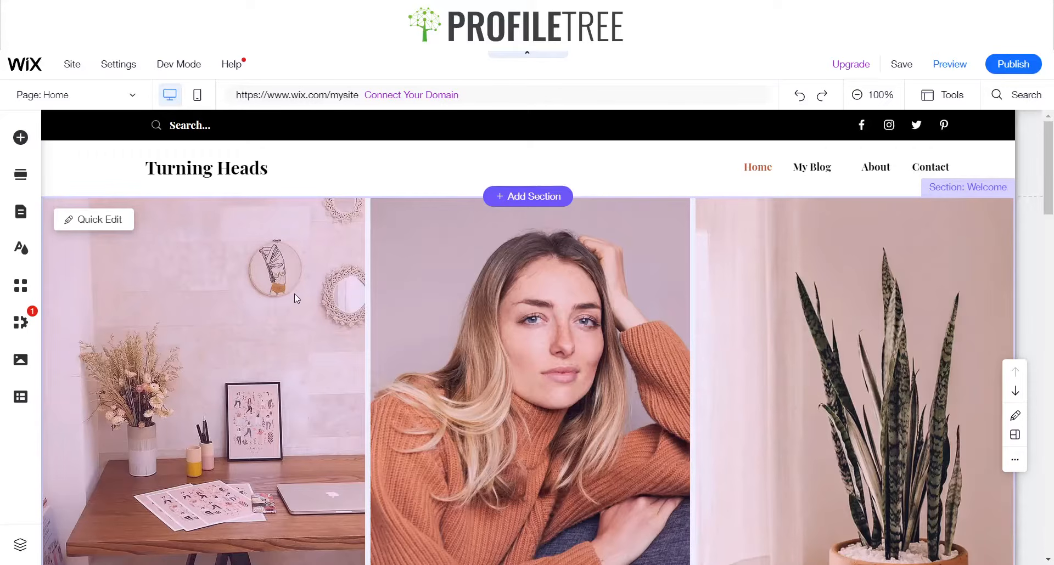
# Rename the hero section of the home page to Hero Section
pyautogui.scroll(-6, 377, 308)
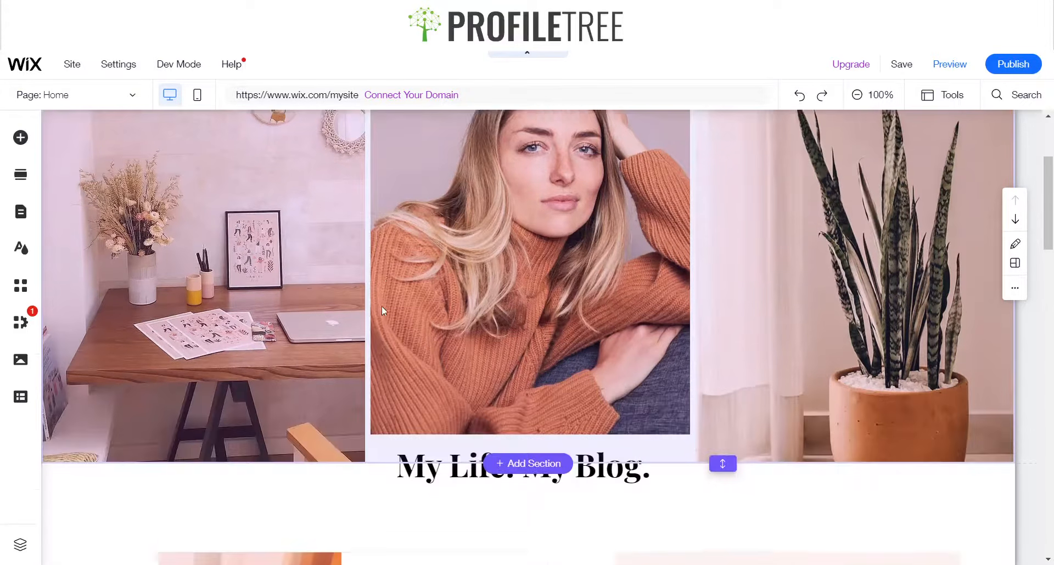
pyautogui.scroll(6, 370, 318)
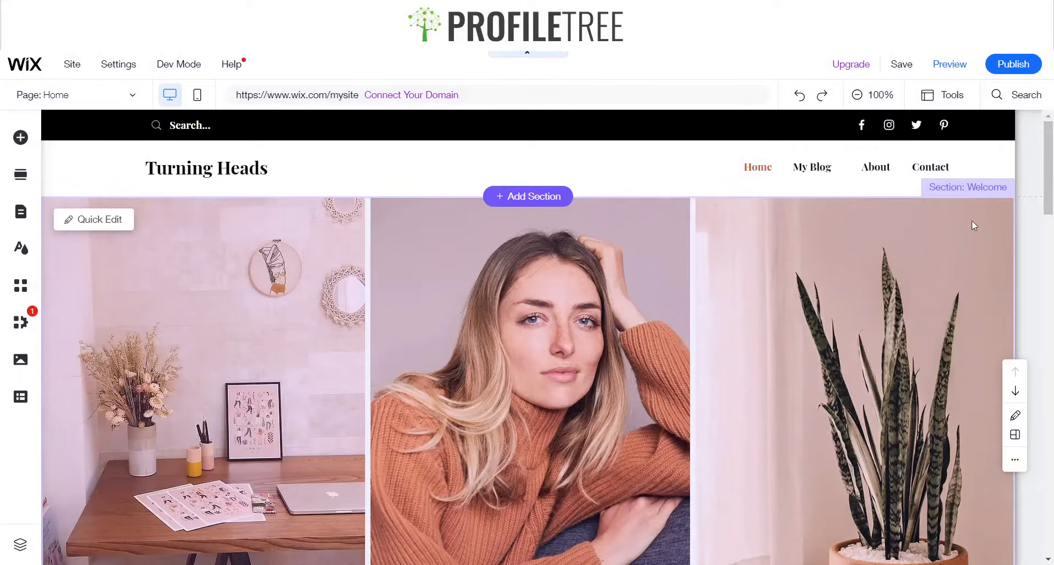
pyautogui.click(980, 190)
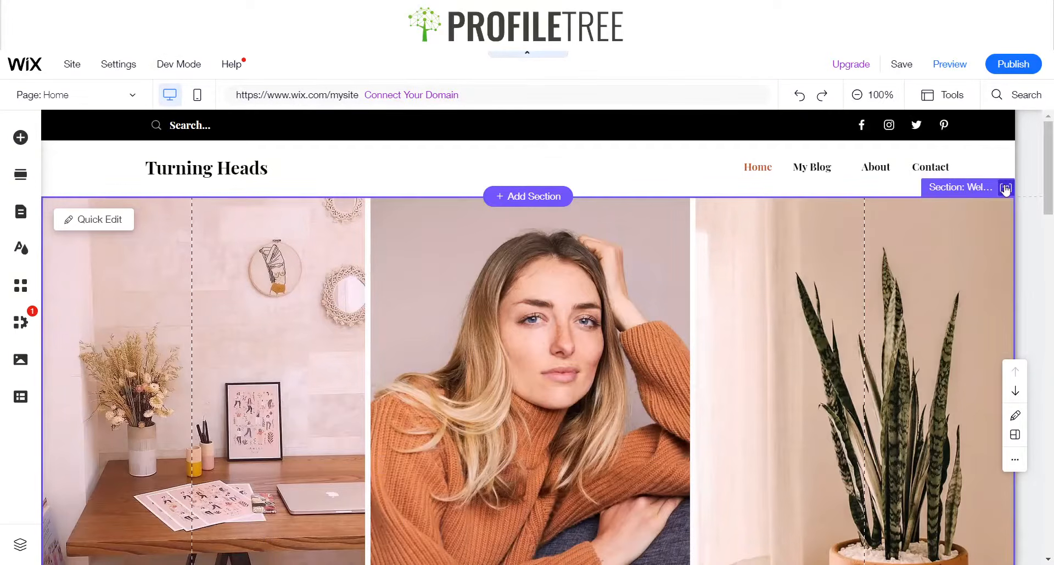
pyautogui.click(1005, 188)
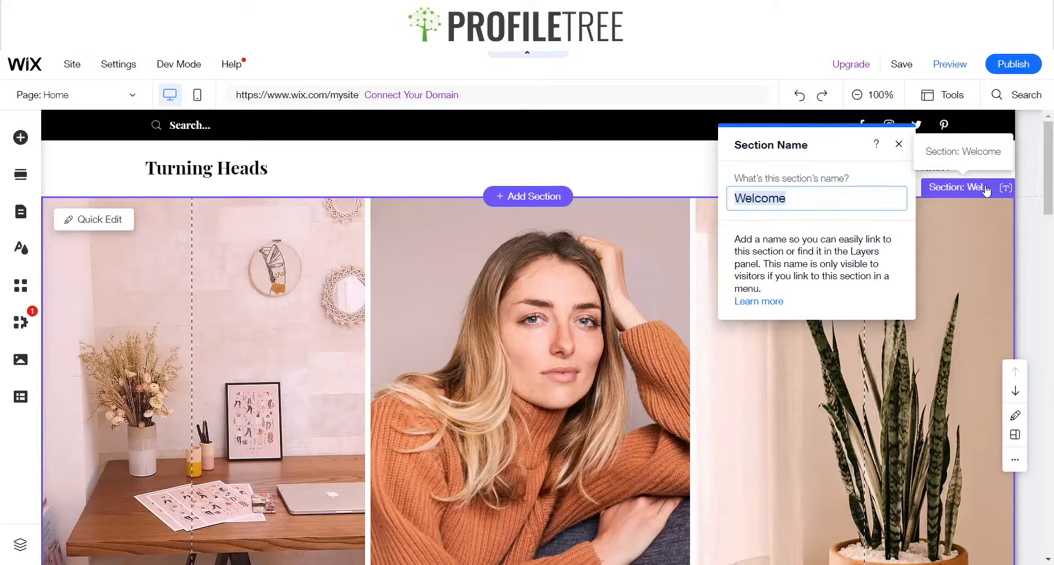
pyautogui.write('Hero')
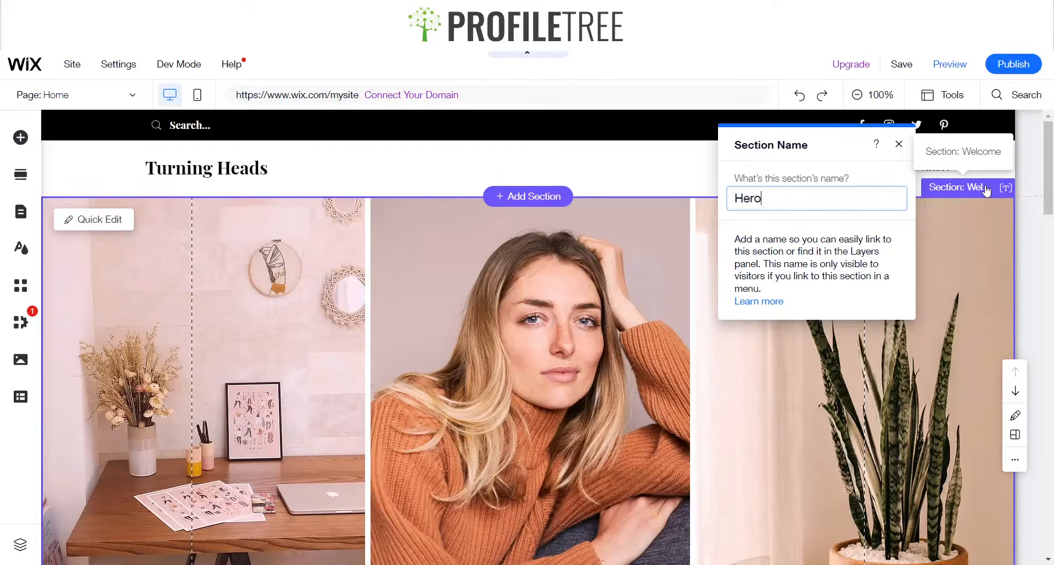
pyautogui.write(' Section')
pyautogui.press('Return')
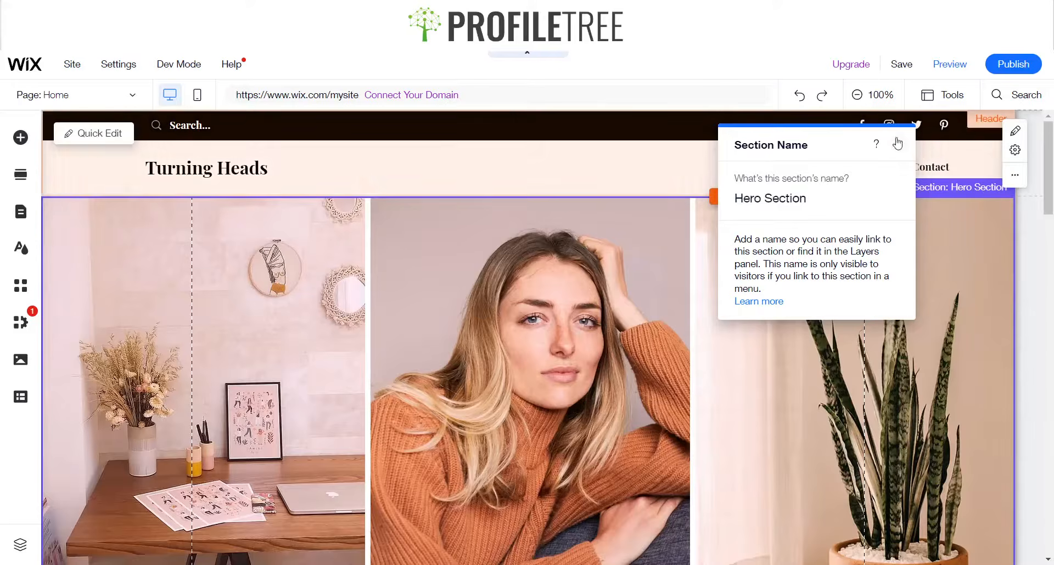
pyautogui.click(897, 143)
# Select the hero section's strip and each of its three columns to examine the layout
pyautogui.scroll(-4, 392, 322)
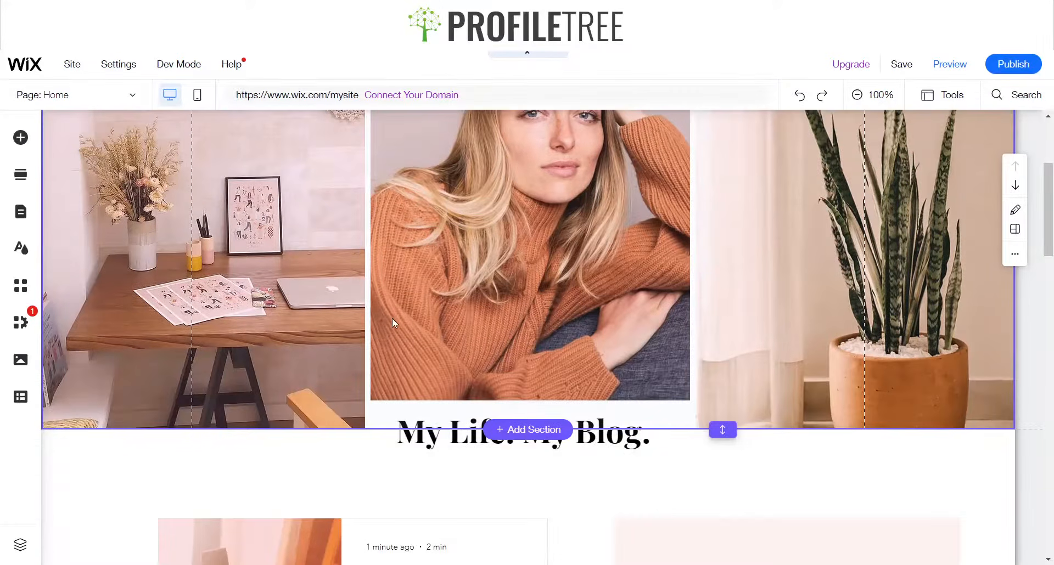
pyautogui.scroll(4, 393, 319)
pyautogui.click(126, 314)
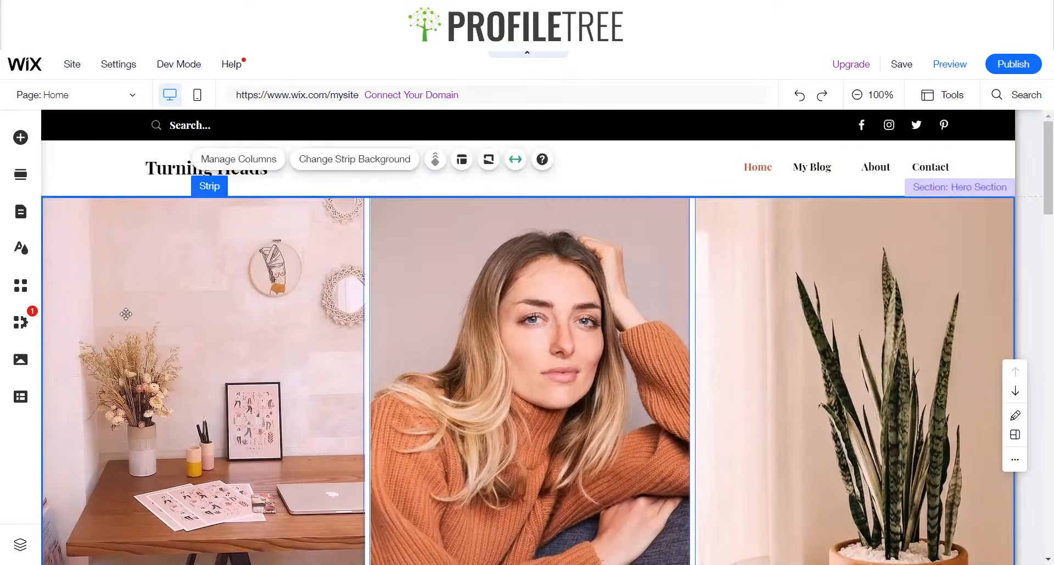
pyautogui.click(125, 314)
pyautogui.click(568, 315)
pyautogui.click(257, 318)
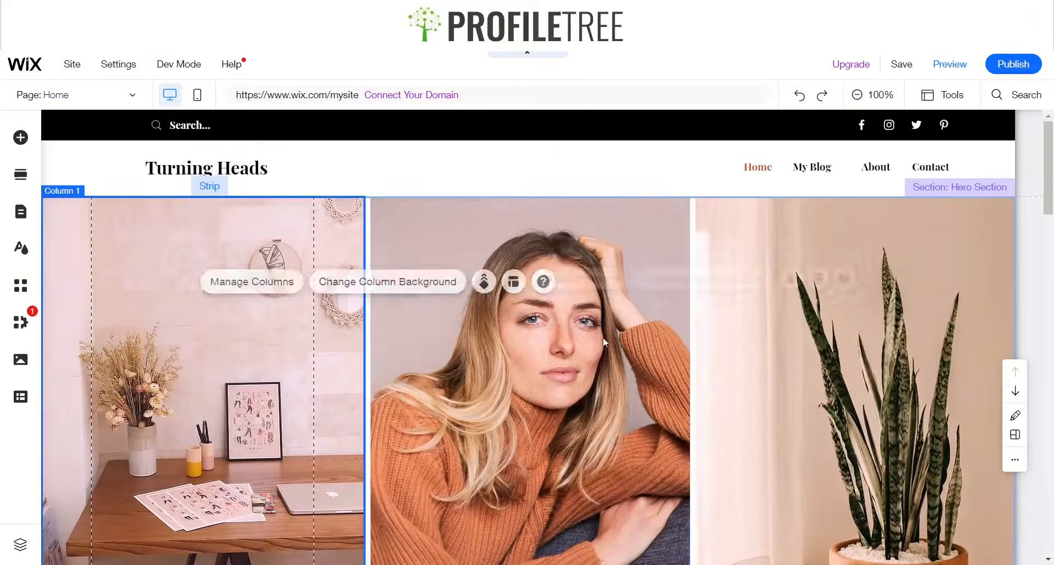
pyautogui.click(613, 341)
pyautogui.click(297, 327)
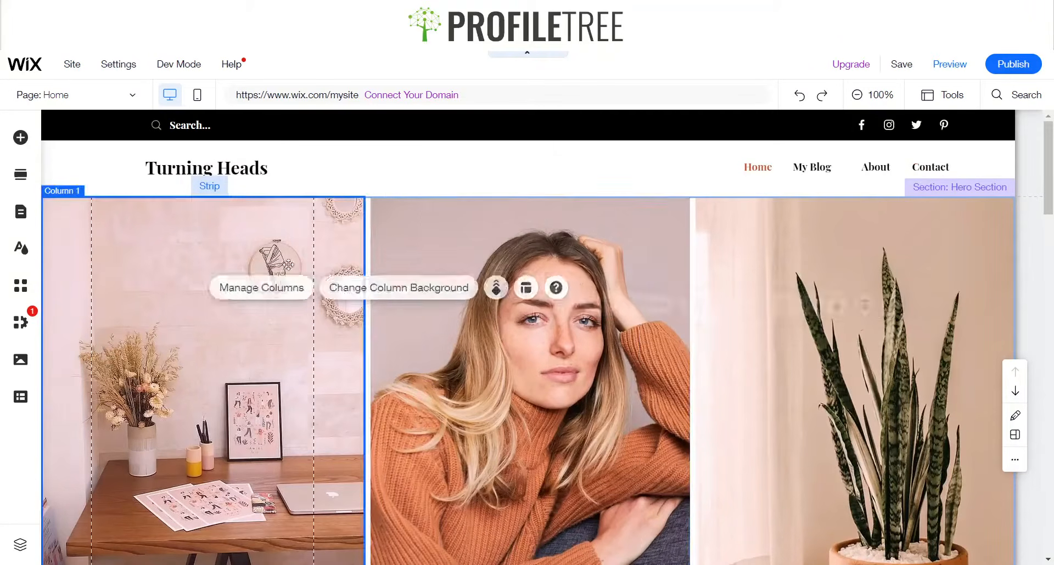
pyautogui.click(613, 258)
pyautogui.click(952, 292)
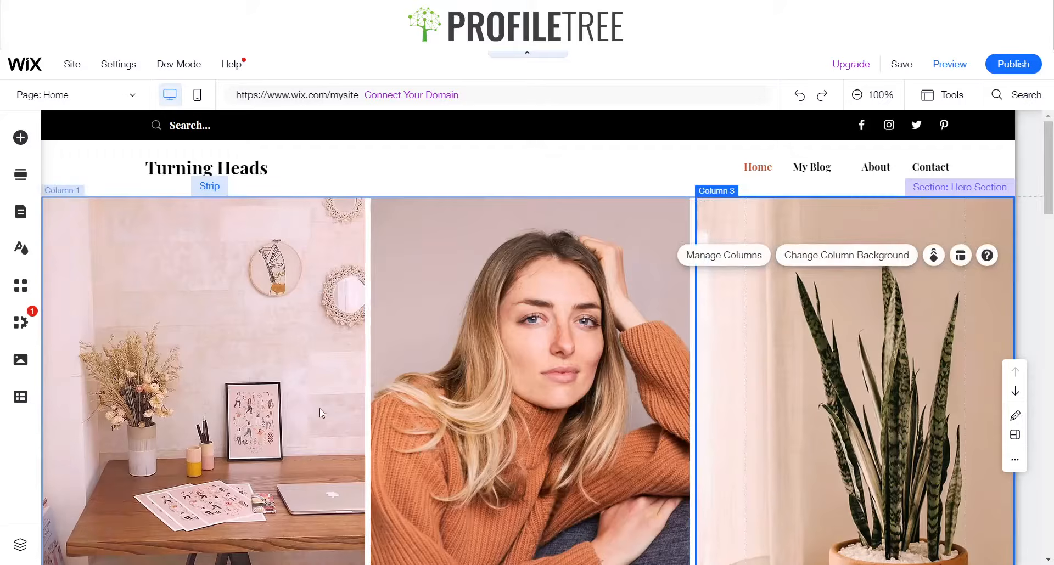
pyautogui.click(356, 357)
pyautogui.click(569, 355)
pyautogui.click(894, 383)
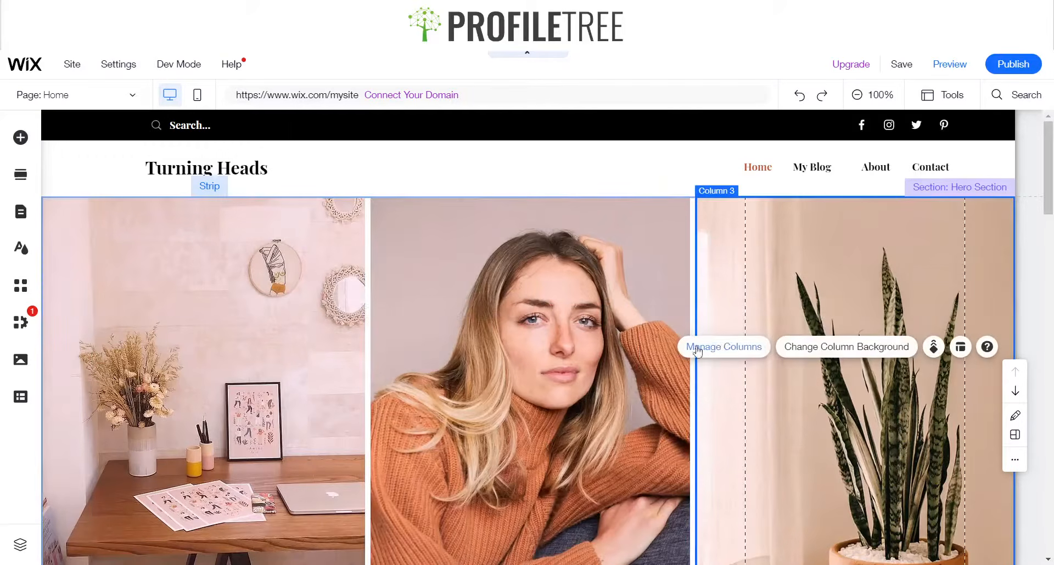
# Scroll through the hero section and select the blog heading text below it to examine the structure
pyautogui.scroll(-5, 420, 281)
pyautogui.scroll(5, 586, 331)
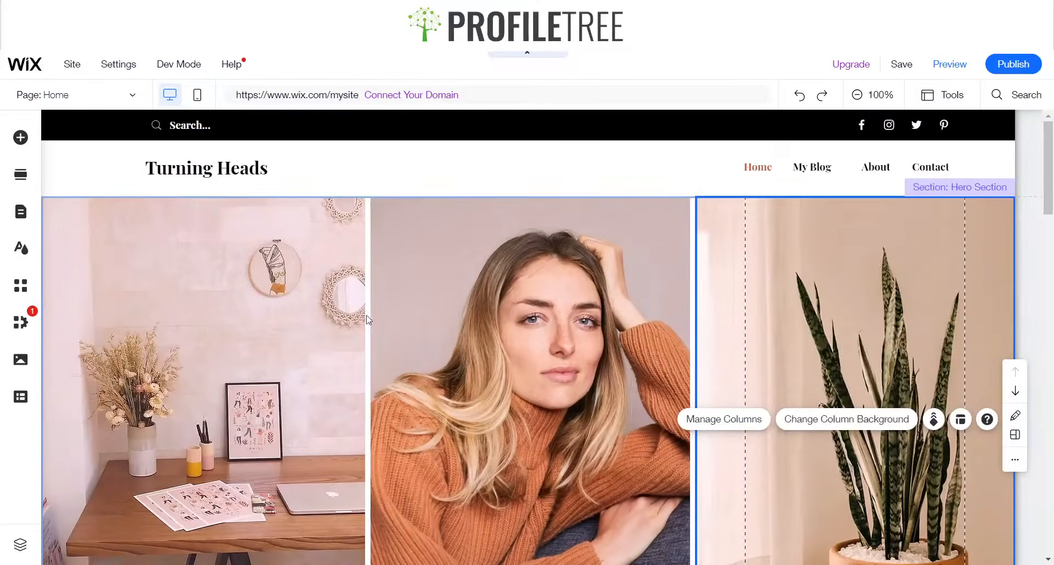
pyautogui.scroll(-1, 587, 330)
pyautogui.scroll(-3, 586, 331)
pyautogui.click(565, 242)
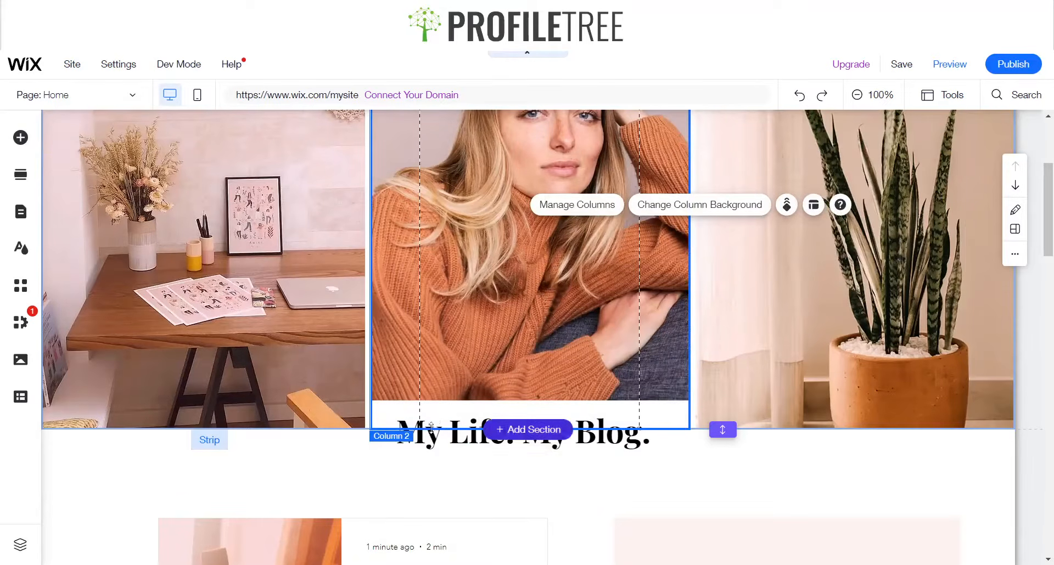
pyautogui.click(454, 448)
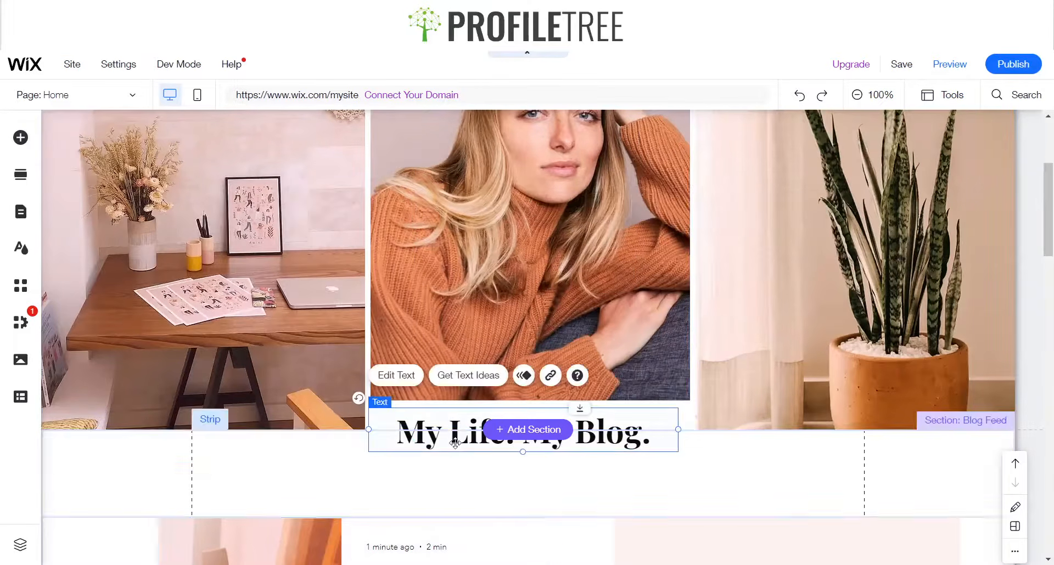
pyautogui.click(457, 348)
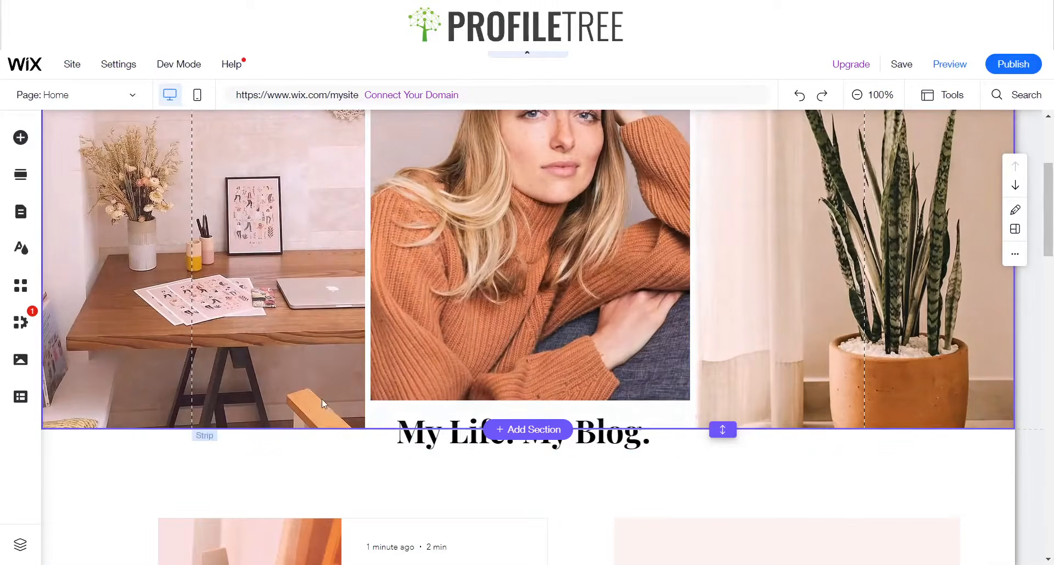
pyautogui.scroll(4, 535, 327)
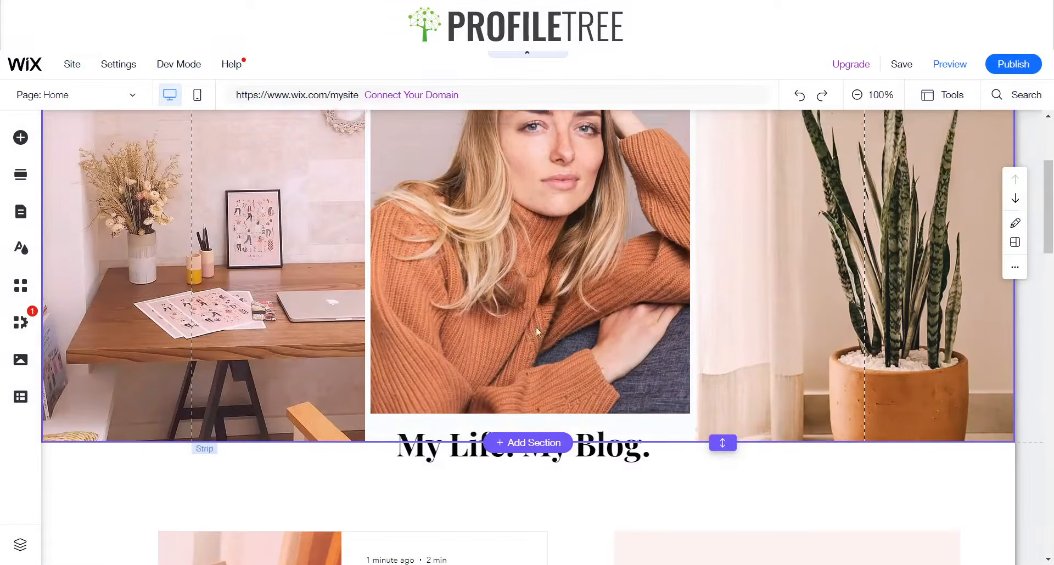
pyautogui.scroll(-3, 668, 338)
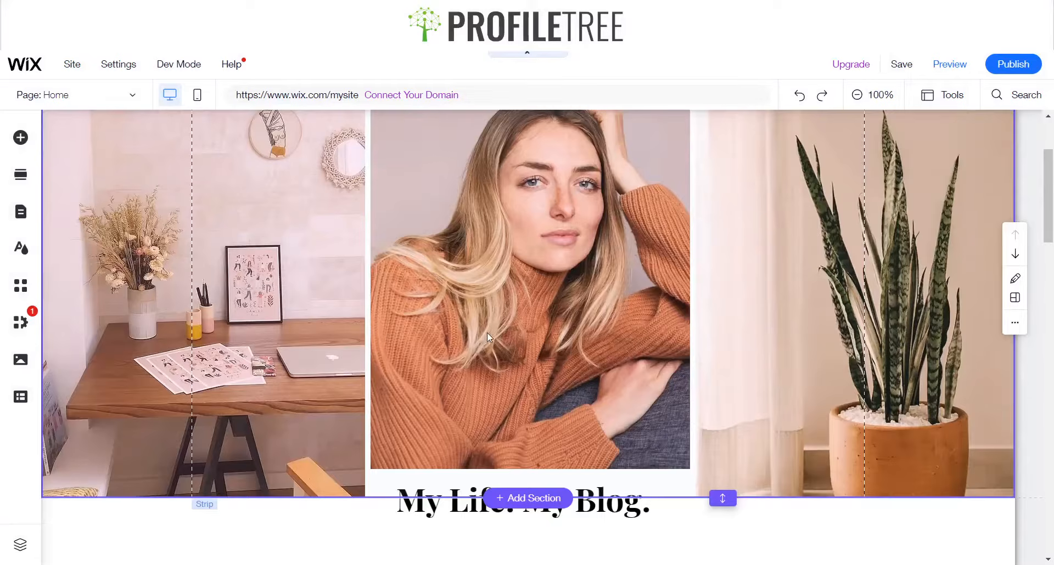
pyautogui.scroll(3, 566, 319)
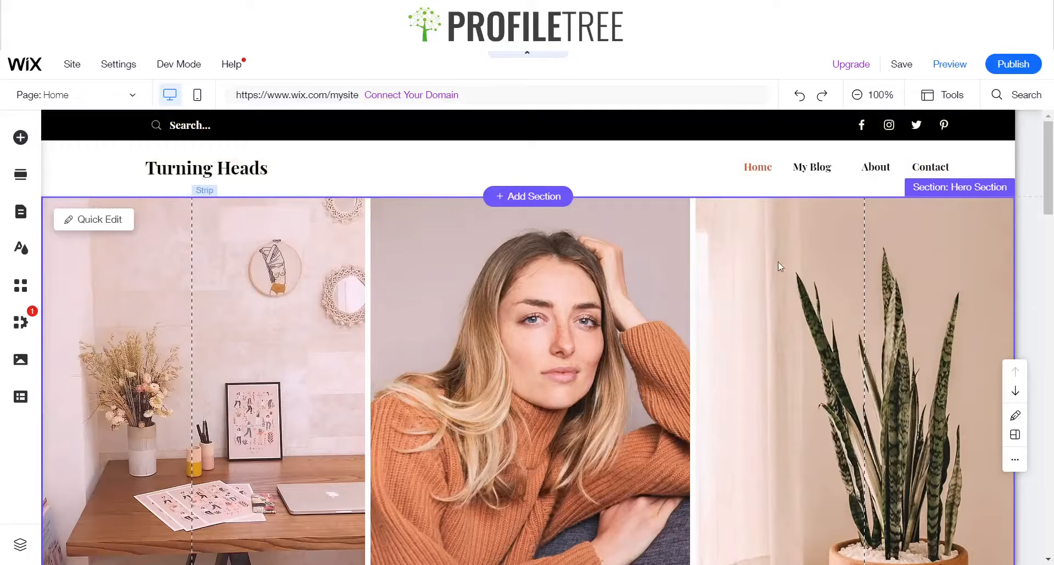
pyautogui.scroll(-3, 527, 247)
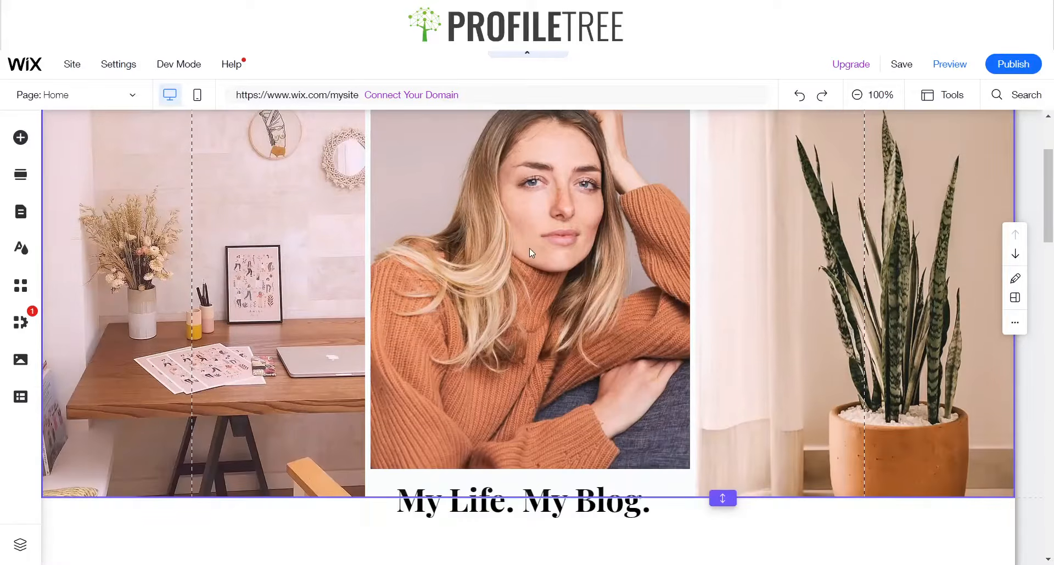
pyautogui.scroll(-1, 527, 250)
pyautogui.scroll(5, 521, 248)
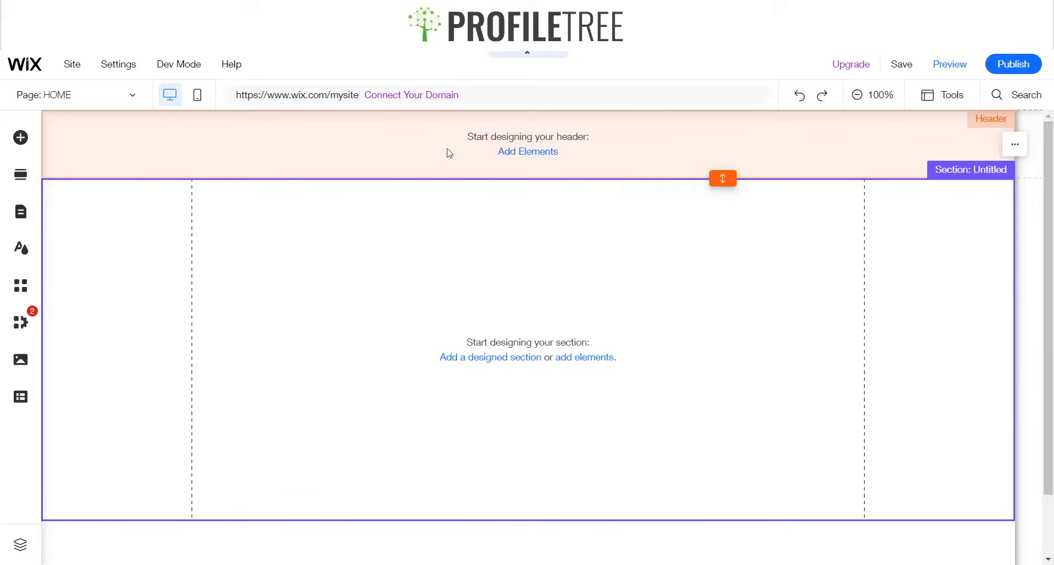
# Enlarge the empty header slightly and add a blank white classic strip into it
pyautogui.click(362, 155)
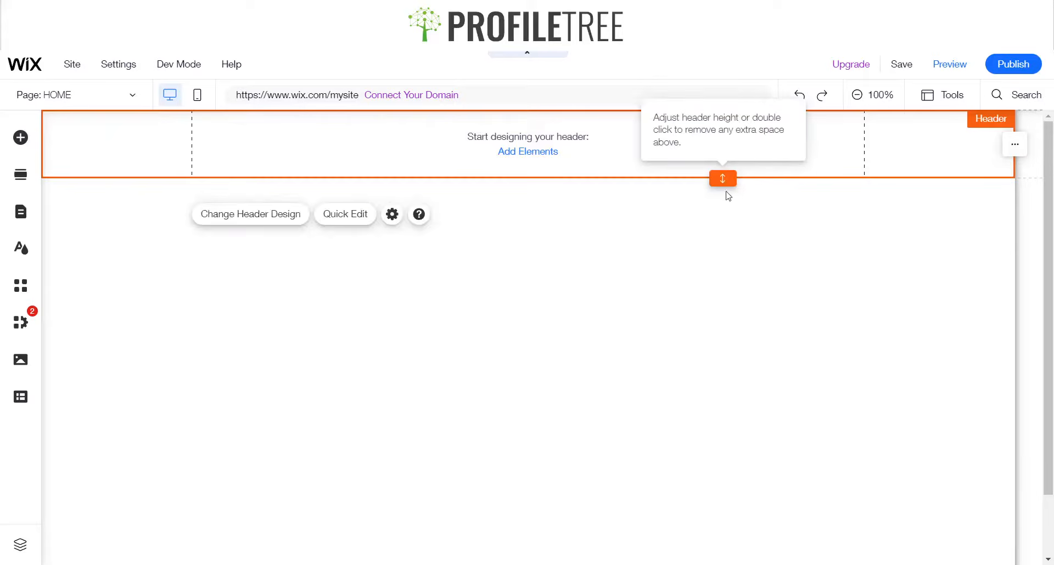
pyautogui.moveTo(721, 178); pyautogui.dragTo(718, 201)
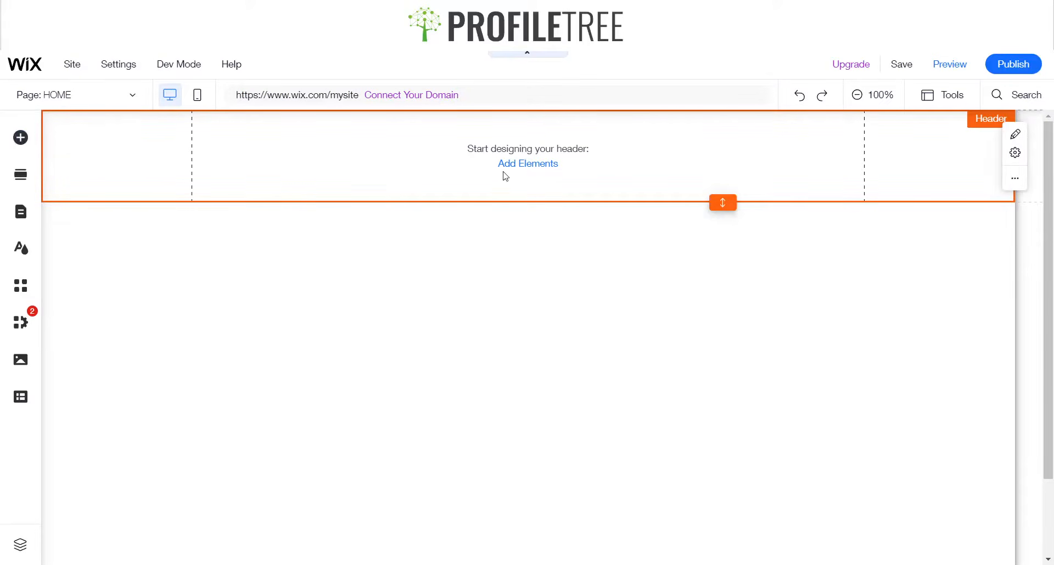
pyautogui.click(18, 147)
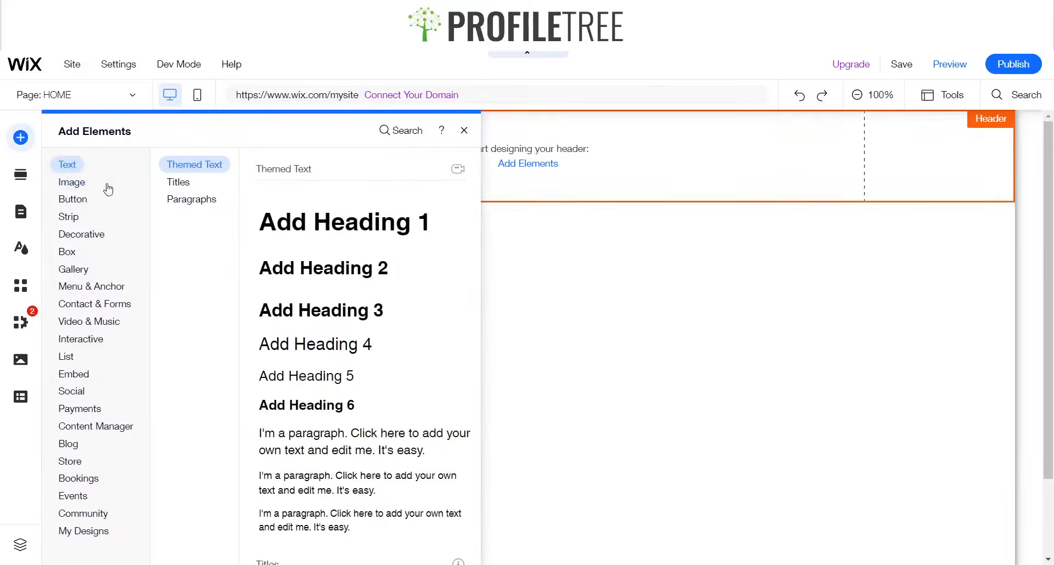
pyautogui.click(75, 222)
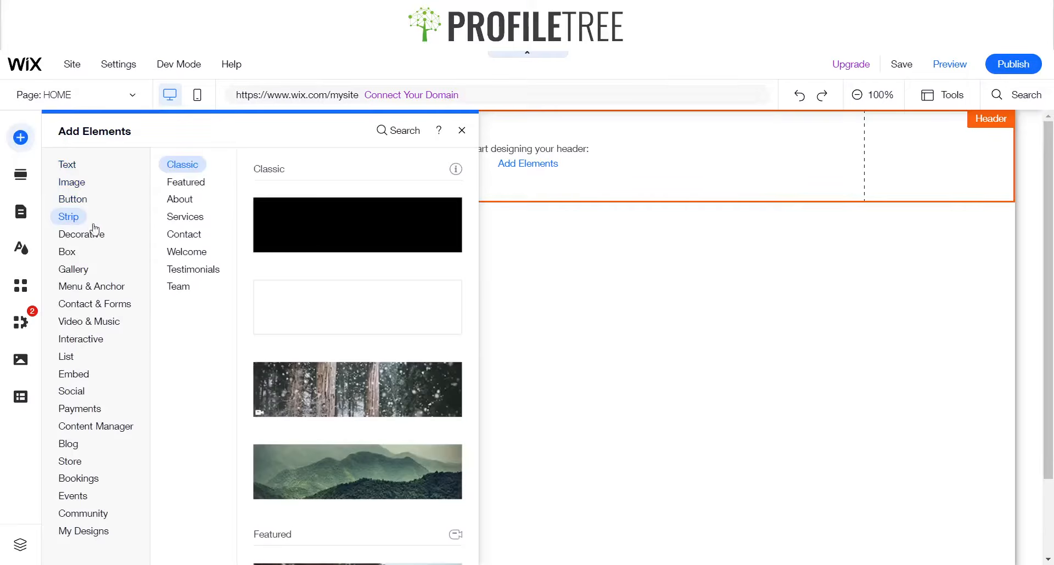
pyautogui.scroll(-4, 335, 412)
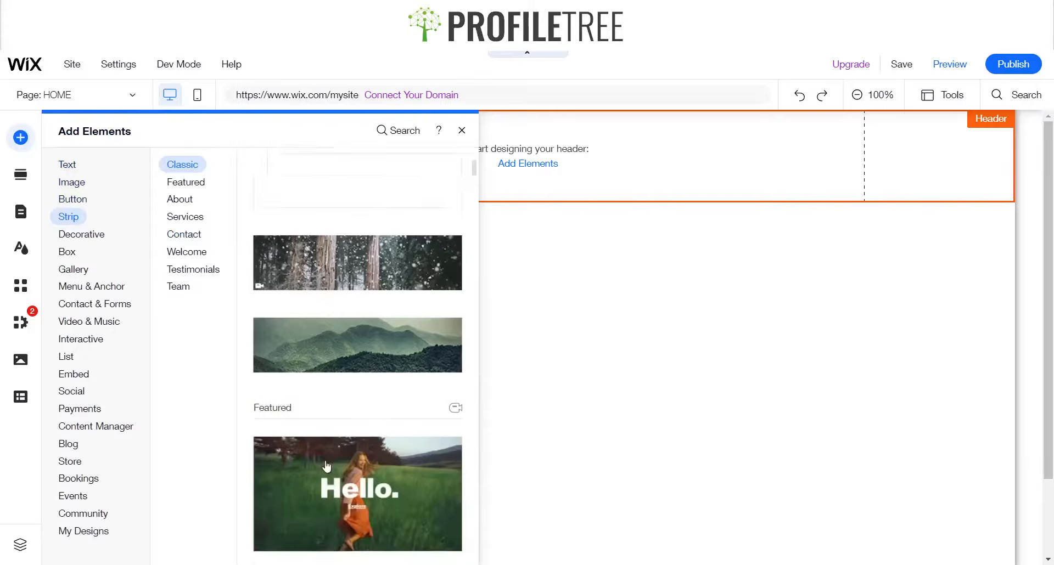
pyautogui.scroll(4, 351, 431)
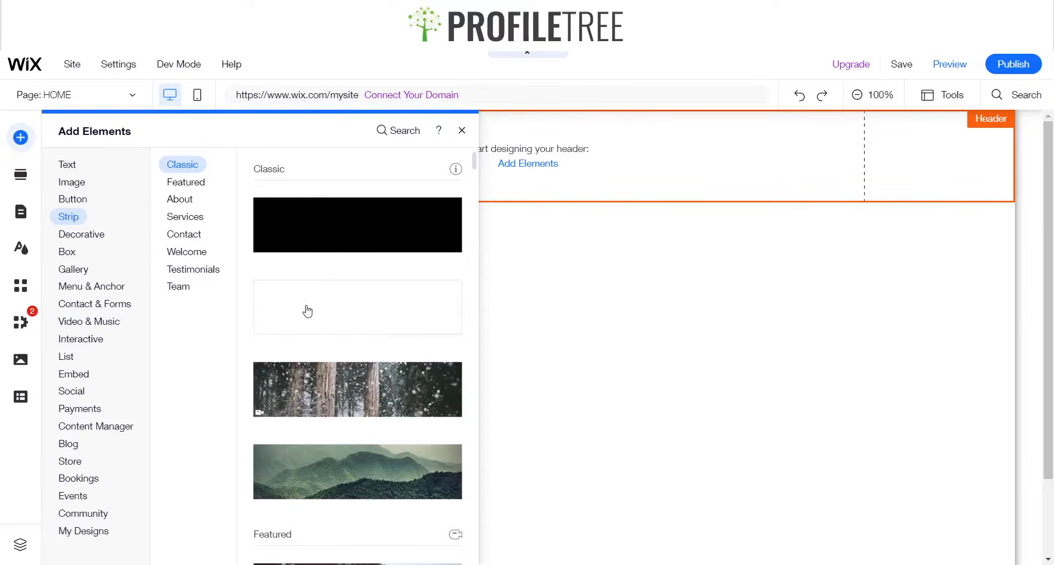
pyautogui.moveTo(301, 305); pyautogui.dragTo(470, 272)
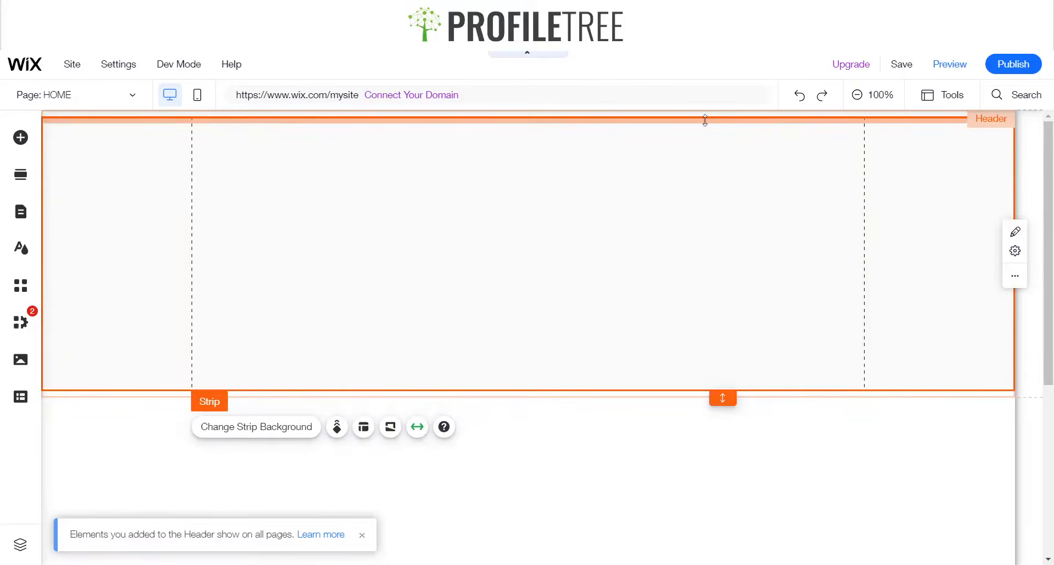
# Open the toolbar for the selected strip and move it beside the strip
pyautogui.click(949, 97)
pyautogui.click(944, 148)
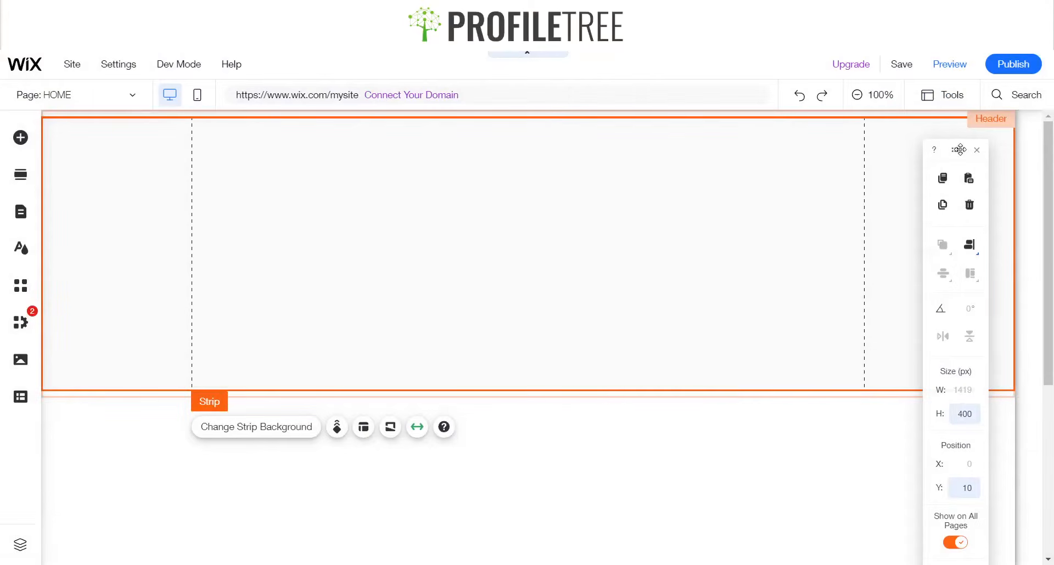
pyautogui.moveTo(956, 147); pyautogui.dragTo(512, 156)
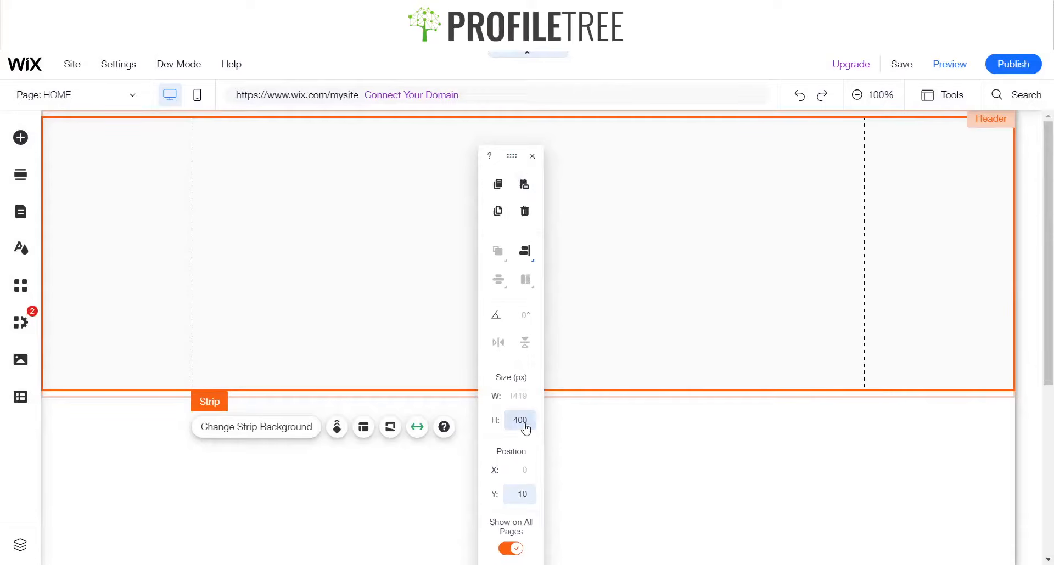
# Set the strip's height to 200 px
pyautogui.click(525, 424)
pyautogui.press('BackSpace')
pyautogui.press('BackSpace')
pyautogui.press('BackSpace')
pyautogui.write('200')
pyautogui.press('Return')
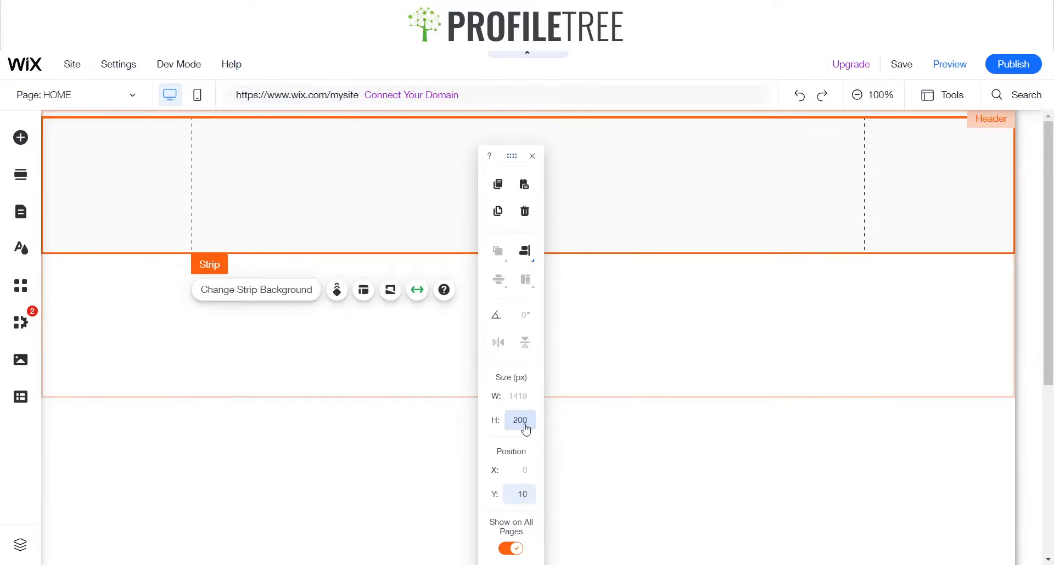
# Set the strip's height to 130 px
pyautogui.press('BackSpace')
pyautogui.press('BackSpace')
pyautogui.press('BackSpace')
pyautogui.write('130')
pyautogui.press('Return')
pyautogui.click(428, 339)
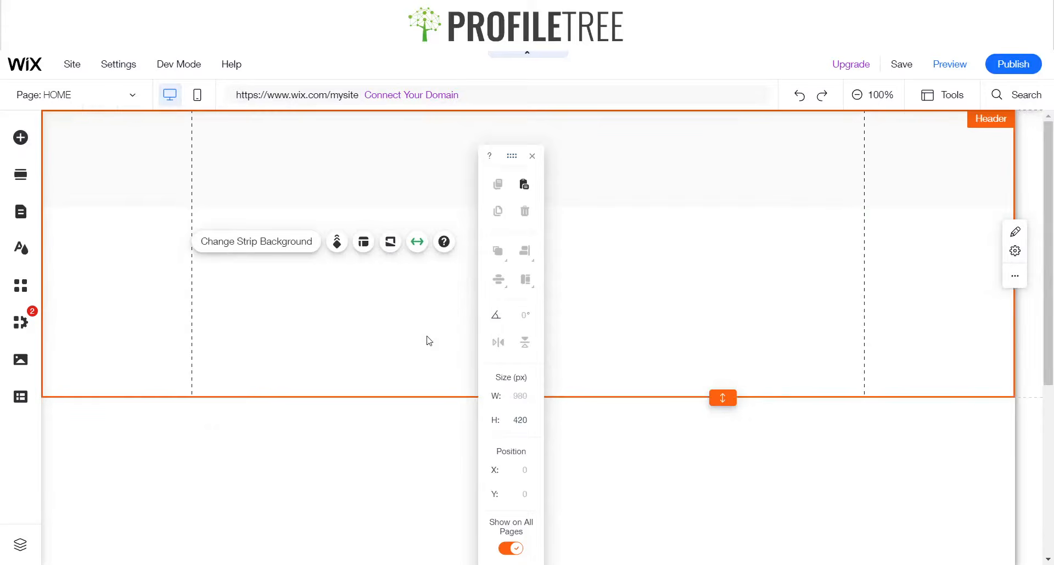
# Close the toolbar and move the strip up to the top edge of the header
pyautogui.click(531, 156)
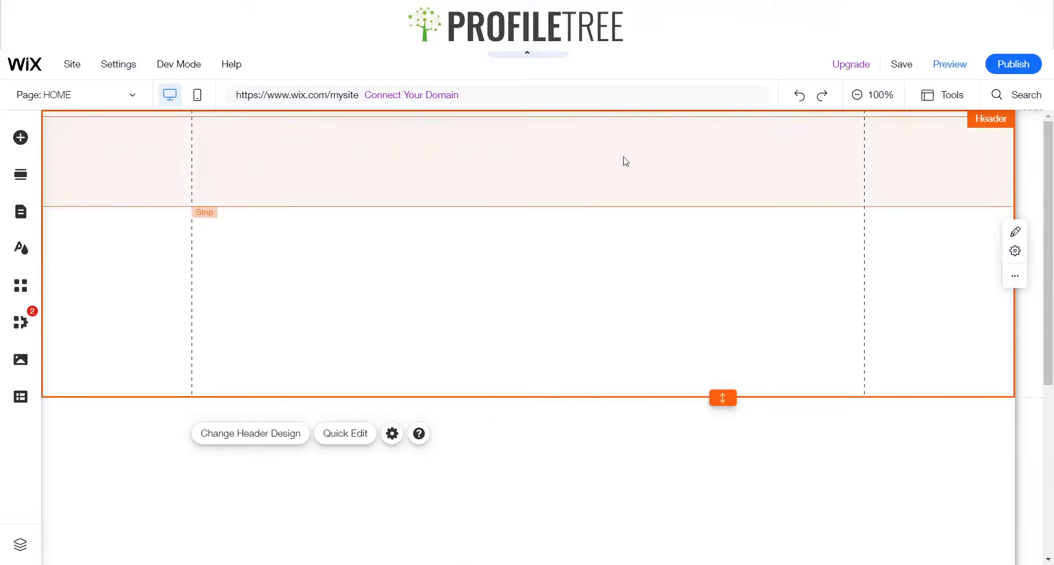
pyautogui.click(582, 169)
pyautogui.moveTo(582, 170); pyautogui.dragTo(584, 157)
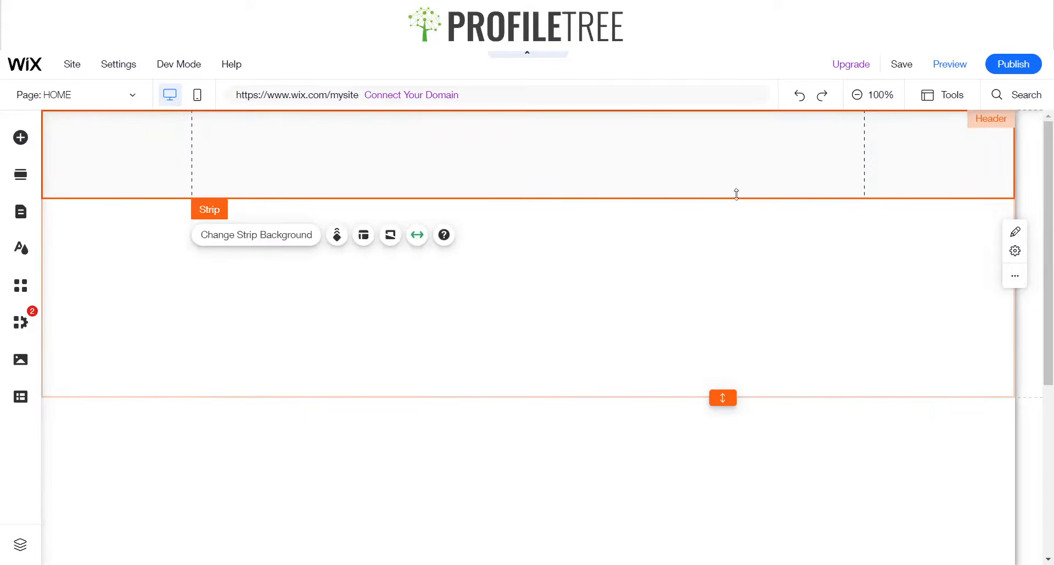
pyautogui.click(503, 295)
pyautogui.click(548, 137)
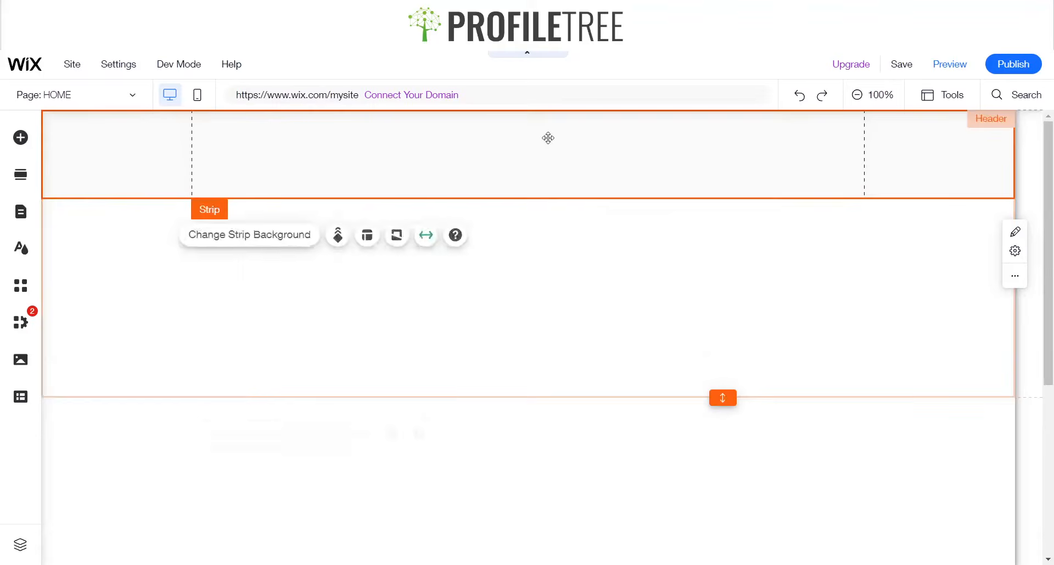
# Shrink the header to the strip's height by removing its extra space
pyautogui.click(706, 372)
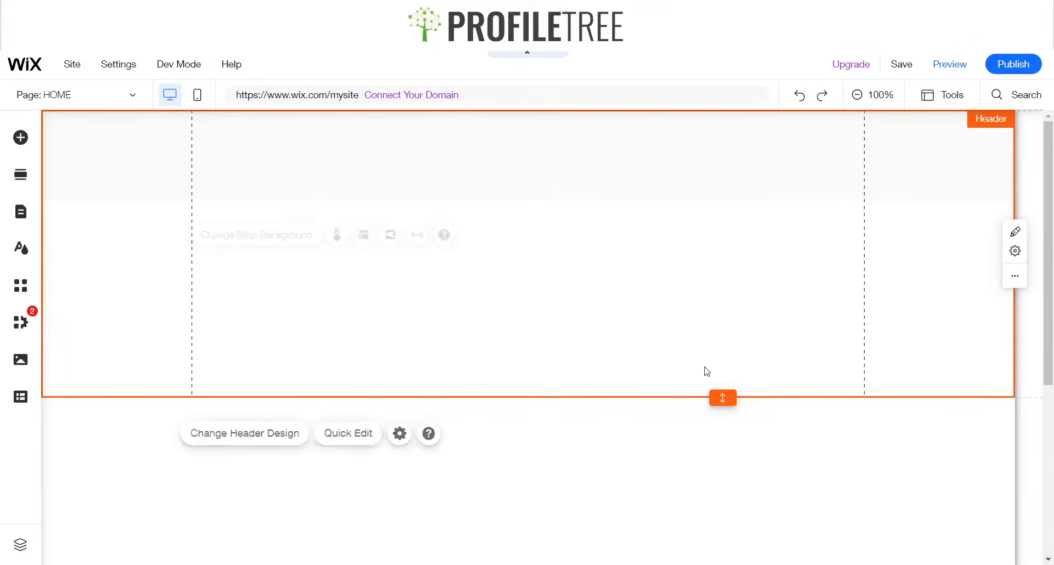
pyautogui.doubleClick(722, 396)
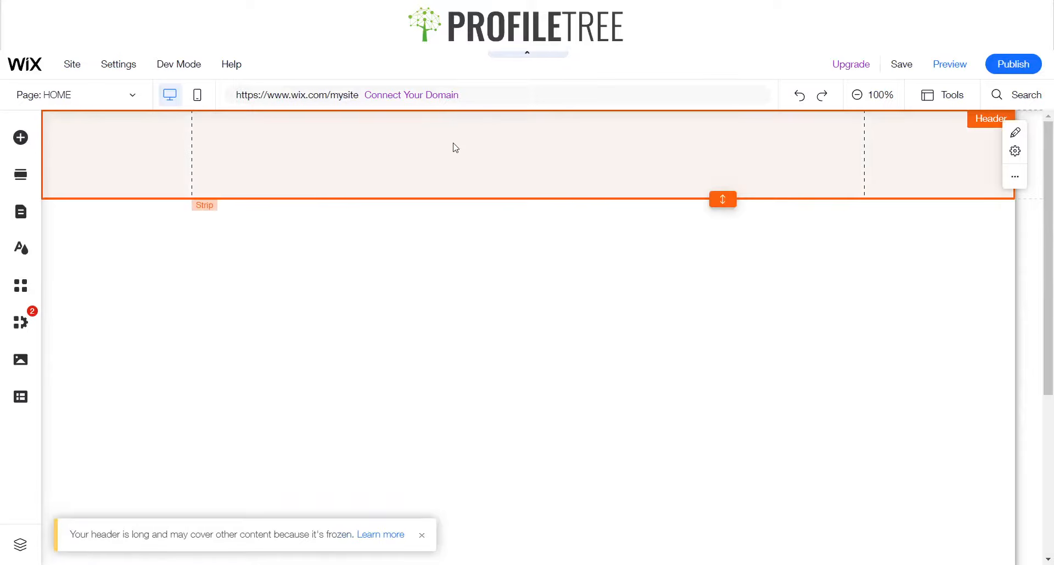
# Add a second column to the header strip
pyautogui.click(347, 149)
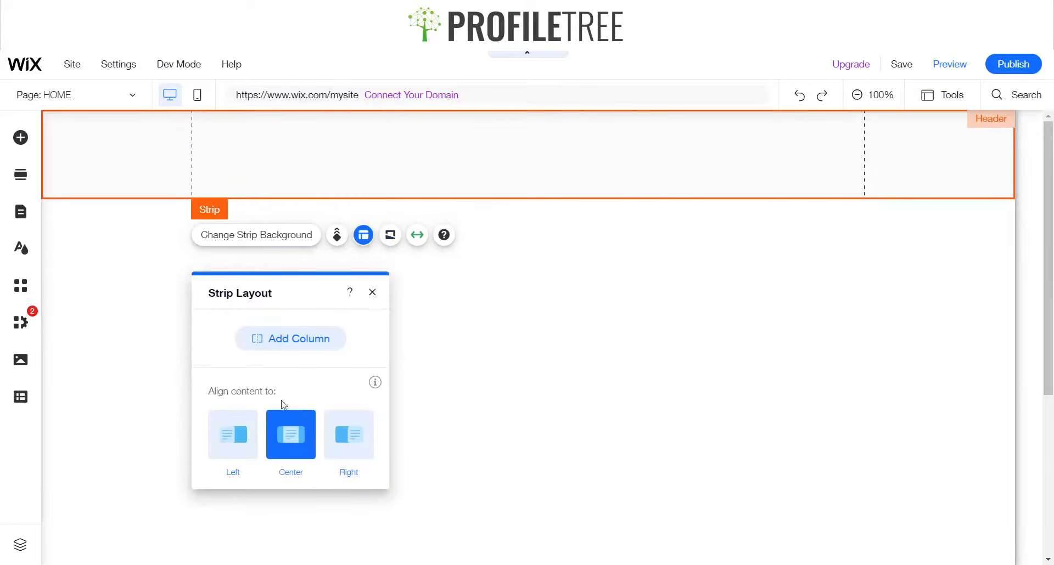
pyautogui.click(324, 339)
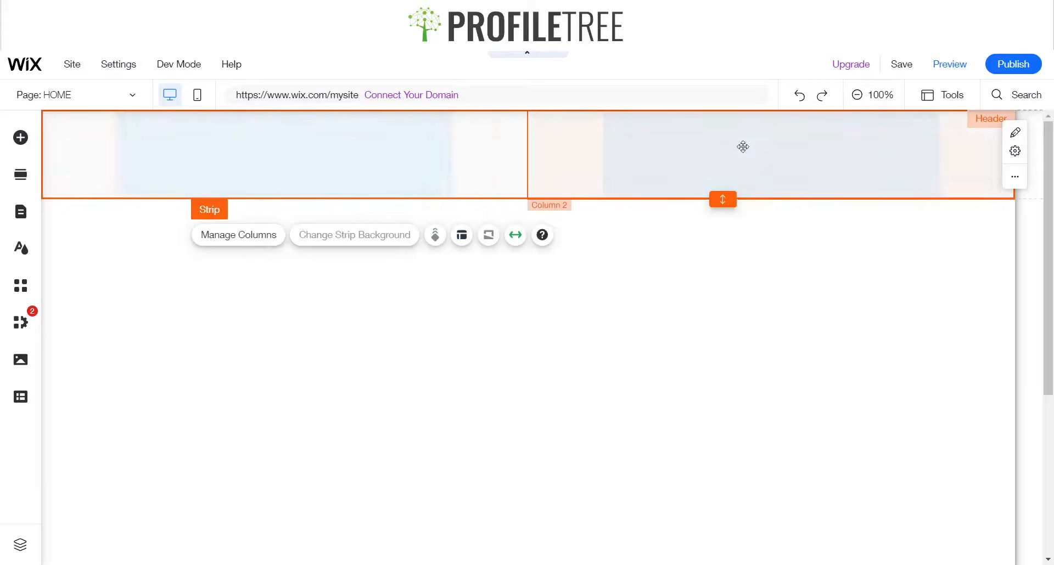
pyautogui.click(195, 139)
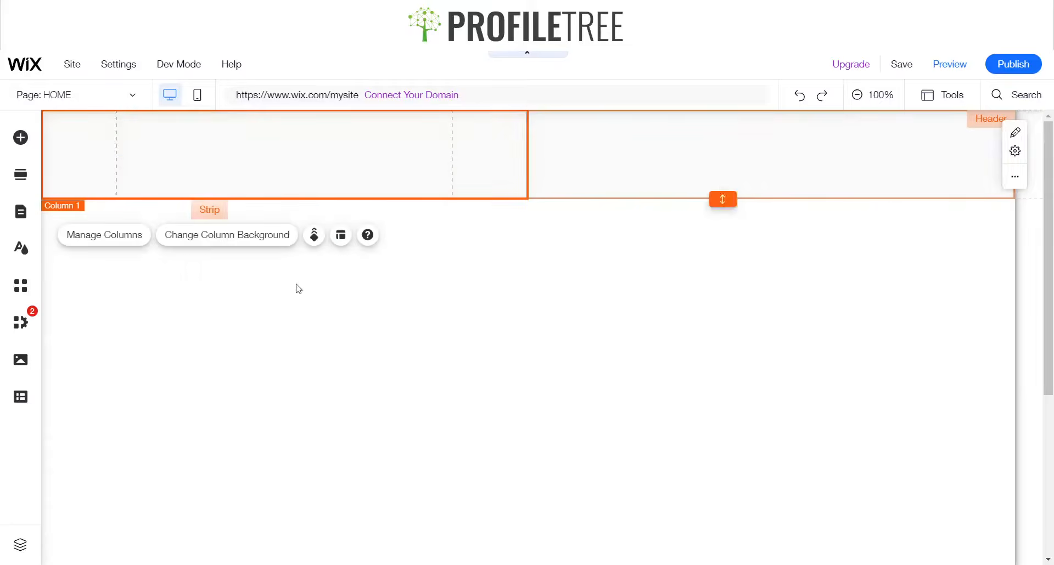
pyautogui.click(341, 237)
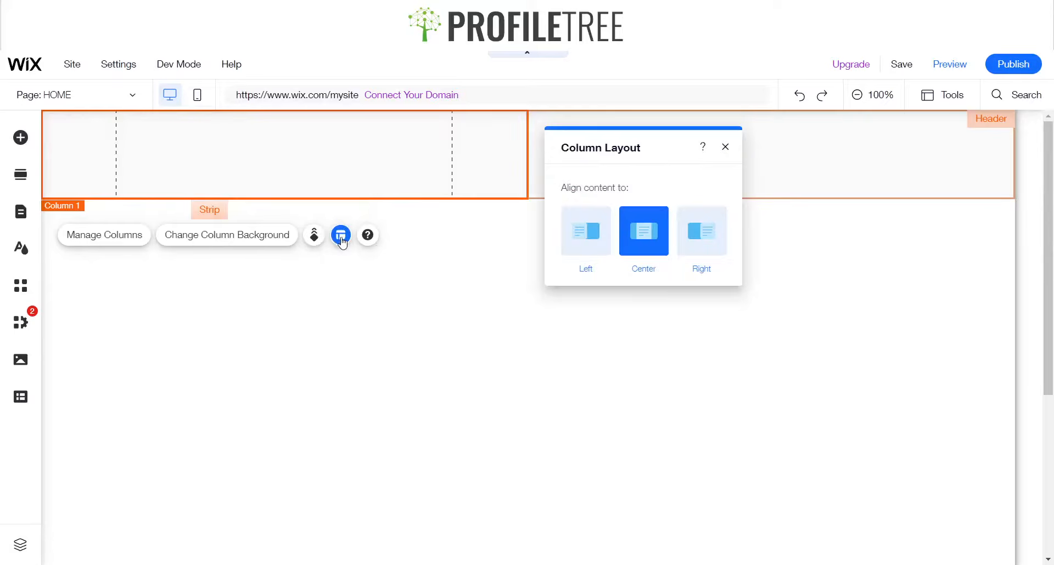
pyautogui.click(724, 149)
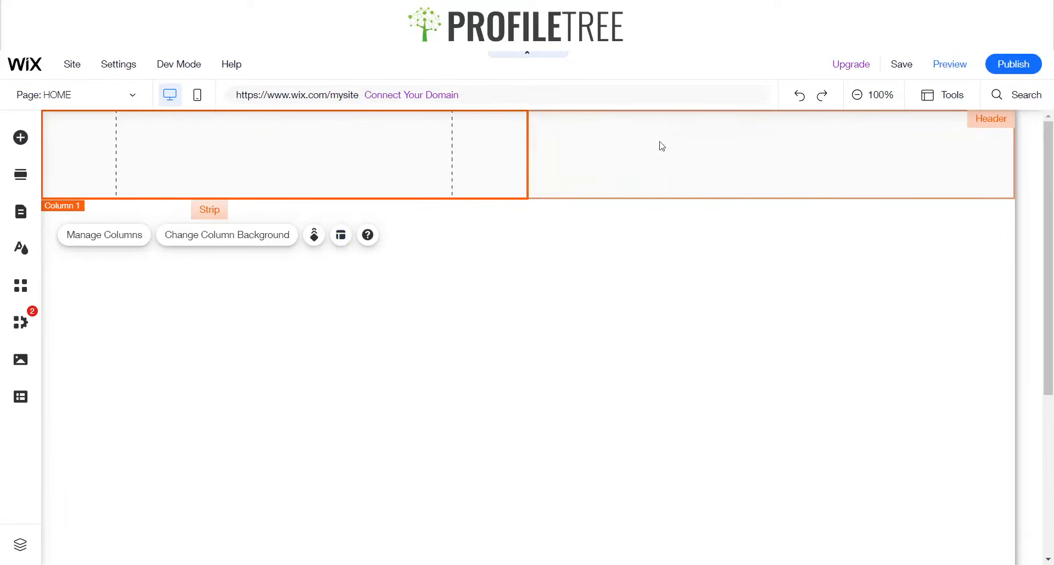
pyautogui.click(111, 238)
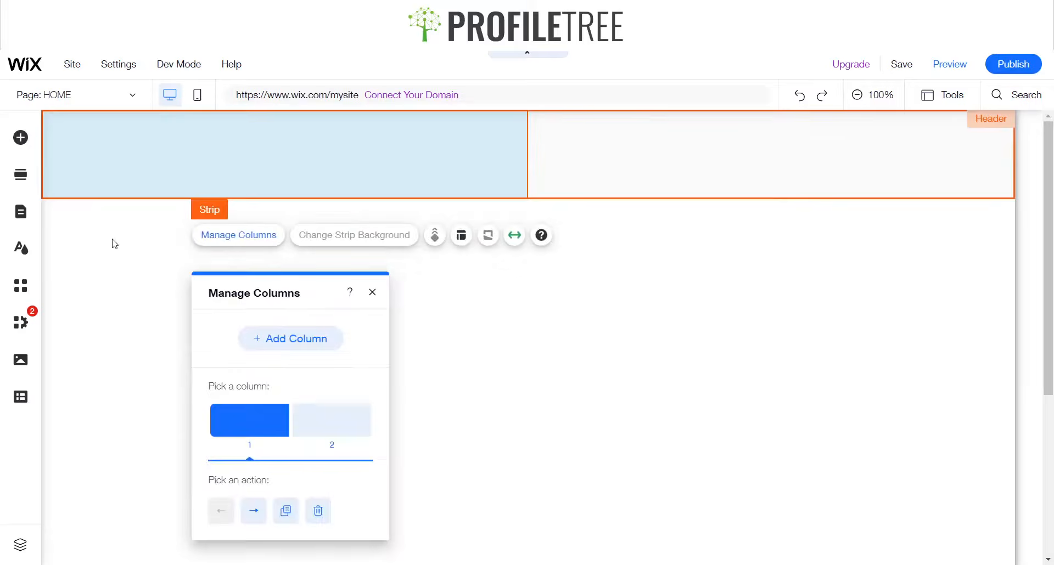
# Set the strip's column proportions to the 20-80 layout
pyautogui.click(464, 237)
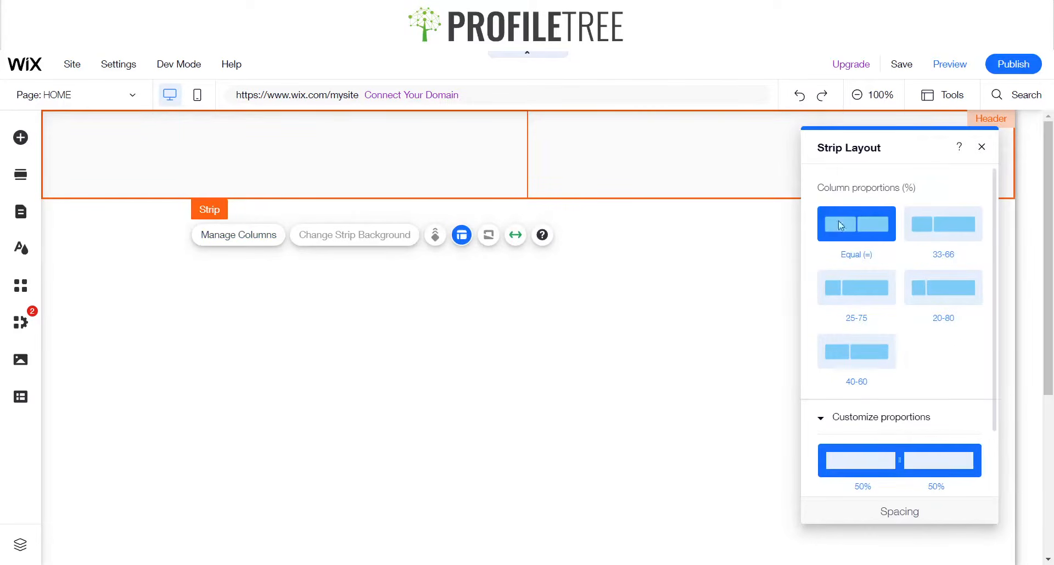
pyautogui.click(843, 303)
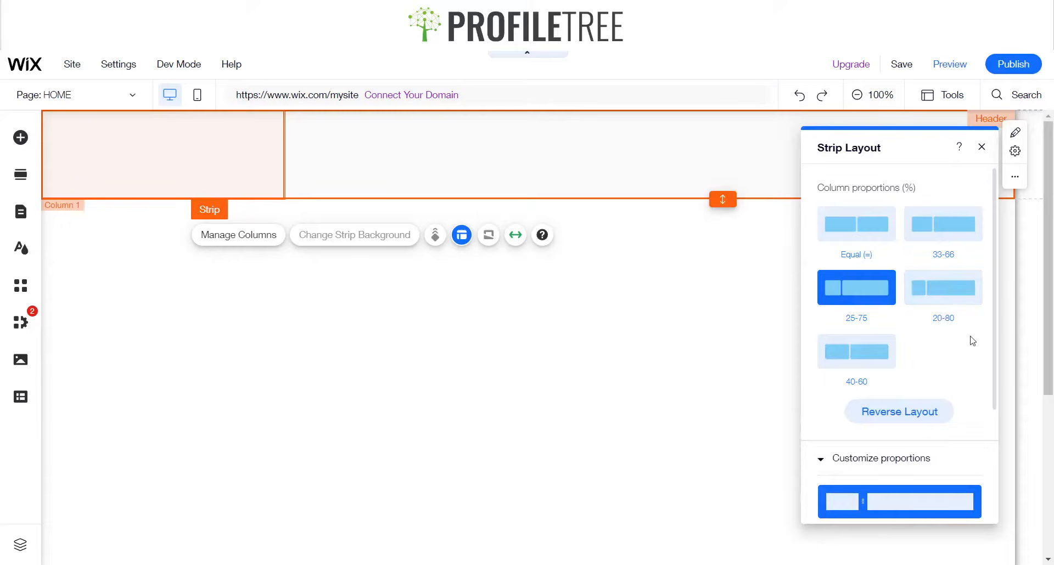
pyautogui.click(957, 291)
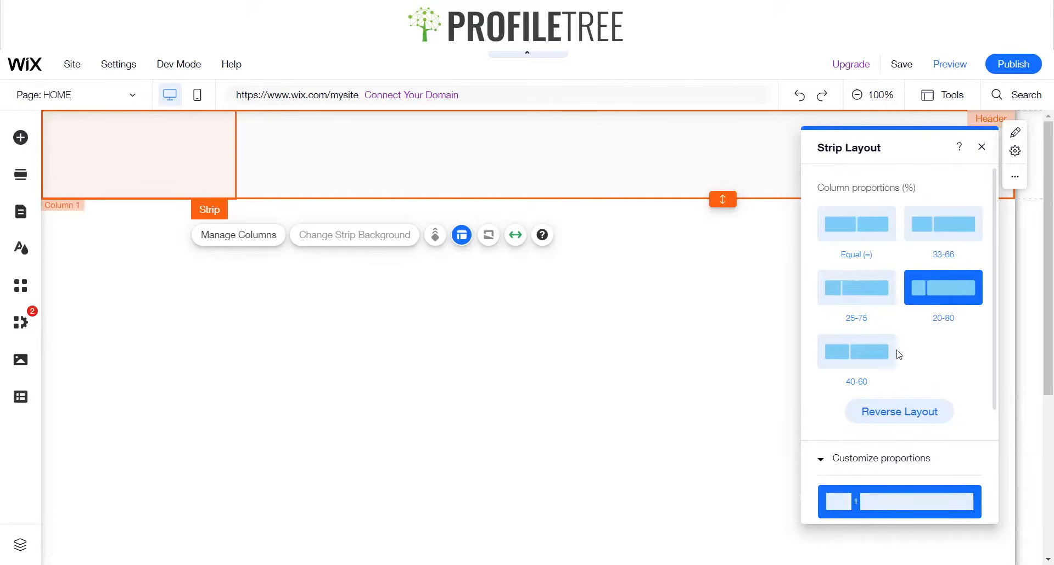
pyautogui.click(980, 147)
# Customize the strip's column proportions to 15% and 85%
pyautogui.click(644, 289)
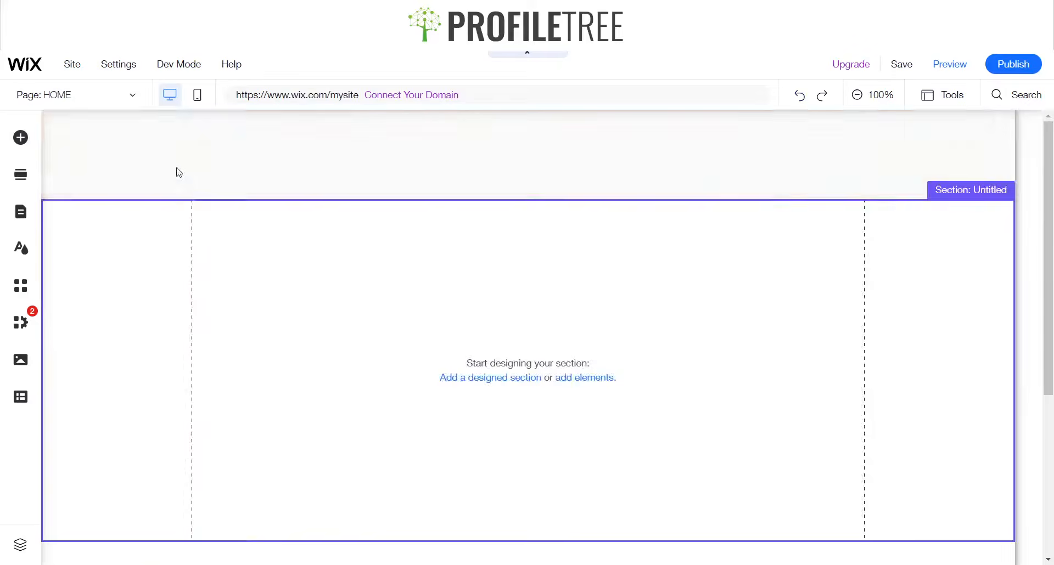
pyautogui.click(151, 165)
pyautogui.click(159, 159)
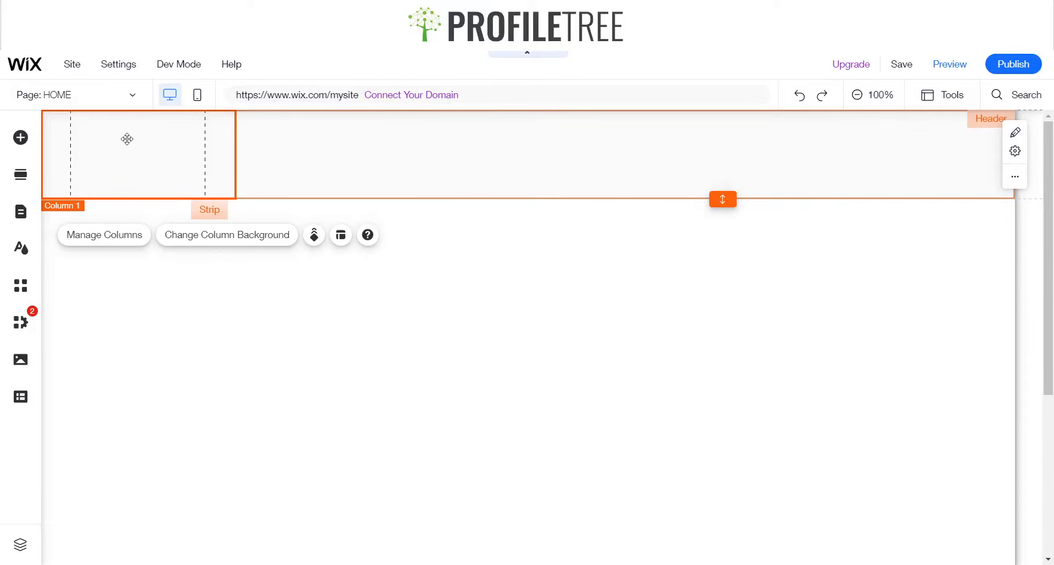
pyautogui.click(108, 240)
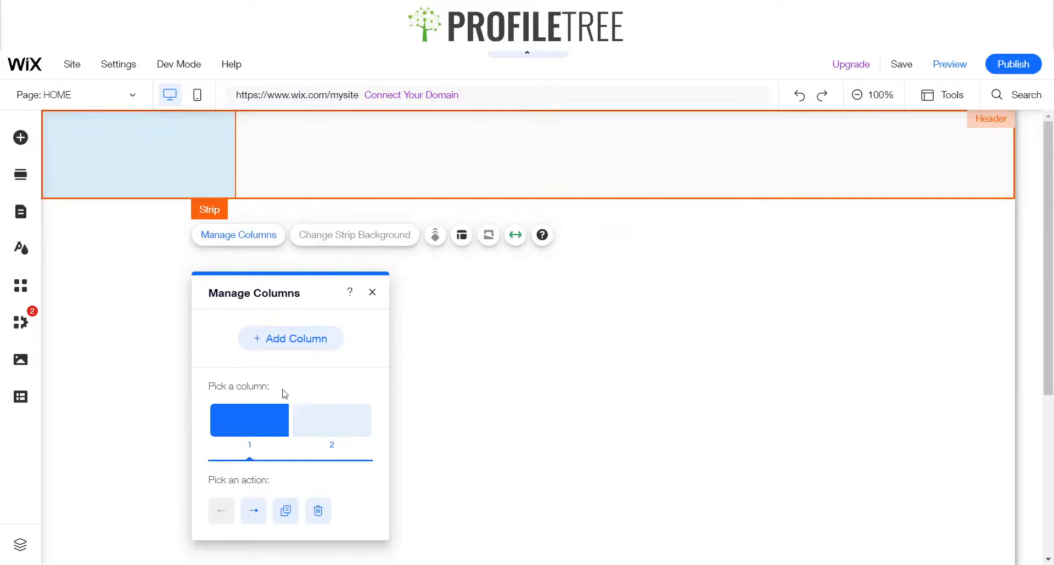
pyautogui.click(462, 236)
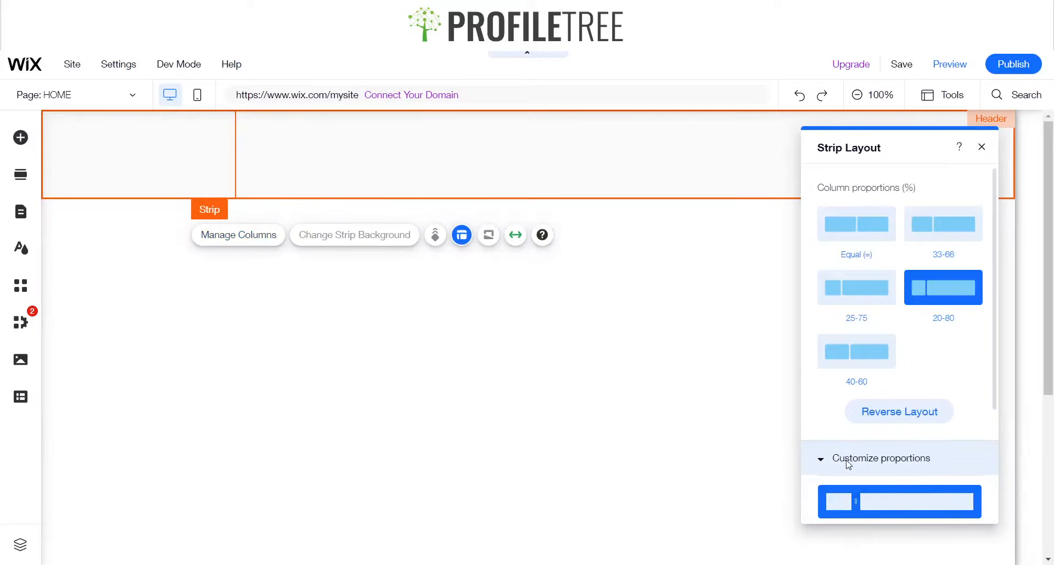
pyautogui.click(845, 459)
pyautogui.scroll(-2, 845, 466)
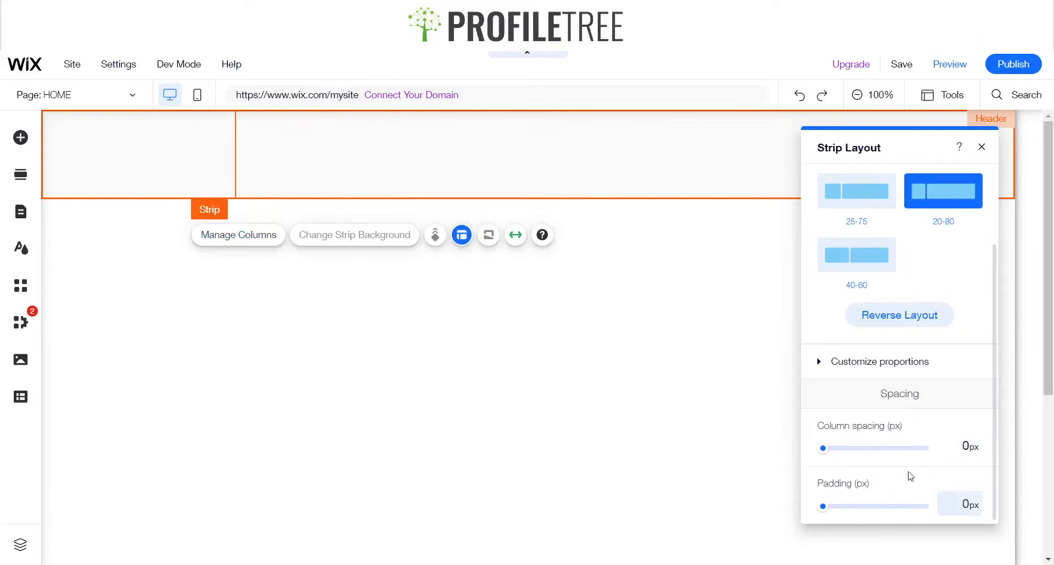
pyautogui.click(832, 367)
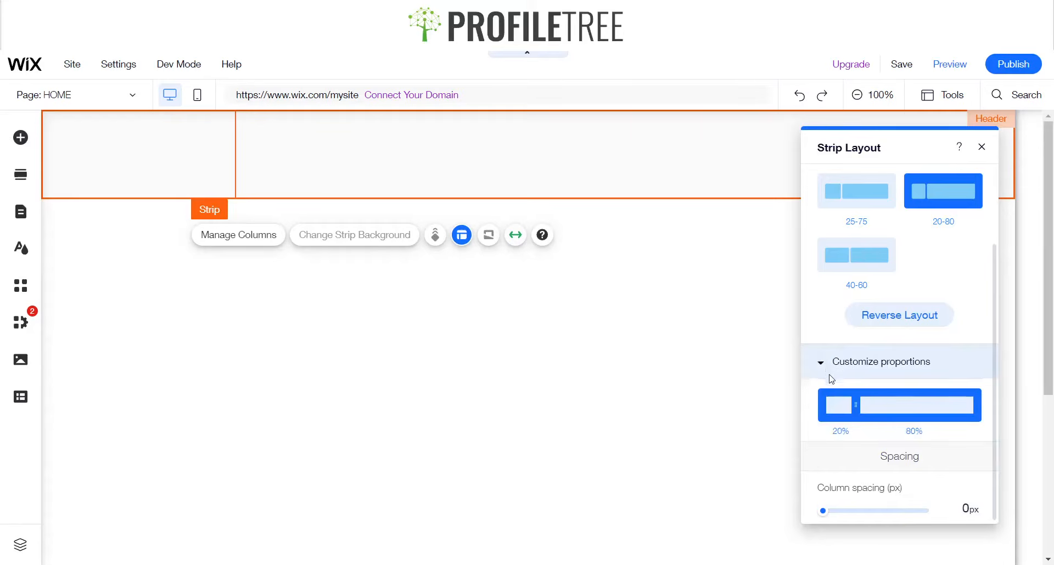
pyautogui.moveTo(846, 409); pyautogui.dragTo(843, 407)
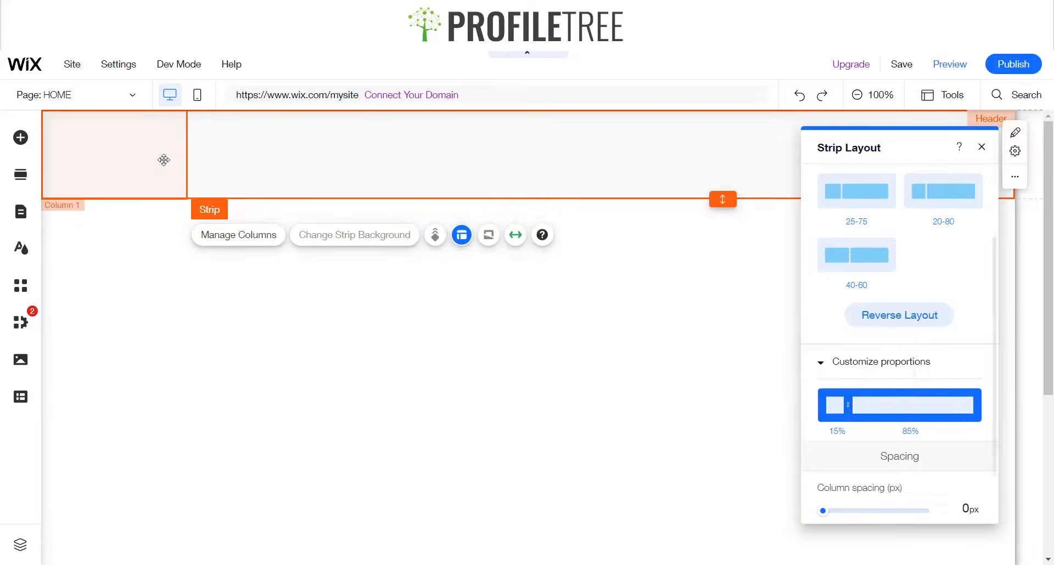
pyautogui.click(981, 147)
# Set the first column's background to the theme blue color #0057E1
pyautogui.click(365, 162)
pyautogui.click(132, 149)
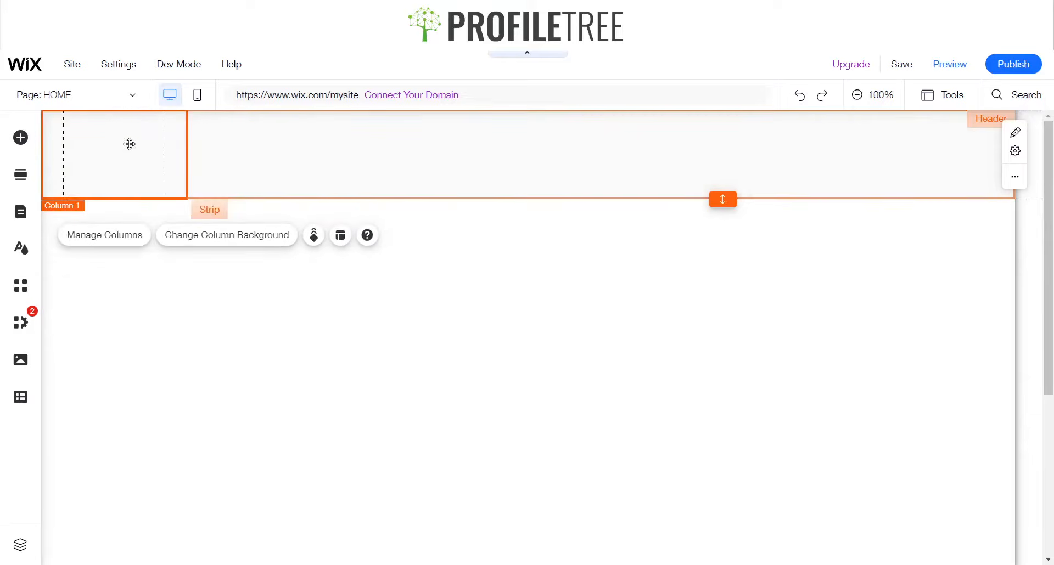
pyautogui.click(398, 185)
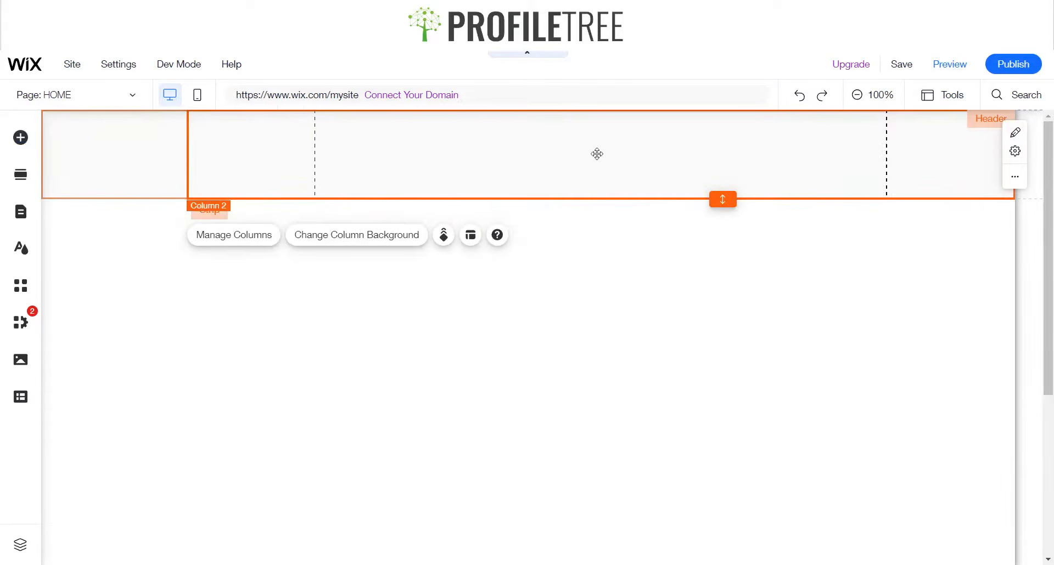
pyautogui.click(94, 165)
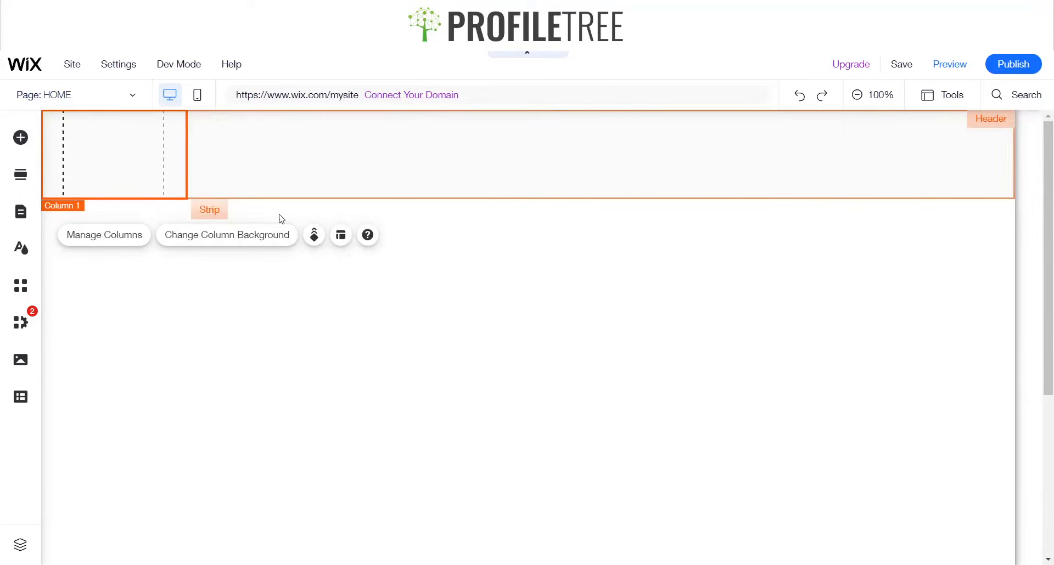
pyautogui.click(393, 146)
pyautogui.click(134, 160)
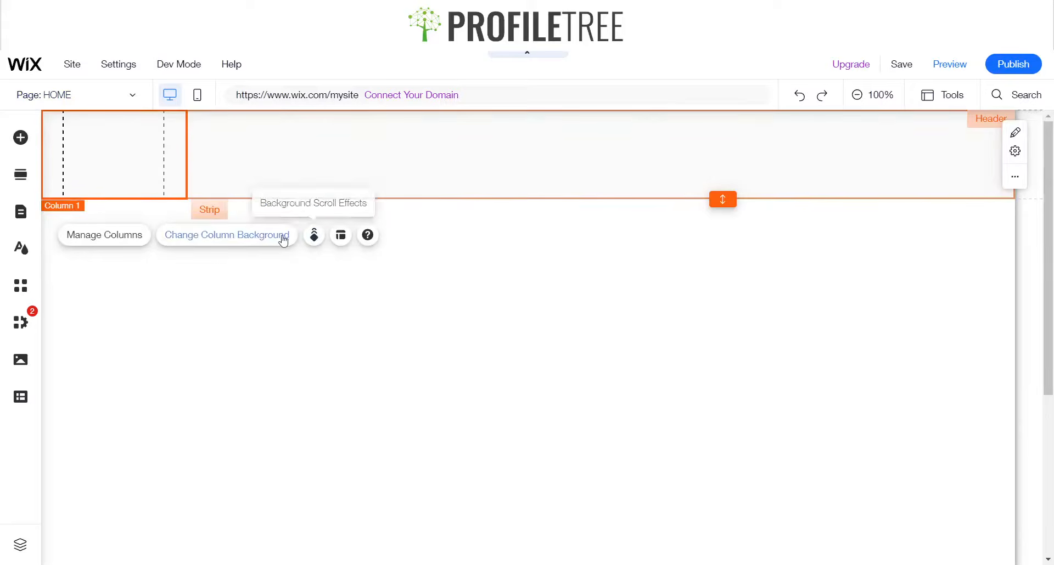
pyautogui.click(261, 240)
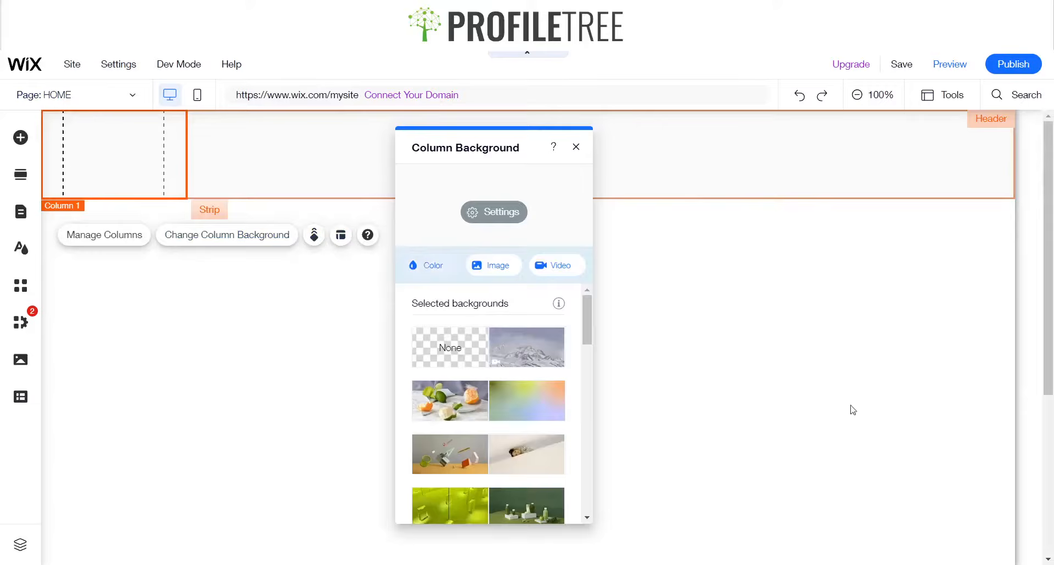
pyautogui.click(505, 395)
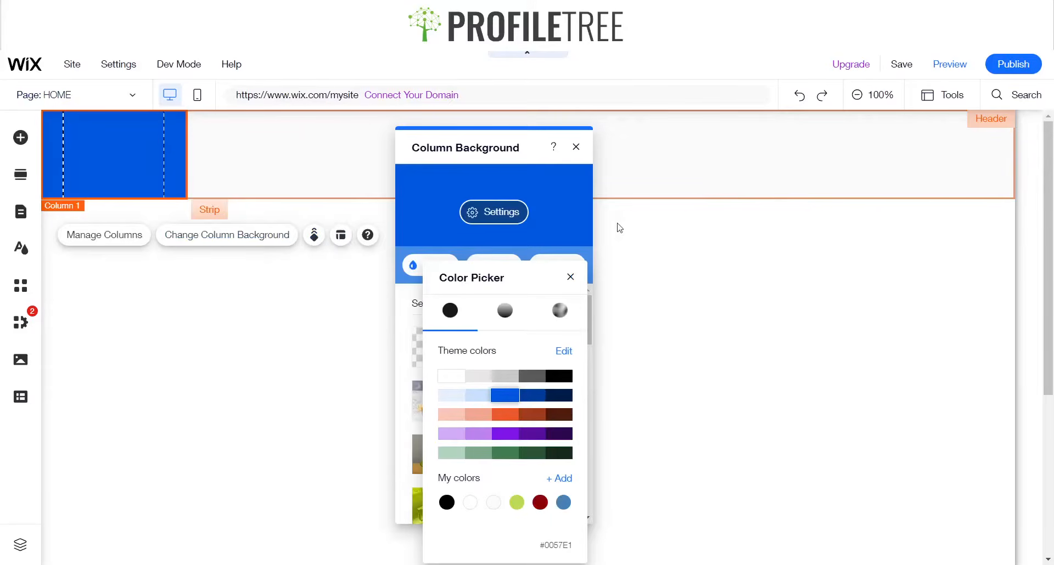
pyautogui.click(571, 277)
pyautogui.click(576, 147)
# Set the second column's background to the dark rust theme color #9E3B1B
pyautogui.click(557, 158)
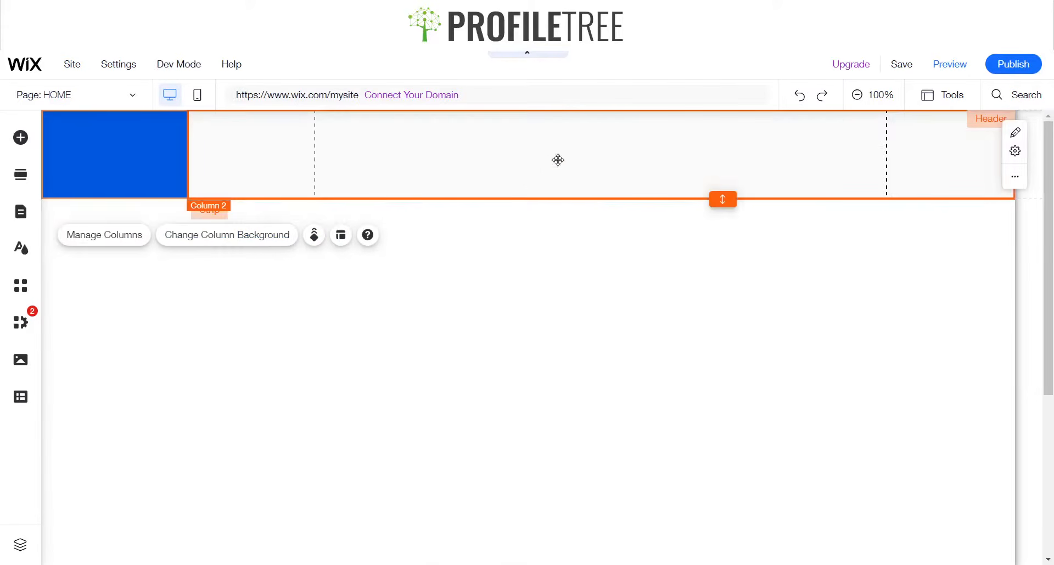
pyautogui.click(357, 235)
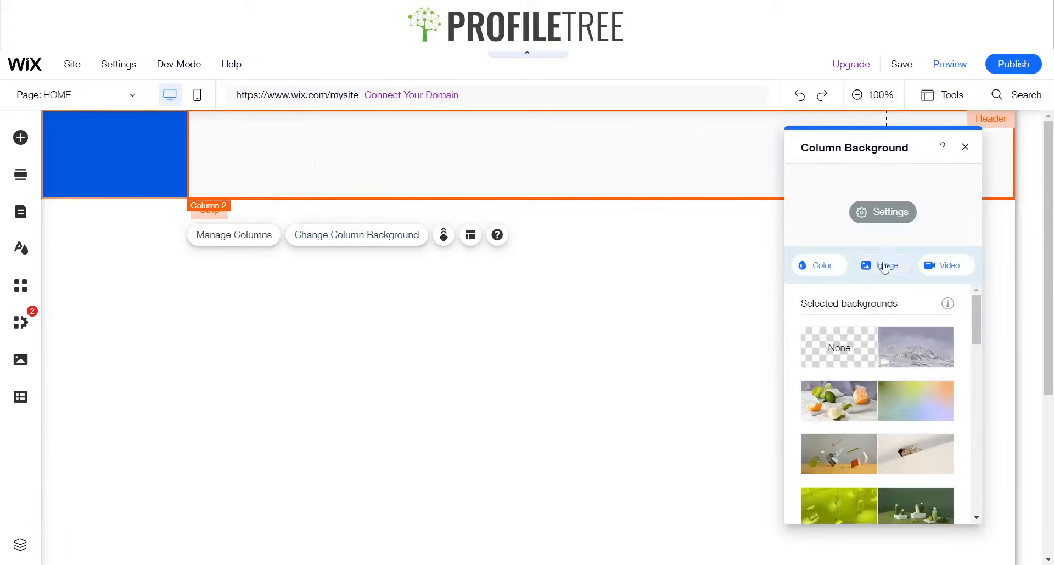
pyautogui.click(815, 265)
pyautogui.click(939, 420)
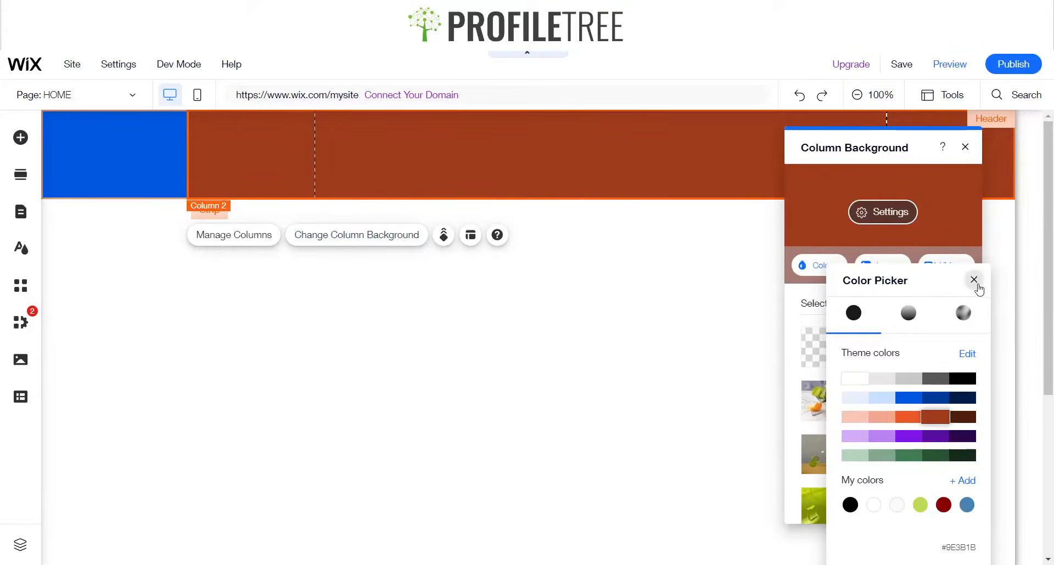
pyautogui.click(974, 281)
pyautogui.click(965, 147)
# Upload the logo image Free_Sample_By_Wix.jfif from the computer and add it to the page
pyautogui.click(339, 270)
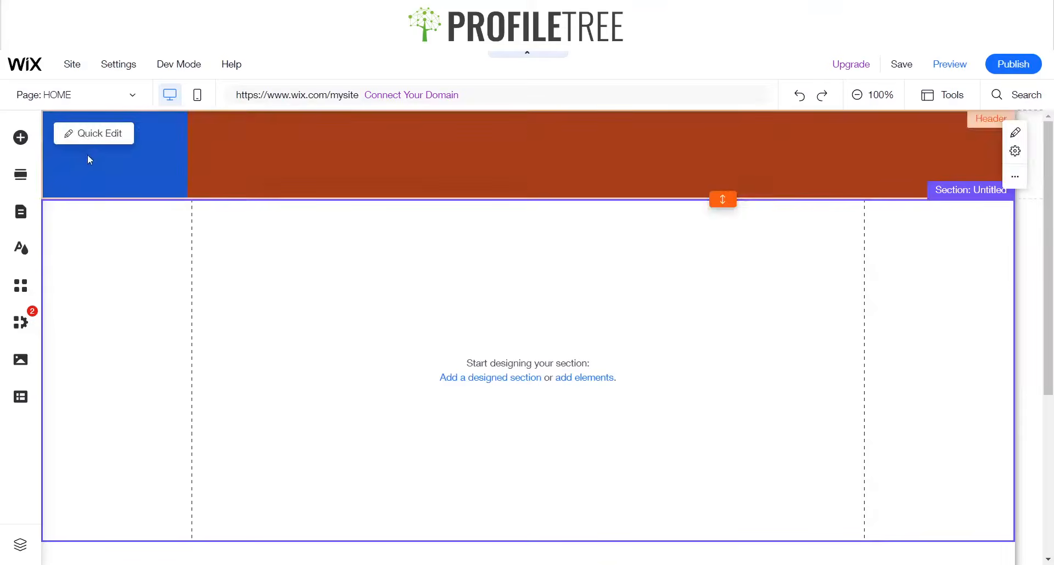
pyautogui.click(101, 168)
pyautogui.click(125, 165)
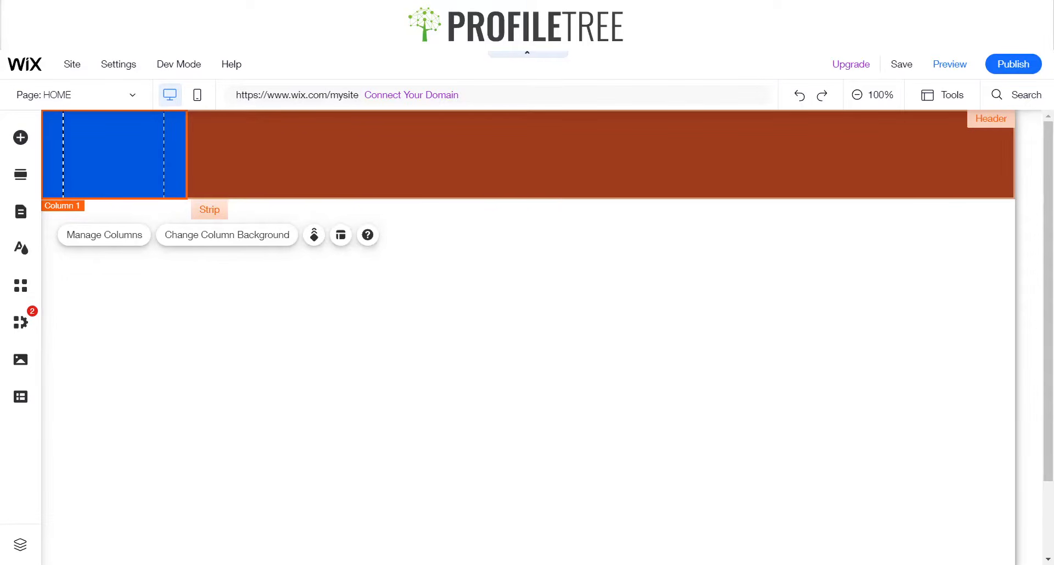
pyautogui.click(20, 137)
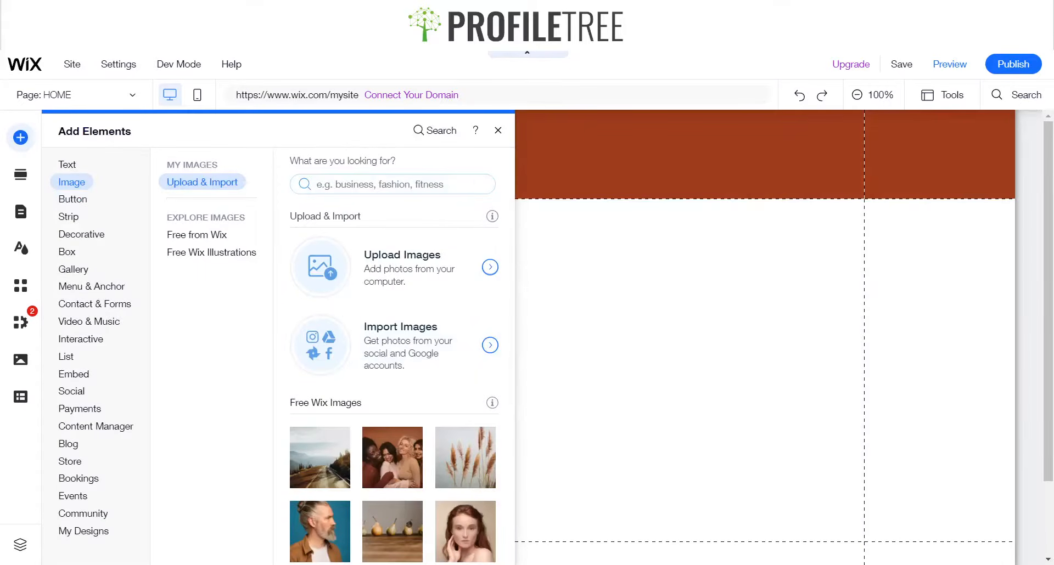
pyautogui.click(67, 164)
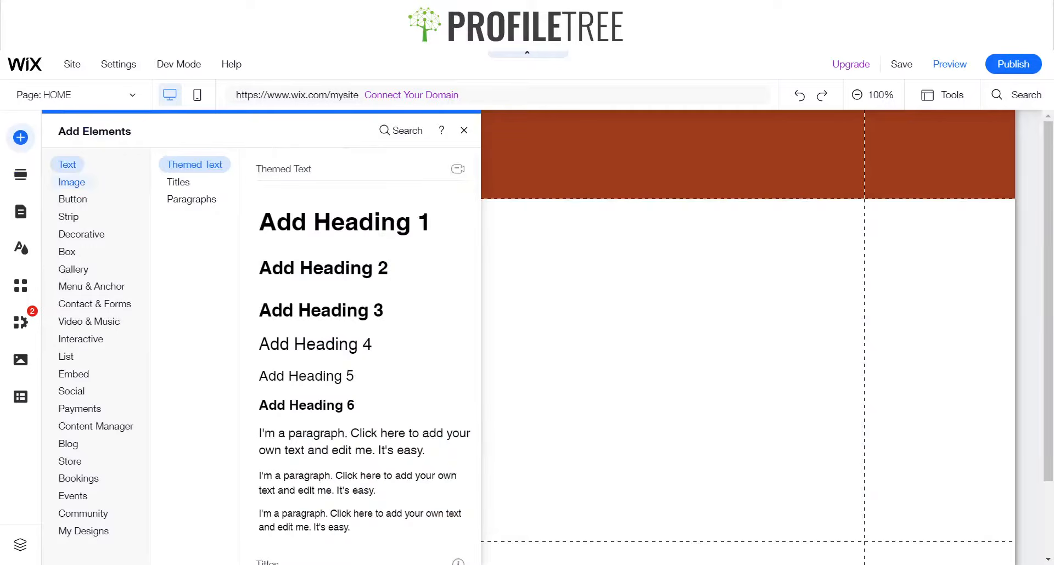
pyautogui.click(71, 182)
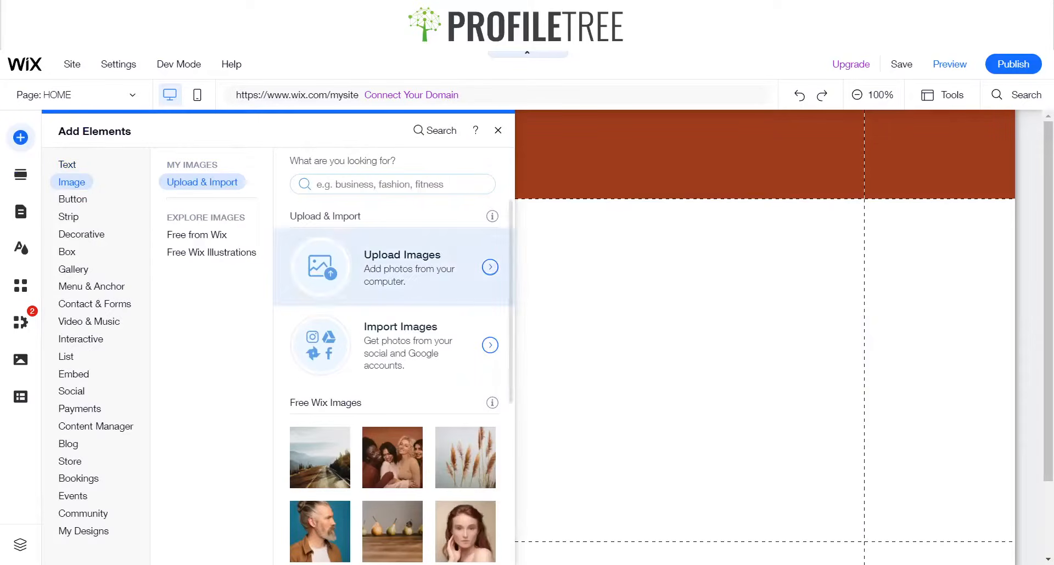
pyautogui.click(429, 271)
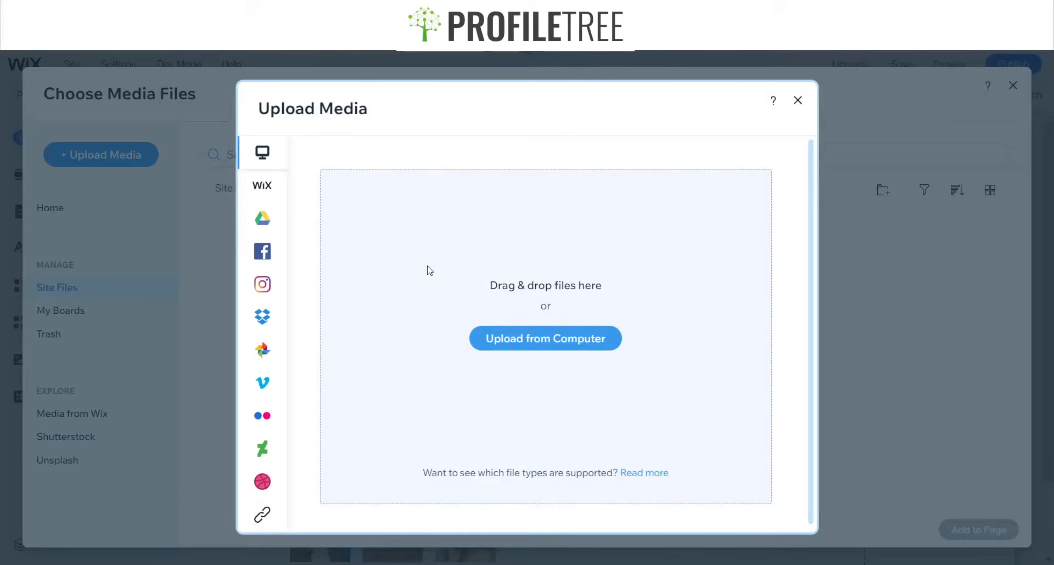
pyautogui.click(505, 343)
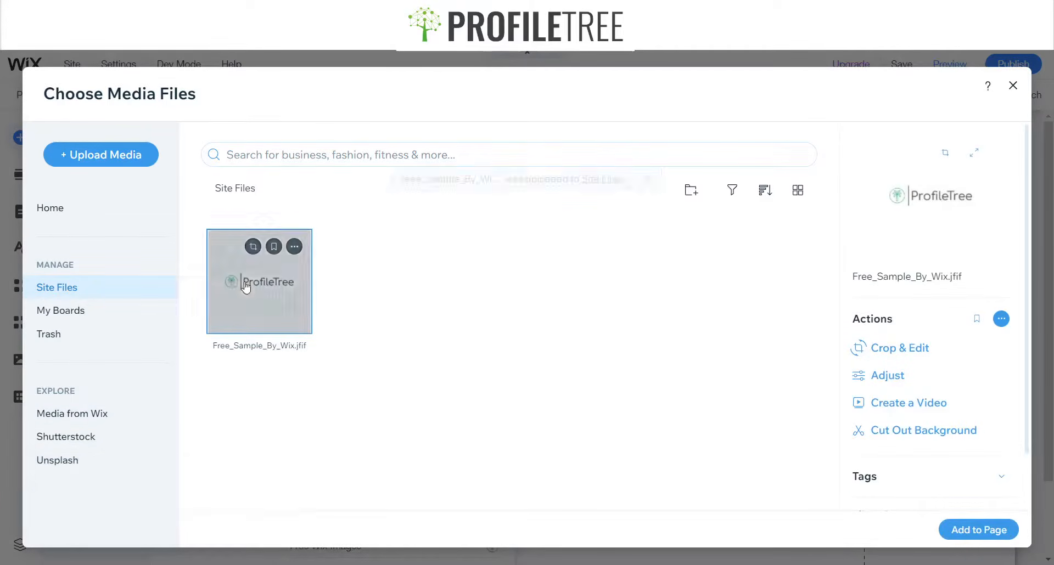
pyautogui.click(991, 530)
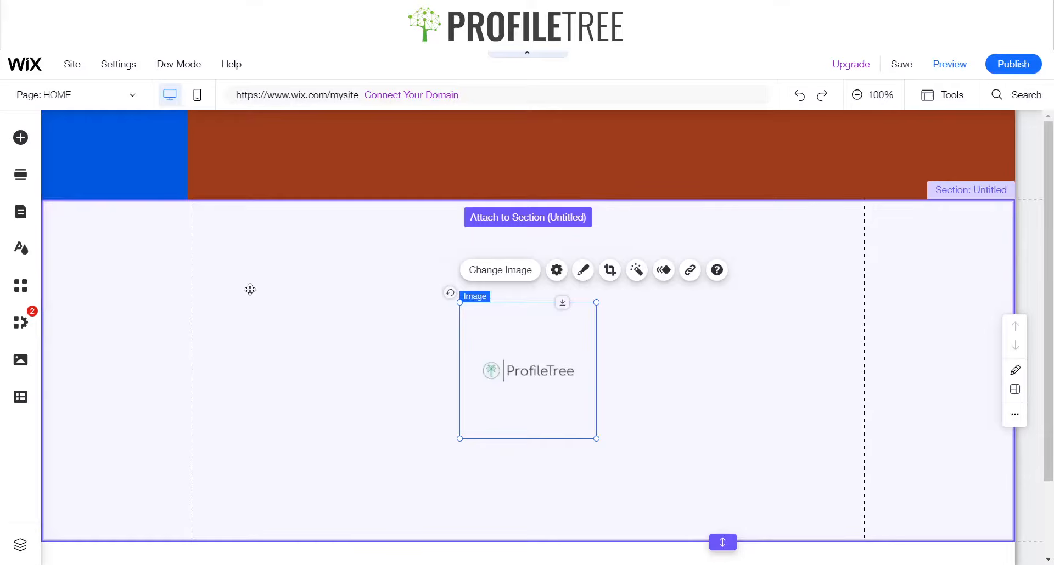
# Try giving the logo image a transparent fill background in Photo Studio, leaving without saving
pyautogui.moveTo(250, 290); pyautogui.dragTo(485, 385)
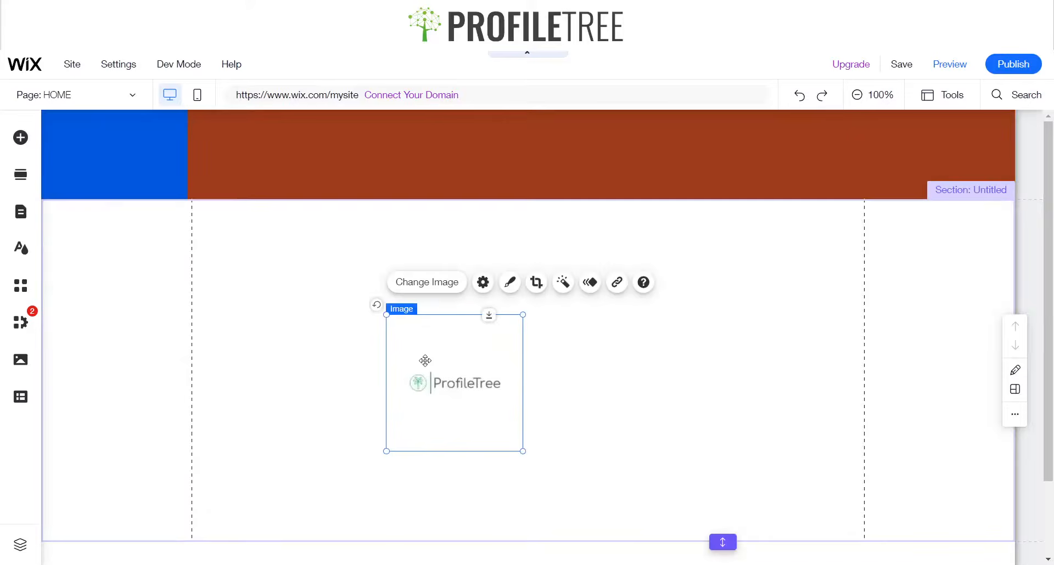
pyautogui.click(482, 282)
pyautogui.click(312, 253)
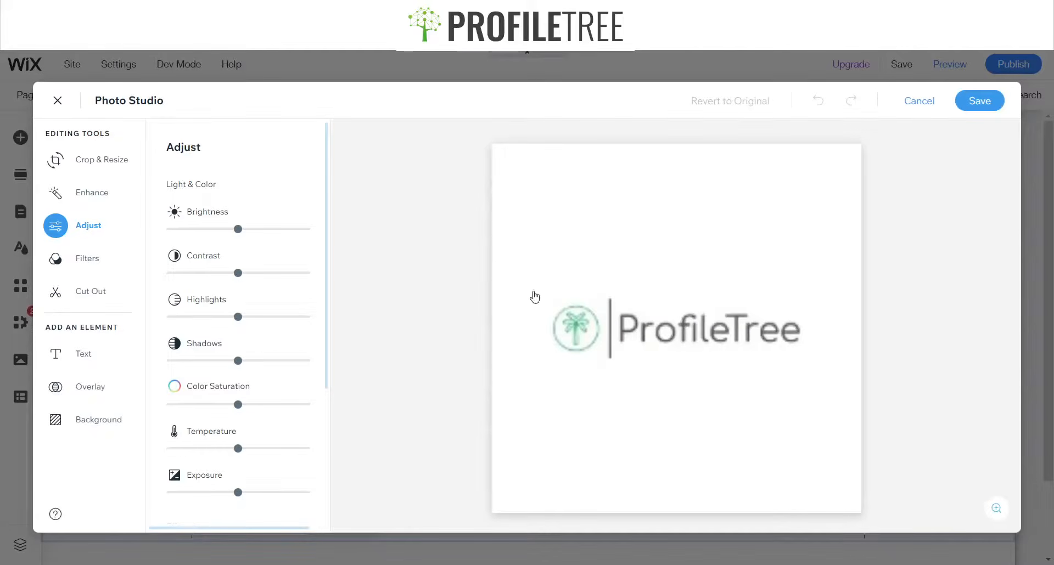
pyautogui.click(69, 419)
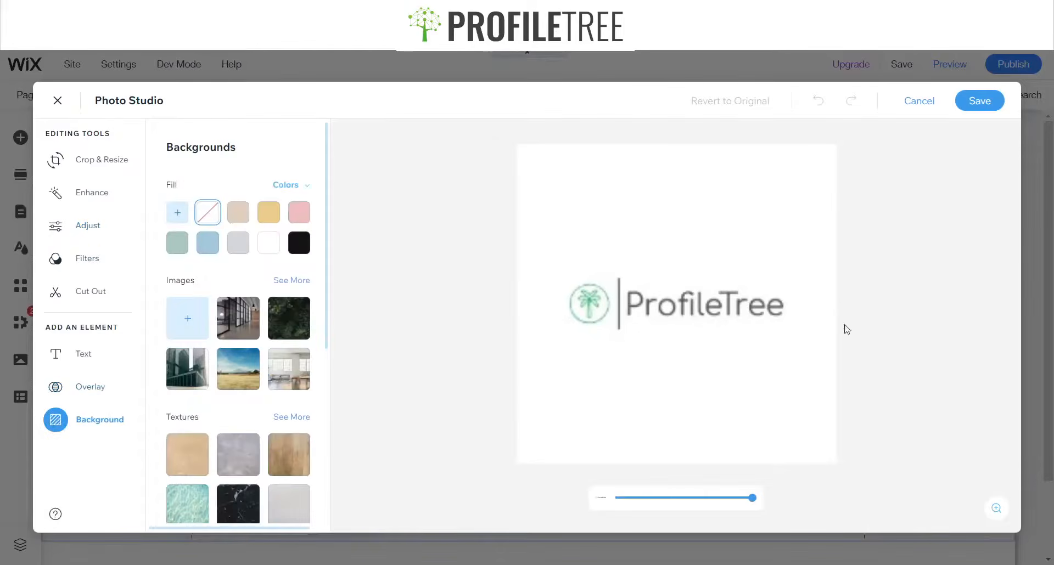
pyautogui.click(177, 213)
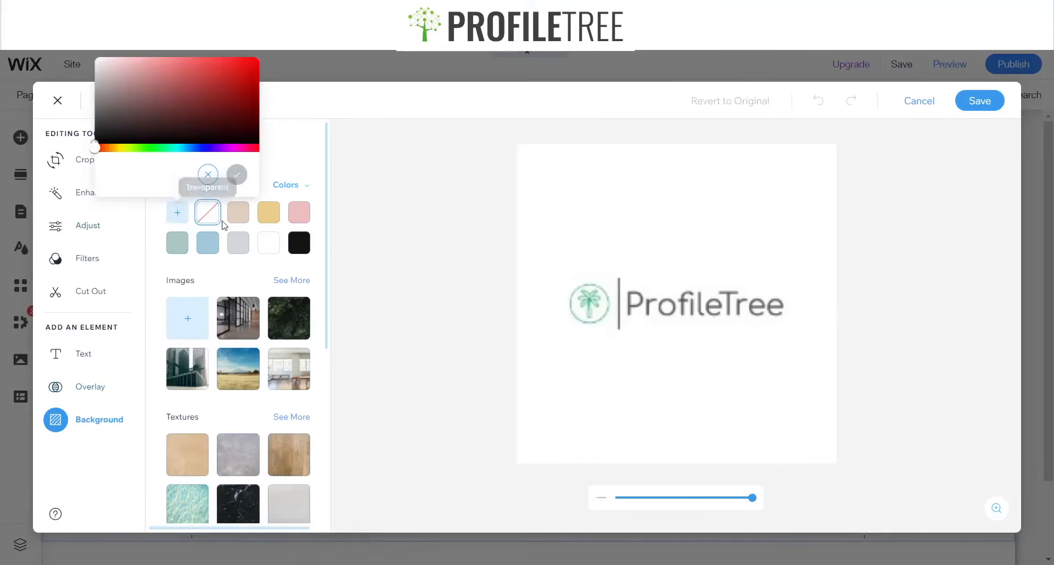
pyautogui.click(207, 212)
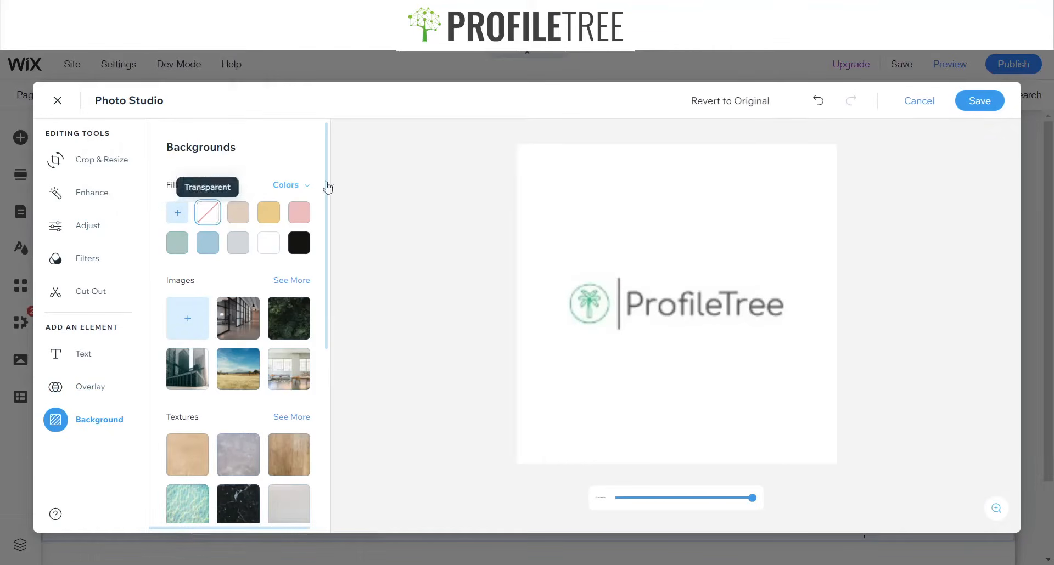
pyautogui.click(919, 101)
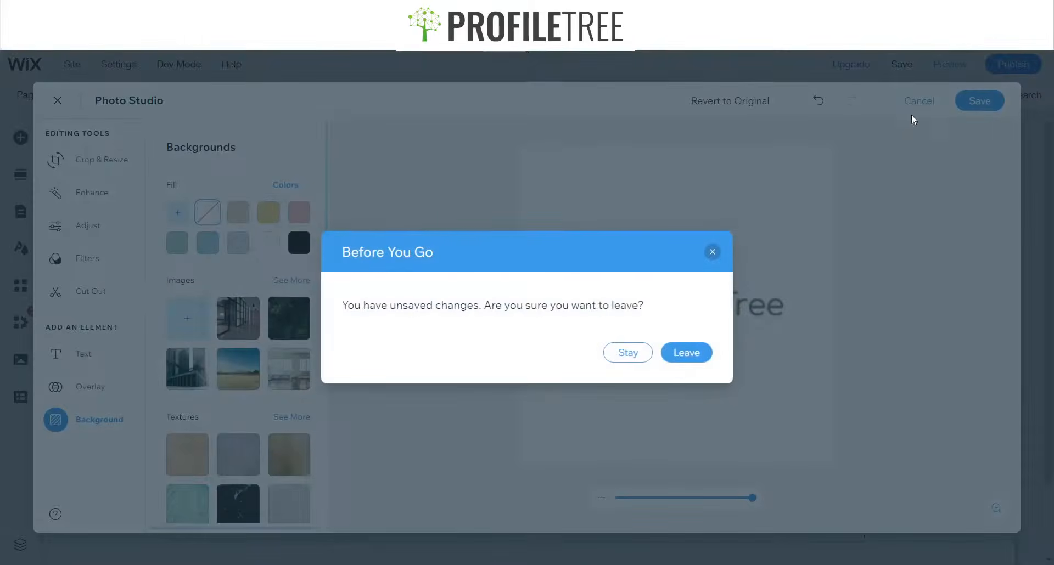
pyautogui.click(676, 355)
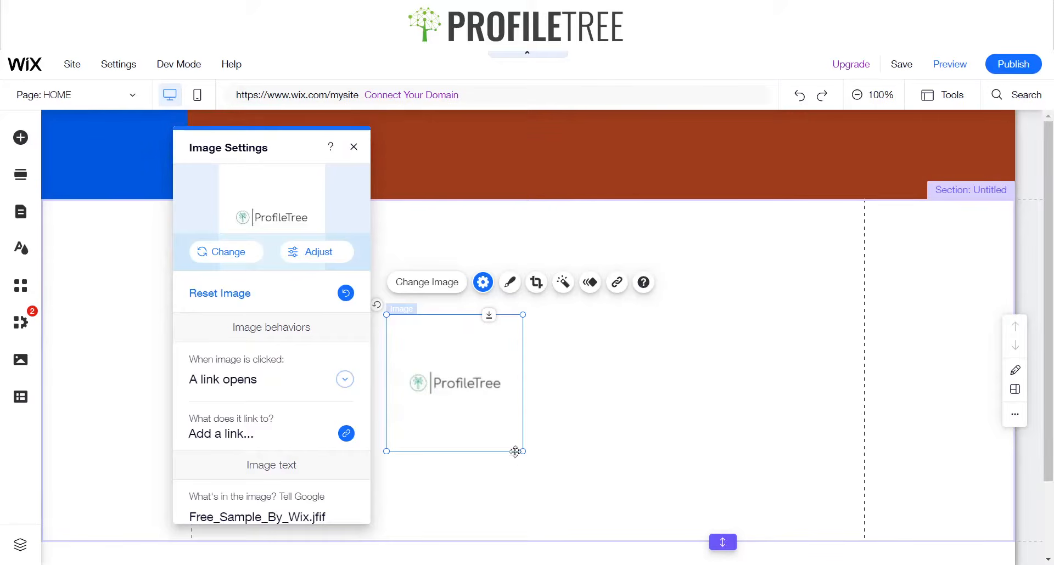
# Resize the logo image slightly and move it into the header's first column
pyautogui.moveTo(523, 452); pyautogui.dragTo(515, 414)
pyautogui.moveTo(444, 381); pyautogui.dragTo(92, 147)
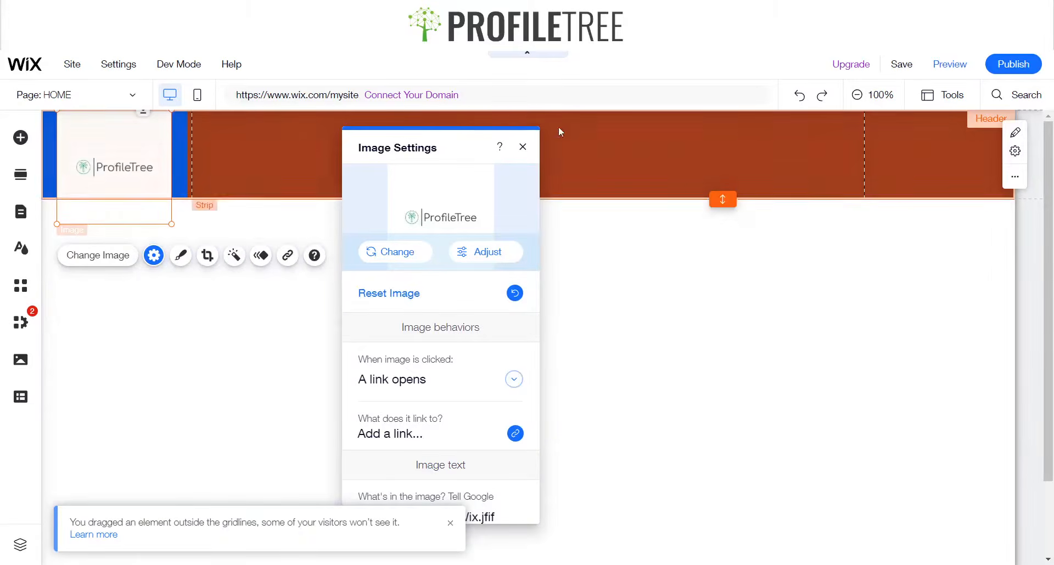
pyautogui.click(522, 147)
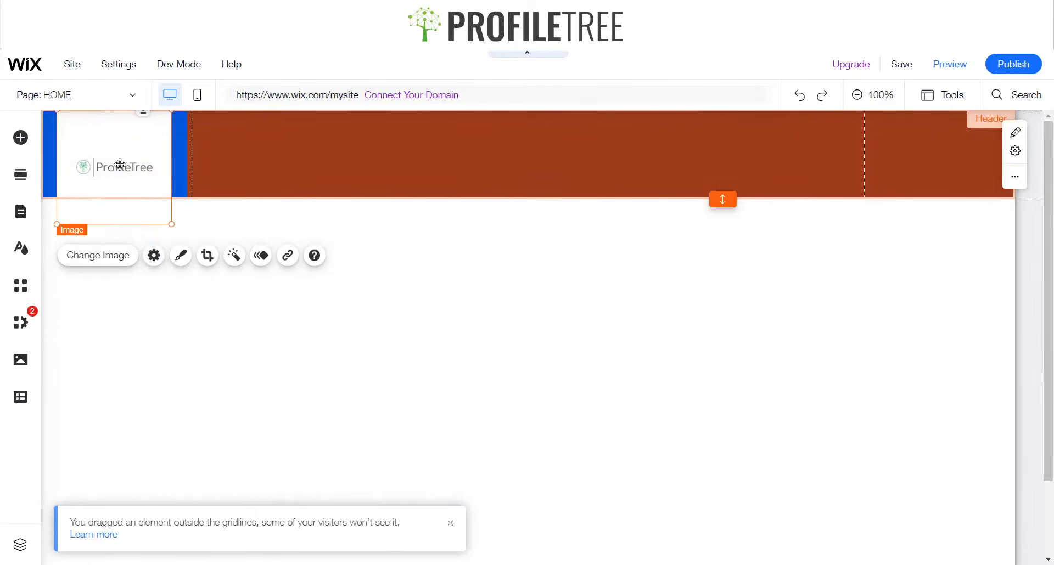
pyautogui.moveTo(120, 164)
pyautogui.mouseDown()
pyautogui.moveTo(113, 179)
pyautogui.moveTo(119, 165)
pyautogui.mouseUp()
pyautogui.moveTo(169, 221); pyautogui.dragTo(170, 221)
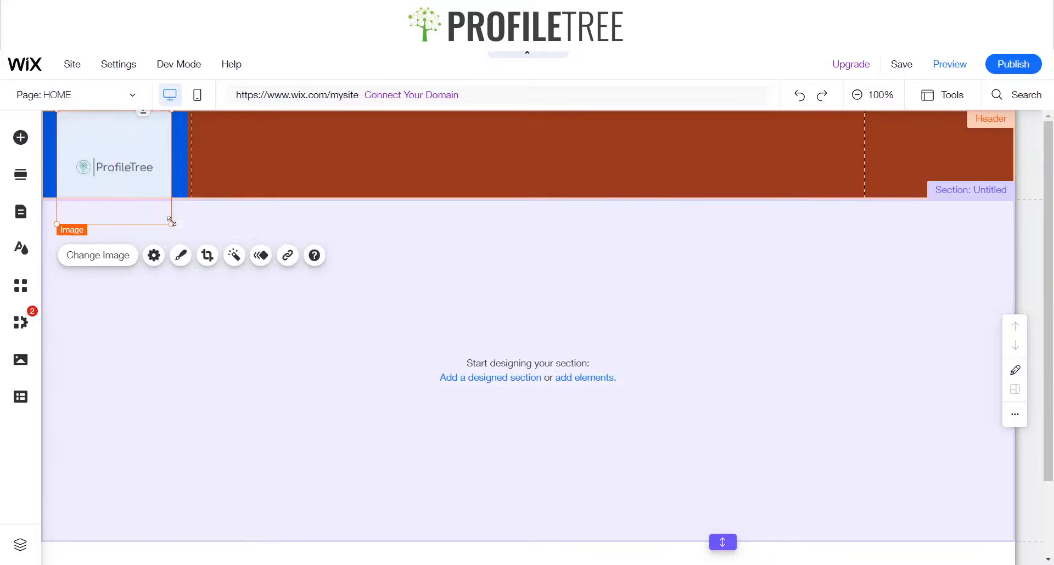
pyautogui.click(141, 150)
pyautogui.click(162, 224)
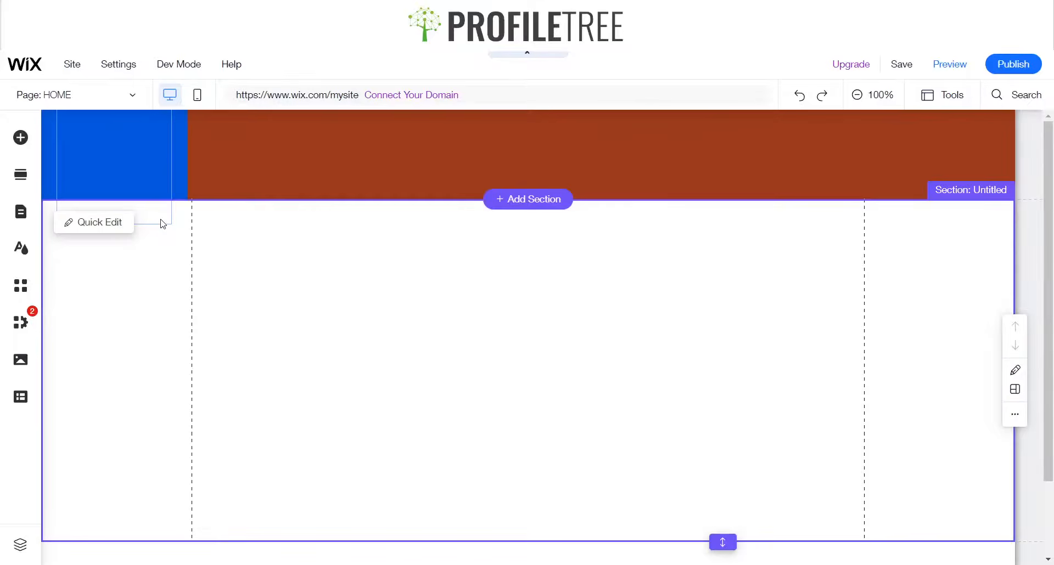
pyautogui.click(164, 217)
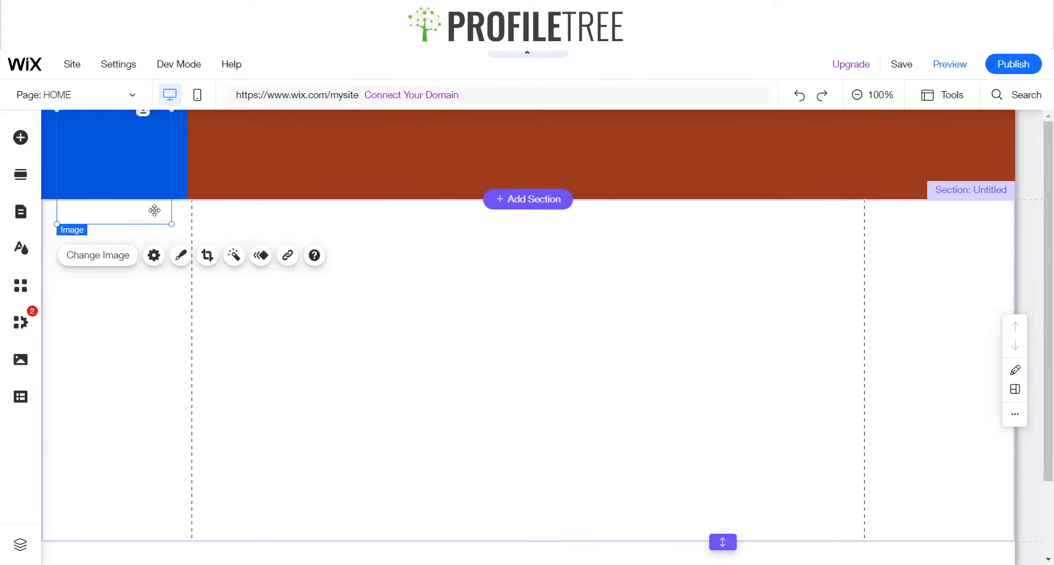
# Show the floating toolbar and bring the logo image forward in the arrangement order
pyautogui.click(954, 96)
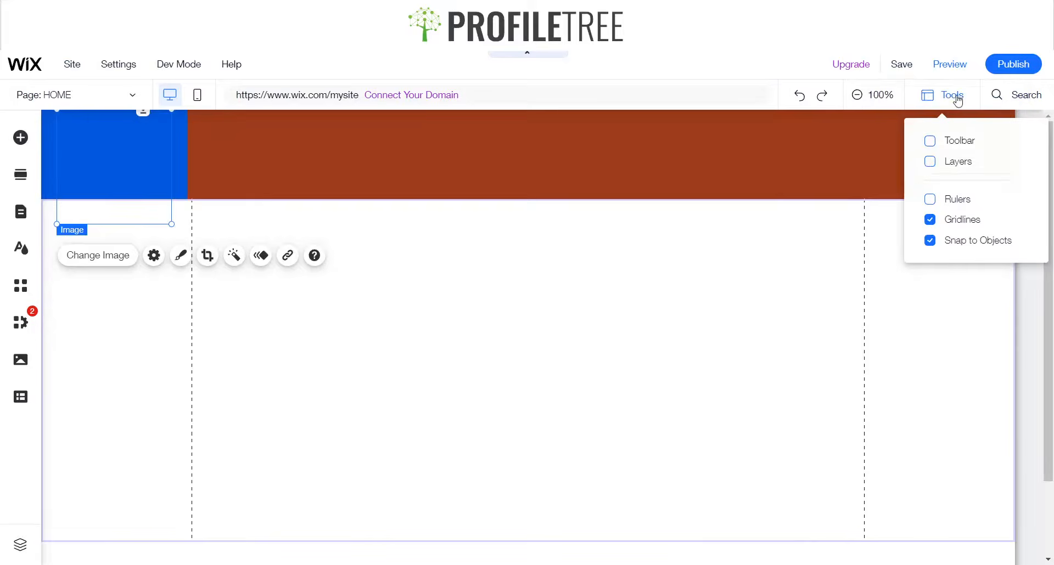
pyautogui.click(966, 144)
pyautogui.click(892, 358)
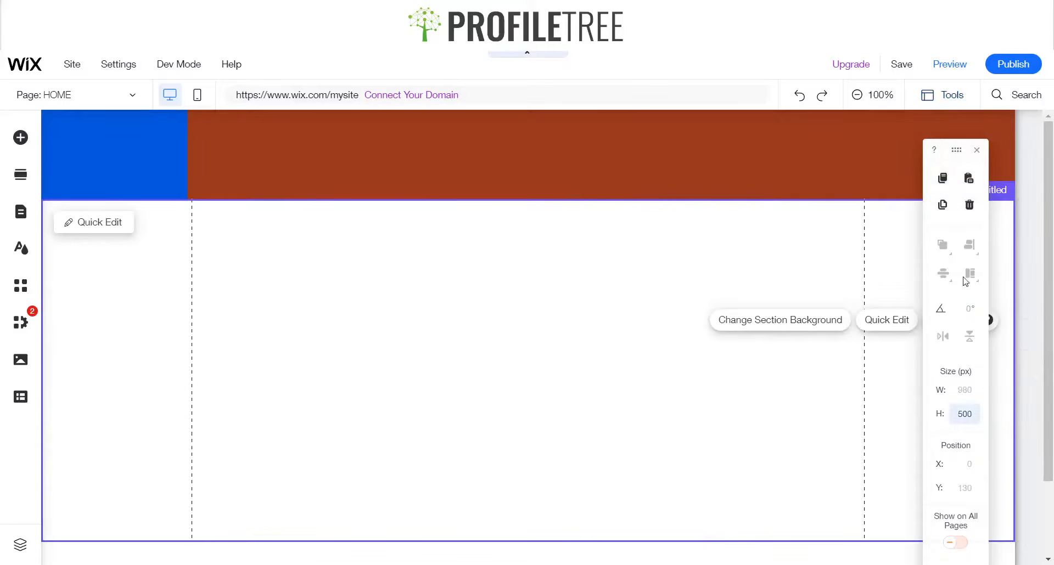
pyautogui.click(111, 210)
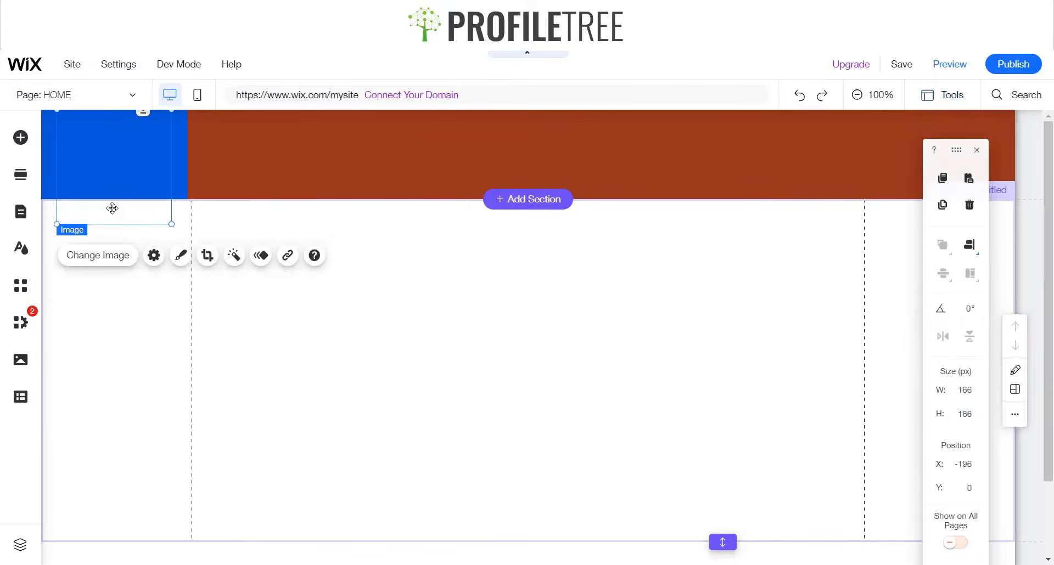
pyautogui.click(969, 245)
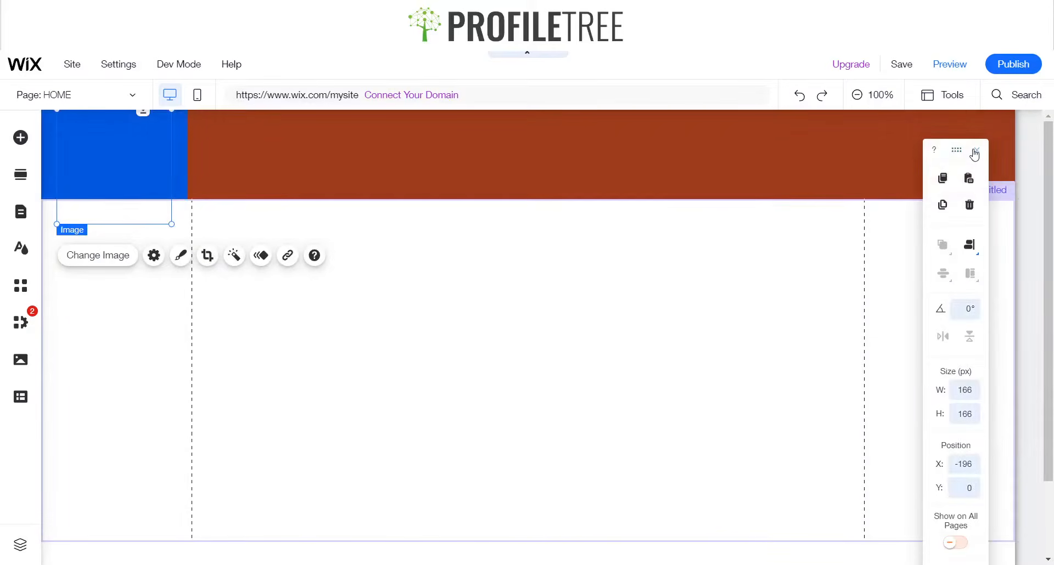
pyautogui.click(975, 153)
# Move the logo up into the header, shrink it and attach it to the first column
pyautogui.moveTo(129, 216); pyautogui.dragTo(124, 136)
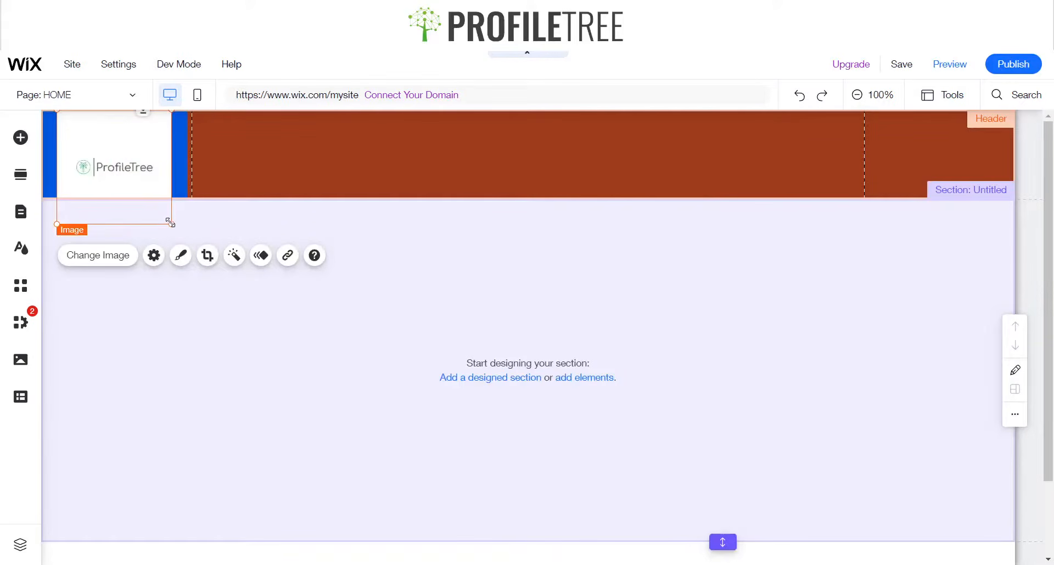
pyautogui.moveTo(170, 220); pyautogui.dragTo(135, 174)
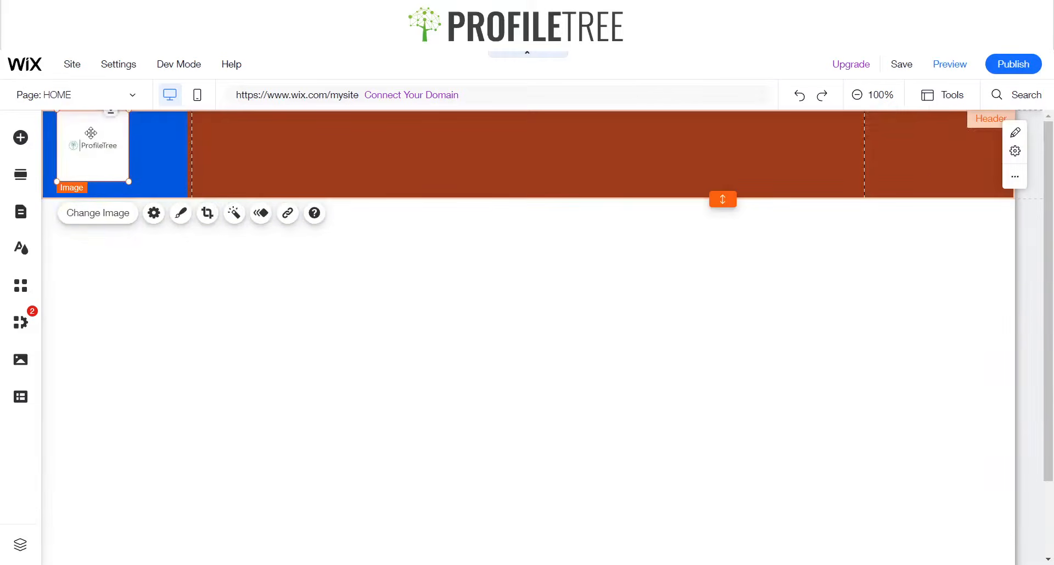
pyautogui.moveTo(92, 137); pyautogui.dragTo(112, 150)
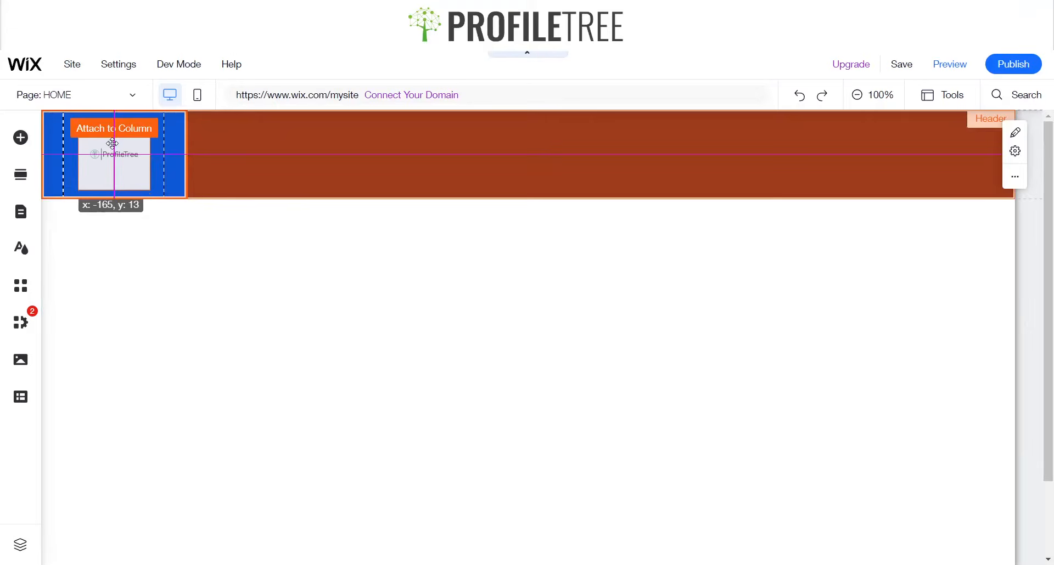
pyautogui.moveTo(112, 143); pyautogui.dragTo(112, 144)
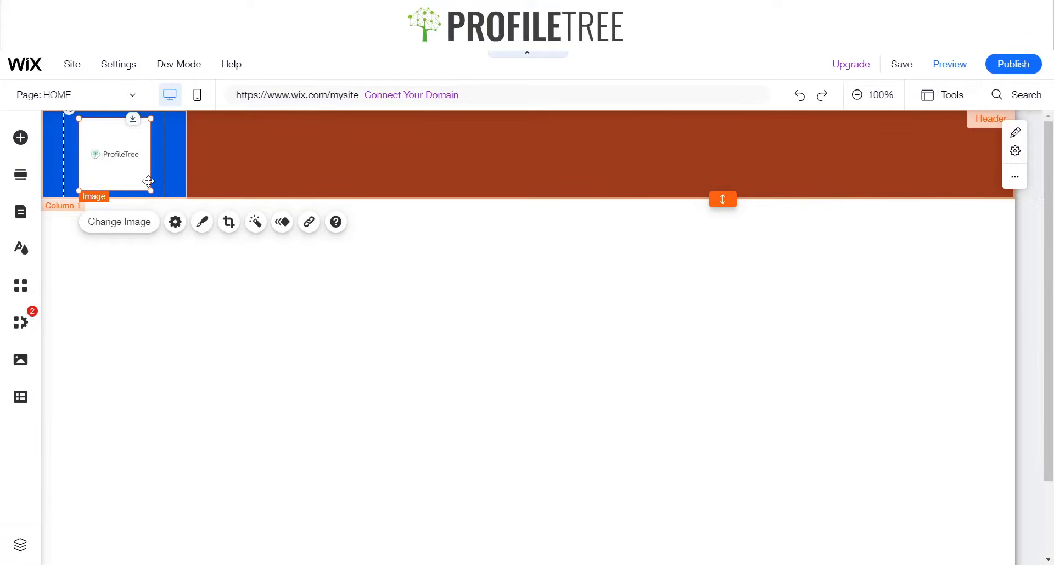
# Delete the logo image from the header
pyautogui.press('Delete')
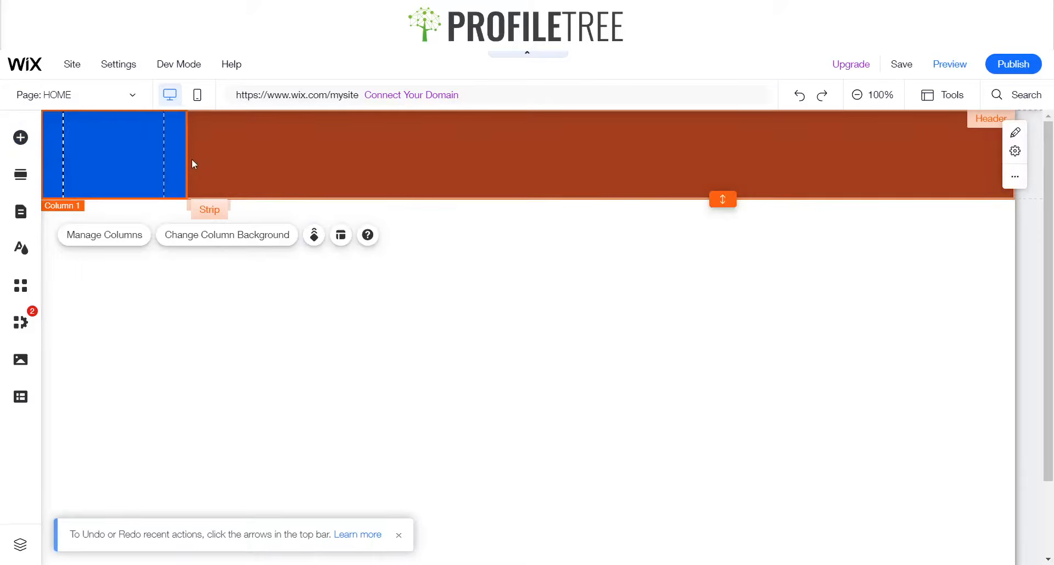
# Add a hexagon basic shape from the decorative elements into the header's first column
pyautogui.click(20, 138)
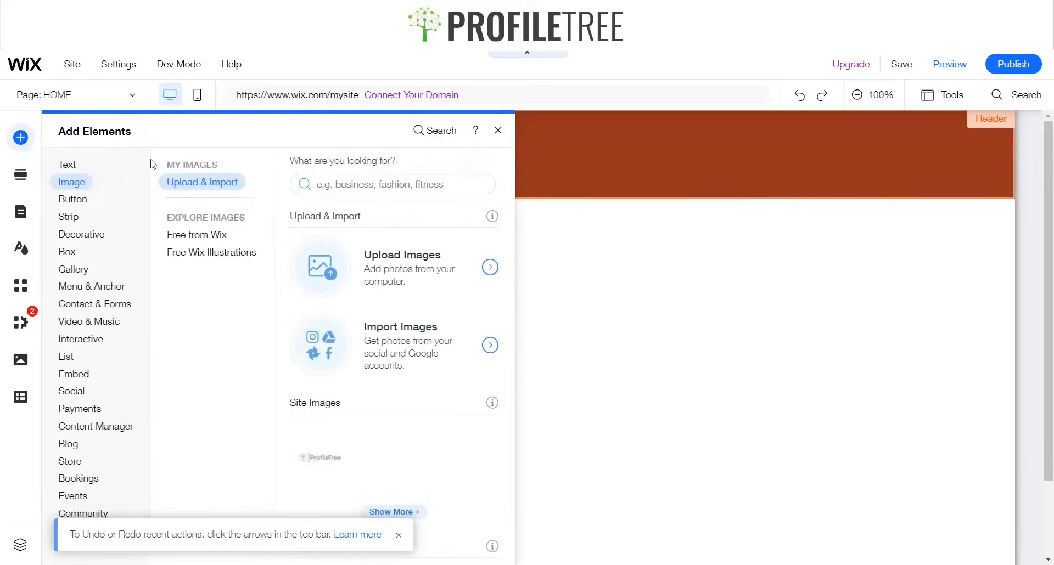
pyautogui.moveTo(87, 241)
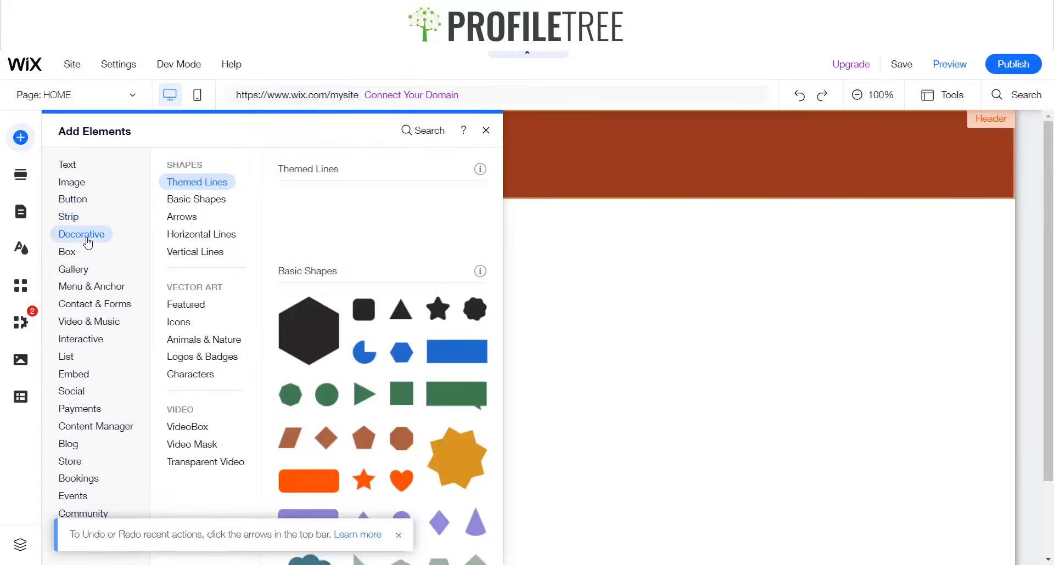
pyautogui.click(319, 336)
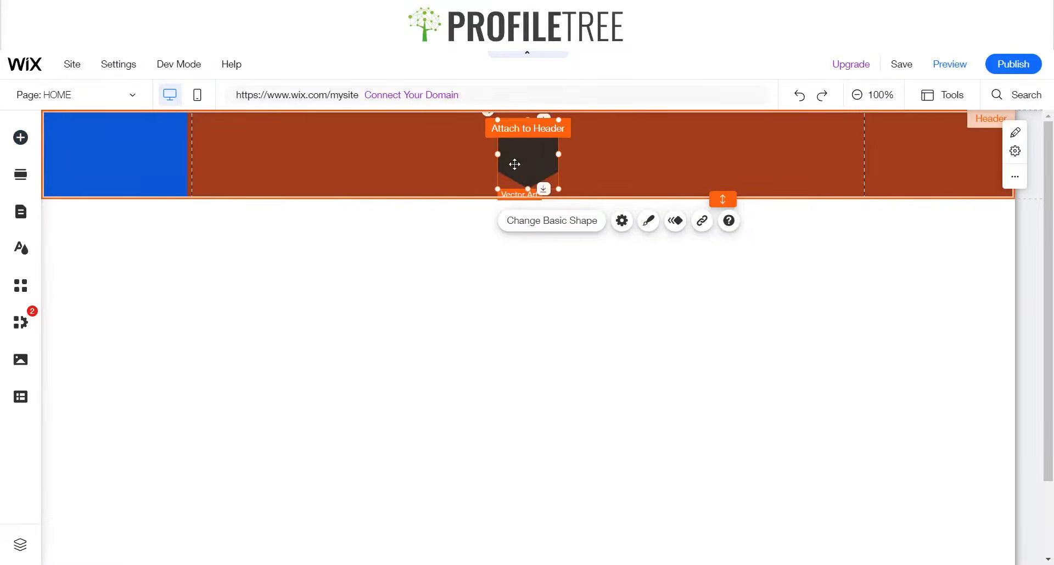
pyautogui.moveTo(512, 165); pyautogui.dragTo(82, 160)
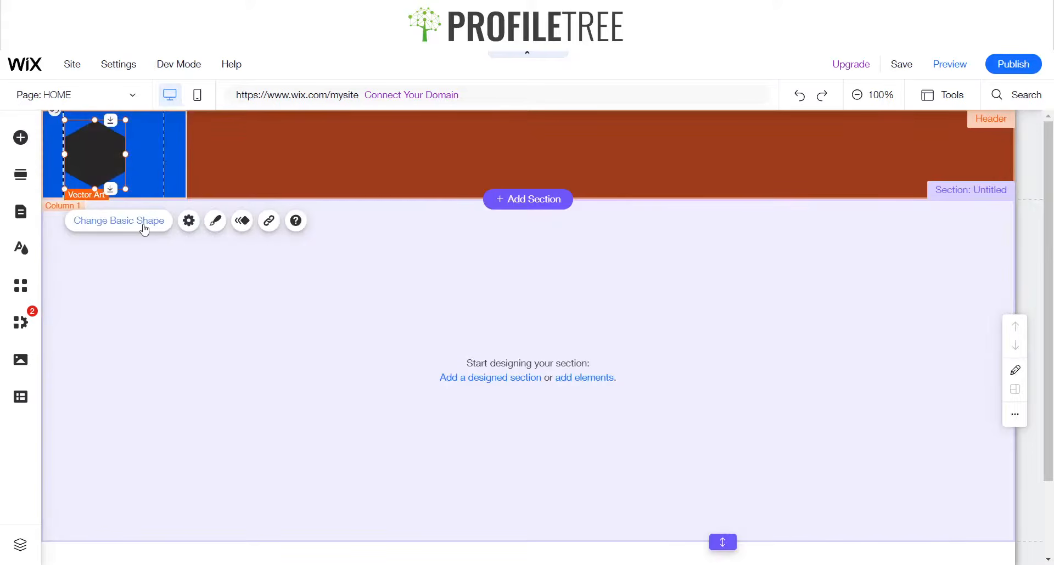
# Open the shape replacement library for the hexagon, filter by Vector Art and search for Tree
pyautogui.click(144, 223)
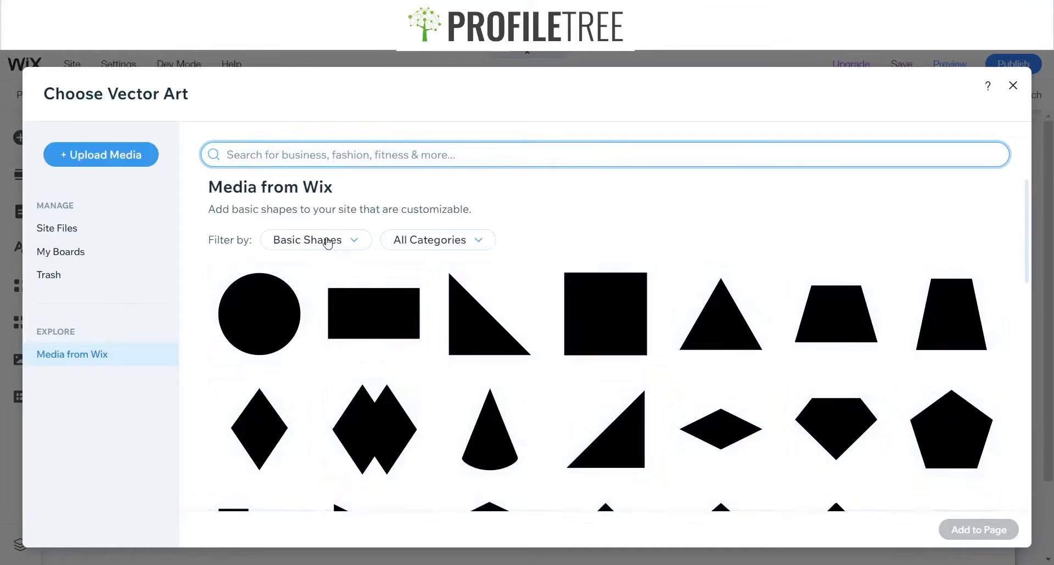
pyautogui.click(328, 243)
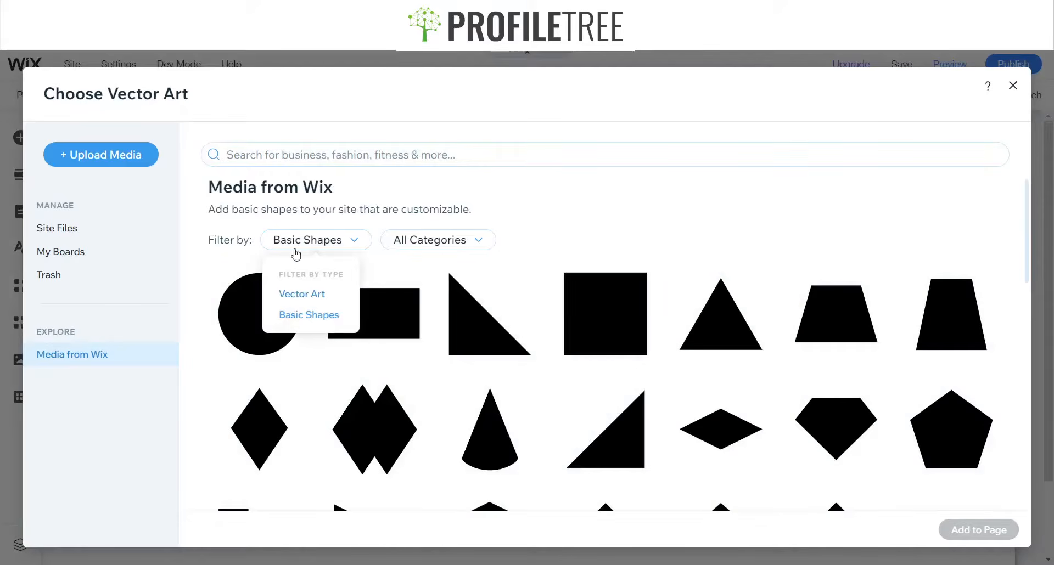
pyautogui.click(302, 294)
pyautogui.click(295, 160)
pyautogui.write('T')
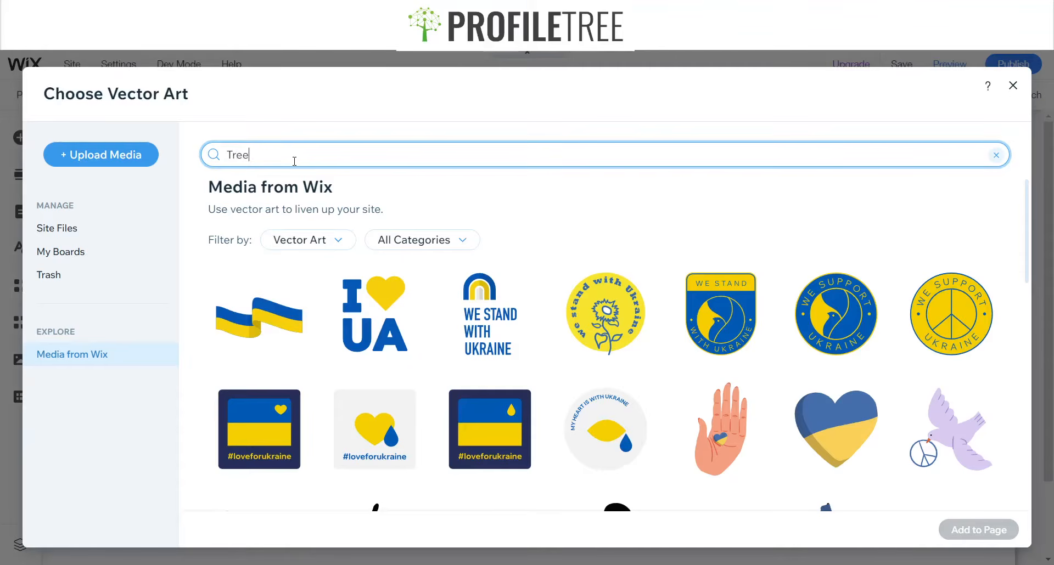
pyautogui.write('ree')
pyautogui.press('Return')
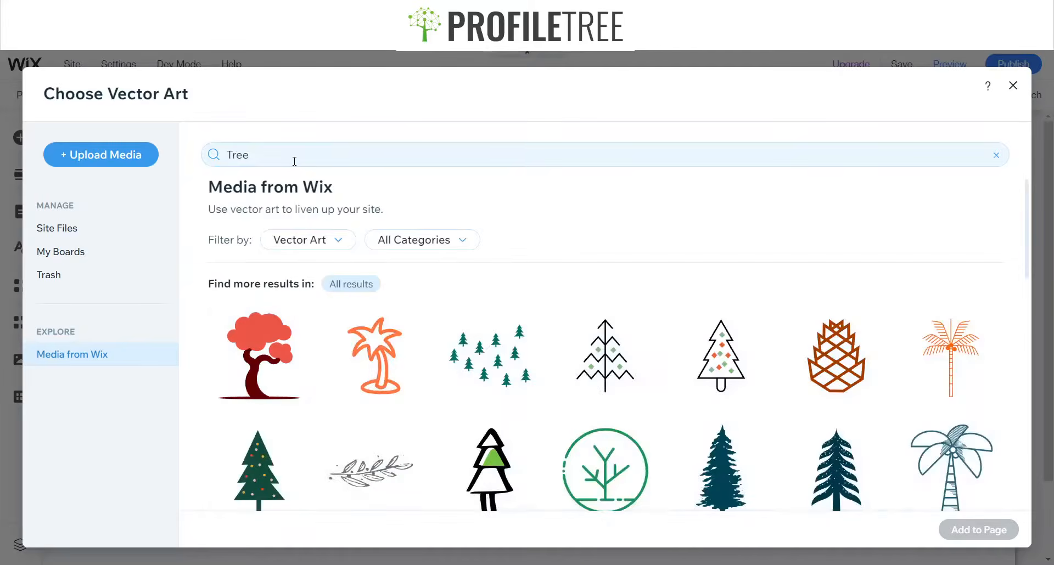
# Scroll the Tree results and replace the hexagon with the light green leafy tree vector art
pyautogui.scroll(-2, 522, 351)
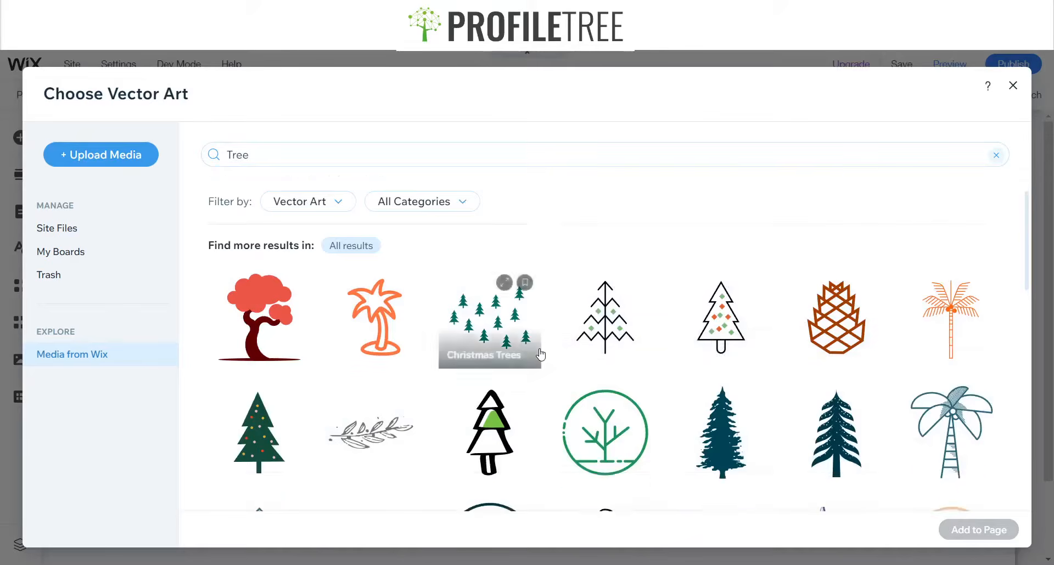
pyautogui.scroll(-2, 948, 427)
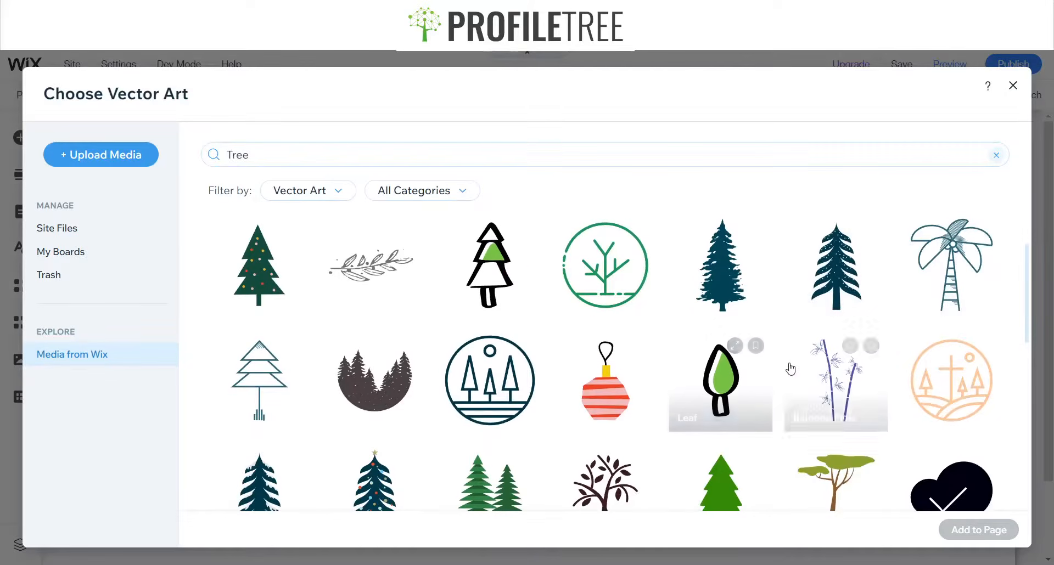
pyautogui.scroll(-2, 791, 368)
pyautogui.scroll(-1, 790, 369)
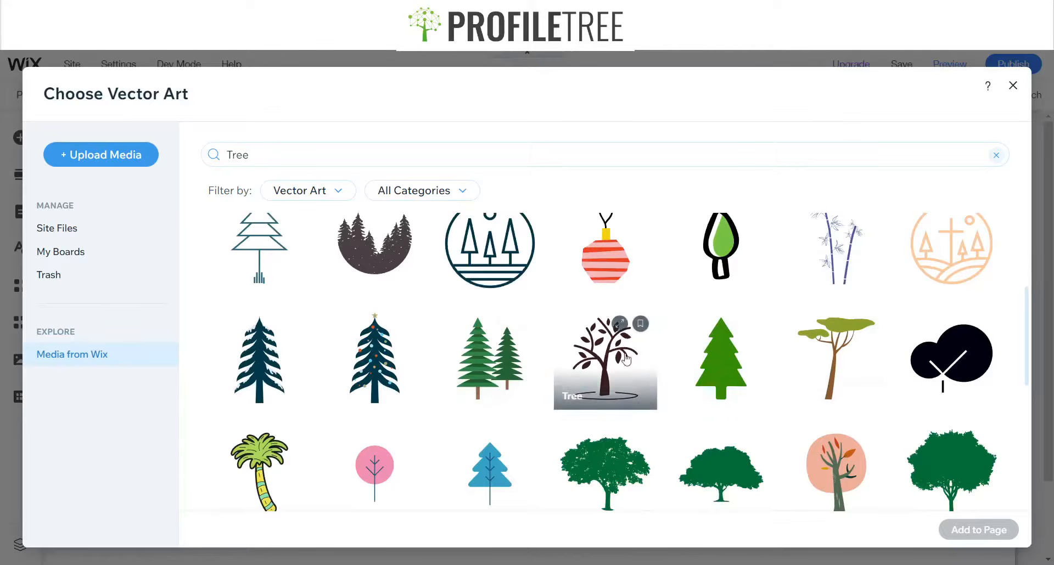
pyautogui.scroll(-2, 850, 392)
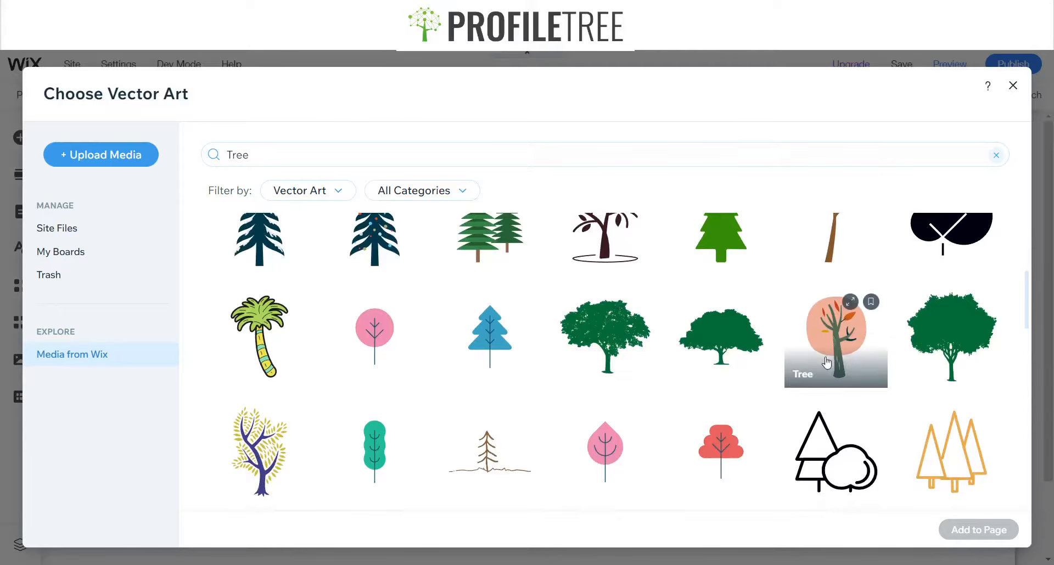
pyautogui.scroll(-2, 287, 365)
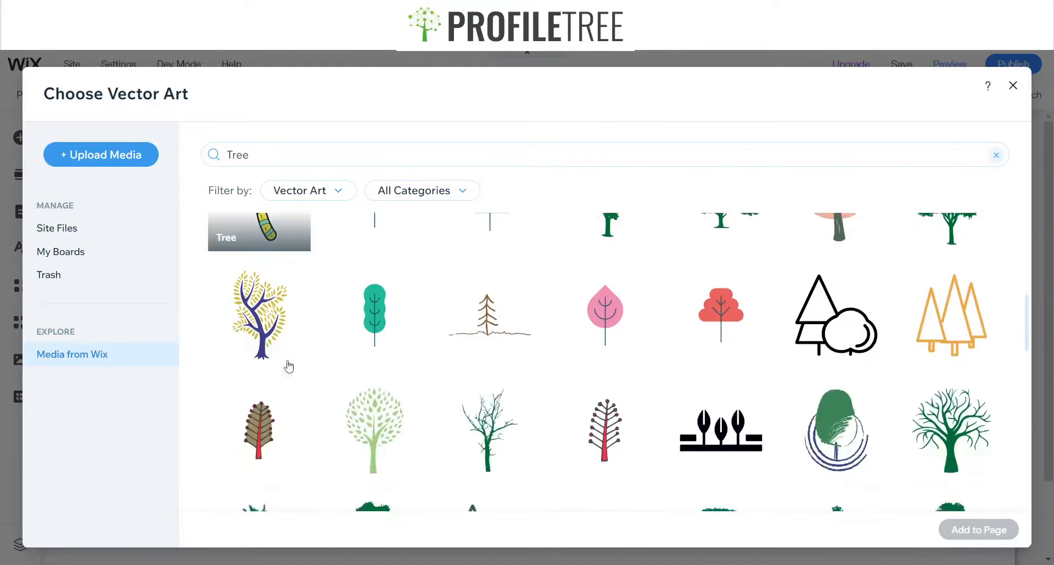
pyautogui.scroll(-1, 744, 387)
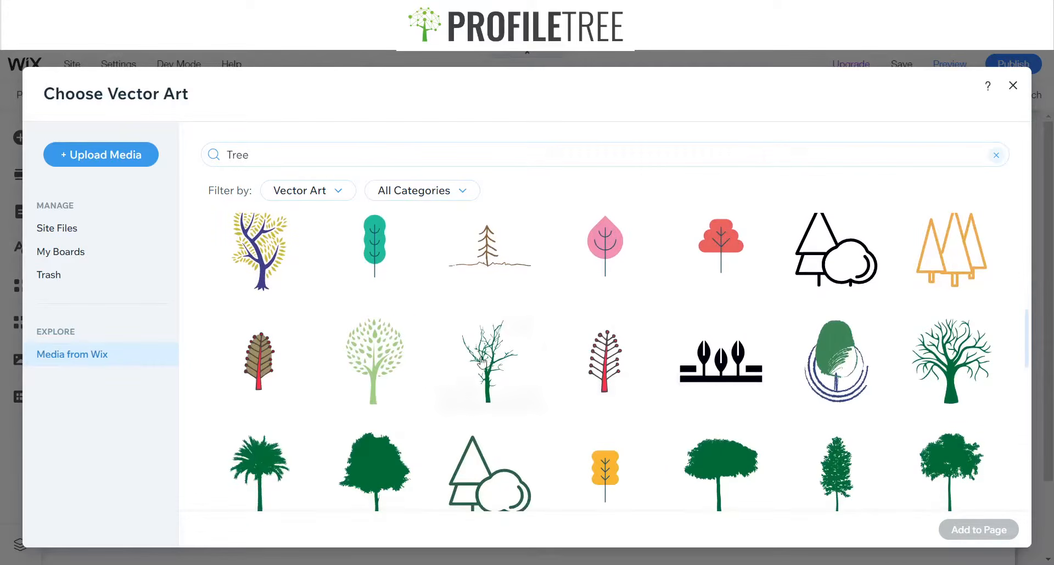
pyautogui.click(356, 363)
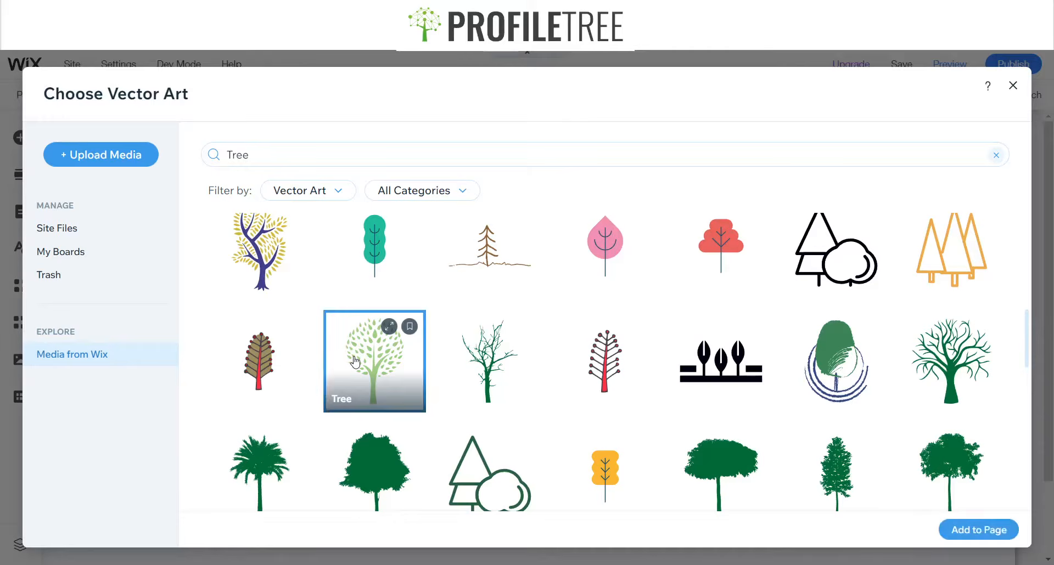
pyautogui.click(978, 531)
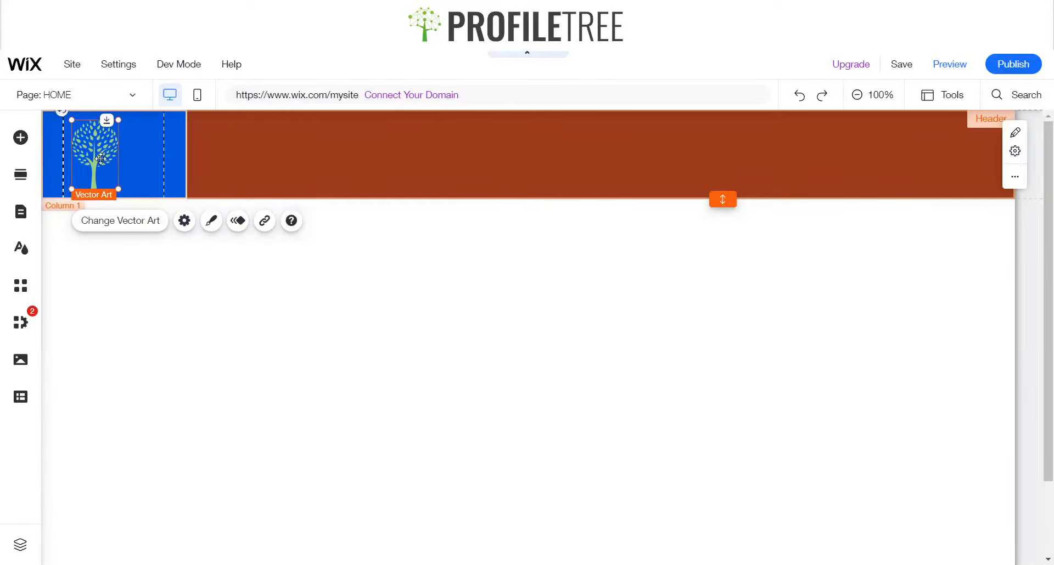
# Move the tree graphic lower within the first column and adjust its size slightly
pyautogui.moveTo(101, 158); pyautogui.dragTo(104, 180)
pyautogui.moveTo(86, 145); pyautogui.dragTo(86, 150)
# Set the header strip's column proportions to the 25-75 layout
pyautogui.click(134, 149)
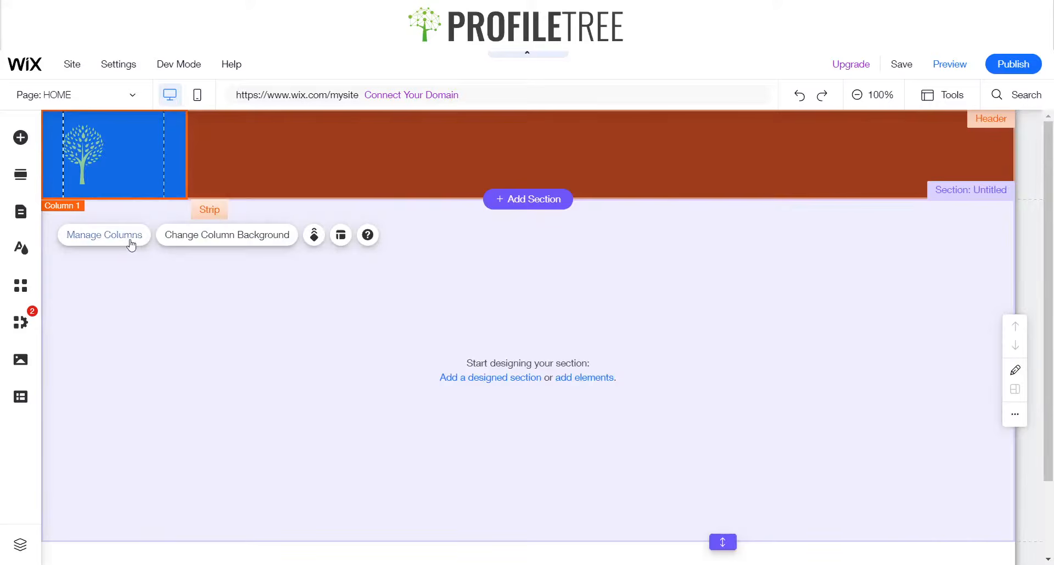
pyautogui.click(135, 242)
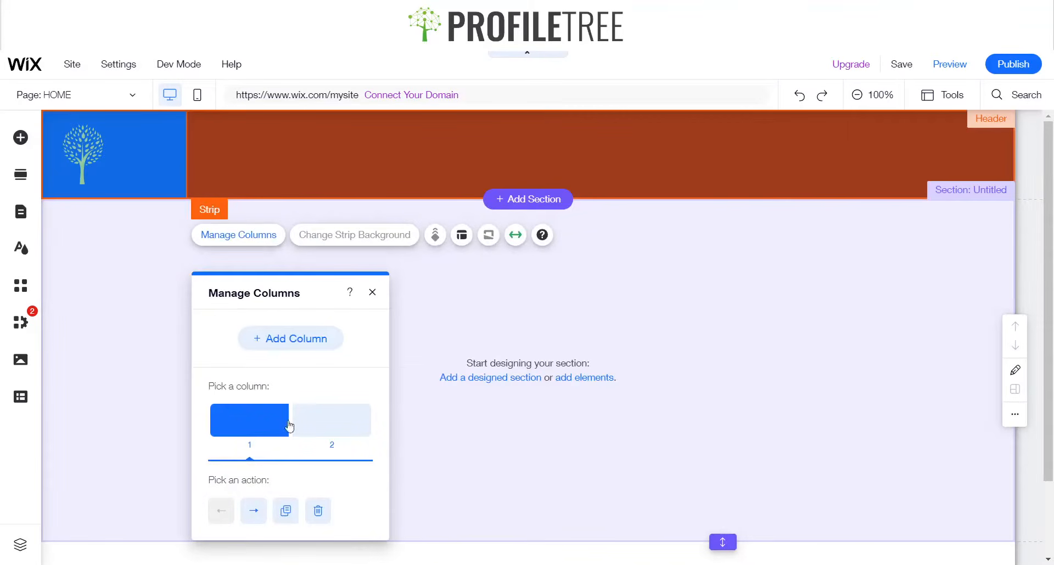
pyautogui.click(462, 235)
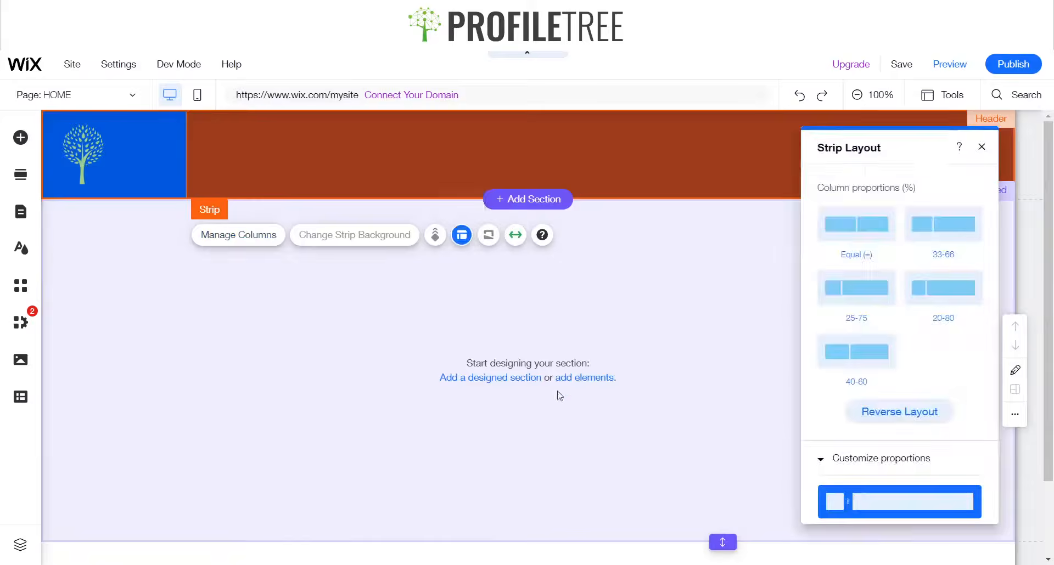
pyautogui.scroll(-3, 909, 497)
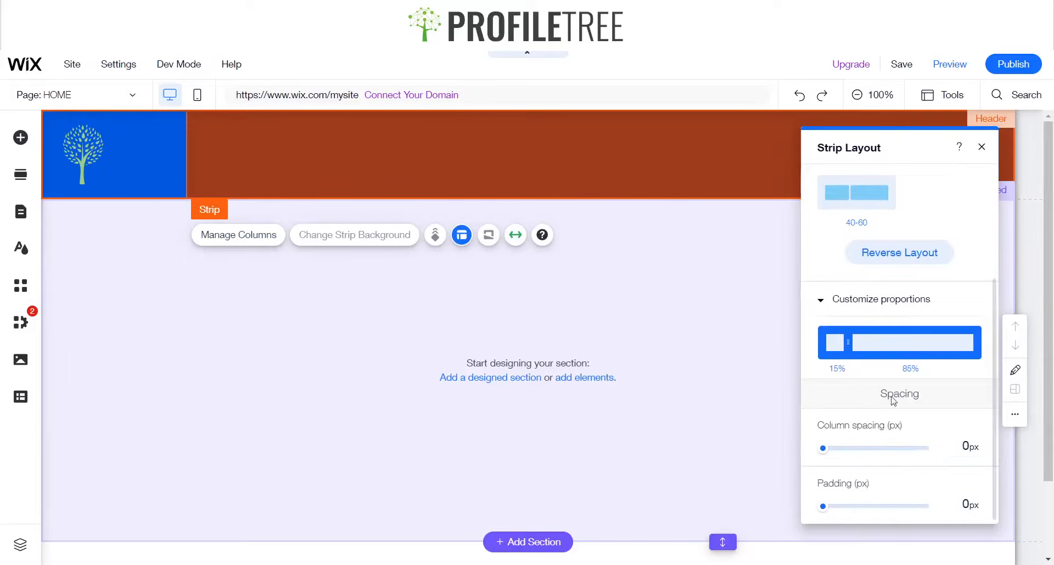
pyautogui.moveTo(847, 341); pyautogui.dragTo(855, 341)
pyautogui.scroll(3, 869, 267)
pyautogui.click(845, 285)
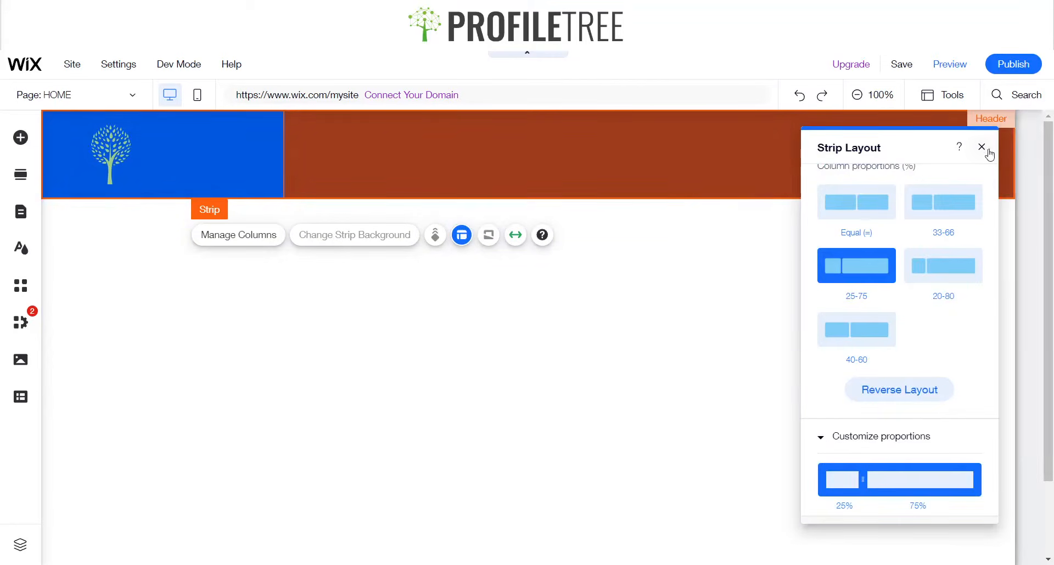
pyautogui.click(982, 146)
# Add a thin black vertical line from the decorative elements to the header
pyautogui.click(109, 153)
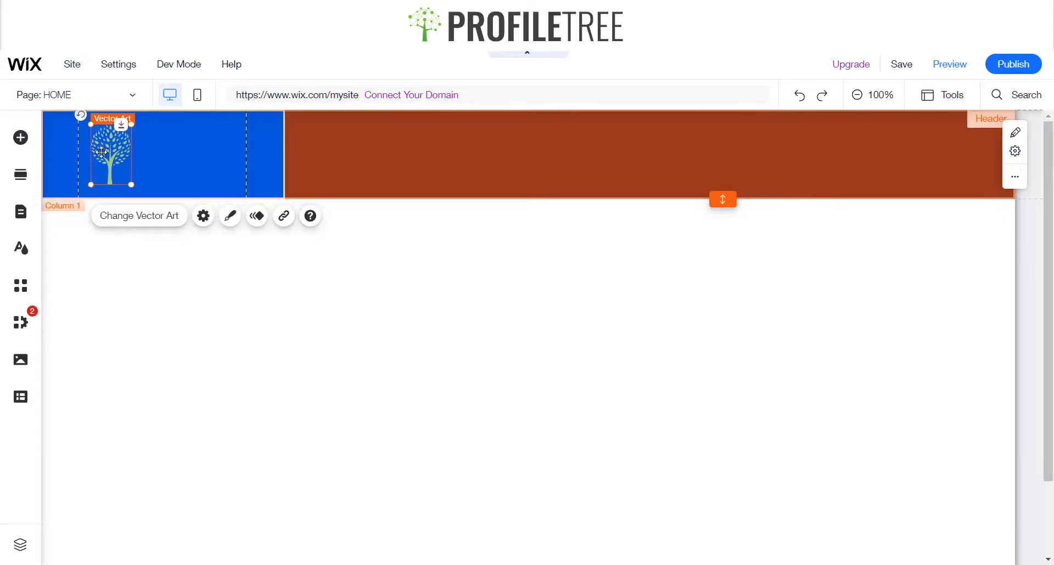
pyautogui.moveTo(102, 152); pyautogui.dragTo(101, 152)
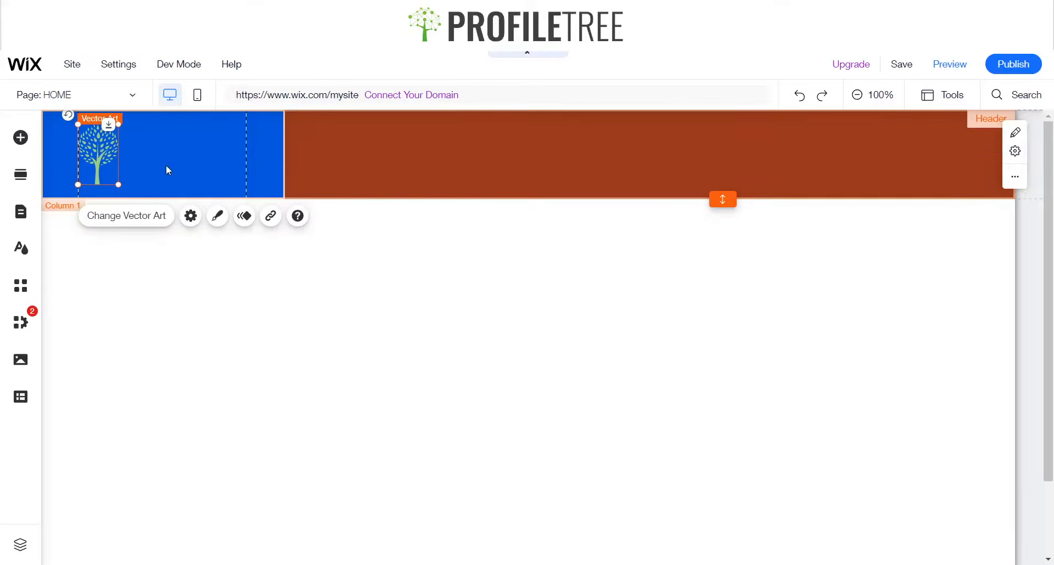
pyautogui.click(21, 139)
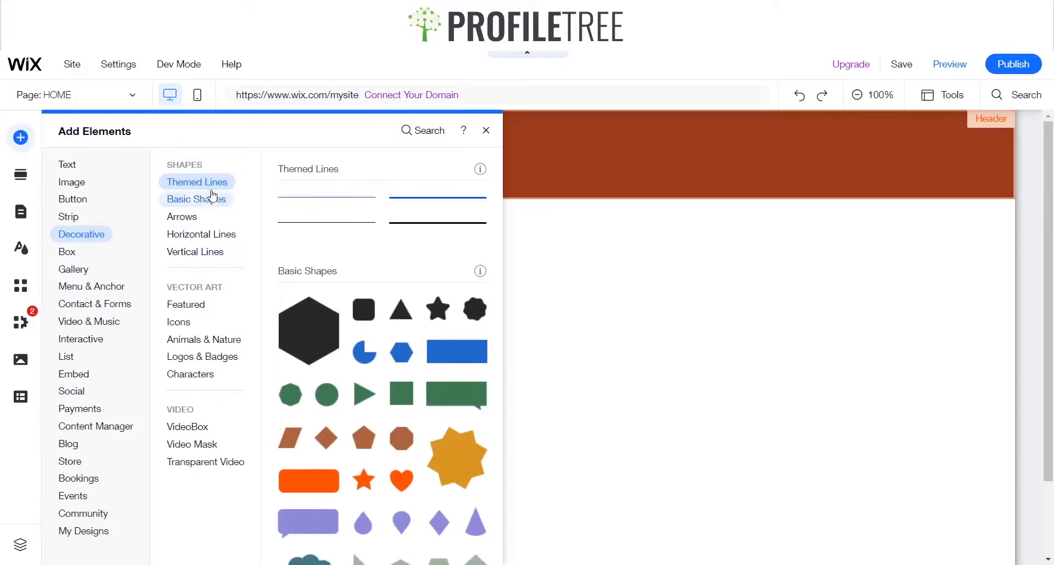
pyautogui.click(202, 235)
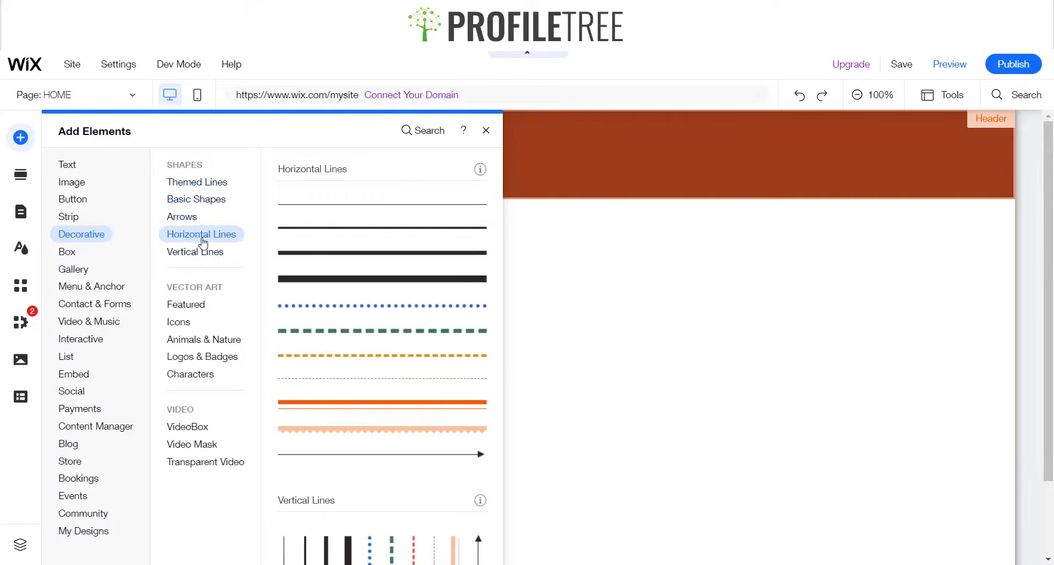
pyautogui.click(206, 253)
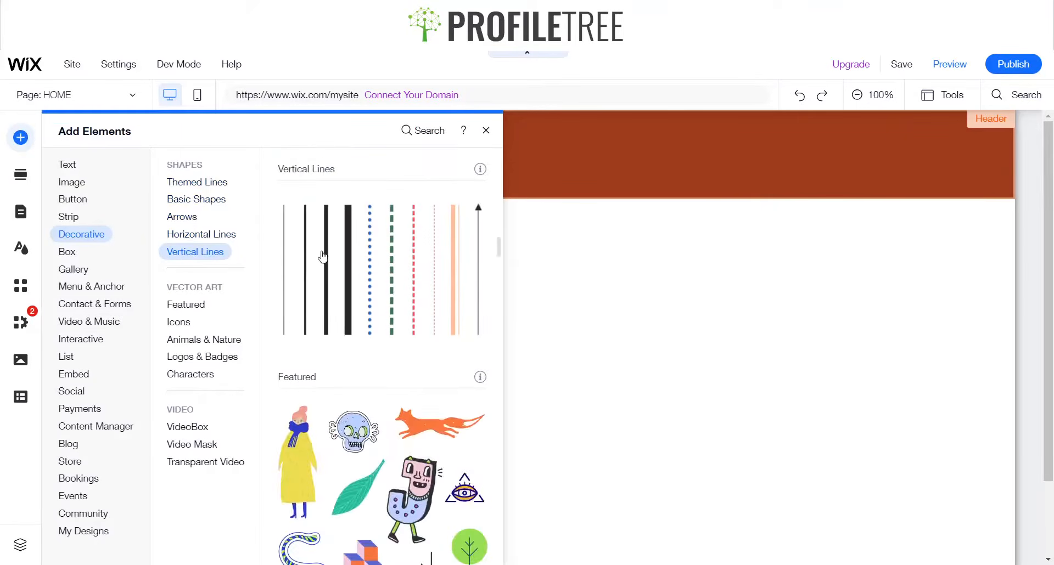
pyautogui.click(303, 257)
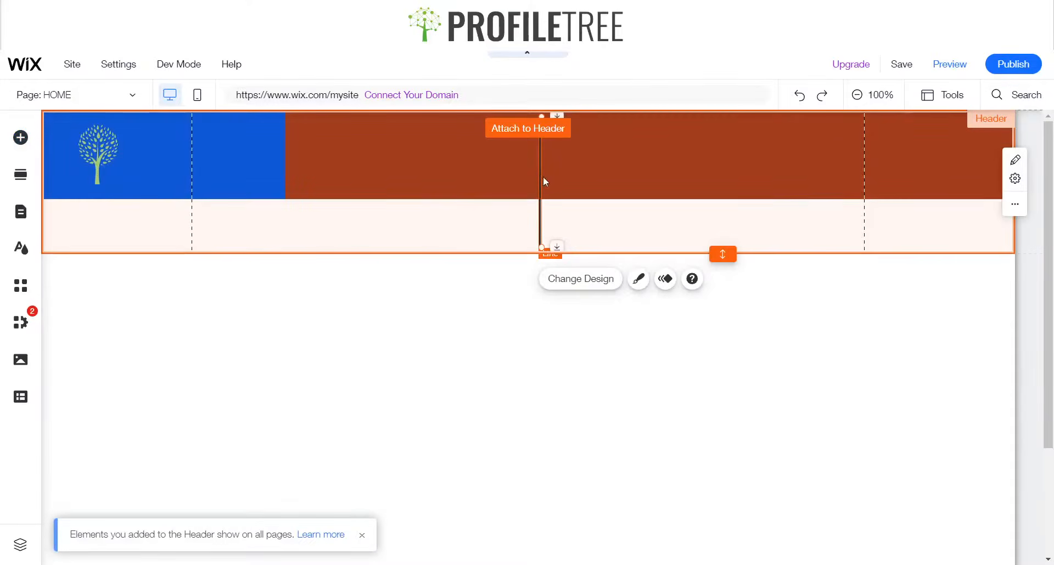
# Move the vertical line beside the tree and shorten it to fit inside the first column
pyautogui.moveTo(541, 171); pyautogui.dragTo(128, 176)
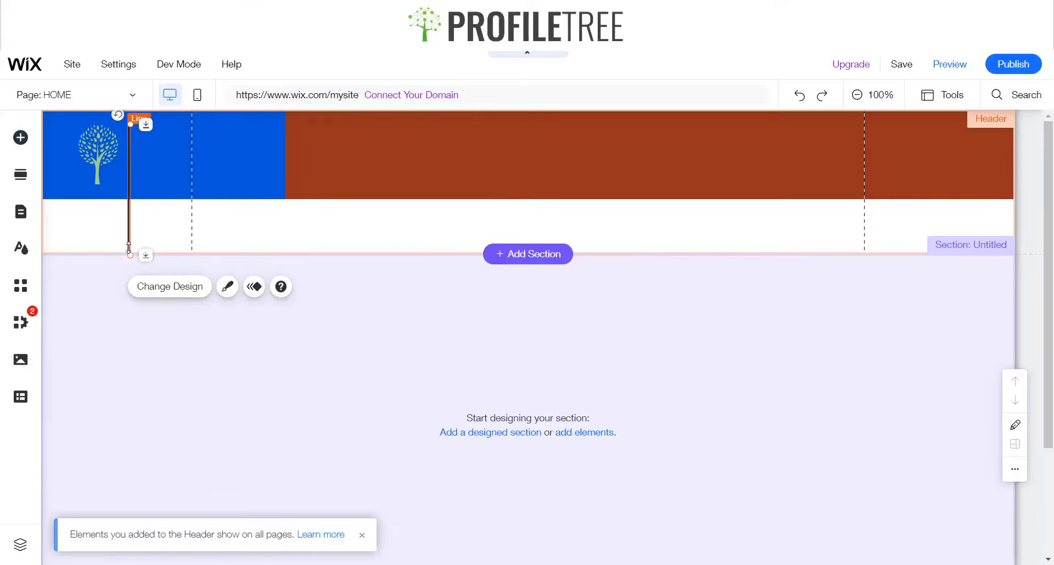
pyautogui.moveTo(129, 248); pyautogui.dragTo(133, 184)
pyautogui.click(158, 165)
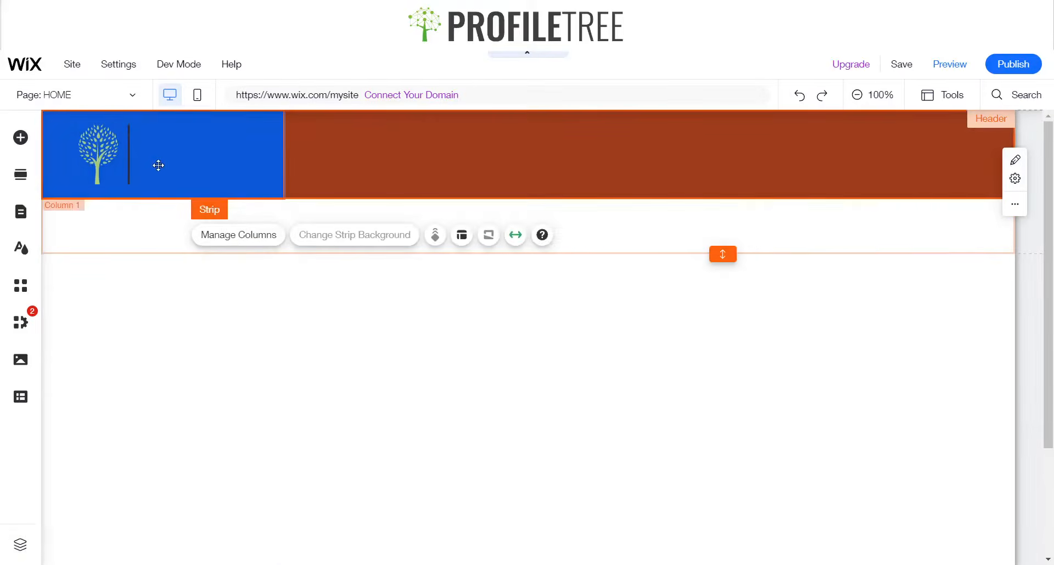
pyautogui.click(128, 160)
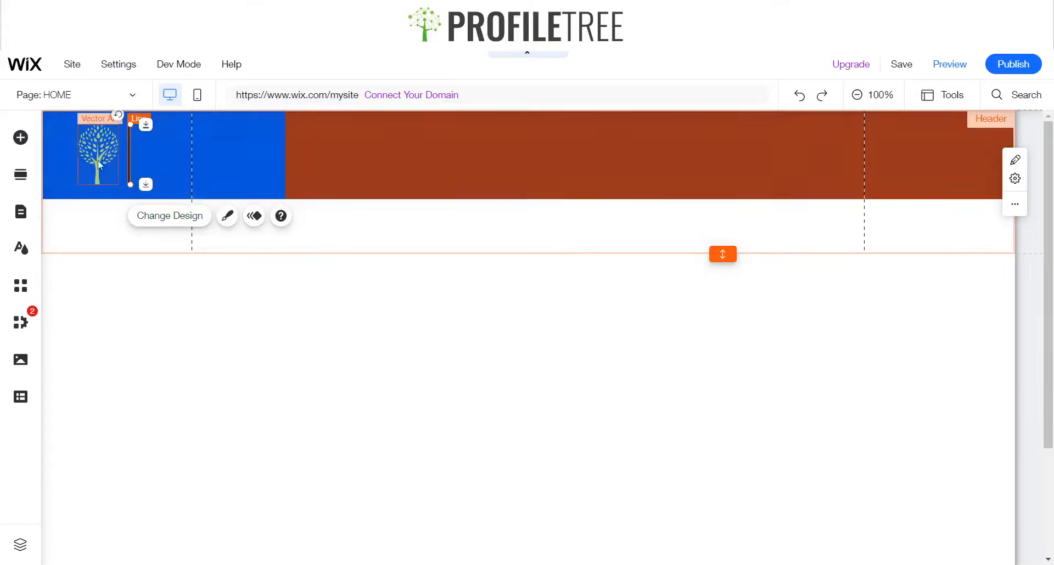
# Add a Big Title text to the header and place it beside the vertical line
pyautogui.click(32, 144)
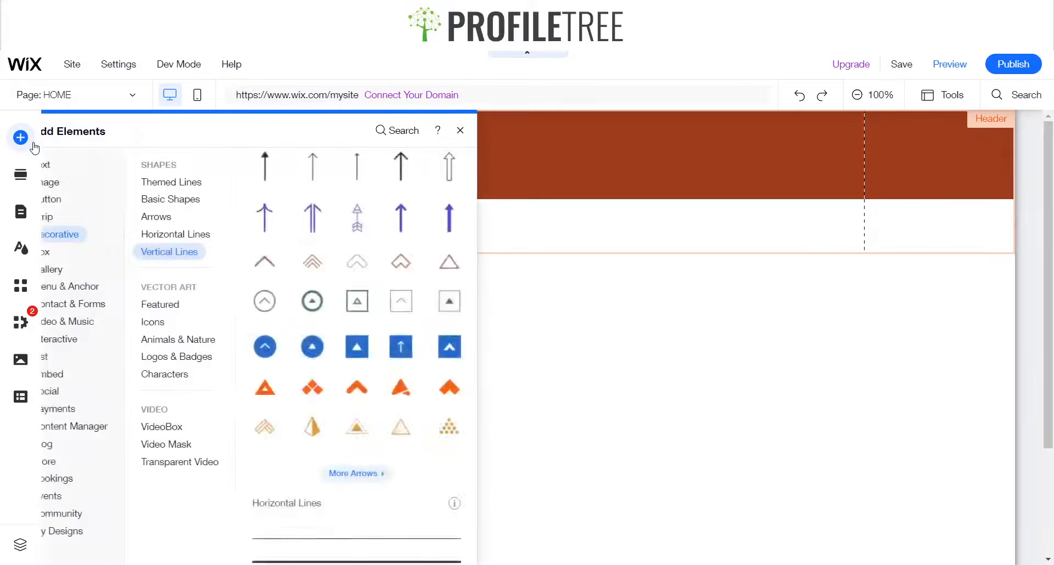
pyautogui.click(66, 218)
pyautogui.click(66, 168)
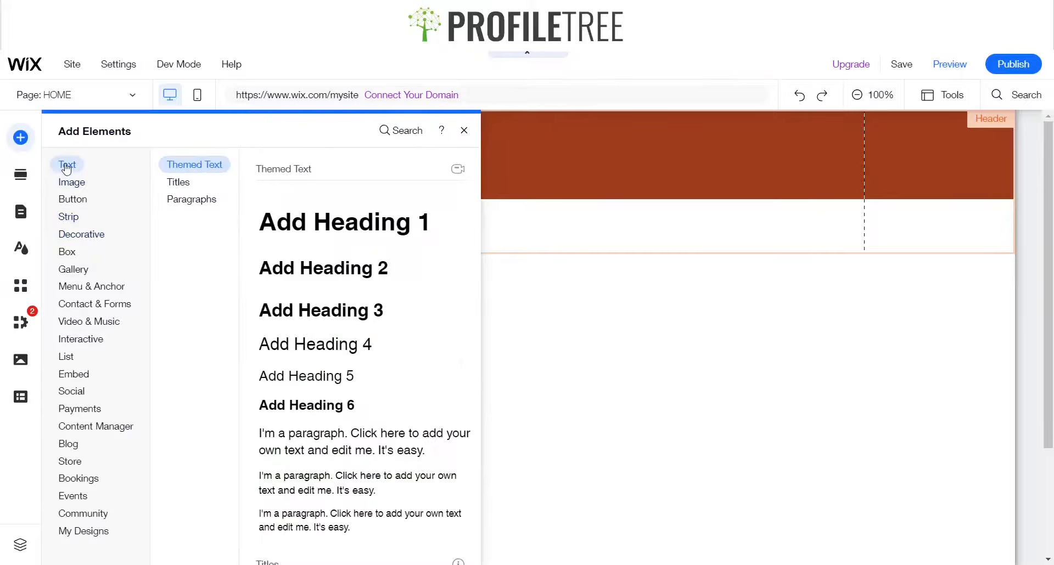
pyautogui.click(187, 189)
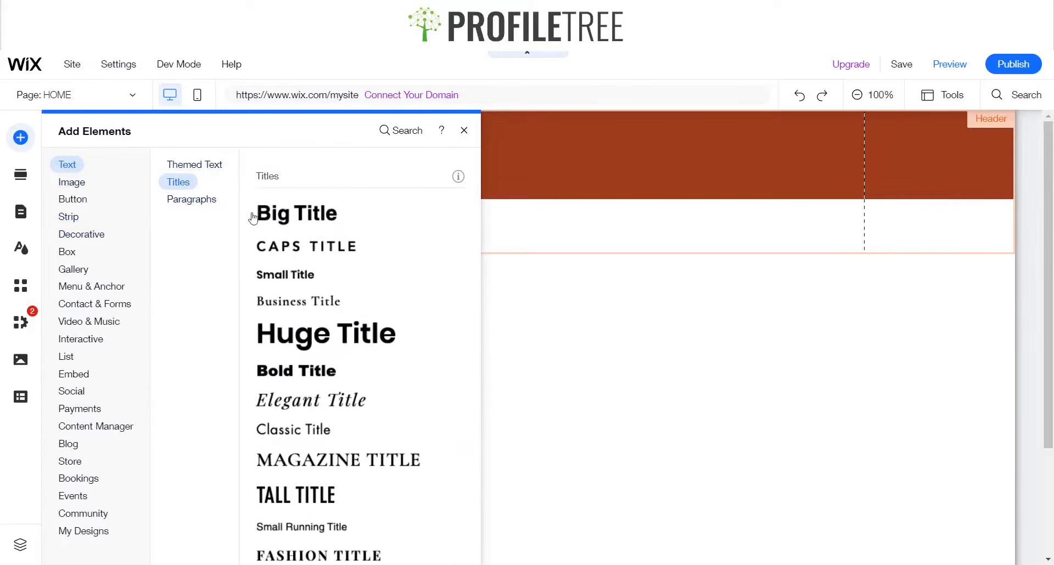
pyautogui.click(299, 208)
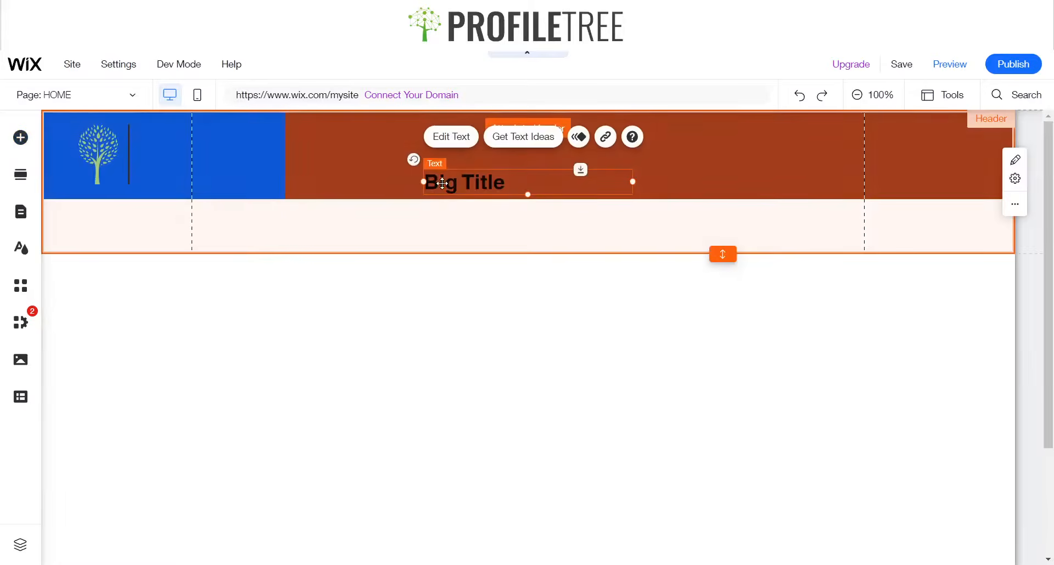
pyautogui.moveTo(442, 183); pyautogui.dragTo(152, 137)
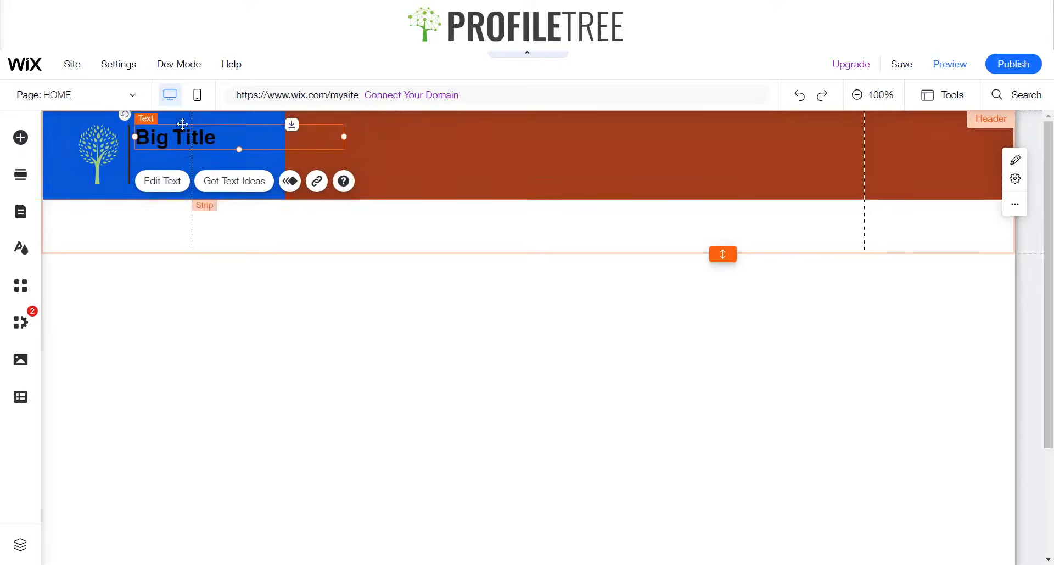
# Change the title text to ProfileTree
pyautogui.click(170, 190)
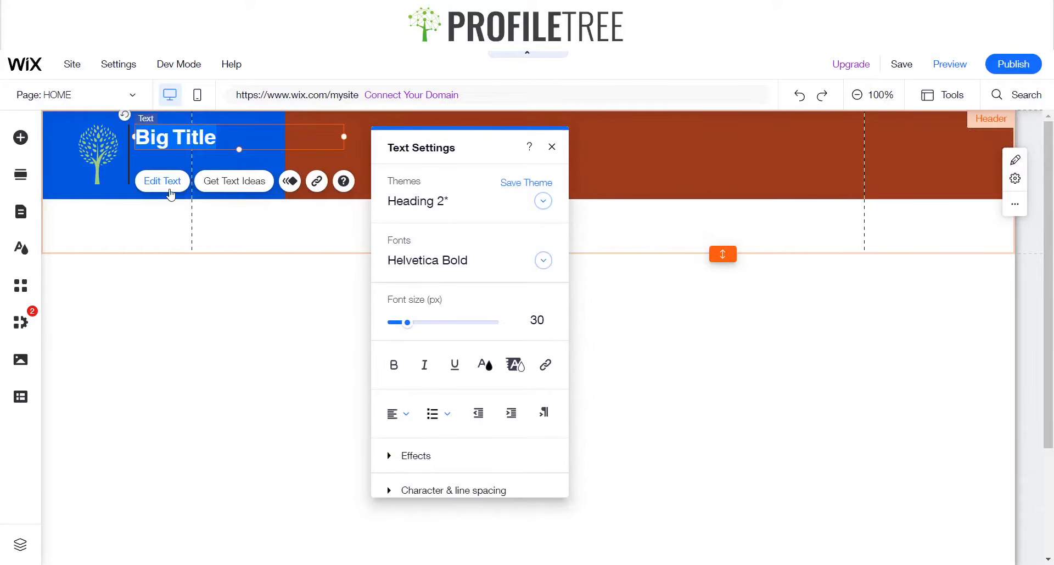
pyautogui.write('ProfileTree')
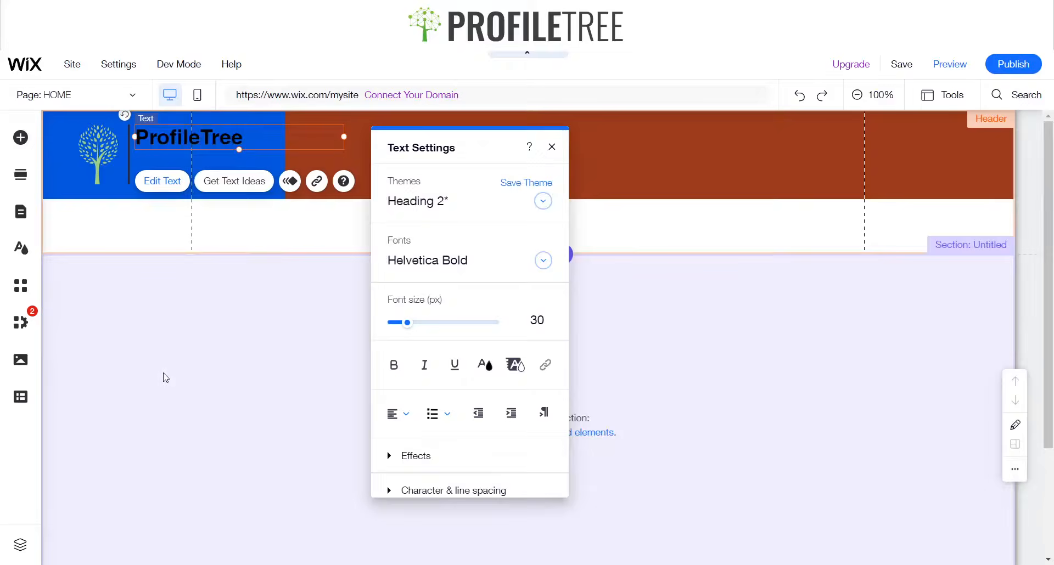
pyautogui.click(164, 378)
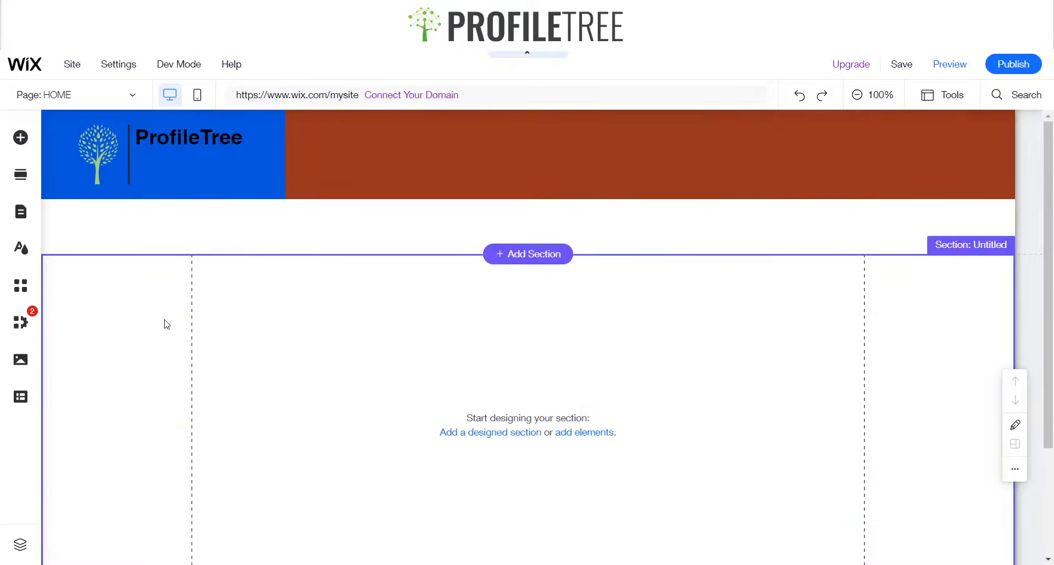
# Upload Free_Sample_By_Wix.jfif to the site files through the image media library, then close it without adding it
pyautogui.click(20, 137)
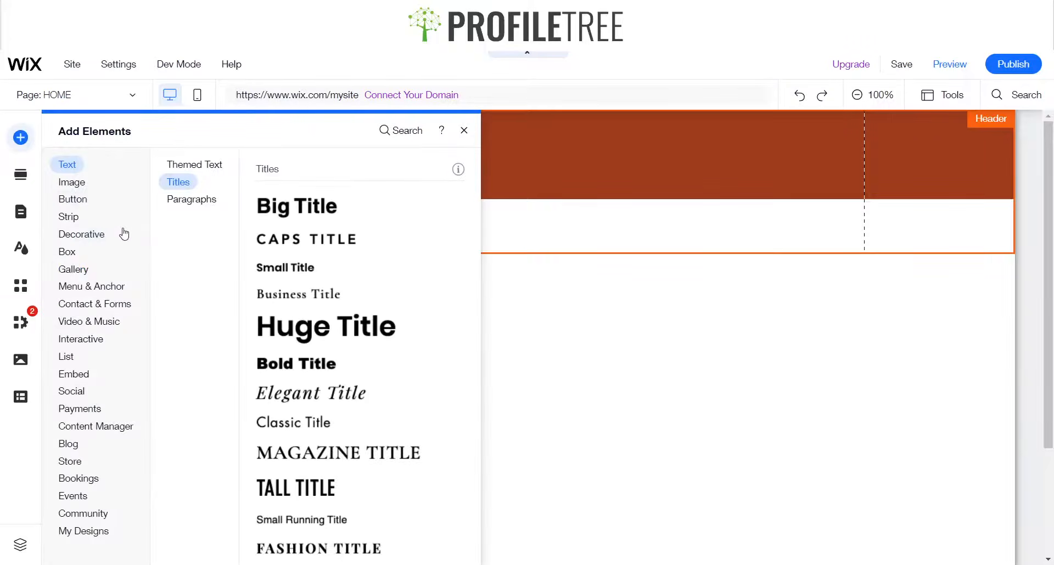
pyautogui.click(73, 269)
pyautogui.click(73, 199)
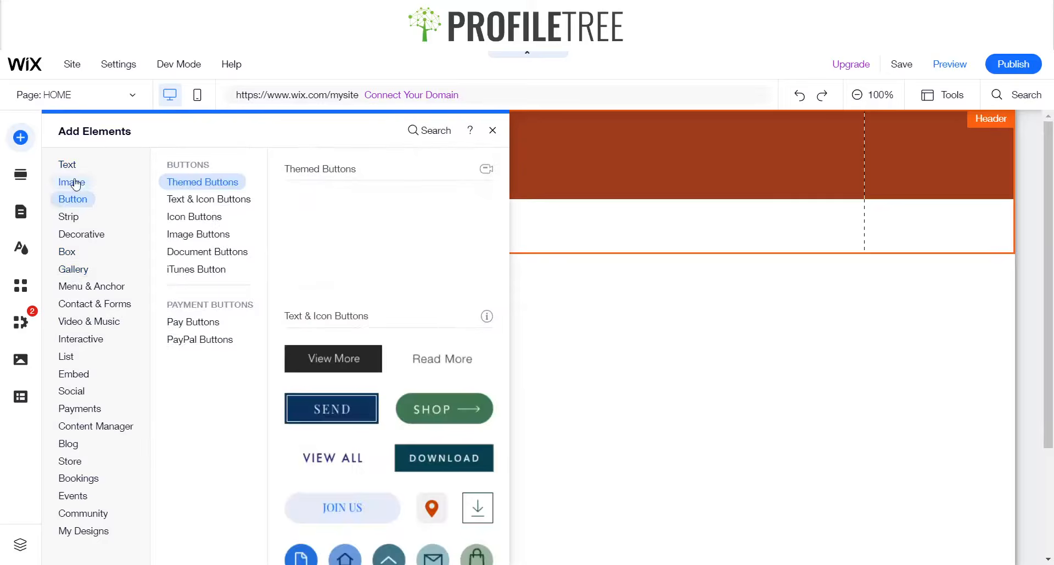
pyautogui.click(75, 182)
pyautogui.click(407, 280)
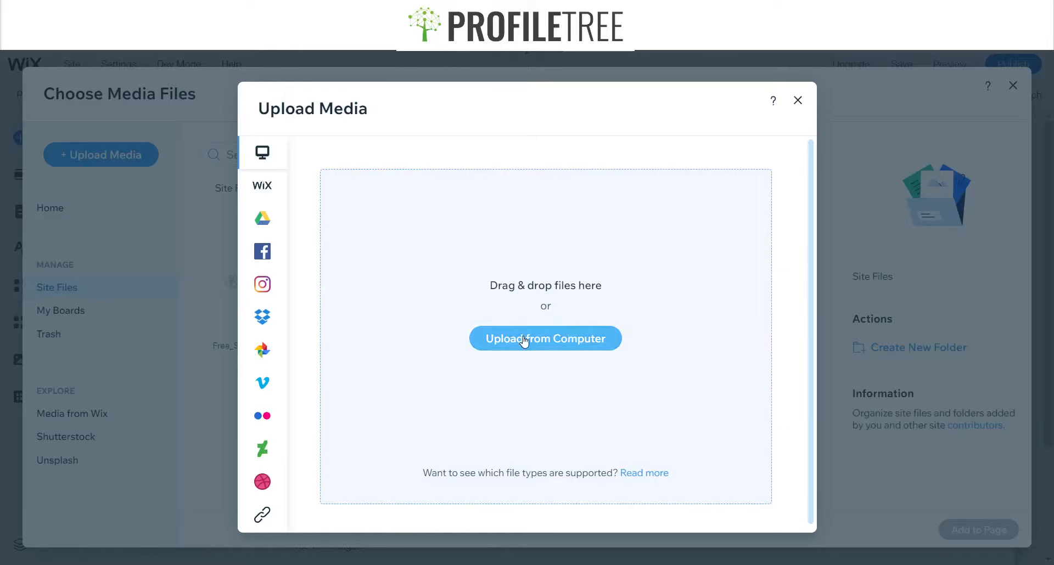
pyautogui.click(256, 188)
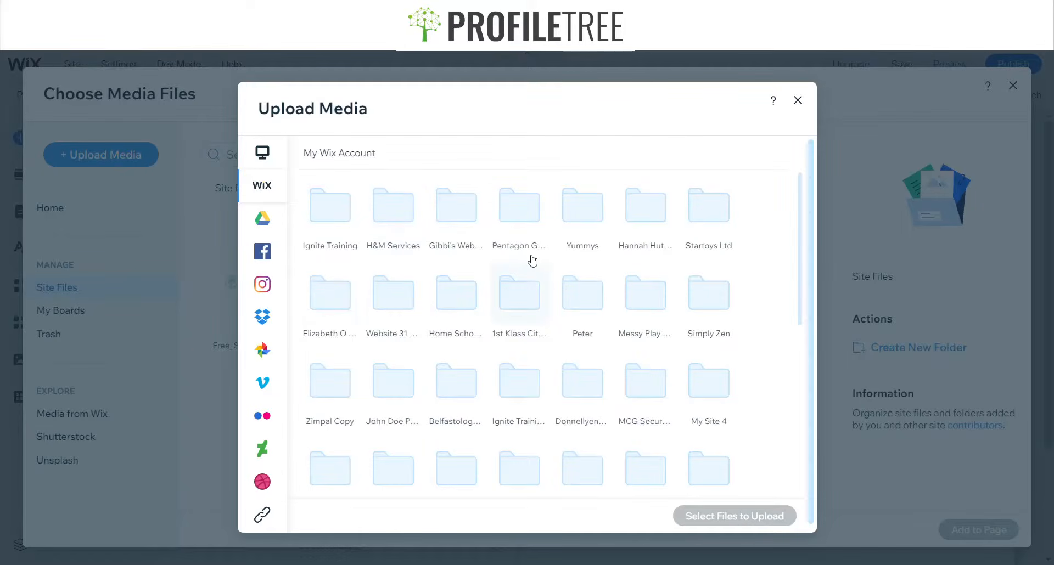
pyautogui.scroll(-5, 532, 261)
pyautogui.scroll(5, 301, 274)
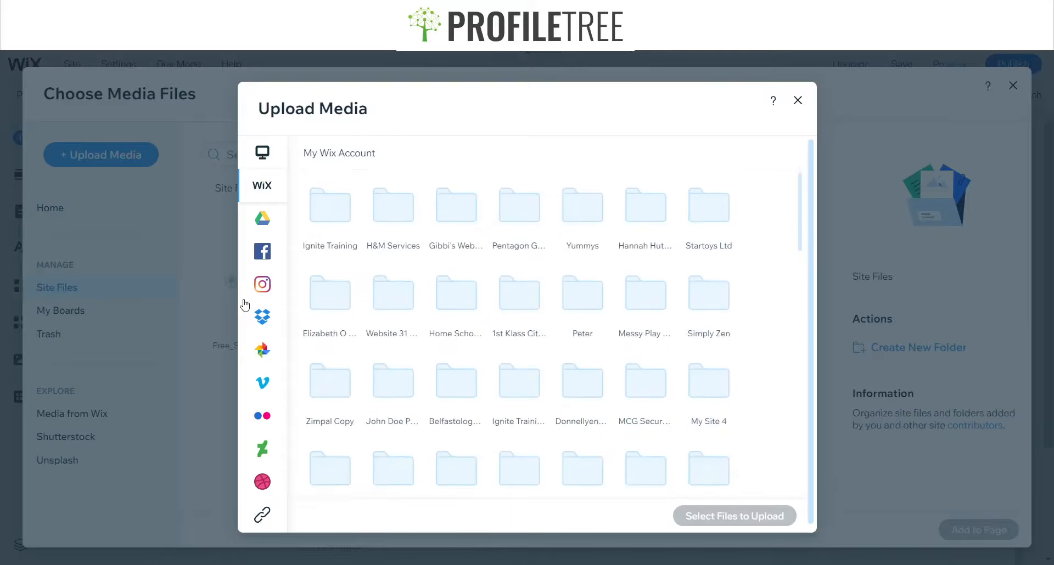
pyautogui.scroll(-1, 258, 351)
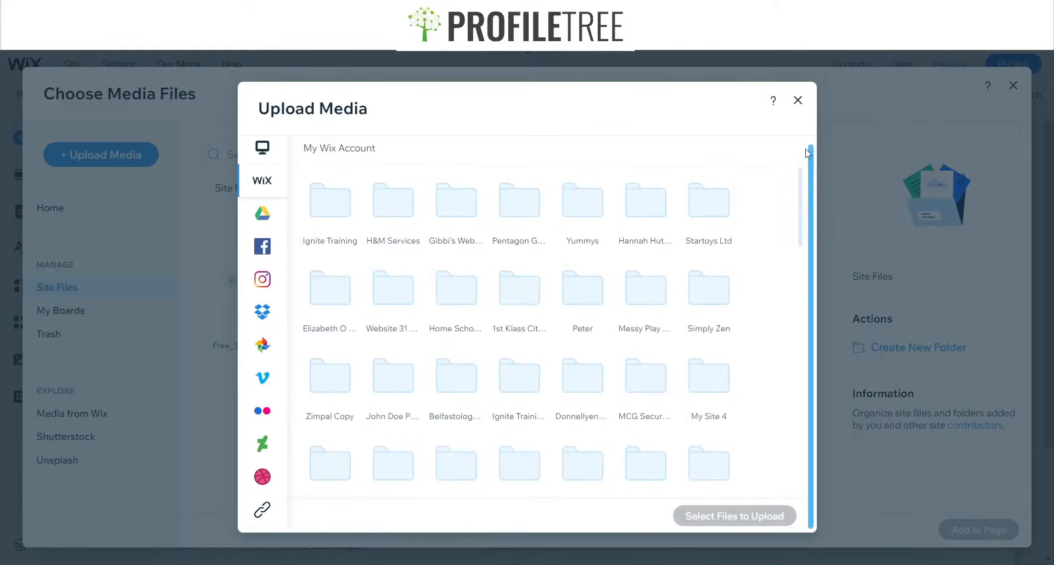
pyautogui.click(261, 152)
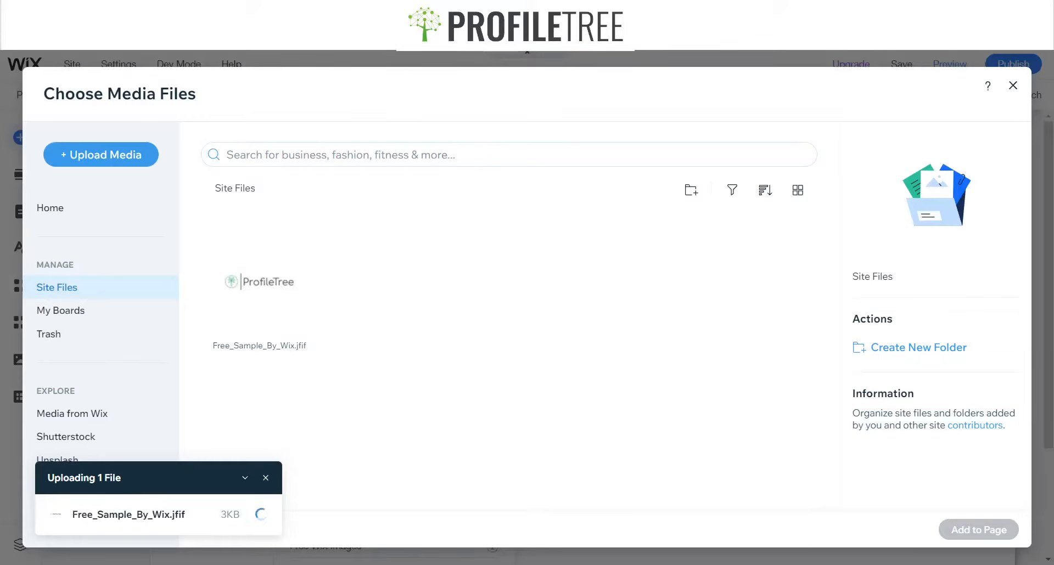
pyautogui.click(266, 478)
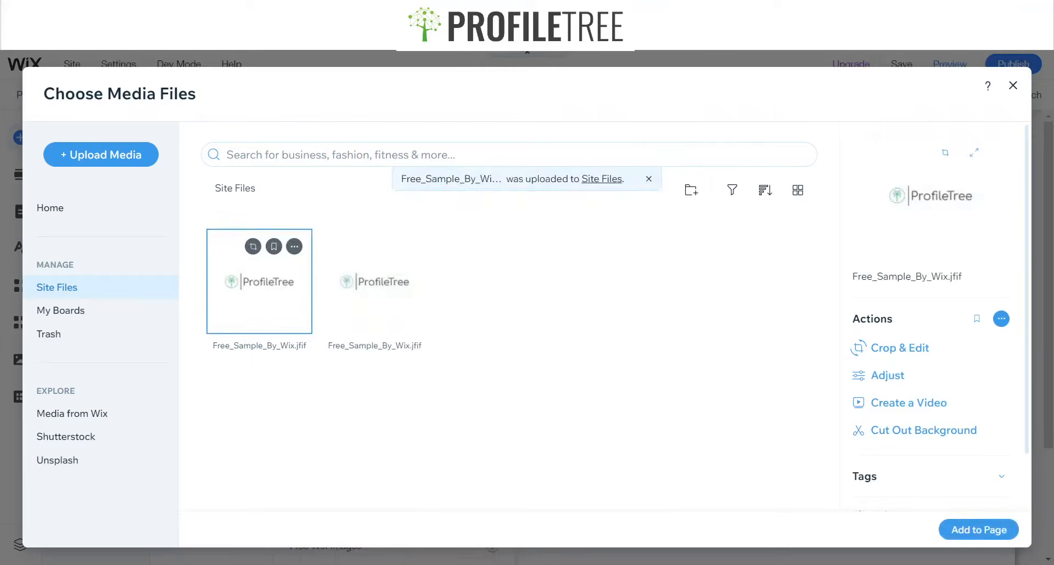
pyautogui.click(1013, 87)
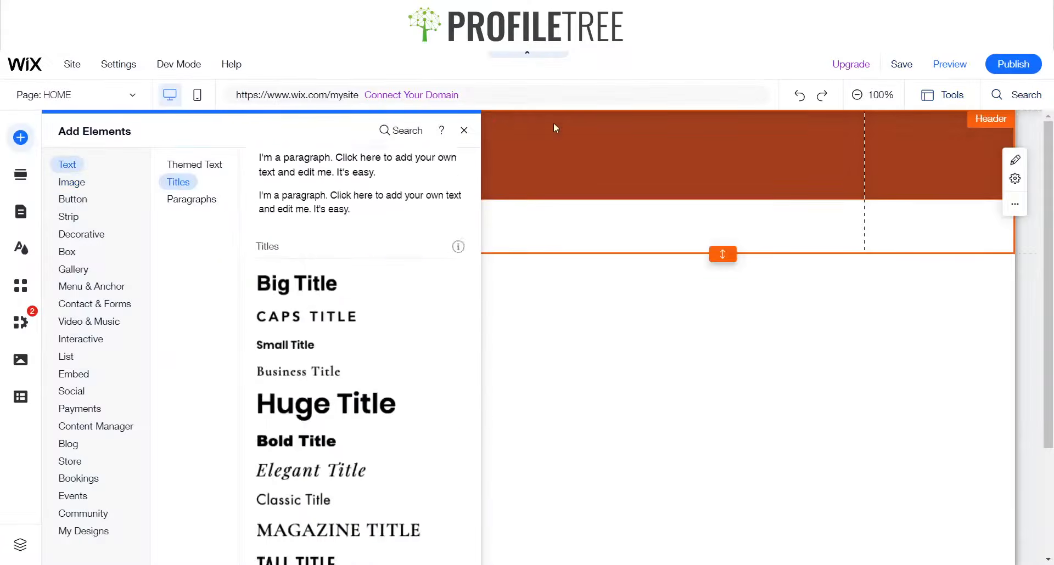
pyautogui.click(463, 129)
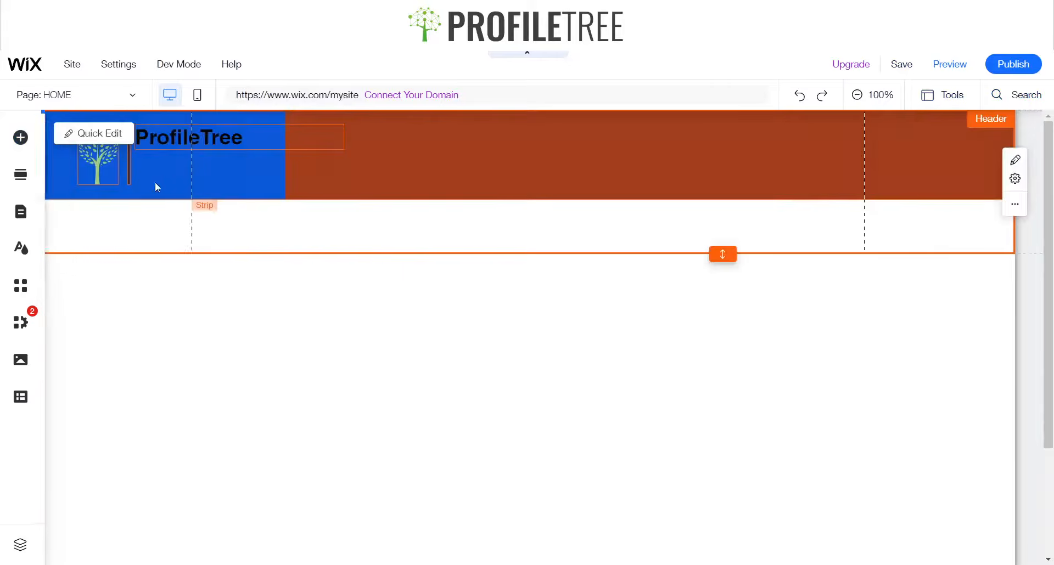
# Open the tree graphic's vector art settings and close them
pyautogui.click(95, 163)
pyautogui.rightClick(94, 160)
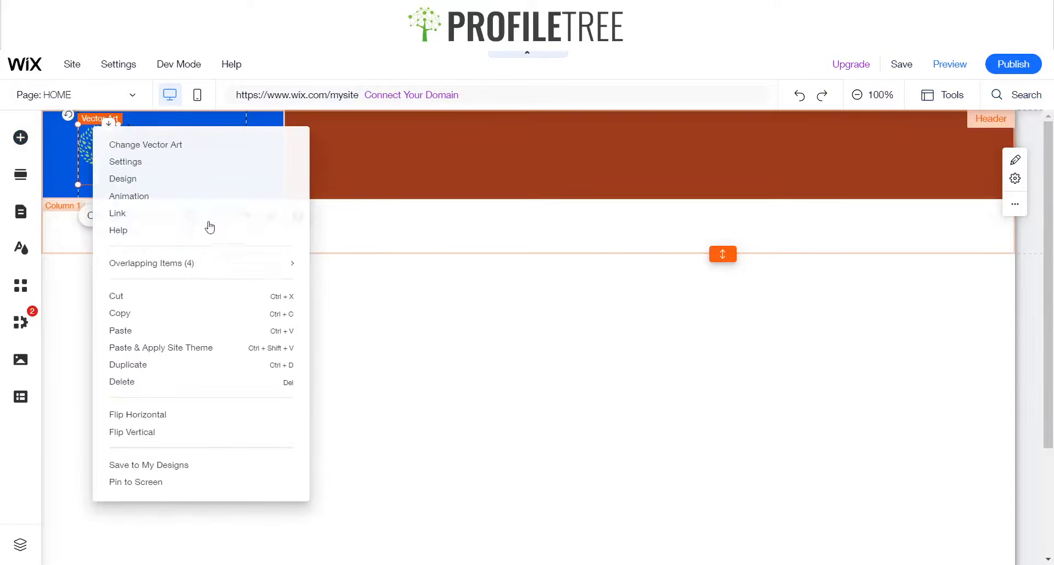
pyautogui.click(95, 161)
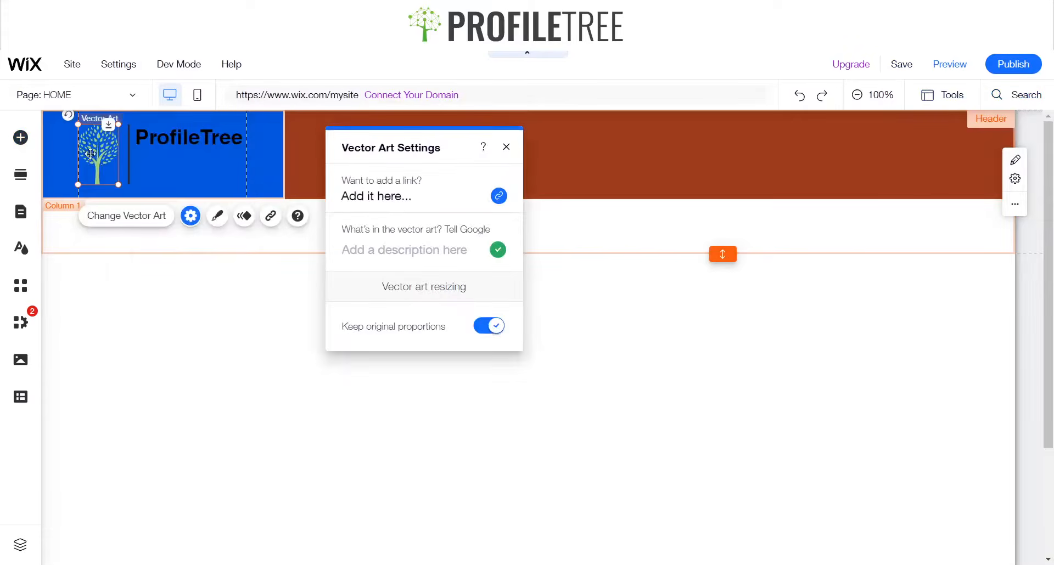
pyautogui.click(506, 148)
# Open Change Vector Art for the tree graphic and search the library for Palm Tree, browsing the results
pyautogui.click(126, 215)
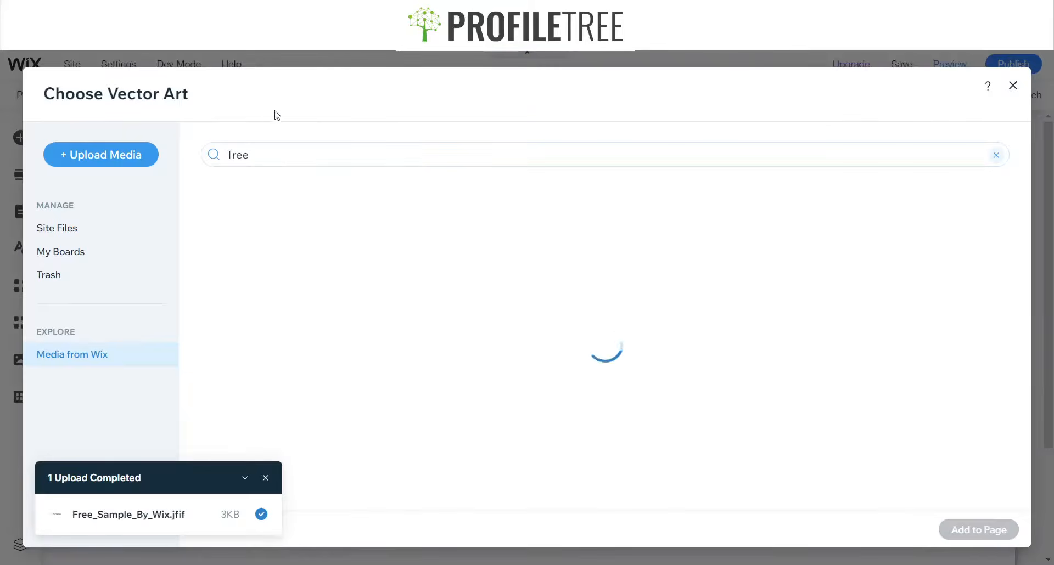
pyautogui.click(229, 156)
pyautogui.click(268, 146)
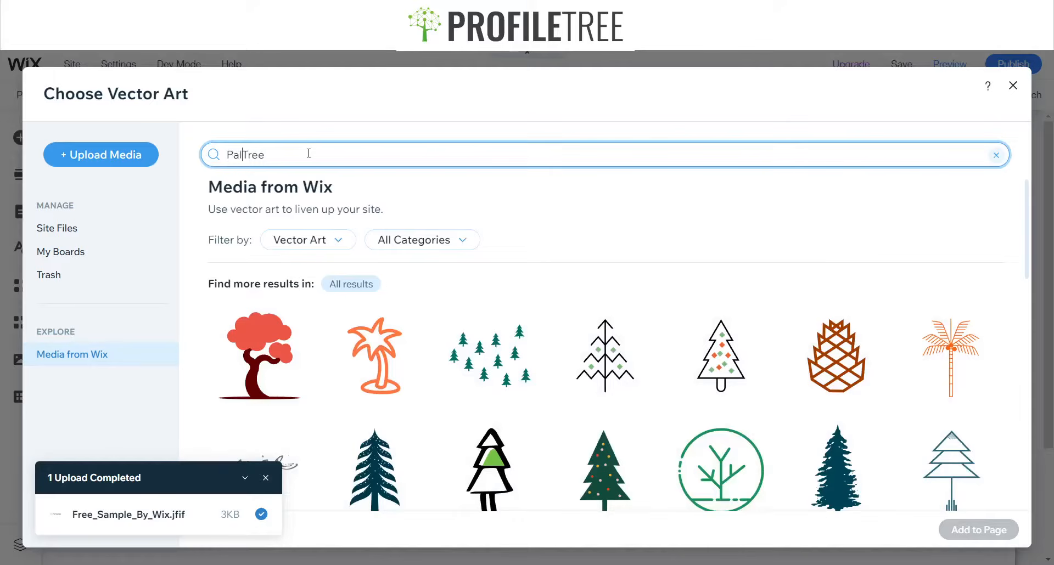
pyautogui.press('Return')
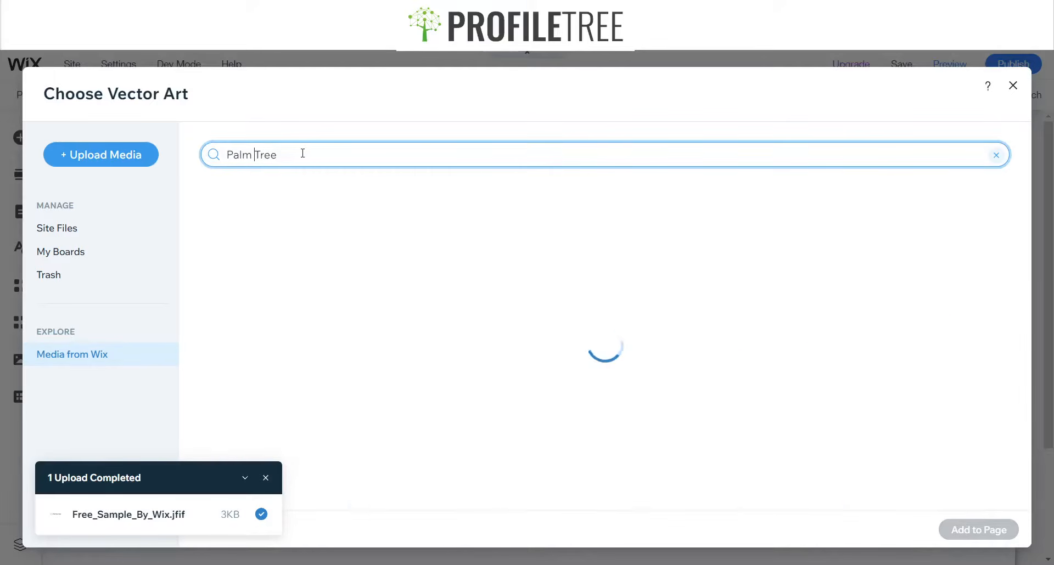
pyautogui.scroll(-5, 625, 304)
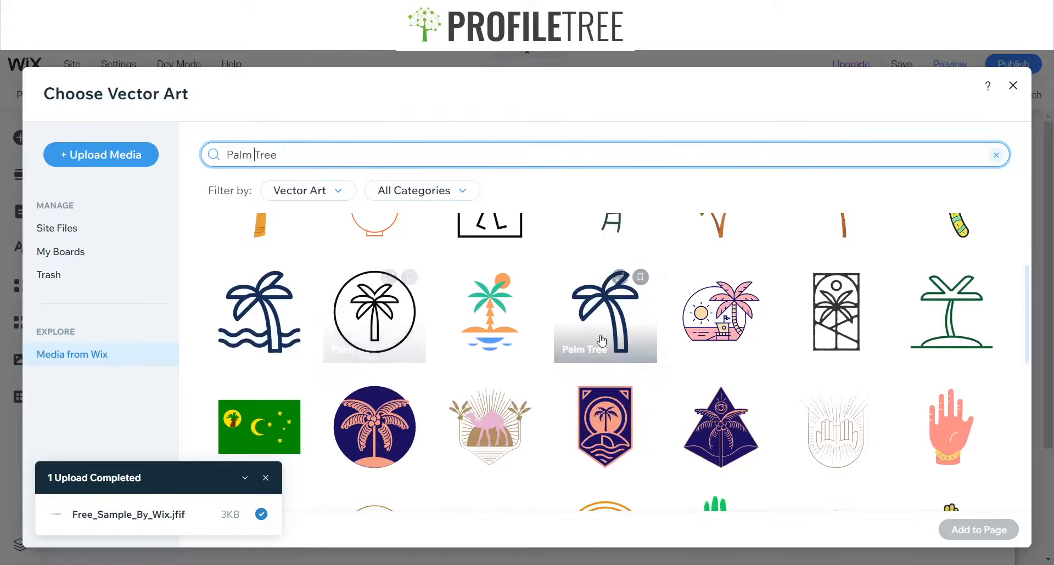
pyautogui.scroll(-4, 582, 337)
pyautogui.scroll(5, 579, 337)
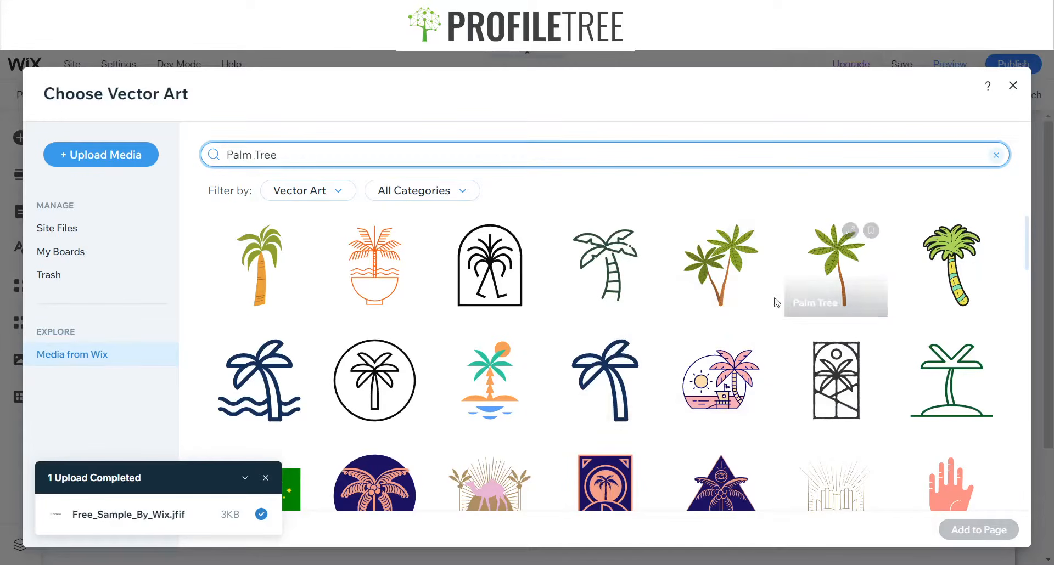
pyautogui.scroll(3, 628, 331)
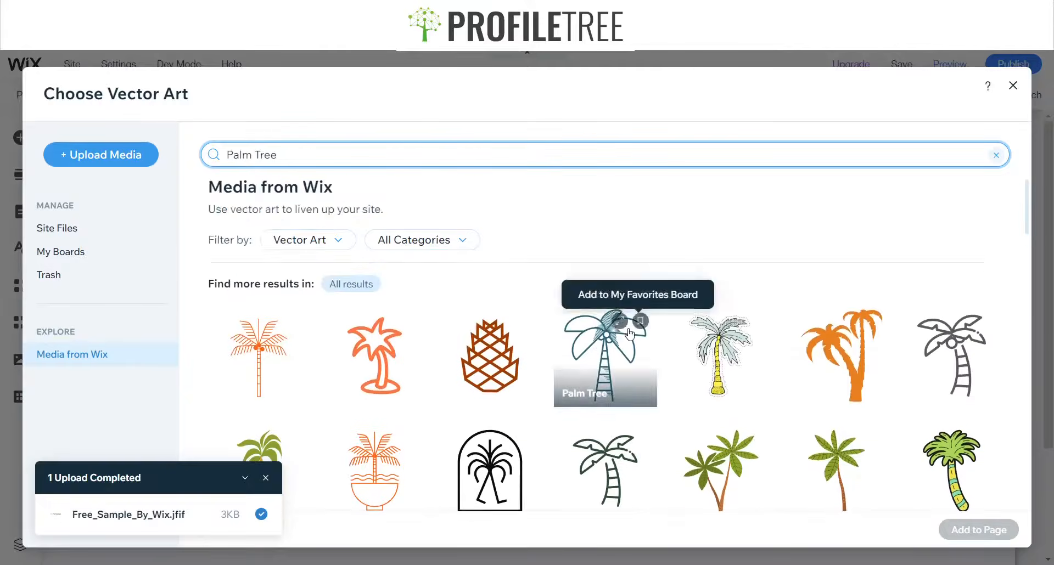
pyautogui.scroll(-10, 629, 328)
pyautogui.scroll(-10, 630, 325)
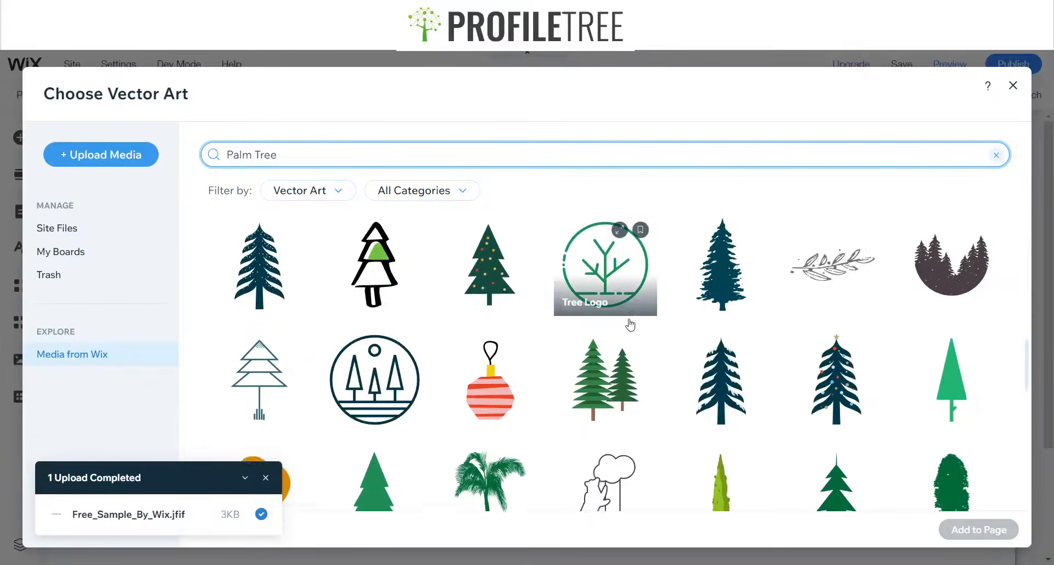
pyautogui.scroll(-3, 462, 275)
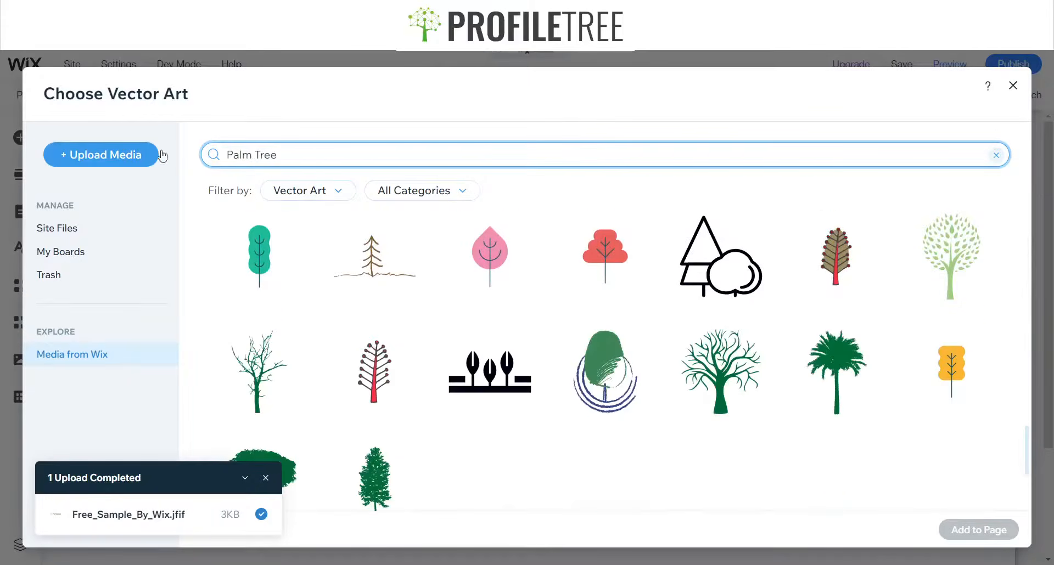
# Search for Circle Tree and replace the tree graphic with a green circular tree logo
pyautogui.doubleClick(235, 154)
pyautogui.write('Circle')
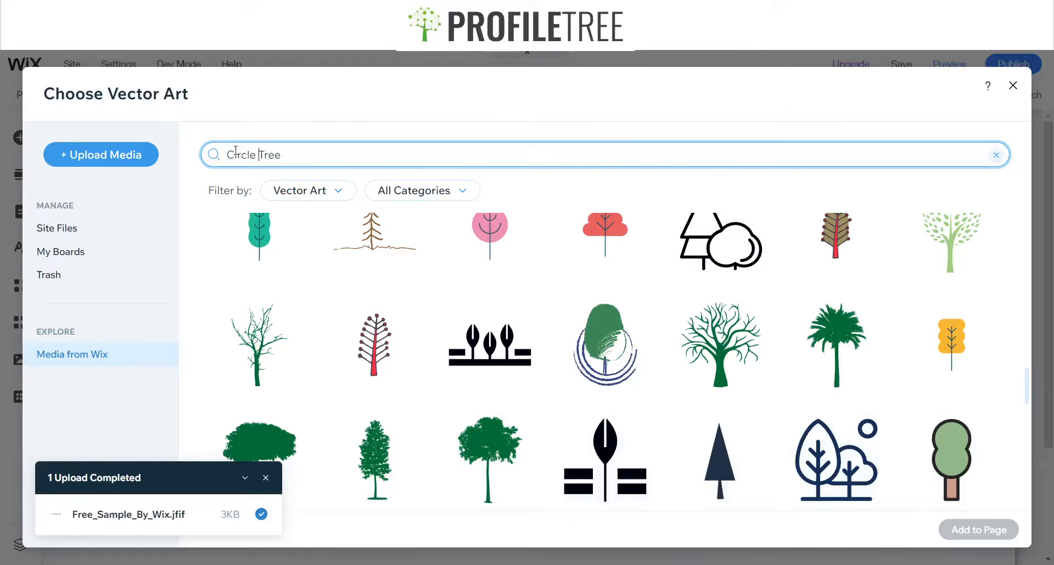
pyautogui.press('Return')
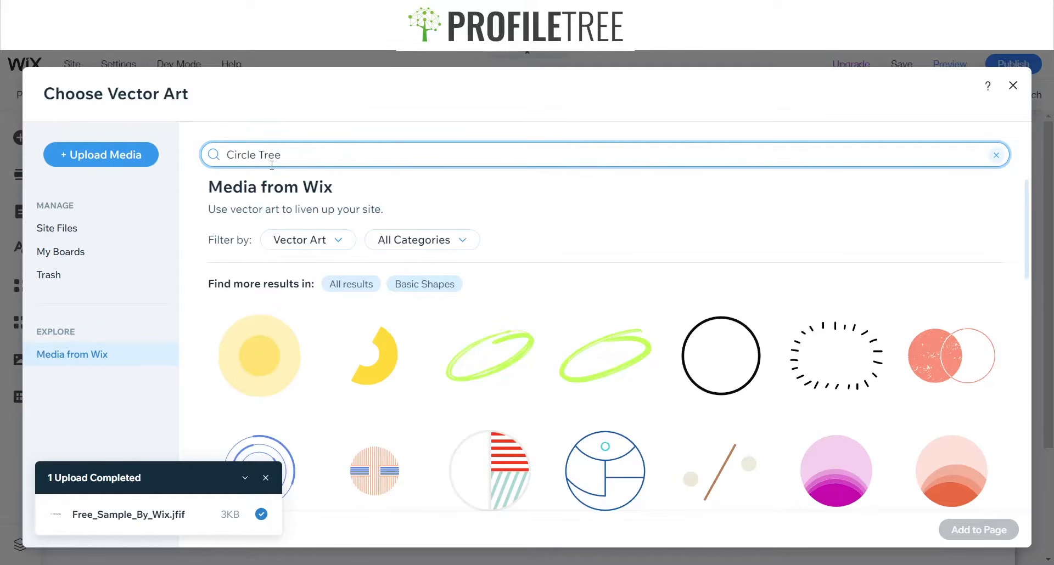
pyautogui.doubleClick(271, 149)
pyautogui.press('BackSpace')
pyautogui.press('Return')
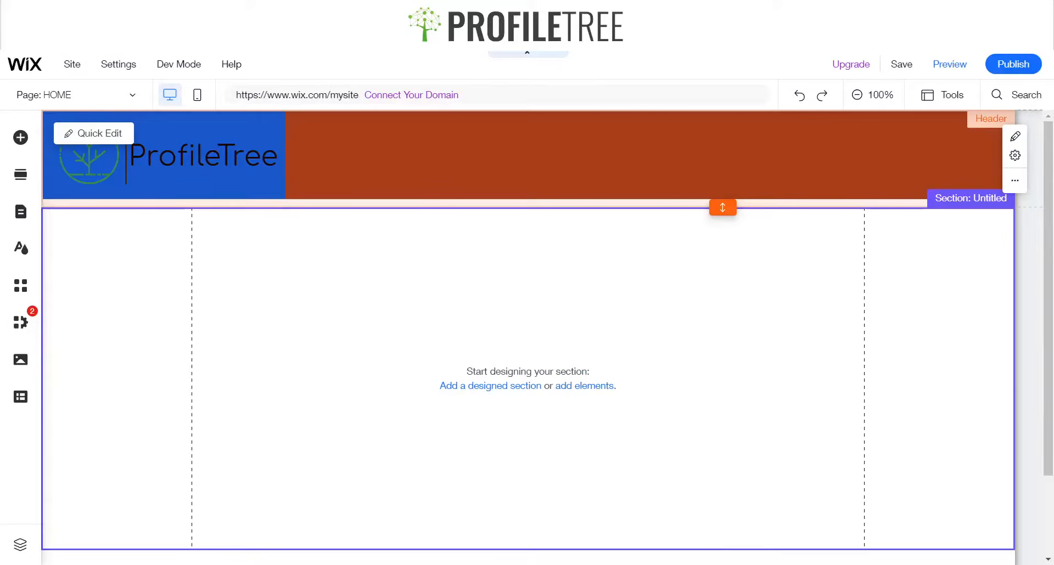
# Select the tree logo, vertical line and ProfileTree title together and group them
pyautogui.click(222, 155)
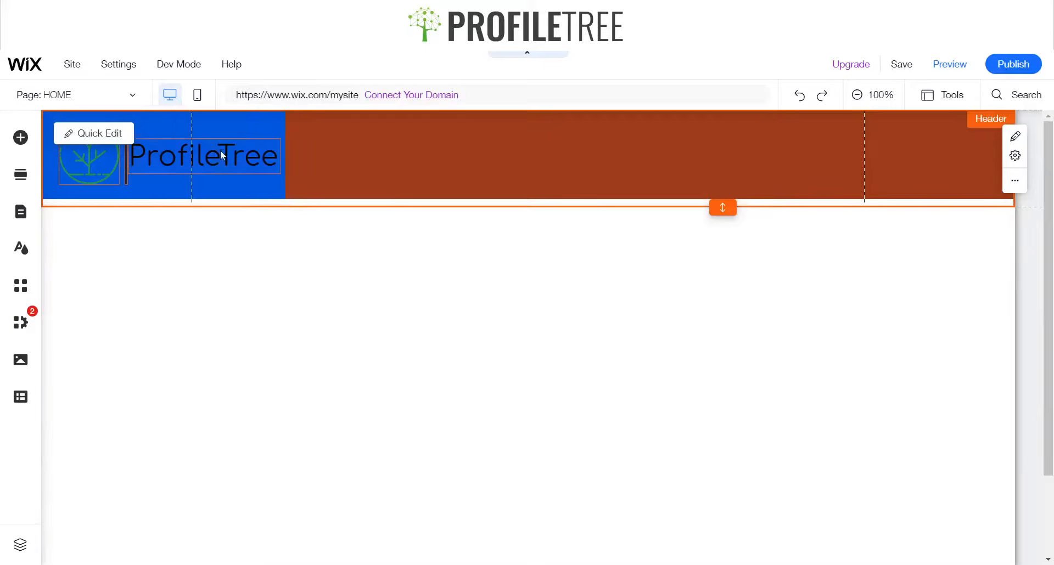
pyautogui.click(126, 181)
pyautogui.click(133, 160)
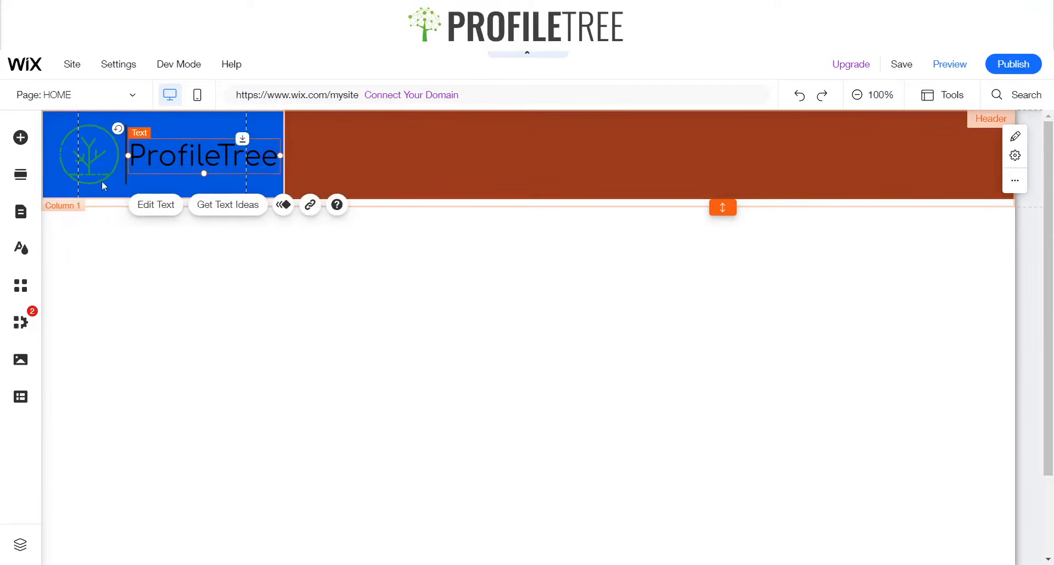
pyautogui.keyDown('shift'); pyautogui.click(126, 183); pyautogui.keyUp('shift')
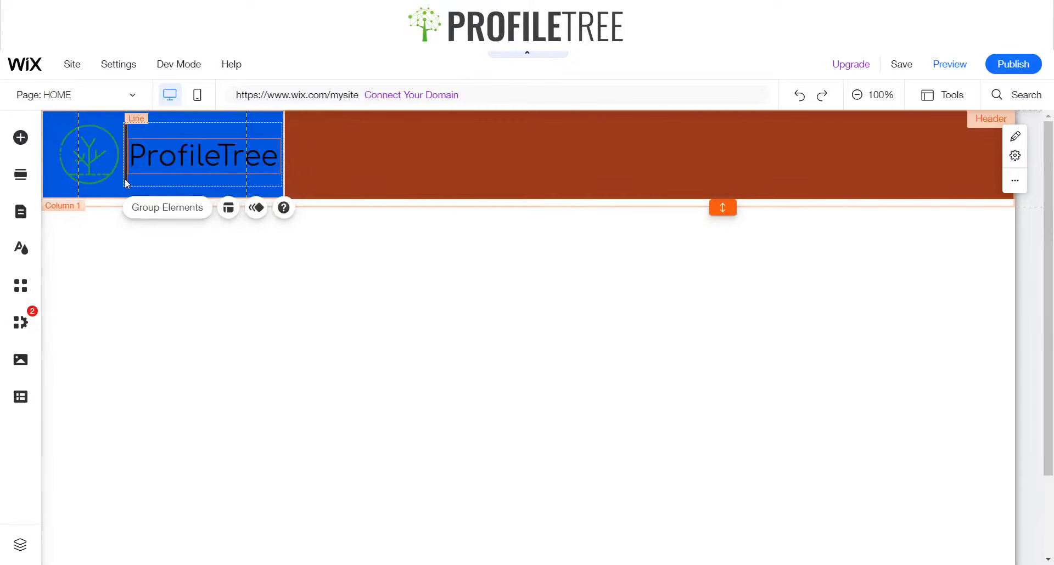
pyautogui.keyDown('shift'); pyautogui.click(102, 174); pyautogui.keyUp('shift')
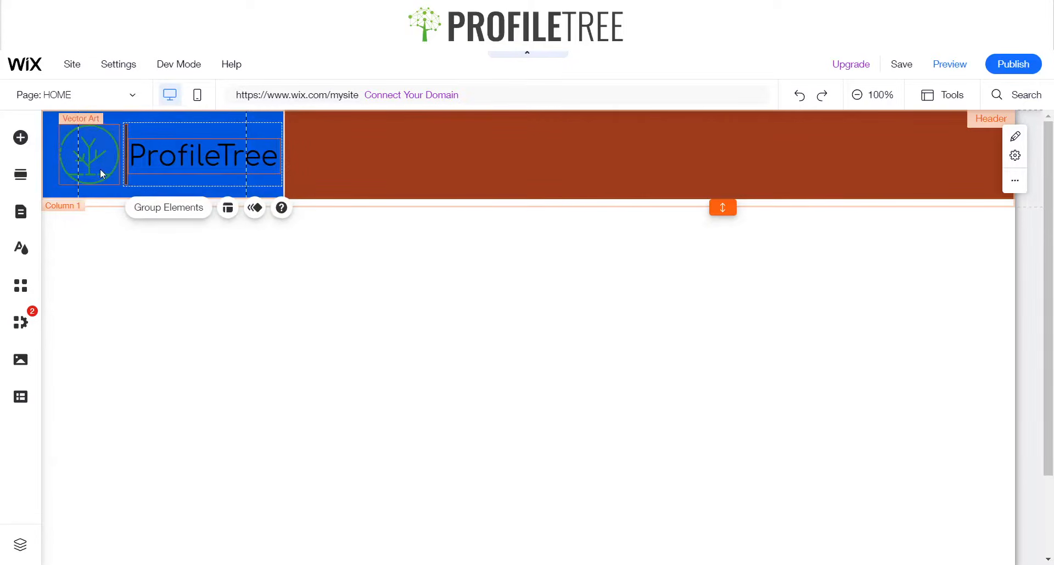
pyautogui.click(117, 205)
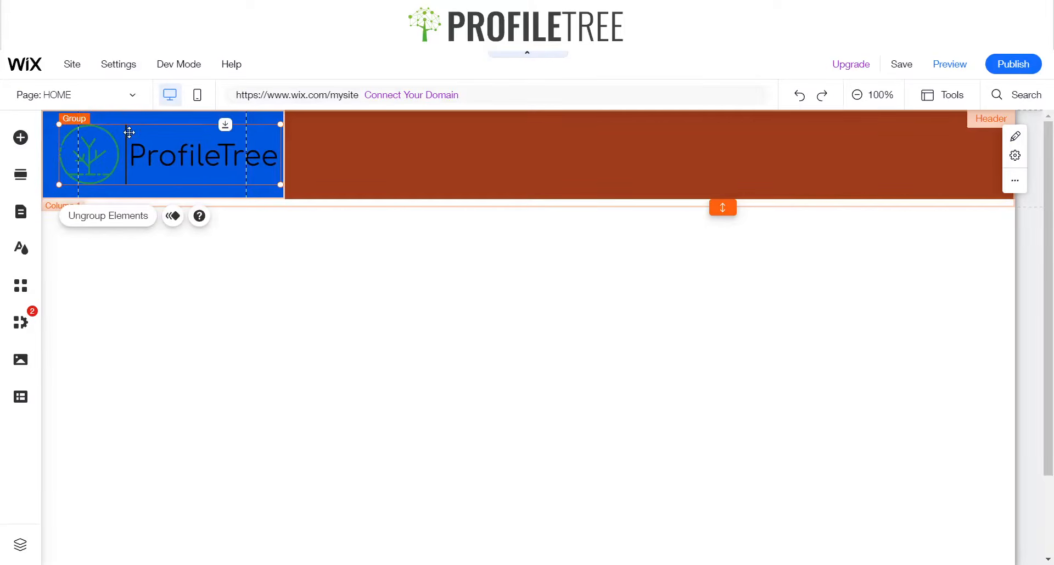
# Link the ProfileTree title inside the group to the HOME page
pyautogui.click(130, 135)
pyautogui.click(169, 164)
pyautogui.click(171, 159)
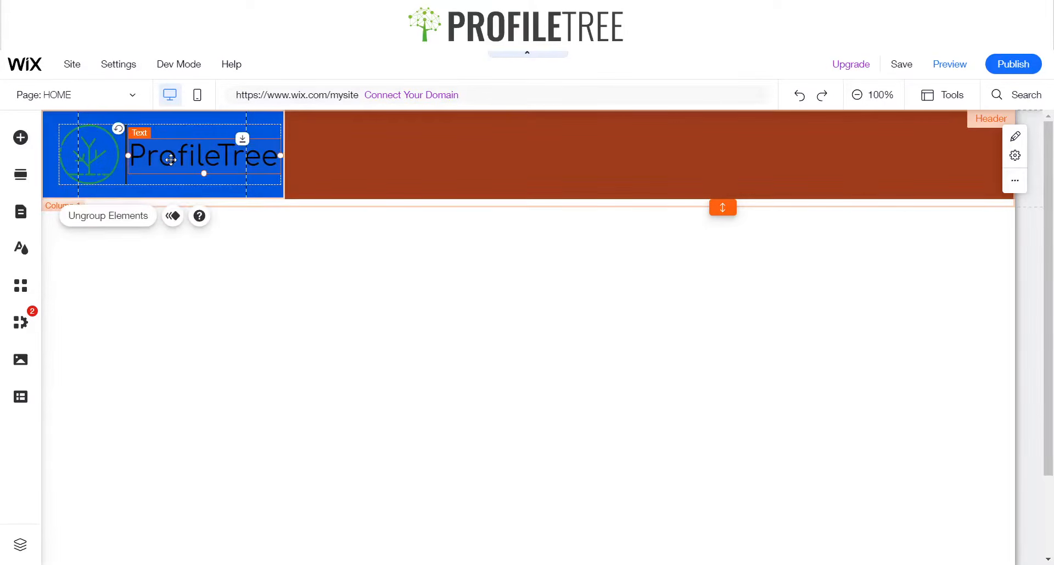
pyautogui.click(310, 205)
pyautogui.click(563, 237)
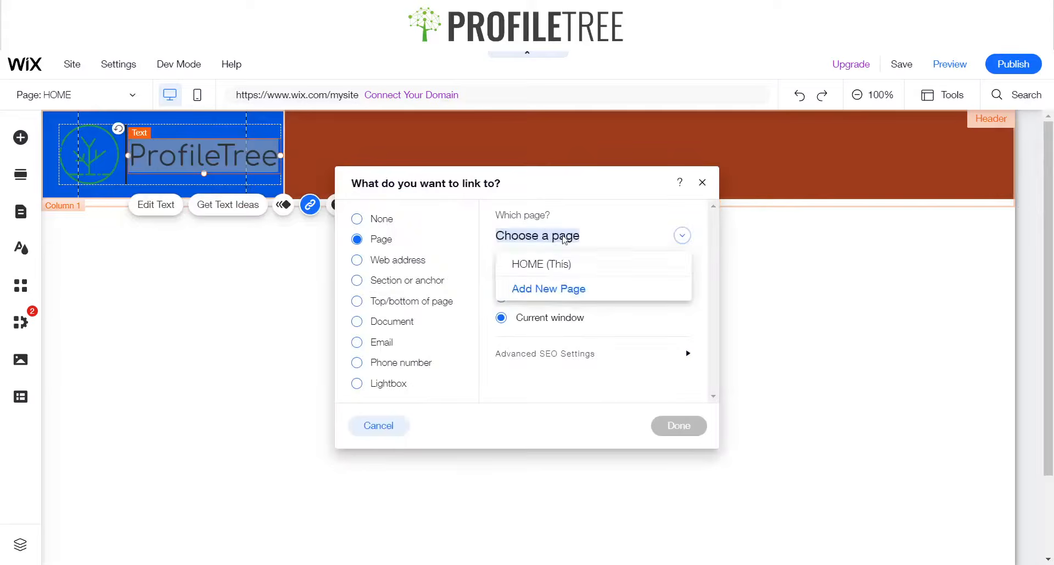
pyautogui.click(555, 264)
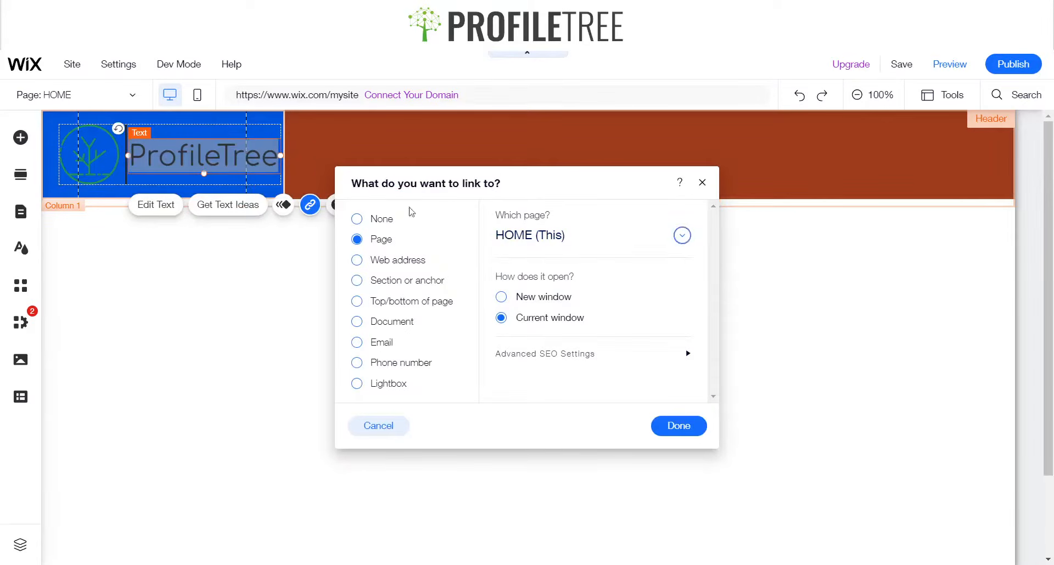
pyautogui.click(702, 182)
# Link the tree logo to the HOME page
pyautogui.click(97, 158)
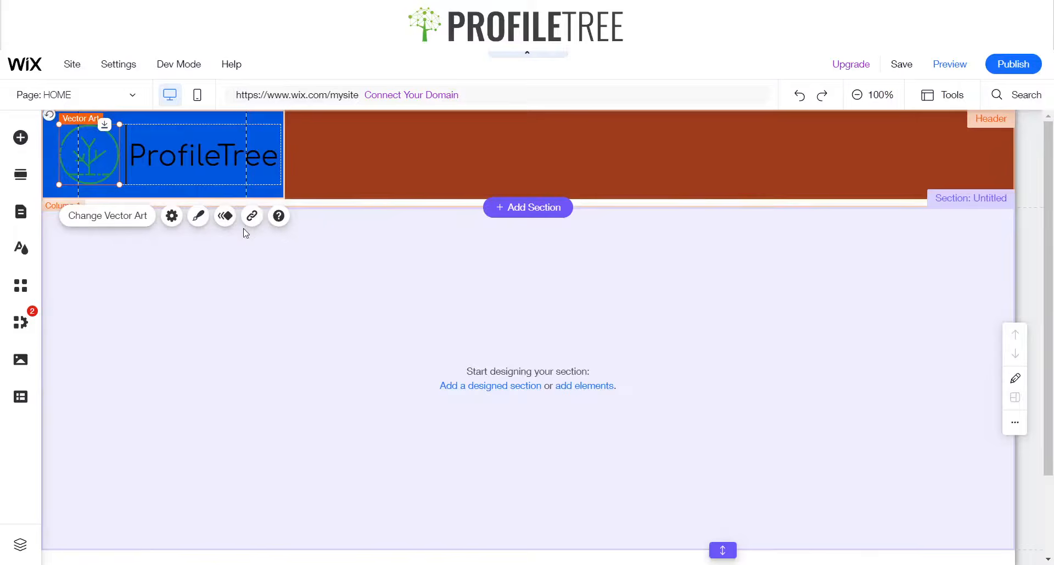
pyautogui.click(252, 216)
pyautogui.click(583, 235)
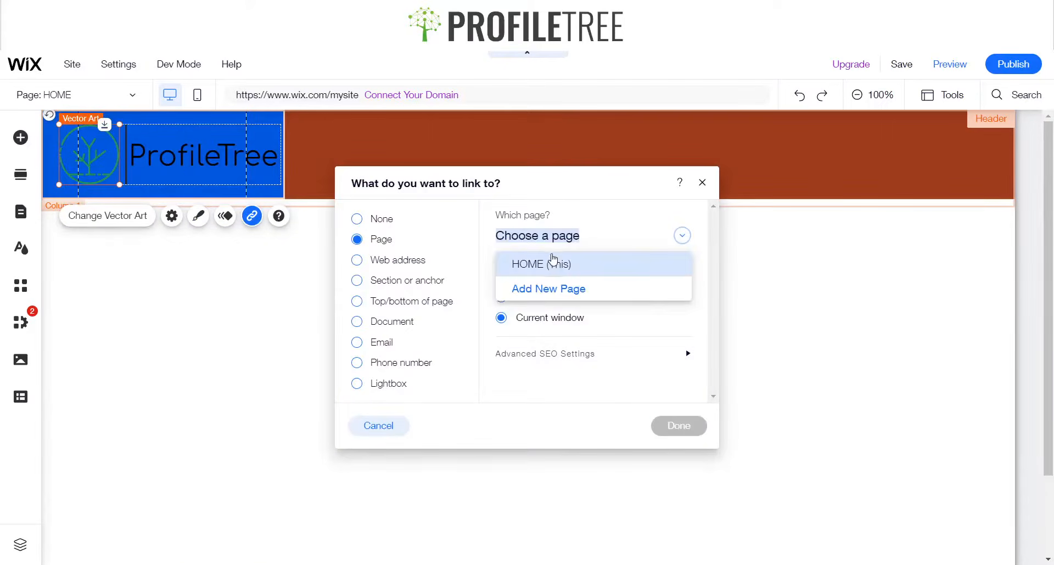
pyautogui.click(552, 261)
pyautogui.click(702, 183)
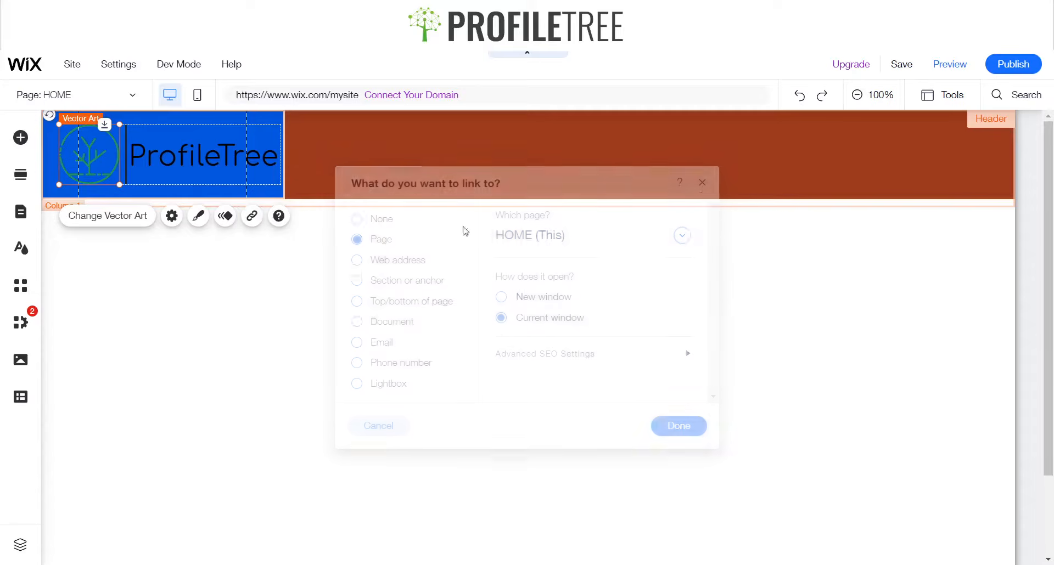
# Shrink the logo group so it sits within the first column's guides
pyautogui.click(174, 153)
pyautogui.click(224, 135)
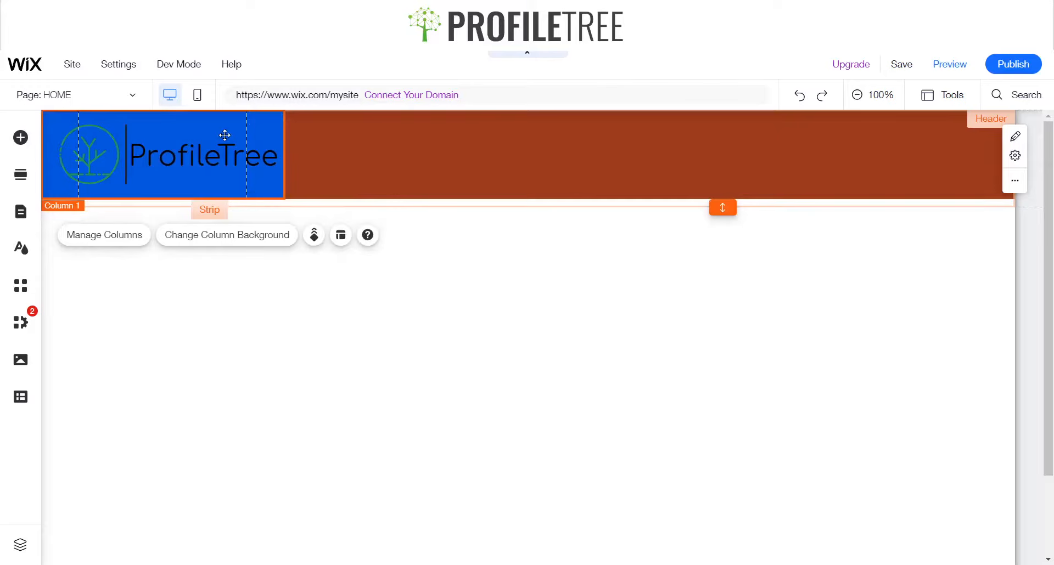
pyautogui.click(100, 137)
pyautogui.moveTo(281, 125); pyautogui.dragTo(219, 138)
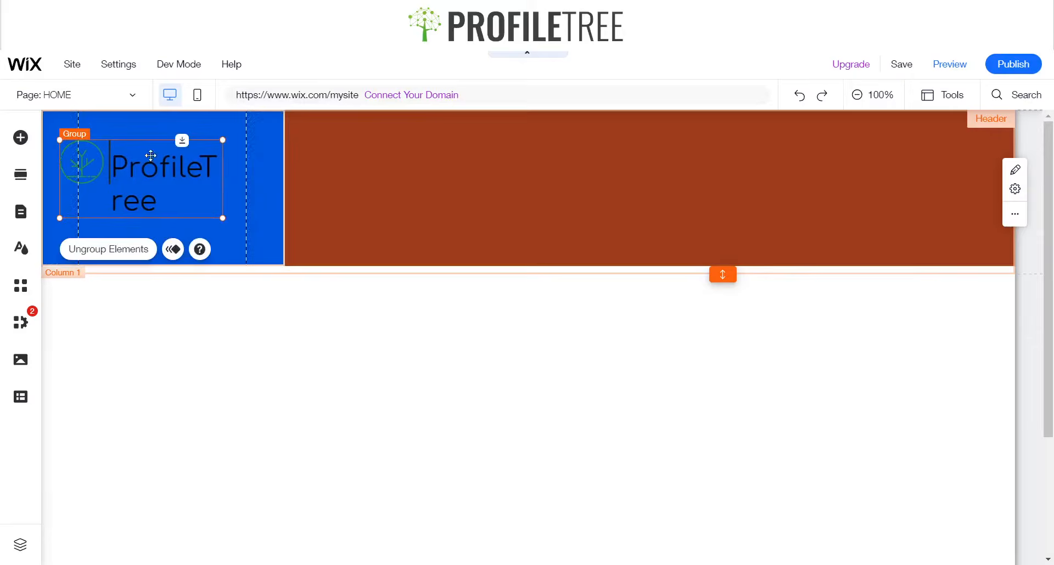
# Reduce the ProfileTree title's font size to 27 px so it fits on a single line
pyautogui.click(181, 189)
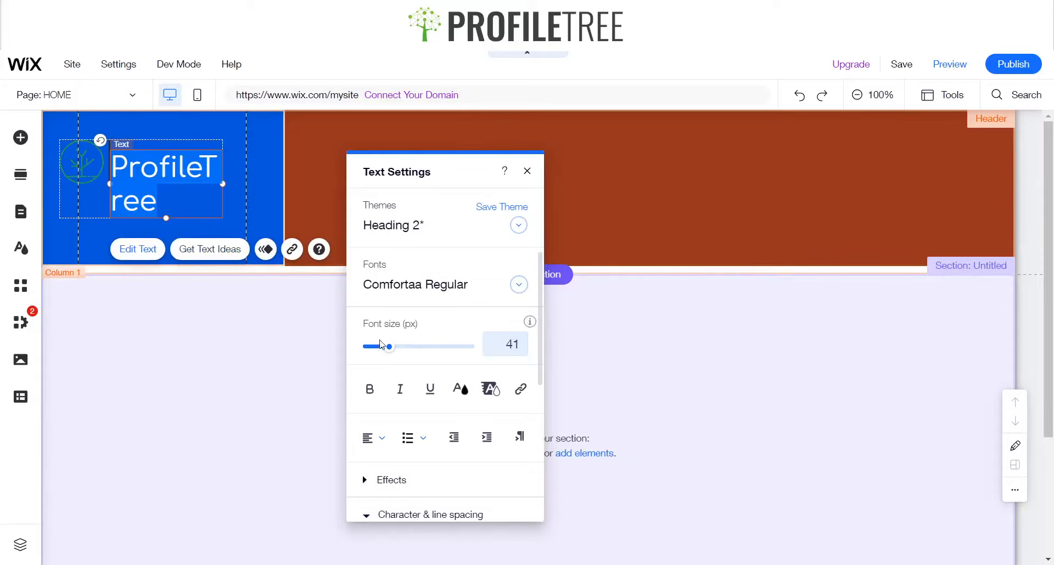
pyautogui.moveTo(388, 348); pyautogui.dragTo(381, 351)
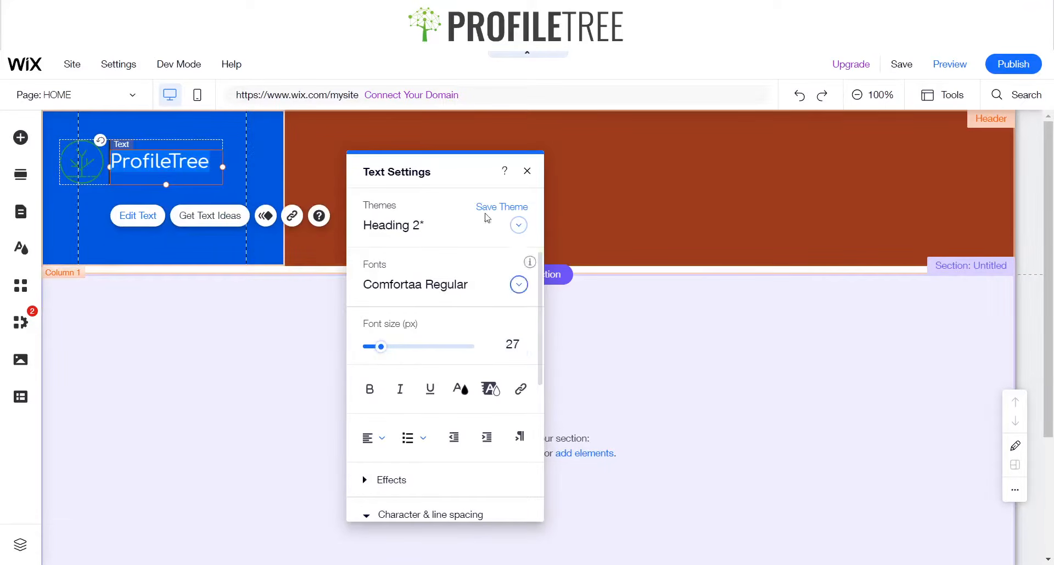
pyautogui.click(527, 171)
pyautogui.click(159, 266)
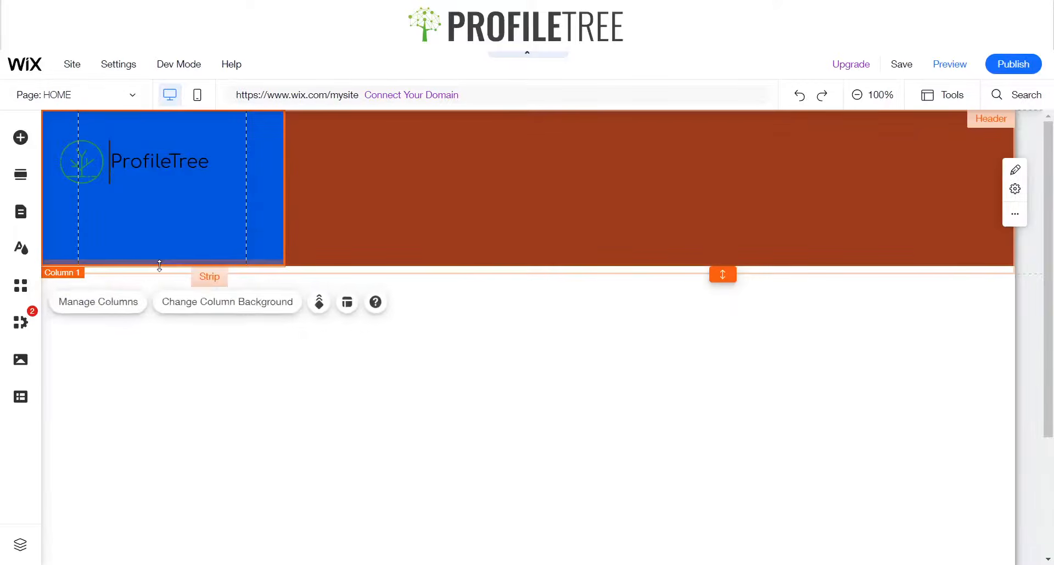
# Nudge the ProfileTree title slightly right, away from the divider line
pyautogui.click(137, 162)
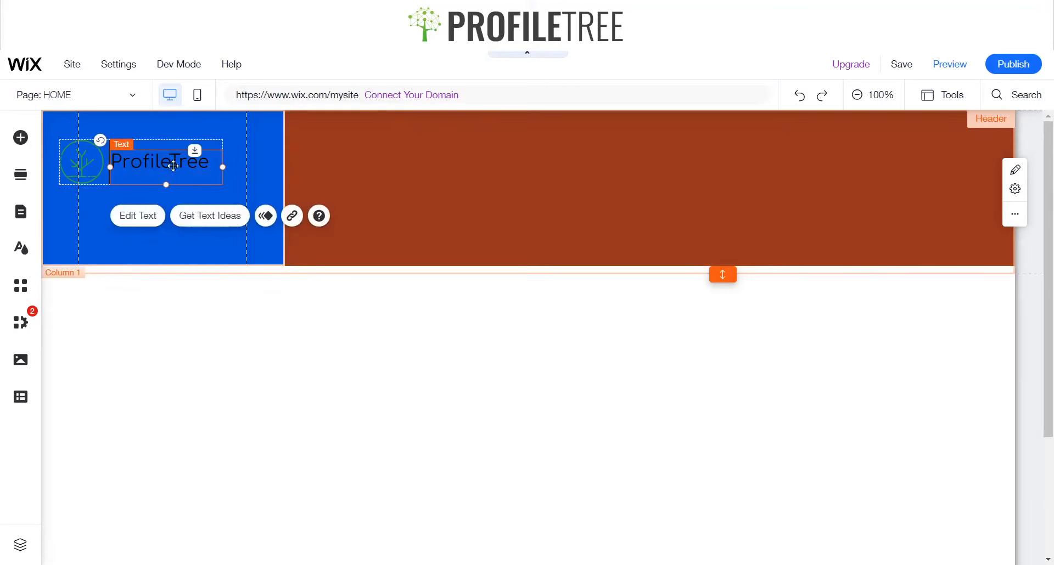
pyautogui.moveTo(216, 167); pyautogui.dragTo(163, 165)
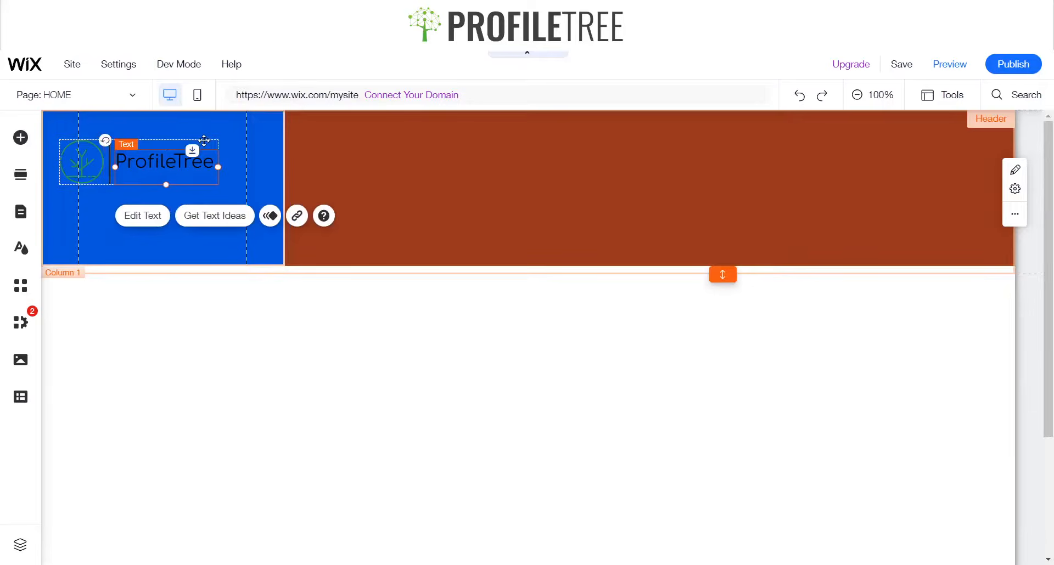
pyautogui.click(214, 212)
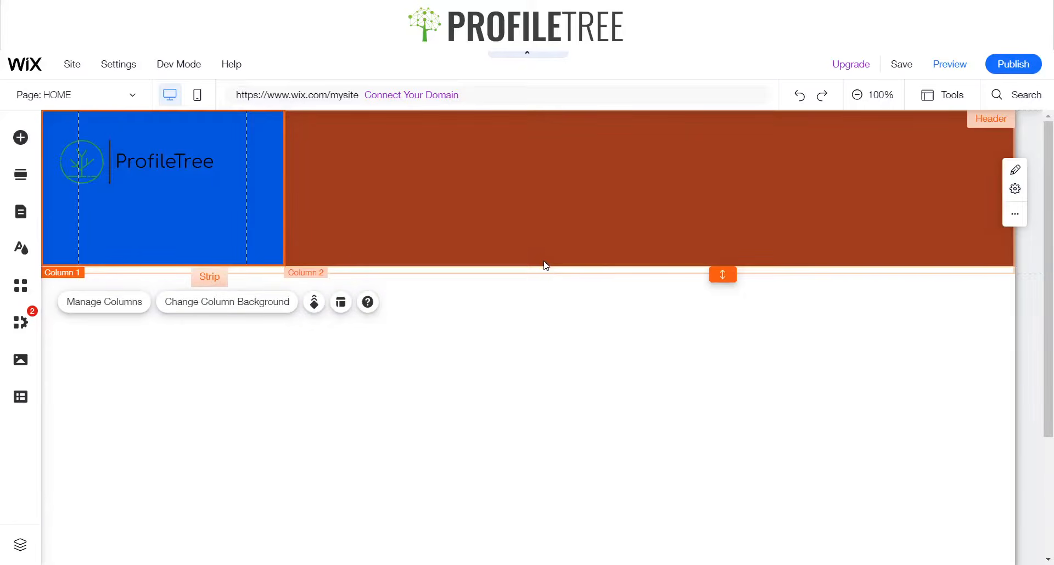
# Show the toolbar and set the header strip's height to 130 px
pyautogui.click(543, 250)
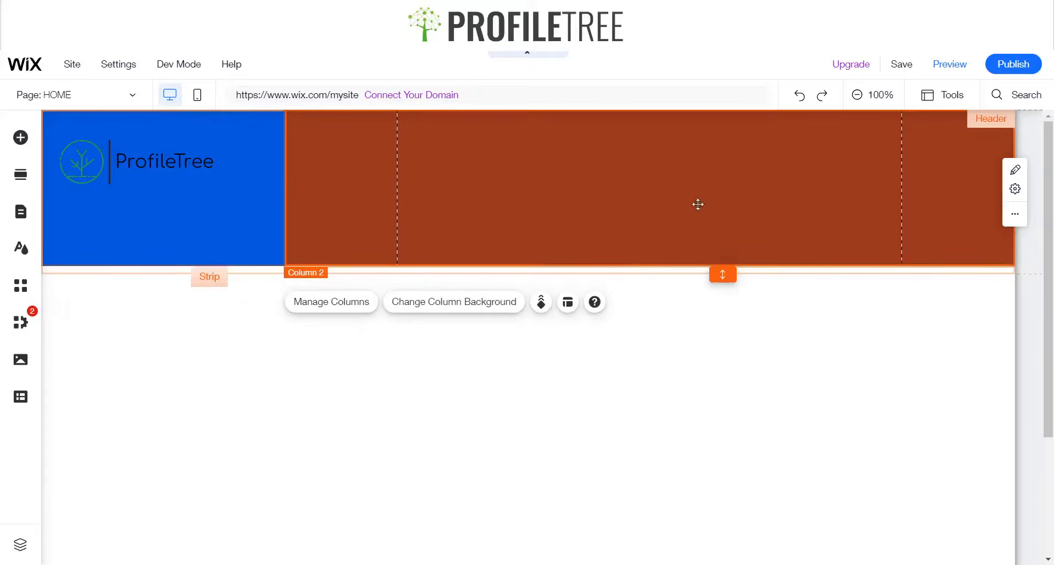
pyautogui.click(938, 97)
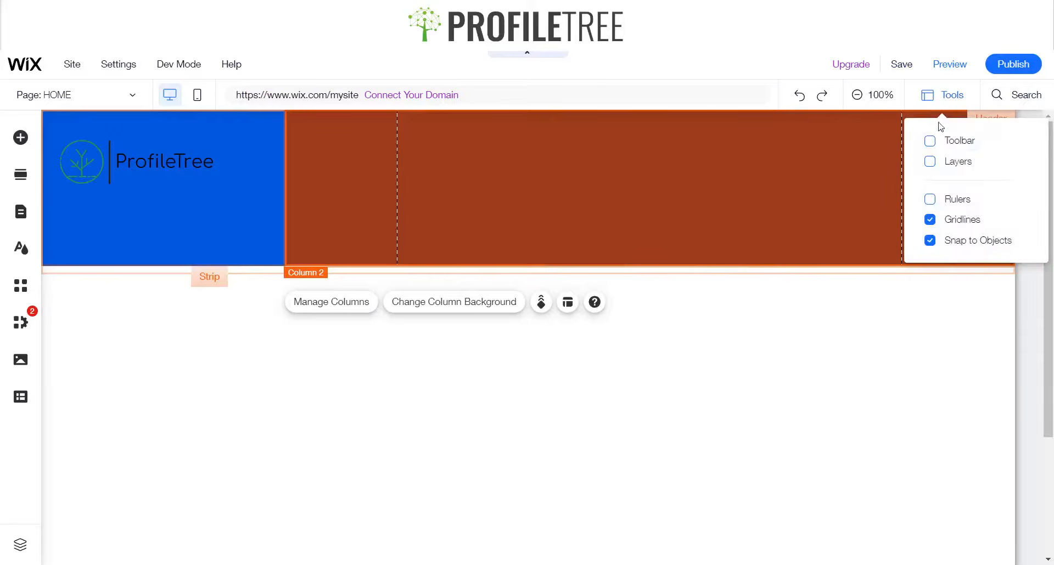
pyautogui.click(929, 141)
pyautogui.click(966, 413)
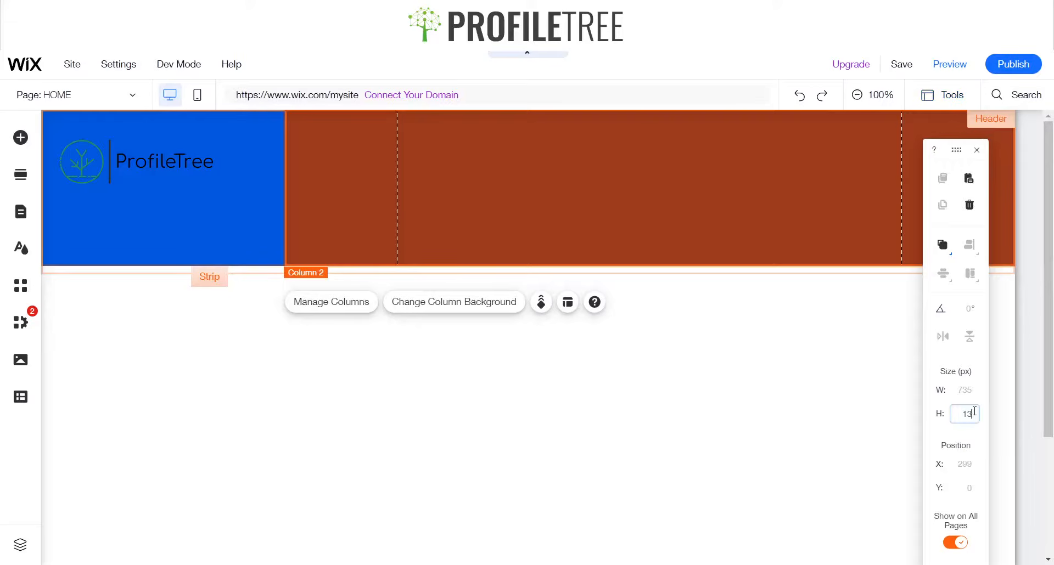
pyautogui.press('Return')
pyautogui.click(121, 166)
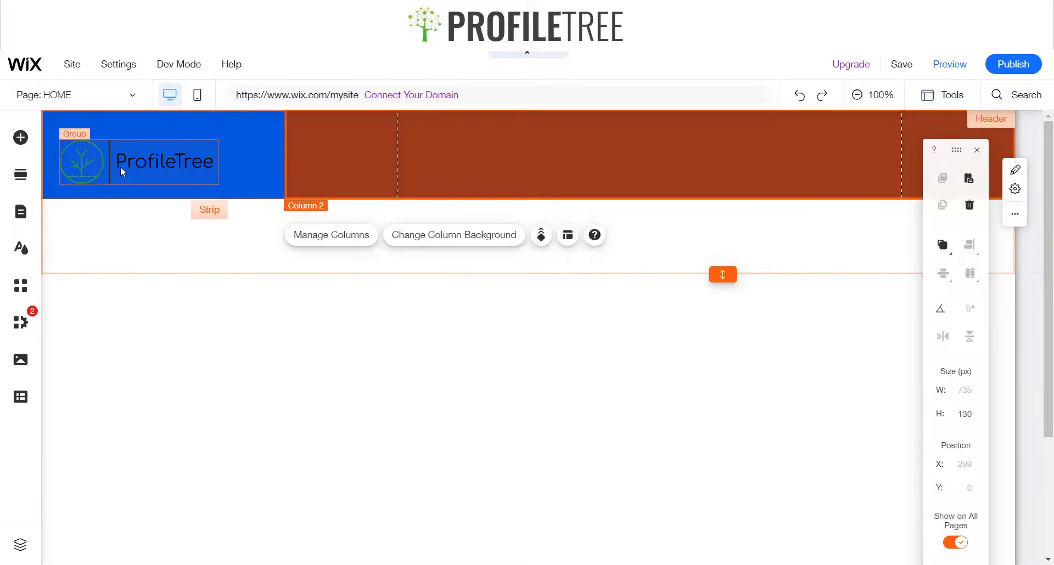
pyautogui.click(120, 165)
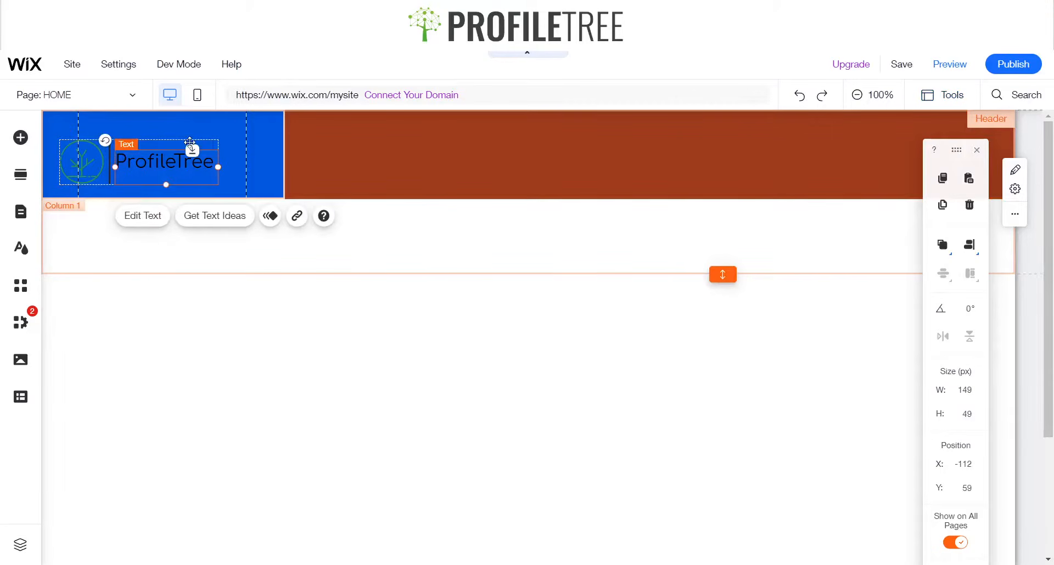
pyautogui.click(185, 143)
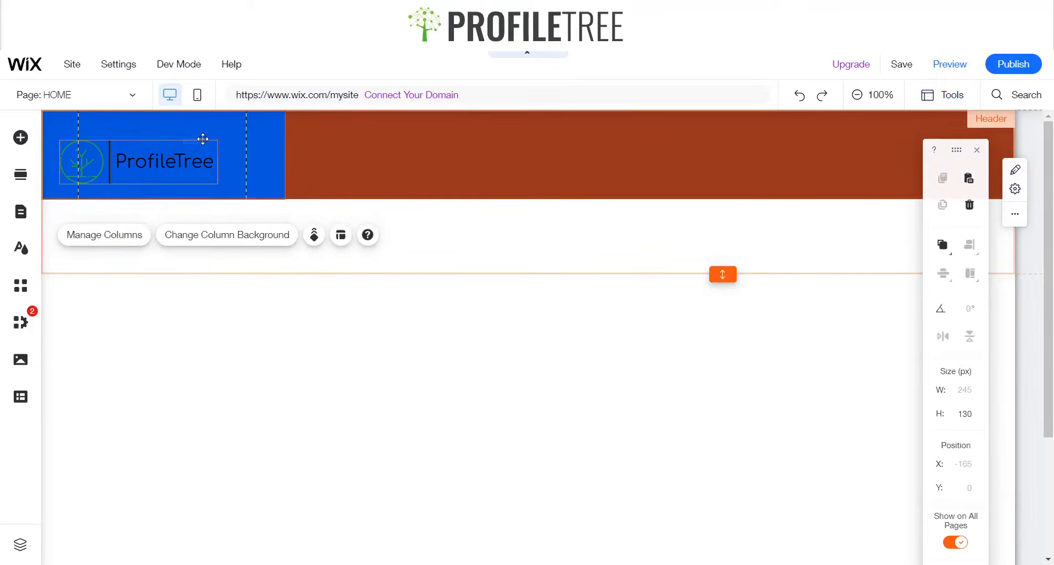
pyautogui.click(177, 142)
pyautogui.click(158, 146)
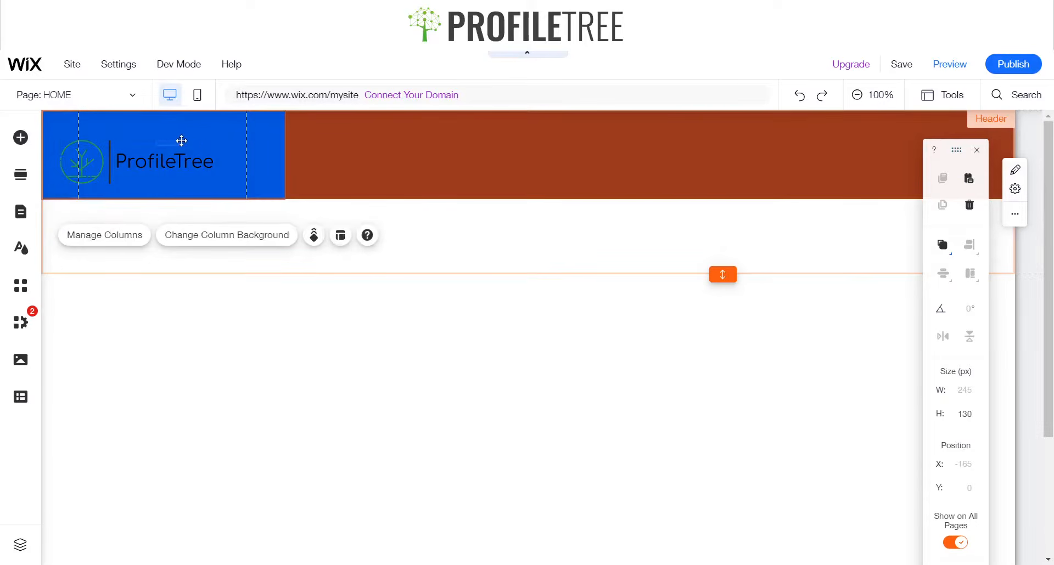
pyautogui.click(136, 149)
pyautogui.click(135, 148)
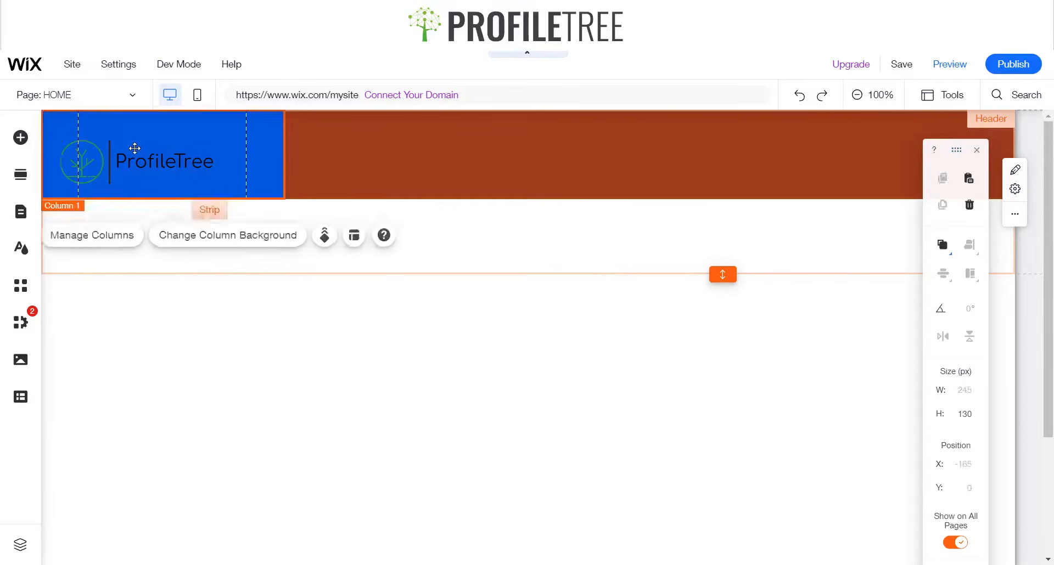
pyautogui.click(121, 158)
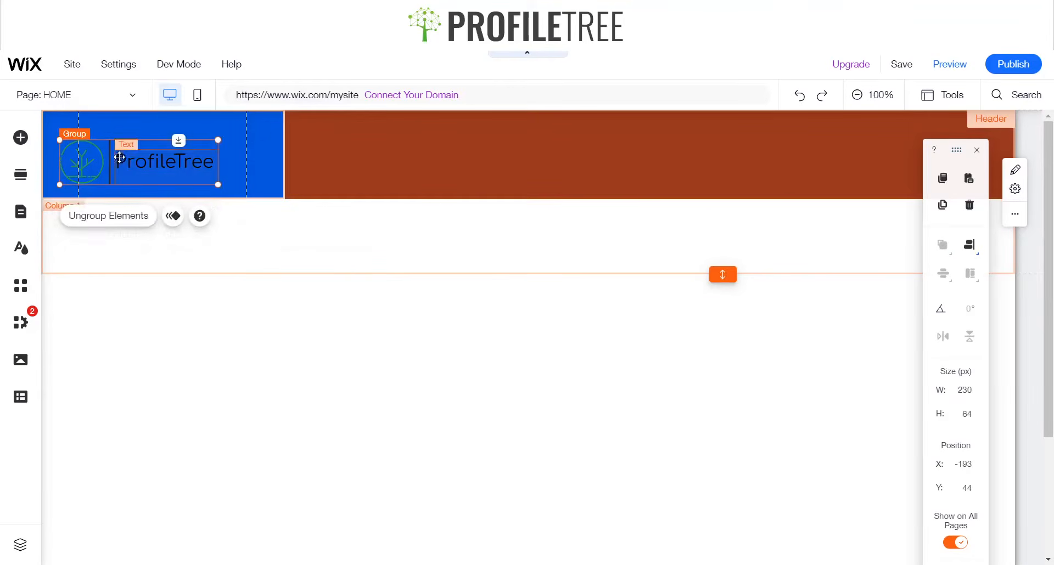
pyautogui.click(122, 148)
pyautogui.doubleClick(123, 156)
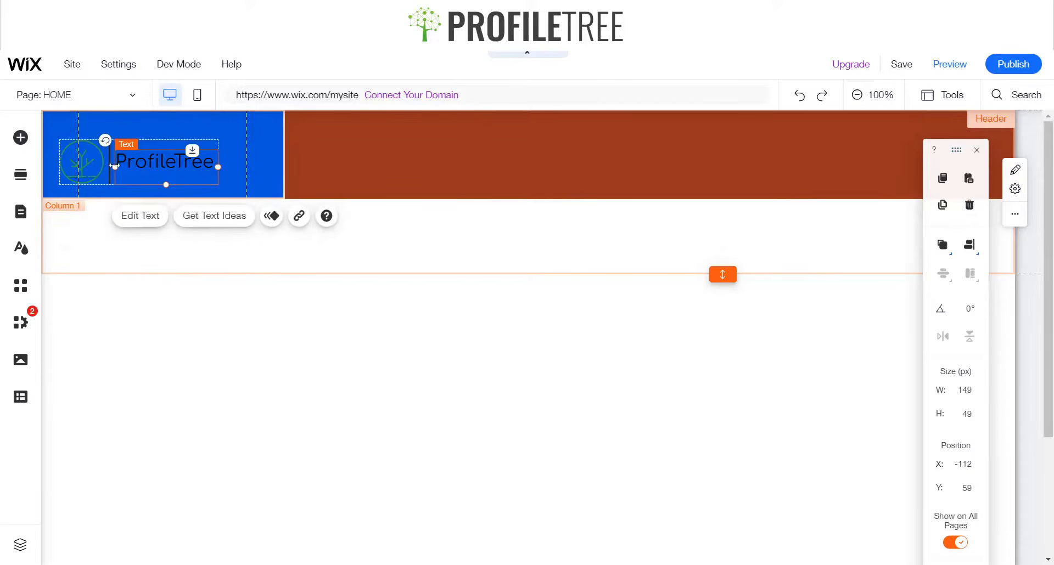
pyautogui.moveTo(91, 157); pyautogui.dragTo(93, 154)
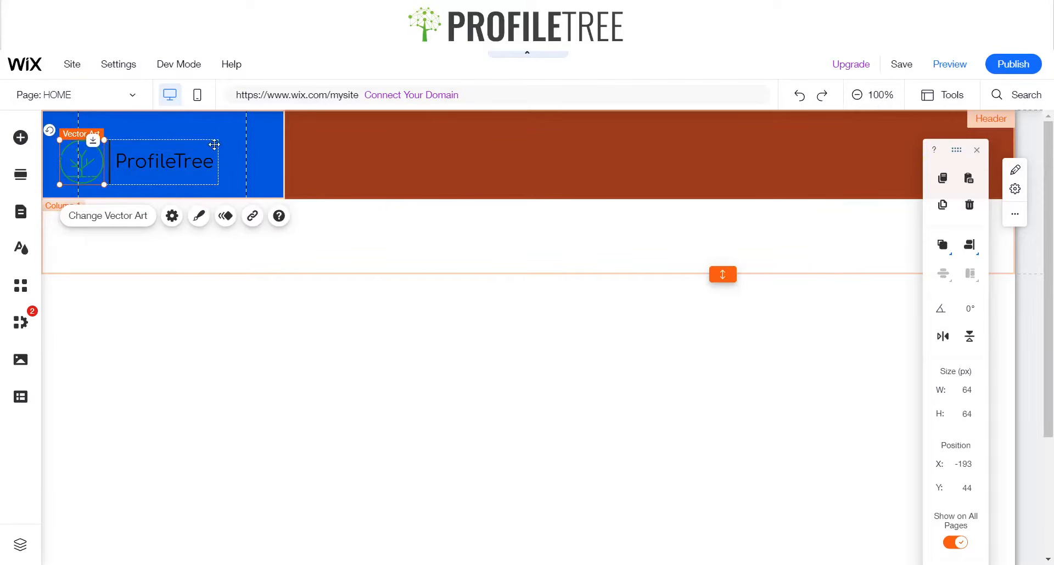
# Move the logo group lower and to the right to centre it within the first column
pyautogui.click(205, 145)
pyautogui.doubleClick(174, 147)
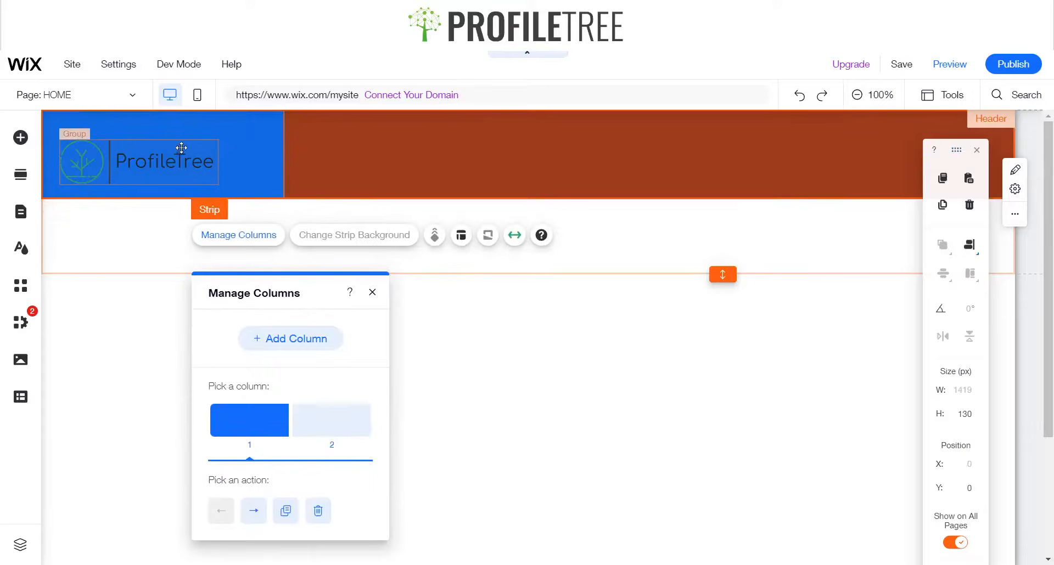
pyautogui.click(174, 147)
pyautogui.click(162, 152)
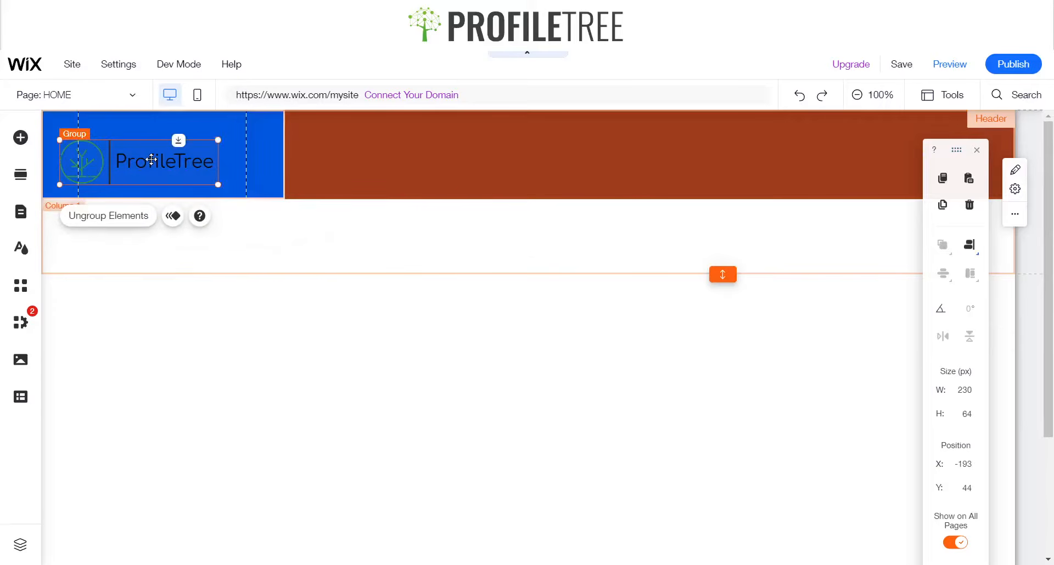
pyautogui.moveTo(161, 152); pyautogui.dragTo(174, 157)
# Remove the extra space below the header so it fits the strip's height
pyautogui.click(264, 171)
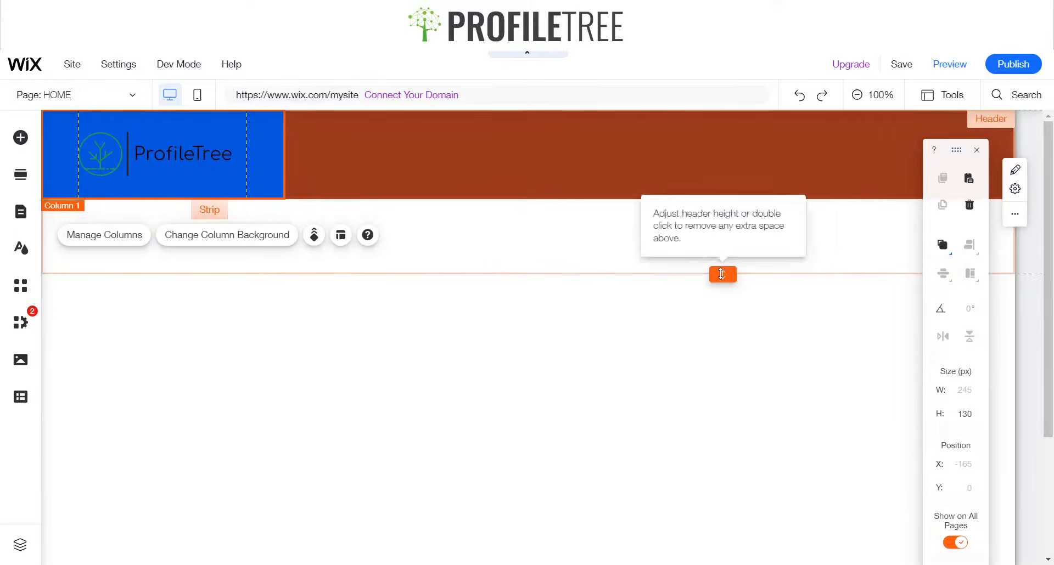
pyautogui.click(722, 274)
pyautogui.doubleClick(721, 274)
pyautogui.click(556, 141)
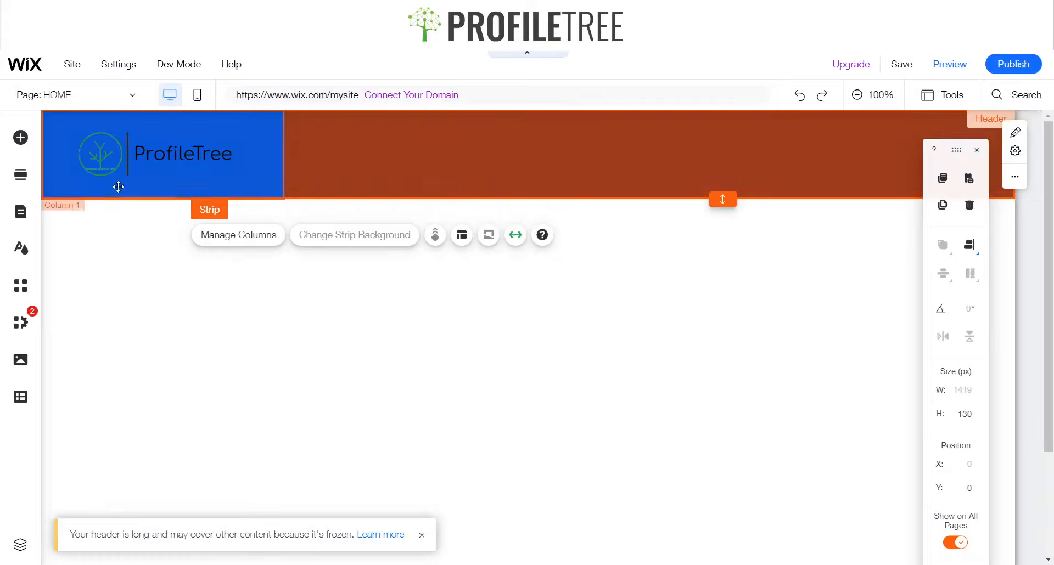
# Change the first column's background color to white
pyautogui.click(259, 167)
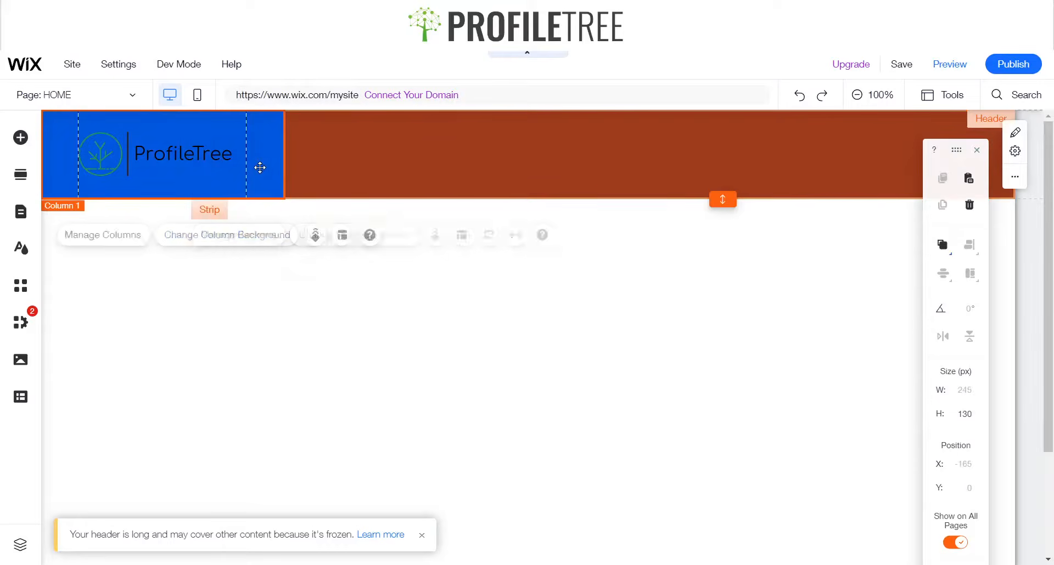
pyautogui.click(245, 235)
pyautogui.click(432, 267)
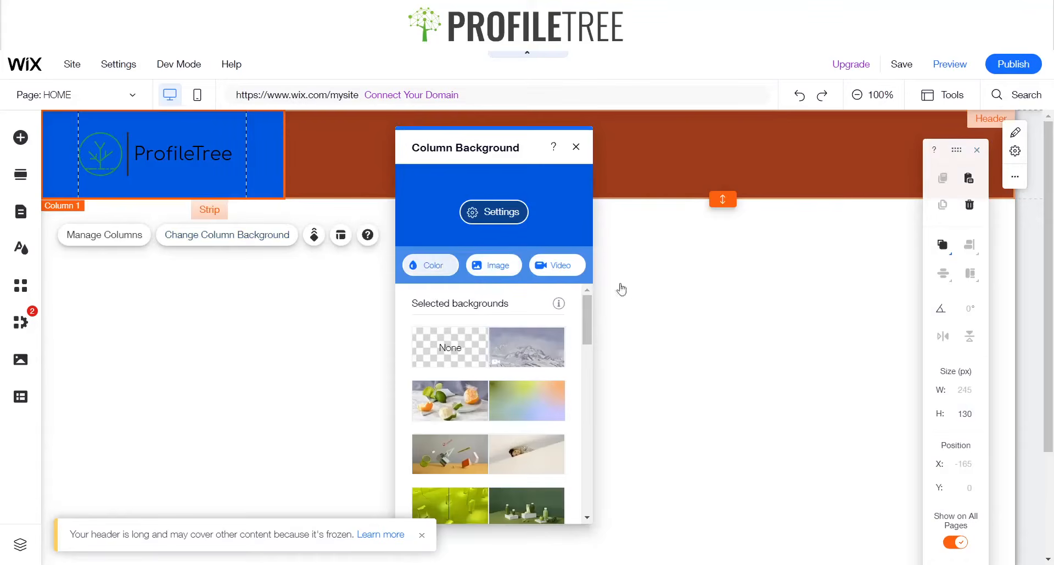
pyautogui.click(455, 379)
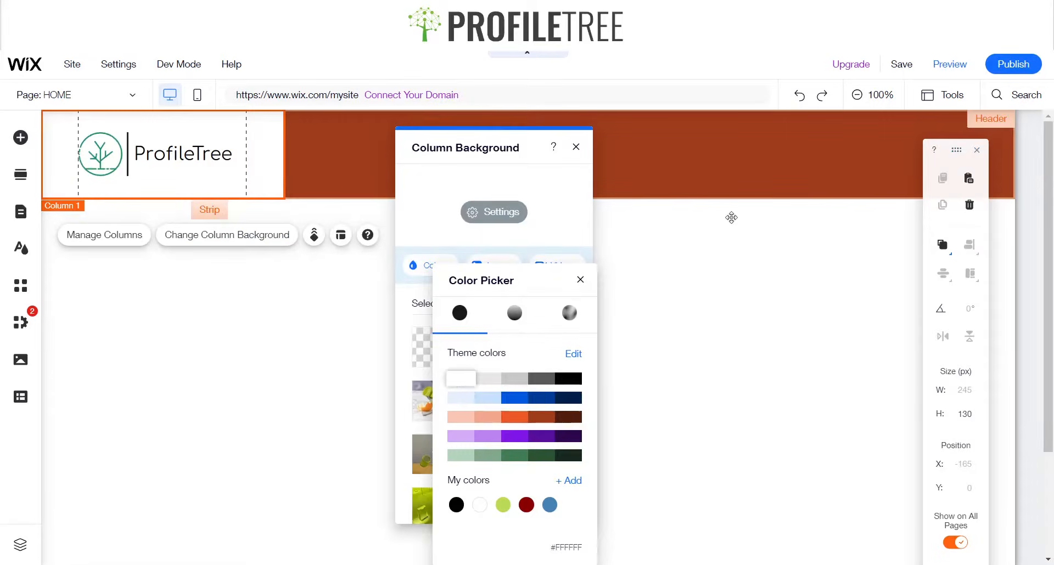
pyautogui.click(580, 279)
pyautogui.click(576, 147)
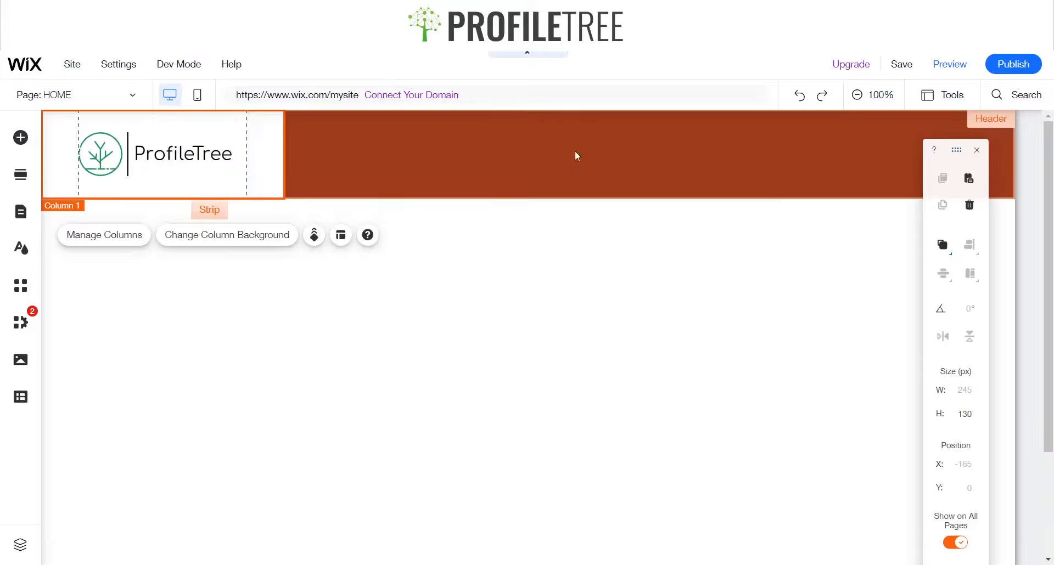
# Add a themed horizontal menu to the header's second column and move it between the column's guides
pyautogui.click(619, 275)
pyautogui.click(290, 172)
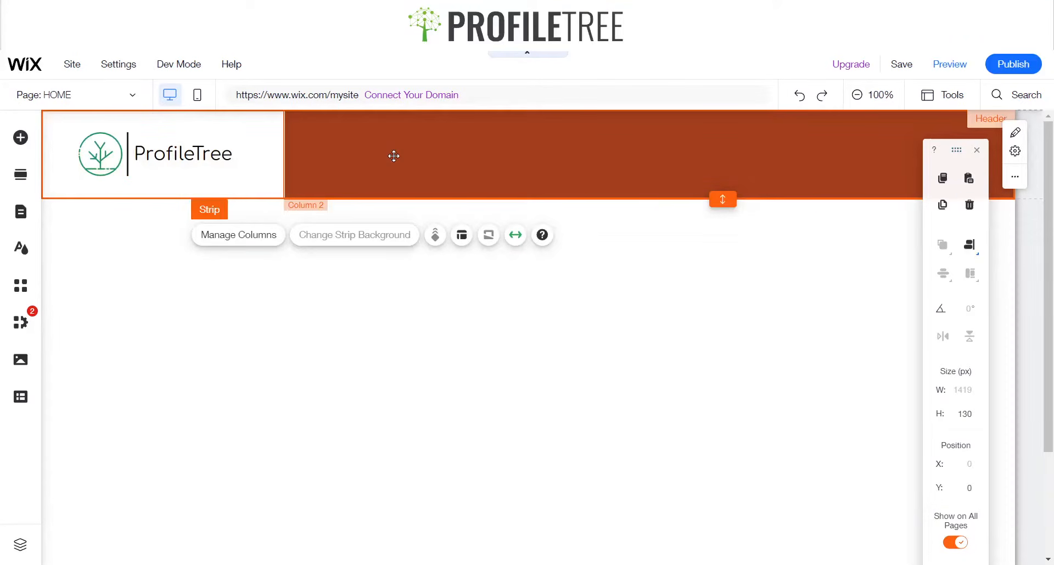
pyautogui.click(20, 144)
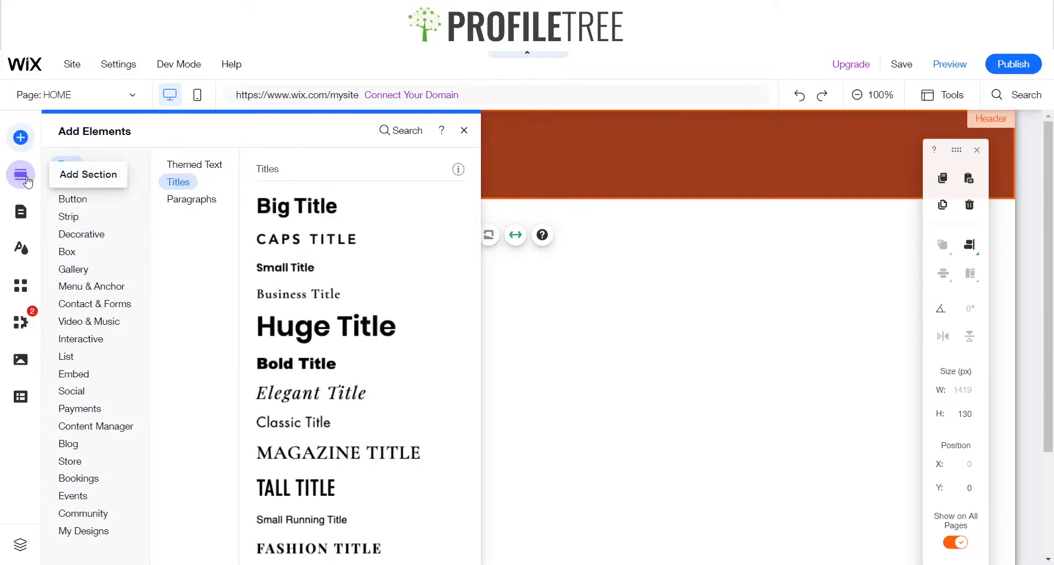
pyautogui.click(81, 199)
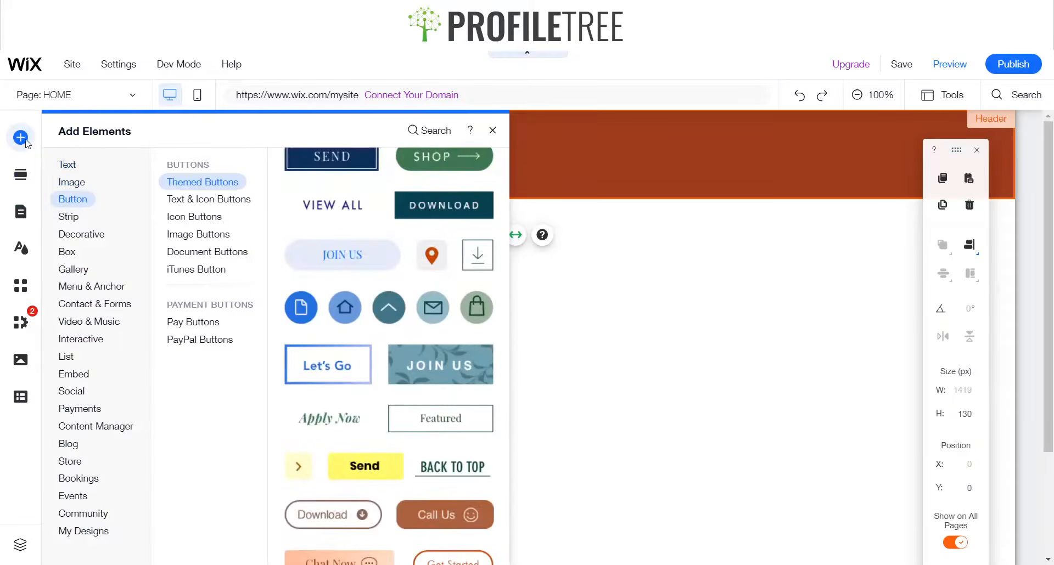
pyautogui.click(87, 202)
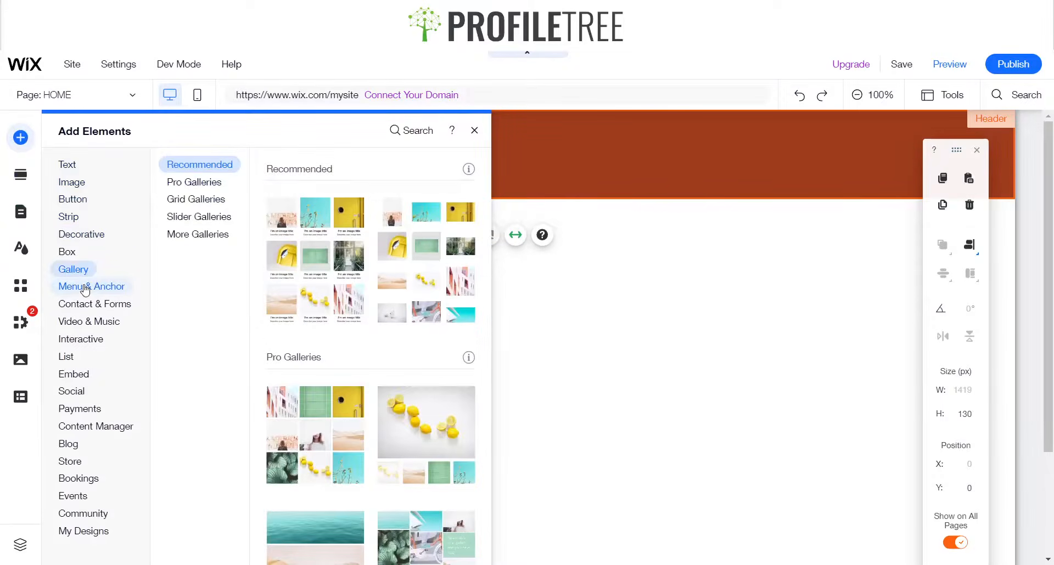
pyautogui.moveTo(84, 290)
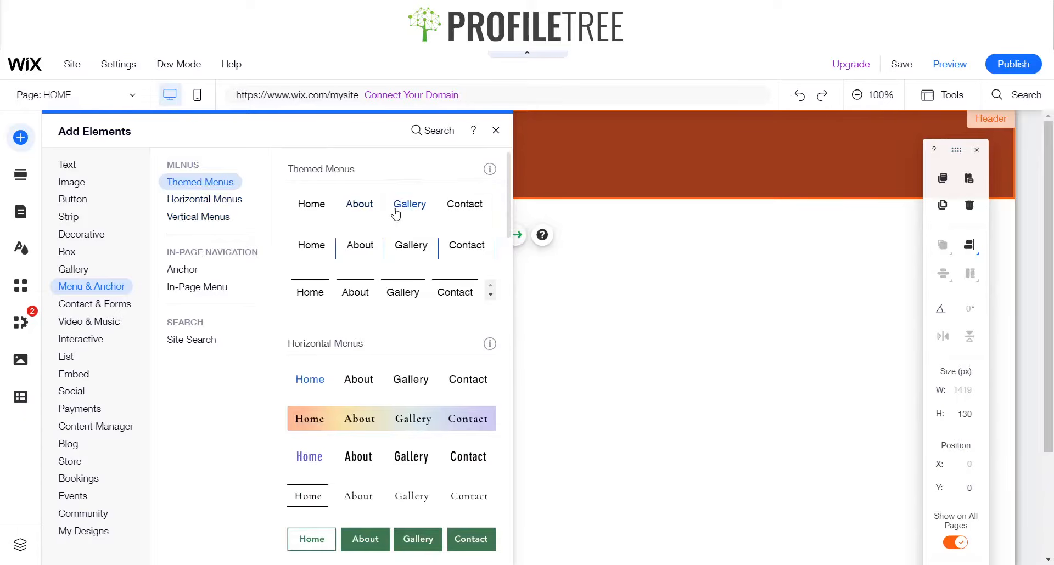
pyautogui.click(387, 214)
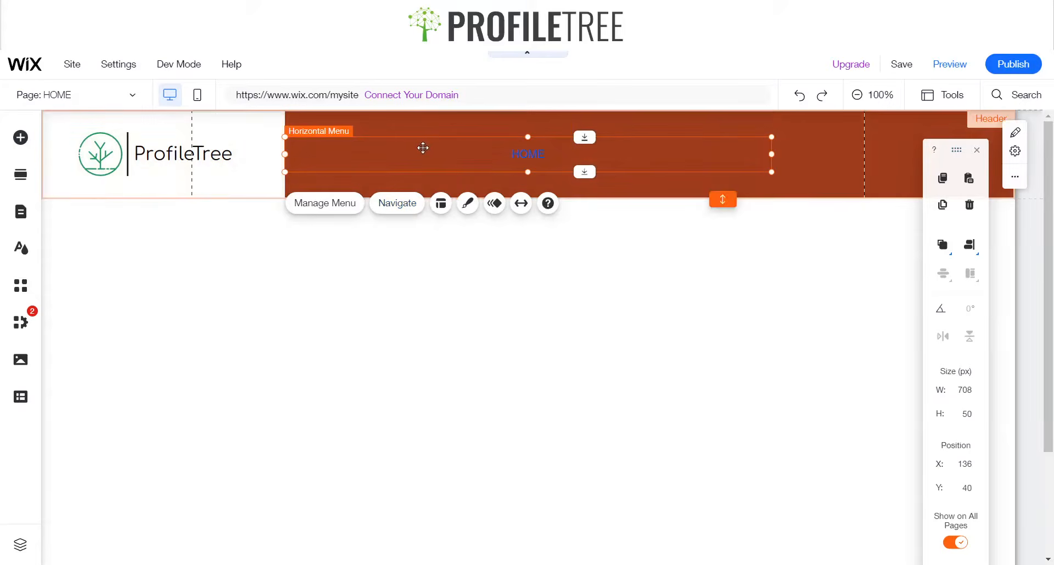
pyautogui.moveTo(425, 149); pyautogui.dragTo(548, 149)
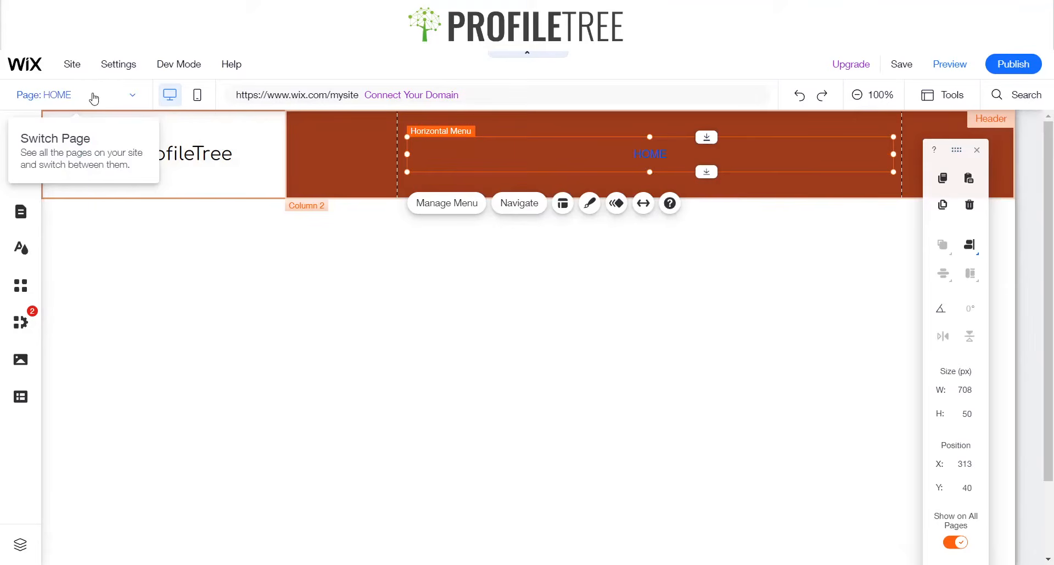
pyautogui.click(95, 97)
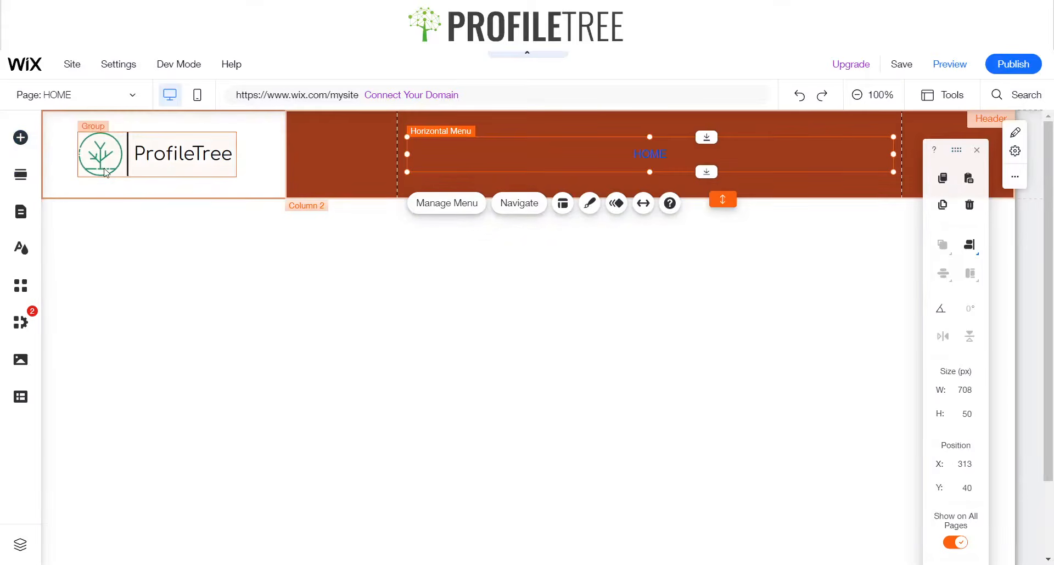
pyautogui.click(105, 171)
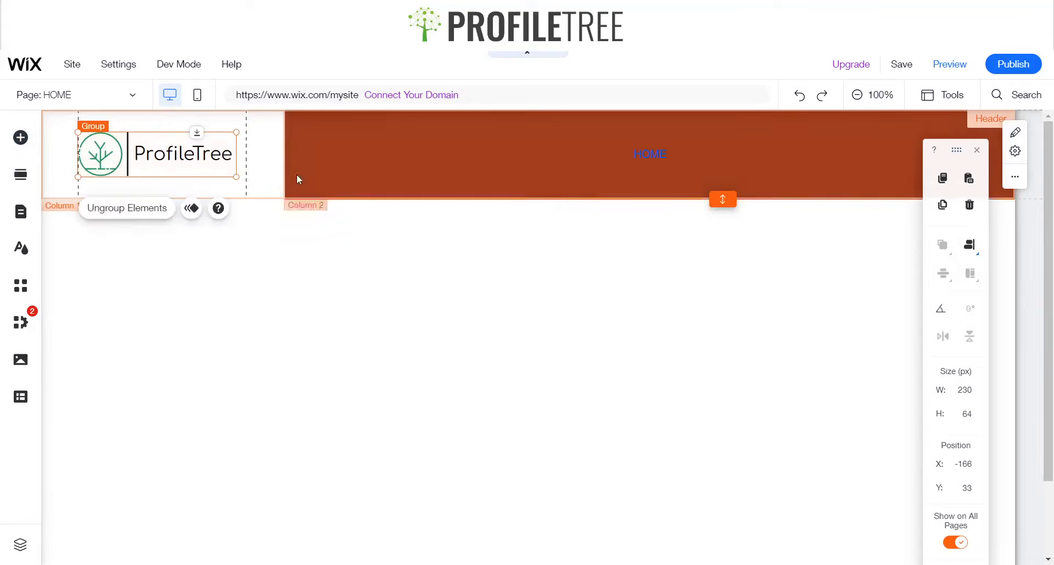
pyautogui.click(113, 155)
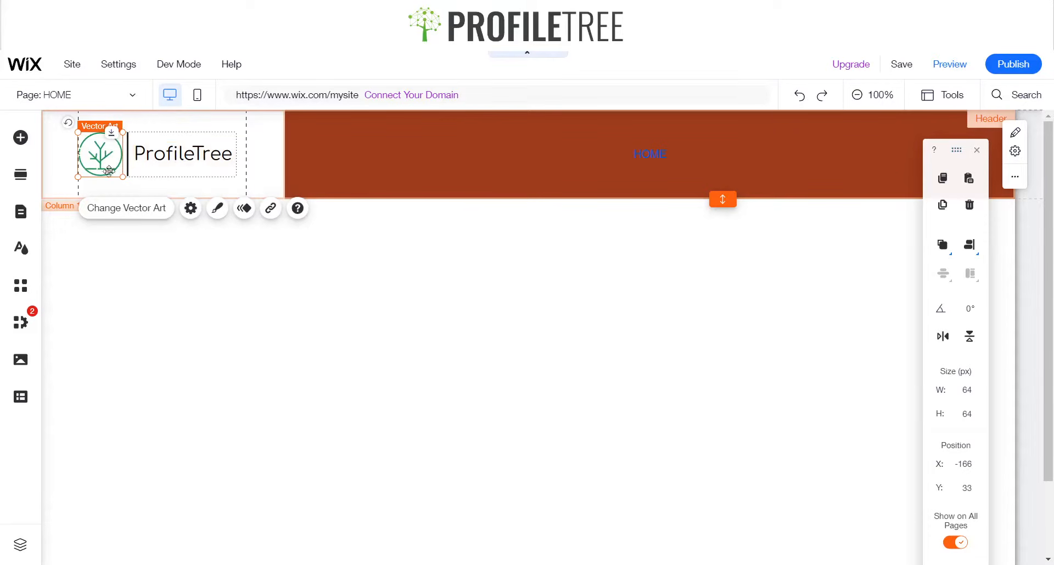
pyautogui.click(202, 151)
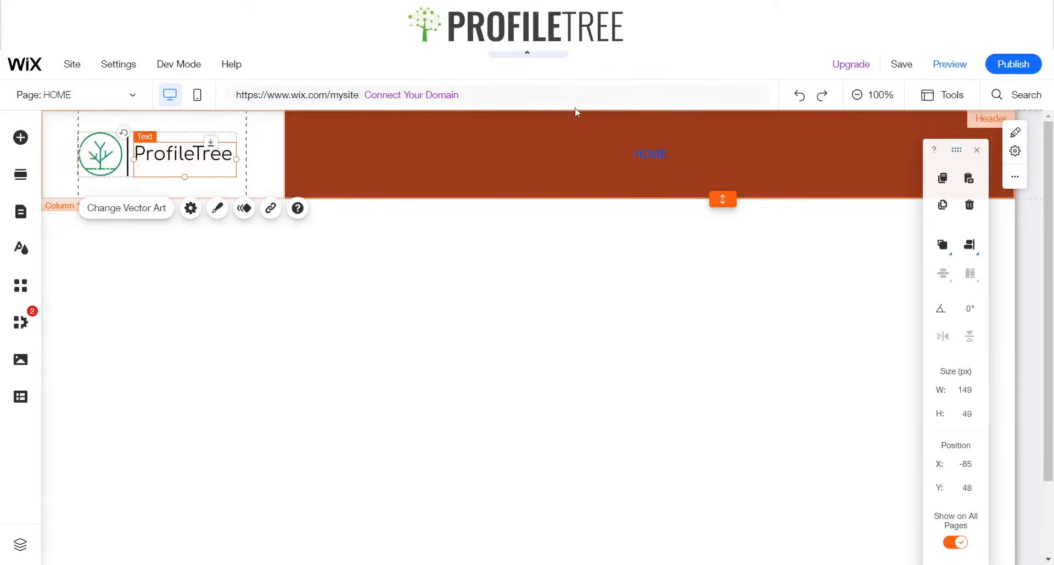
# Open the site's pages and add an About page from the first About Us template, keeping the name About
pyautogui.click(651, 159)
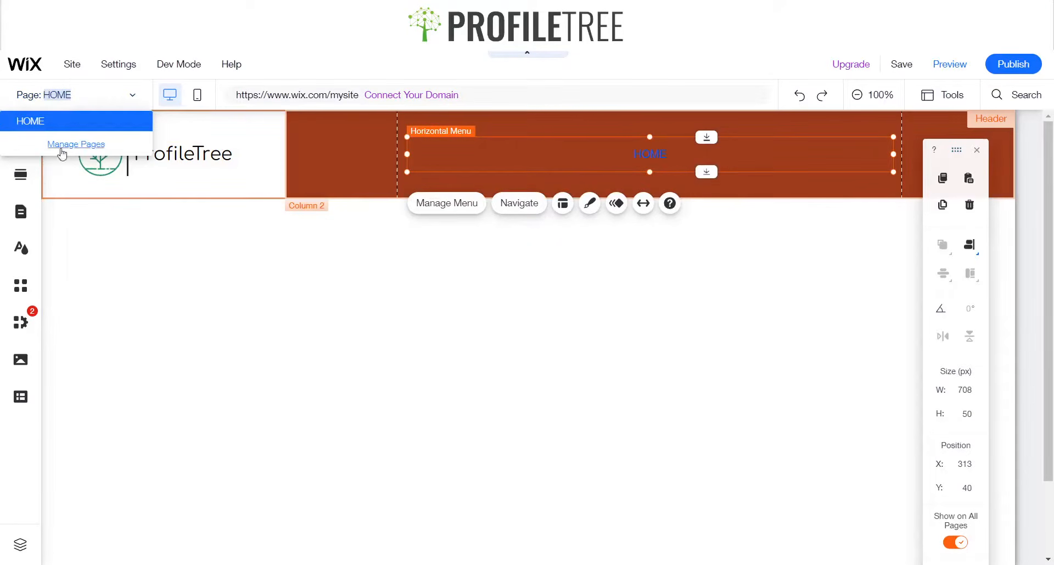
pyautogui.click(100, 146)
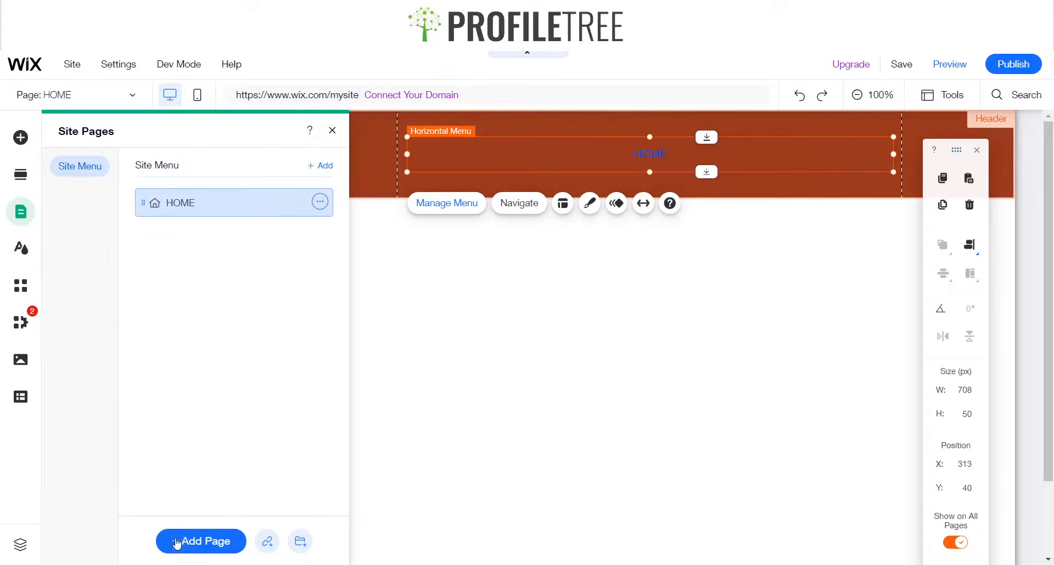
pyautogui.click(177, 541)
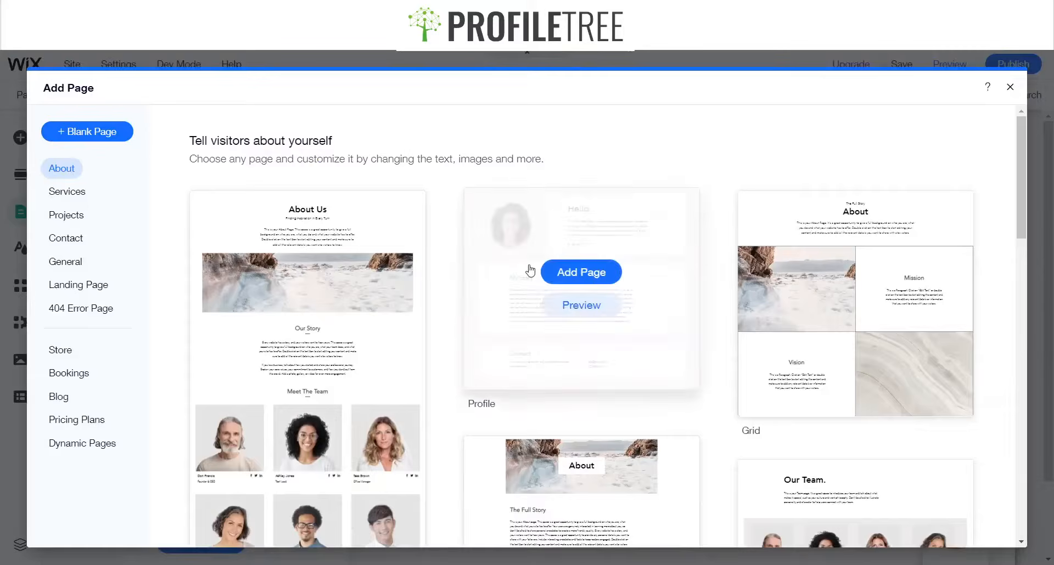
pyautogui.moveTo(869, 208)
pyautogui.scroll(-3, 777, 241)
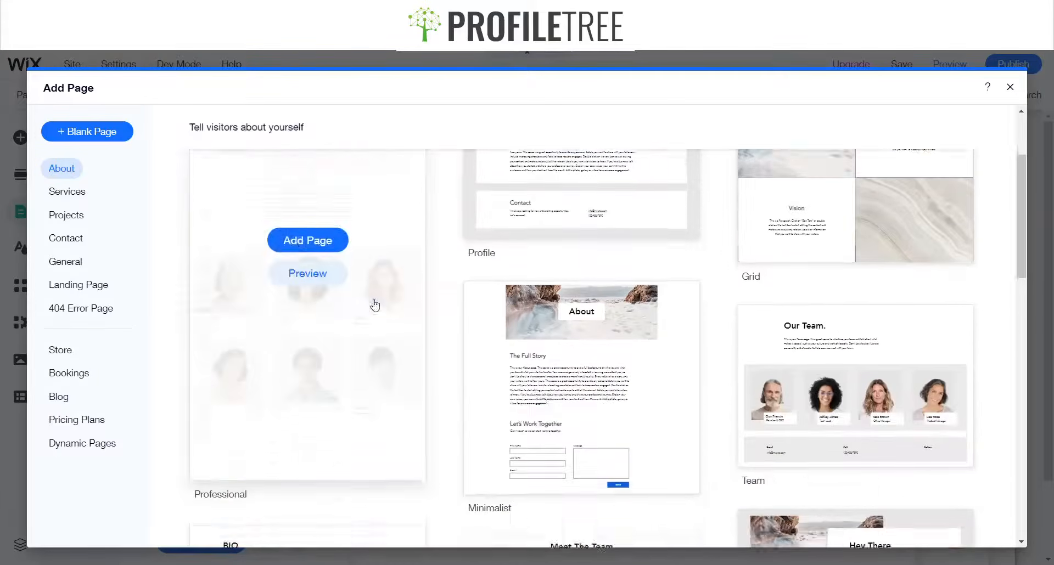
pyautogui.scroll(1, 754, 288)
pyautogui.scroll(2, 787, 322)
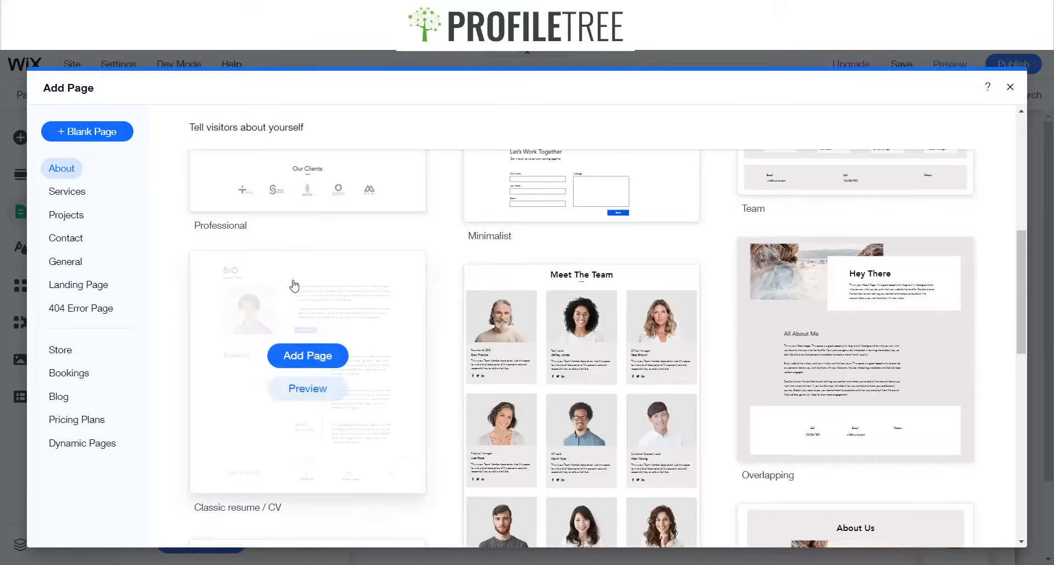
pyautogui.scroll(3, 471, 292)
pyautogui.scroll(5, 427, 286)
pyautogui.moveTo(377, 294)
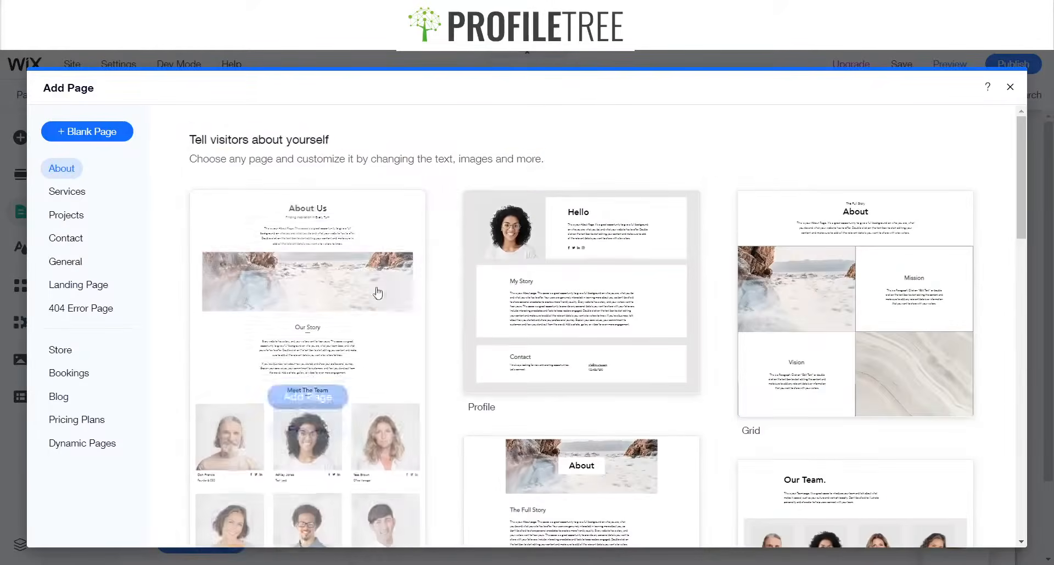
pyautogui.click(308, 395)
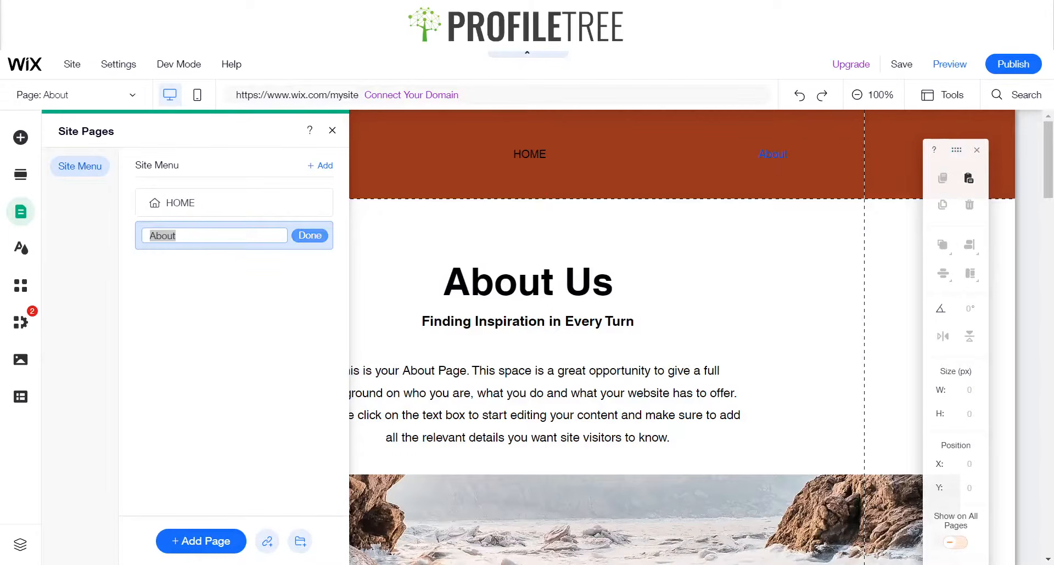
pyautogui.click(307, 236)
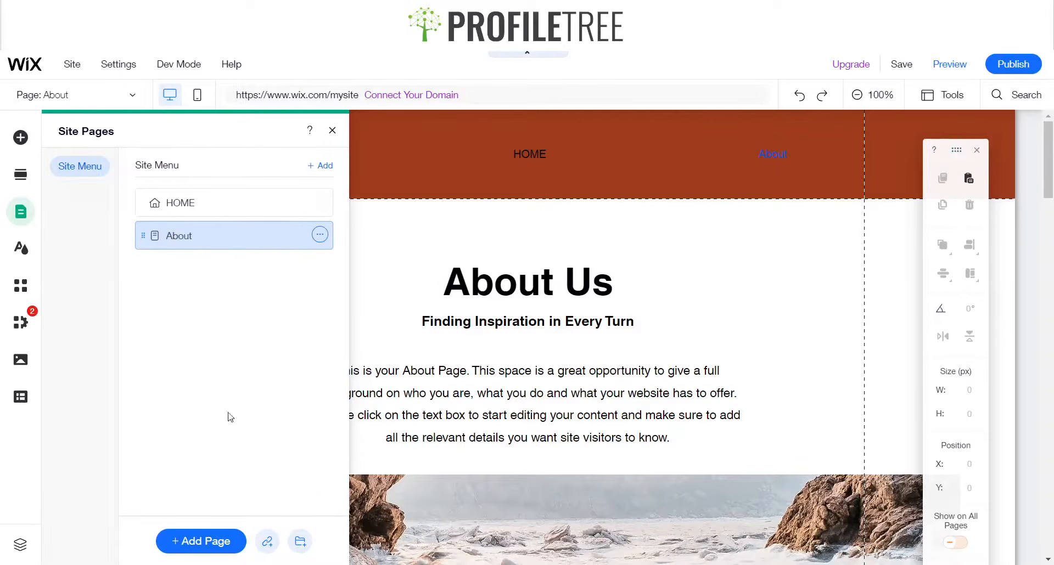
# Add a Contact page using the Descriptive contact template and keep the name Contact
pyautogui.click(223, 541)
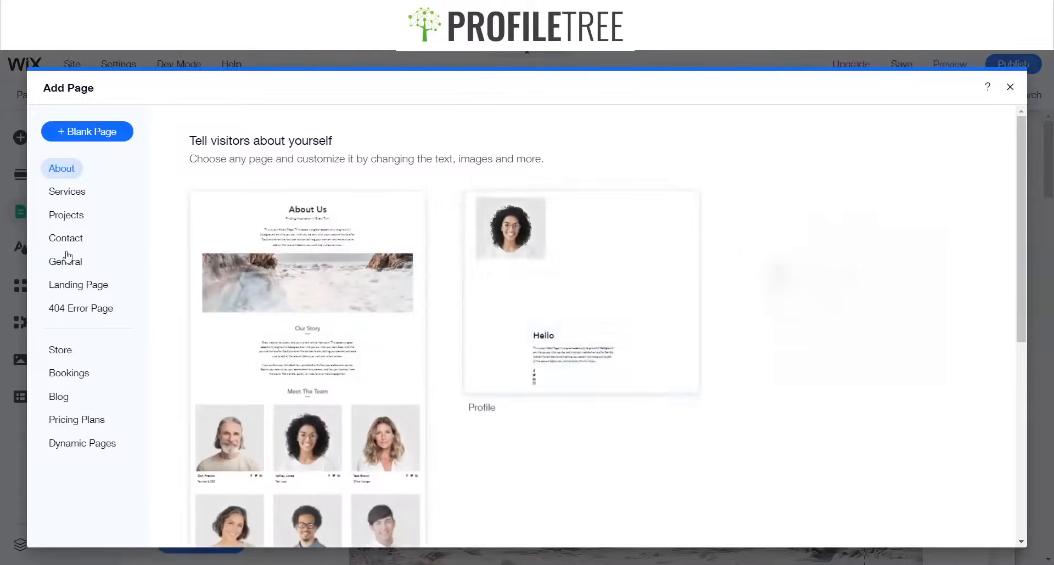
pyautogui.click(67, 240)
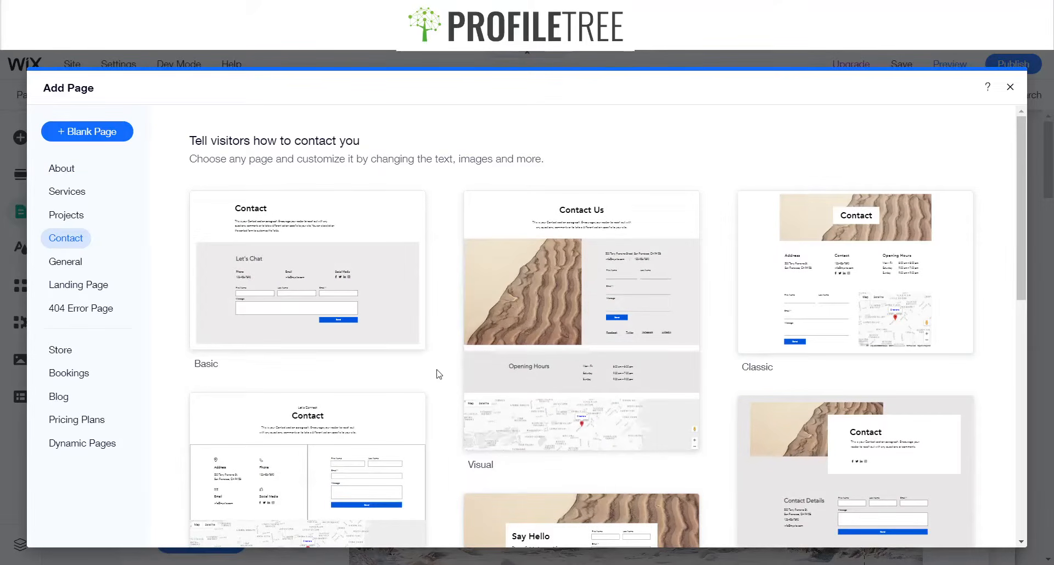
pyautogui.scroll(-2, 704, 346)
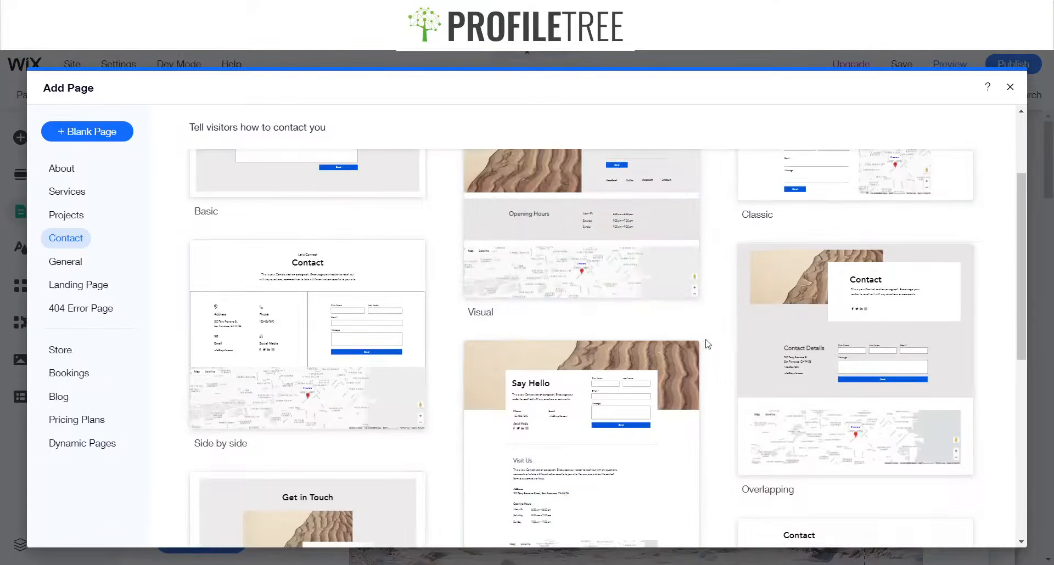
pyautogui.scroll(-5, 723, 301)
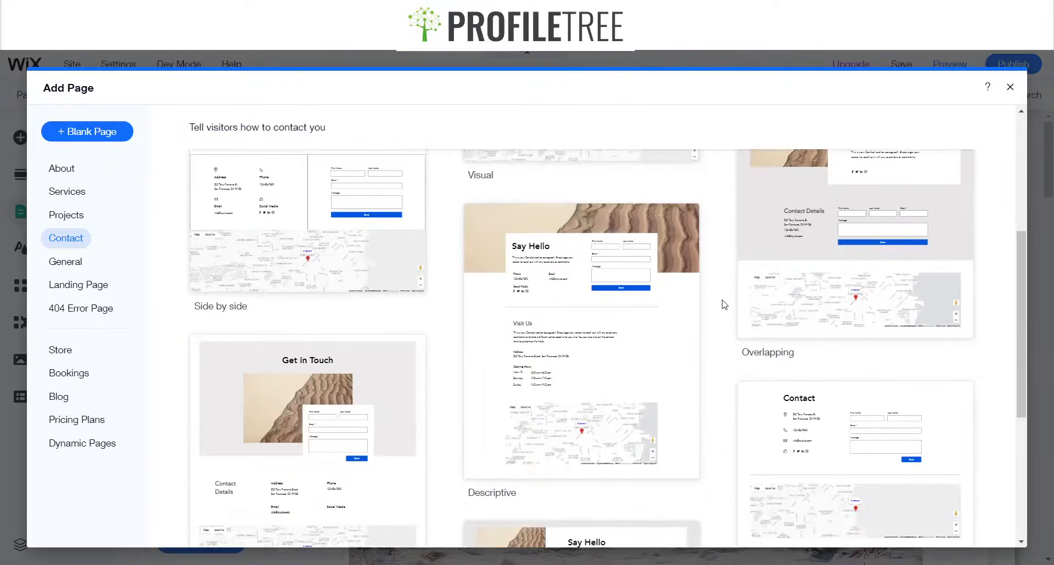
pyautogui.moveTo(675, 324)
pyautogui.click(603, 320)
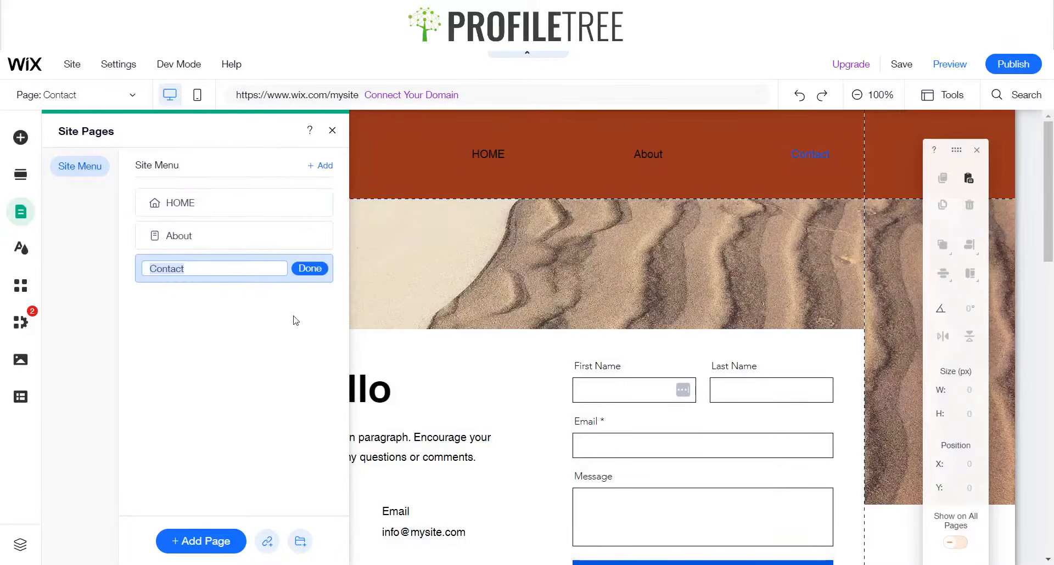
pyautogui.click(303, 269)
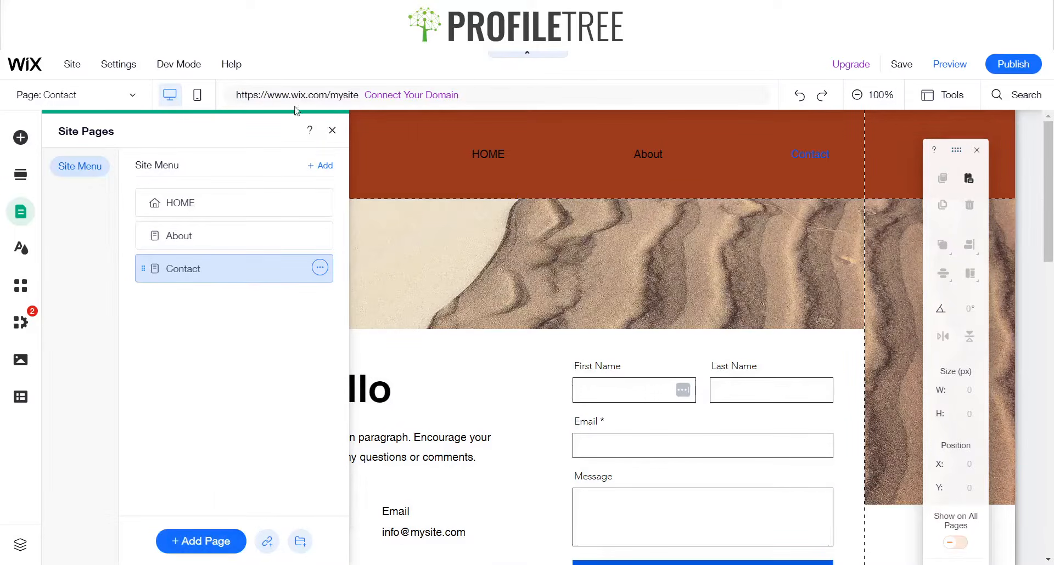
# Add a blank page and name it Explore Nature
pyautogui.click(198, 546)
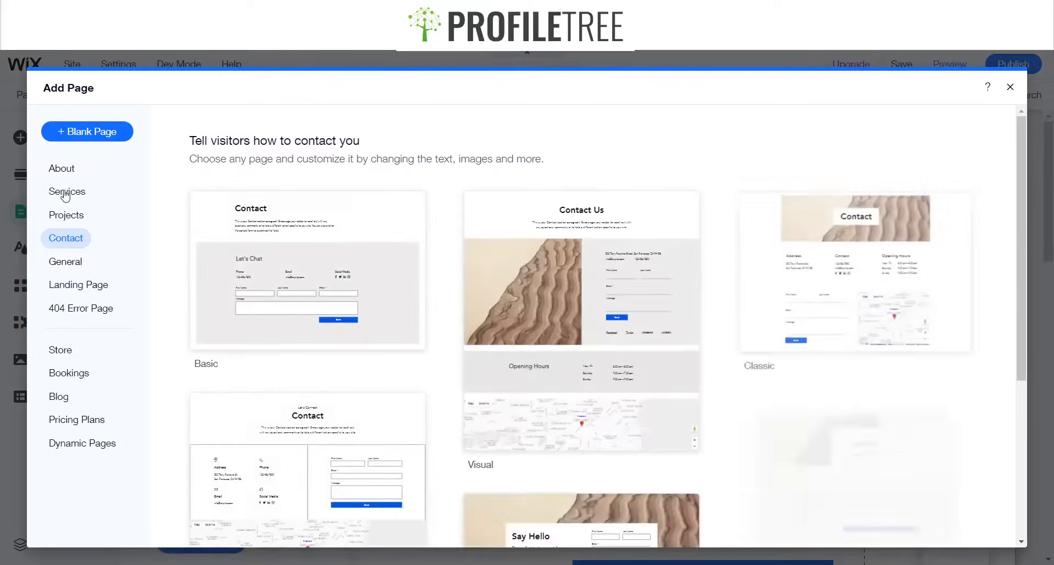
pyautogui.click(63, 137)
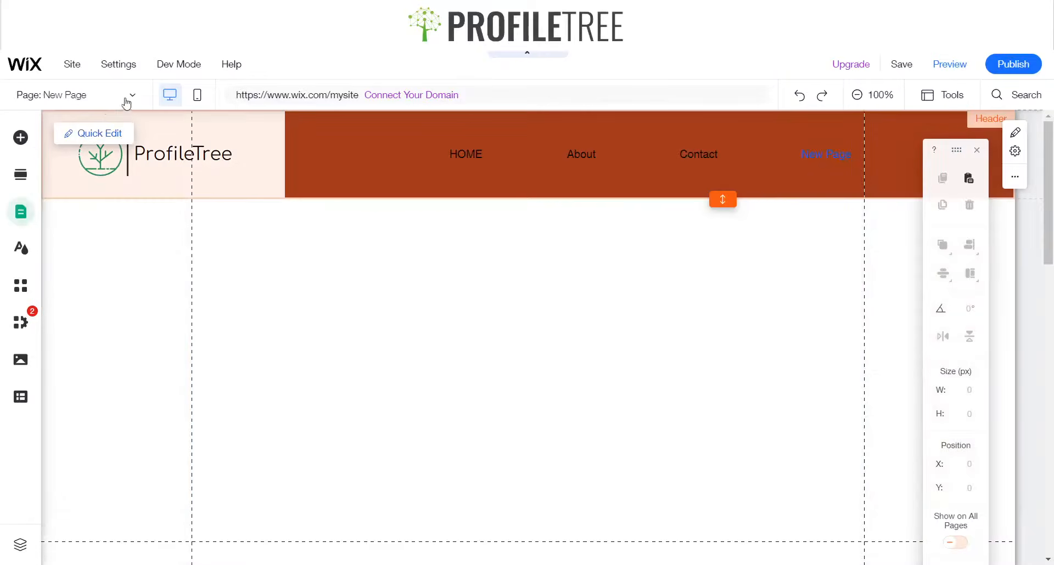
pyautogui.write('Explore Nature')
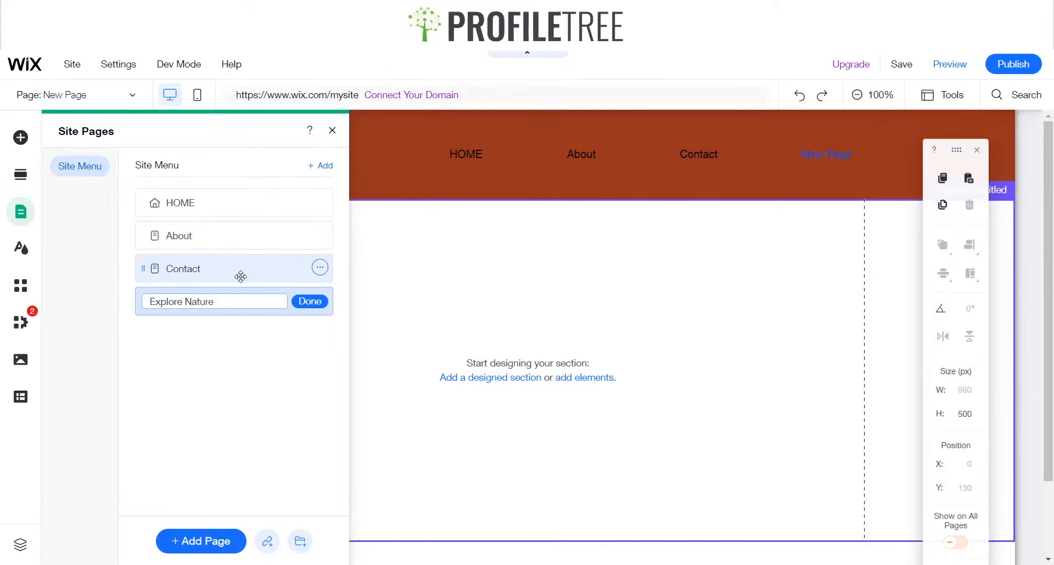
pyautogui.press('Return')
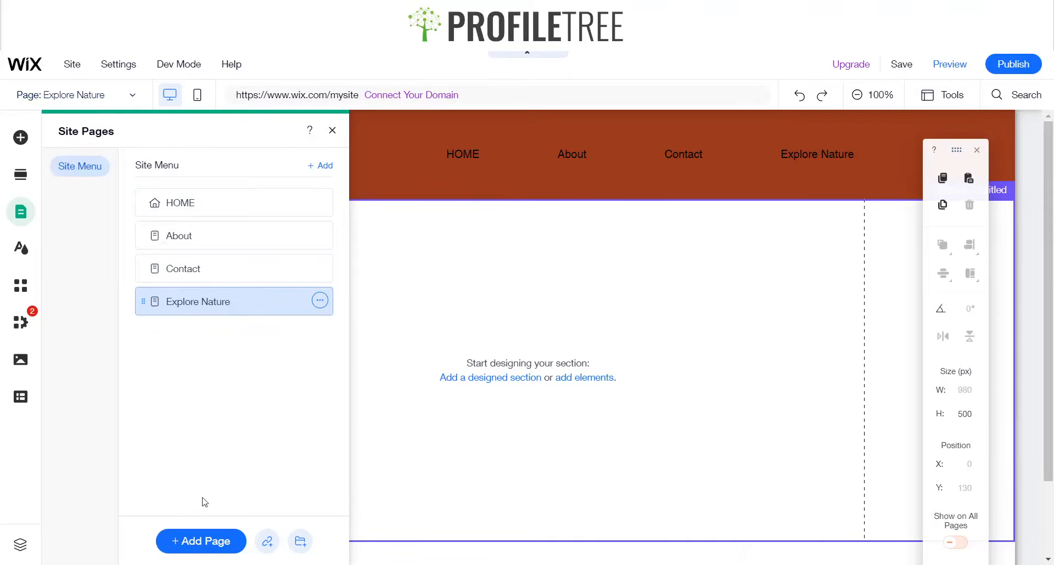
# Add a Wix Blog with its blog and post pages to the site
pyautogui.click(202, 541)
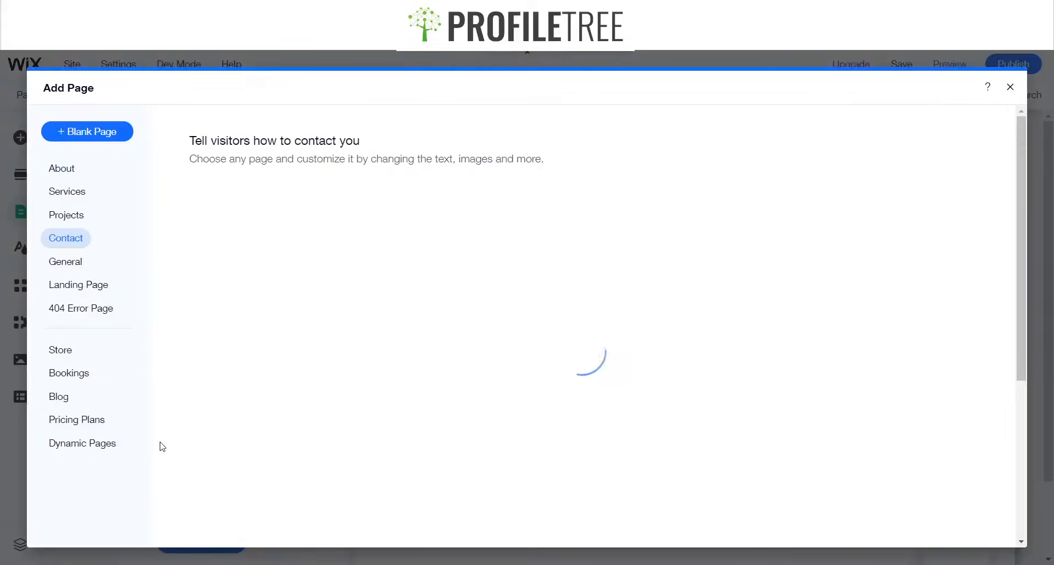
pyautogui.click(61, 400)
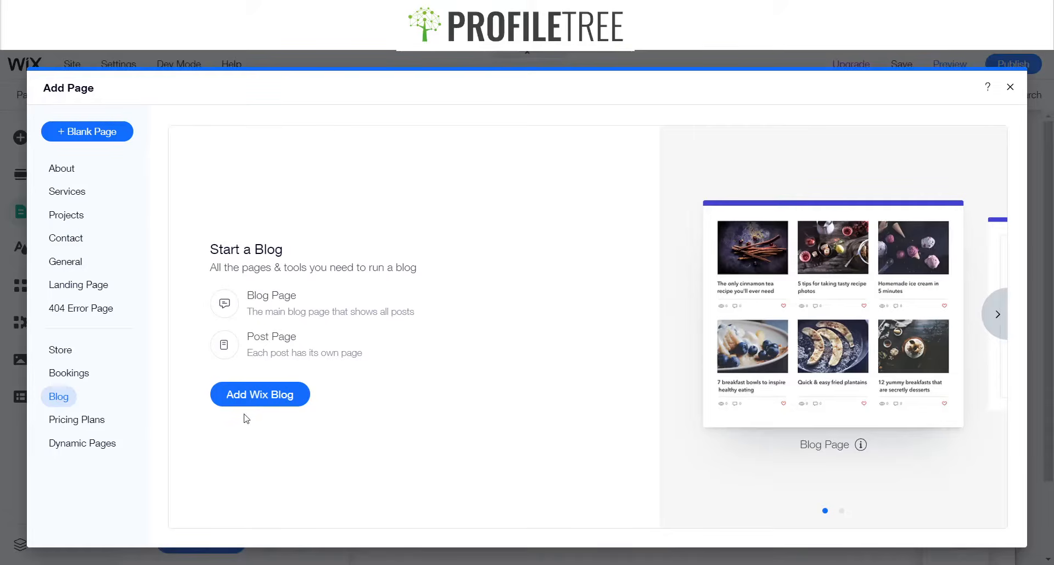
pyautogui.click(244, 394)
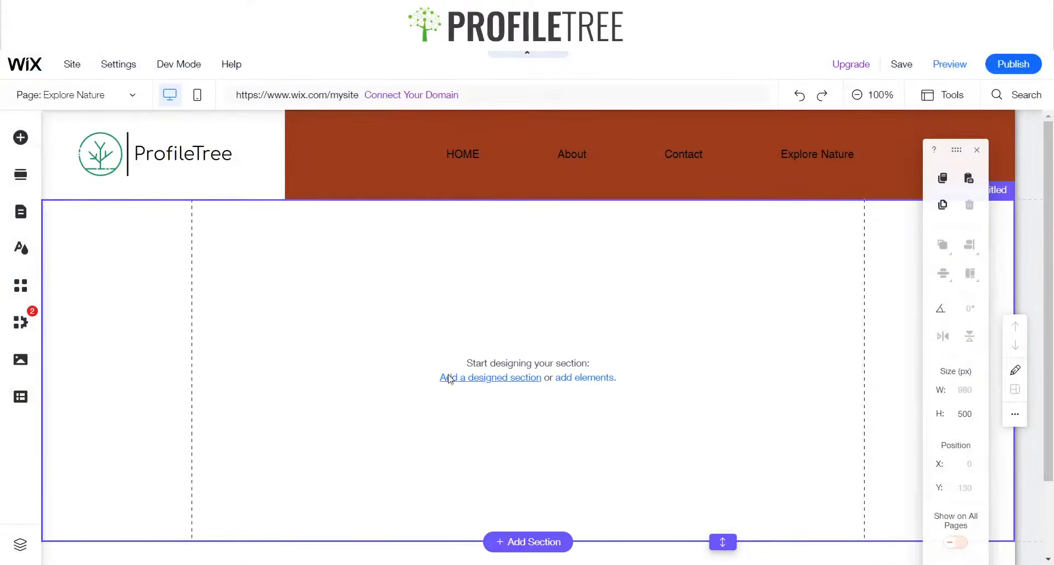
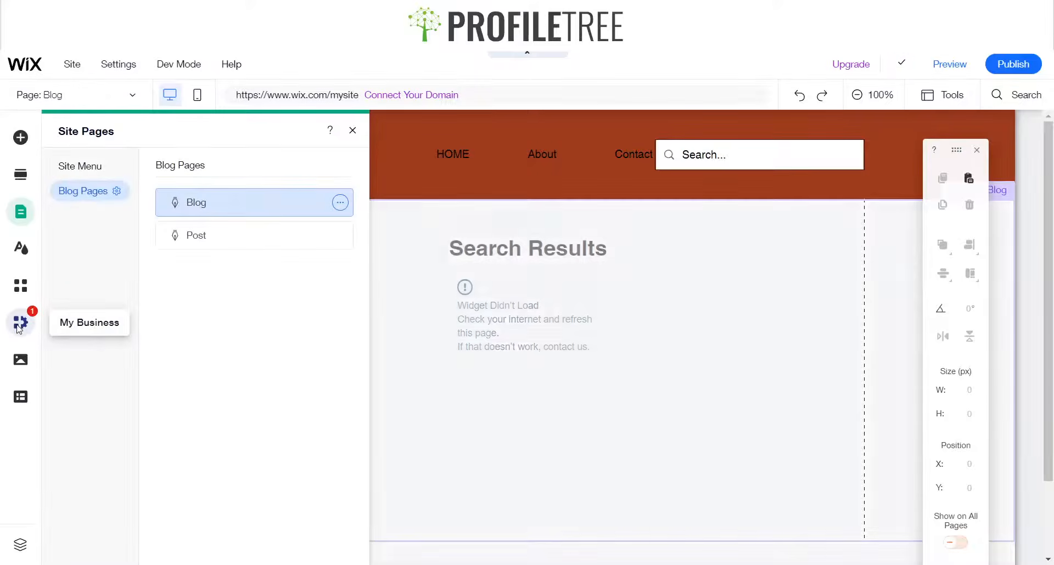
# Move the site search bar down out of the header's menu row to free space
pyautogui.click(19, 326)
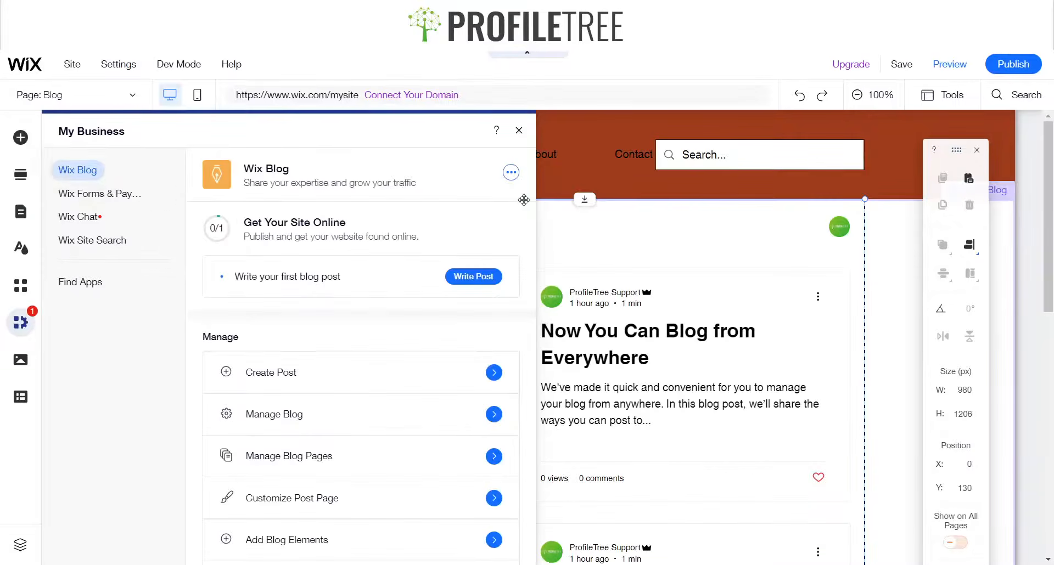
pyautogui.click(519, 131)
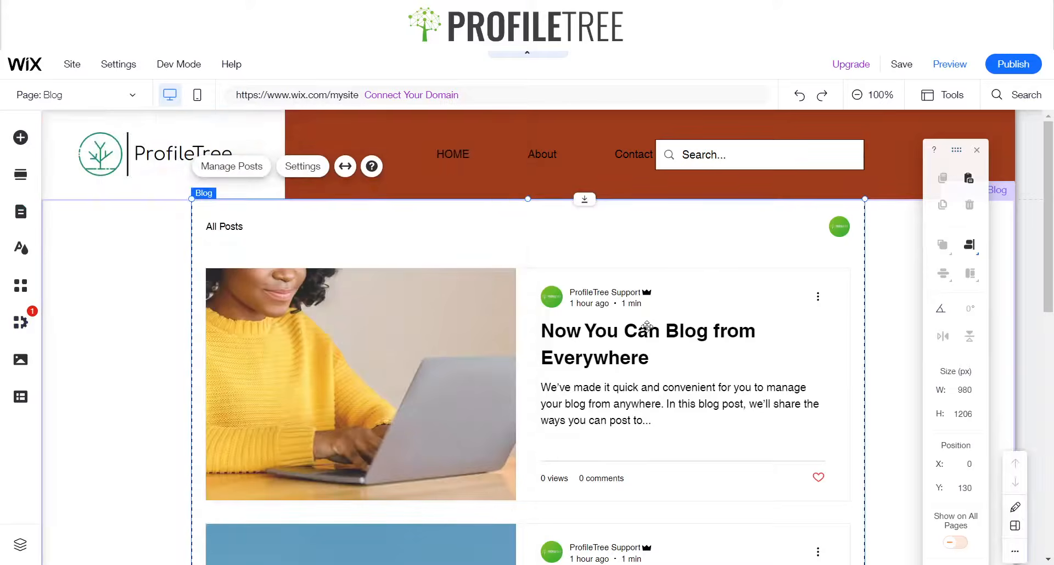
pyautogui.click(767, 155)
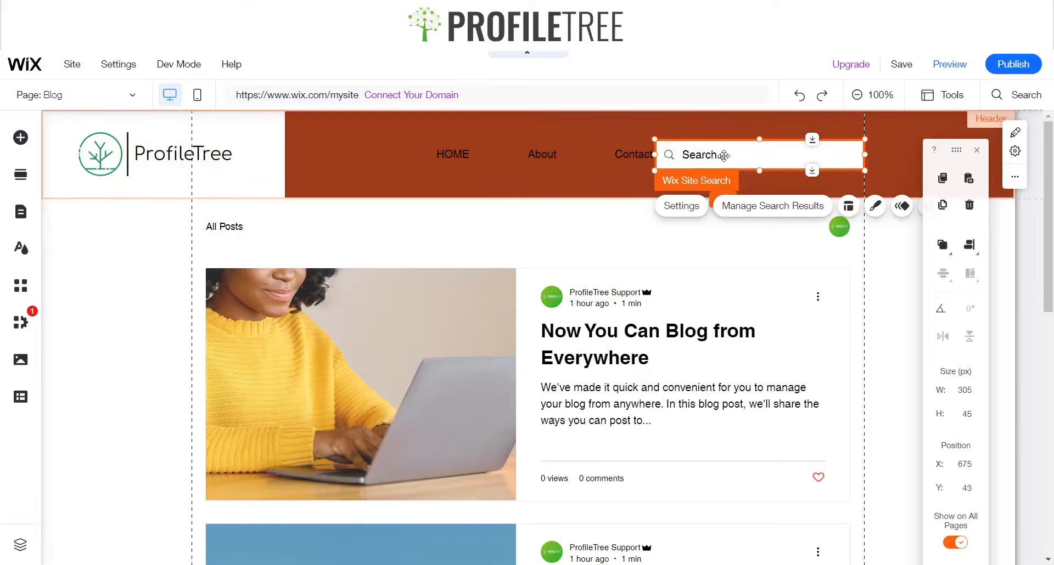
pyautogui.moveTo(724, 156); pyautogui.dragTo(869, 187)
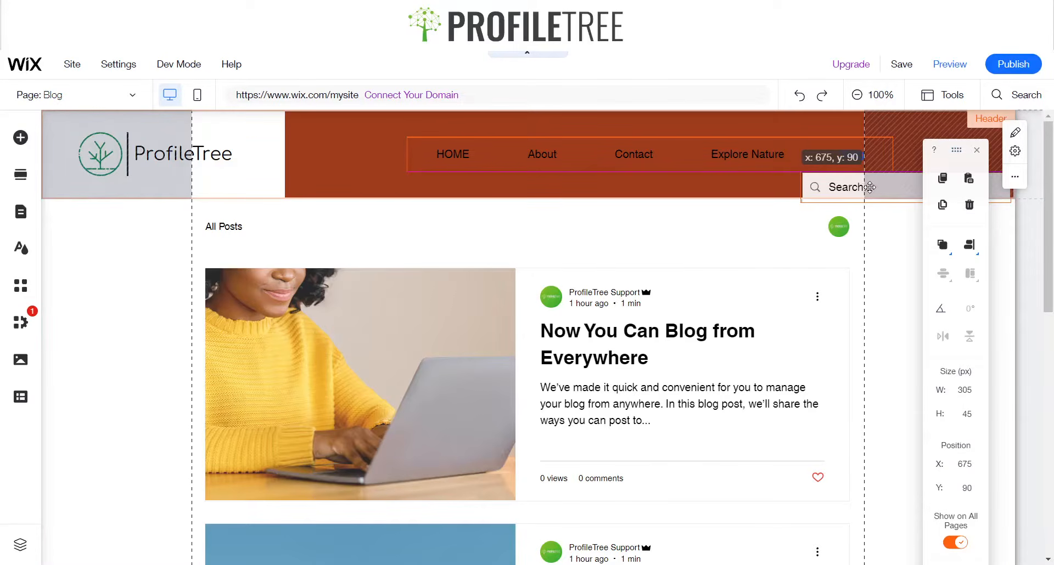
pyautogui.moveTo(854, 177); pyautogui.dragTo(854, 178)
# Shift the horizontal navigation menu left in the header to about x 192
pyautogui.click(620, 159)
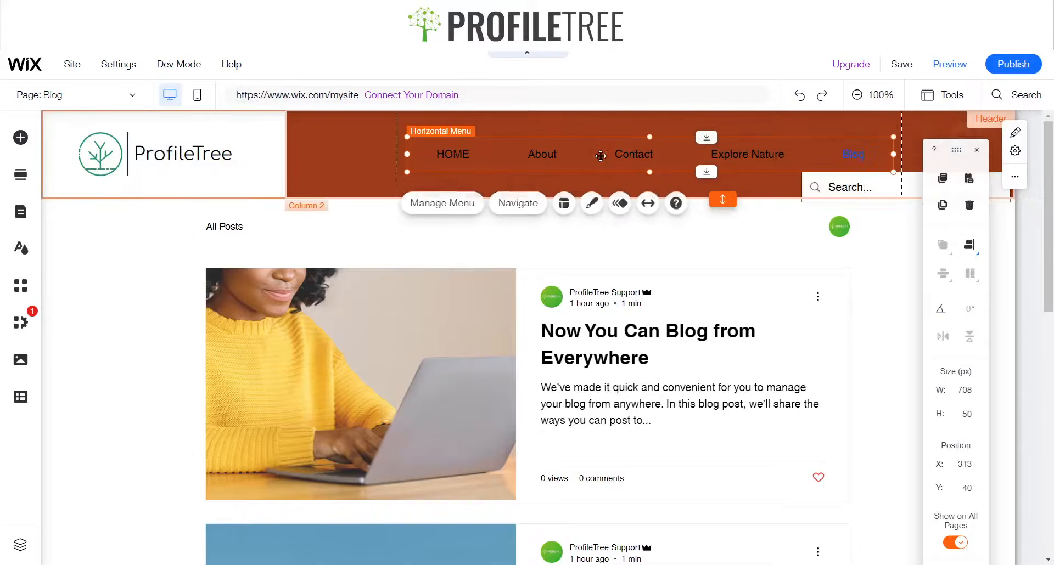
pyautogui.moveTo(621, 160); pyautogui.dragTo(528, 156)
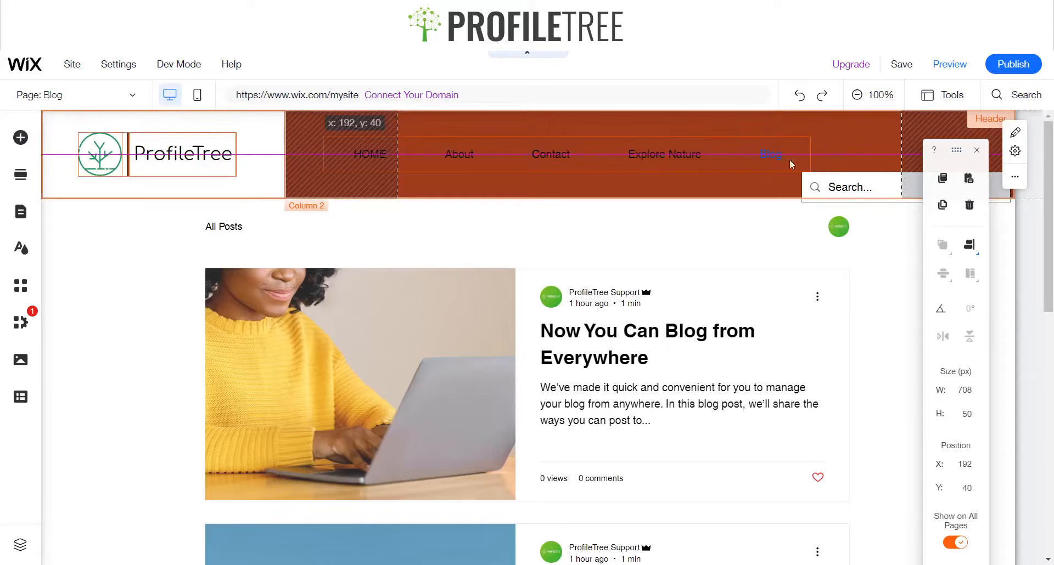
pyautogui.moveTo(792, 165); pyautogui.dragTo(791, 164)
# Set the search bar's width to 150 px and place it at the right end of the header
pyautogui.click(876, 184)
pyautogui.moveTo(876, 184); pyautogui.dragTo(884, 153)
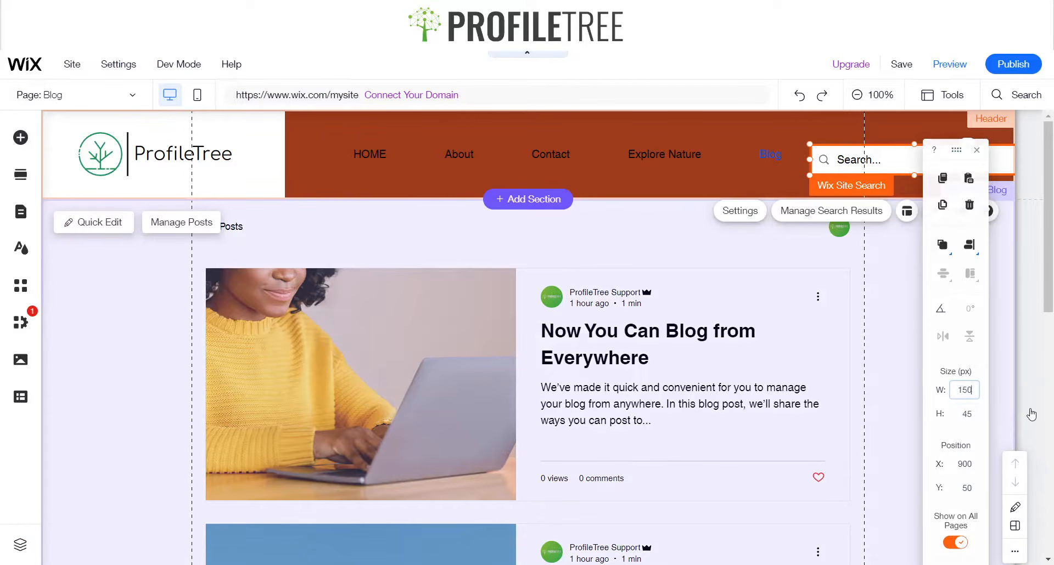
pyautogui.press('Return')
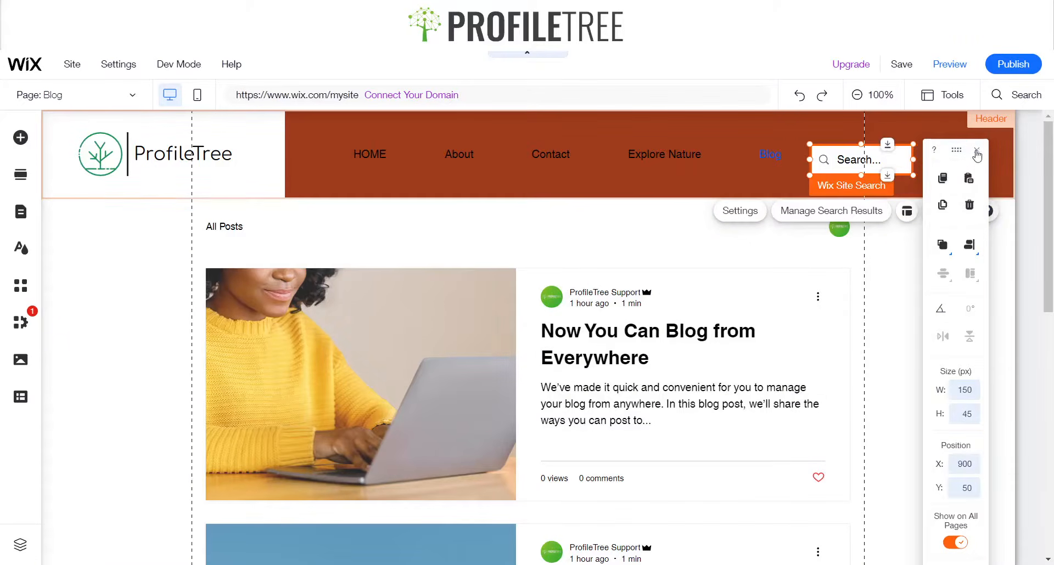
pyautogui.click(977, 150)
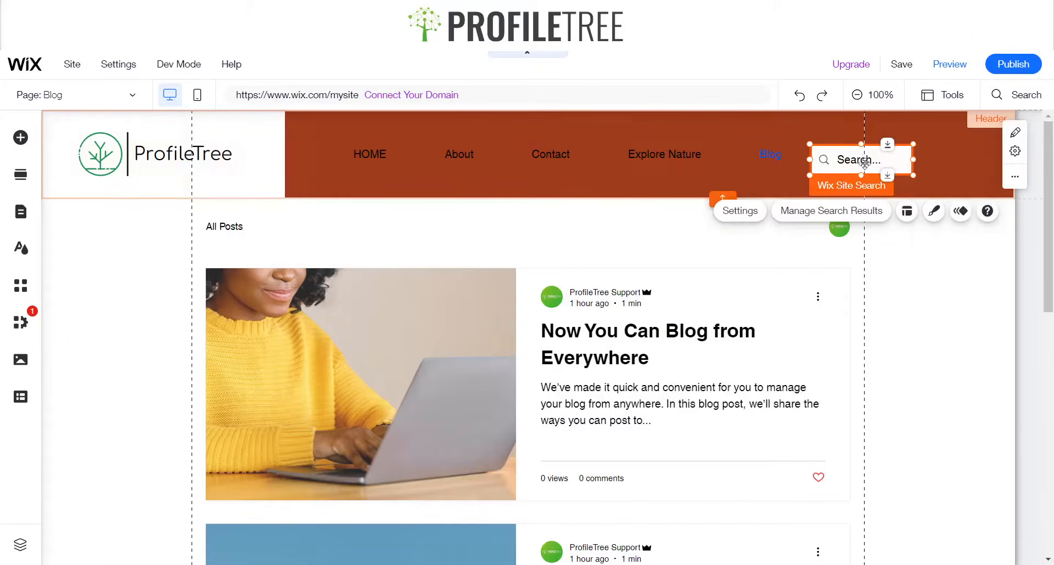
pyautogui.moveTo(849, 160)
pyautogui.mouseDown()
pyautogui.moveTo(930, 156)
pyautogui.moveTo(865, 154)
pyautogui.moveTo(882, 170)
pyautogui.moveTo(887, 160)
pyautogui.moveTo(919, 159)
pyautogui.mouseUp()
pyautogui.click(948, 291)
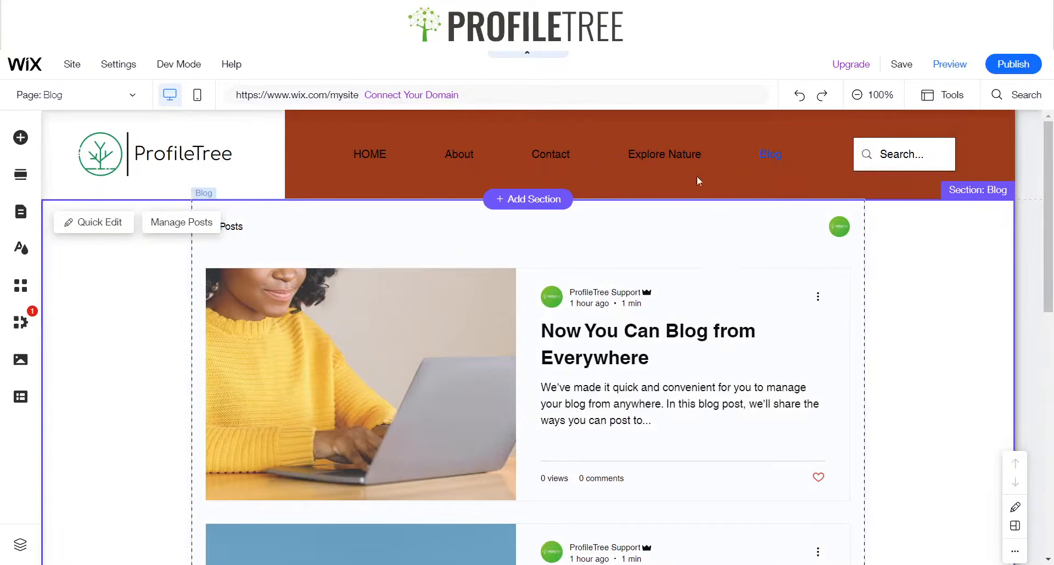
# Hide the HOME page from the site menu
pyautogui.click(396, 156)
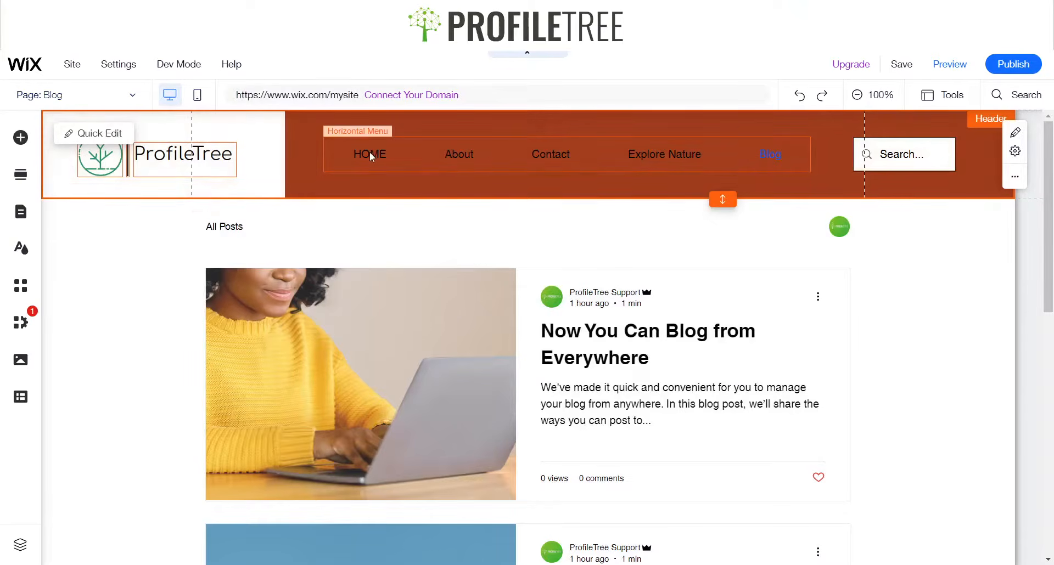
pyautogui.click(65, 107)
pyautogui.click(116, 99)
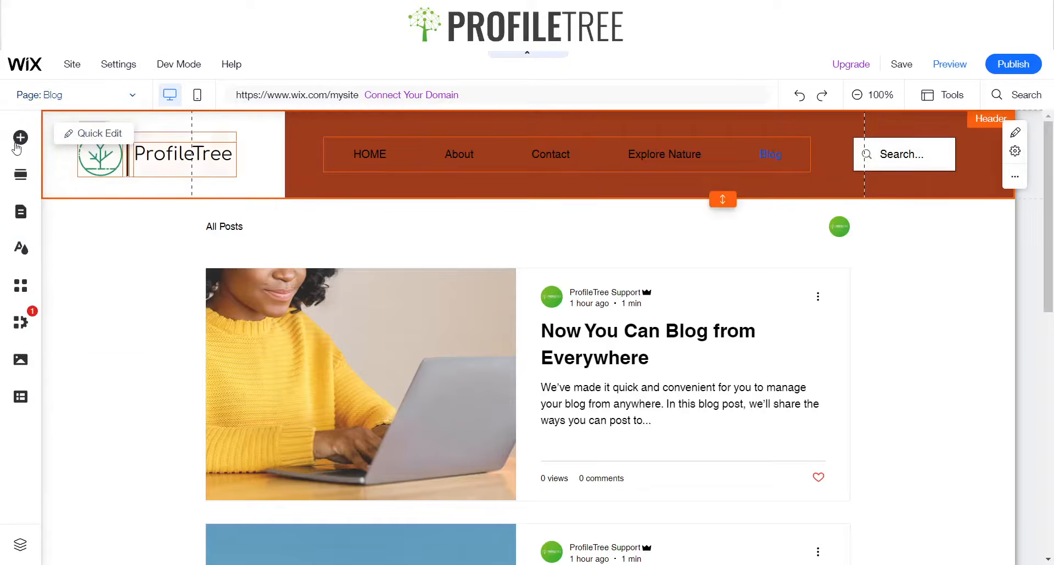
pyautogui.click(21, 211)
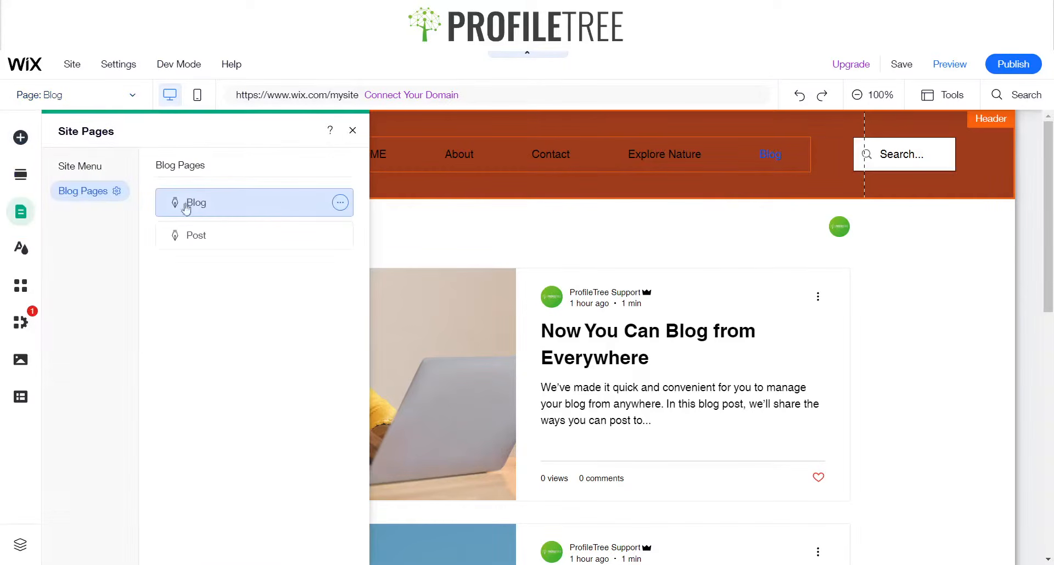
pyautogui.click(82, 175)
pyautogui.click(340, 202)
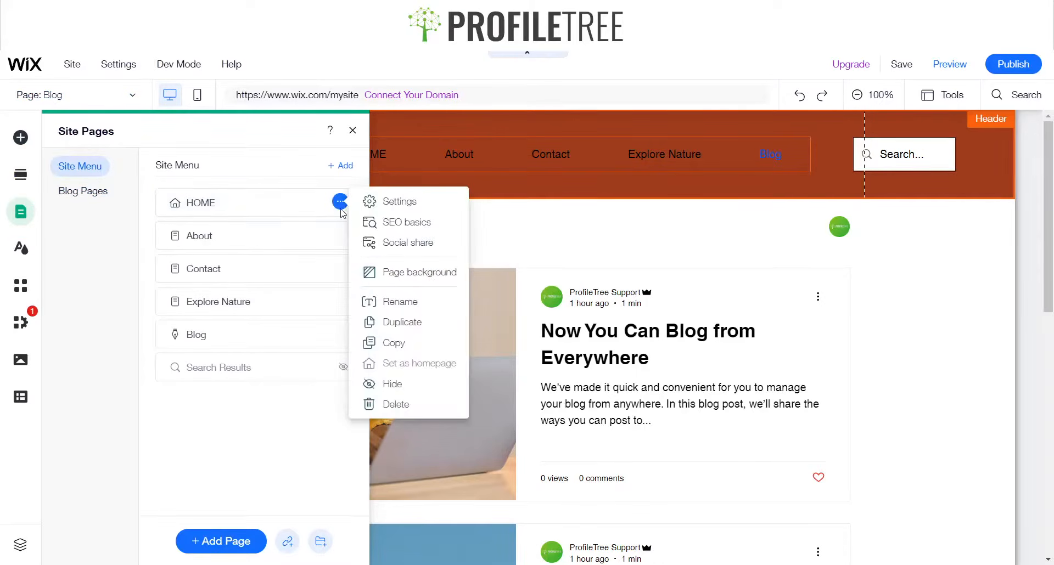
pyautogui.click(423, 384)
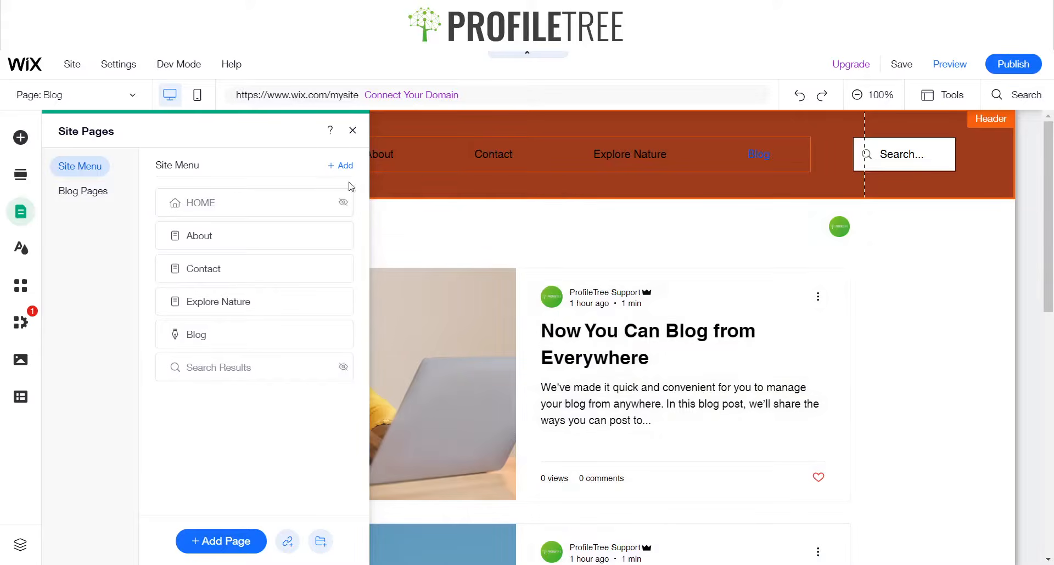
pyautogui.click(352, 132)
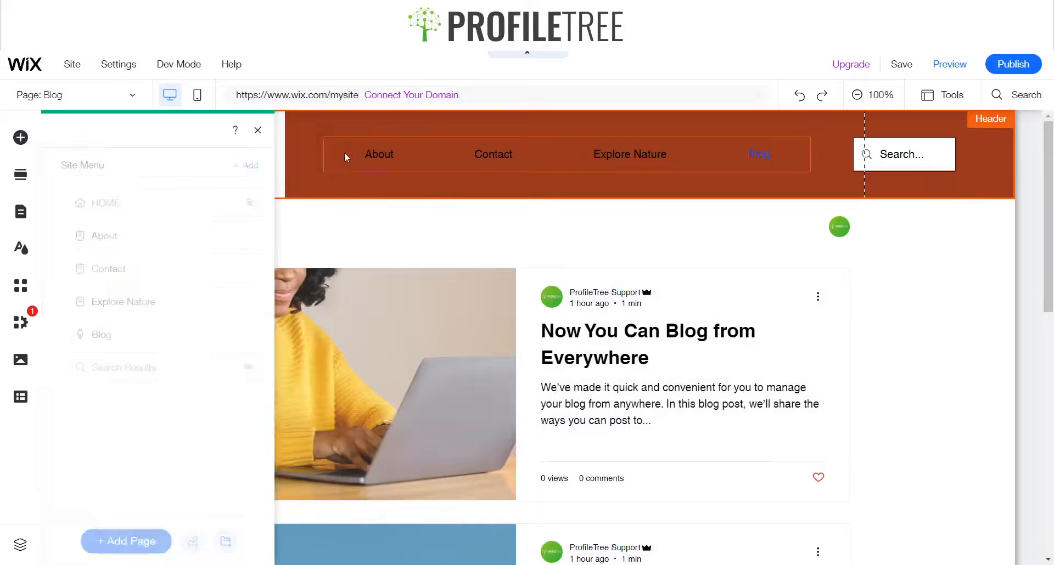
# Add a blank page and name it Sites in NI
pyautogui.click(385, 153)
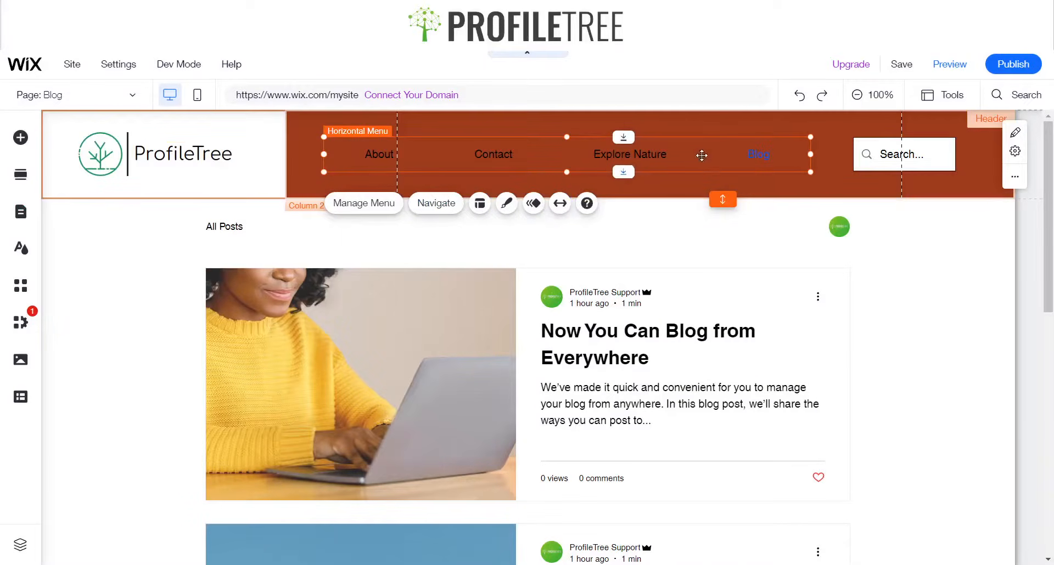
pyautogui.click(55, 95)
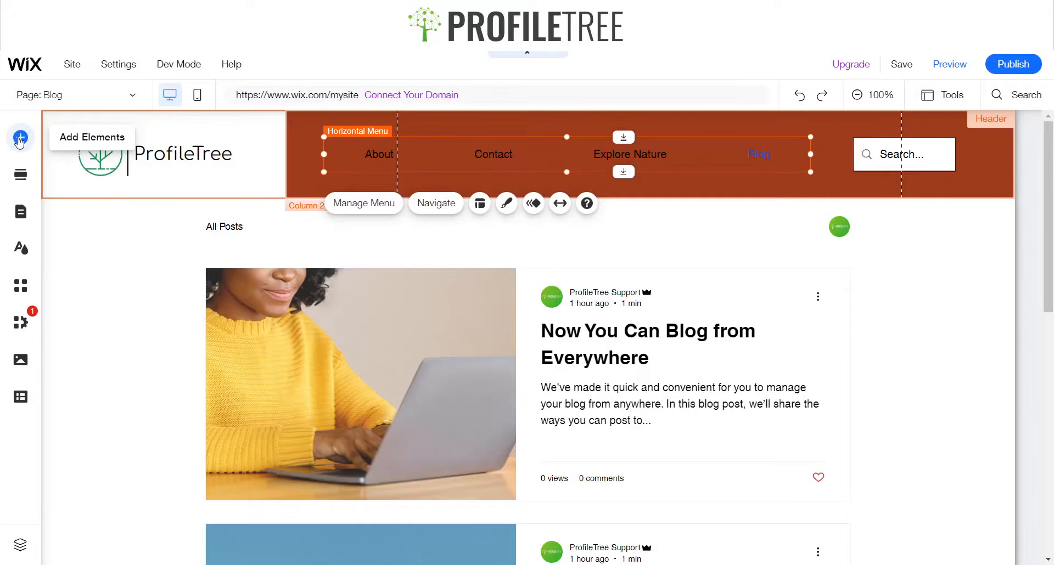
pyautogui.click(20, 215)
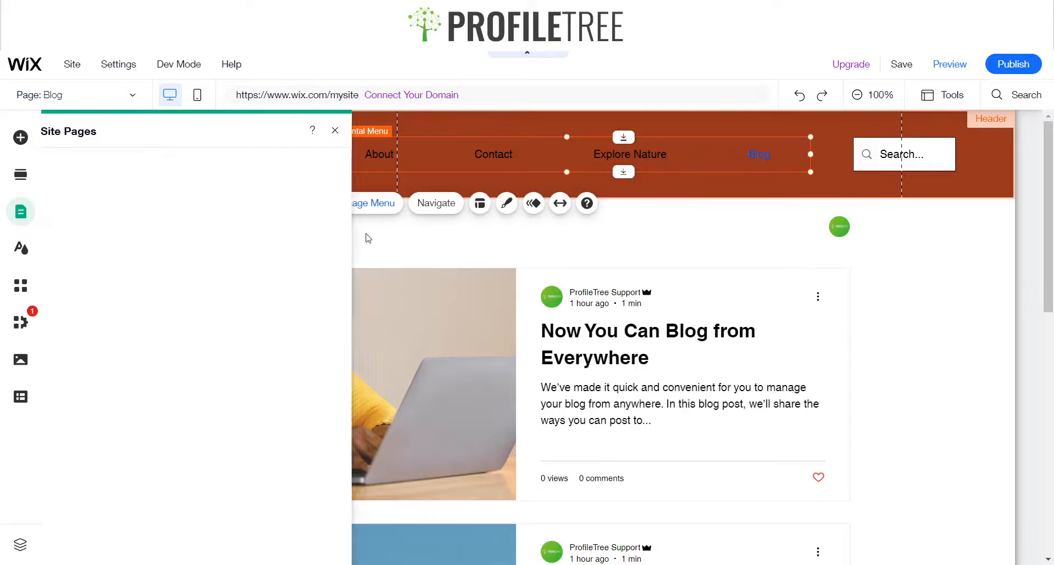
pyautogui.click(101, 171)
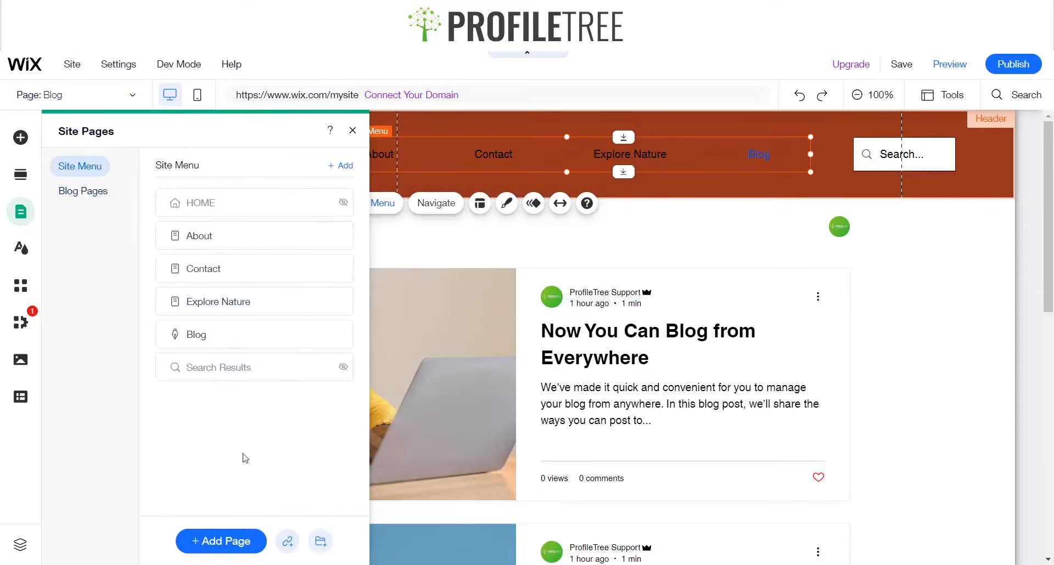
pyautogui.click(214, 541)
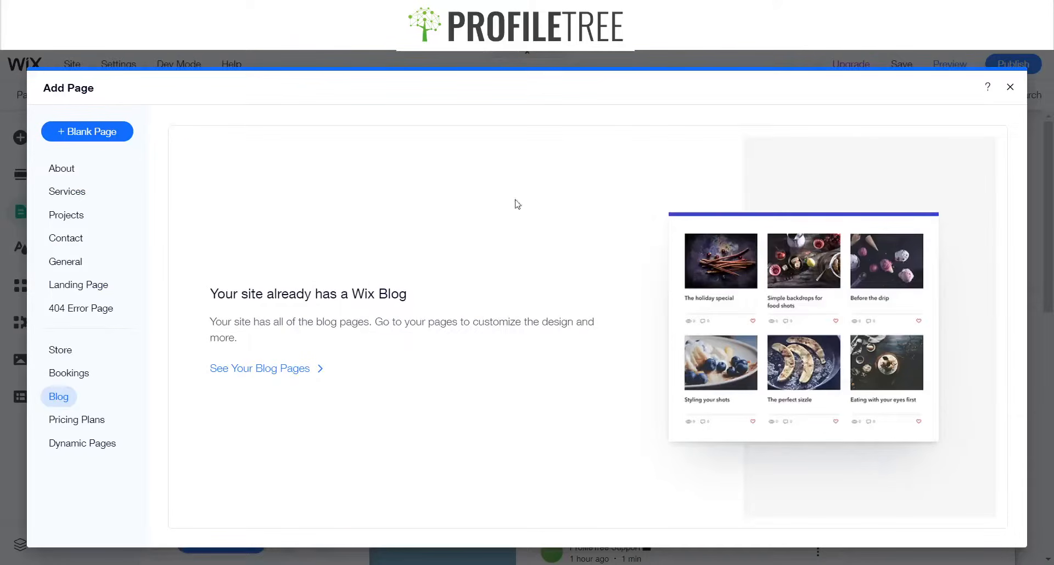
pyautogui.click(125, 137)
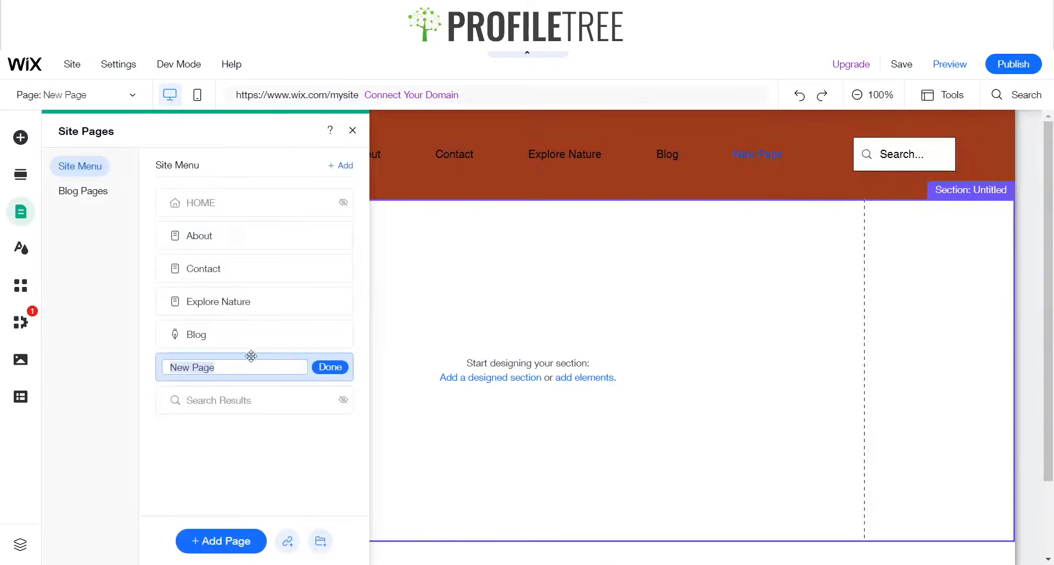
pyautogui.write('Sites in NI')
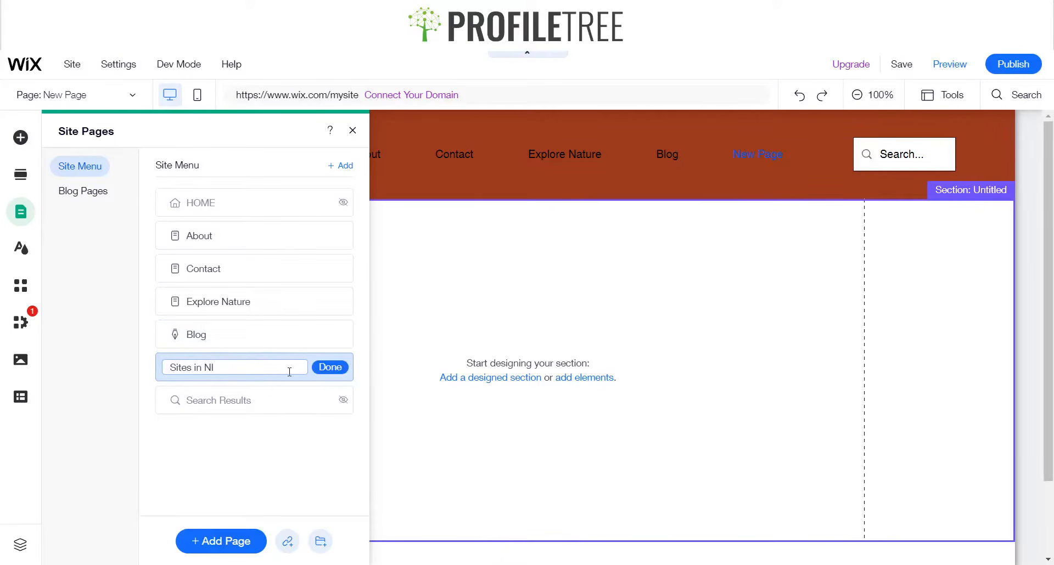
pyautogui.click(322, 368)
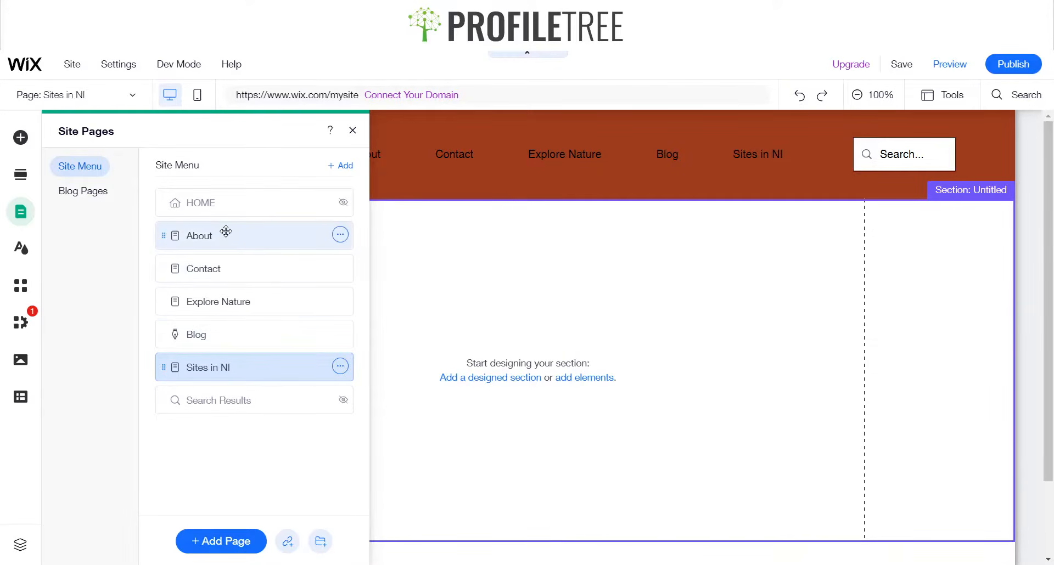
# Reorder the site menu to Explore Nature, Sites in NI, Blog, About, Contact
pyautogui.moveTo(225, 231); pyautogui.dragTo(208, 376)
pyautogui.click(208, 369)
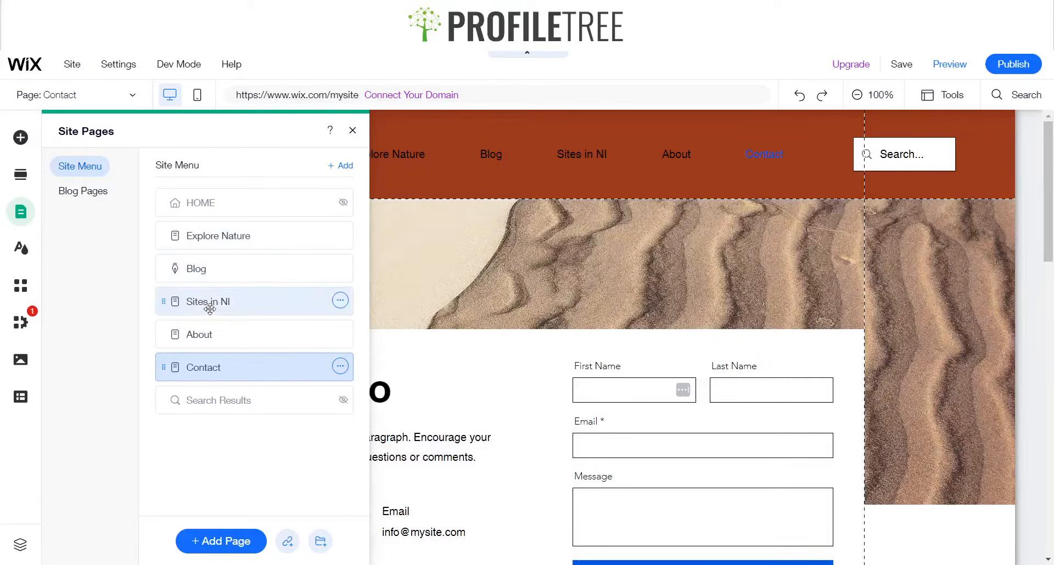
pyautogui.moveTo(210, 309); pyautogui.dragTo(212, 270)
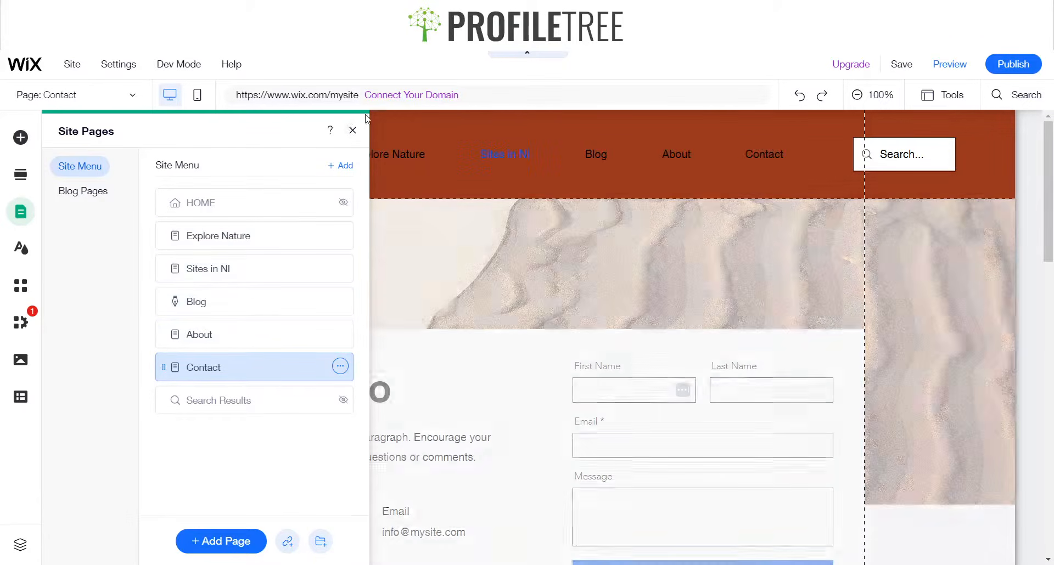
pyautogui.click(352, 131)
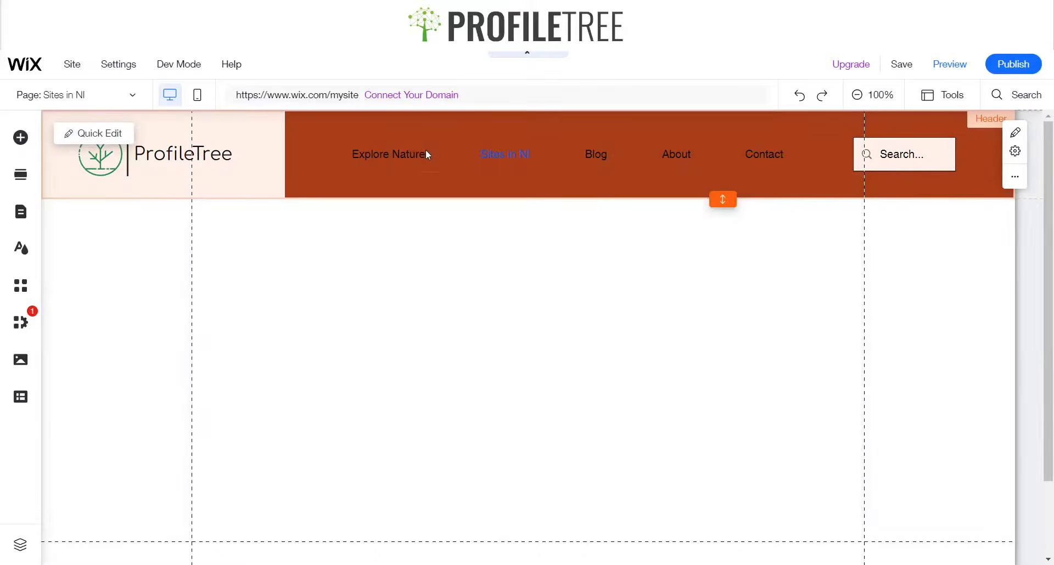
# Open the site menu's design customization and set its regular text color to a custom green, #15883E
pyautogui.click(427, 155)
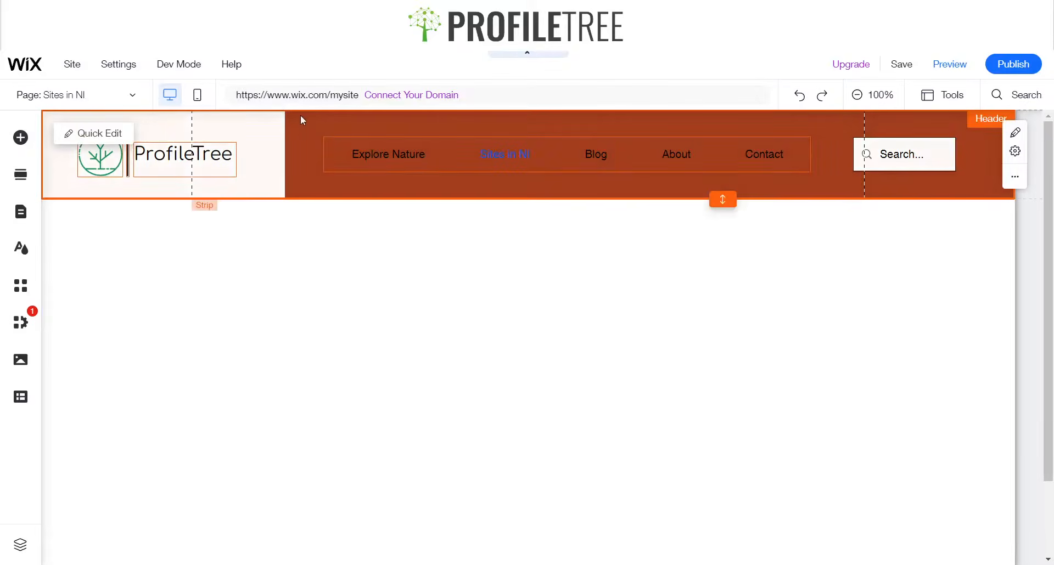
pyautogui.click(301, 119)
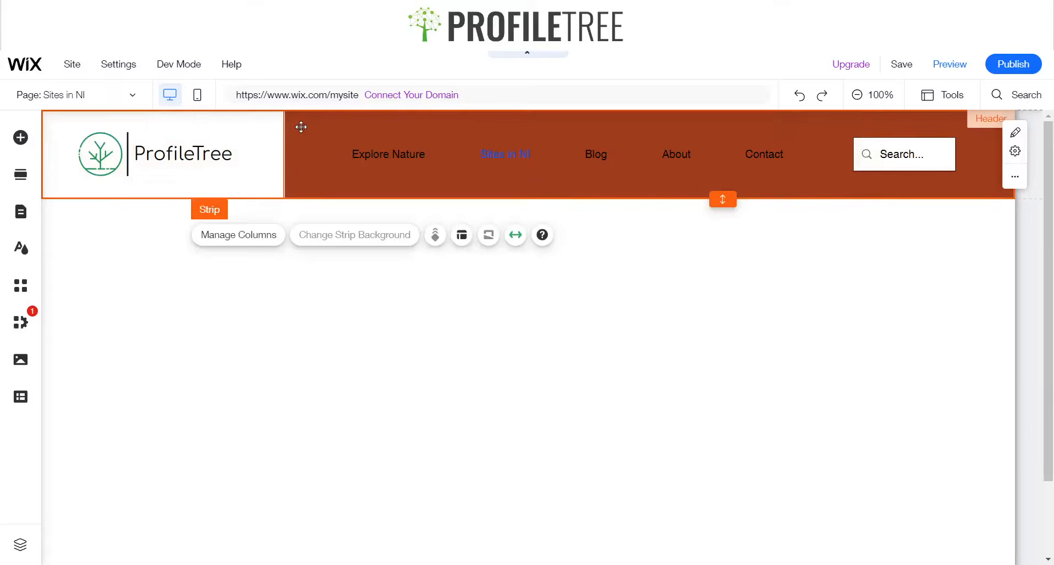
pyautogui.click(555, 166)
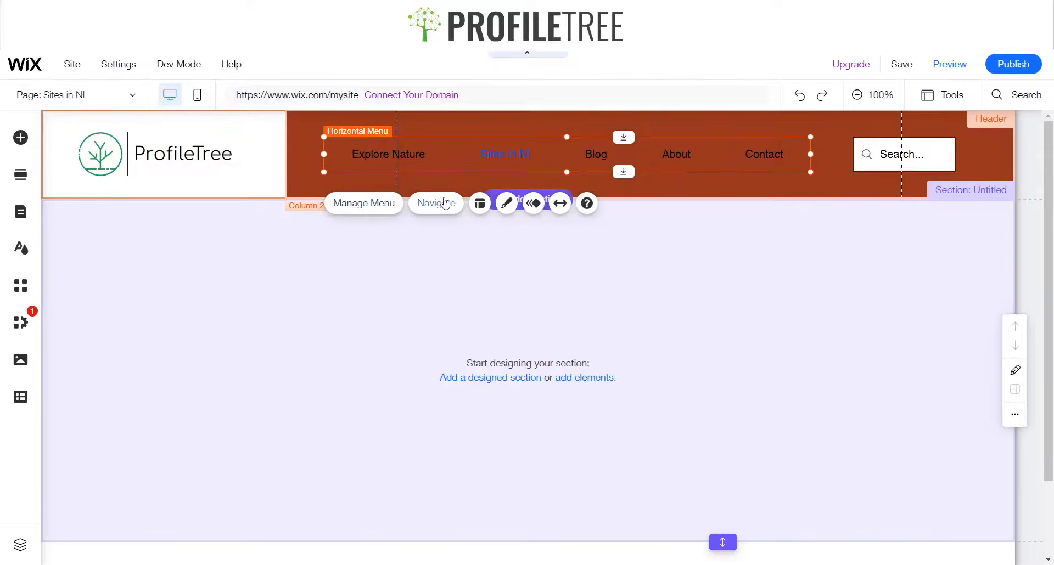
pyautogui.click(506, 203)
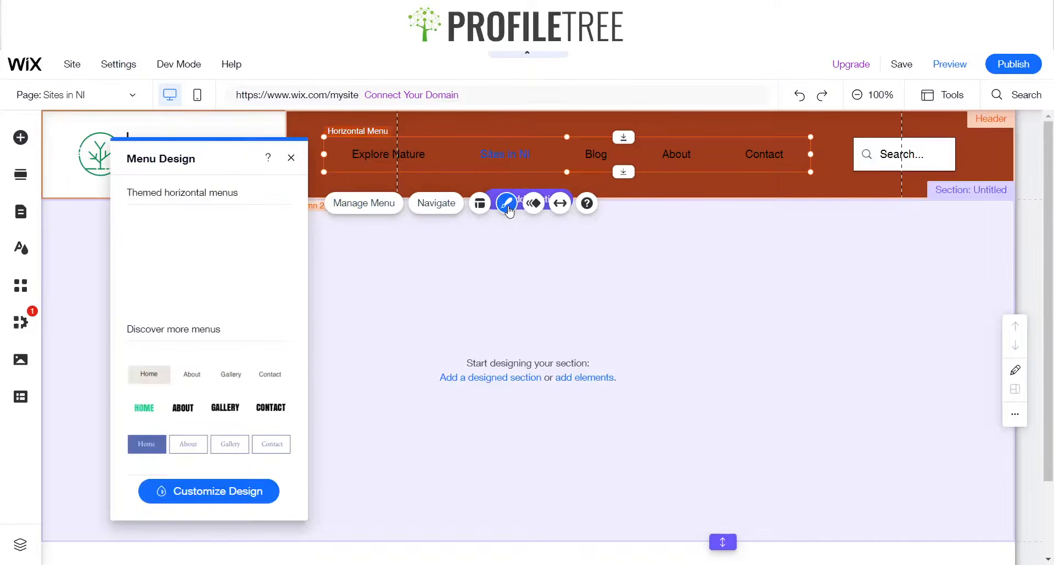
pyautogui.click(197, 494)
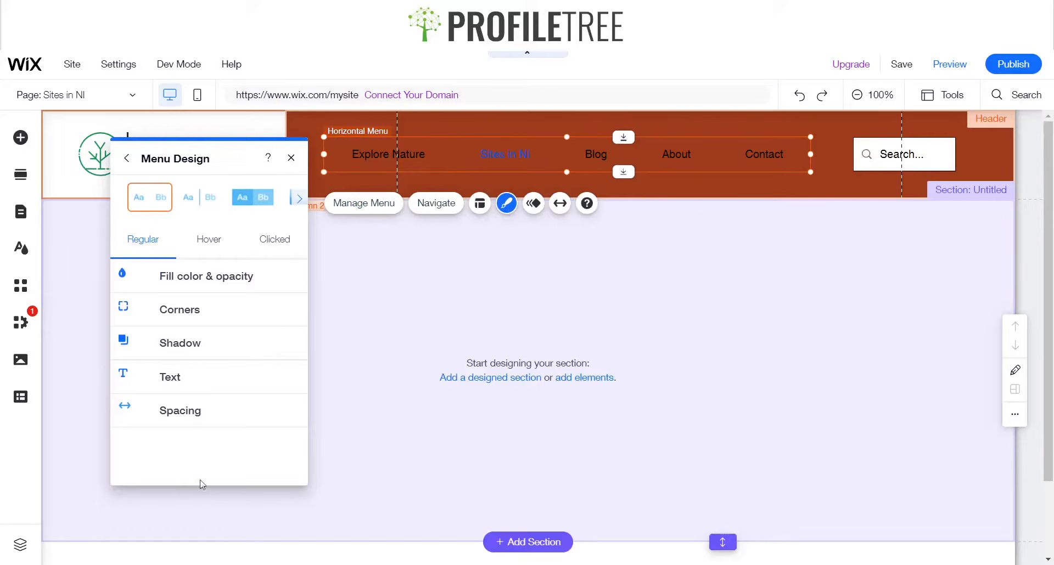
pyautogui.click(177, 386)
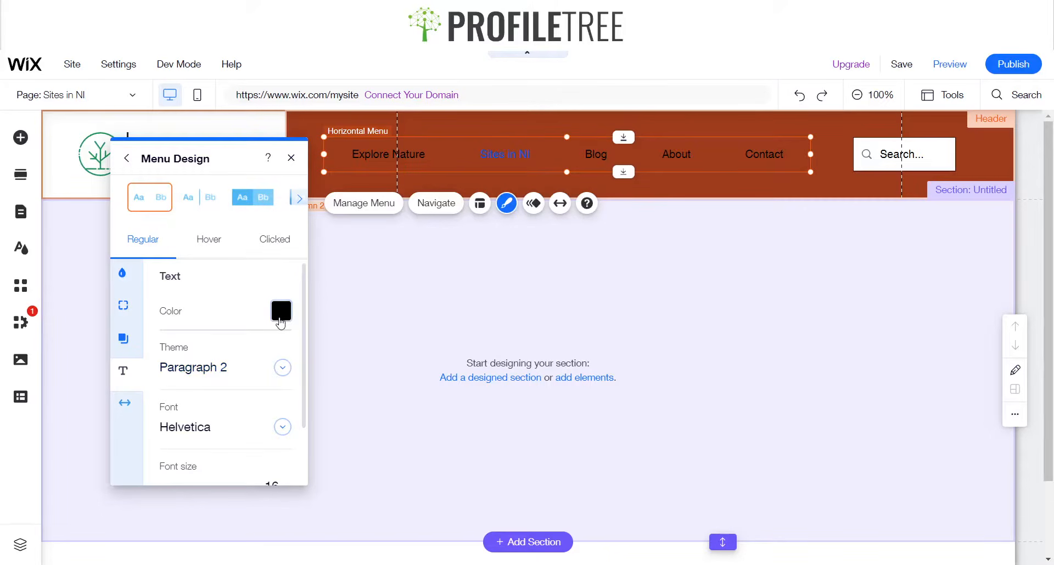
pyautogui.click(280, 323)
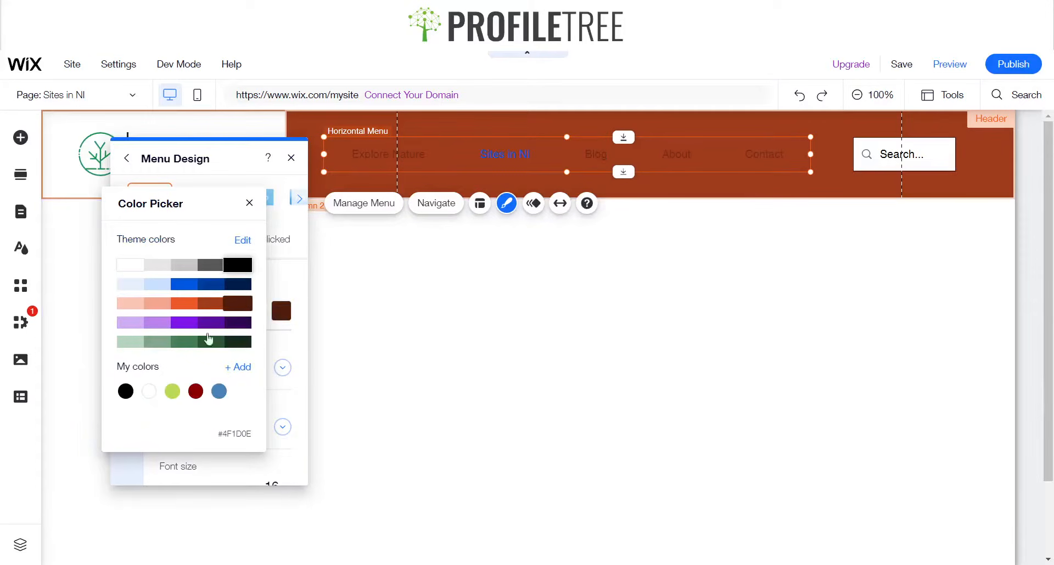
pyautogui.click(238, 367)
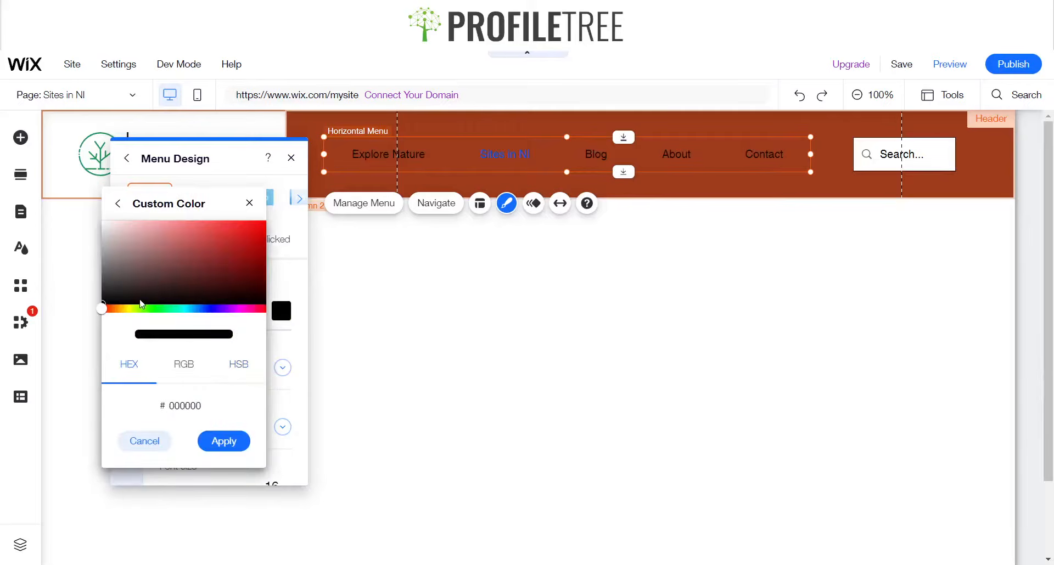
pyautogui.moveTo(141, 307); pyautogui.dragTo(180, 309)
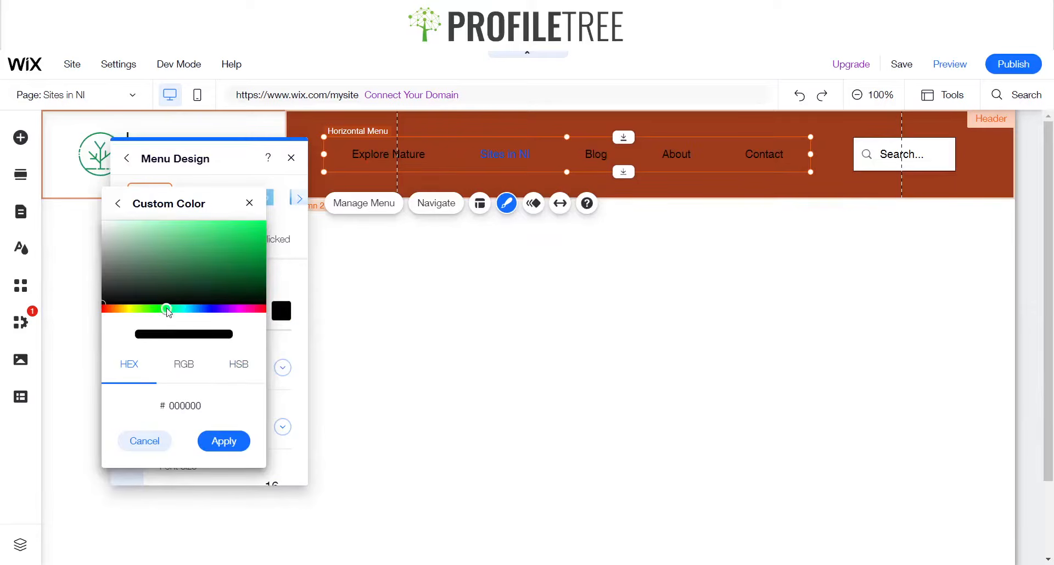
pyautogui.moveTo(234, 254); pyautogui.dragTo(240, 260)
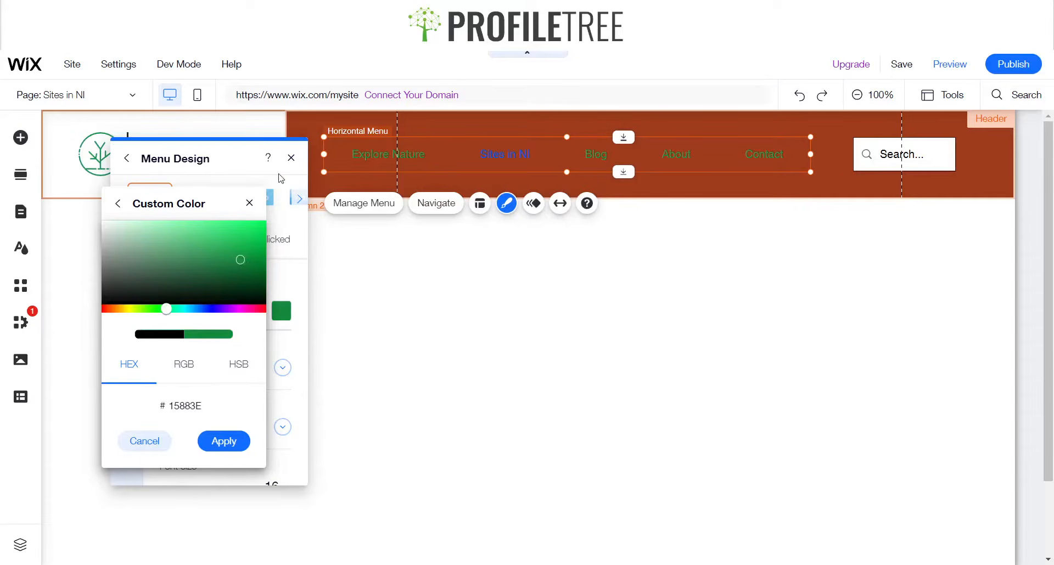
pyautogui.click(250, 204)
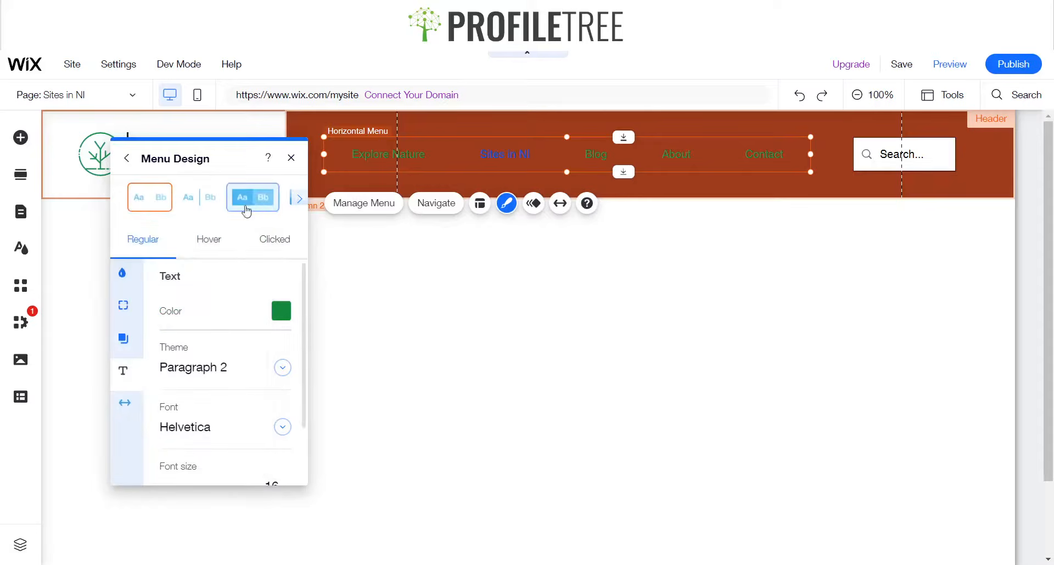
# Check the hover text color, then copy the regular text color's hex code 15883E
pyautogui.click(230, 248)
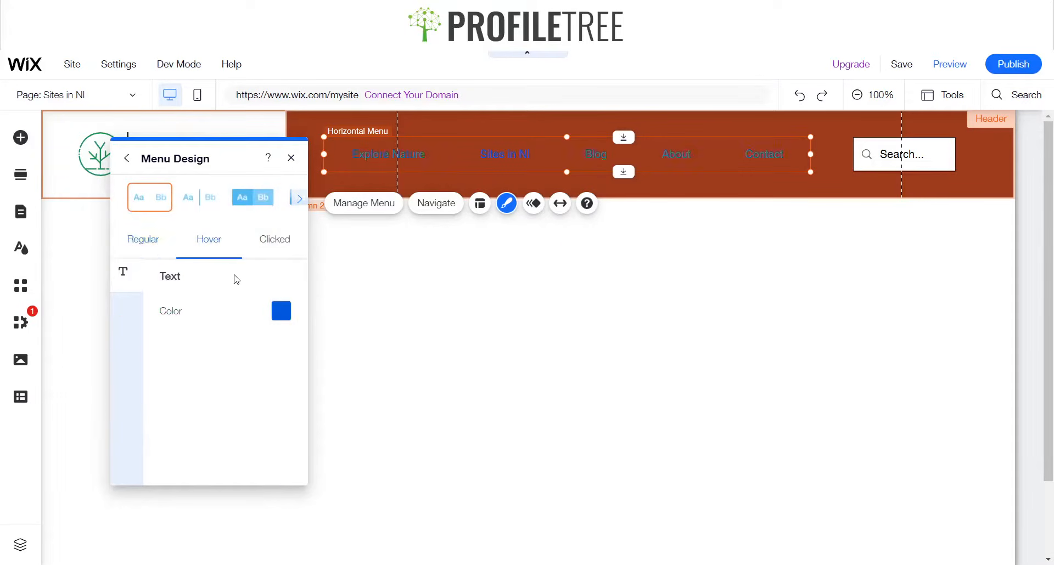
pyautogui.click(281, 311)
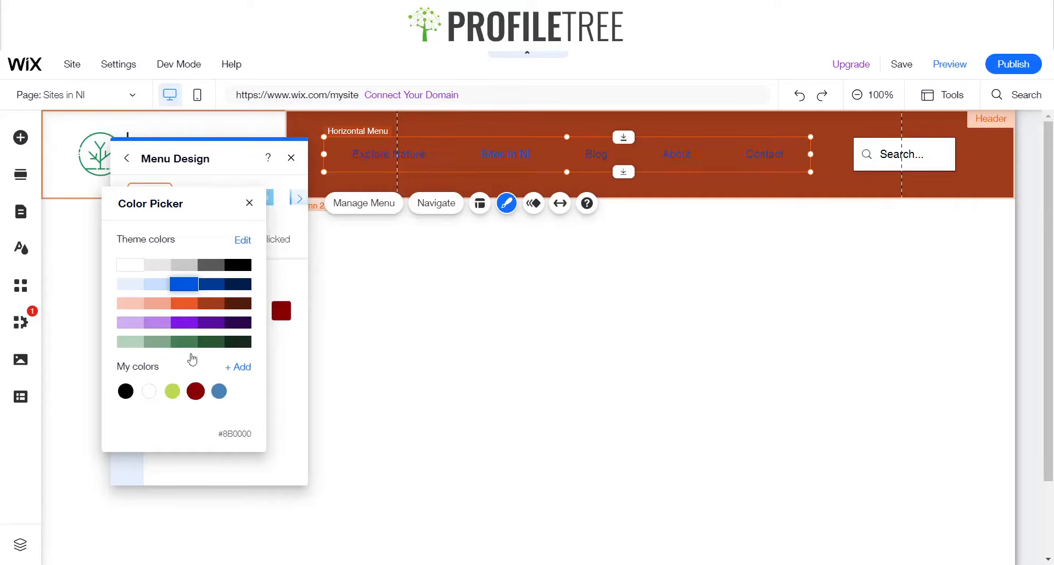
pyautogui.click(249, 203)
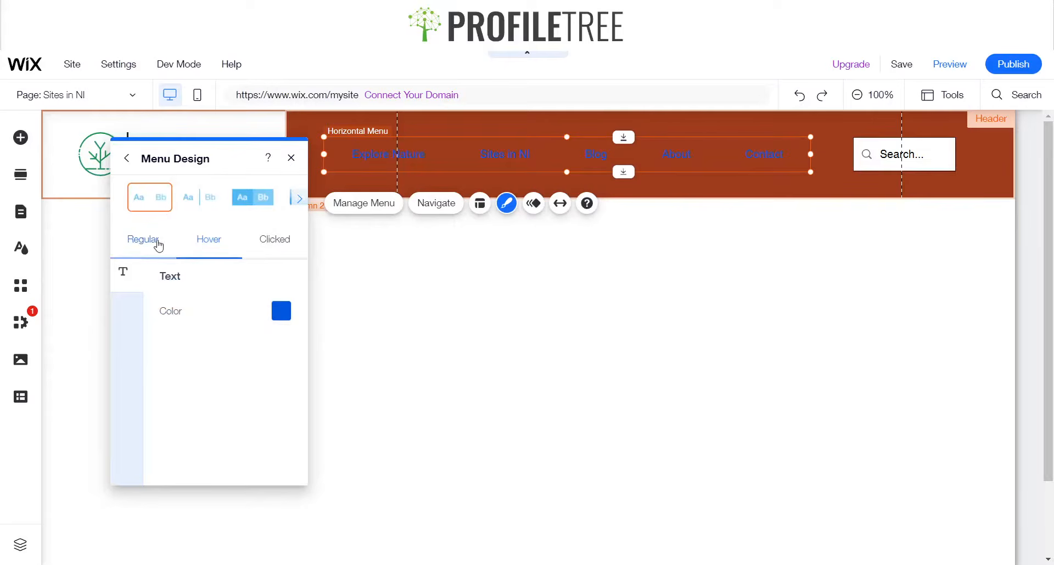
pyautogui.click(158, 245)
pyautogui.click(281, 310)
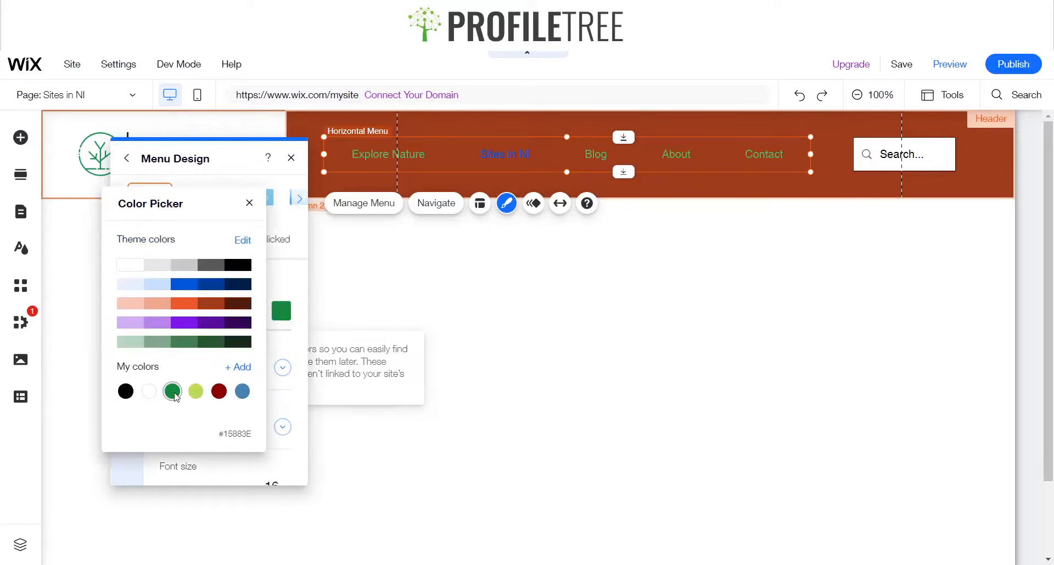
pyautogui.click(240, 433)
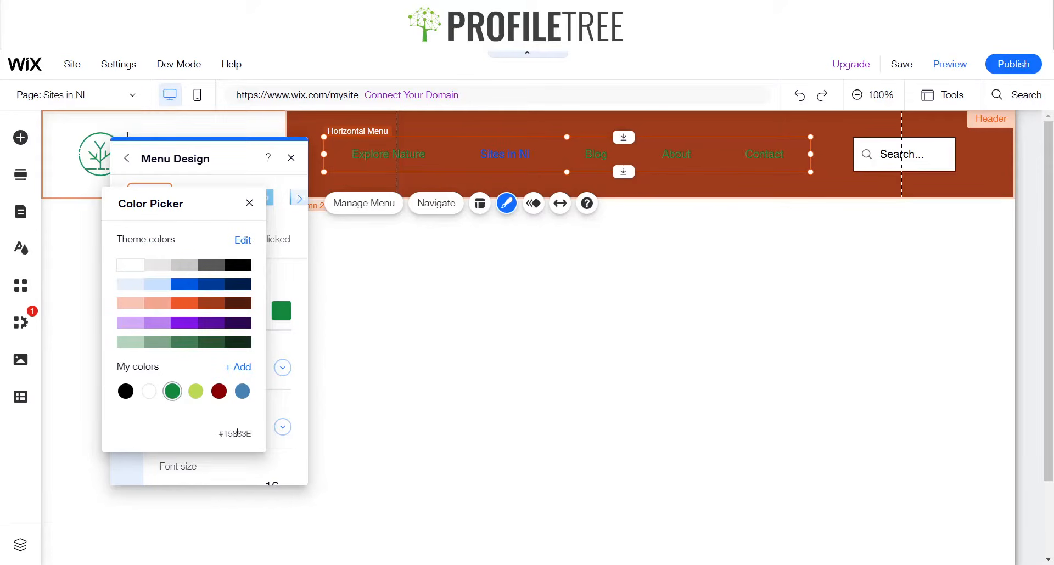
pyautogui.doubleClick(236, 433)
pyautogui.hotkey('ctrl', 'c')
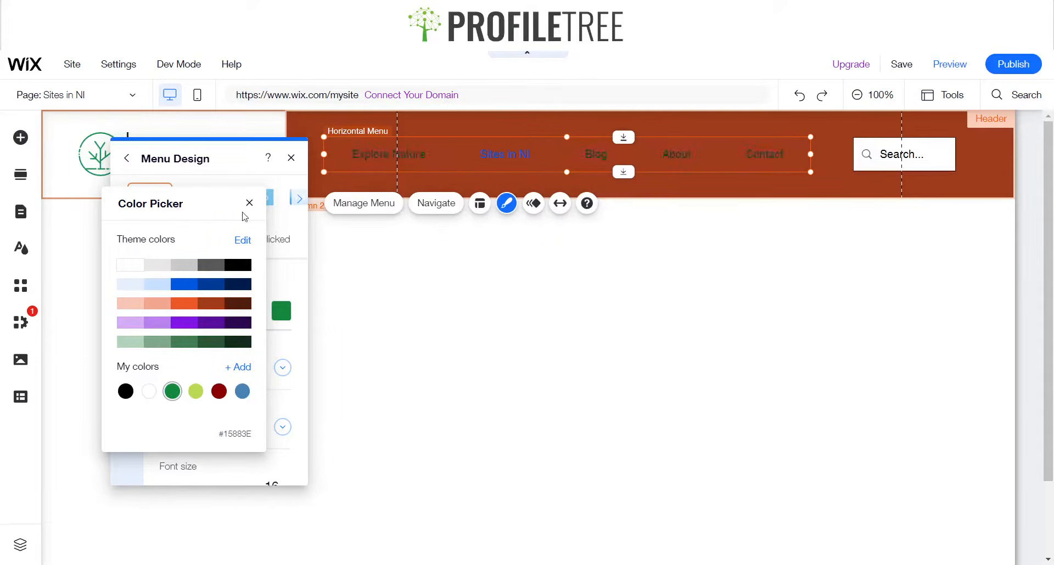
pyautogui.click(249, 203)
# Set the menu's hover text color to the custom green #15883E by pasting the hex code
pyautogui.click(205, 241)
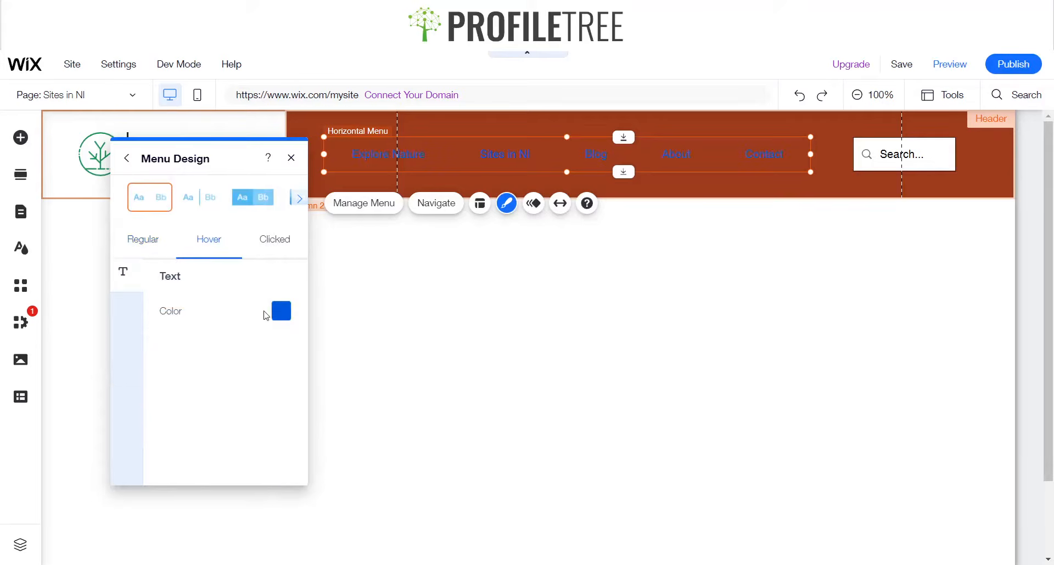
pyautogui.click(281, 311)
pyautogui.click(239, 364)
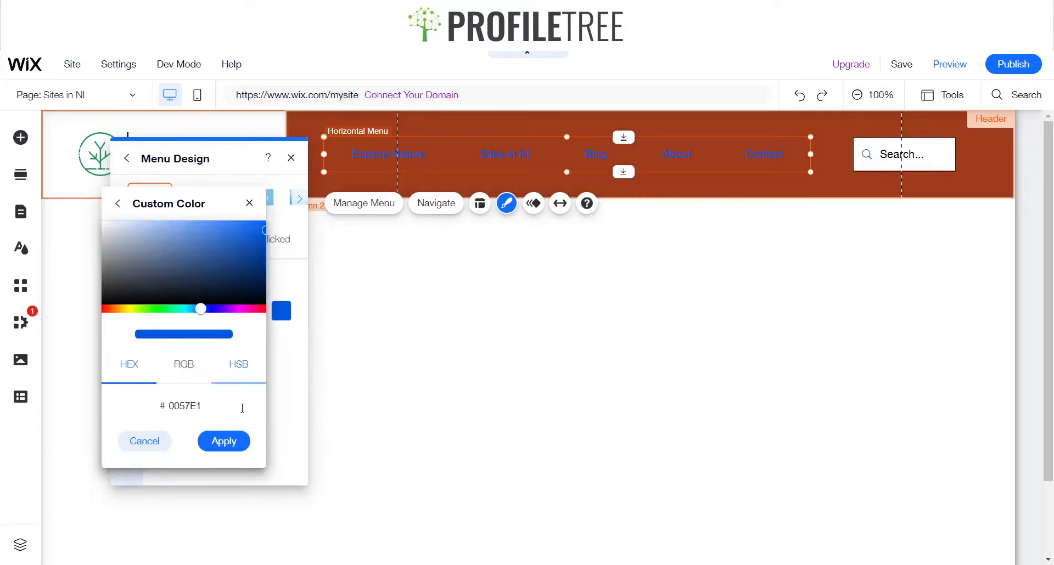
pyautogui.click(199, 410)
pyautogui.hotkey('ctrl', 'v')
pyautogui.click(227, 437)
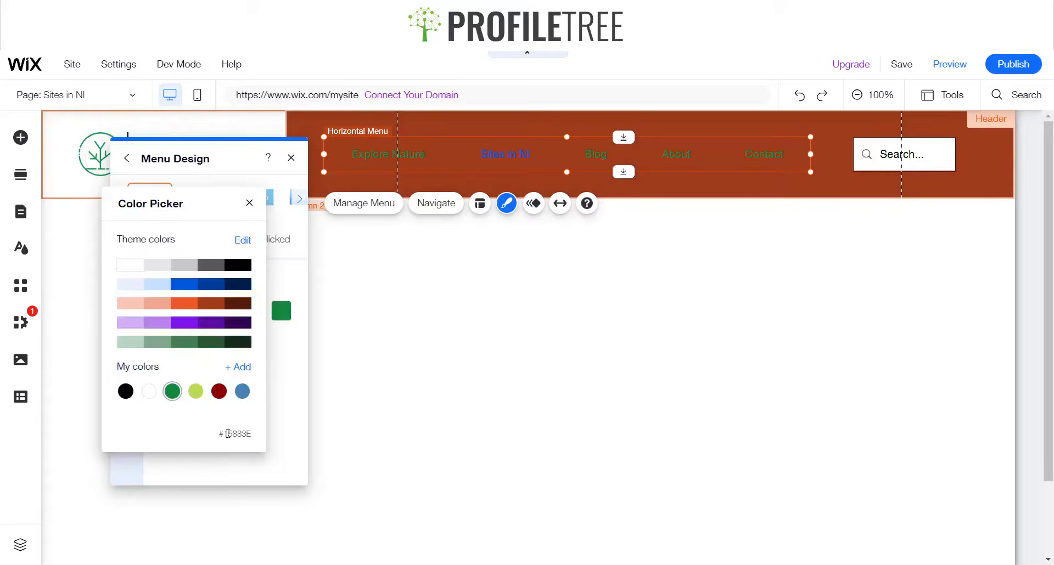
pyautogui.click(237, 366)
pyautogui.click(215, 408)
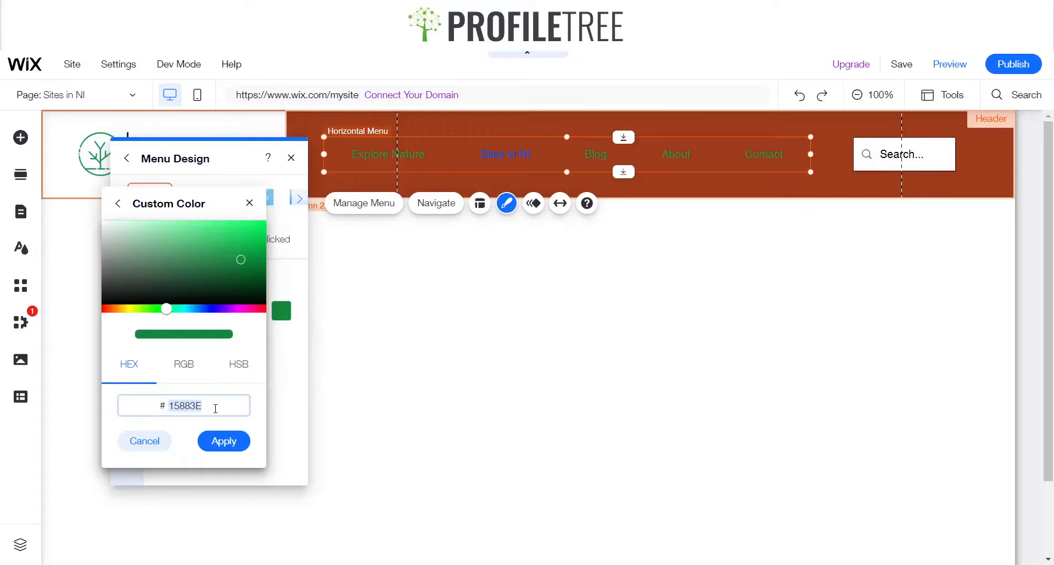
pyautogui.click(169, 404)
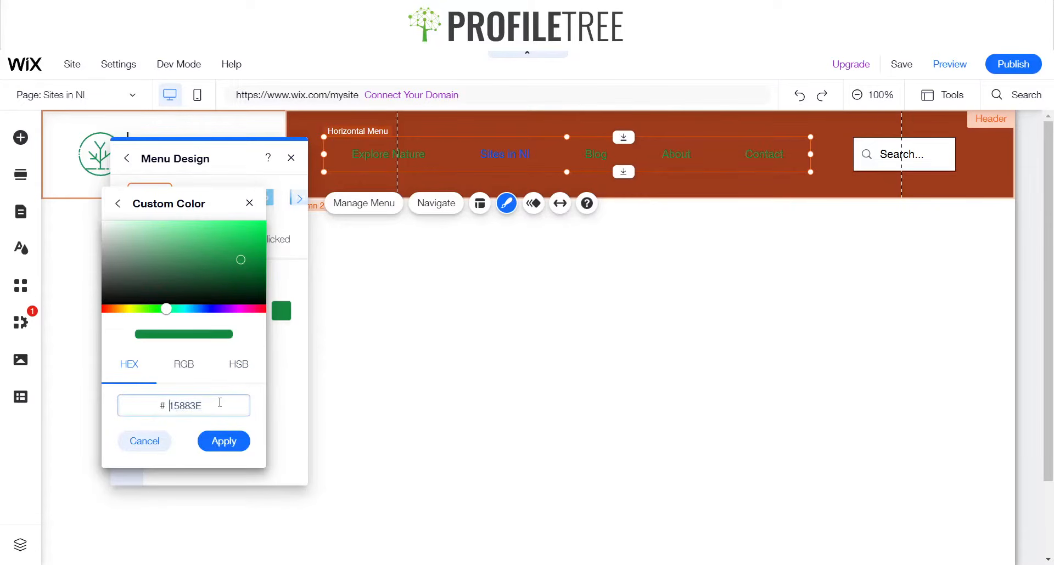
pyautogui.click(226, 440)
pyautogui.click(248, 206)
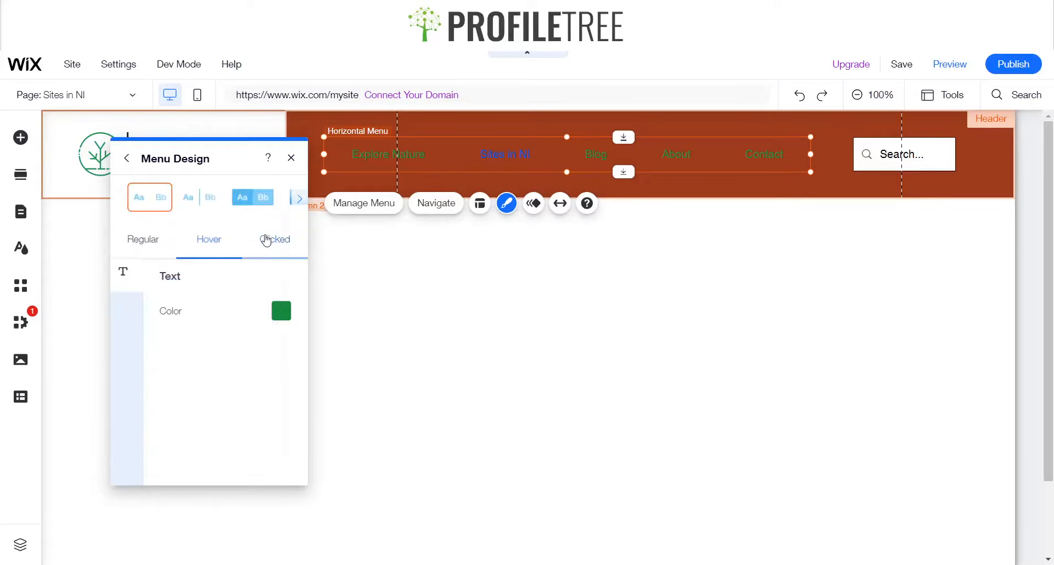
# Set the menu's clicked text color to the saved green #15883E
pyautogui.click(266, 239)
pyautogui.click(281, 313)
pyautogui.click(238, 266)
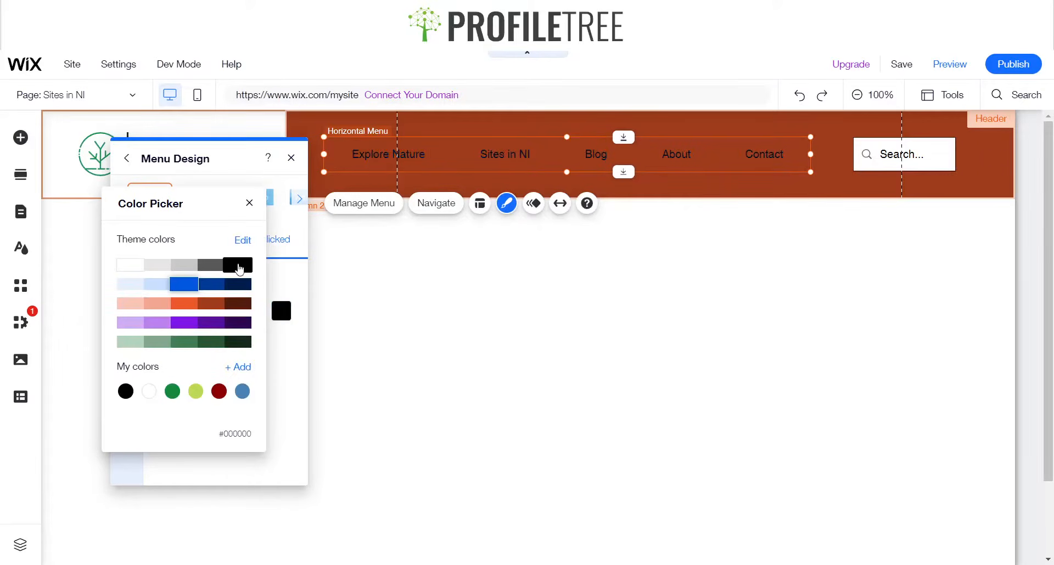
pyautogui.click(171, 395)
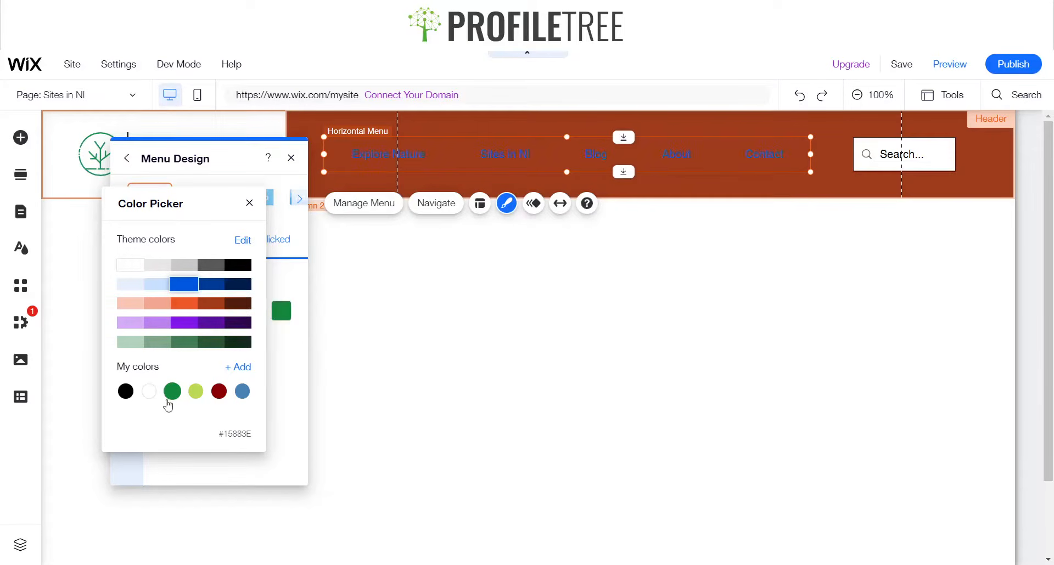
pyautogui.click(250, 203)
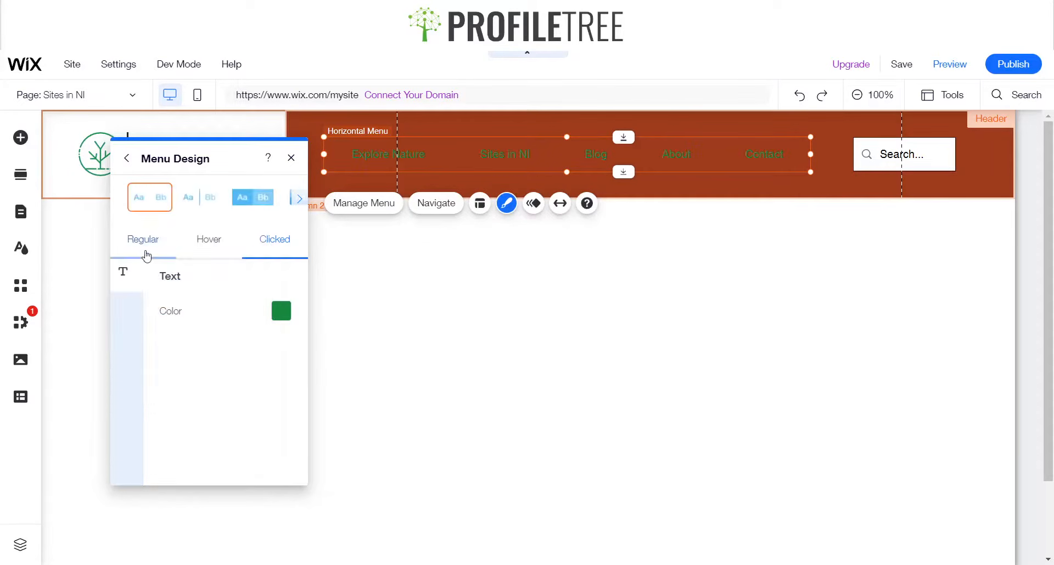
# Set the menu's regular text color back to black
pyautogui.click(277, 313)
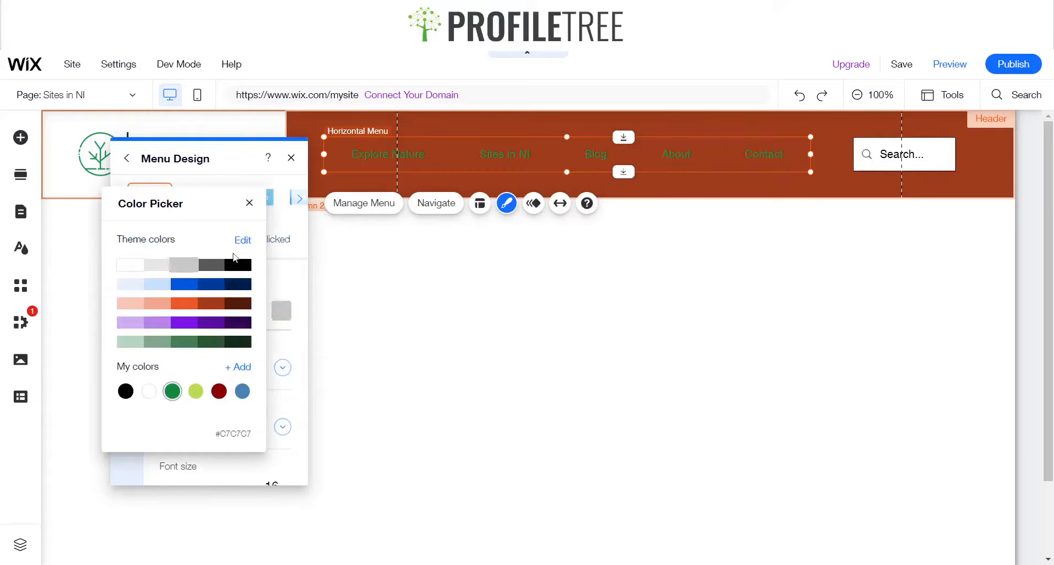
pyautogui.click(238, 265)
pyautogui.click(249, 204)
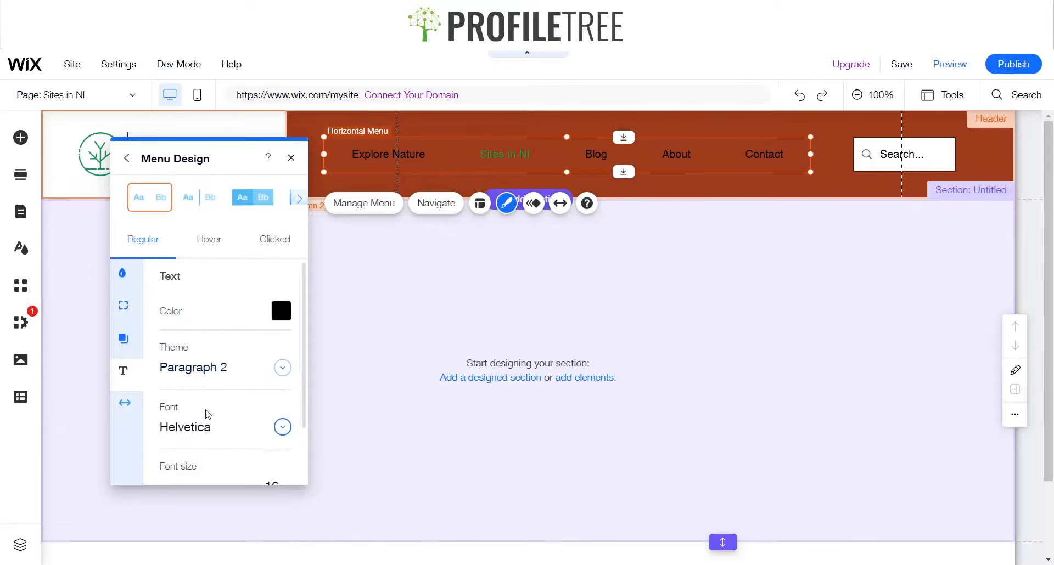
# Change the menu font to Comfortaa Regular
pyautogui.click(215, 434)
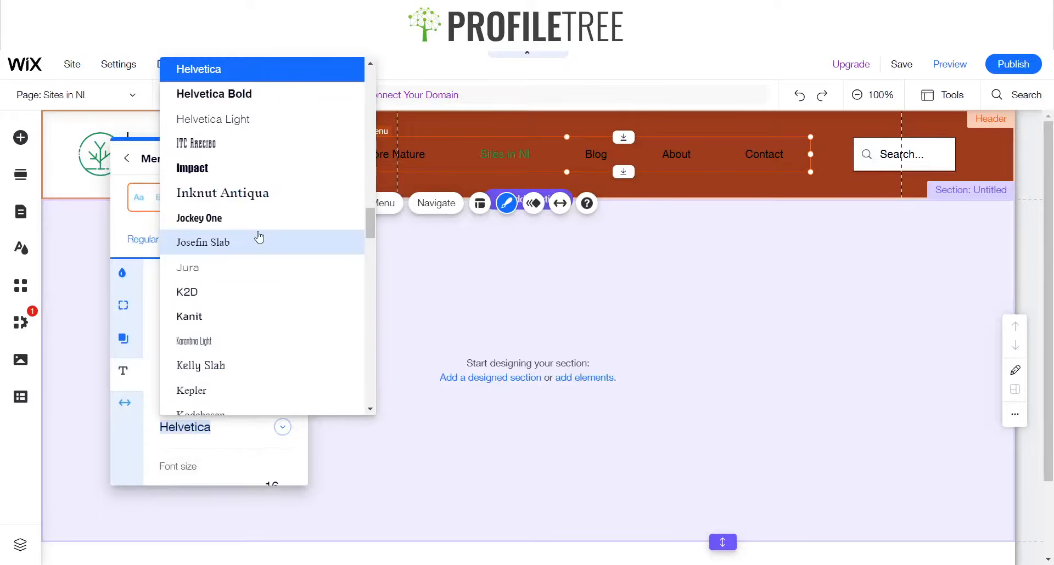
pyautogui.write('Comfortaa Regular')
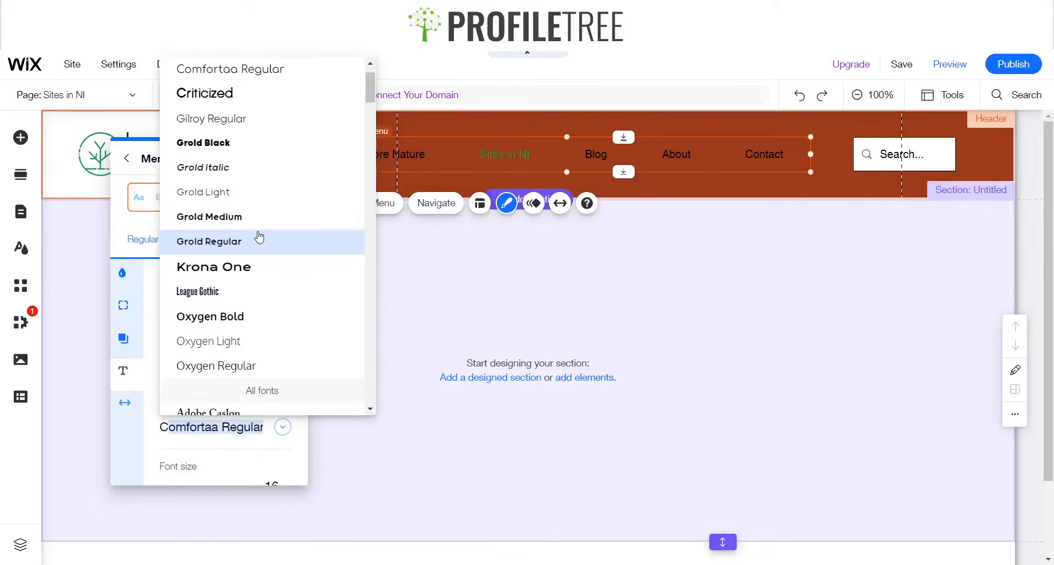
pyautogui.click(259, 72)
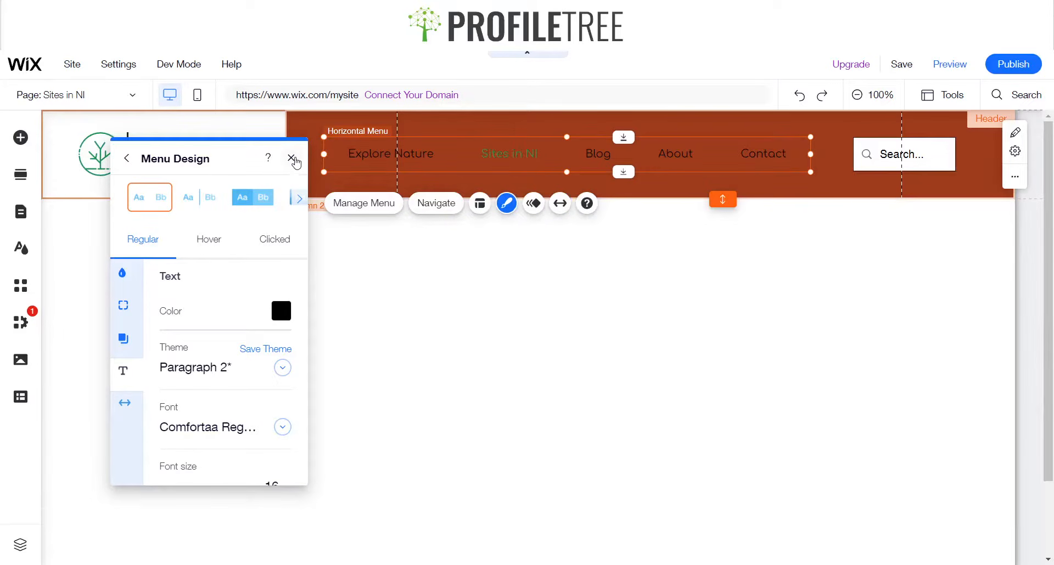
# Set the menu's font size to 18 px
pyautogui.scroll(-1, 231, 460)
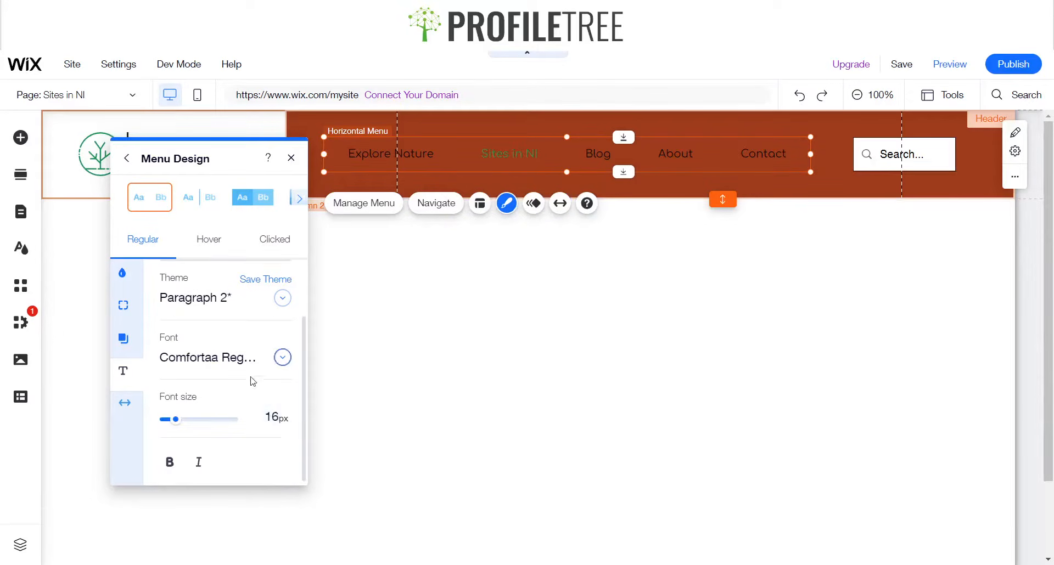
pyautogui.moveTo(175, 419)
pyautogui.mouseDown()
pyautogui.moveTo(199, 421)
pyautogui.moveTo(174, 421)
pyautogui.mouseUp()
pyautogui.scroll(1, 181, 428)
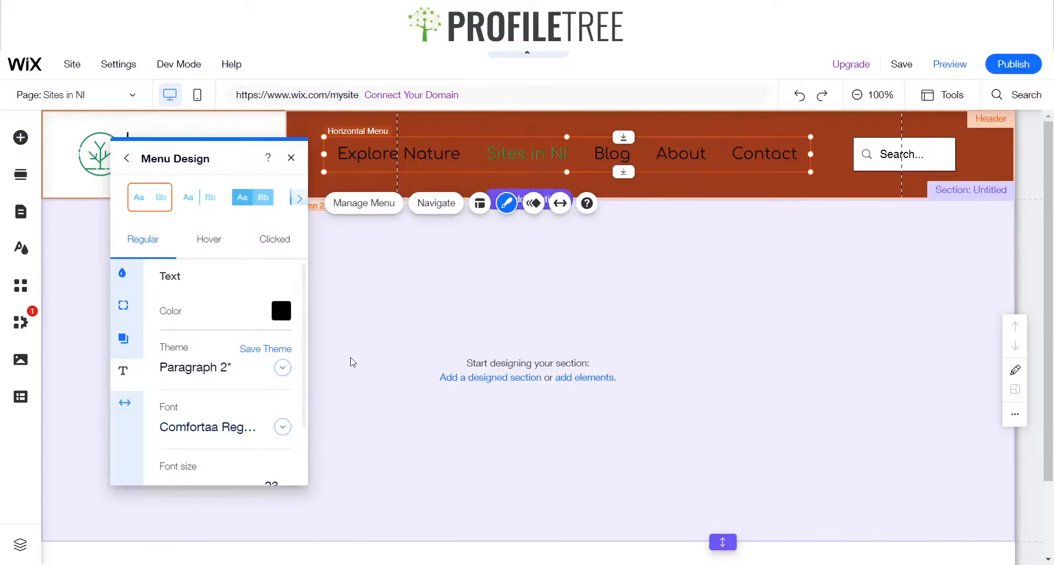
pyautogui.scroll(-1, 250, 439)
pyautogui.scroll(1, 277, 428)
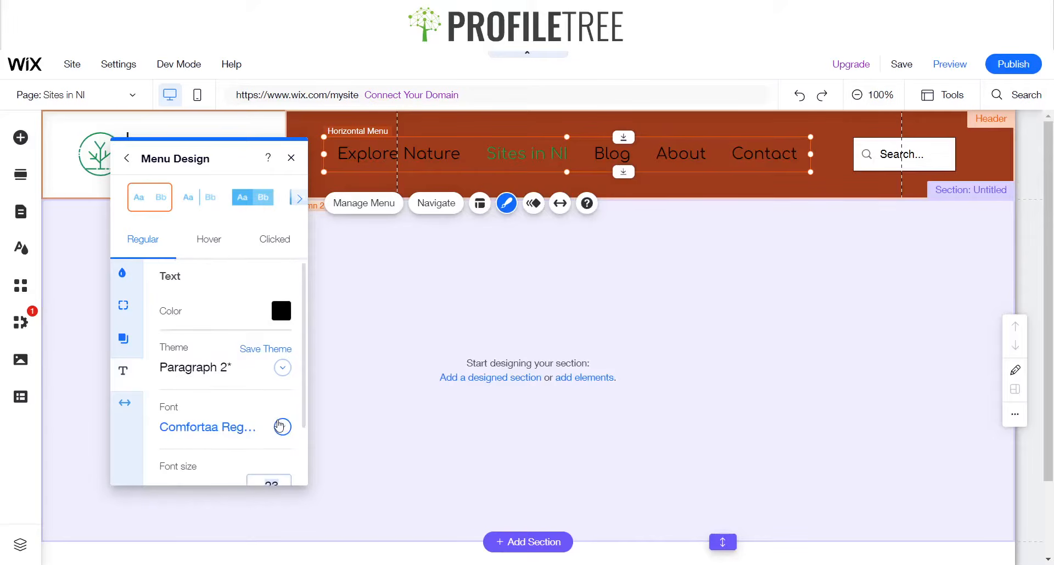
pyautogui.scroll(-1, 279, 426)
pyautogui.doubleClick(275, 478)
pyautogui.write('18')
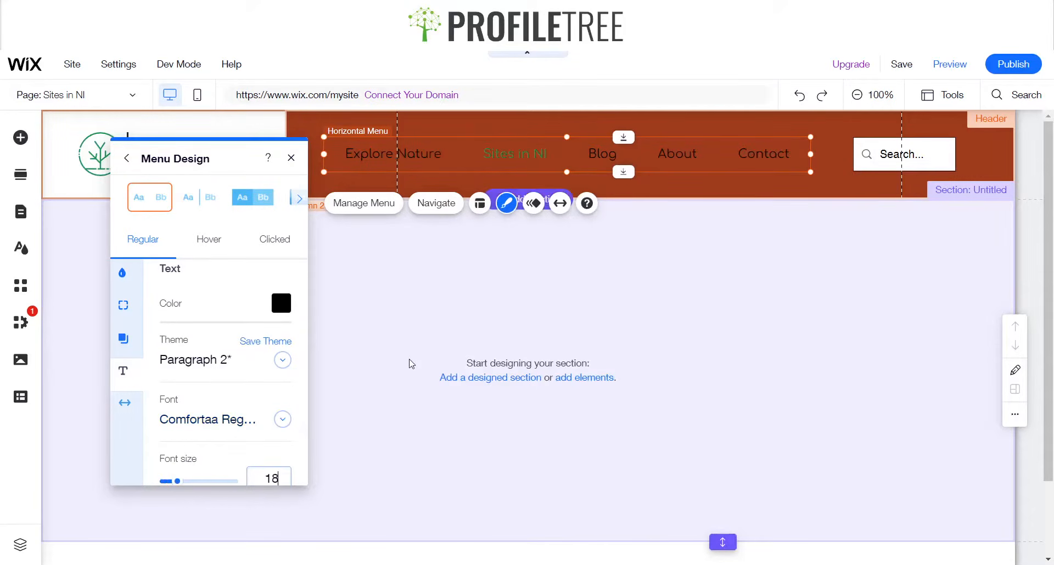
pyautogui.scroll(-1, 247, 415)
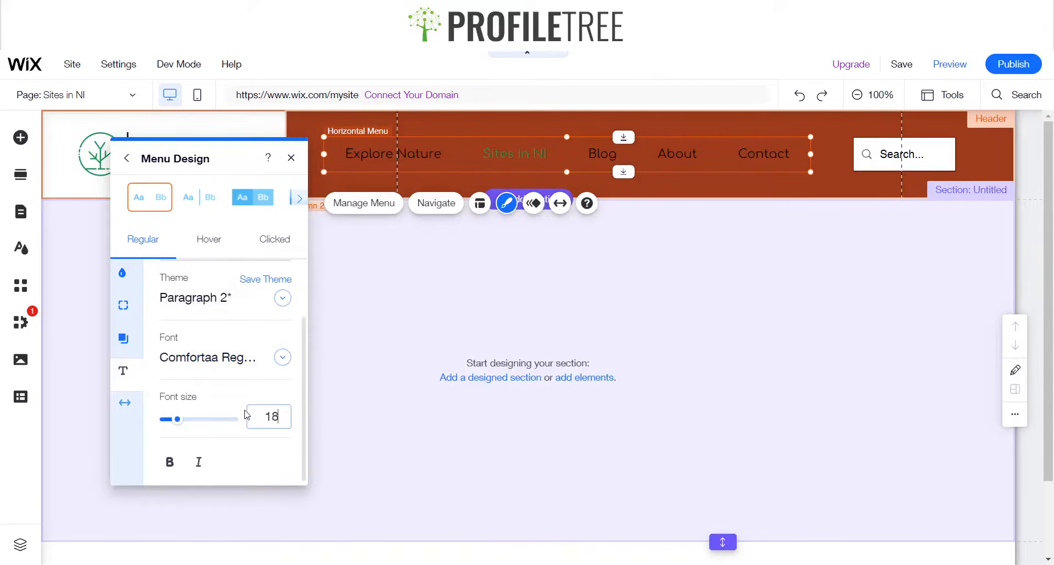
# Set the menu's font size to 15 px
pyautogui.press('BackSpace')
pyautogui.write('65')
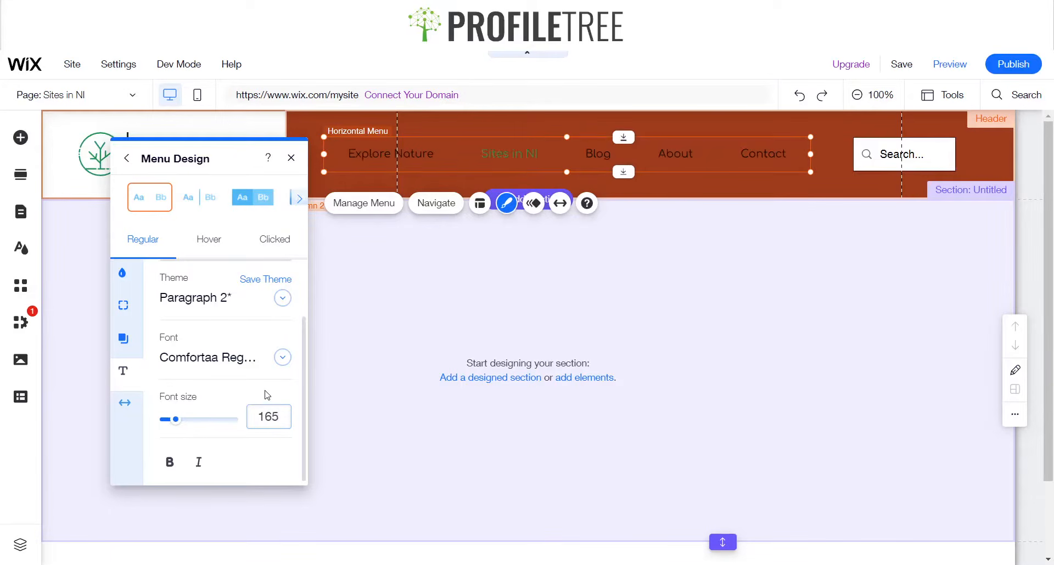
pyautogui.press('BackSpace')
pyautogui.press('BackSpace')
pyautogui.write('5')
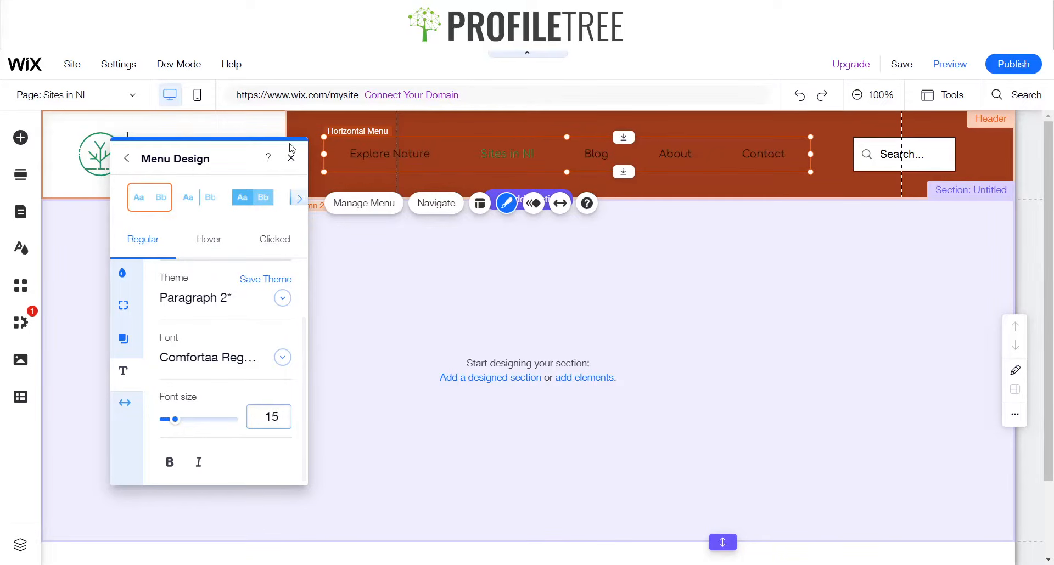
# Set the menu's bottom spacing to 0 px and close the menu design panel
pyautogui.click(138, 419)
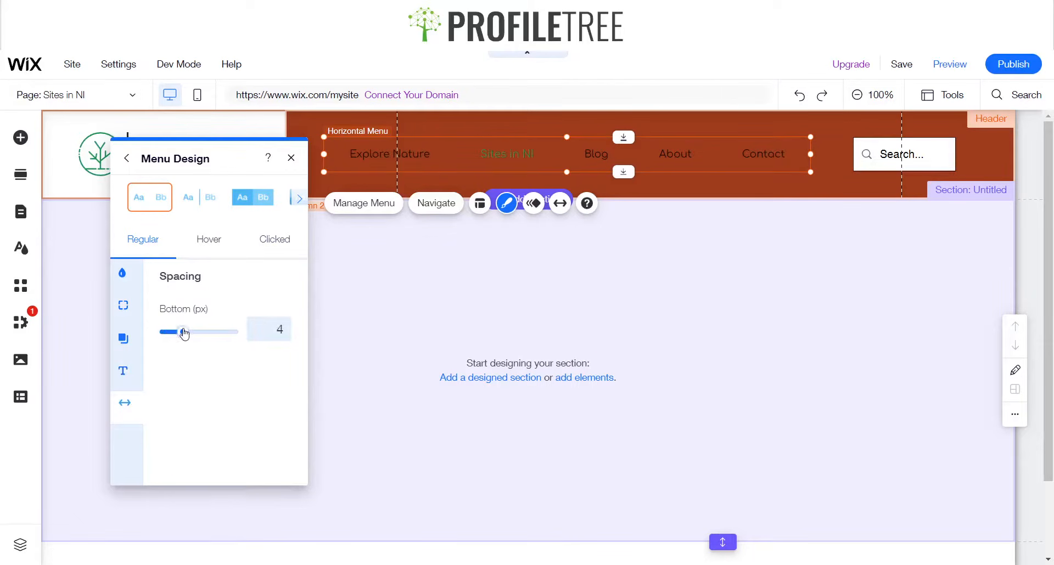
pyautogui.moveTo(188, 334); pyautogui.dragTo(158, 332)
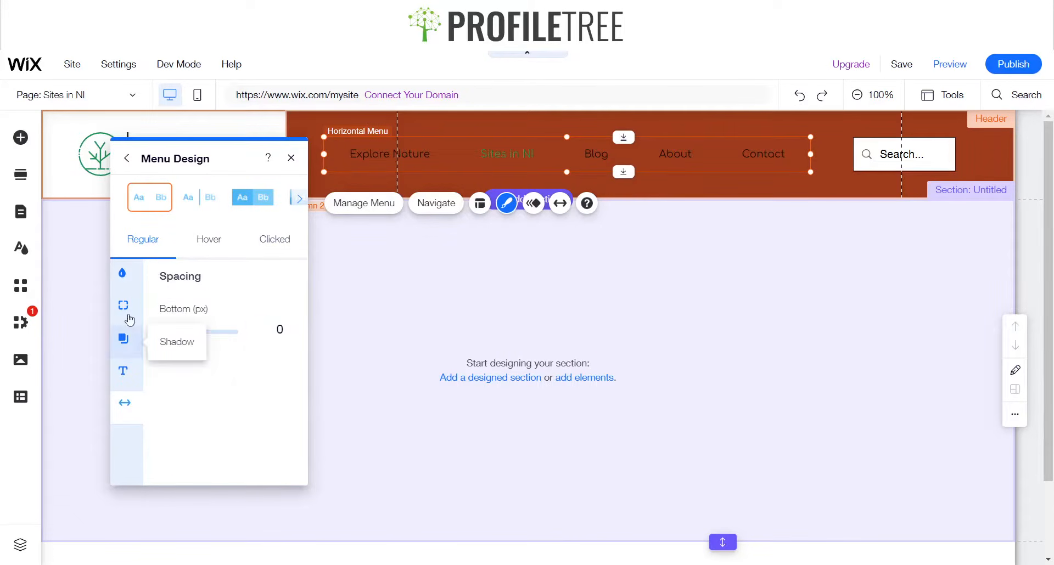
pyautogui.click(291, 158)
# Narrow the horizontal menu by pulling its left edge inward
pyautogui.moveTo(324, 154); pyautogui.dragTo(443, 155)
pyautogui.moveTo(556, 161); pyautogui.dragTo(526, 161)
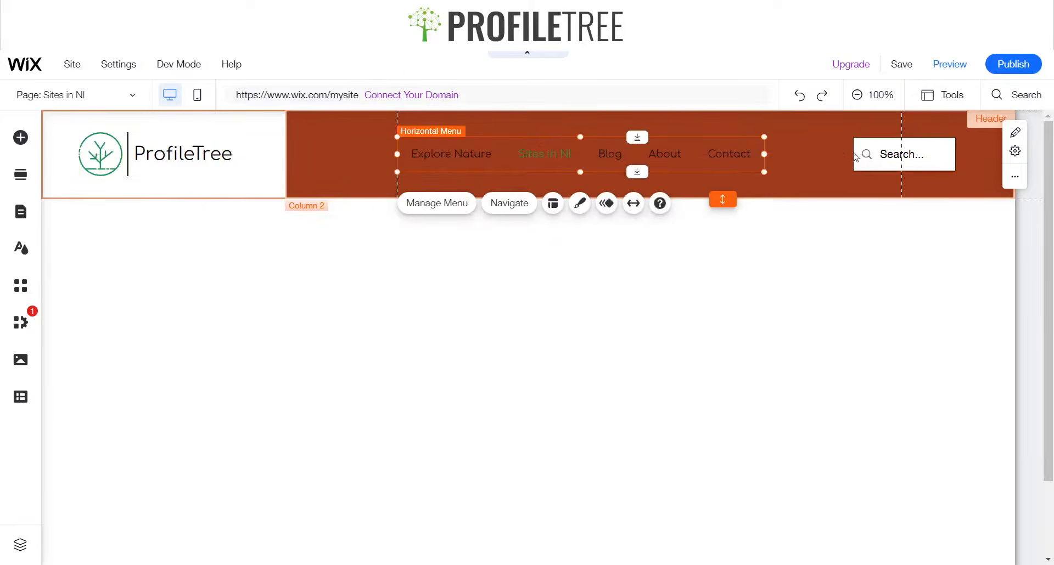
# Move the search bar left, closer to the menu
pyautogui.click(873, 155)
pyautogui.moveTo(873, 155); pyautogui.dragTo(849, 154)
pyautogui.click(841, 154)
# Extend the menu's right edge slightly toward the search bar
pyautogui.click(752, 153)
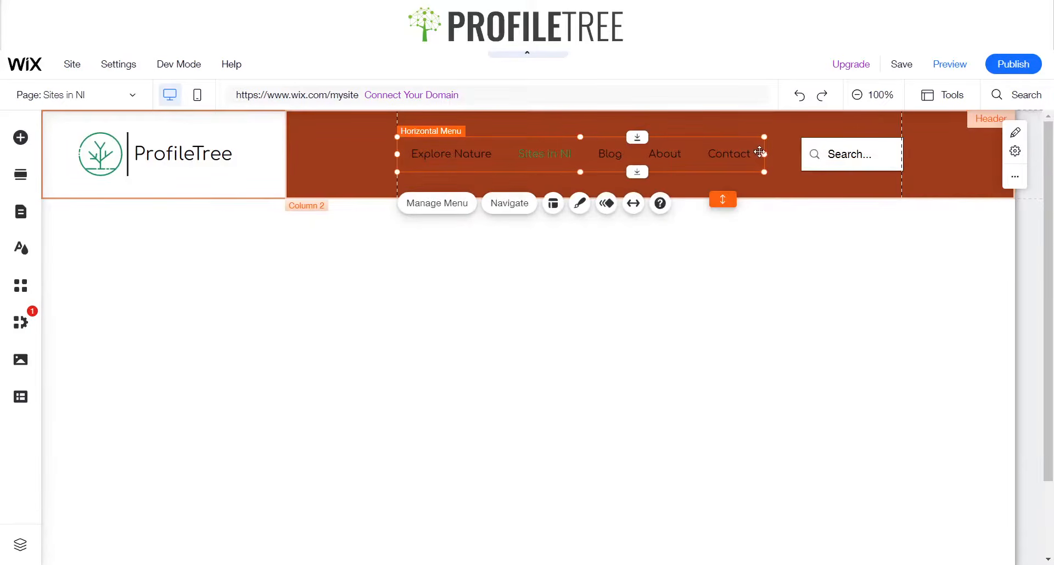
pyautogui.moveTo(762, 154); pyautogui.dragTo(784, 153)
pyautogui.click(840, 329)
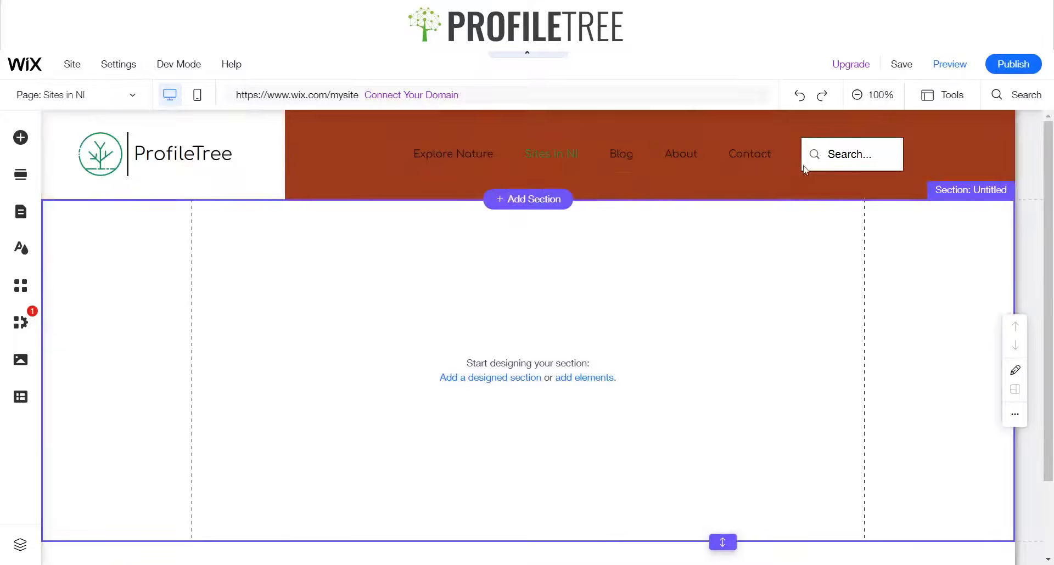
# Open the search bar's design customization and review its corner, shadow and text options
pyautogui.click(586, 156)
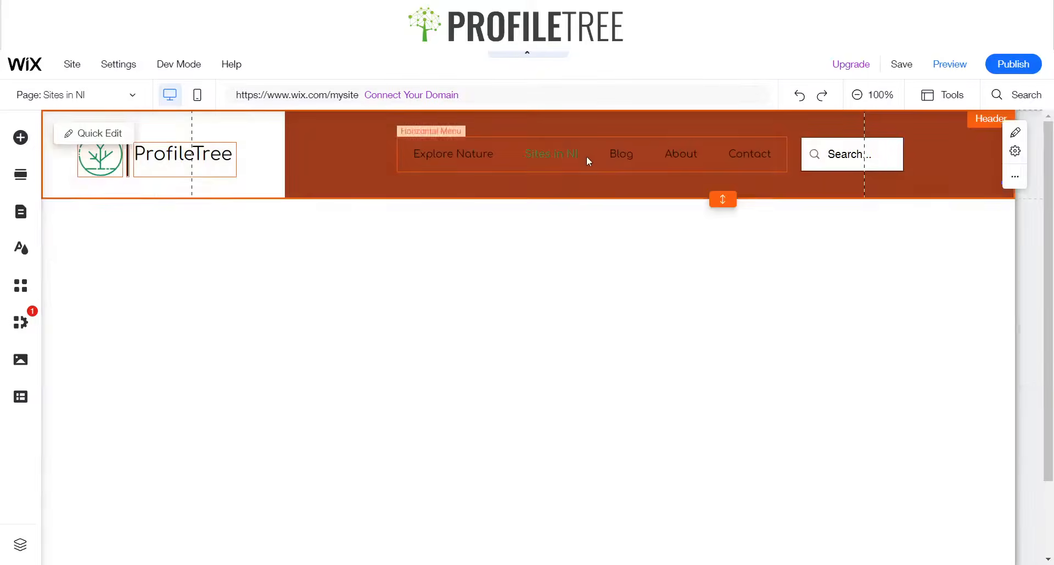
pyautogui.click(341, 151)
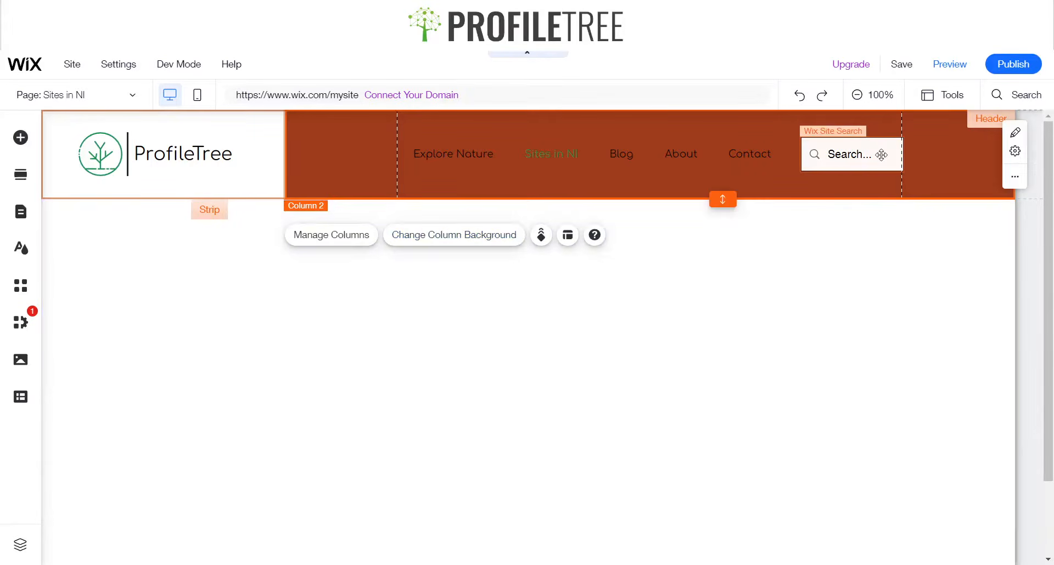
pyautogui.click(879, 155)
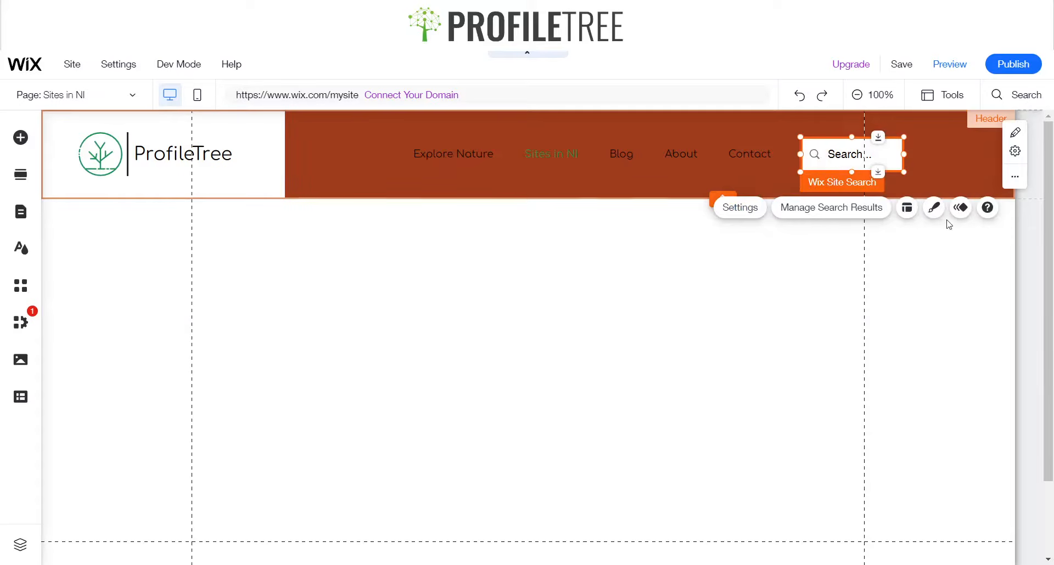
pyautogui.click(935, 209)
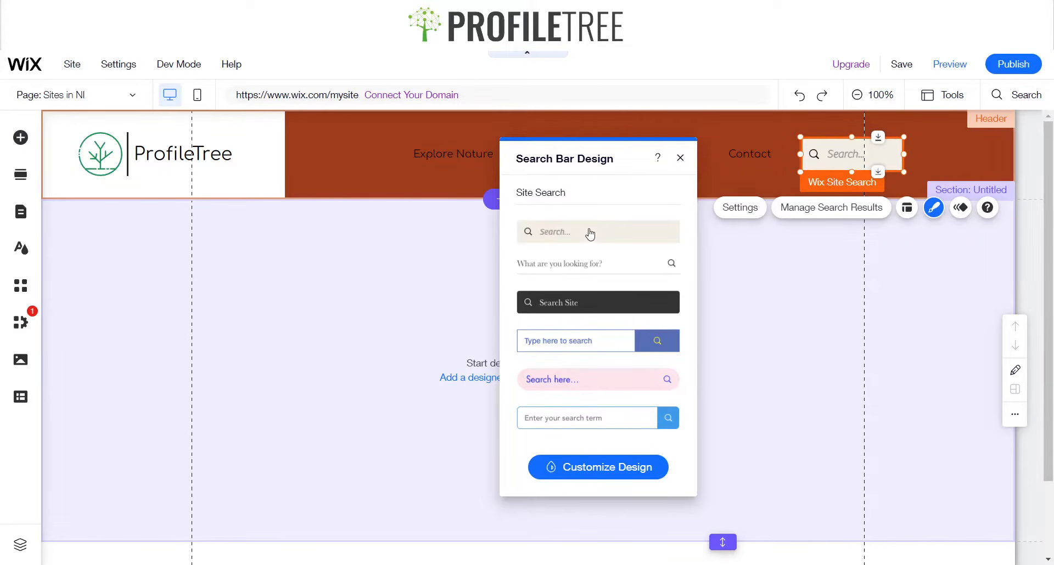
pyautogui.click(582, 466)
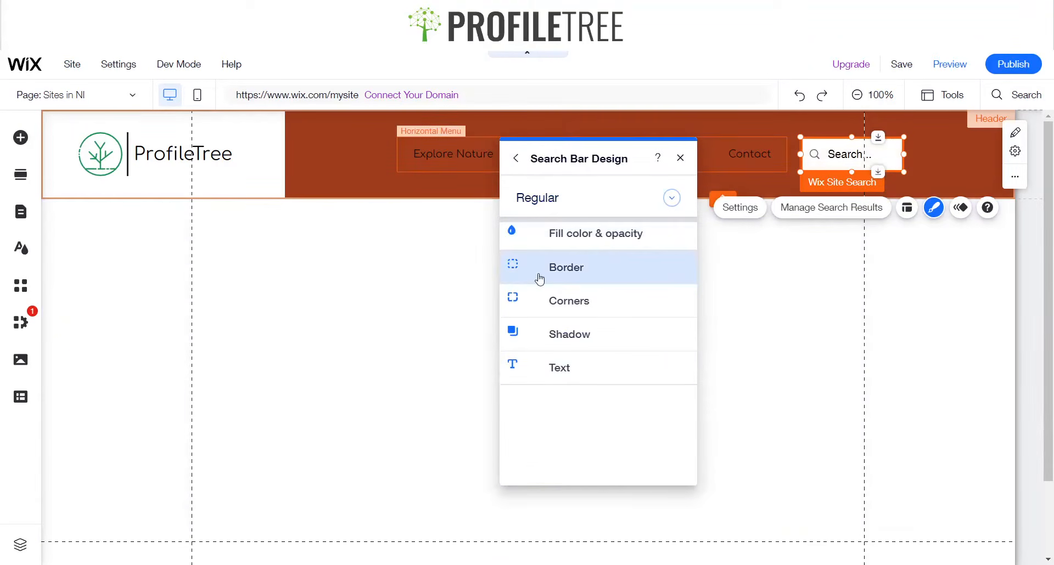
pyautogui.click(559, 308)
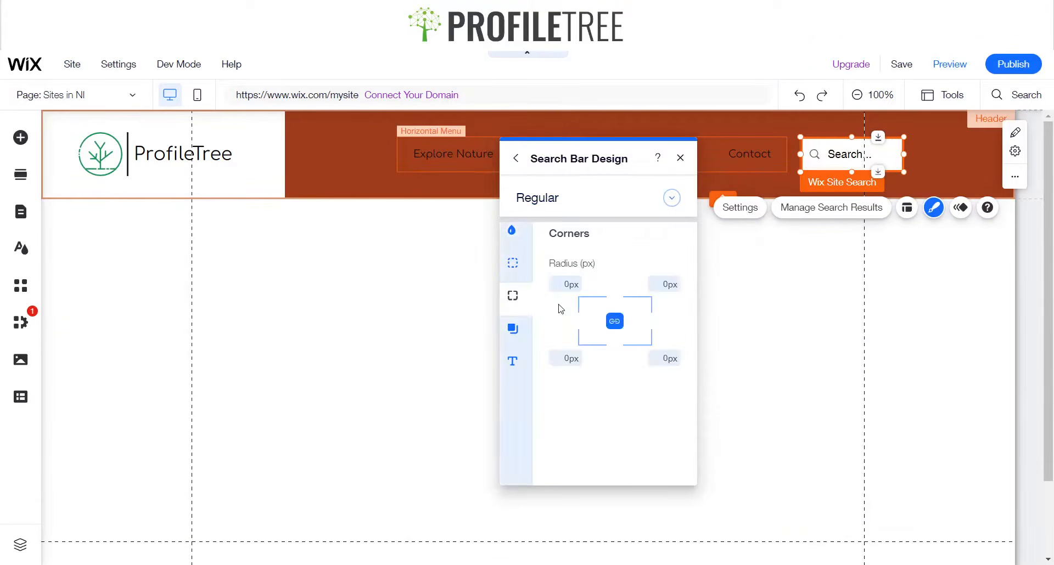
pyautogui.click(569, 287)
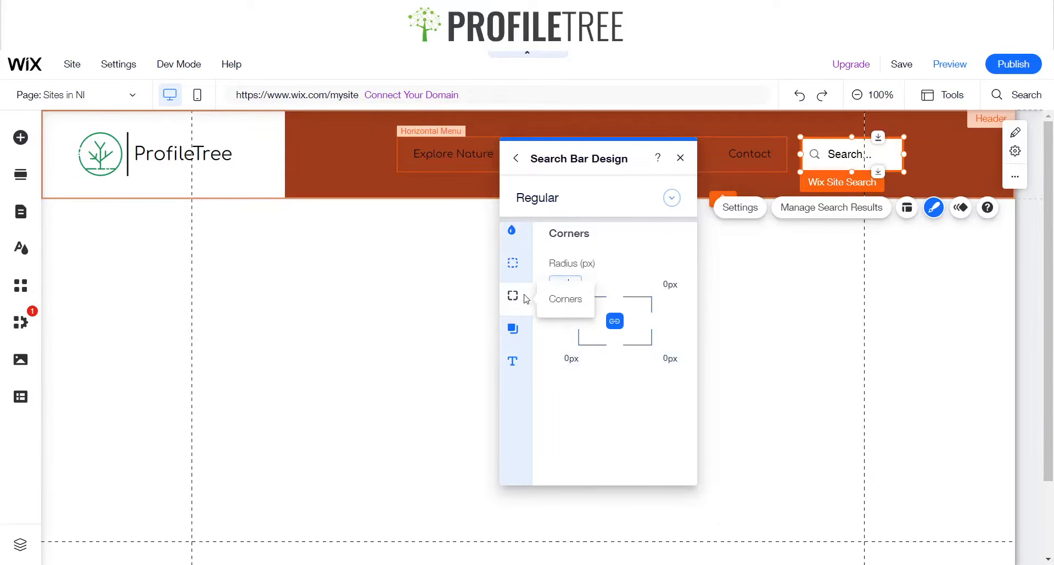
pyautogui.click(512, 329)
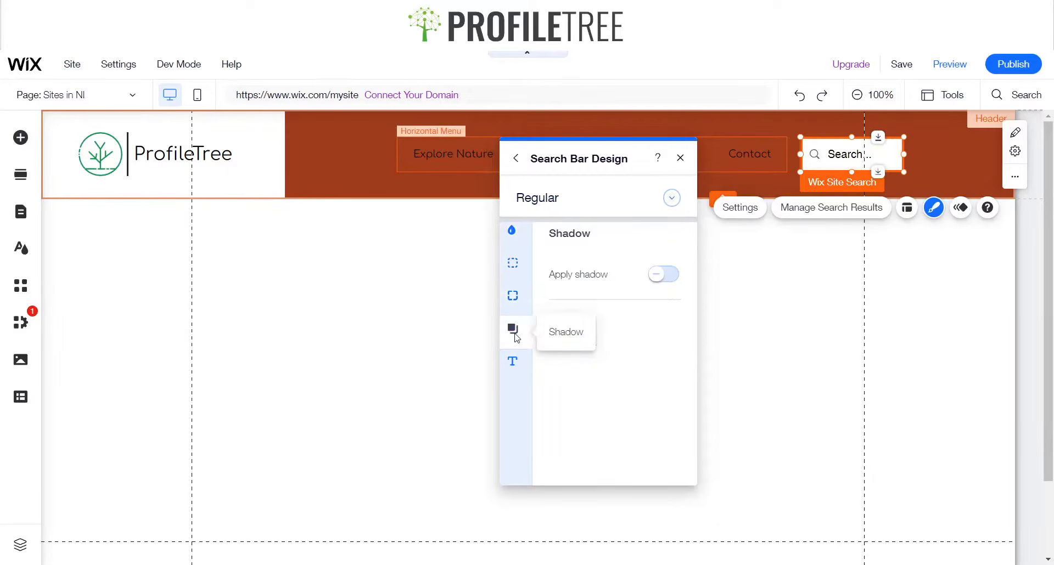
pyautogui.click(512, 362)
# Change the search bar's font to Comfortaa Regular
pyautogui.scroll(-1, 598, 378)
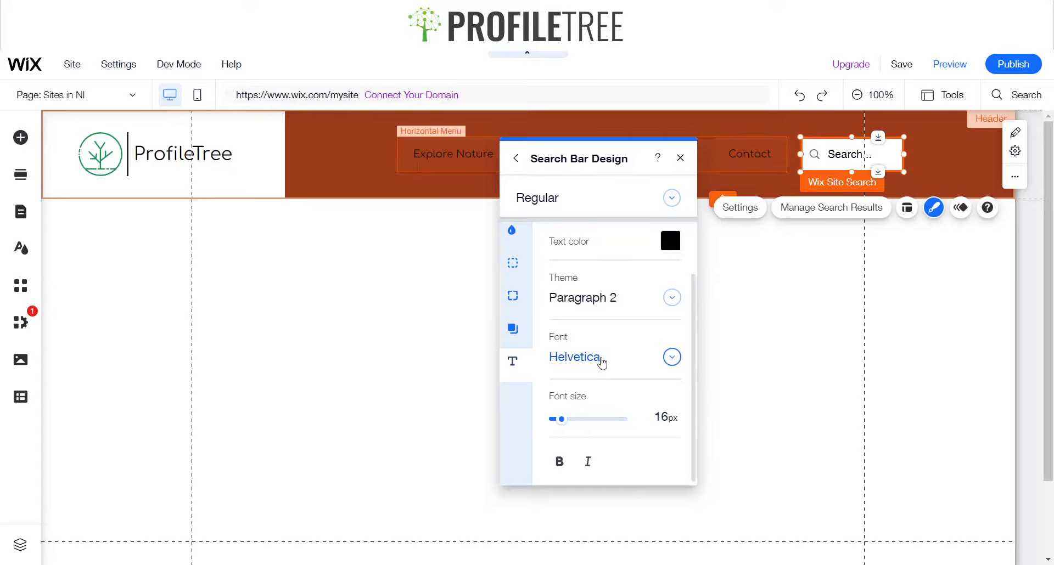
pyautogui.click(602, 360)
pyautogui.write('Comfortaa Regular')
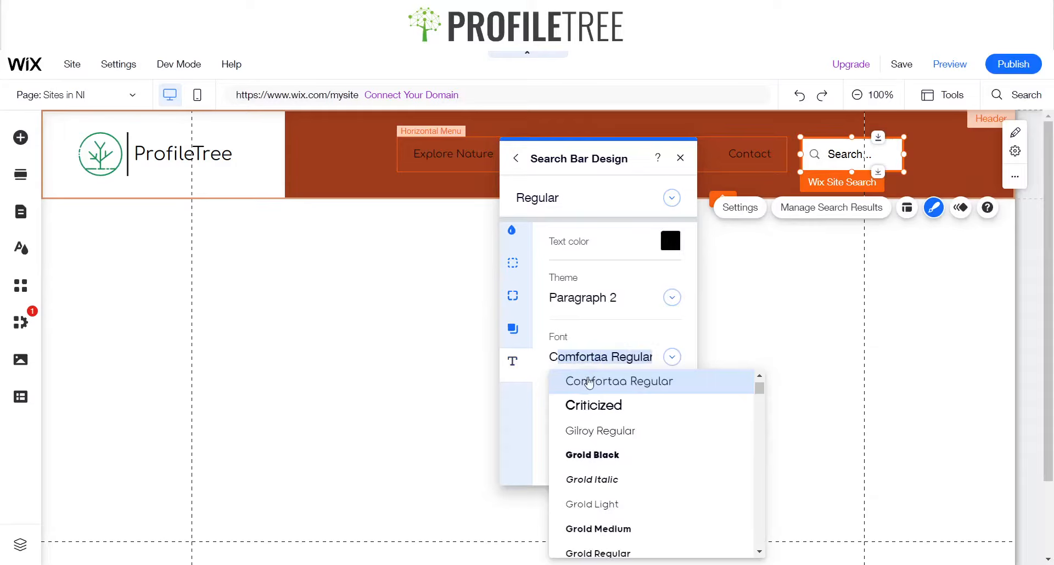
pyautogui.click(589, 383)
# Set the search bar's font size to 15 px and make its text bold
pyautogui.click(671, 418)
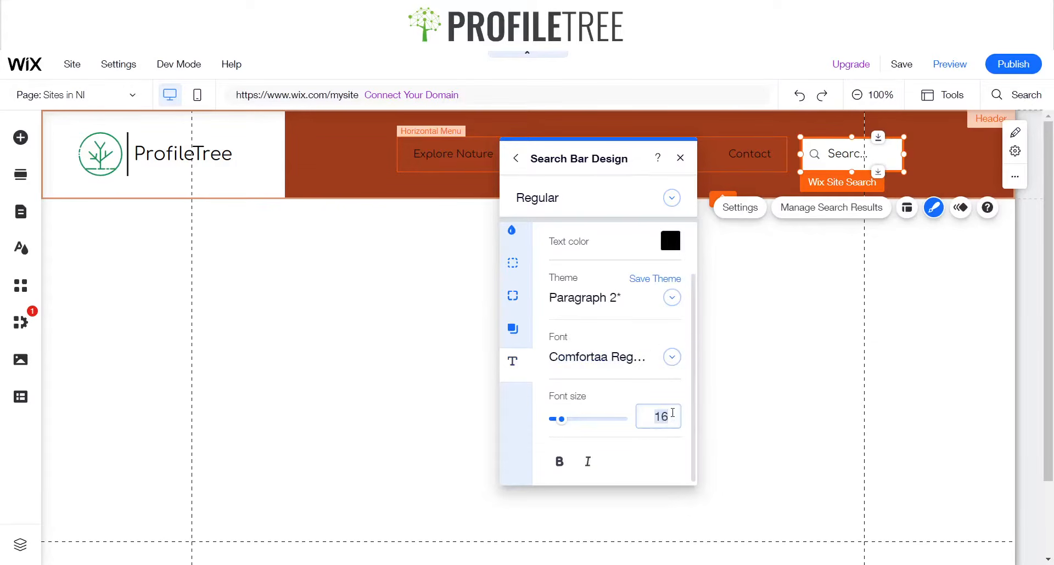
pyautogui.write('15')
pyautogui.press('Return')
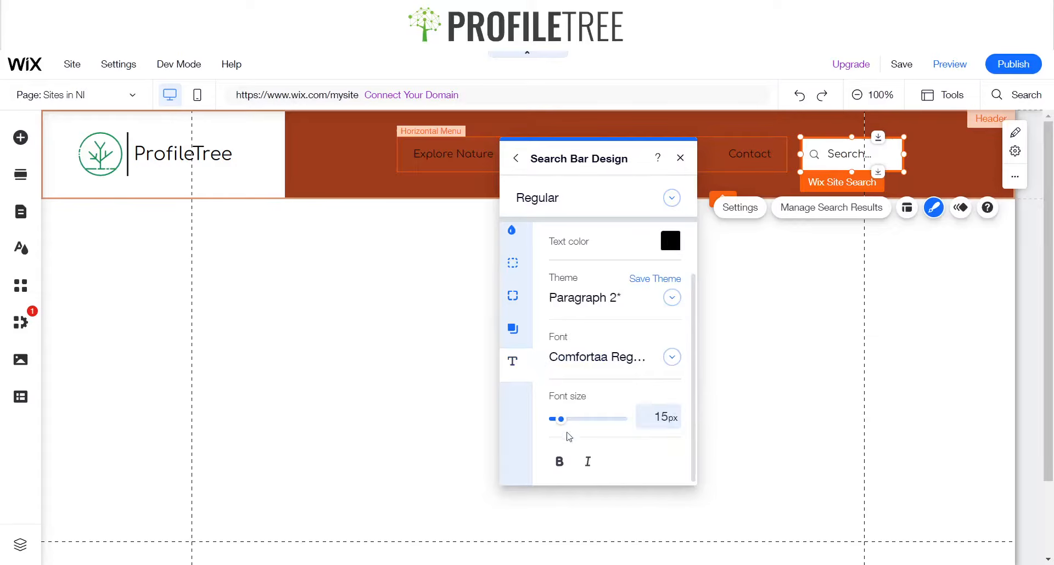
pyautogui.click(559, 461)
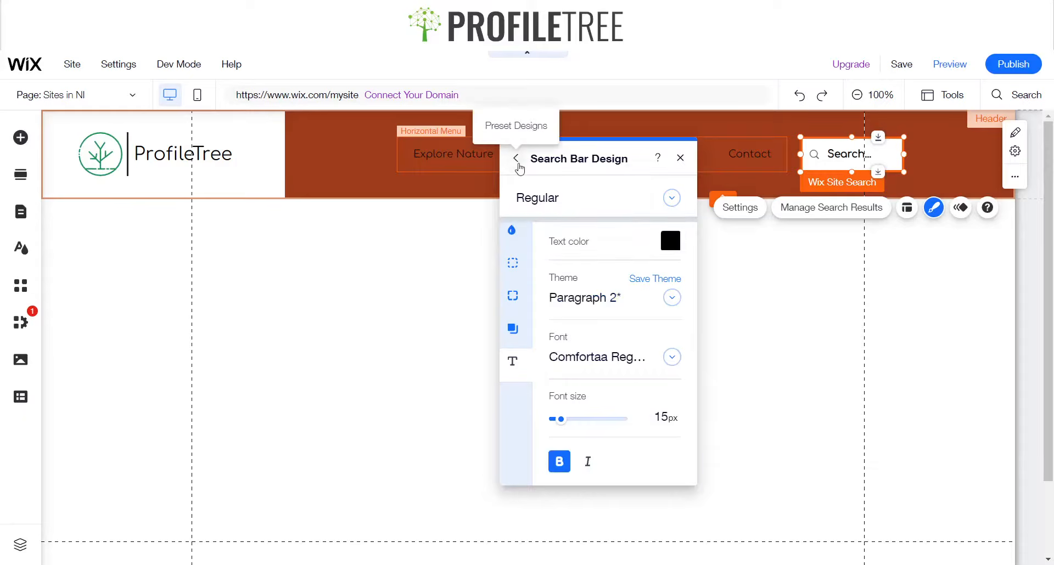
# Set the search bar's background fill to the saved green #15883E and close the design panel
pyautogui.click(512, 231)
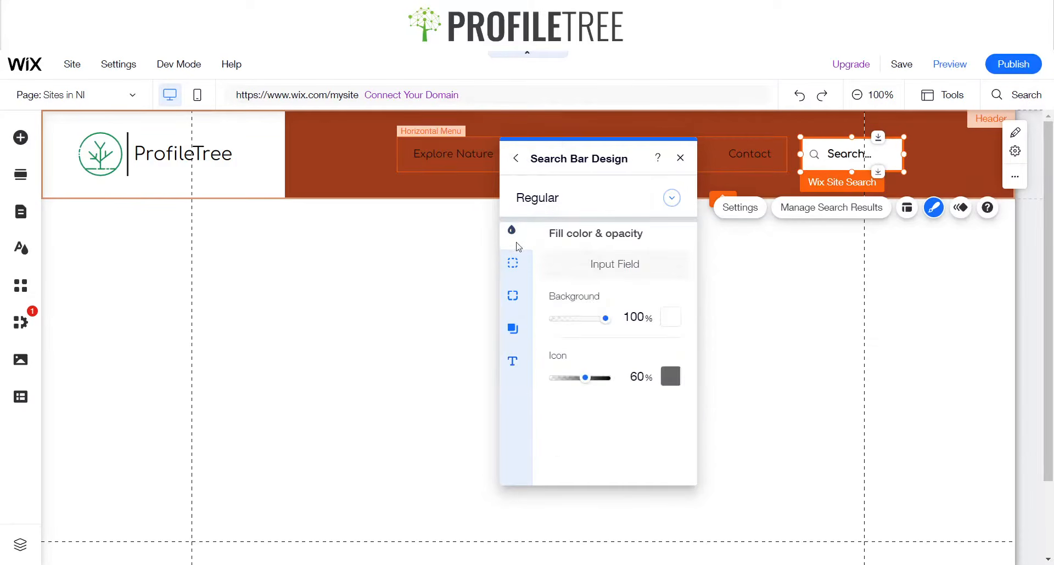
pyautogui.click(670, 318)
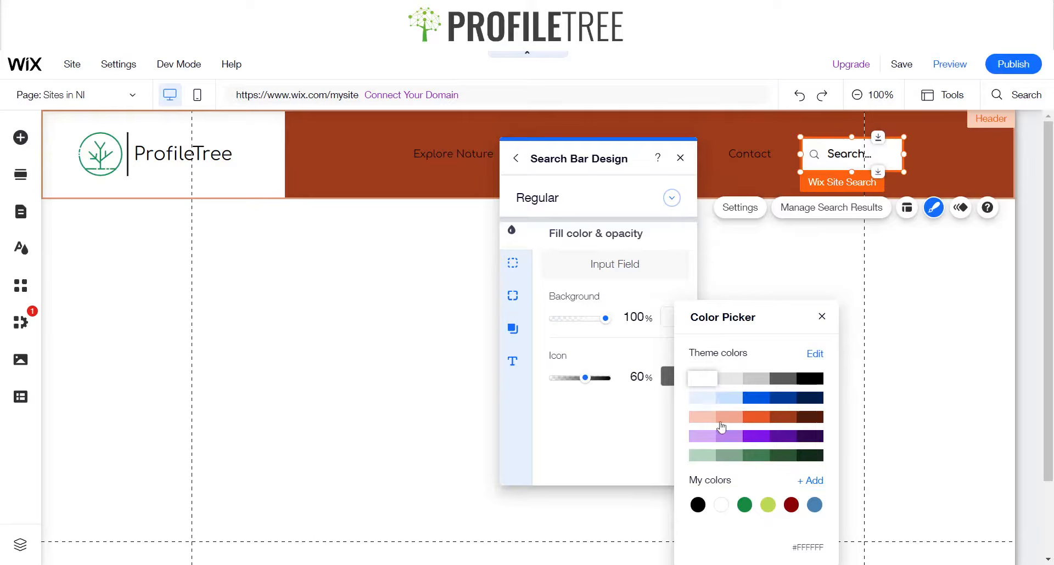
pyautogui.click(742, 506)
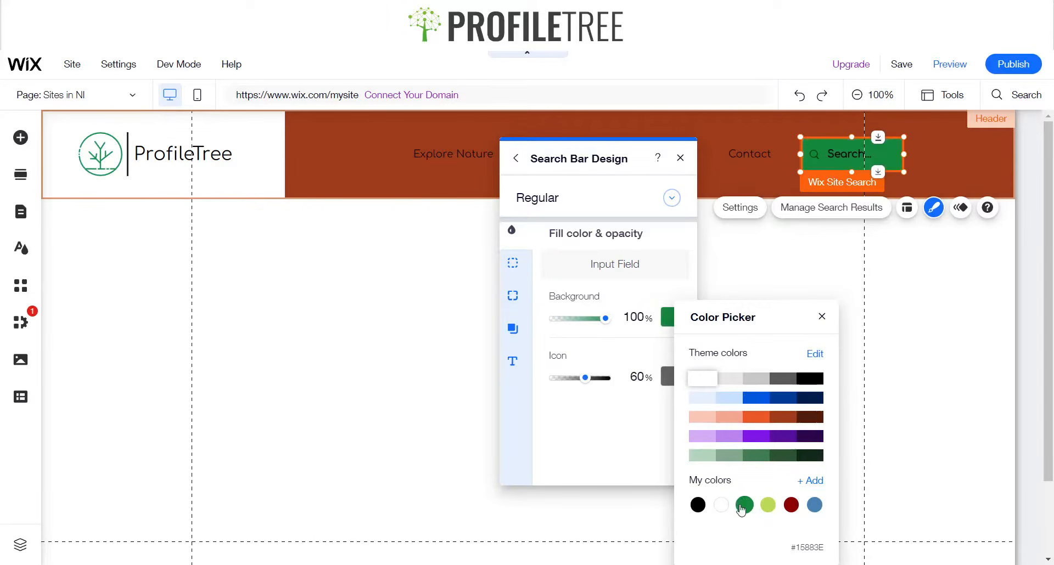
pyautogui.click(822, 316)
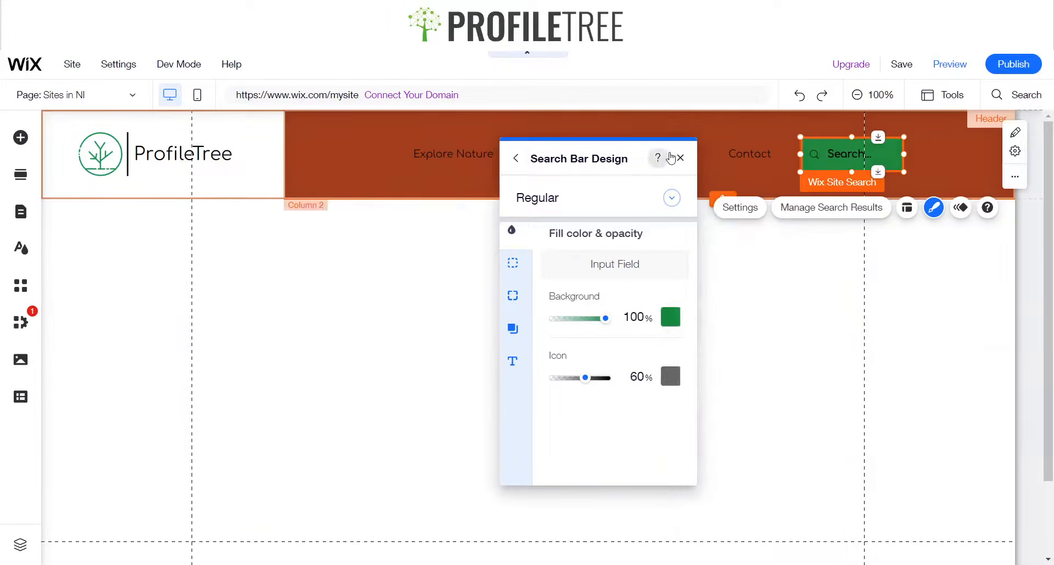
pyautogui.click(666, 157)
pyautogui.click(685, 137)
pyautogui.click(679, 158)
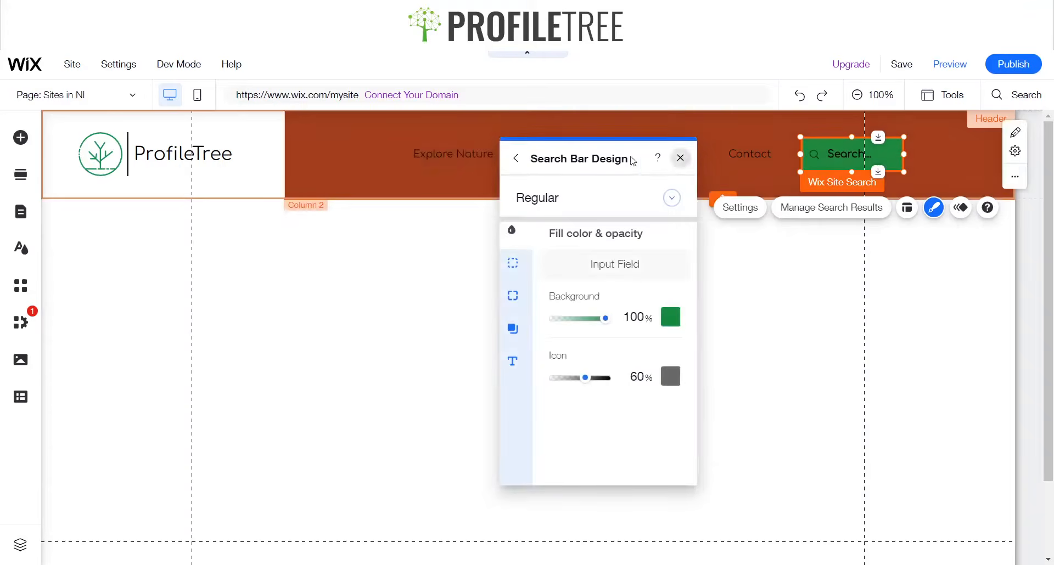
# Change the header column's background color to white
pyautogui.click(357, 167)
pyautogui.click(436, 236)
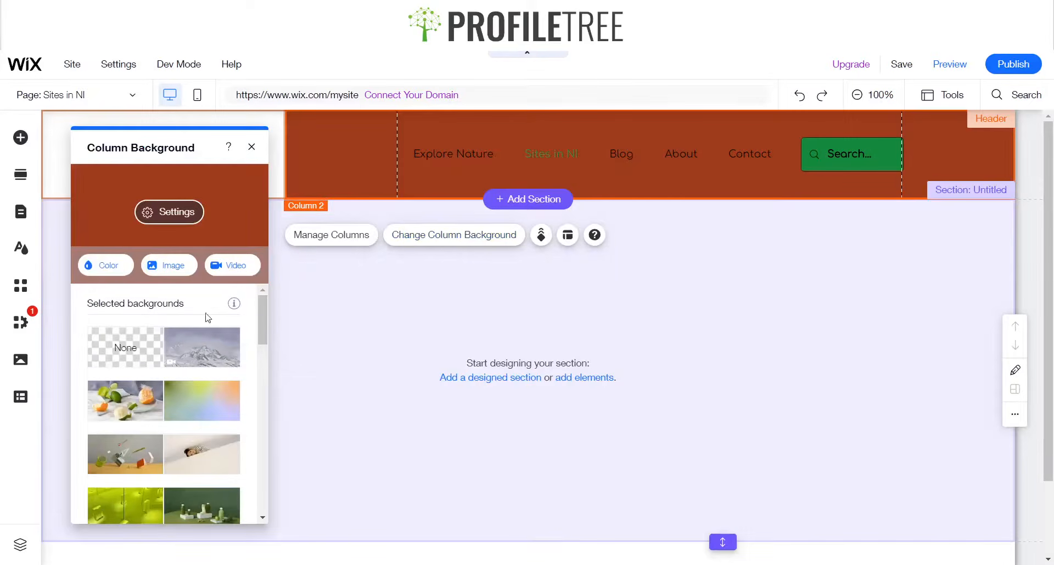
pyautogui.click(116, 266)
pyautogui.click(134, 377)
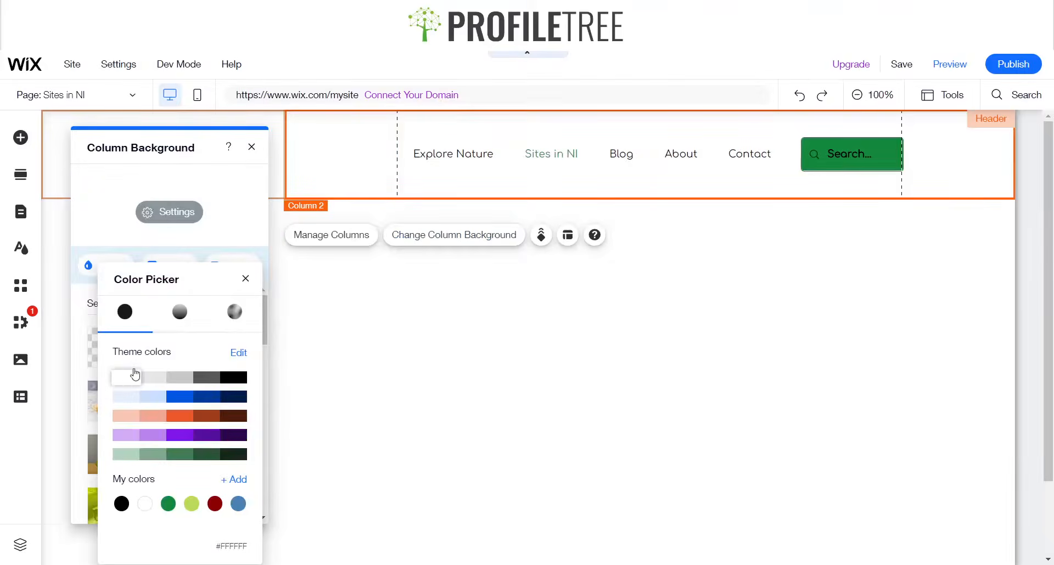
pyautogui.click(248, 278)
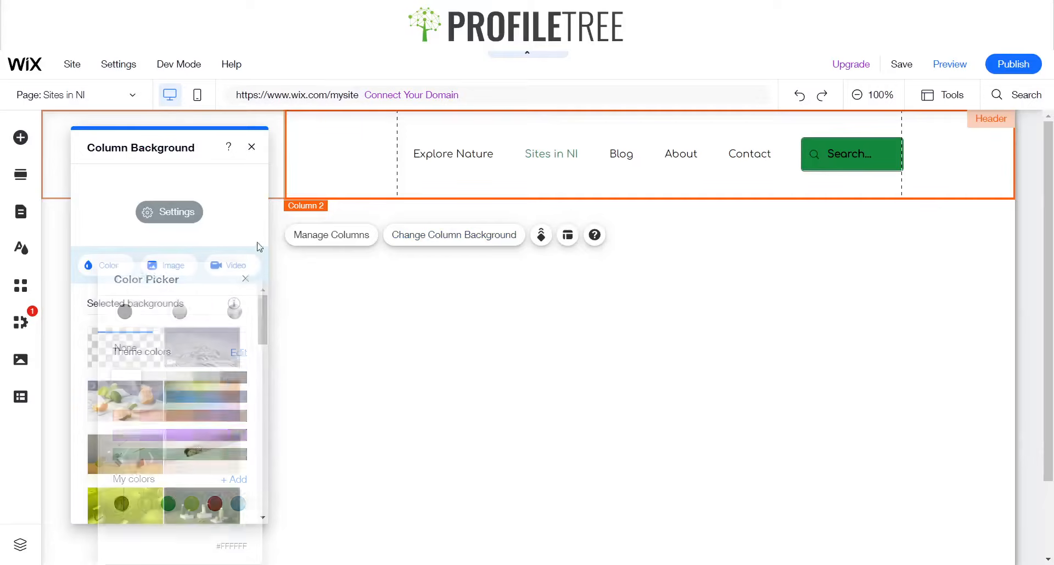
pyautogui.click(251, 147)
# Open the search bar's design customization and set its border to black at 100% opacity
pyautogui.click(817, 161)
pyautogui.click(812, 327)
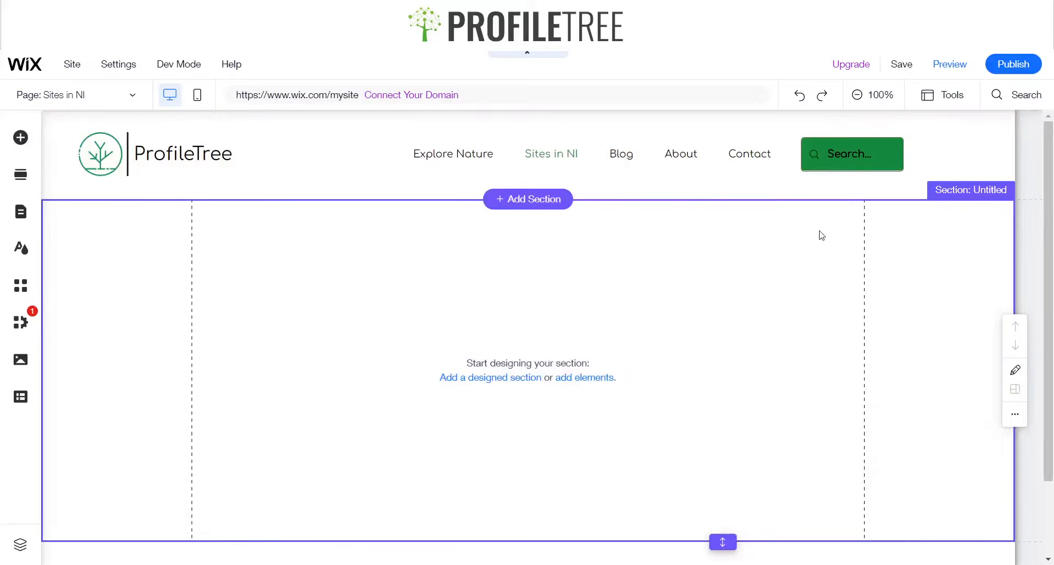
pyautogui.click(829, 155)
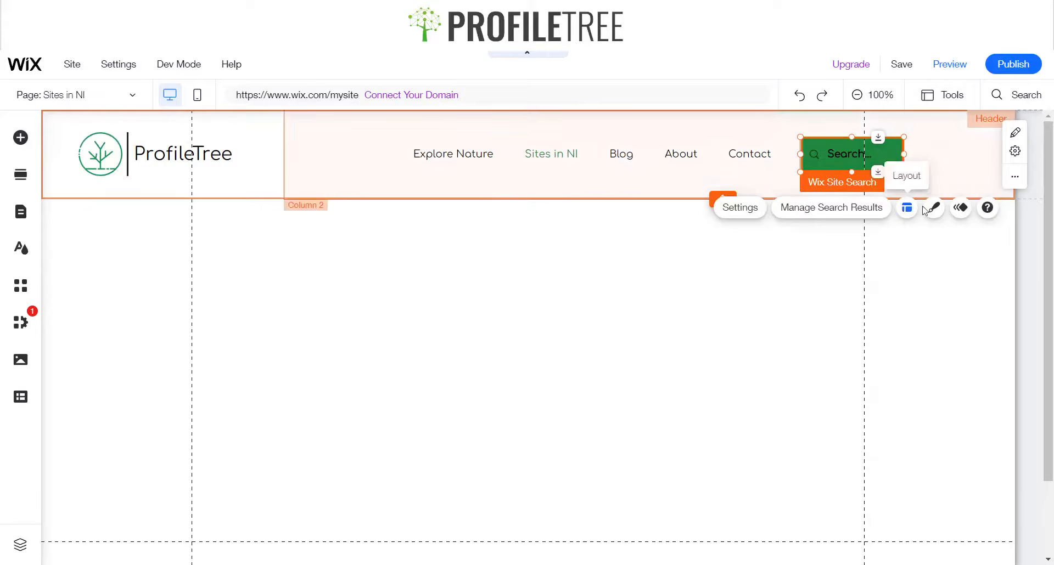
pyautogui.click(927, 212)
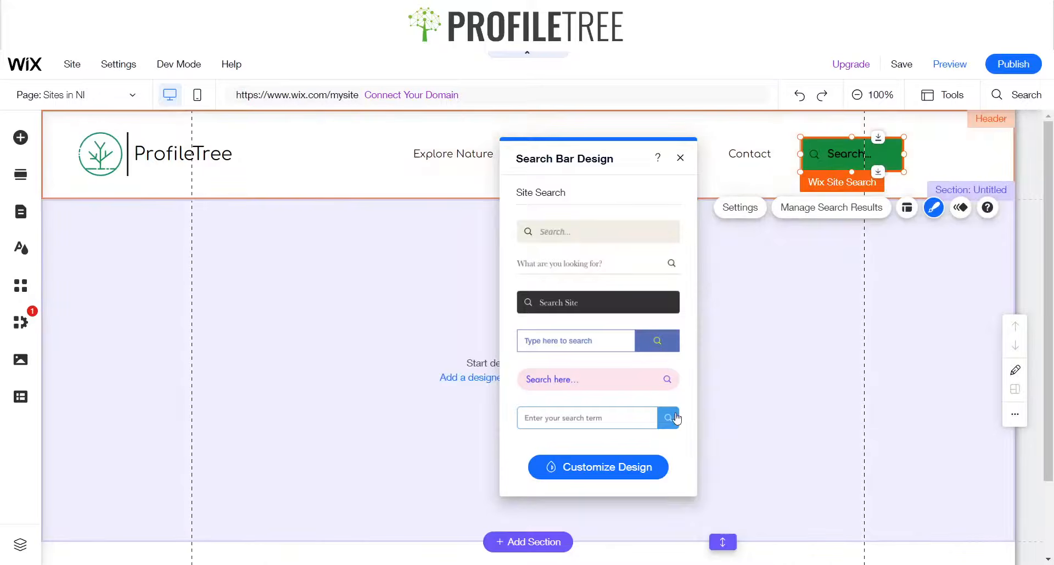
pyautogui.click(593, 475)
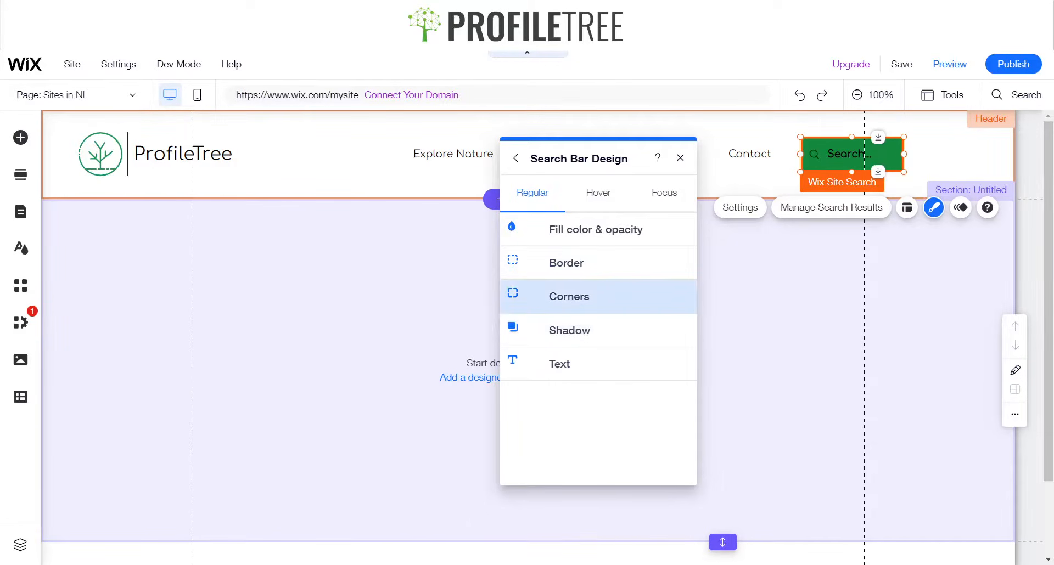
pyautogui.click(585, 295)
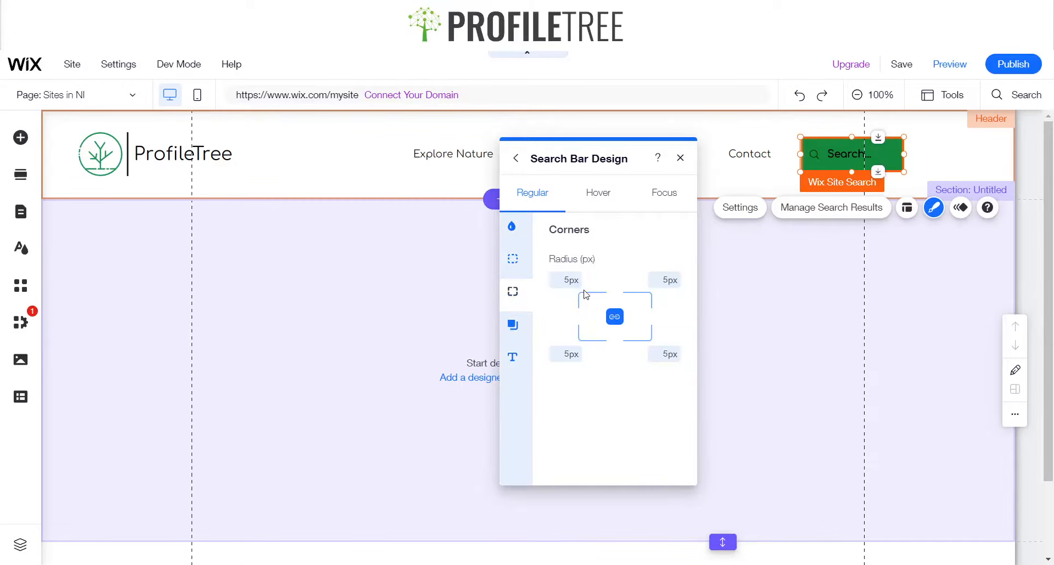
pyautogui.click(516, 327)
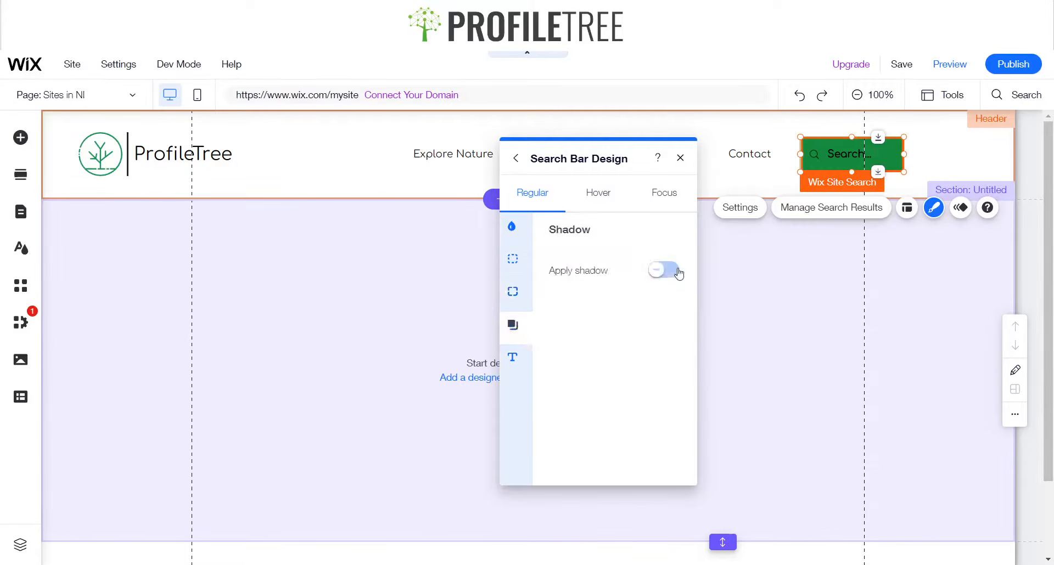
pyautogui.click(519, 269)
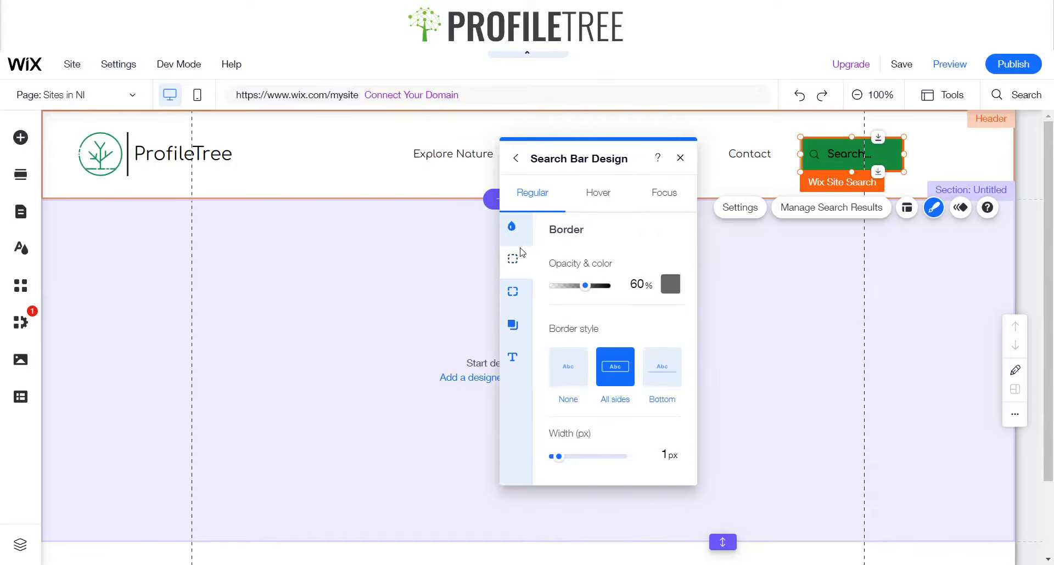
pyautogui.moveTo(589, 291); pyautogui.dragTo(610, 287)
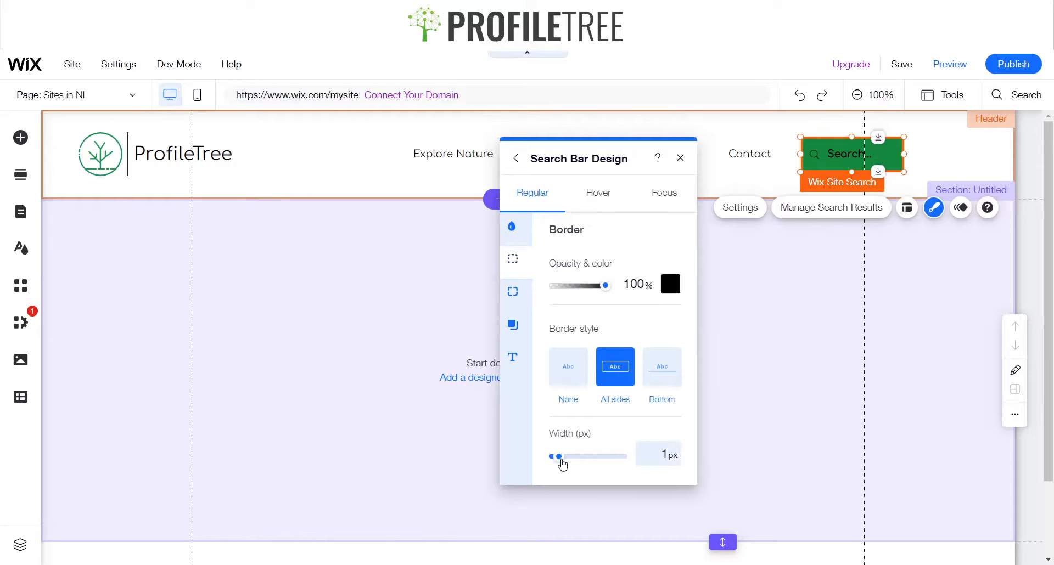
# Reduce the search bar's border width to zero and close the design panel
pyautogui.moveTo(562, 464); pyautogui.dragTo(549, 464)
pyautogui.click(802, 346)
pyautogui.click(848, 175)
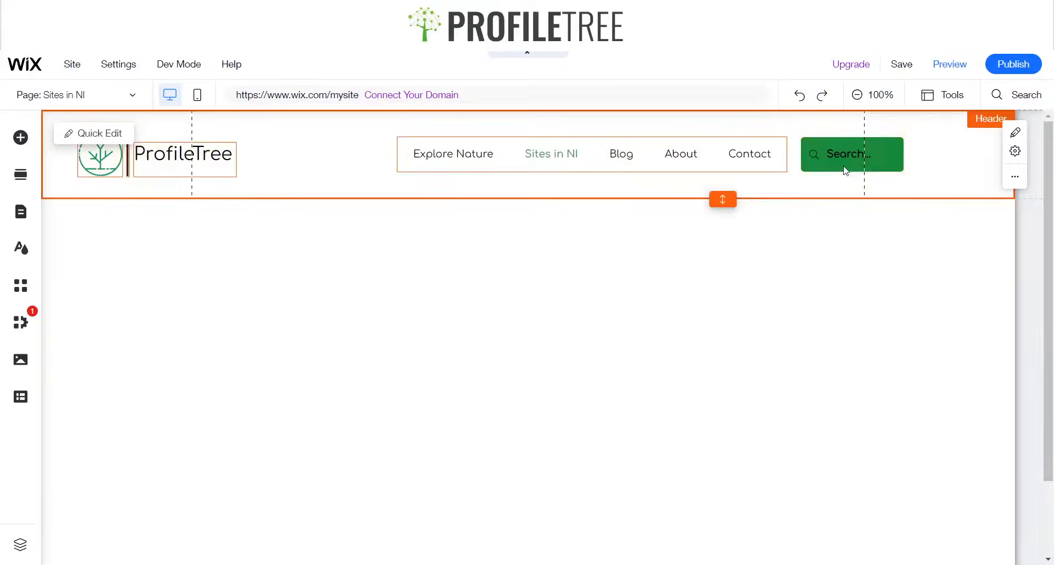
# Reapply an all-sides border to the search bar and raise its icon opacity to 100%
pyautogui.click(844, 163)
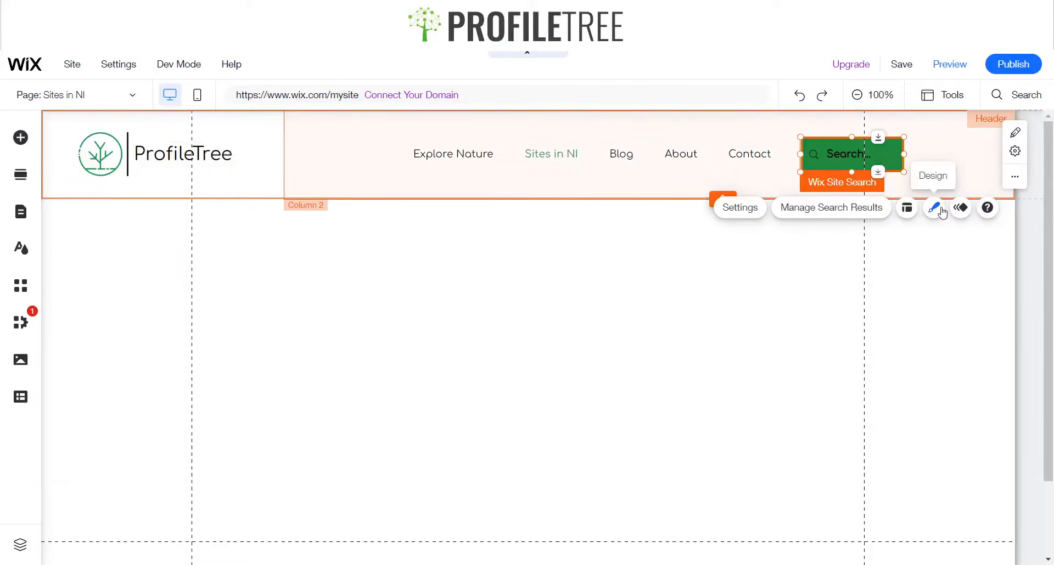
pyautogui.click(933, 207)
pyautogui.click(622, 468)
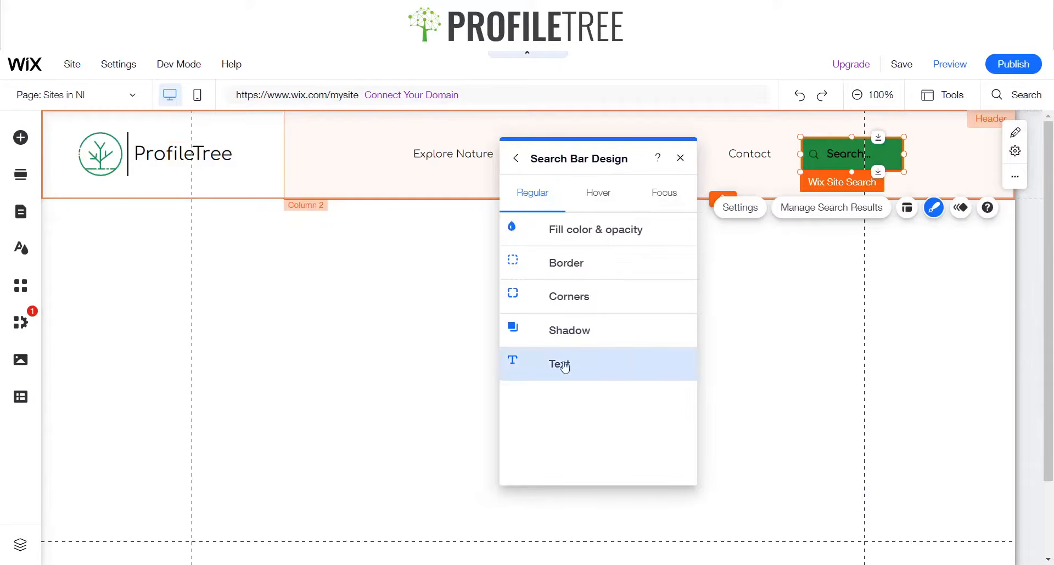
pyautogui.click(556, 266)
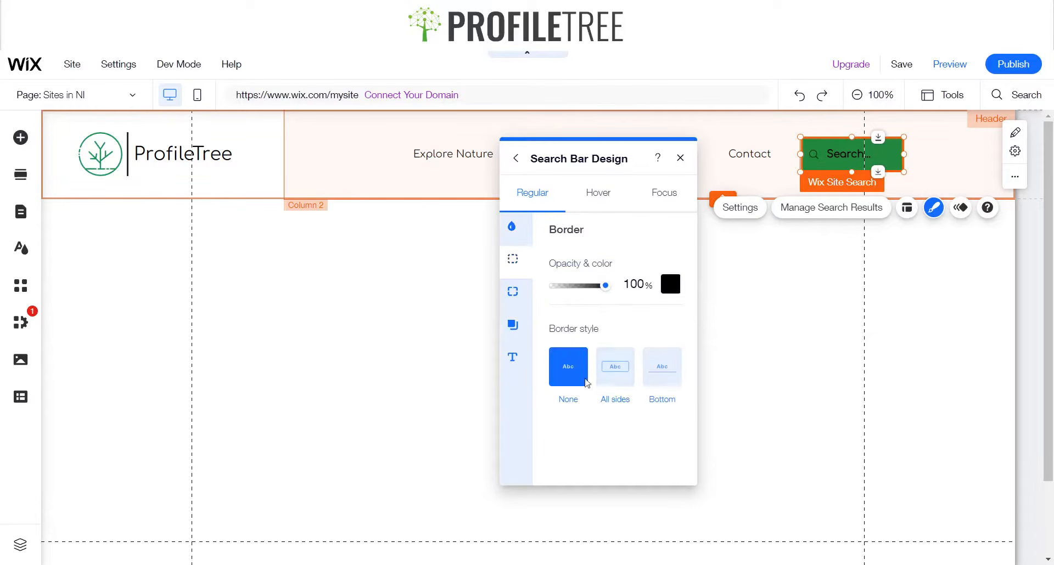
pyautogui.click(622, 376)
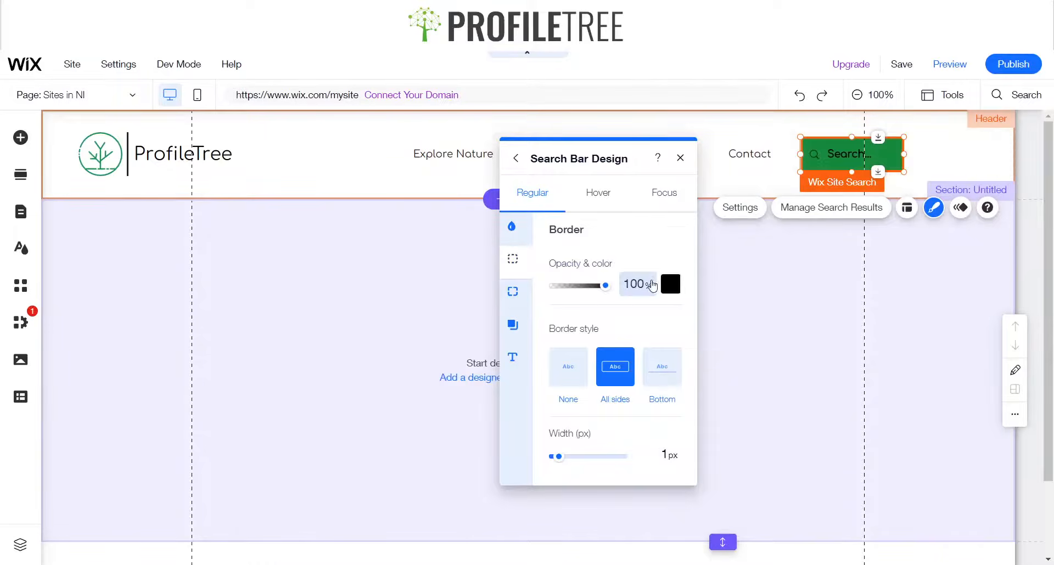
pyautogui.click(516, 228)
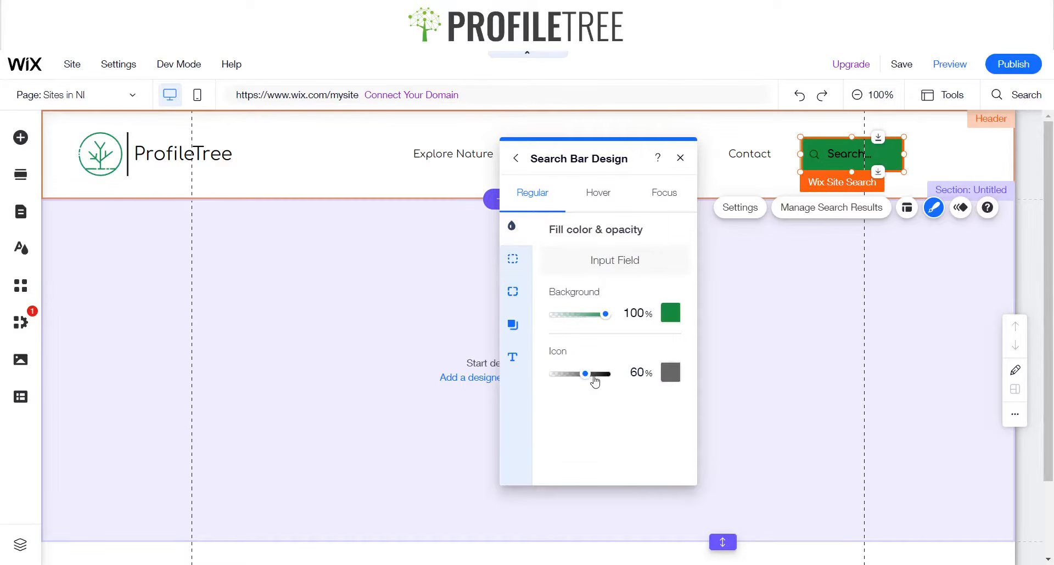
pyautogui.moveTo(587, 375); pyautogui.dragTo(610, 376)
# Set the search bar's placeholder text to Search and close its settings
pyautogui.click(738, 207)
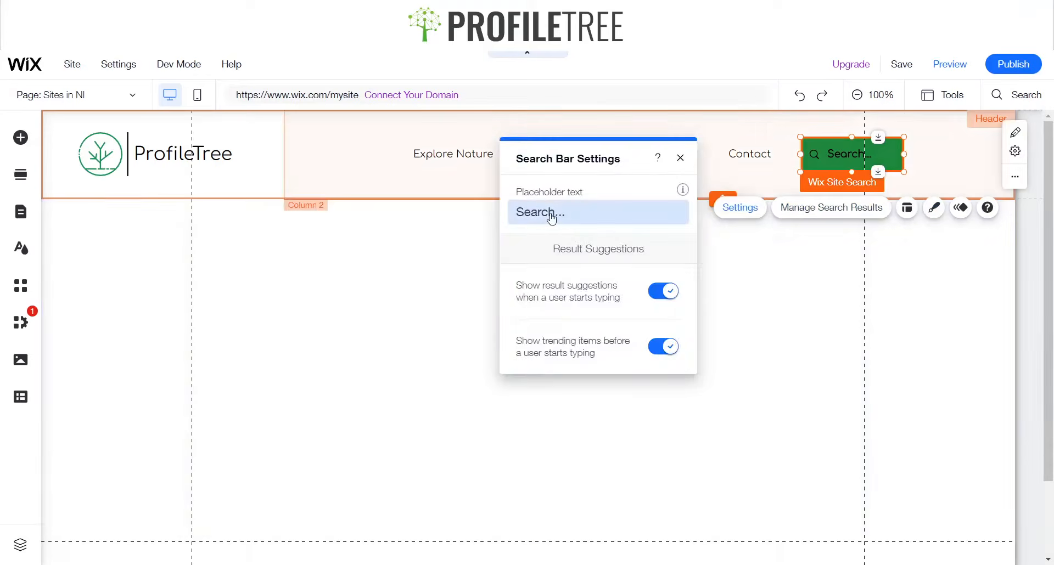
pyautogui.click(554, 213)
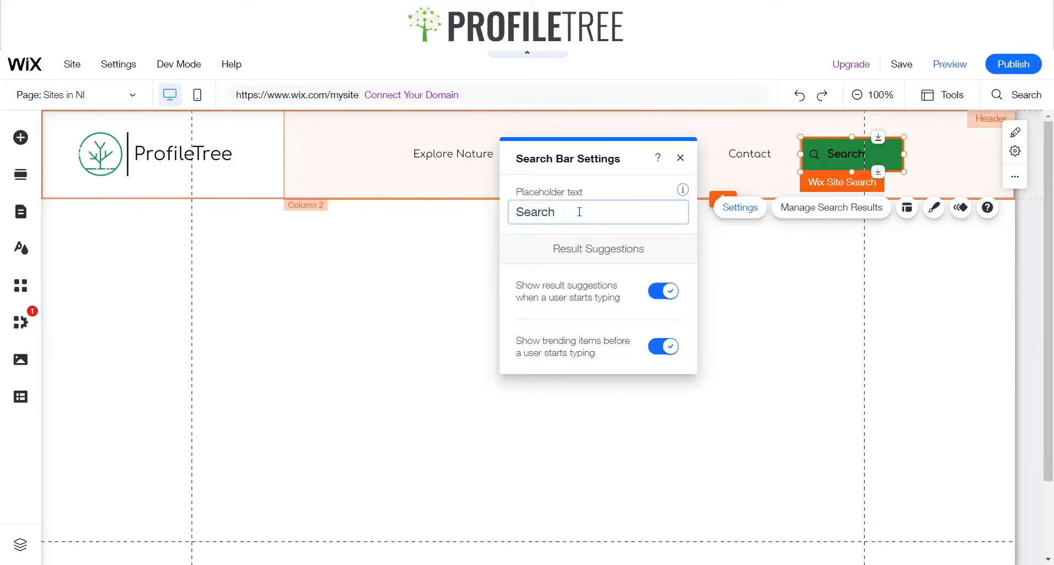
pyautogui.click(722, 361)
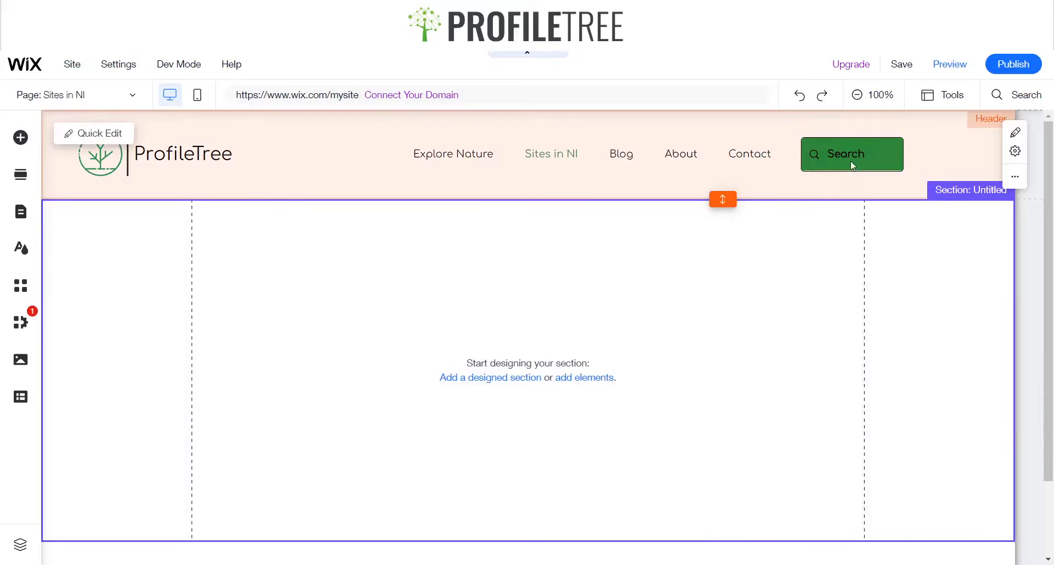
# Change the search bar's regular background fill to white
pyautogui.click(822, 156)
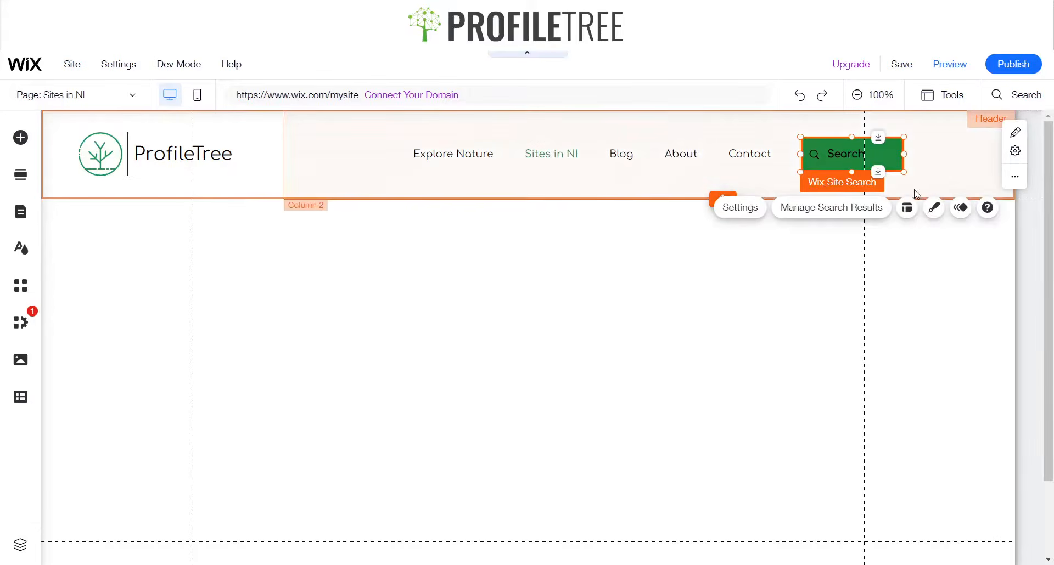
pyautogui.click(934, 208)
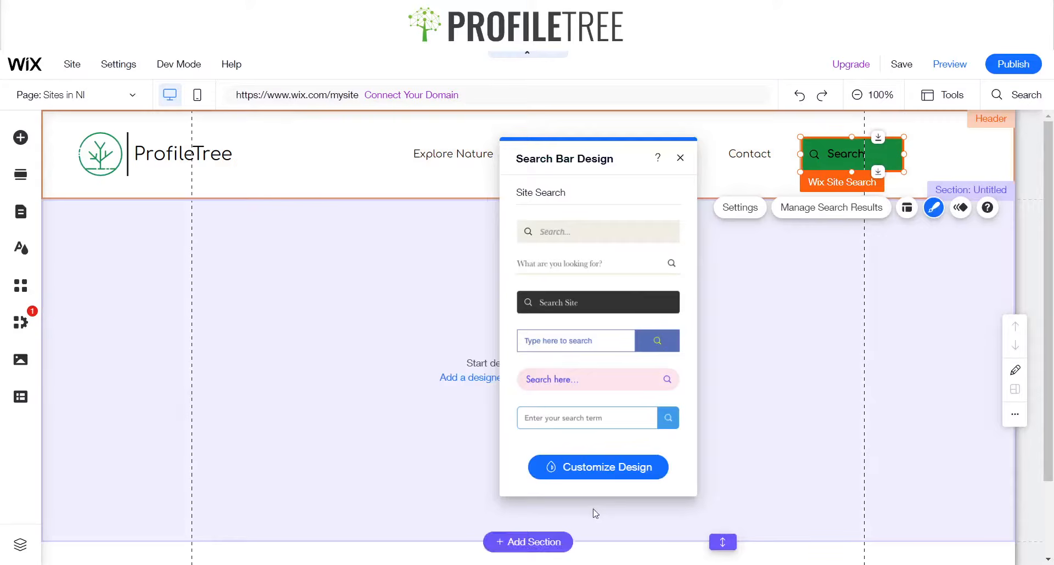
pyautogui.click(607, 469)
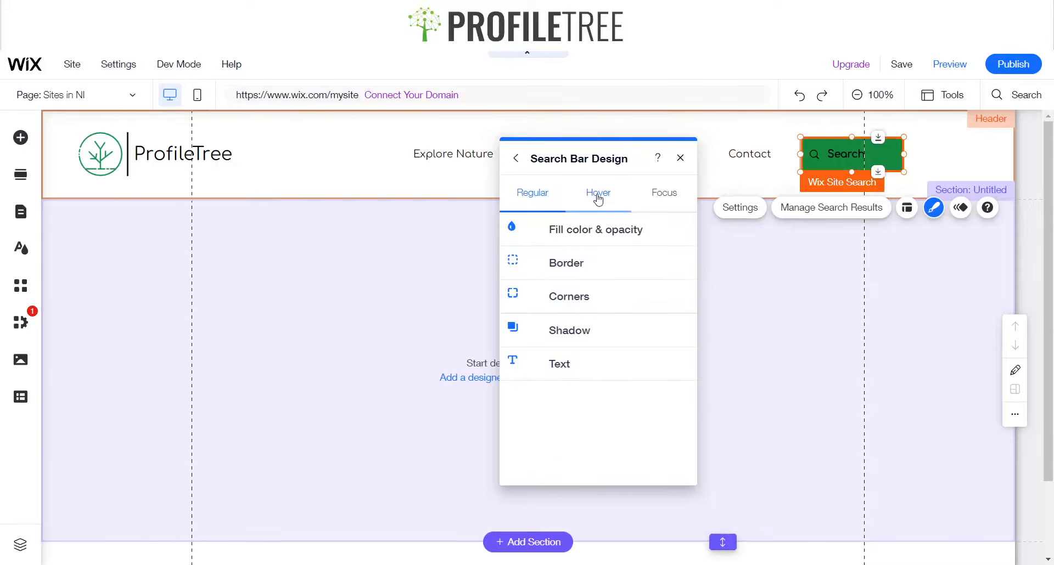
pyautogui.click(579, 235)
pyautogui.click(664, 317)
pyautogui.click(700, 377)
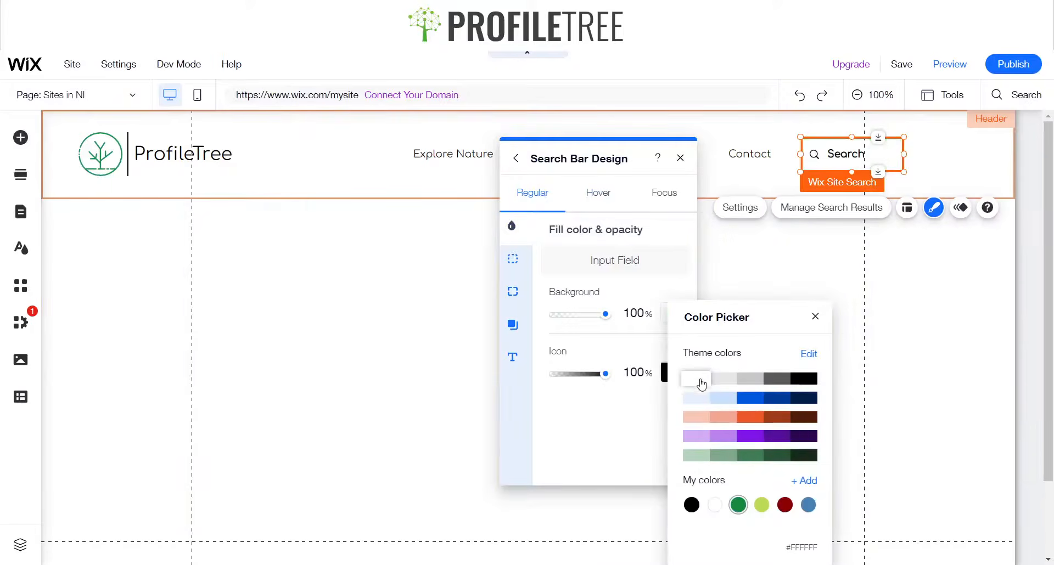
pyautogui.click(818, 315)
# Set the search bar's hover-state icon color to the saved green #15883E
pyautogui.click(596, 193)
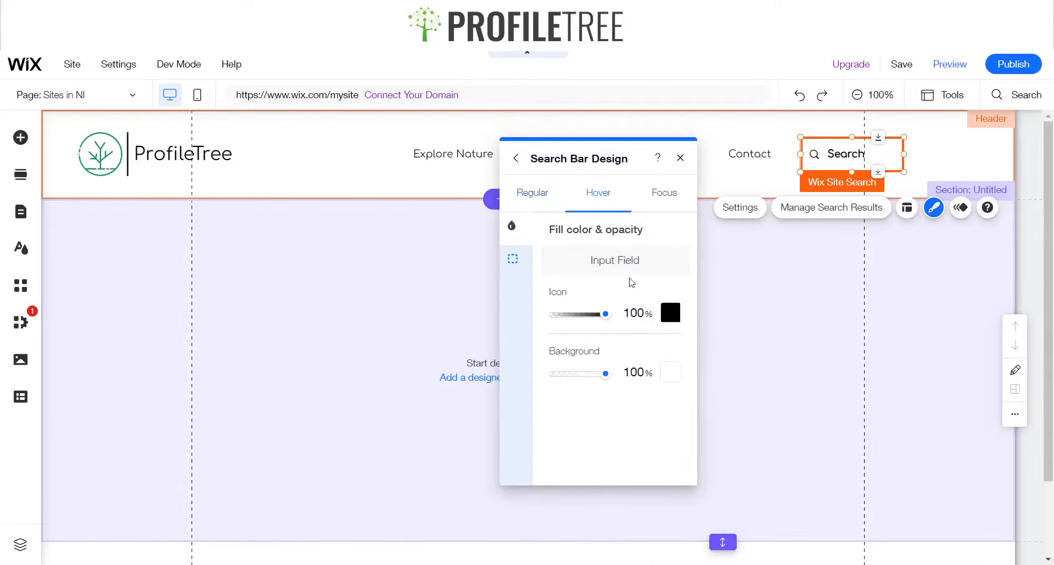
pyautogui.click(670, 313)
pyautogui.click(744, 505)
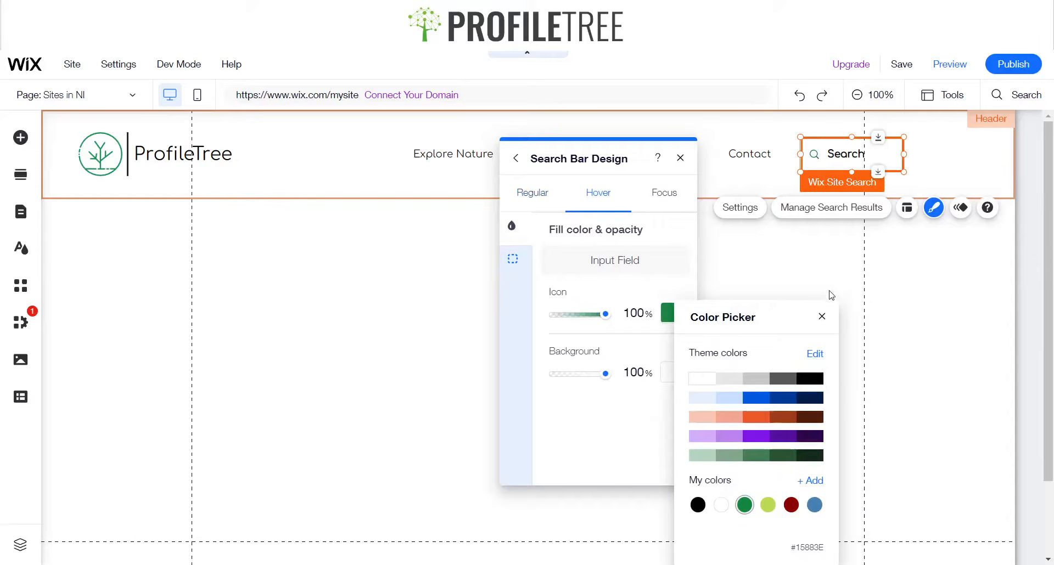
pyautogui.click(820, 319)
# Try setting the search bar's focus-state icon color to the saved green #15883E
pyautogui.click(664, 195)
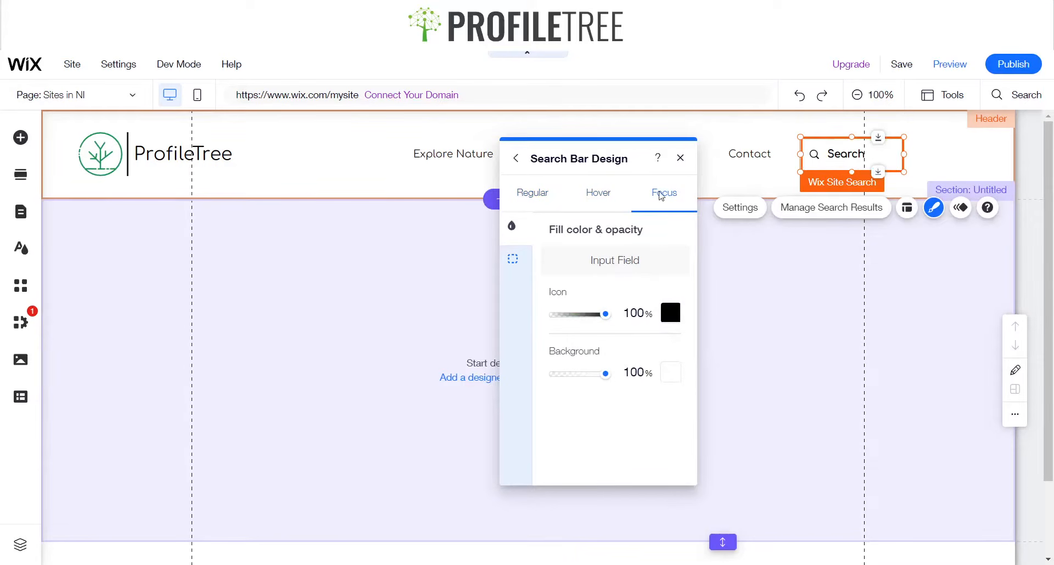
pyautogui.click(670, 312)
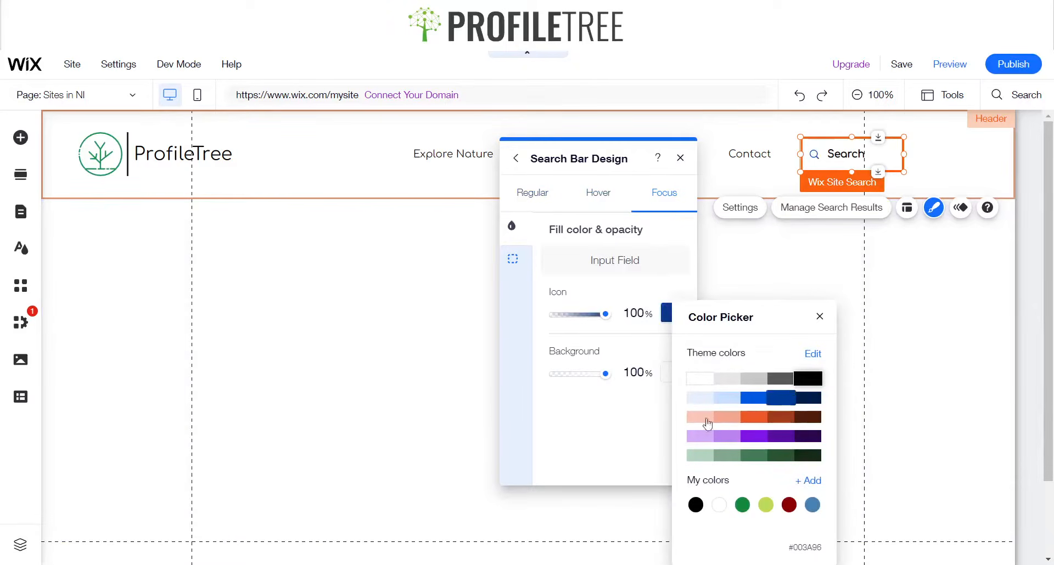
pyautogui.click(742, 505)
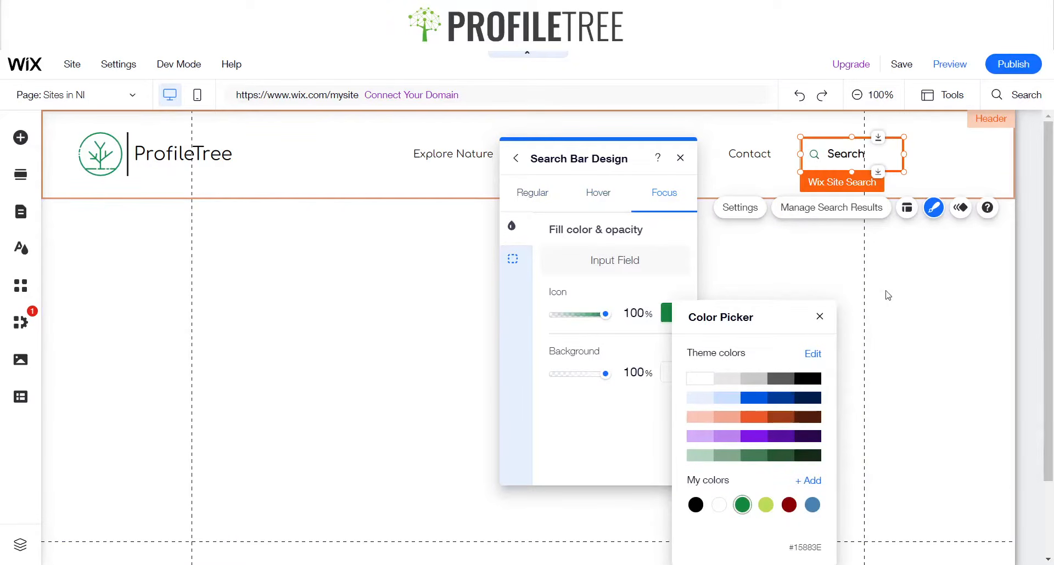
pyautogui.click(820, 317)
pyautogui.click(667, 312)
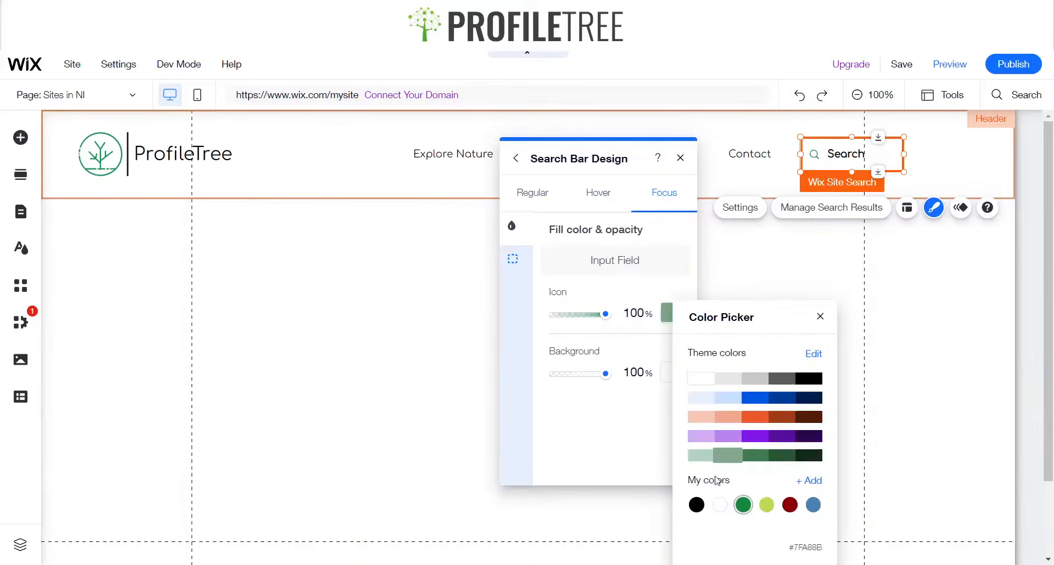
pyautogui.click(820, 316)
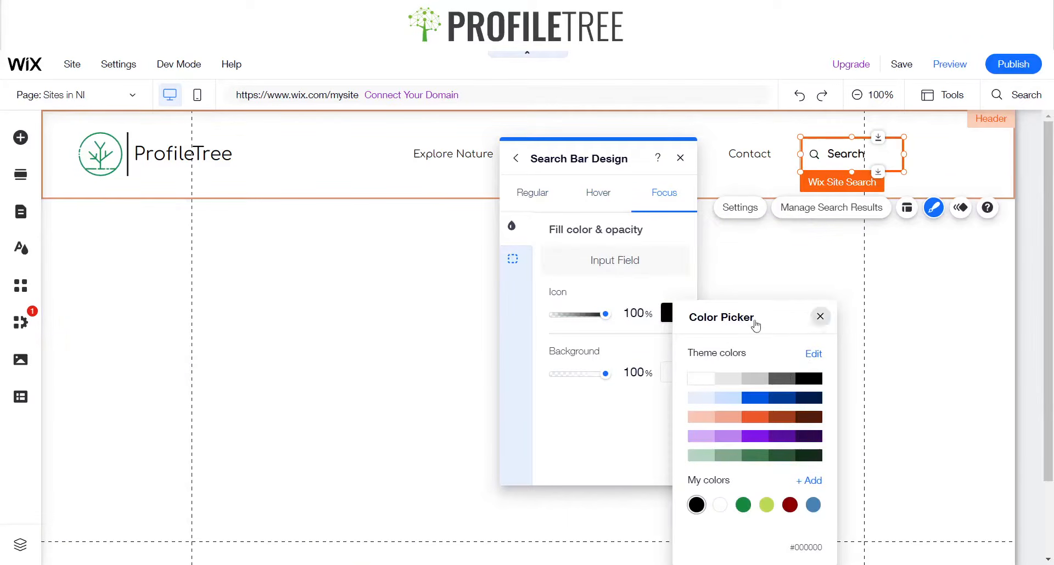
# Review the search bar's focus-state border settings and close the design panel
pyautogui.click(514, 259)
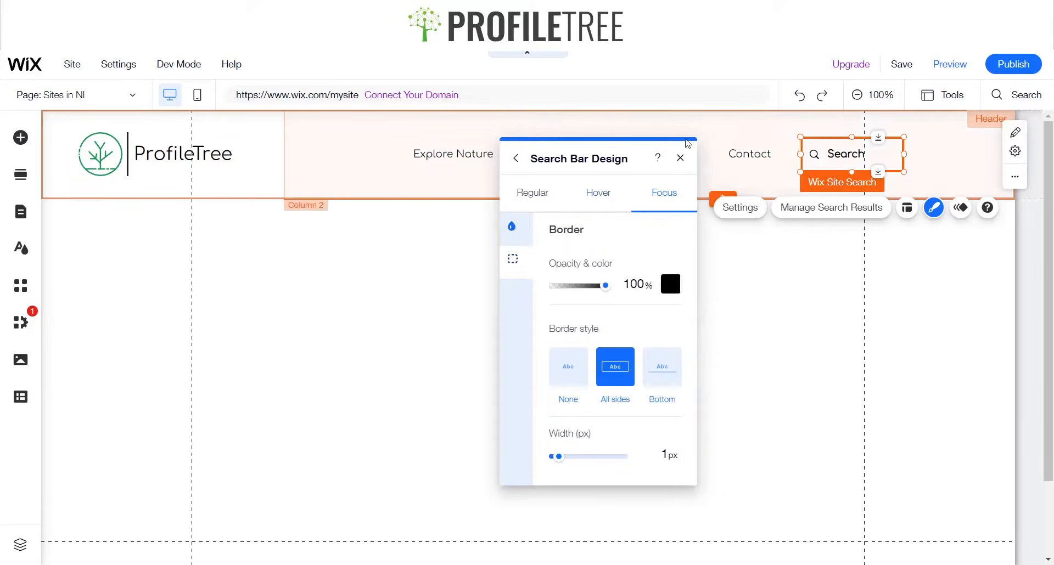
pyautogui.click(680, 158)
pyautogui.click(809, 319)
# Move the search bar about 46 px to the right and realign it vertically within the header
pyautogui.click(830, 156)
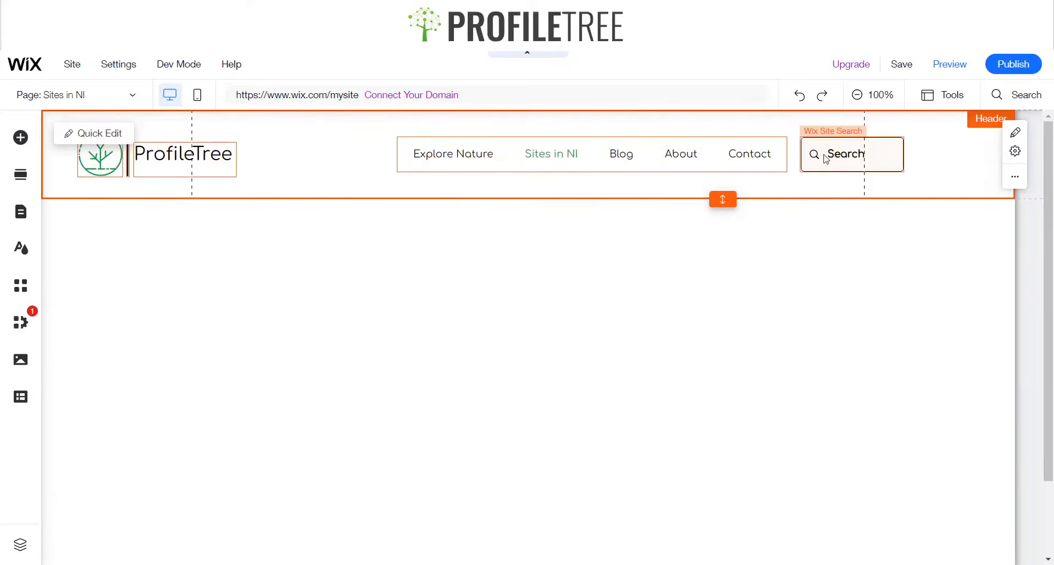
pyautogui.click(832, 153)
pyautogui.moveTo(852, 151); pyautogui.dragTo(899, 156)
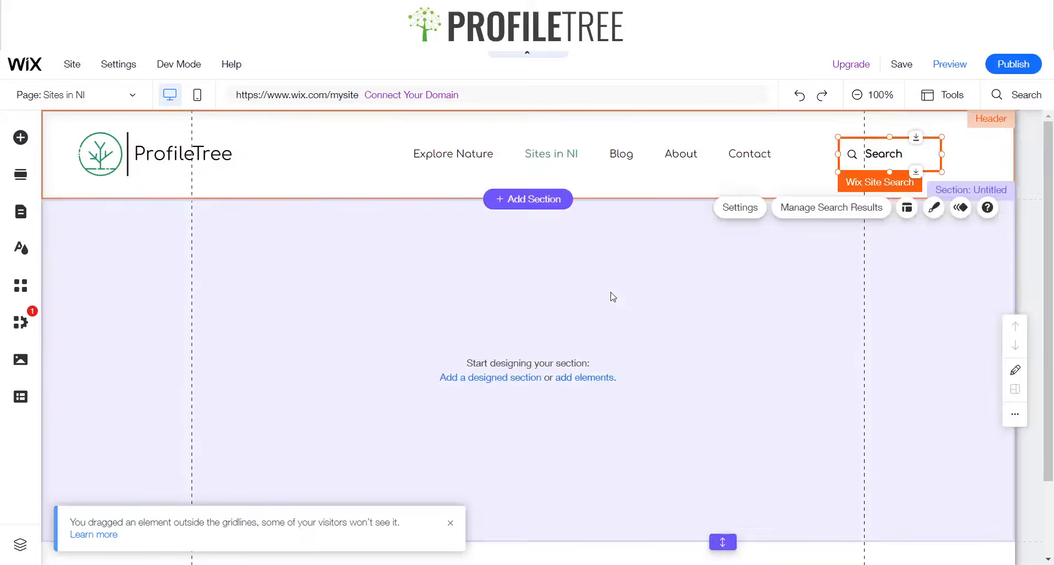
pyautogui.click(546, 296)
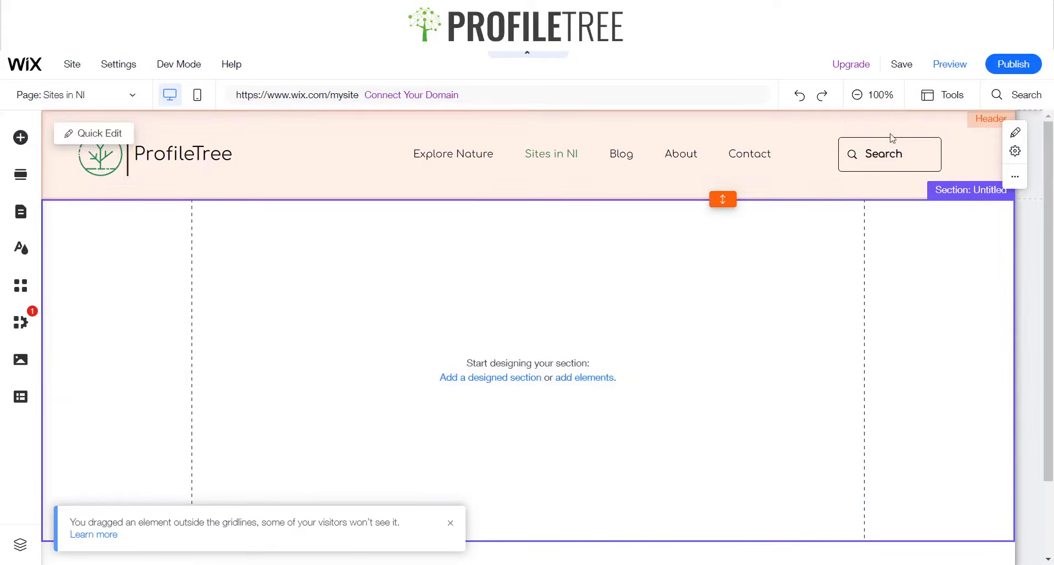
pyautogui.click(889, 159)
pyautogui.moveTo(889, 173)
pyautogui.mouseDown()
pyautogui.moveTo(896, 154)
pyautogui.moveTo(886, 156)
pyautogui.mouseUp()
pyautogui.click(647, 273)
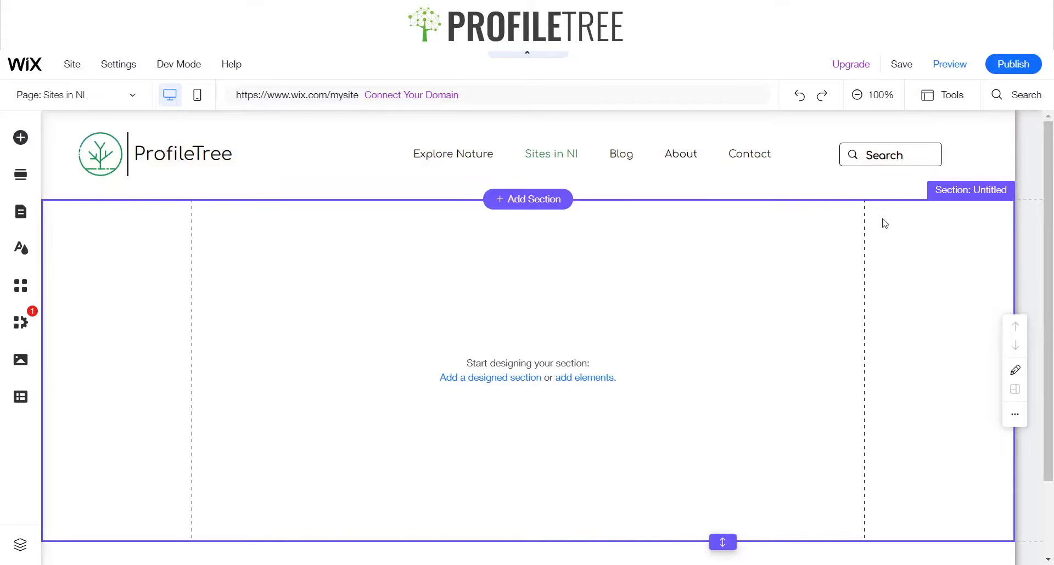
# Select the navigation menu, open its page management panel and close it
pyautogui.click(470, 162)
pyautogui.click(577, 160)
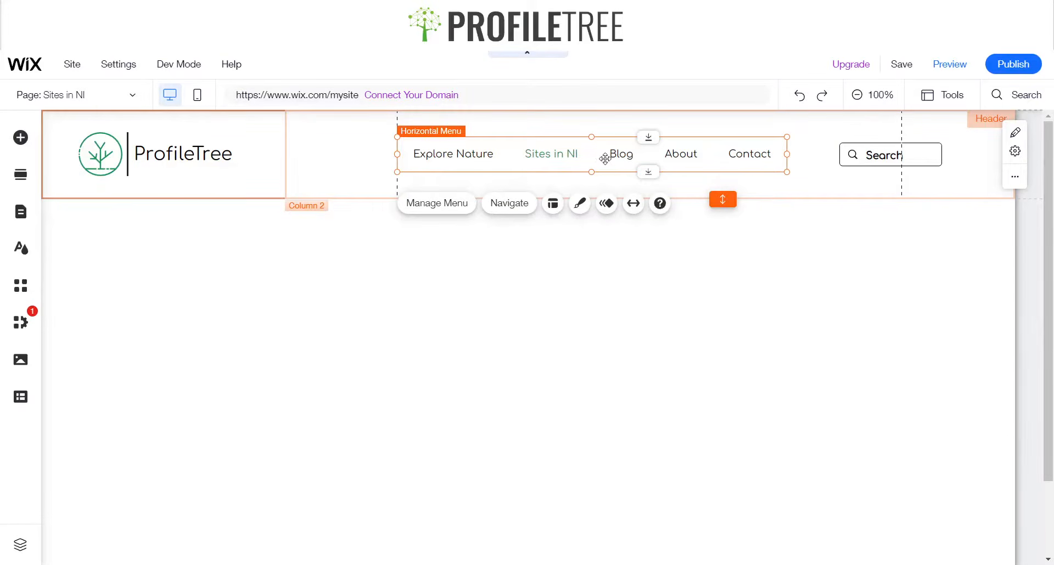
pyautogui.click(451, 204)
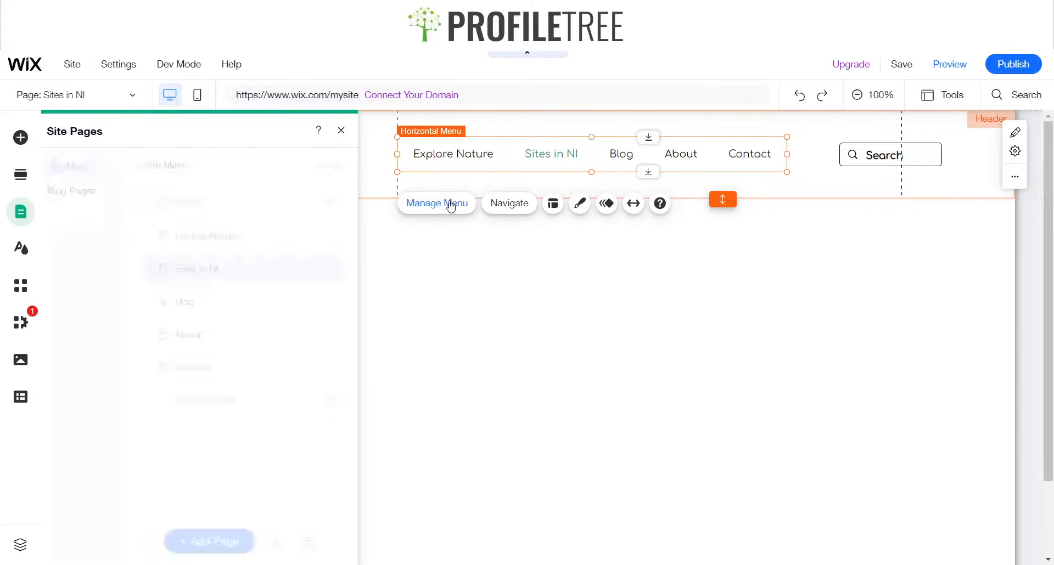
pyautogui.click(350, 131)
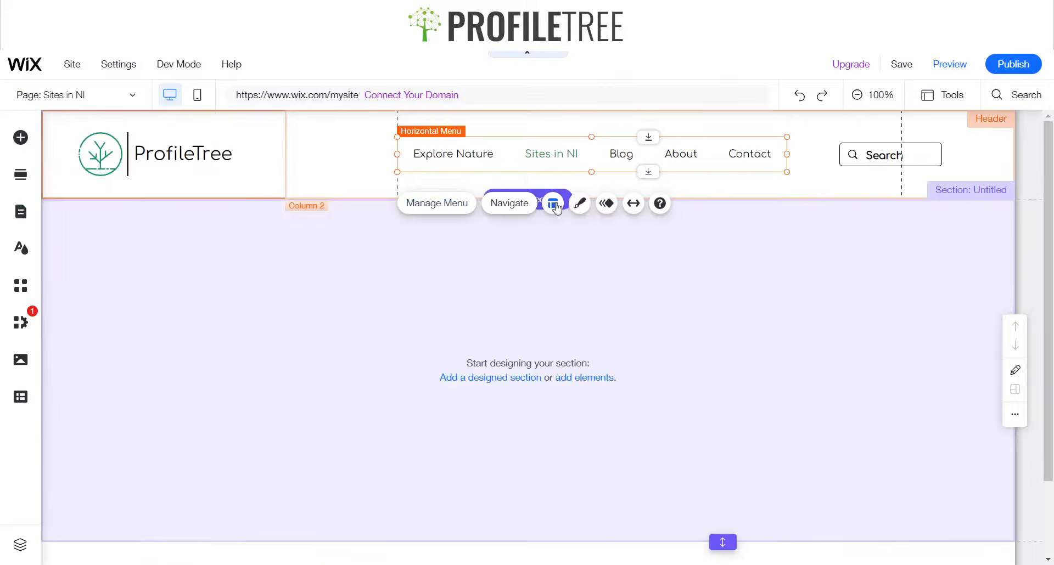
# Align the content of the header's second column to the left
pyautogui.click(552, 204)
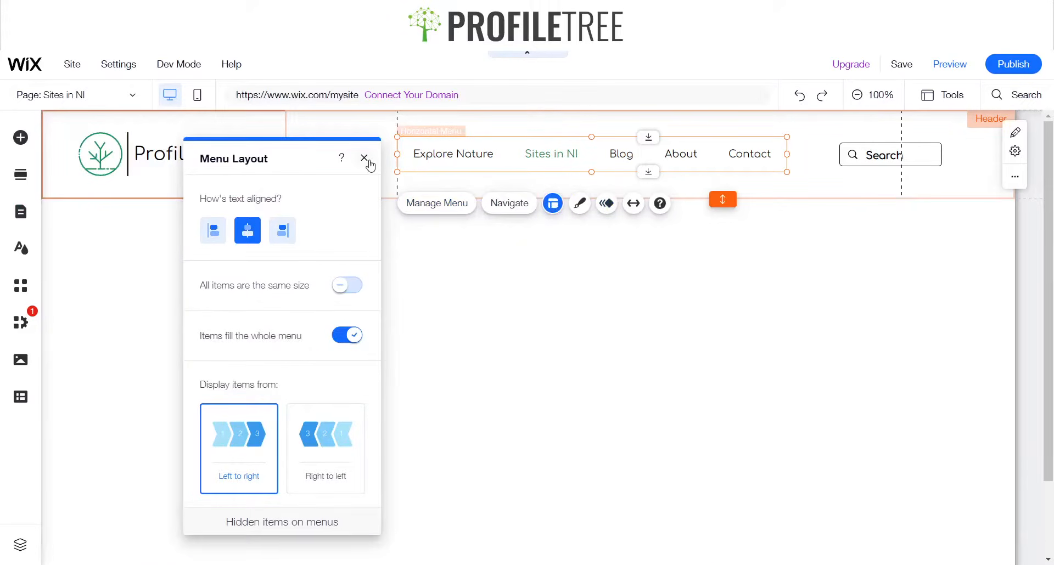
pyautogui.click(364, 158)
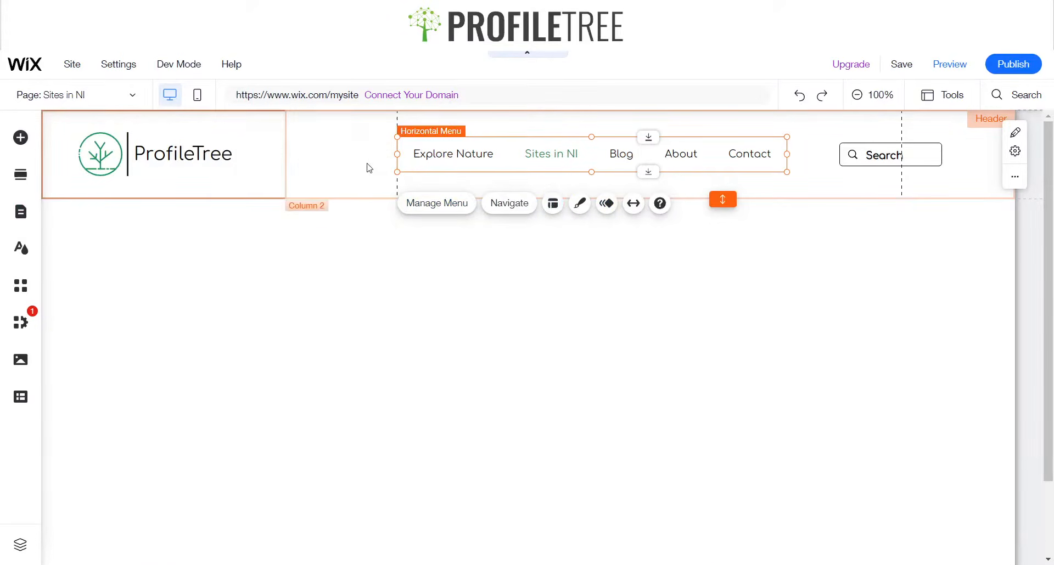
pyautogui.click(364, 165)
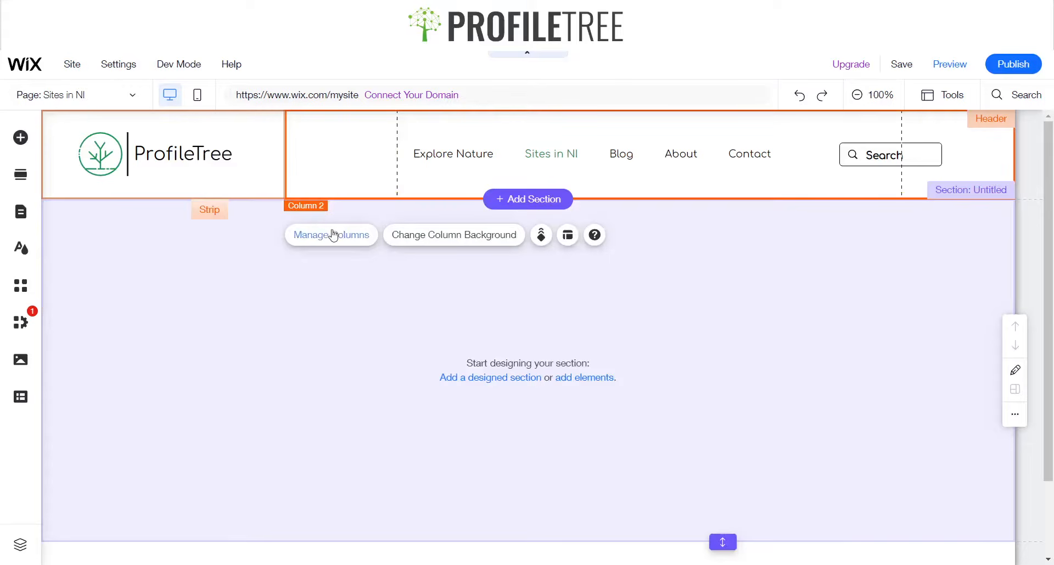
pyautogui.click(568, 235)
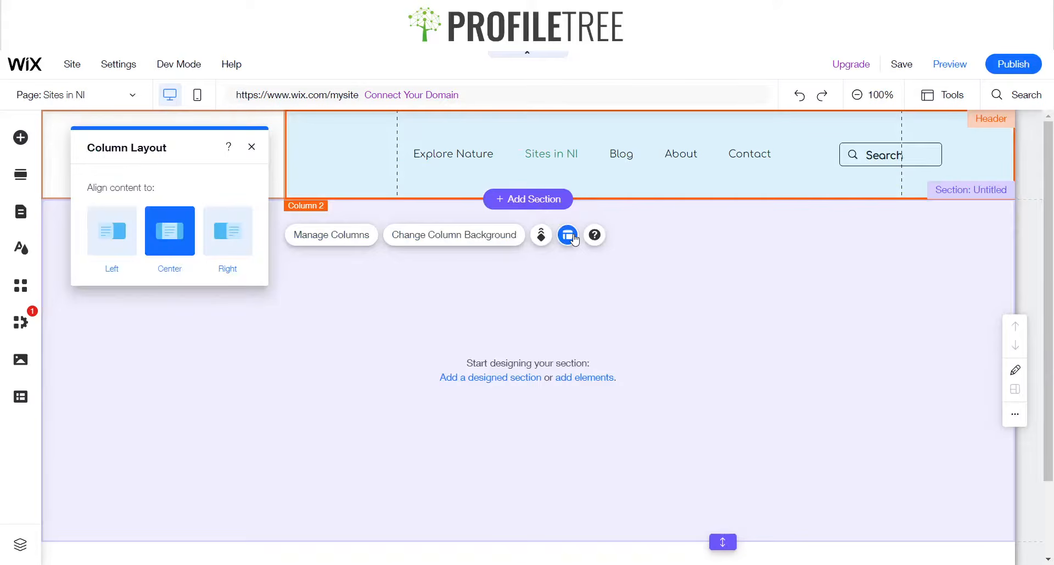
pyautogui.click(122, 251)
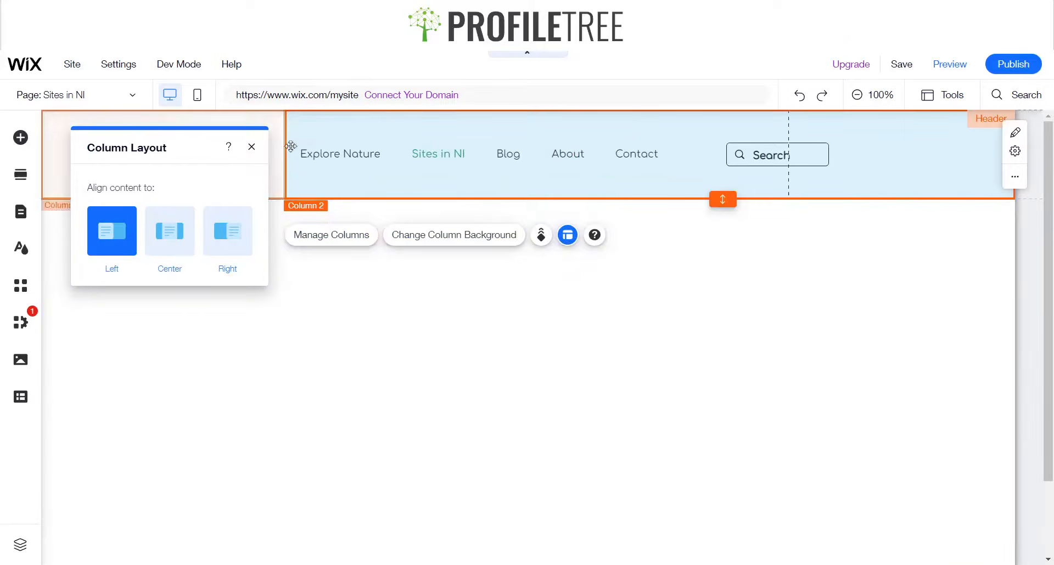
pyautogui.click(252, 148)
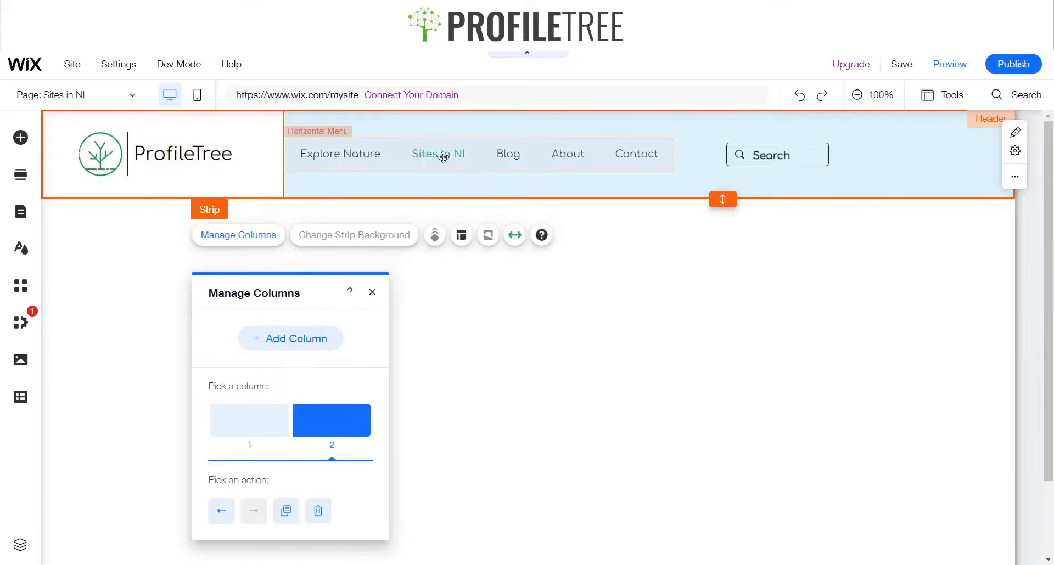
pyautogui.click(588, 179)
pyautogui.click(642, 193)
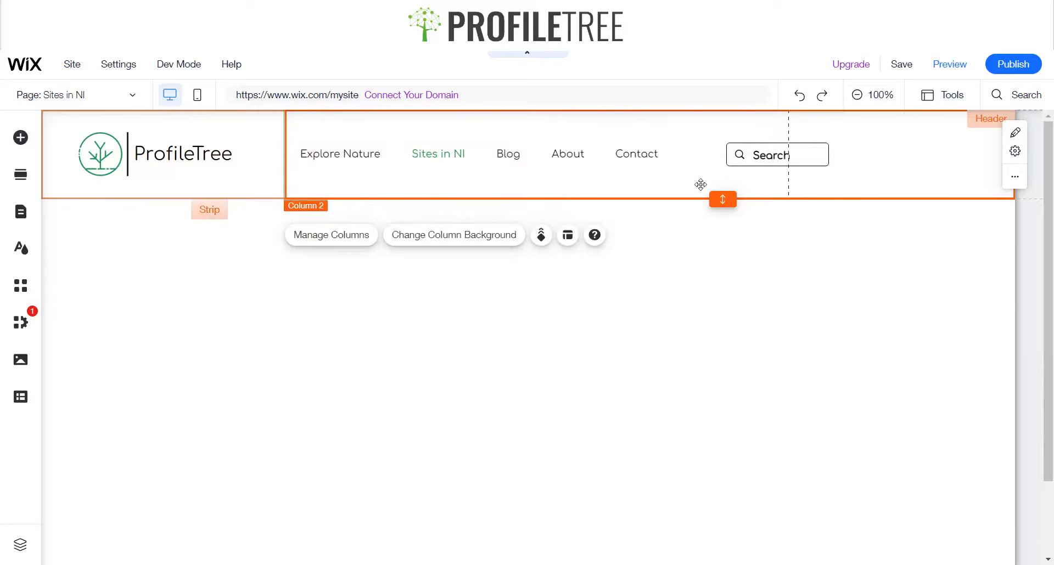
# Move the navigation menu and the search bar further right within the header
pyautogui.moveTo(594, 158)
pyautogui.mouseDown()
pyautogui.moveTo(574, 159)
pyautogui.moveTo(589, 158)
pyautogui.mouseUp()
pyautogui.click(784, 154)
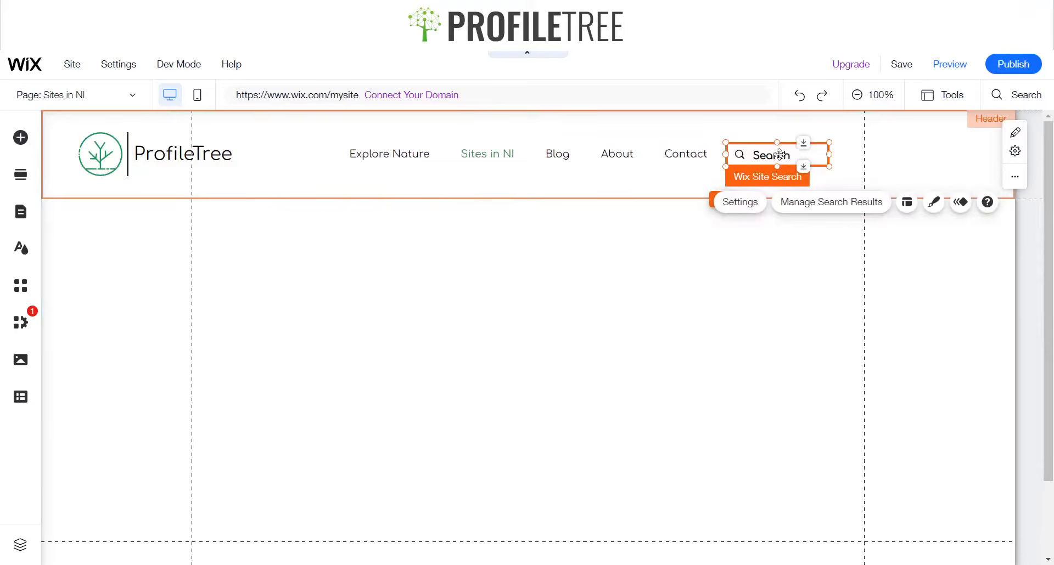
pyautogui.moveTo(784, 155); pyautogui.dragTo(853, 151)
pyautogui.click(695, 157)
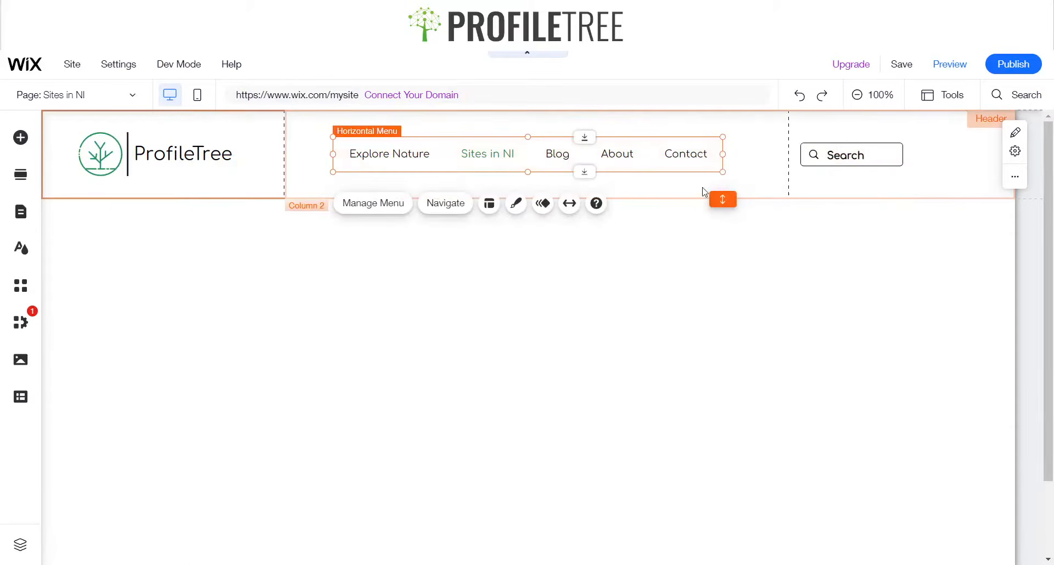
# Preview the site and test typing into the header's search bar
pyautogui.click(704, 192)
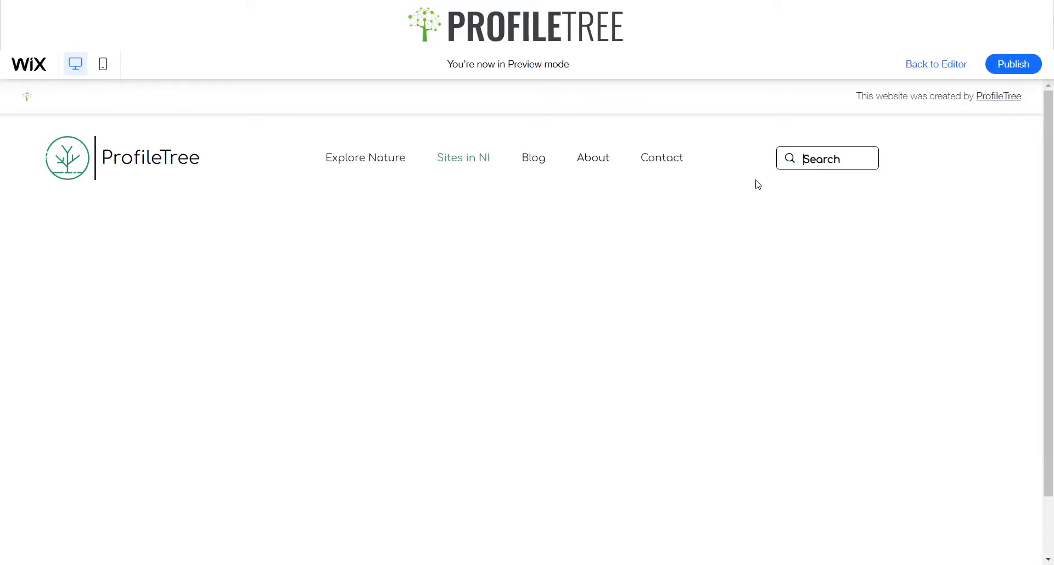
pyautogui.click(826, 165)
pyautogui.write('z')
pyautogui.press('BackSpace')
pyautogui.write('y')
pyautogui.press('BackSpace')
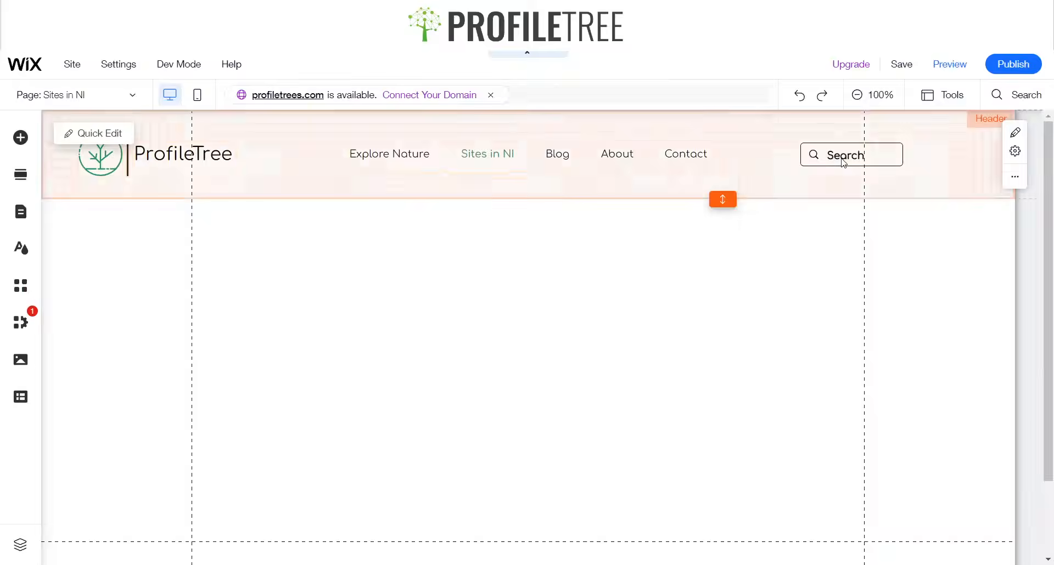
# Move the search bar about 65 px right and the navigation menu about 60 px right
pyautogui.click(843, 163)
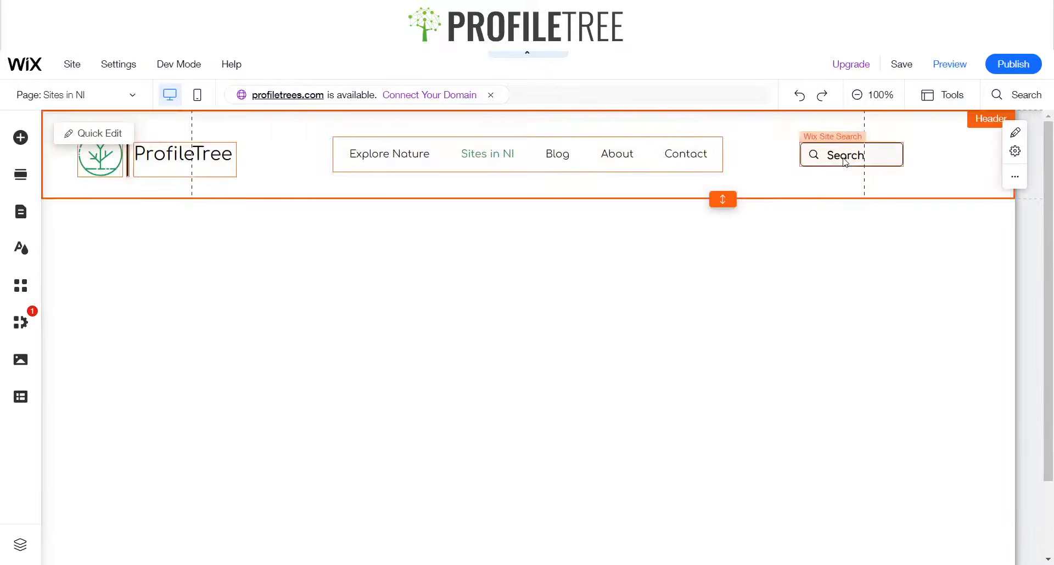
pyautogui.moveTo(845, 159); pyautogui.dragTo(912, 156)
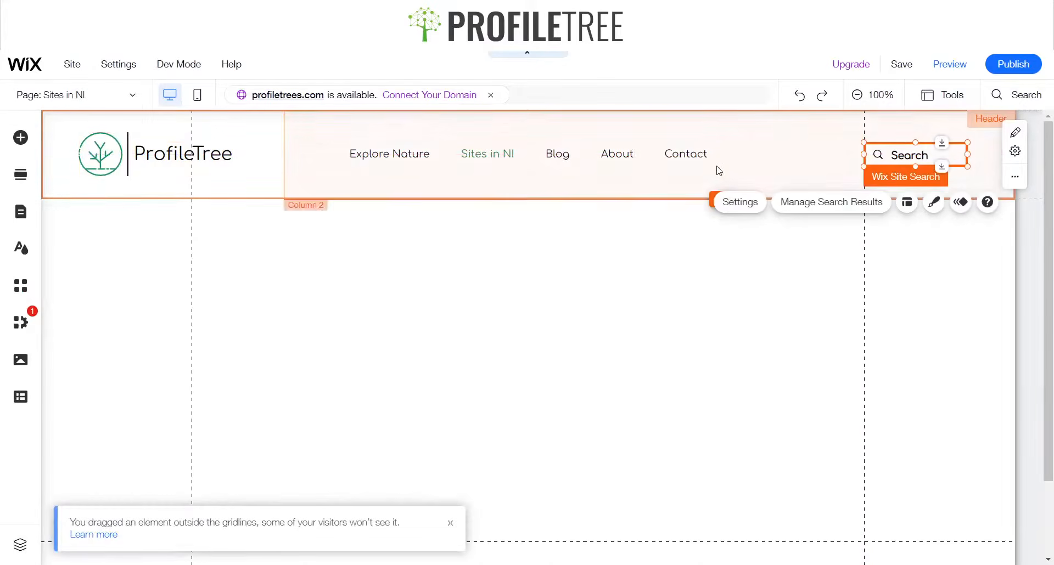
pyautogui.click(640, 155)
pyautogui.moveTo(640, 156); pyautogui.dragTo(700, 165)
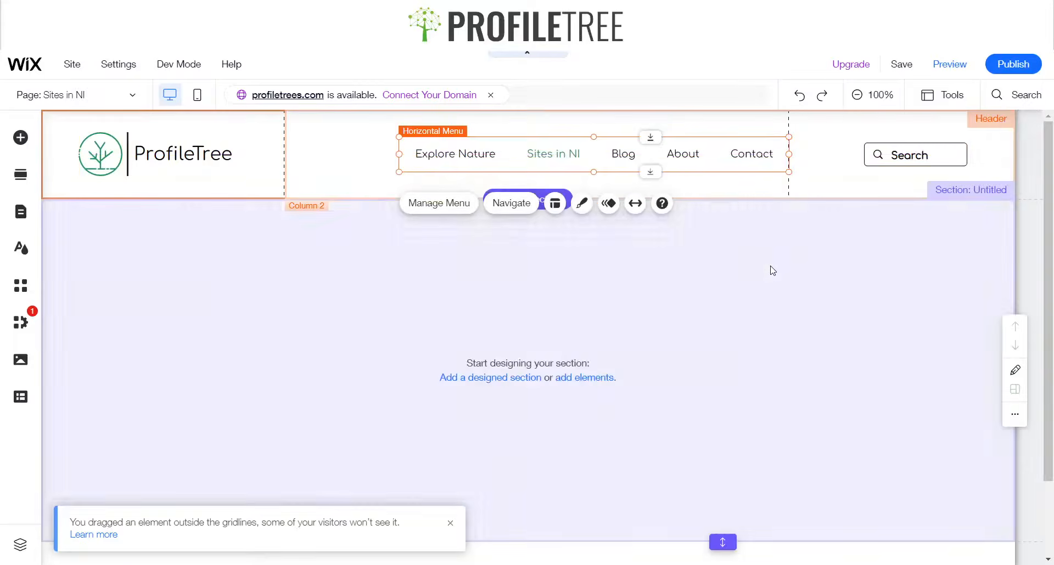
pyautogui.click(769, 268)
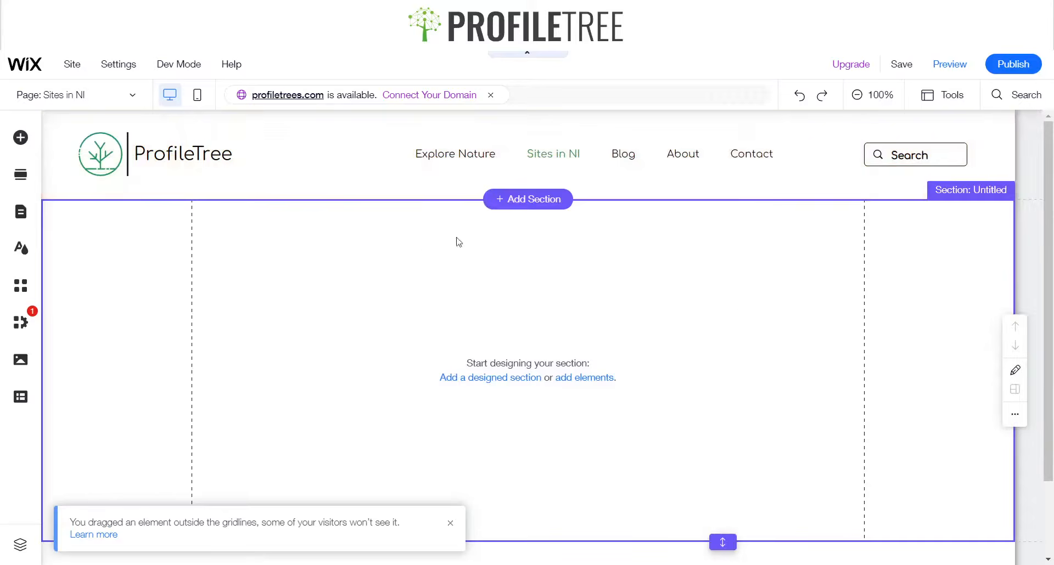
# Search the add panel for socials and place the black-icon social bar beneath the header's search bar
pyautogui.click(20, 138)
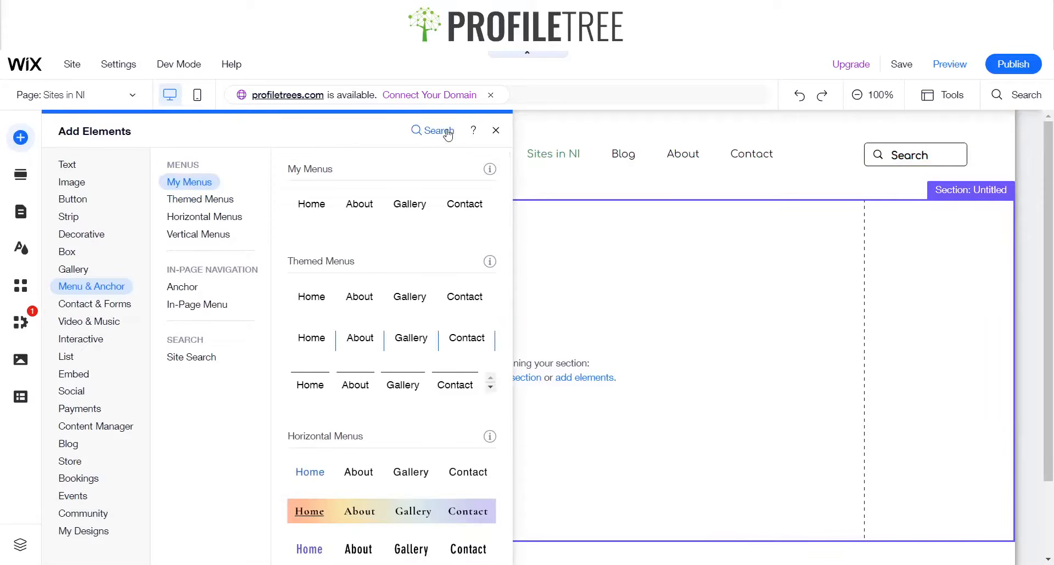
pyautogui.click(442, 130)
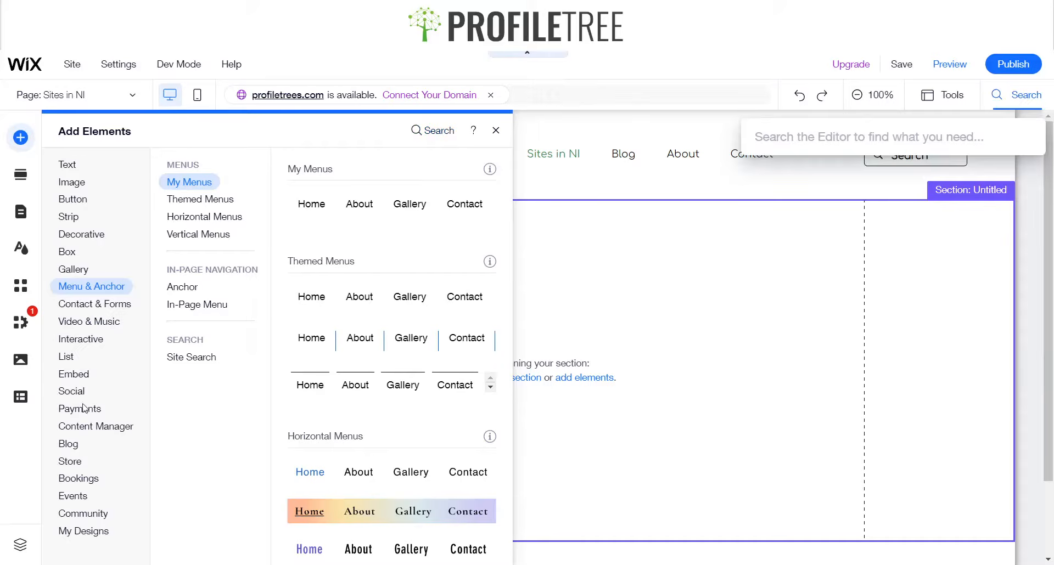
pyautogui.write('socials')
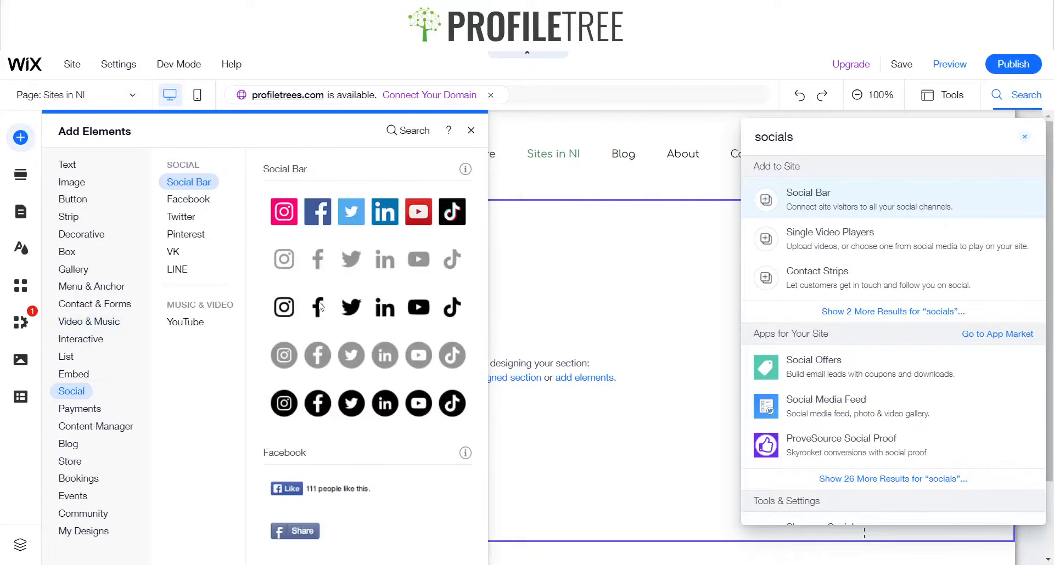
pyautogui.click(299, 313)
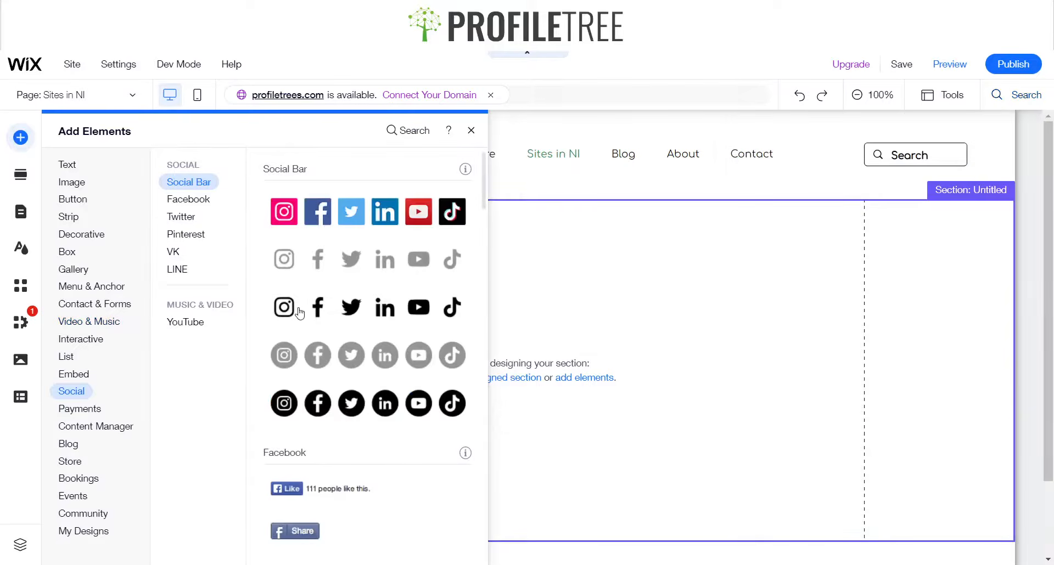
pyautogui.click(299, 312)
pyautogui.moveTo(525, 362); pyautogui.dragTo(869, 176)
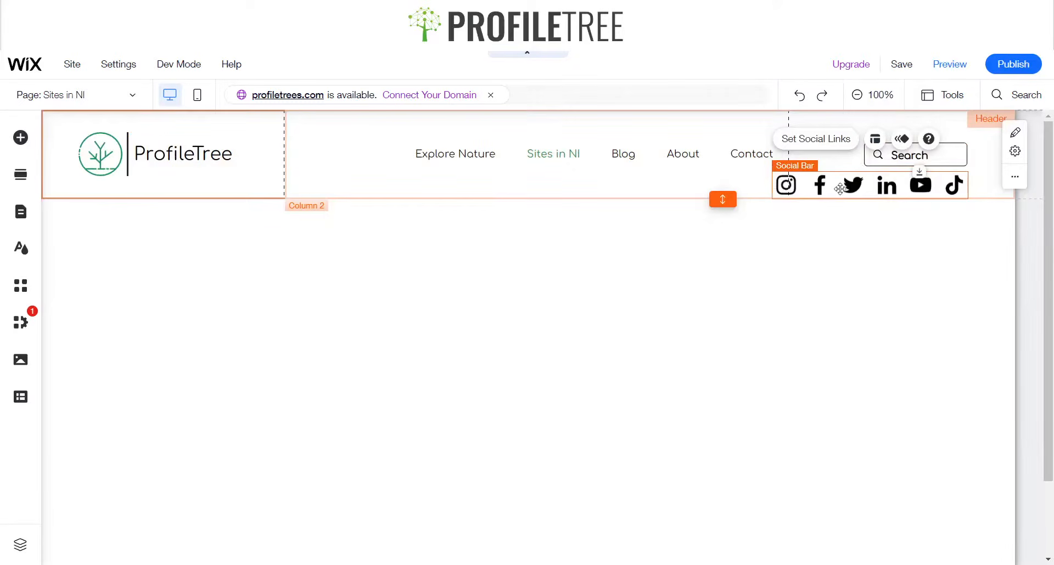
# Set the social bar's icon size to 20 px and shift the bar right under the search bar
pyautogui.click(875, 139)
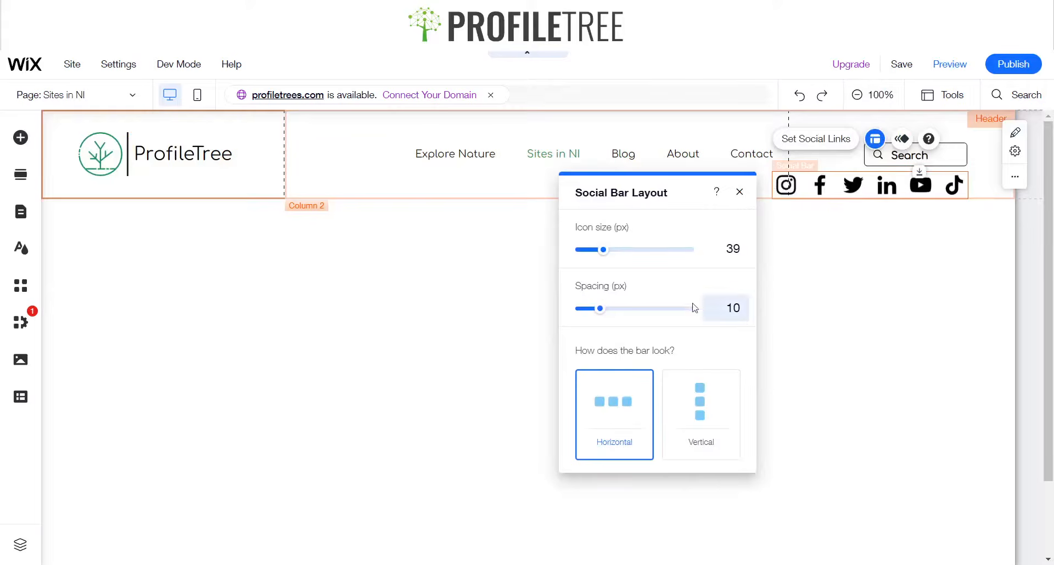
pyautogui.click(730, 253)
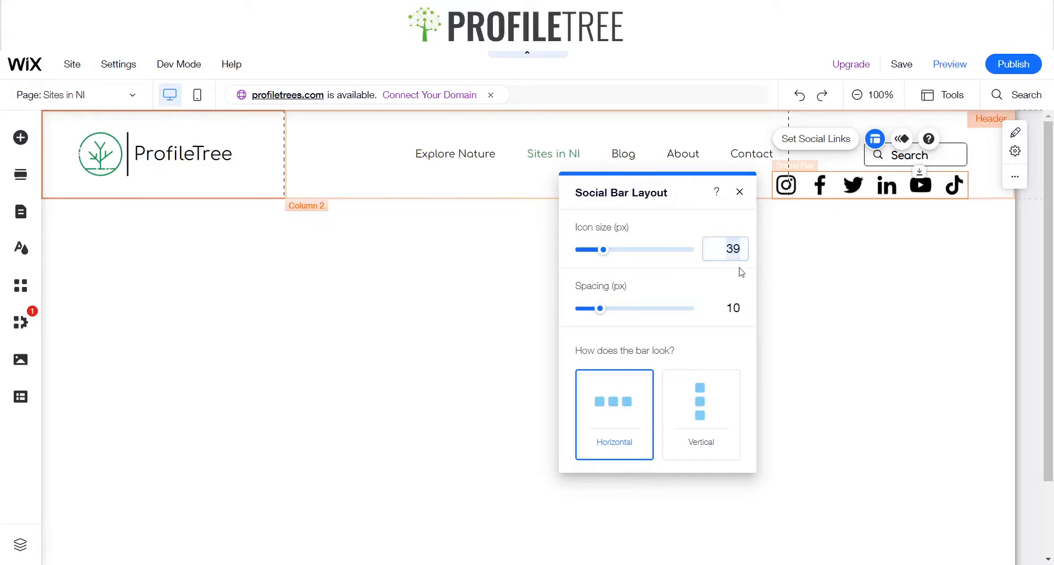
pyautogui.write('20')
pyautogui.press('Return')
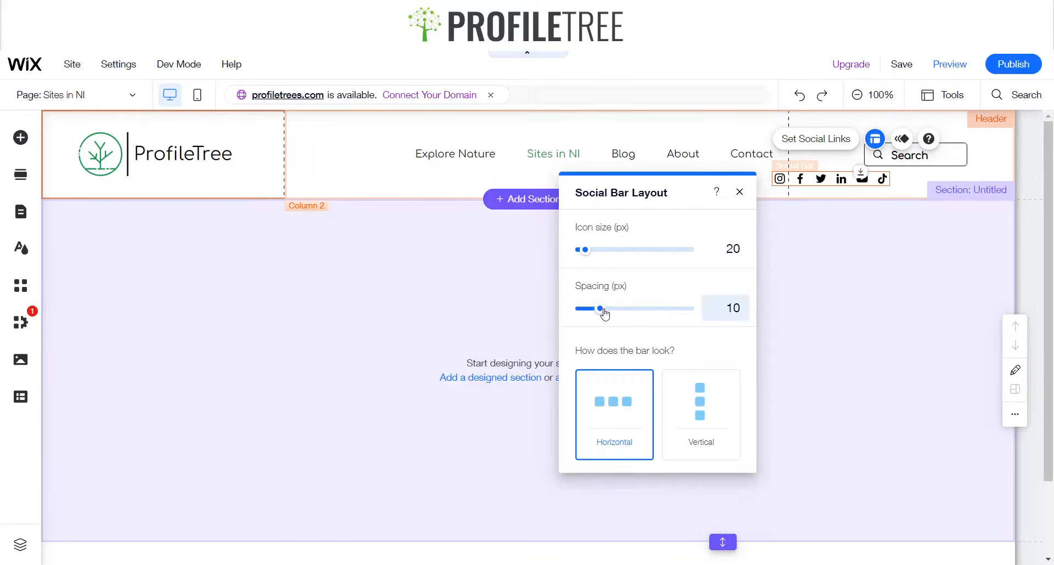
pyautogui.click(739, 194)
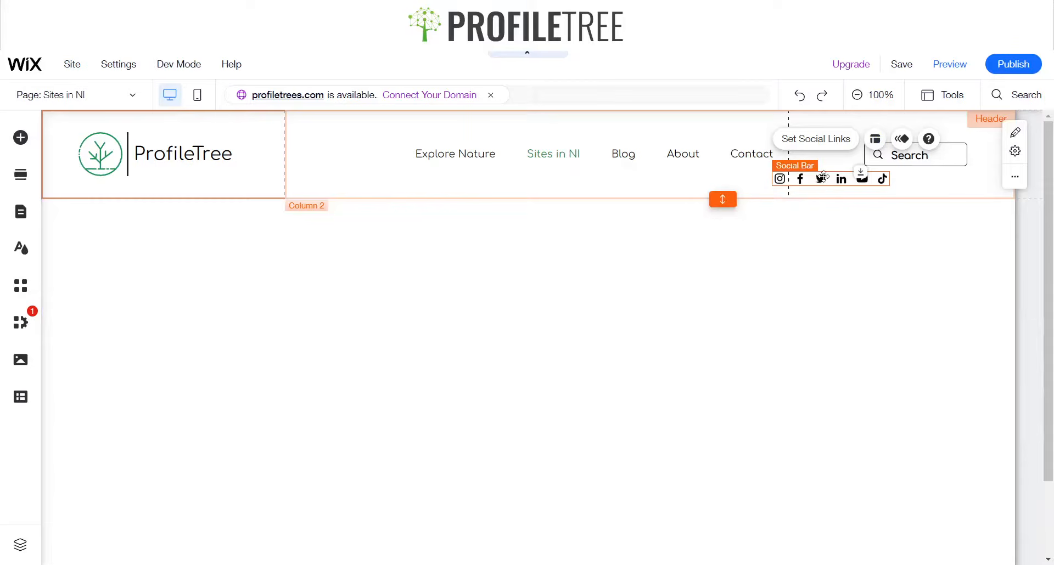
pyautogui.moveTo(823, 177); pyautogui.dragTo(900, 177)
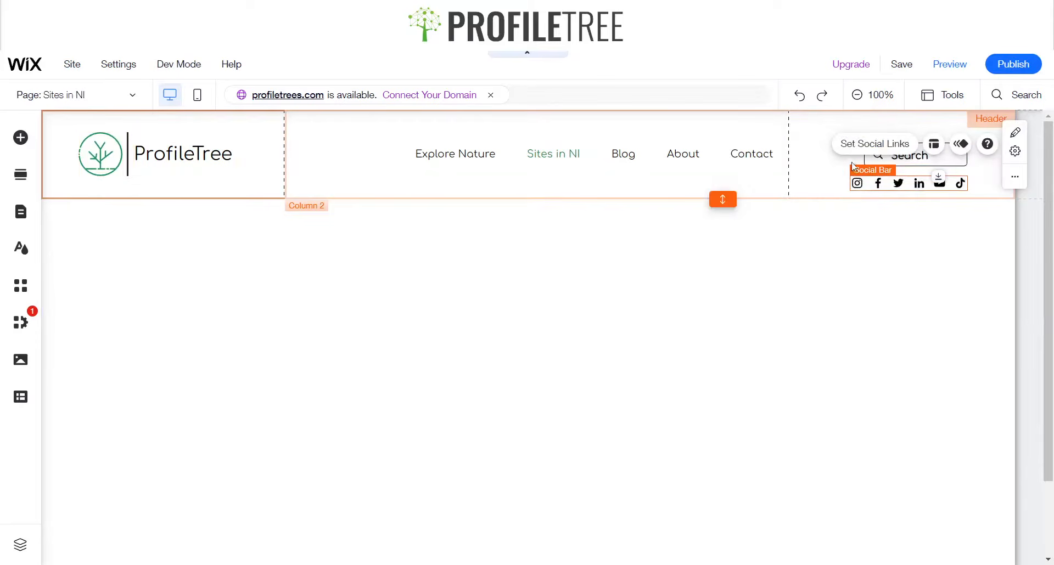
# Try replacing the Instagram icon with the pink Instagram icon from a search for instagram, and undo it
pyautogui.click(870, 144)
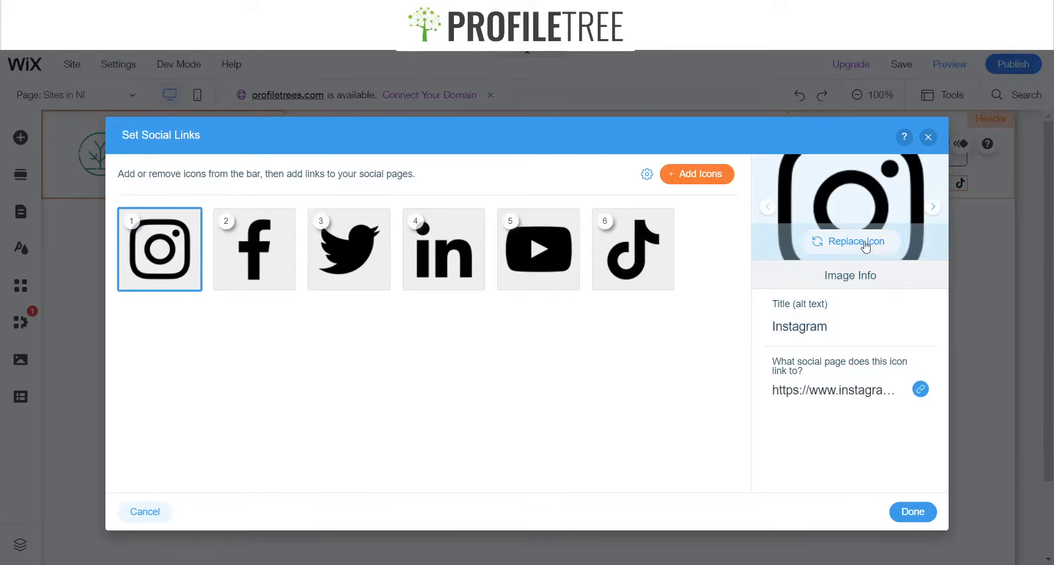
pyautogui.moveTo(659, 278)
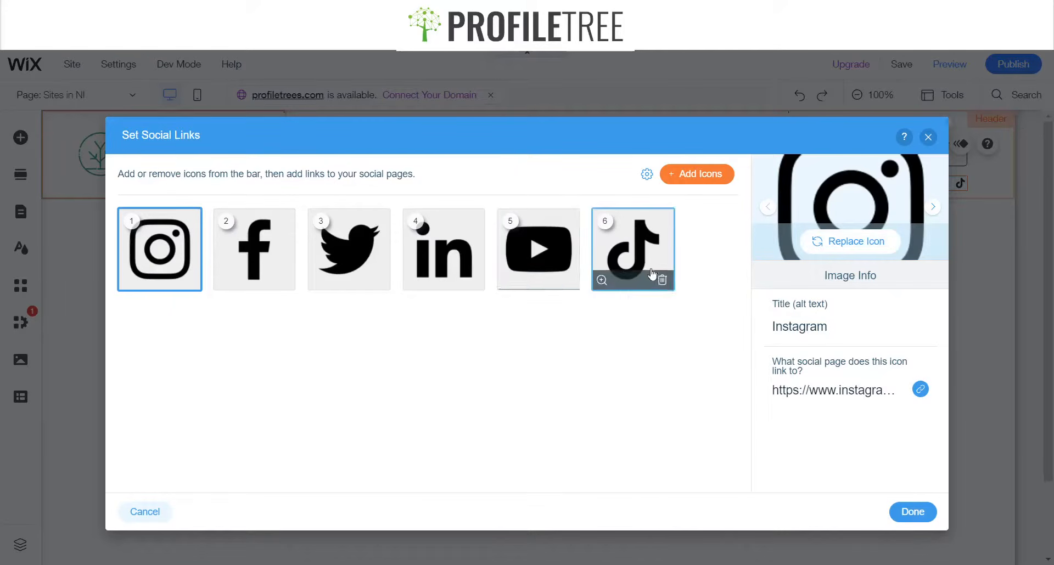
pyautogui.click(843, 244)
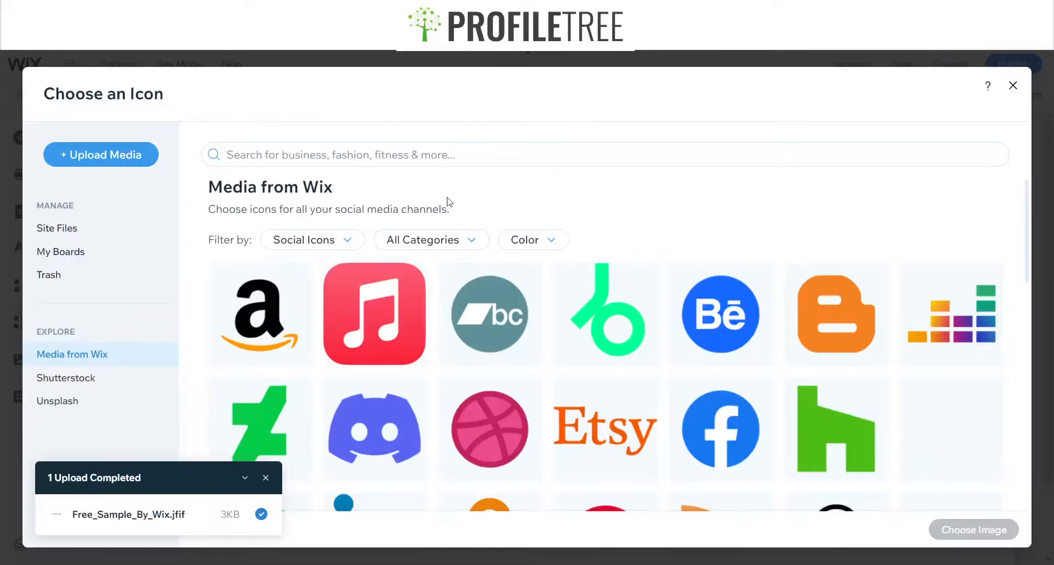
pyautogui.click(463, 157)
pyautogui.write('insta')
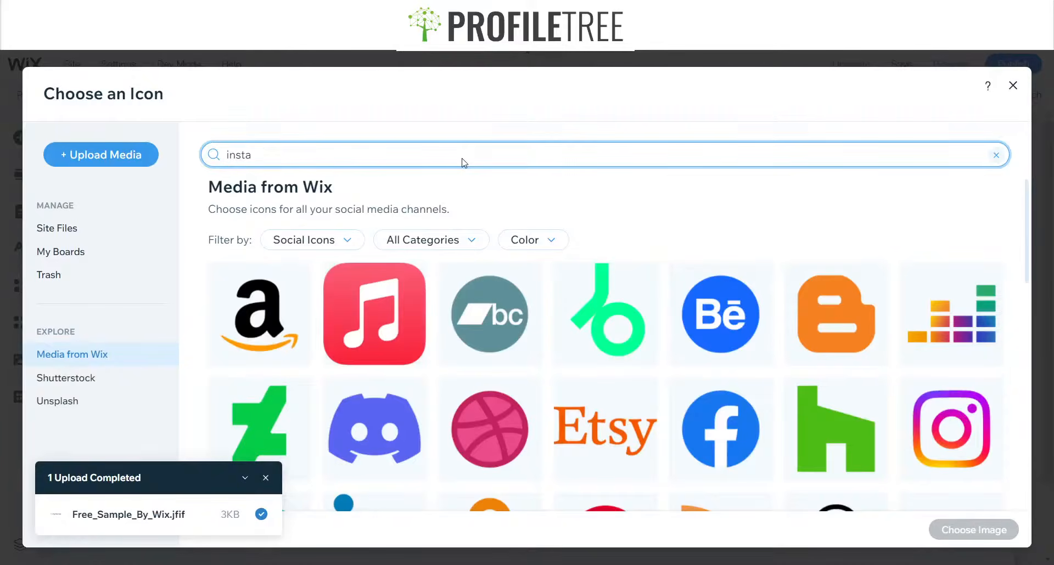
pyautogui.write('gram')
pyautogui.press('Return')
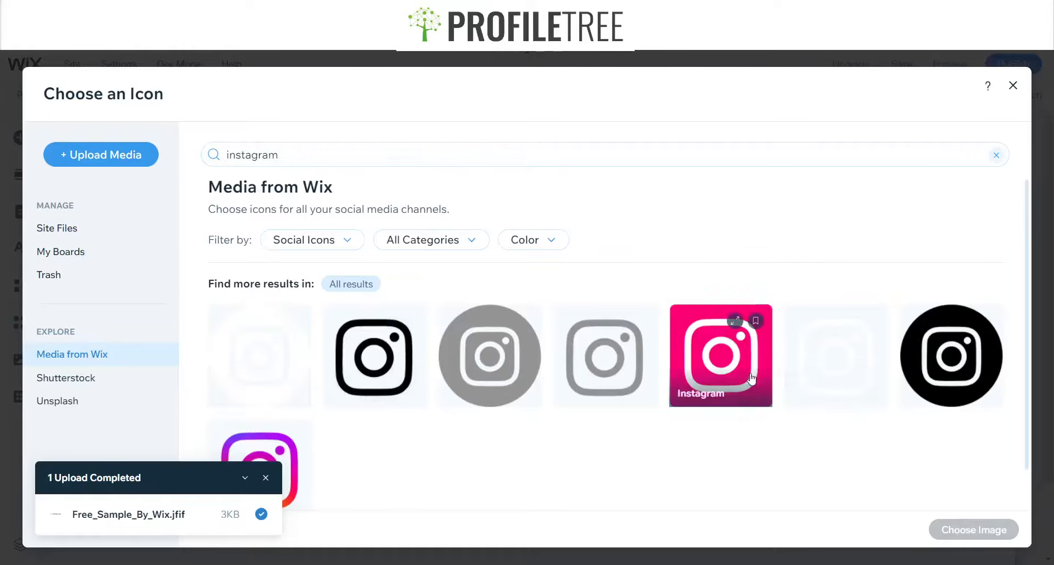
pyautogui.click(701, 363)
pyautogui.click(994, 533)
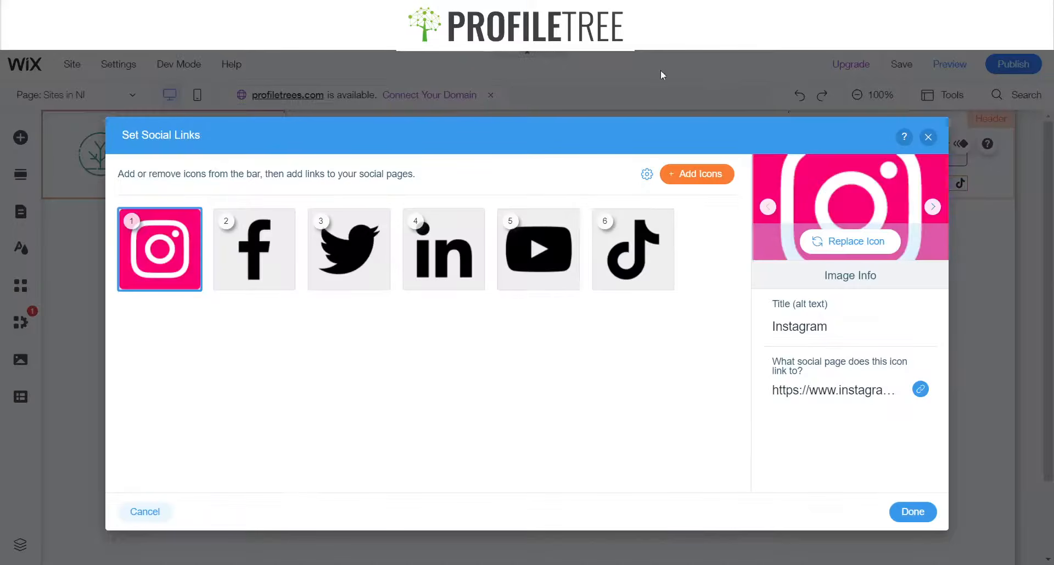
pyautogui.click(912, 512)
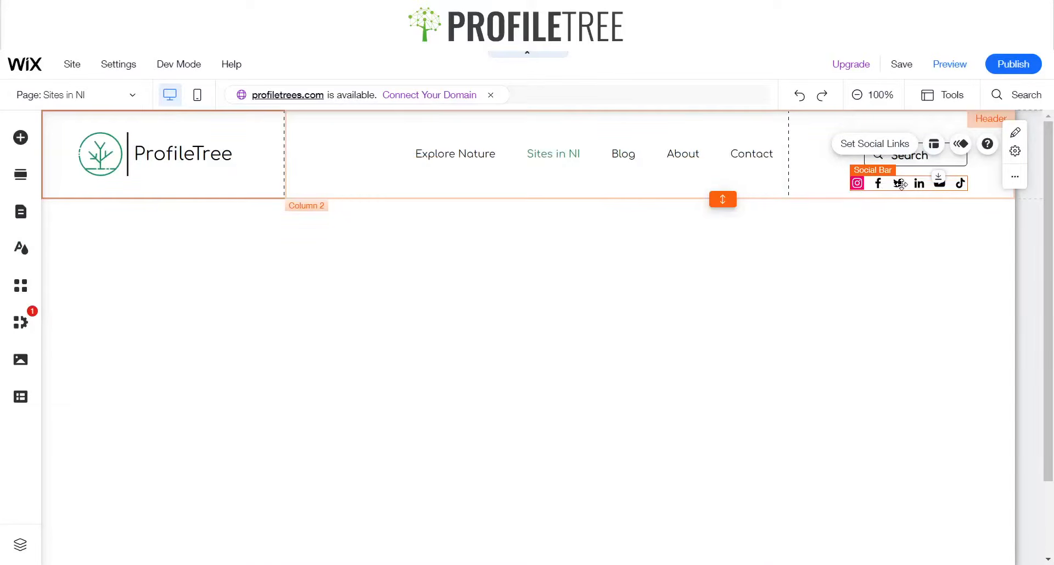
pyautogui.hotkey('ctrl', 'z')
# Remove the TikTok icon from the social bar's social links and check the Instagram link before closing
pyautogui.click(872, 147)
pyautogui.moveTo(665, 276)
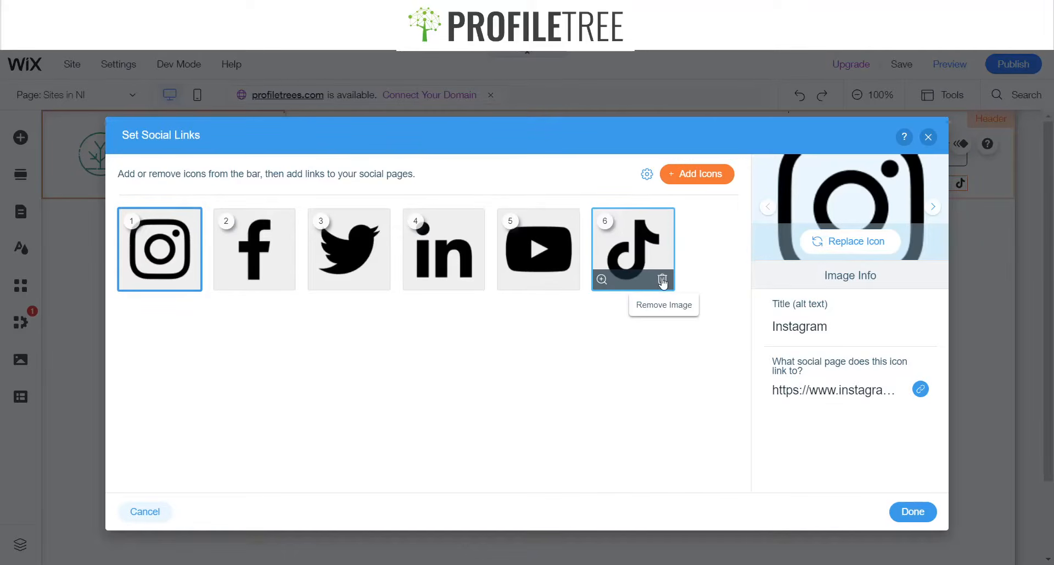
pyautogui.click(662, 281)
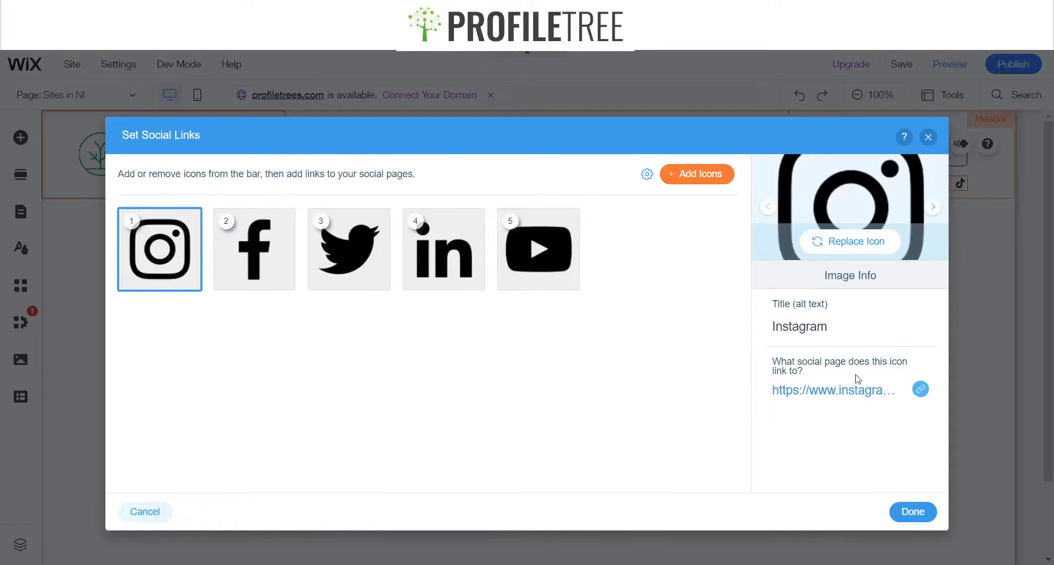
pyautogui.click(792, 396)
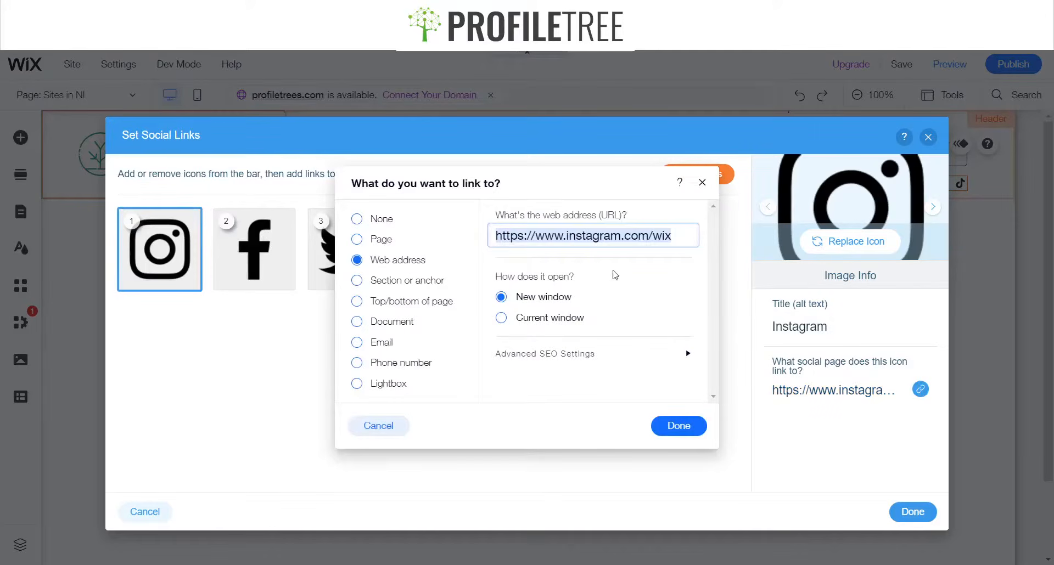
pyautogui.click(702, 182)
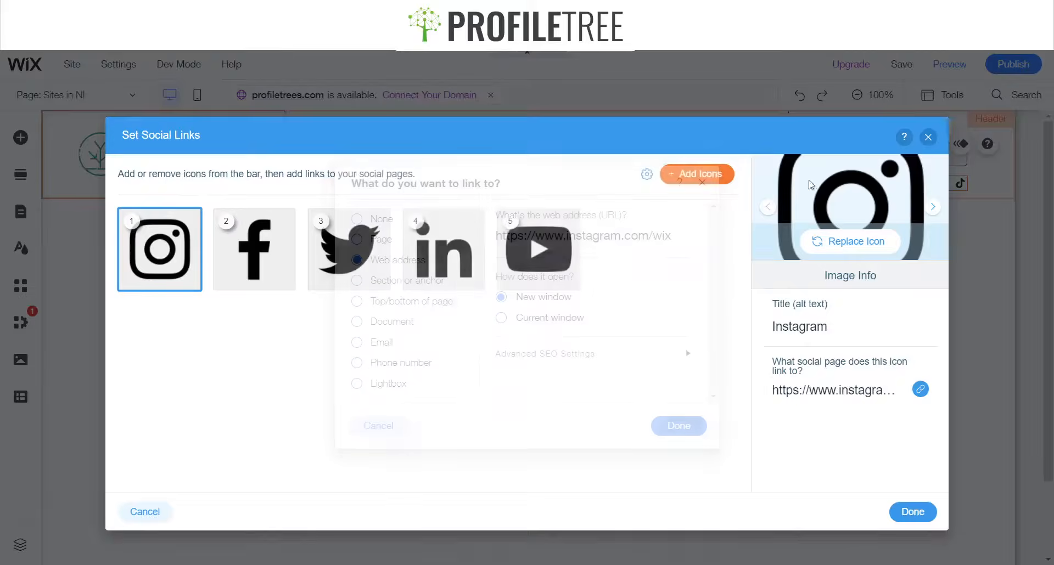
pyautogui.click(808, 331)
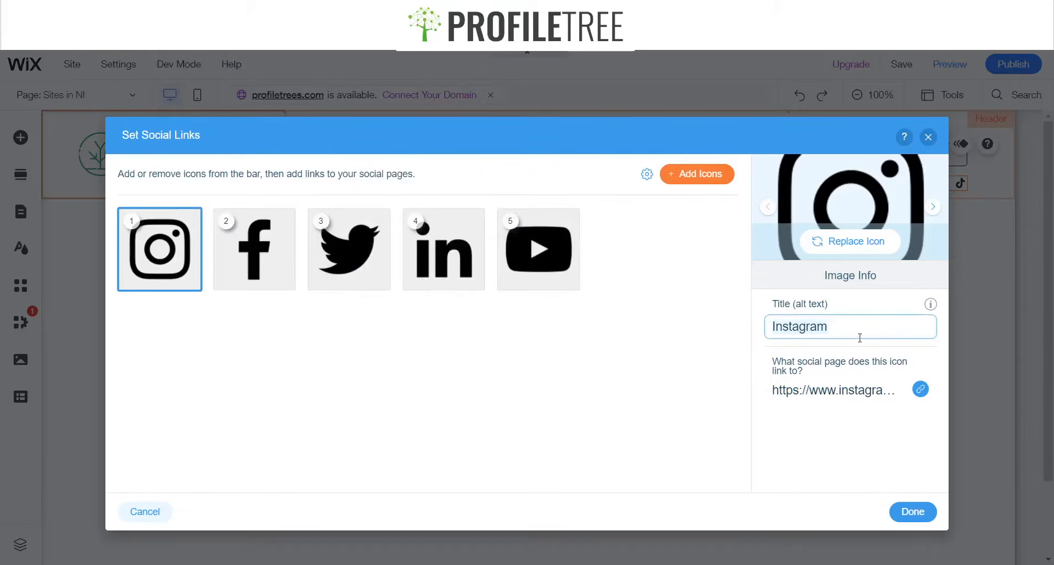
pyautogui.click(911, 510)
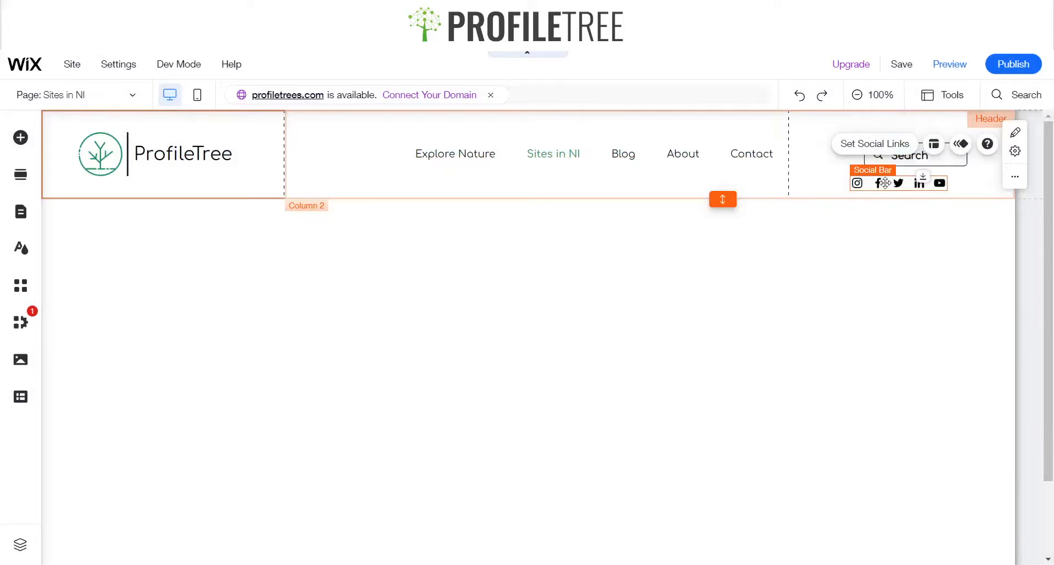
# Set the social bar's icon spacing to 15 px and reposition the bar beneath the search bar
pyautogui.moveTo(888, 188); pyautogui.dragTo(907, 181)
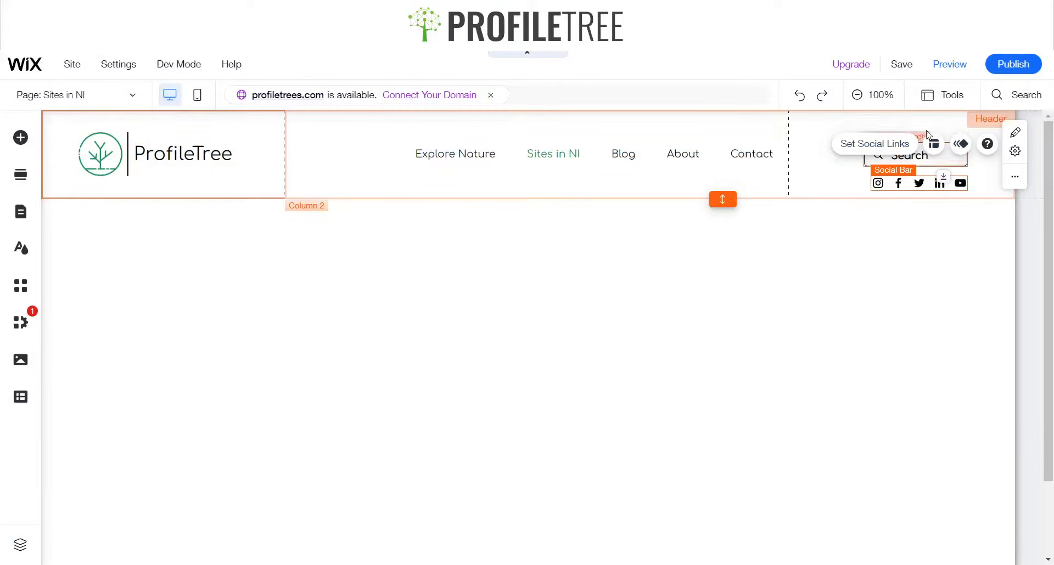
pyautogui.click(939, 146)
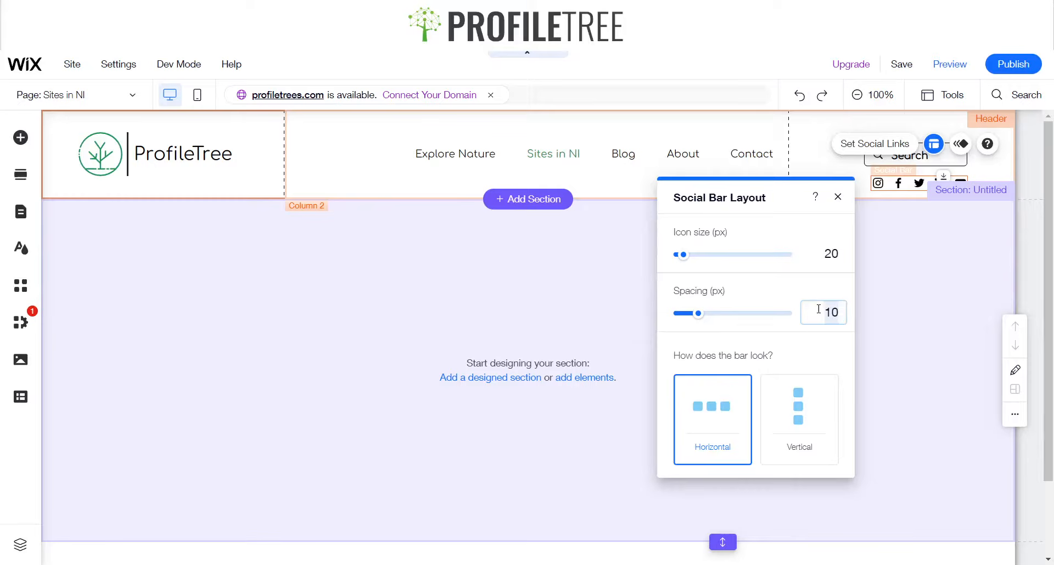
pyautogui.write('15')
pyautogui.click(903, 184)
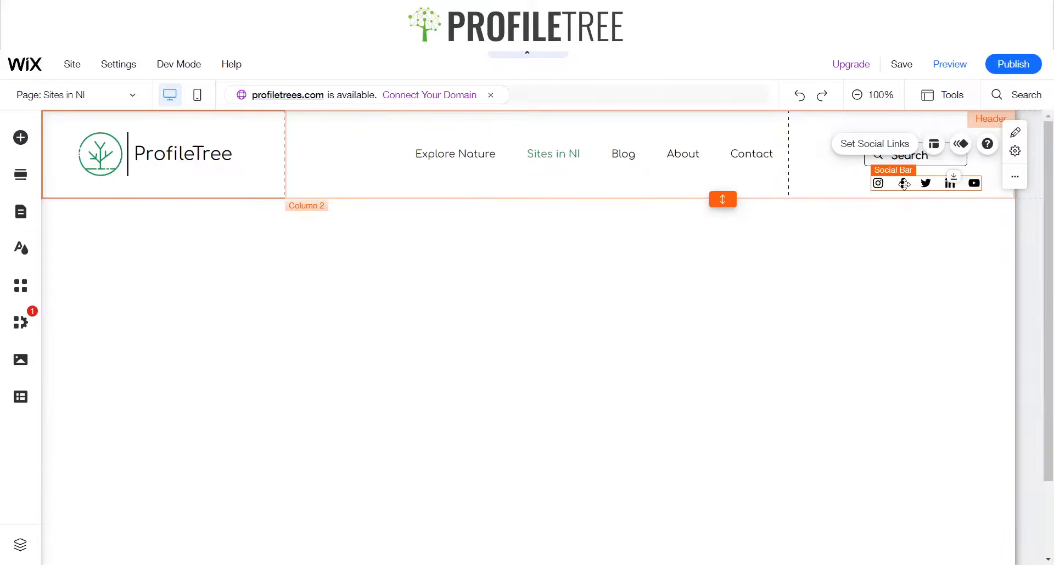
pyautogui.moveTo(904, 184); pyautogui.dragTo(893, 184)
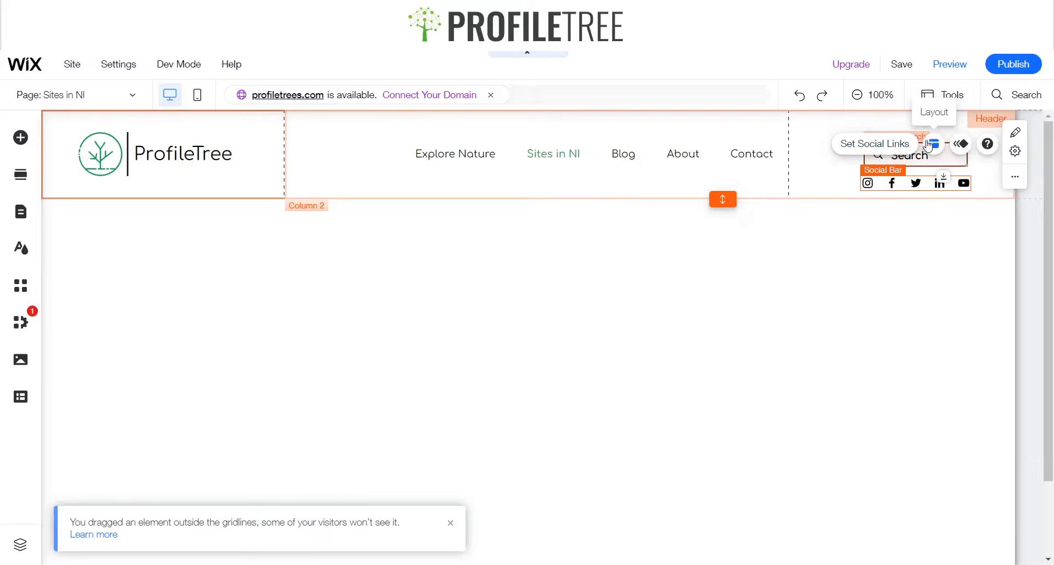
# Set the social bar's icon spacing to 13 px and nudge the bar slightly right
pyautogui.click(933, 143)
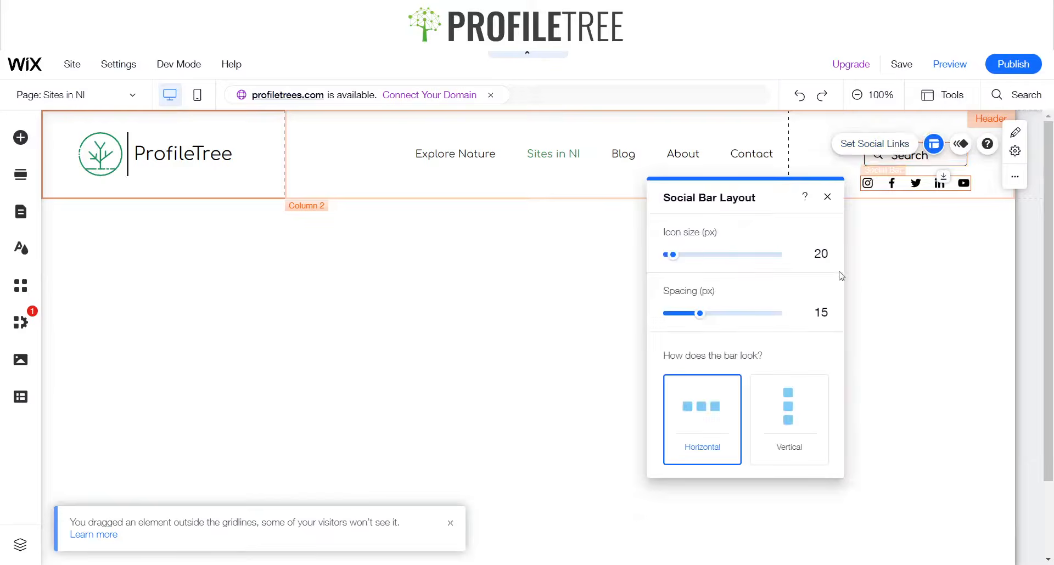
pyautogui.click(821, 314)
pyautogui.write('1')
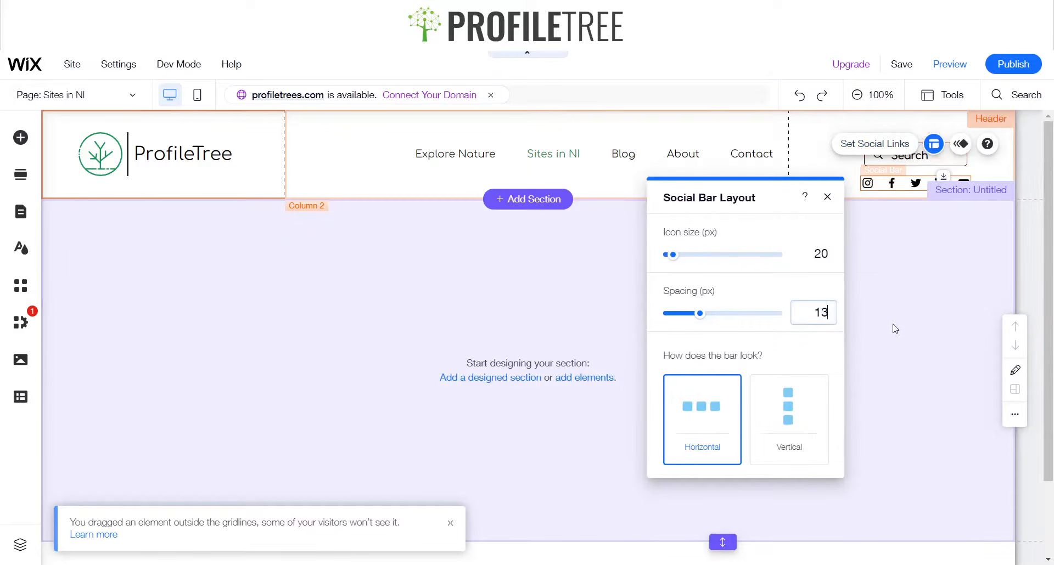
pyautogui.write('3')
pyautogui.press('Return')
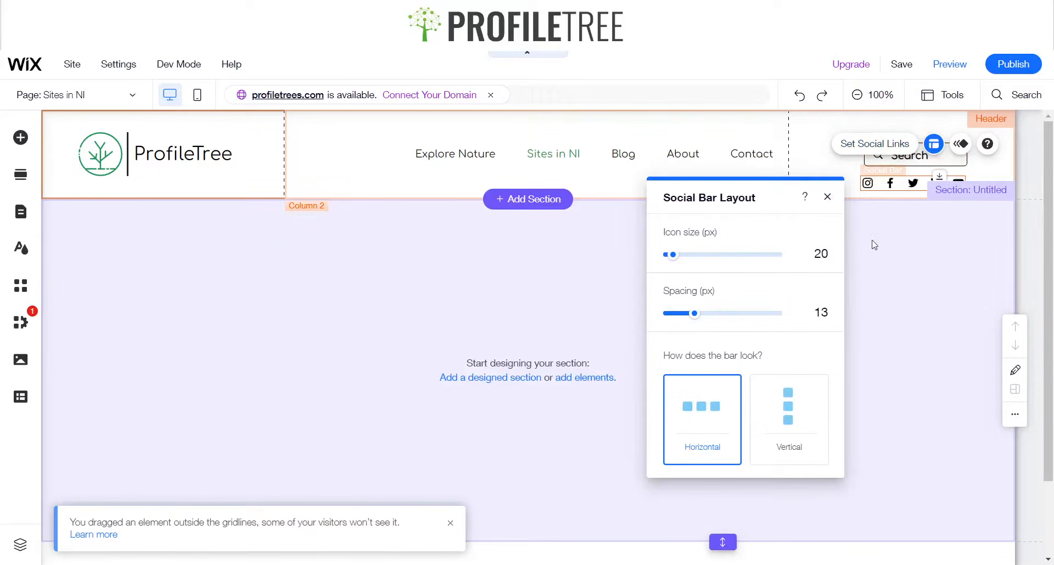
pyautogui.click(828, 199)
pyautogui.moveTo(913, 183); pyautogui.dragTo(916, 185)
pyautogui.click(932, 259)
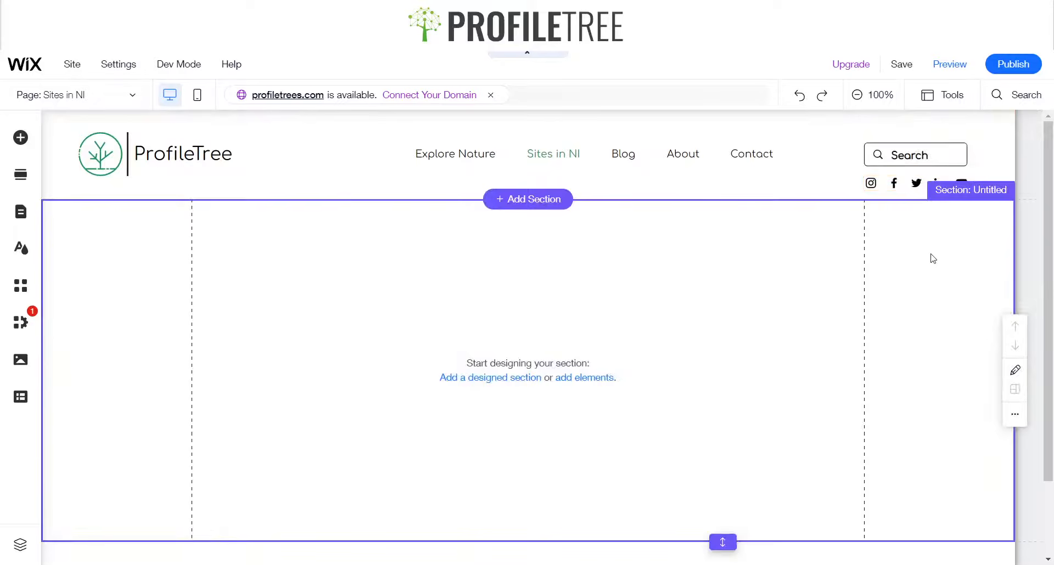
# Preview the site's header and return to the editor
pyautogui.click(903, 184)
pyautogui.click(902, 182)
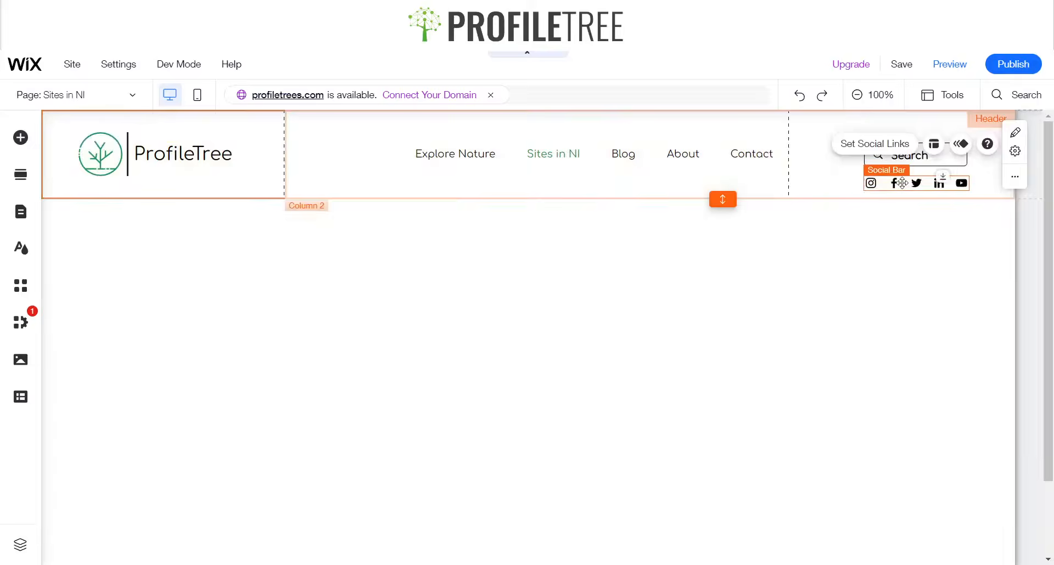
pyautogui.click(844, 347)
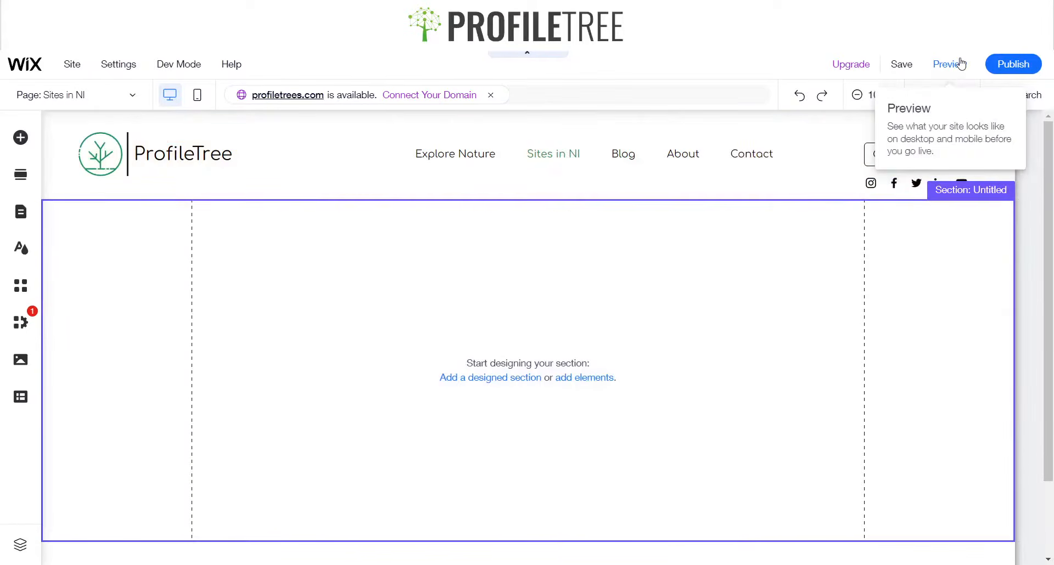
pyautogui.click(958, 64)
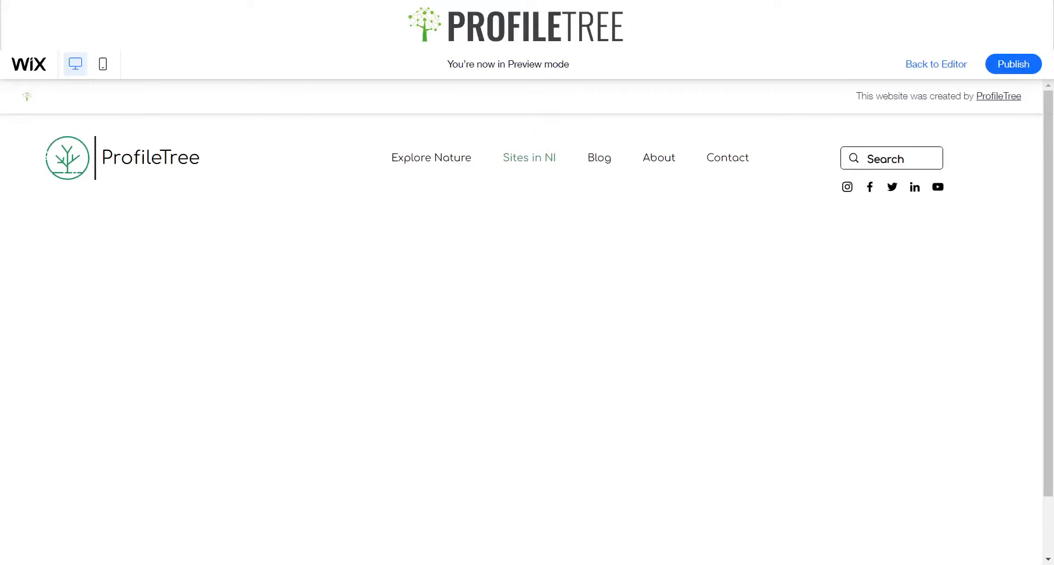
pyautogui.click(927, 64)
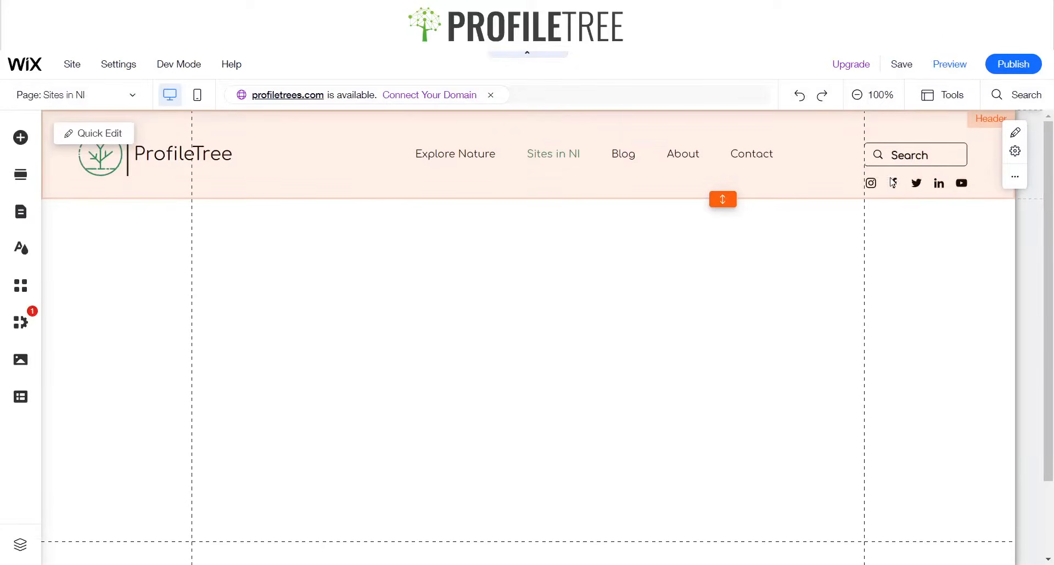
# Move the social bar about 5 px lower beneath the search bar
pyautogui.click(900, 183)
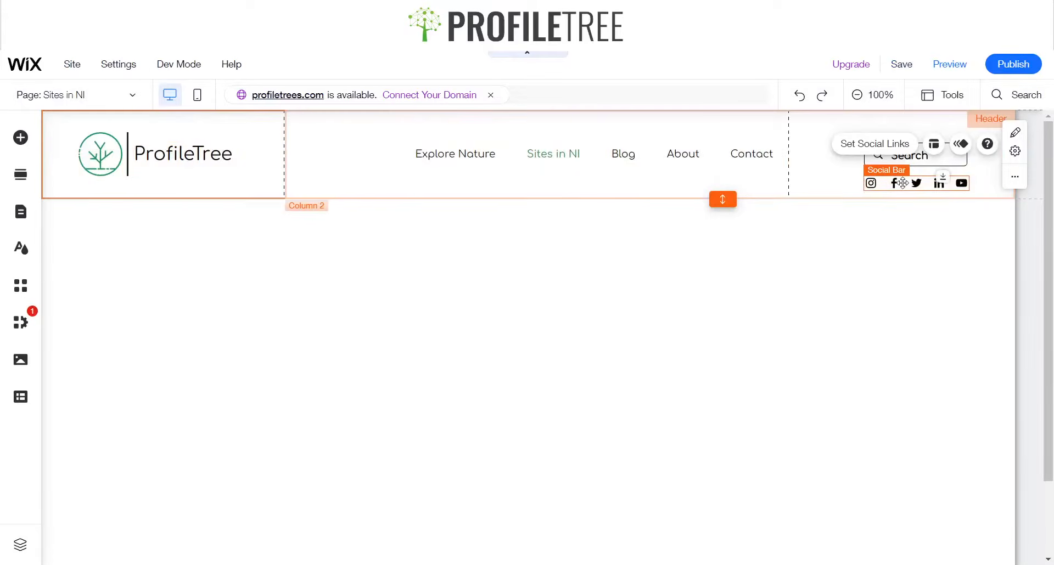
pyautogui.moveTo(903, 183); pyautogui.dragTo(903, 189)
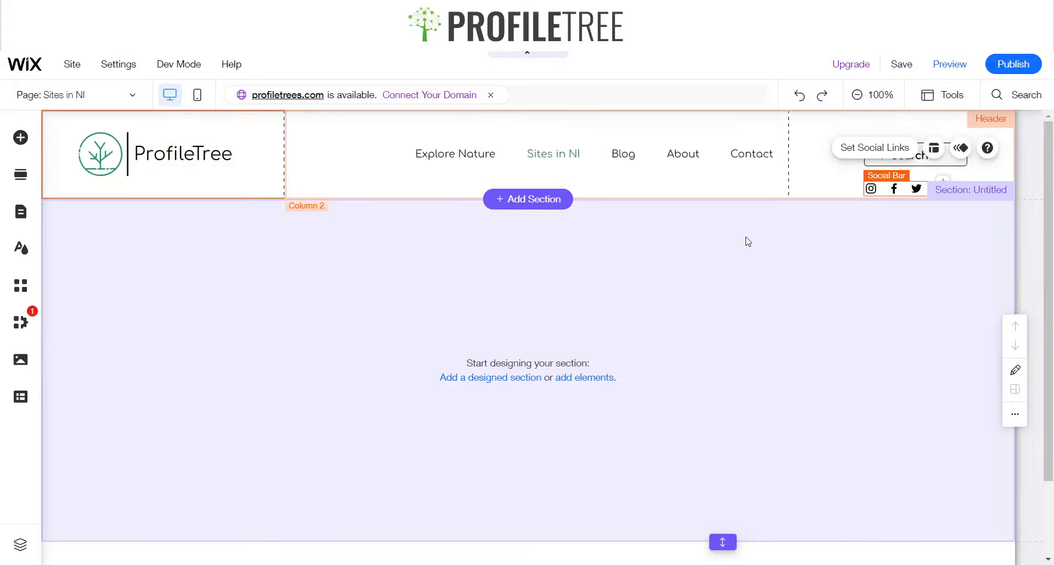
pyautogui.click(747, 240)
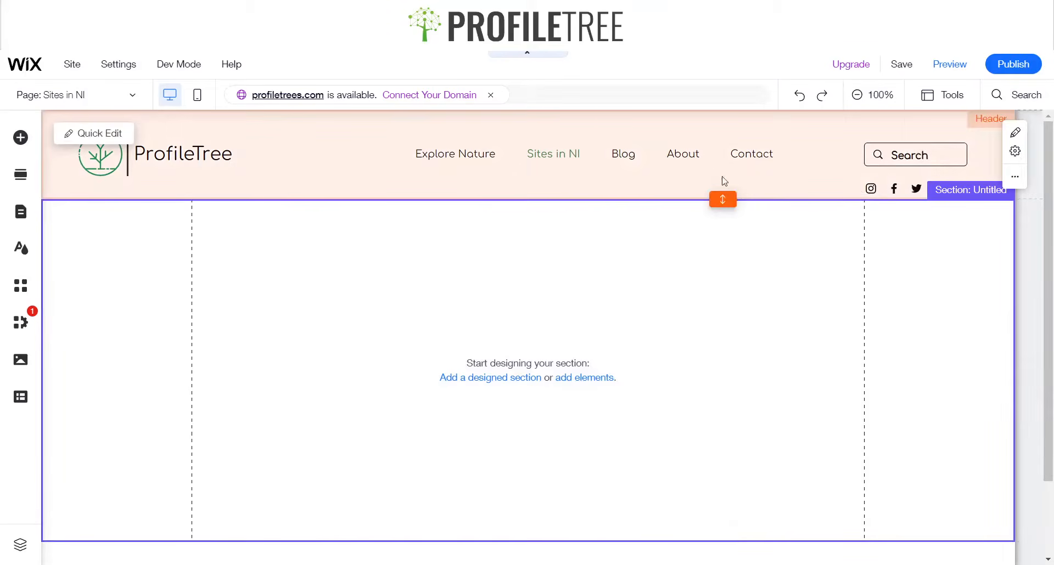
pyautogui.press('Delete')
pyautogui.hotkey('ctrl', 'z')
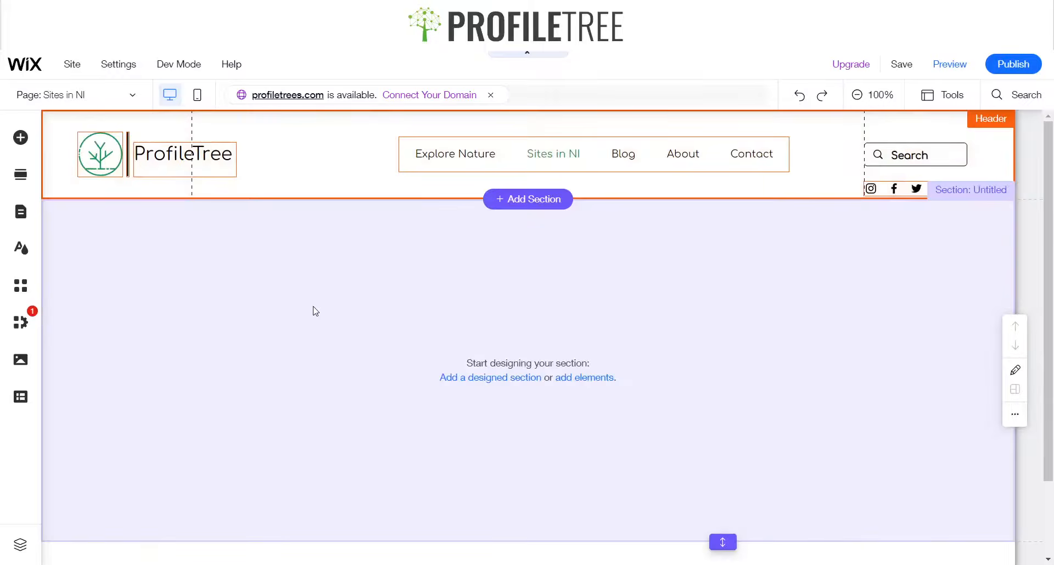
# Rename the empty section below the header to Hero Section
pyautogui.click(346, 186)
pyautogui.click(372, 277)
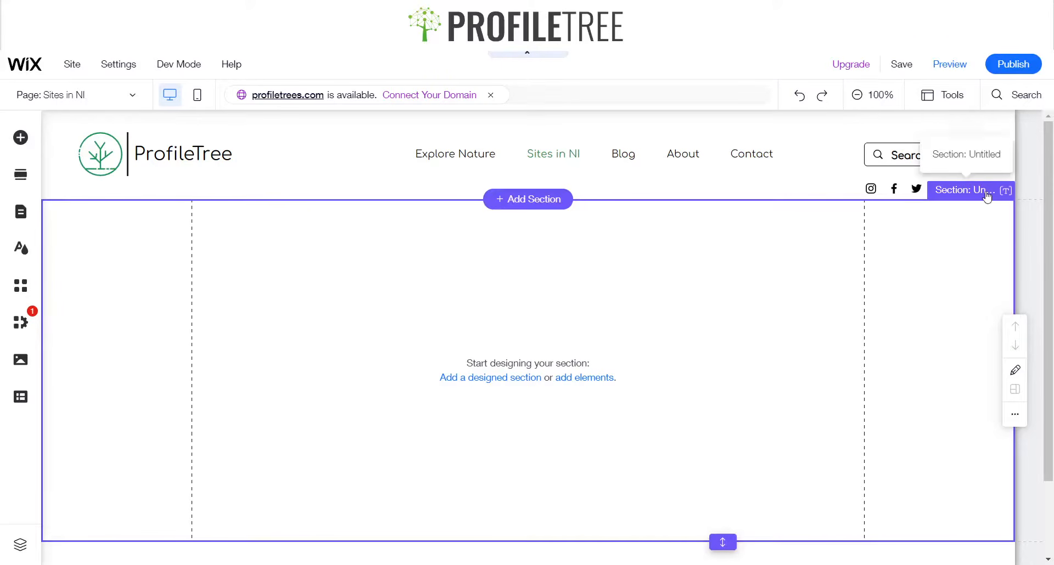
pyautogui.click(1007, 192)
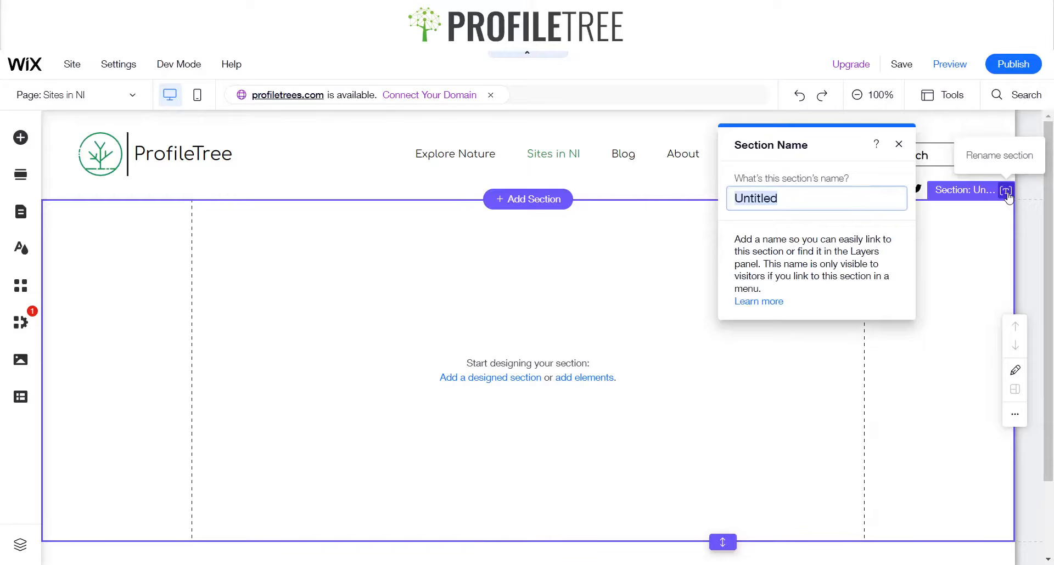
pyautogui.write('Hero Section')
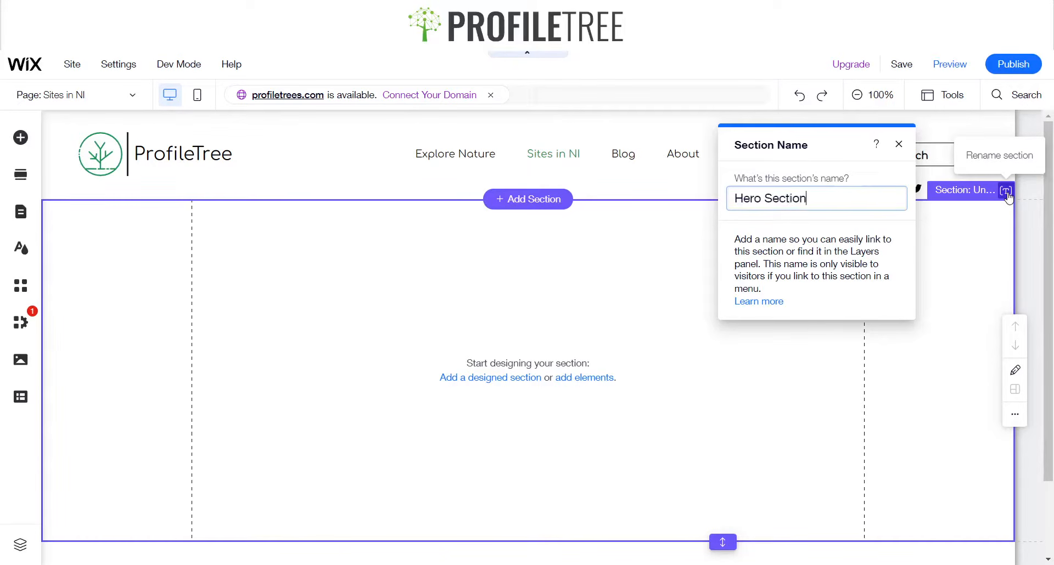
pyautogui.press('Return')
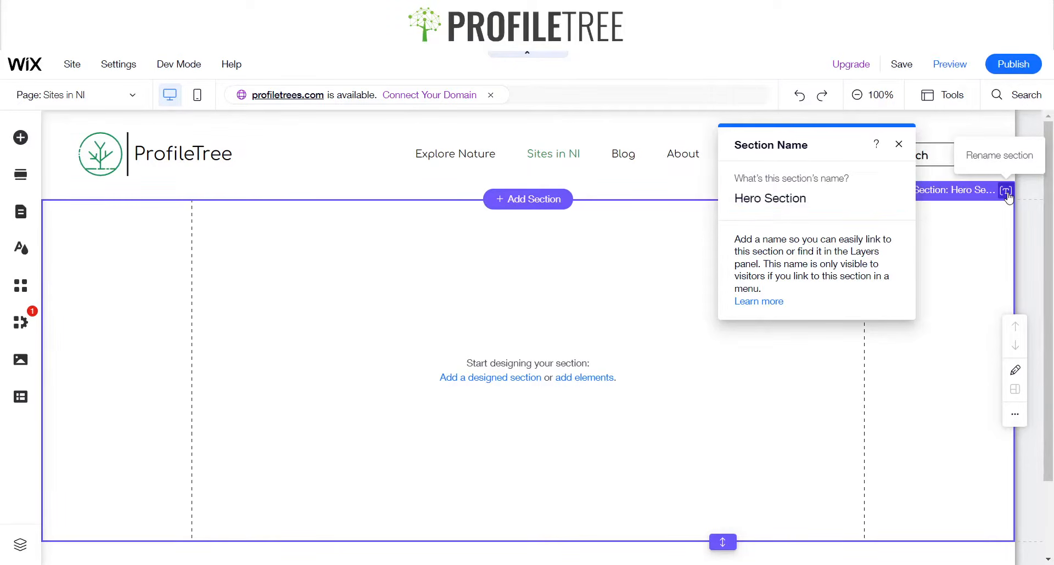
pyautogui.click(900, 144)
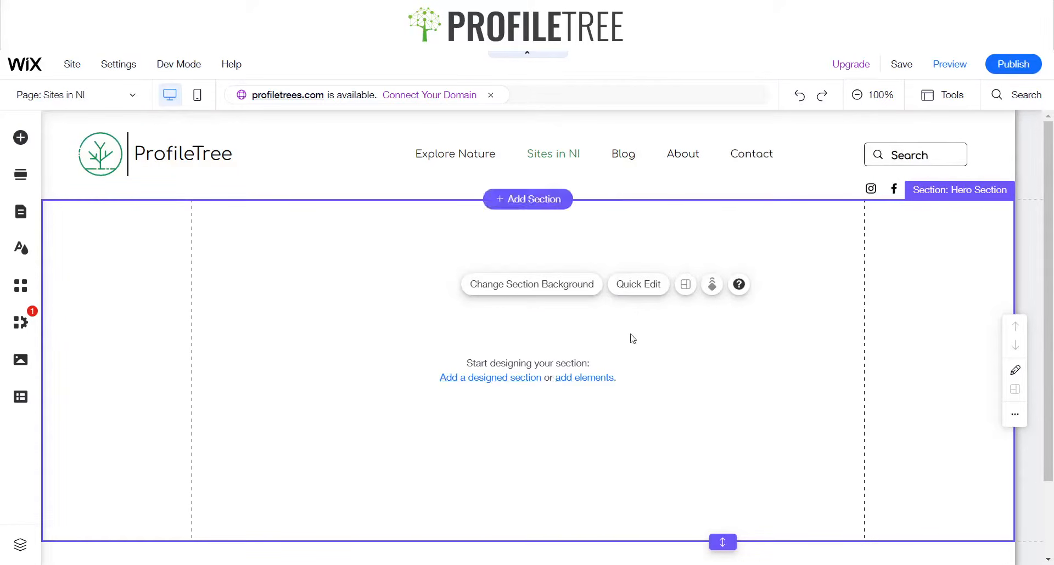
# Add a blank classic strip from the add panel's Strip category into the Hero Section
pyautogui.click(20, 137)
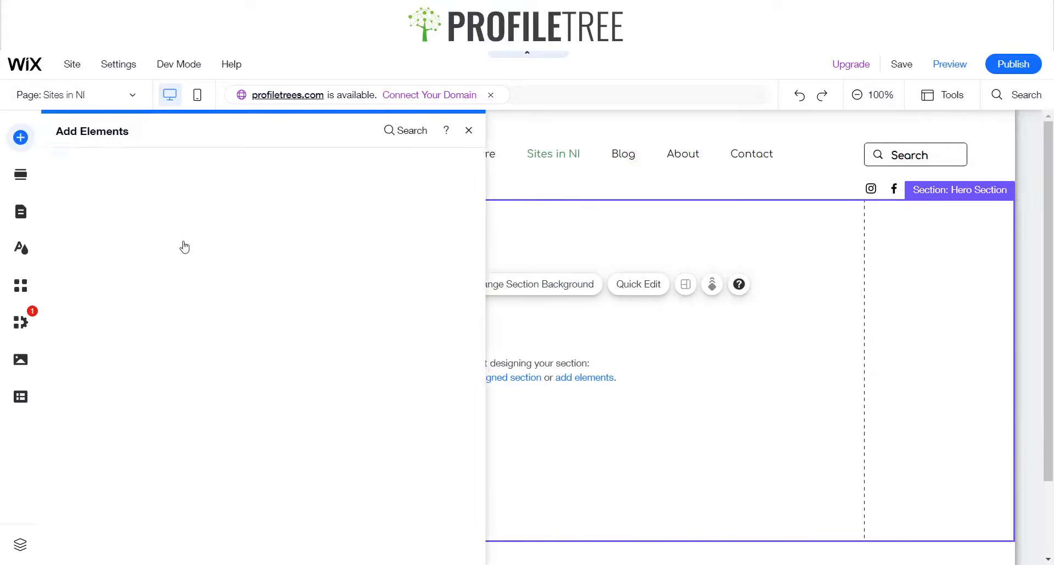
pyautogui.click(71, 216)
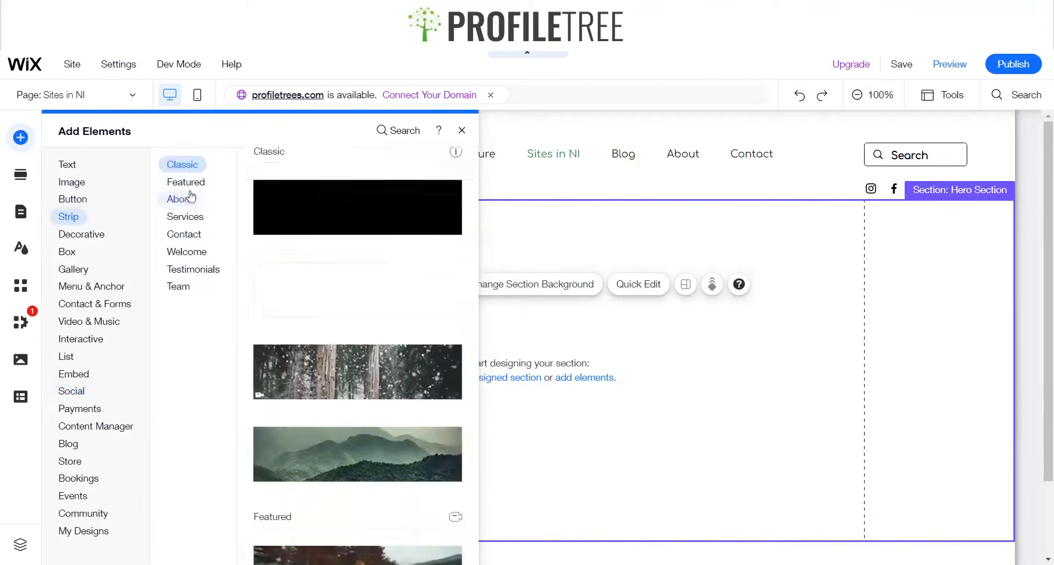
pyautogui.moveTo(293, 299); pyautogui.dragTo(640, 351)
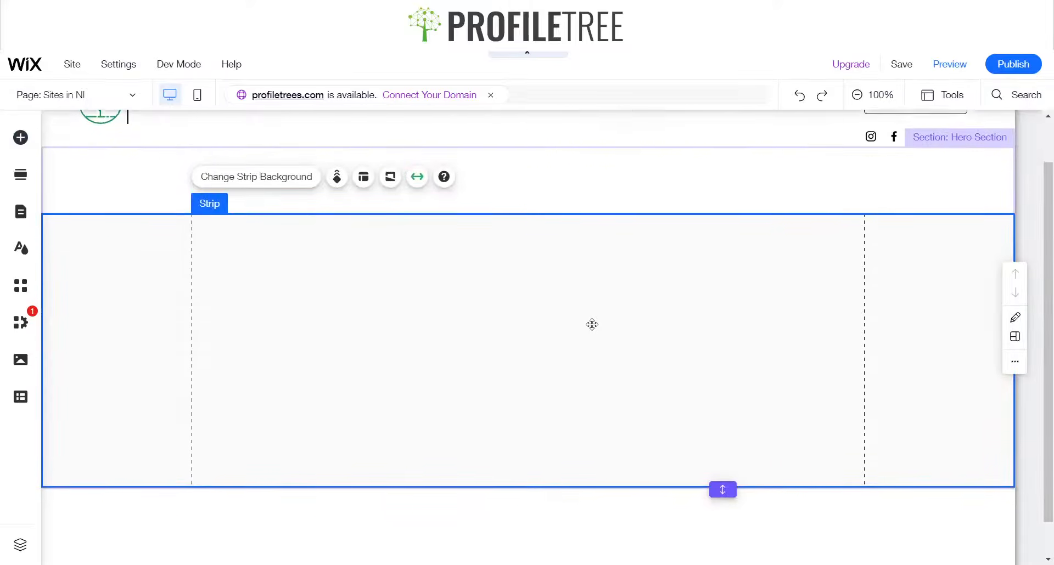
# Position the strip under the header and set its height to 600 px
pyautogui.moveTo(594, 310); pyautogui.dragTo(606, 268)
pyautogui.moveTo(583, 409); pyautogui.dragTo(576, 462)
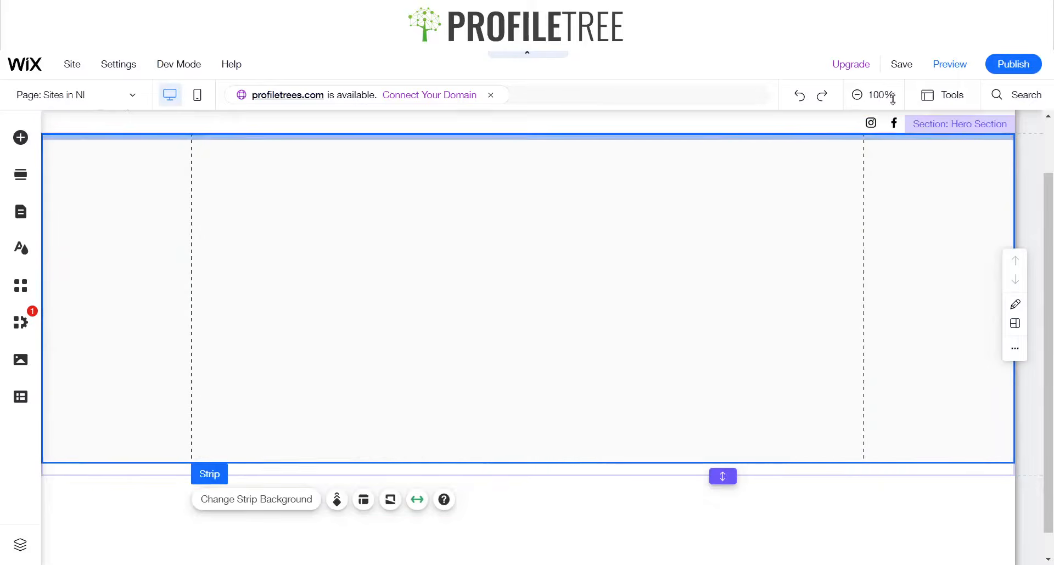
pyautogui.click(966, 98)
pyautogui.click(956, 141)
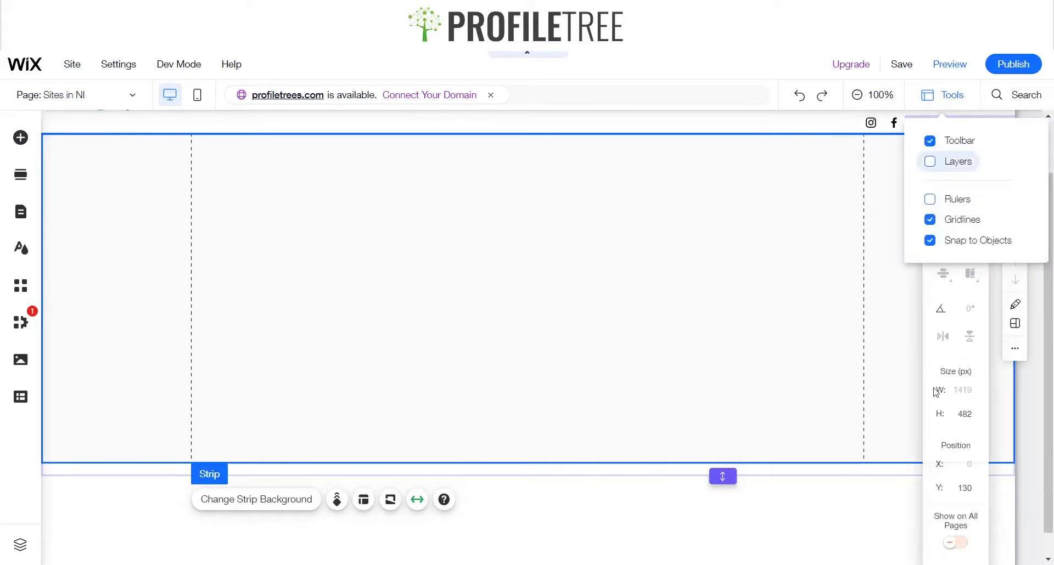
pyautogui.click(963, 414)
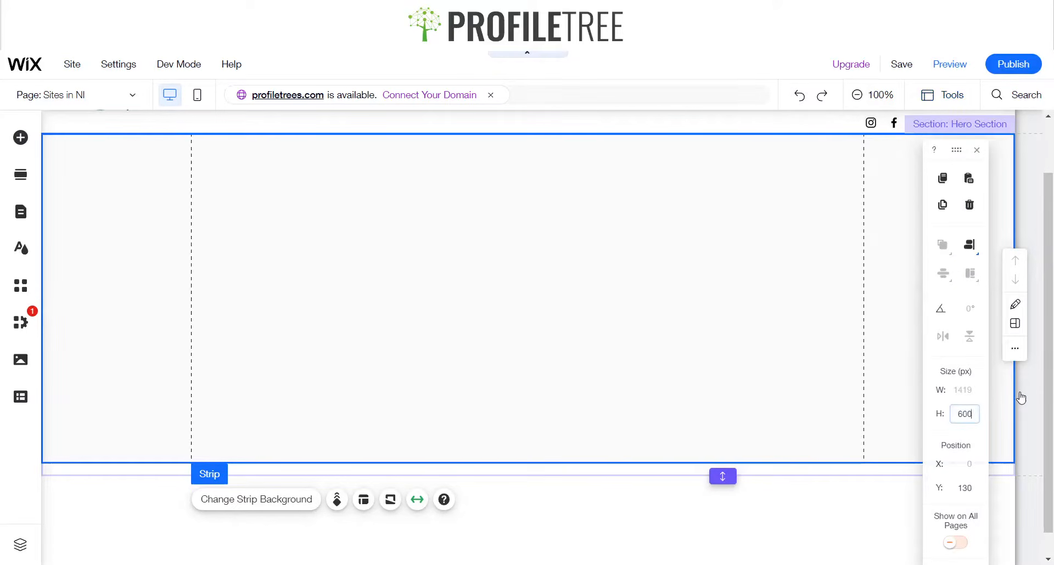
pyautogui.press('Return')
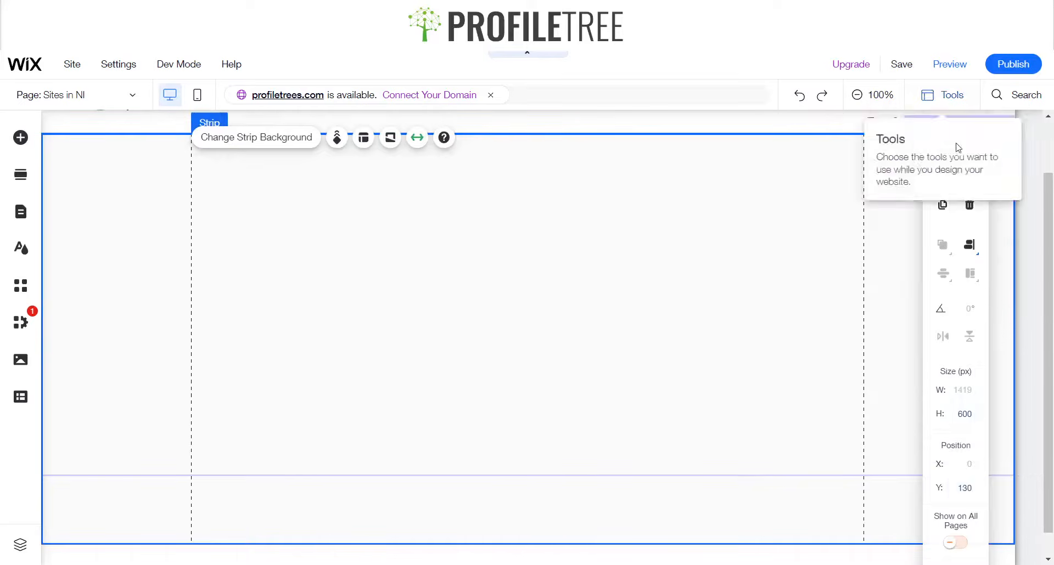
pyautogui.click(976, 154)
pyautogui.scroll(1, 785, 193)
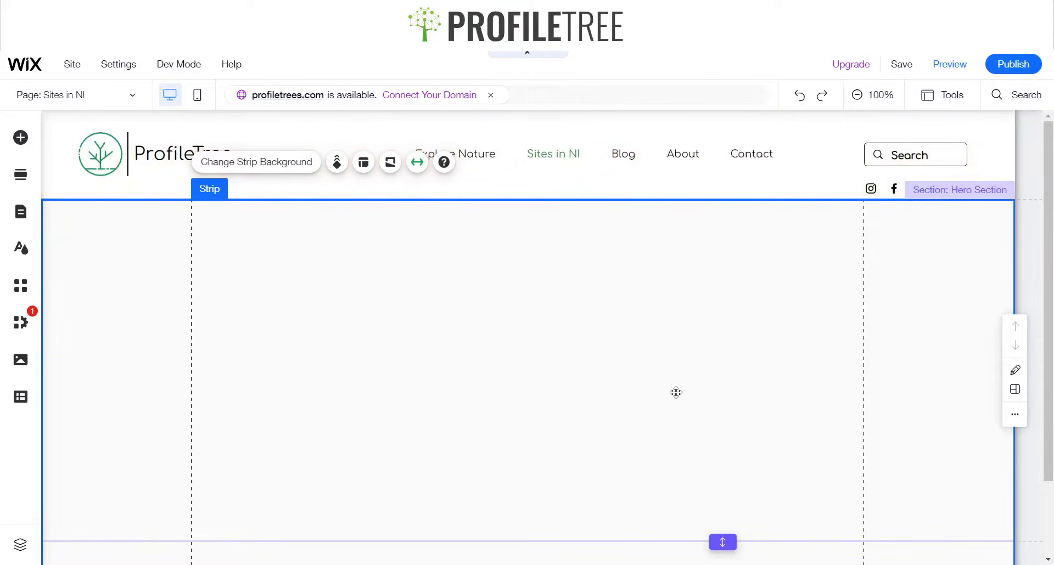
# Select the strip and switch on the Toolbar from the Tools options
pyautogui.scroll(-2, 676, 392)
pyautogui.scroll(2, 675, 392)
pyautogui.click(760, 416)
pyautogui.click(936, 96)
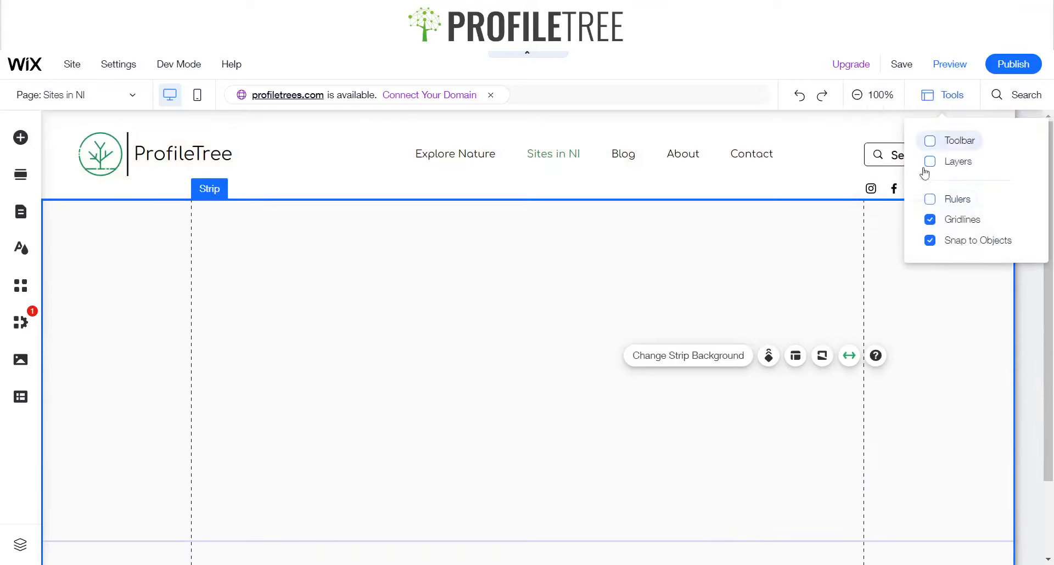
pyautogui.click(953, 150)
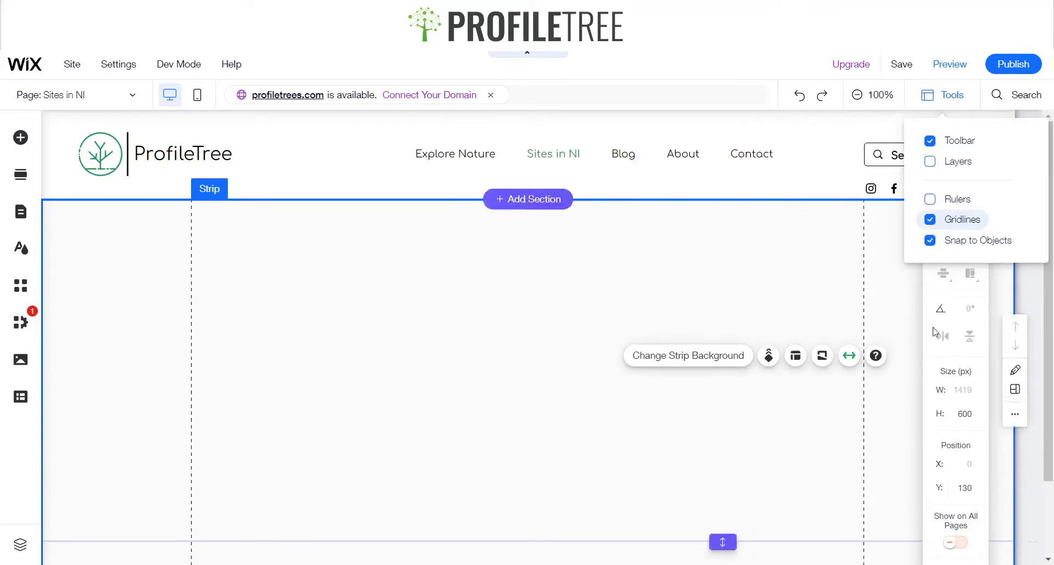
# Set the strip's height to 530 px in the toolbar, then close the toolbar
pyautogui.click(964, 414)
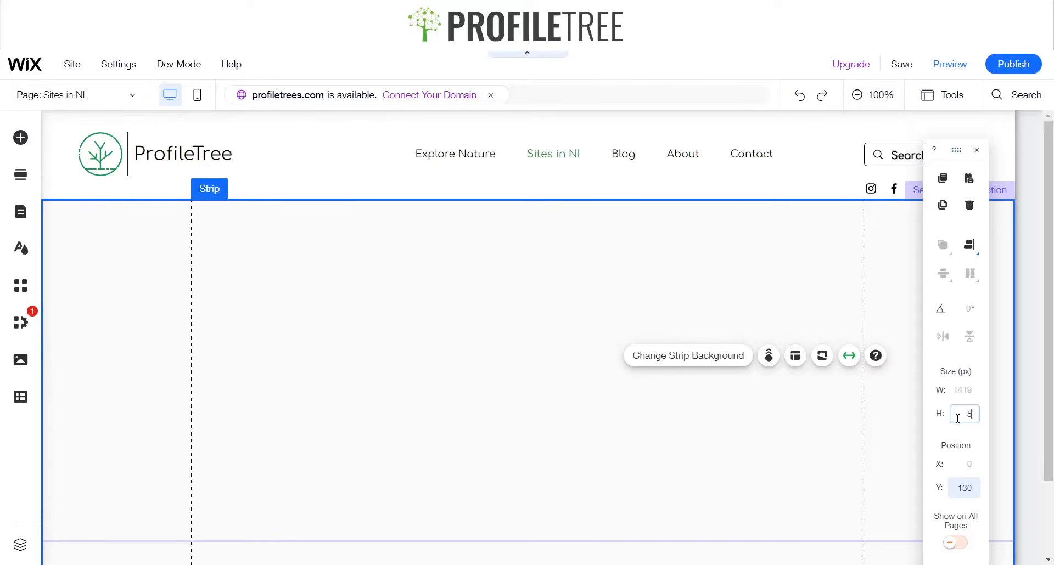
pyautogui.press('Return')
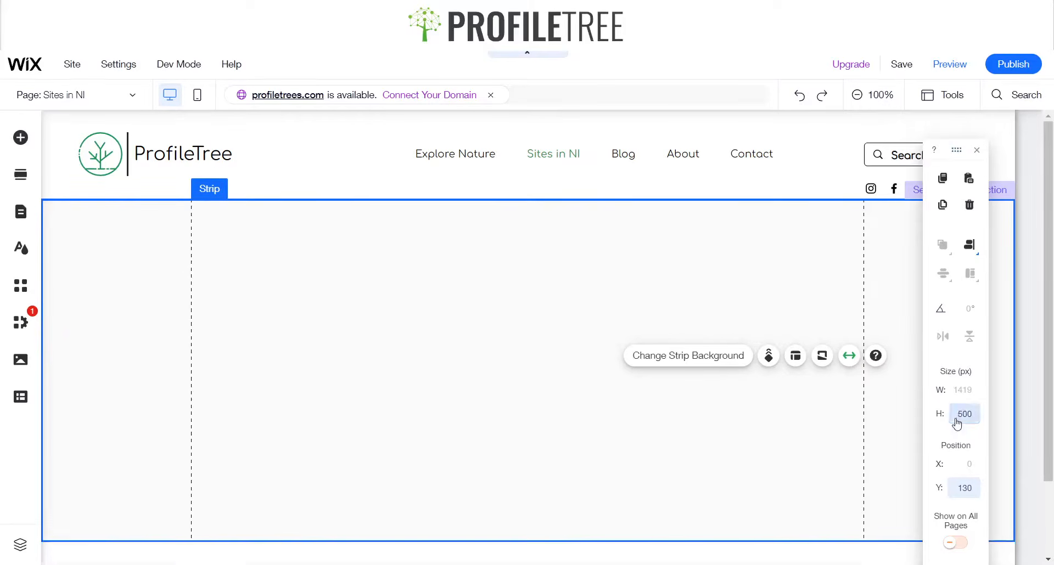
pyautogui.click(958, 415)
pyautogui.write('550')
pyautogui.press('Return')
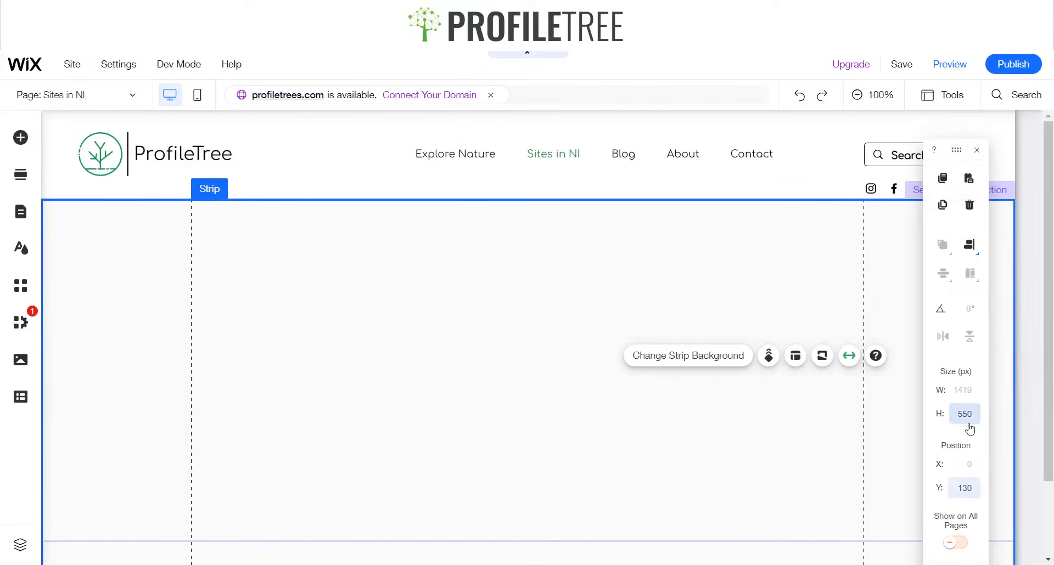
pyautogui.click(967, 423)
pyautogui.press('Return')
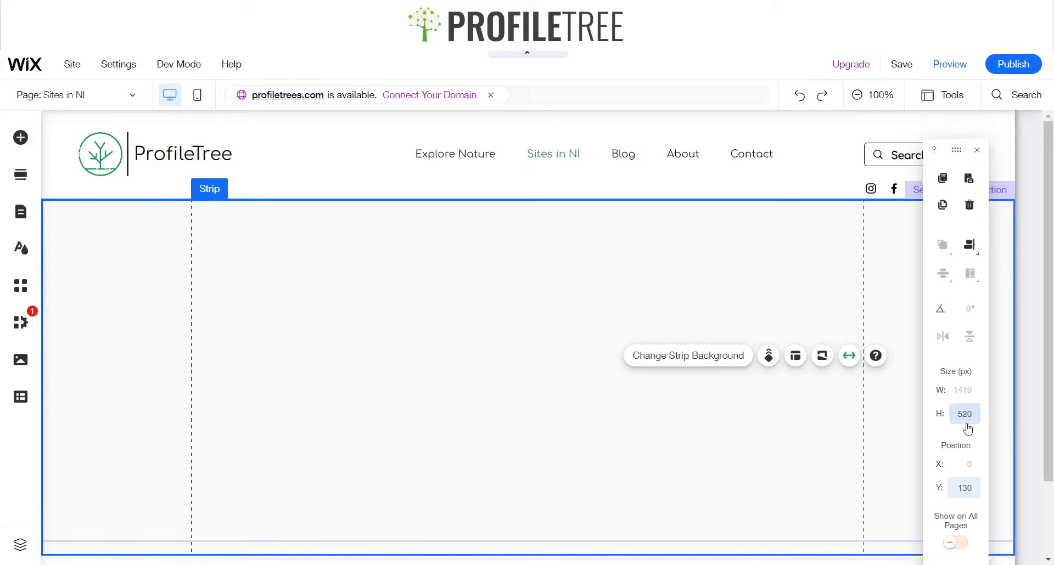
pyautogui.click(967, 423)
pyautogui.write('530')
pyautogui.press('Return')
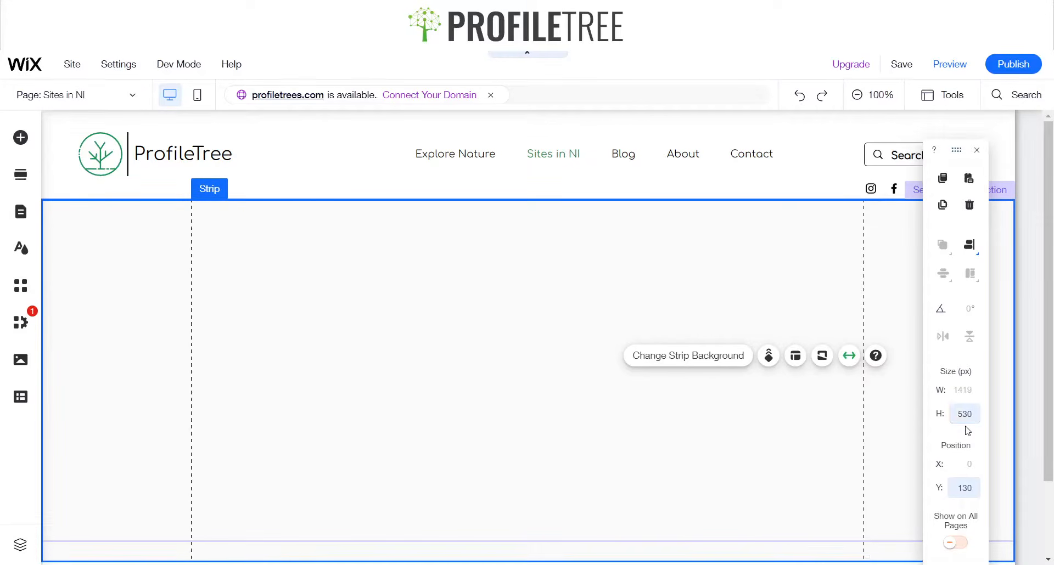
pyautogui.click(976, 150)
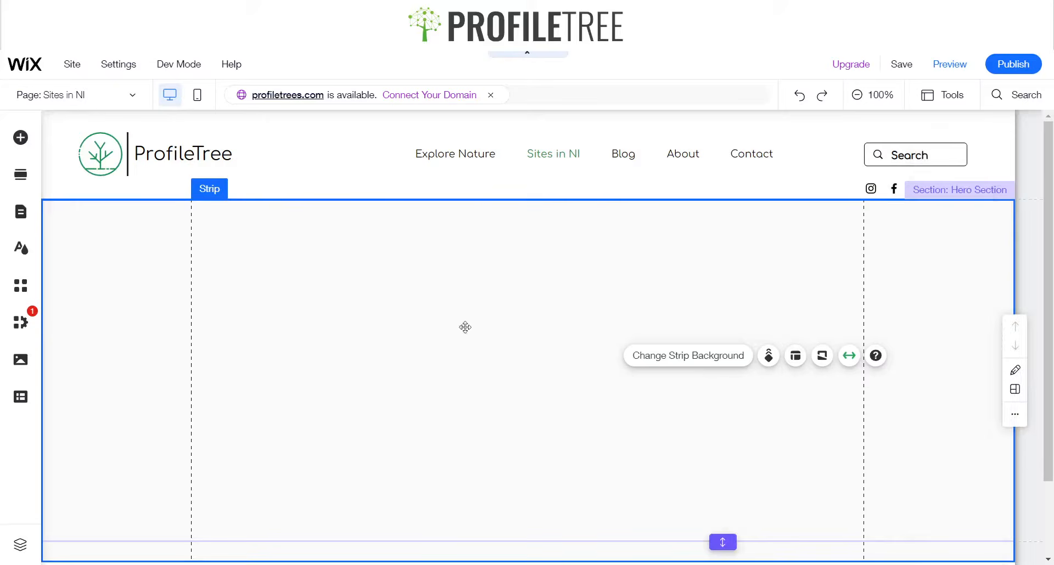
# Change the strip background to the light salmon theme colour #F3A78F
pyautogui.click(687, 357)
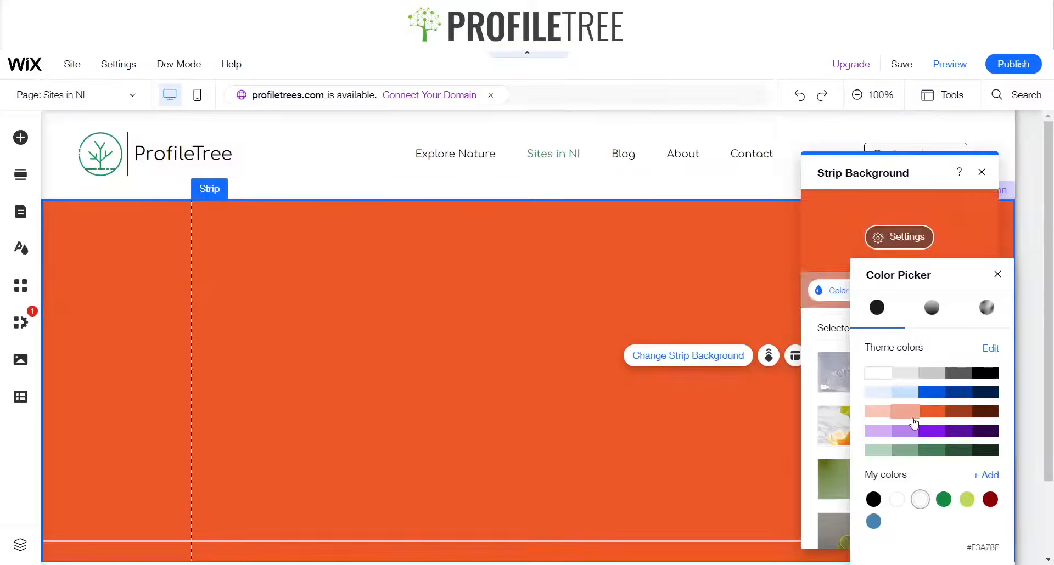
pyautogui.click(914, 416)
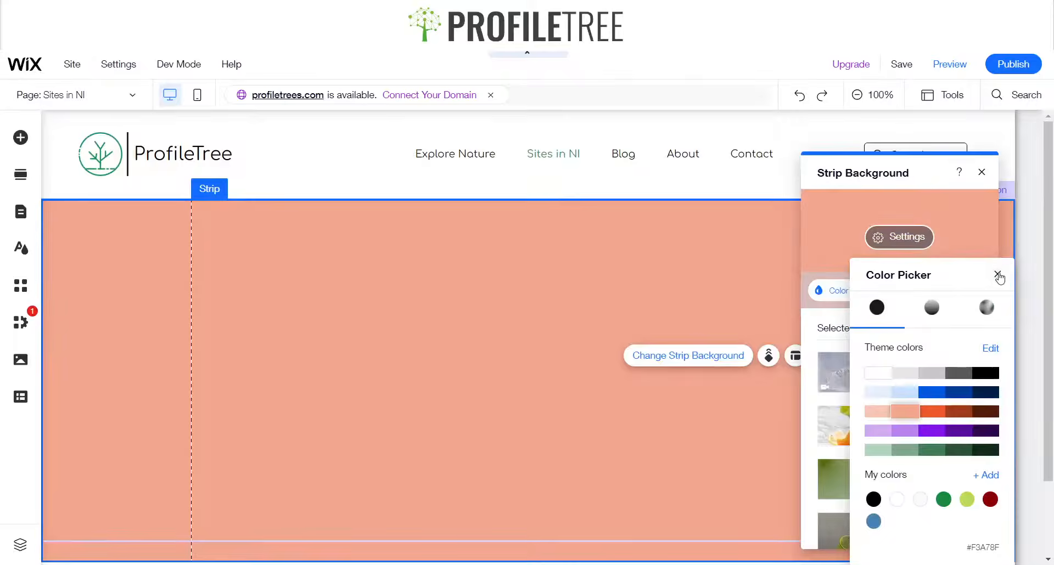
pyautogui.click(997, 274)
pyautogui.click(981, 171)
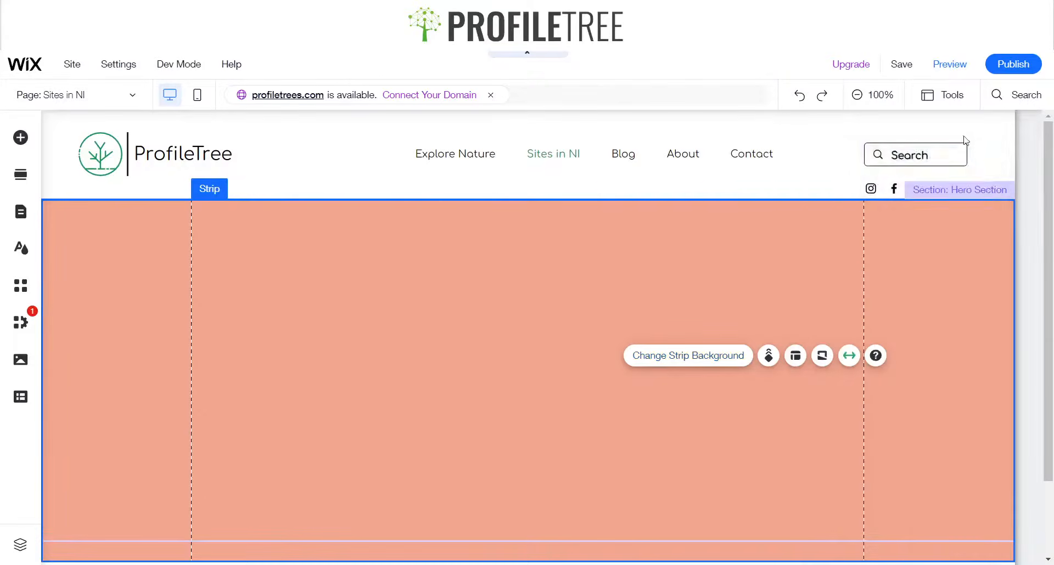
# Drag the social bar slightly higher, directly under the search bar in the header
pyautogui.click(938, 65)
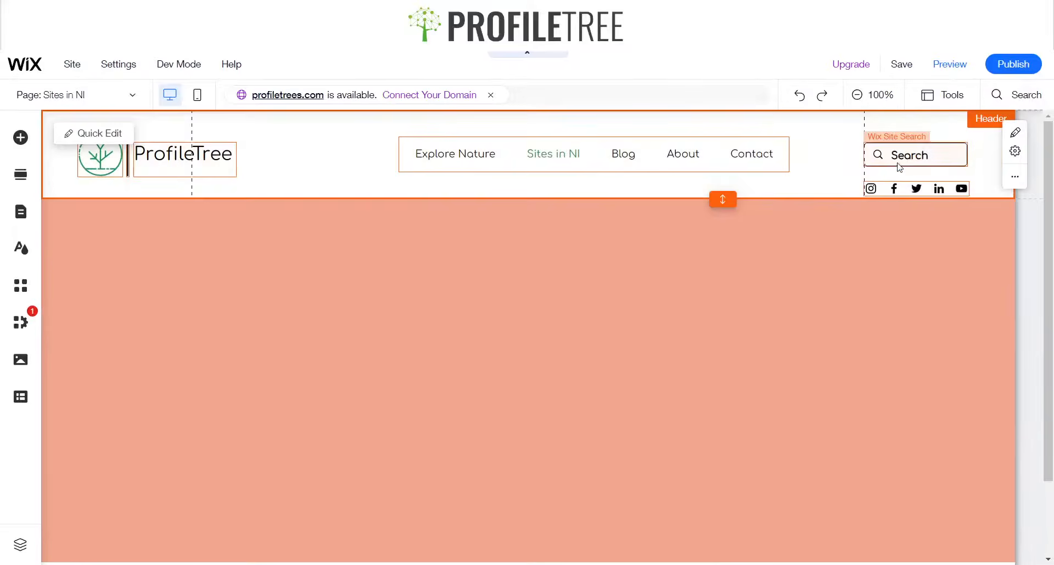
pyautogui.click(901, 189)
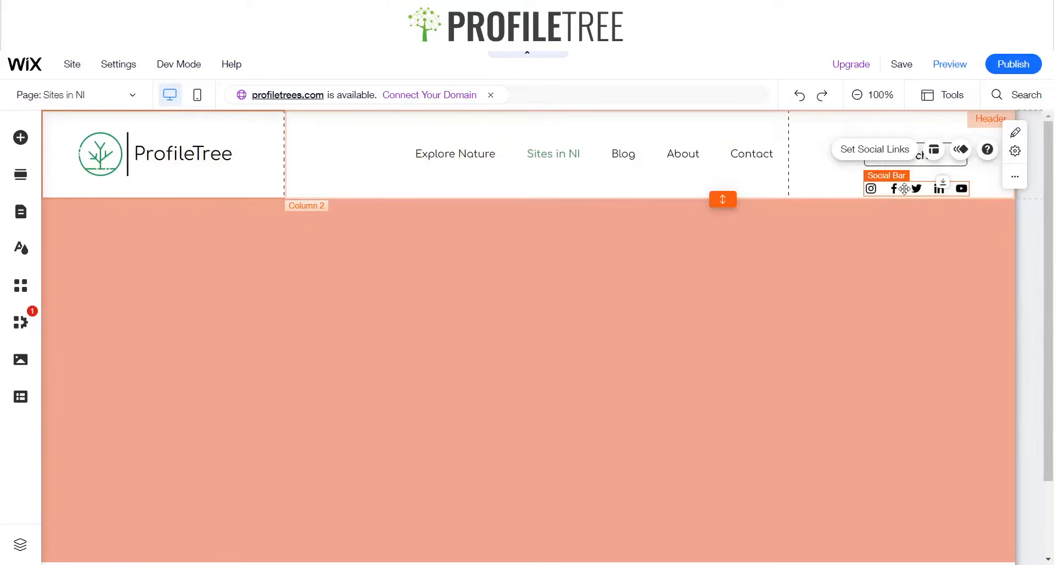
pyautogui.moveTo(904, 188); pyautogui.dragTo(722, 177)
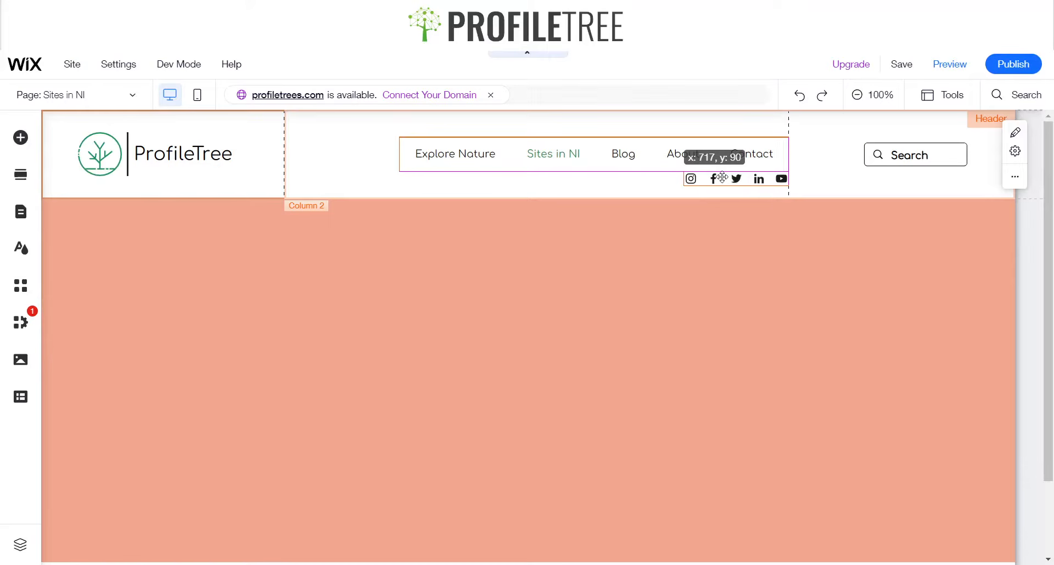
pyautogui.moveTo(722, 177); pyautogui.dragTo(904, 174)
pyautogui.click(814, 174)
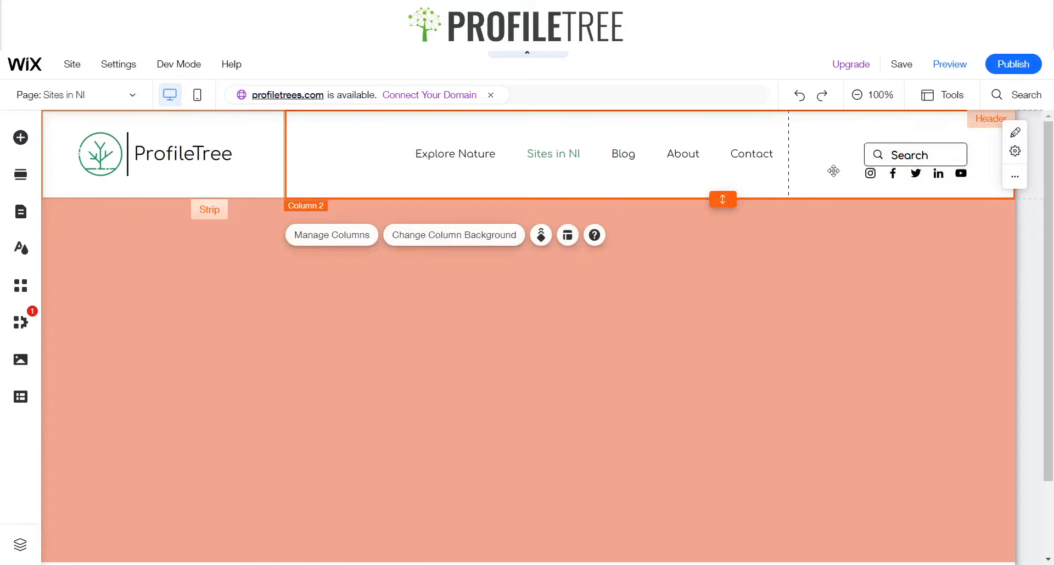
# Nudge the social bar 3 px down and 1 px right
pyautogui.click(908, 176)
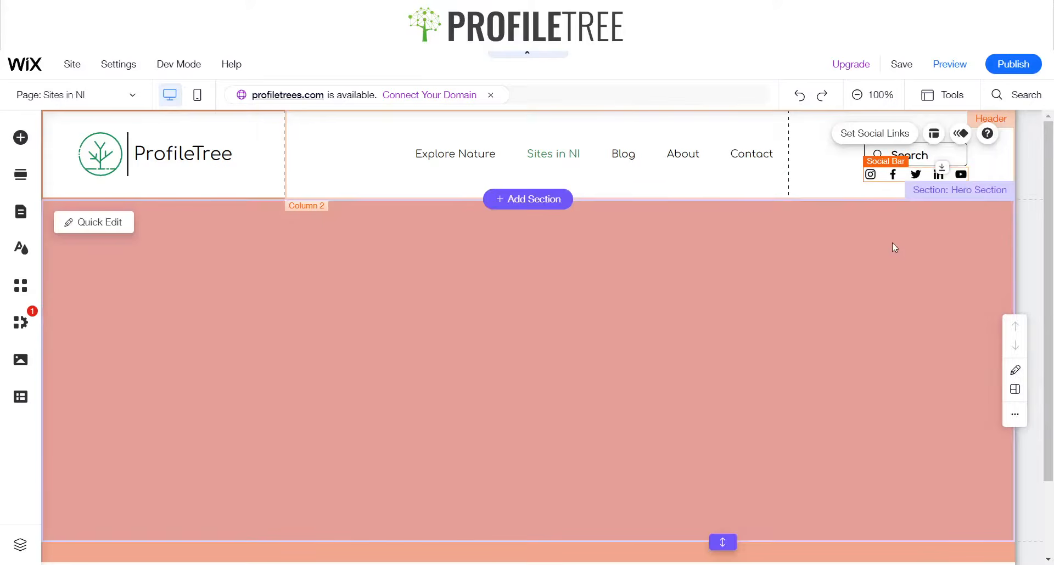
pyautogui.click(871, 246)
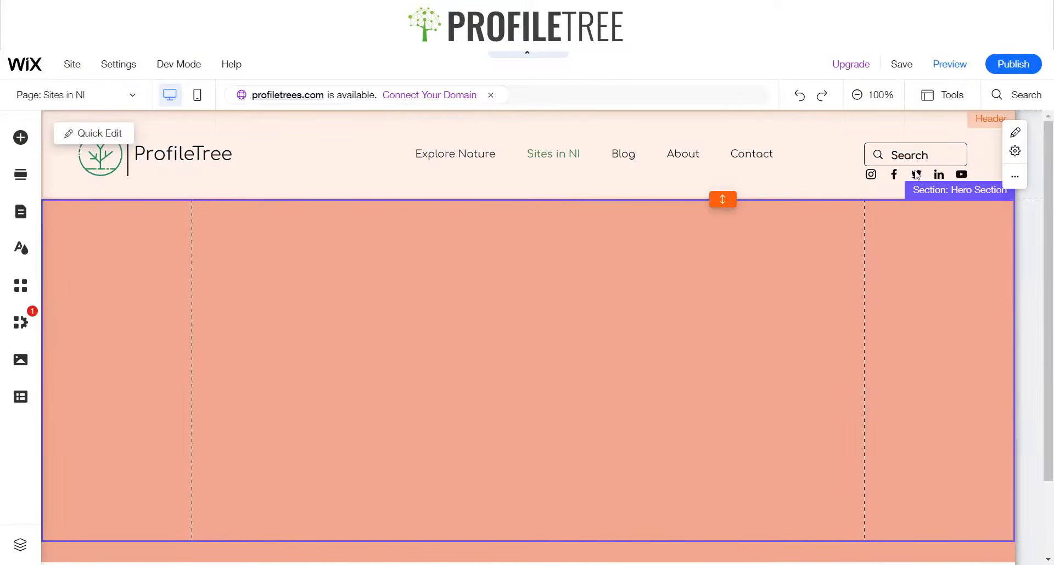
pyautogui.click(903, 170)
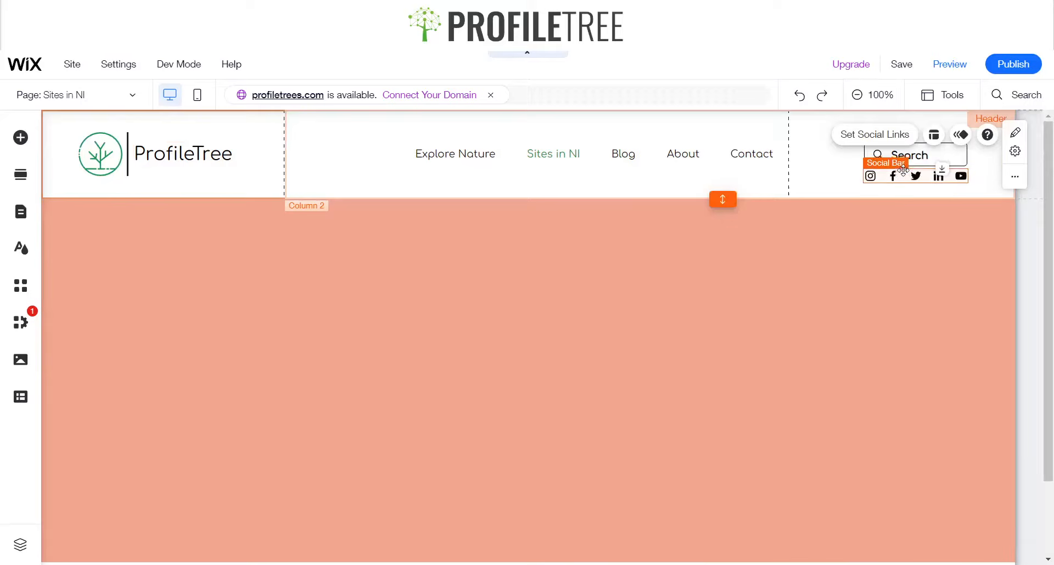
pyautogui.press('Down')
pyautogui.press('Down')
pyautogui.press('Down')
pyautogui.press('Right')
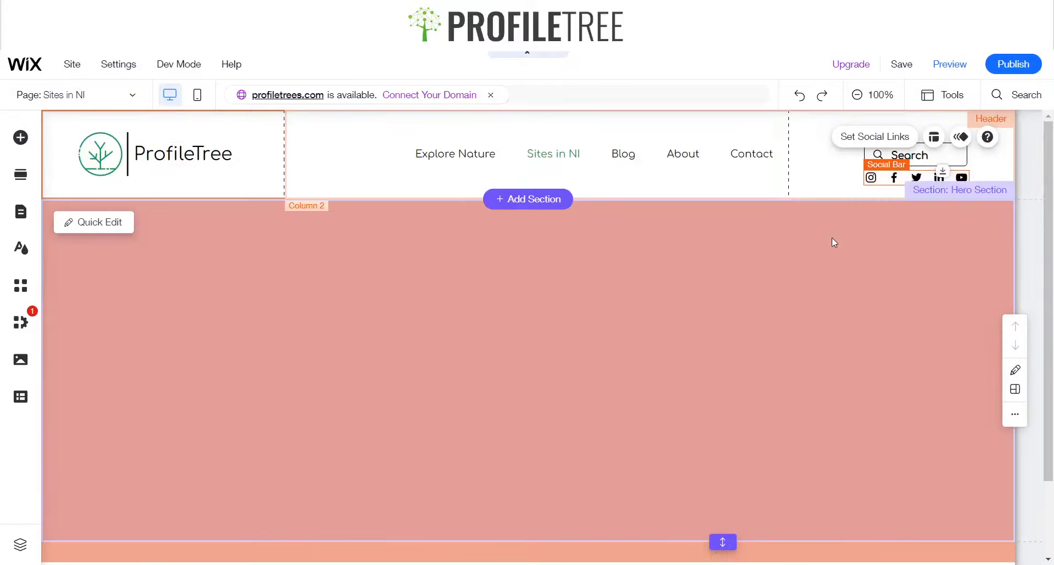
pyautogui.click(832, 240)
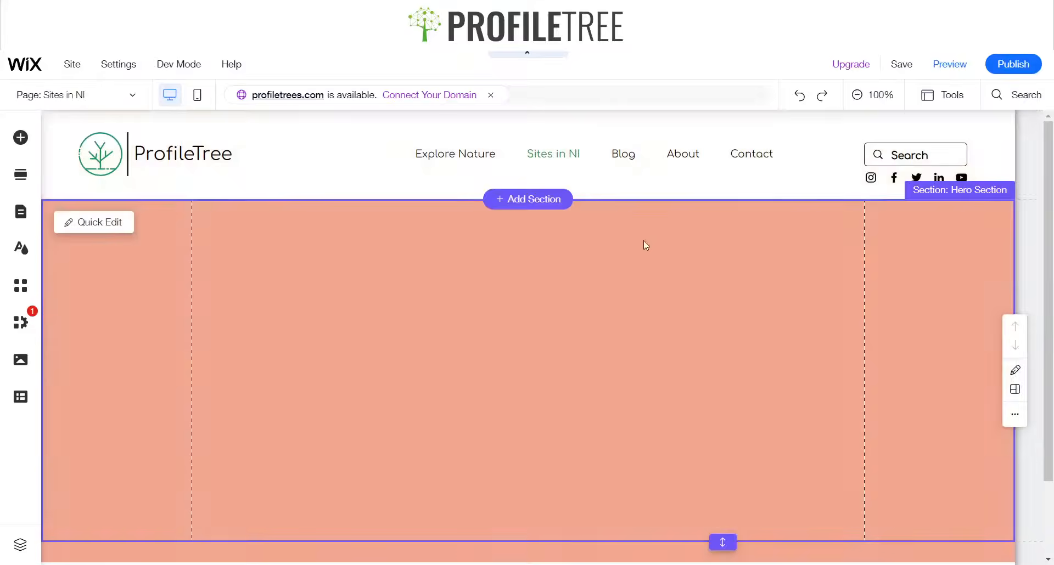
# Select the strip in the Hero Section
pyautogui.click(633, 317)
pyautogui.click(403, 427)
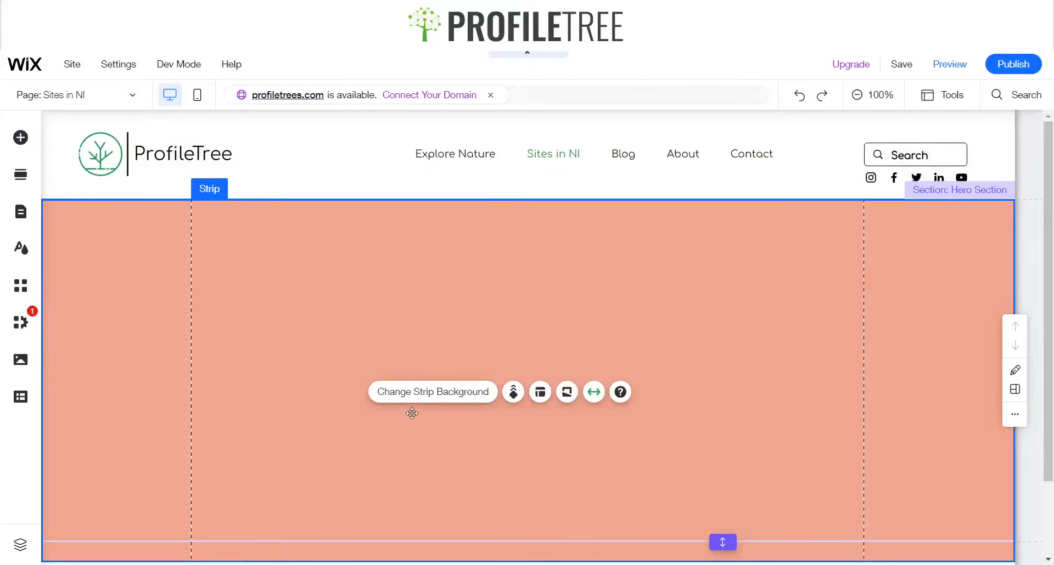
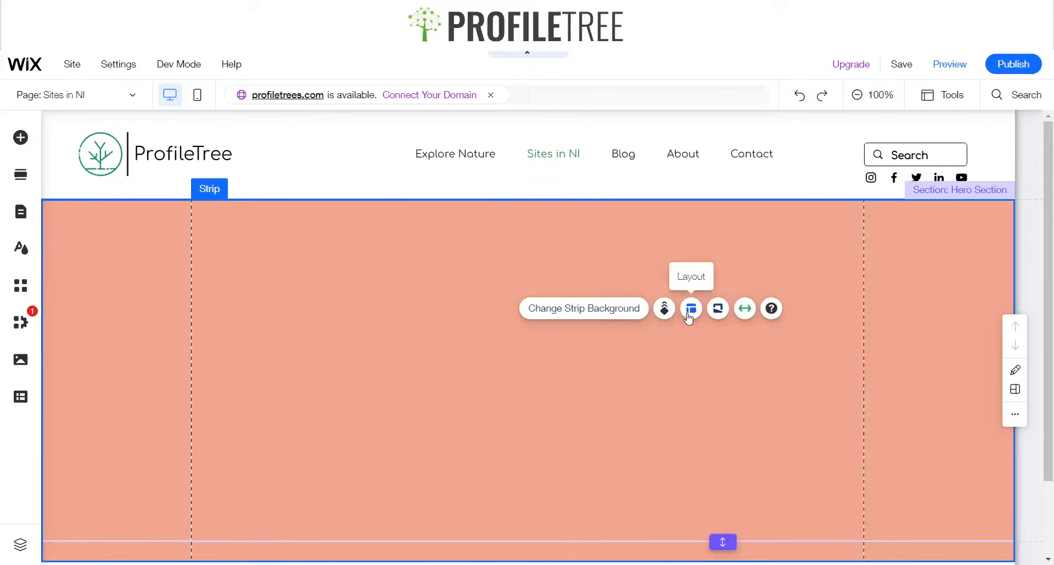
# Search the strip's background images for Nature
pyautogui.click(690, 309)
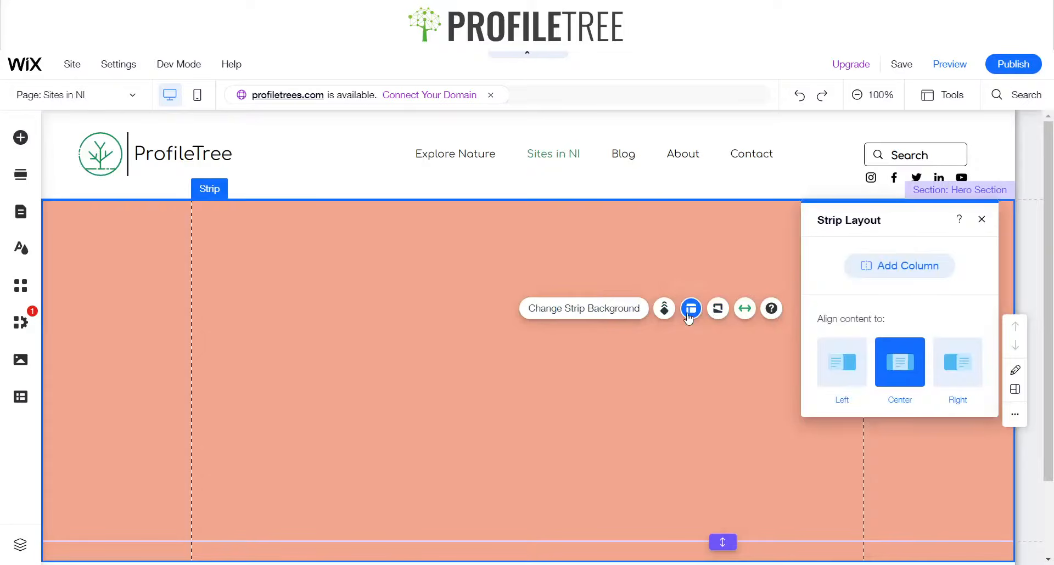
pyautogui.click(982, 219)
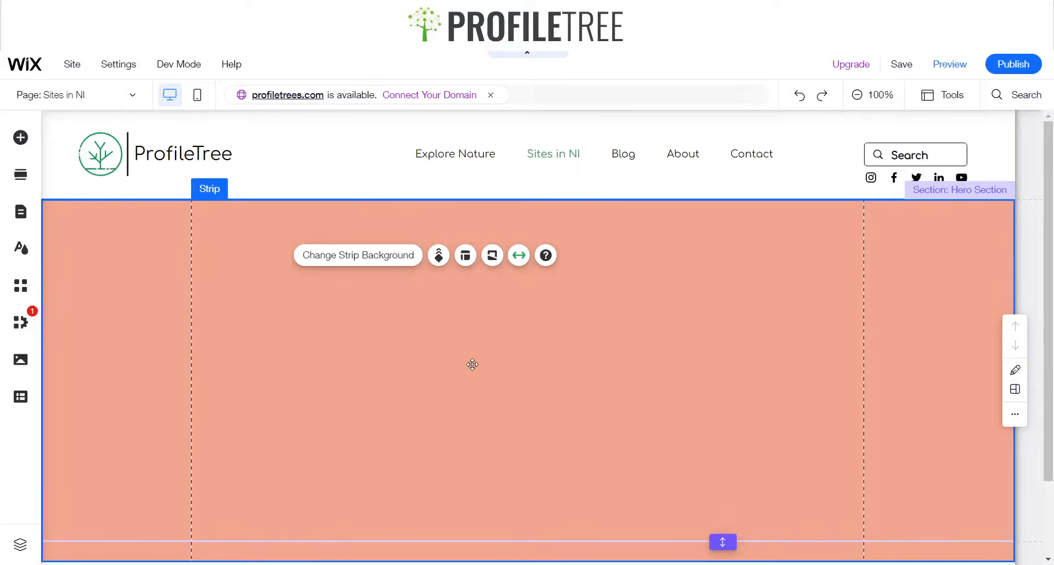
pyautogui.click(348, 268)
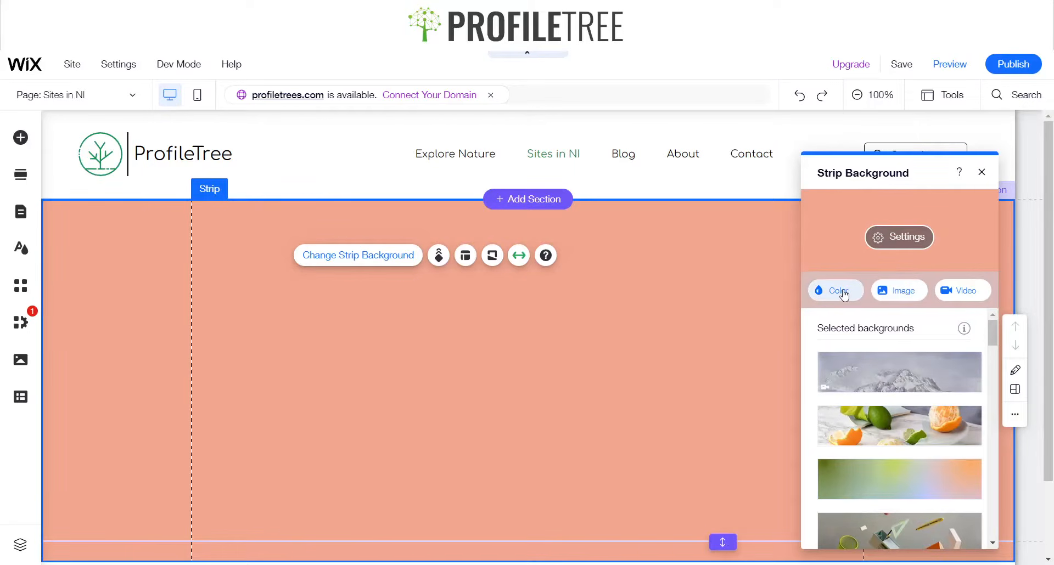
pyautogui.click(892, 300)
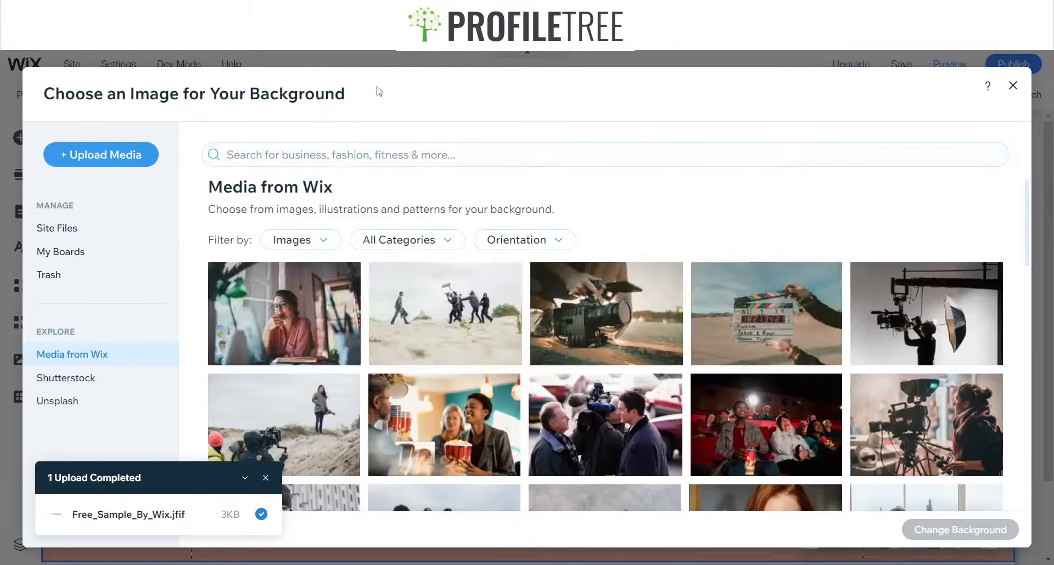
pyautogui.click(359, 156)
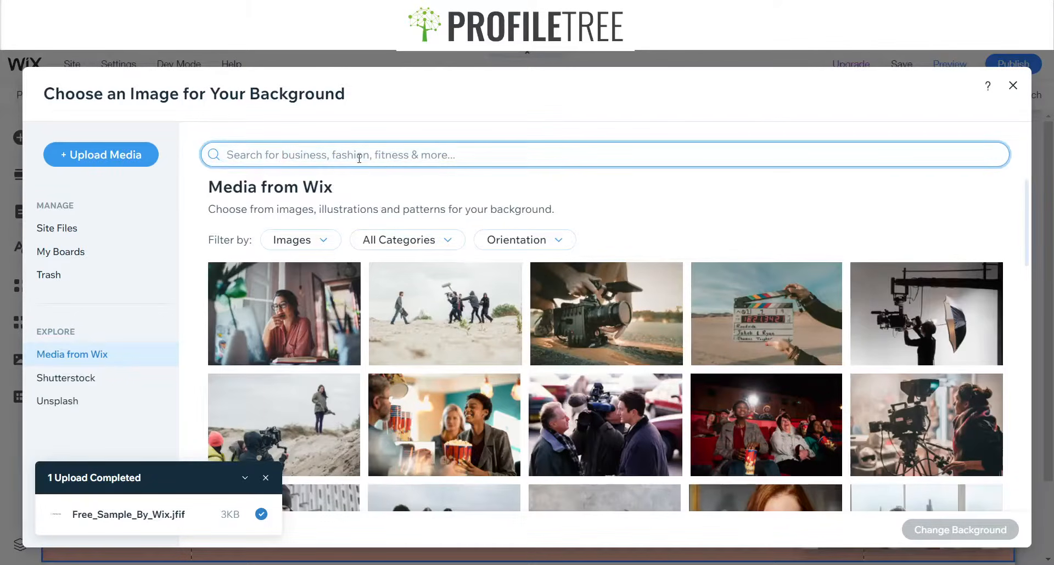
pyautogui.write('Nature')
pyautogui.press('Return')
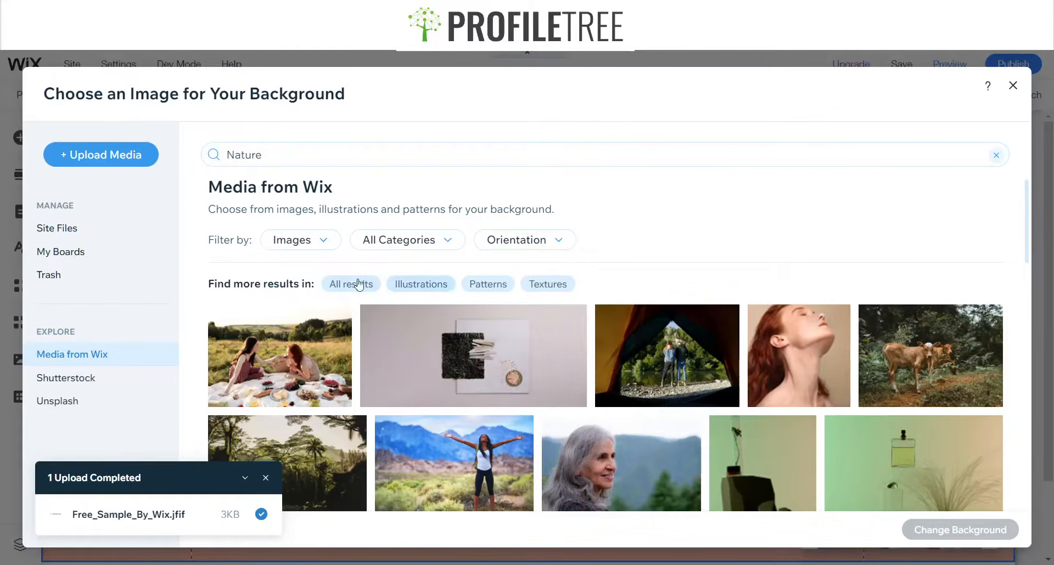
# Apply the Nature image of a picnic beside a caravan as the strip background and close the panel
pyautogui.scroll(-5, 357, 284)
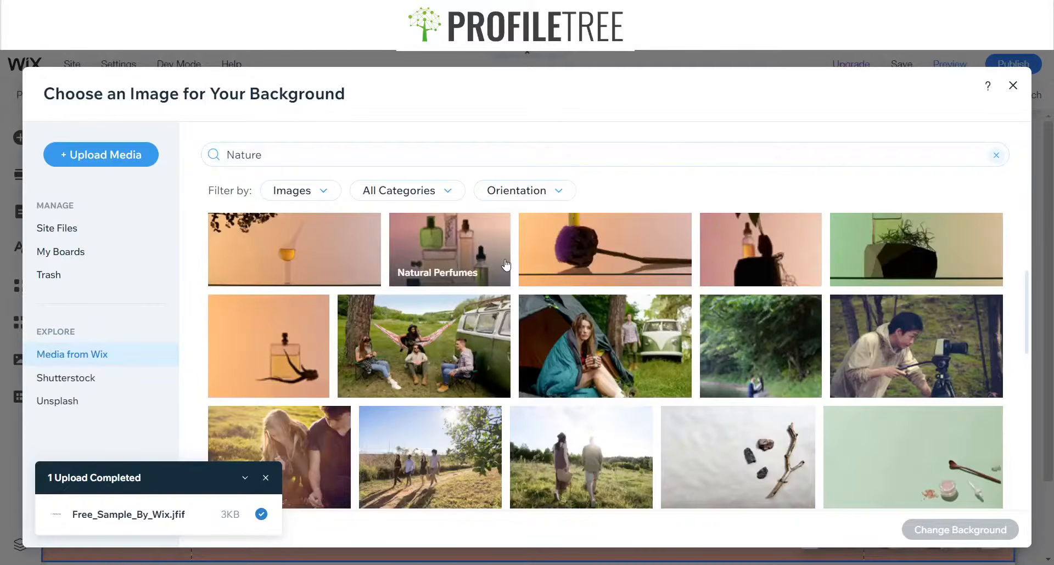
pyautogui.scroll(-3, 506, 265)
pyautogui.scroll(-3, 503, 263)
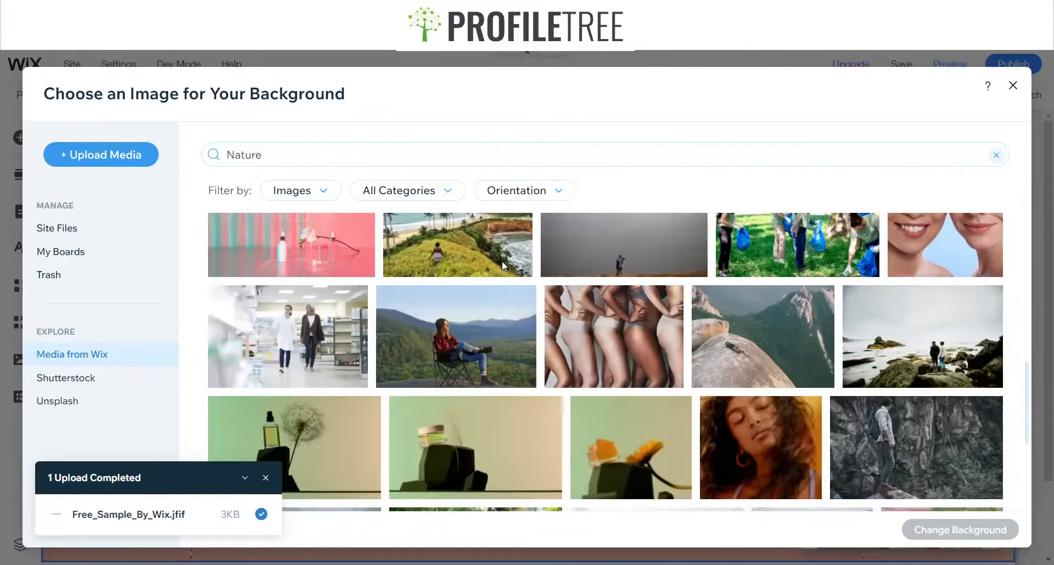
pyautogui.scroll(-5, 487, 273)
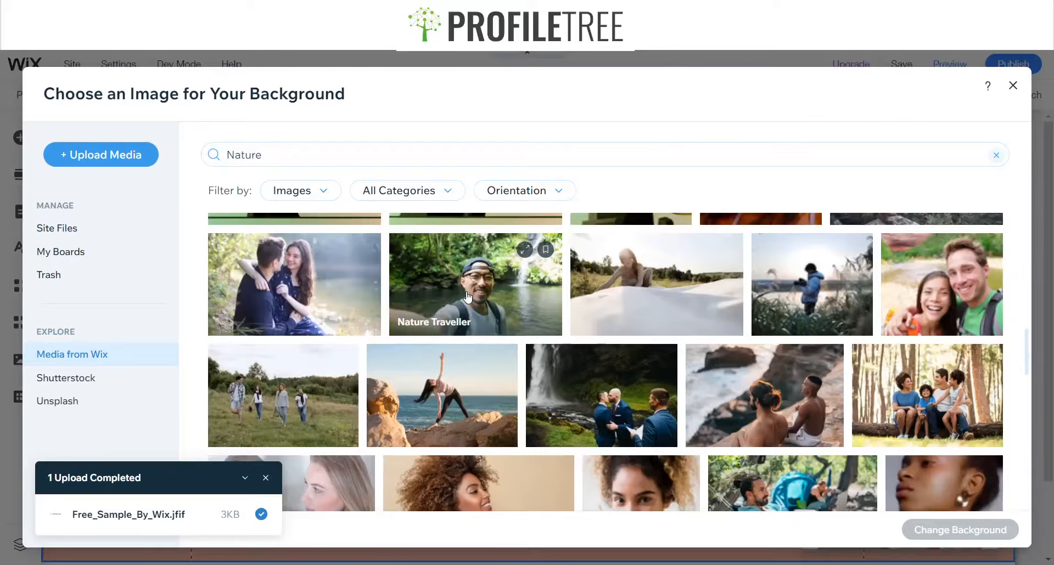
pyautogui.scroll(-4, 465, 252)
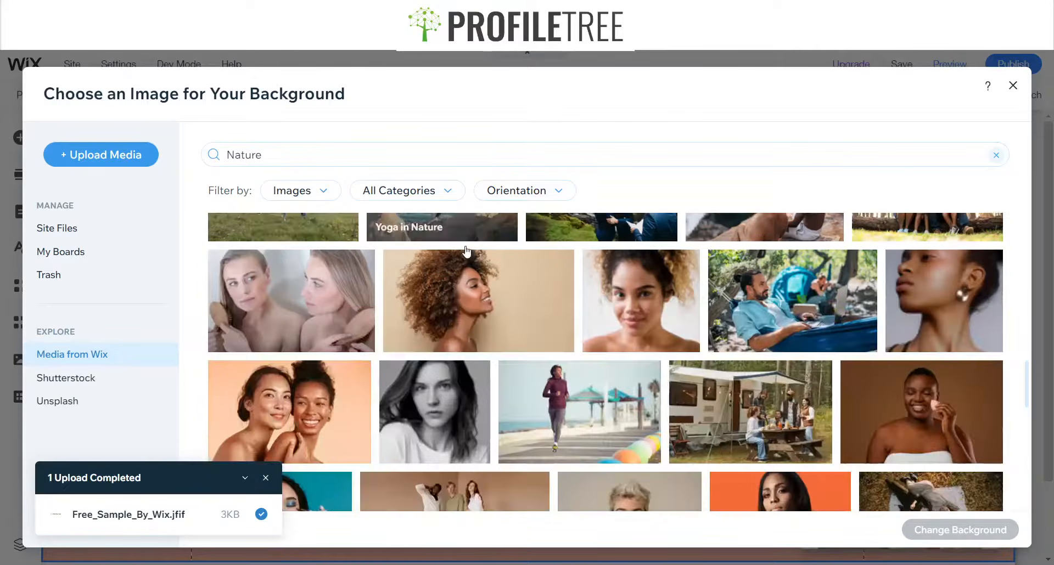
pyautogui.scroll(3, 648, 297)
pyautogui.click(727, 312)
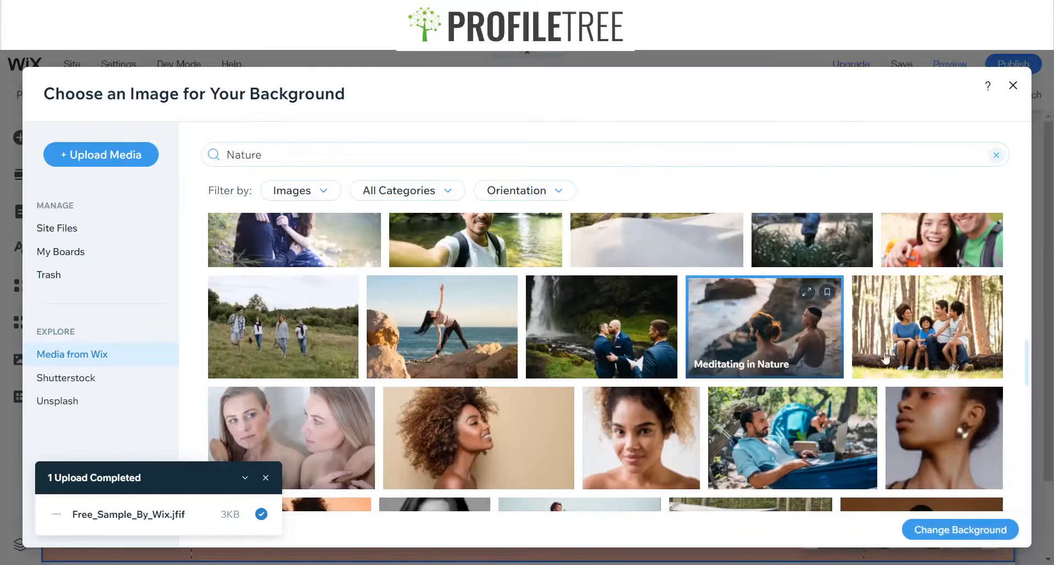
pyautogui.scroll(-4, 395, 294)
pyautogui.scroll(-3, 406, 299)
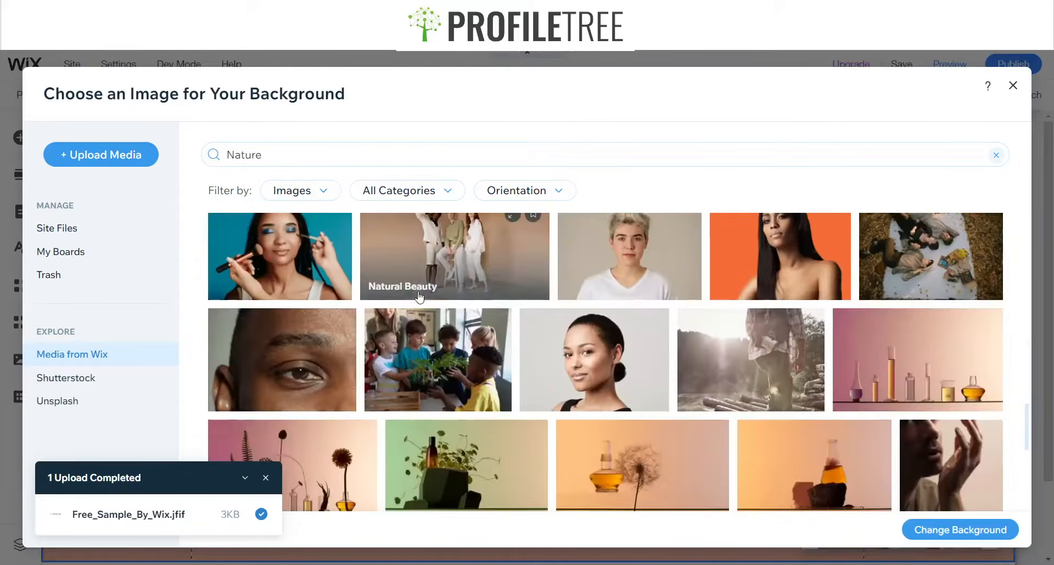
pyautogui.scroll(2, 439, 304)
pyautogui.scroll(-4, 483, 313)
pyautogui.scroll(-3, 500, 314)
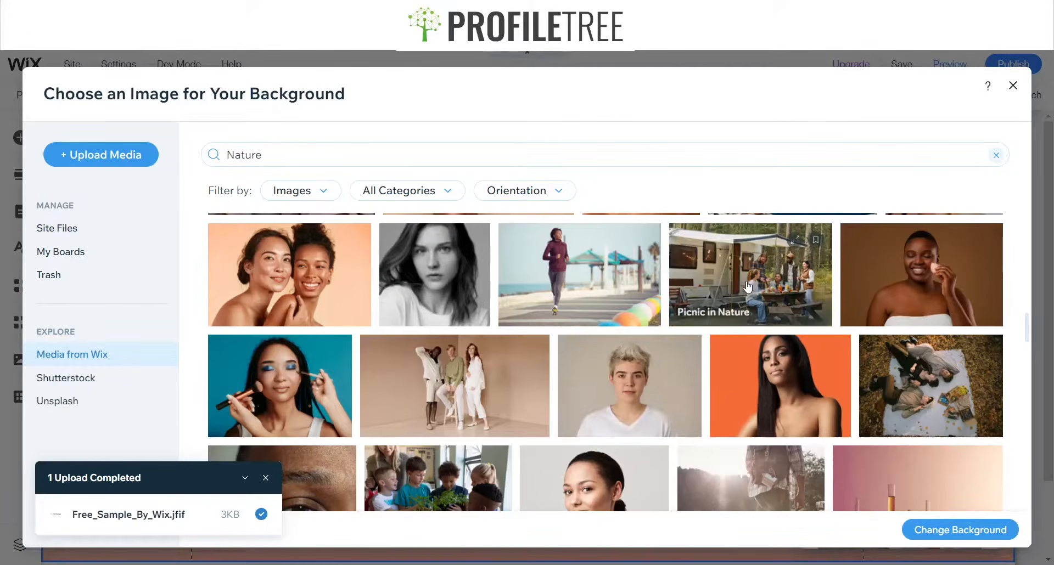
pyautogui.click(747, 286)
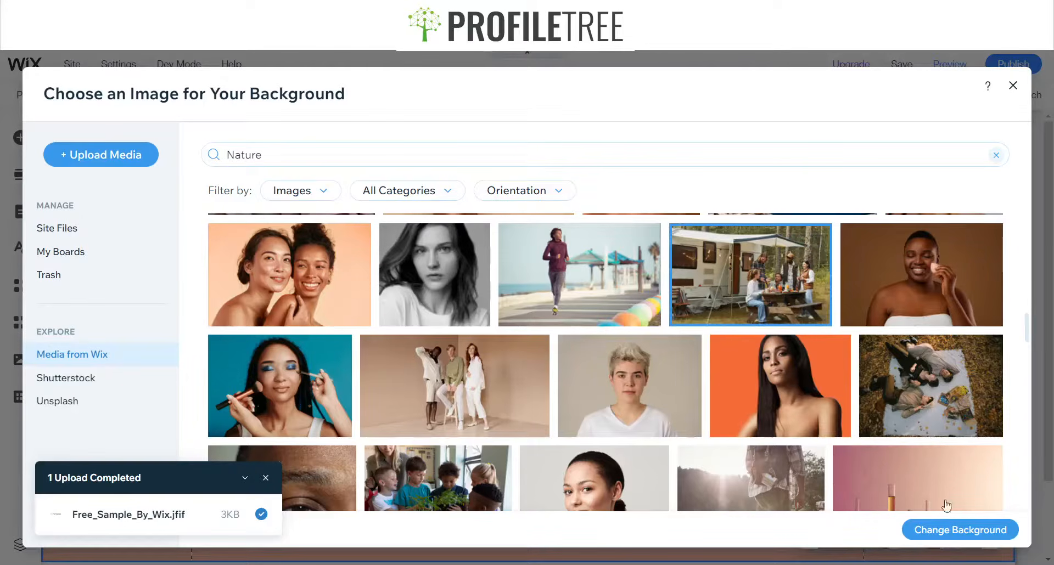
pyautogui.click(962, 530)
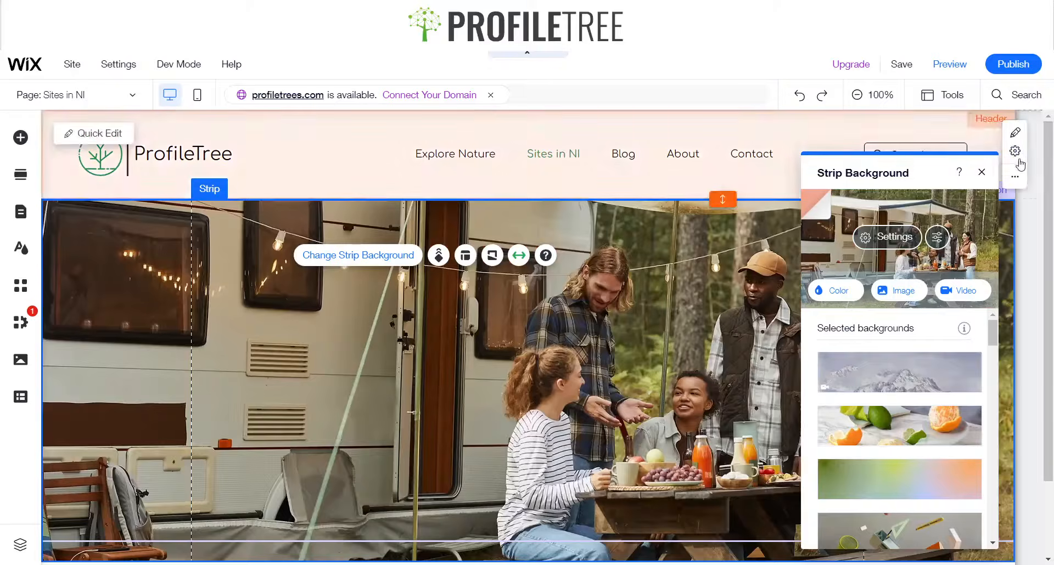
pyautogui.click(983, 173)
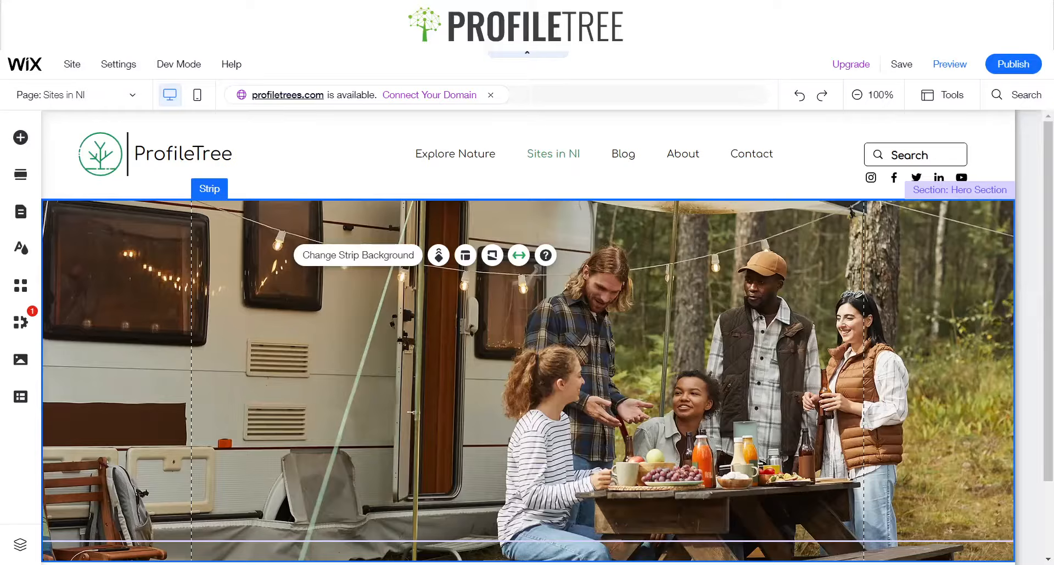
# Search the strip's background videos for Nature
pyautogui.scroll(-2, 527, 329)
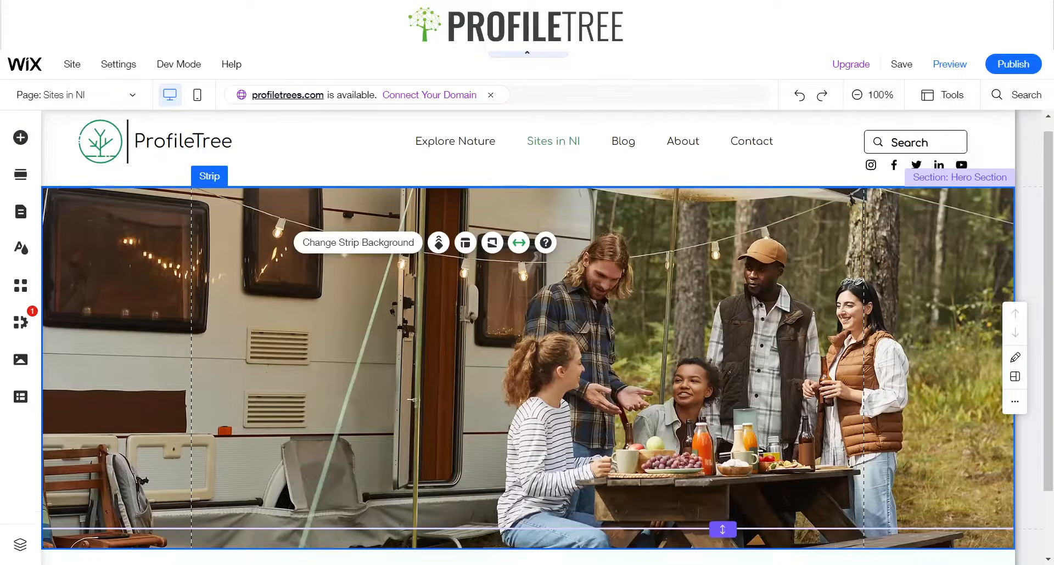
pyautogui.scroll(1, 527, 329)
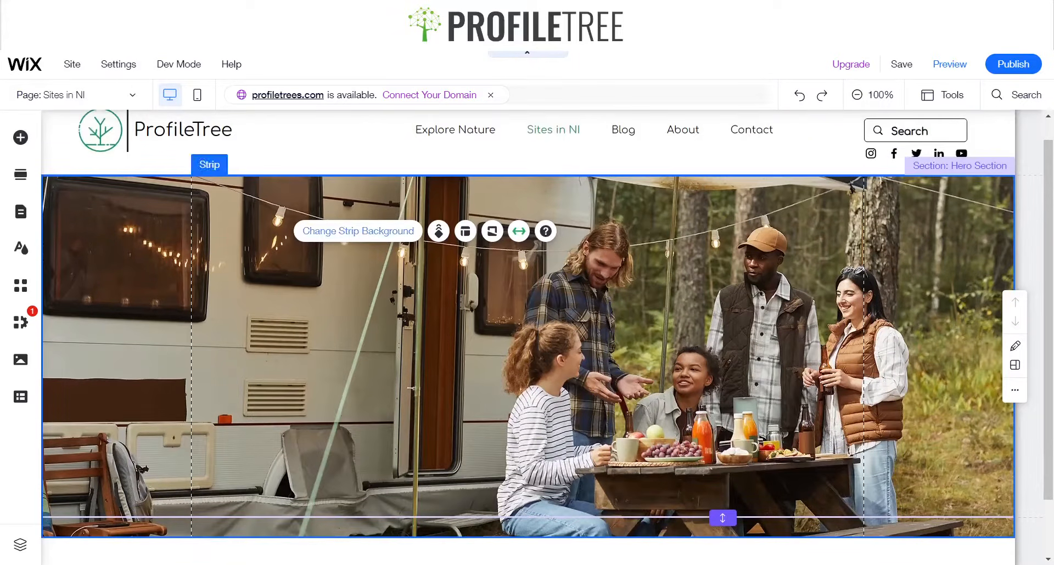
pyautogui.click(358, 230)
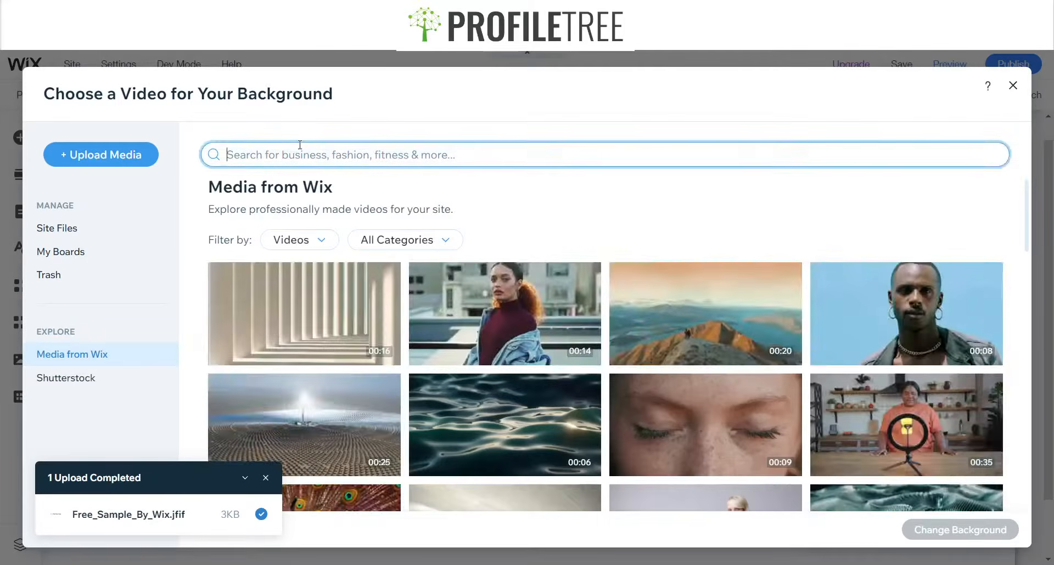
pyautogui.write('Nat')
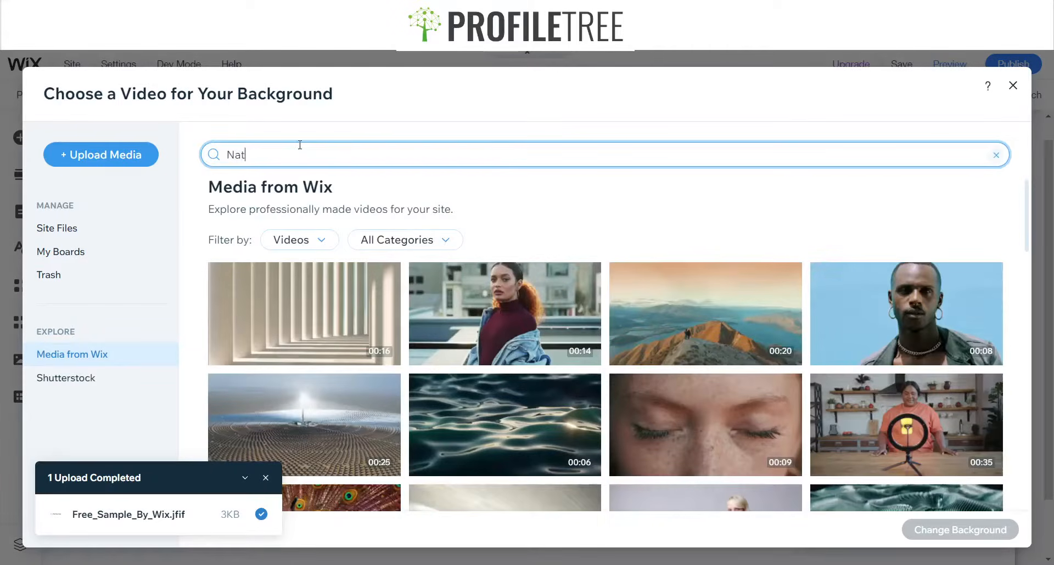
pyautogui.write('ure')
pyautogui.press('Return')
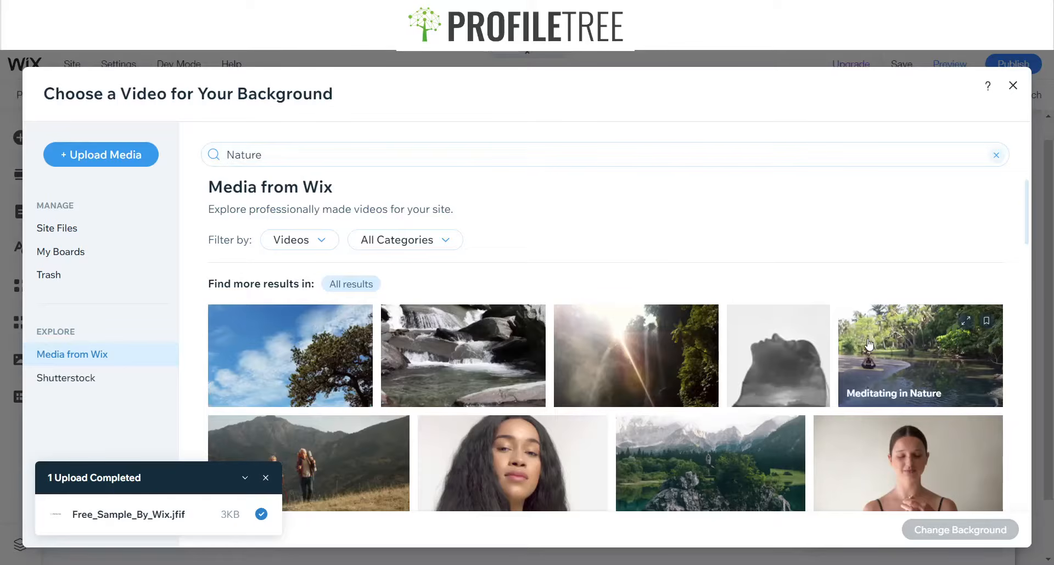
# Apply the mountain lake video with a campervan as the strip background and close the panel
pyautogui.scroll(-5, 823, 351)
pyautogui.scroll(3, 714, 340)
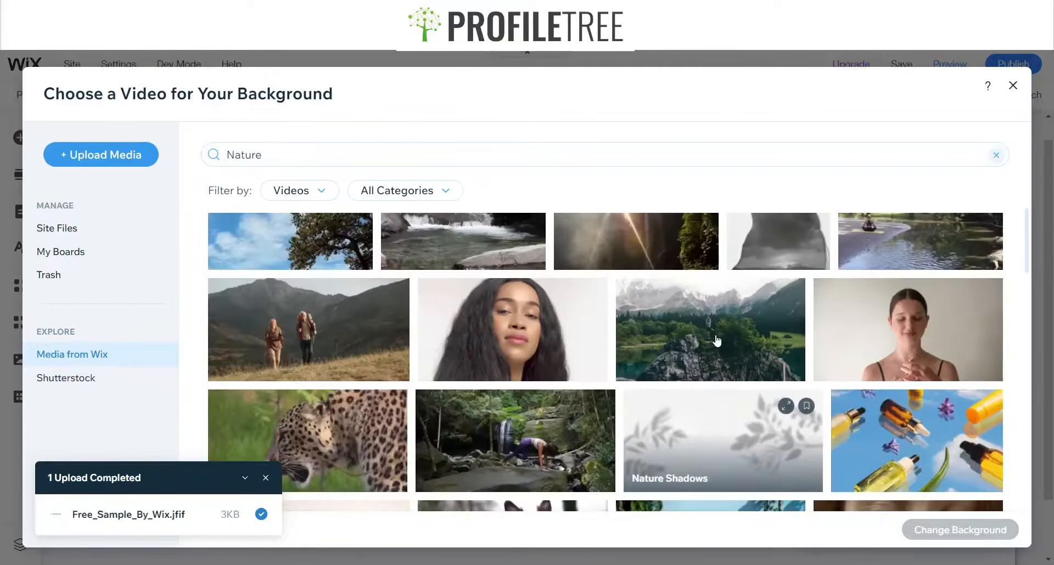
pyautogui.scroll(-3, 623, 317)
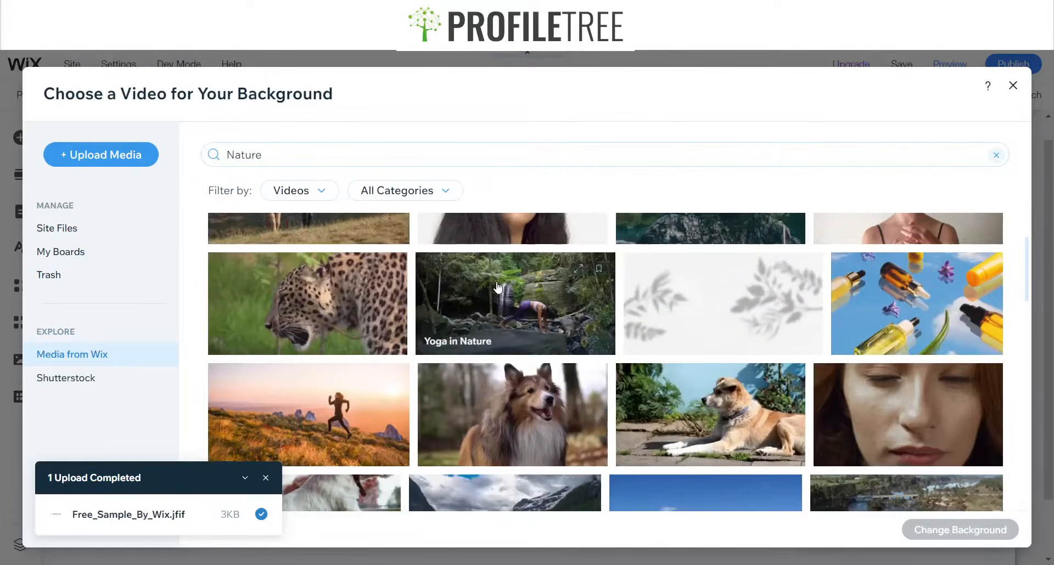
pyautogui.scroll(-3, 448, 341)
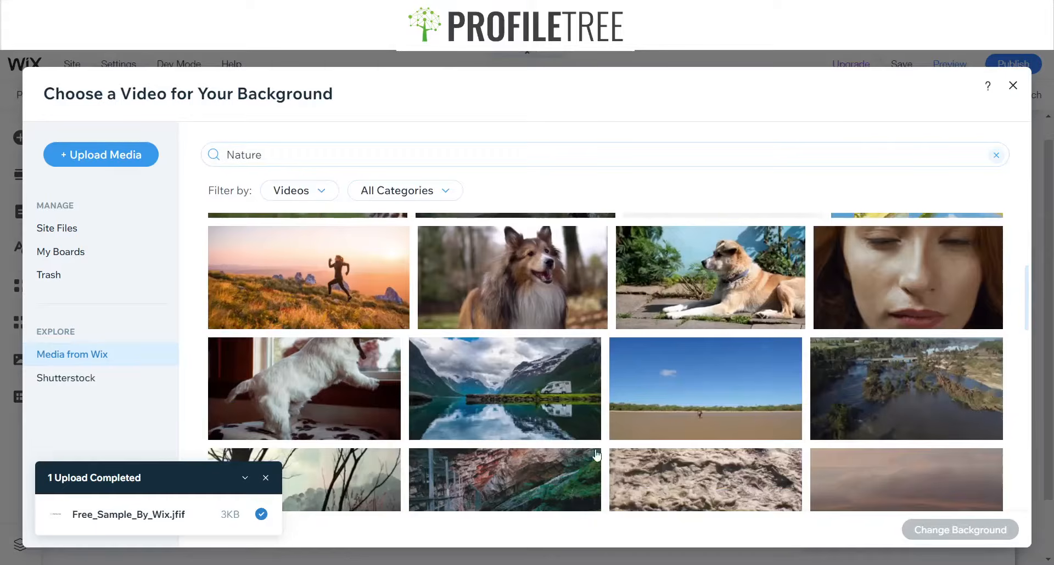
pyautogui.click(542, 399)
pyautogui.click(929, 530)
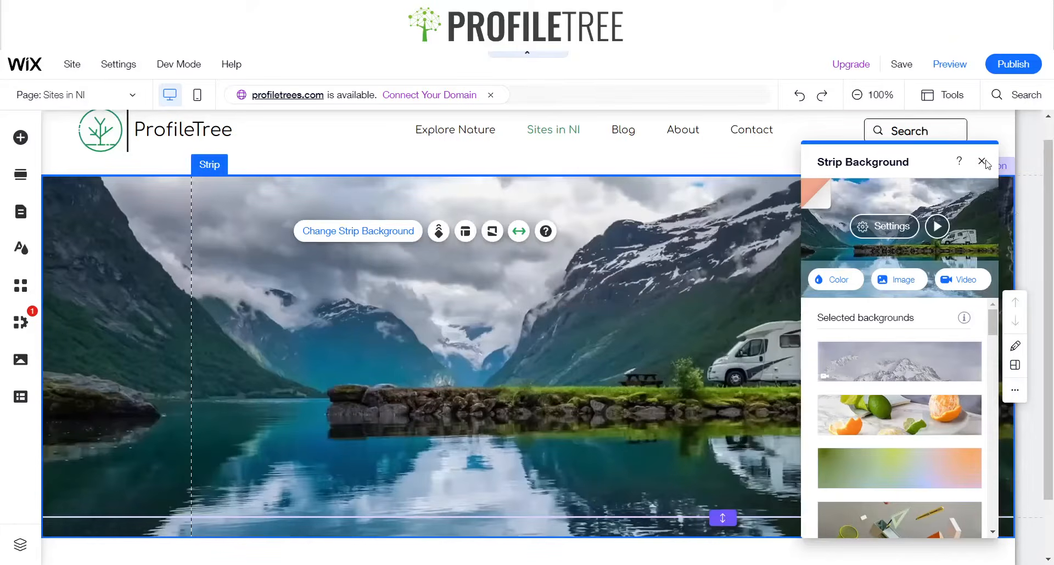
pyautogui.click(981, 162)
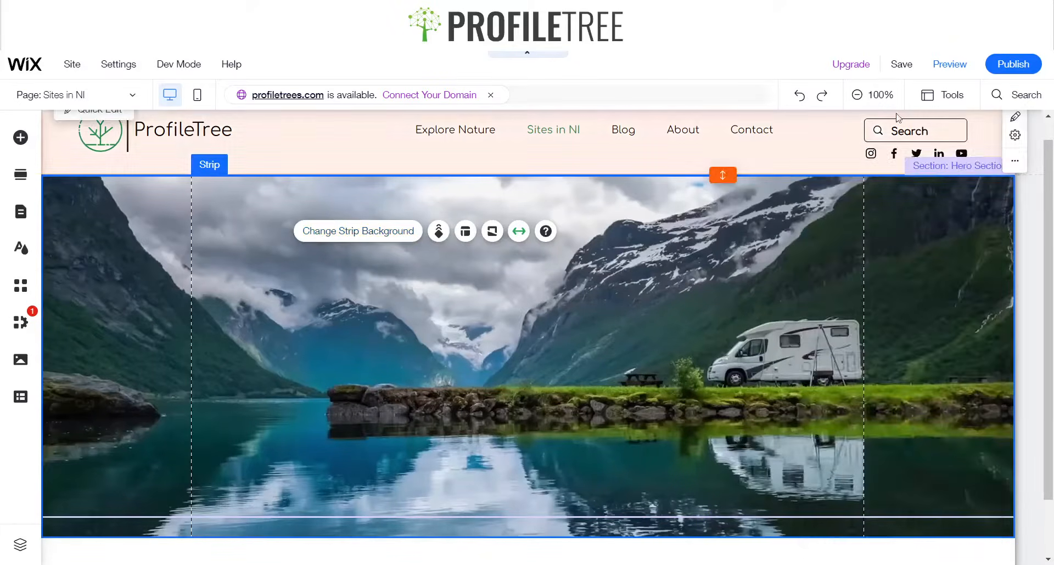
# Preview the site with its new hero video, then return to the editor
pyautogui.click(949, 64)
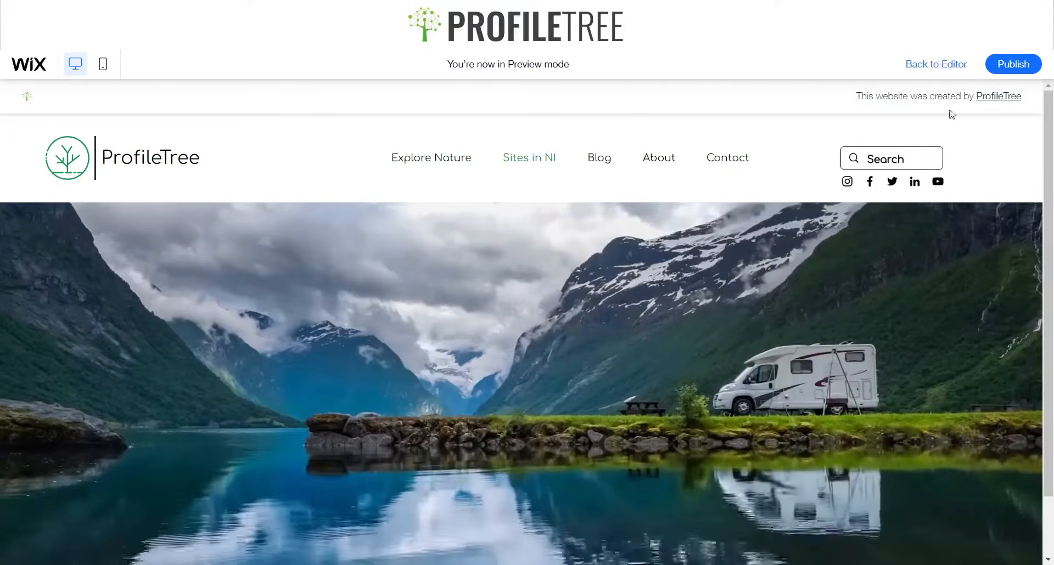
pyautogui.click(936, 64)
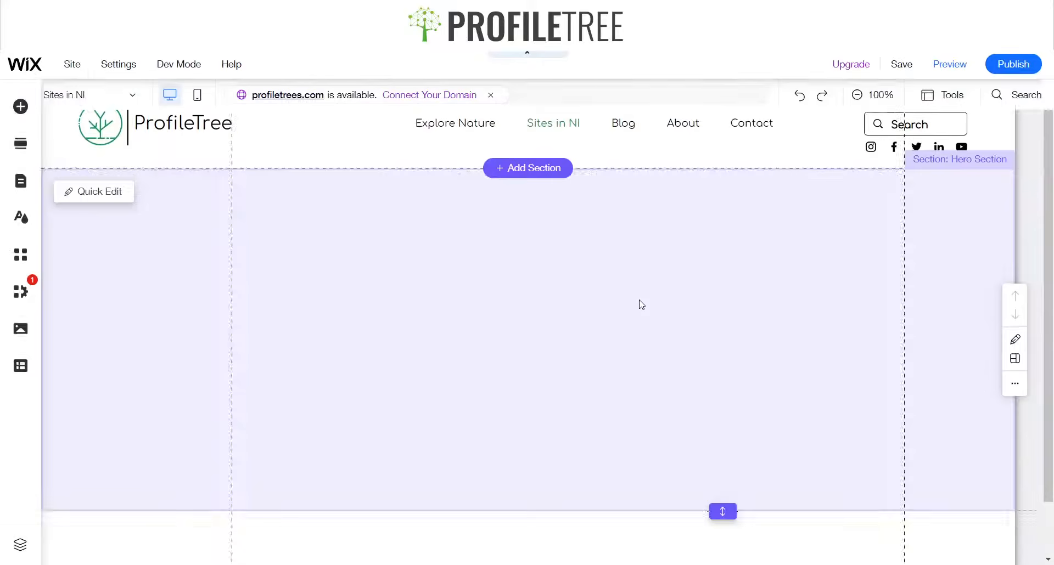
pyautogui.scroll(-2, 556, 376)
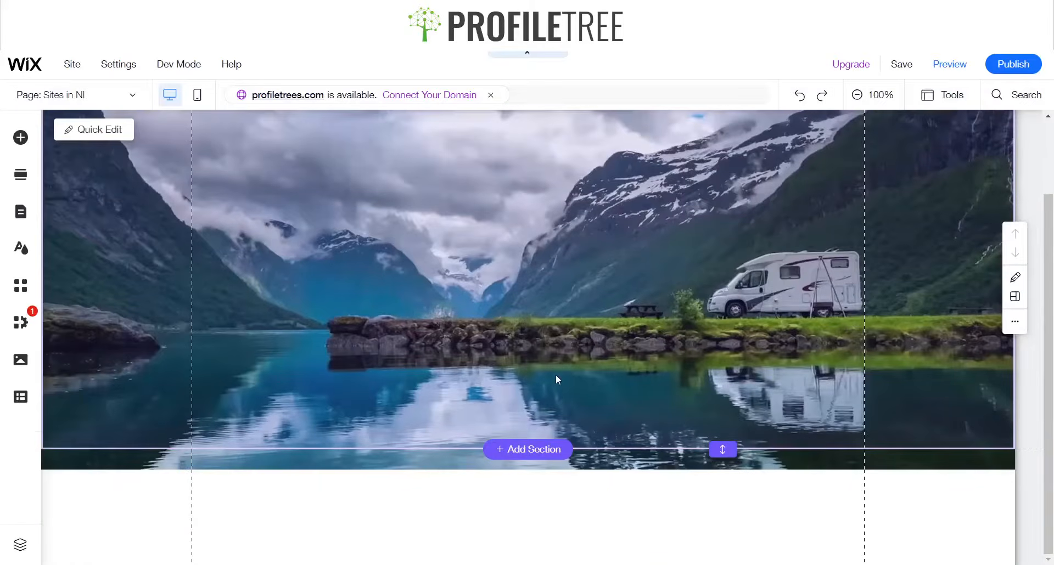
pyautogui.scroll(2, 410, 292)
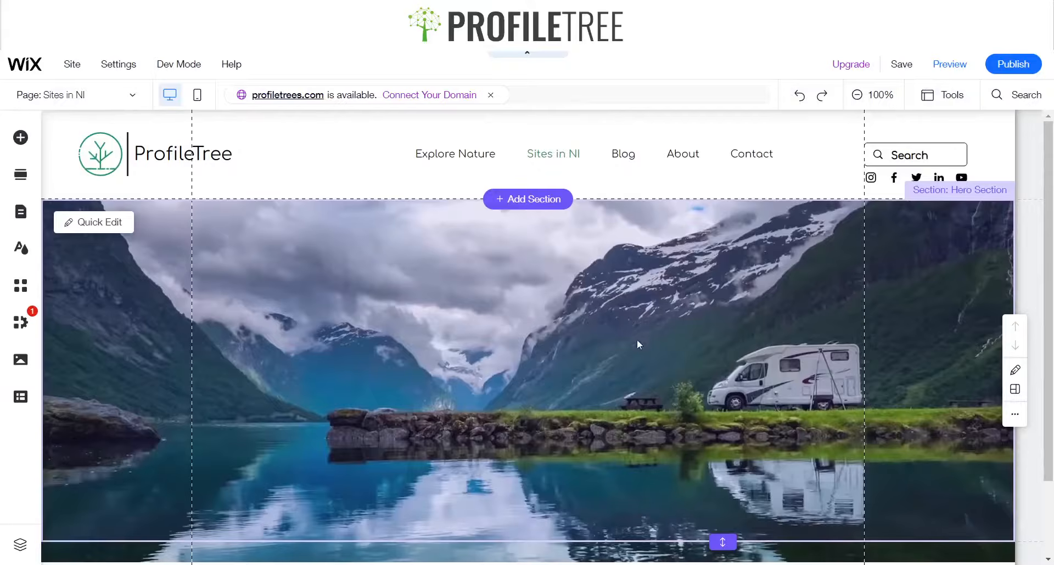
# Select the hero strip, open its background video settings and change the color behind the video
pyautogui.click(20, 138)
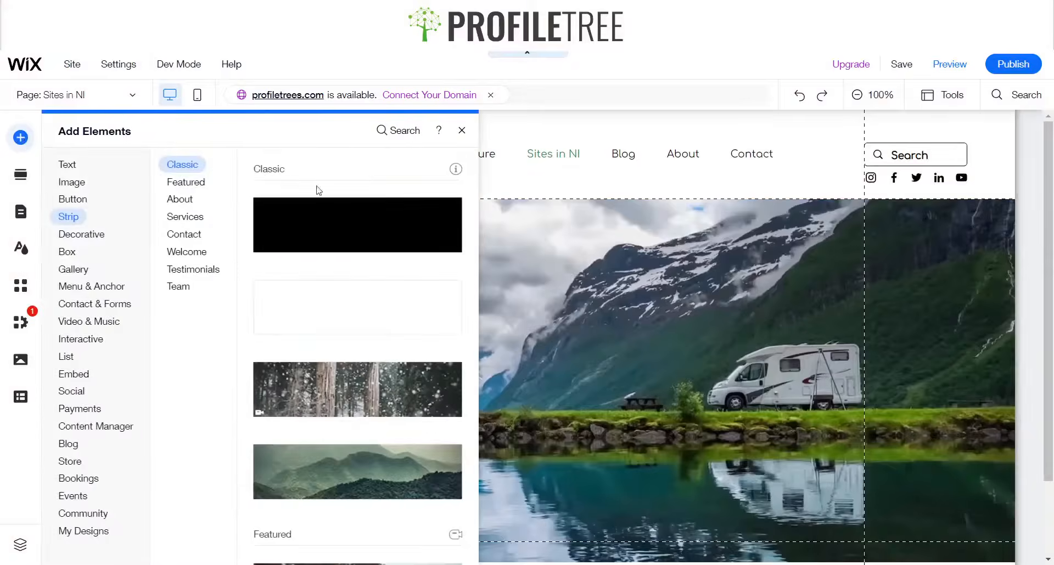
pyautogui.click(462, 130)
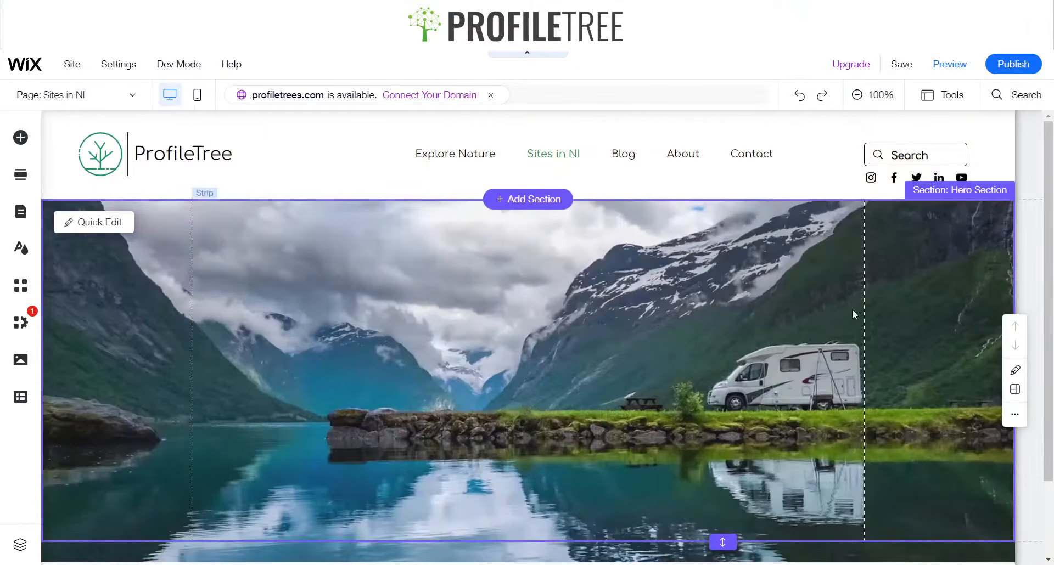
pyautogui.click(296, 231)
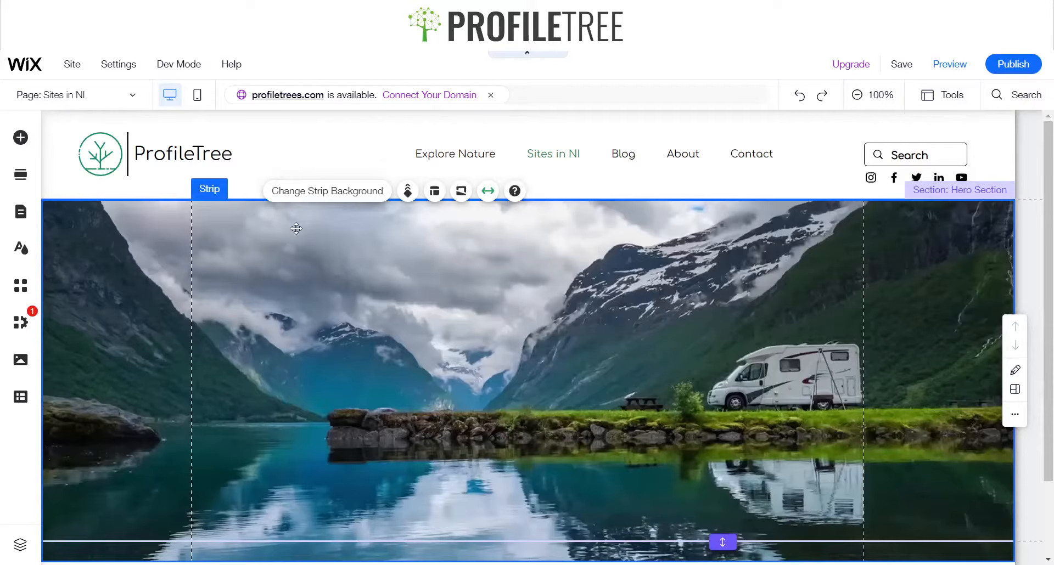
pyautogui.click(337, 201)
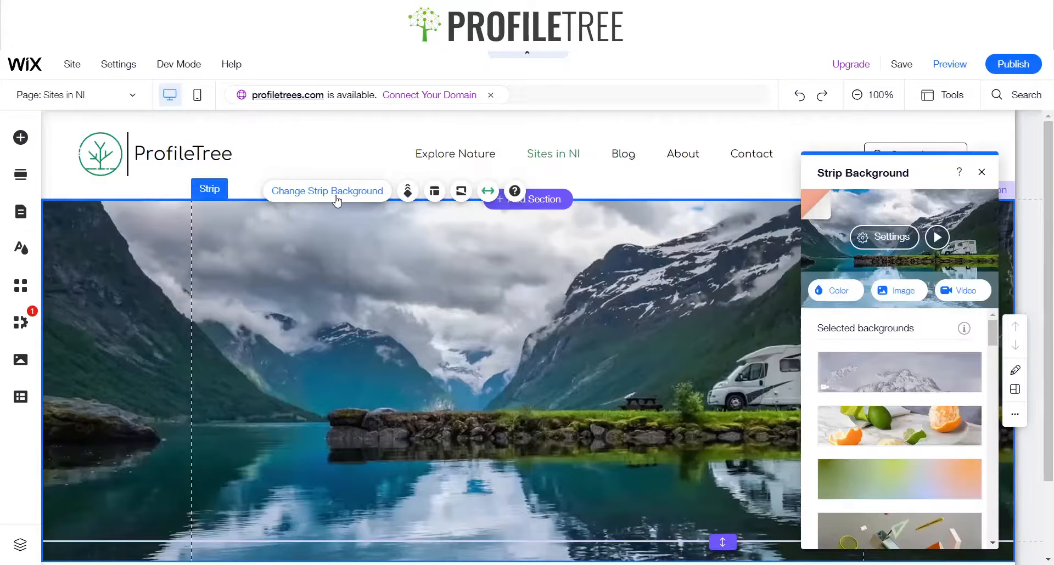
pyautogui.click(884, 236)
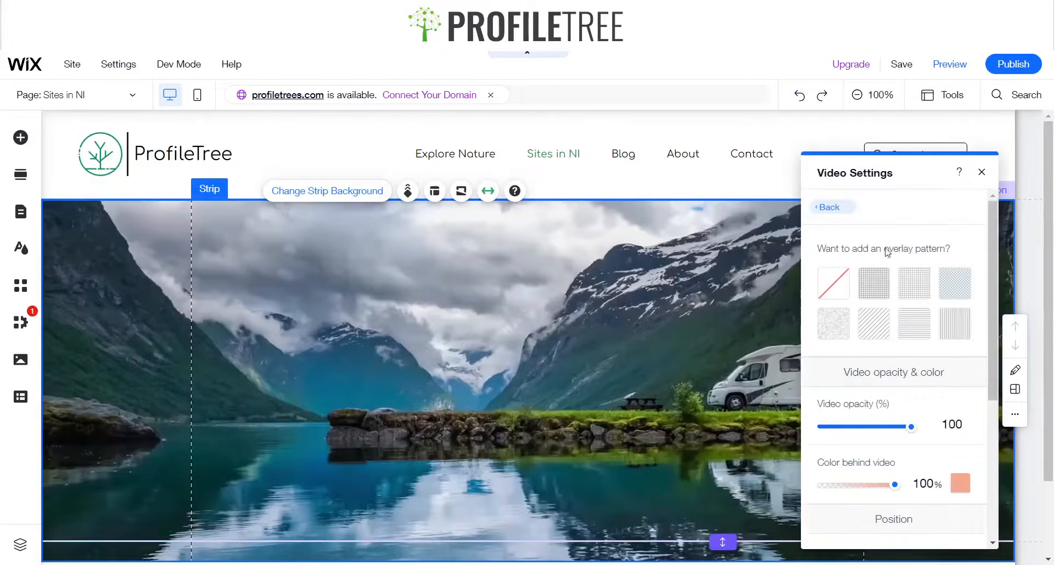
pyautogui.click(960, 489)
pyautogui.click(988, 378)
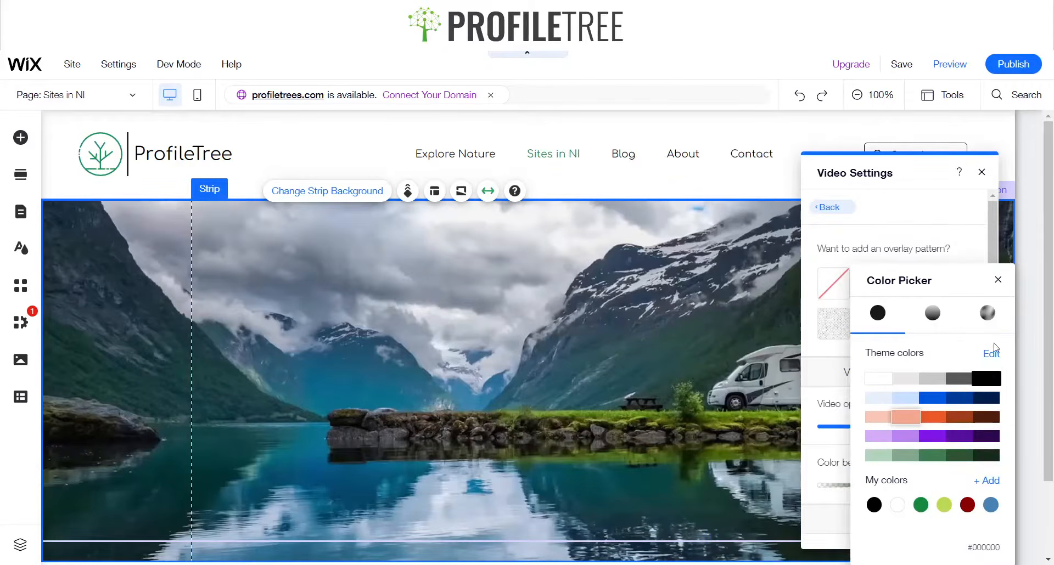
pyautogui.click(997, 278)
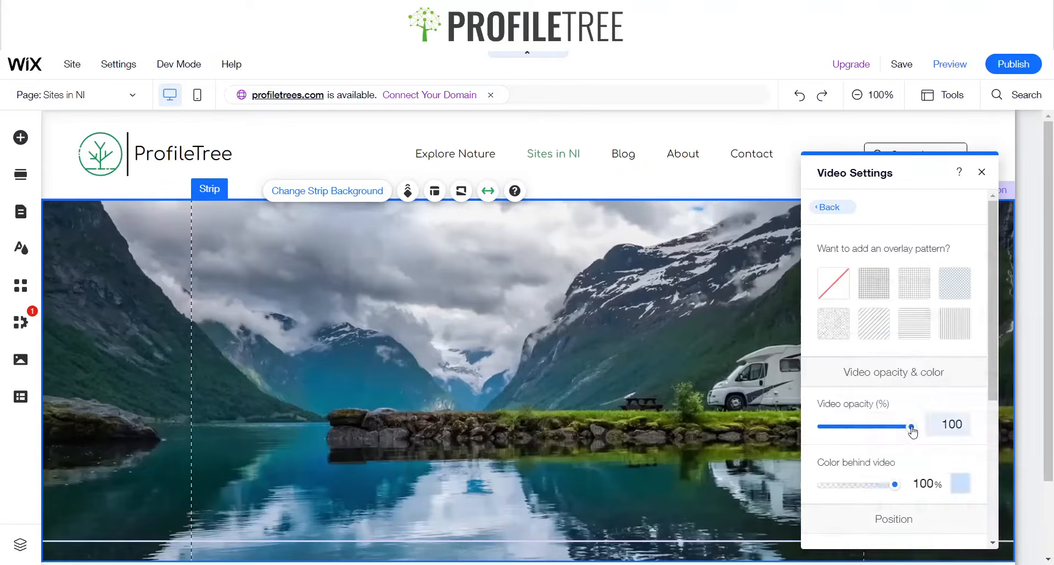
# Try lowering the video opacity to 71, restore it to 100 and close the settings panel
pyautogui.moveTo(912, 432); pyautogui.dragTo(887, 430)
pyautogui.scroll(-4, 887, 431)
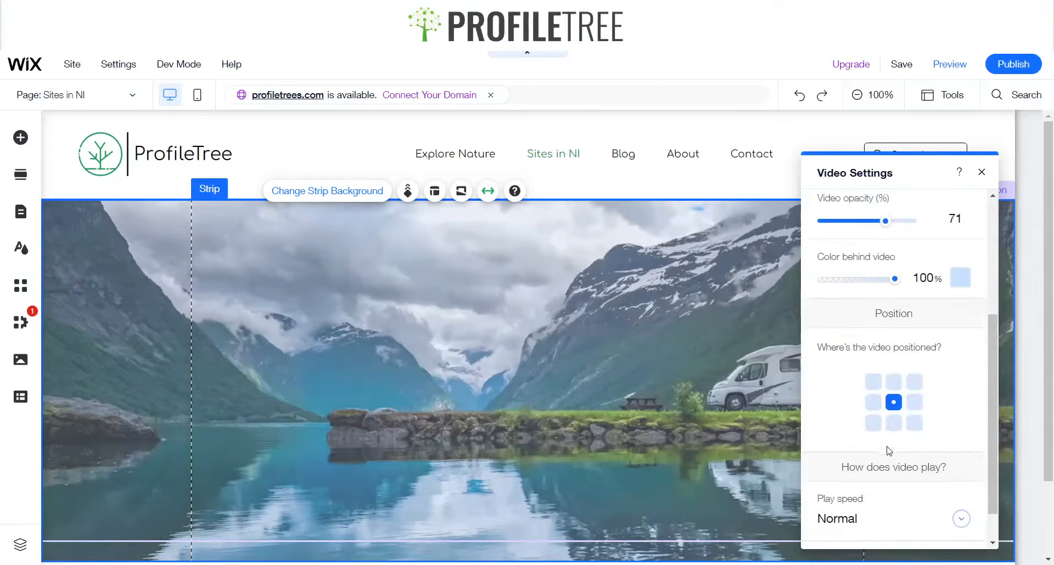
pyautogui.scroll(-1, 890, 451)
pyautogui.scroll(5, 892, 439)
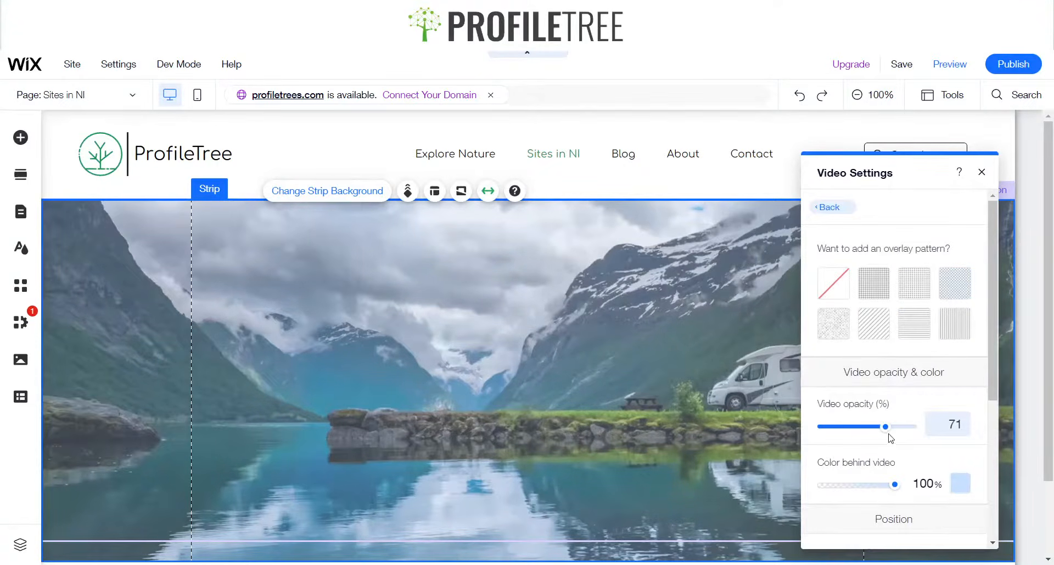
pyautogui.moveTo(889, 432); pyautogui.dragTo(923, 429)
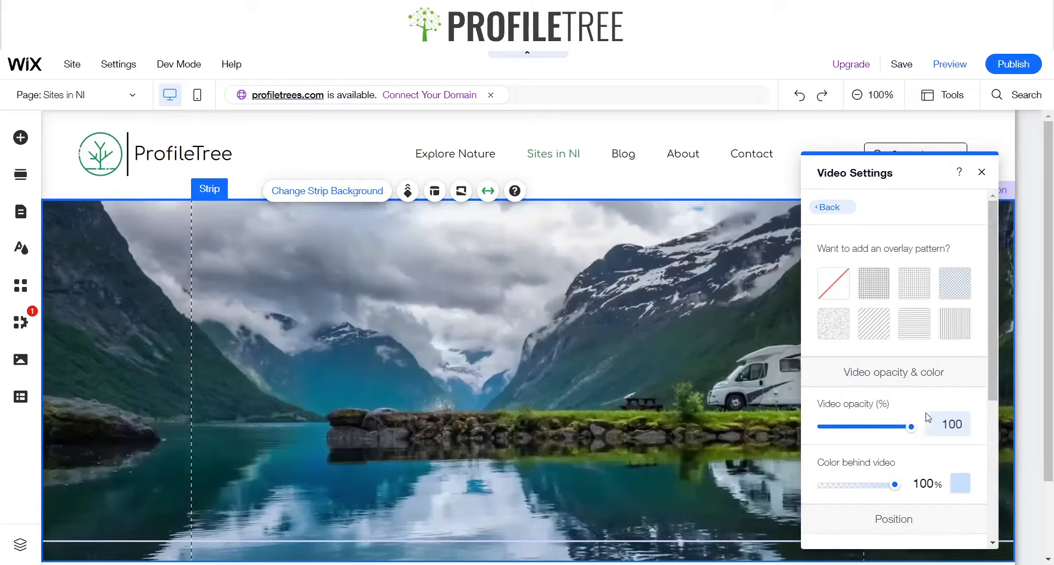
pyautogui.click(980, 174)
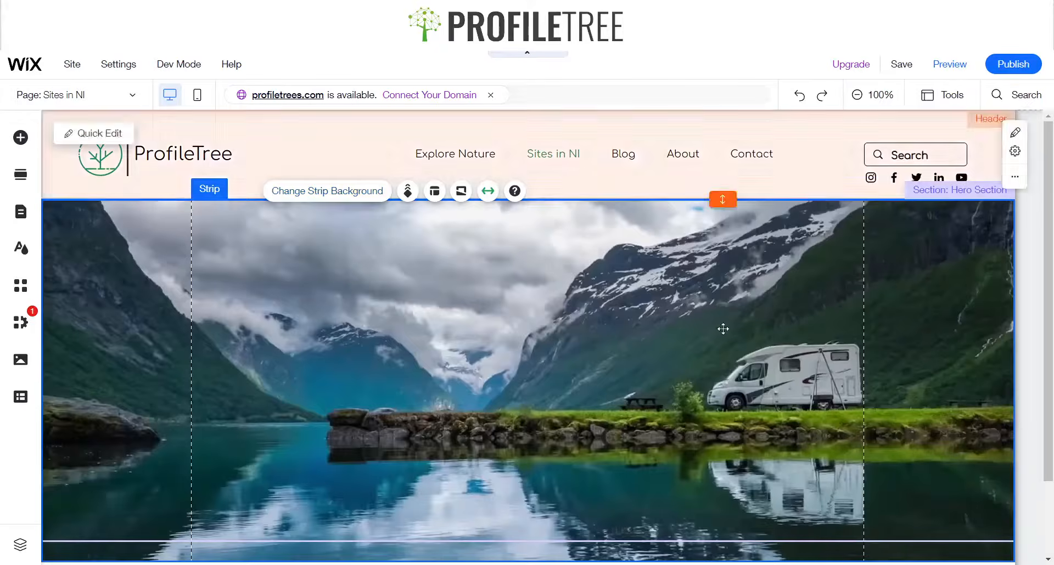
# Add a classic black strip to the page
pyautogui.click(696, 357)
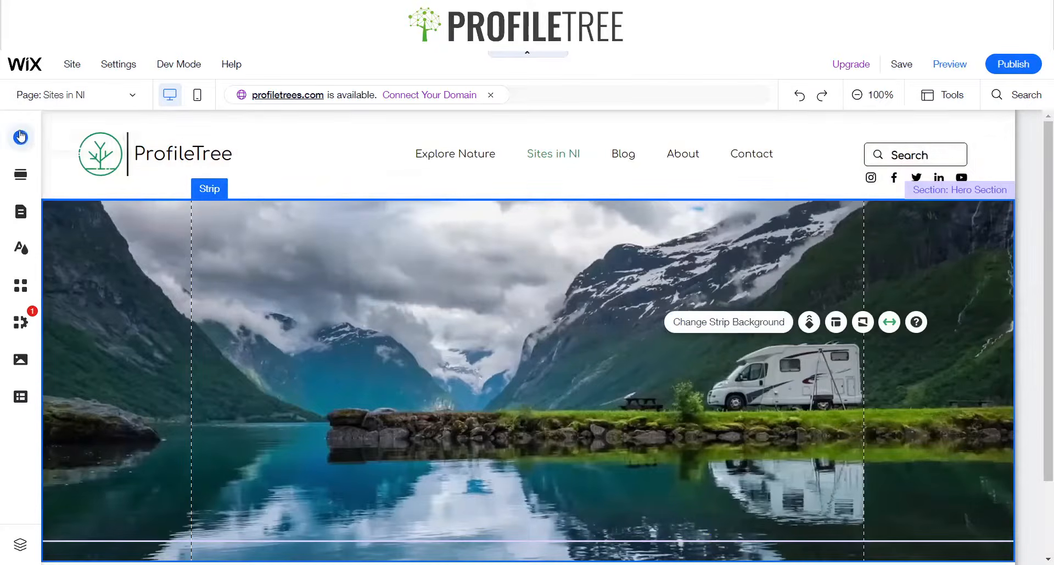
pyautogui.click(20, 137)
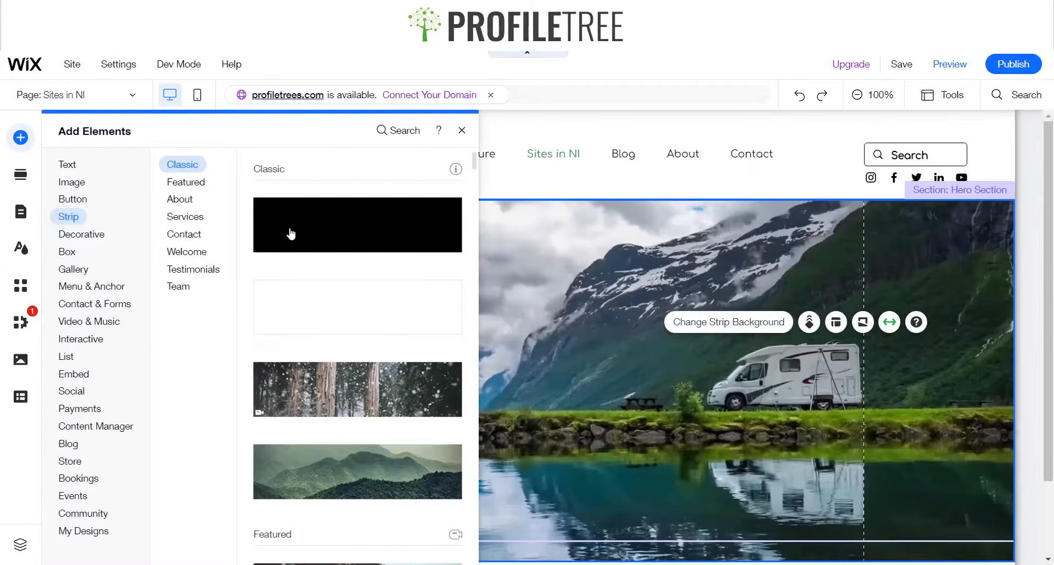
pyautogui.click(290, 229)
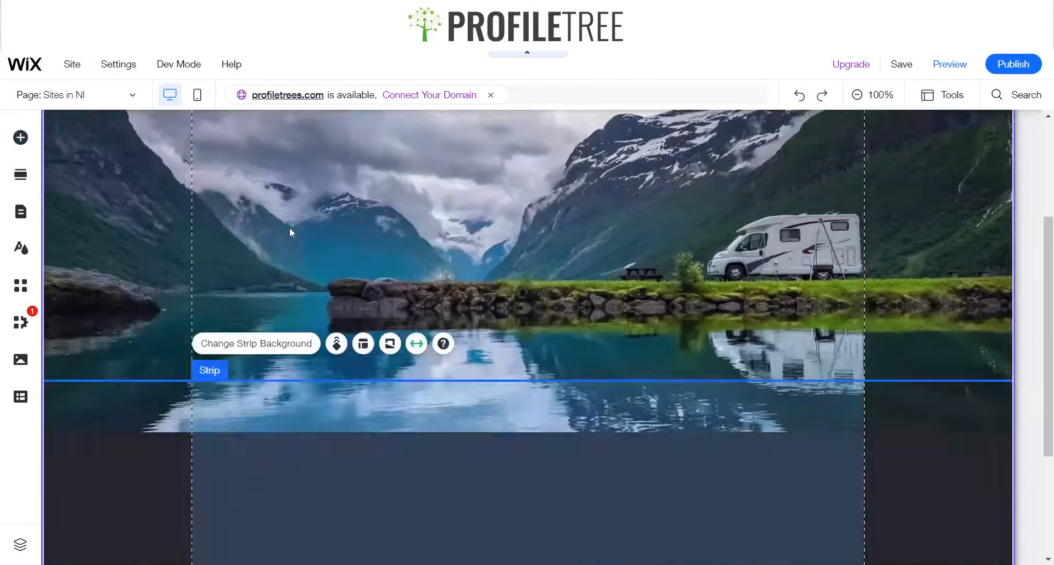
# Move the black strip up so it sits over the hero section
pyautogui.scroll(4, 466, 331)
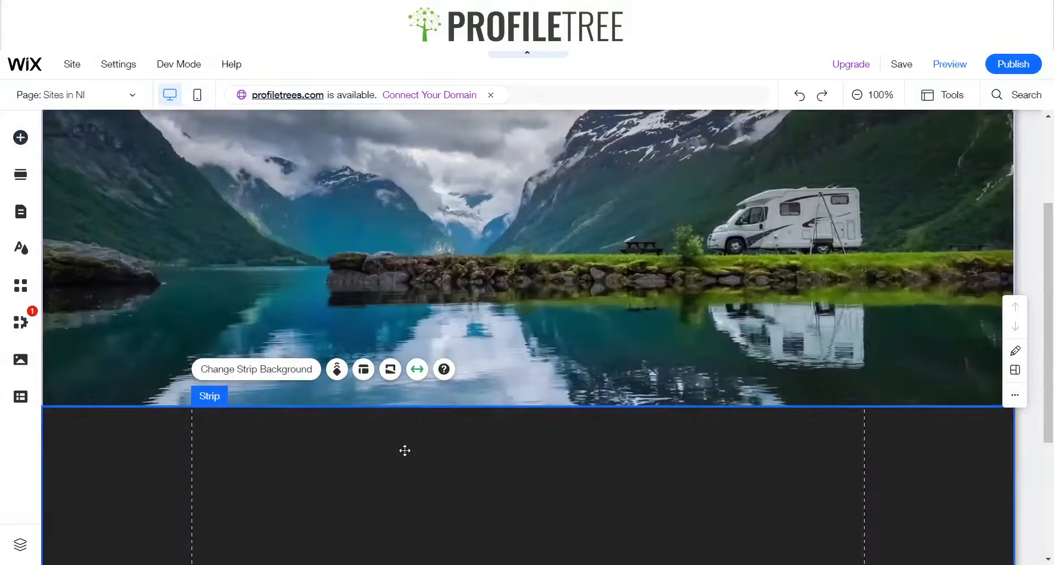
pyautogui.moveTo(404, 449); pyautogui.dragTo(396, 233)
pyautogui.scroll(3, 379, 308)
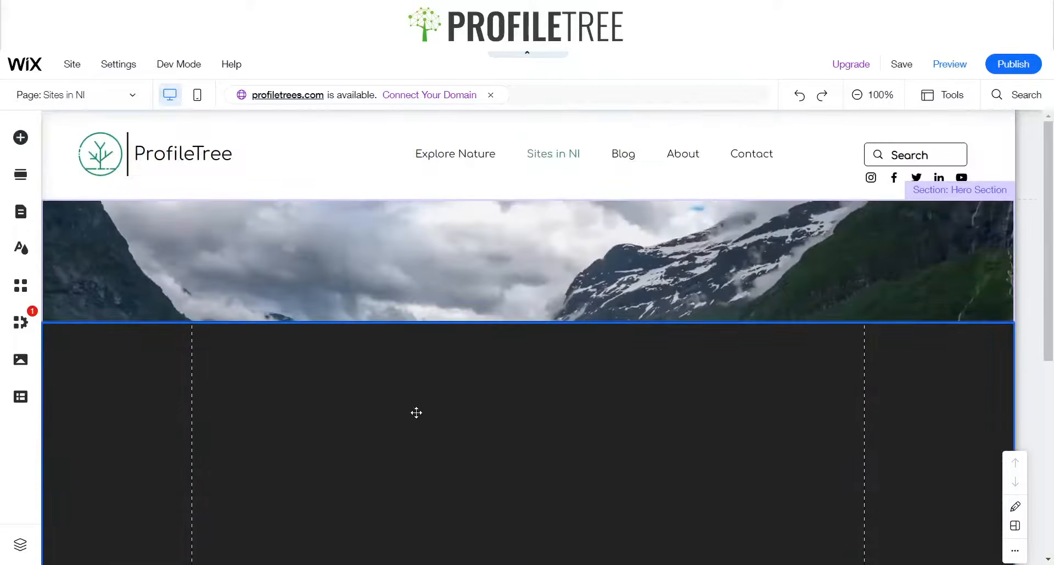
pyautogui.moveTo(417, 409); pyautogui.dragTo(426, 297)
pyautogui.scroll(-5, 472, 299)
pyautogui.scroll(1, 510, 255)
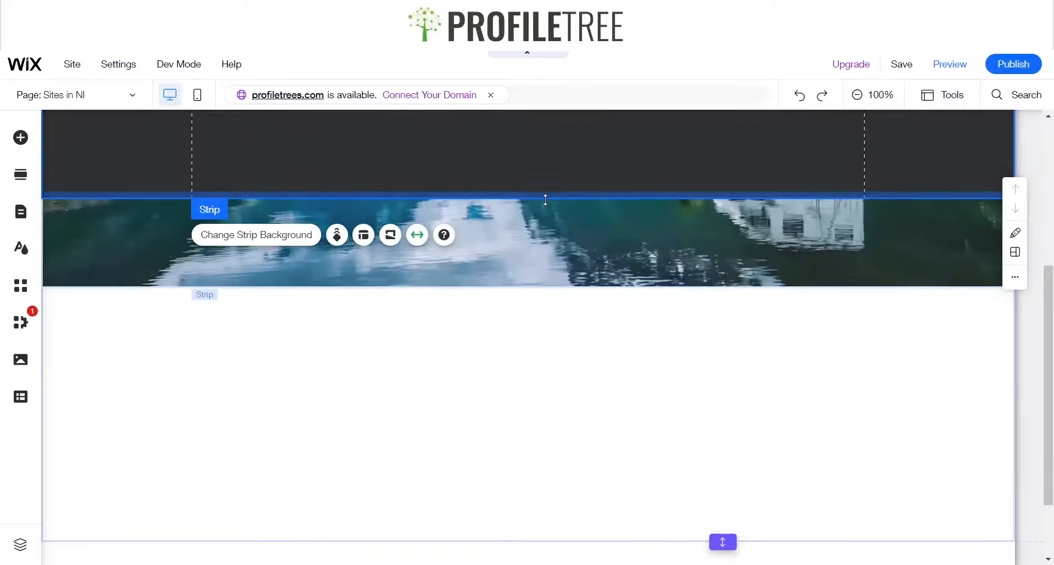
pyautogui.moveTo(545, 208); pyautogui.dragTo(531, 291)
pyautogui.scroll(4, 528, 290)
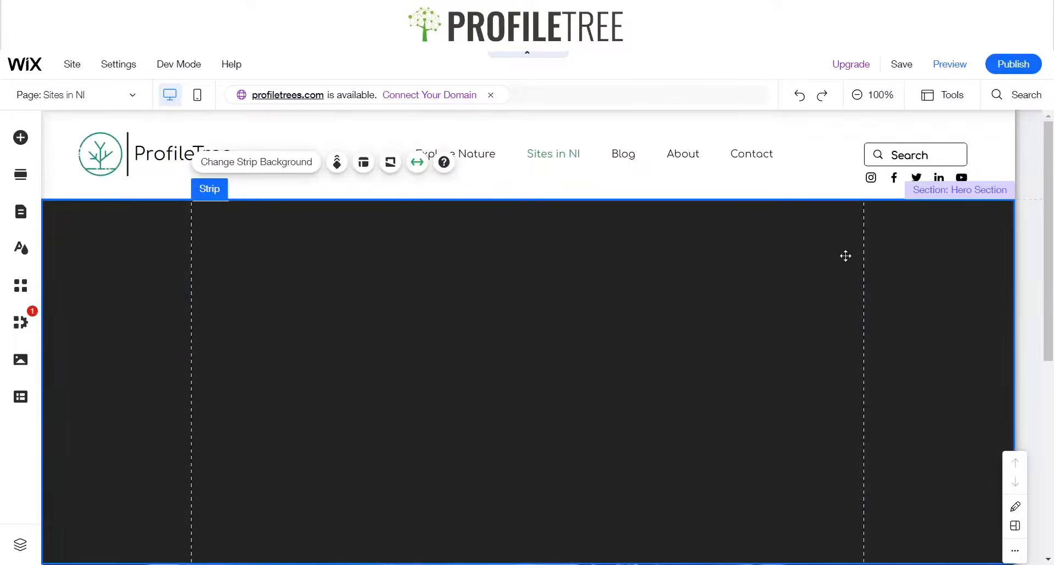
# Set the black strip's background color opacity to 39% and close the panel
pyautogui.rightClick(742, 284)
pyautogui.click(806, 248)
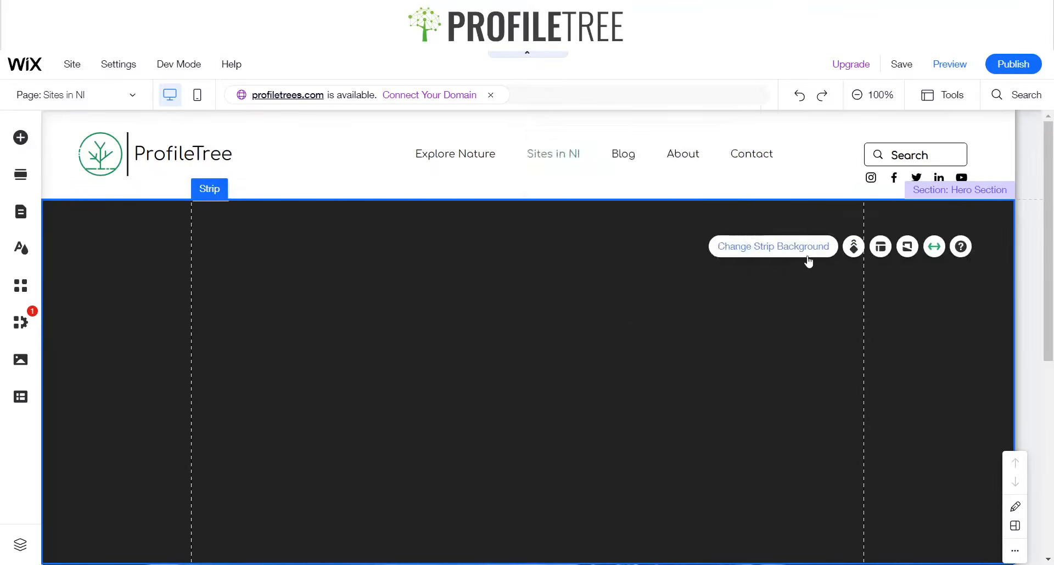
pyautogui.click(835, 290)
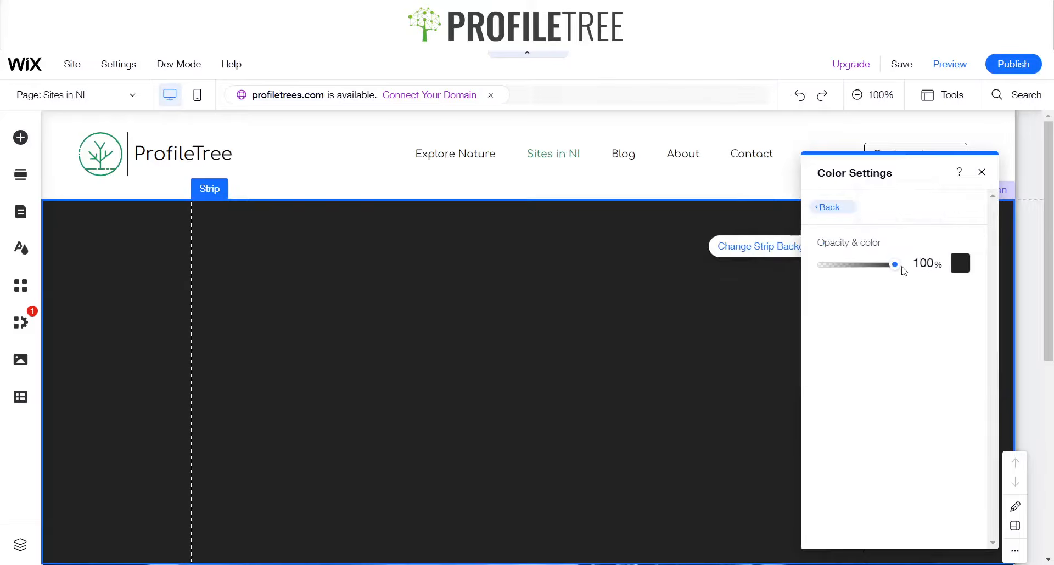
pyautogui.moveTo(894, 265); pyautogui.dragTo(851, 266)
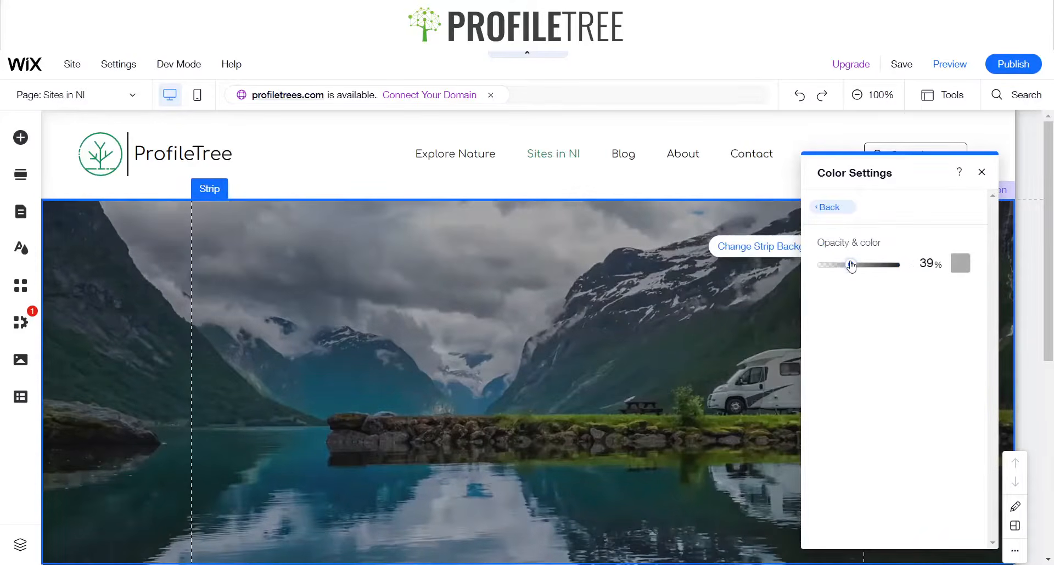
pyautogui.click(983, 173)
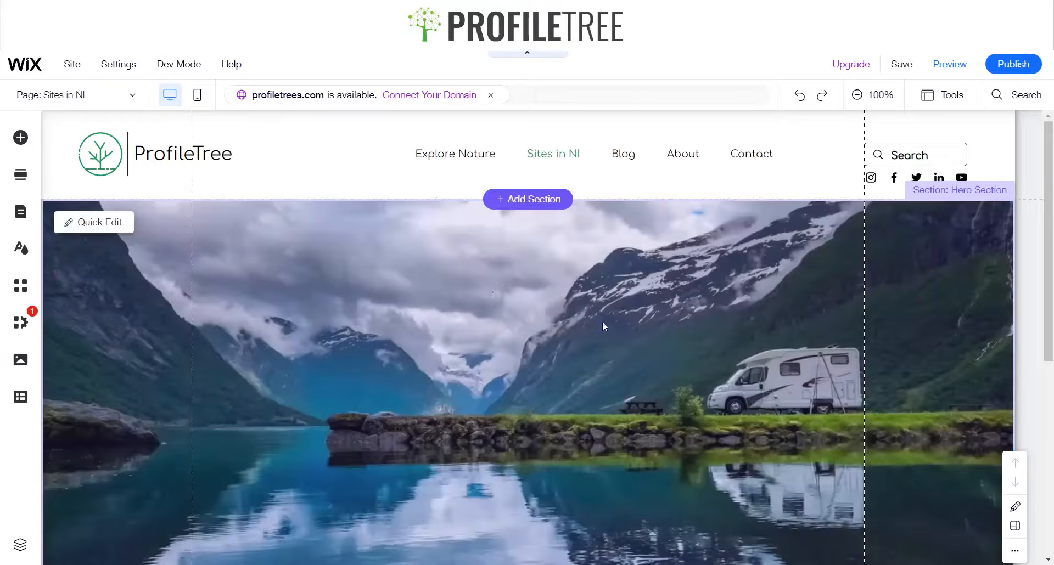
# Add a classic white strip to the page
pyautogui.scroll(-6, 479, 297)
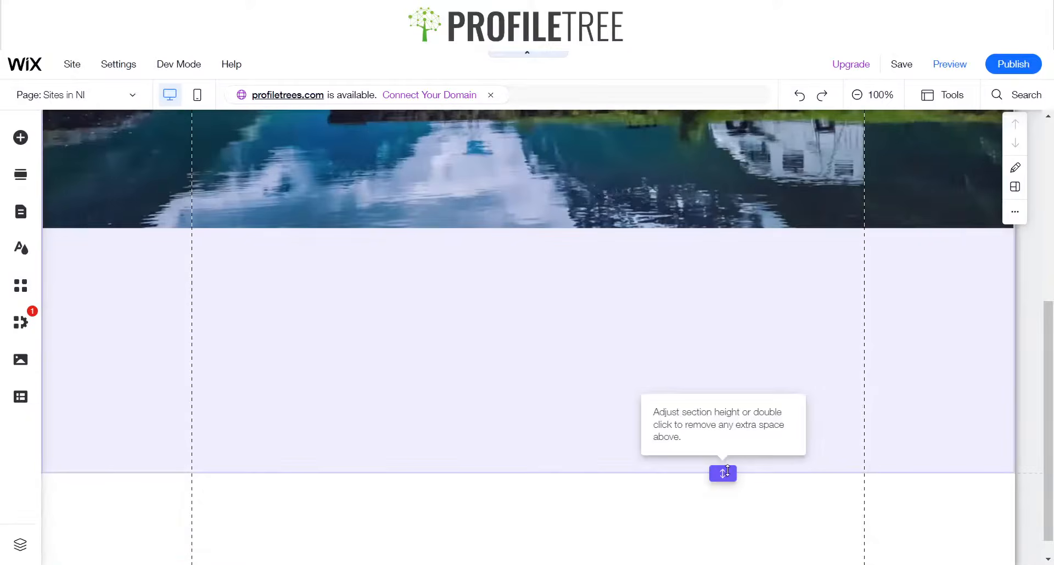
pyautogui.scroll(8, 637, 397)
pyautogui.scroll(-3, 615, 387)
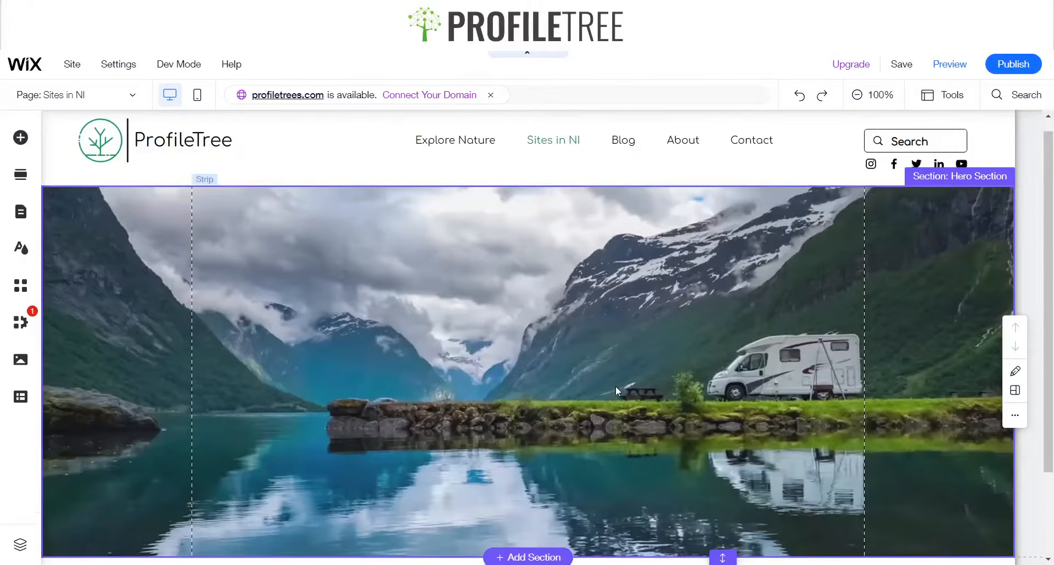
pyautogui.scroll(1, 601, 371)
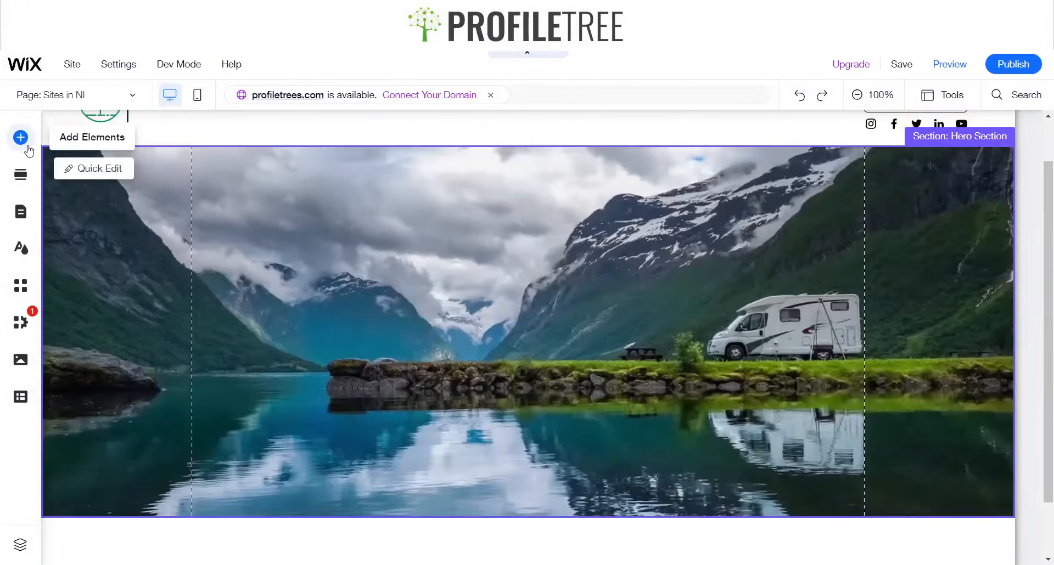
pyautogui.click(22, 139)
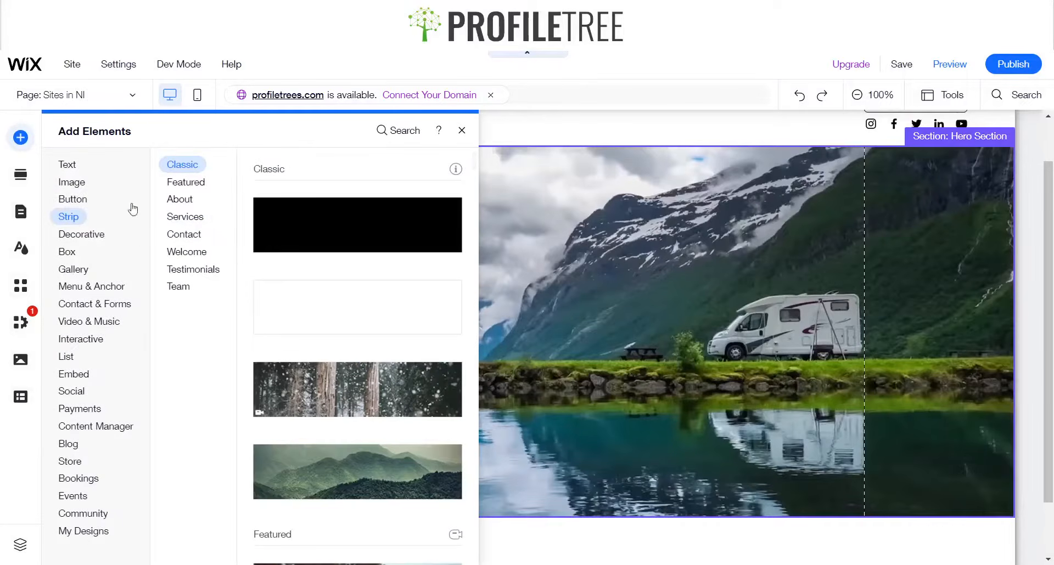
pyautogui.moveTo(82, 201)
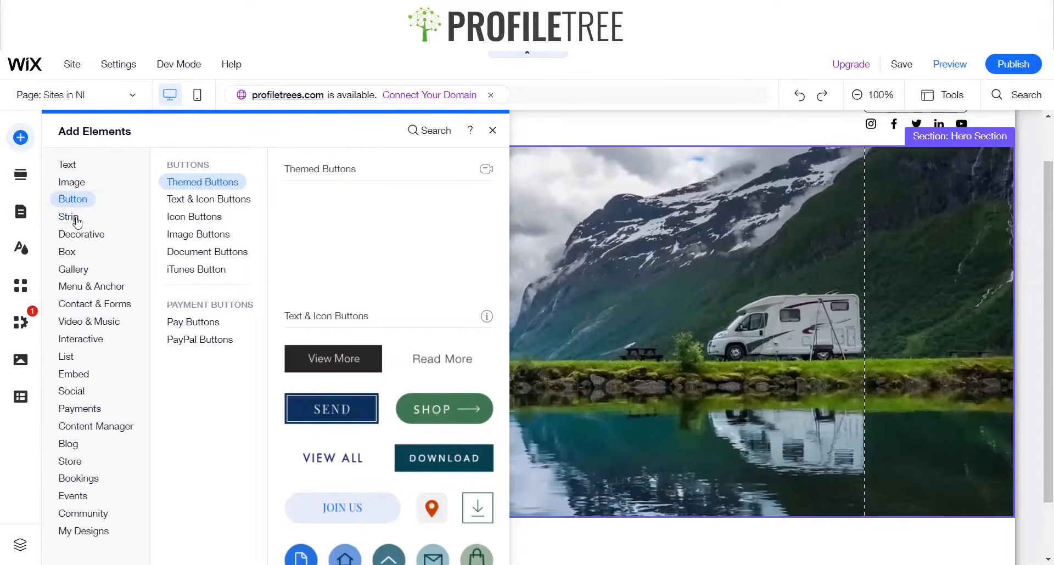
pyautogui.moveTo(75, 225)
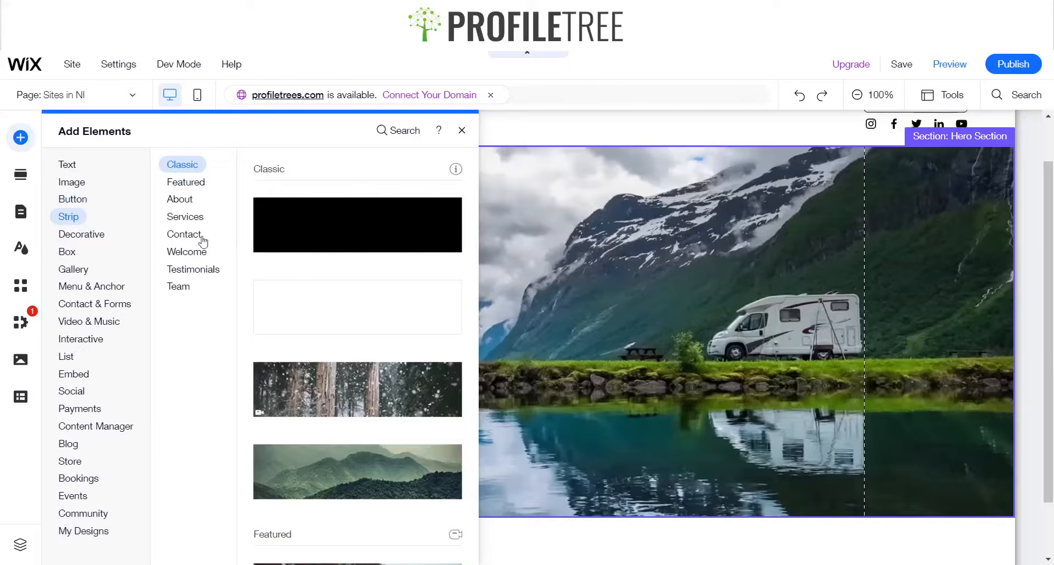
pyautogui.click(378, 309)
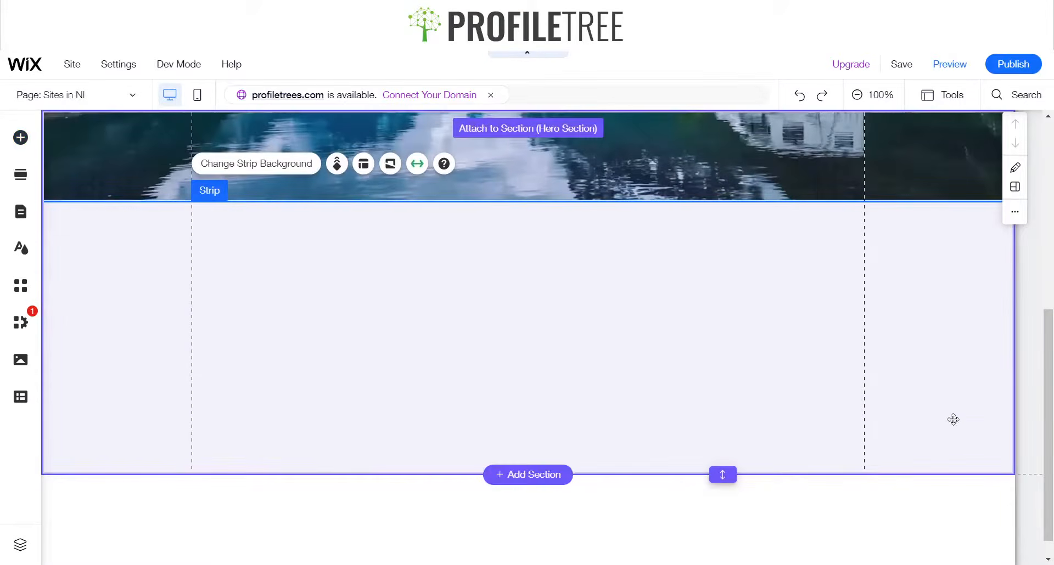
pyautogui.scroll(5, 826, 383)
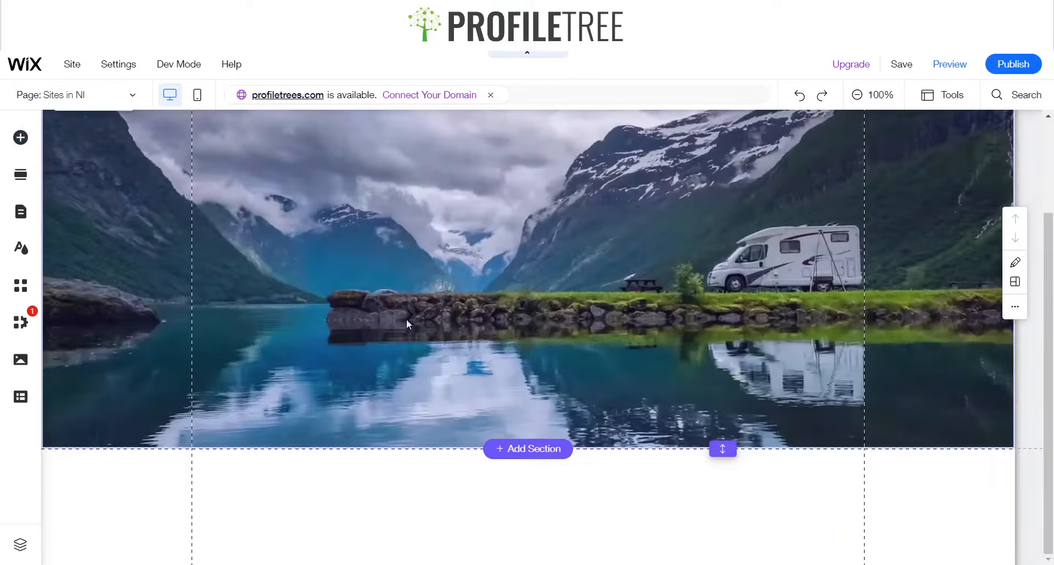
# Search the elements for container and add a Container Box onto the hero section
pyautogui.click(32, 145)
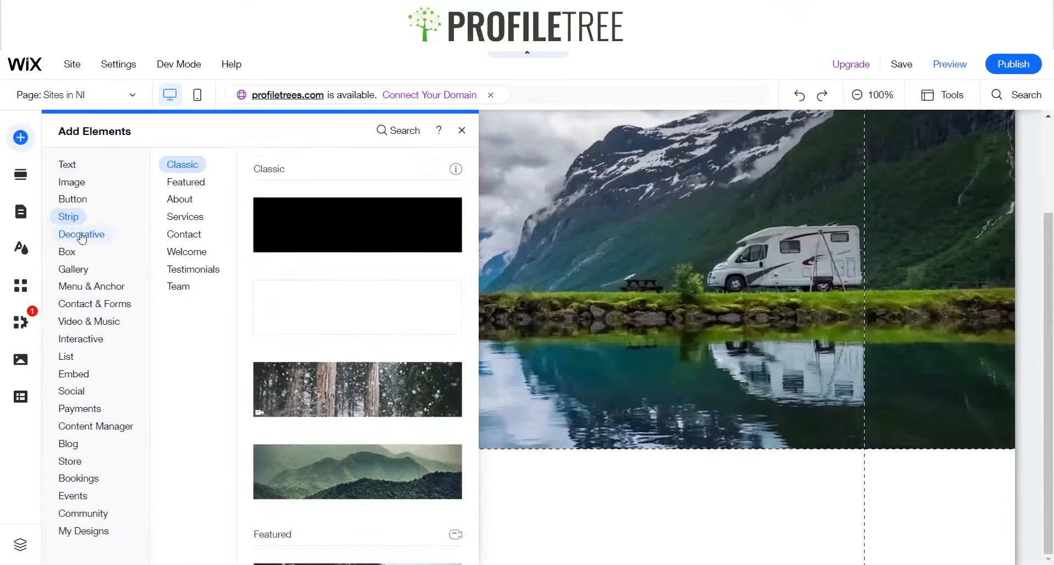
pyautogui.click(390, 130)
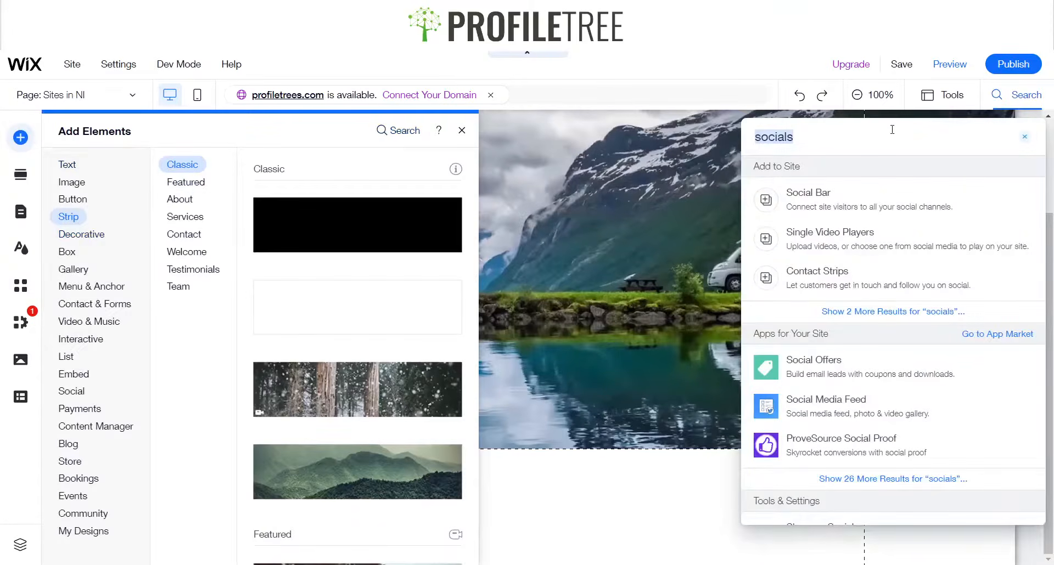
pyautogui.write('container')
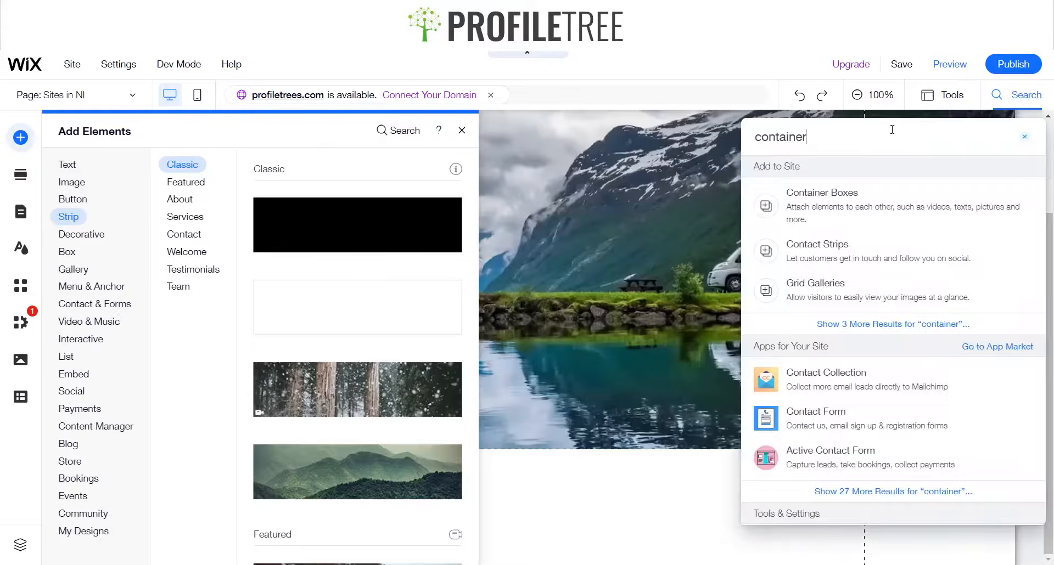
pyautogui.click(838, 192)
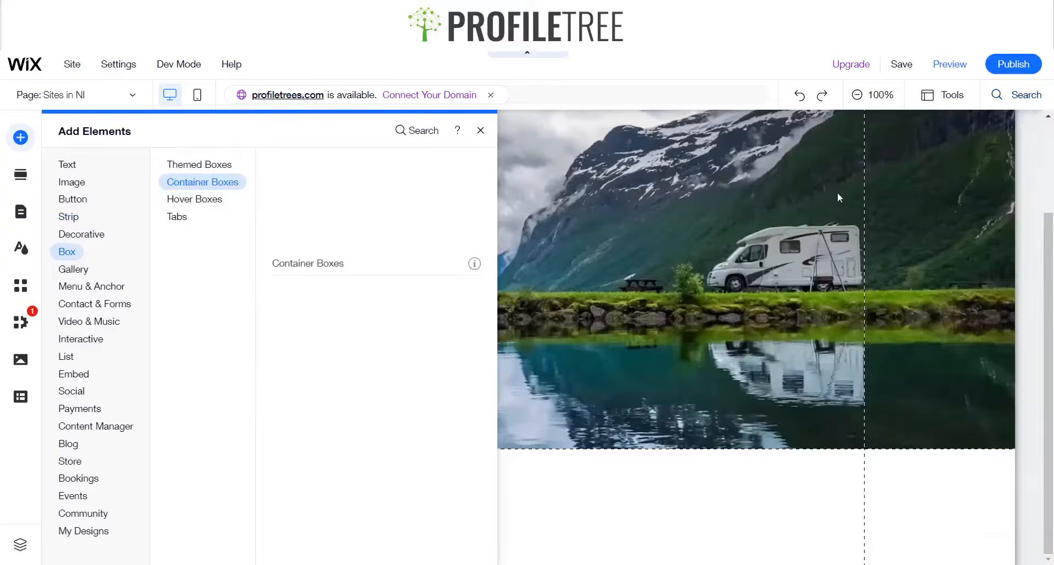
pyautogui.click(304, 234)
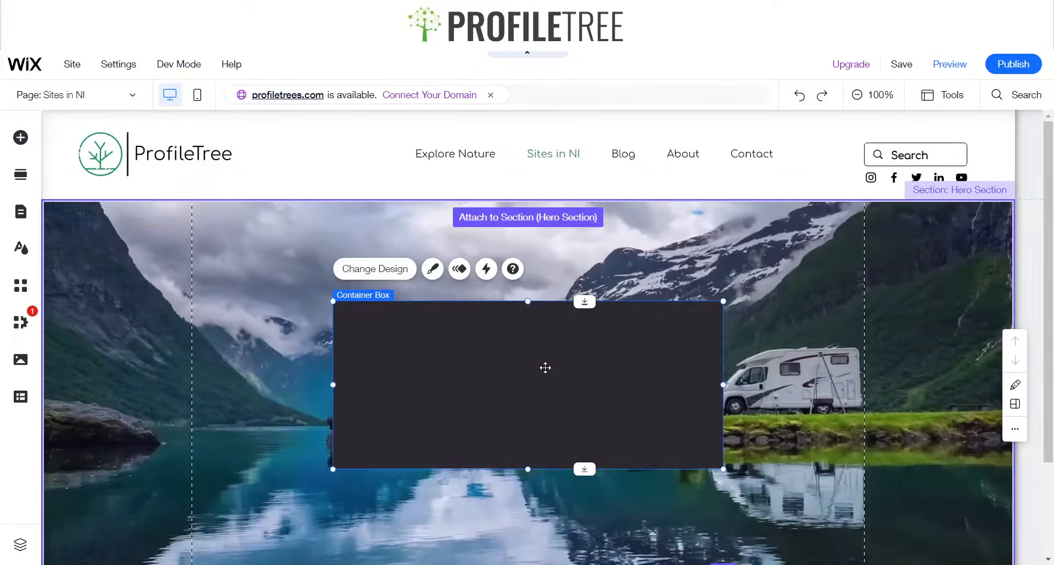
# Nudge the container box slightly within the hero section
pyautogui.moveTo(545, 368)
pyautogui.mouseDown()
pyautogui.moveTo(532, 367)
pyautogui.moveTo(553, 365)
pyautogui.mouseUp()
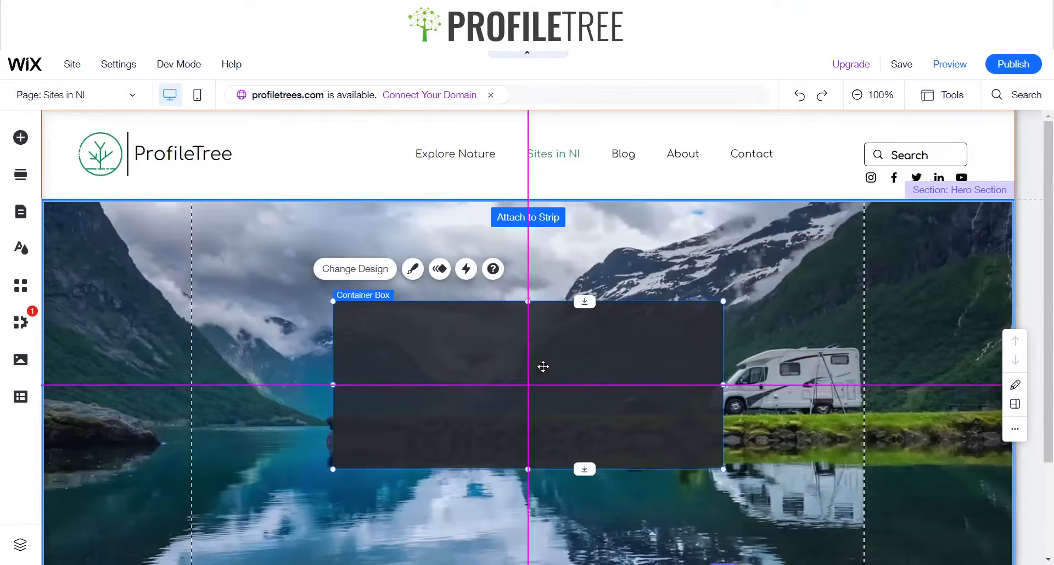
pyautogui.scroll(-2, 506, 311)
pyautogui.scroll(1, 514, 299)
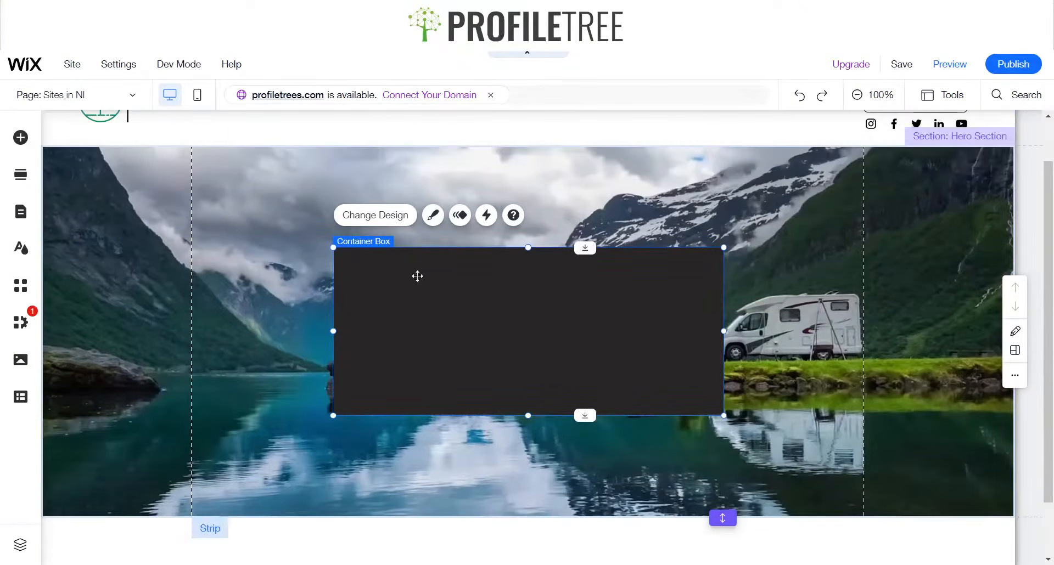
pyautogui.rightClick(558, 334)
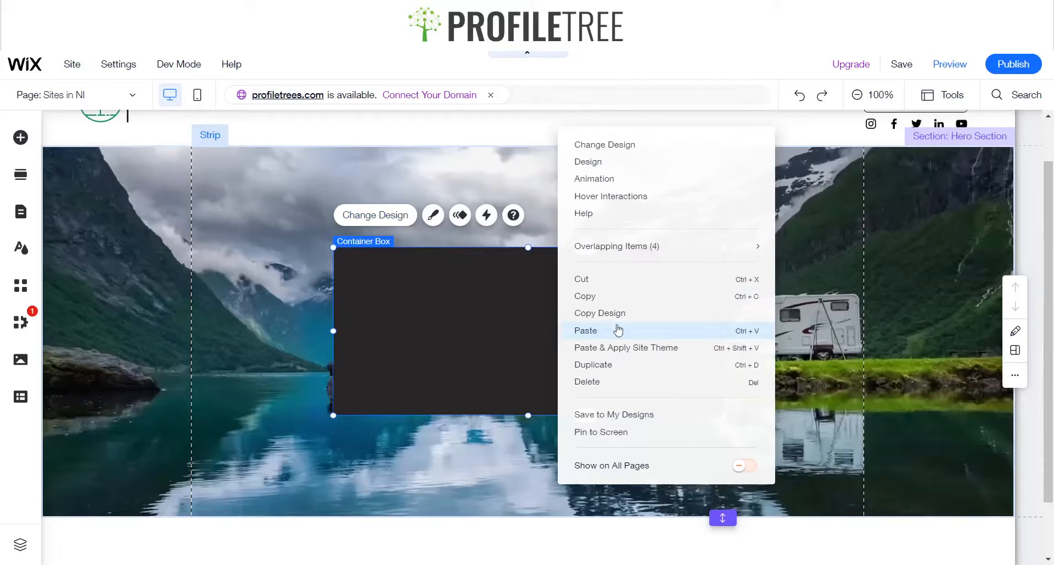
pyautogui.click(503, 316)
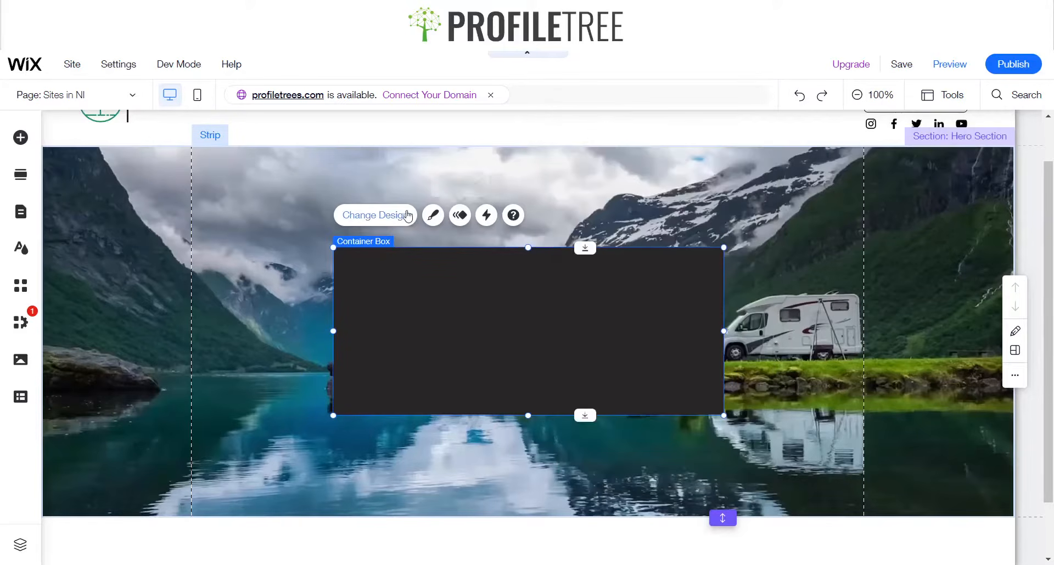
# Customize the container box's design and set its fill color to white
pyautogui.click(442, 222)
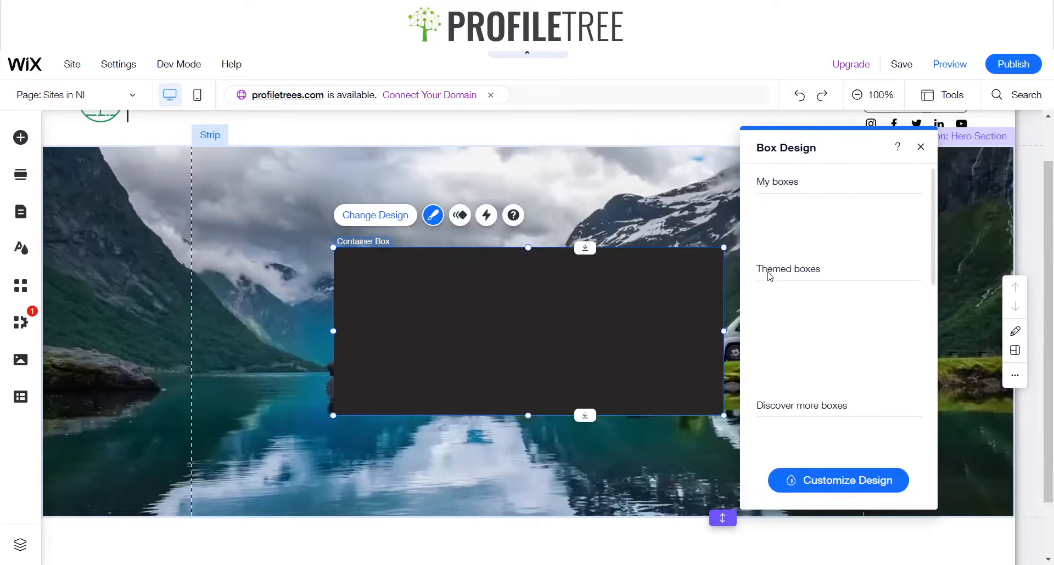
pyautogui.click(838, 480)
pyautogui.click(781, 223)
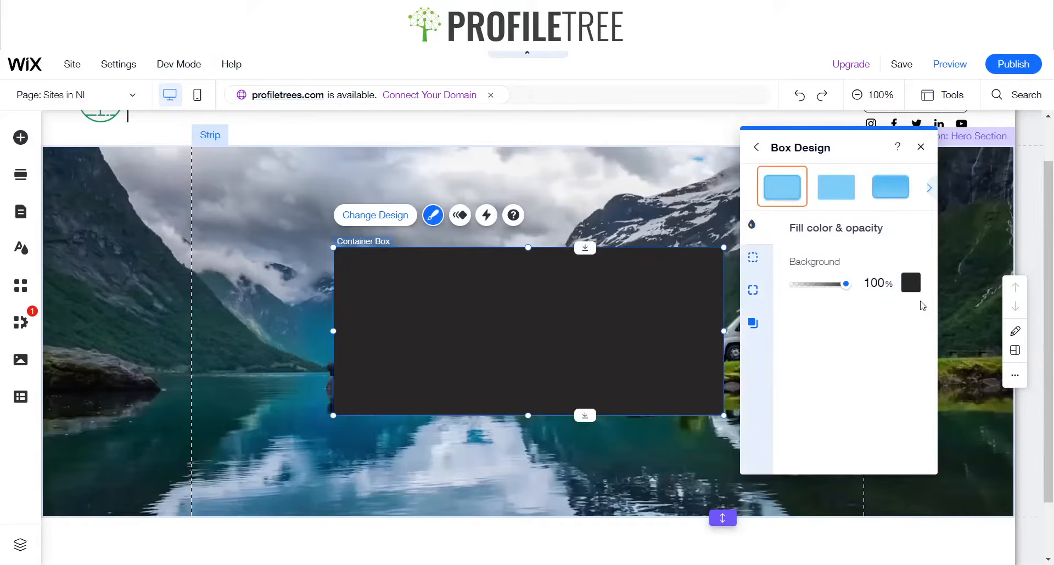
pyautogui.click(911, 282)
pyautogui.click(868, 360)
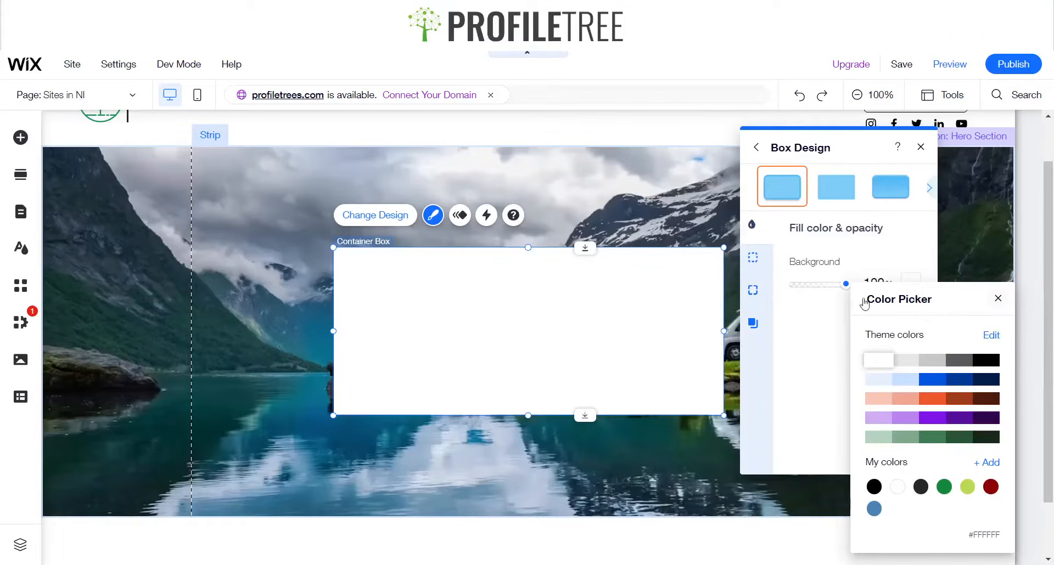
pyautogui.click(993, 298)
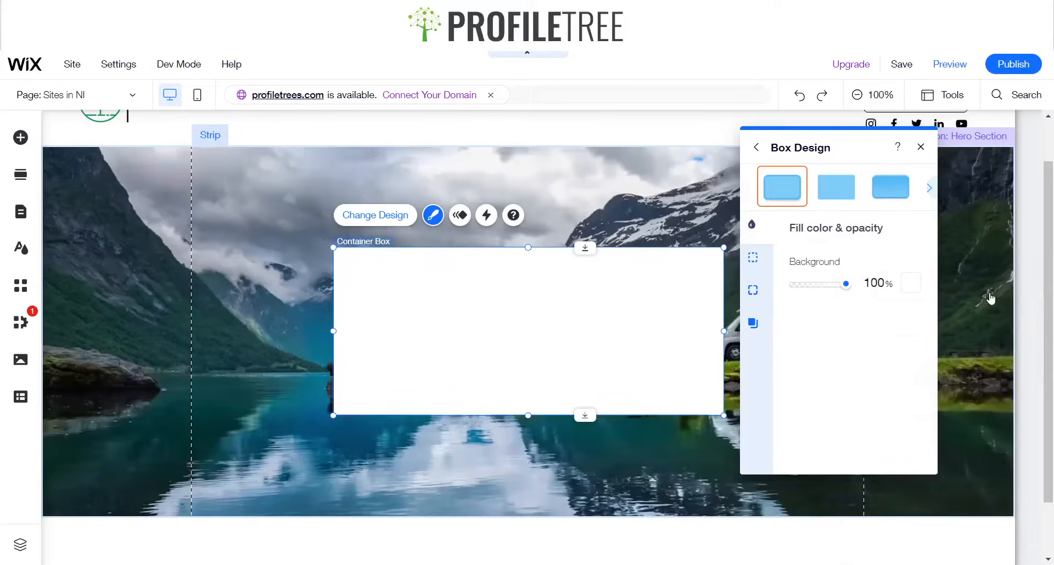
# Give the container box a 1 px black border
pyautogui.click(753, 257)
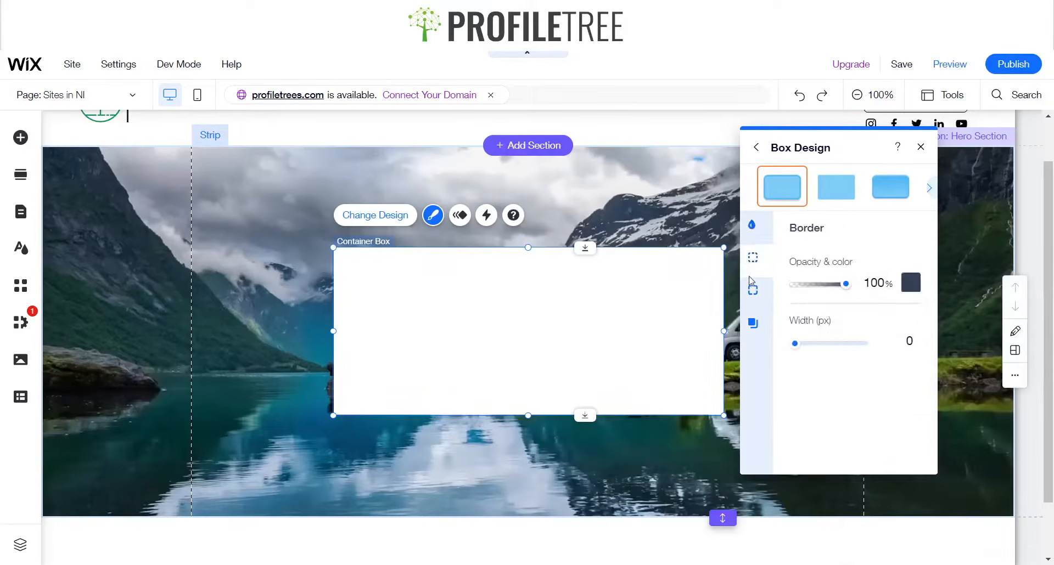
pyautogui.click(884, 341)
pyautogui.write('1')
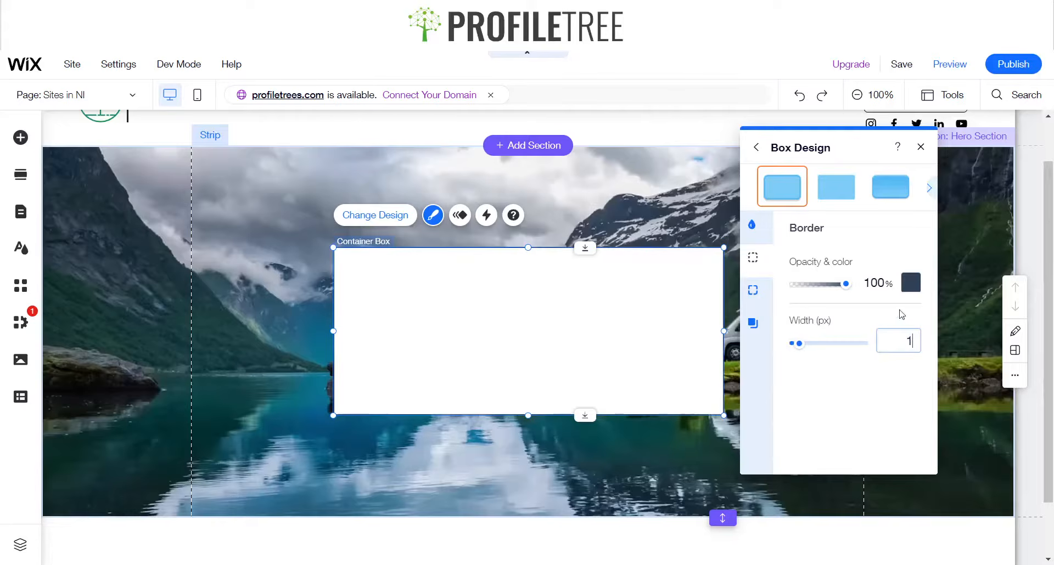
pyautogui.click(911, 282)
pyautogui.click(988, 364)
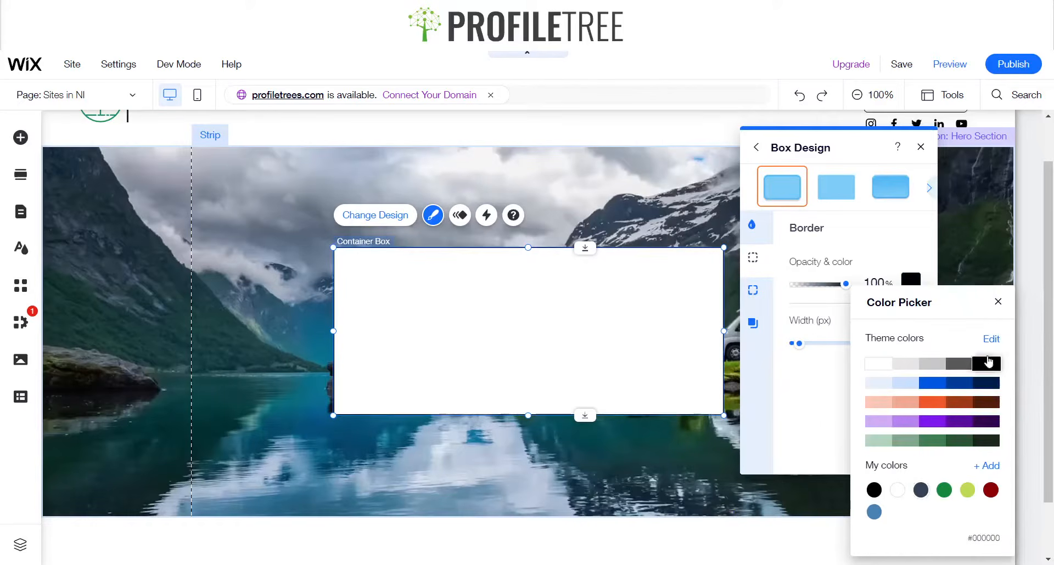
pyautogui.click(997, 303)
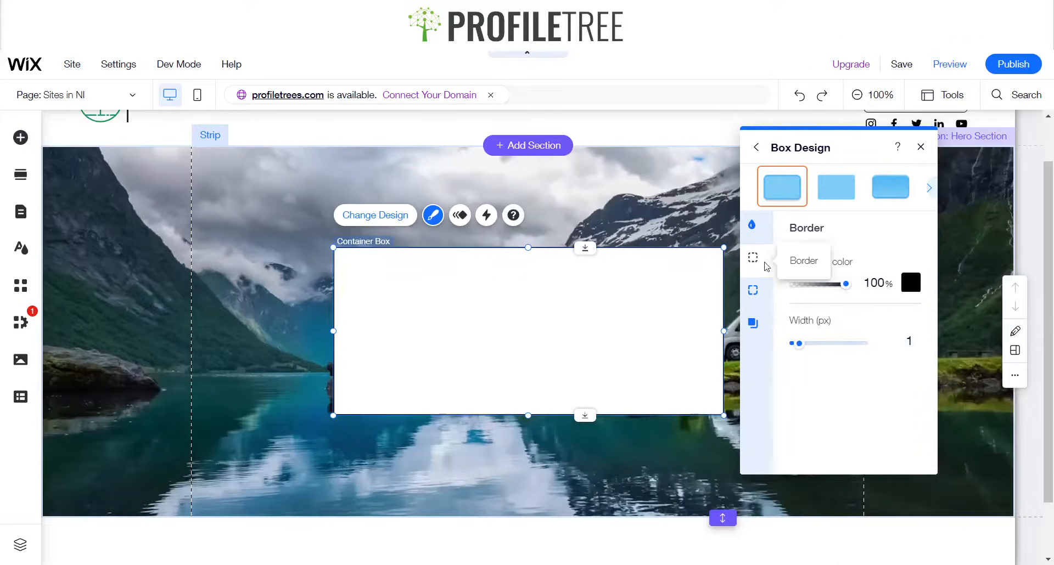
# Set the container box's corner radius to 5 px and close the design panel
pyautogui.click(753, 291)
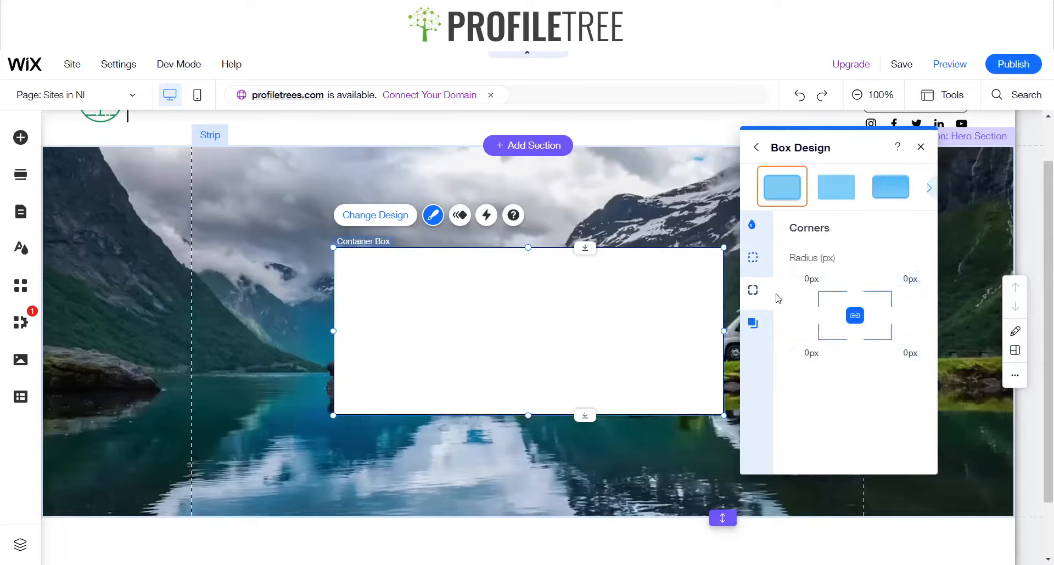
pyautogui.click(812, 282)
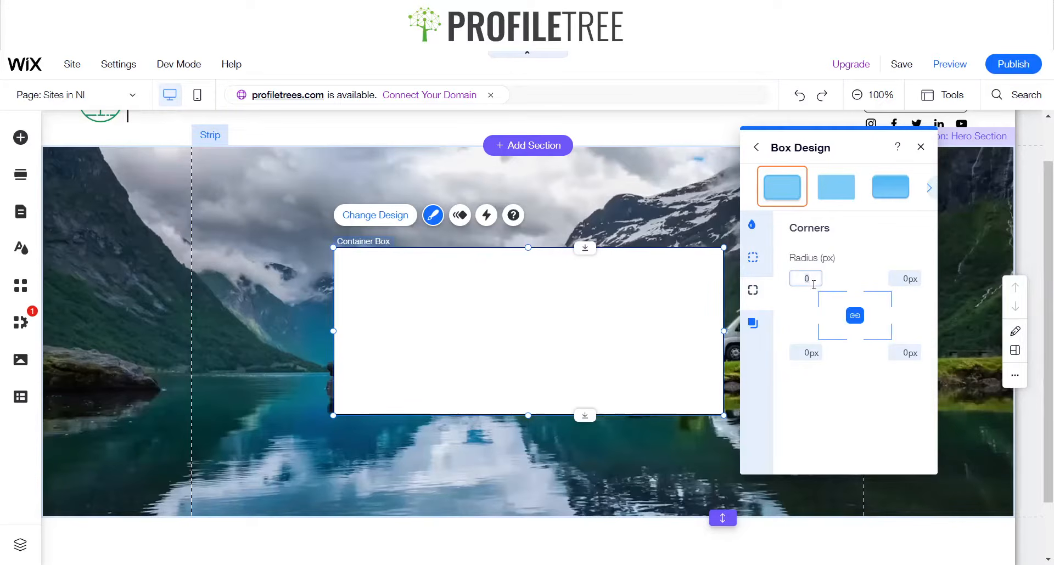
pyautogui.click(753, 323)
pyautogui.click(752, 225)
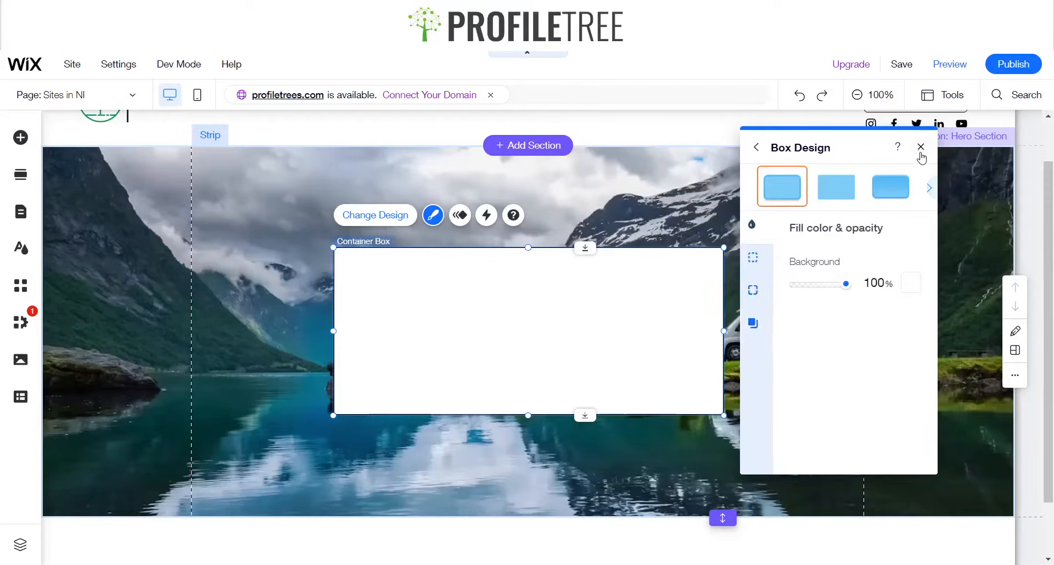
pyautogui.click(920, 146)
pyautogui.click(829, 289)
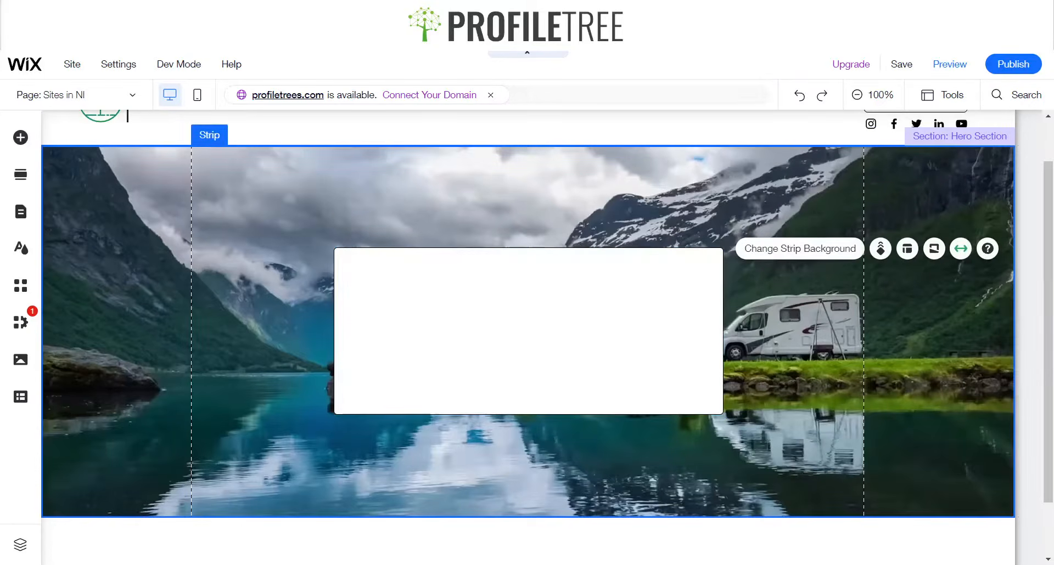
# Reopen the container box's design settings and set its border width to 5 px
pyautogui.click(426, 336)
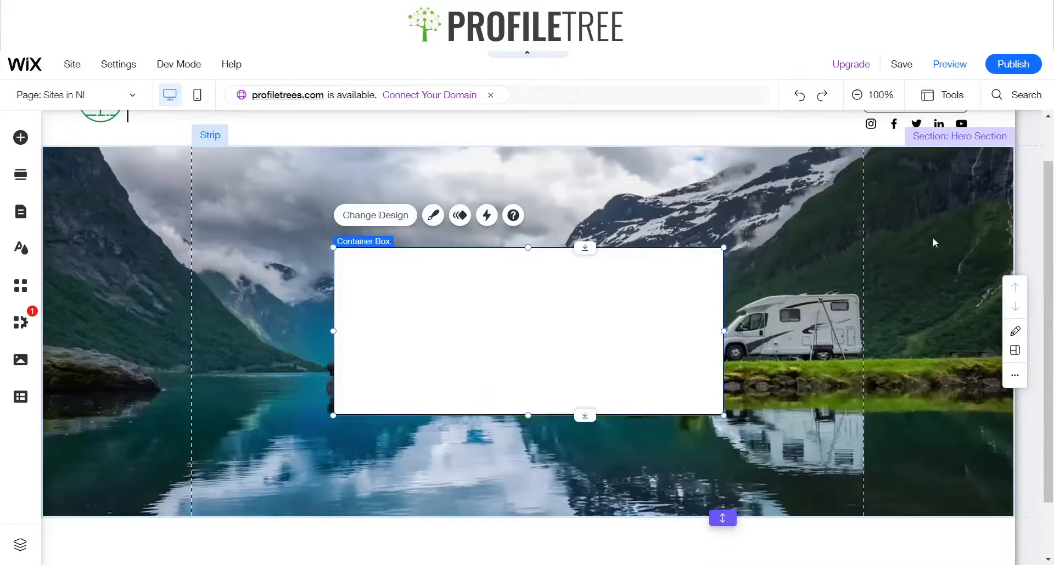
pyautogui.click(431, 217)
pyautogui.click(817, 481)
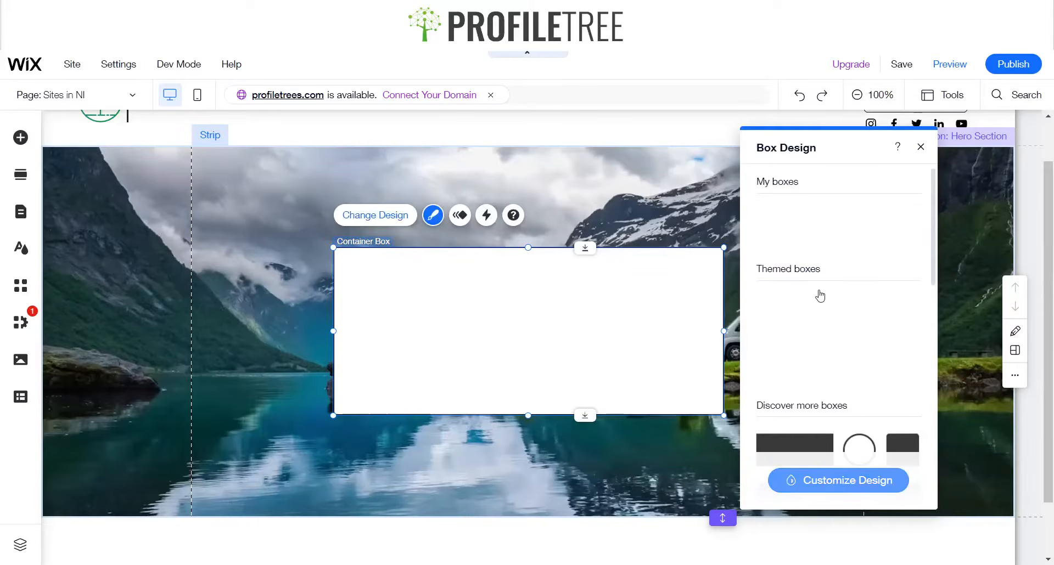
pyautogui.click(794, 297)
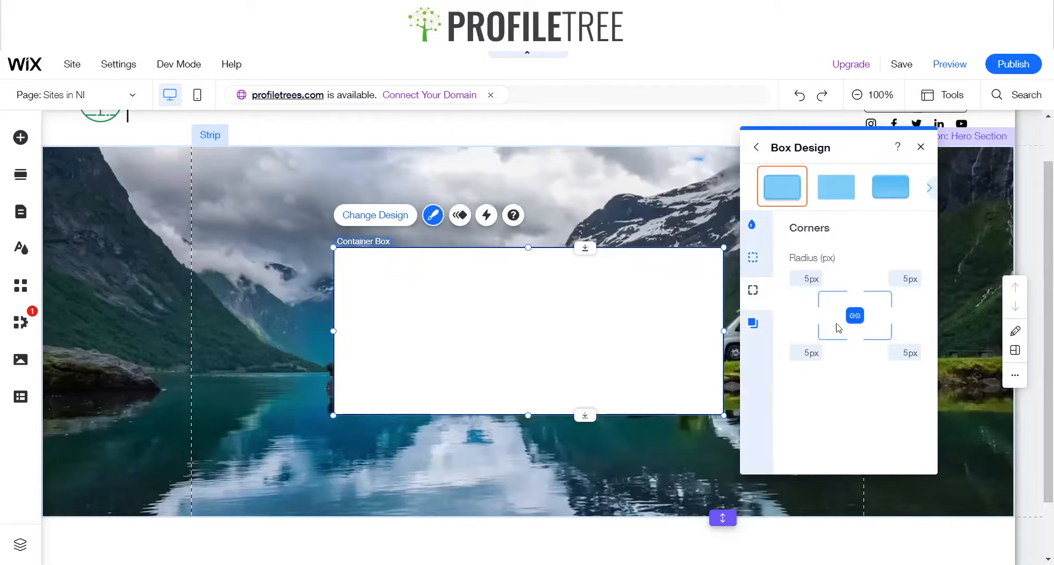
pyautogui.click(753, 225)
pyautogui.click(752, 258)
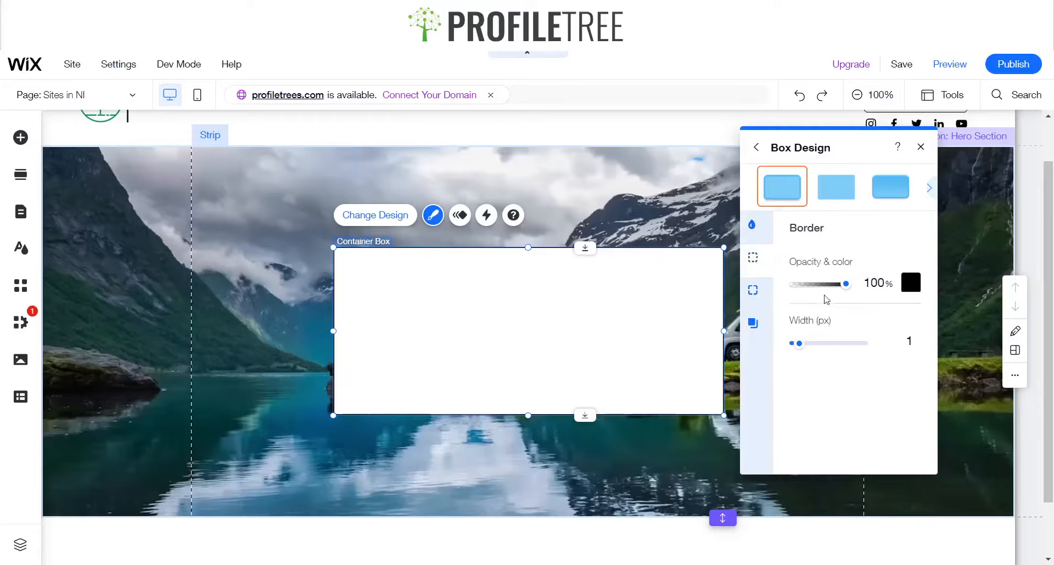
pyautogui.click(902, 340)
pyautogui.write('5')
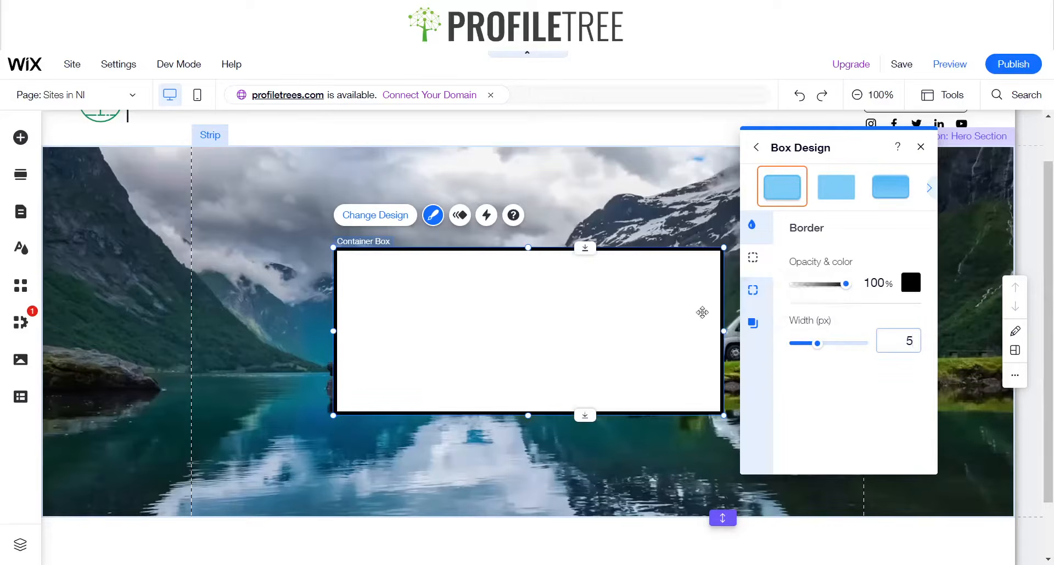
pyautogui.click(920, 146)
# Resize the container box narrower and taller and recenter it within the hero section
pyautogui.click(788, 258)
pyautogui.scroll(1, 607, 370)
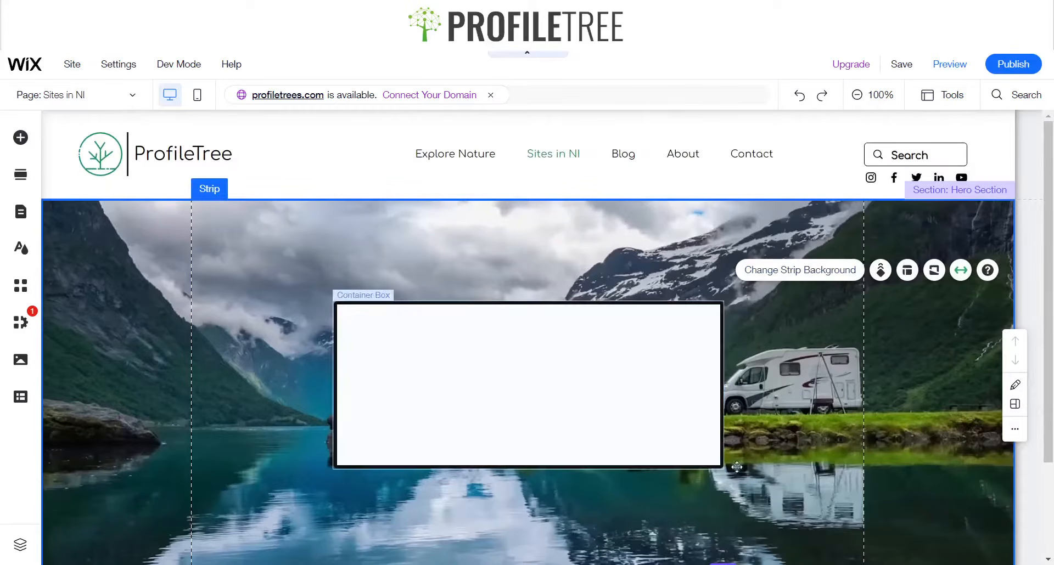
pyautogui.scroll(-1, 702, 398)
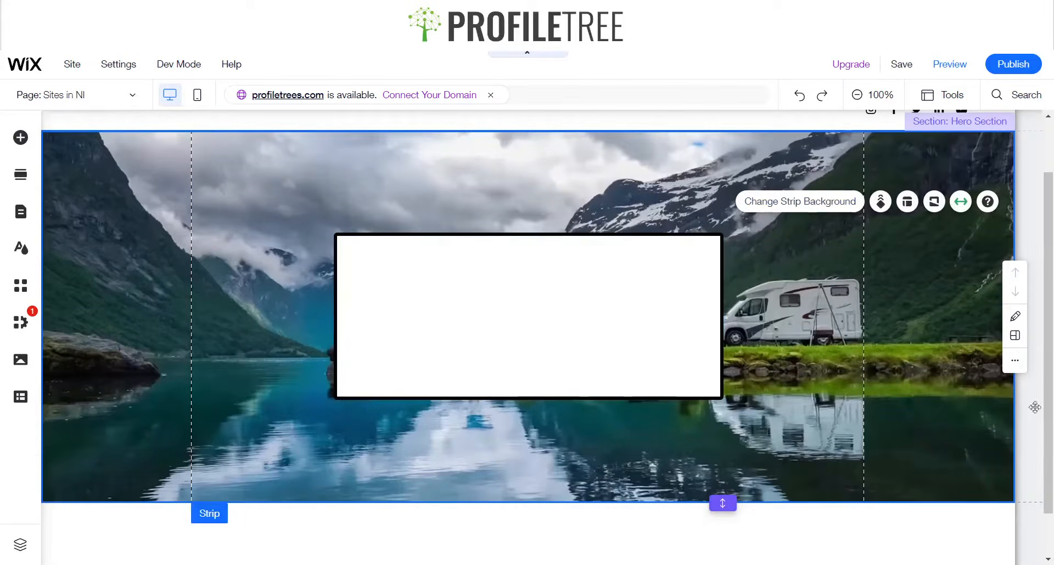
pyautogui.click(626, 320)
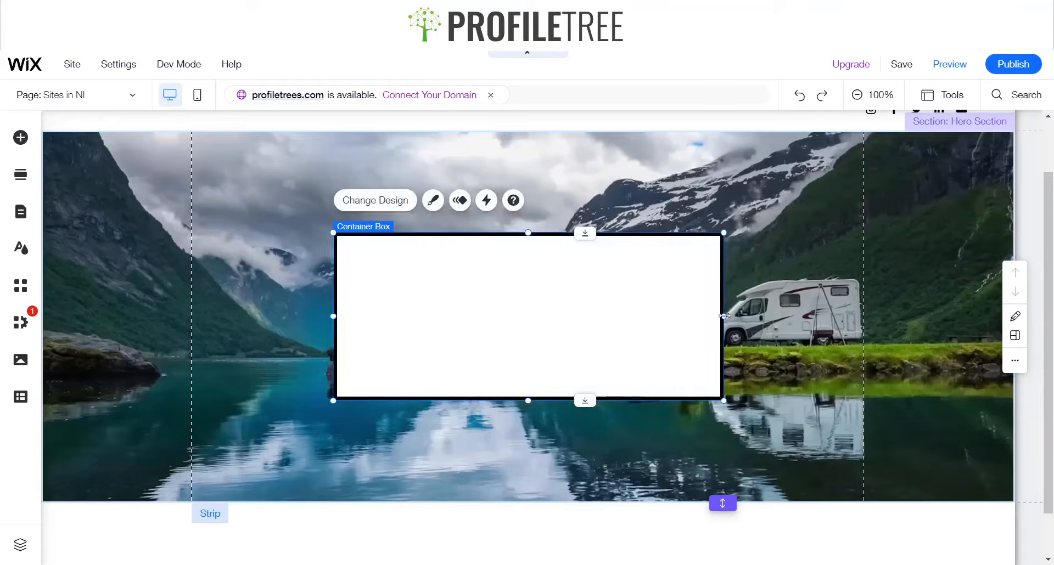
pyautogui.moveTo(723, 317); pyautogui.dragTo(697, 316)
pyautogui.moveTo(514, 312); pyautogui.dragTo(526, 313)
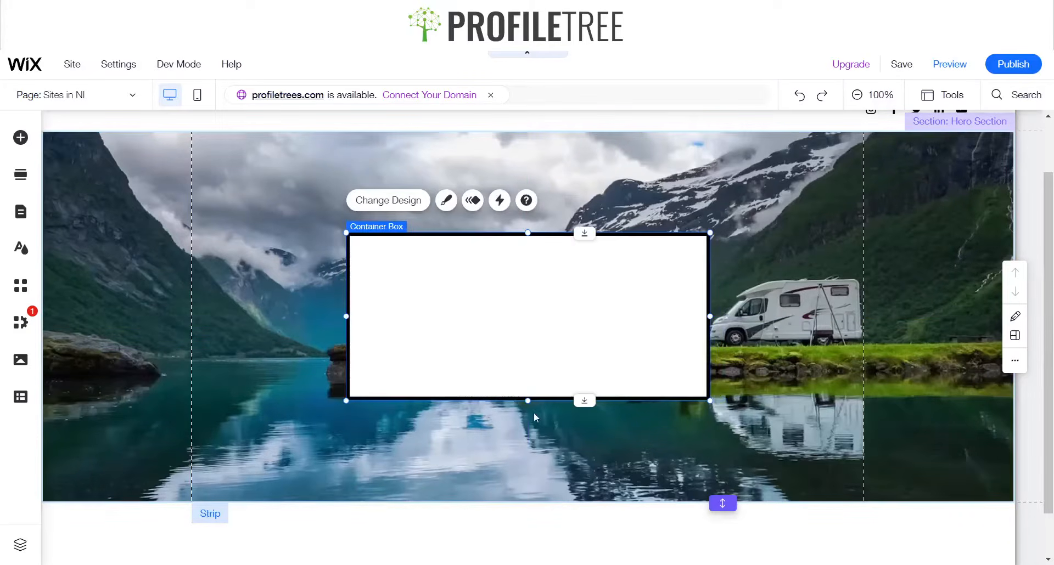
pyautogui.moveTo(528, 399); pyautogui.dragTo(528, 429)
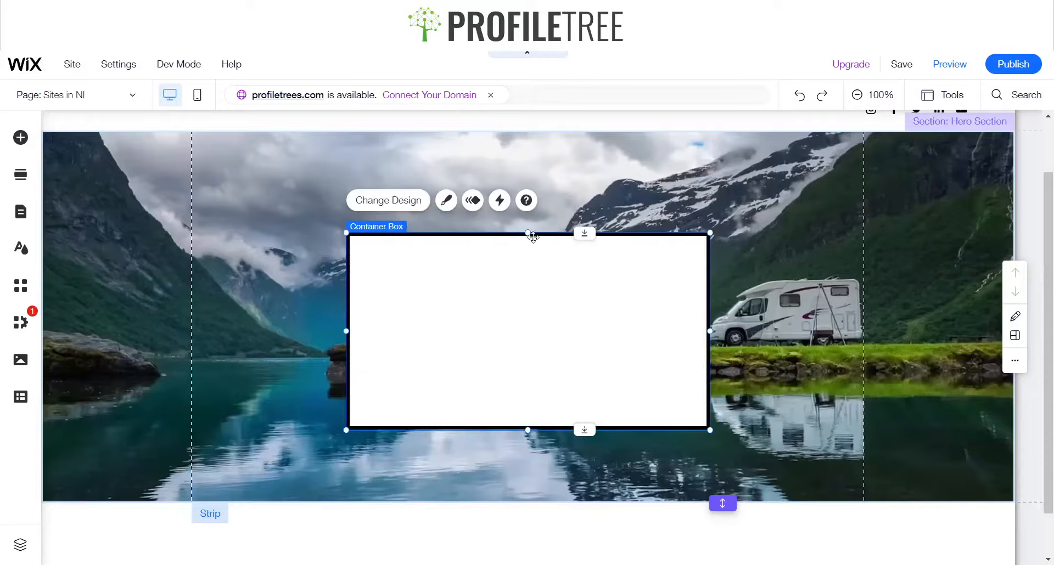
pyautogui.moveTo(533, 312); pyautogui.dragTo(533, 298)
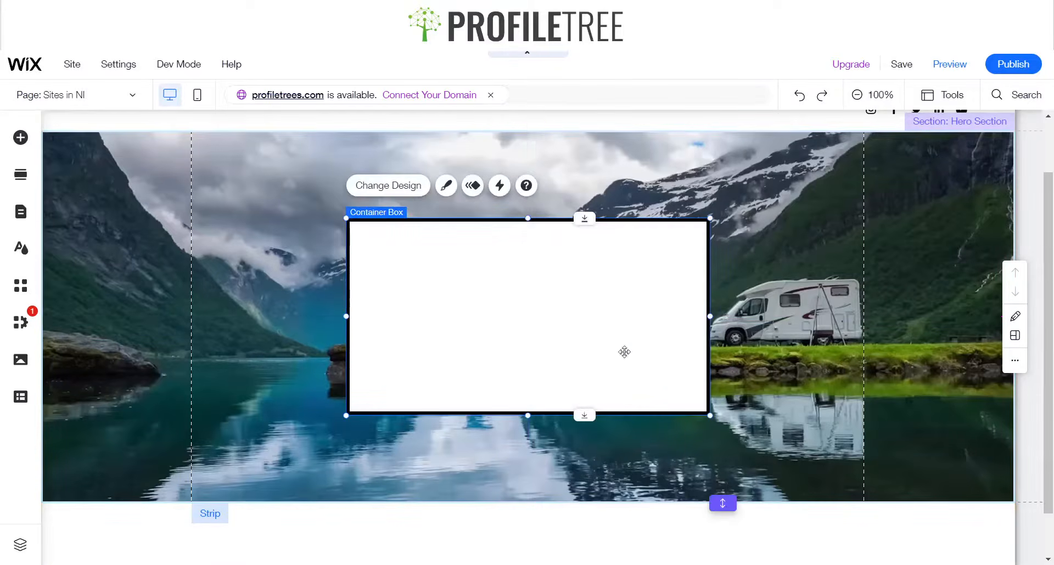
# Add a Big Title text element inside the container box
pyautogui.click(20, 137)
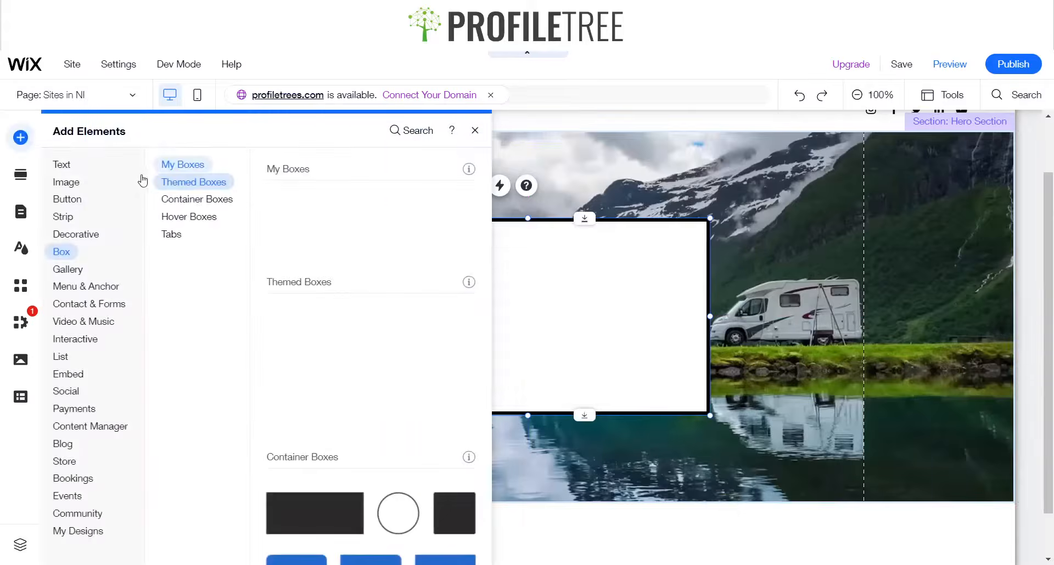
pyautogui.click(67, 164)
pyautogui.click(179, 182)
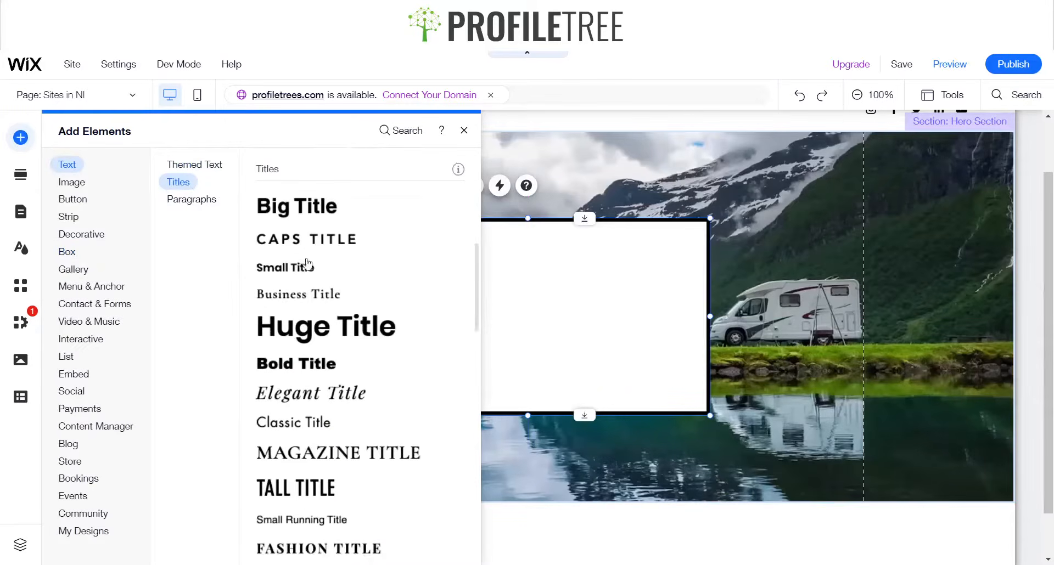
pyautogui.moveTo(286, 217); pyautogui.dragTo(517, 280)
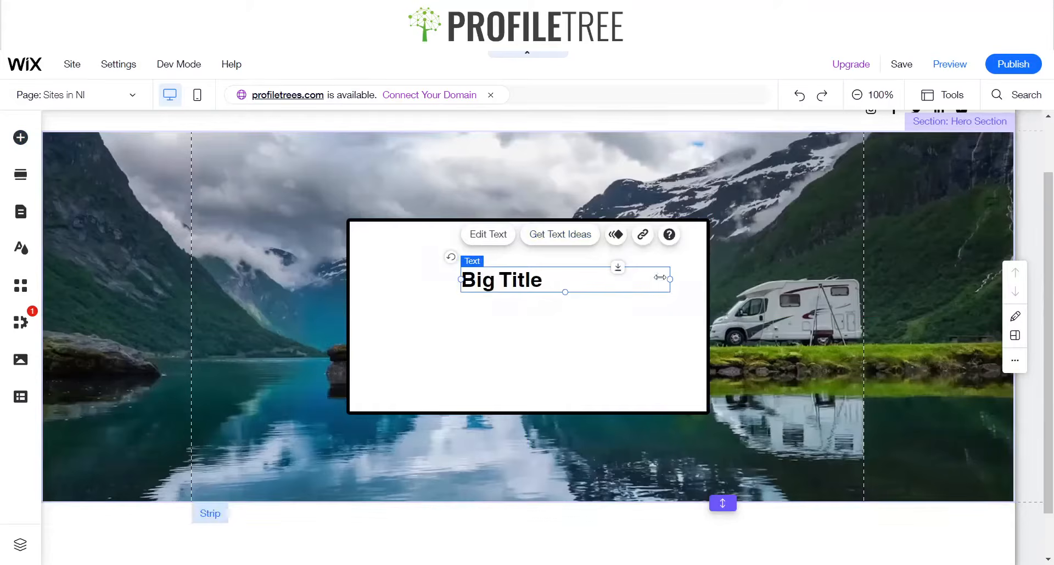
# Change the title text to "Welcome to ProfileTree"
pyautogui.click(496, 236)
pyautogui.write('Welcome to ProfileT')
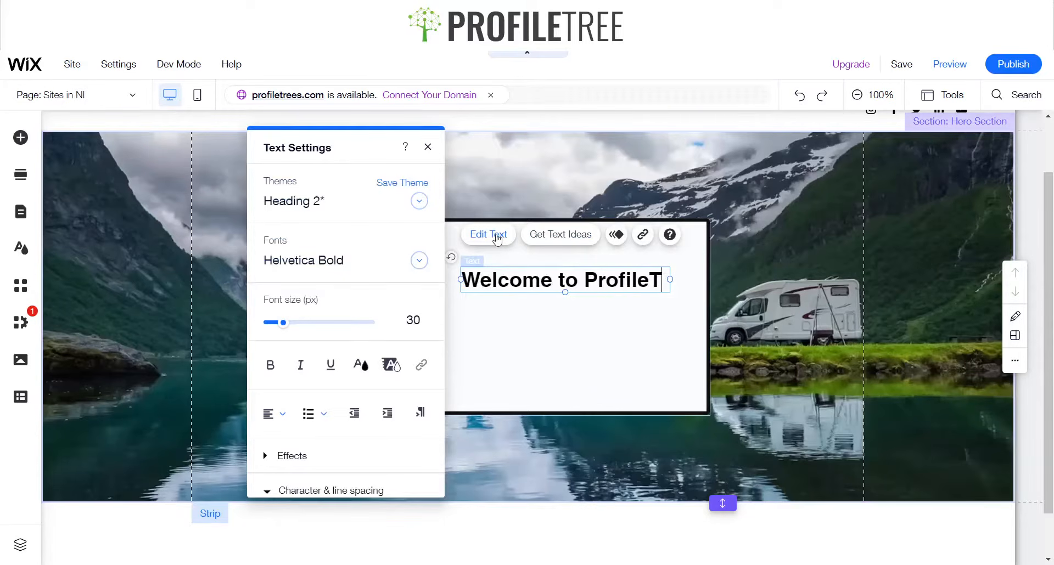
pyautogui.write('ree')
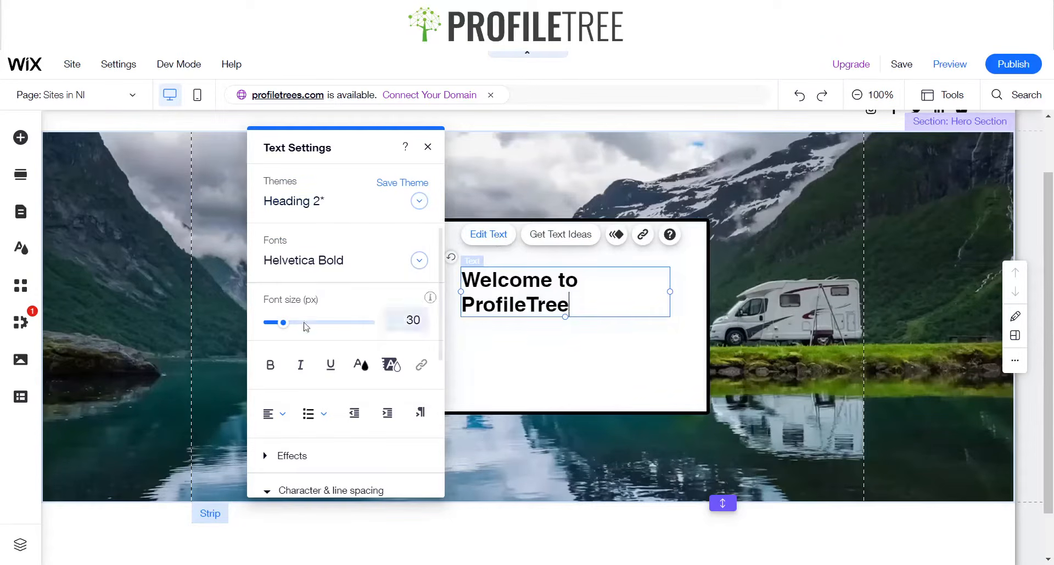
# Try to set the title font to Comfortaa Regular
pyautogui.click(330, 266)
pyautogui.write('c')
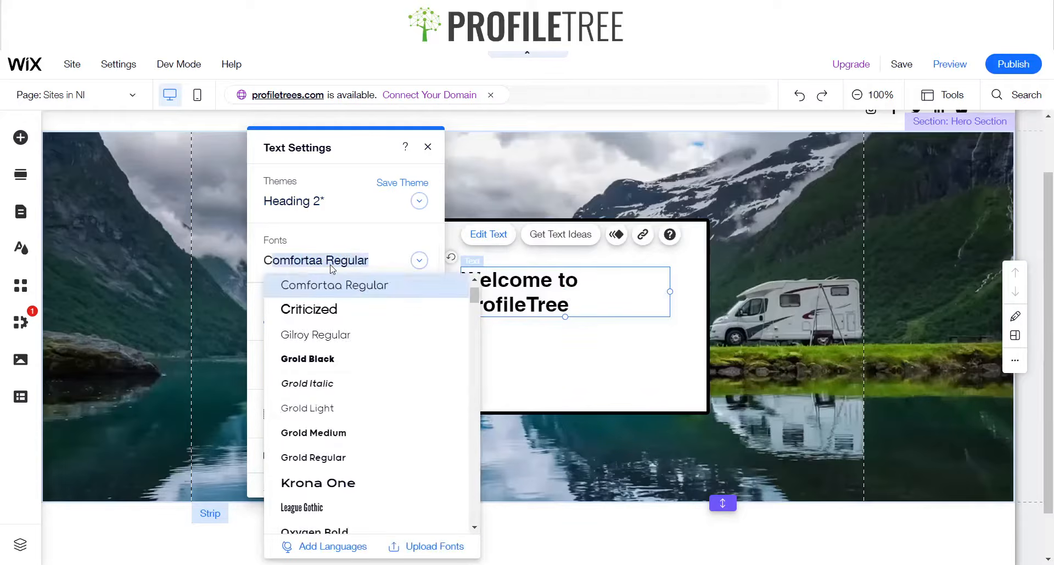
pyautogui.press('Return')
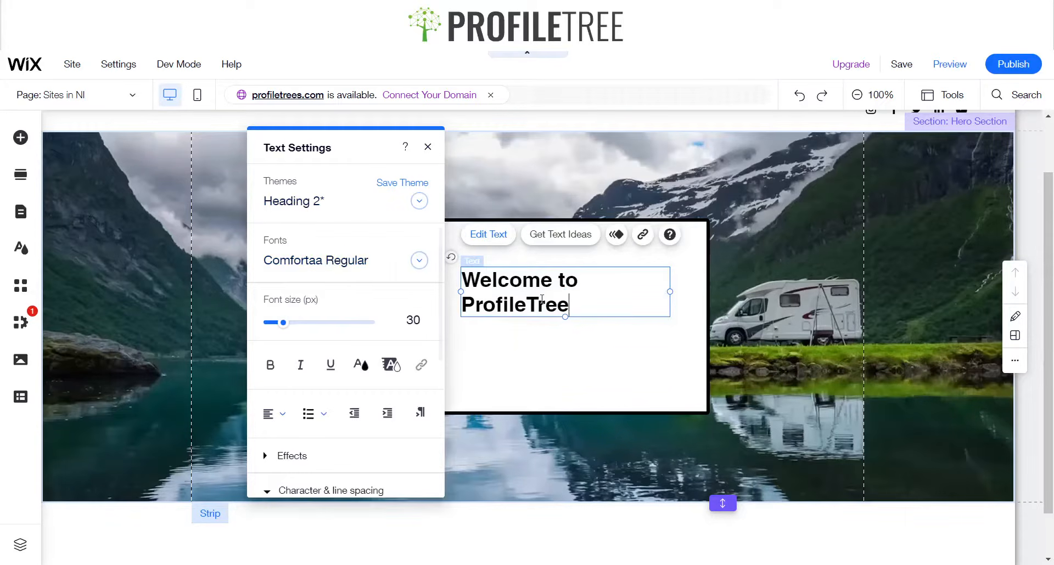
# Select all of the title text and apply the Comfortaa Regular font to it
pyautogui.moveTo(569, 308); pyautogui.dragTo(462, 279)
pyautogui.click(382, 267)
pyautogui.write('c')
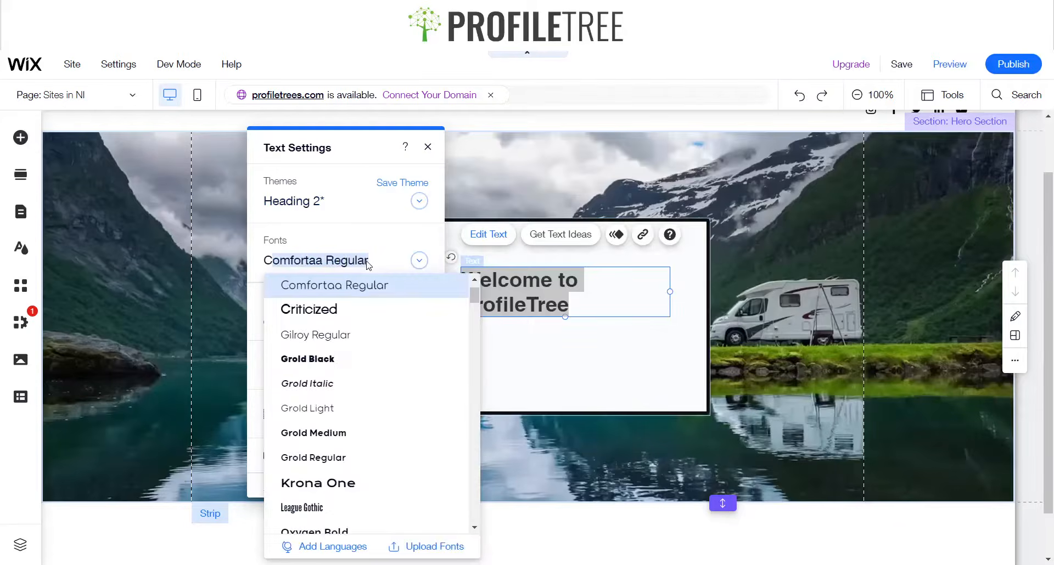
pyautogui.press('Return')
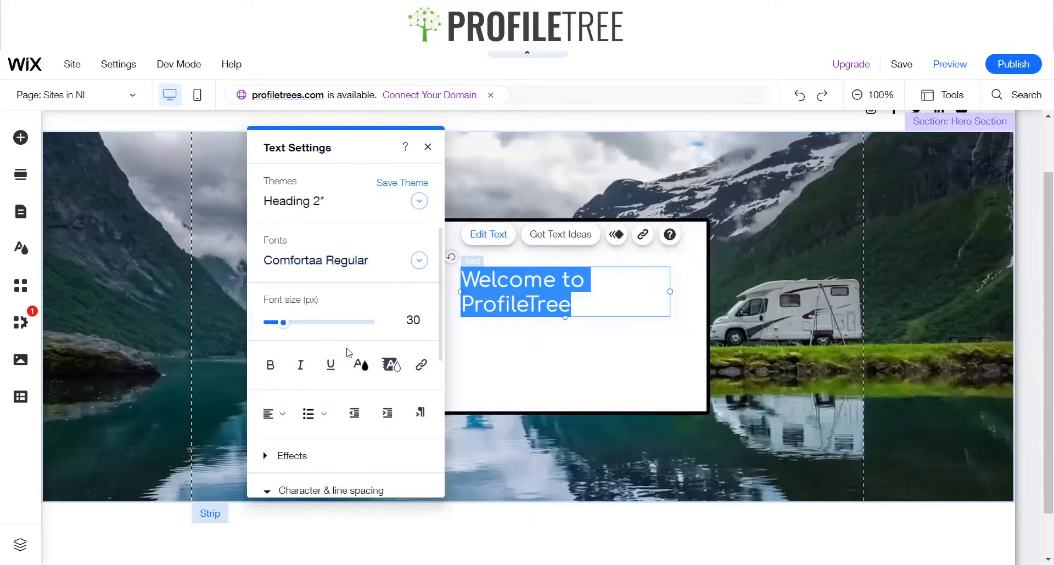
# Make the title bold and set its font size to 50 px
pyautogui.click(270, 364)
pyautogui.click(416, 316)
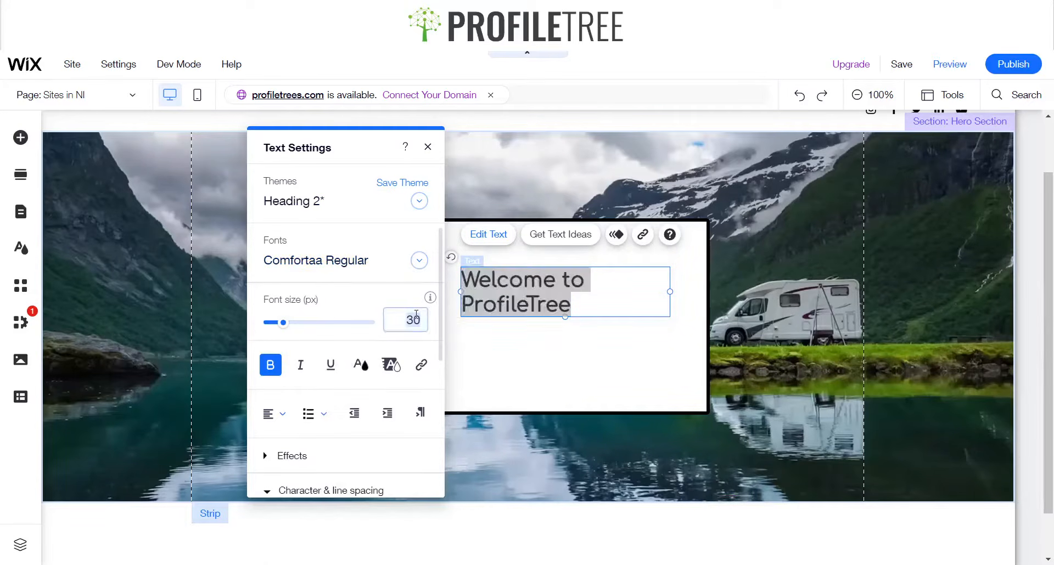
pyautogui.write('50')
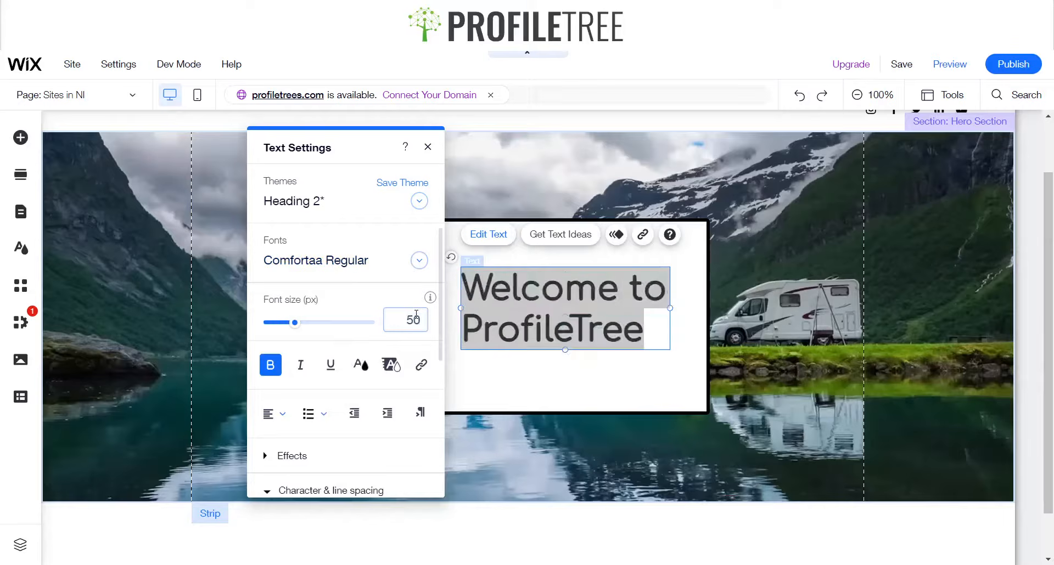
# Center-align the title text and close the text settings
pyautogui.click(282, 416)
pyautogui.click(283, 418)
pyautogui.click(283, 437)
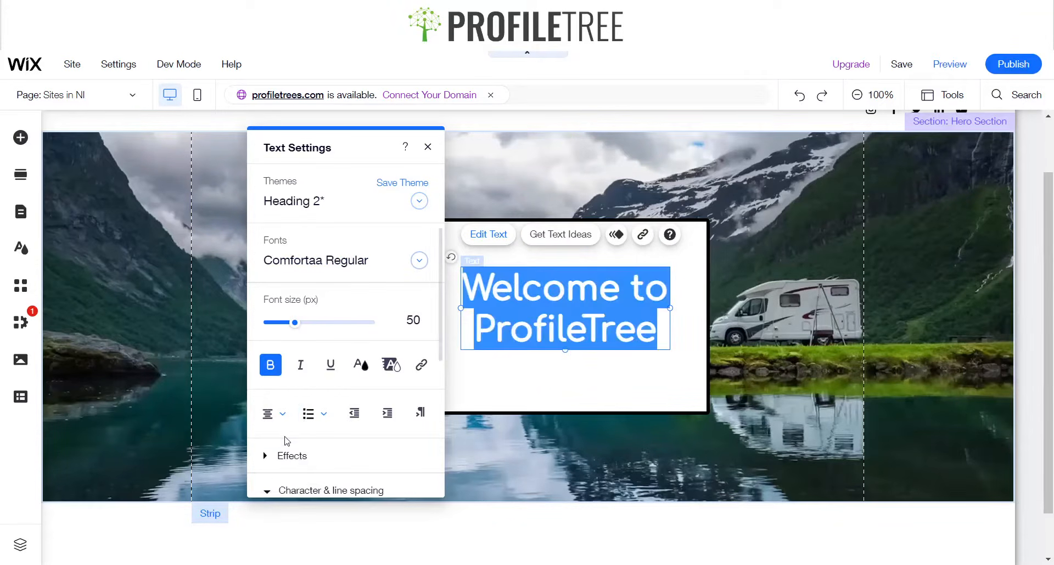
pyautogui.click(427, 146)
pyautogui.click(586, 387)
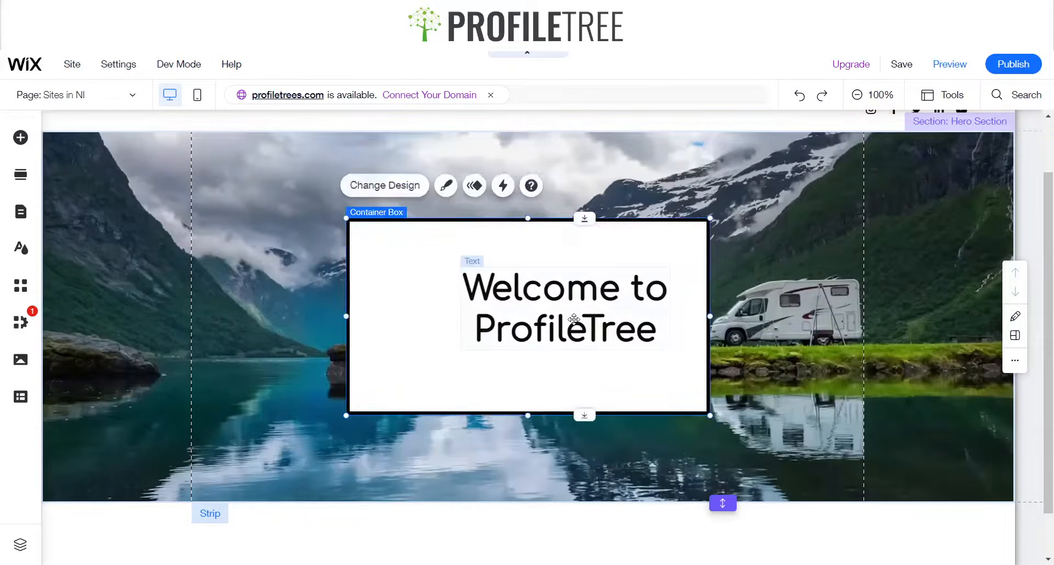
# Move the title text upward and left to sit centered near the top of the container box
pyautogui.click(581, 308)
pyautogui.moveTo(581, 308); pyautogui.dragTo(541, 295)
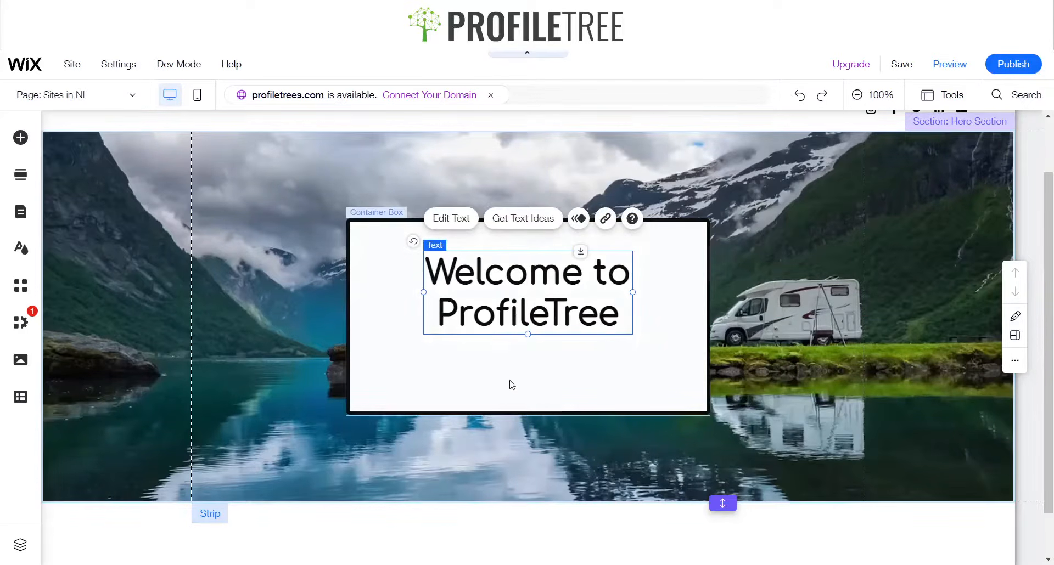
pyautogui.click(492, 369)
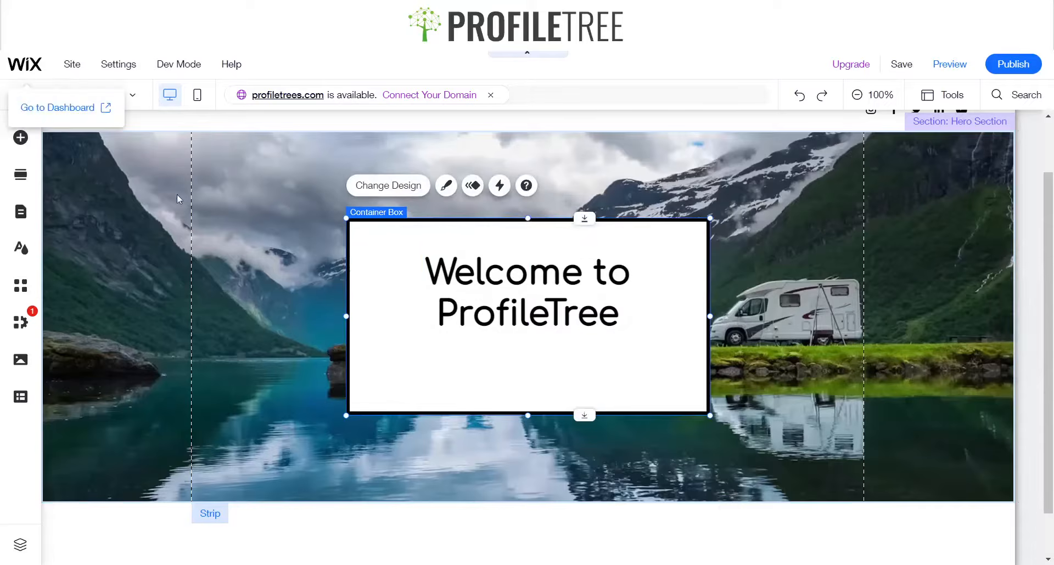
# Switch the title's alignment to left and then back to centered
pyautogui.click(524, 287)
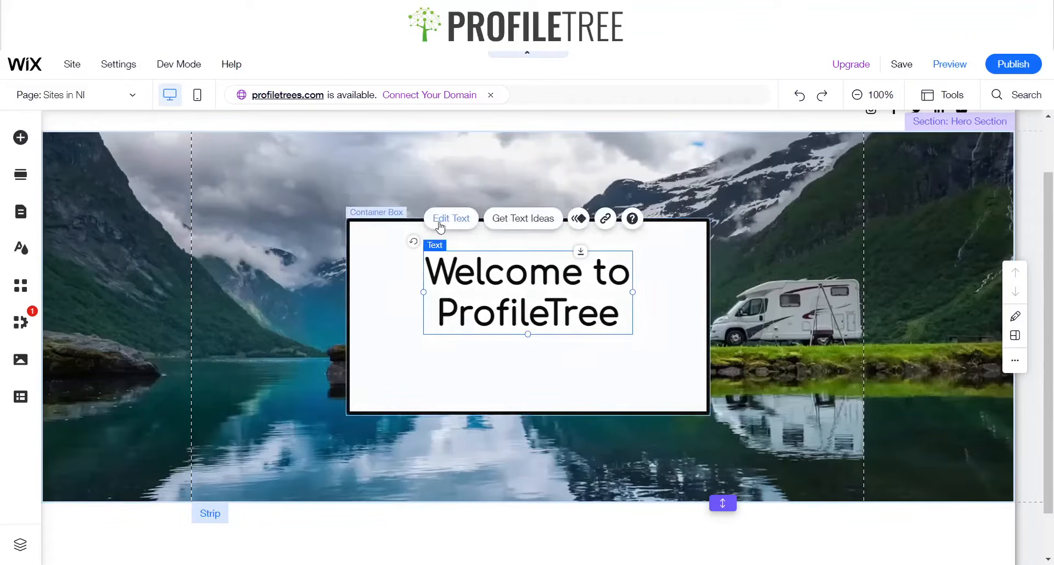
pyautogui.doubleClick(432, 329)
pyautogui.click(241, 414)
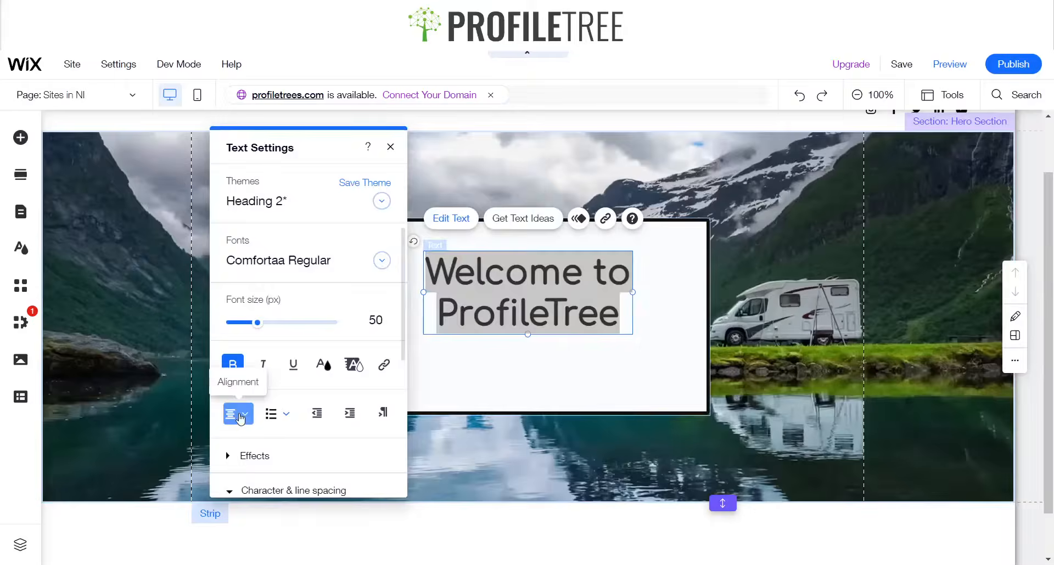
pyautogui.click(243, 391)
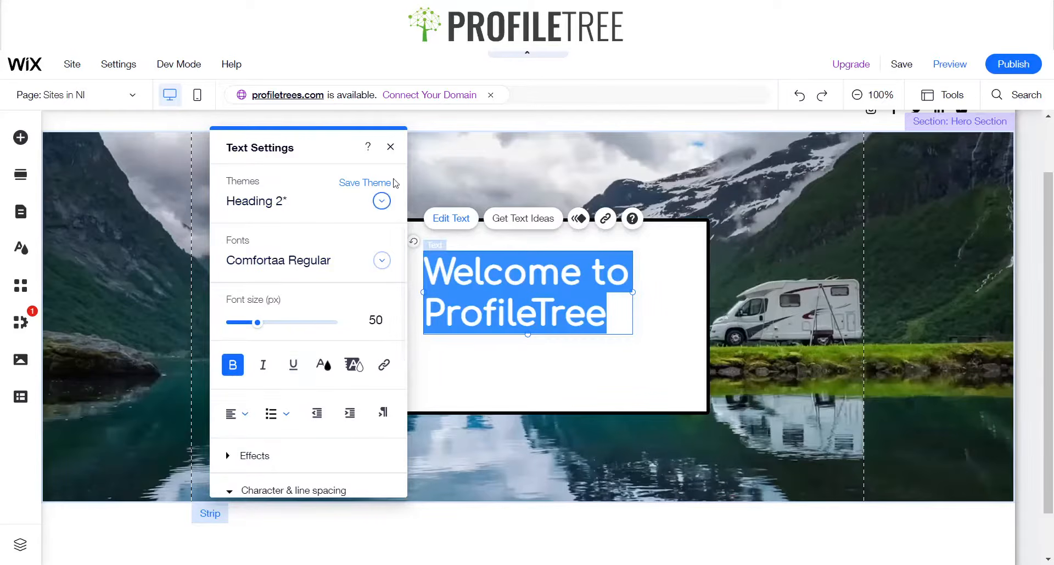
pyautogui.click(242, 413)
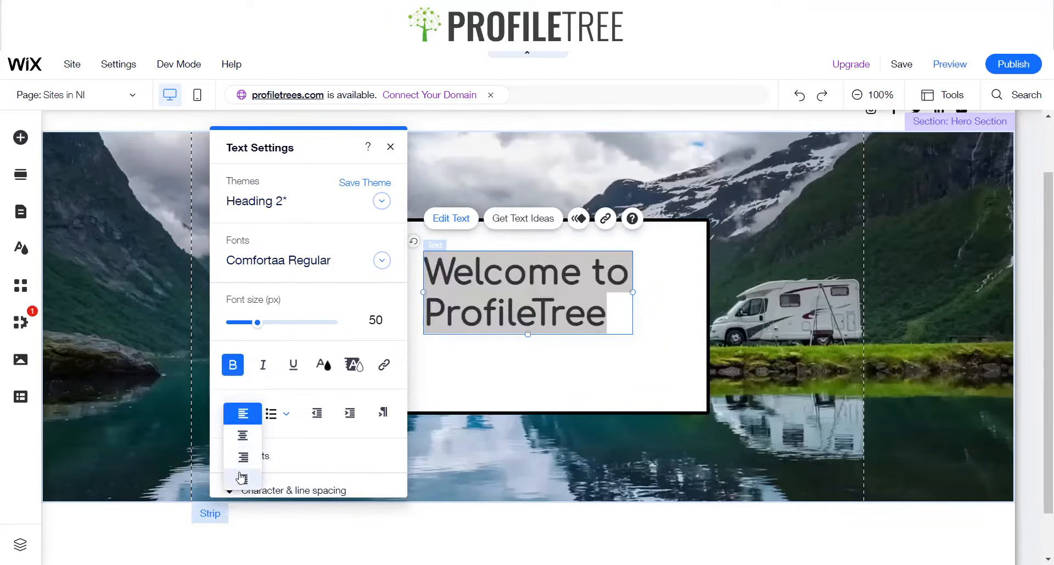
pyautogui.click(242, 436)
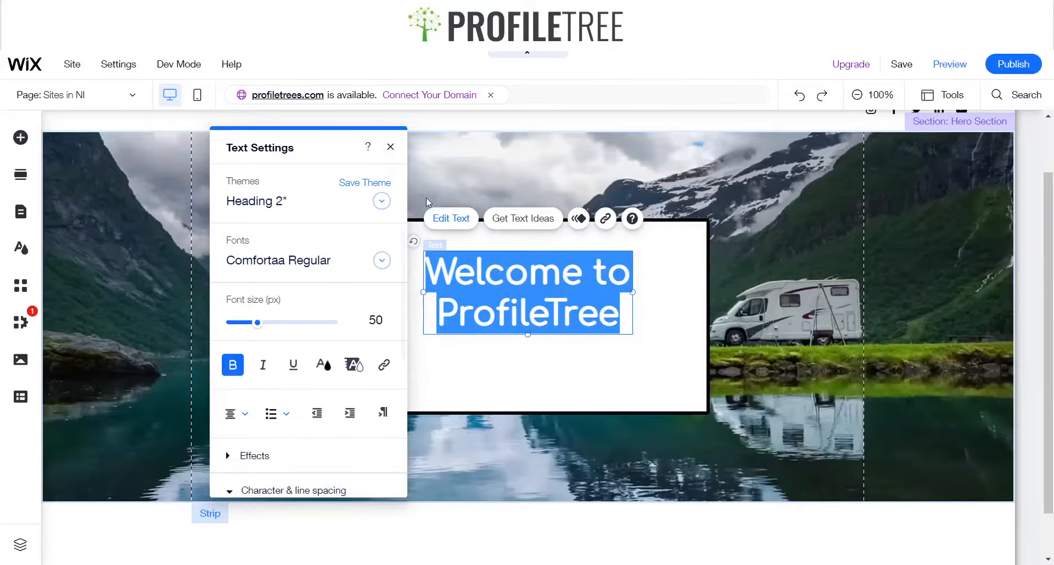
pyautogui.click(390, 147)
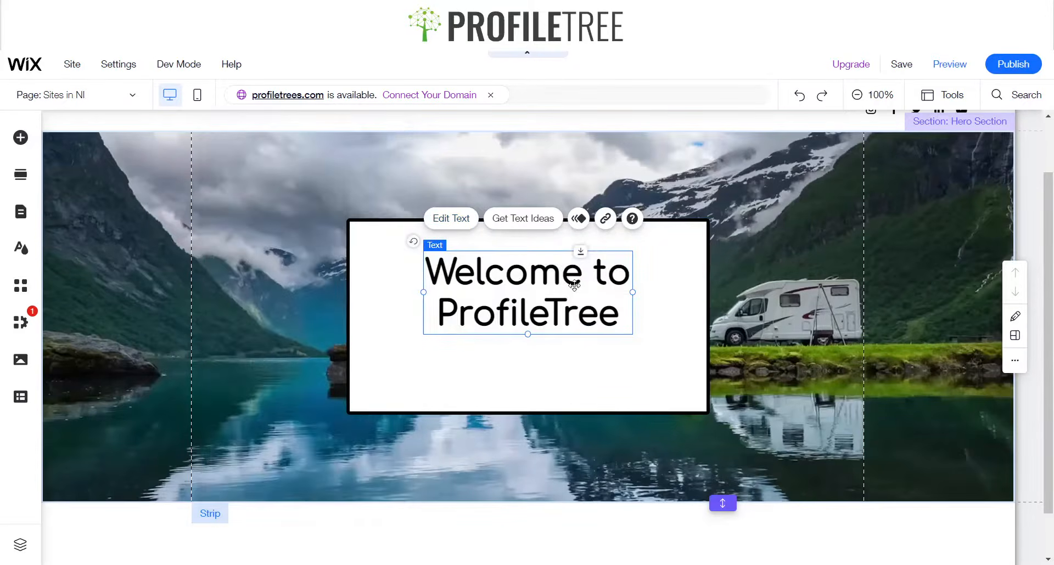
pyautogui.doubleClick(535, 292)
pyautogui.click(520, 279)
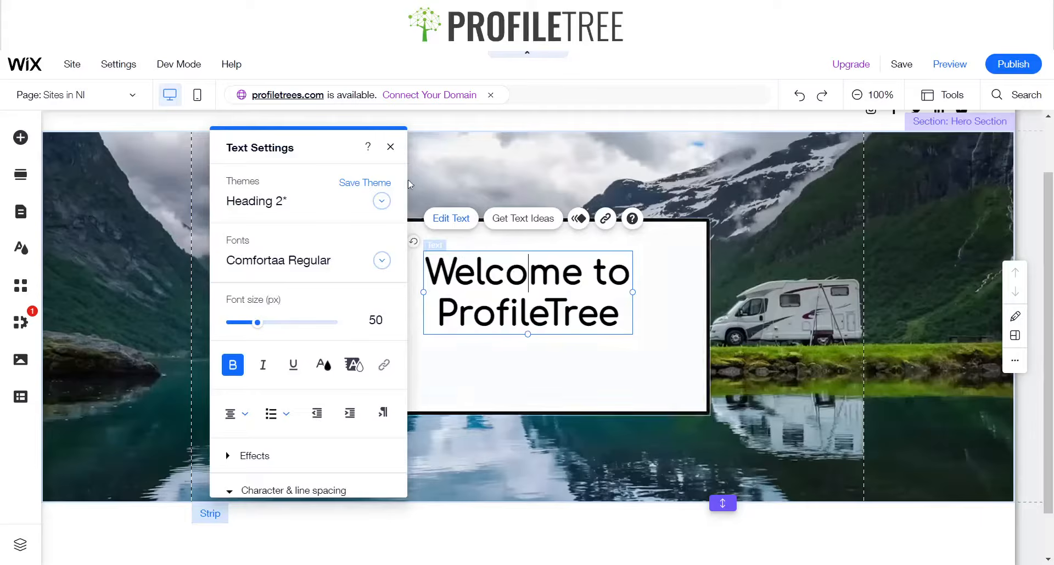
pyautogui.click(390, 146)
# Add a Small Title text element into the container box below the heading
pyautogui.click(19, 140)
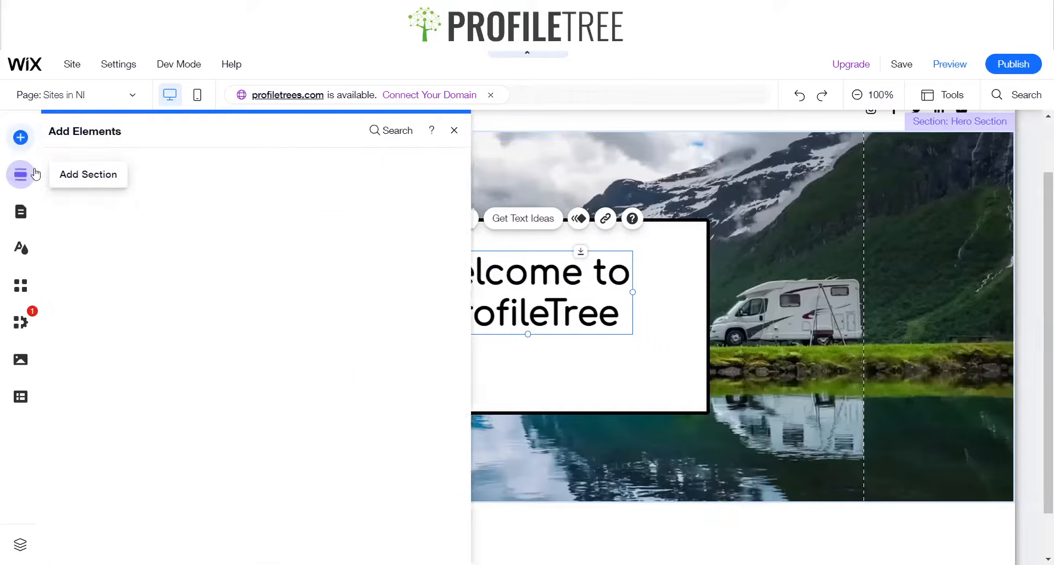
pyautogui.moveTo(298, 273); pyautogui.dragTo(491, 353)
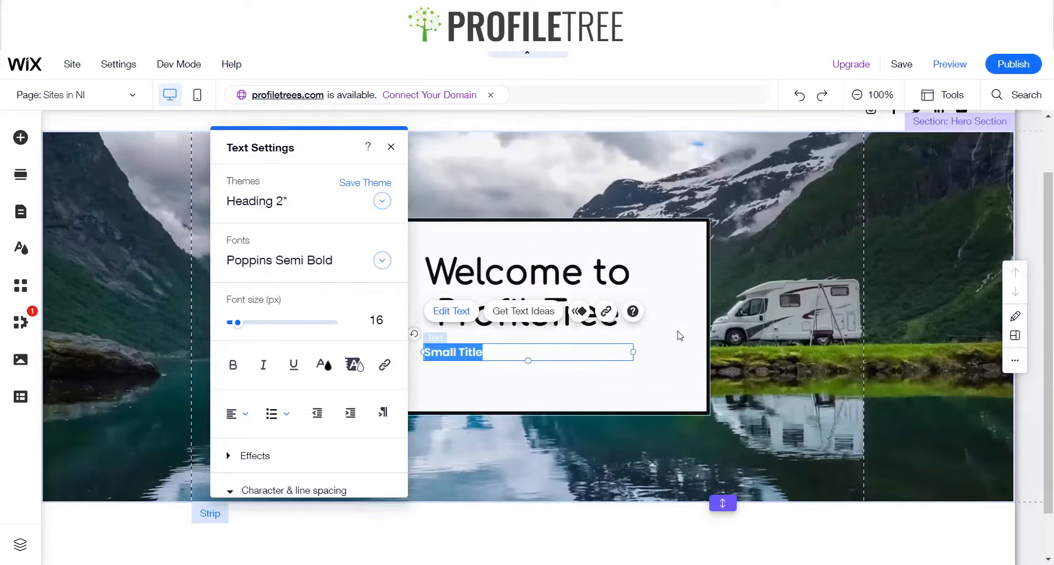
# Replace the small title text with "View a range of locations throughout Northern Ireland"
pyautogui.write('V')
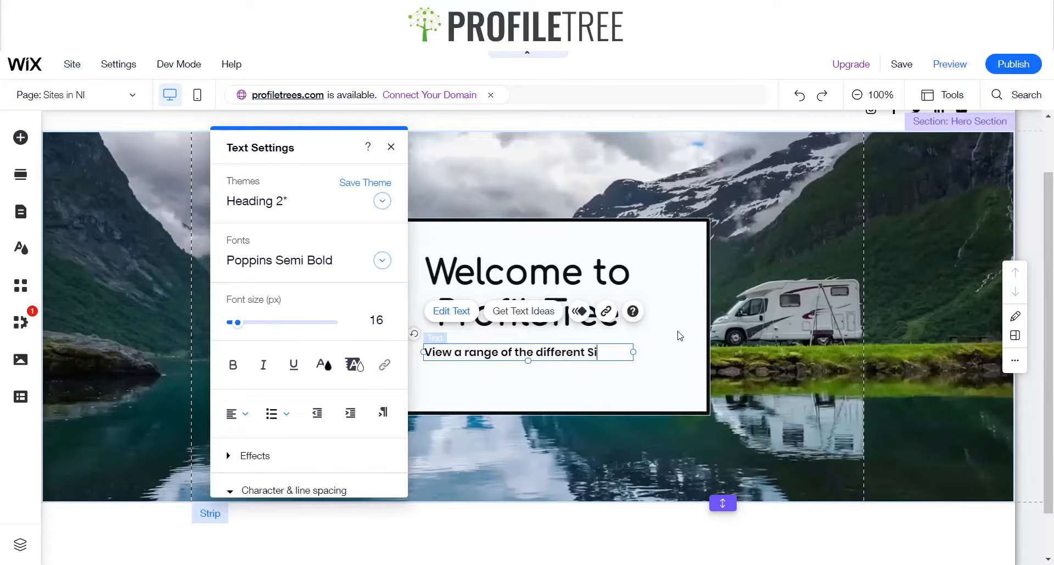
pyautogui.press('BackSpace')
pyautogui.press('BackSpace')
pyautogui.press('BackSpace')
pyautogui.press('BackSpace')
pyautogui.press('BackSpace')
pyautogui.press('BackSpace')
pyautogui.press('BackSpace')
pyautogui.press('BackSpace')
pyautogui.press('BackSpace')
pyautogui.press('BackSpace')
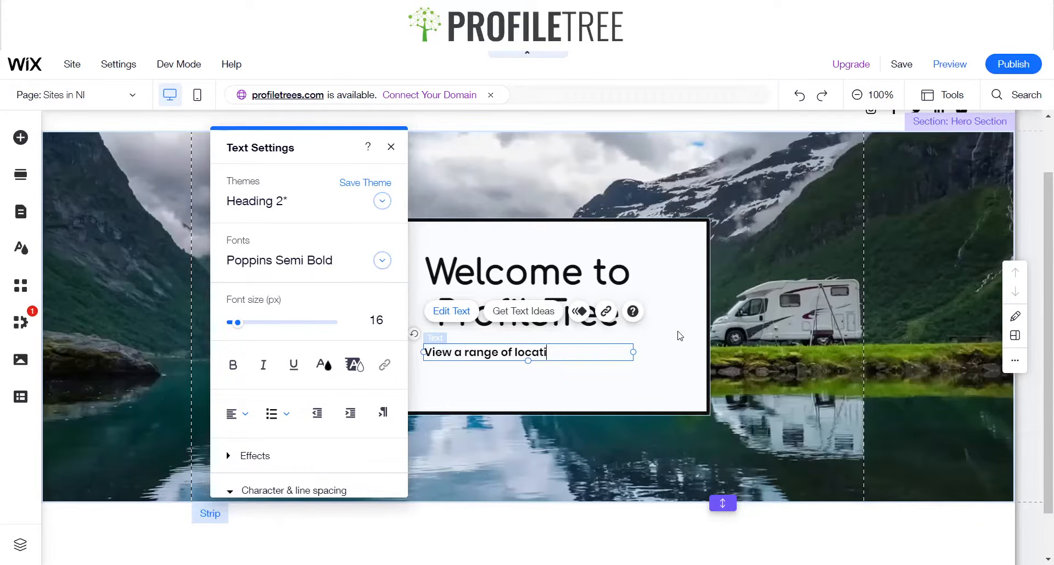
pyautogui.write('ons through')
pyautogui.press('BackSpace')
pyautogui.press('BackSpace')
pyautogui.press('BackSpace')
pyautogui.press('BackSpace')
pyautogui.press('BackSpace')
pyautogui.press('BackSpace')
pyautogui.press('BackSpace')
pyautogui.write('throughout')
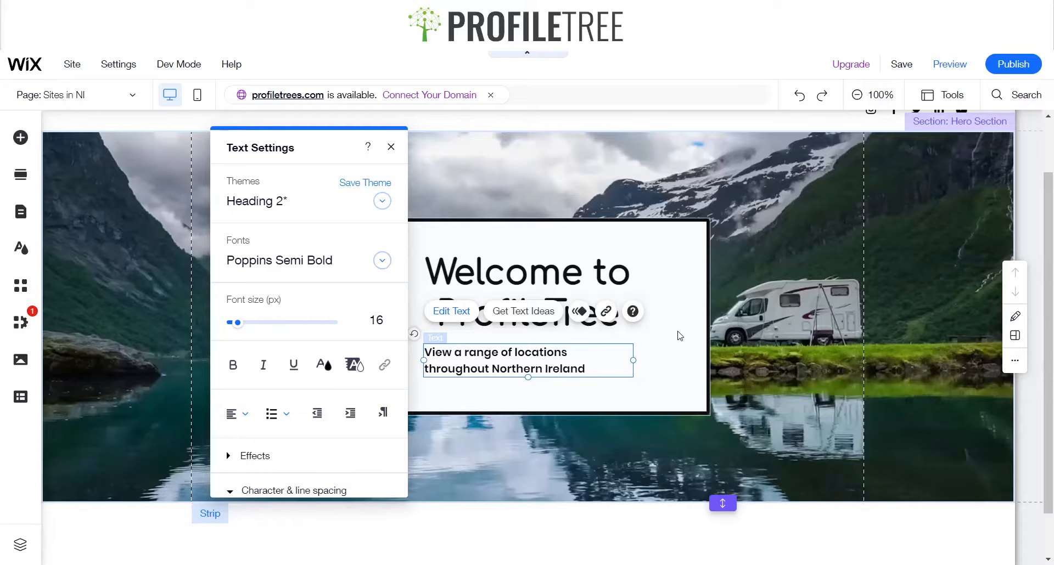
pyautogui.click(680, 336)
# Set the heading's text alignment to left
pyautogui.click(540, 360)
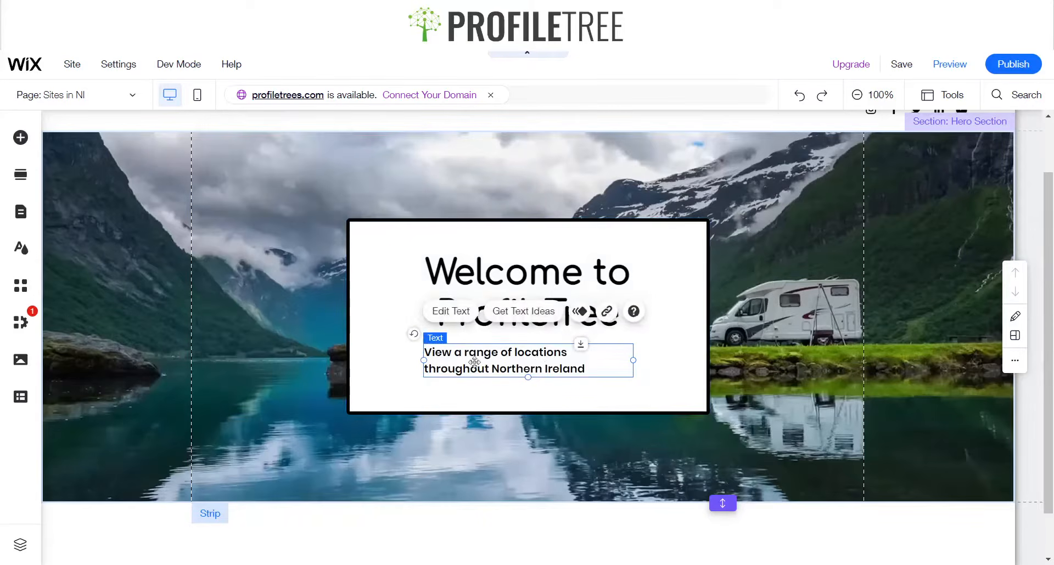
pyautogui.click(452, 311)
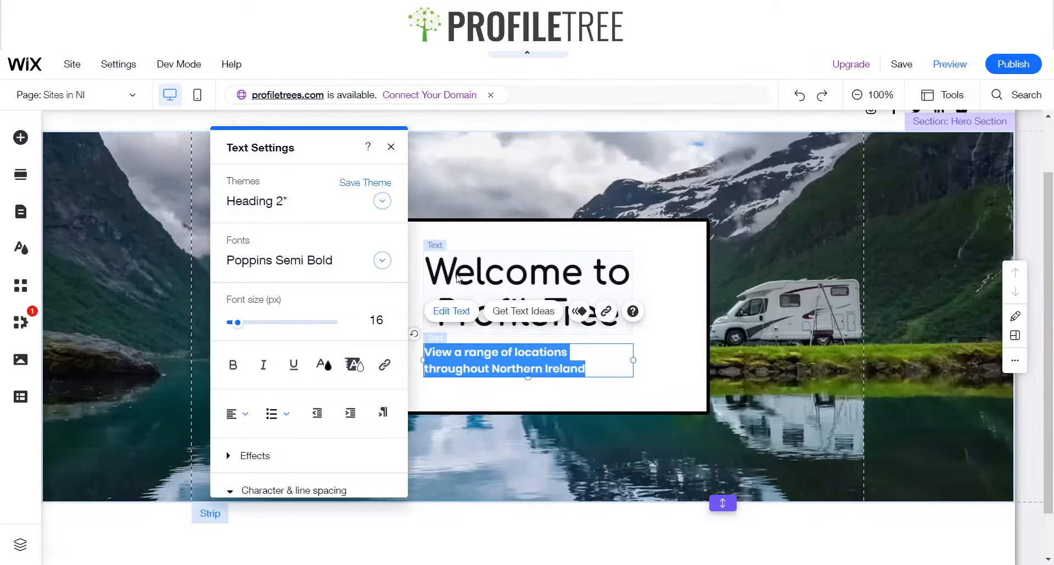
pyautogui.click(550, 289)
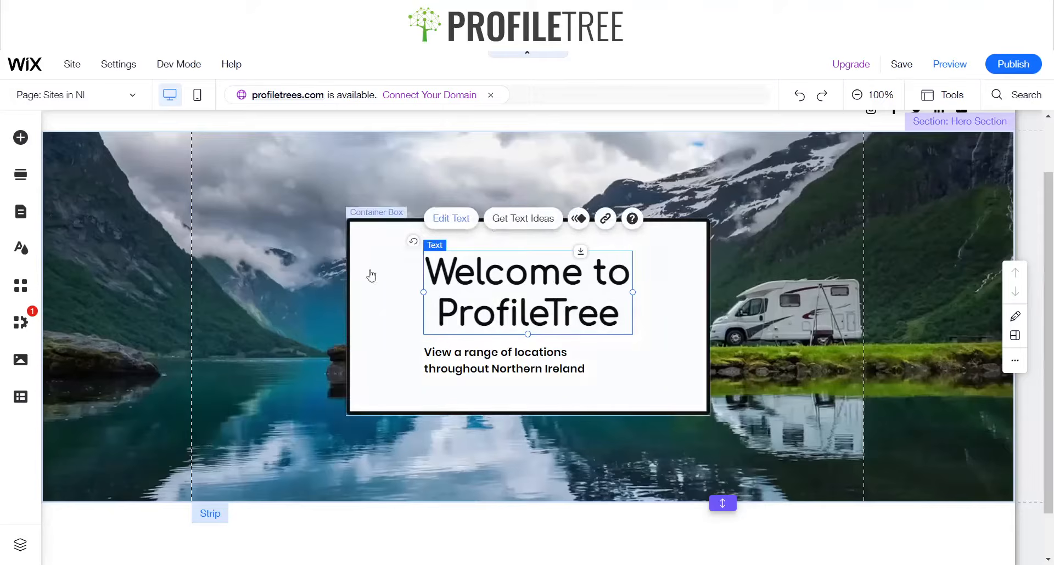
pyautogui.click(451, 218)
pyautogui.click(243, 413)
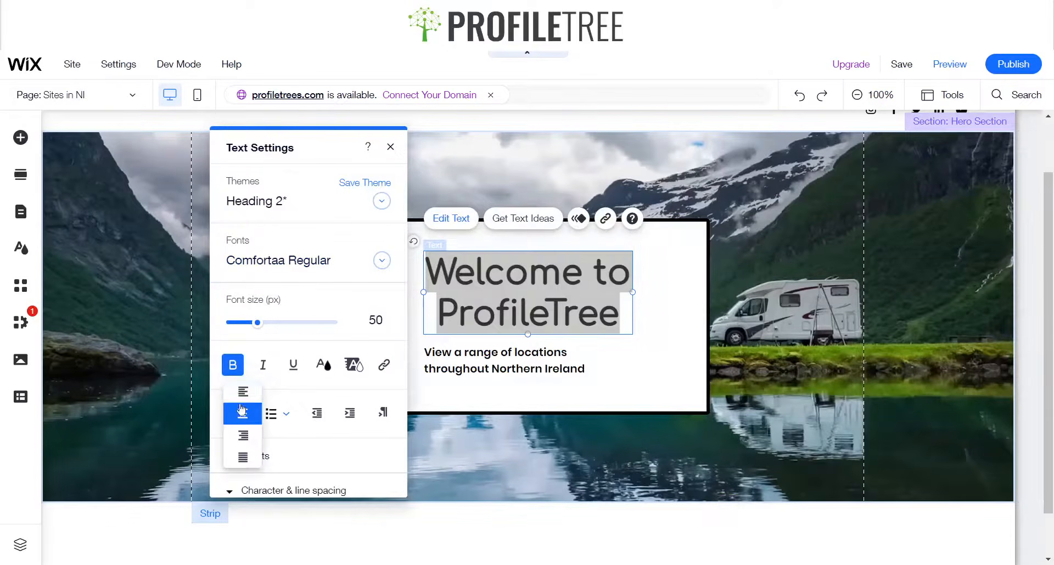
pyautogui.click(243, 391)
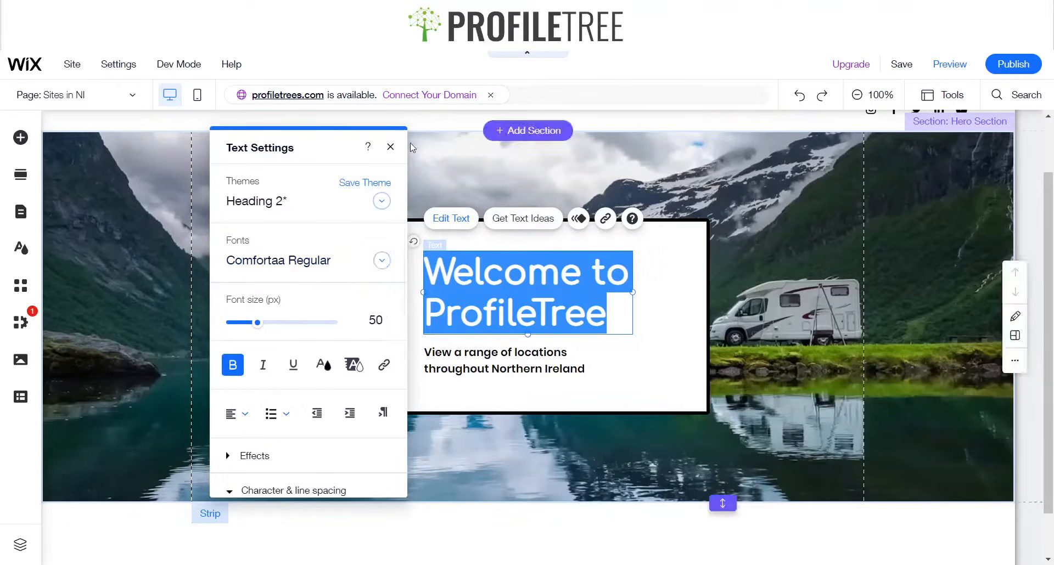
pyautogui.click(410, 143)
# Open the subtitle's text settings and remove its bold formatting
pyautogui.click(536, 369)
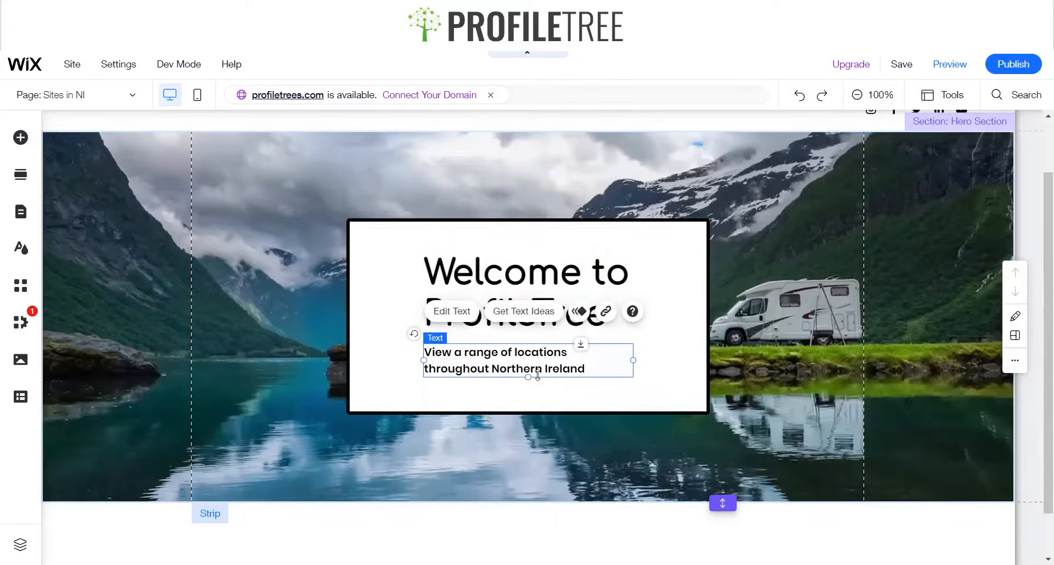
pyautogui.click(451, 311)
pyautogui.click(233, 365)
pyautogui.click(233, 365)
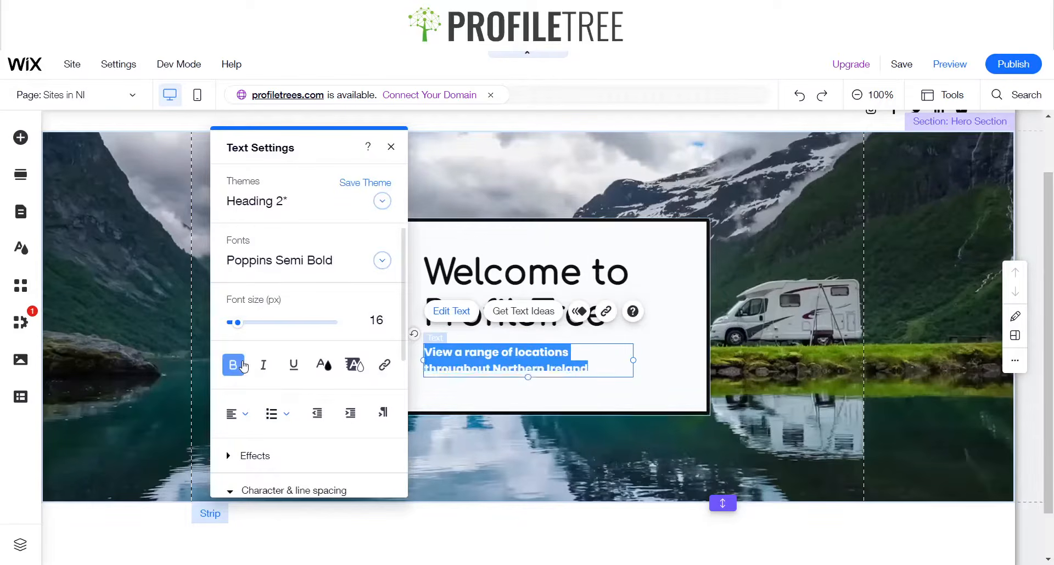
pyautogui.click(234, 365)
# Change the subtitle font to Comfortaa Regular at 13 px
pyautogui.click(280, 260)
pyautogui.scroll(5, 344, 310)
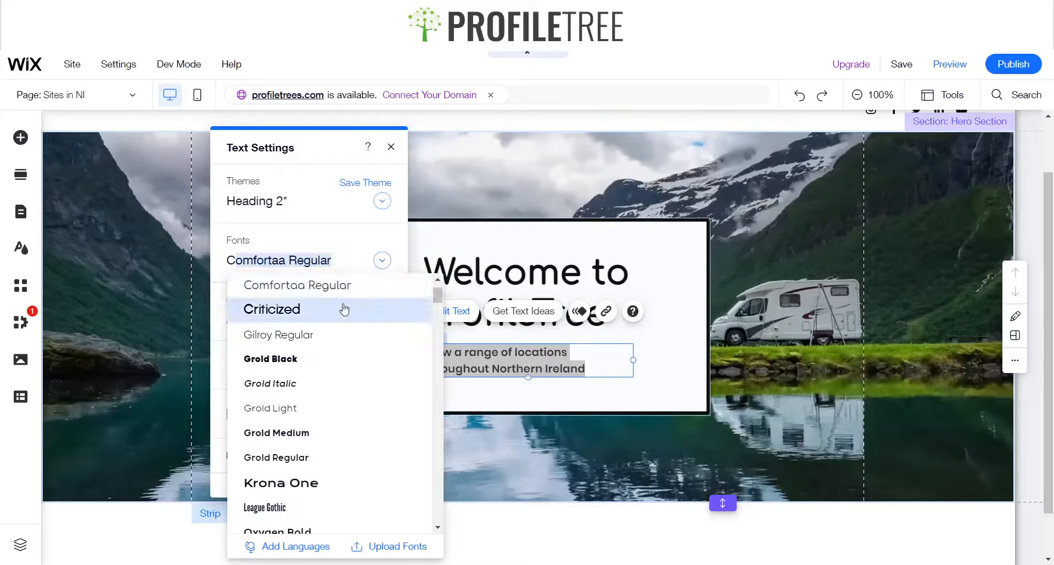
pyautogui.click(330, 286)
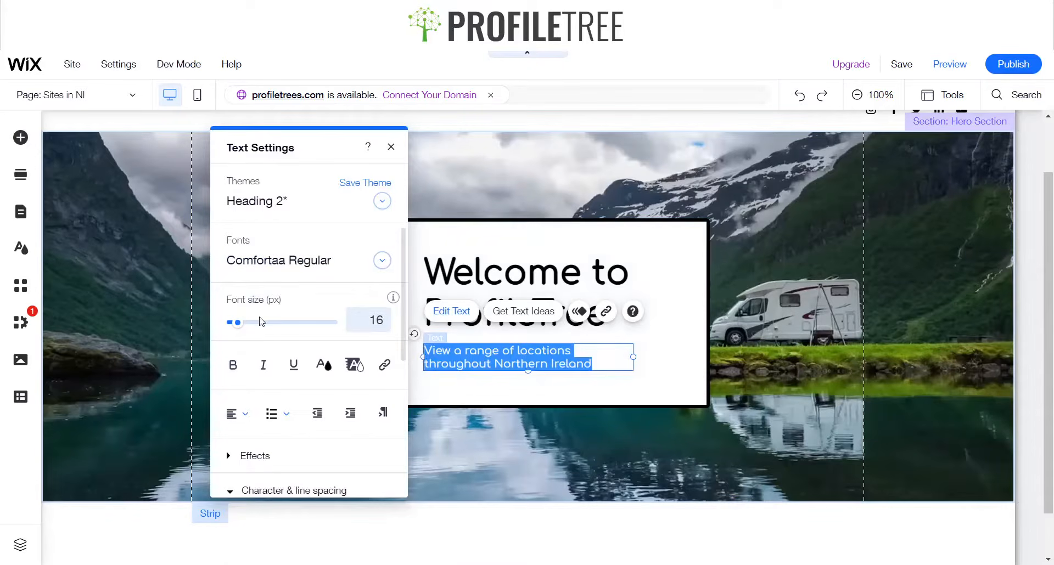
pyautogui.click(370, 320)
pyautogui.write('10')
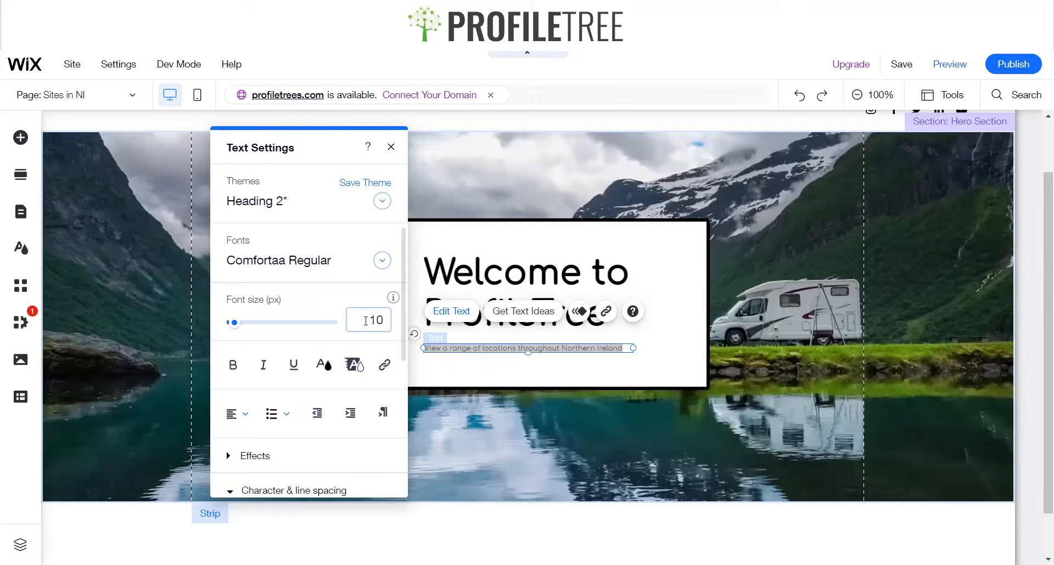
pyautogui.write('3')
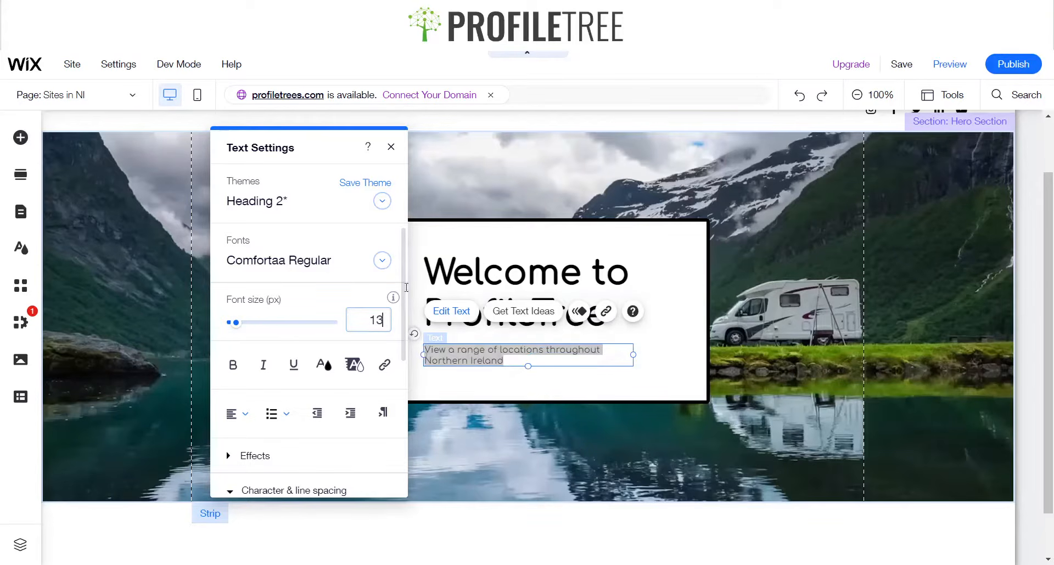
pyautogui.click(390, 147)
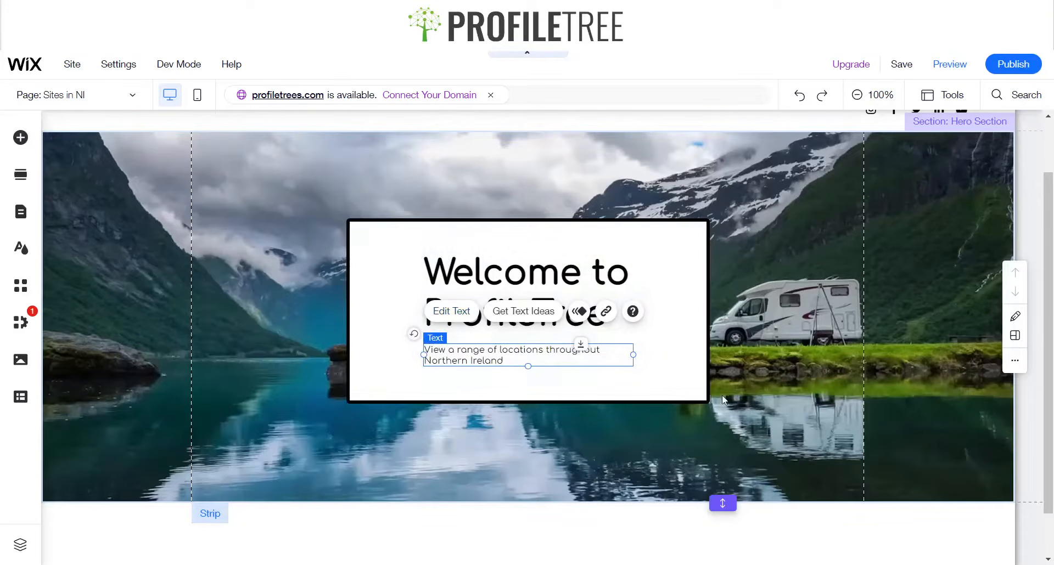
# Extend the container box's bottom edge slightly downward
pyautogui.click(653, 384)
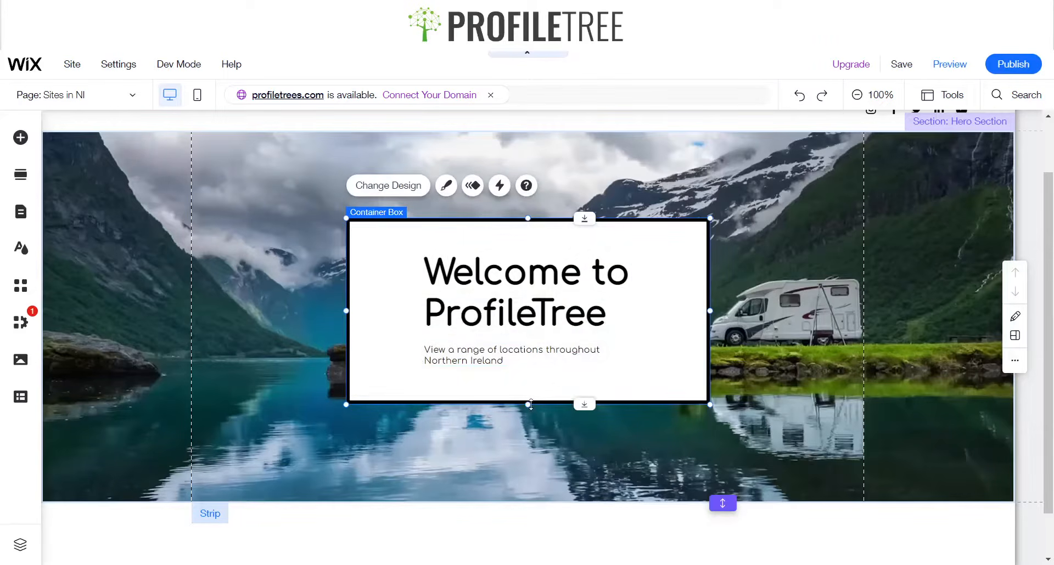
pyautogui.moveTo(530, 404); pyautogui.dragTo(528, 414)
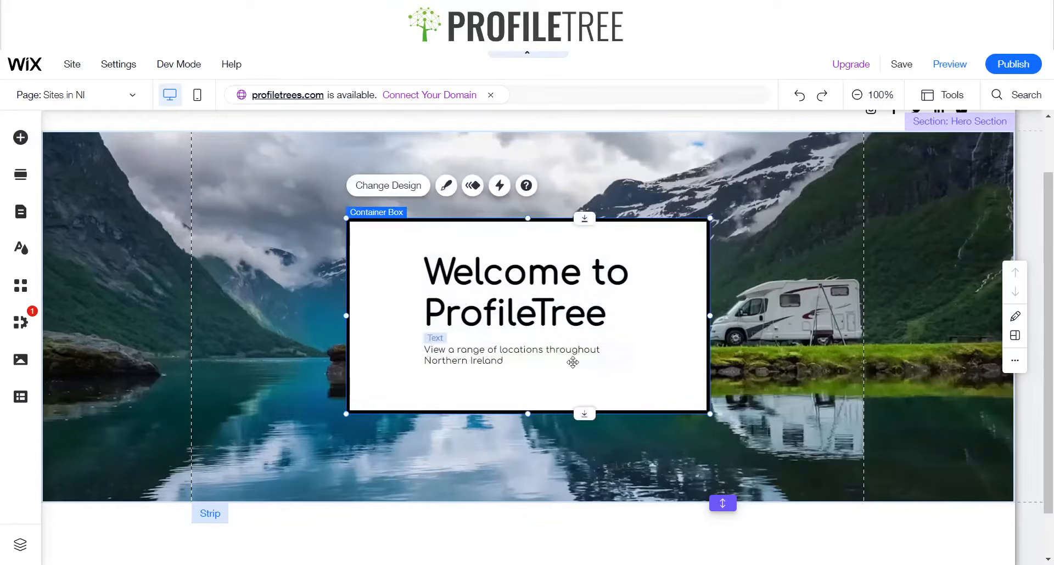
pyautogui.moveTo(576, 387); pyautogui.dragTo(572, 387)
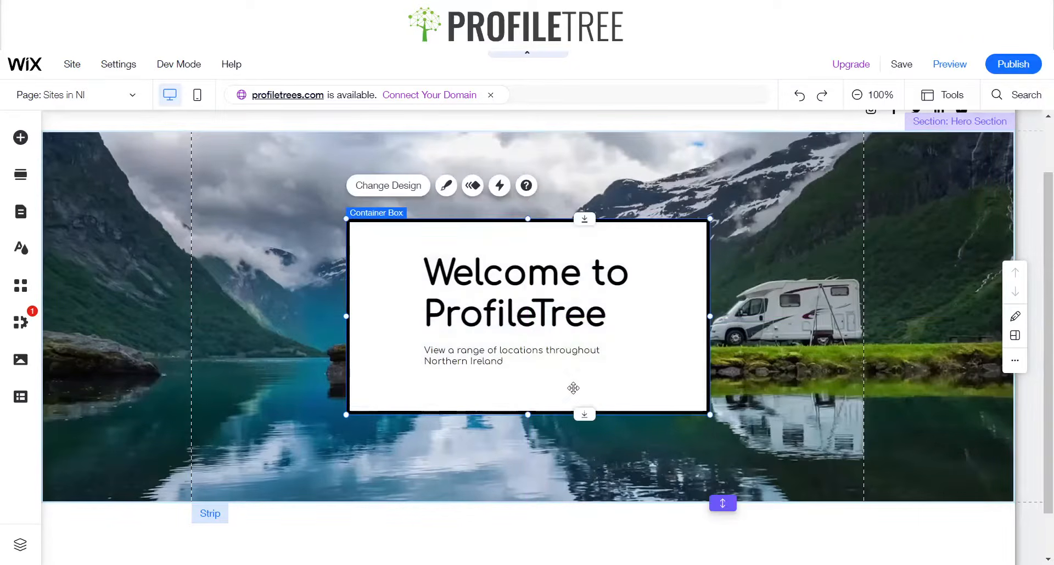
# Add a horizontal line from the decorative elements below the subtitle and shorten it into a small divider
pyautogui.click(20, 138)
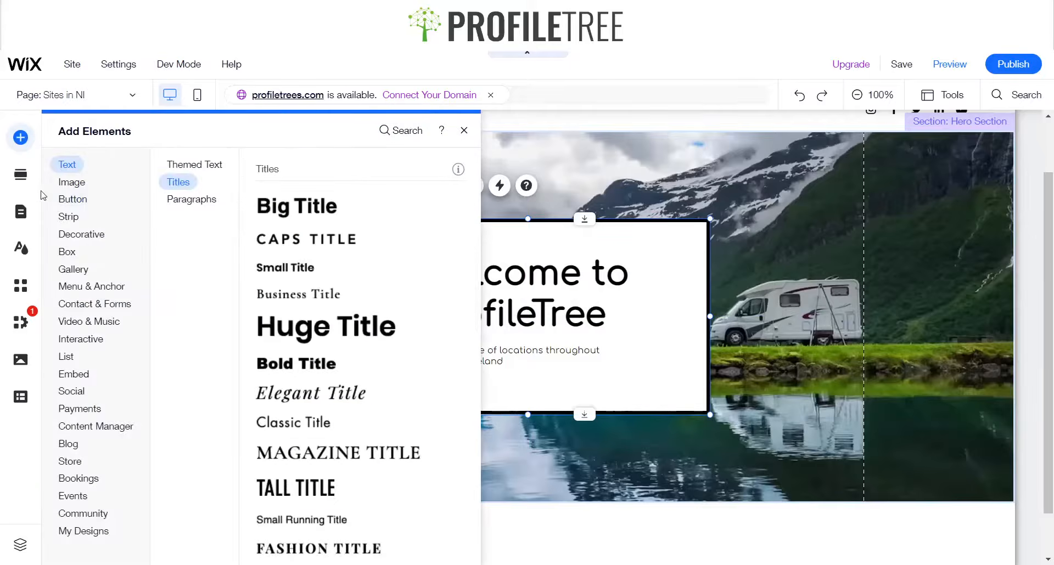
pyautogui.moveTo(77, 241)
pyautogui.scroll(-6, 280, 255)
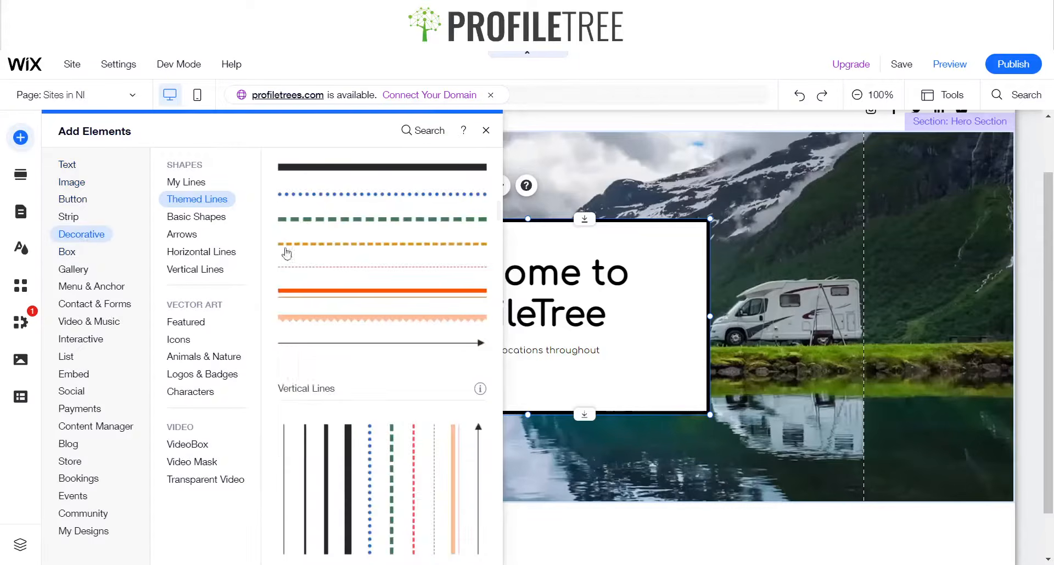
pyautogui.click(219, 253)
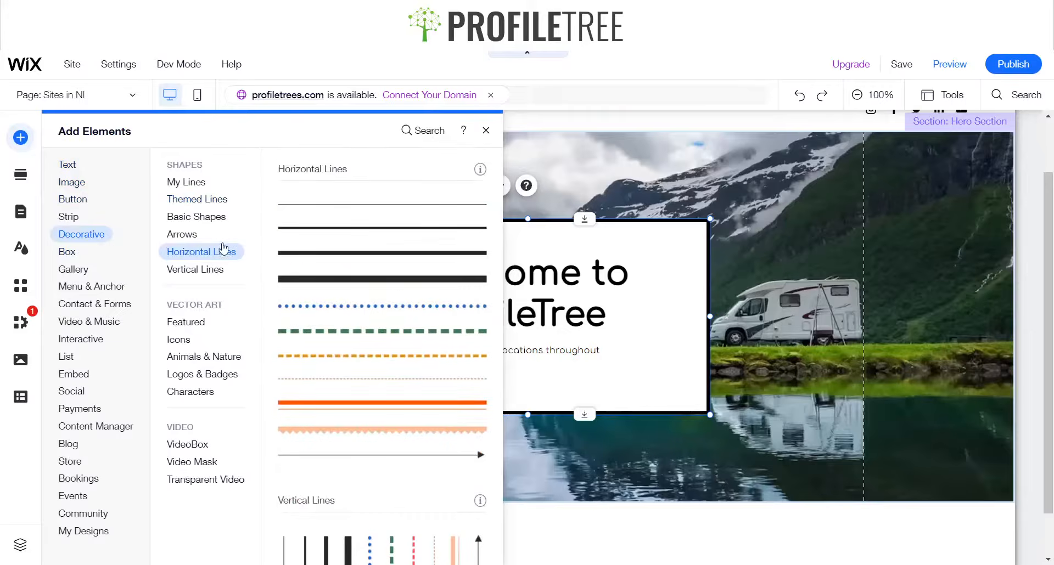
pyautogui.moveTo(334, 230); pyautogui.dragTo(597, 371)
pyautogui.moveTo(843, 369); pyautogui.dragTo(640, 369)
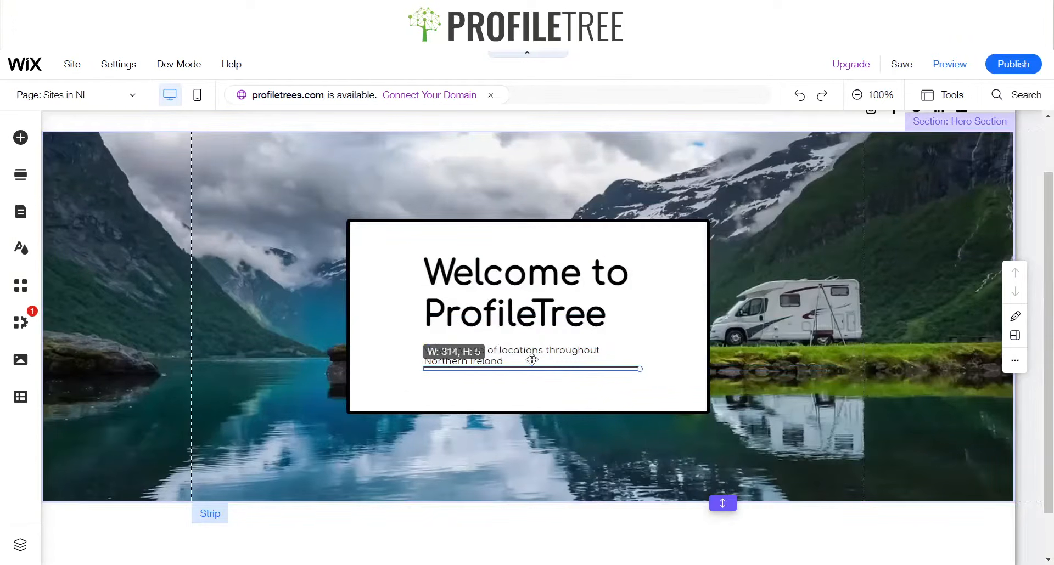
pyautogui.moveTo(531, 360); pyautogui.dragTo(444, 364)
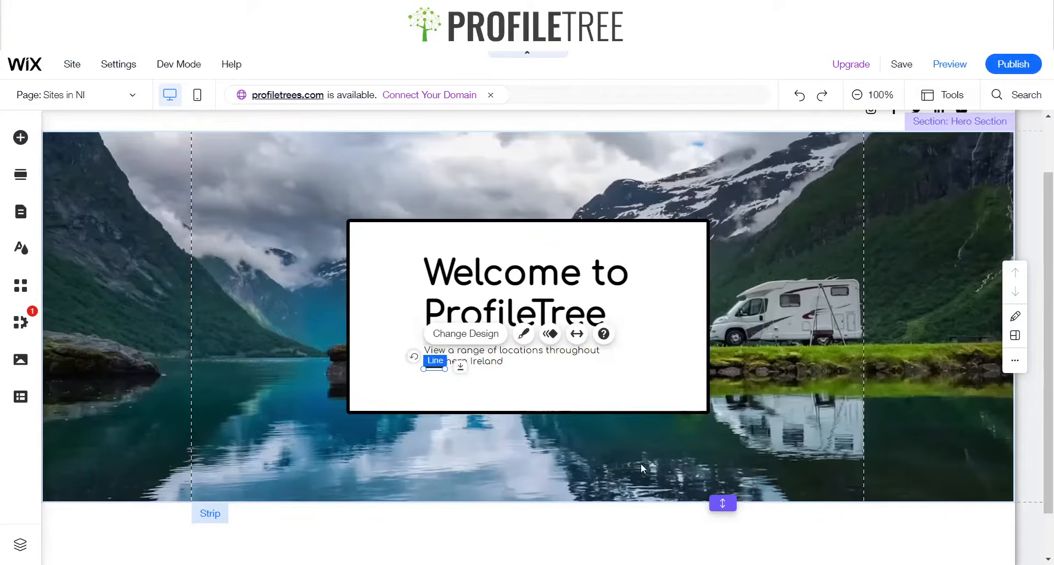
# Nudge the subtitle text up three steps inside the container box
pyautogui.click(562, 379)
pyautogui.click(516, 310)
pyautogui.click(467, 364)
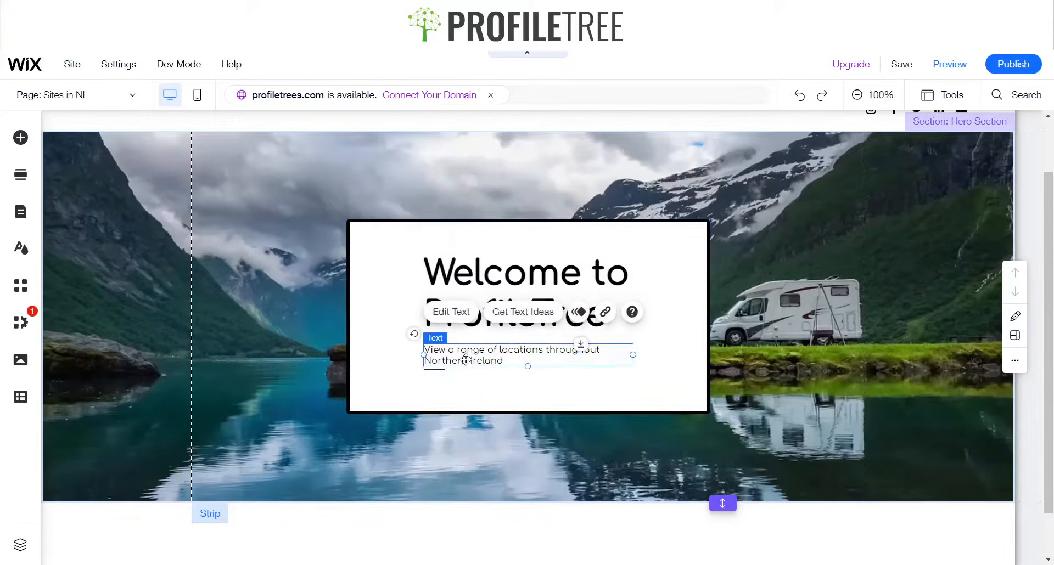
pyautogui.press('Up')
pyautogui.press('Up')
pyautogui.press('Up')
pyautogui.press('Up')
pyautogui.press('Up')
pyautogui.press('Up')
pyautogui.click(462, 388)
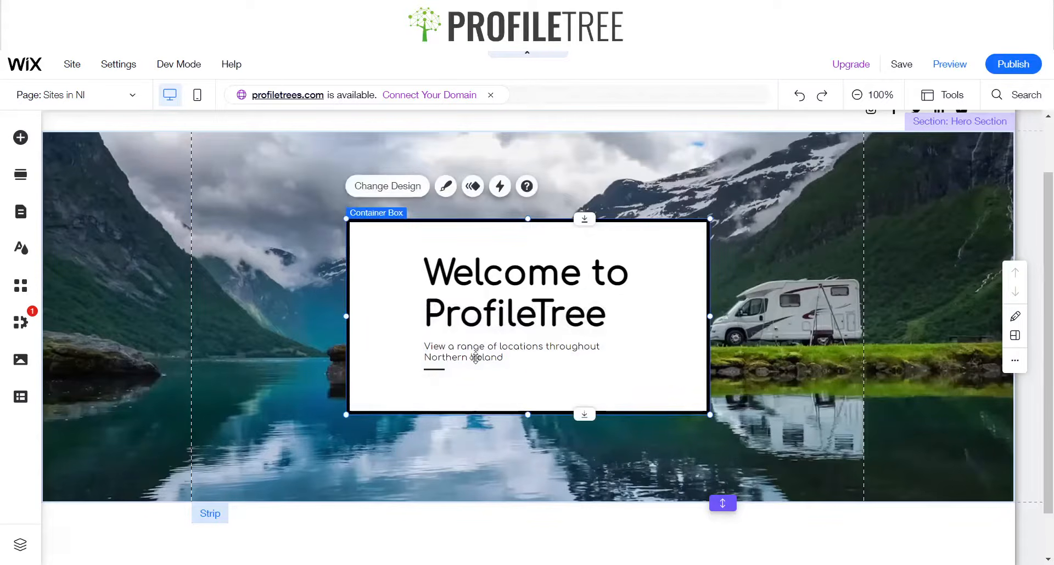
# Add a dark themed DOWNLOAD button and place it below the divider line in the box
pyautogui.click(433, 369)
pyautogui.click(528, 390)
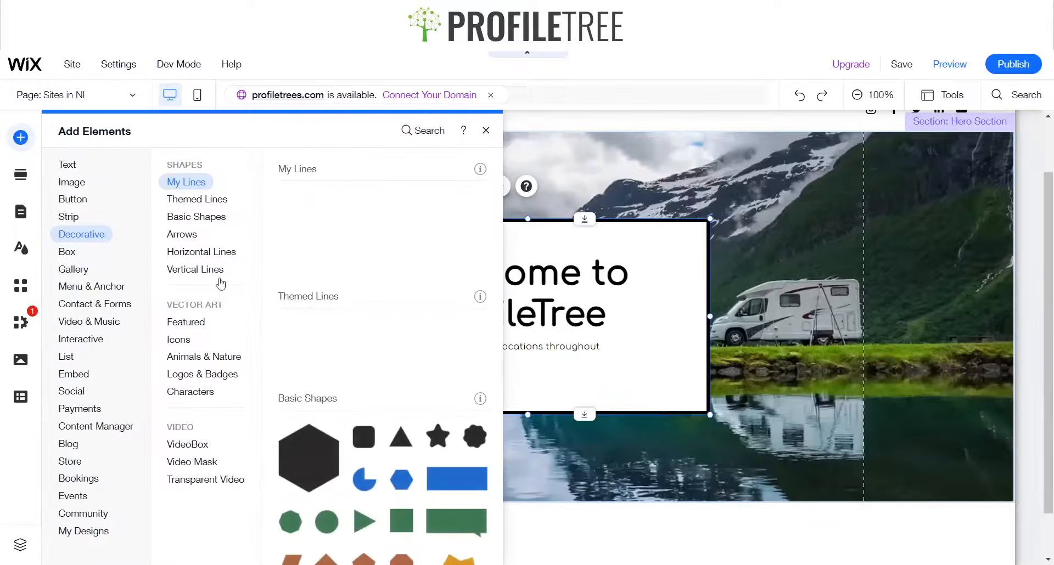
pyautogui.click(69, 200)
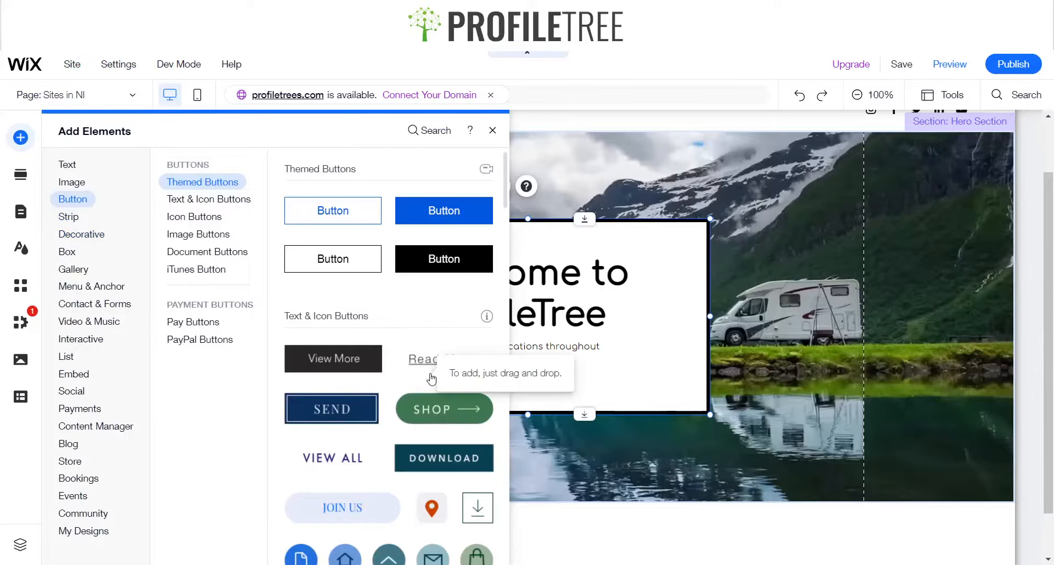
pyautogui.click(443, 459)
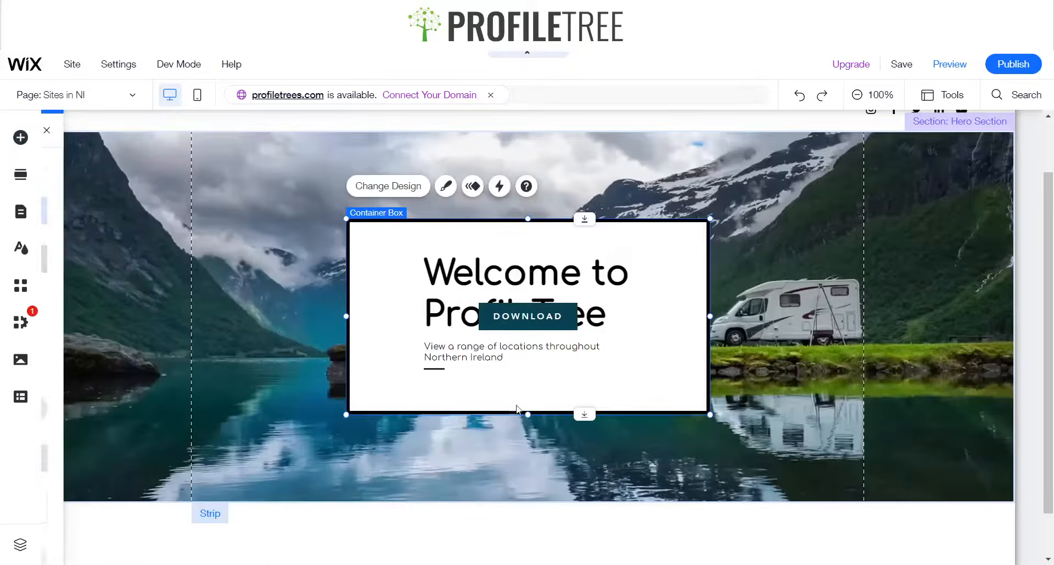
pyautogui.moveTo(527, 315); pyautogui.dragTo(470, 392)
# Change the button's text to "Discover More"
pyautogui.click(567, 376)
pyautogui.click(517, 386)
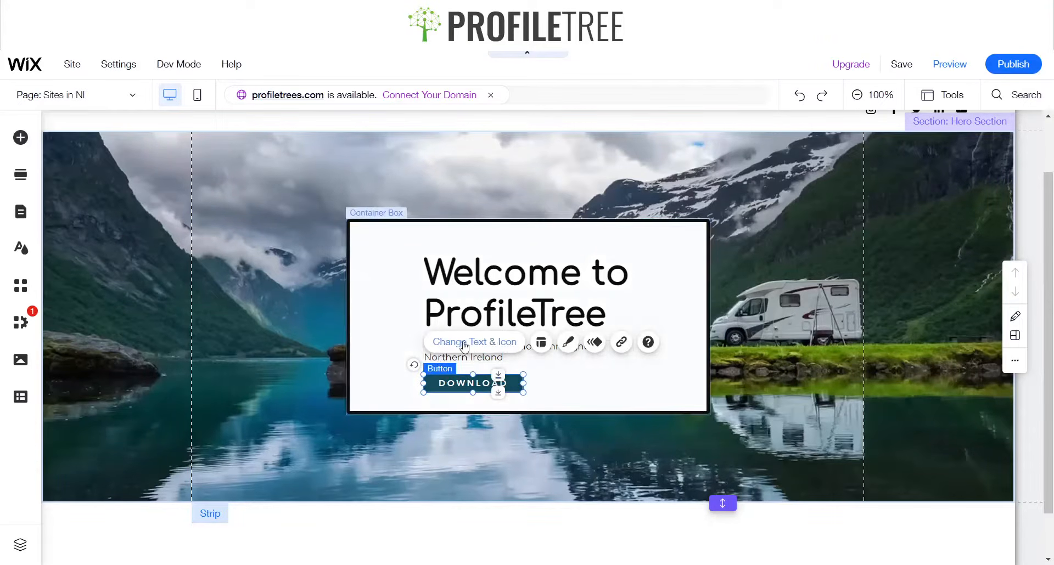
pyautogui.click(493, 341)
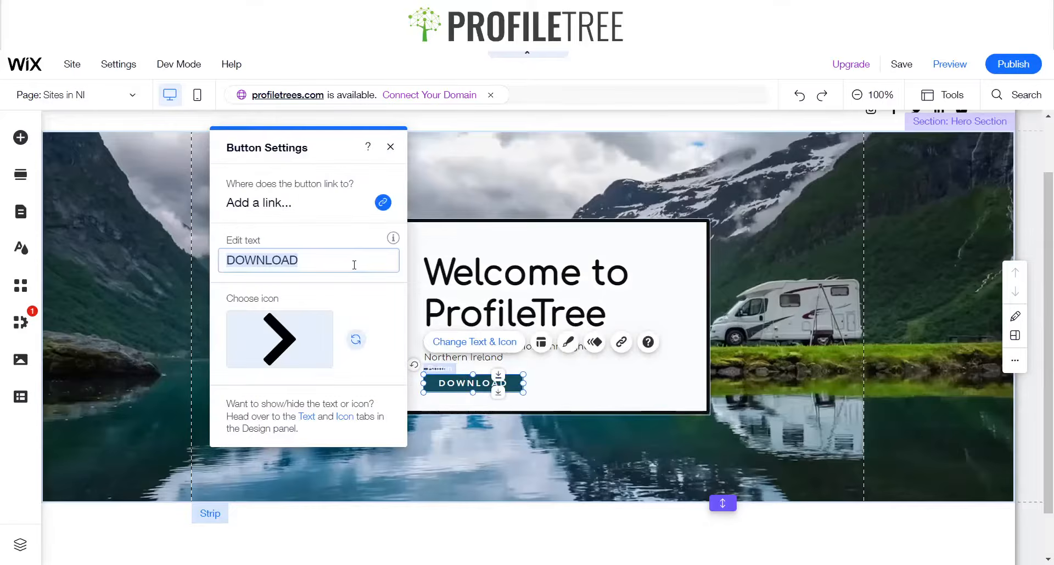
pyautogui.write('Discover M')
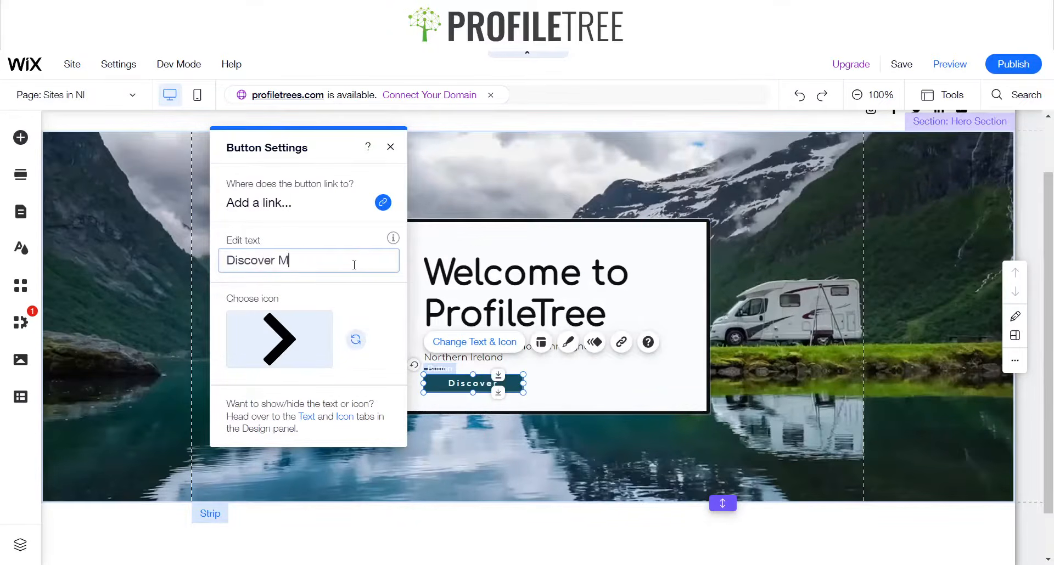
pyautogui.write('ore')
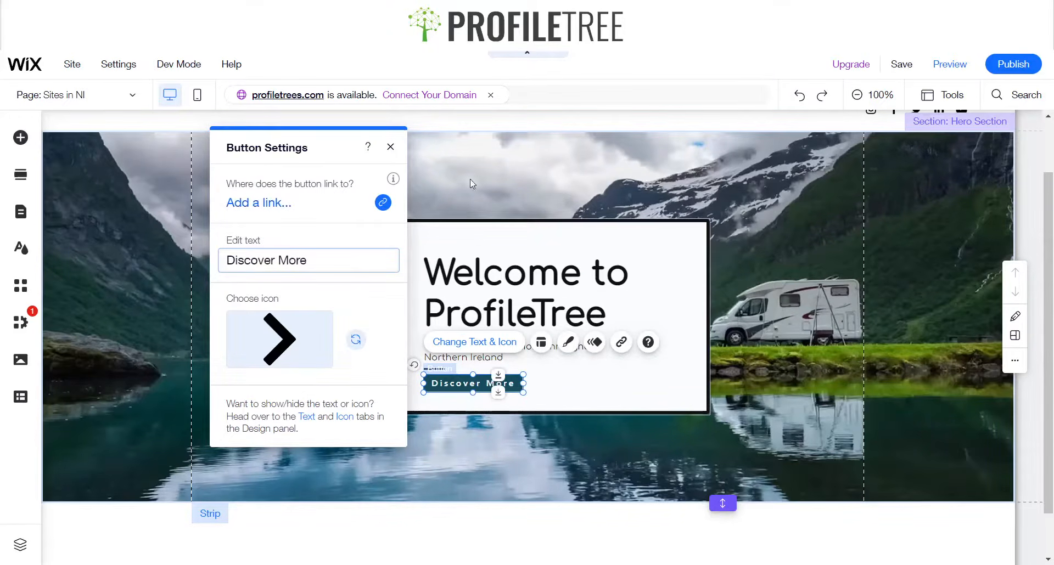
pyautogui.click(390, 146)
# Set the button's text font to Comfortaa Regular at 12 px in its design settings
pyautogui.click(569, 344)
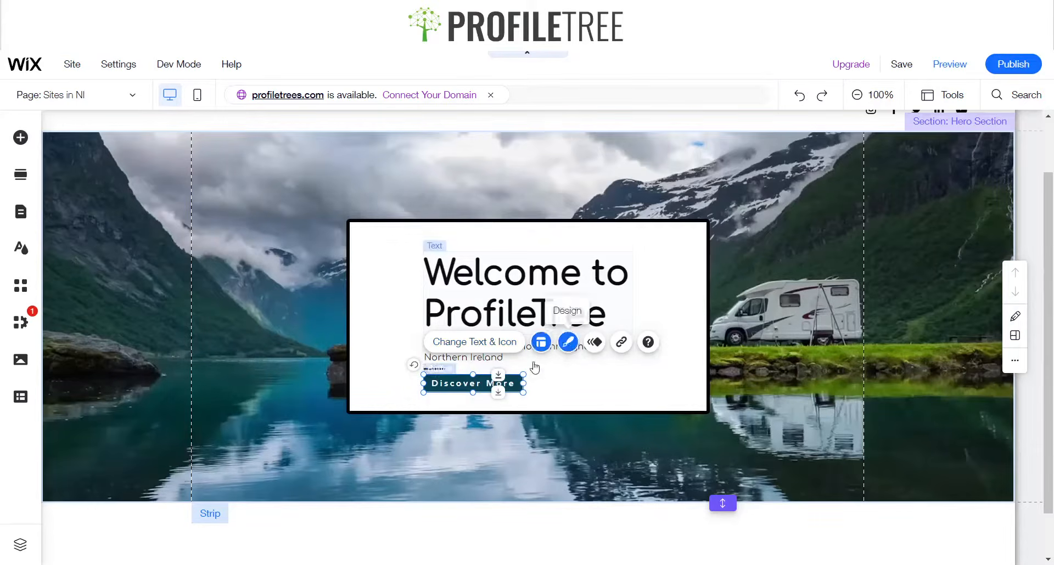
pyautogui.click(276, 483)
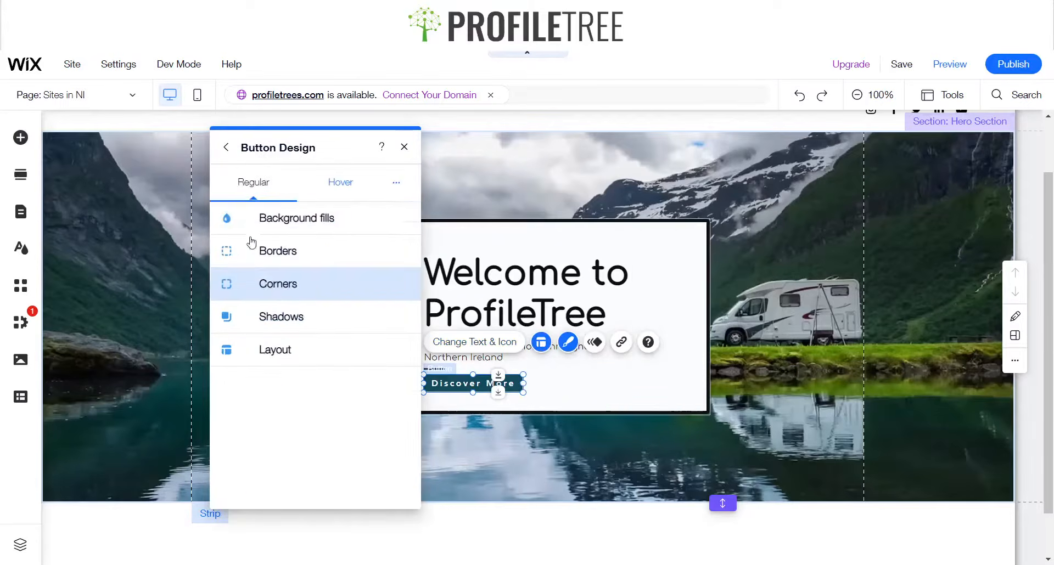
pyautogui.click(280, 253)
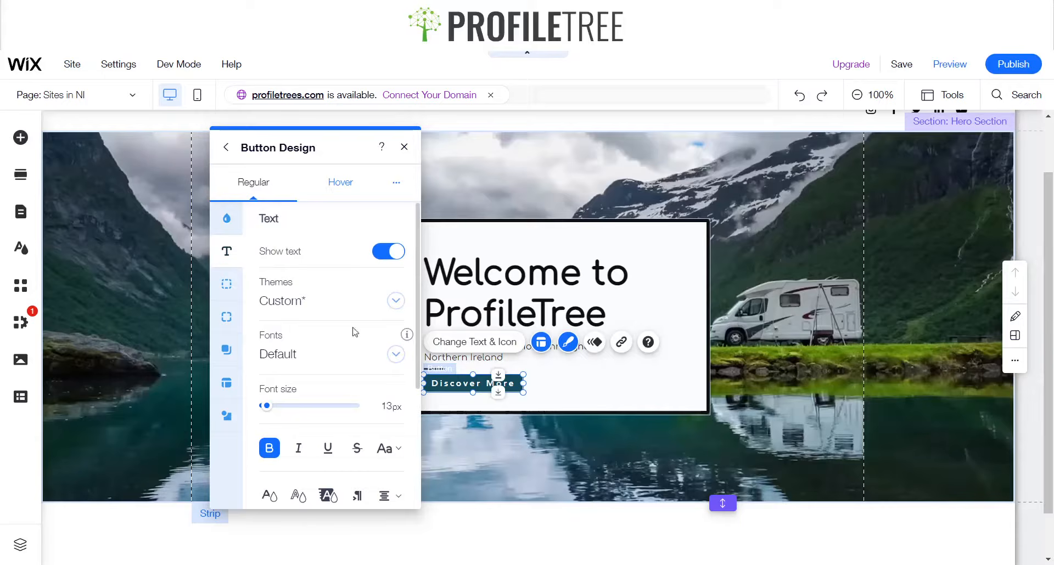
pyautogui.click(311, 358)
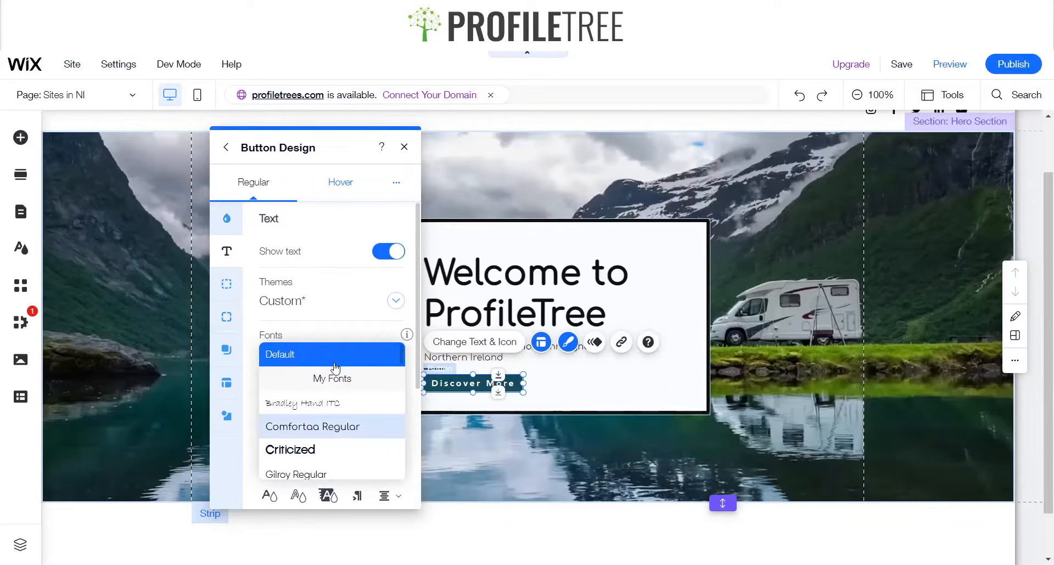
pyautogui.click(339, 427)
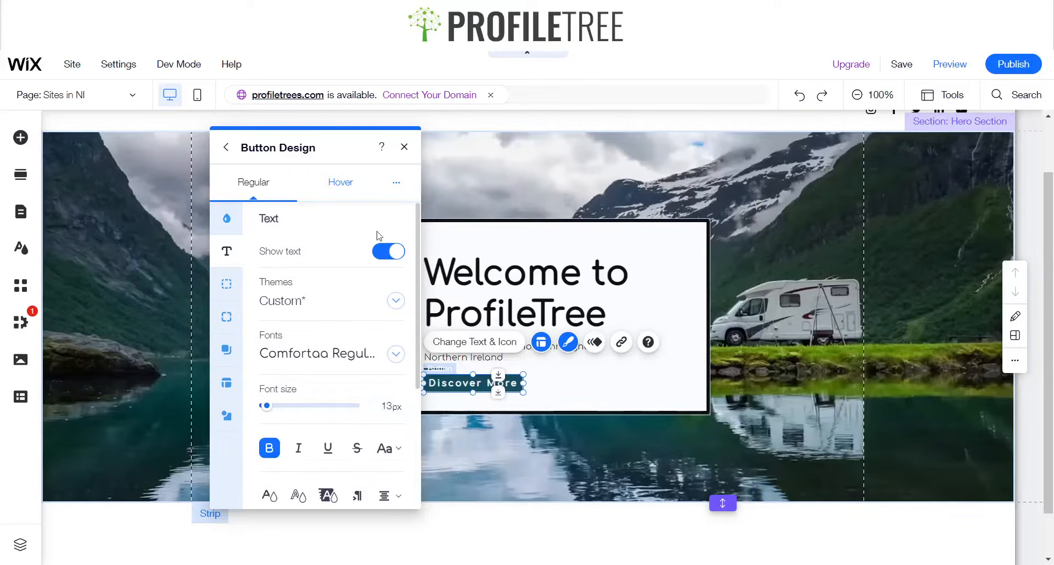
pyautogui.click(389, 407)
pyautogui.press('BackSpace')
pyautogui.write('2')
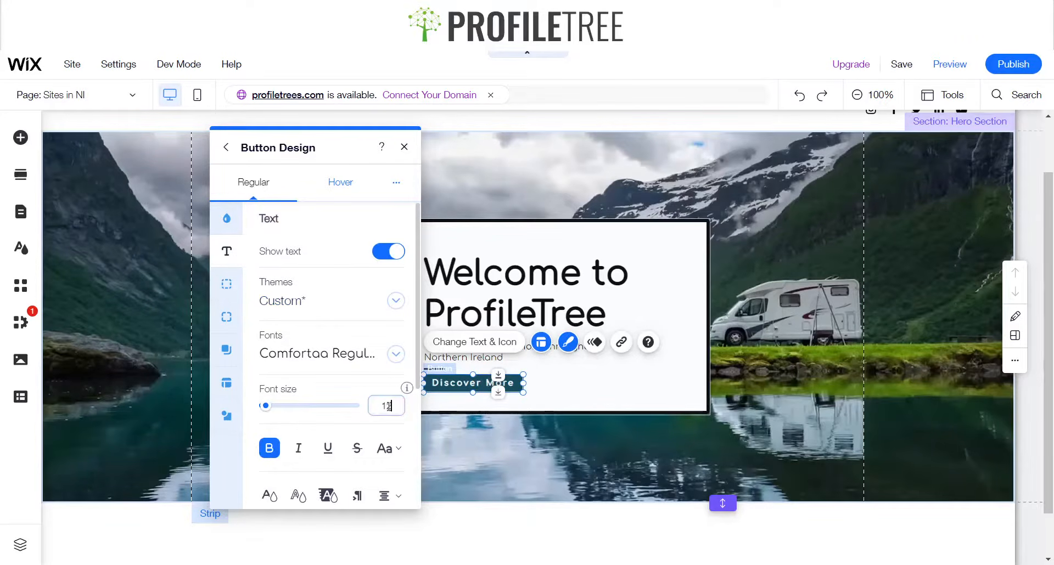
pyautogui.click(404, 147)
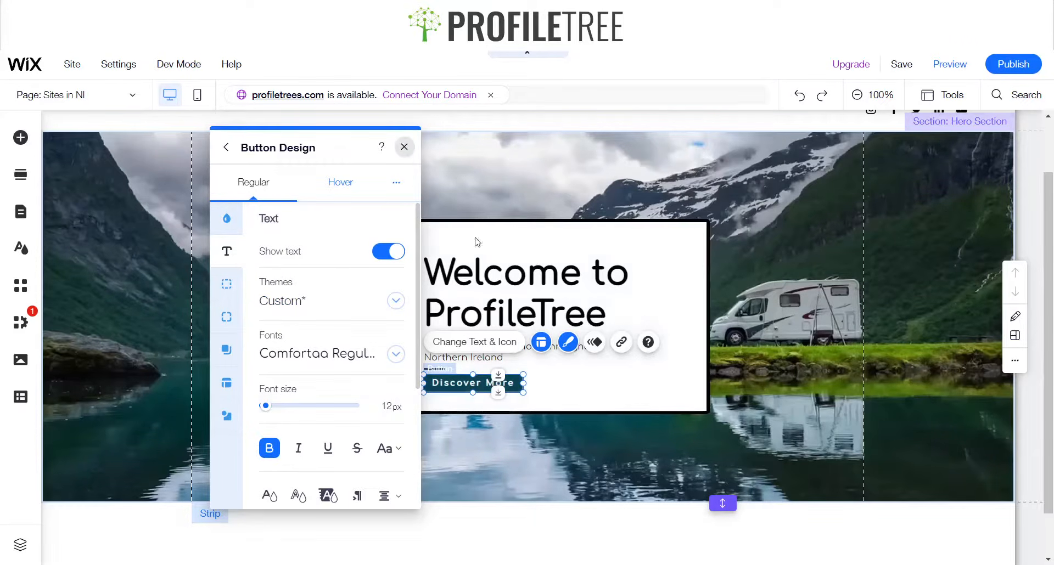
# Nudge the button down three steps
pyautogui.click(544, 328)
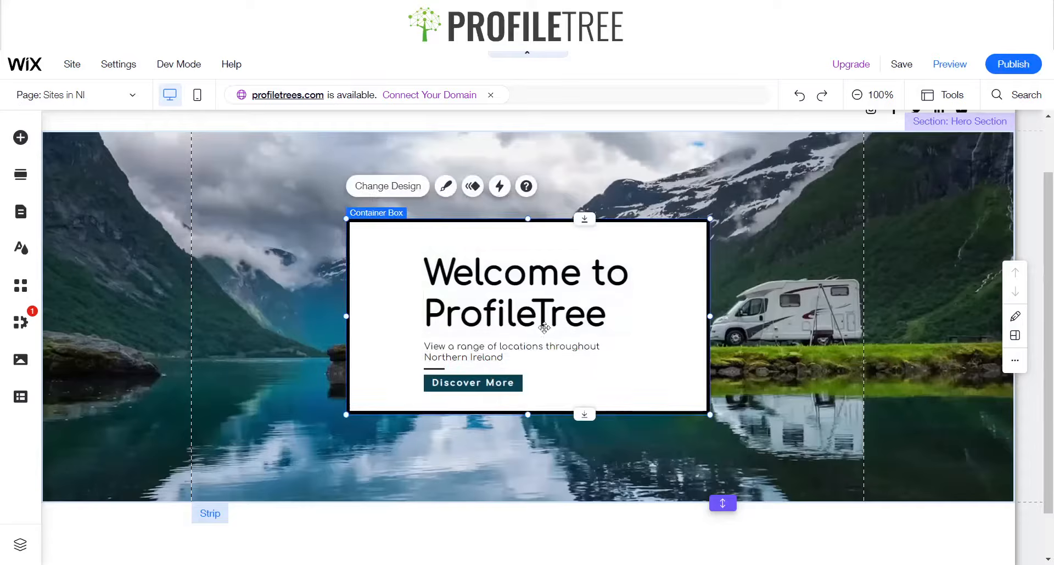
pyautogui.click(472, 384)
pyautogui.press('Down')
pyautogui.press('Down')
pyautogui.press('Down')
pyautogui.press('Down')
pyautogui.press('Down')
pyautogui.press('Down')
pyautogui.press('Down')
pyautogui.press('Down')
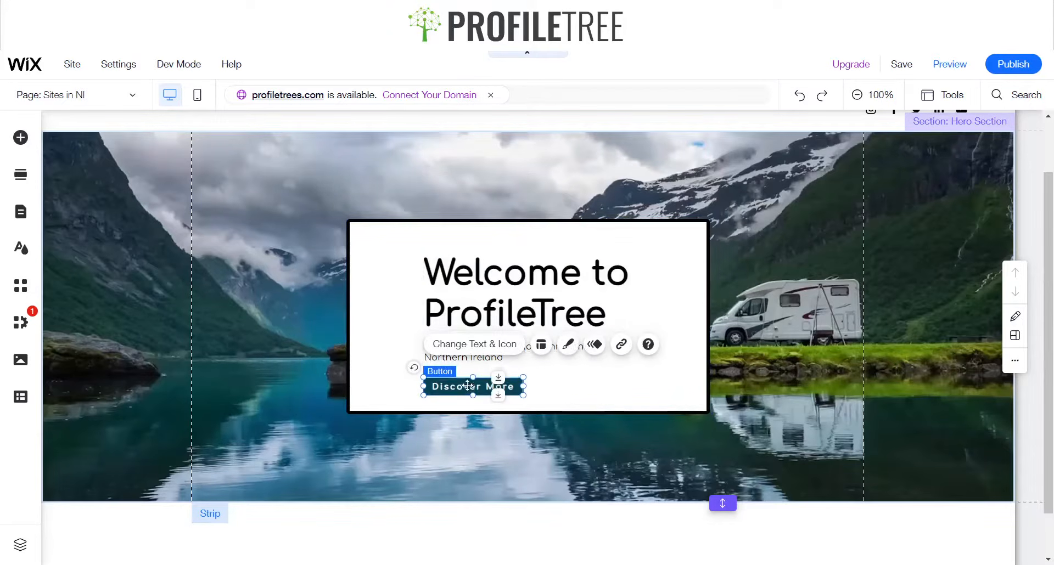
# Nudge the divider line down three steps
pyautogui.click(584, 392)
pyautogui.click(441, 369)
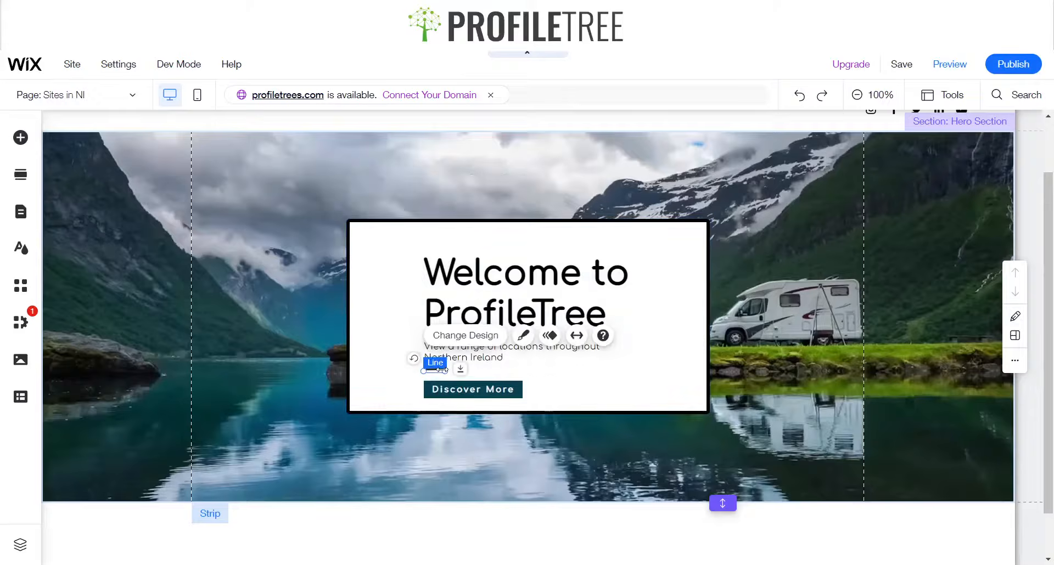
pyautogui.press('Down')
pyautogui.press('Down')
pyautogui.press('Down')
pyautogui.press('Down')
pyautogui.press('Down')
# Lengthen the divider line slightly to the right
pyautogui.click(610, 375)
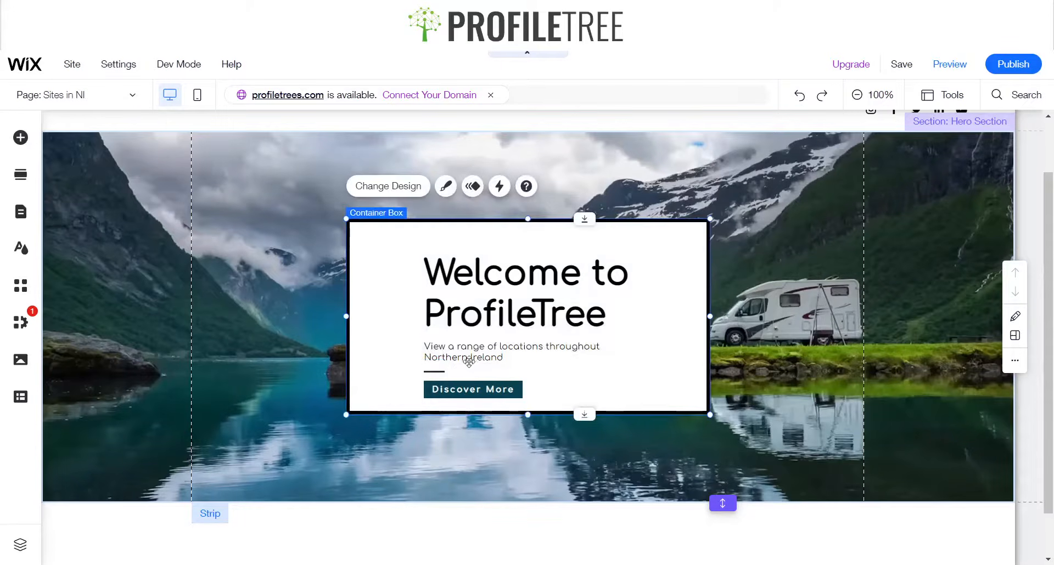
pyautogui.click(456, 305)
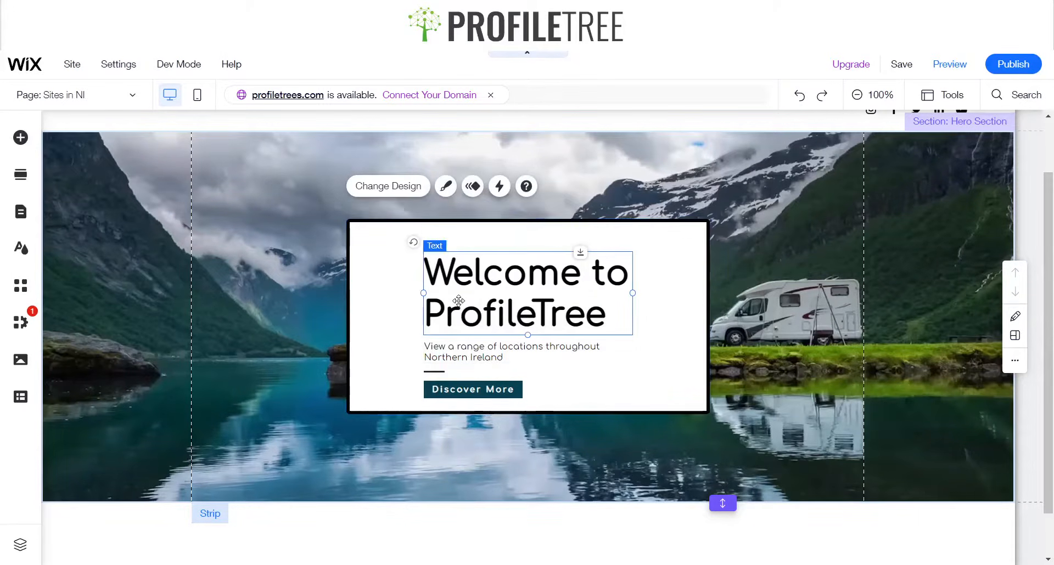
pyautogui.click(442, 373)
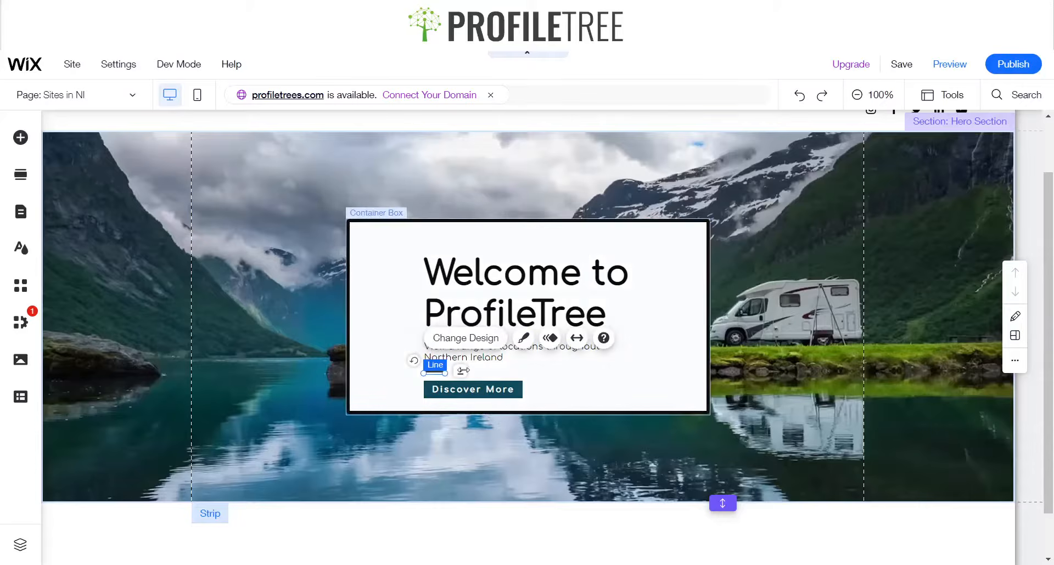
pyautogui.moveTo(463, 371); pyautogui.dragTo(464, 371)
pyautogui.click(518, 371)
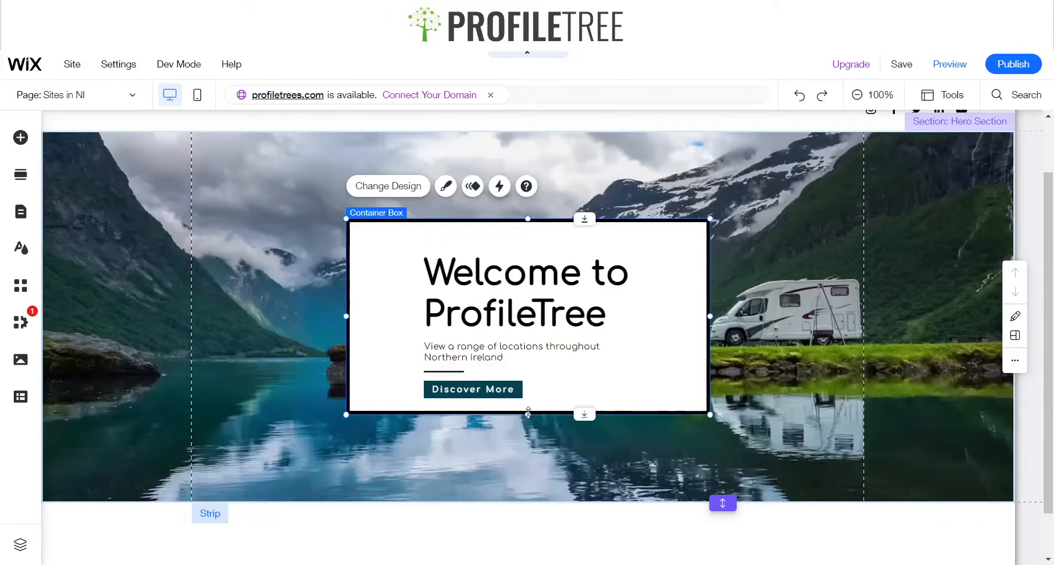
# Extend the container box's bottom edge downward and move the button and divider line lower inside it
pyautogui.moveTo(528, 413); pyautogui.dragTo(527, 434)
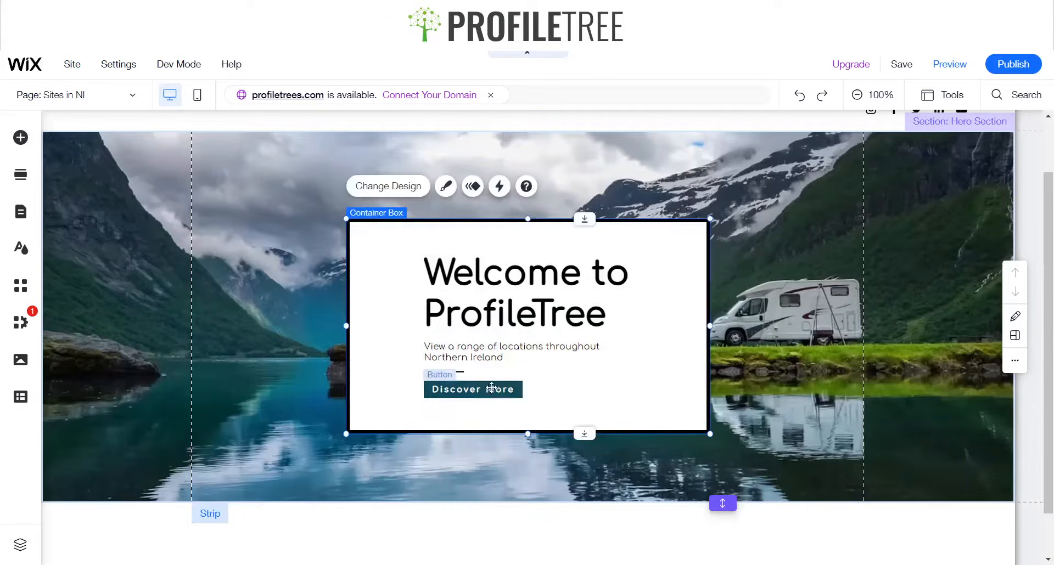
pyautogui.click(491, 388)
pyautogui.moveTo(491, 387); pyautogui.dragTo(523, 371)
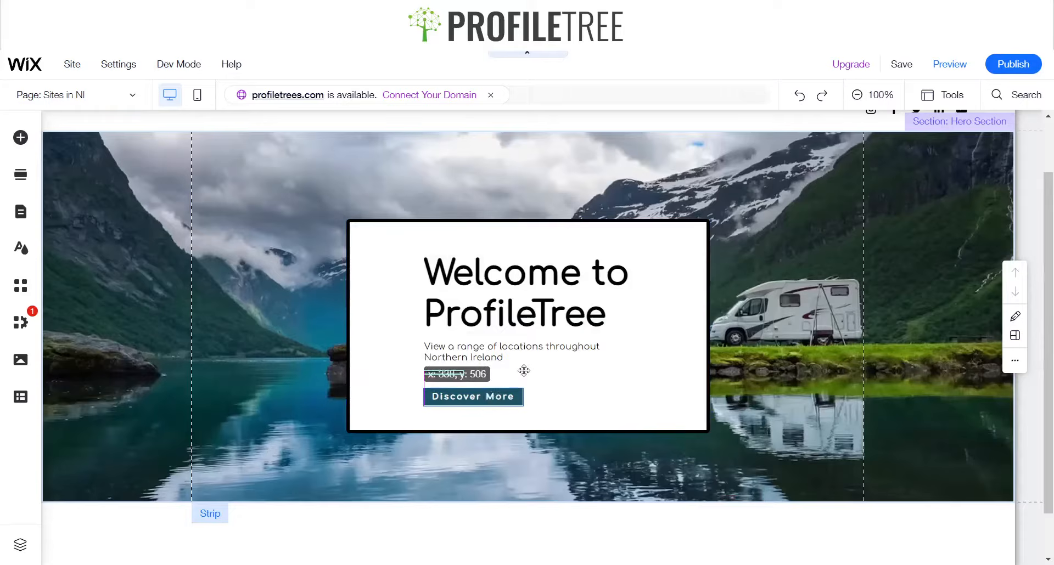
pyautogui.moveTo(456, 370); pyautogui.dragTo(436, 378)
pyautogui.click(438, 372)
# Nudge the welcome heading slightly upward
pyautogui.click(522, 297)
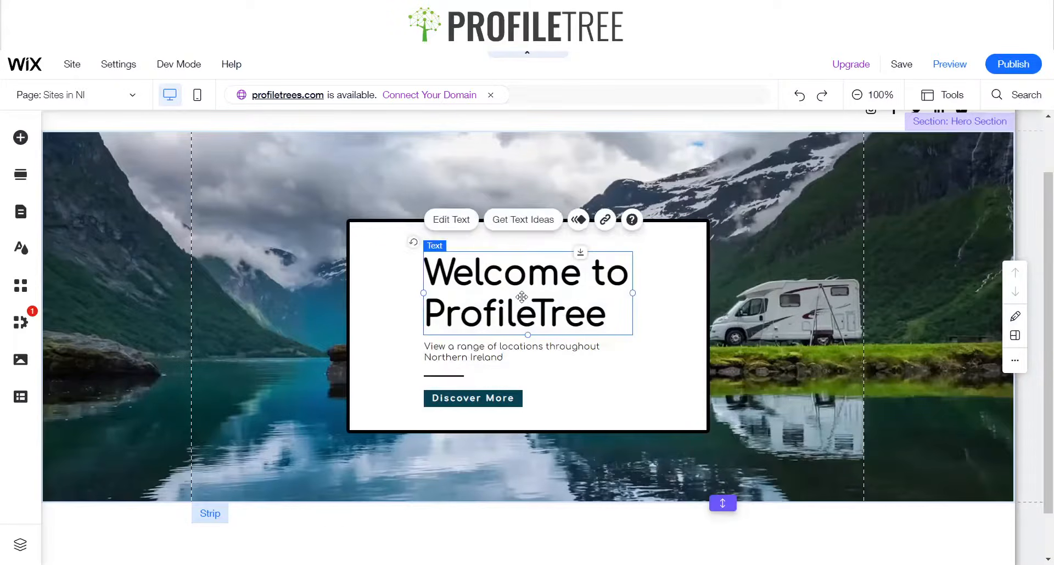
pyautogui.moveTo(522, 296); pyautogui.dragTo(521, 292)
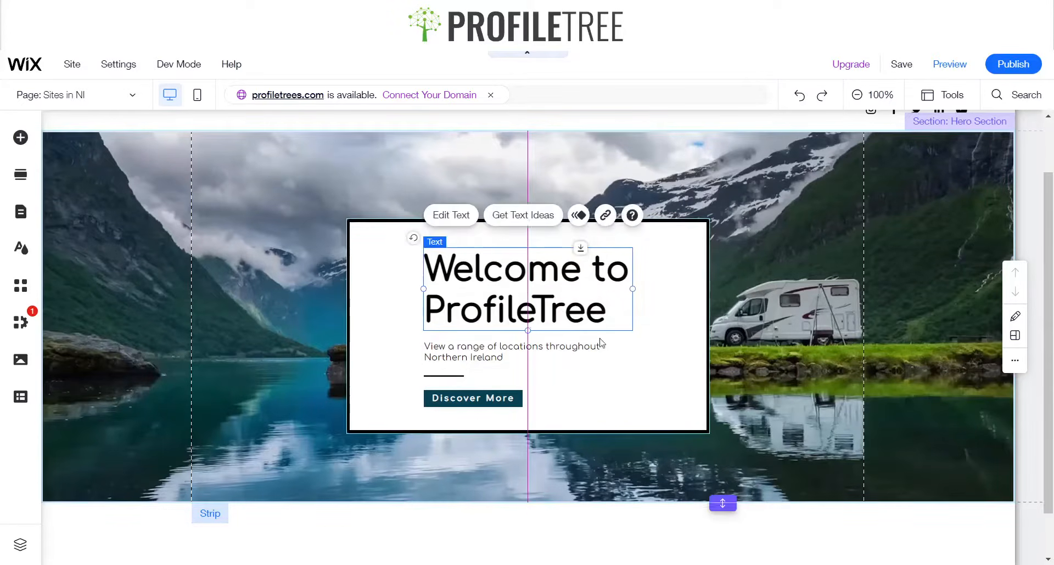
pyautogui.click(618, 393)
pyautogui.click(607, 471)
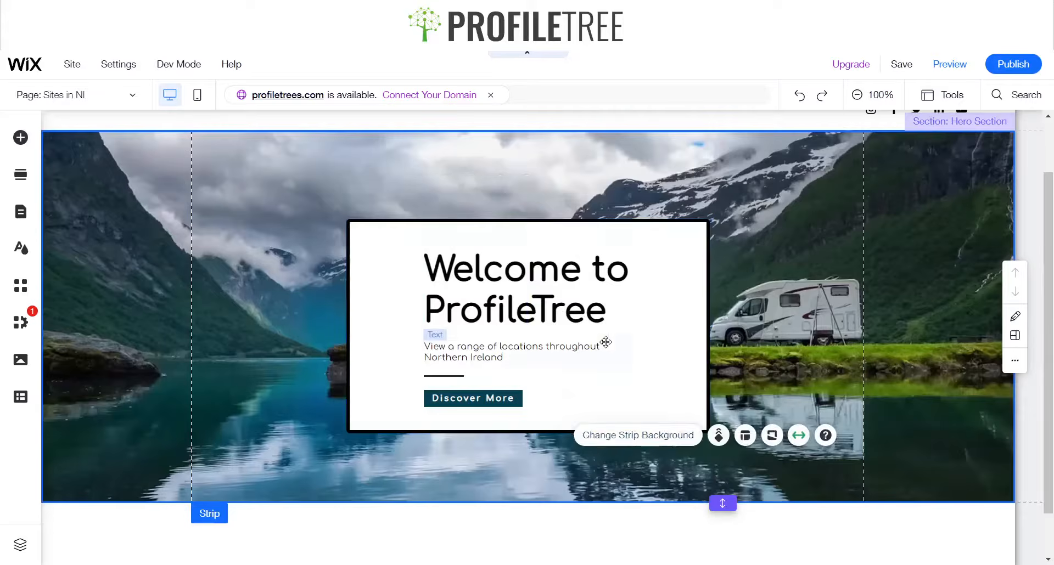
pyautogui.click(618, 344)
pyautogui.moveTo(629, 355); pyautogui.dragTo(630, 343)
pyautogui.hotkey('ctrl', 'z')
# Shift the container box slightly upward and open the site preview
pyautogui.click(651, 381)
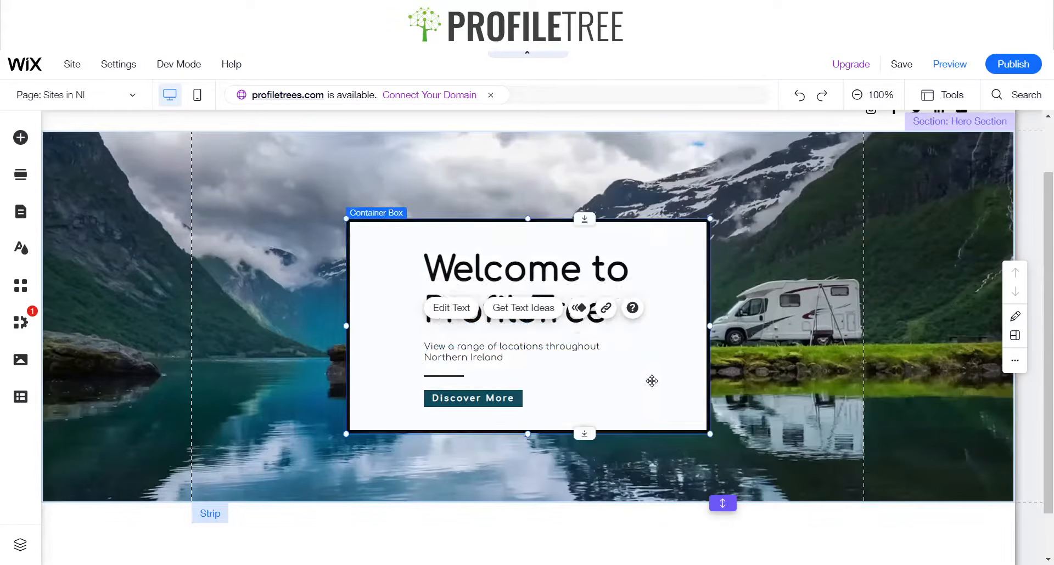
pyautogui.moveTo(659, 383); pyautogui.dragTo(657, 375)
pyautogui.click(822, 394)
pyautogui.scroll(1, 684, 328)
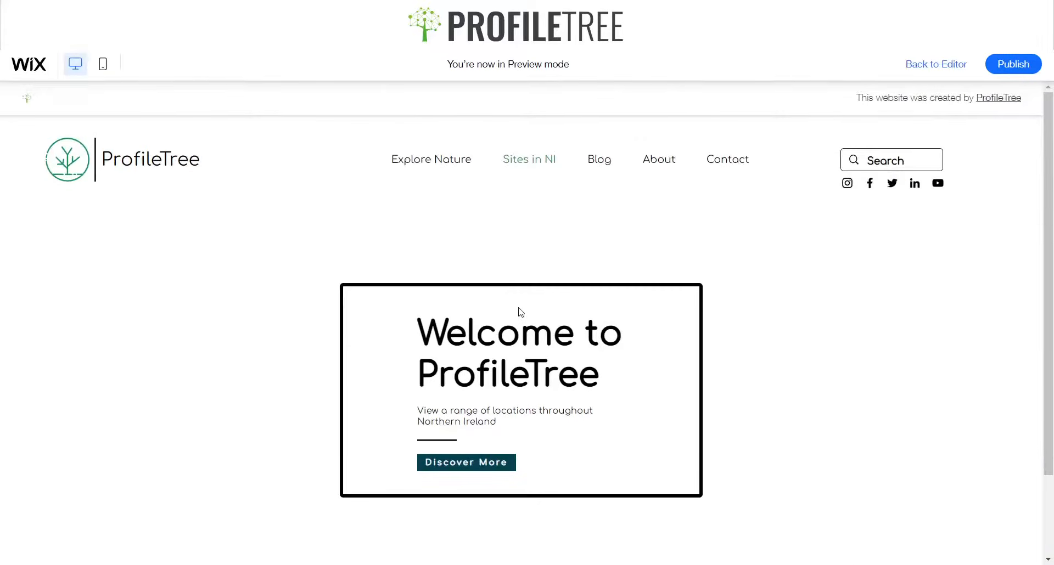
# Scroll through the site preview to check how the hero section and its video background look
pyautogui.scroll(-3, 345, 272)
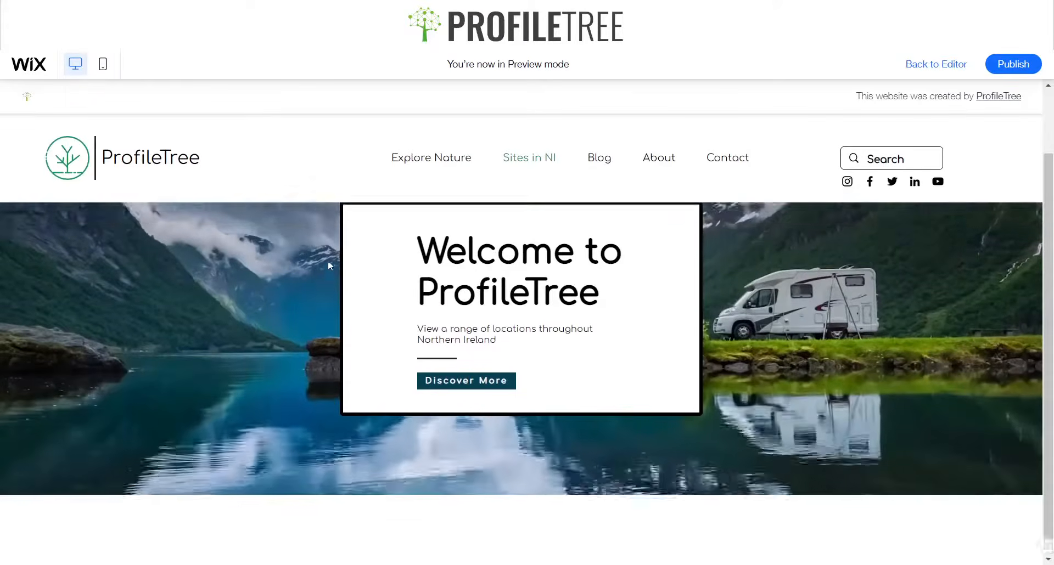
pyautogui.scroll(3, 320, 257)
pyautogui.scroll(-3, 321, 257)
pyautogui.scroll(3, 320, 257)
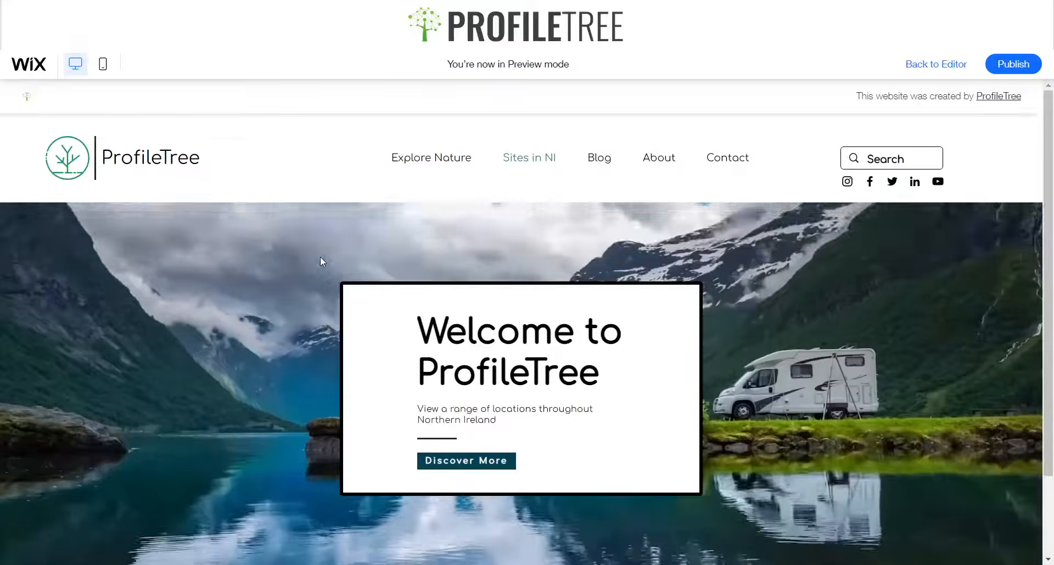
pyautogui.scroll(-3, 320, 257)
pyautogui.scroll(3, 320, 258)
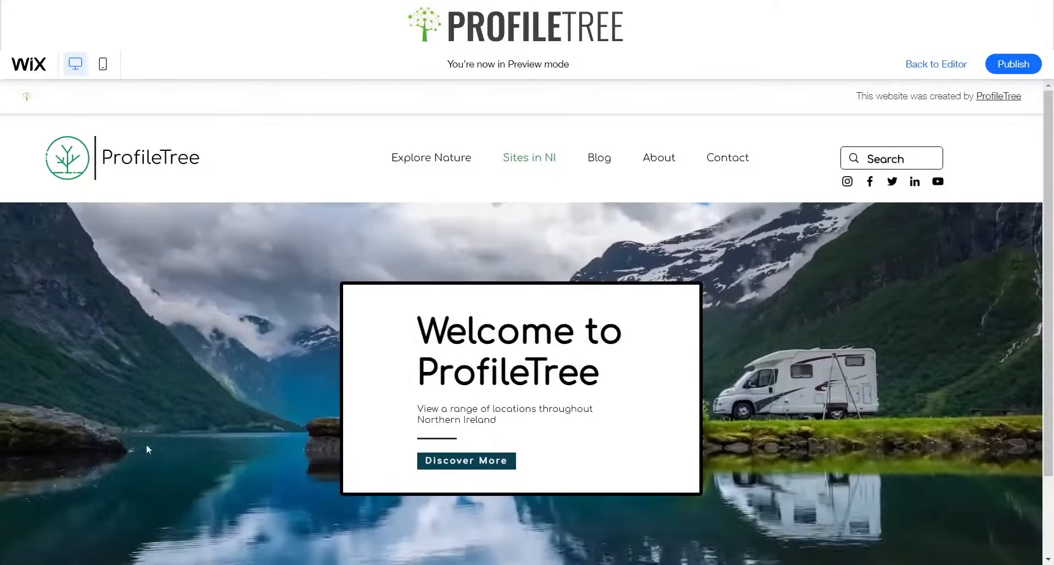
pyautogui.scroll(-3, 228, 406)
pyautogui.scroll(3, 229, 411)
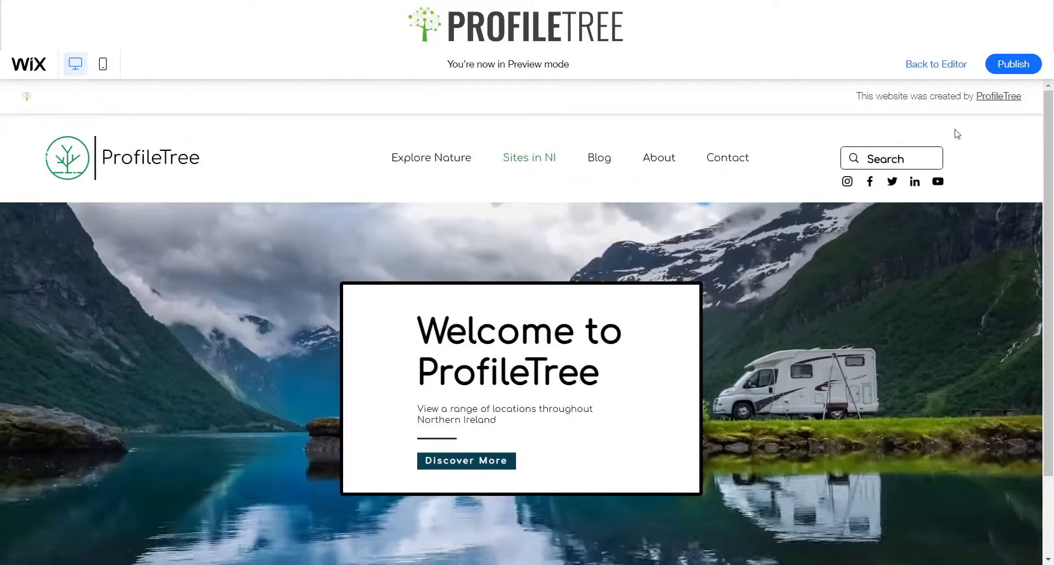
# Return to the editor and apply the Parallax scroll effect to the hero section's strip background
pyautogui.click(940, 65)
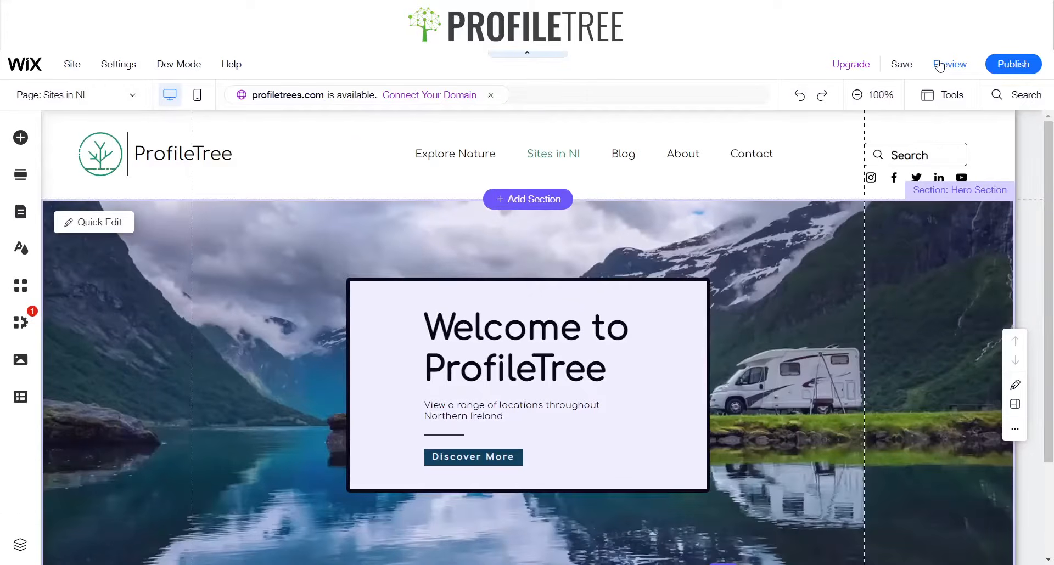
pyautogui.click(245, 286)
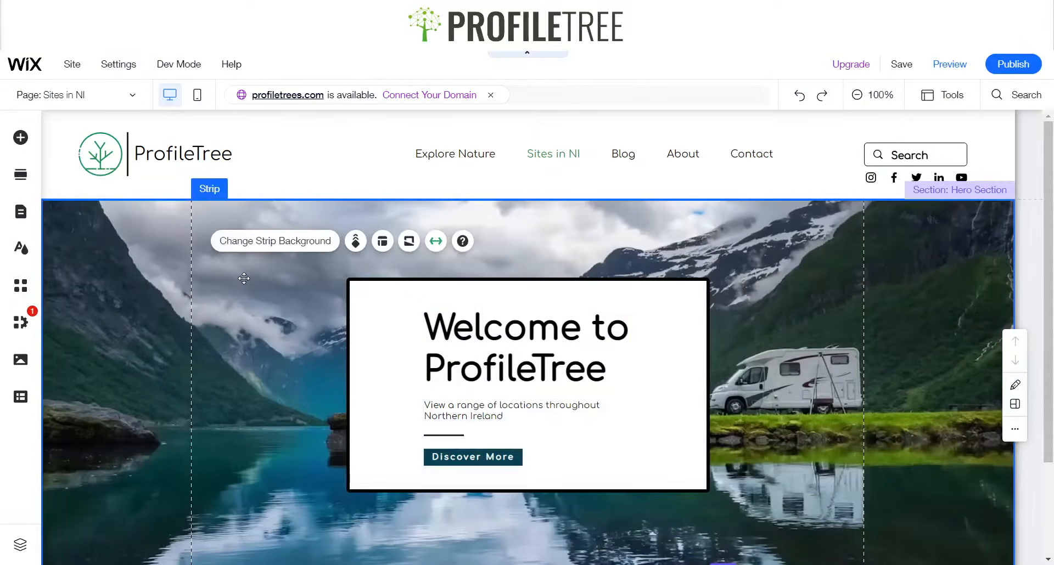
pyautogui.click(357, 240)
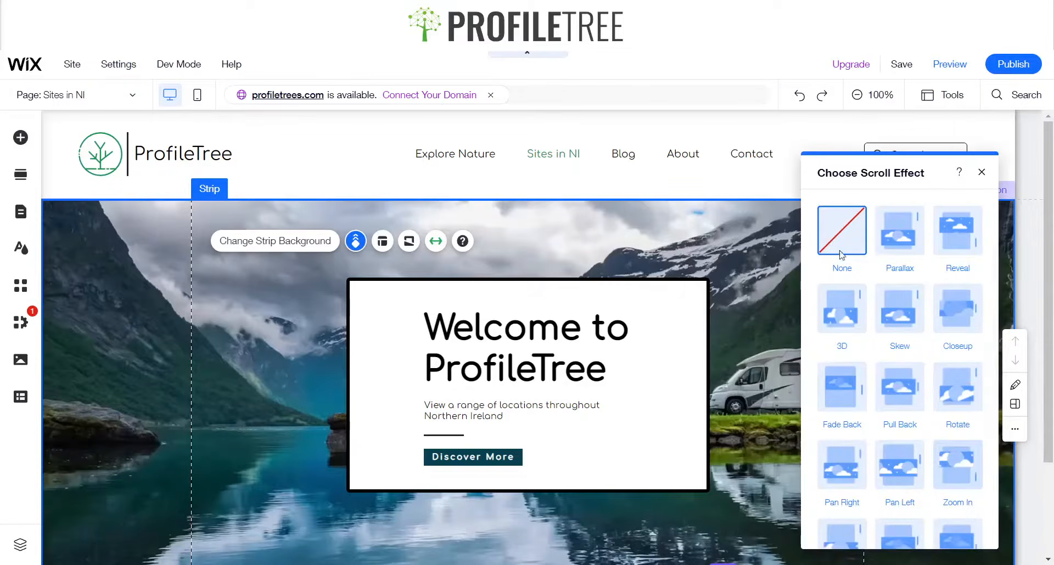
pyautogui.scroll(-1, 936, 280)
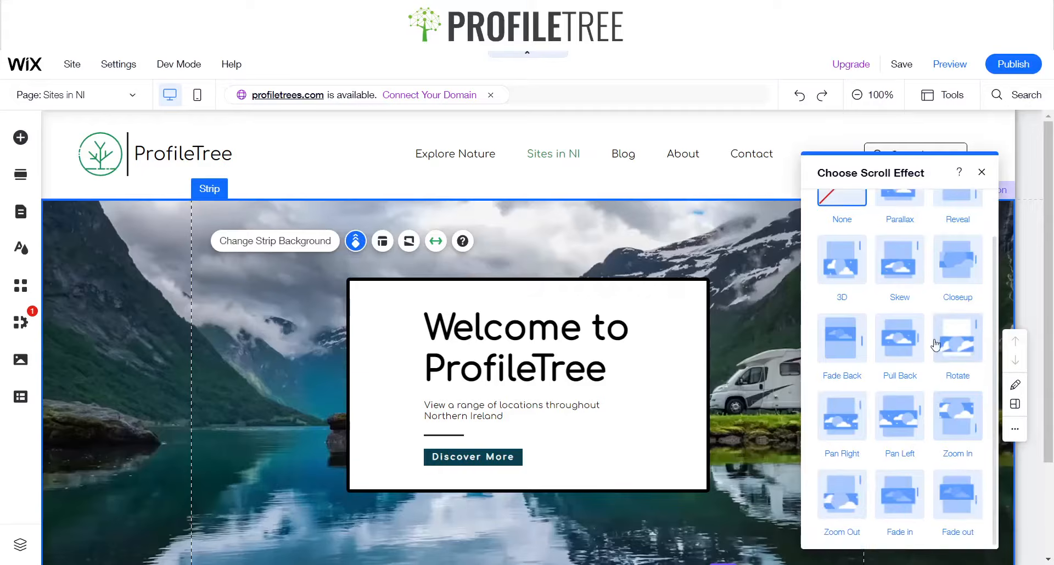
pyautogui.scroll(1, 936, 340)
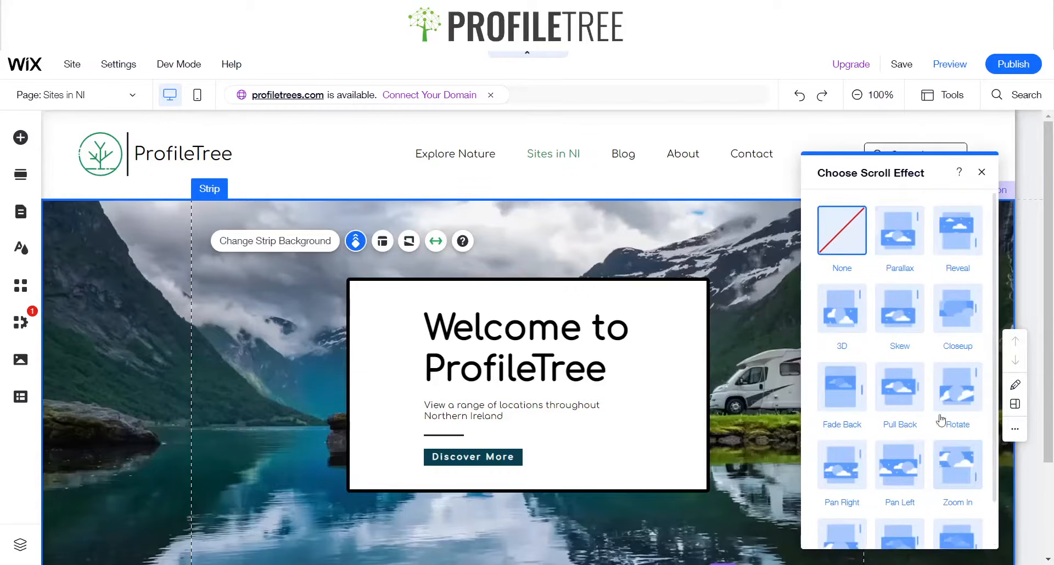
pyautogui.scroll(-1, 941, 420)
pyautogui.scroll(1, 933, 466)
pyautogui.click(899, 236)
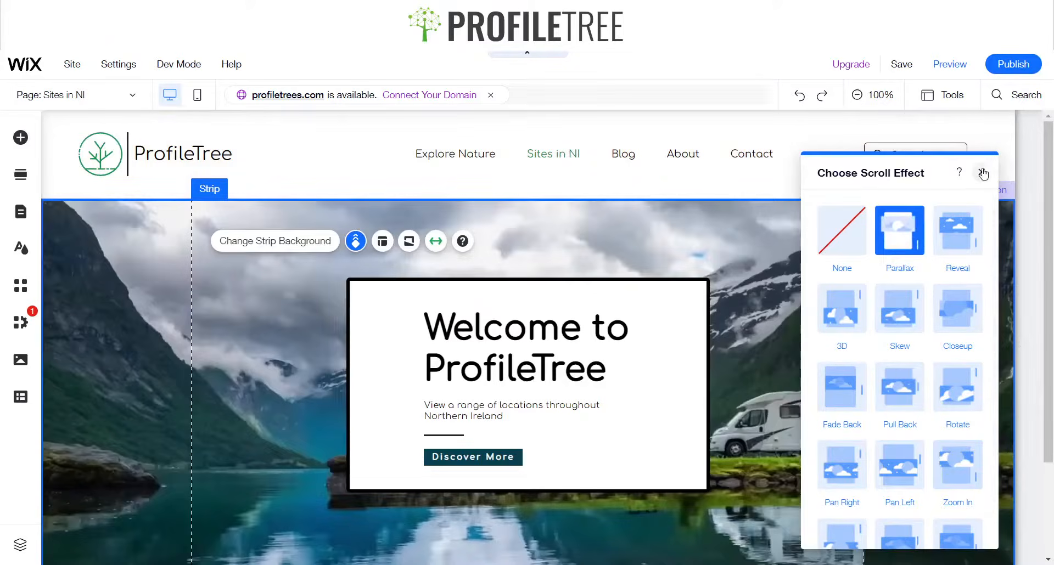
pyautogui.click(983, 173)
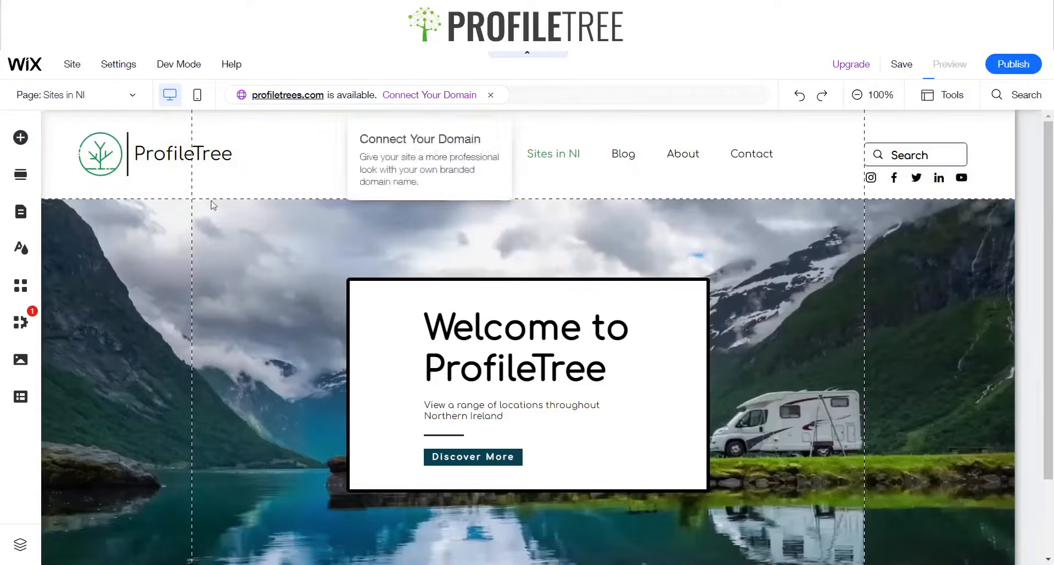
# Preview the site and scroll up and down to check the parallax effect on the hero section, then return to the editor
pyautogui.hotkey('ctrl', 'p')
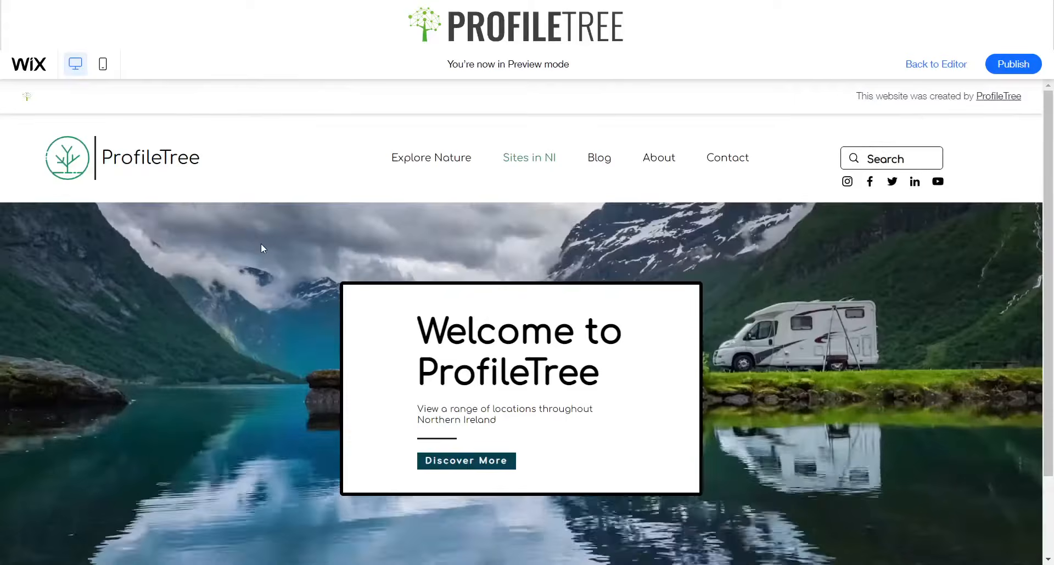
pyautogui.scroll(-2, 261, 248)
pyautogui.scroll(2, 261, 248)
pyautogui.scroll(-2, 272, 283)
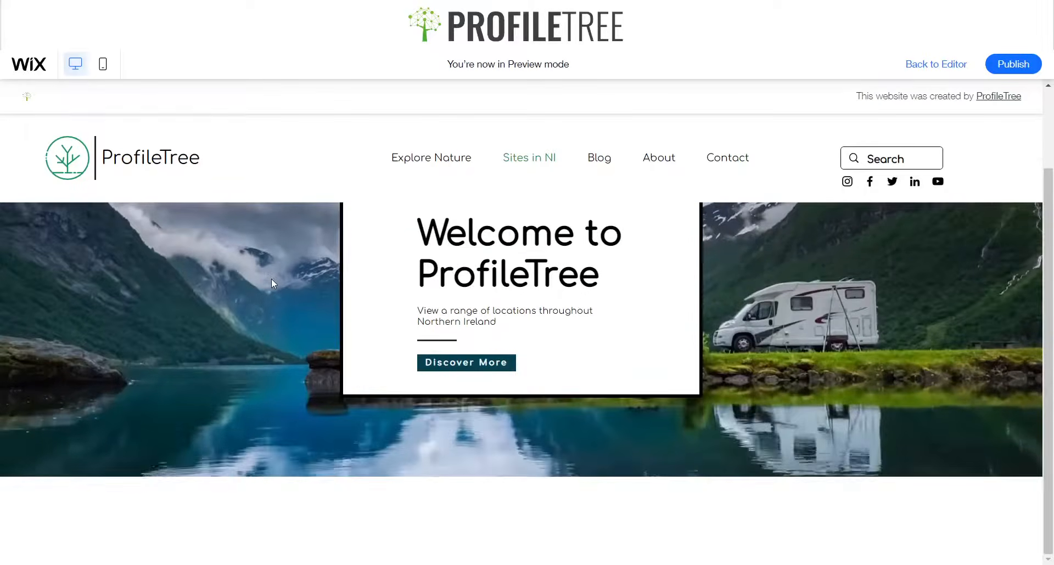
pyautogui.scroll(2, 271, 278)
pyautogui.scroll(-2, 271, 278)
pyautogui.scroll(2, 272, 279)
pyautogui.scroll(-1, 272, 279)
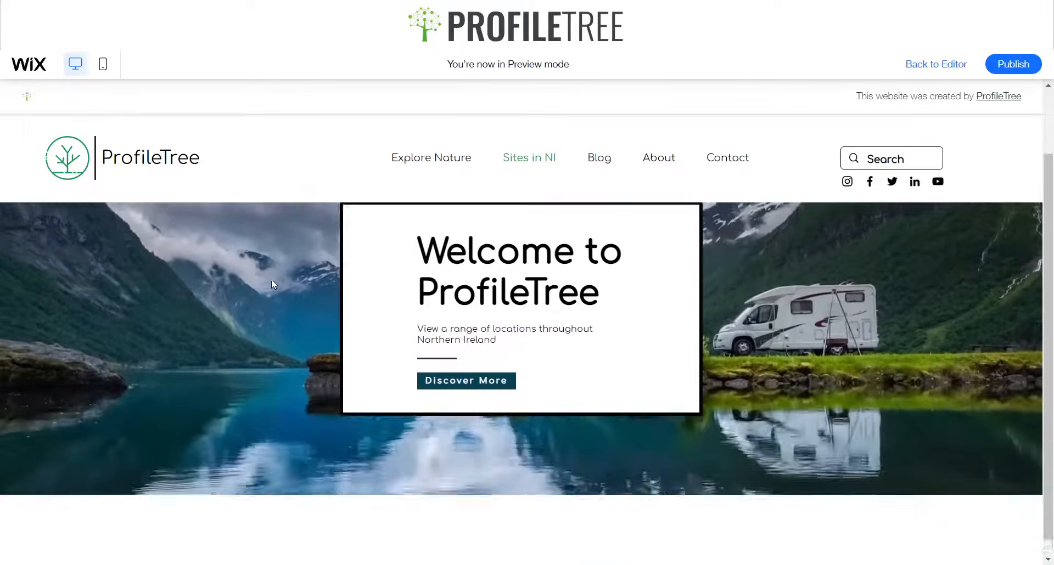
pyautogui.scroll(1, 271, 279)
pyautogui.scroll(-1, 269, 278)
pyautogui.scroll(1, 268, 278)
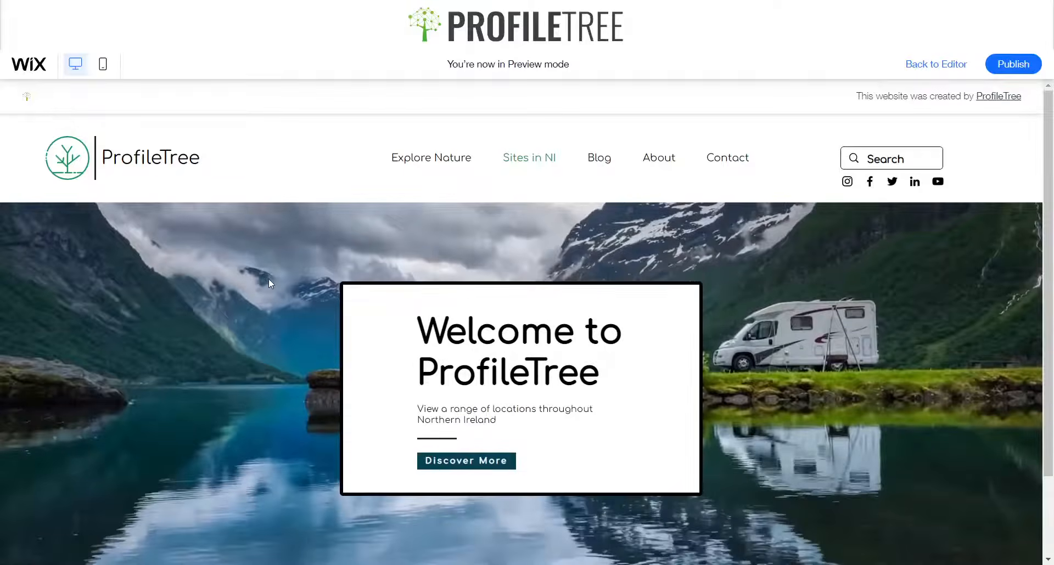
pyautogui.scroll(-1, 241, 292)
pyautogui.scroll(1, 240, 292)
pyautogui.scroll(-2, 216, 288)
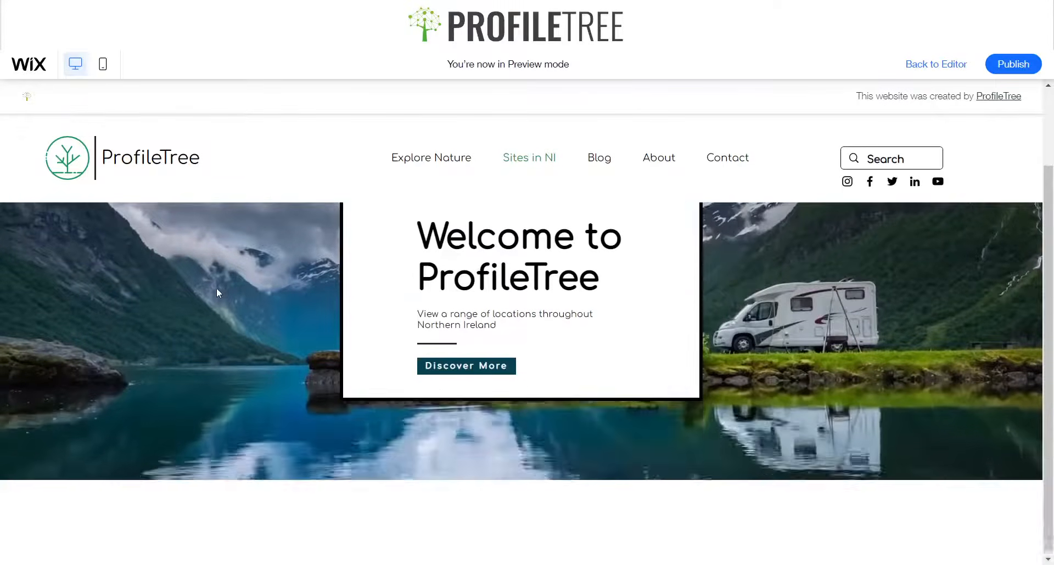
pyautogui.scroll(2, 216, 289)
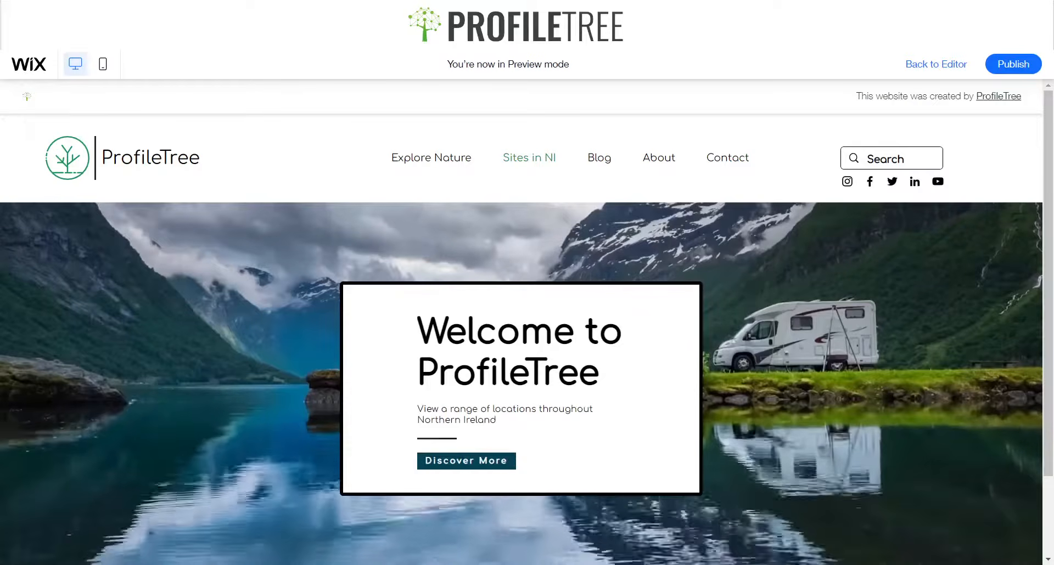
pyautogui.scroll(-2, 521, 329)
pyautogui.scroll(2, 521, 384)
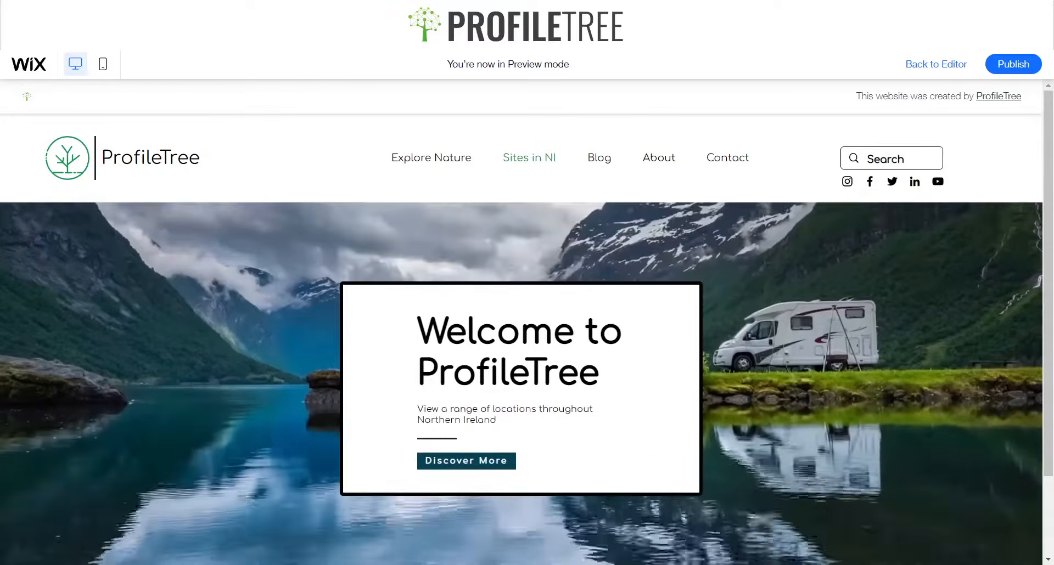
pyautogui.click(918, 66)
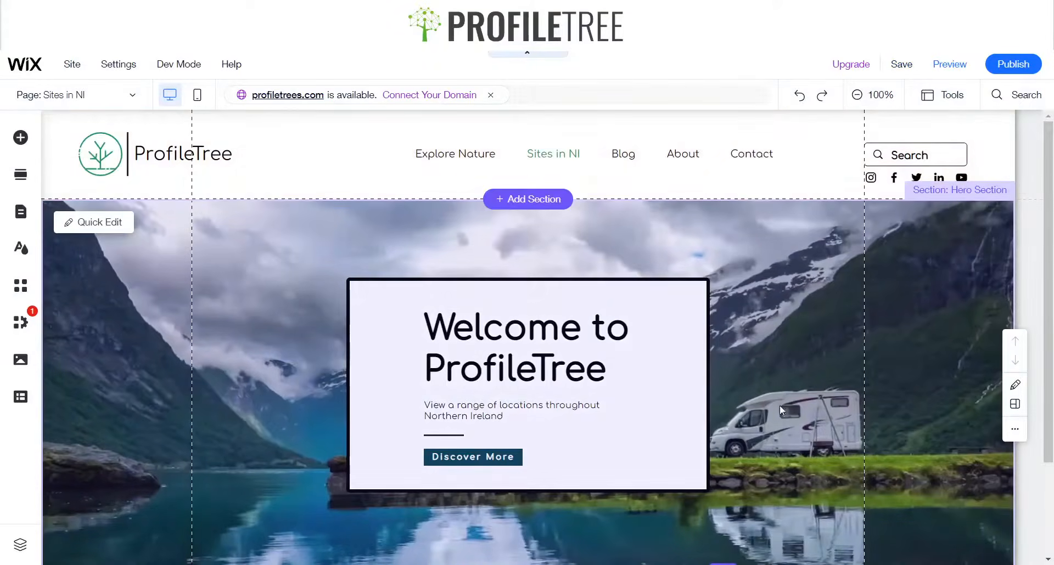
pyautogui.scroll(-2, 845, 309)
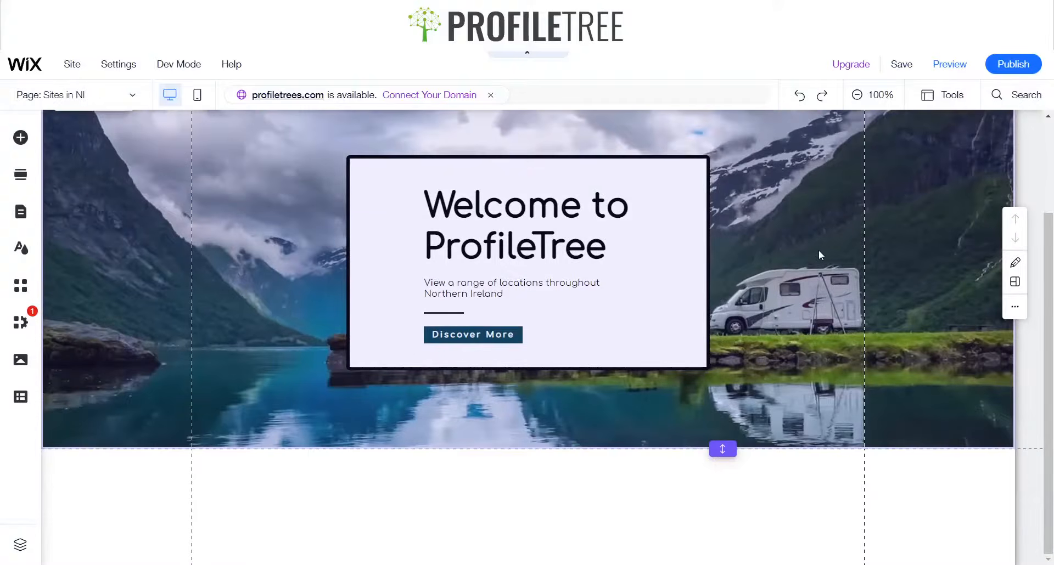
pyautogui.scroll(2, 818, 254)
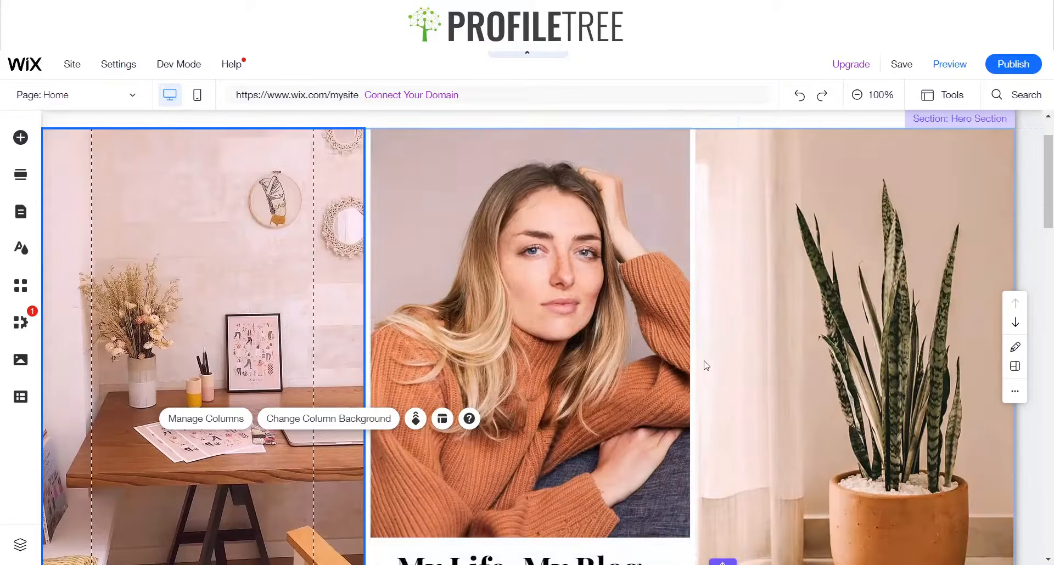
# Inspect the column and strip layout of the blog template's hero section on another site
pyautogui.click(813, 321)
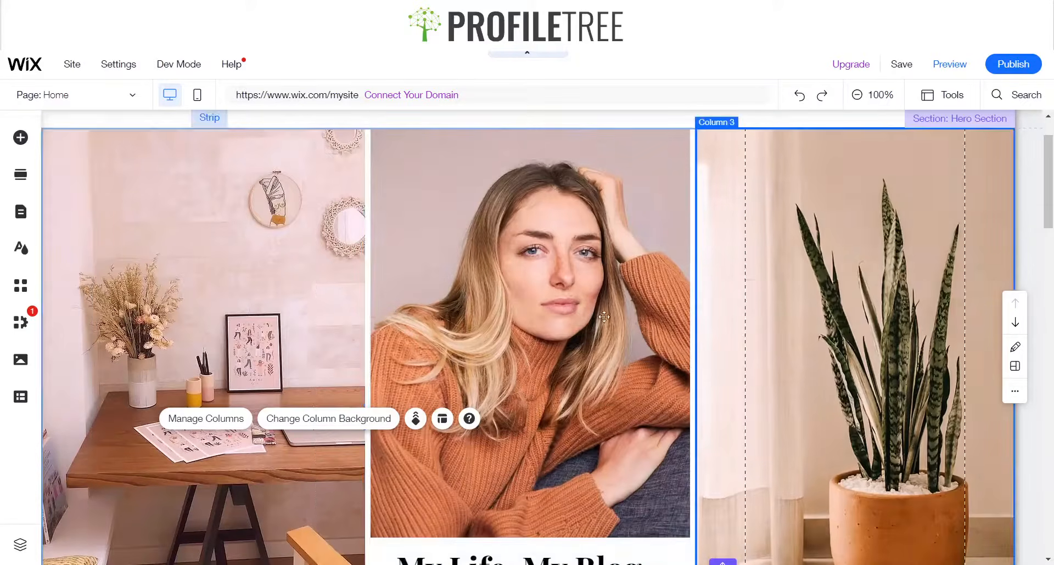
pyautogui.click(650, 310)
pyautogui.click(291, 325)
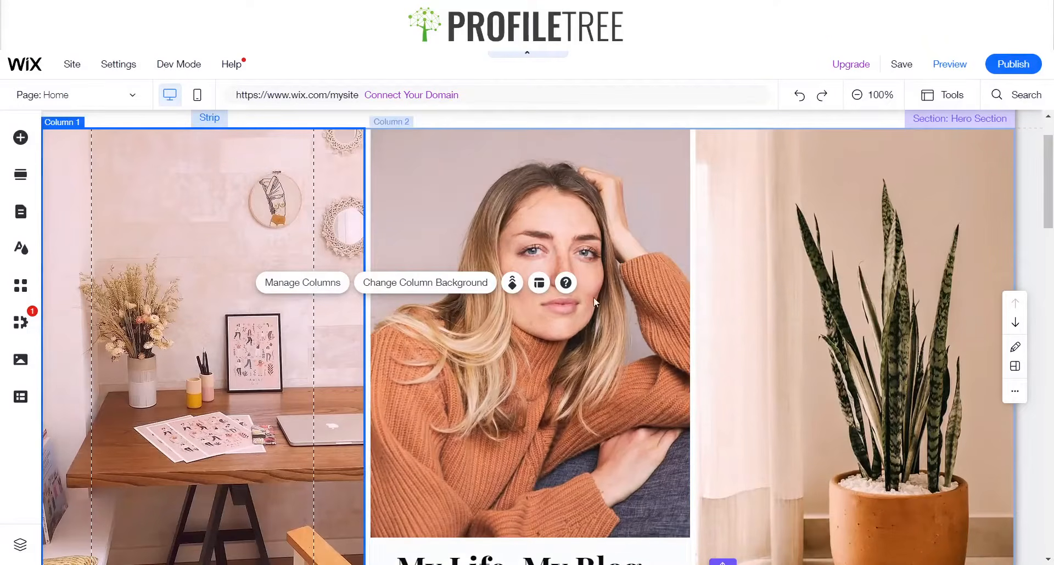
pyautogui.scroll(-4, 476, 327)
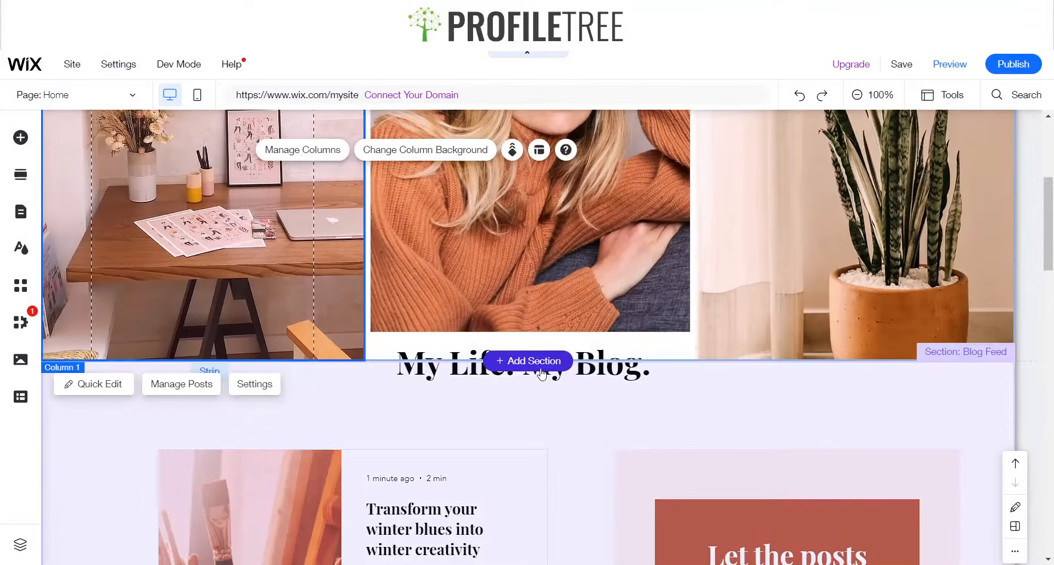
pyautogui.click(599, 382)
pyautogui.click(549, 280)
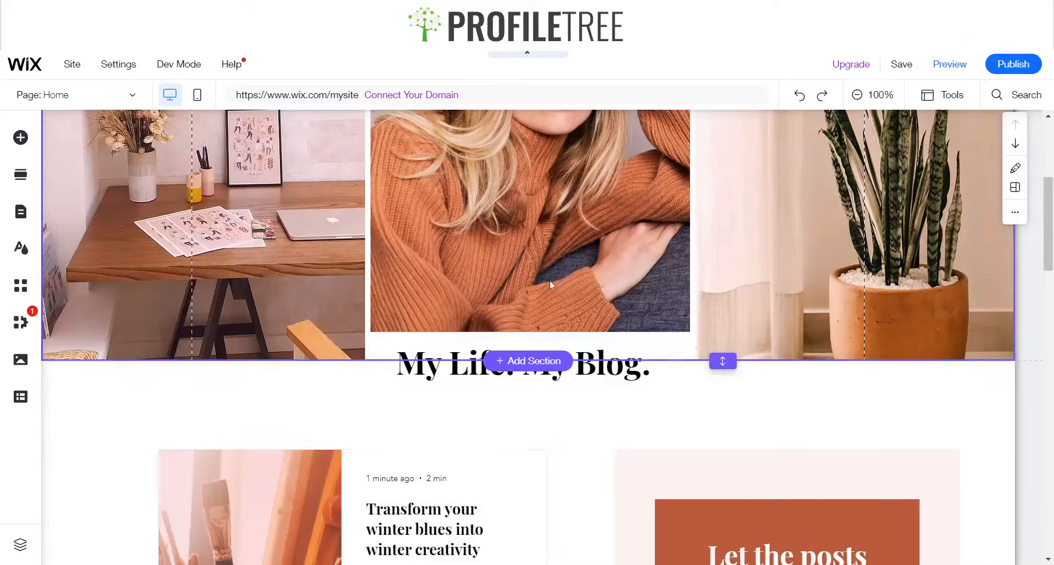
pyautogui.click(529, 310)
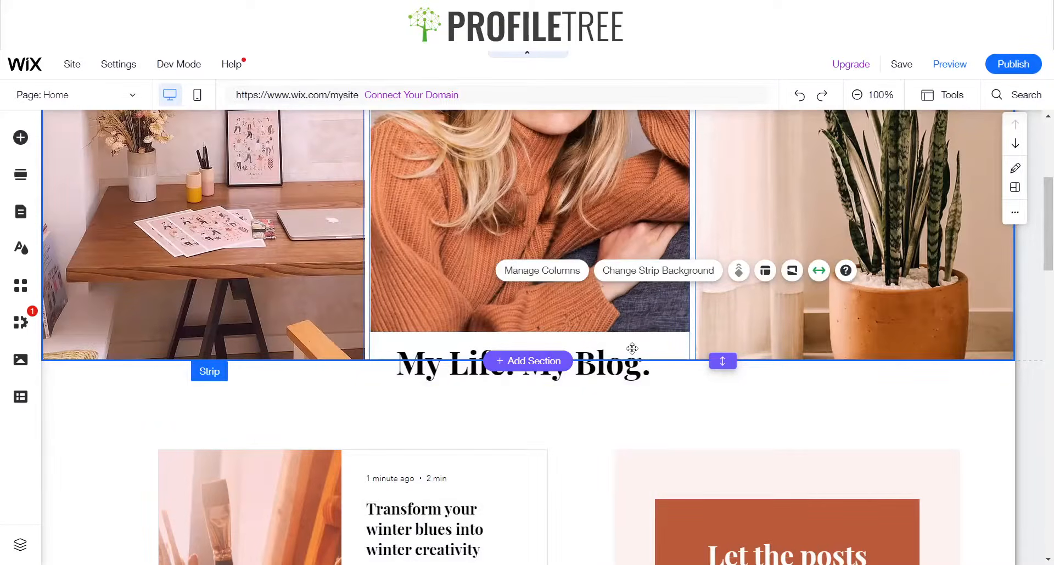
pyautogui.click(574, 281)
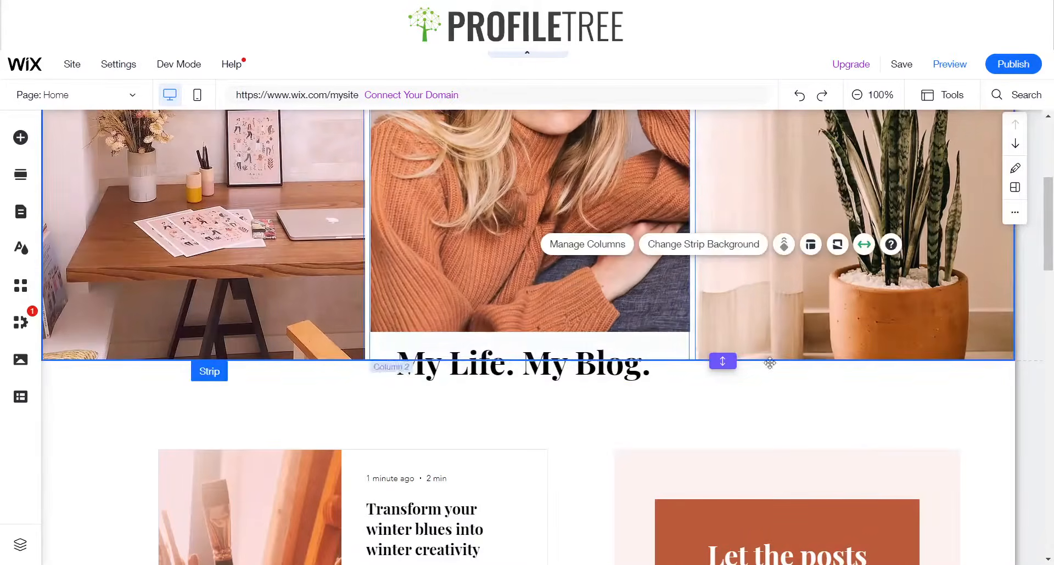
pyautogui.scroll(5, 652, 278)
pyautogui.click(515, 324)
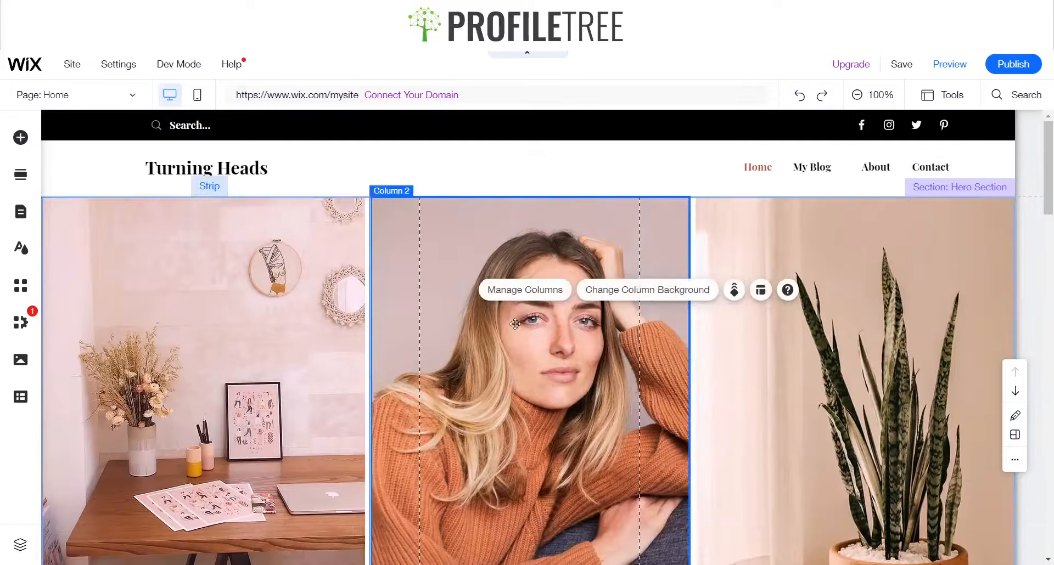
pyautogui.scroll(-5, 521, 319)
pyautogui.scroll(3, 592, 273)
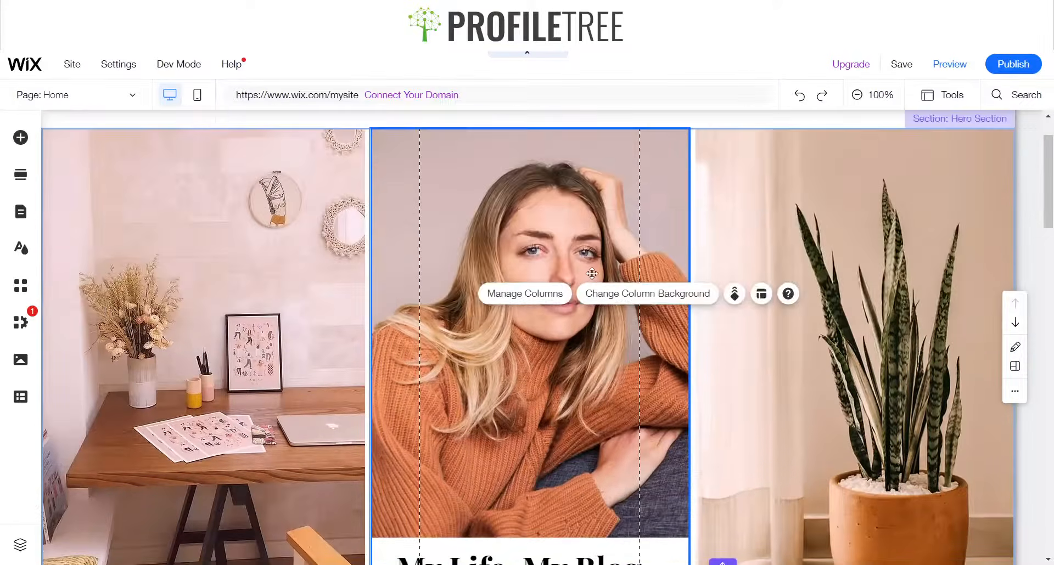
pyautogui.click(212, 312)
pyautogui.click(889, 412)
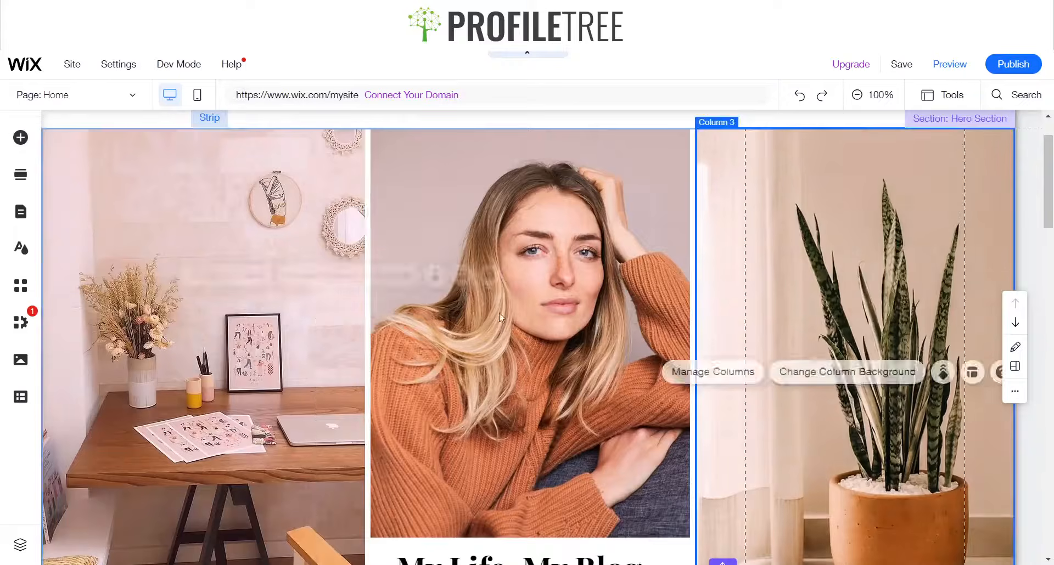
pyautogui.scroll(1, 638, 248)
pyautogui.scroll(-4, 637, 248)
pyautogui.scroll(4, 1023, 320)
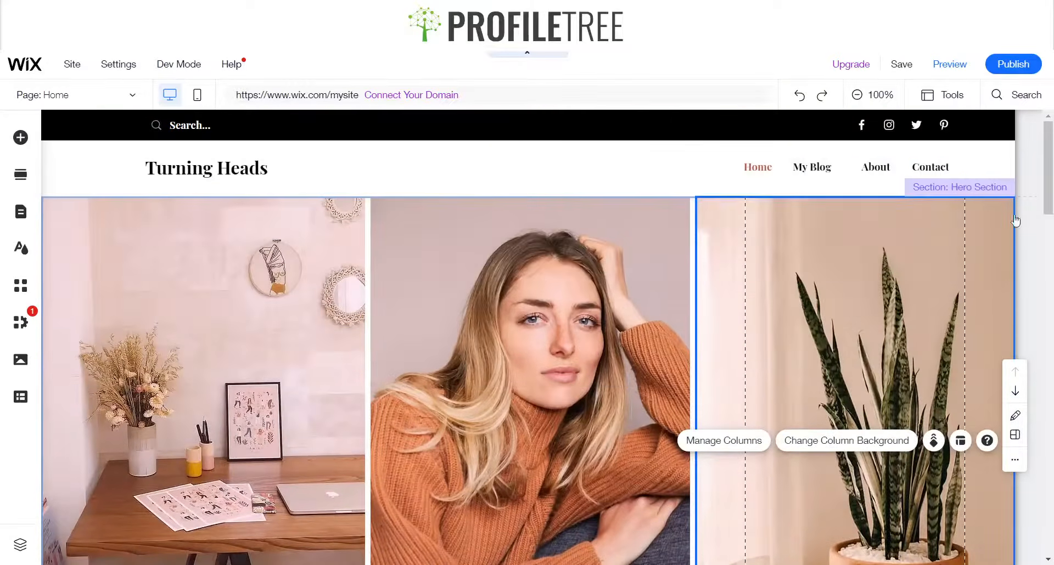
pyautogui.scroll(-4, 1016, 222)
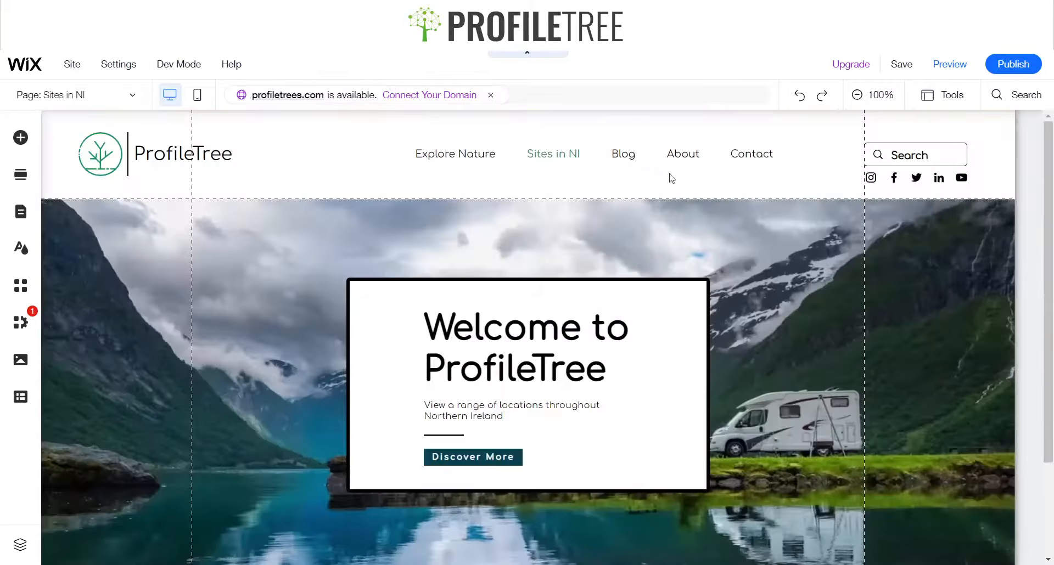
pyautogui.scroll(-2, 611, 426)
pyautogui.moveTo(531, 447)
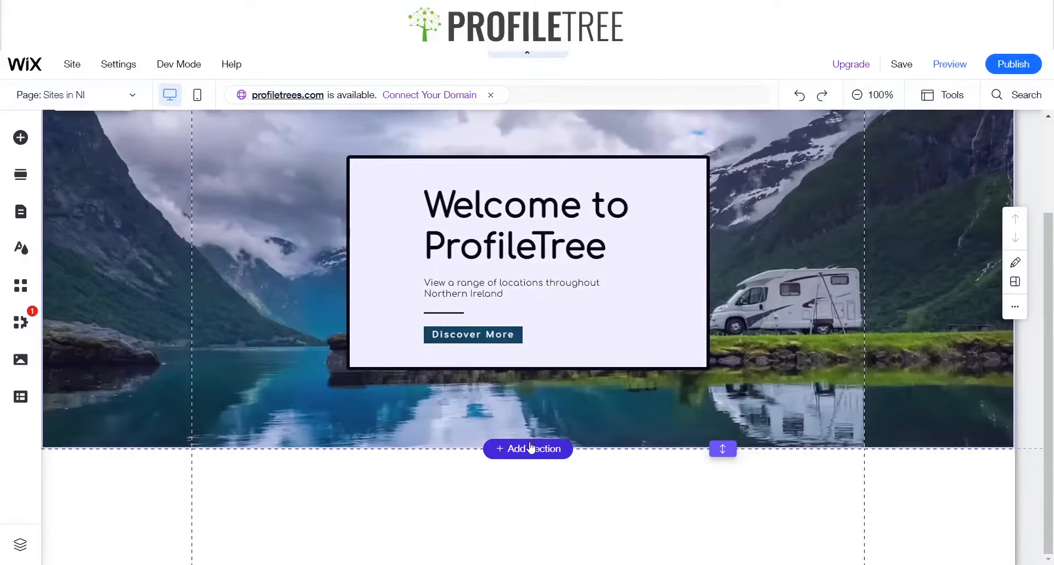
pyautogui.scroll(2, 587, 205)
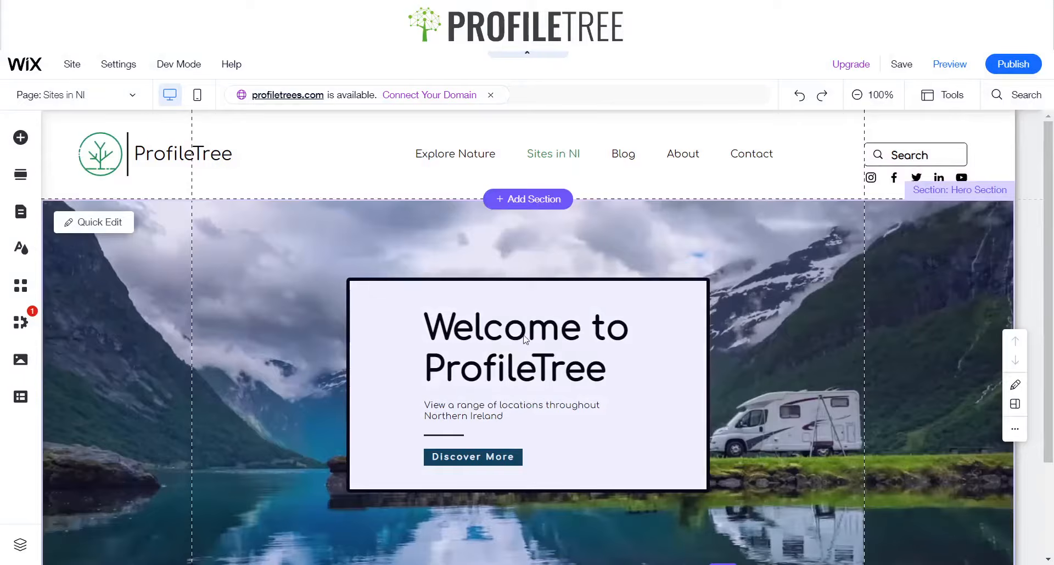
pyautogui.scroll(-2, 524, 338)
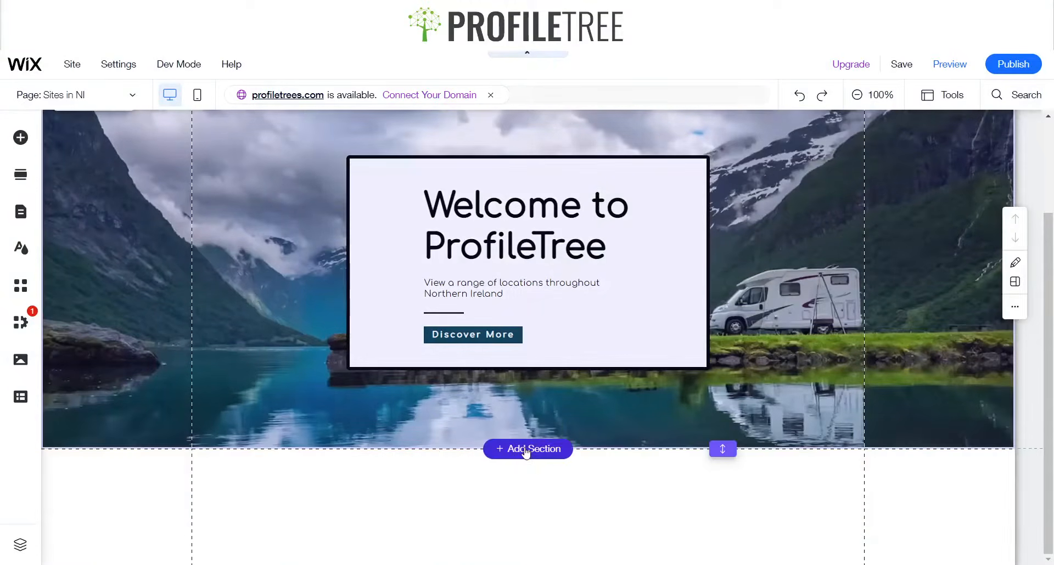
# Add a promotional section with Final Sale text and a Shop Now button below the hero section
pyautogui.click(525, 450)
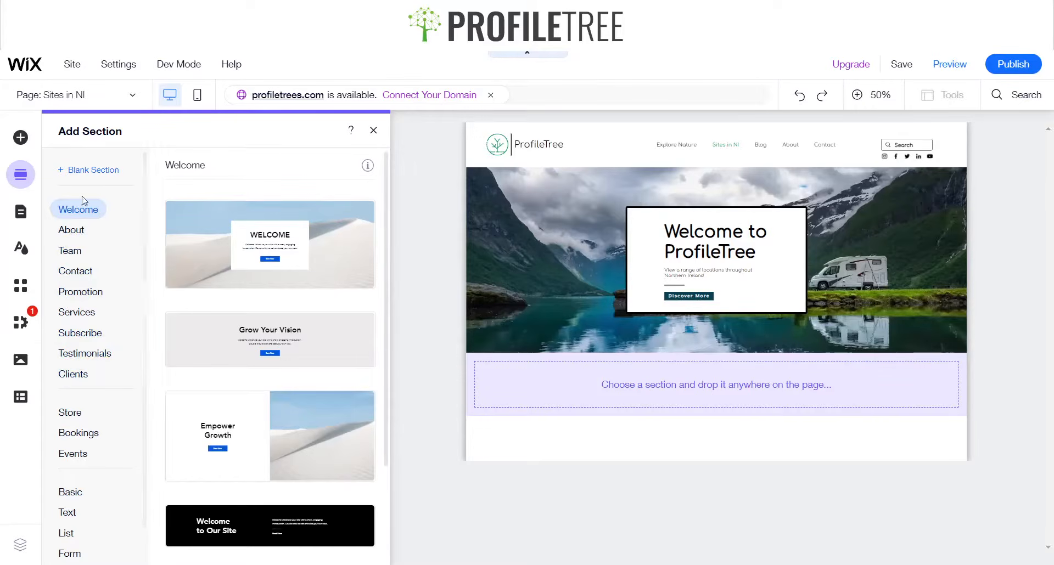
pyautogui.scroll(-2, 232, 436)
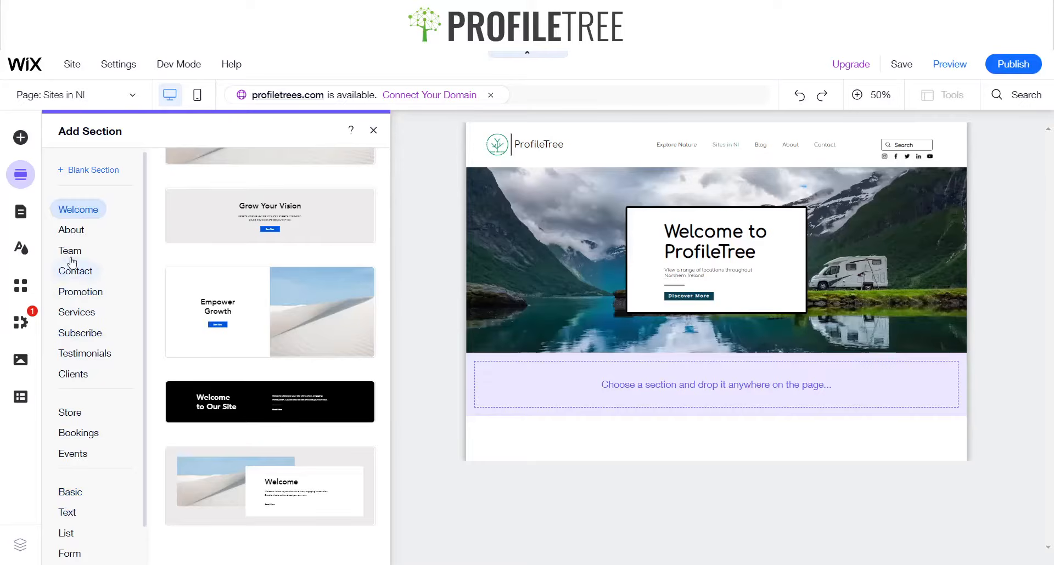
pyautogui.click(79, 292)
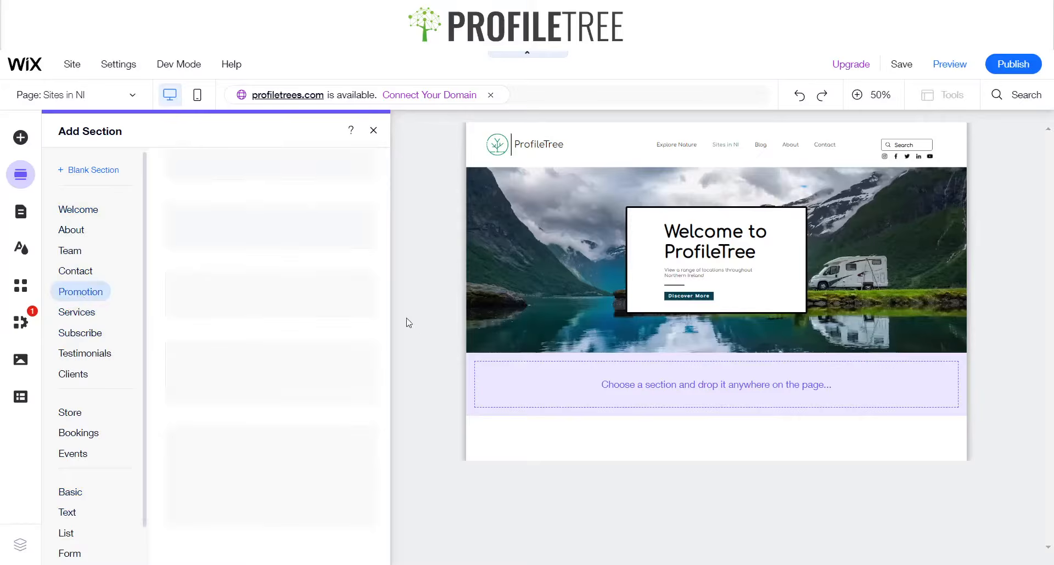
pyautogui.click(337, 299)
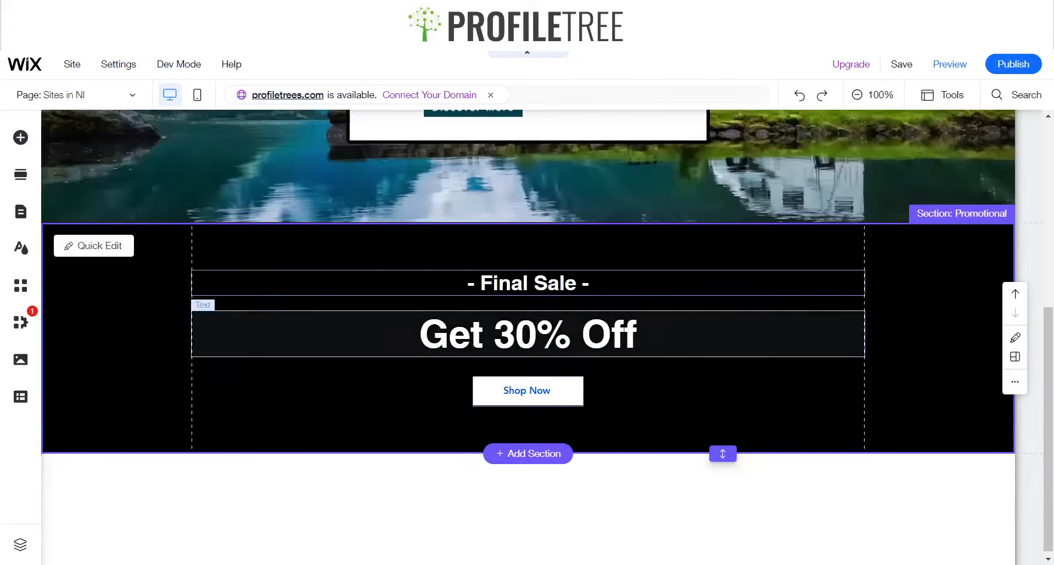
# Preview the site and scroll past the hero to check the promotional section beneath it
pyautogui.scroll(3, 723, 343)
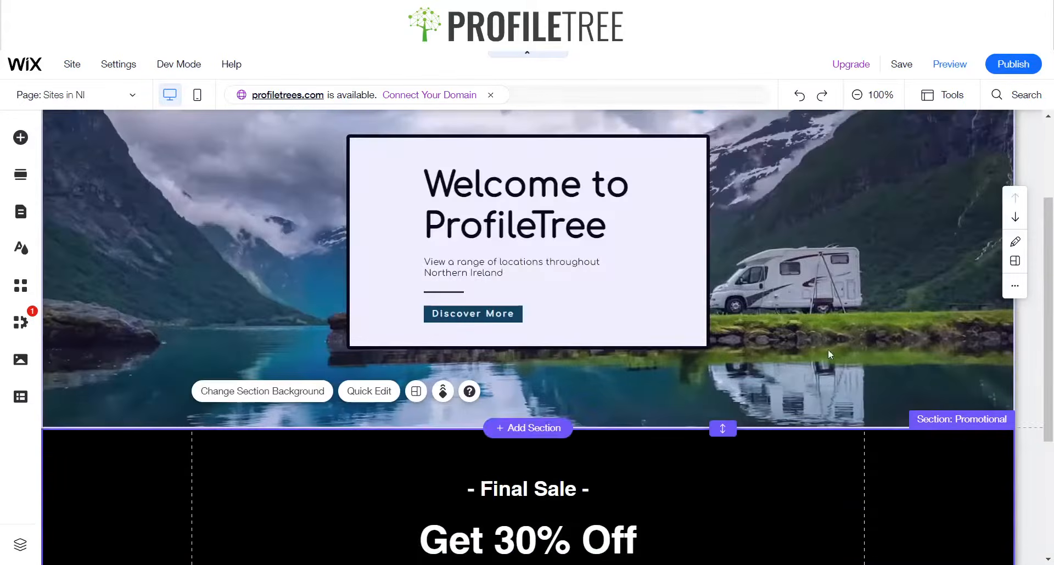
pyautogui.scroll(-1, 795, 258)
pyautogui.scroll(1, 119, 267)
pyautogui.scroll(2, 645, 366)
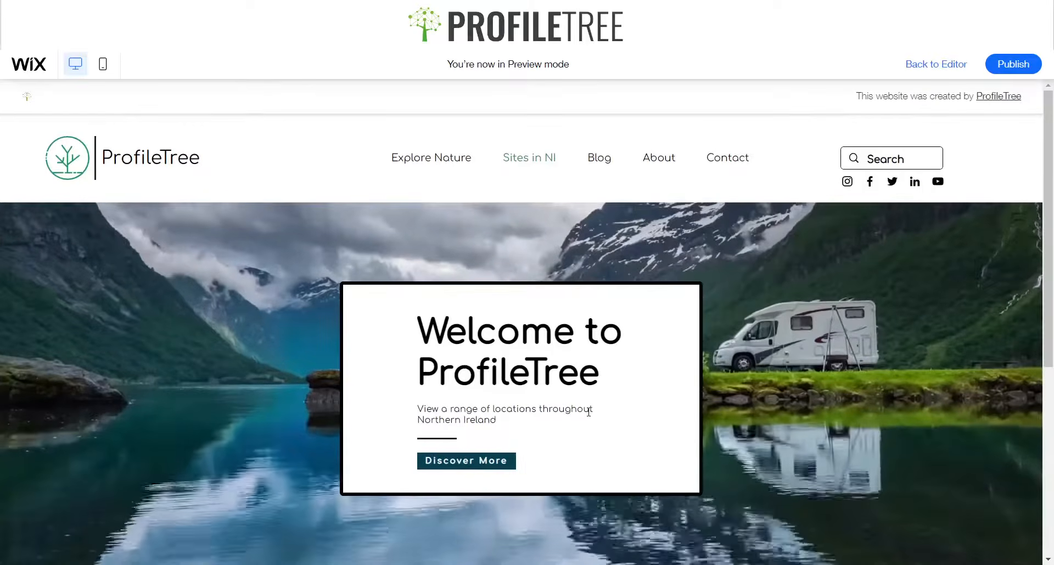
pyautogui.scroll(-5, 814, 353)
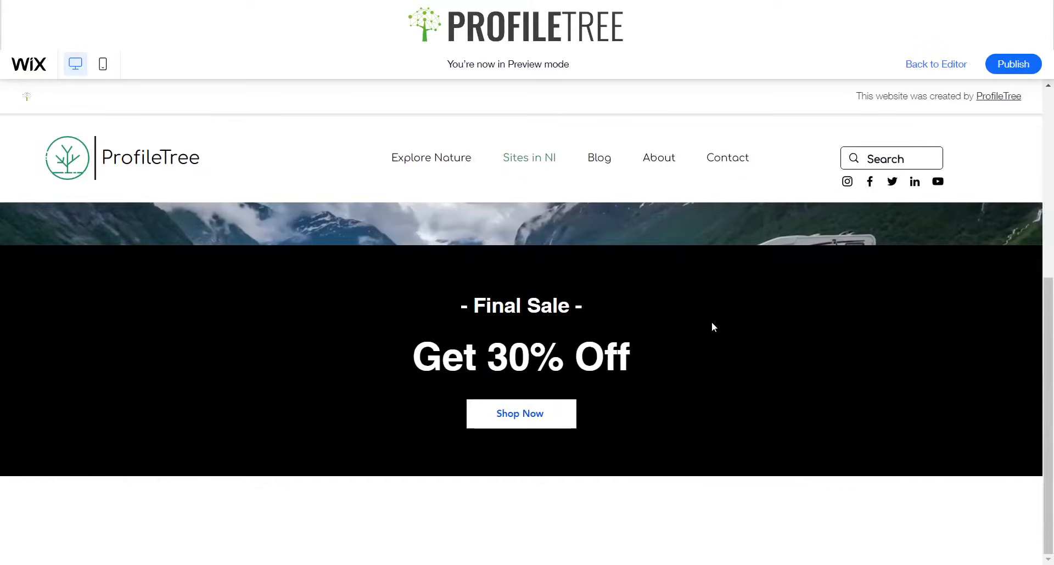
pyautogui.scroll(5, 644, 417)
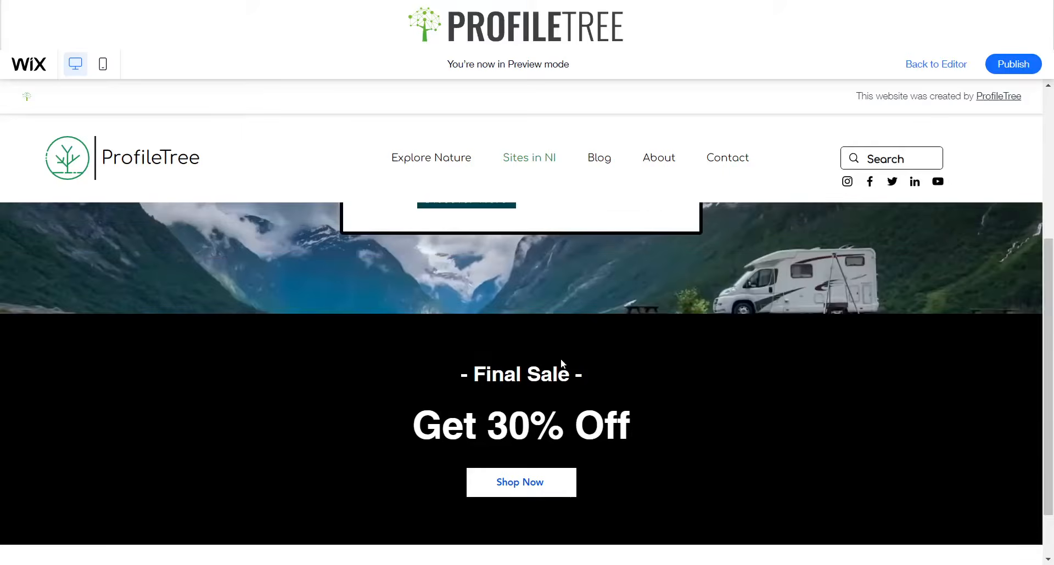
pyautogui.scroll(-5, 820, 378)
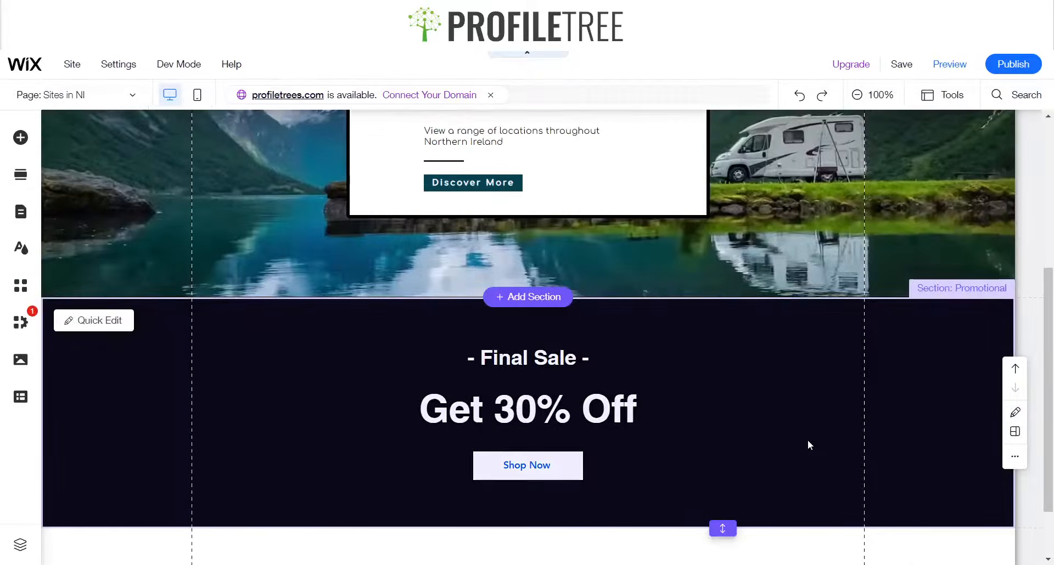
# Change the promotional section's background to a light grey theme colour
pyautogui.click(808, 441)
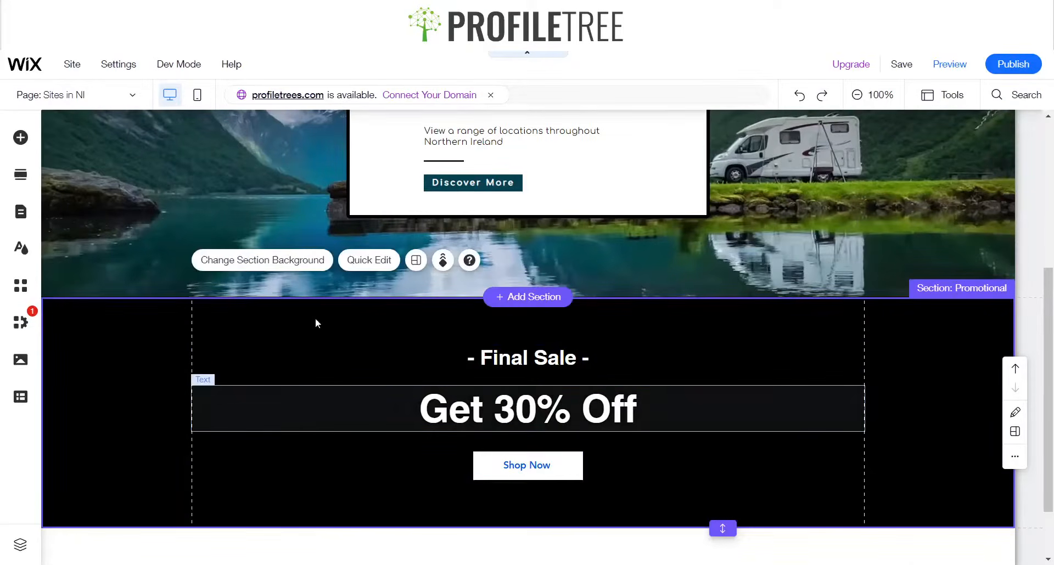
pyautogui.click(282, 259)
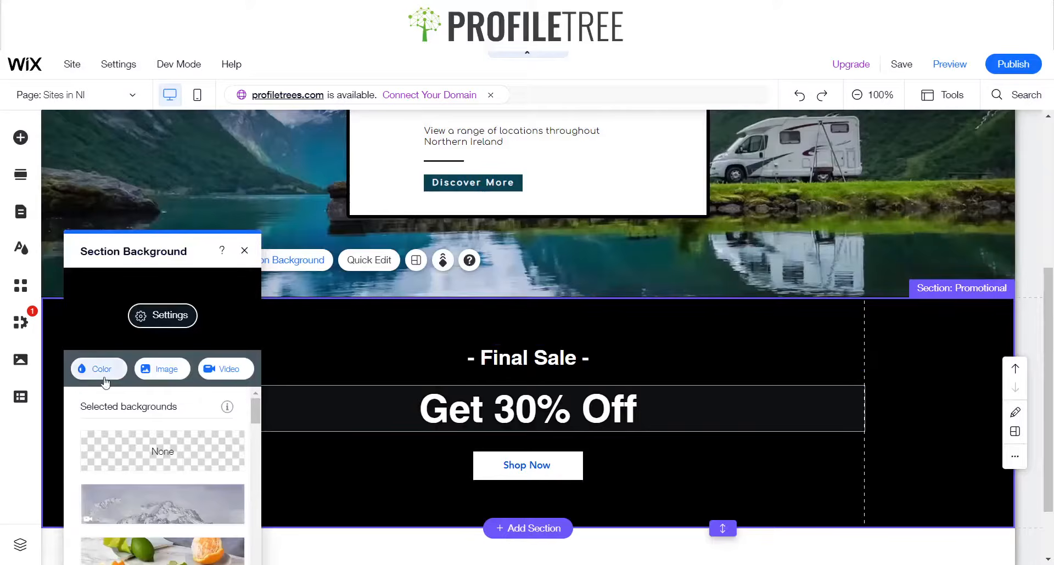
pyautogui.click(88, 369)
pyautogui.click(240, 417)
pyautogui.click(193, 384)
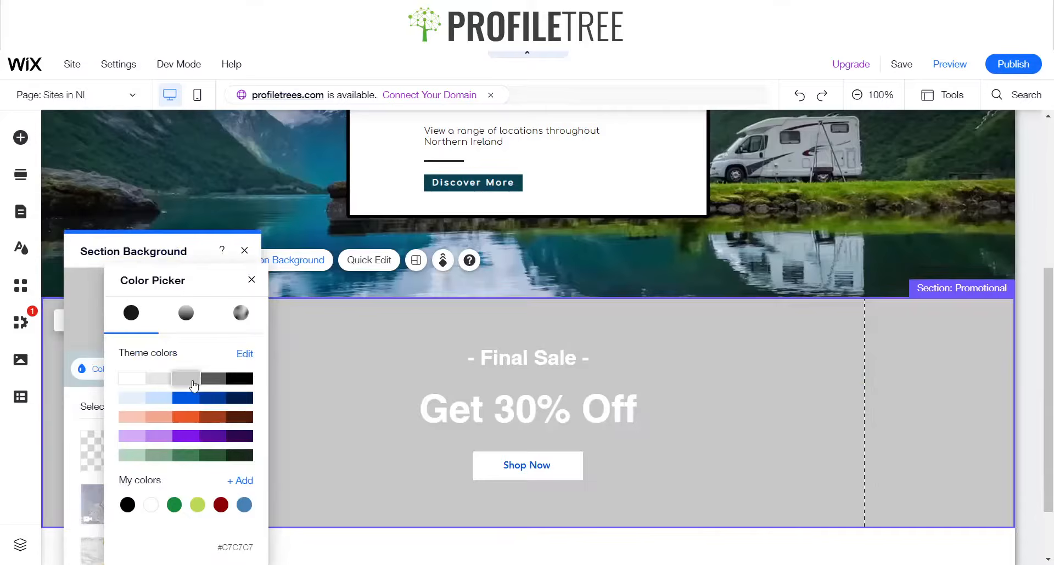
pyautogui.click(245, 251)
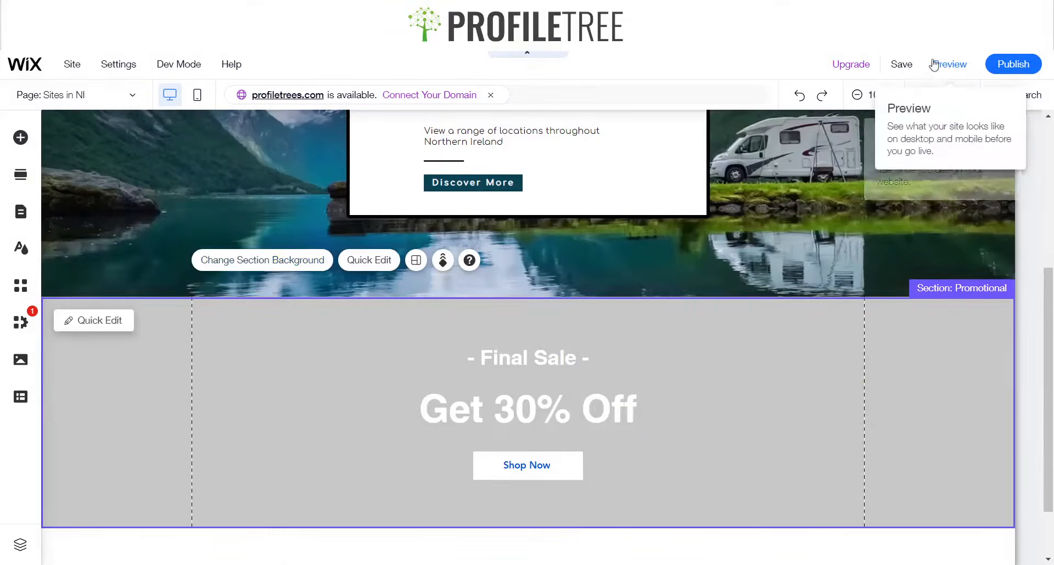
# Preview the site to check the grey promotional section, then return to the editor
pyautogui.click(950, 64)
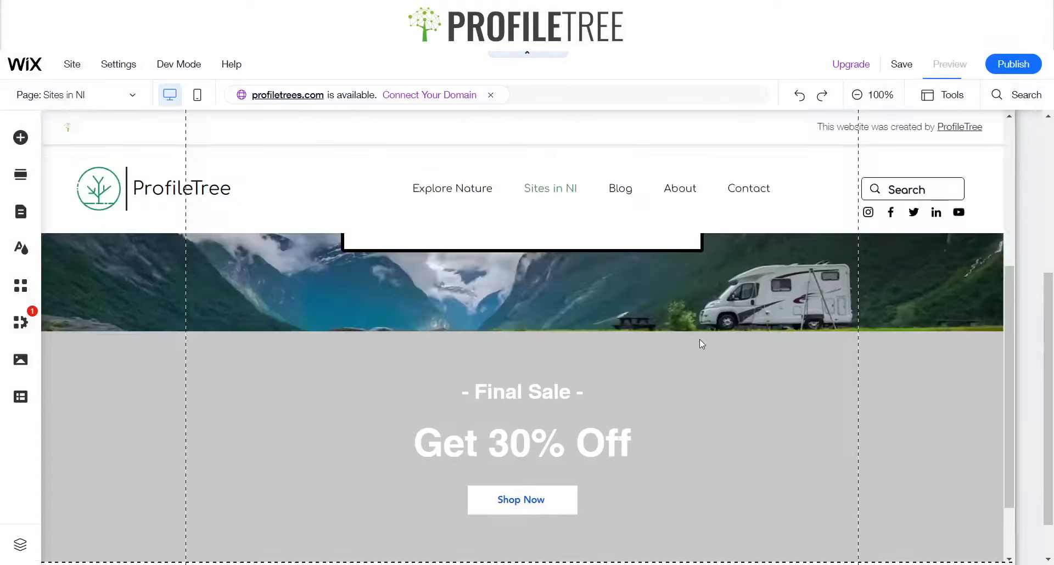
pyautogui.scroll(3, 401, 378)
pyautogui.scroll(-4, 590, 340)
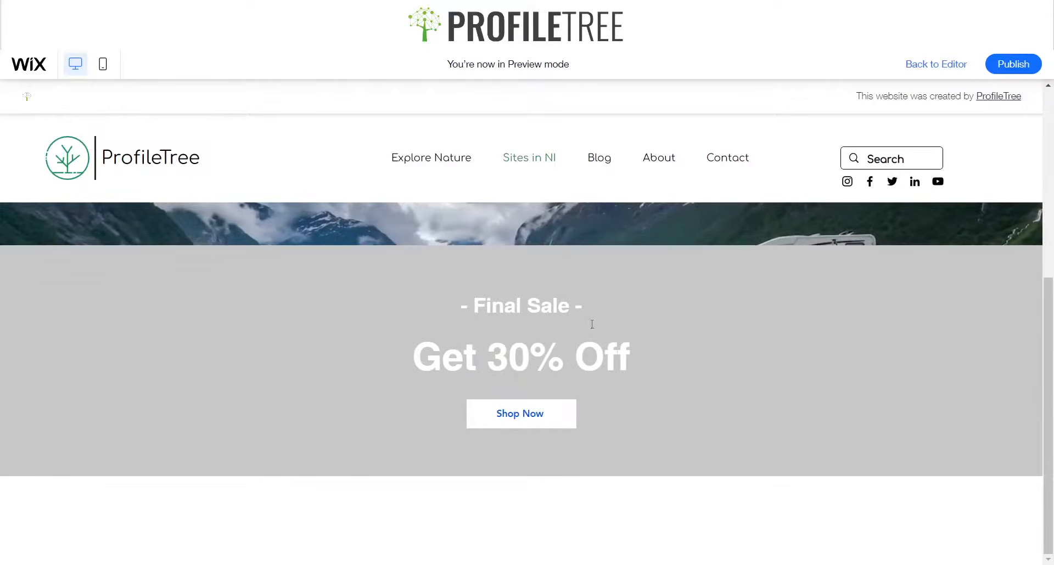
pyautogui.click(961, 70)
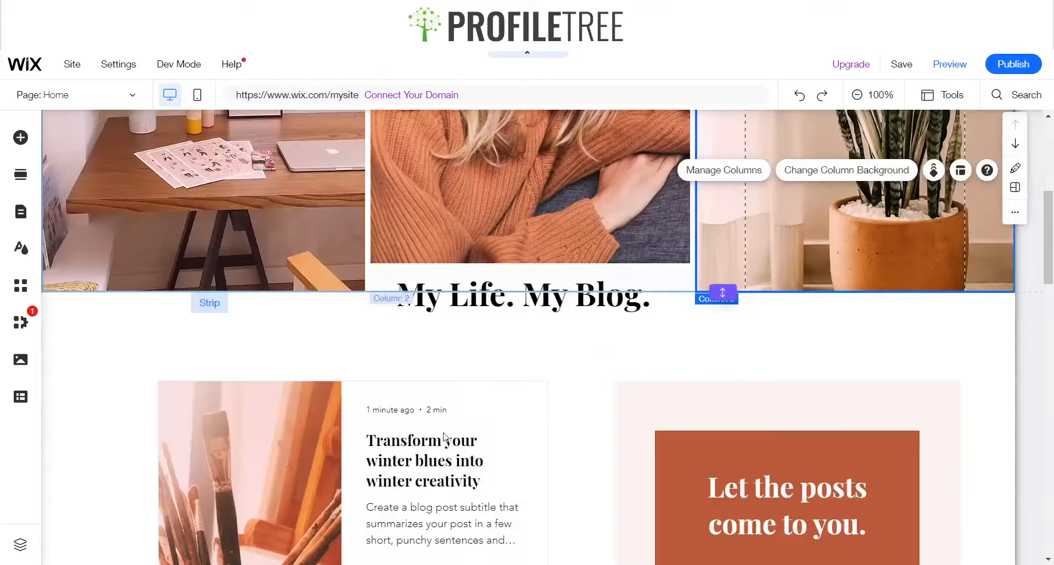
# Delete a column from the blog template's feed strip on the other site using its context menu
pyautogui.scroll(-15, 444, 436)
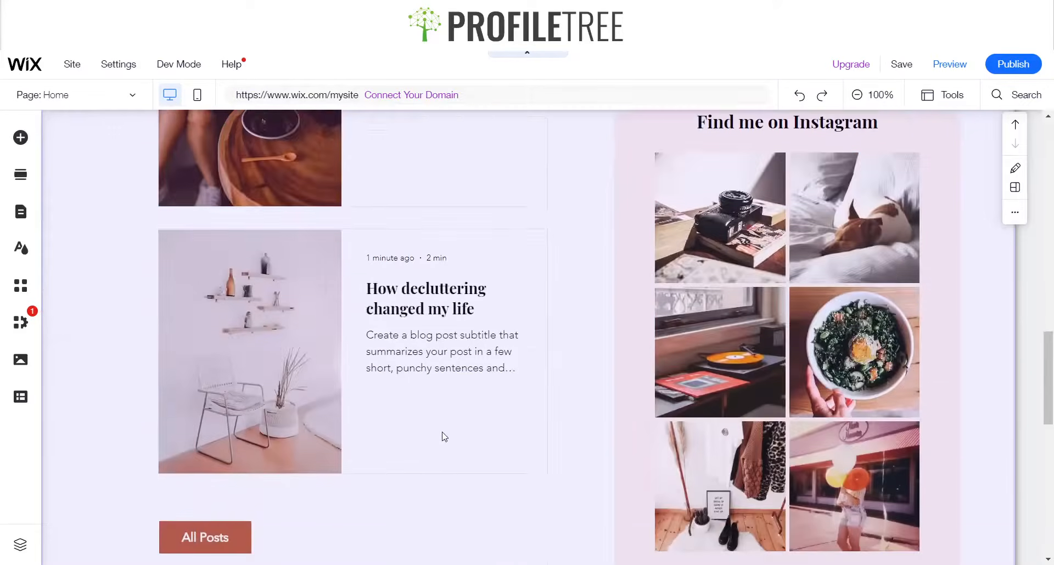
pyautogui.scroll(-2, 445, 436)
pyautogui.scroll(15, 423, 358)
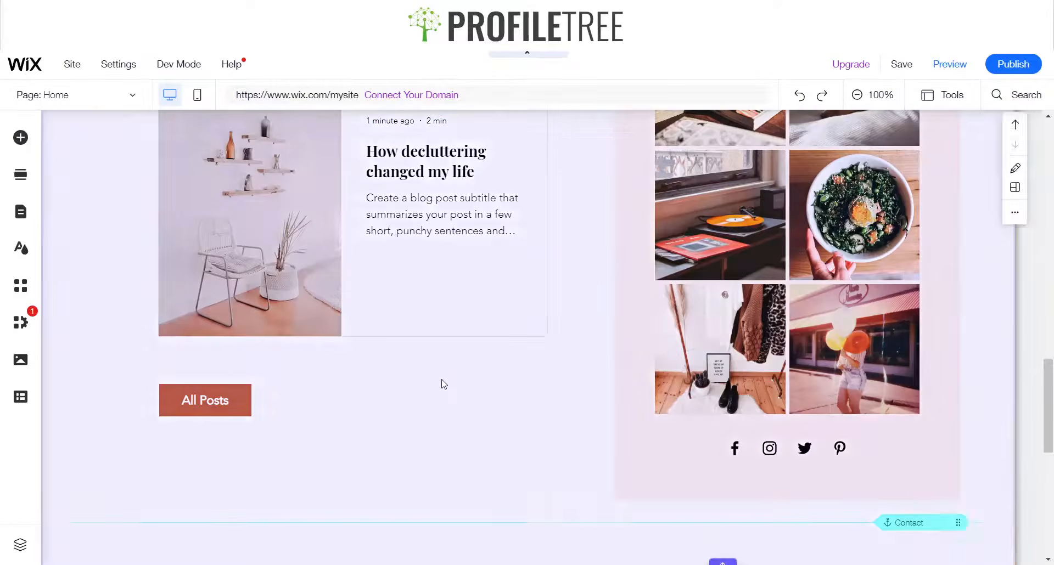
pyautogui.scroll(-5, 451, 379)
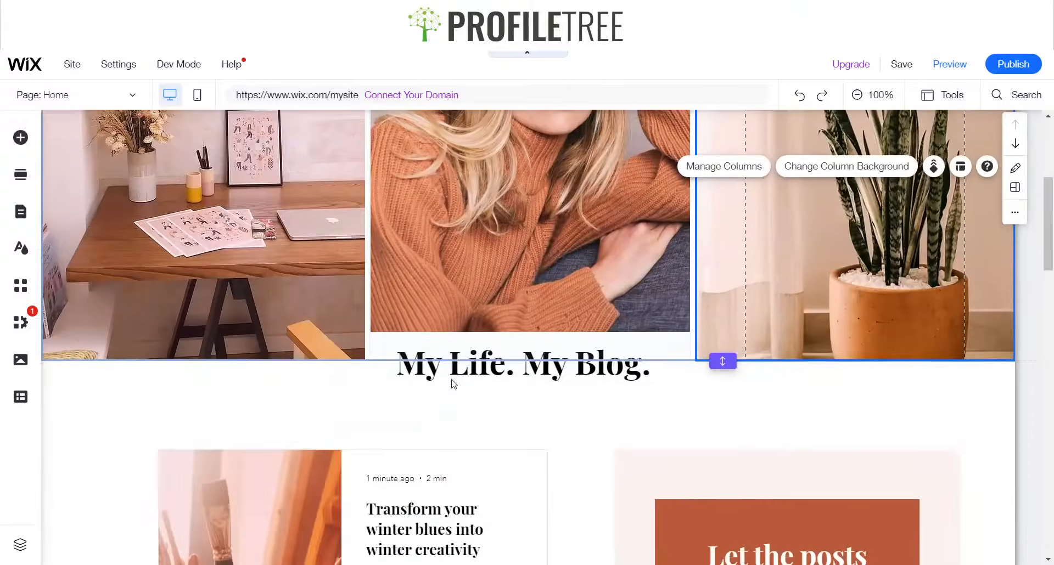
pyautogui.scroll(-4, 110, 381)
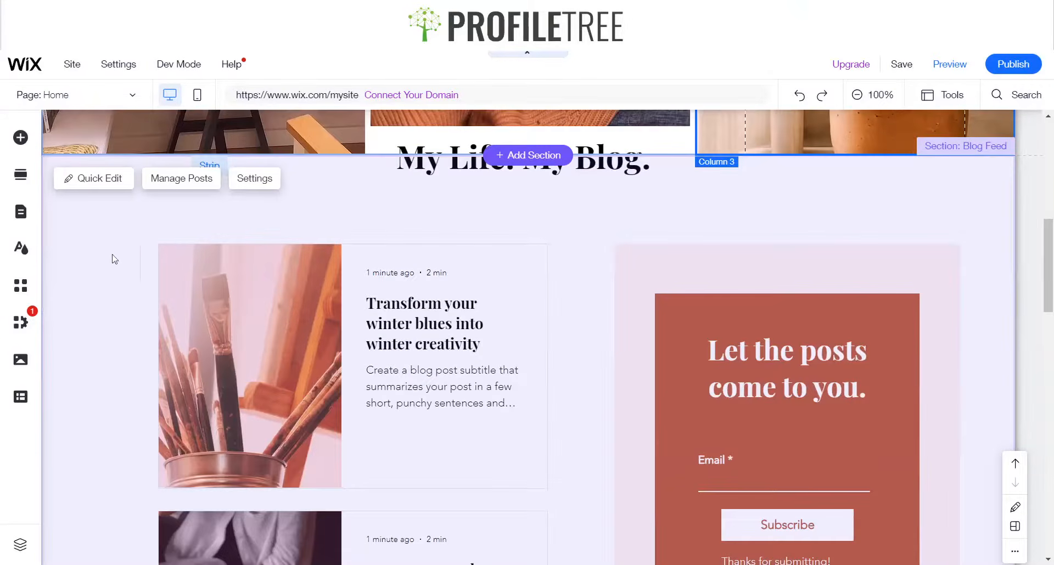
pyautogui.click(92, 259)
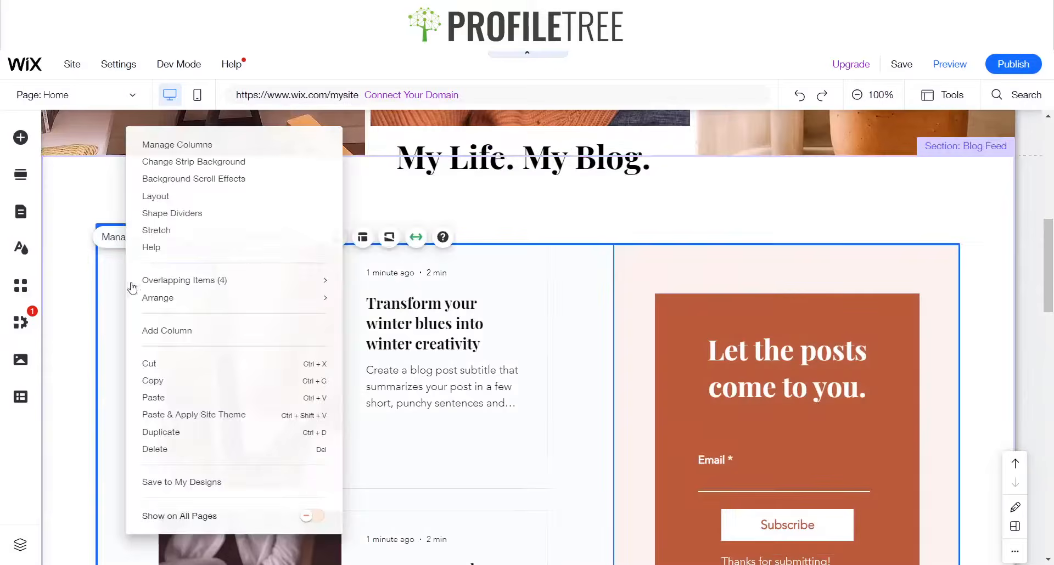
pyautogui.rightClick(112, 273)
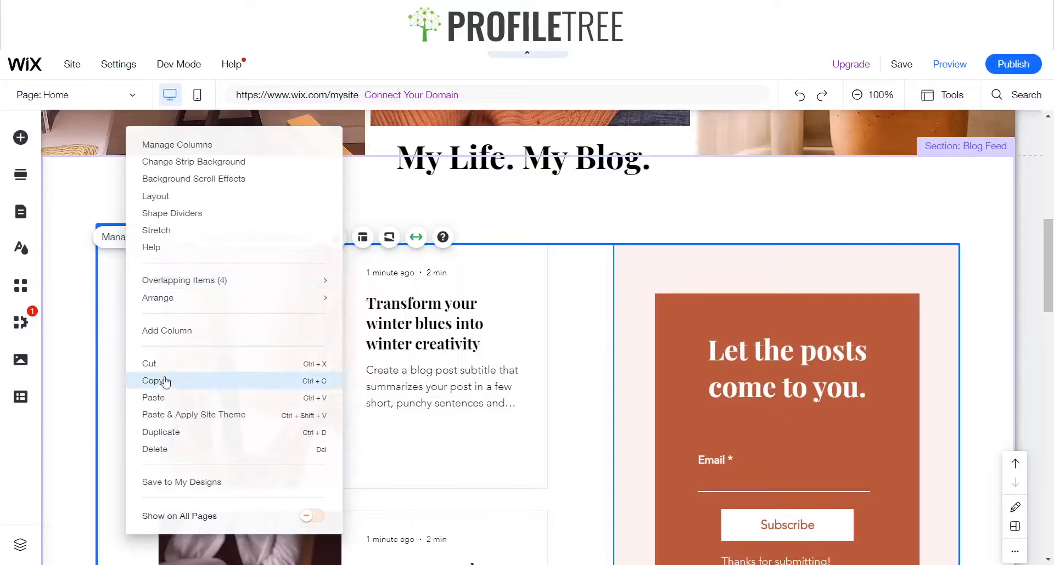
pyautogui.click(156, 449)
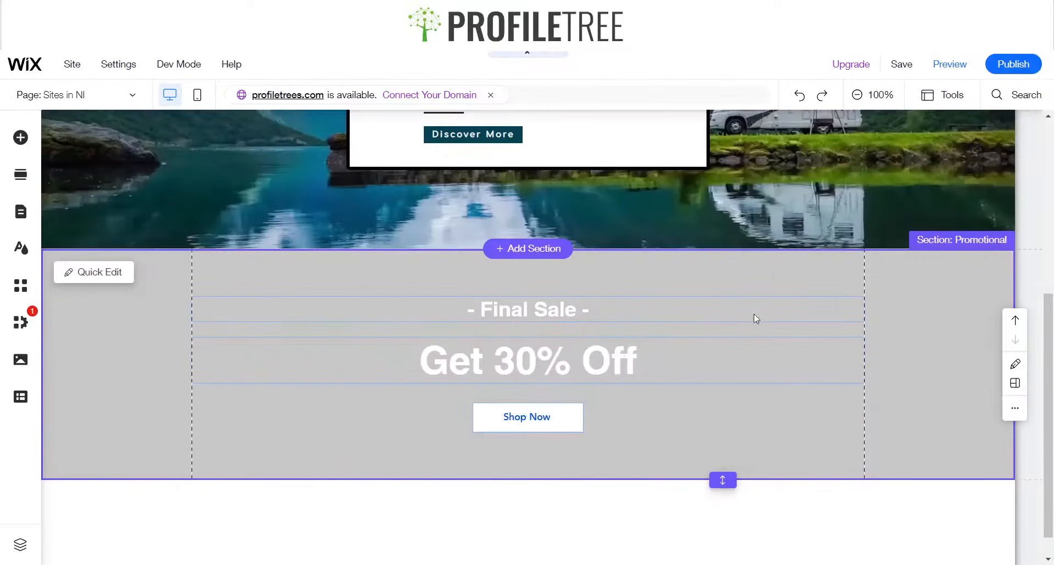
# Delete the promotional section below the hero section
pyautogui.rightClick(756, 318)
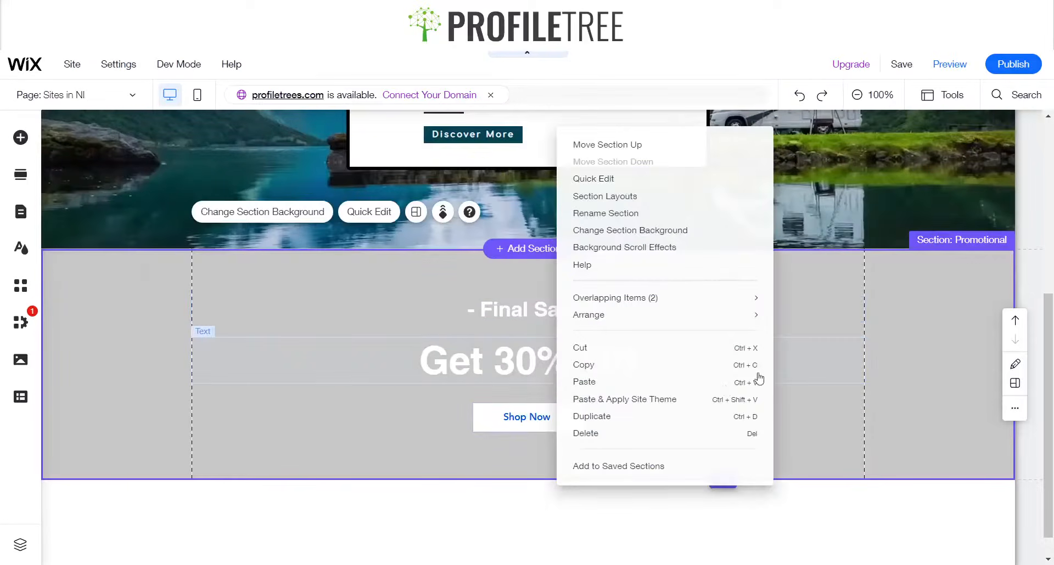
pyautogui.click(595, 434)
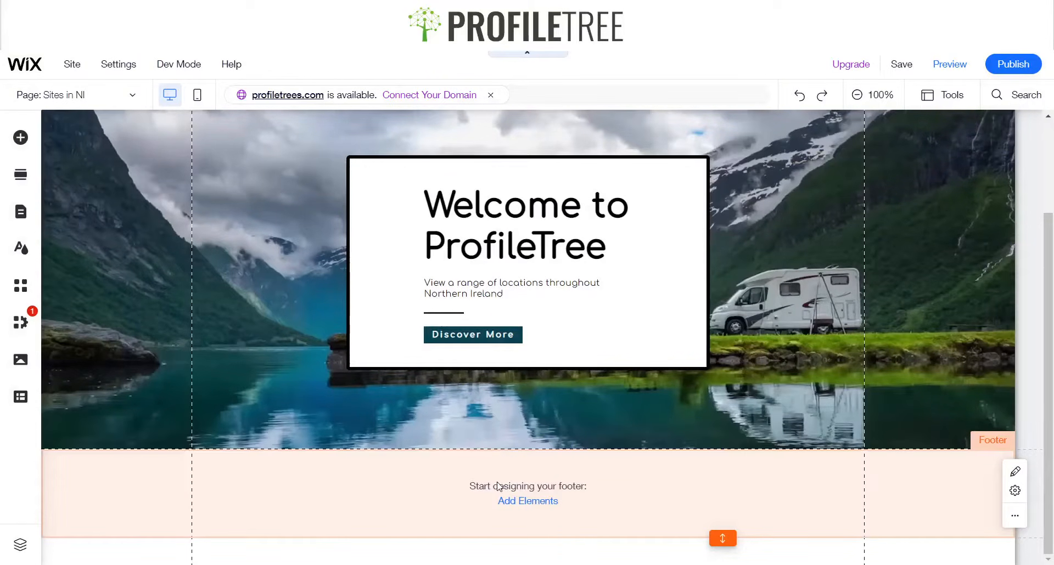
pyautogui.scroll(3, 536, 299)
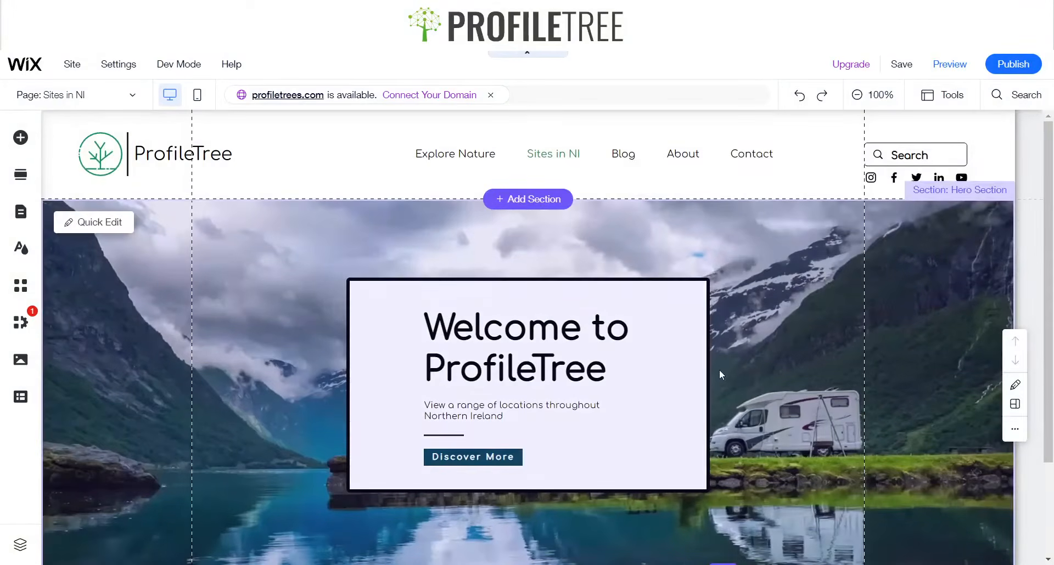
pyautogui.scroll(-3, 710, 302)
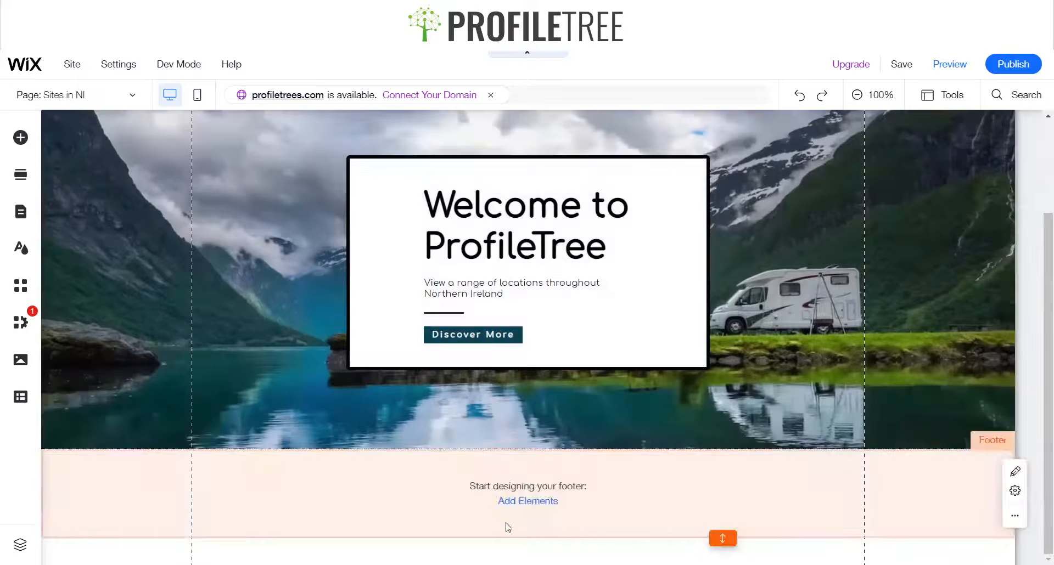
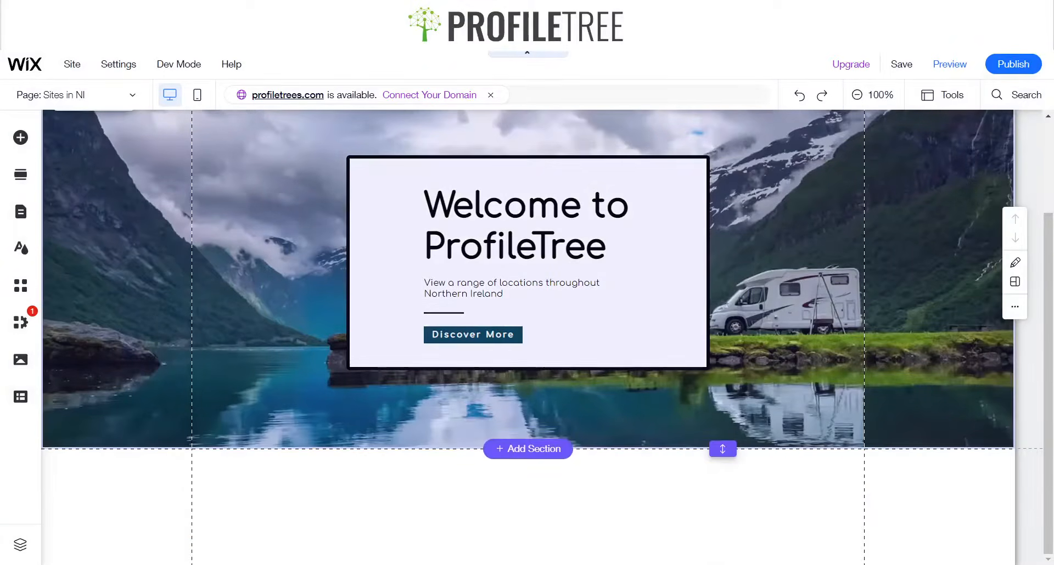
# Add a blank section below the hero section
pyautogui.scroll(3, 609, 351)
pyautogui.scroll(-3, 610, 351)
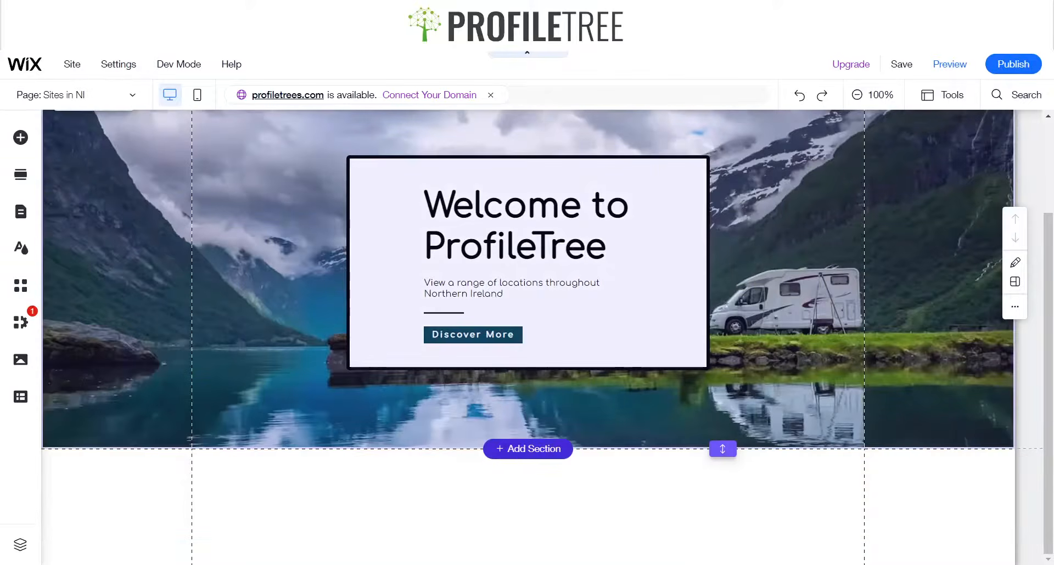
pyautogui.click(516, 450)
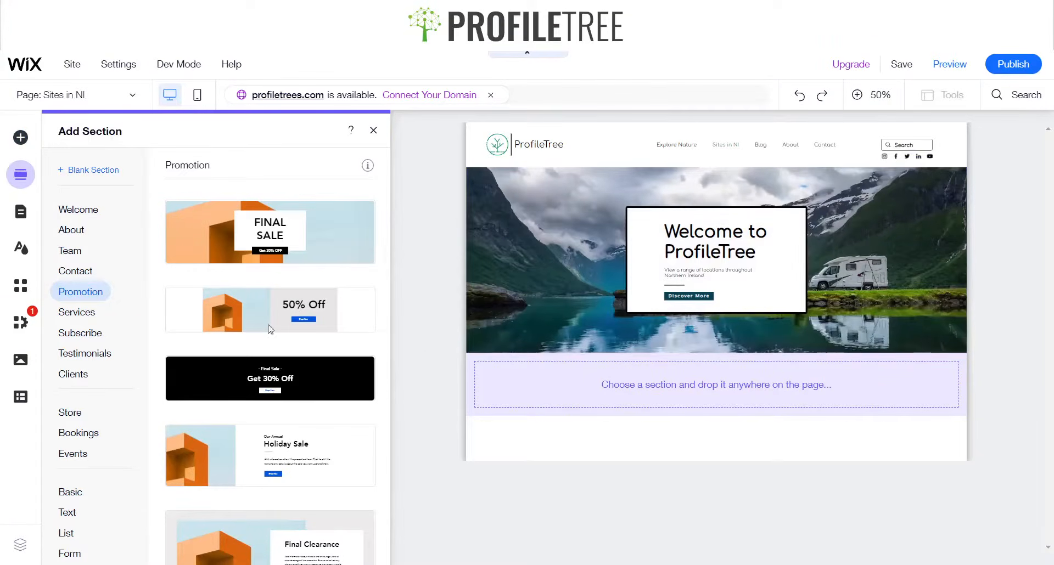
pyautogui.click(93, 171)
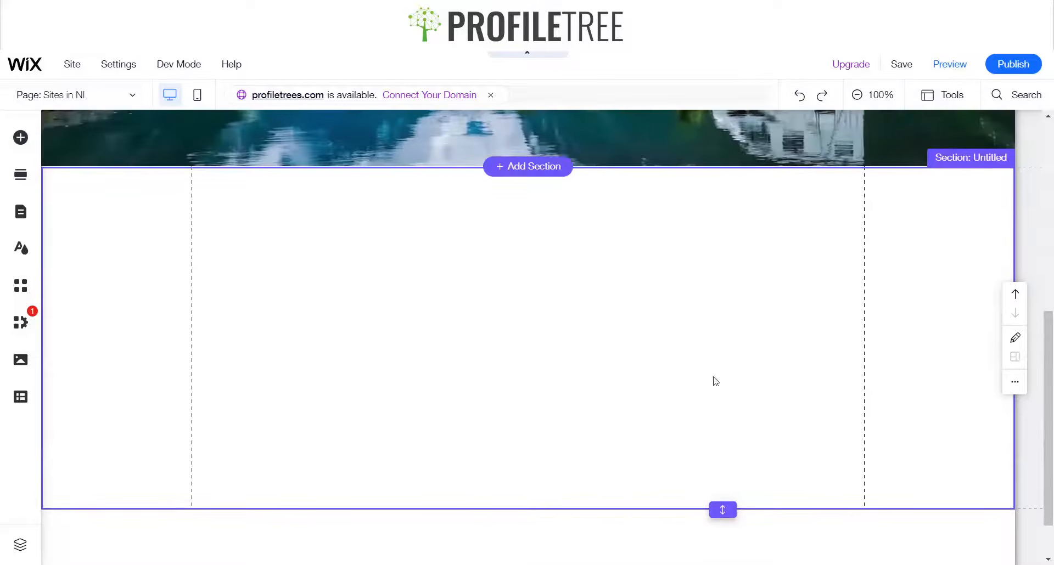
# Add a Slider pro gallery to the new blank section and shift it to span the section
pyautogui.click(20, 138)
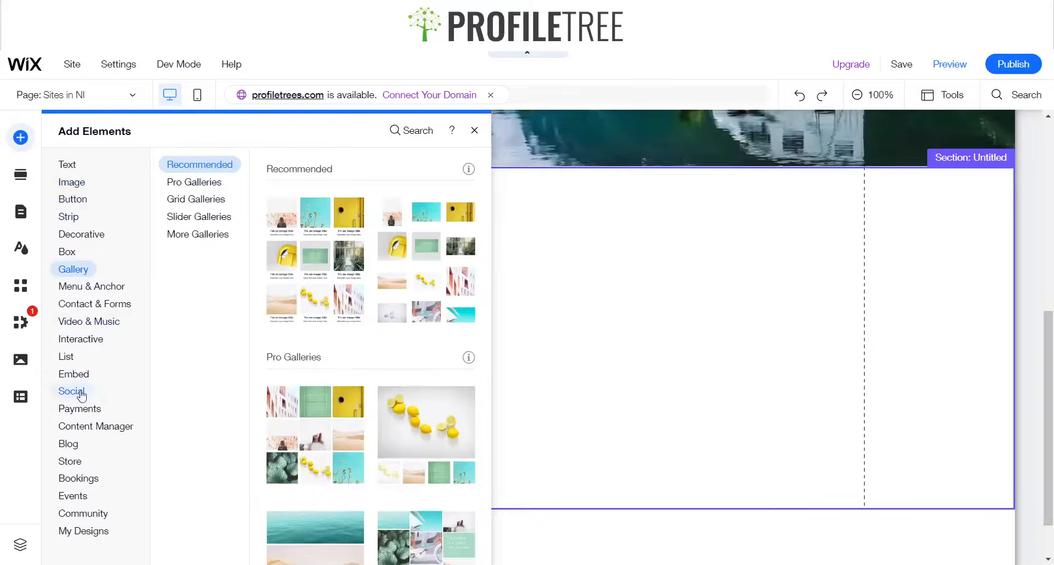
pyautogui.moveTo(62, 360)
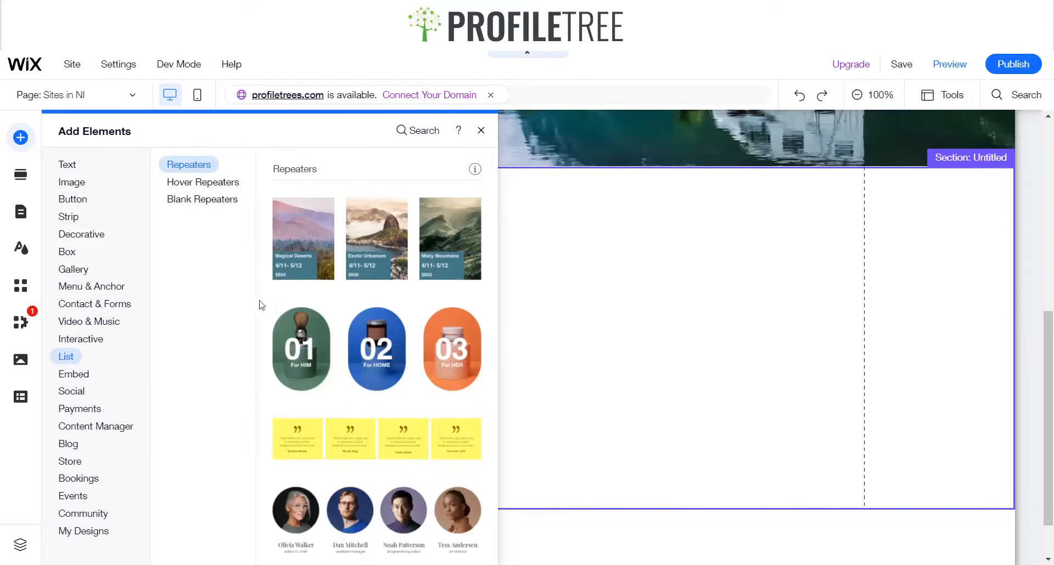
pyautogui.click(200, 183)
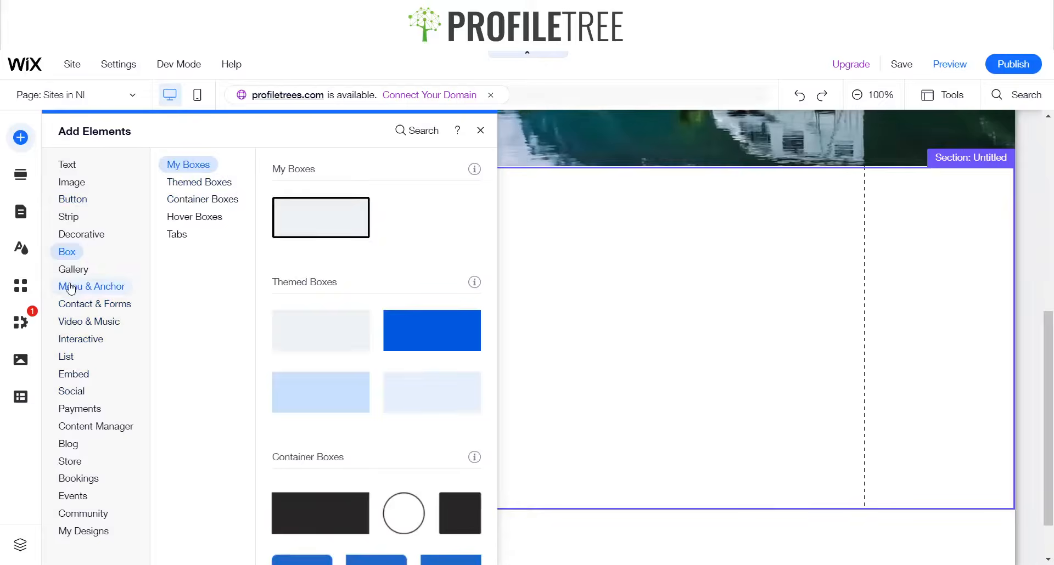
pyautogui.moveTo(70, 283)
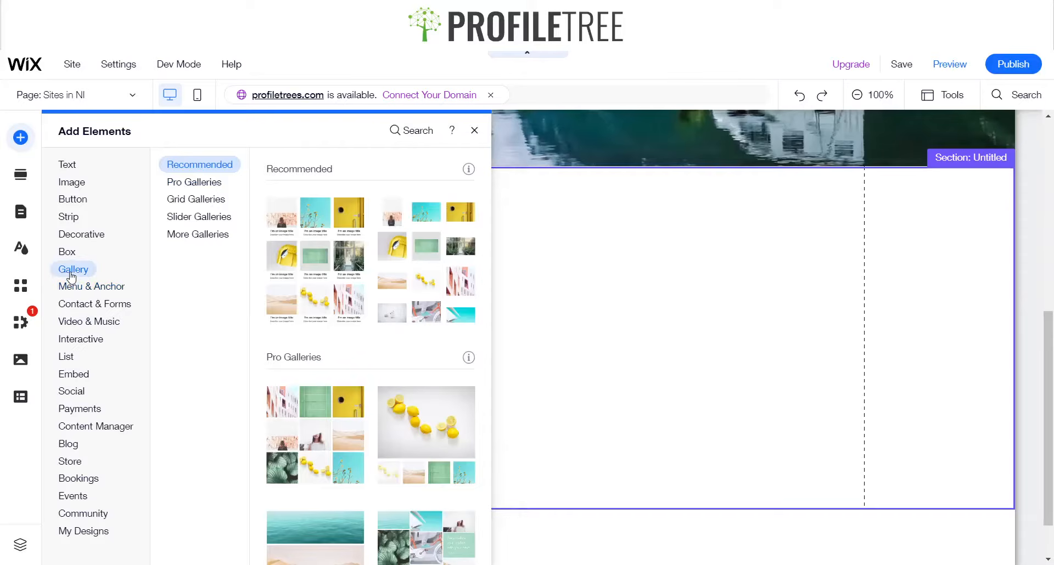
pyautogui.click(221, 186)
pyautogui.click(218, 166)
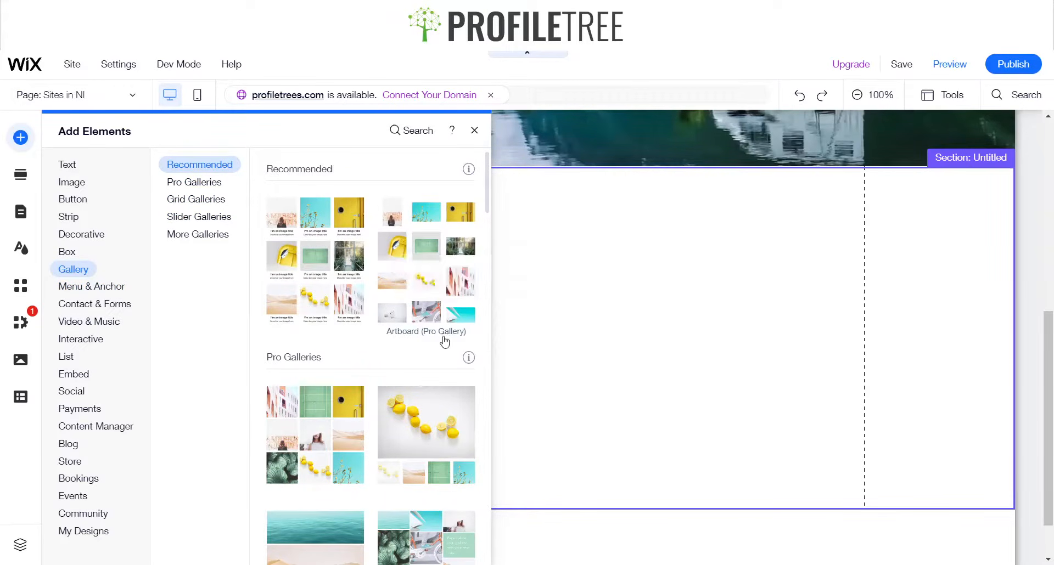
pyautogui.scroll(-2, 445, 341)
pyautogui.scroll(-1, 417, 324)
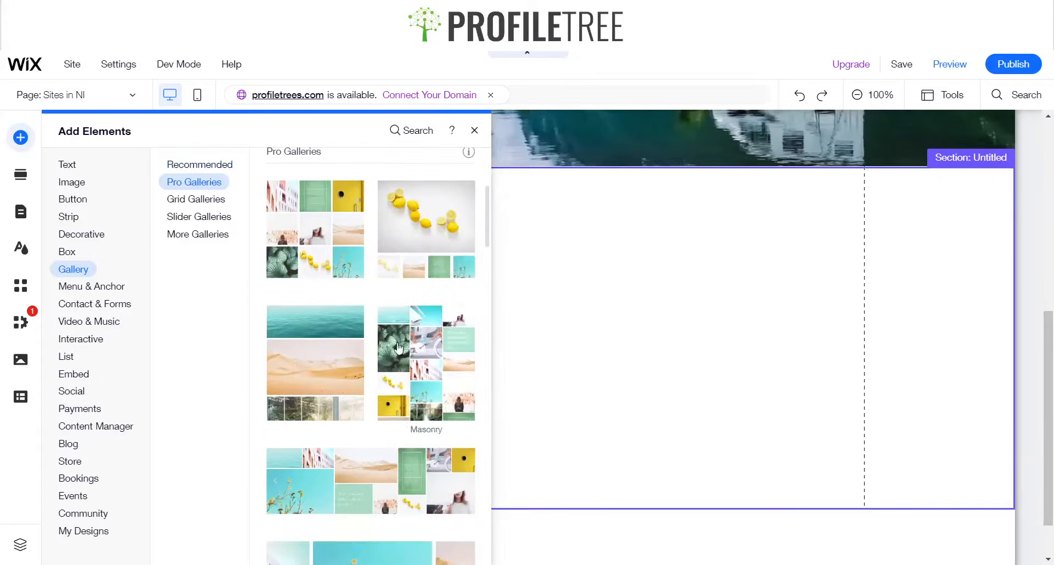
pyautogui.scroll(-3, 308, 405)
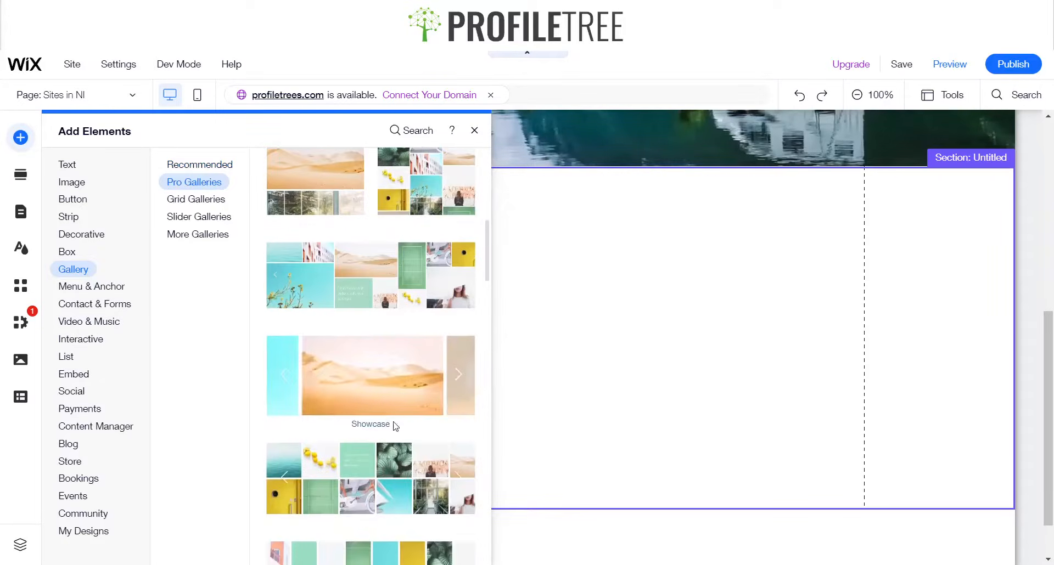
pyautogui.scroll(-2, 345, 379)
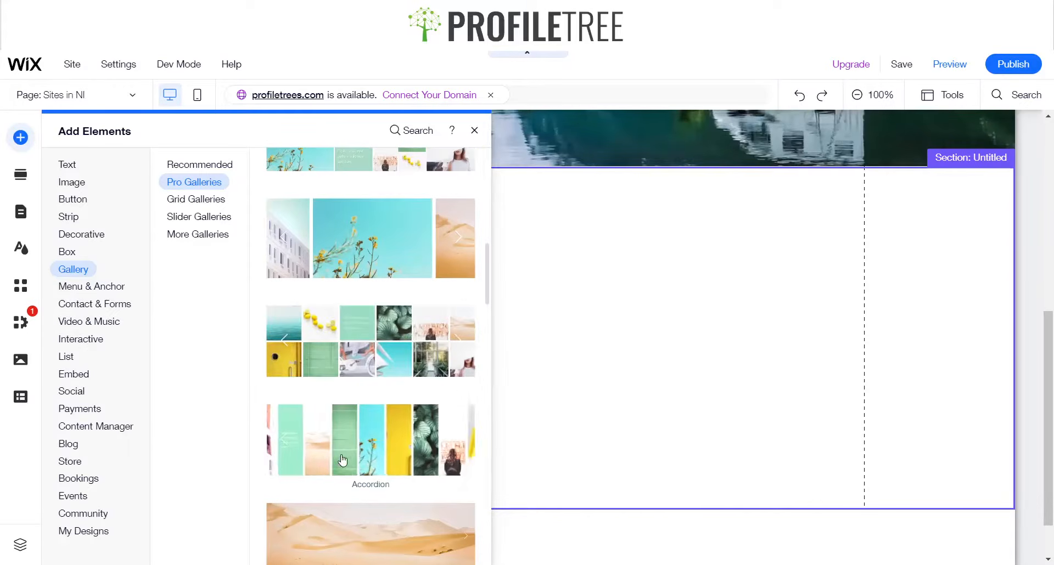
pyautogui.scroll(-5, 391, 317)
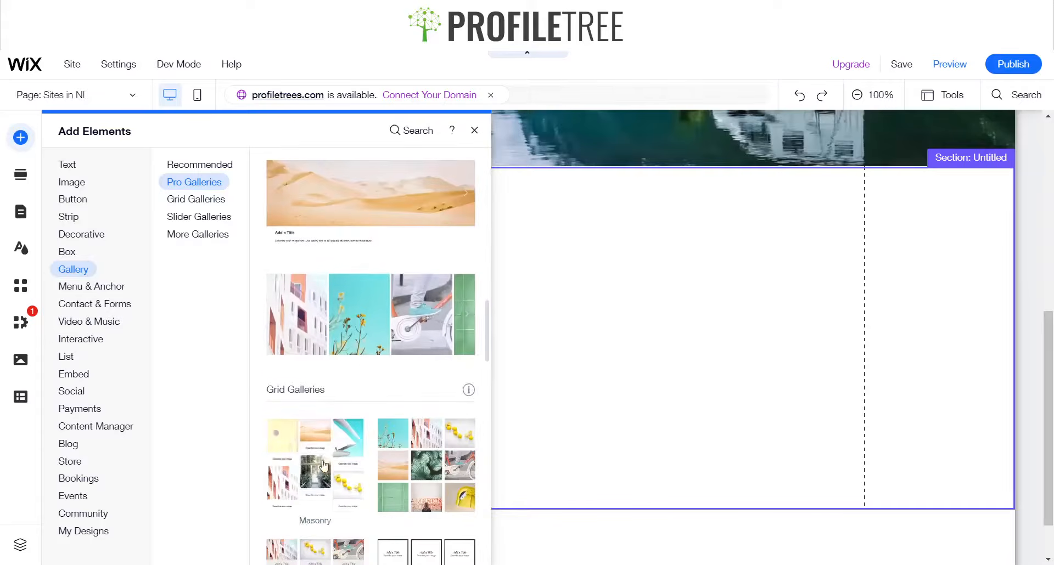
pyautogui.click(391, 316)
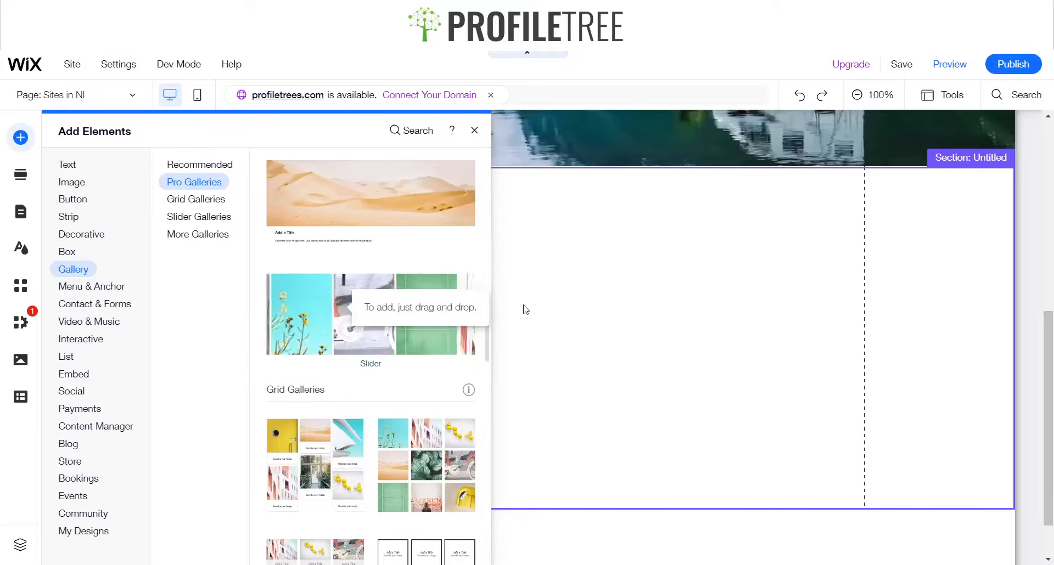
pyautogui.moveTo(525, 309); pyautogui.dragTo(508, 329)
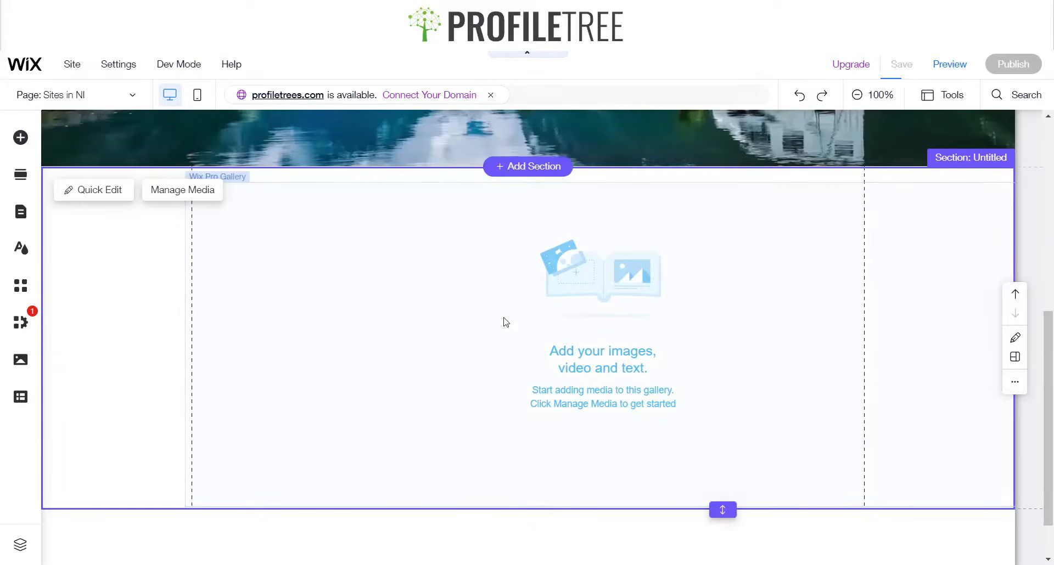
pyautogui.click(499, 314)
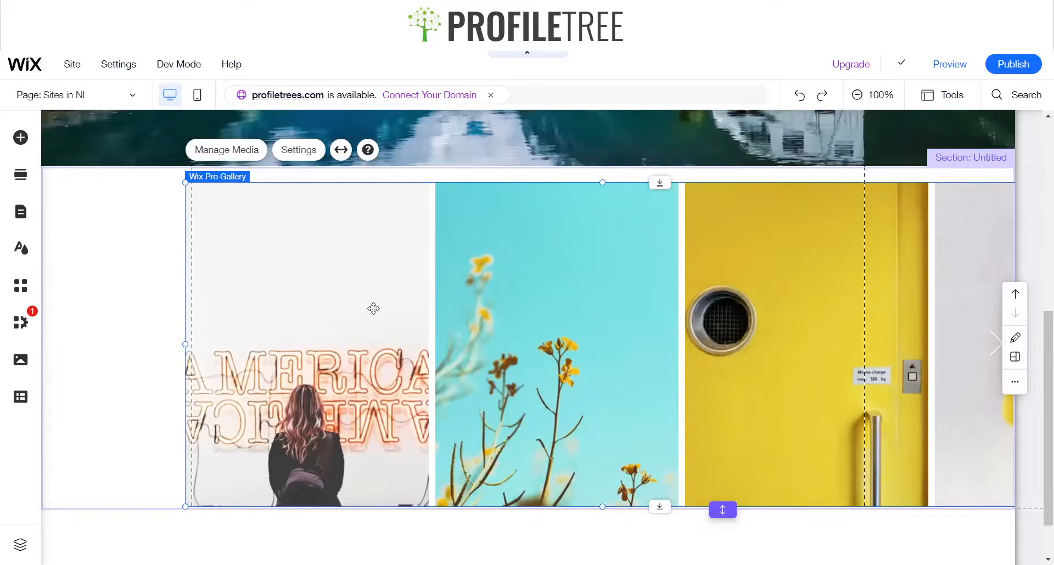
pyautogui.moveTo(647, 307); pyautogui.dragTo(566, 303)
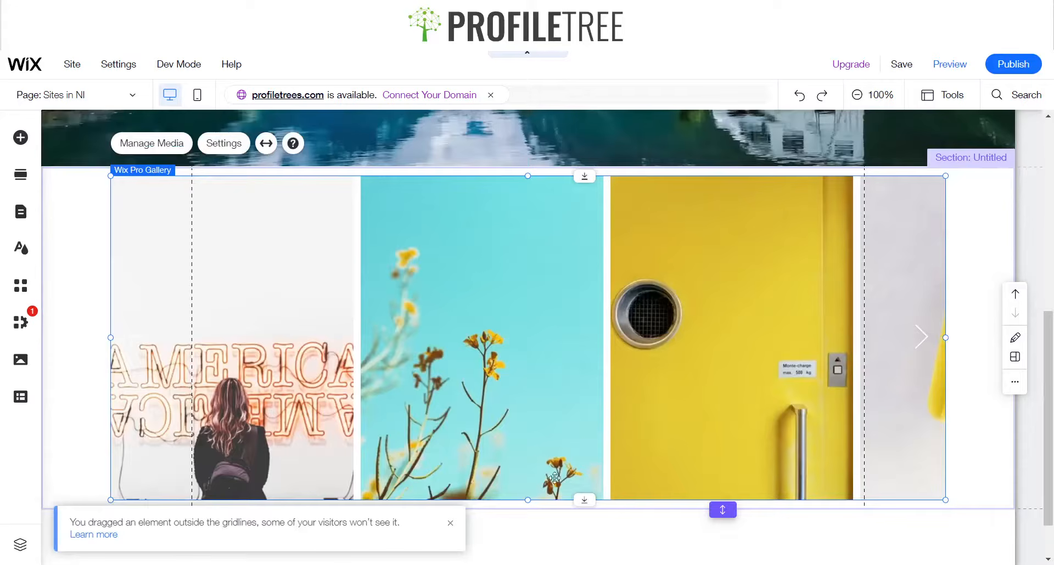
# Preview the site to check the slider gallery, then return to the editor
pyautogui.click(944, 67)
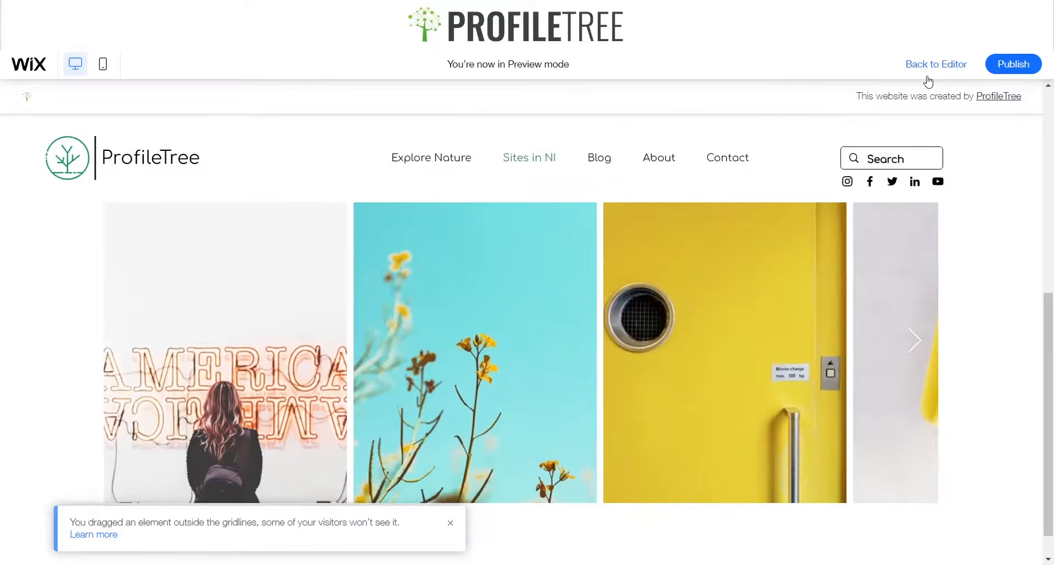
pyautogui.scroll(7, 779, 246)
pyautogui.scroll(-6, 772, 255)
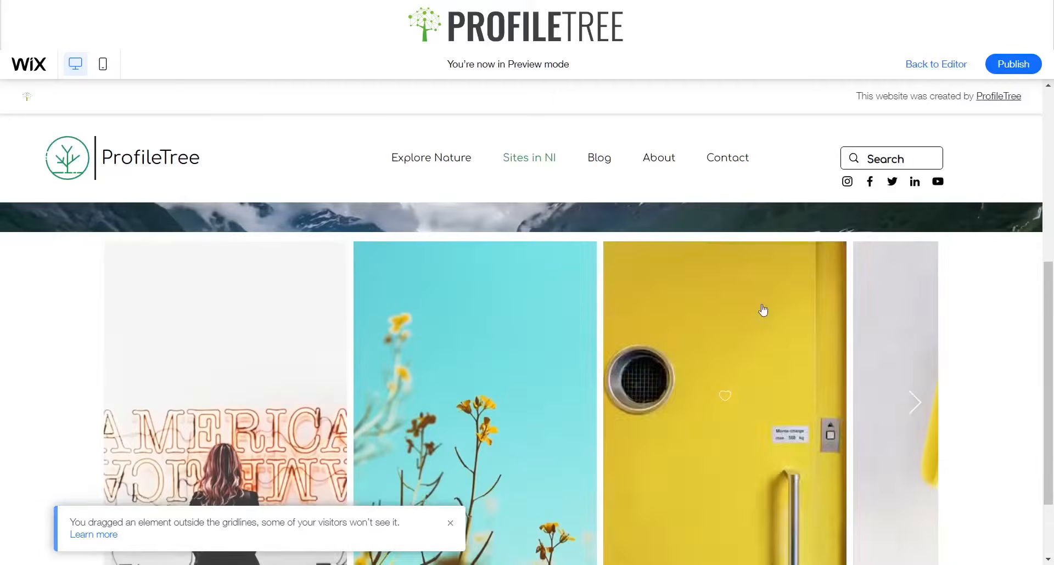
pyautogui.scroll(4, 683, 403)
pyautogui.scroll(-2, 683, 404)
pyautogui.scroll(-3, 488, 384)
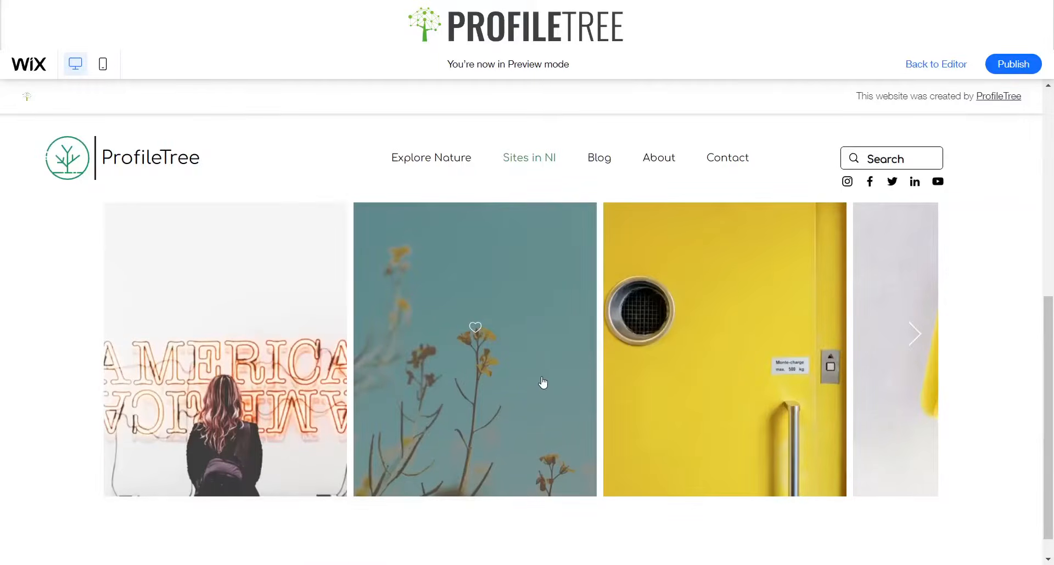
pyautogui.scroll(7, 543, 381)
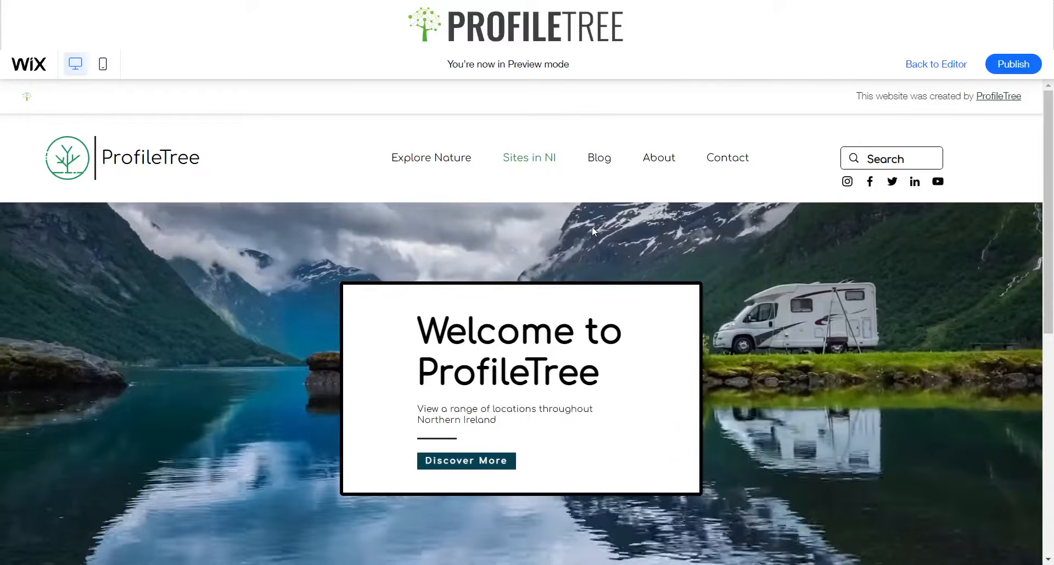
pyautogui.press('Escape')
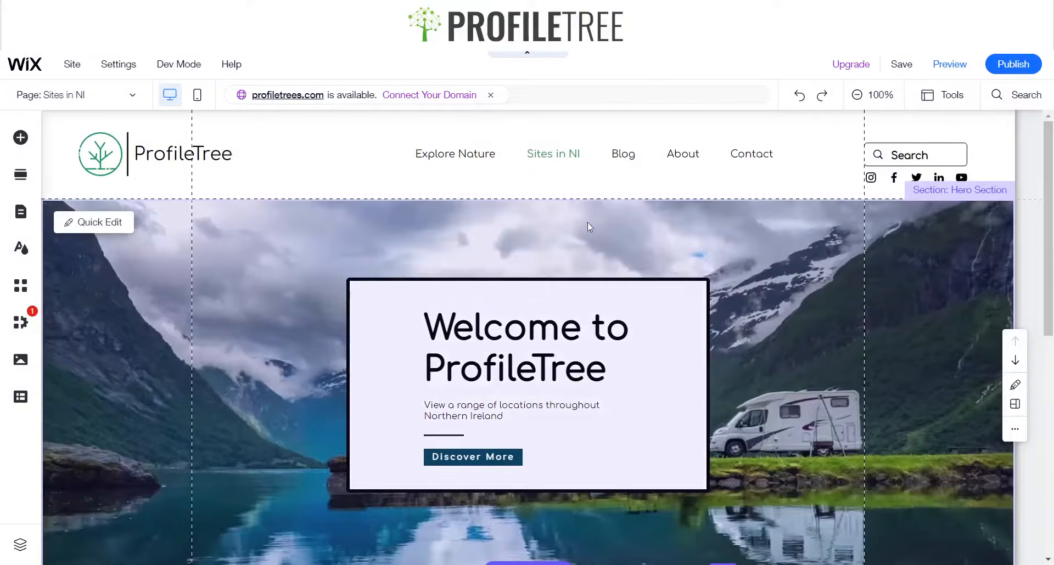
# Set the Sites in NI page as the site's homepage
pyautogui.scroll(-4, 471, 315)
pyautogui.scroll(4, 471, 315)
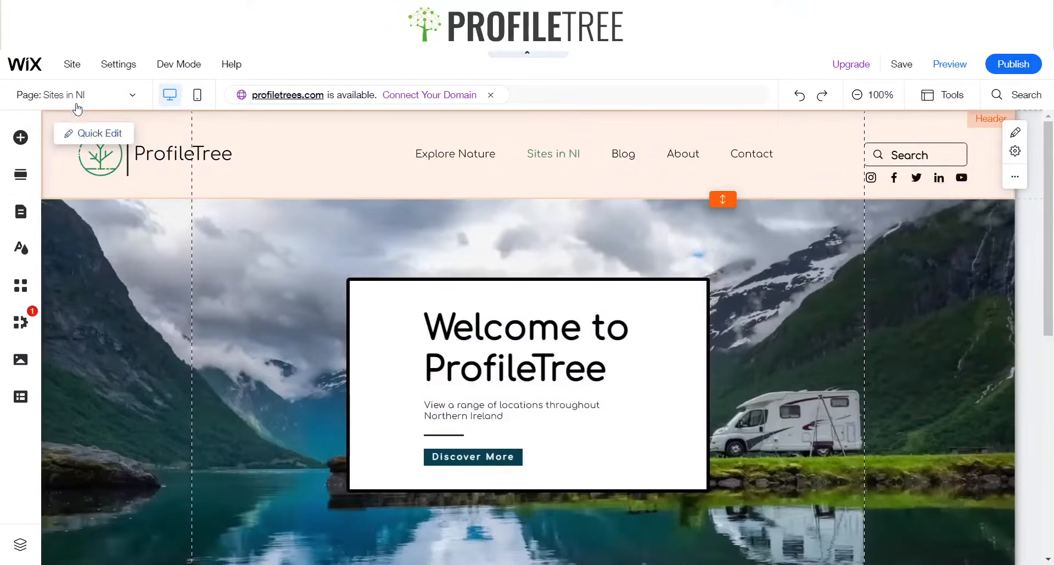
pyautogui.click(76, 99)
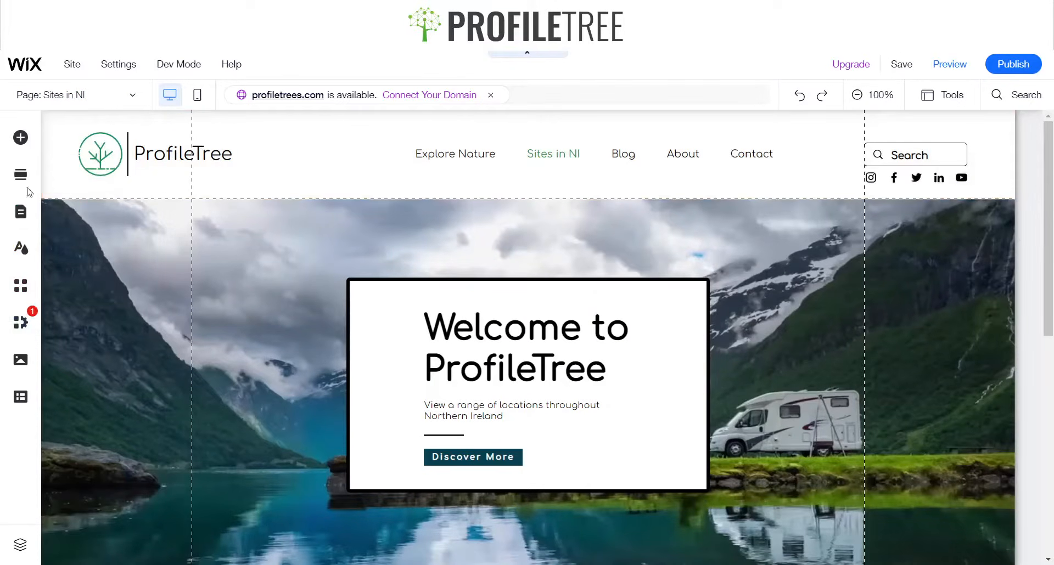
pyautogui.click(20, 211)
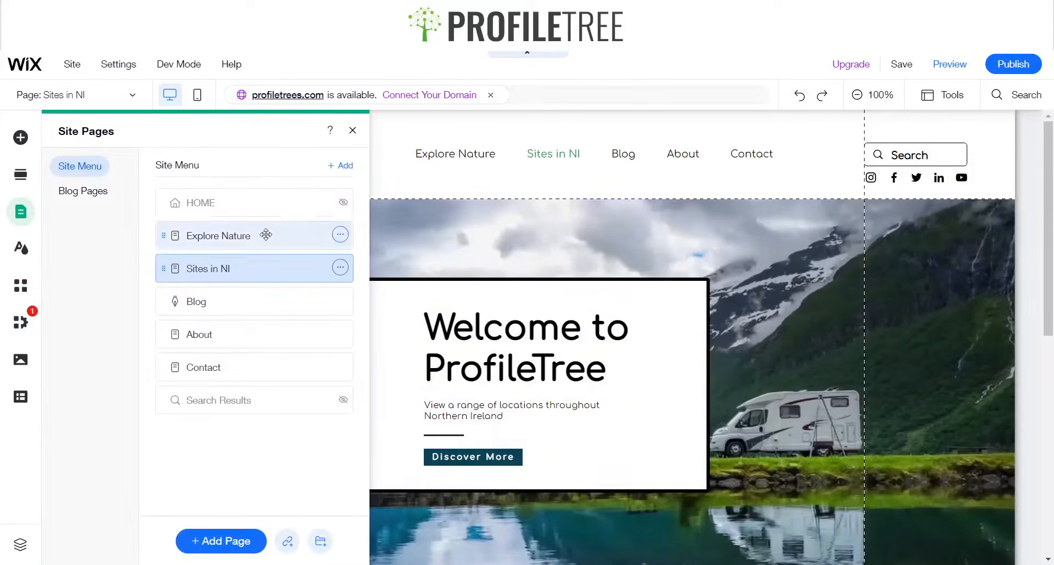
pyautogui.click(341, 204)
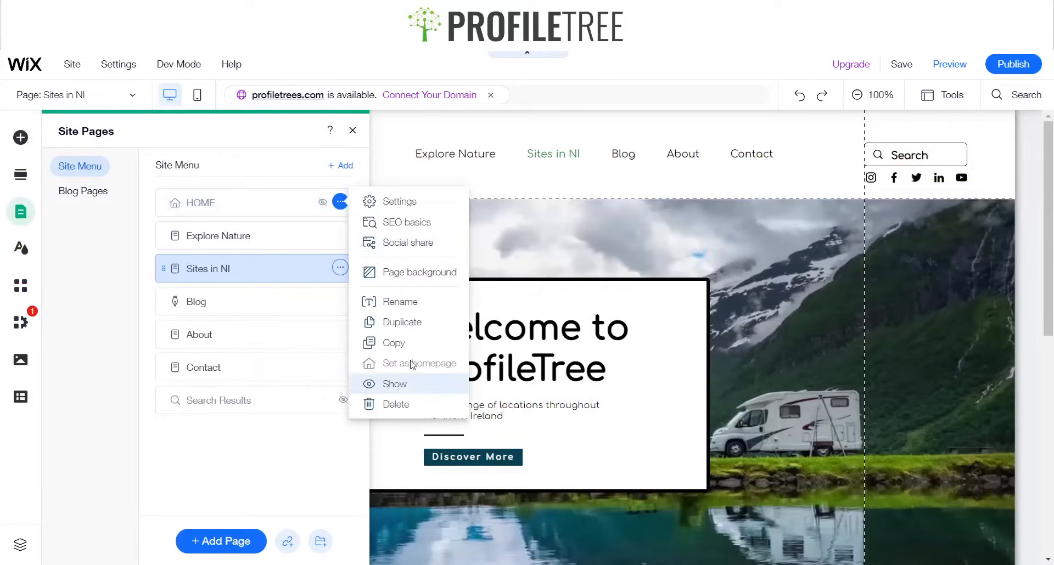
pyautogui.click(340, 268)
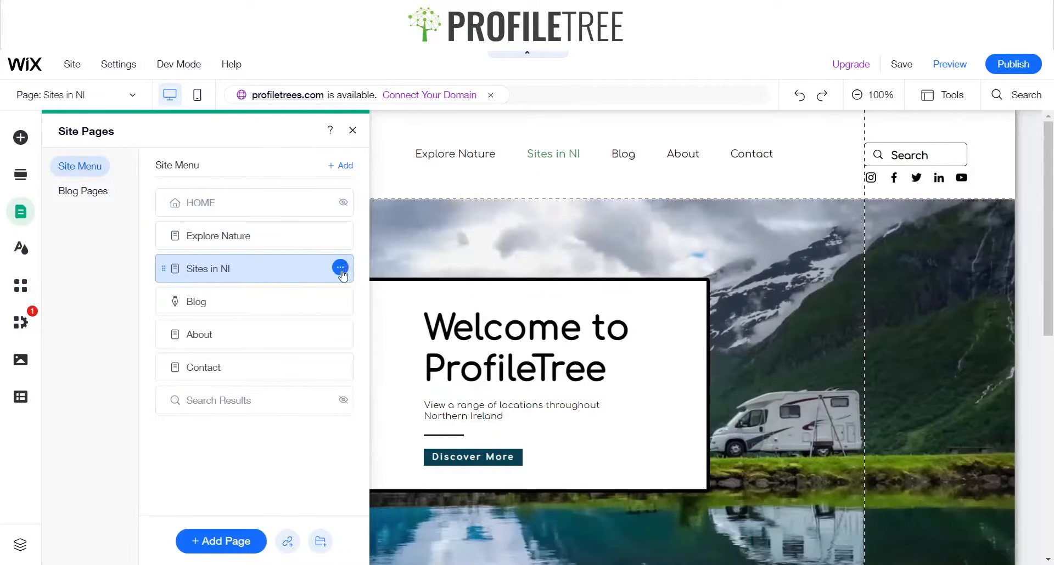
pyautogui.click(340, 268)
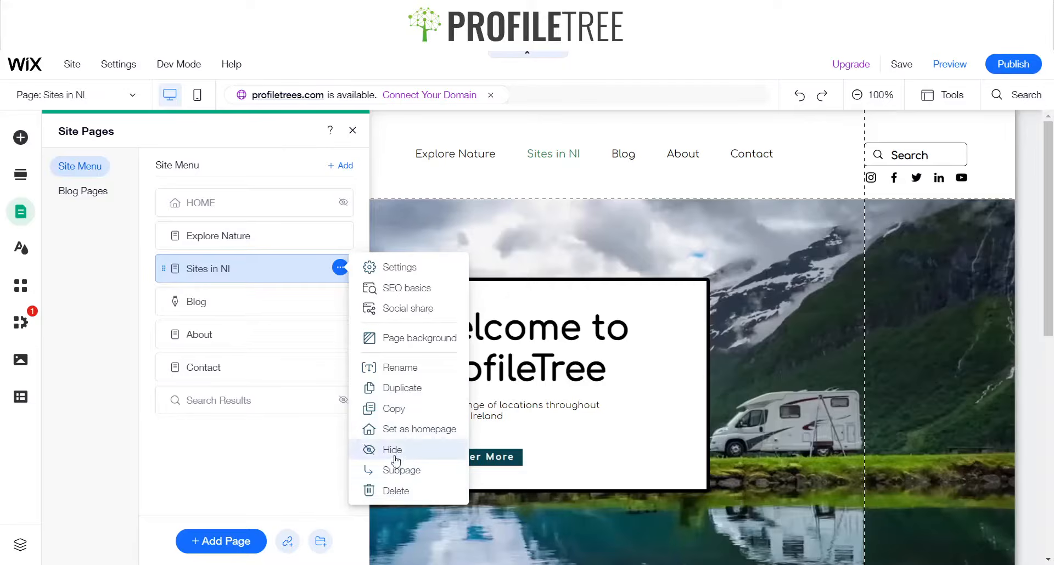
pyautogui.click(384, 429)
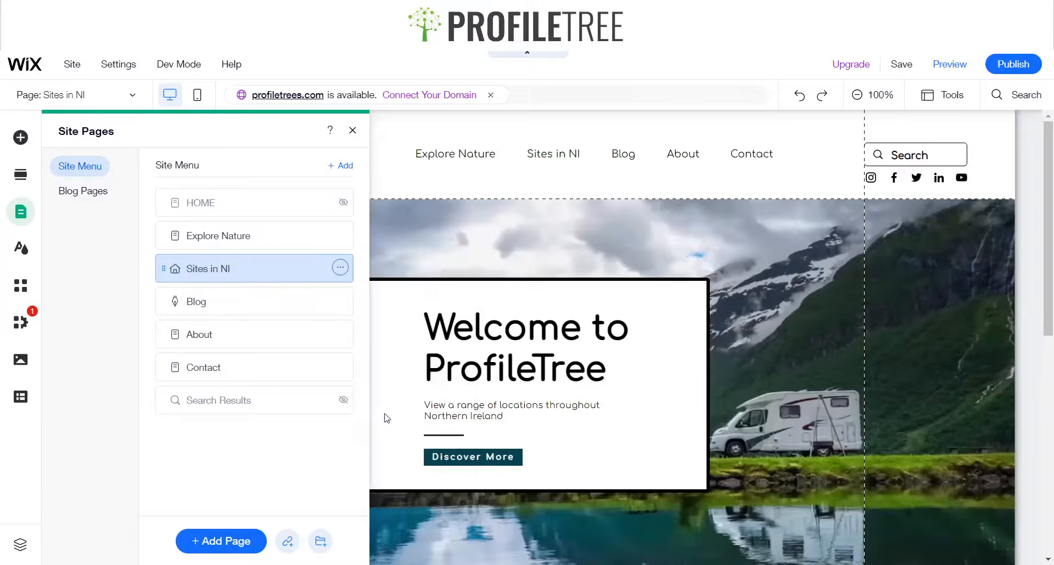
# Rename the Sites in NI page to Home
pyautogui.click(340, 268)
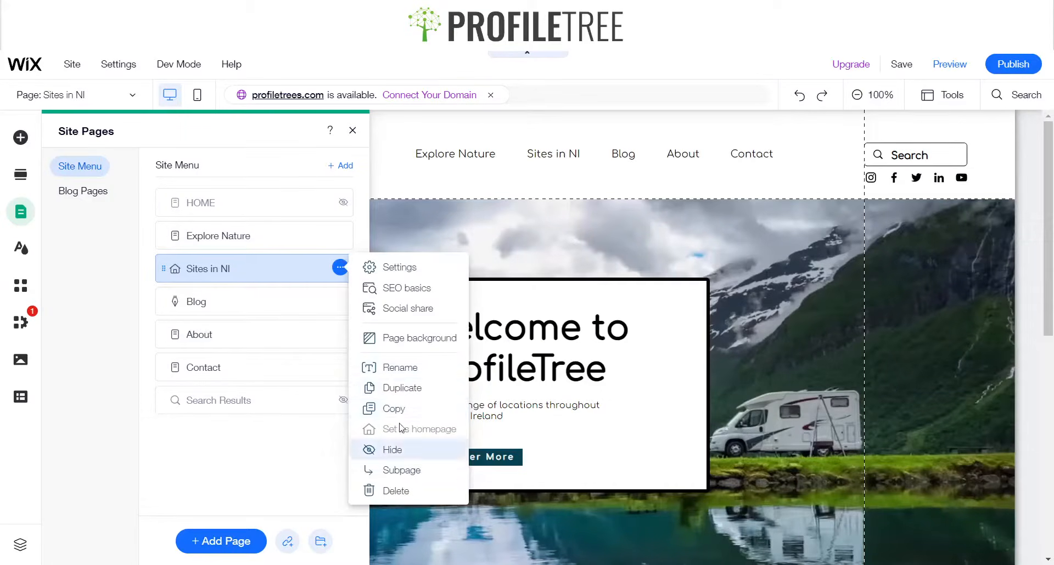
pyautogui.click(405, 370)
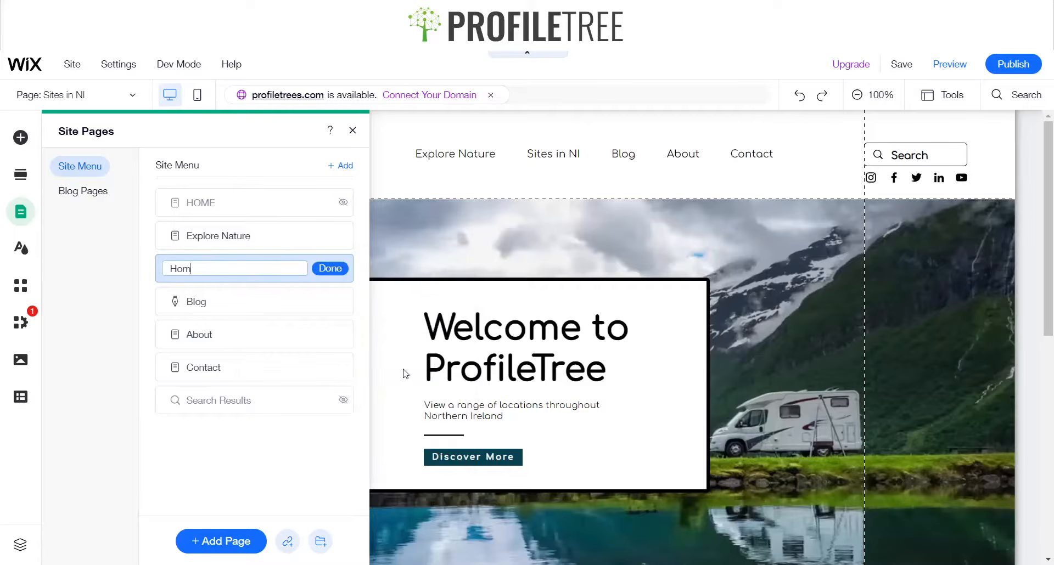
pyautogui.press('Return')
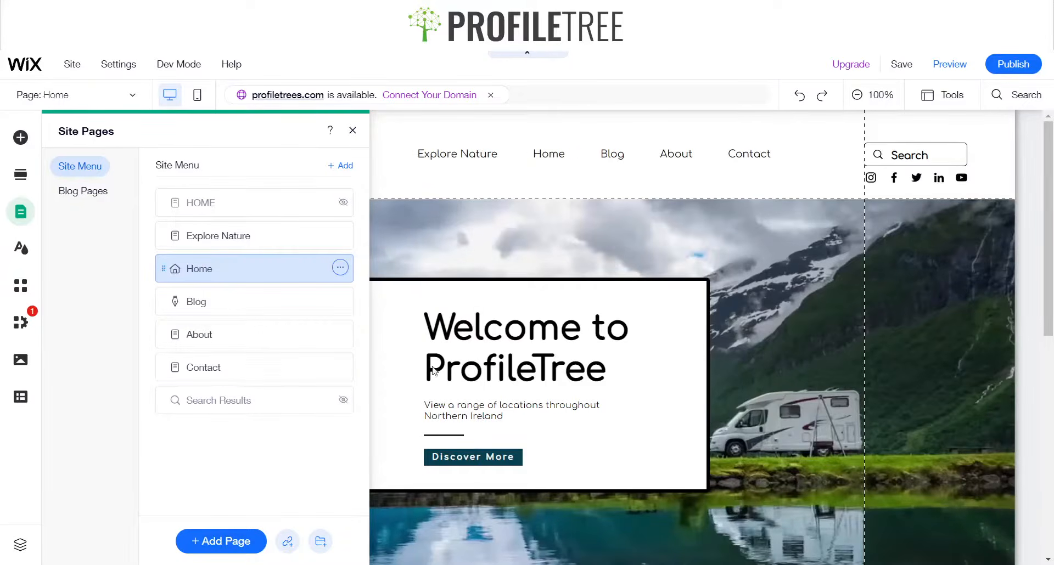
# Show the hidden HOME page in the site menu
pyautogui.click(341, 202)
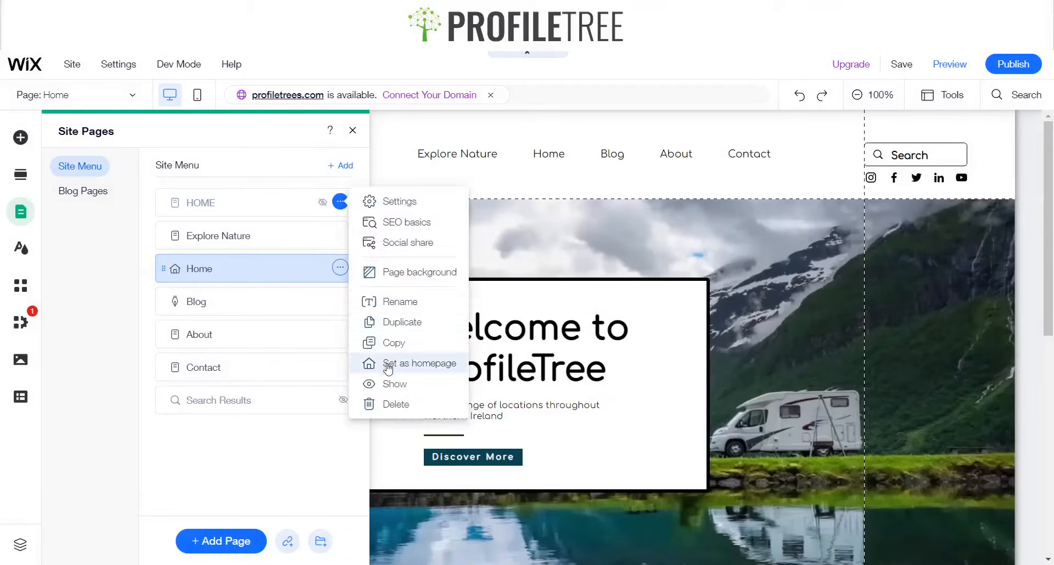
pyautogui.click(388, 384)
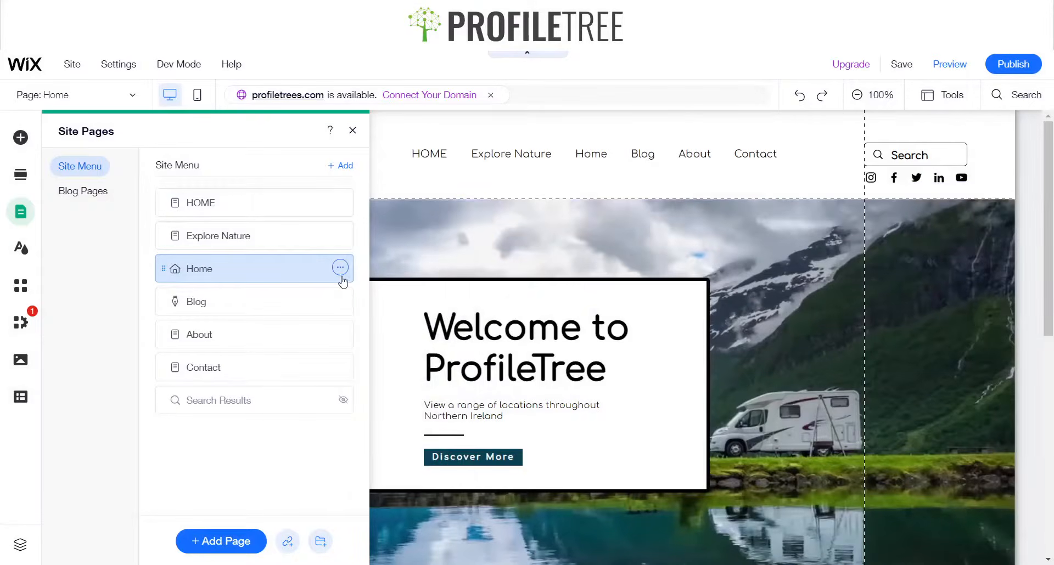
# Move the Home page to the top of the site menu
pyautogui.click(341, 268)
pyautogui.click(282, 264)
pyautogui.moveTo(282, 264); pyautogui.dragTo(294, 223)
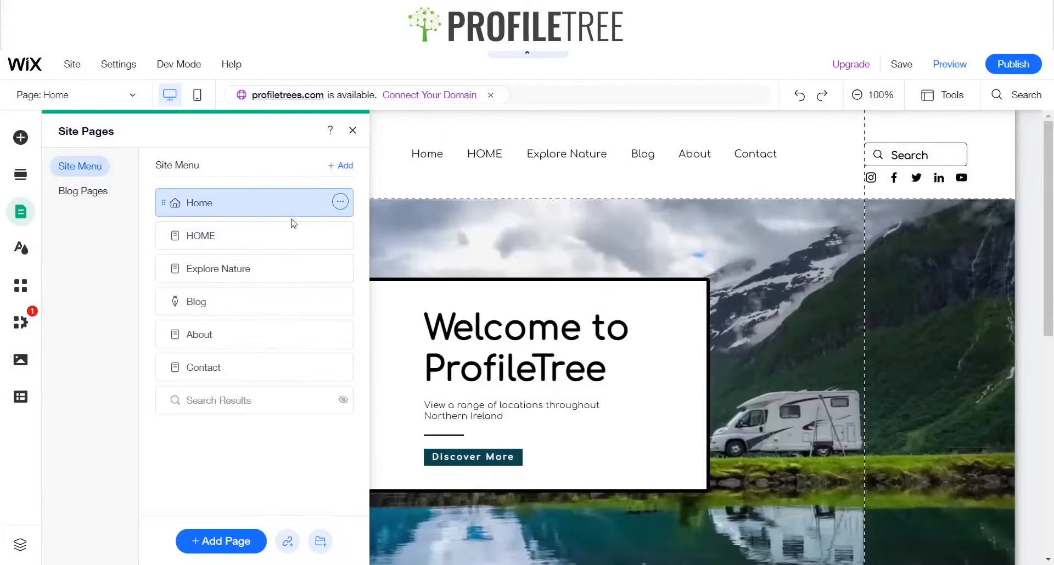
# Hide the Home page from the site menu
pyautogui.click(339, 203)
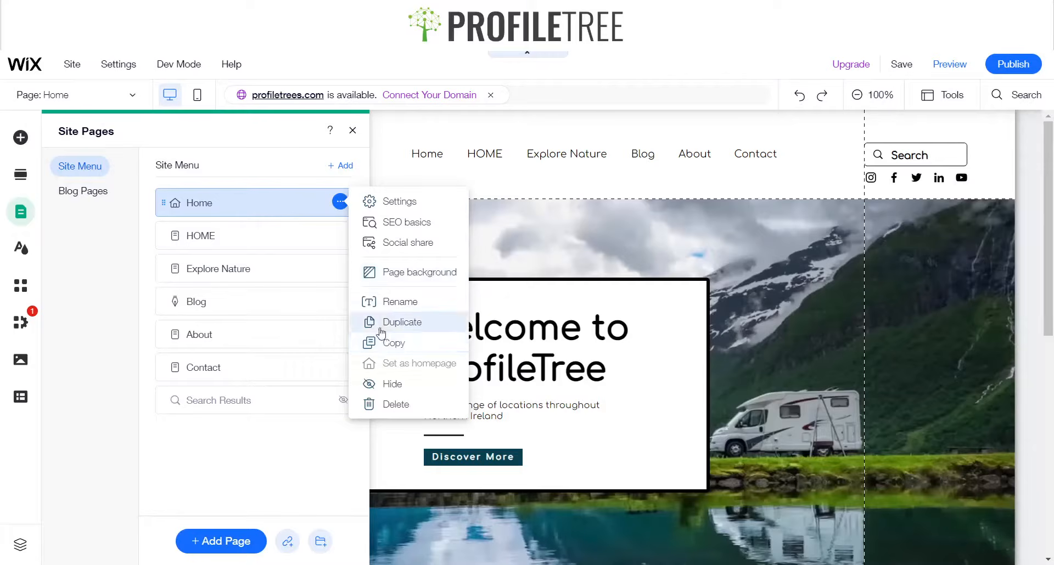
pyautogui.click(391, 384)
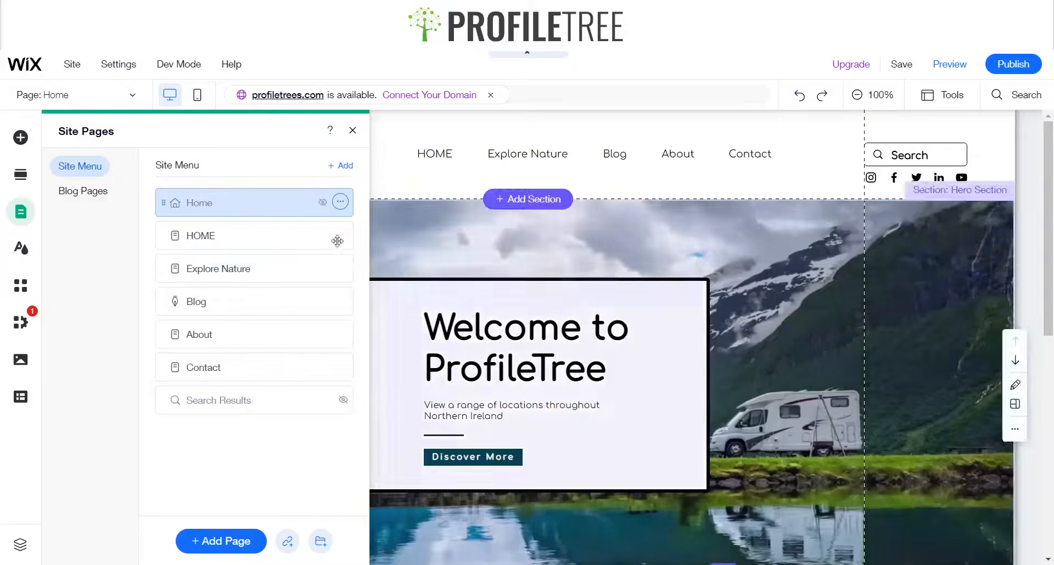
# Rename the HOME page to Sites in Northern Ireland and close the site pages panel
pyautogui.click(340, 234)
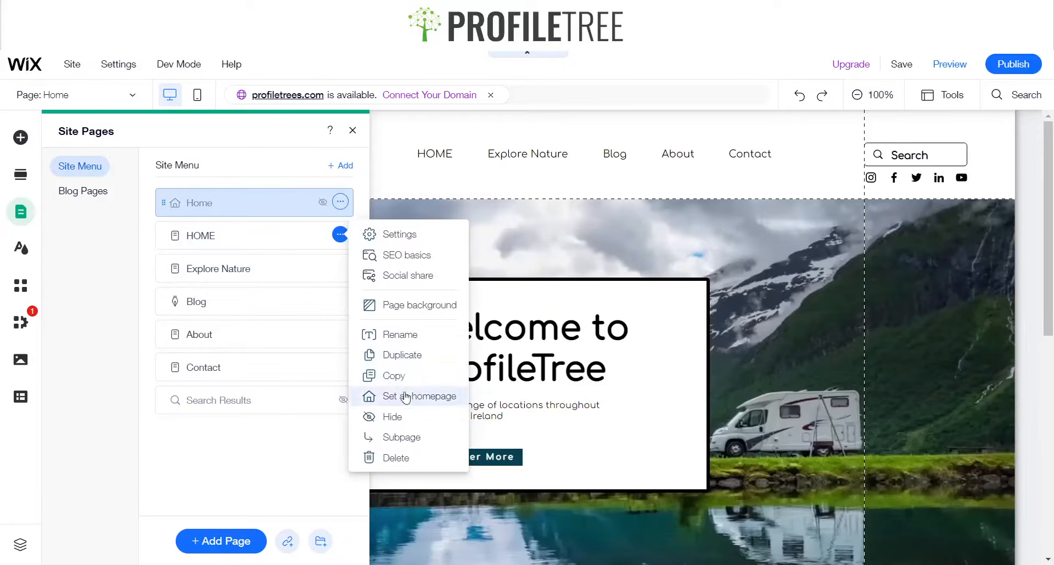
pyautogui.click(399, 335)
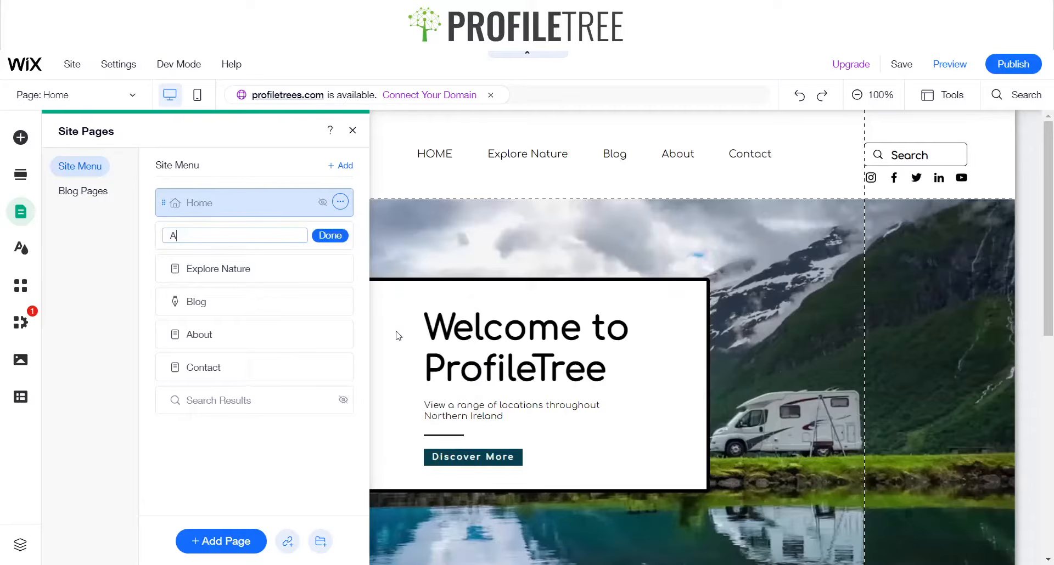
pyautogui.write('A')
pyautogui.press('BackSpace')
pyautogui.write('Site in Northern Ireland')
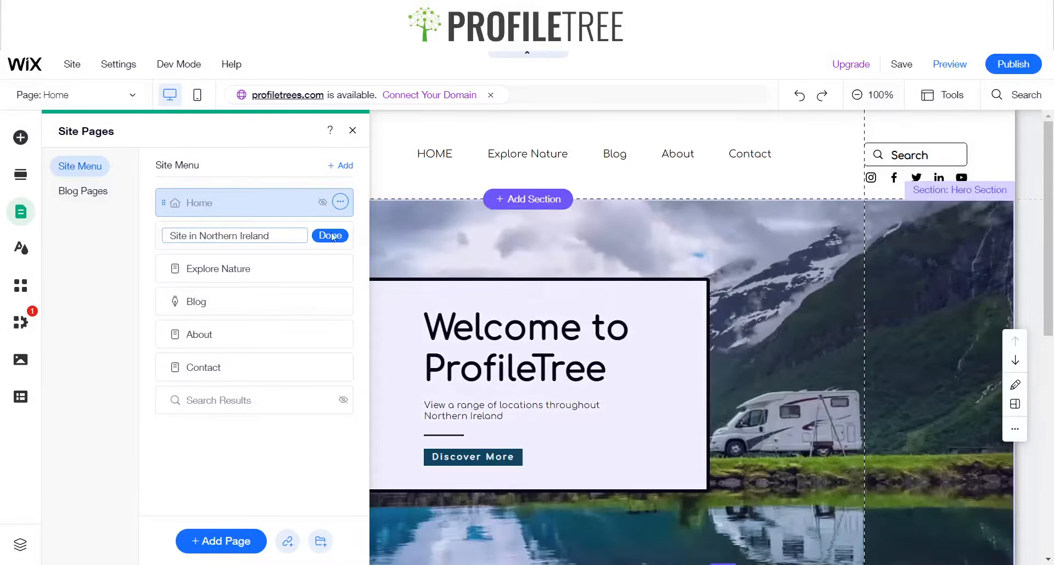
pyautogui.click(187, 237)
pyautogui.write('s')
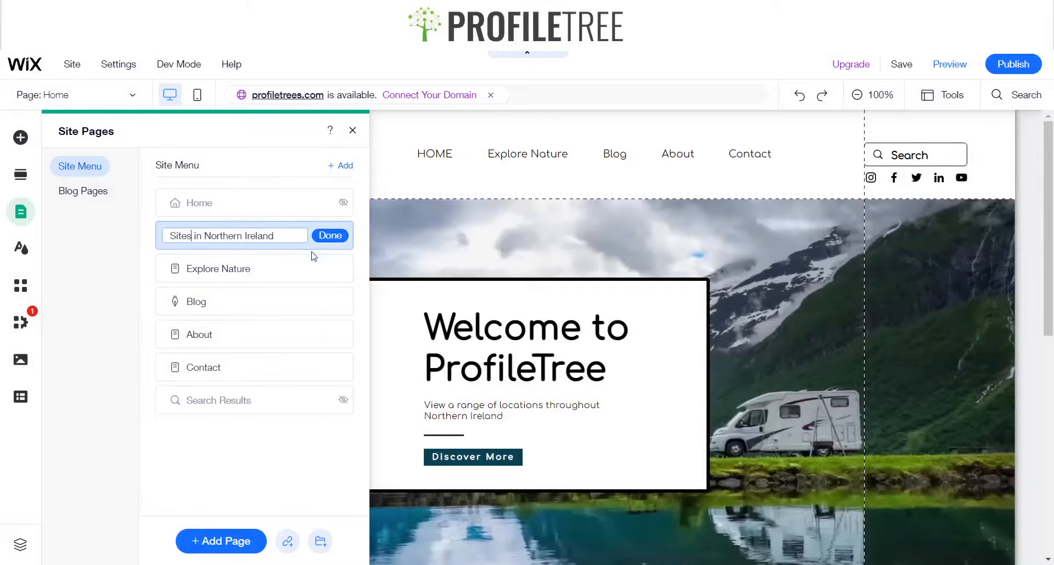
pyautogui.click(329, 236)
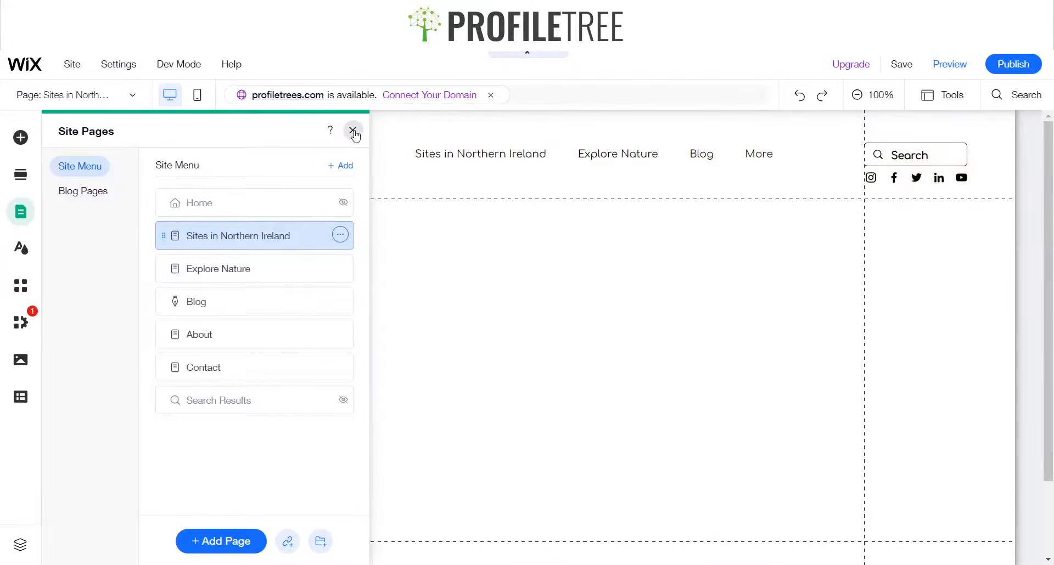
pyautogui.click(353, 131)
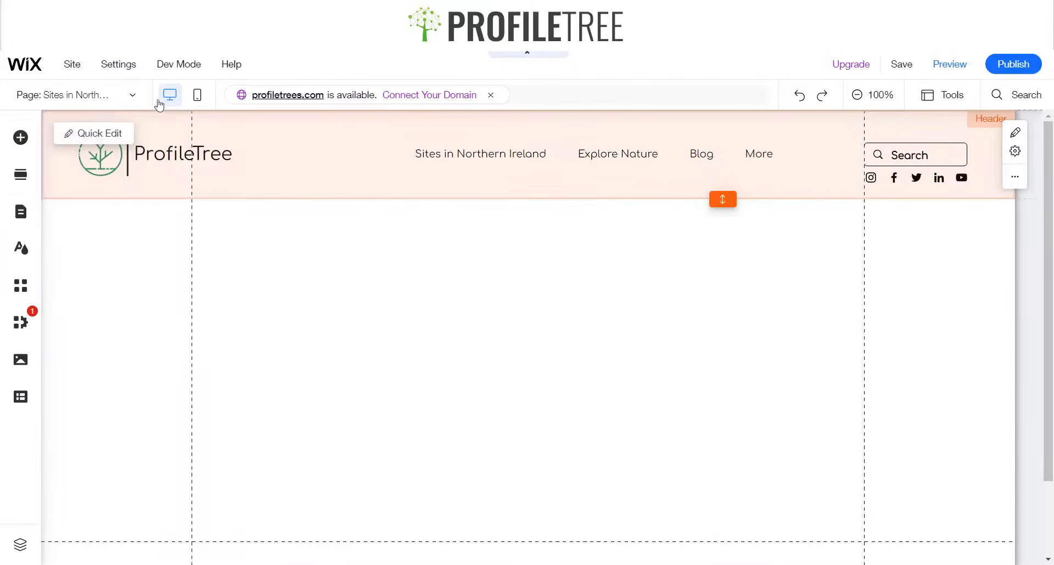
# Switch to the Home page, select the gallery section and turn on the Toolbar
pyautogui.click(115, 95)
pyautogui.click(90, 145)
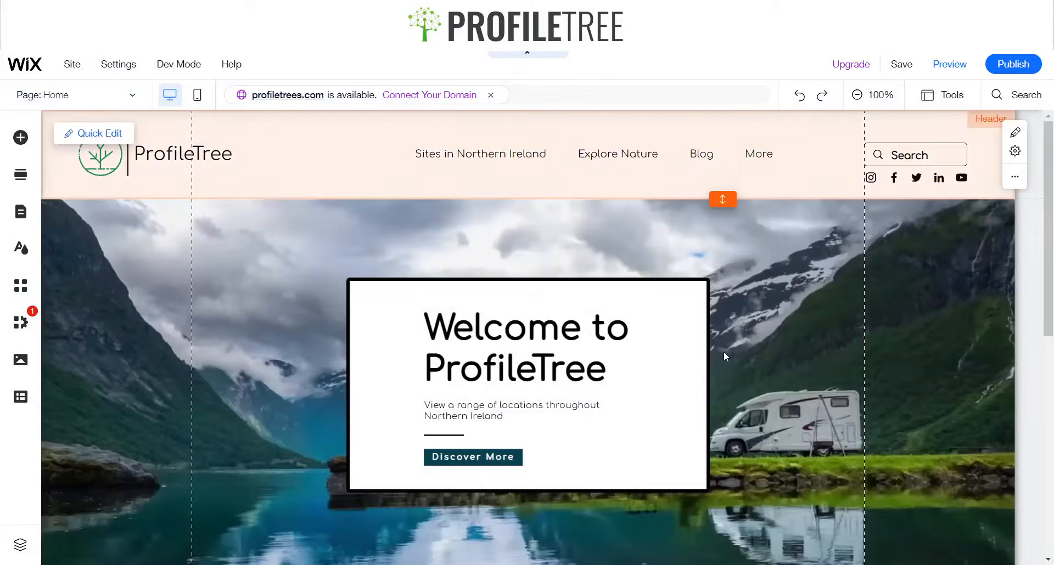
pyautogui.scroll(-8, 805, 380)
pyautogui.scroll(1, 536, 322)
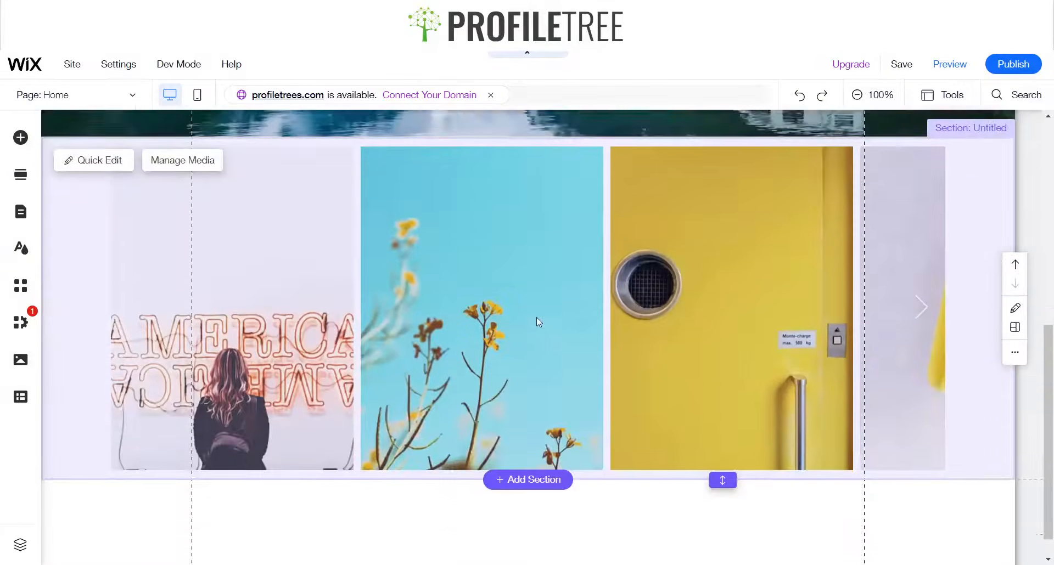
pyautogui.click(472, 239)
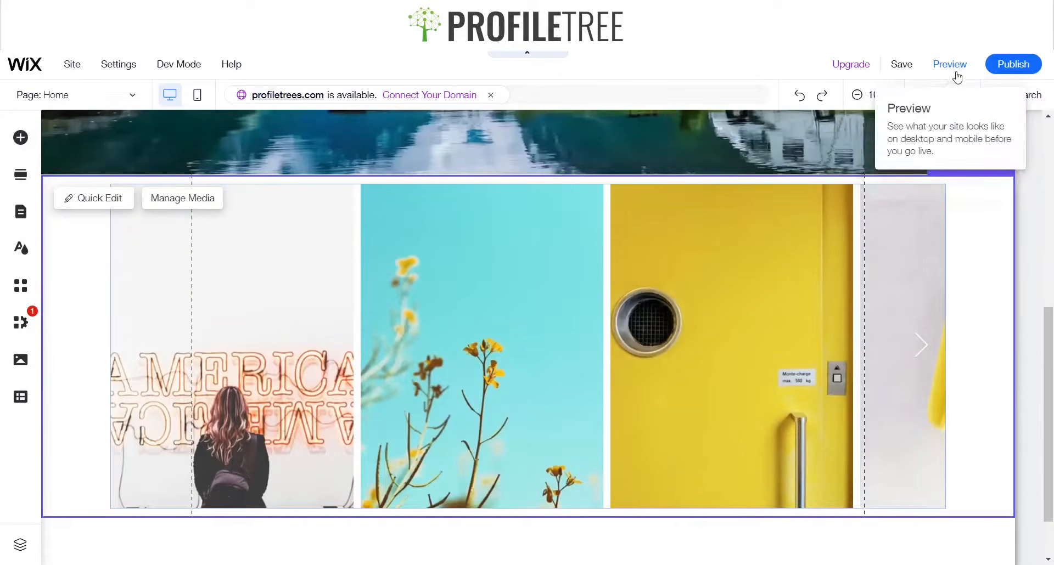
pyautogui.click(955, 92)
pyautogui.click(930, 140)
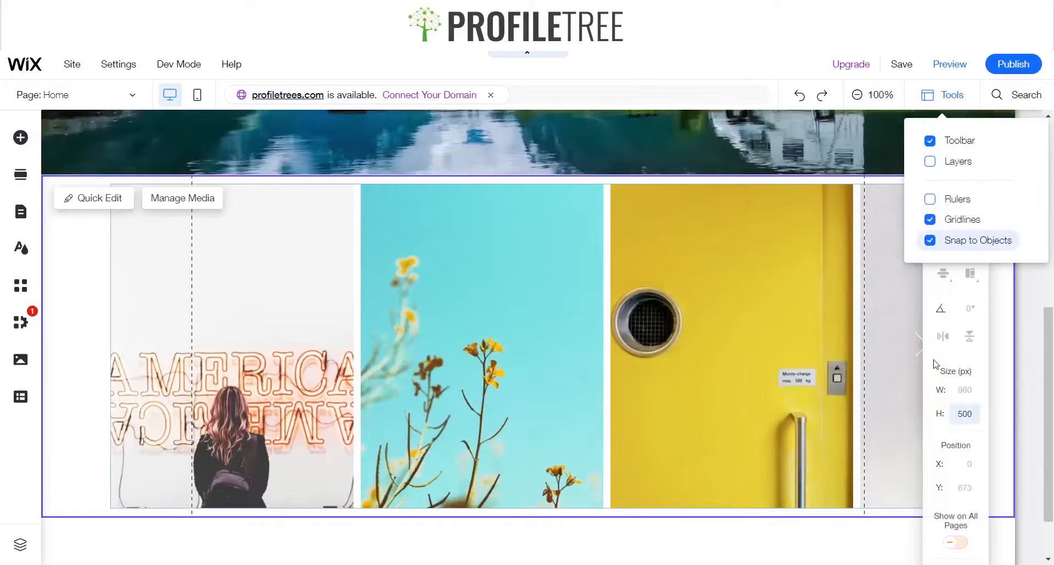
# Set the gallery section's height to 600 px and close the toolbar
pyautogui.click(960, 422)
pyautogui.write('60')
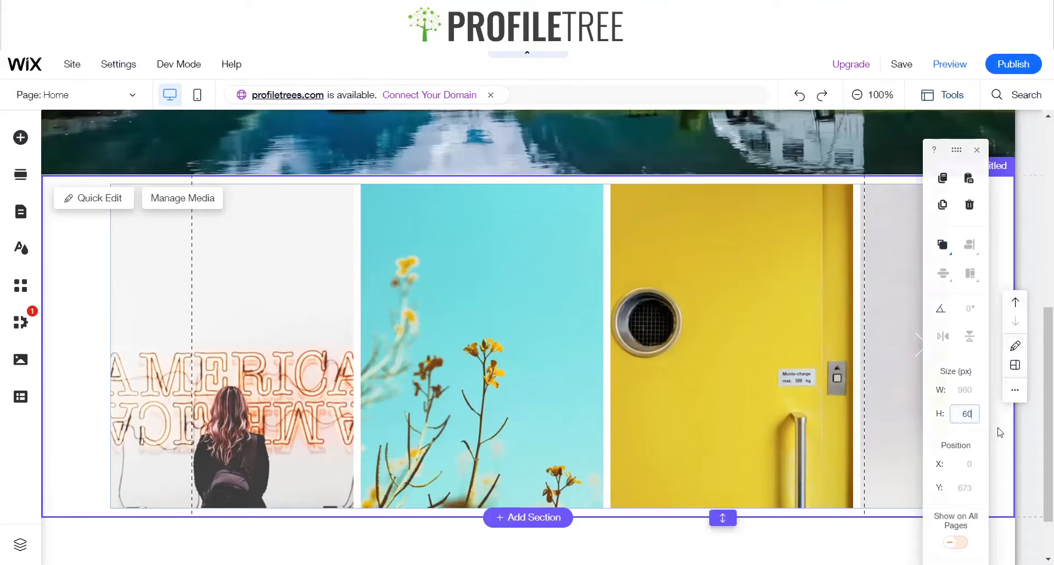
pyautogui.write('0')
pyautogui.press('Return')
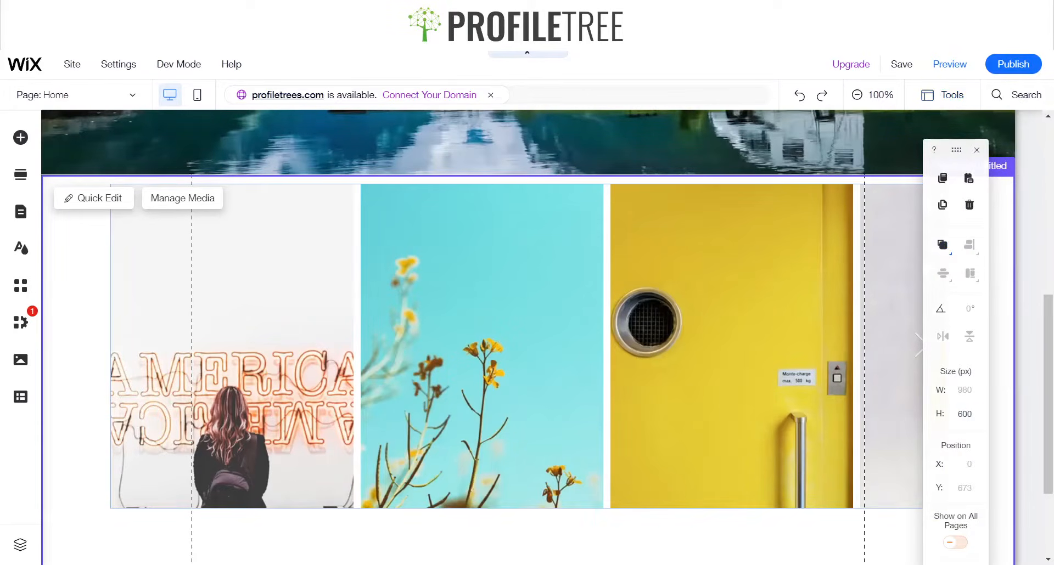
pyautogui.click(975, 151)
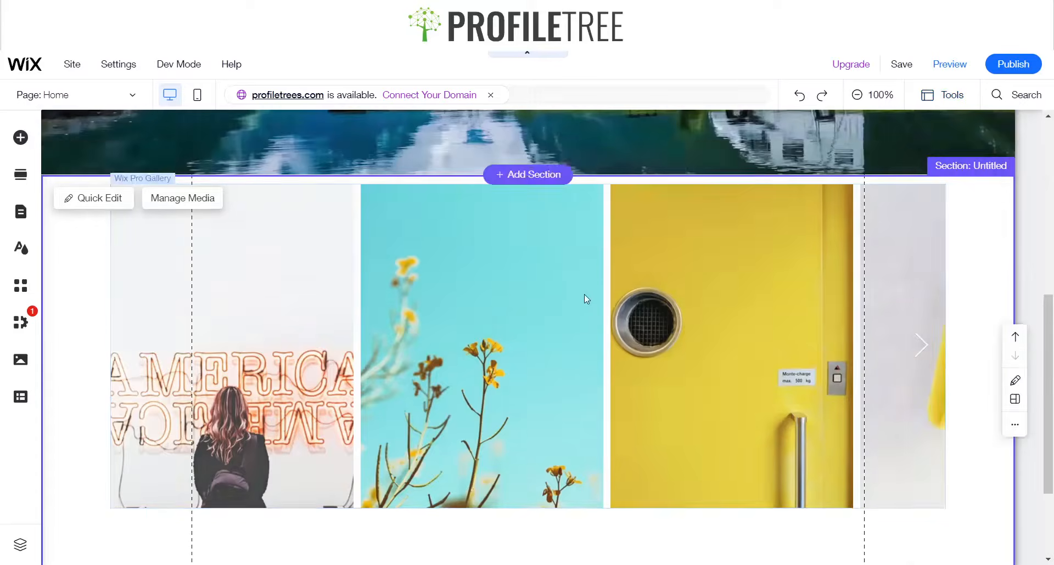
# Select the gallery and drag it slightly lower within its section
pyautogui.scroll(-3, 584, 294)
pyautogui.click(533, 266)
pyautogui.scroll(3, 540, 318)
pyautogui.moveTo(540, 317); pyautogui.dragTo(541, 361)
pyautogui.scroll(-1, 543, 378)
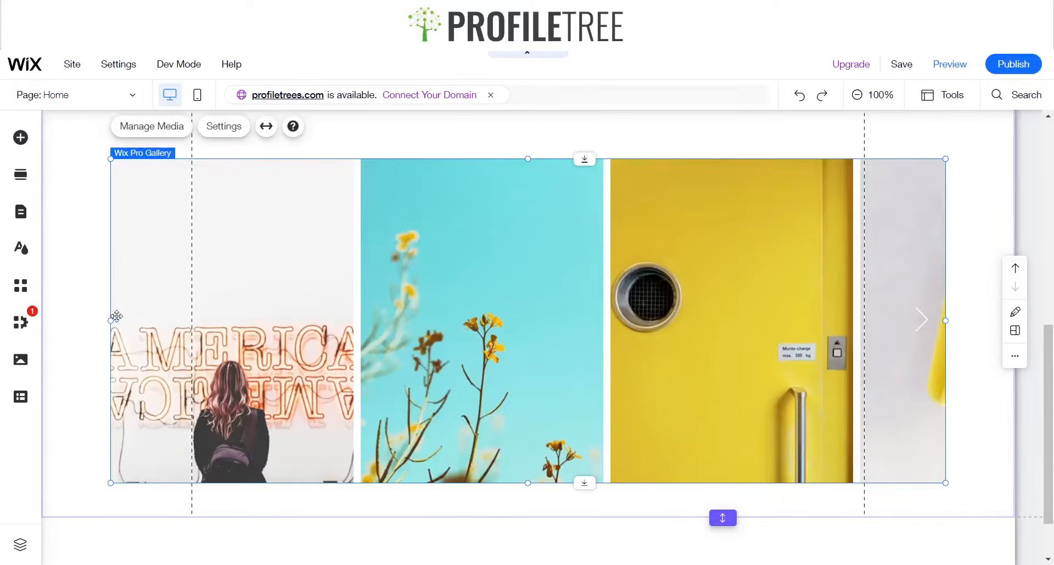
# Stretch the gallery to full width with 0 px margins
pyautogui.moveTo(110, 321); pyautogui.dragTo(44, 313)
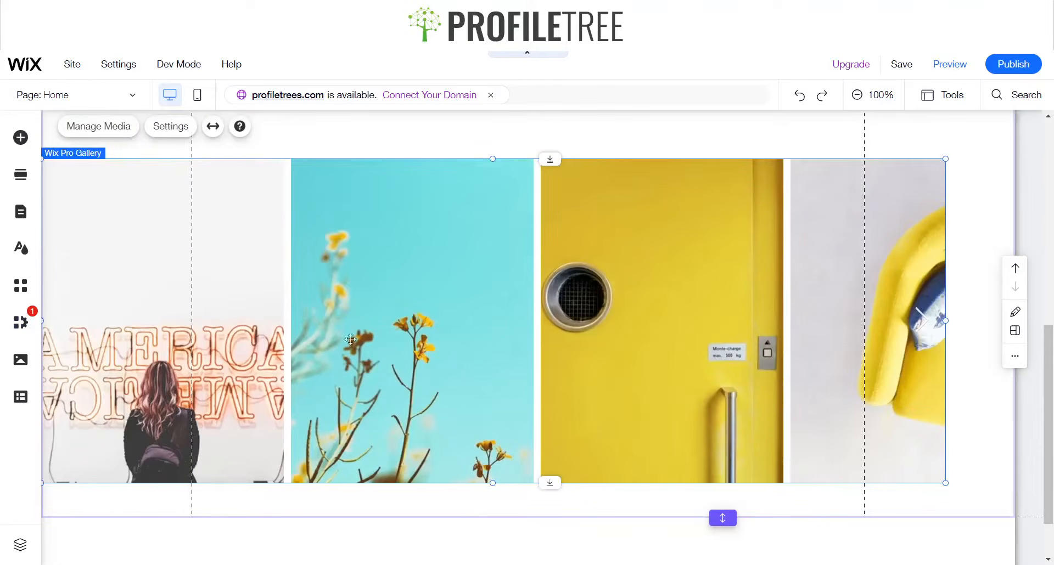
pyautogui.hotkey('ctrl', 'z')
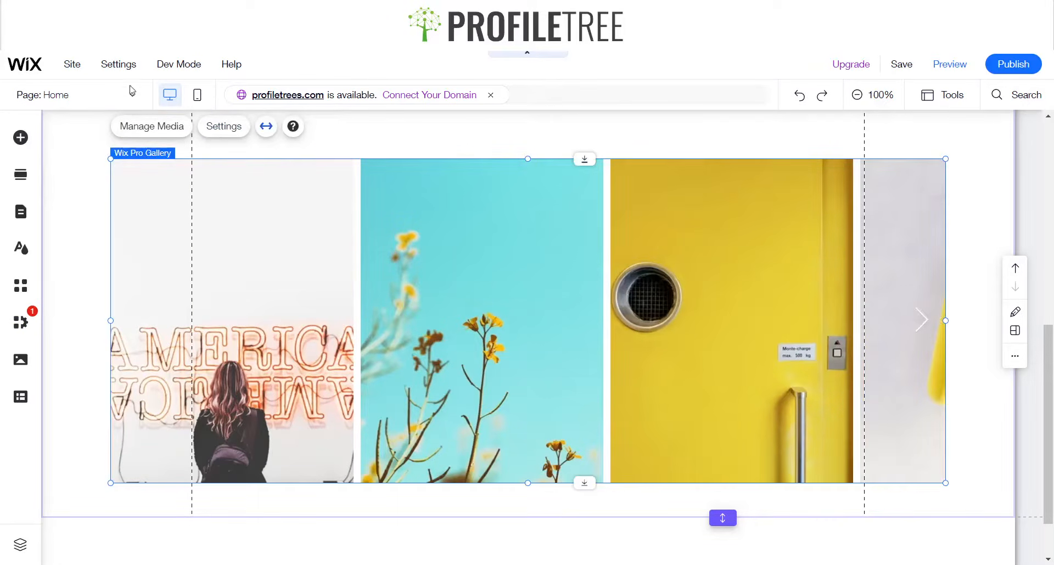
pyautogui.click(267, 128)
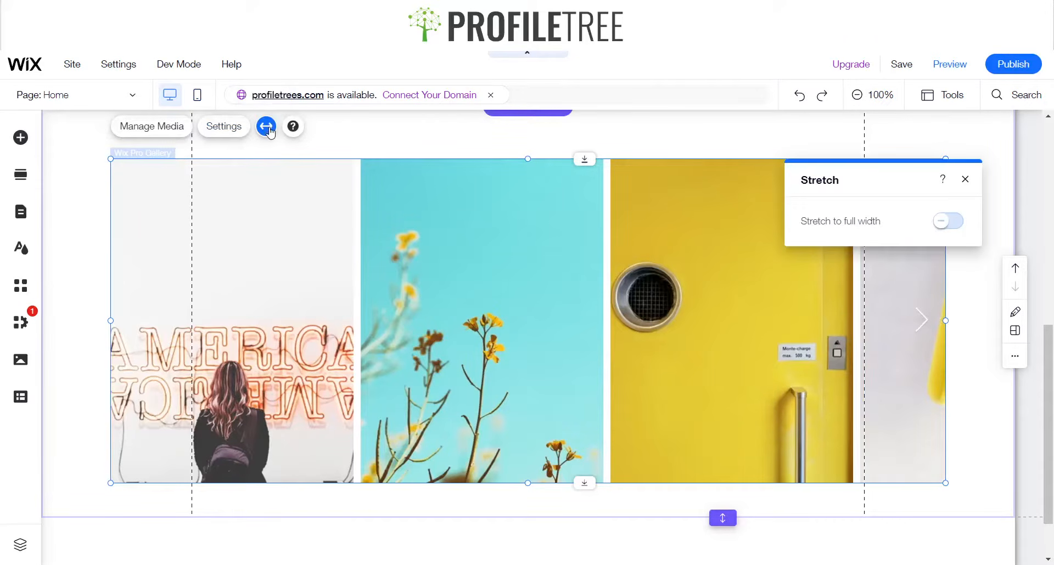
pyautogui.click(940, 222)
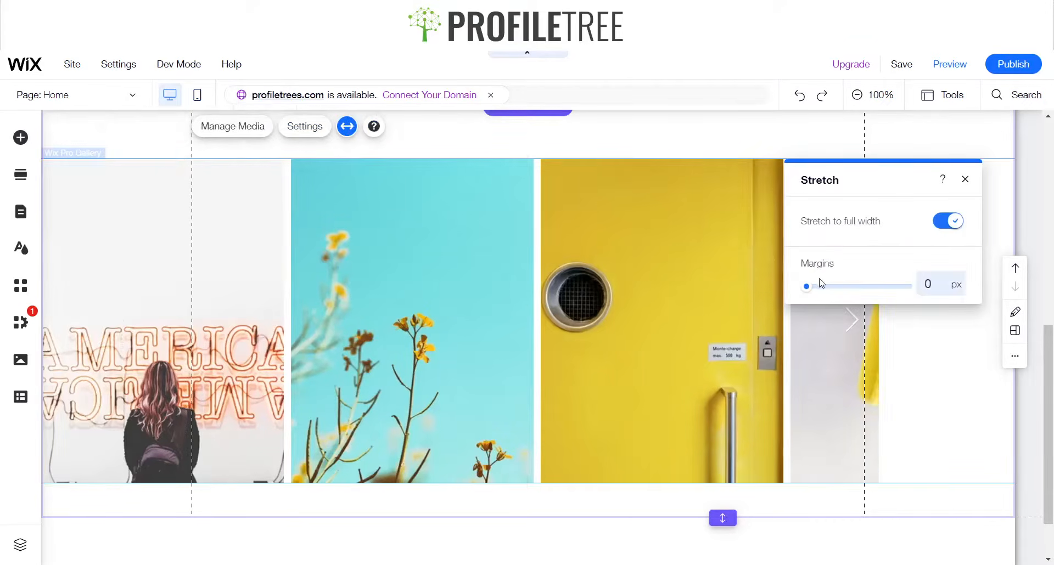
pyautogui.click(965, 180)
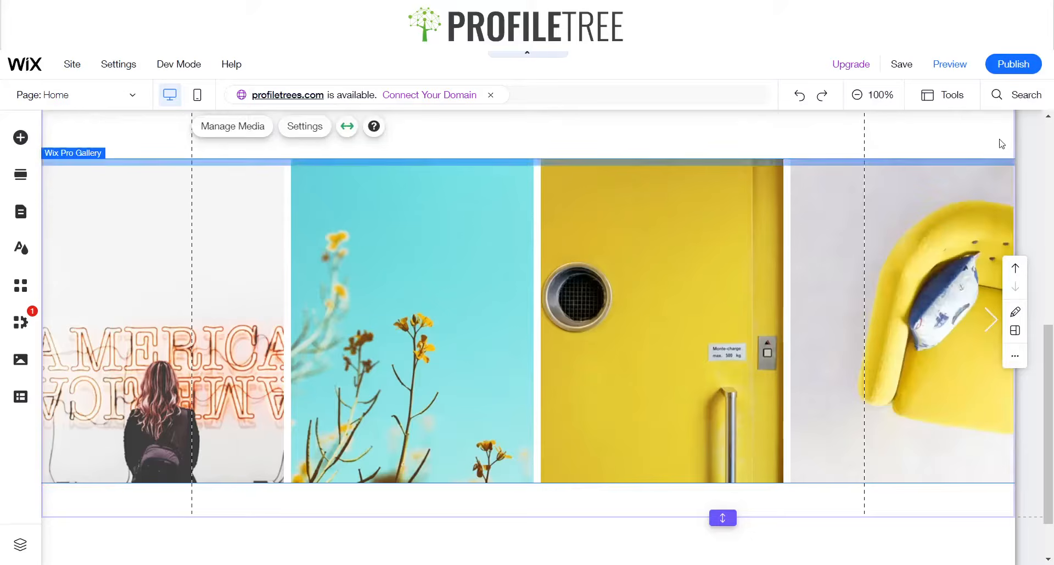
# Preview the site and step through the gallery slider, then return to the editor
pyautogui.click(949, 65)
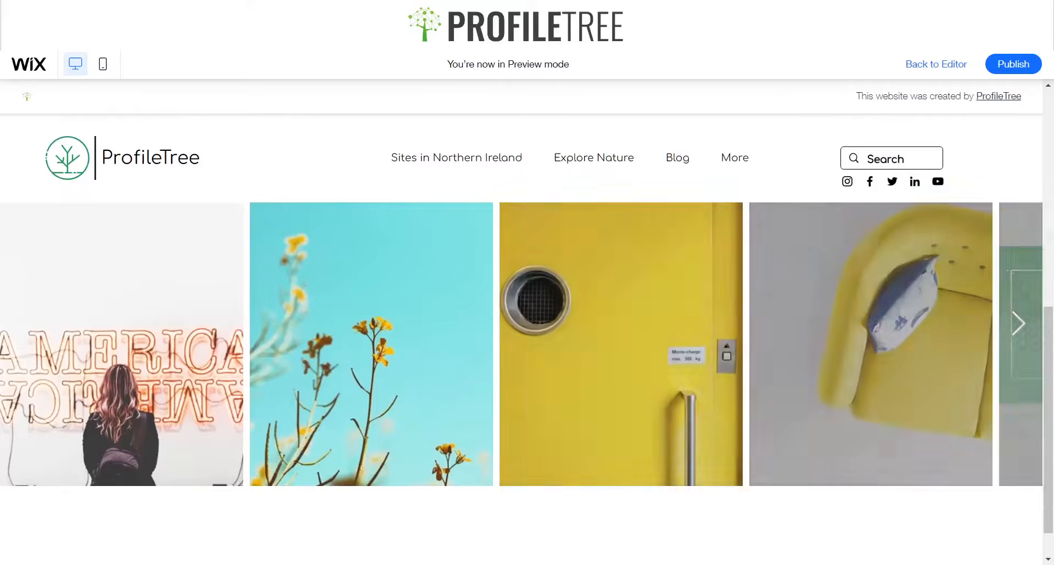
pyautogui.click(1018, 323)
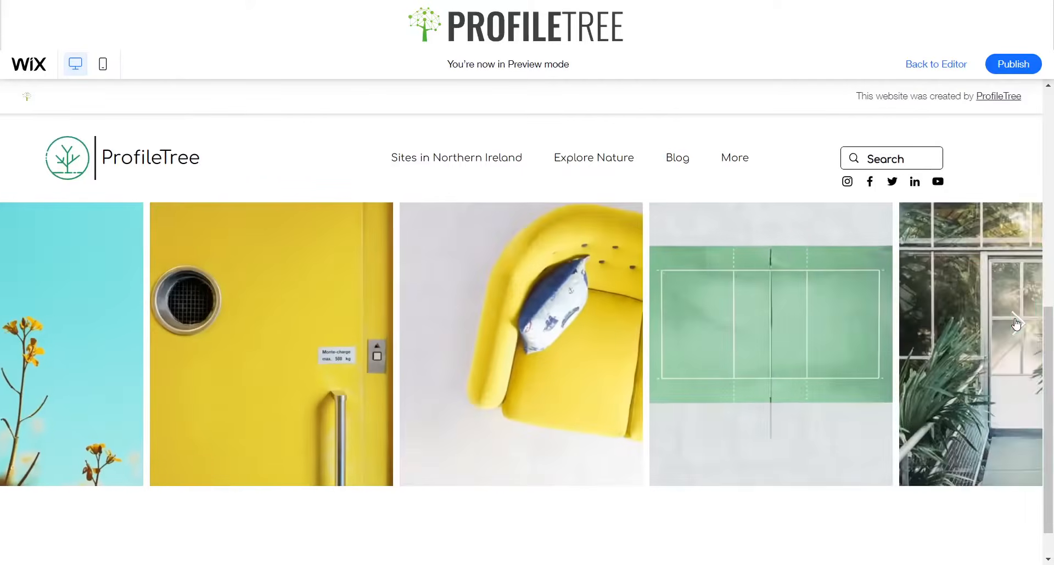
pyautogui.click(1016, 324)
pyautogui.click(1016, 324)
pyautogui.click(1016, 325)
pyautogui.click(1016, 324)
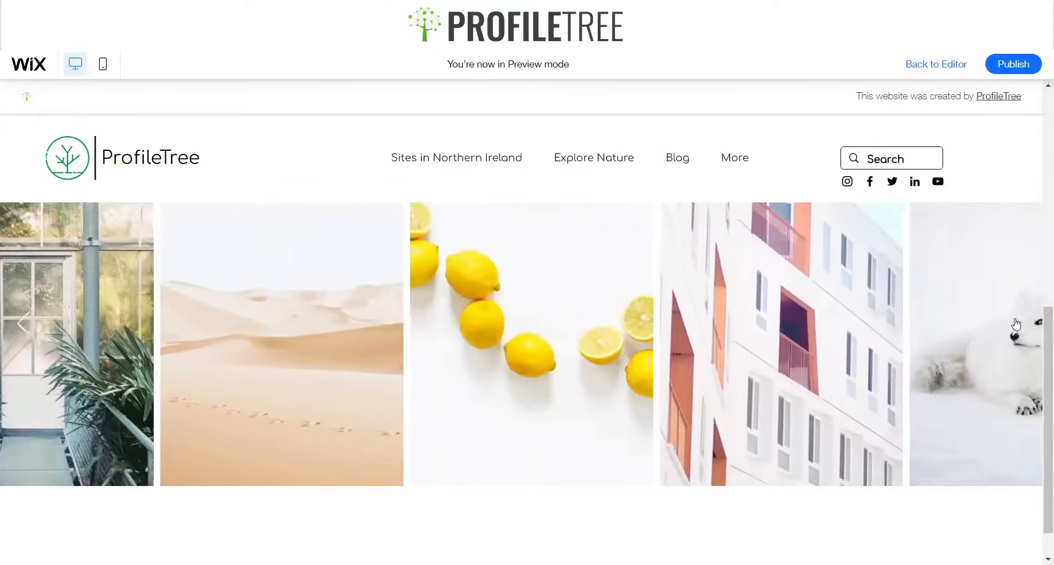
pyautogui.click(1016, 325)
pyautogui.scroll(6, 955, 337)
pyautogui.scroll(-6, 956, 337)
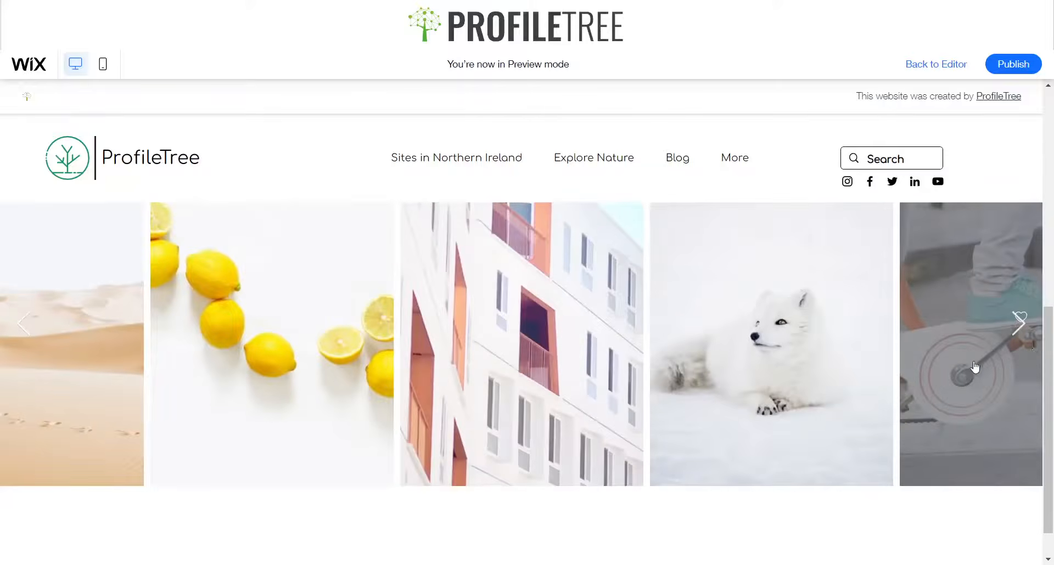
pyautogui.click(1031, 327)
pyautogui.click(1014, 333)
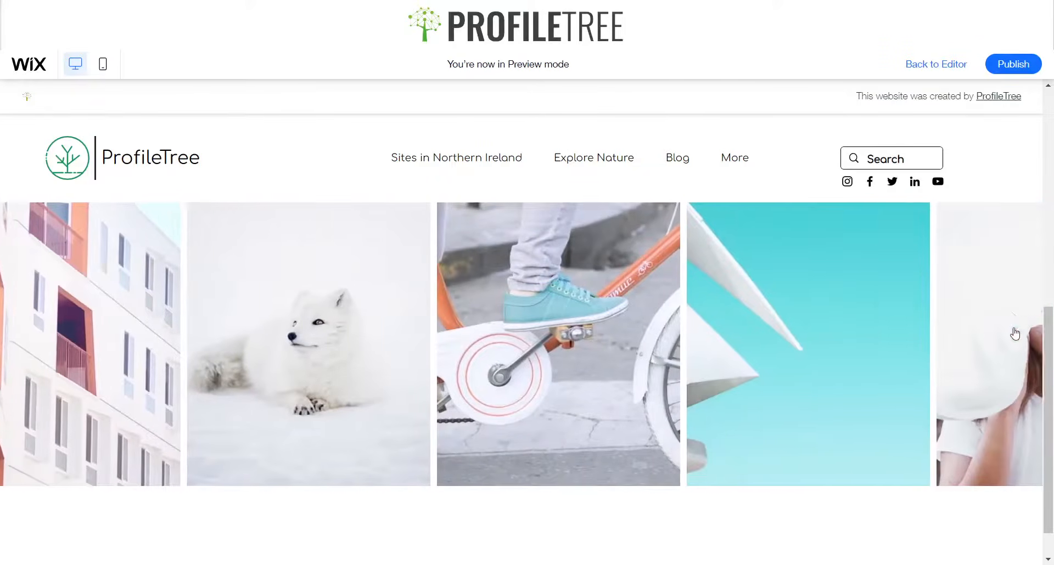
pyautogui.scroll(5, 713, 334)
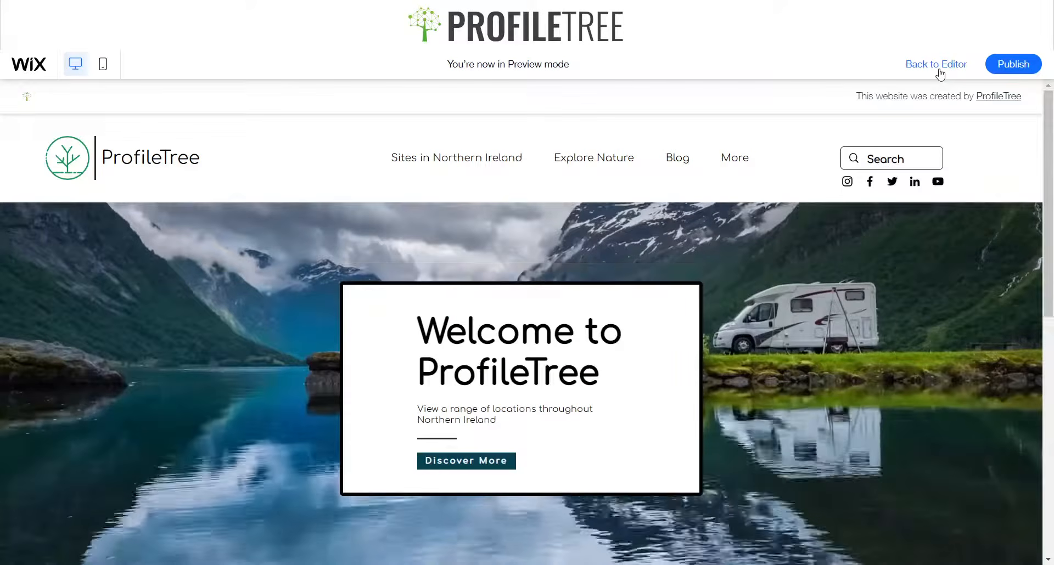
pyautogui.click(937, 67)
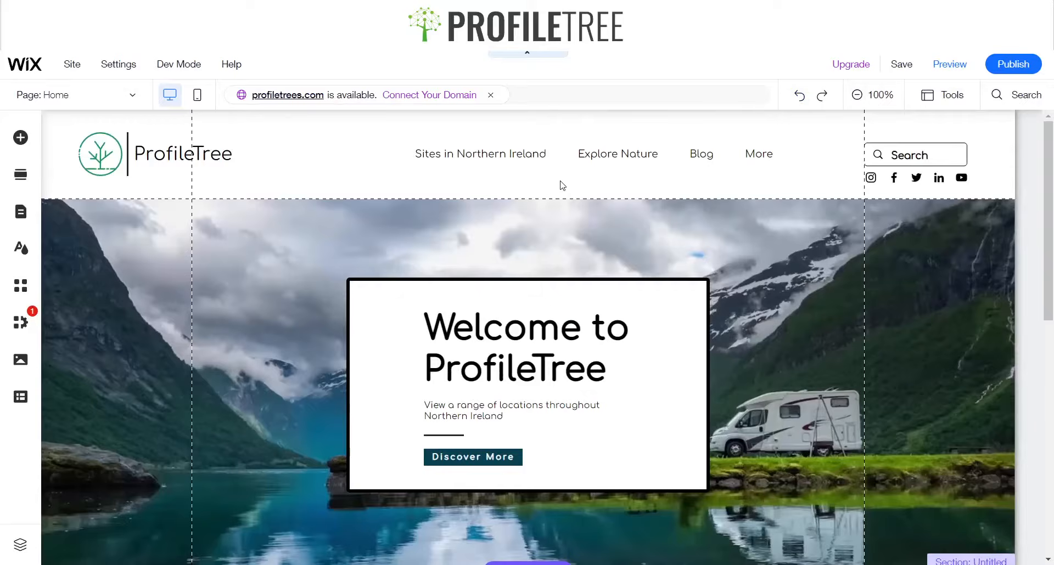
# Move the gallery up slightly and raise the gallery section's bottom edge
pyautogui.scroll(-5, 562, 185)
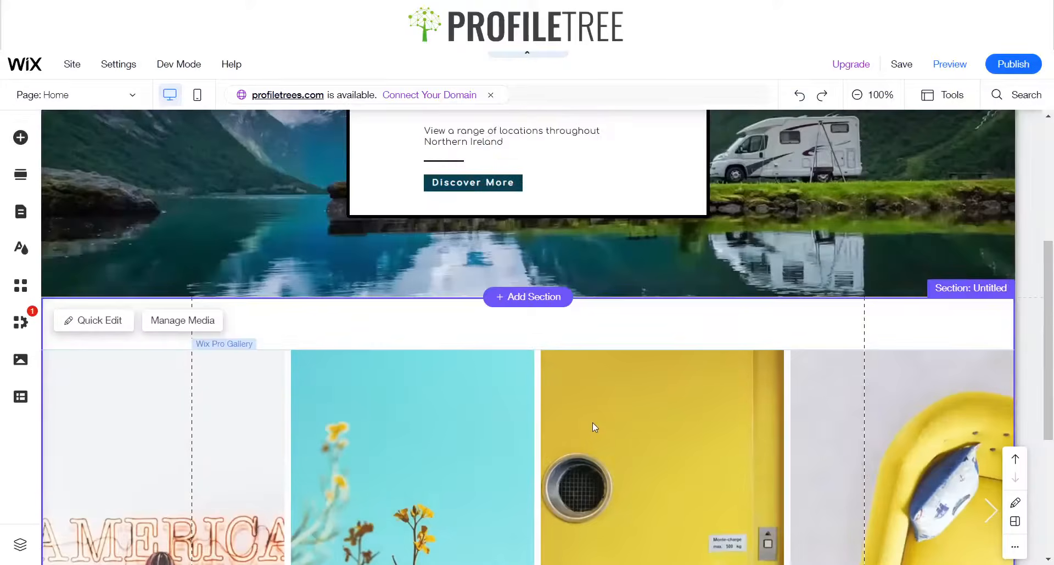
pyautogui.click(544, 423)
pyautogui.moveTo(544, 423); pyautogui.dragTo(548, 399)
pyautogui.scroll(-5, 543, 359)
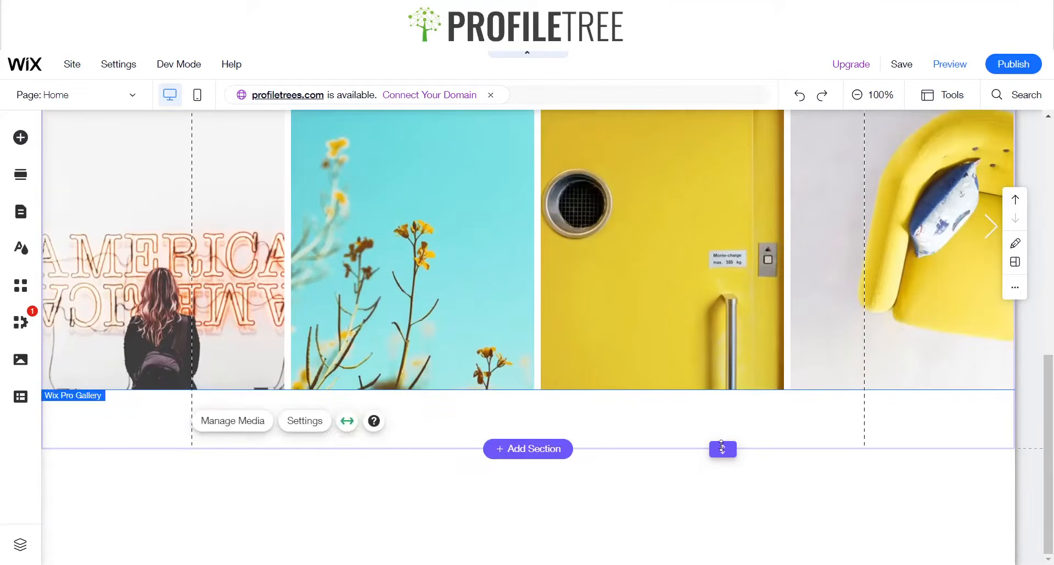
pyautogui.moveTo(722, 448); pyautogui.dragTo(723, 426)
# Review the spacing around the gallery within its section
pyautogui.scroll(4, 520, 332)
pyautogui.scroll(-3, 569, 334)
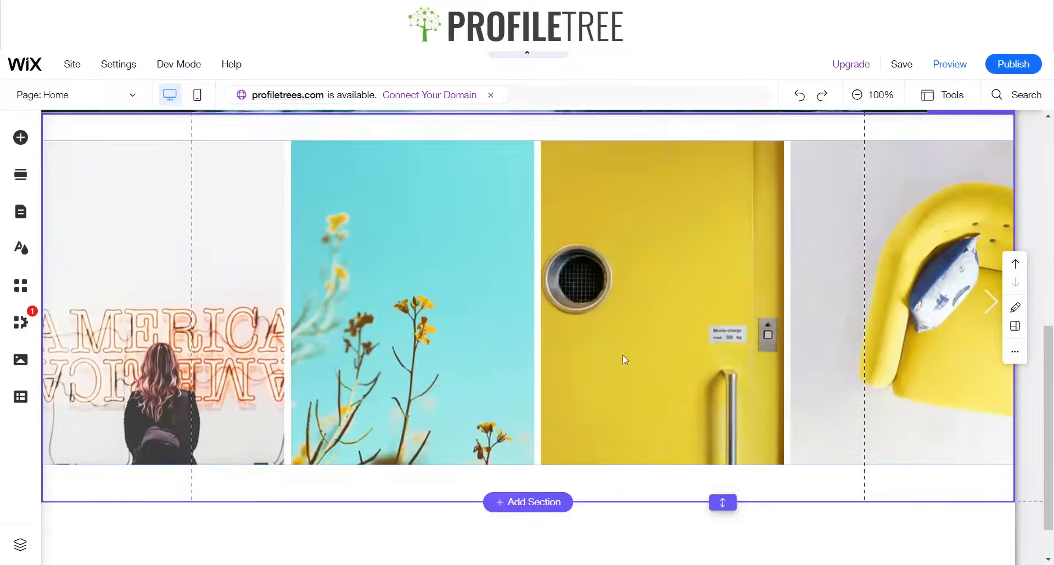
pyautogui.scroll(-1, 622, 360)
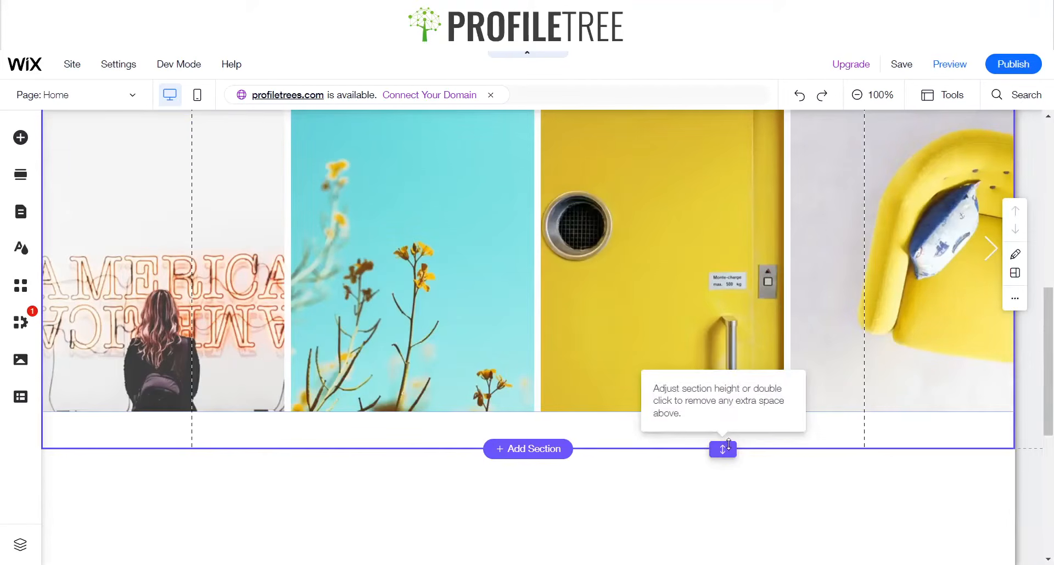
pyautogui.moveTo(728, 443); pyautogui.dragTo(728, 442)
pyautogui.scroll(5, 629, 353)
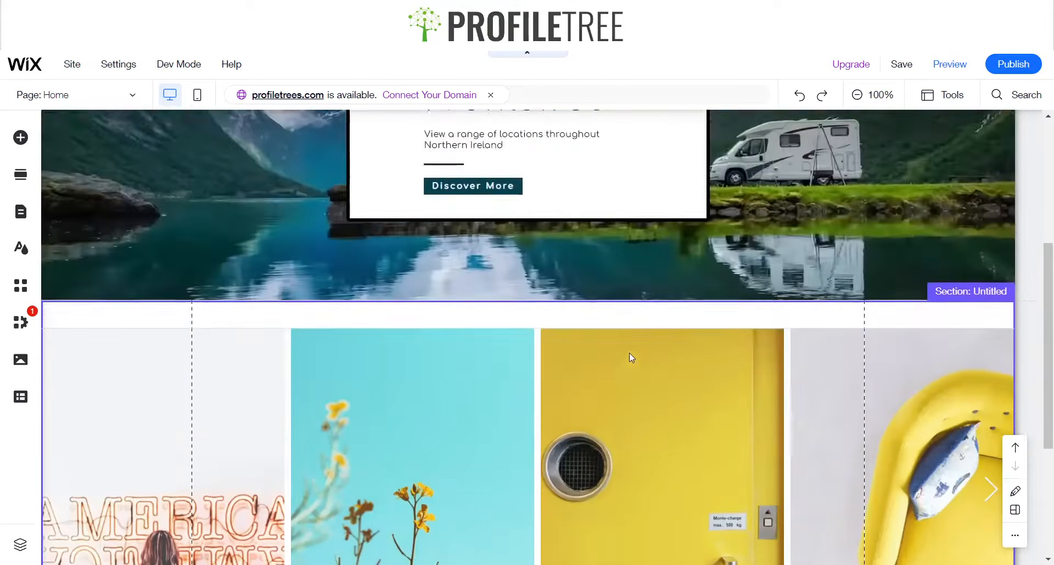
pyautogui.scroll(-4, 629, 357)
pyautogui.scroll(3, 223, 247)
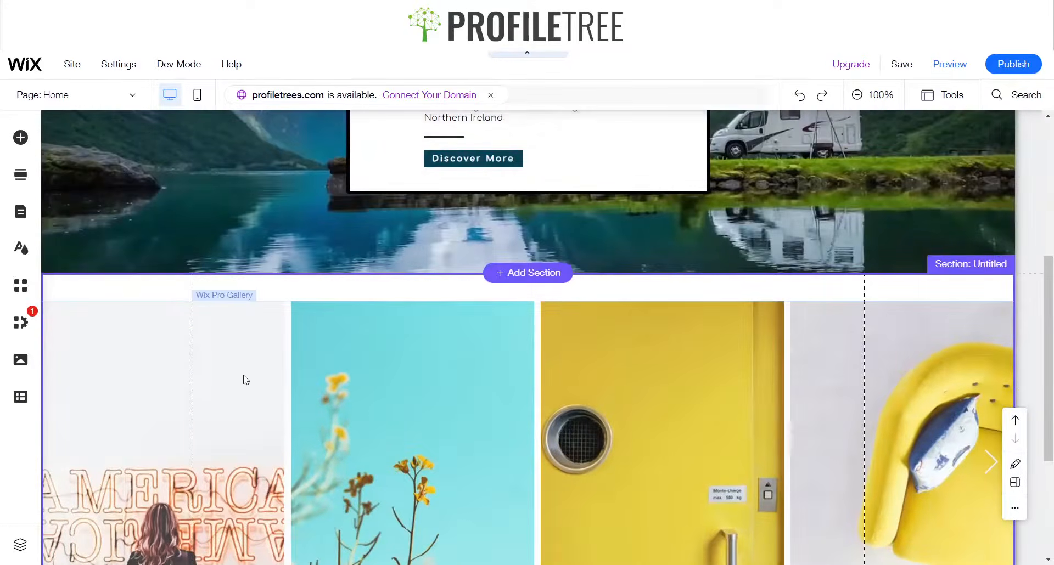
pyautogui.click(244, 374)
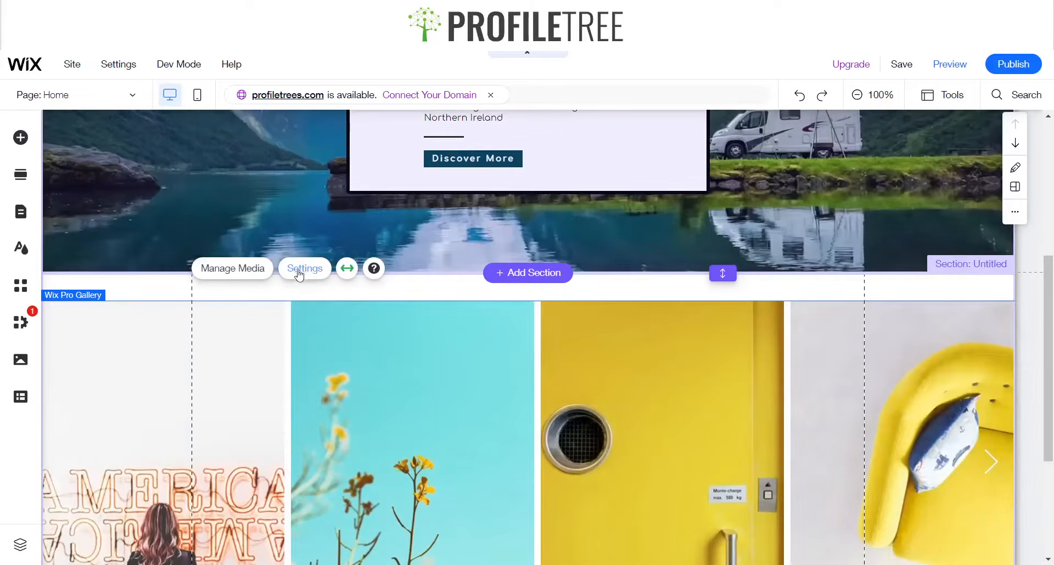
# Open the gallery's media organiser and reorder the images, putting the blue flower first and the yellow door second
pyautogui.click(226, 263)
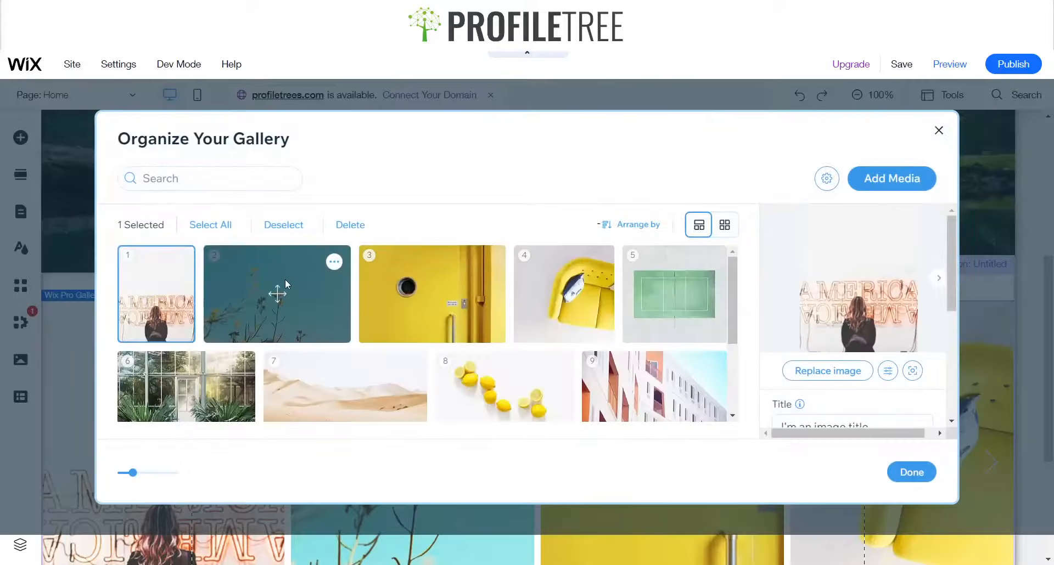
pyautogui.moveTo(277, 299); pyautogui.dragTo(217, 312)
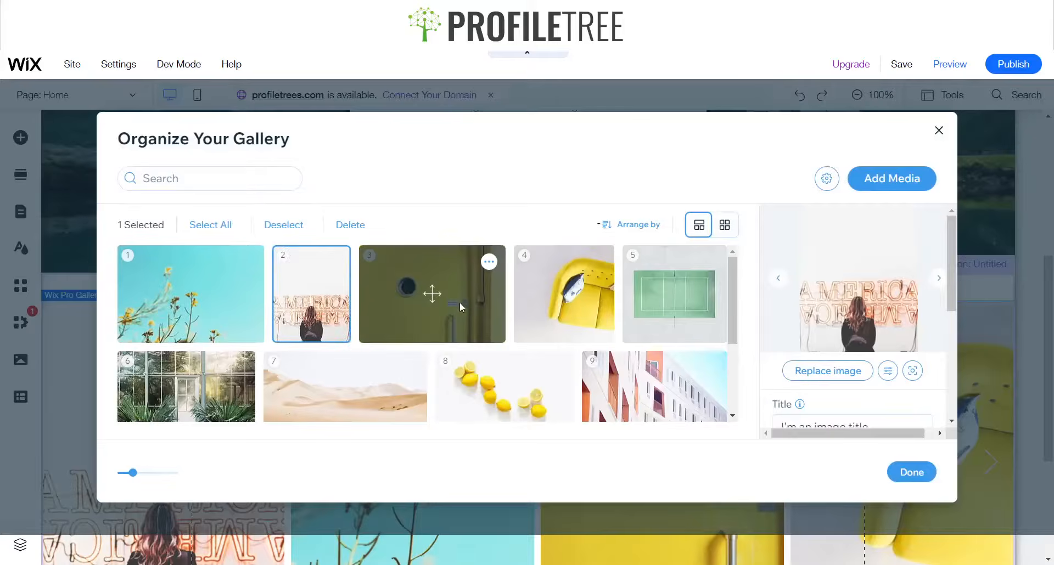
pyautogui.moveTo(459, 303); pyautogui.dragTo(349, 295)
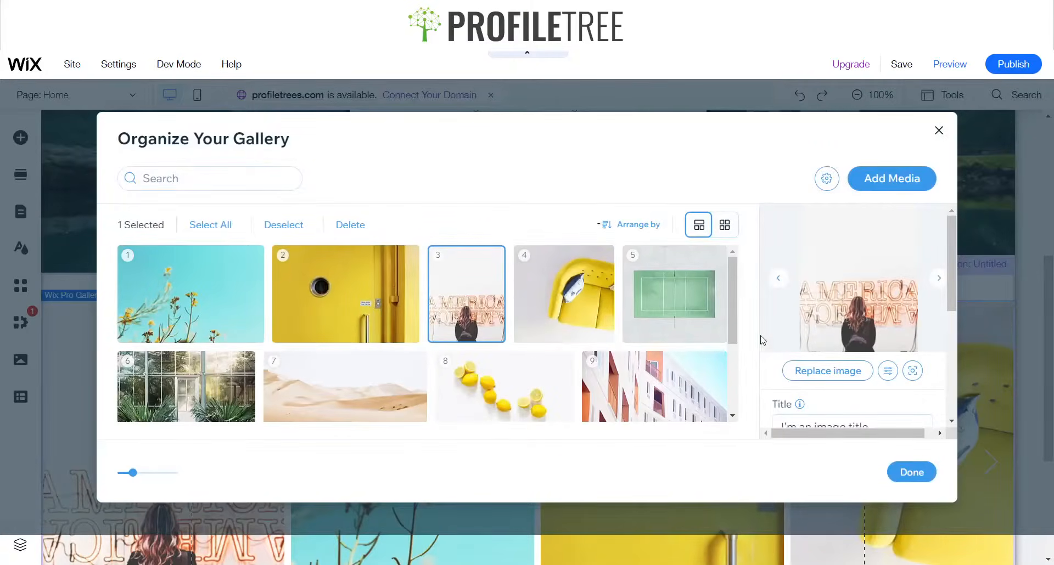
# Replace the America sign image with the Seascape photo from Media from Wix
pyautogui.click(833, 377)
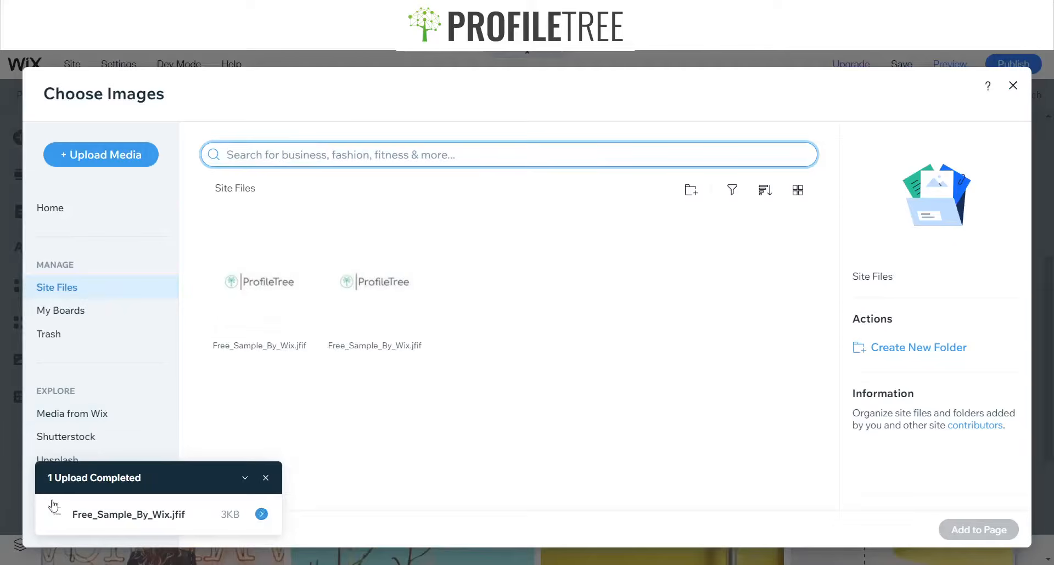
pyautogui.click(70, 426)
pyautogui.click(350, 151)
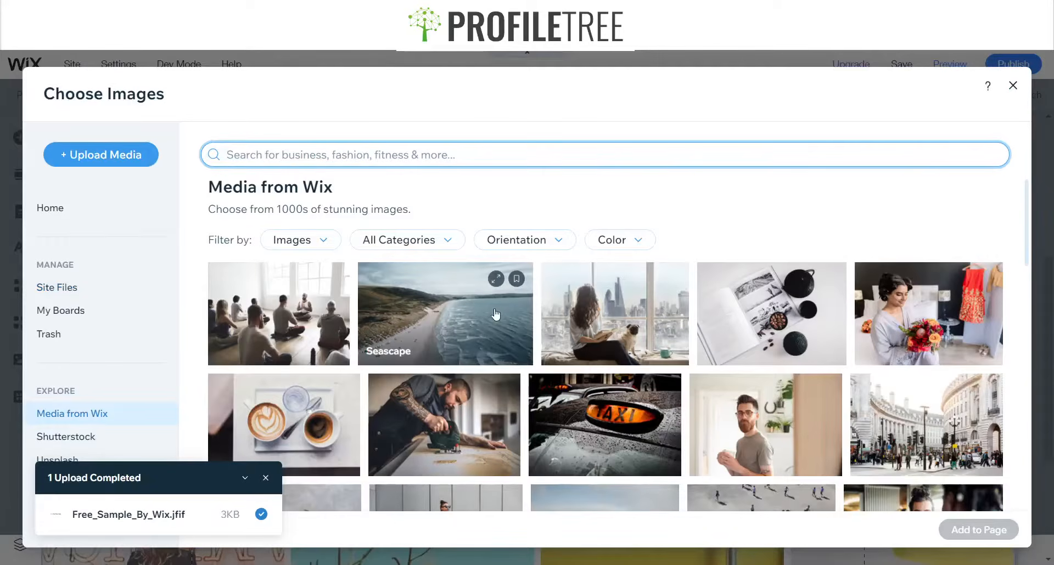
pyautogui.click(445, 314)
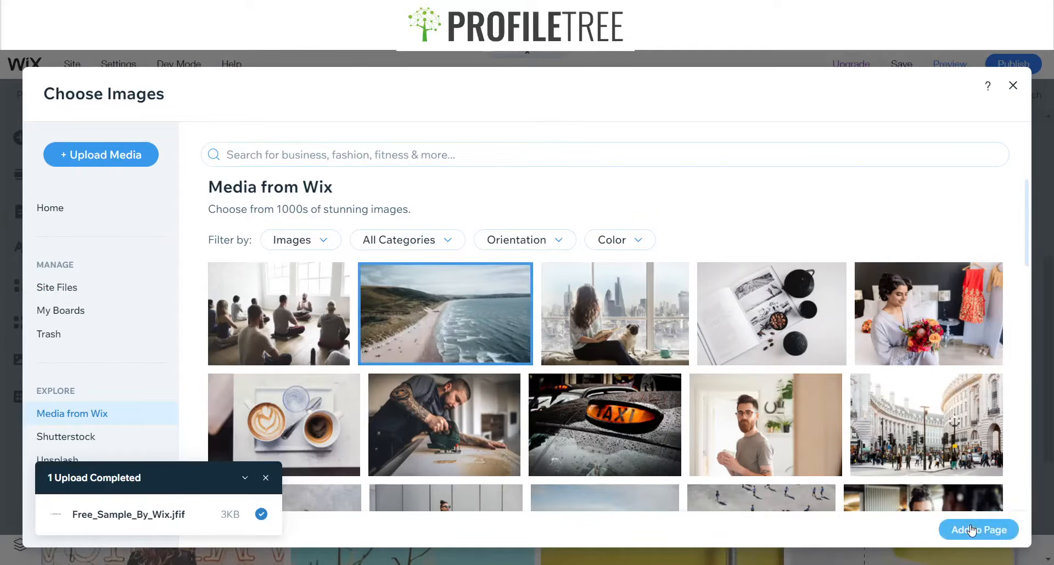
pyautogui.click(971, 530)
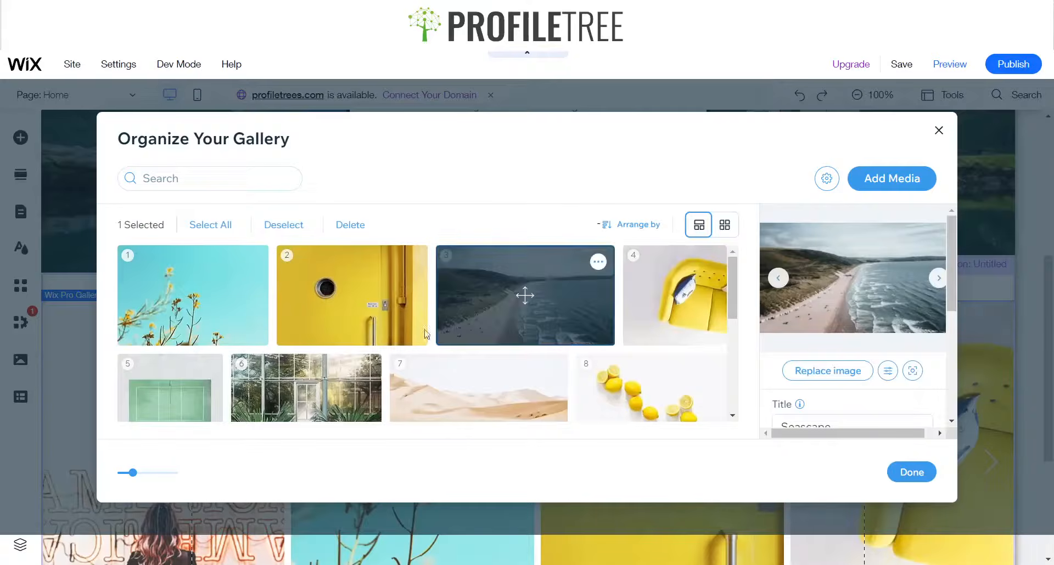
# Replace the yellow door image with the Beautiful Nature photo found by searching Wix media for Nature
pyautogui.click(376, 283)
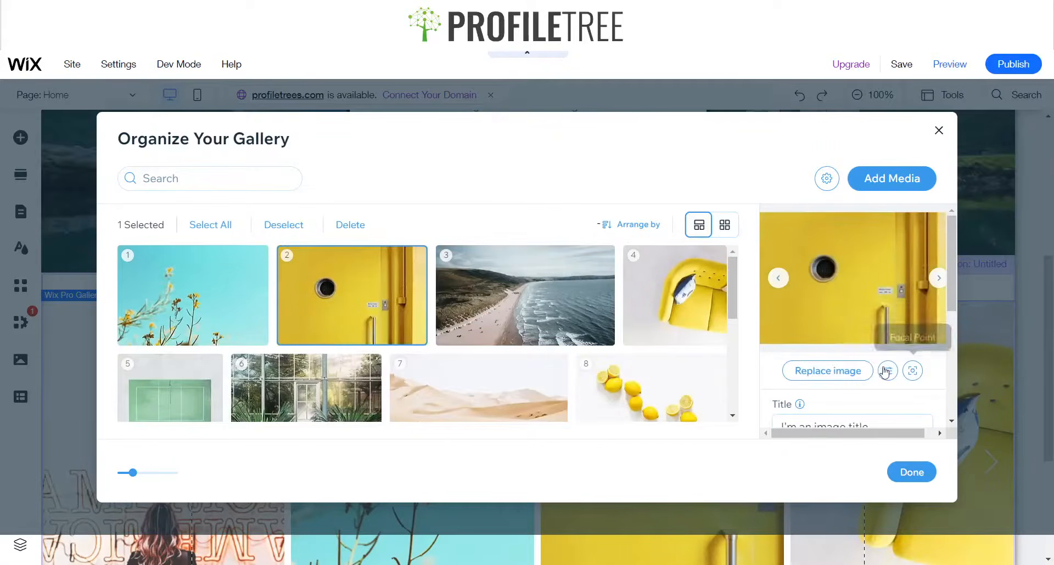
pyautogui.click(849, 372)
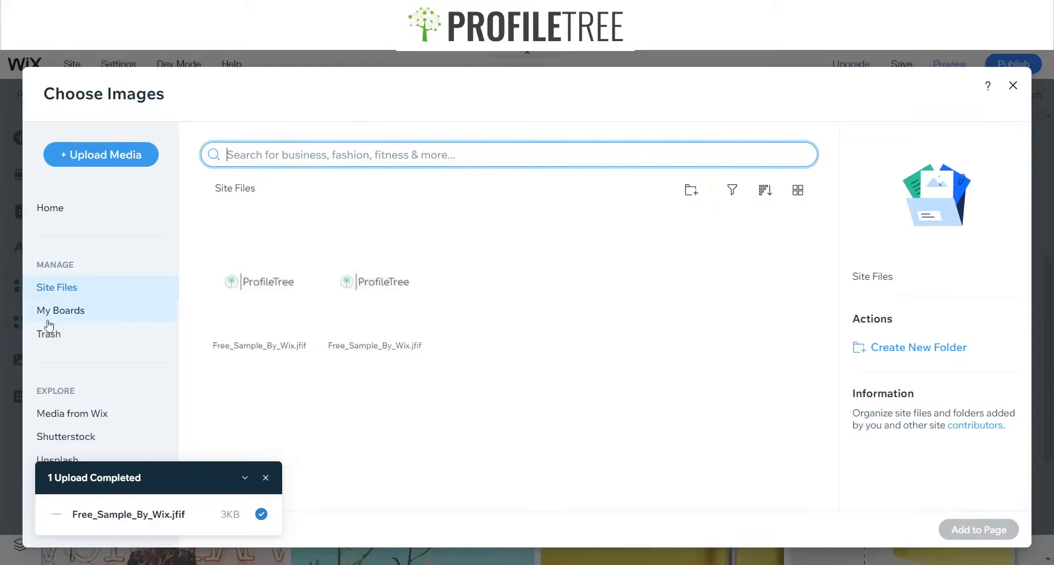
pyautogui.click(88, 417)
pyautogui.click(310, 165)
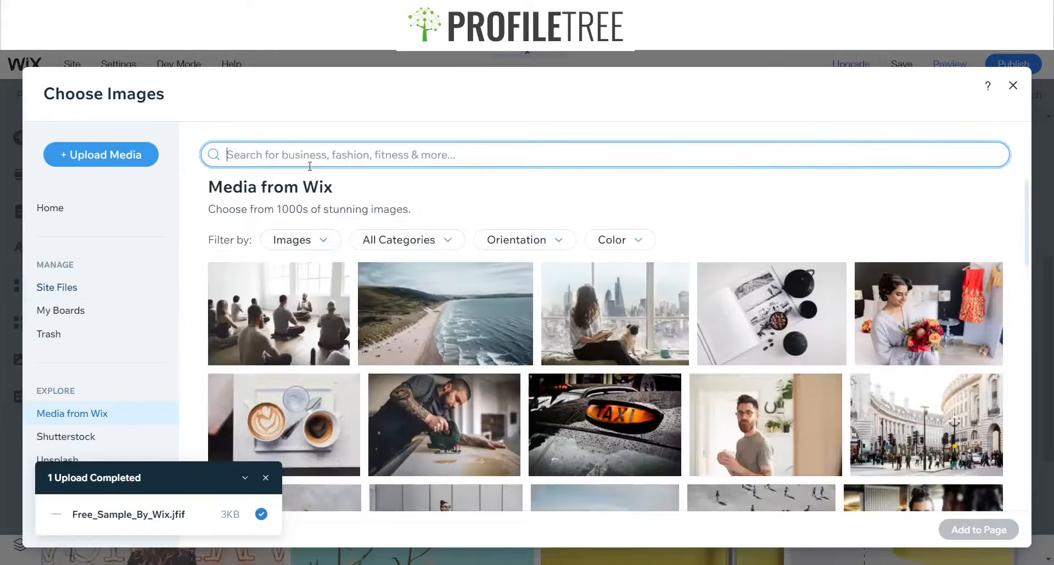
pyautogui.write('Nature')
pyautogui.press('Return')
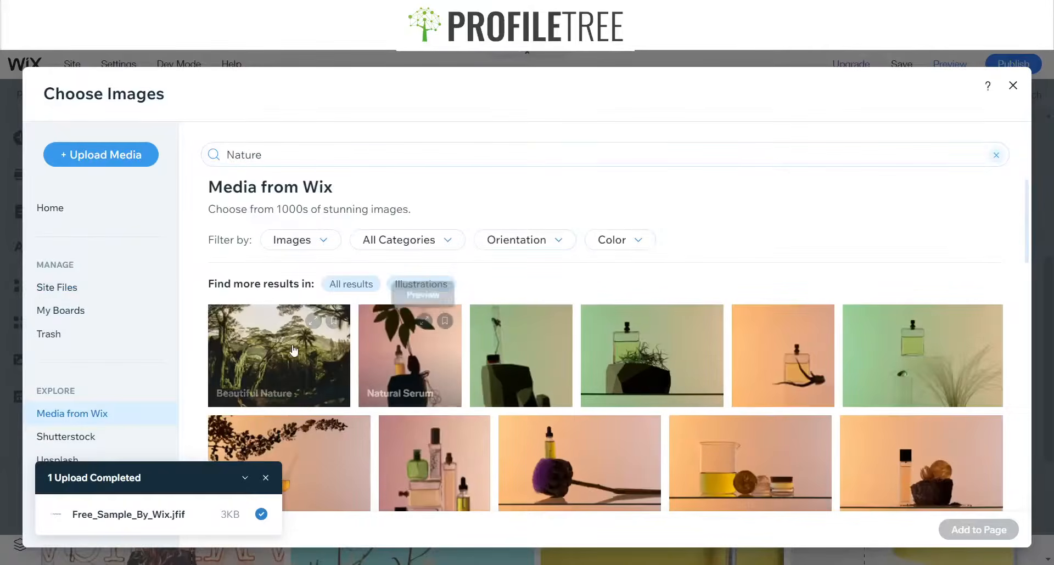
pyautogui.click(308, 363)
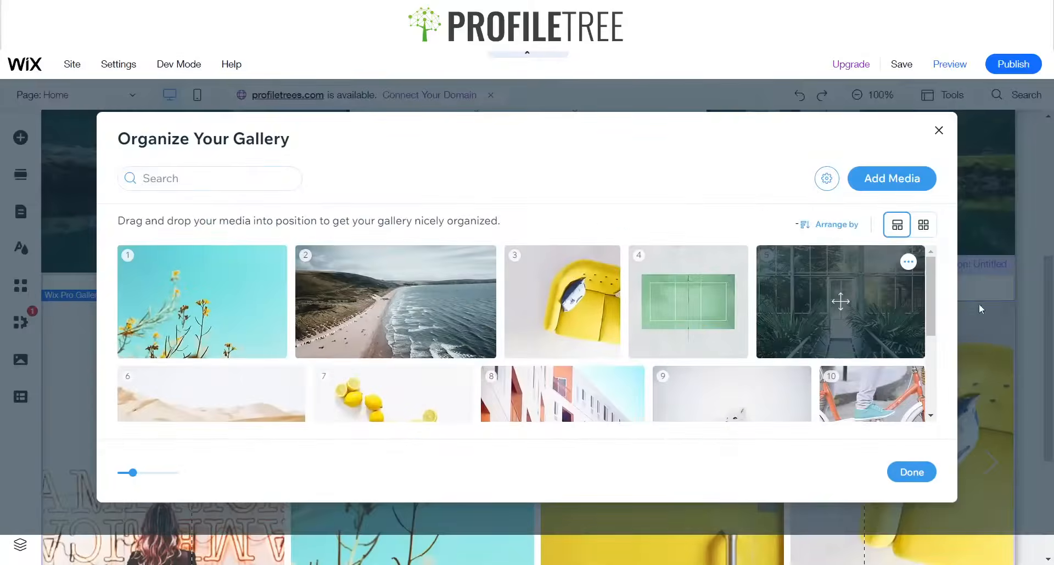
# Move the greenhouse image into fourth place in the gallery and close the organiser
pyautogui.scroll(-3, 434, 333)
pyautogui.scroll(3, 434, 331)
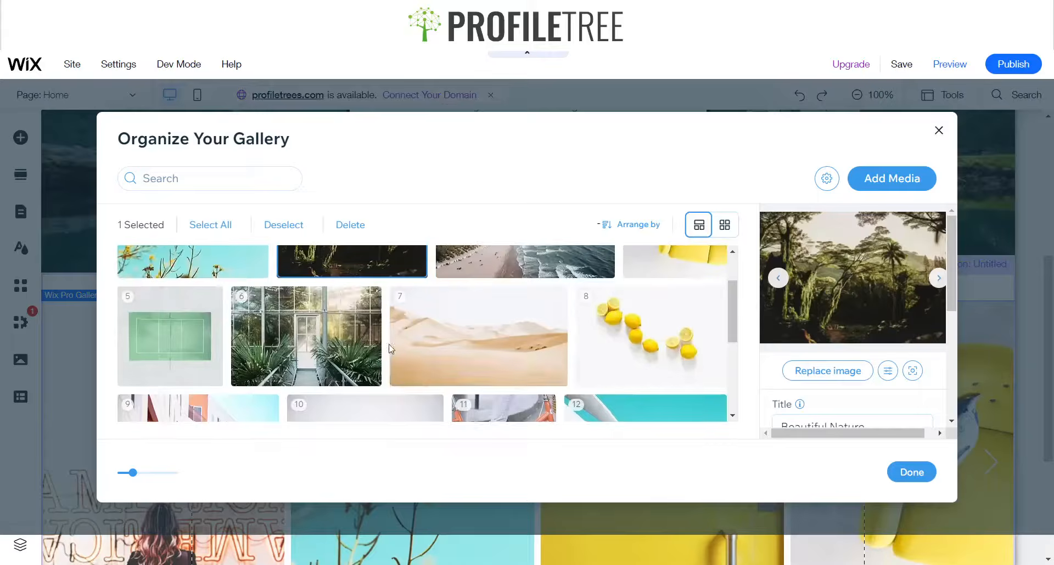
pyautogui.moveTo(340, 374); pyautogui.dragTo(653, 288)
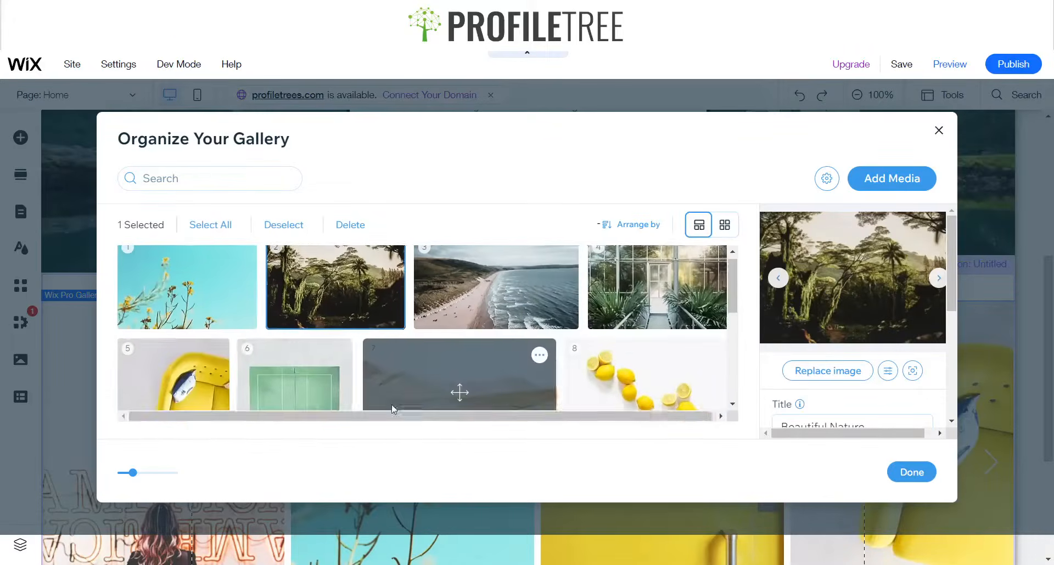
pyautogui.scroll(-3, 370, 404)
pyautogui.scroll(5, 369, 388)
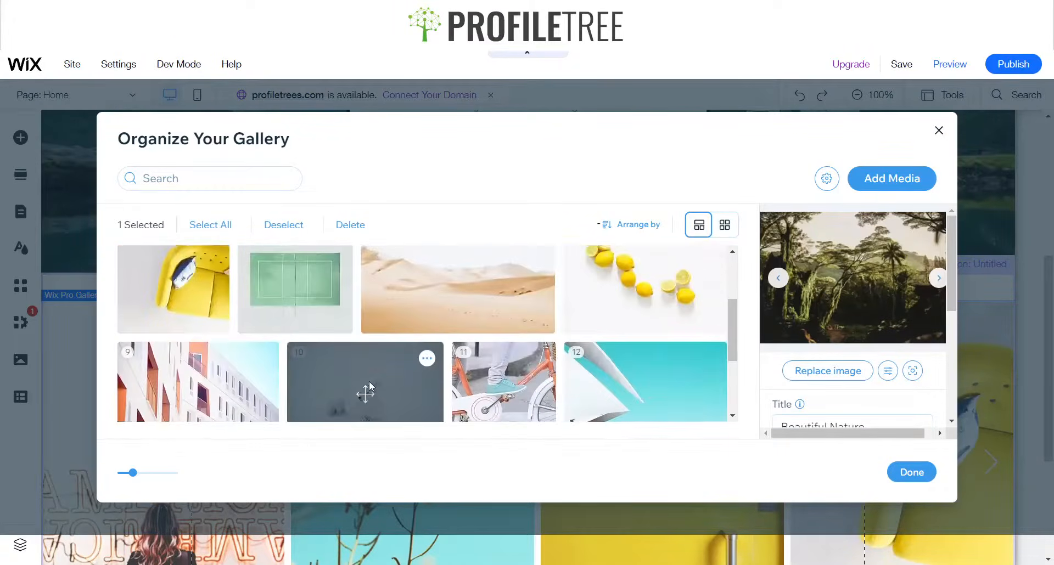
pyautogui.click(910, 473)
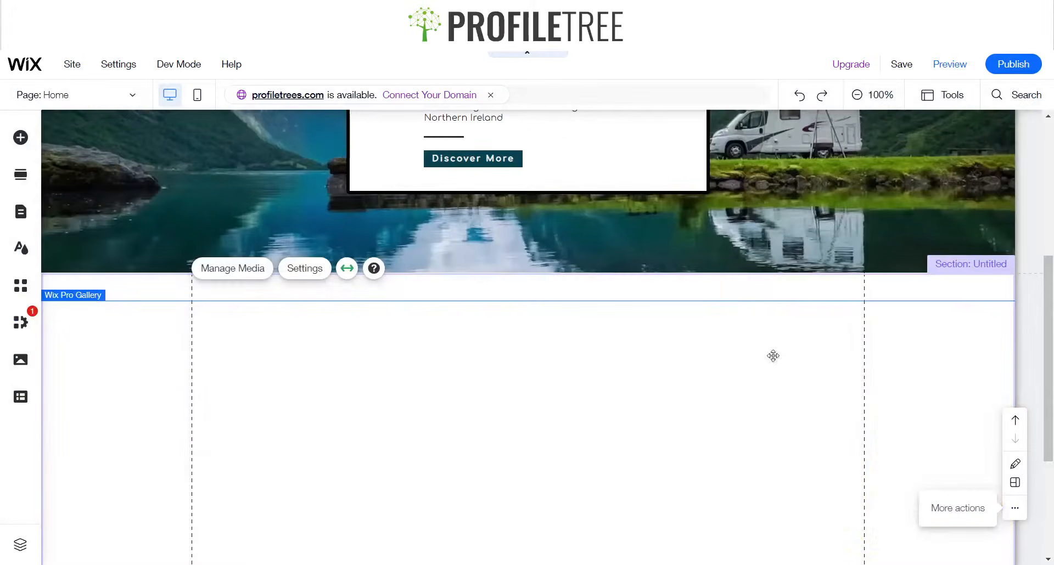
# Try the Column and Strip layouts in the gallery's settings, then close the settings panel
pyautogui.scroll(5, 430, 377)
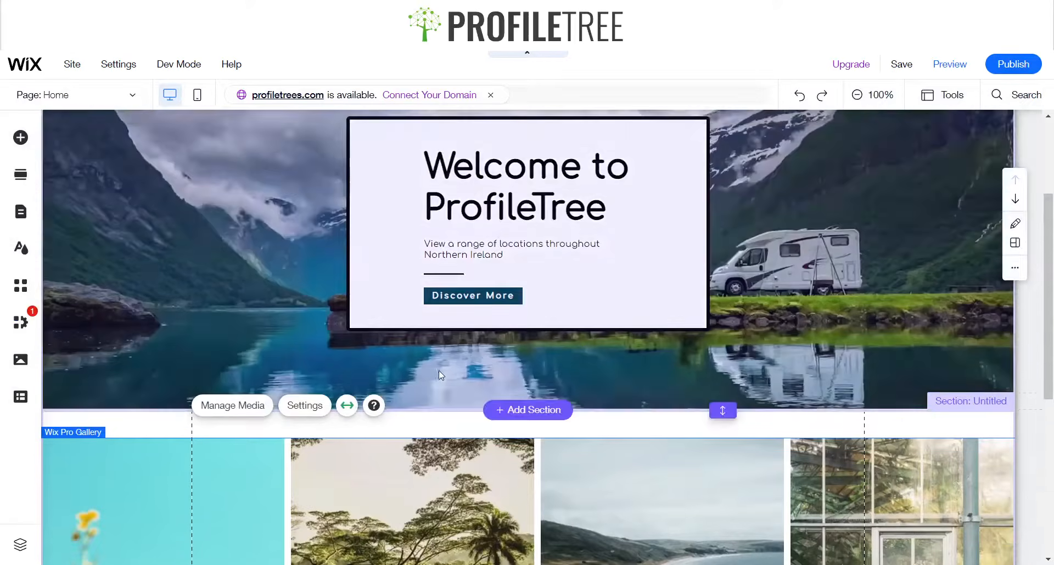
pyautogui.scroll(-4, 406, 368)
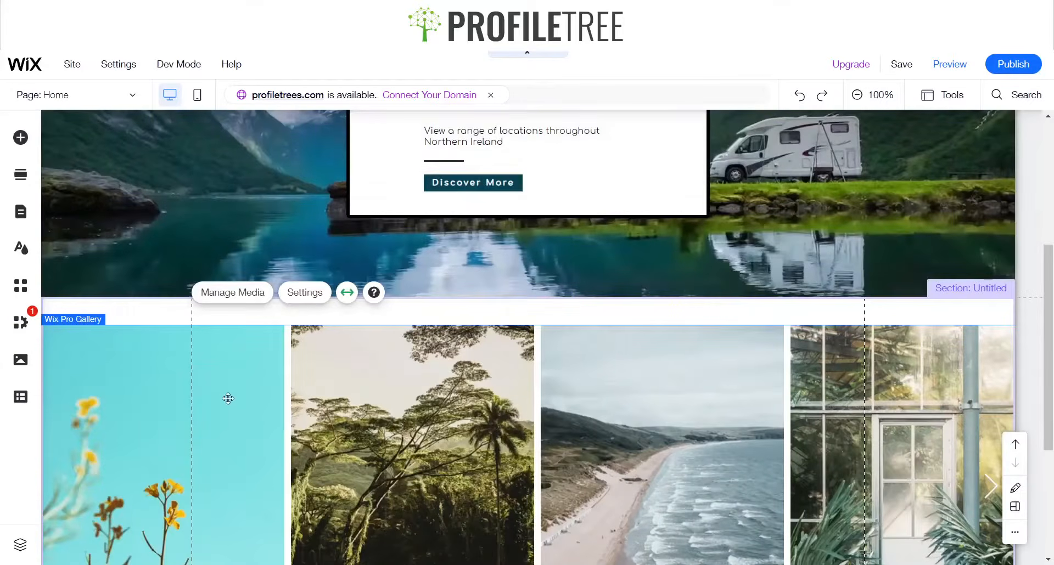
pyautogui.scroll(-4, 231, 395)
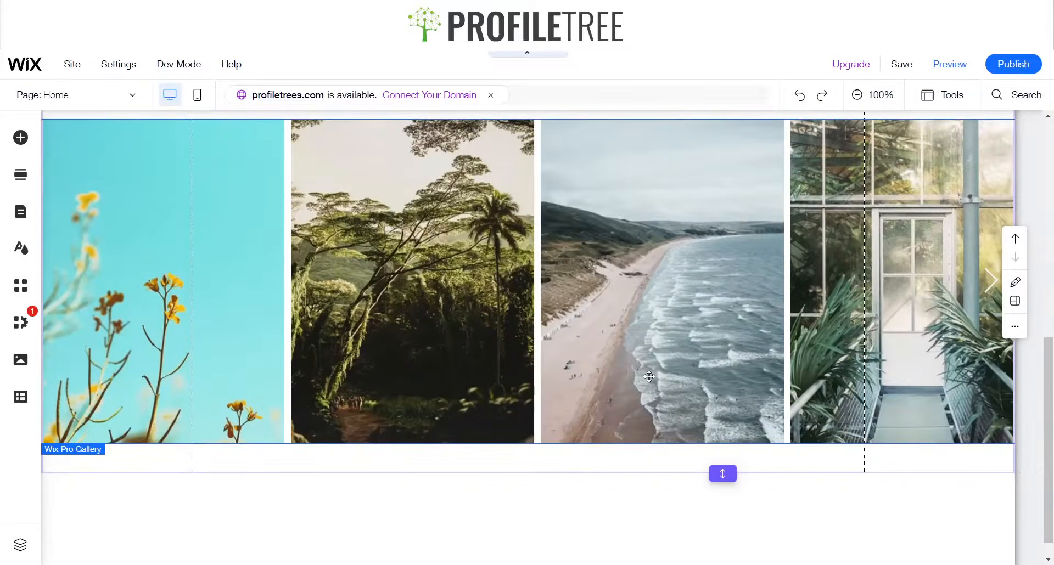
pyautogui.click(648, 377)
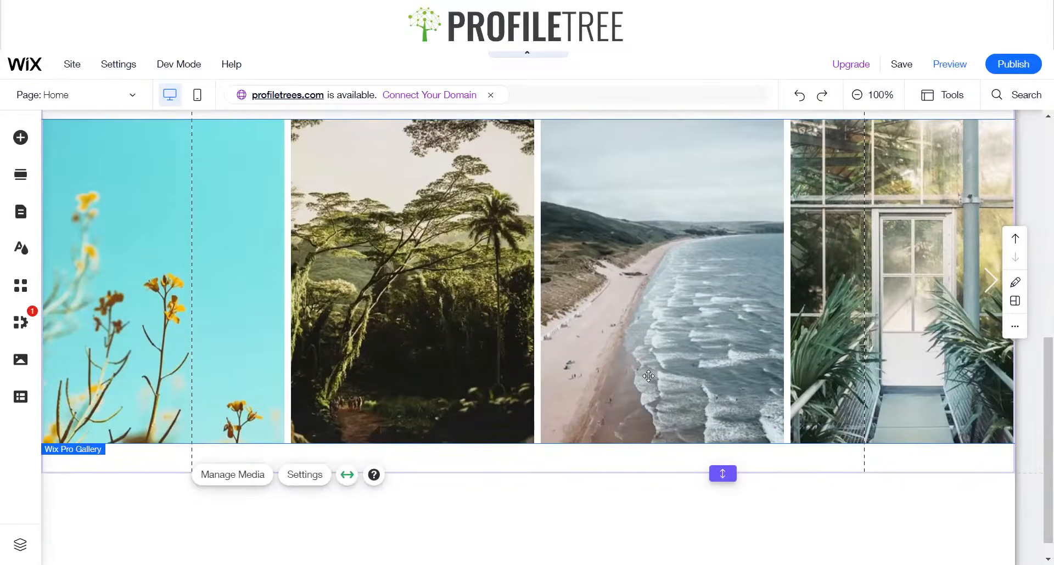
pyautogui.scroll(4, 494, 450)
pyautogui.scroll(-3, 329, 522)
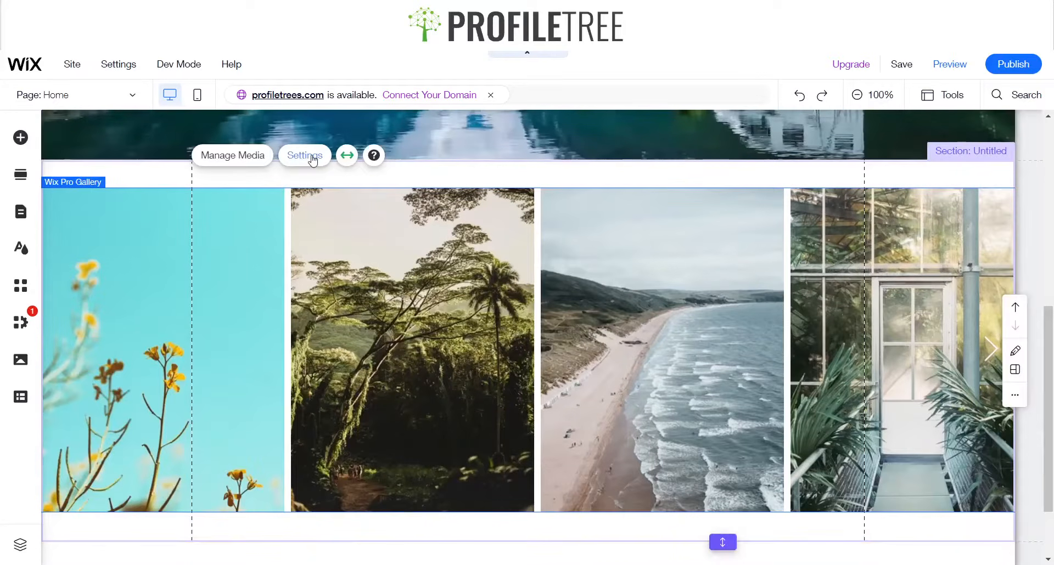
pyautogui.click(311, 158)
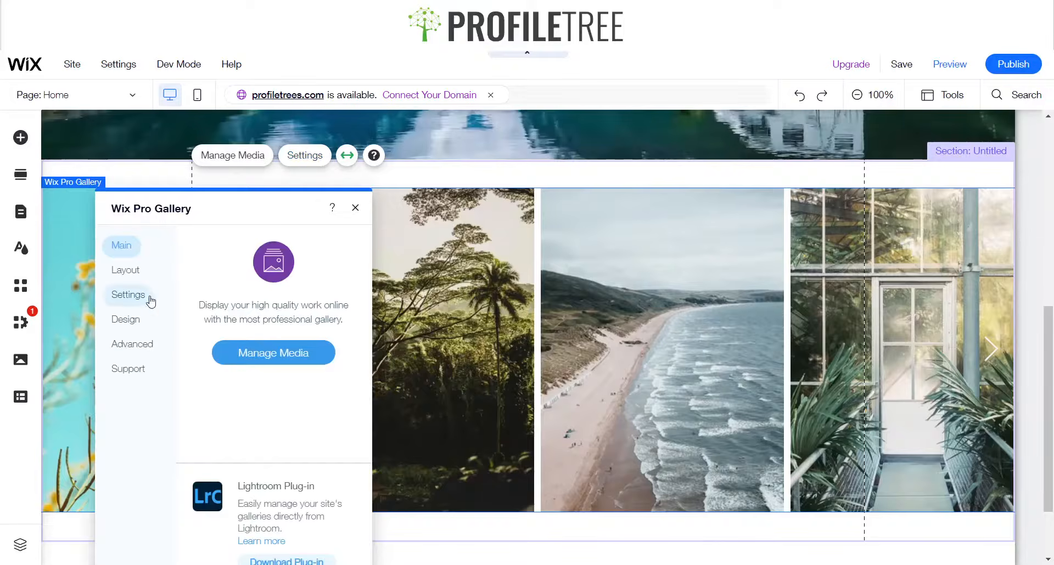
pyautogui.click(141, 284)
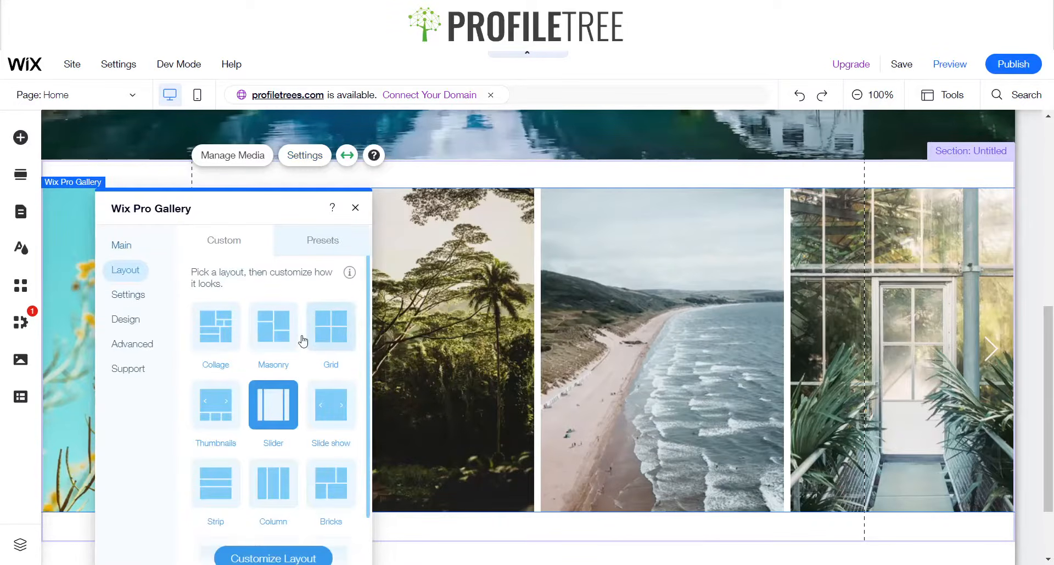
pyautogui.click(273, 490)
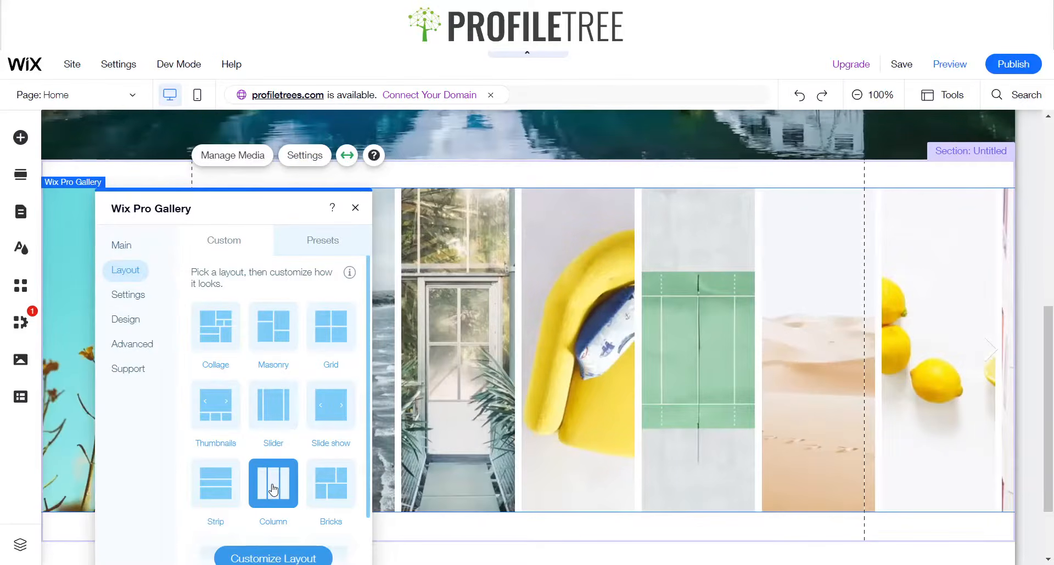
pyautogui.click(214, 505)
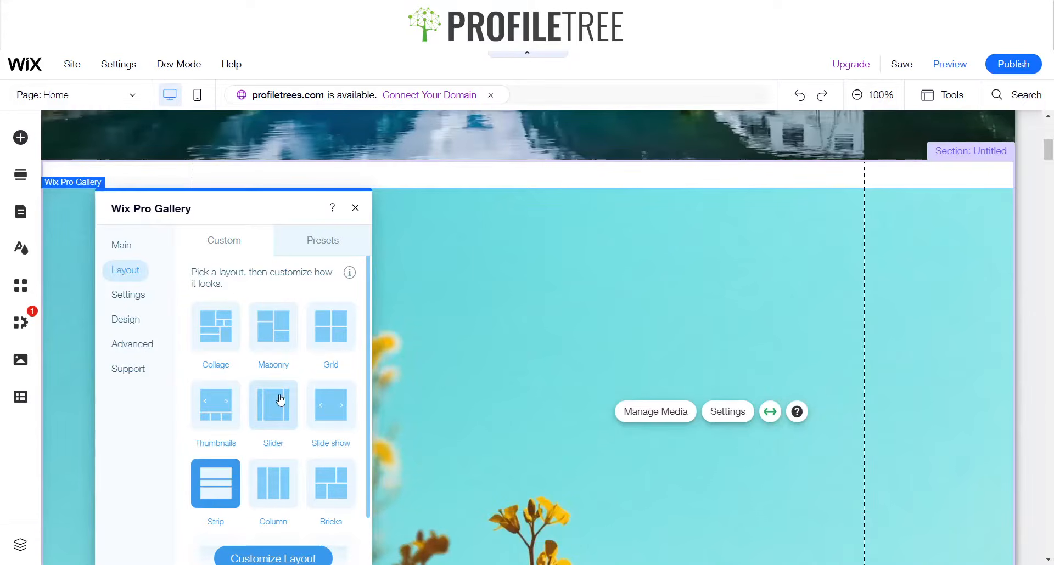
pyautogui.click(355, 208)
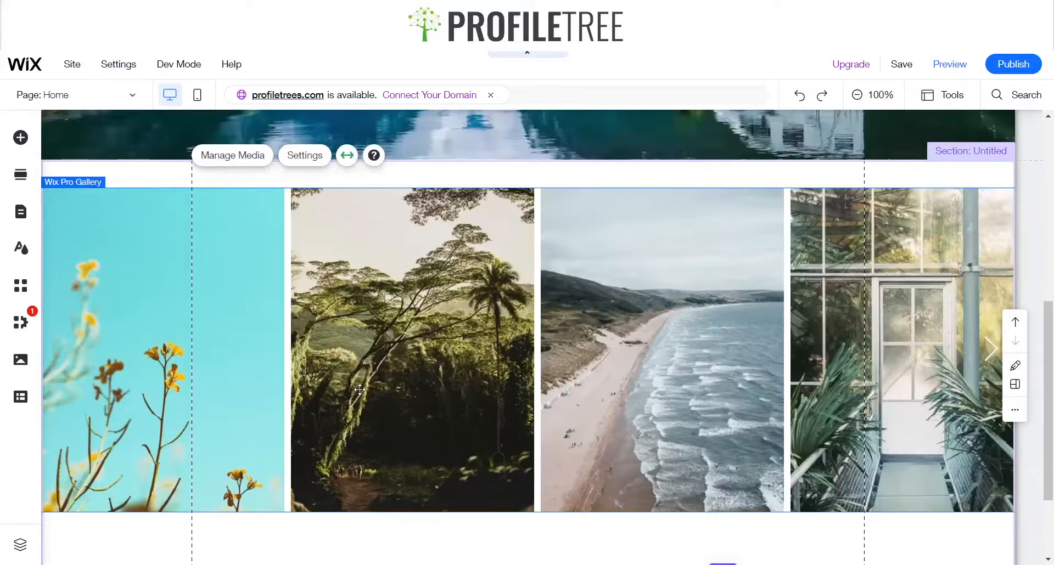
# Raise the gallery section's bottom edge closer to the gallery
pyautogui.scroll(-3, 714, 479)
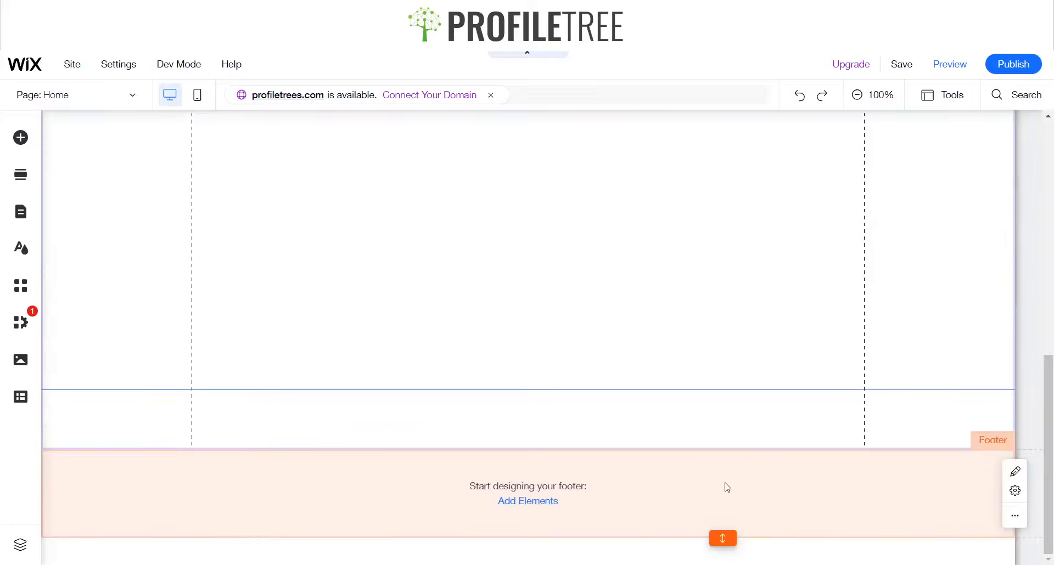
pyautogui.scroll(3, 658, 464)
pyautogui.scroll(-4, 622, 454)
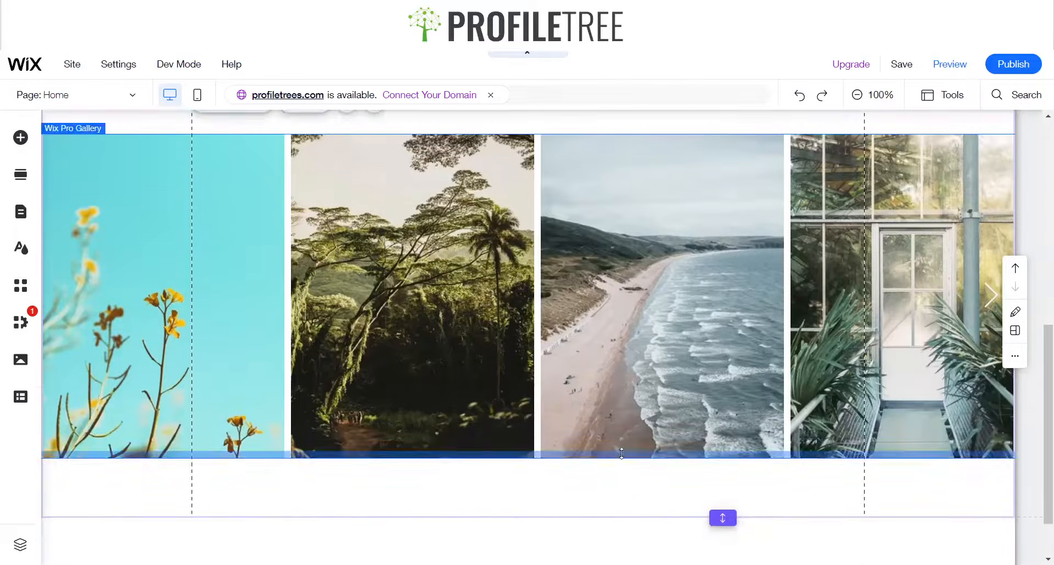
pyautogui.moveTo(718, 448); pyautogui.dragTo(725, 416)
# Scroll through the home page to review the hero and gallery sections
pyautogui.scroll(6, 564, 406)
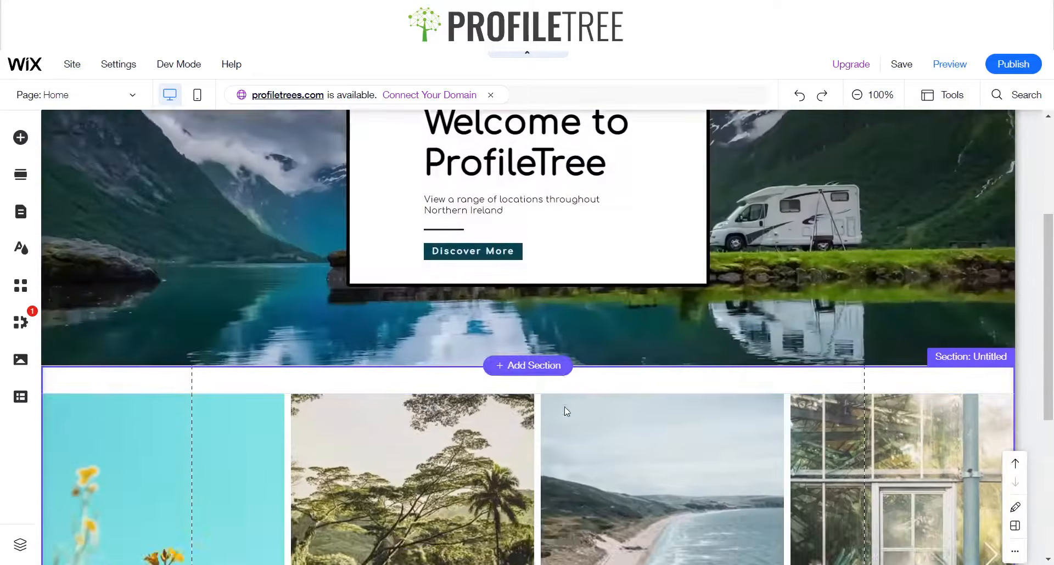
pyautogui.scroll(-5, 555, 400)
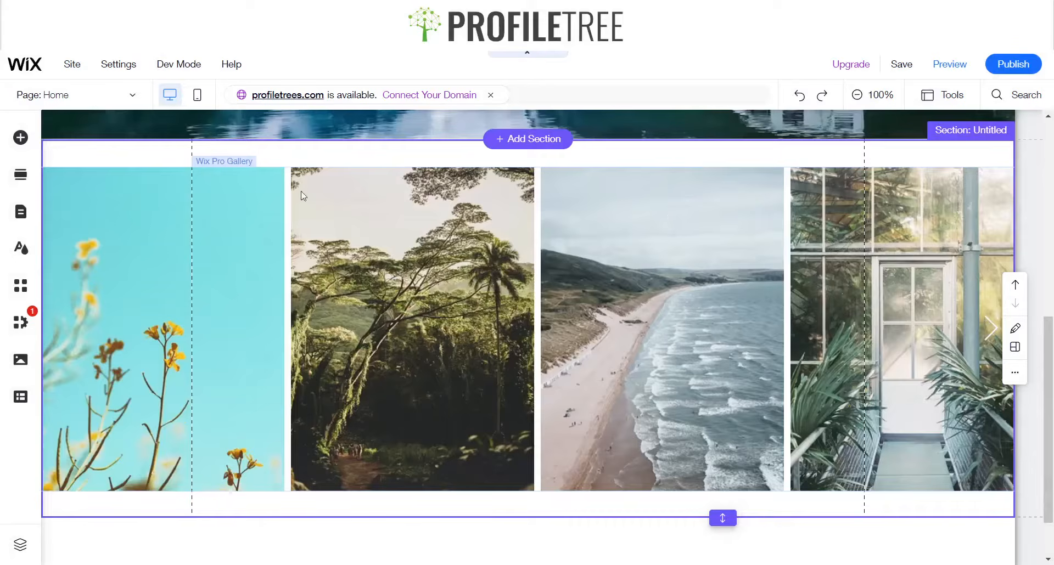
pyautogui.scroll(3, 263, 219)
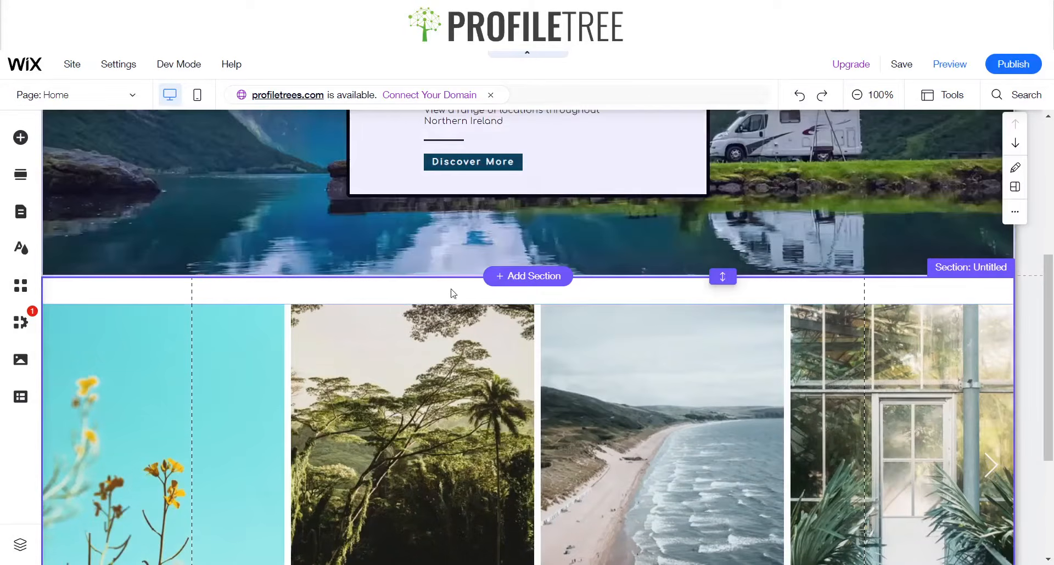
pyautogui.scroll(5, 439, 291)
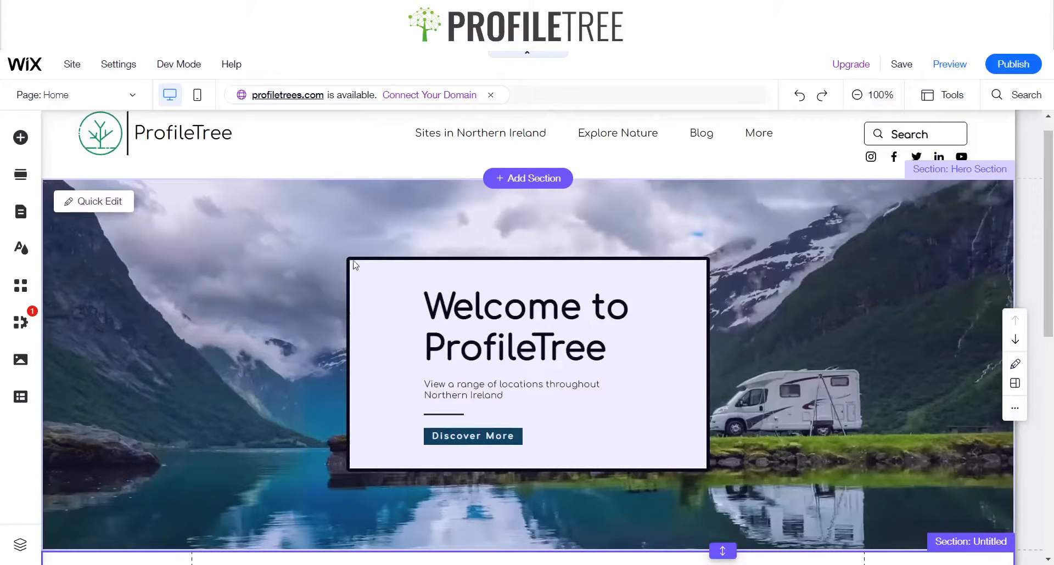
pyautogui.scroll(-6, 86, 302)
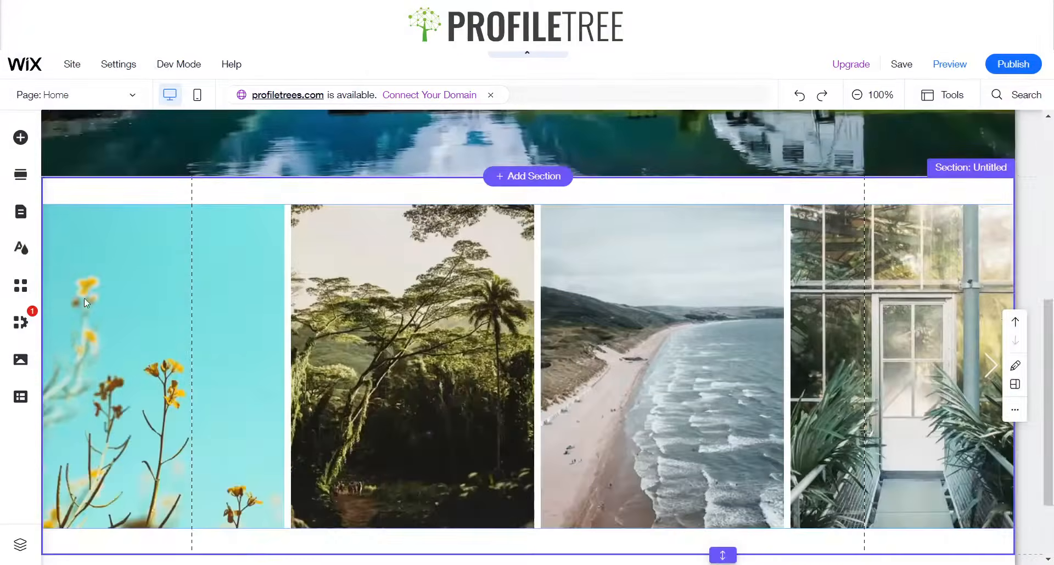
pyautogui.scroll(-2, 86, 303)
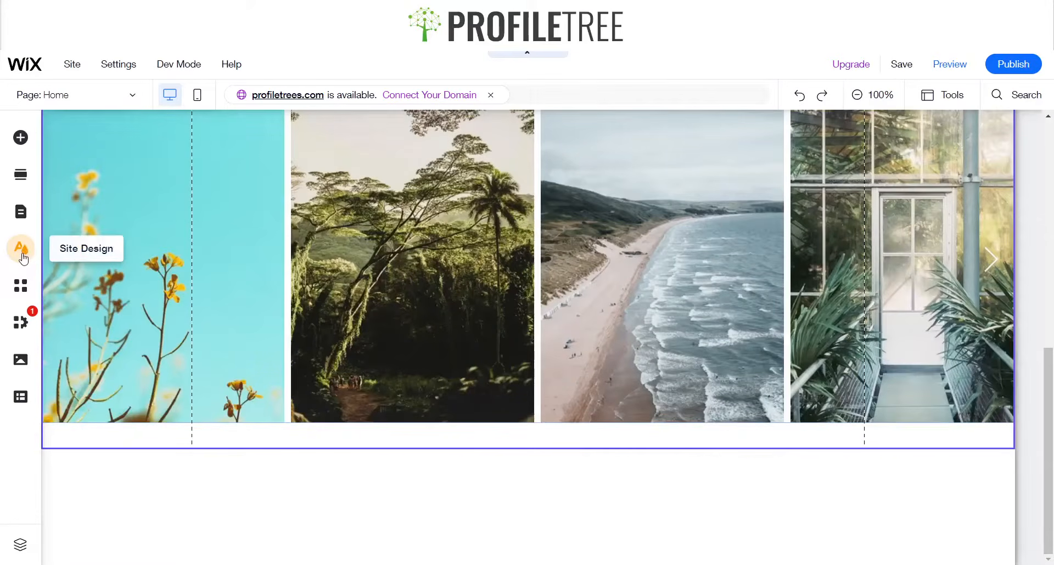
# Set the page background to the mountain cabin photo from the selected backgrounds and review it behind the gallery
pyautogui.click(21, 250)
pyautogui.moveTo(165, 294)
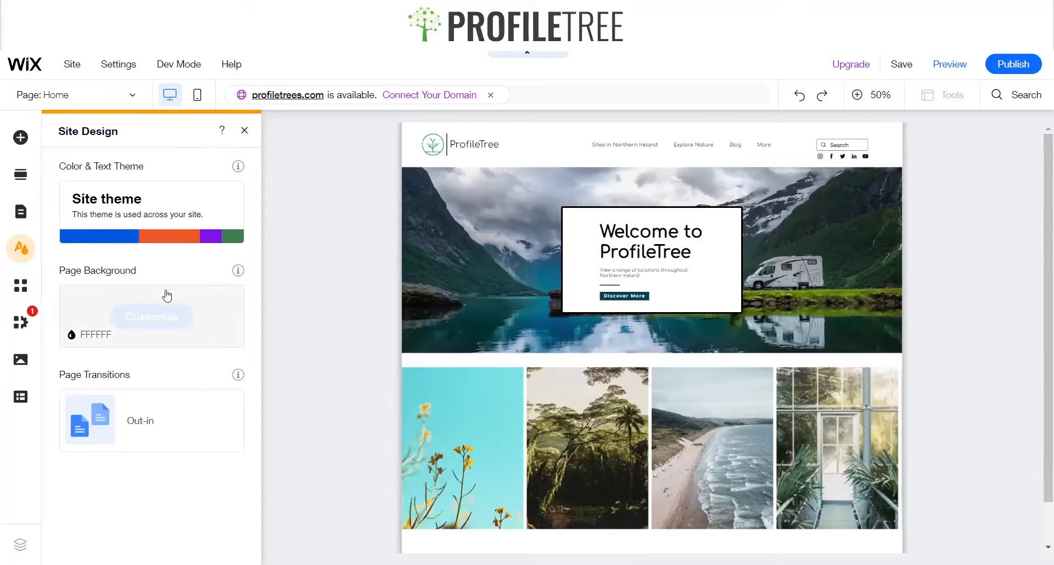
pyautogui.click(119, 321)
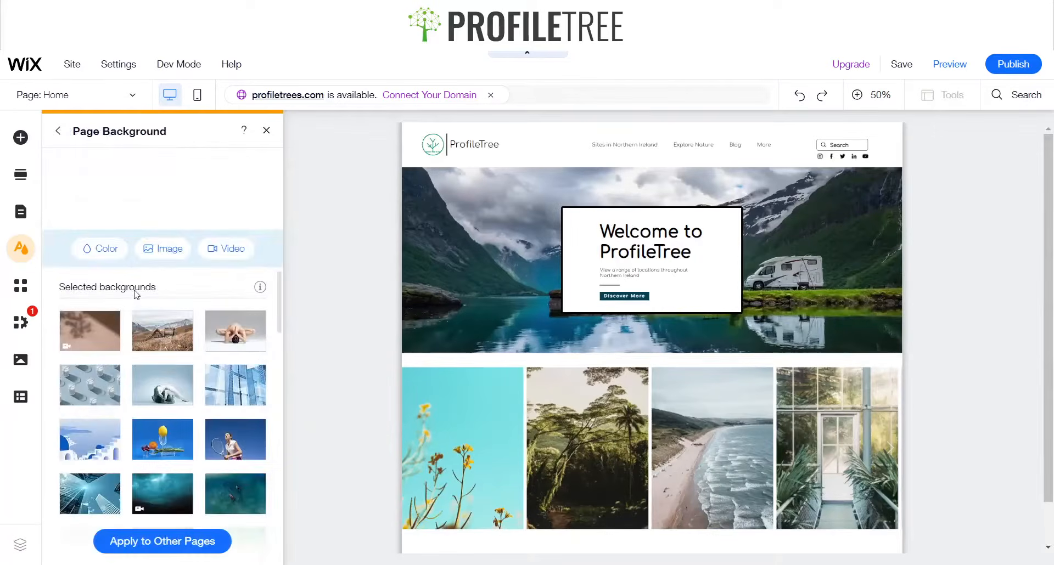
pyautogui.click(145, 334)
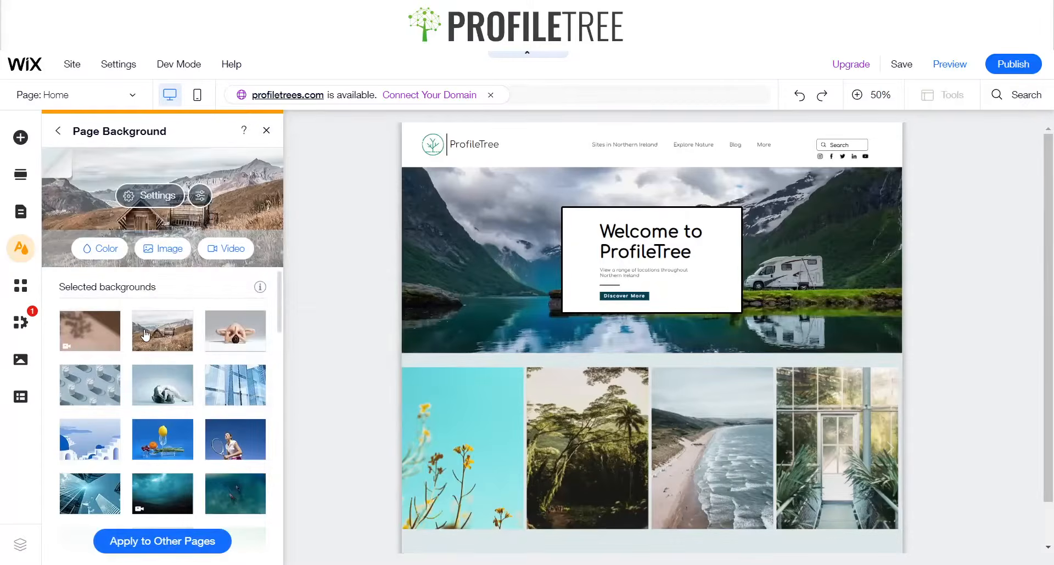
pyautogui.click(266, 130)
pyautogui.scroll(-3, 726, 404)
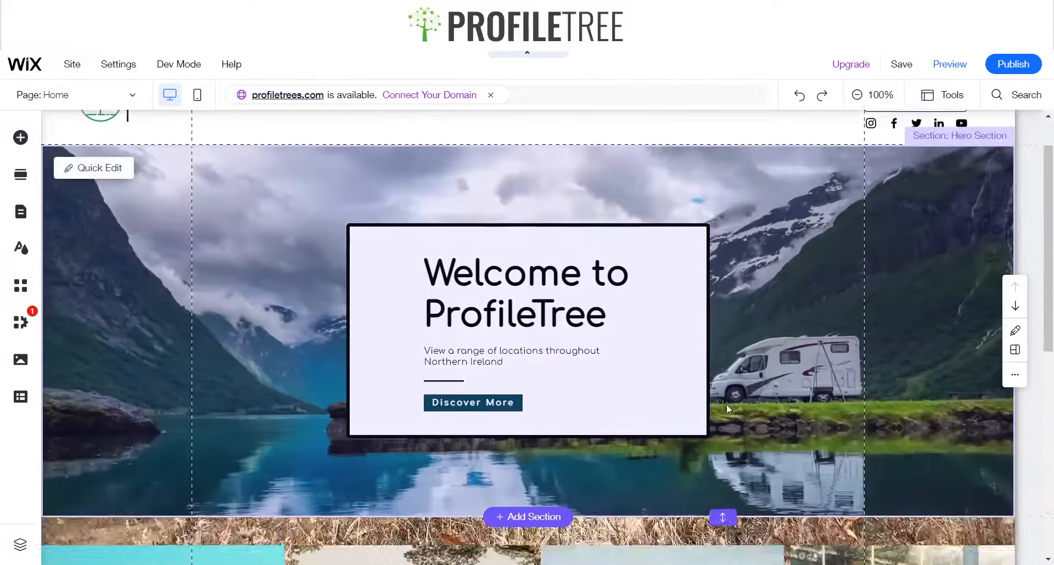
pyautogui.scroll(-5, 588, 384)
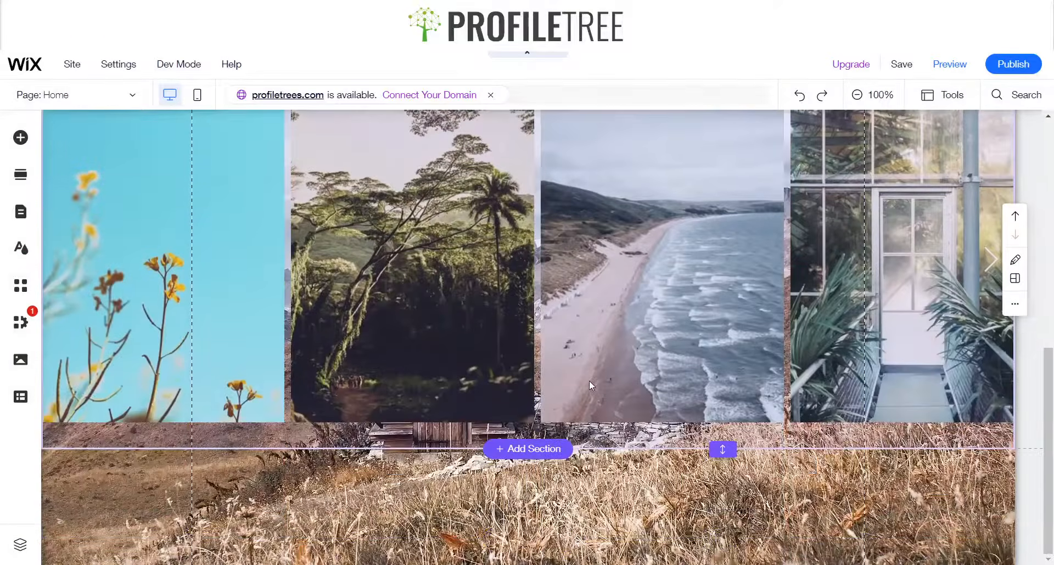
pyautogui.scroll(8, 589, 381)
pyautogui.scroll(-4, 588, 381)
pyautogui.scroll(3, 588, 381)
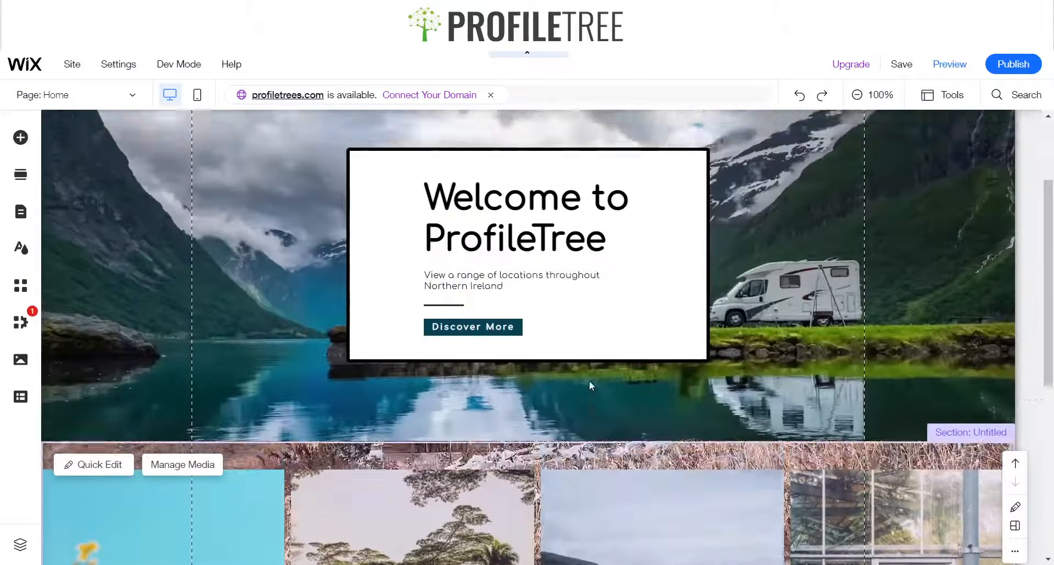
pyautogui.scroll(-7, 588, 380)
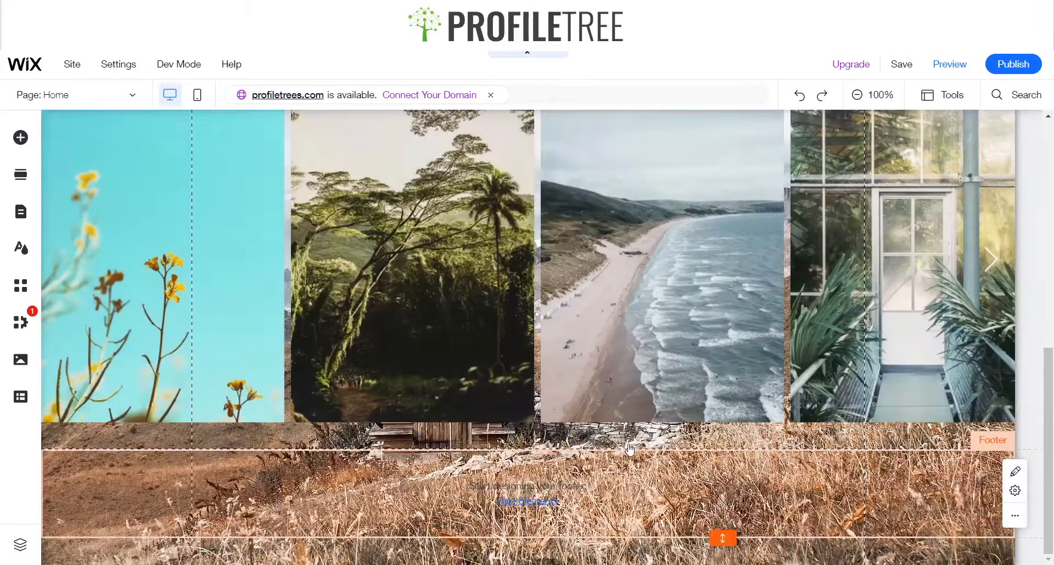
pyautogui.click(20, 137)
pyautogui.scroll(6, 615, 373)
pyautogui.scroll(-3, 384, 329)
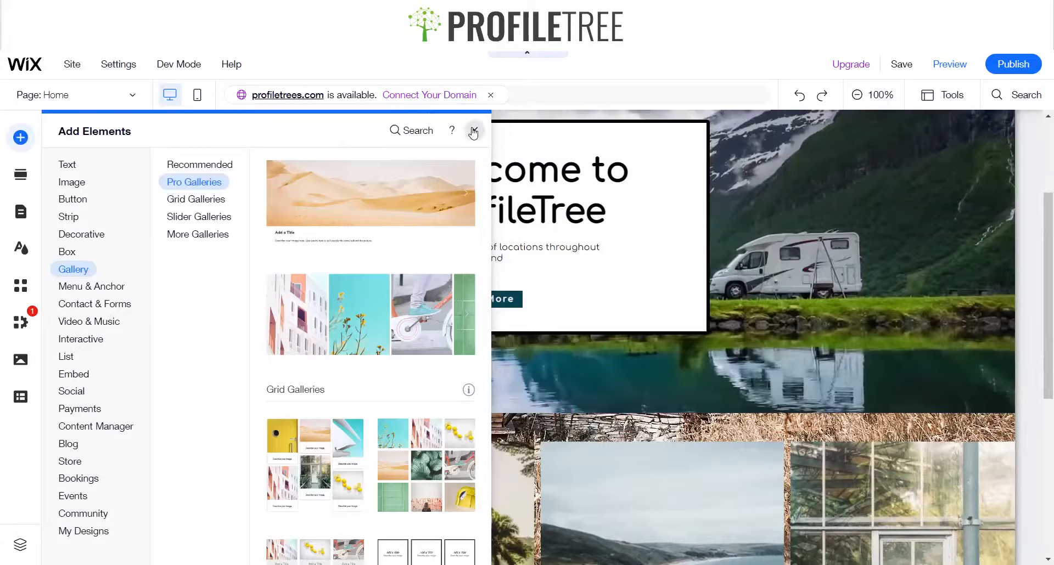
pyautogui.click(473, 132)
# Set the background colour of the header's second column to white
pyautogui.scroll(3, 578, 429)
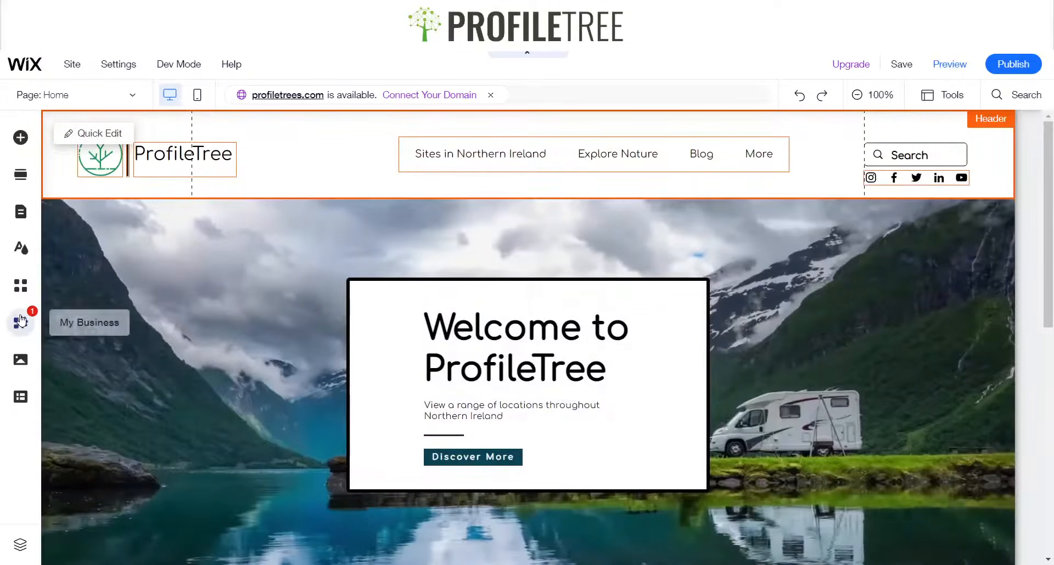
pyautogui.click(293, 151)
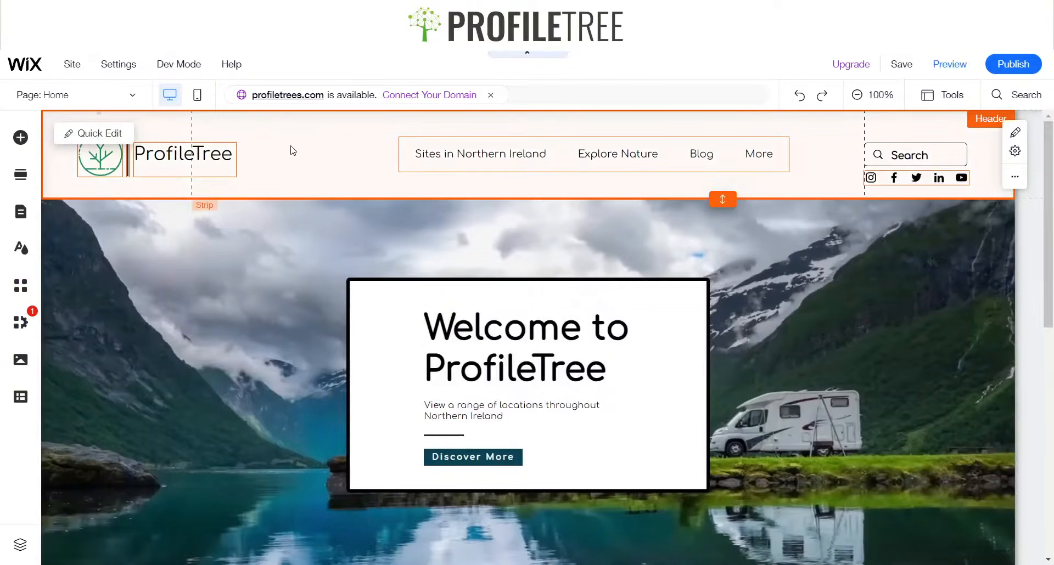
pyautogui.rightClick(342, 153)
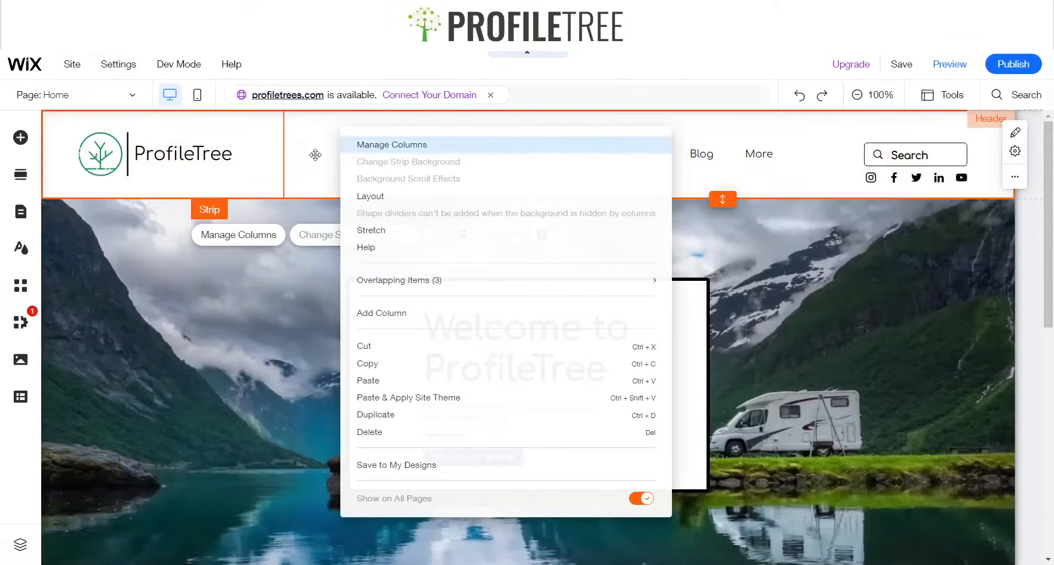
pyautogui.click(325, 166)
pyautogui.rightClick(346, 167)
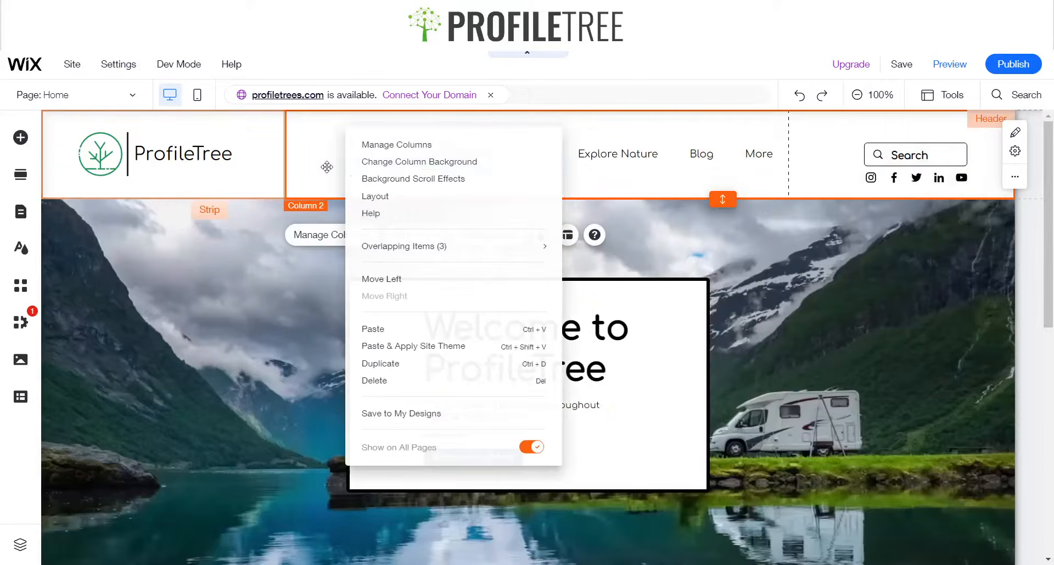
pyautogui.click(326, 167)
pyautogui.click(430, 234)
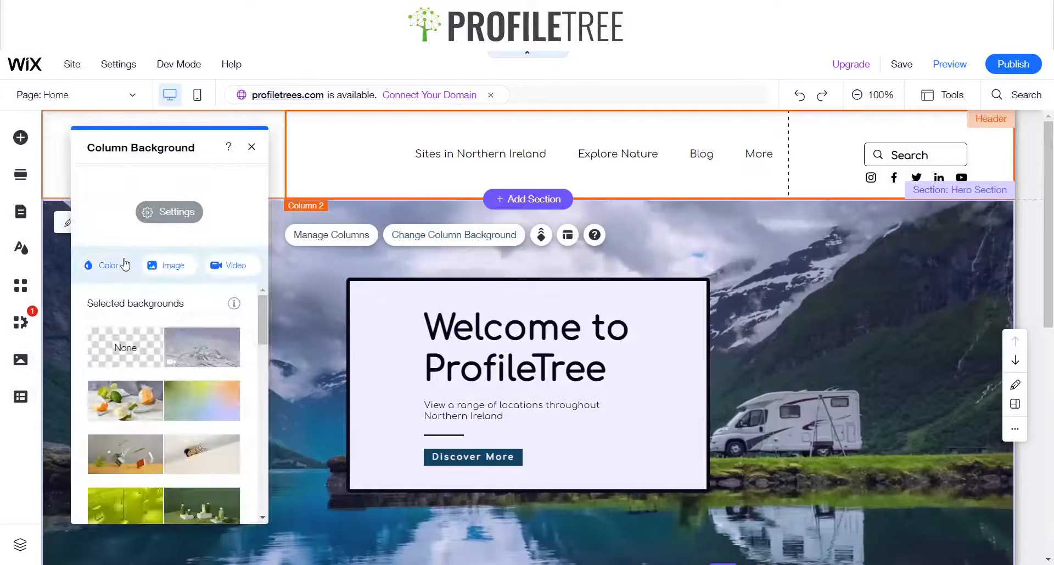
pyautogui.click(112, 352)
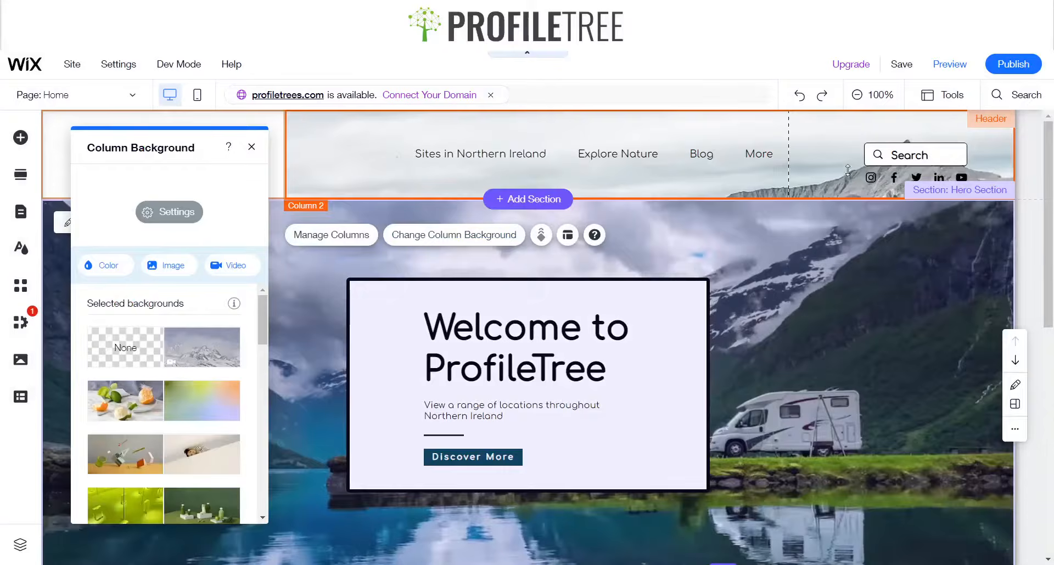
pyautogui.scroll(-5, 822, 252)
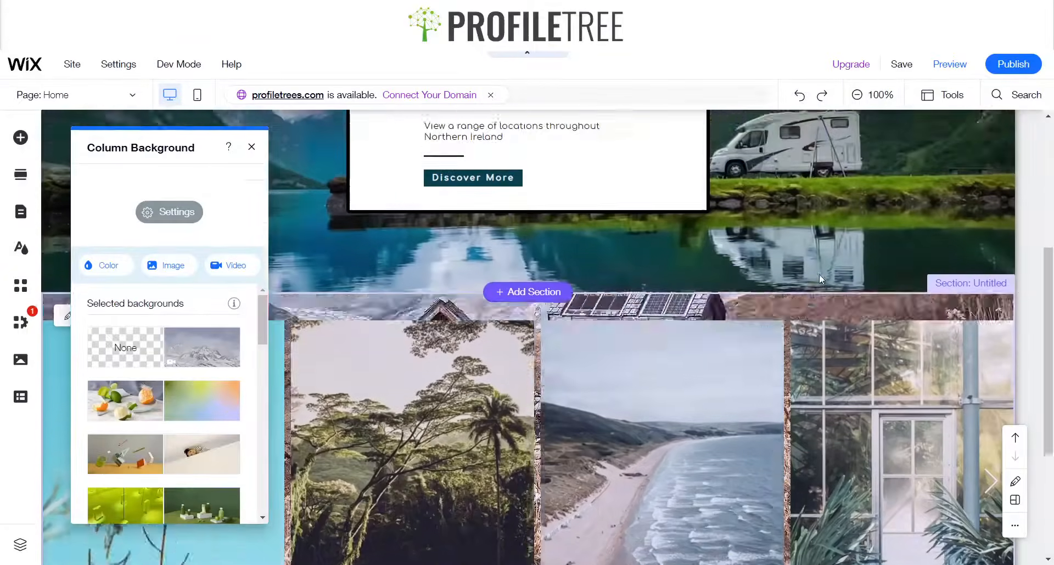
pyautogui.scroll(5, 818, 275)
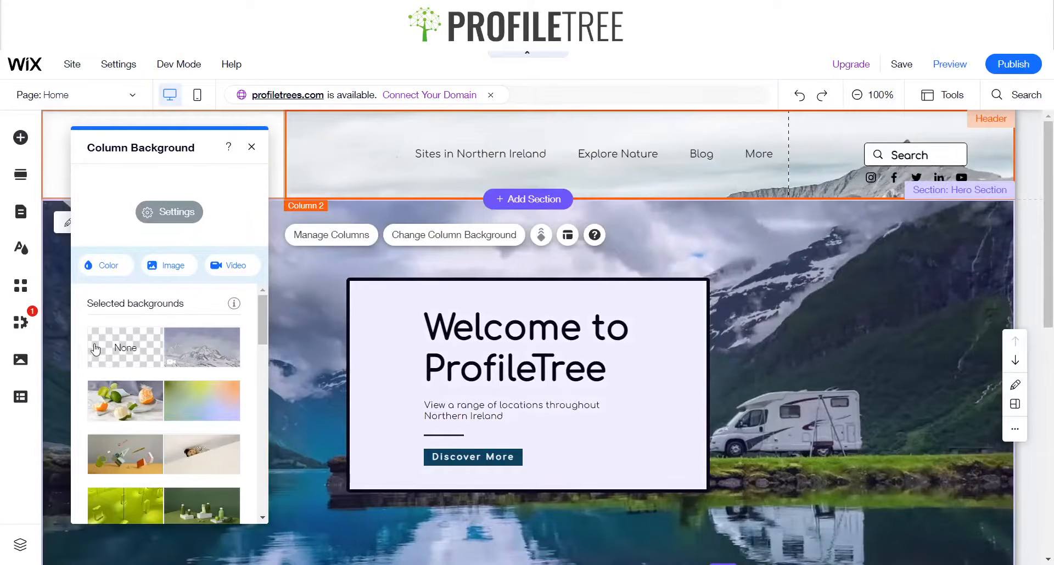
pyautogui.click(101, 265)
pyautogui.click(131, 380)
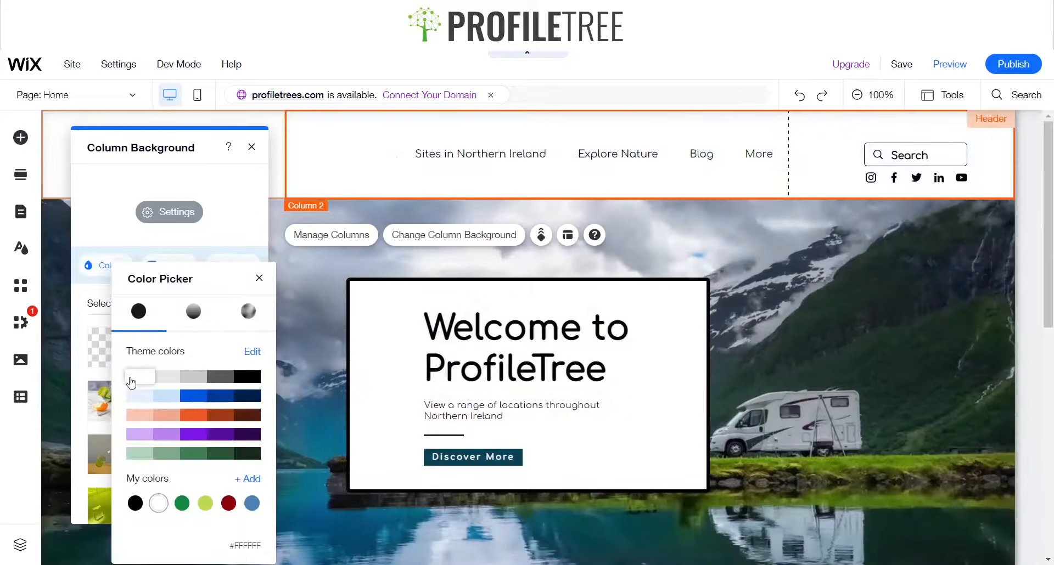
pyautogui.click(259, 277)
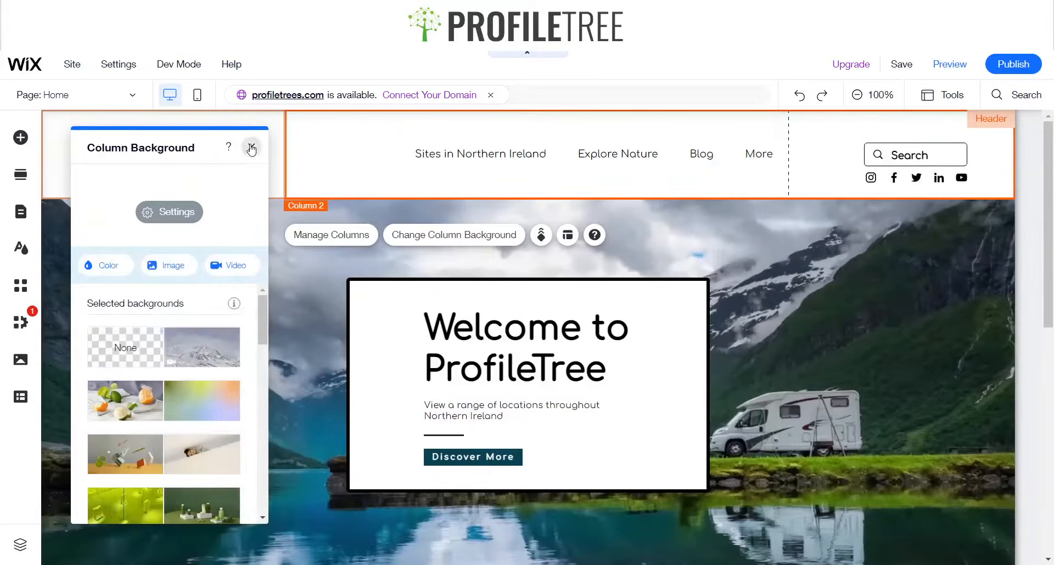
pyautogui.click(251, 148)
# Switch the page background from an image to a plain colour
pyautogui.scroll(-5, 151, 367)
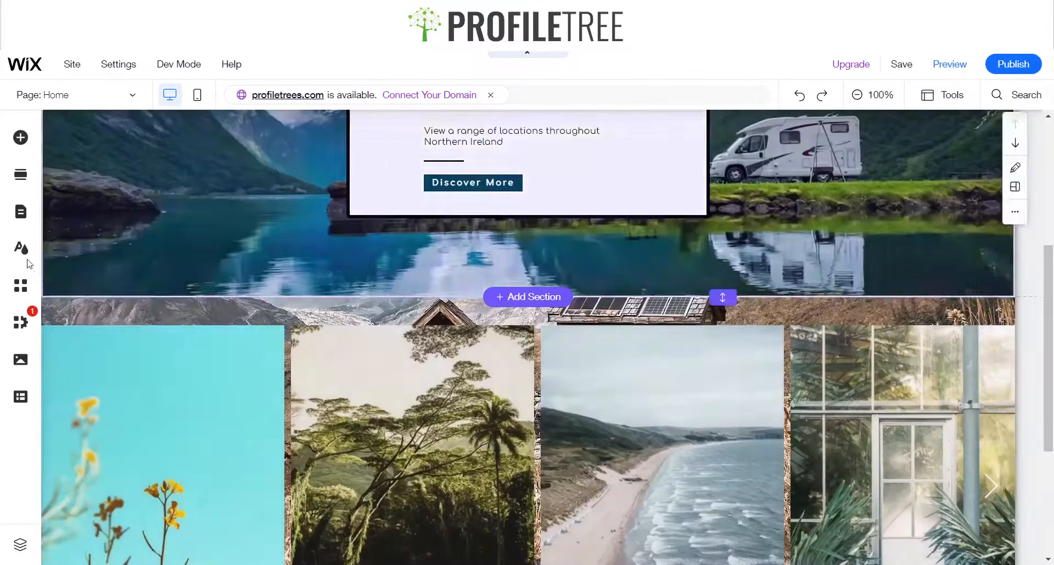
pyautogui.click(21, 247)
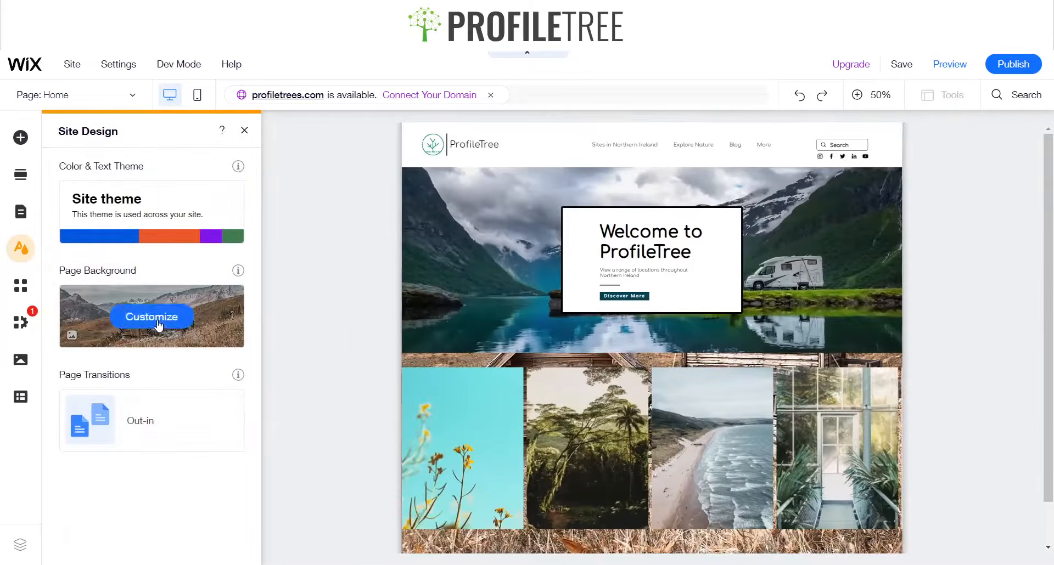
pyautogui.click(159, 325)
pyautogui.click(108, 249)
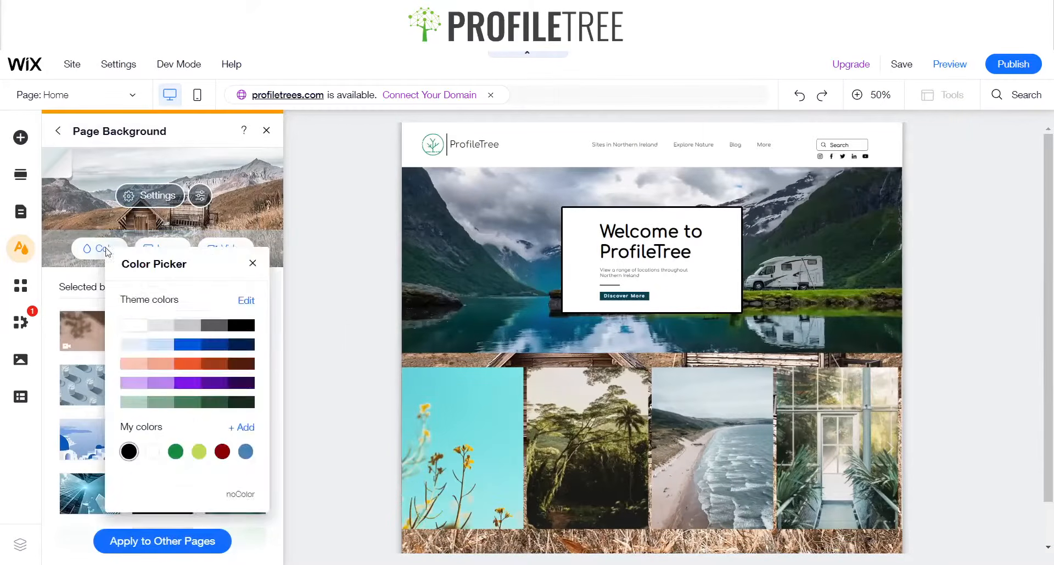
pyautogui.click(252, 263)
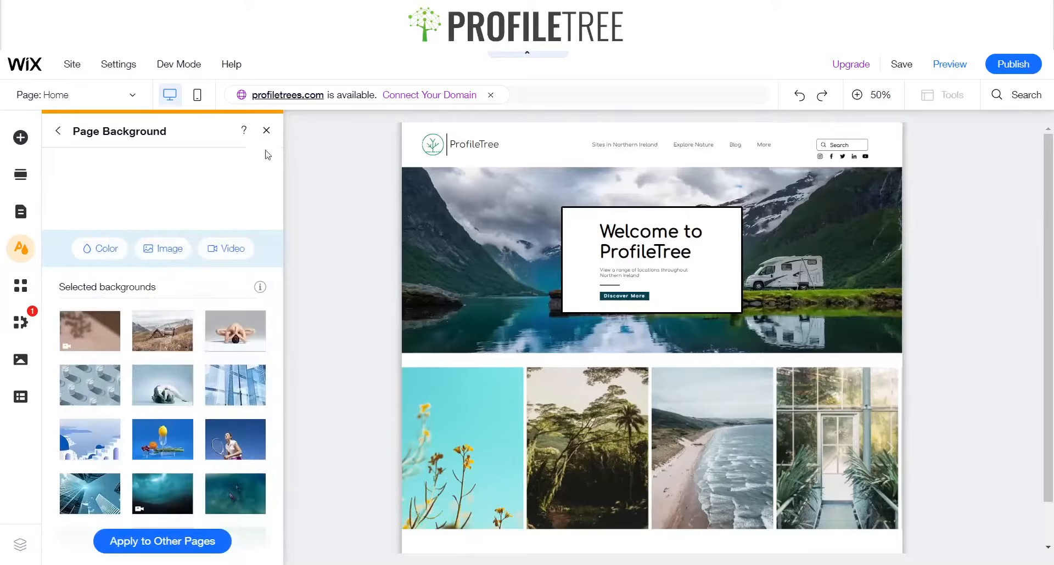
pyautogui.click(265, 141)
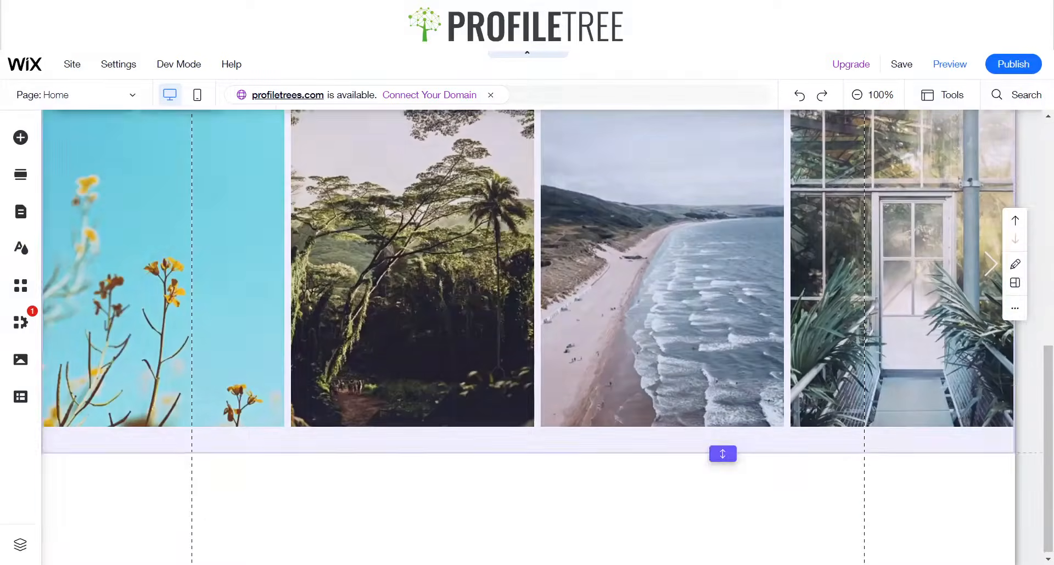
# Scroll through the page to review the hero, gallery and footer
pyautogui.scroll(5, 528, 286)
pyautogui.scroll(-5, 528, 285)
pyautogui.scroll(9, 528, 329)
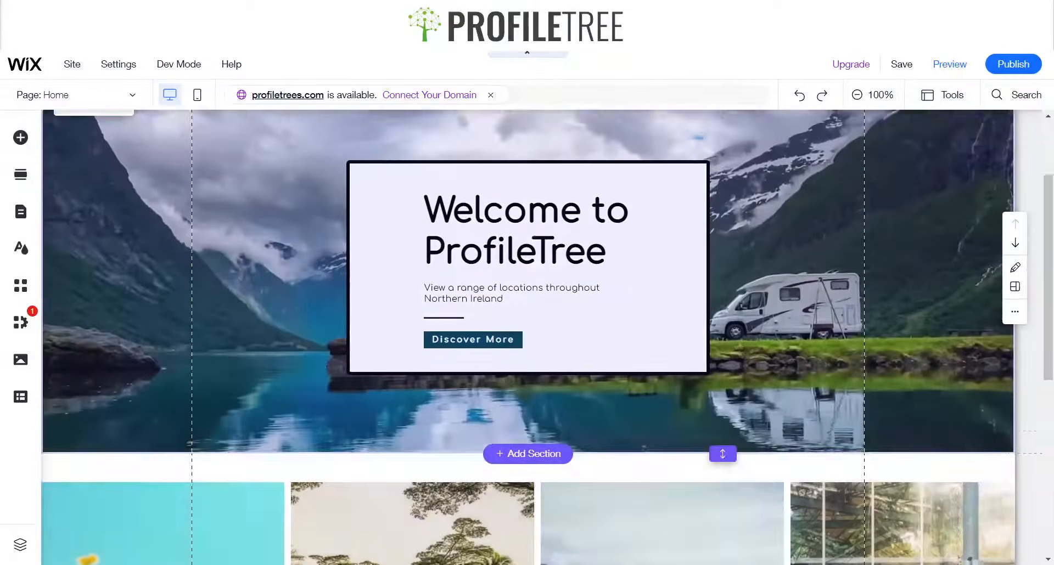
pyautogui.scroll(-9, 528, 329)
pyautogui.scroll(-1, 528, 330)
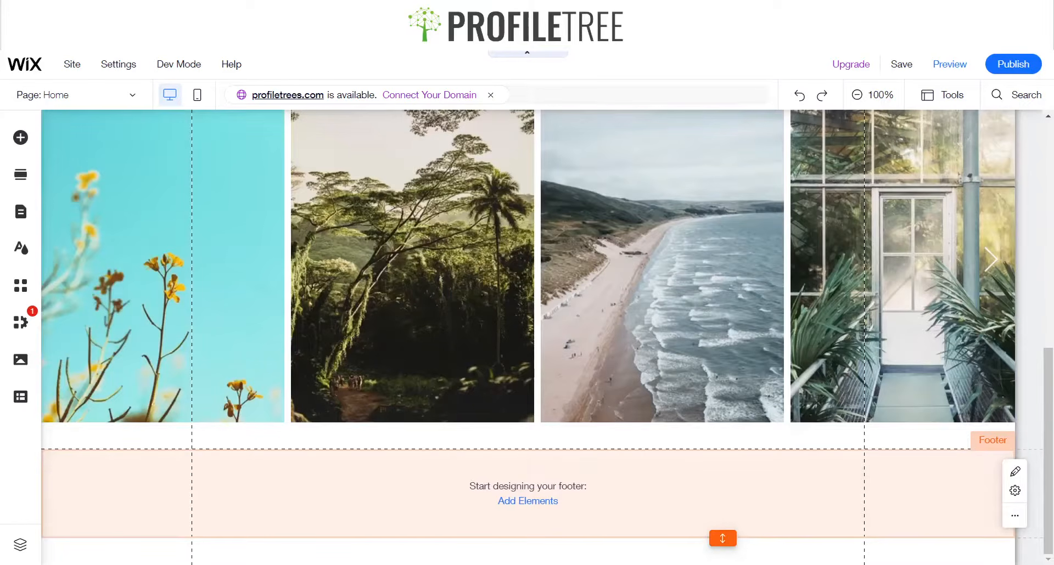
pyautogui.scroll(3, 404, 372)
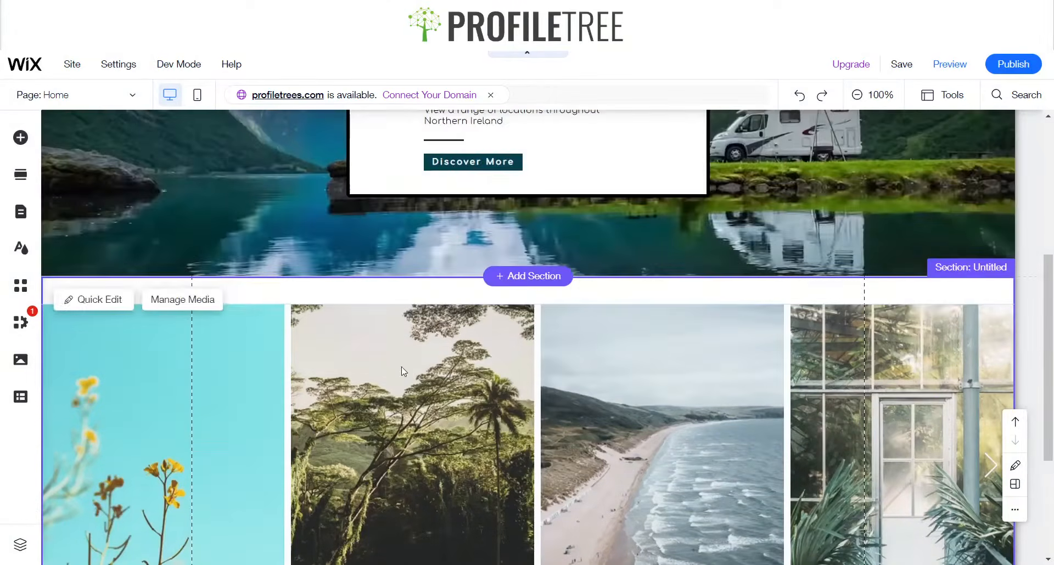
pyautogui.scroll(-2, 465, 389)
pyautogui.scroll(-2, 442, 343)
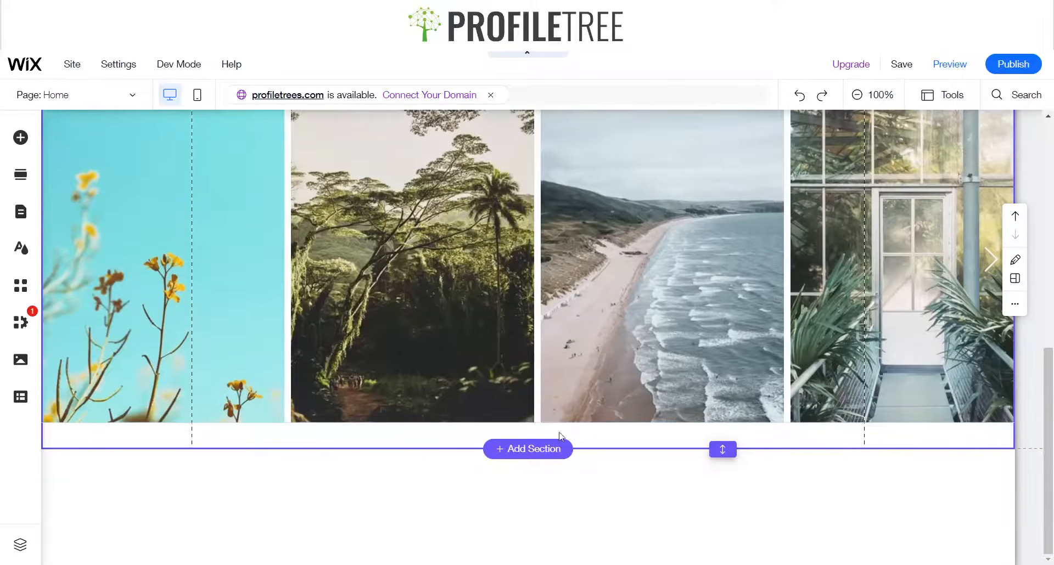
# Add a "Meet the Team" section from the Team section templates below the gallery
pyautogui.click(555, 454)
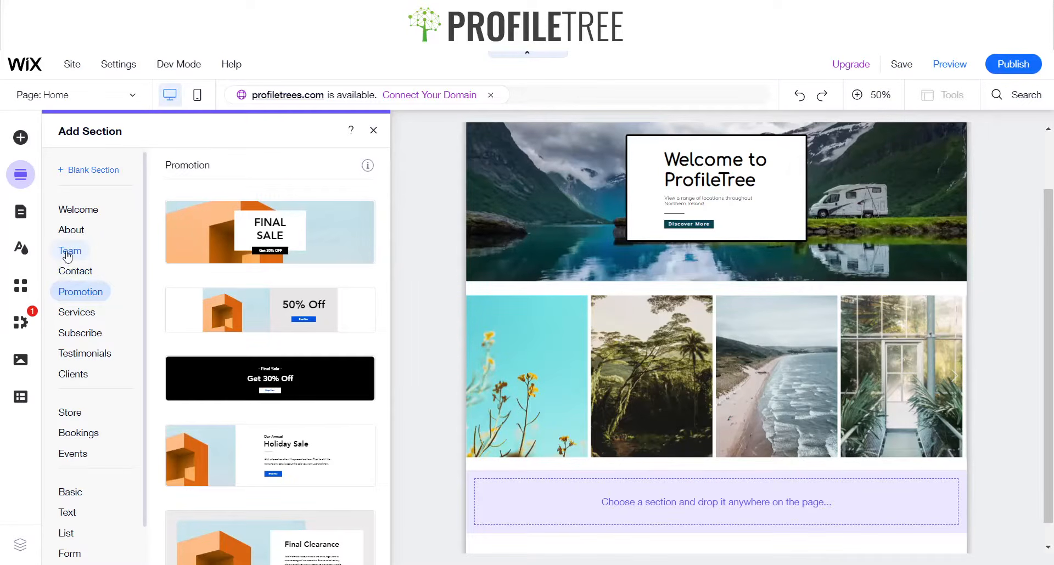
pyautogui.click(66, 254)
pyautogui.scroll(-1, 246, 293)
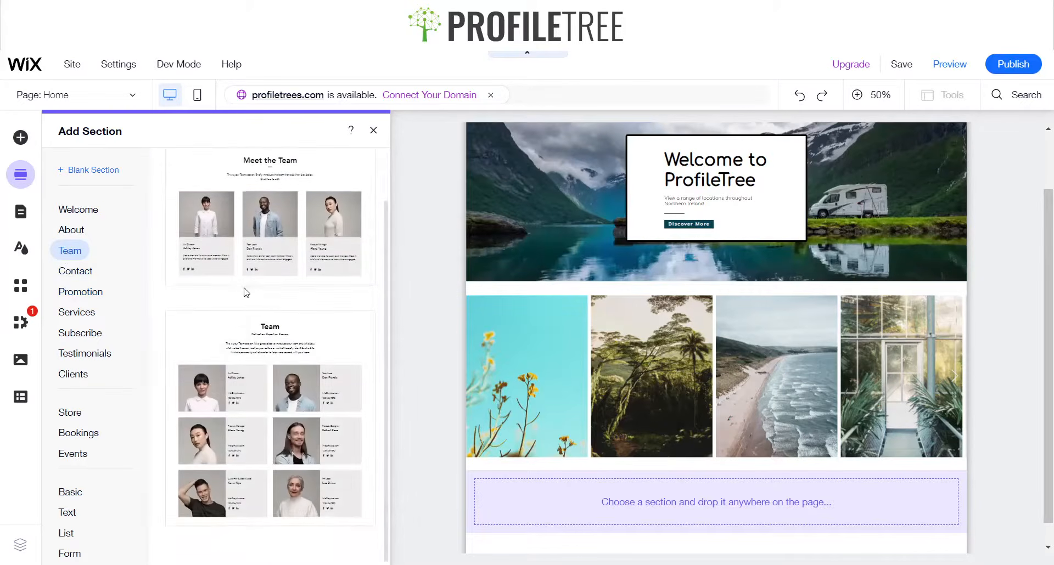
pyautogui.scroll(1, 215, 276)
pyautogui.click(193, 233)
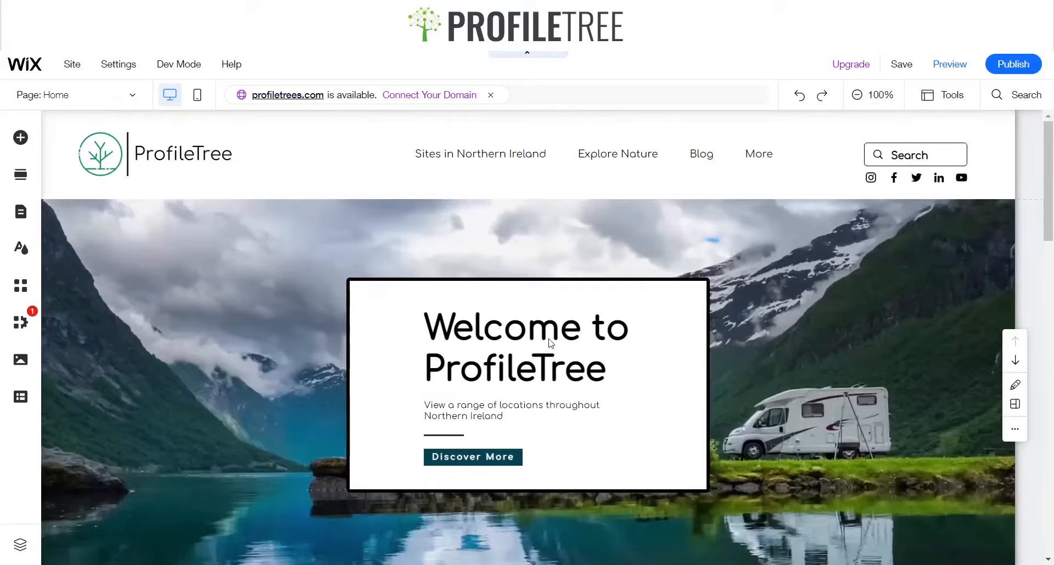
# Set the "Meet the Team" heading font to Comfortaa Regular
pyautogui.scroll(-15, 720, 365)
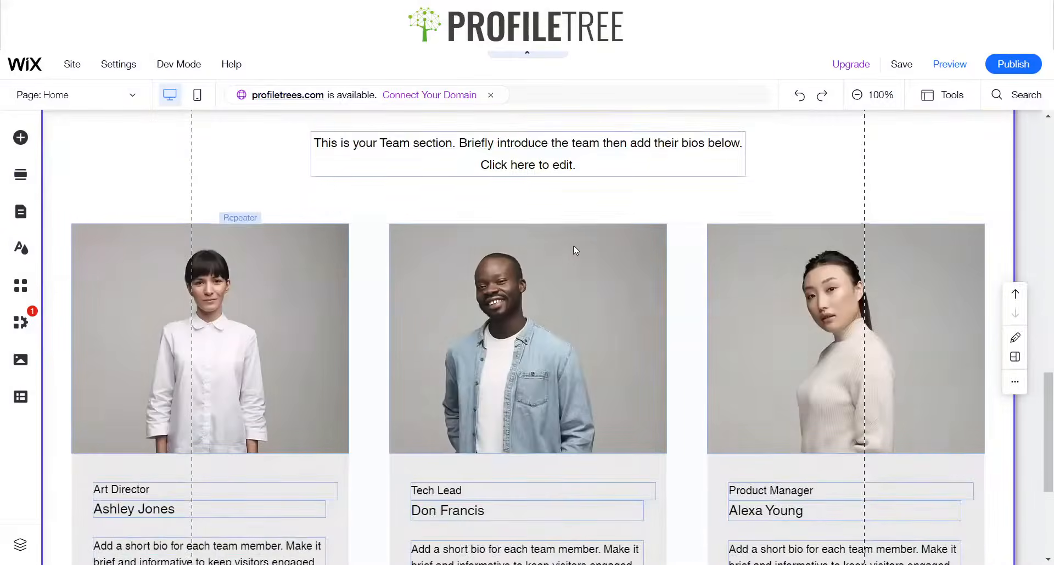
pyautogui.scroll(3, 573, 250)
pyautogui.scroll(-4, 653, 395)
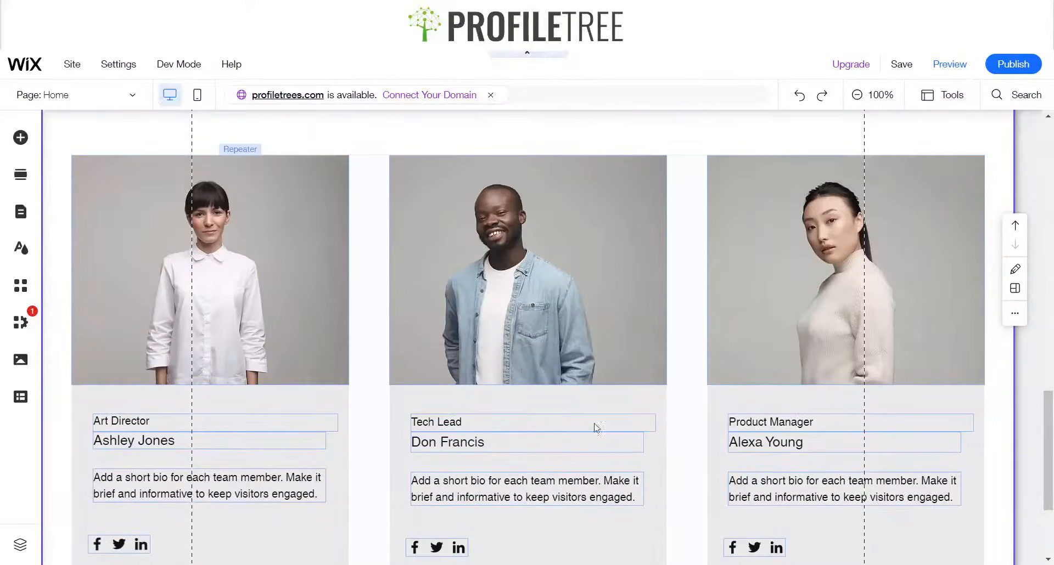
pyautogui.scroll(7, 681, 412)
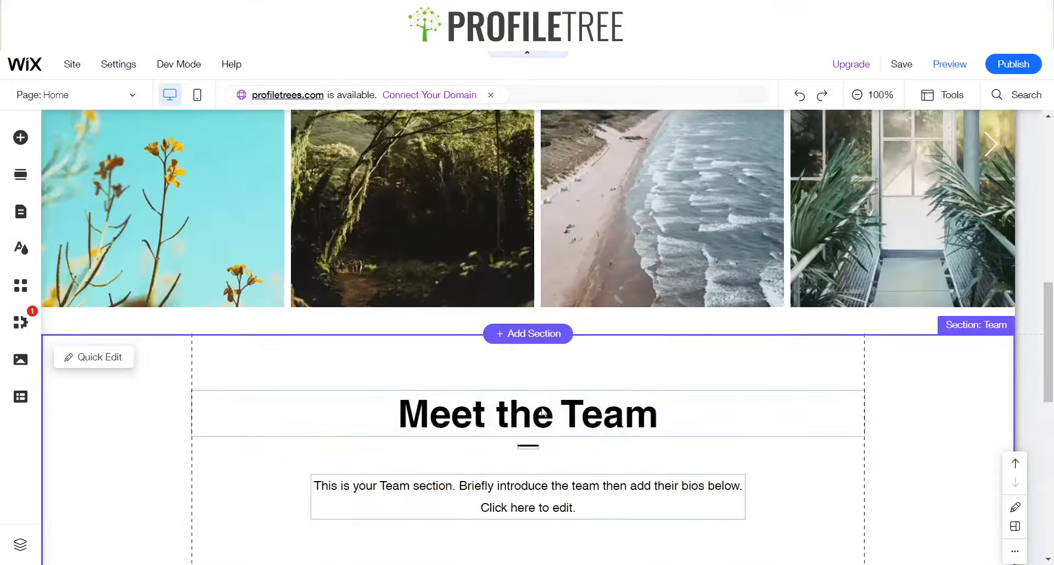
pyautogui.click(543, 398)
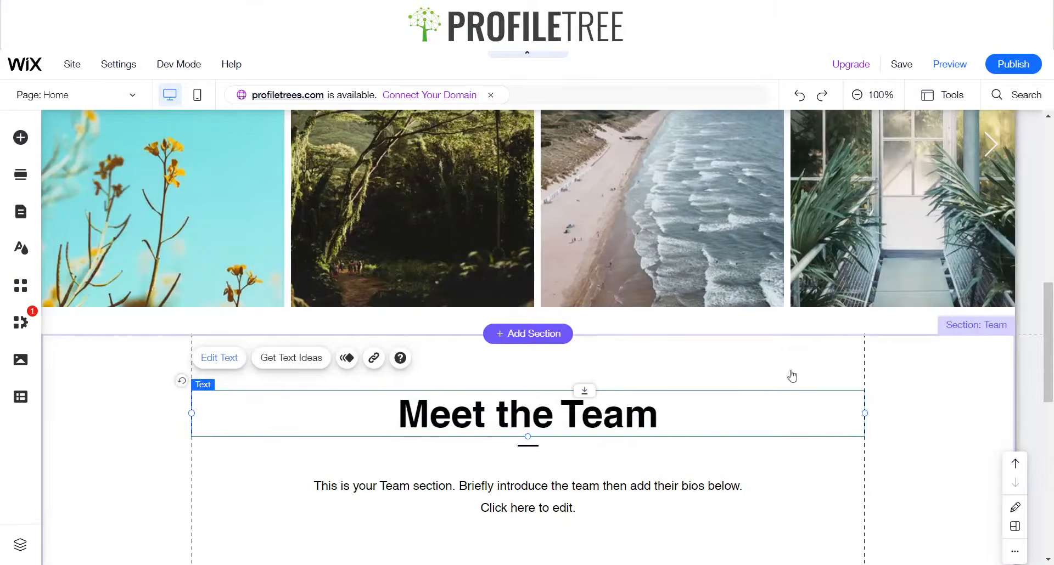
pyautogui.click(868, 261)
pyautogui.write('Comfortaa Regular')
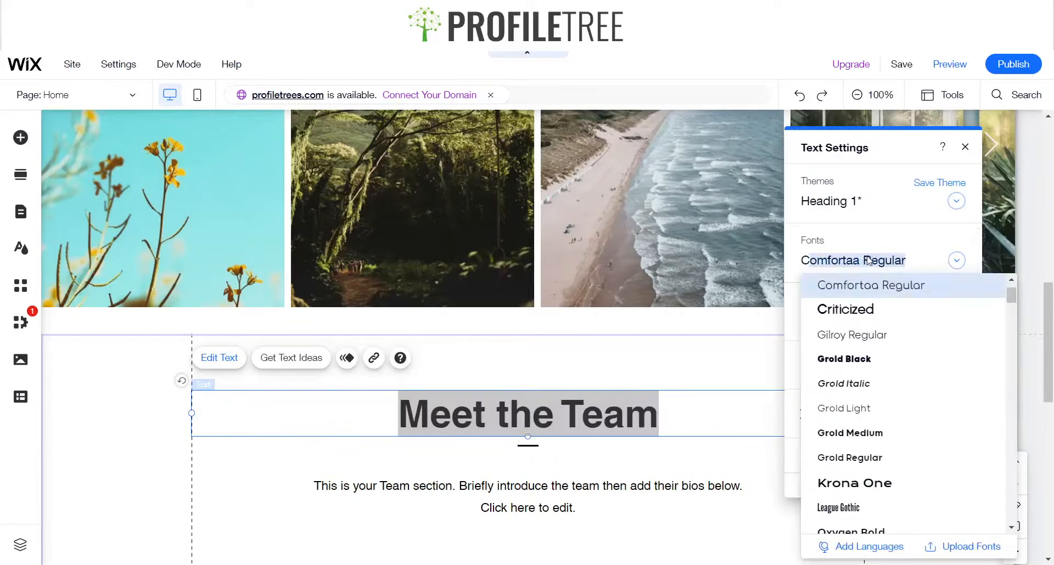
pyautogui.click(824, 285)
# Set the team introduction paragraph font to Comfortaa Regular
pyautogui.click(541, 479)
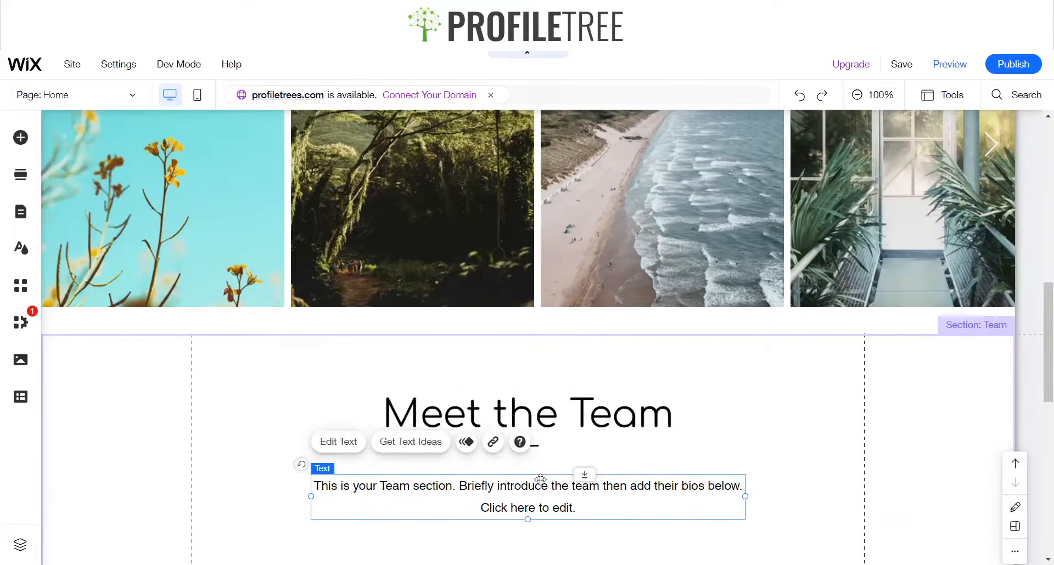
pyautogui.click(364, 447)
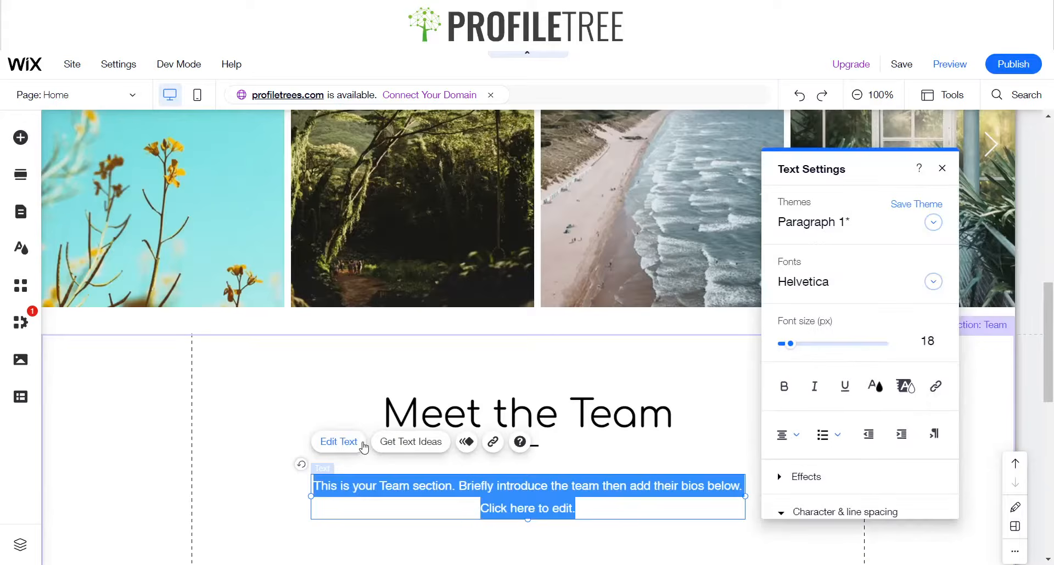
pyautogui.click(842, 309)
pyautogui.click(842, 306)
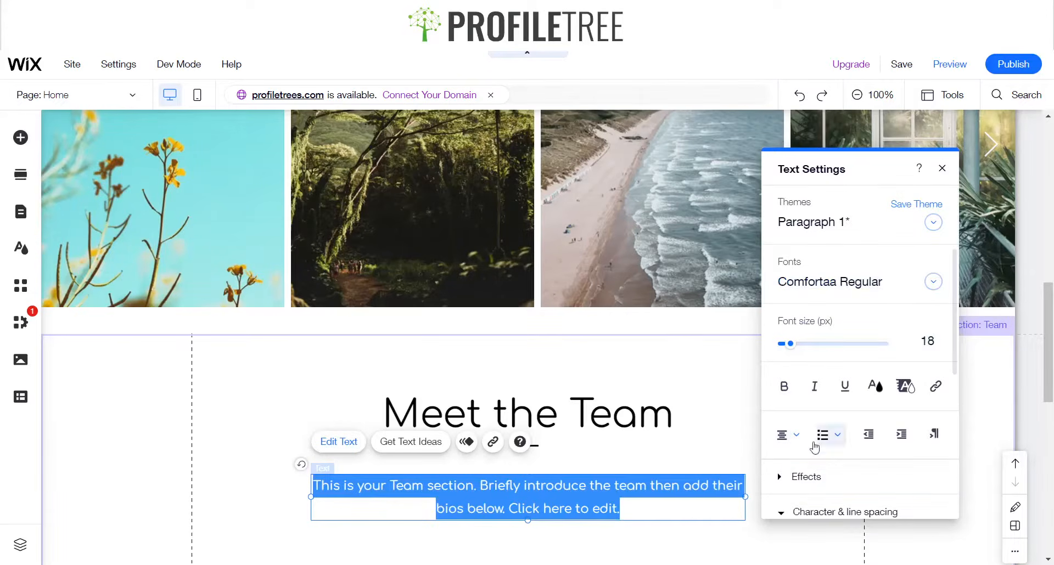
pyautogui.click(682, 534)
pyautogui.click(602, 504)
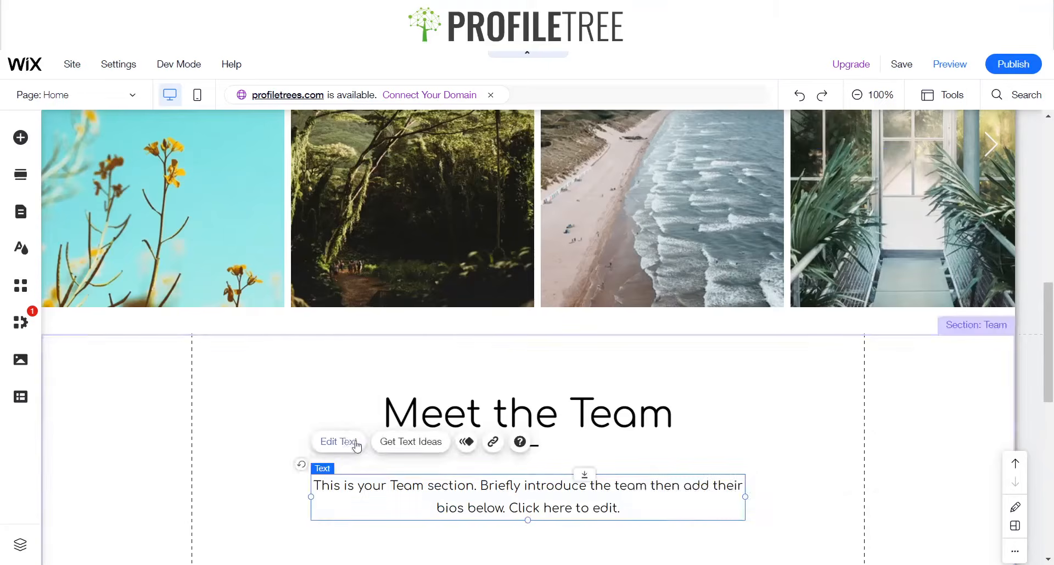
# Replace the introduction text with "Behind the Scenes of our Blog Writers for ProfileTree"
pyautogui.doubleClick(528, 490)
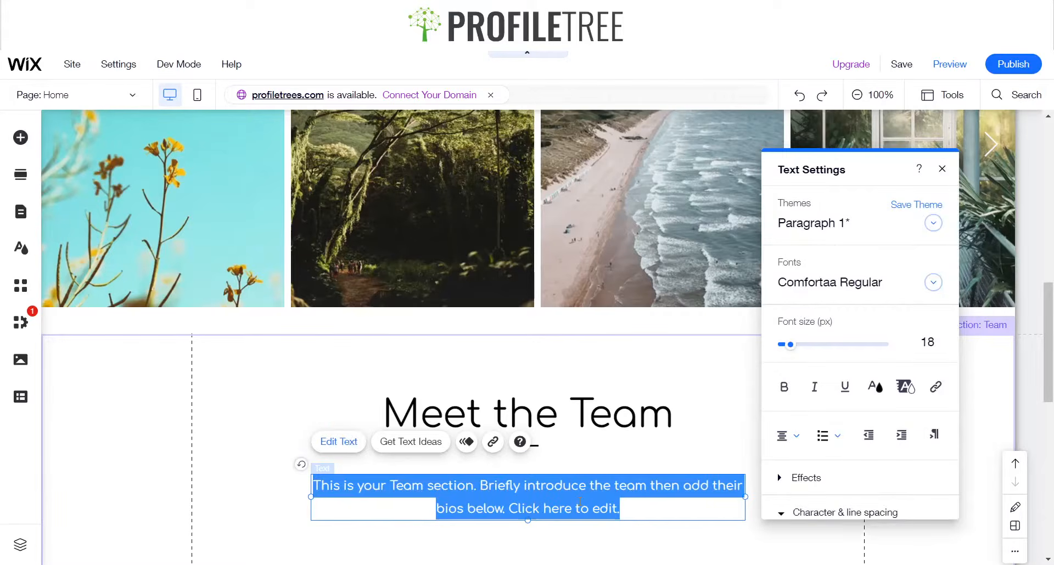
pyautogui.write('Behind the ')
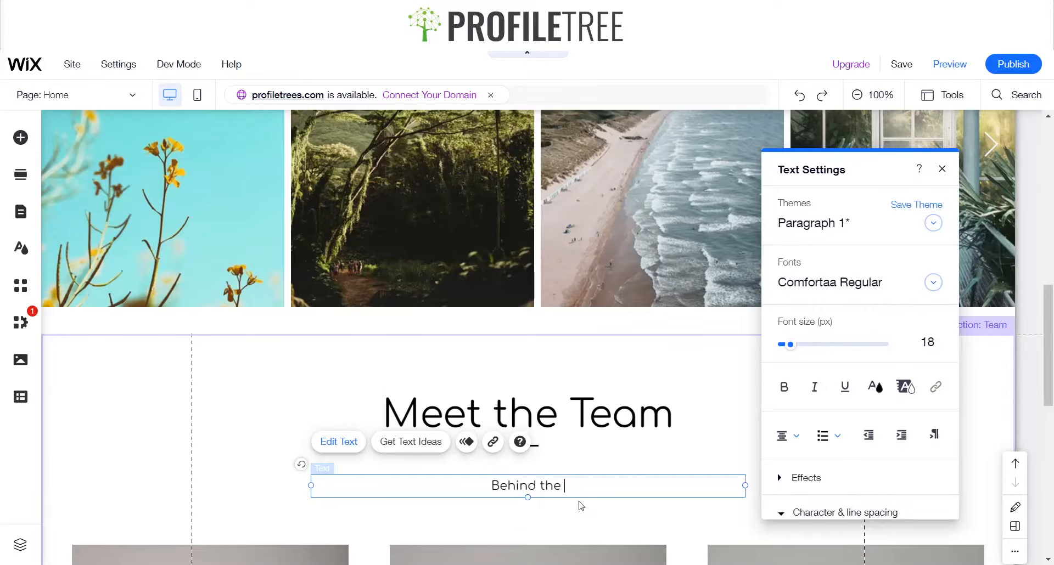
pyautogui.write('Scenes ')
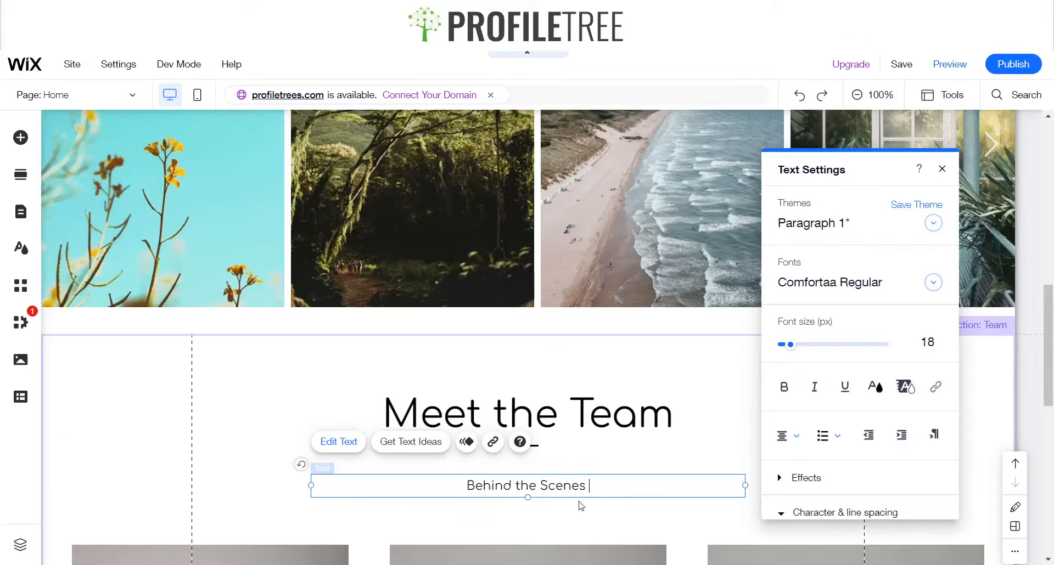
pyautogui.write('of')
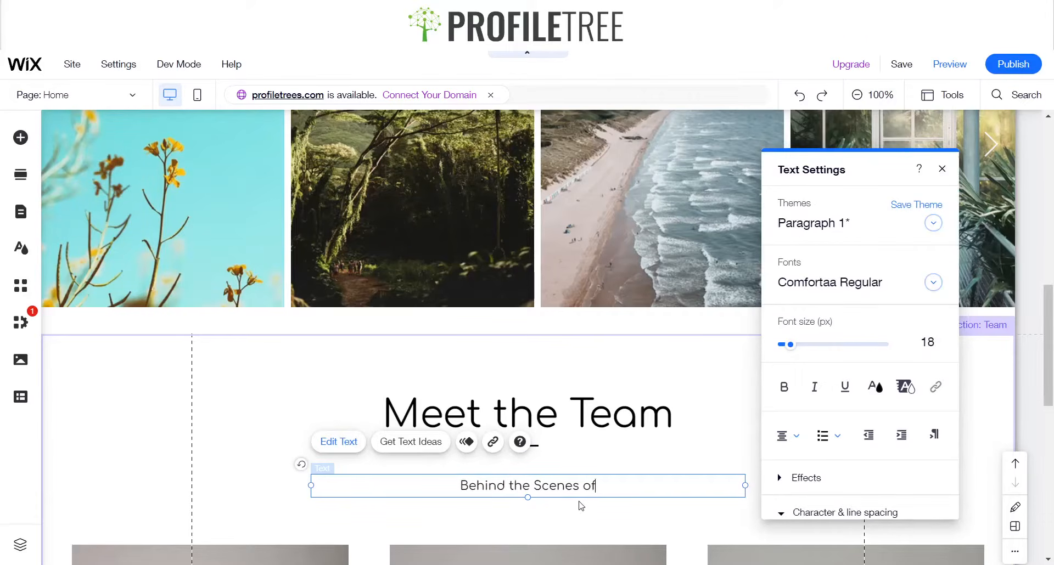
pyautogui.write(' our B')
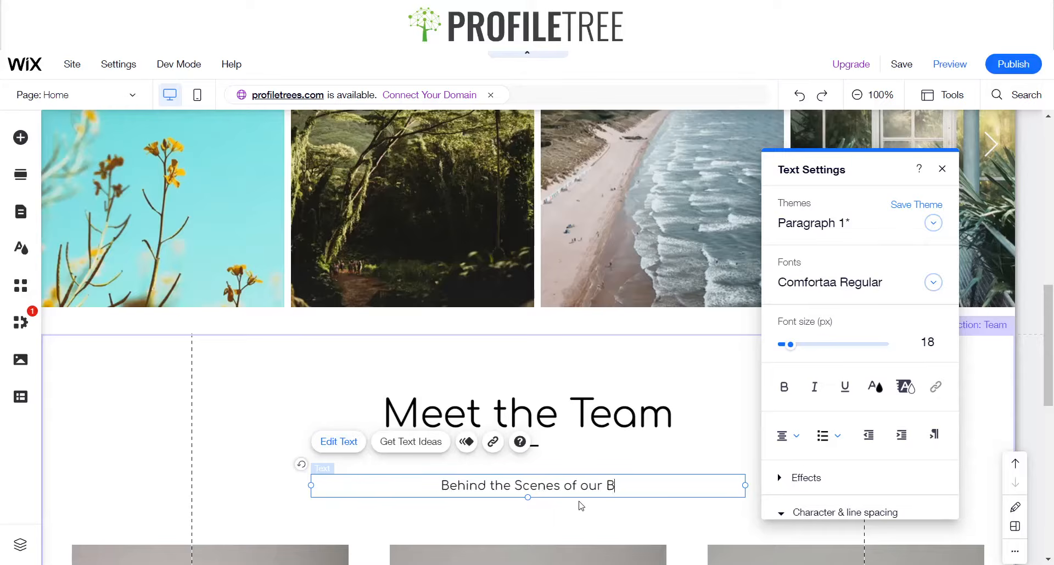
pyautogui.write('log Writes')
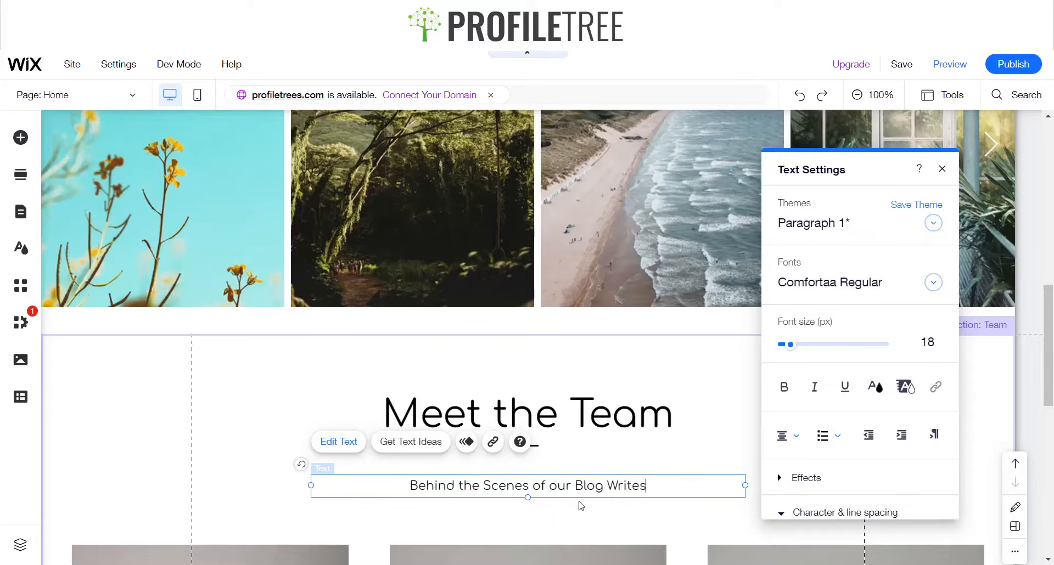
pyautogui.press('BackSpace')
pyautogui.write('r')
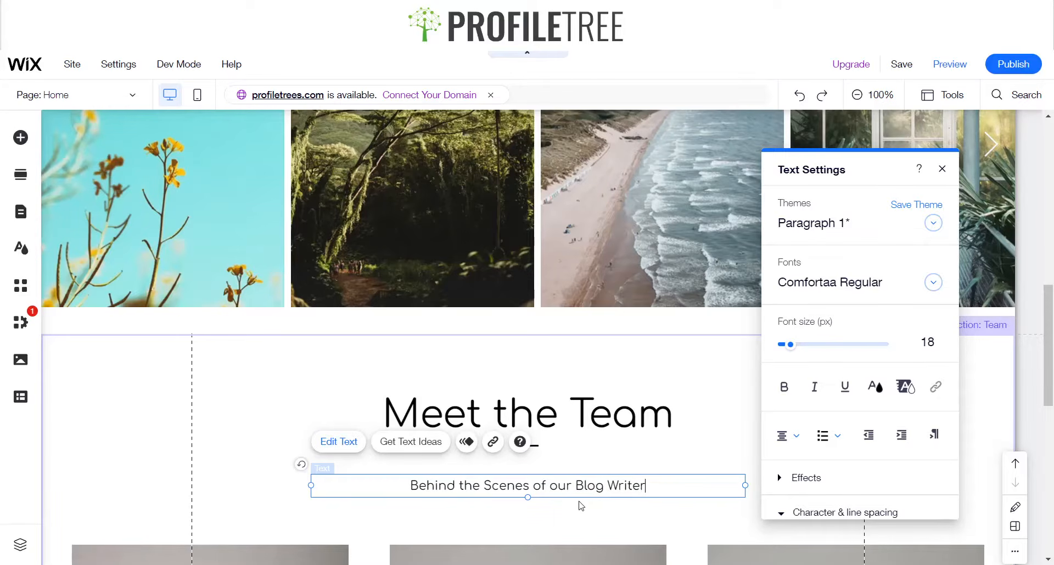
pyautogui.write('s for P')
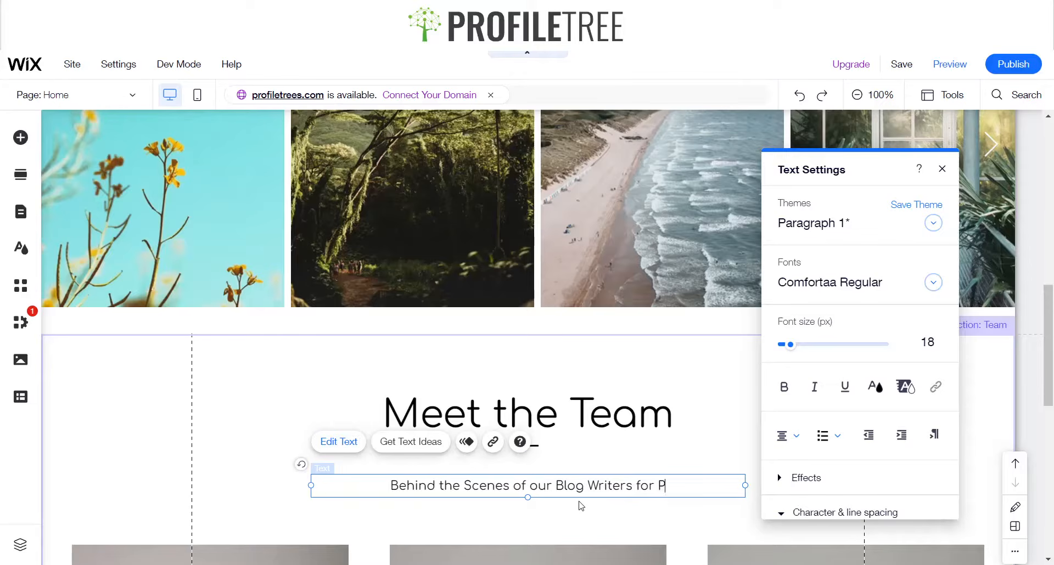
pyautogui.write('rofileTree')
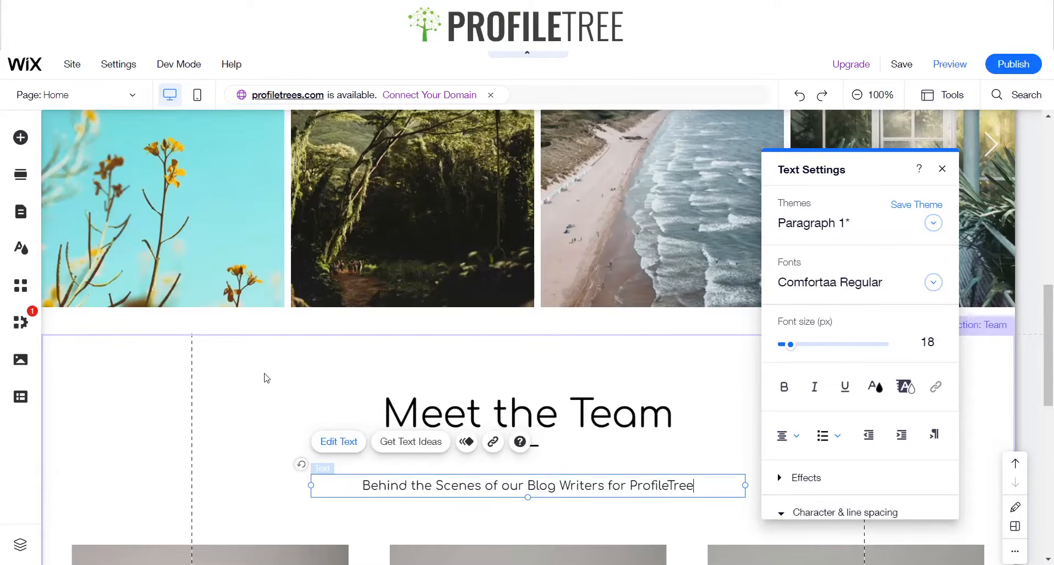
pyautogui.click(268, 377)
# Browse the repeater options in the list elements of the add elements panel
pyautogui.scroll(-6, 388, 374)
pyautogui.scroll(-5, 387, 369)
pyautogui.scroll(5, 306, 348)
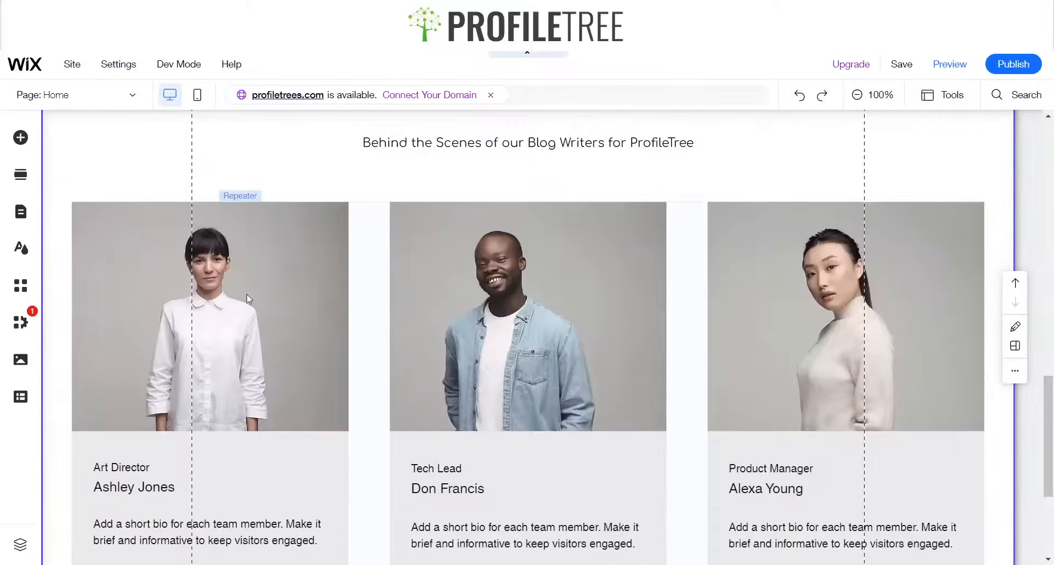
pyautogui.click(245, 299)
pyautogui.click(247, 304)
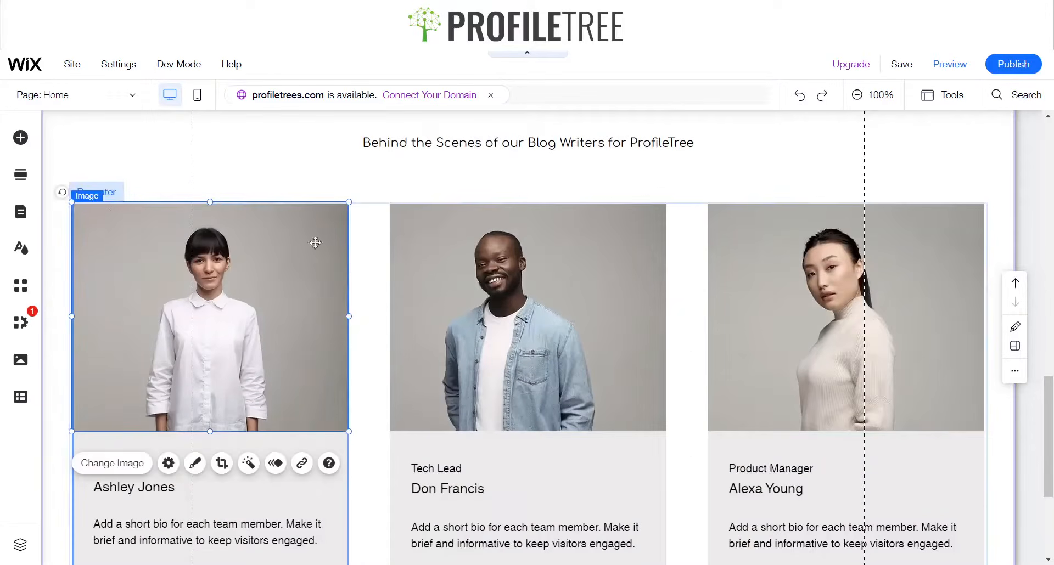
pyautogui.click(245, 160)
pyautogui.click(281, 285)
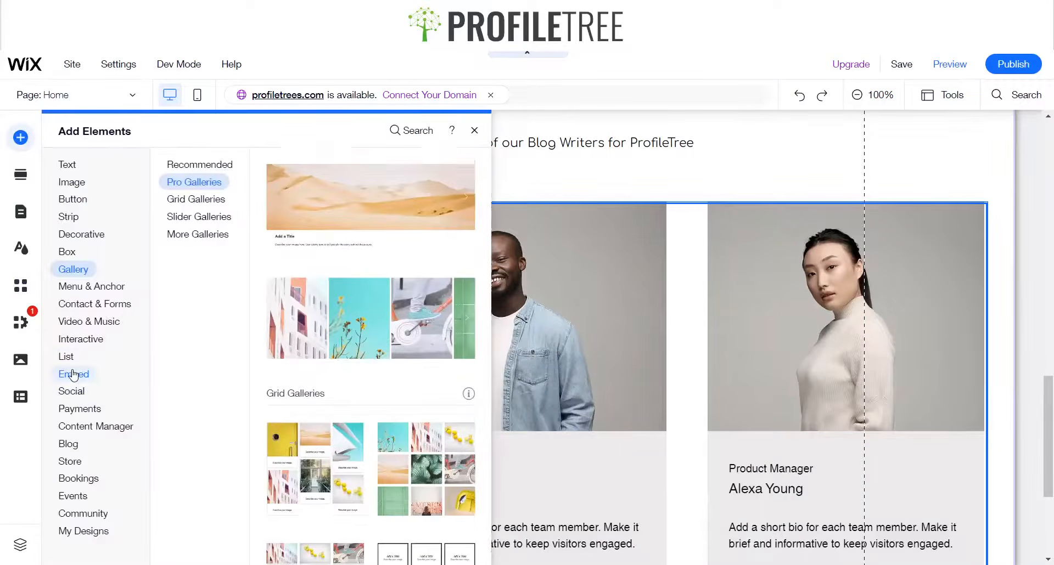
pyautogui.click(67, 357)
pyautogui.click(227, 201)
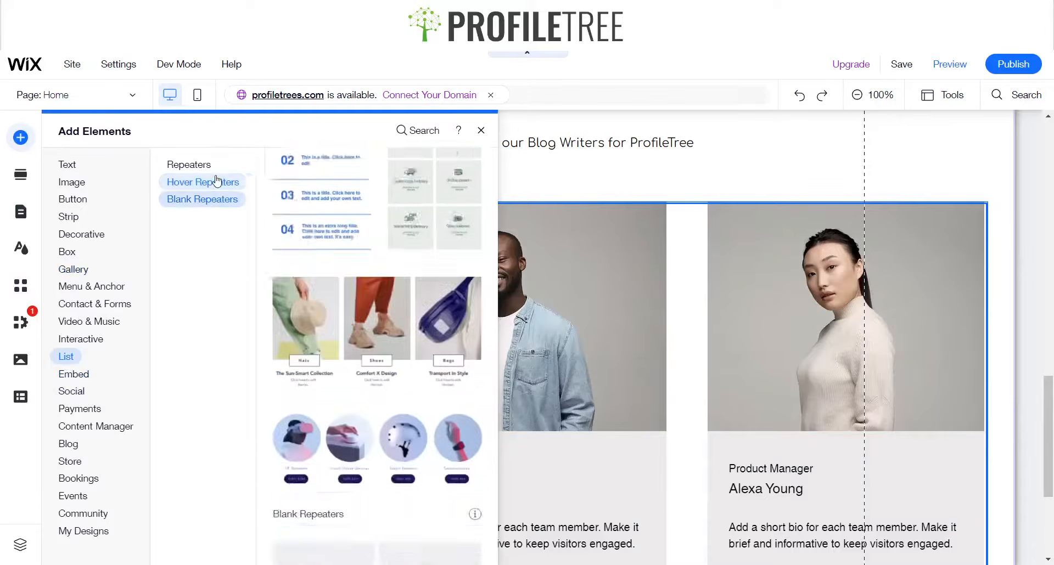
pyautogui.click(216, 180)
pyautogui.click(195, 169)
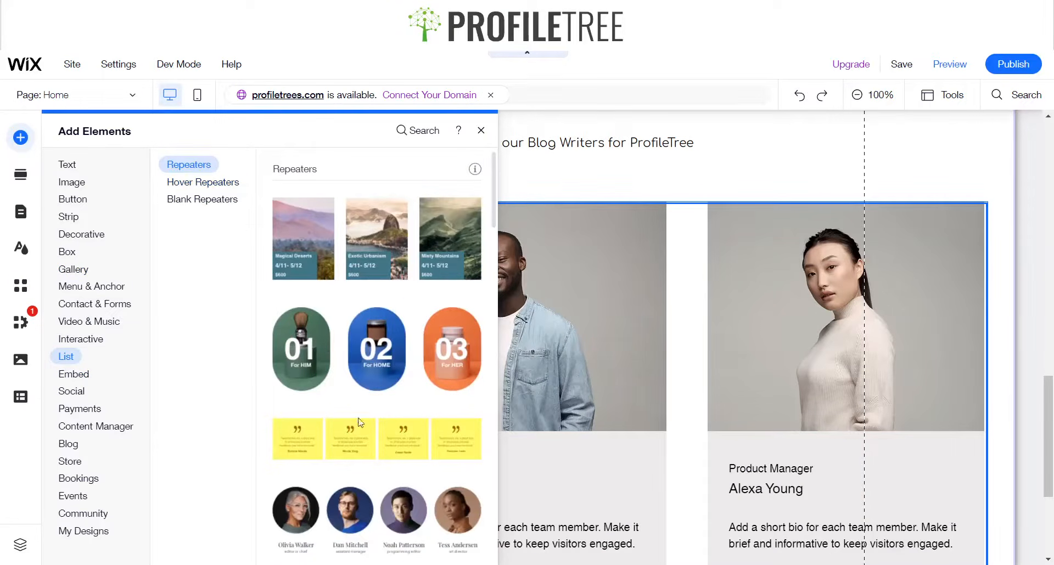
pyautogui.click(481, 131)
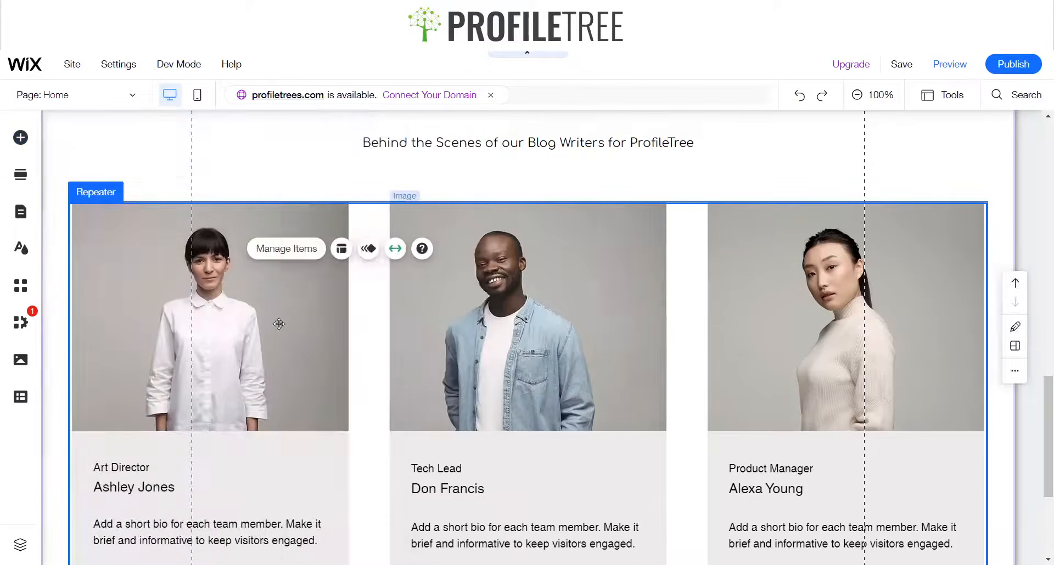
# Try to move the first member's job title upward, then undo the move
pyautogui.scroll(-1, 864, 394)
pyautogui.scroll(-2, 360, 359)
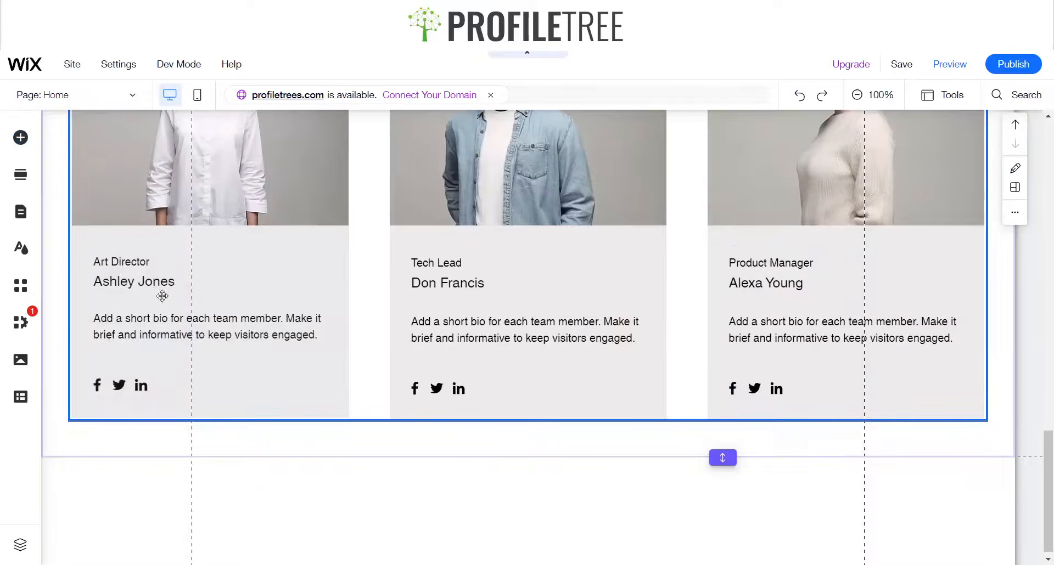
pyautogui.click(125, 265)
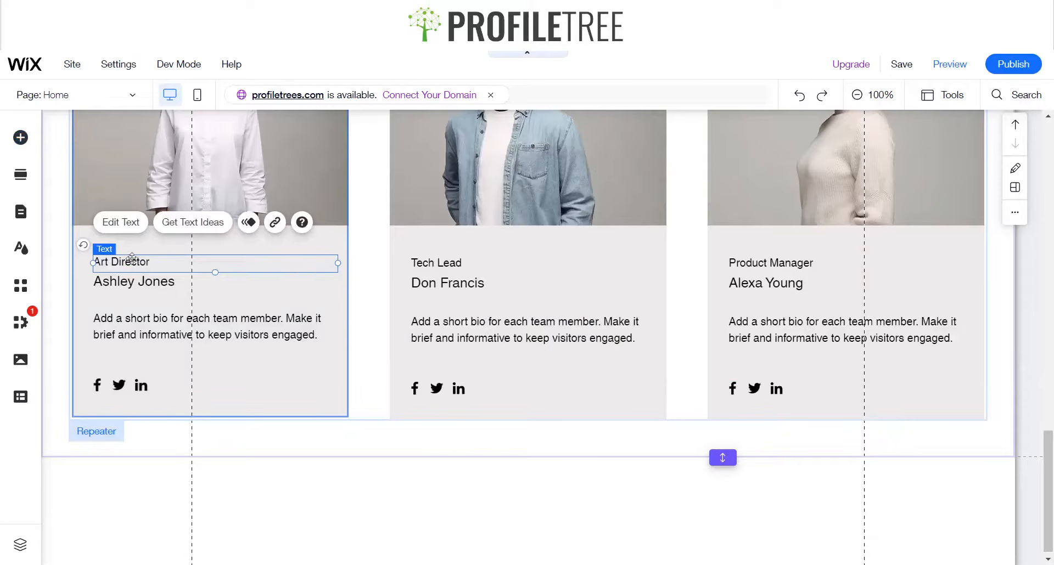
pyautogui.moveTo(132, 258); pyautogui.dragTo(146, 246)
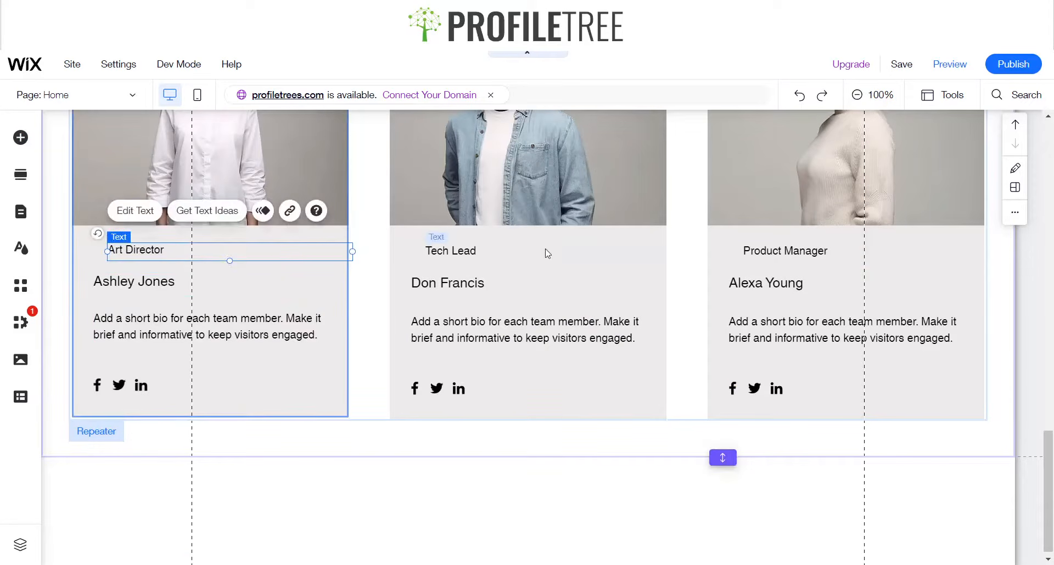
pyautogui.hotkey('ctrl', 'z')
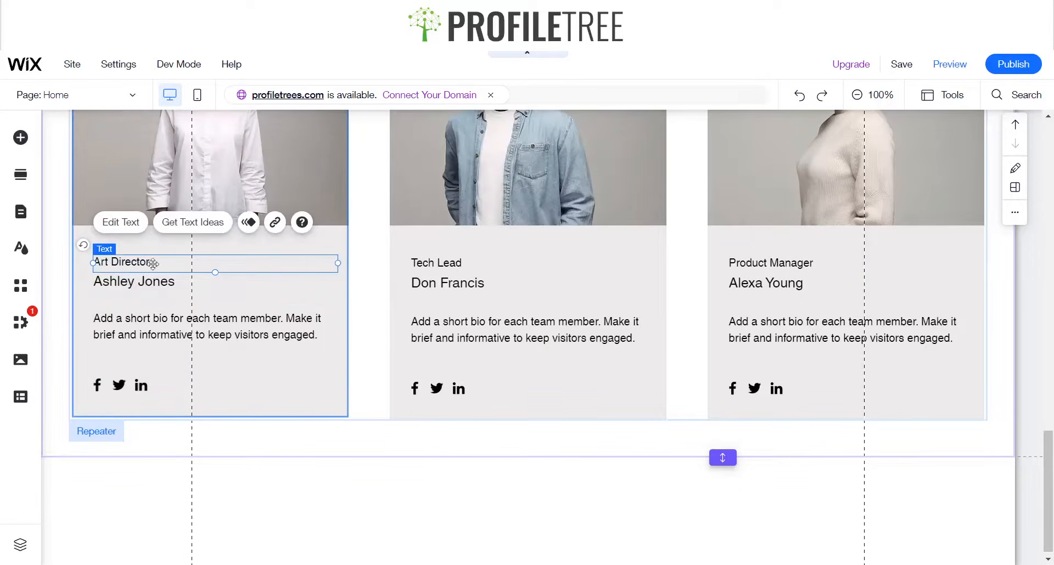
# Inspect the job title's text settings and review the team section heading and intro
pyautogui.doubleClick(163, 266)
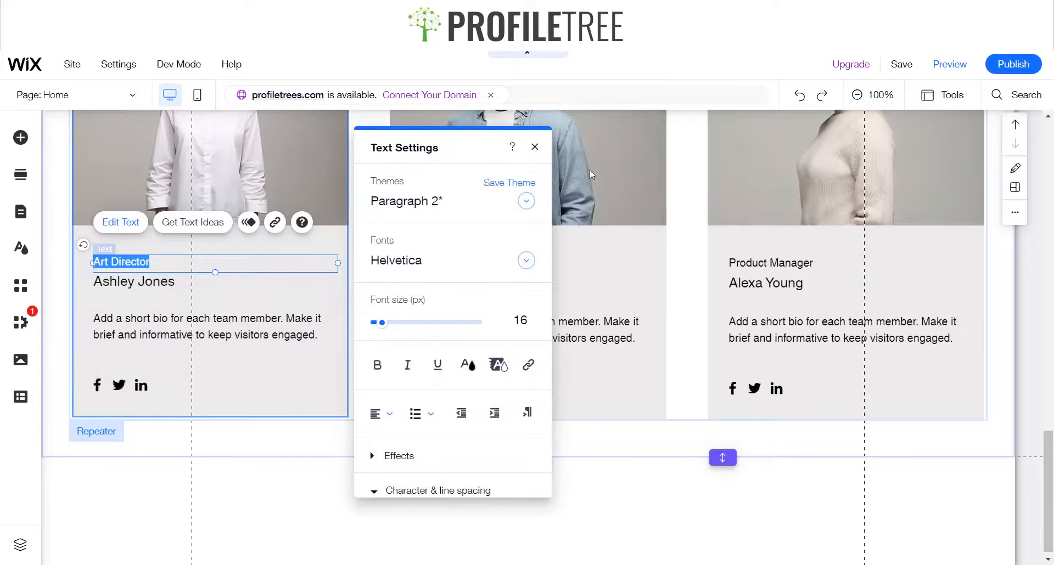
pyautogui.click(534, 147)
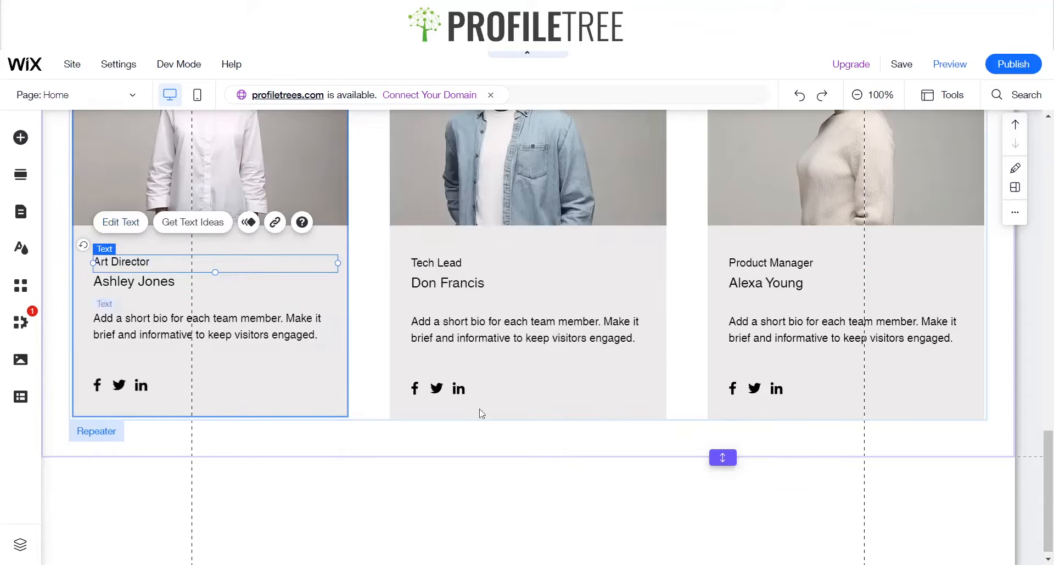
pyautogui.scroll(5, 536, 322)
pyautogui.scroll(8, 540, 324)
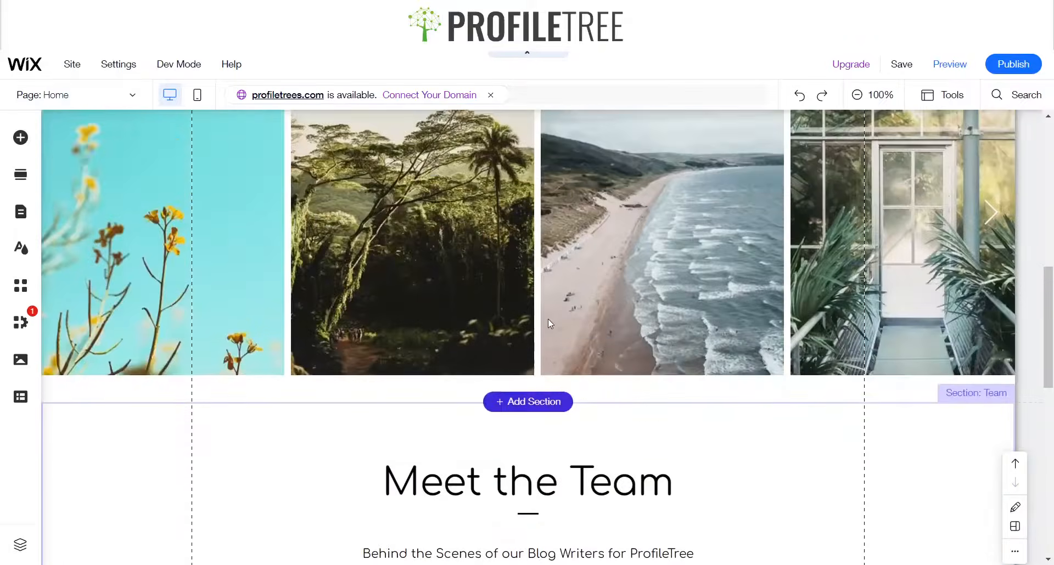
pyautogui.scroll(-4, 547, 320)
pyautogui.scroll(-3, 547, 319)
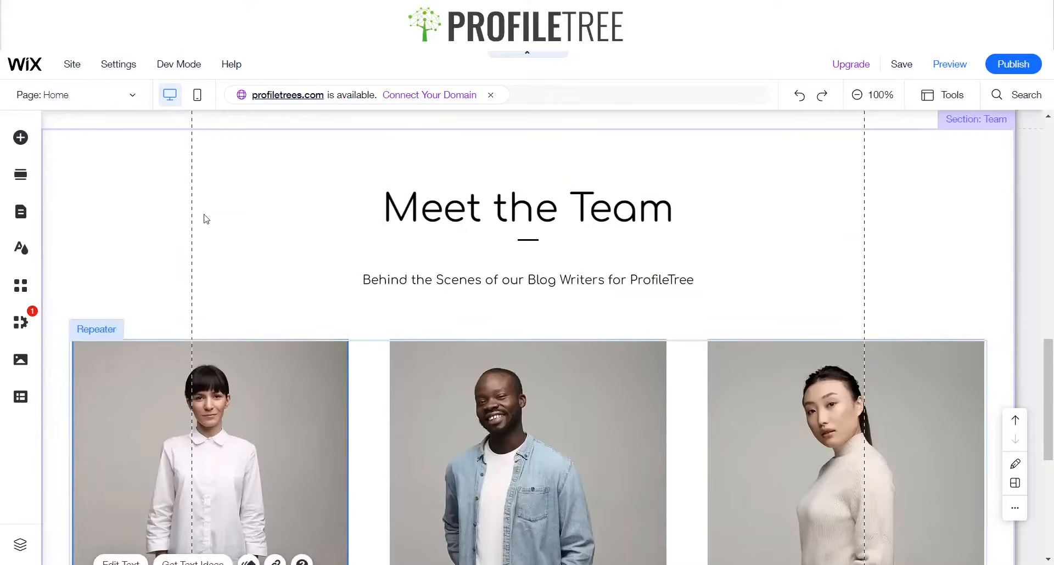
# Scroll between the hero, gallery and team sections to review their section labels
pyautogui.click(364, 226)
pyautogui.click(486, 160)
pyautogui.scroll(3, 487, 160)
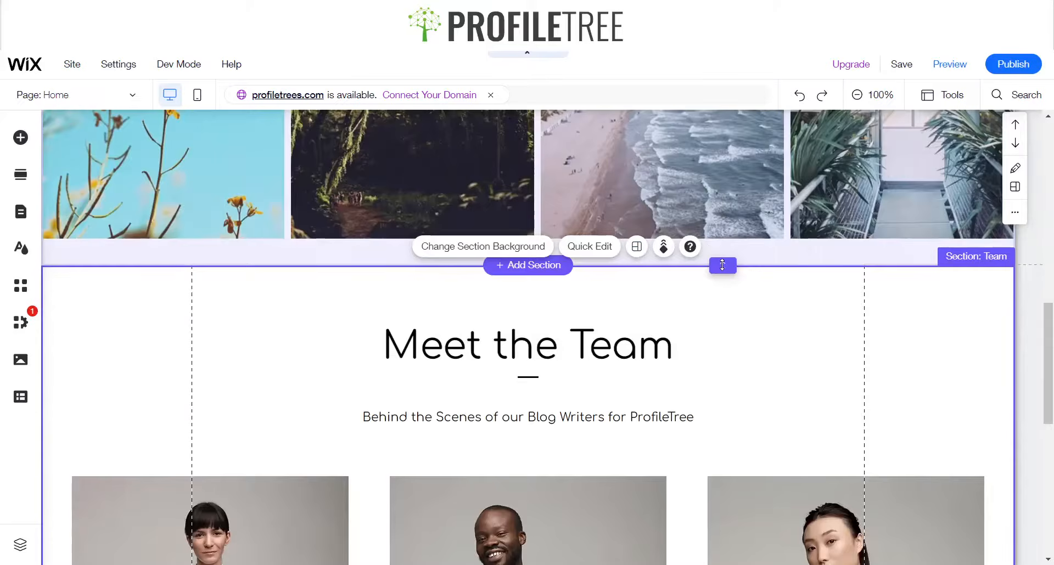
pyautogui.doubleClick(722, 266)
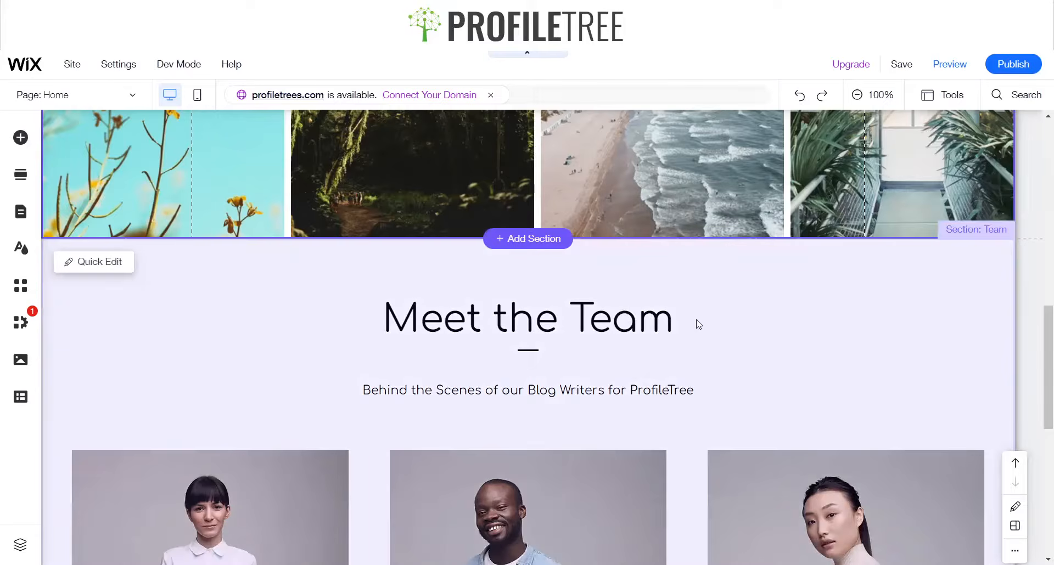
pyautogui.click(710, 310)
pyautogui.scroll(6, 758, 280)
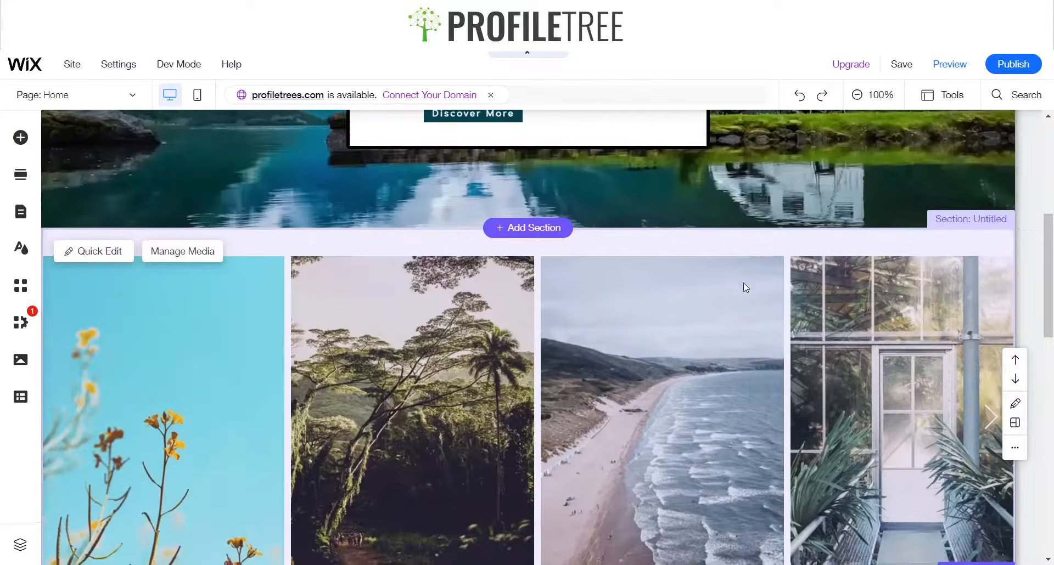
pyautogui.scroll(-3, 559, 239)
pyautogui.scroll(-4, 560, 239)
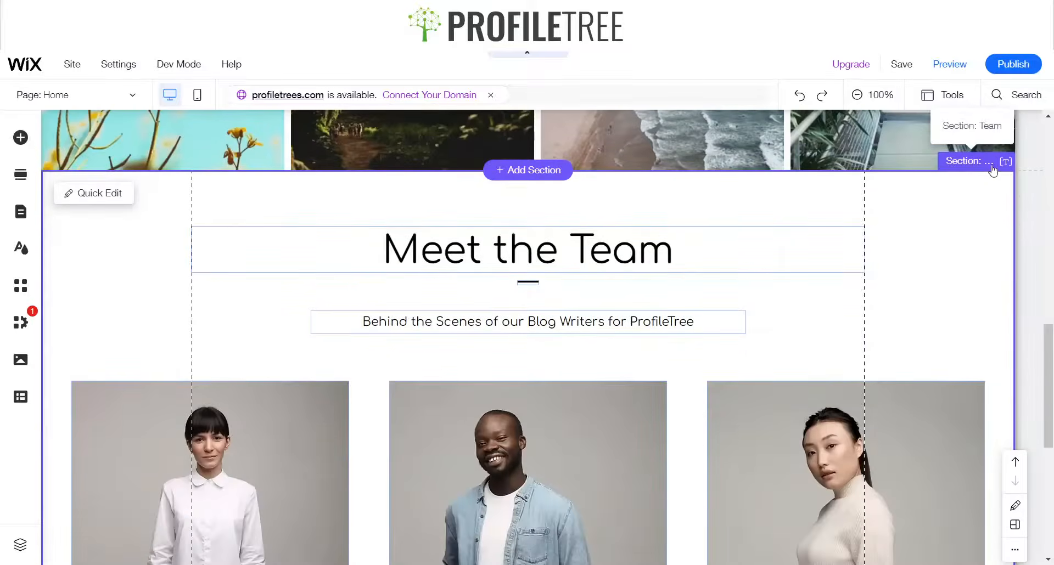
pyautogui.scroll(5, 967, 201)
pyautogui.scroll(5, 967, 200)
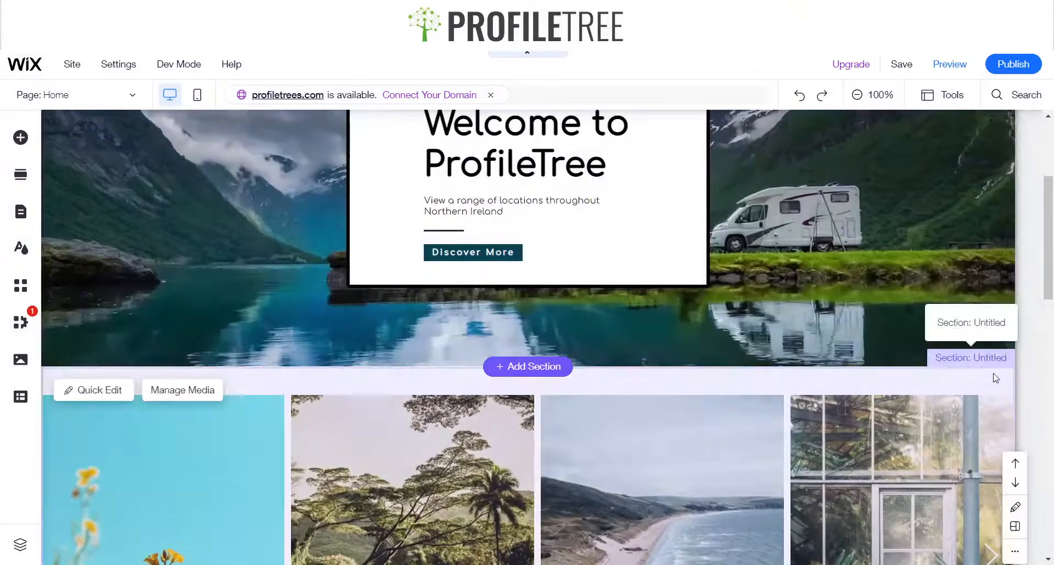
# Rename the gallery section as "Gallery"
pyautogui.click(1002, 362)
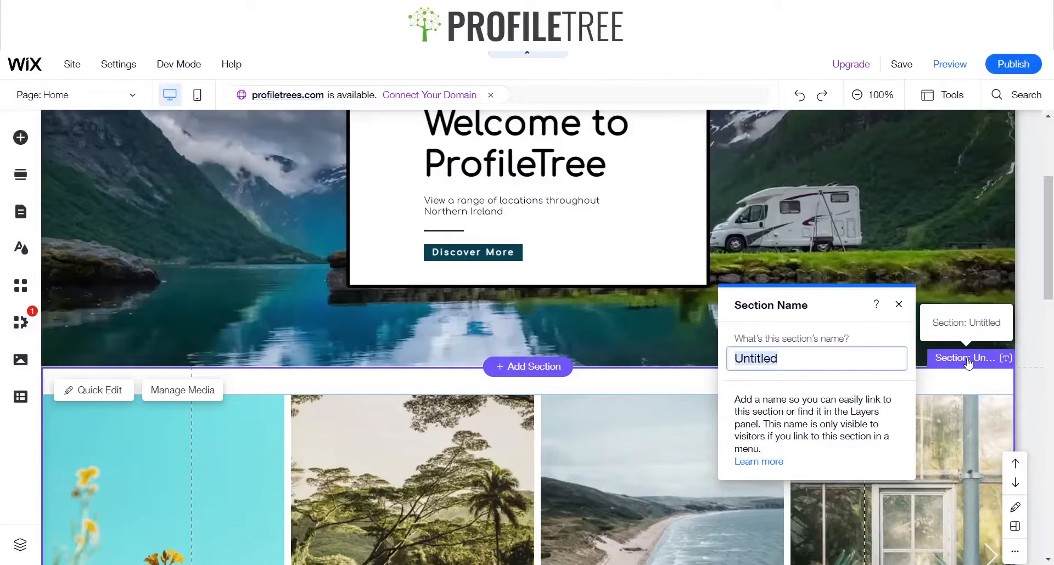
pyautogui.write('Gallery')
pyautogui.press('Return')
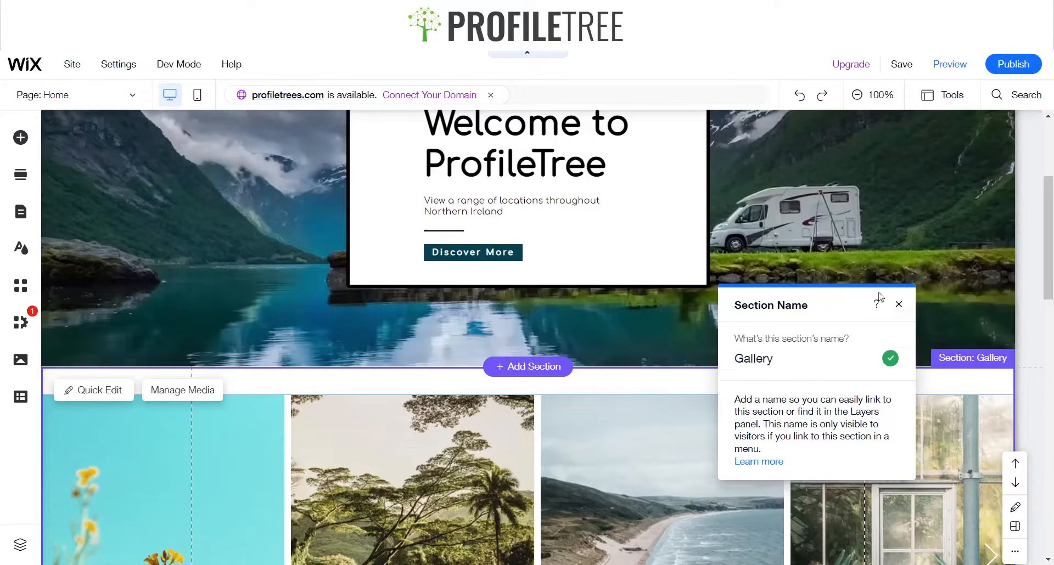
pyautogui.click(898, 304)
# Add a new section below the team section and place a large blog post list in it
pyautogui.scroll(-2, 746, 284)
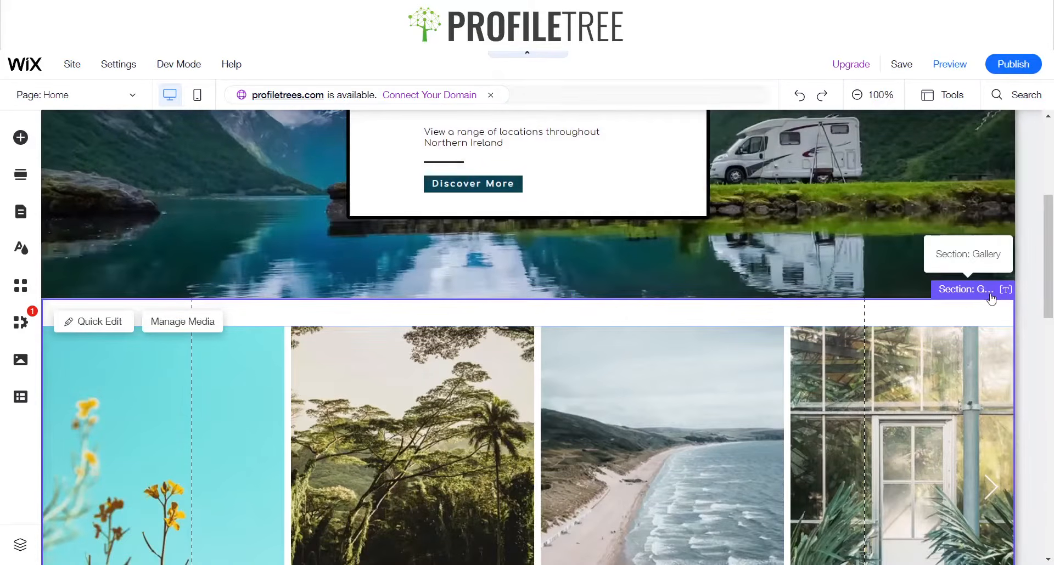
pyautogui.scroll(5, 977, 279)
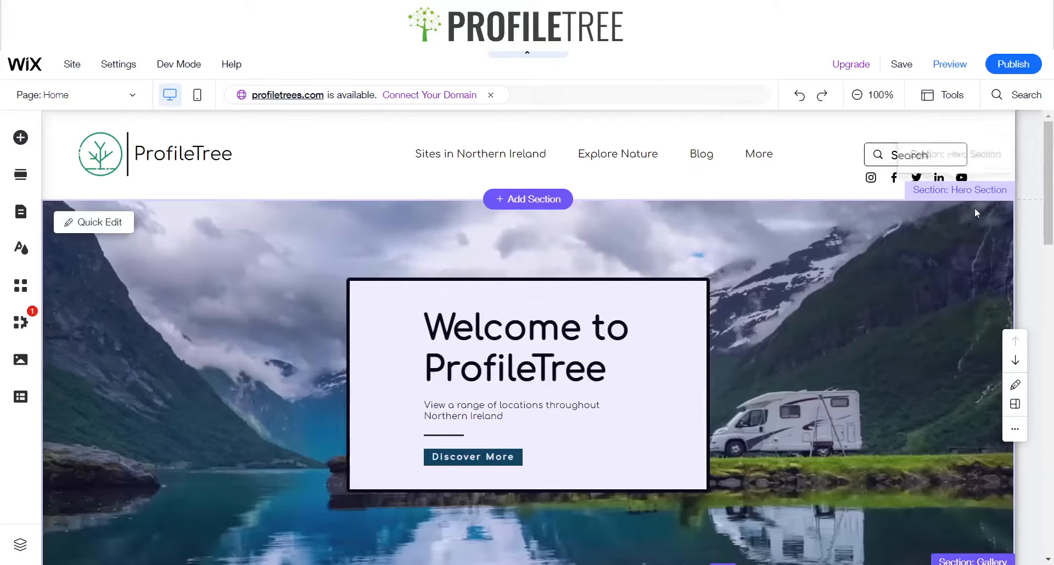
pyautogui.scroll(-5, 951, 371)
pyautogui.scroll(-12, 942, 422)
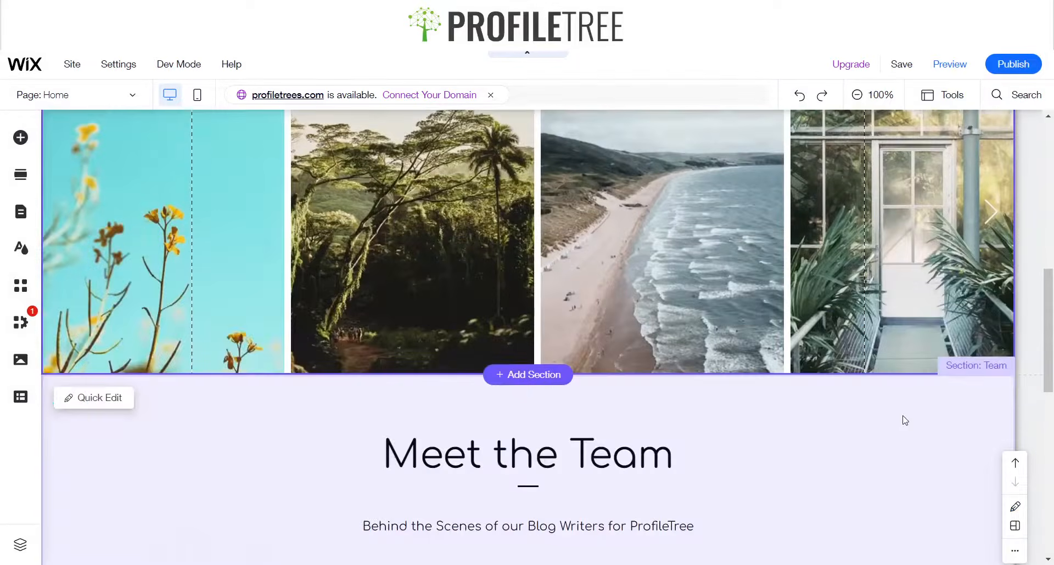
pyautogui.scroll(8, 616, 346)
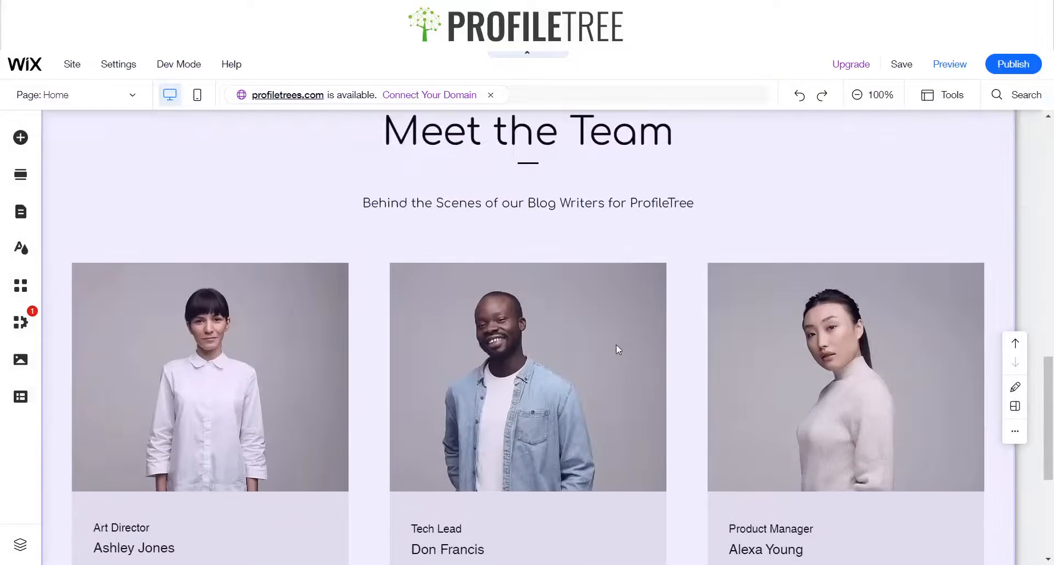
pyautogui.scroll(-8, 683, 344)
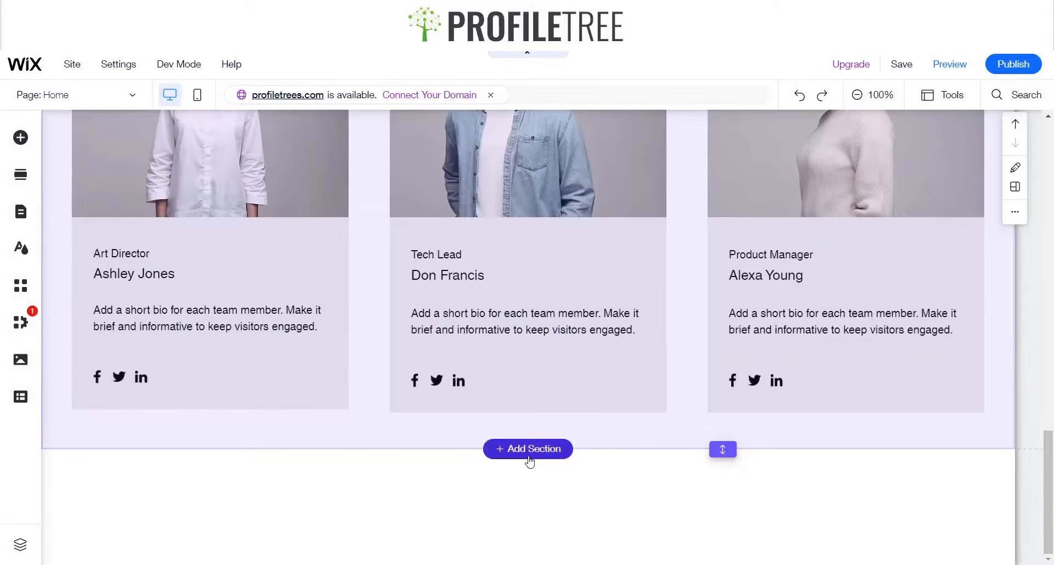
pyautogui.click(531, 460)
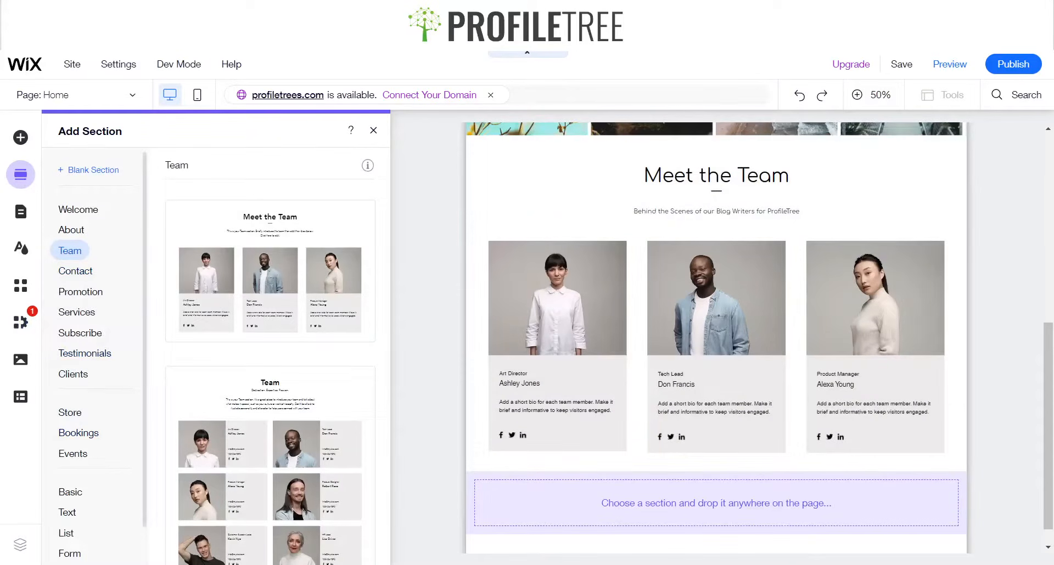
pyautogui.click(79, 173)
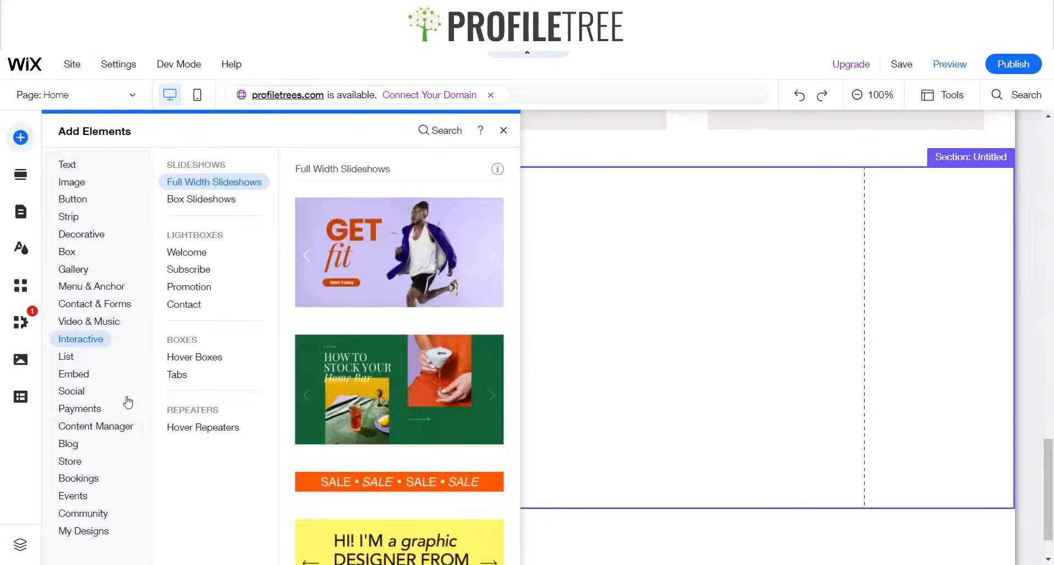
pyautogui.moveTo(73, 447)
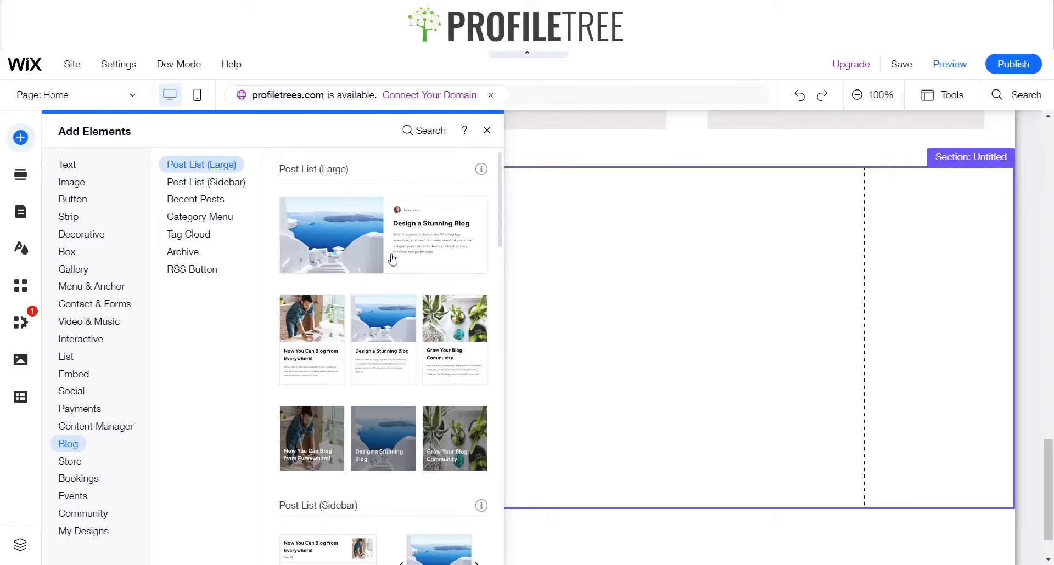
pyautogui.click(337, 320)
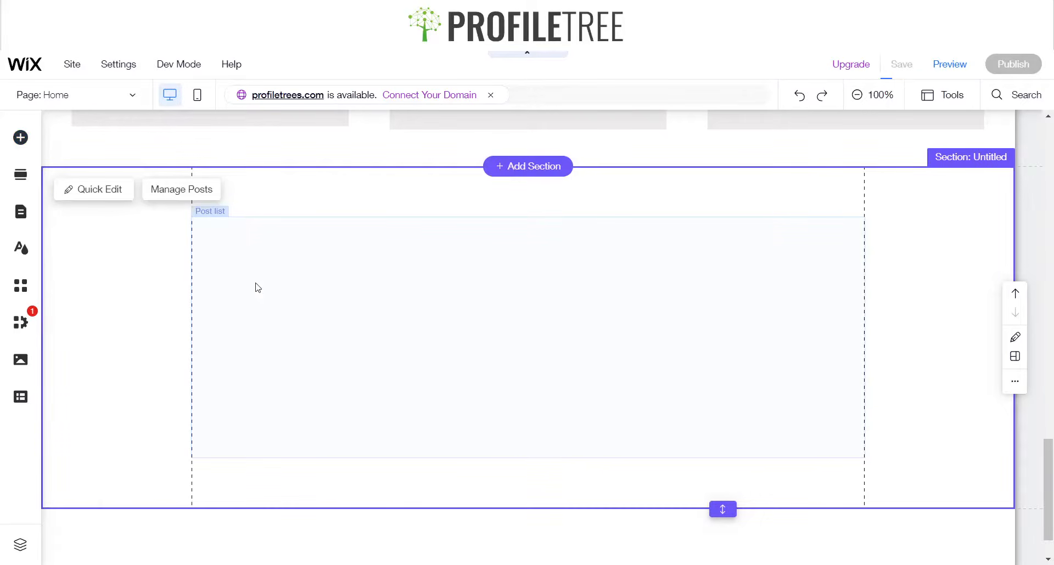
pyautogui.click(256, 283)
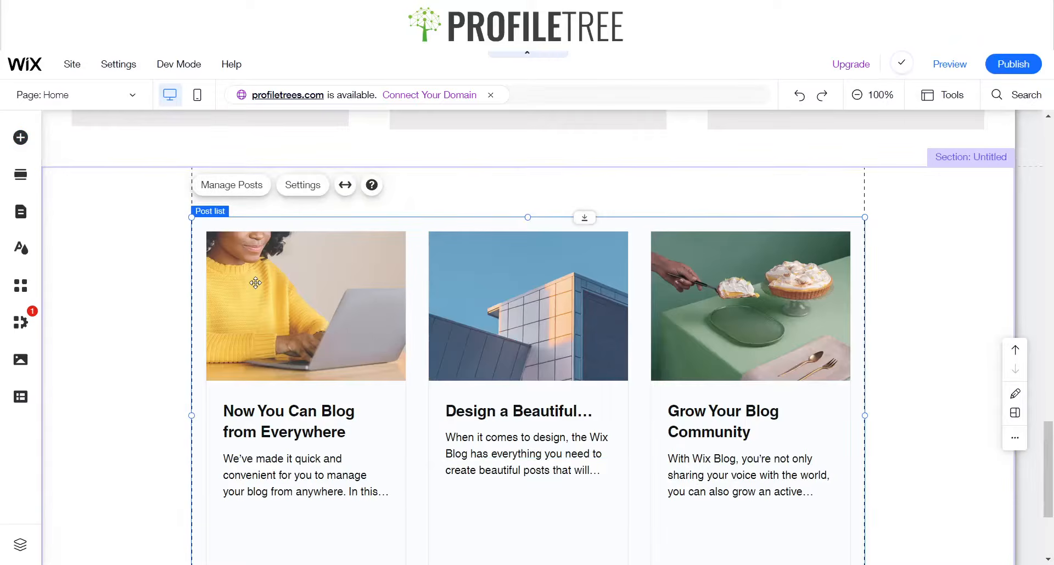
# Preview the site and scroll through the hero, team and blog post sections
pyautogui.click(952, 66)
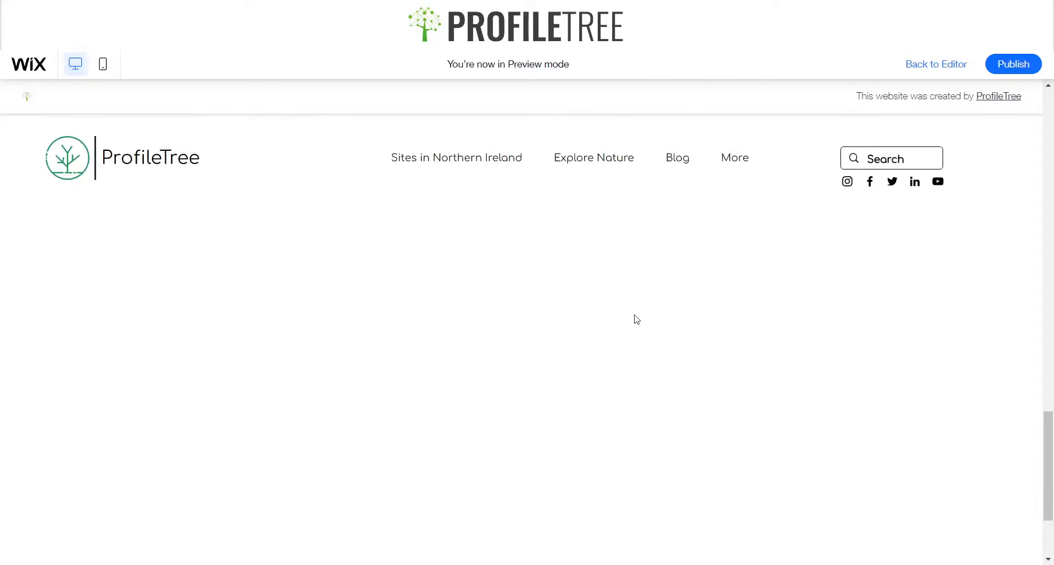
pyautogui.scroll(10, 636, 314)
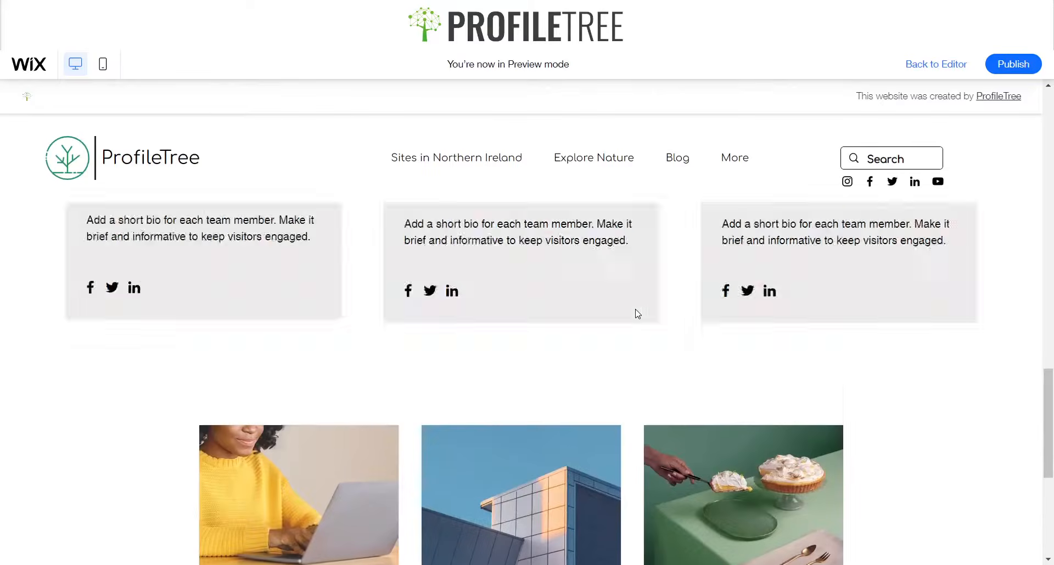
pyautogui.scroll(10, 635, 310)
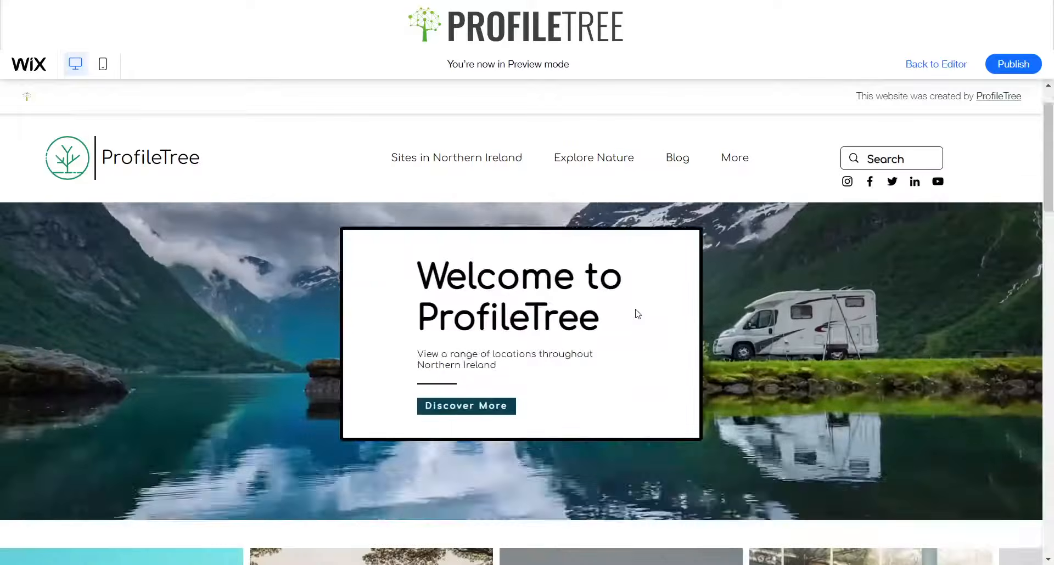
pyautogui.scroll(-8, 637, 314)
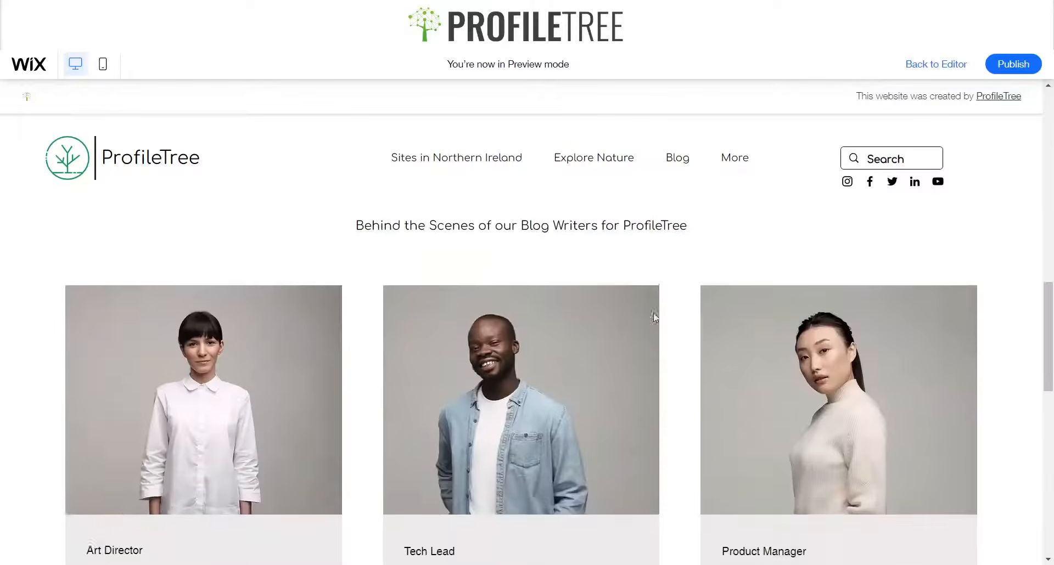
pyautogui.scroll(5, 665, 323)
pyautogui.scroll(5, 665, 323)
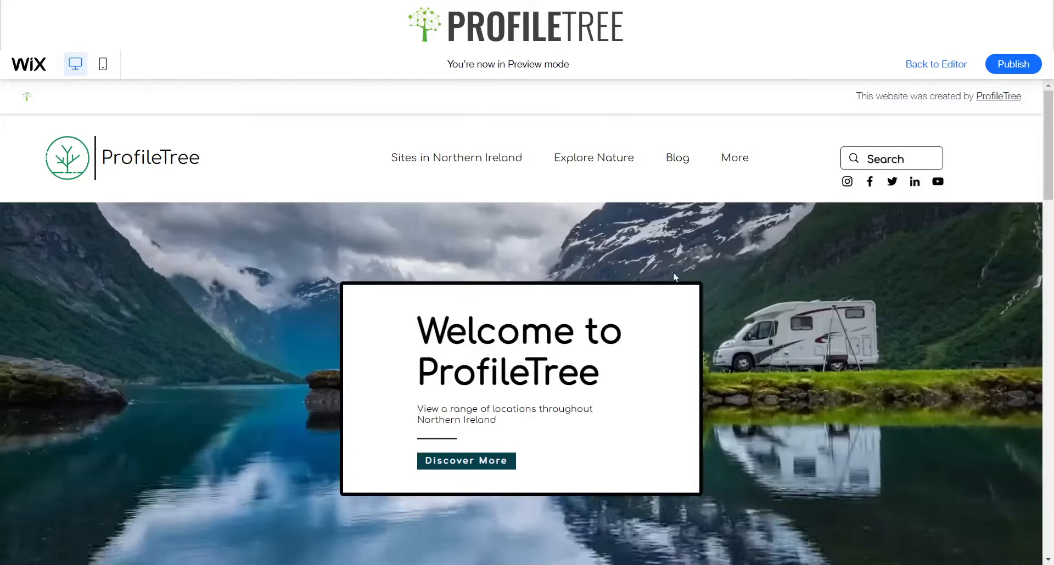
pyautogui.scroll(-5, 583, 283)
pyautogui.scroll(5, 543, 278)
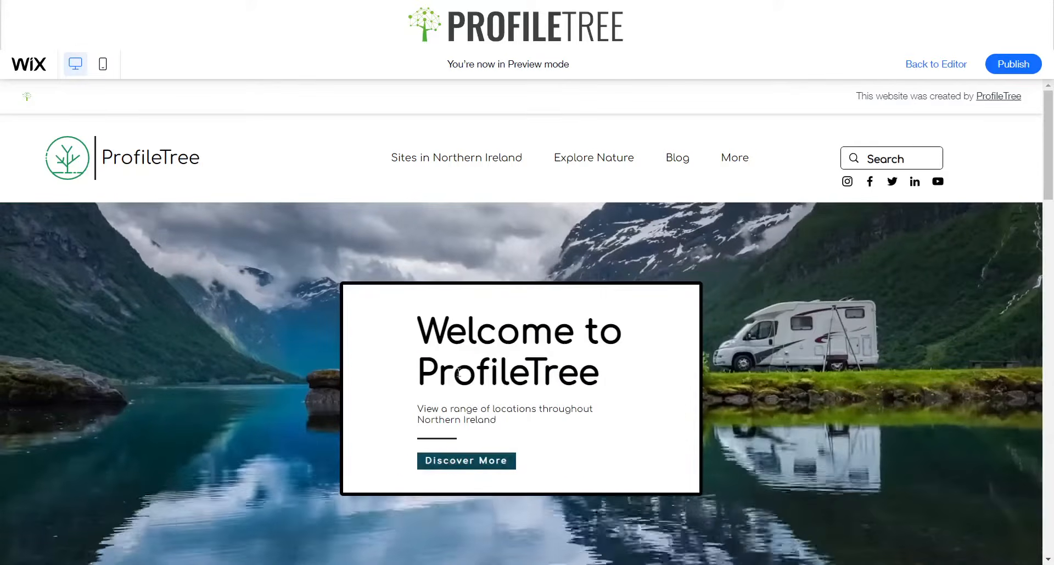
pyautogui.scroll(-5, 458, 373)
pyautogui.scroll(1, 285, 326)
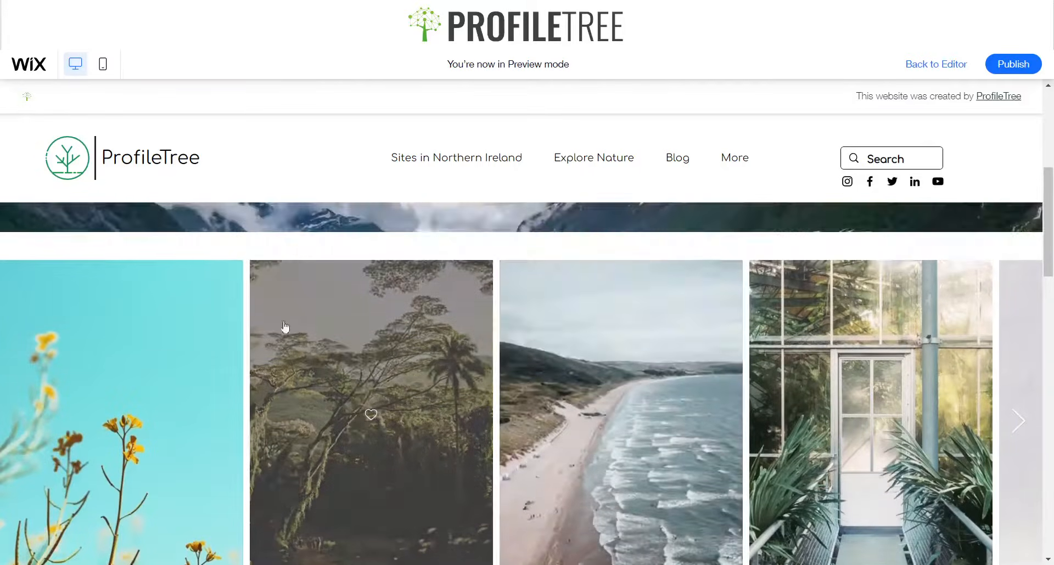
# In preview, advance the gallery slider, try the Discover More button and review the team and blog sections
pyautogui.click(1019, 423)
pyautogui.click(1019, 423)
pyautogui.click(1019, 423)
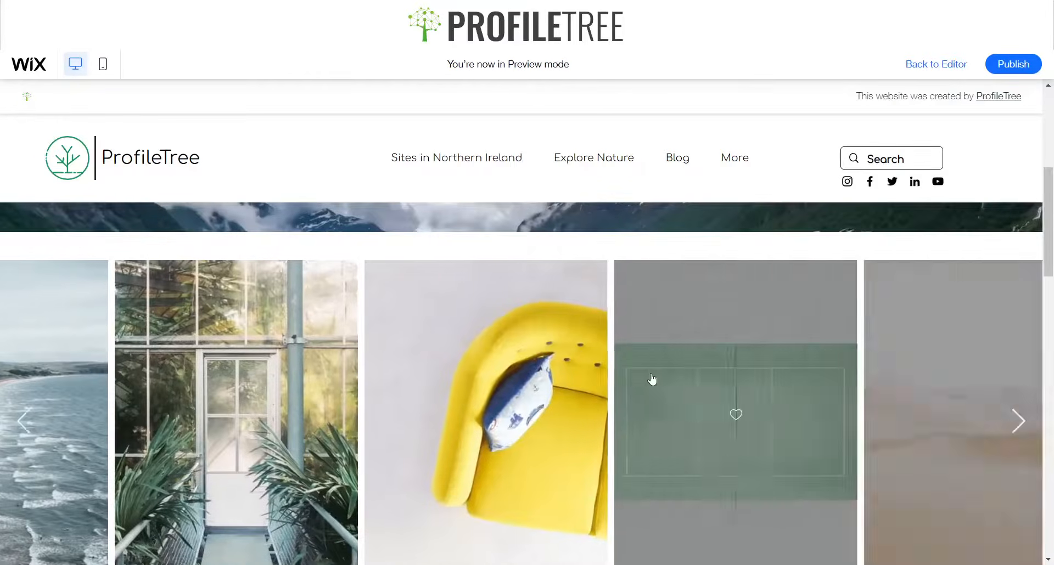
pyautogui.scroll(-4, 624, 381)
pyautogui.scroll(9, 610, 376)
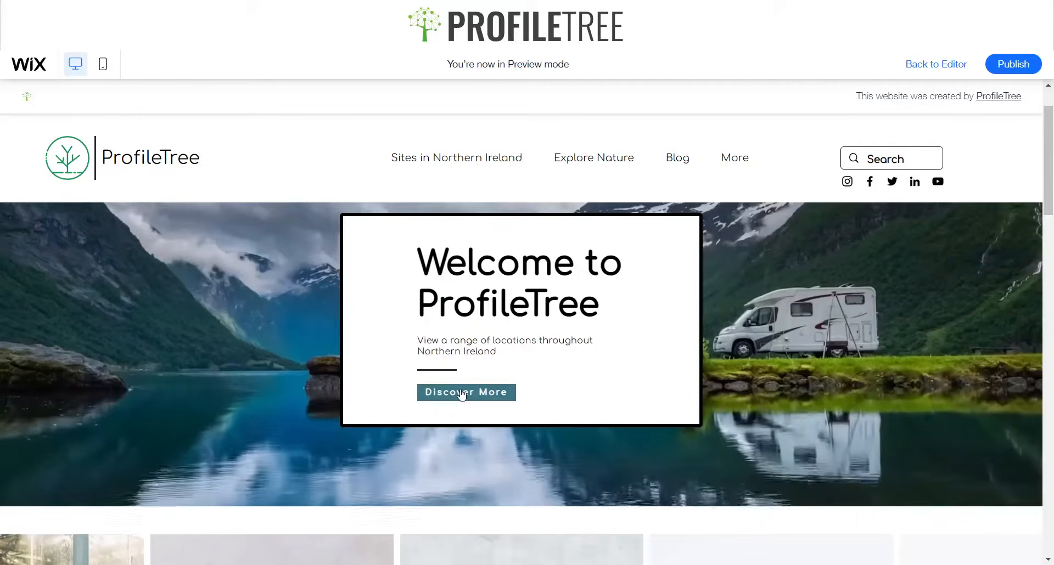
pyautogui.click(461, 393)
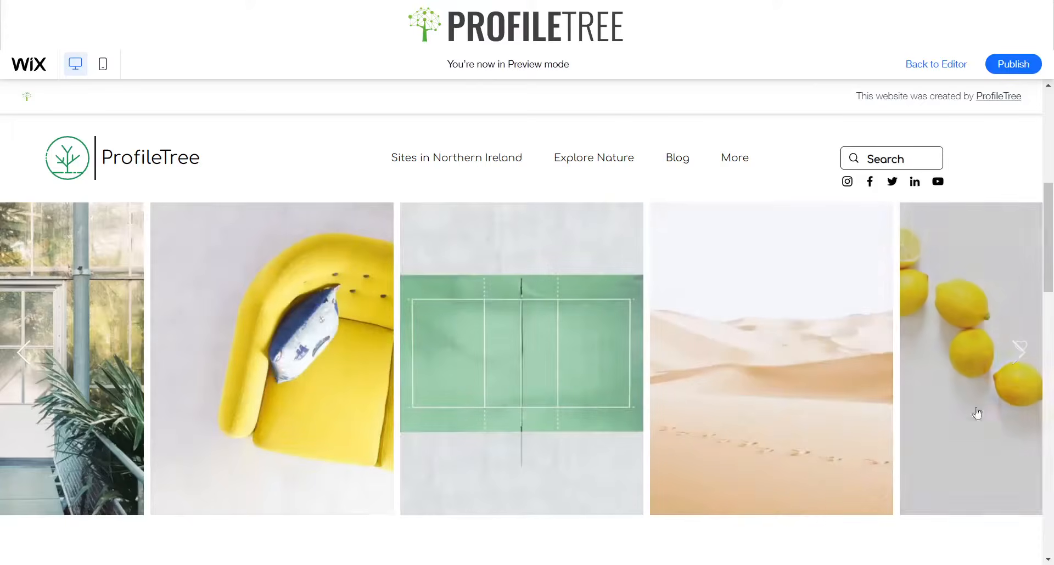
pyautogui.click(1018, 353)
pyautogui.click(1018, 354)
pyautogui.scroll(-6, 183, 372)
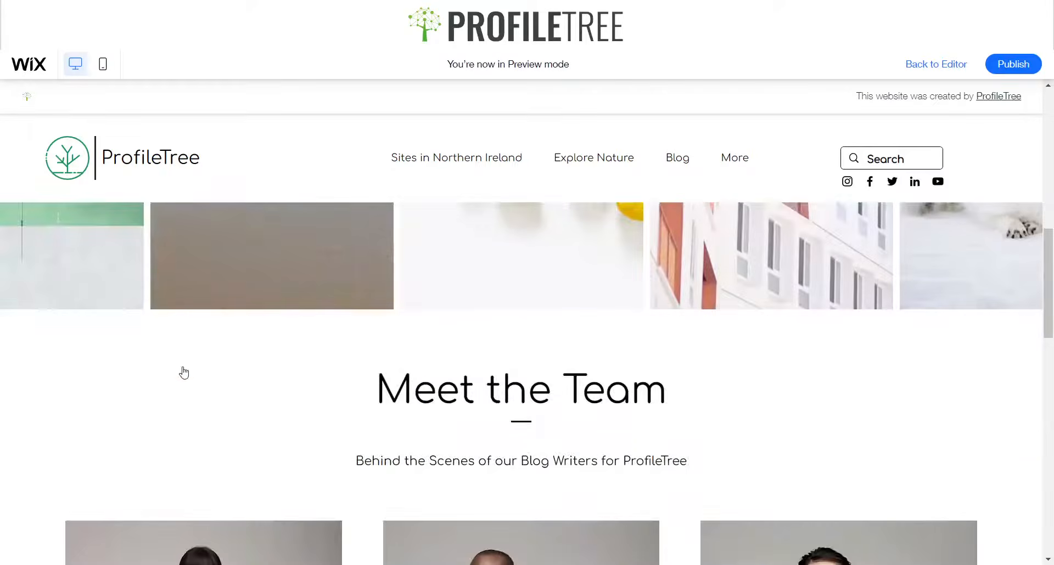
pyautogui.scroll(1, 466, 360)
pyautogui.scroll(-10, 452, 357)
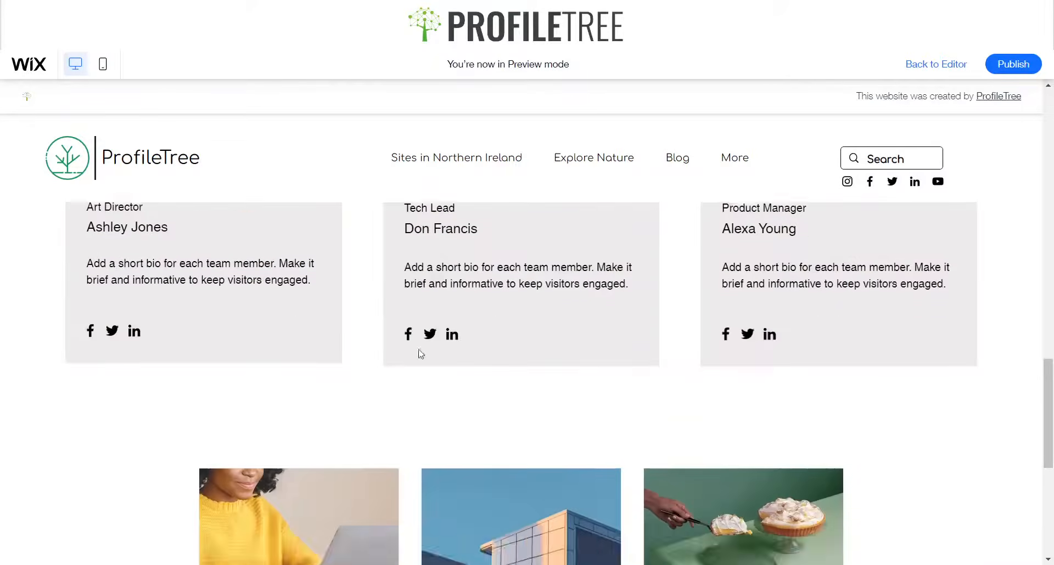
pyautogui.scroll(5, 157, 355)
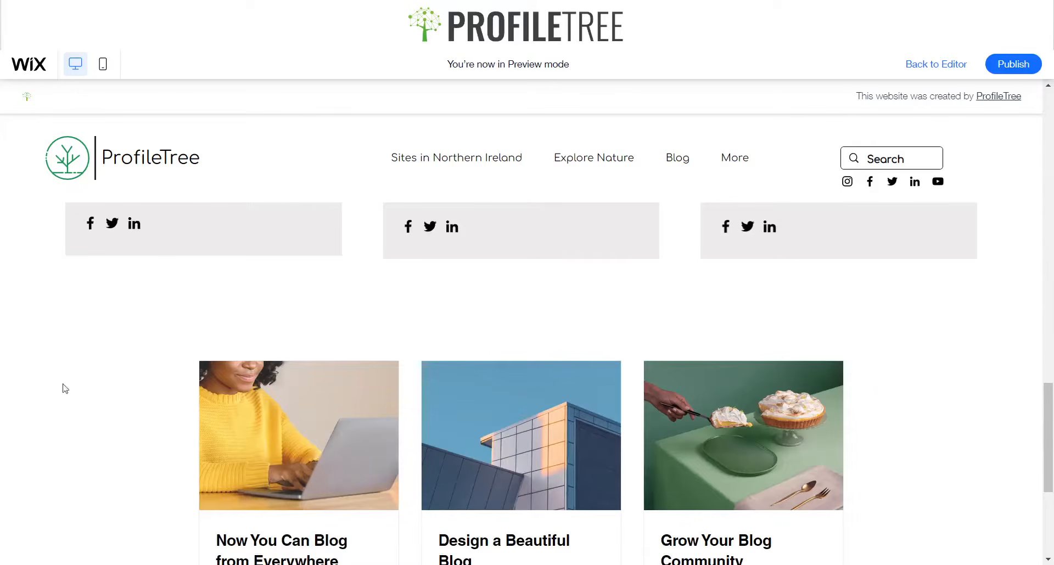
# Return to the editor and stretch the blog post list to full width
pyautogui.click(921, 65)
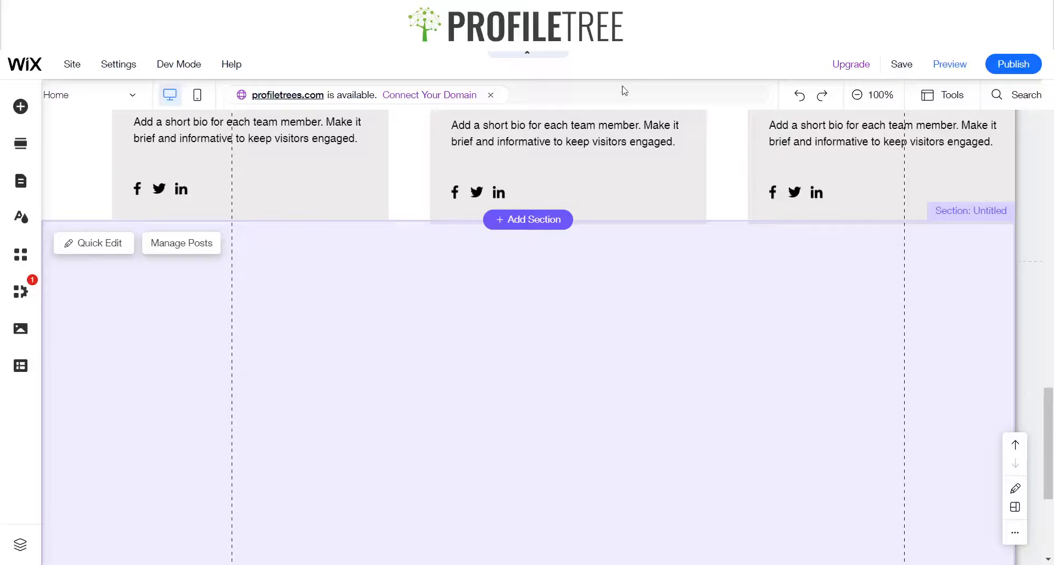
pyautogui.scroll(-5, 426, 309)
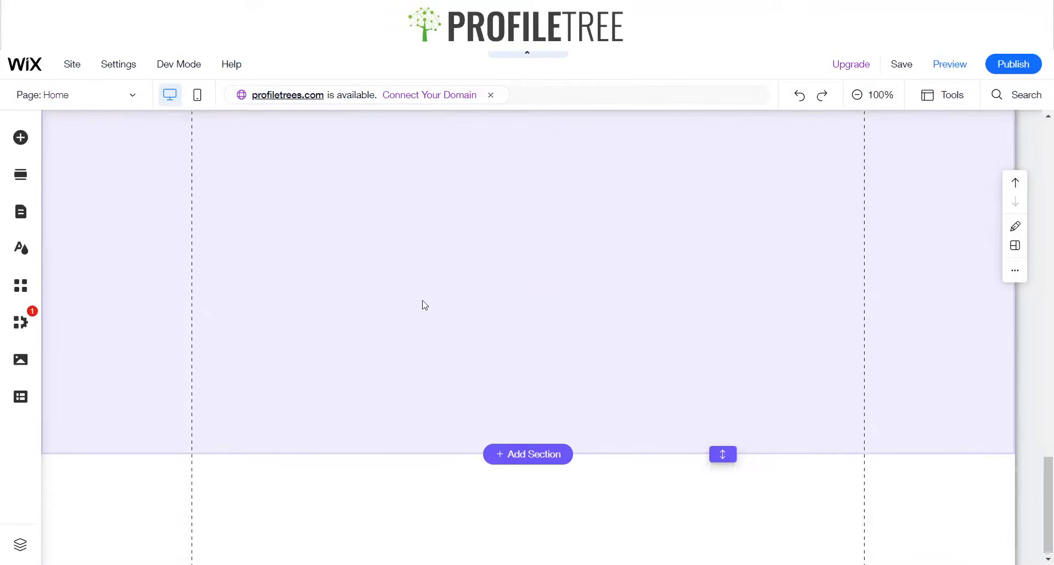
pyautogui.scroll(2, 620, 303)
pyautogui.click(576, 255)
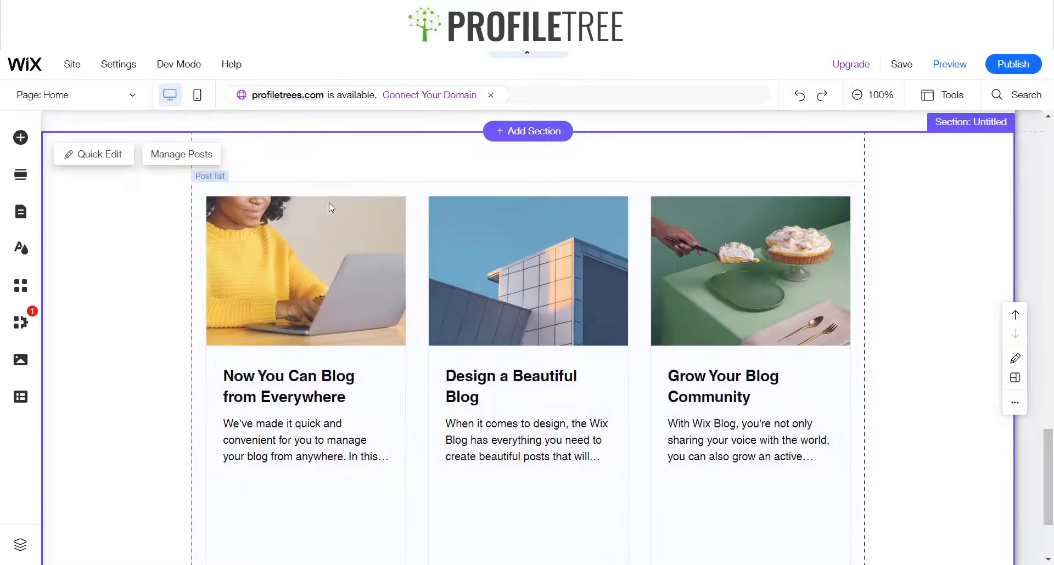
pyautogui.click(636, 182)
pyautogui.scroll(5, 610, 221)
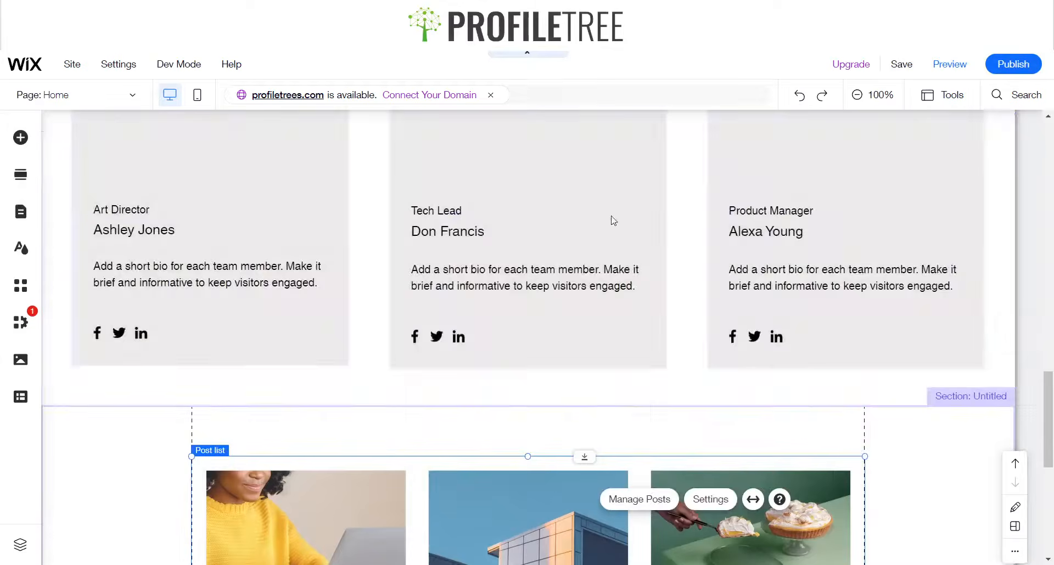
pyautogui.scroll(-3, 567, 350)
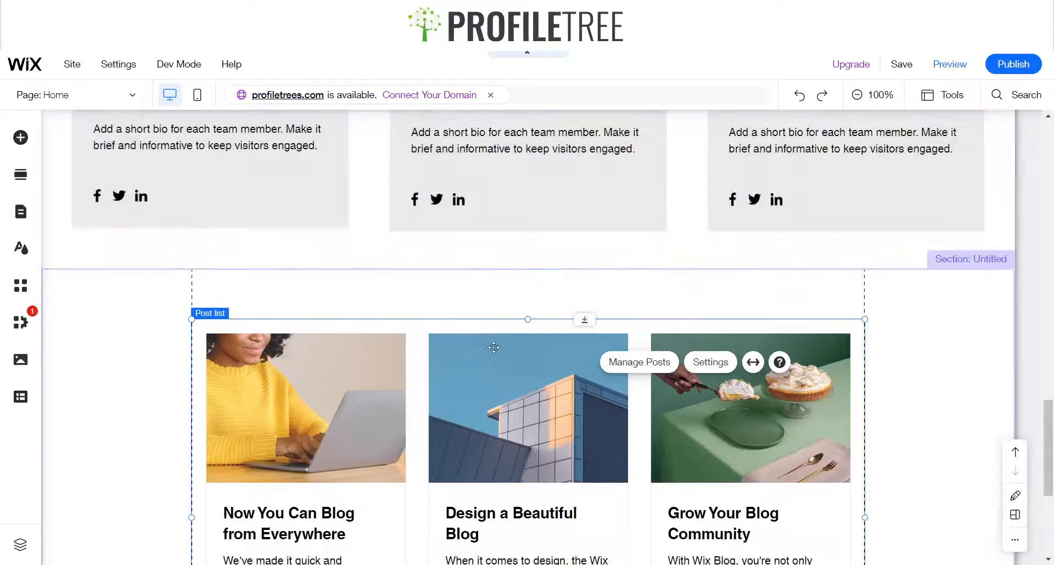
pyautogui.click(753, 362)
pyautogui.click(948, 382)
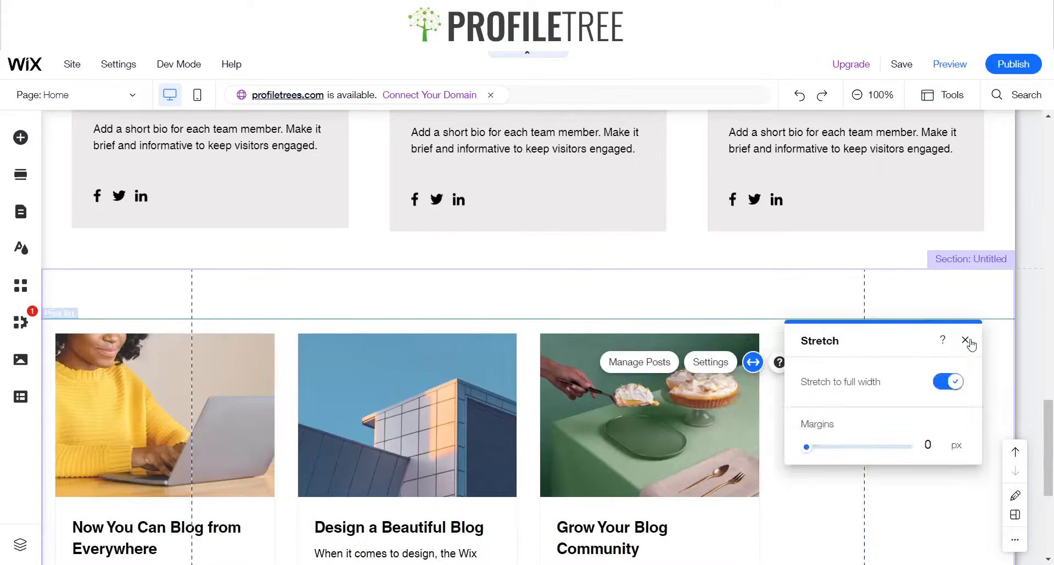
pyautogui.click(965, 340)
# Open the sample post "Now You Can Blog from Everywhere" for editing and retitle it "Discover Northern Ireland"
pyautogui.scroll(-4, 626, 361)
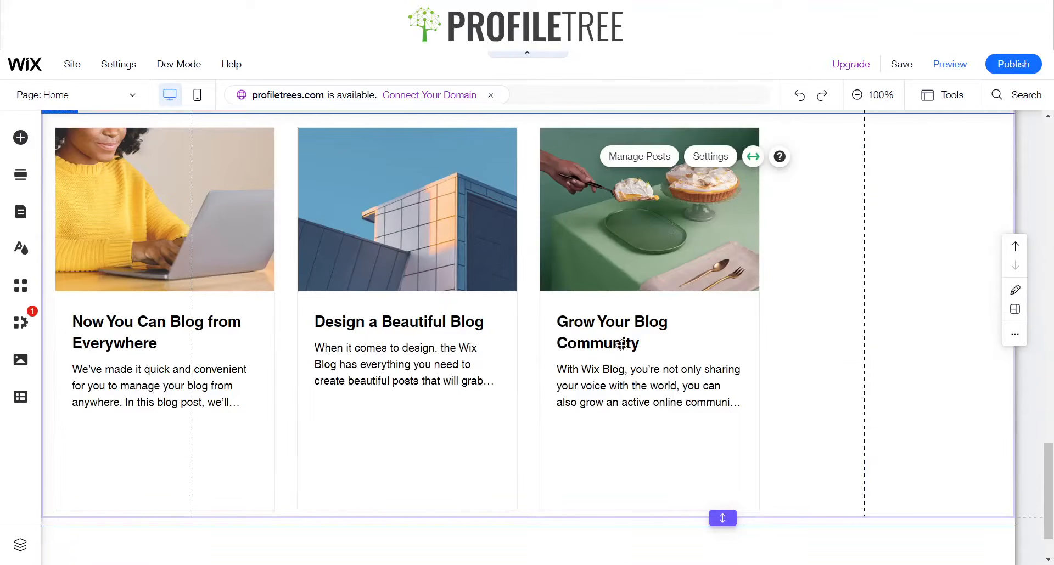
pyautogui.click(662, 163)
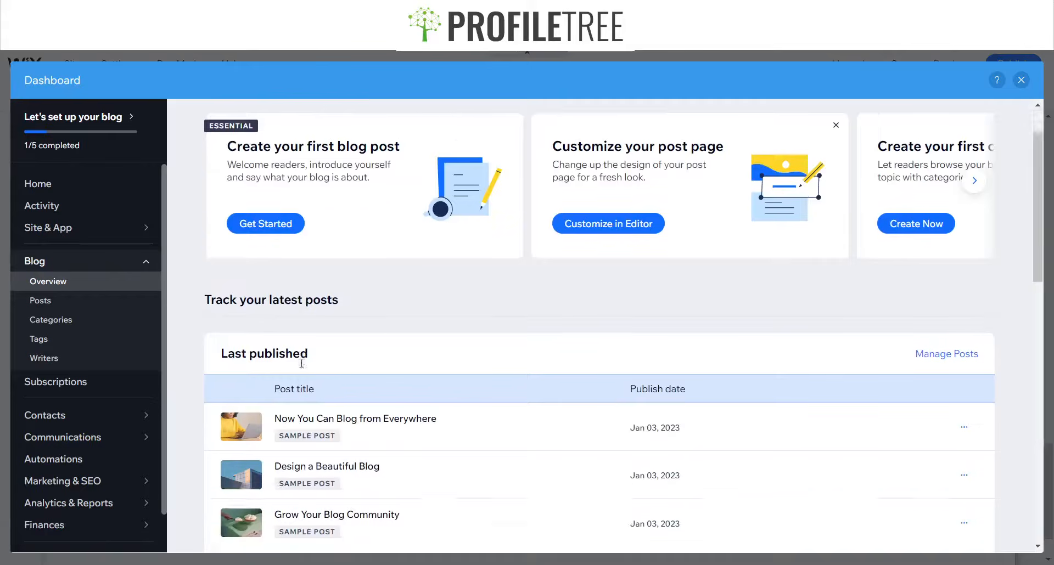
pyautogui.scroll(-3, 439, 373)
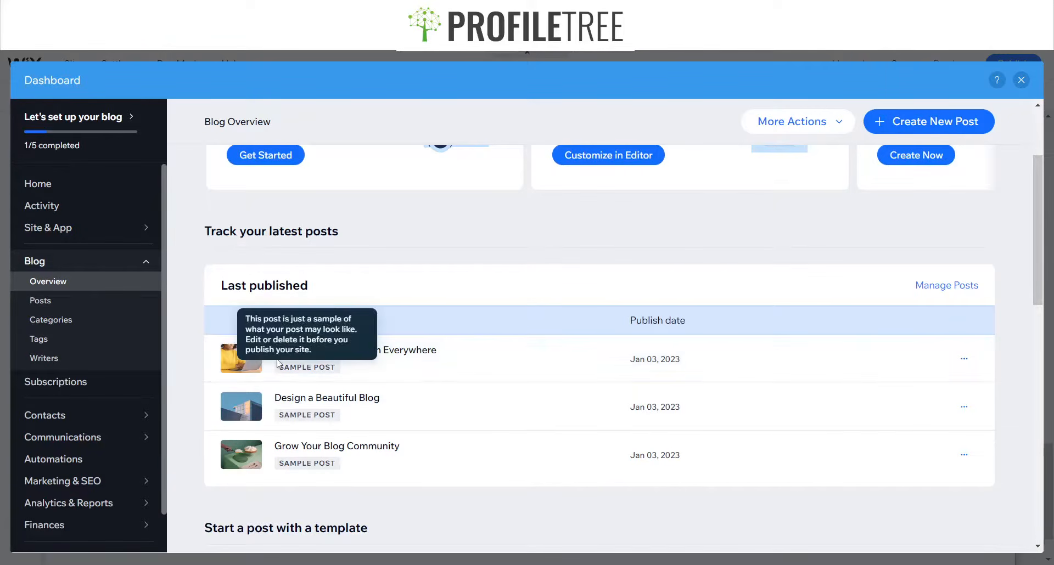
pyautogui.click(296, 351)
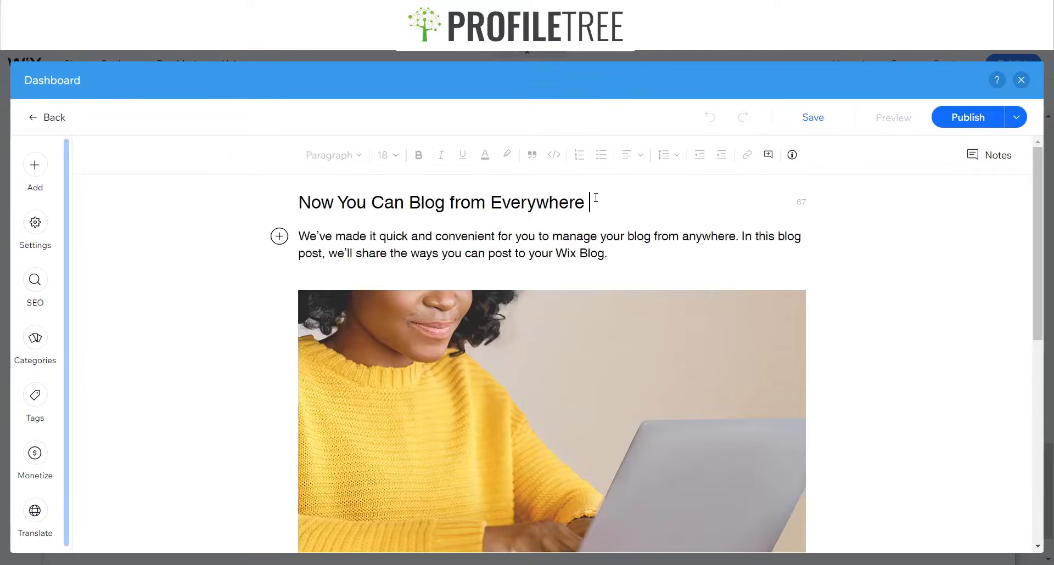
pyautogui.moveTo(596, 197); pyautogui.dragTo(306, 184)
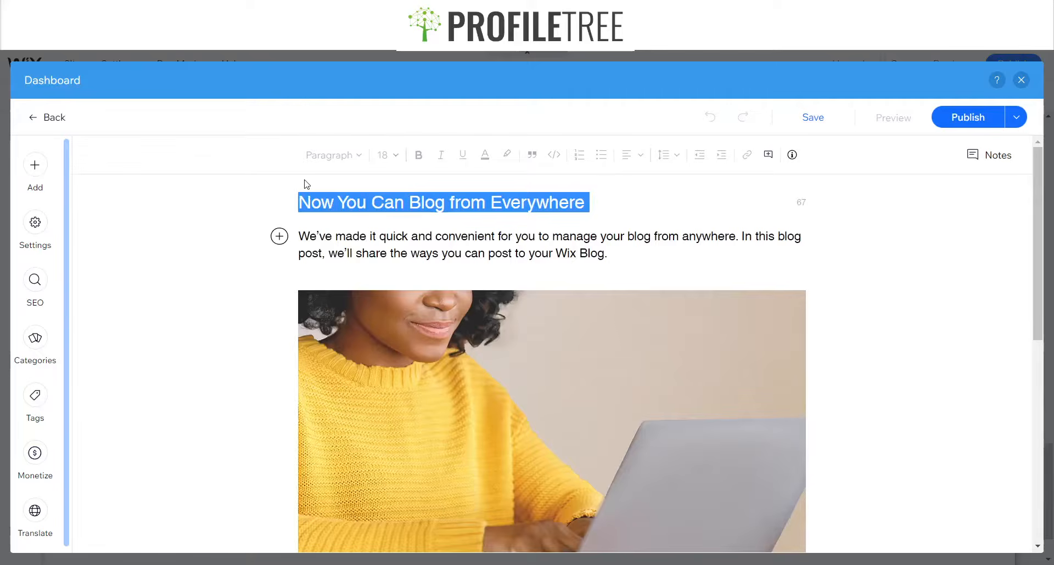
pyautogui.write('Discover ')
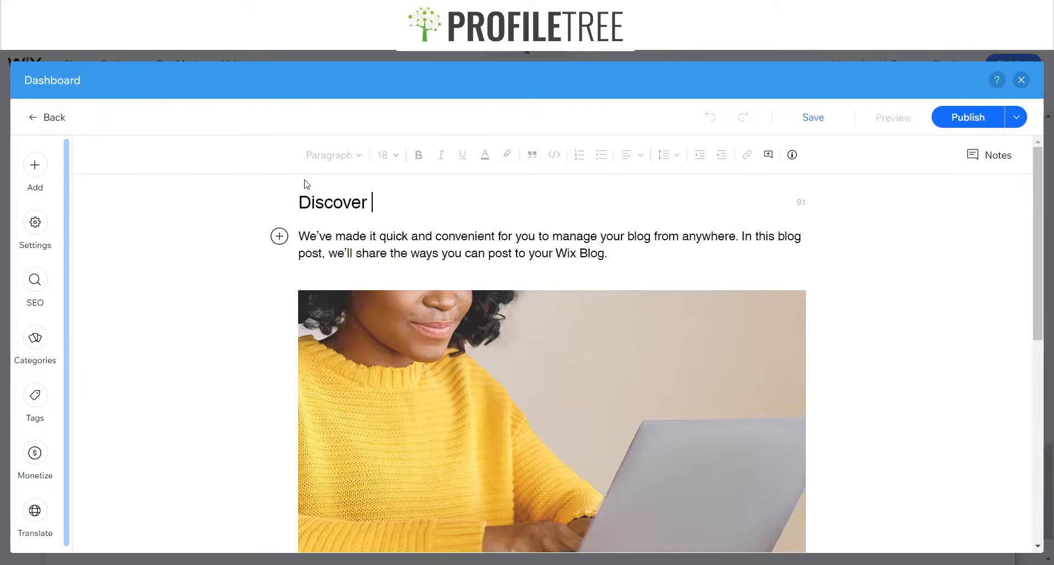
pyautogui.write('Northern I')
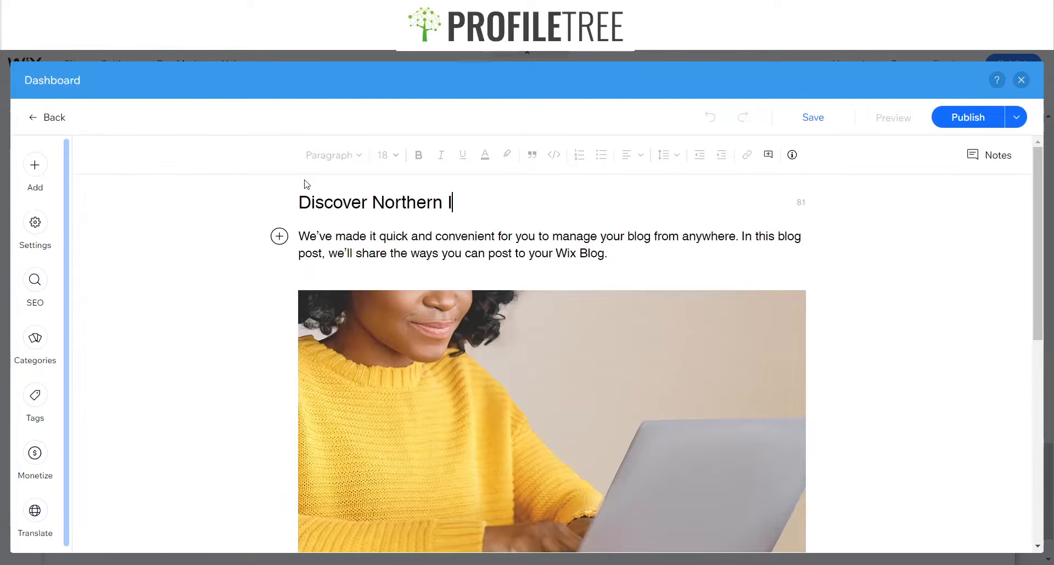
pyautogui.write('reland')
# Replace the post's image with a Wix media photo of a person on a forest road, found by searching "Nature"
pyautogui.click(602, 364)
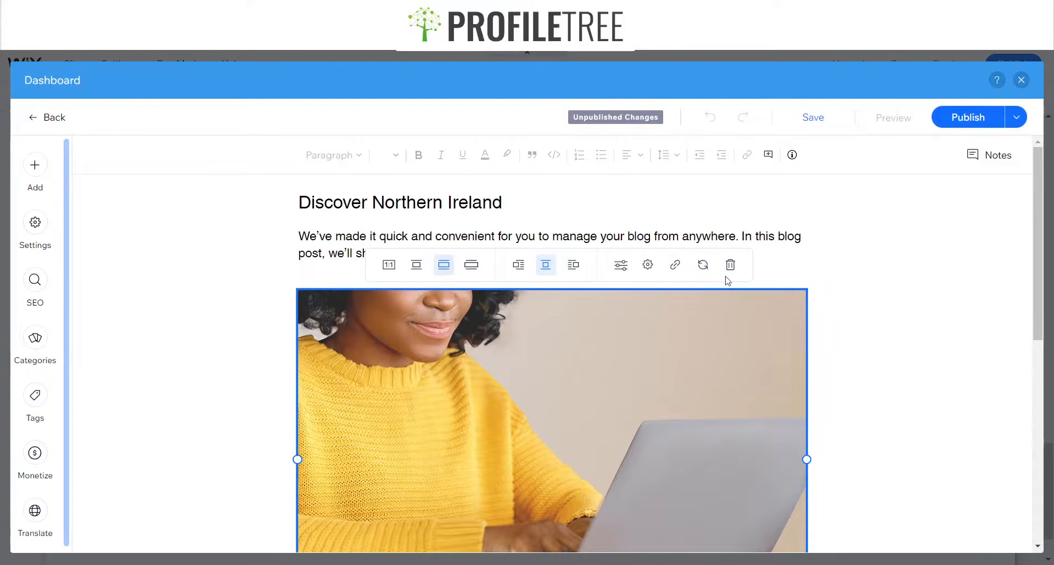
pyautogui.click(703, 266)
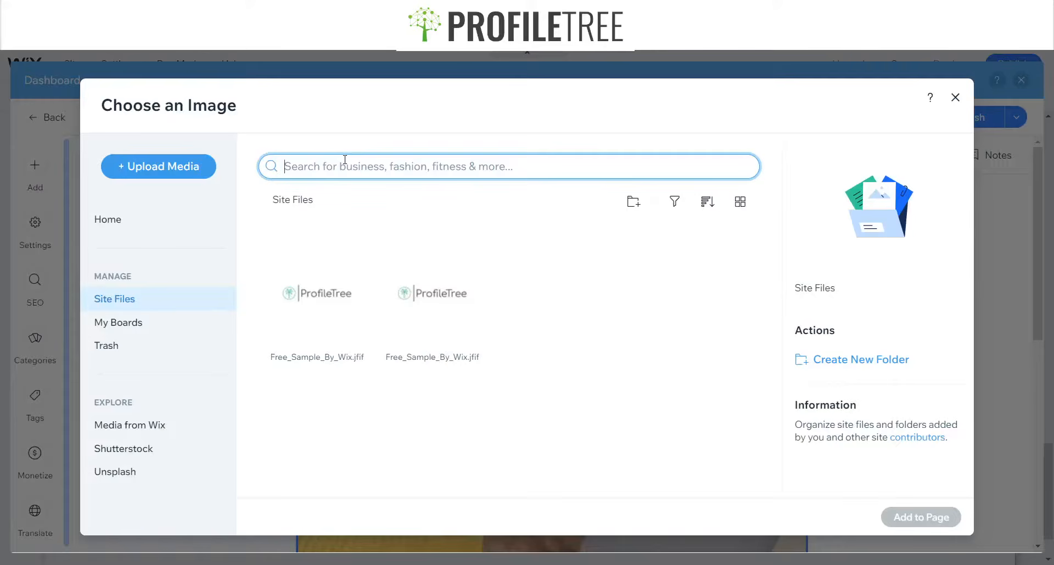
pyautogui.write('Nature')
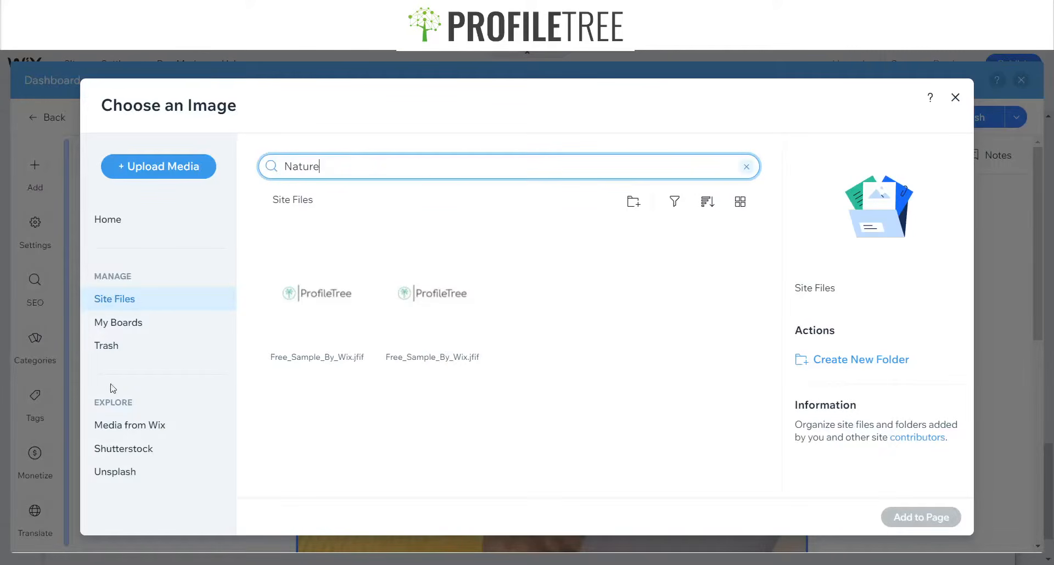
pyautogui.press('Return')
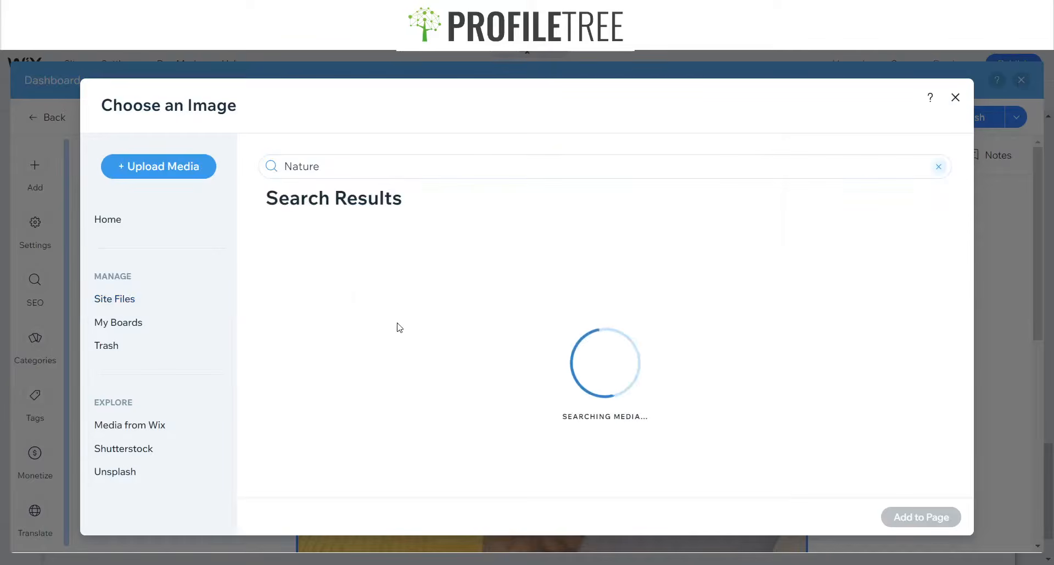
pyautogui.click(164, 425)
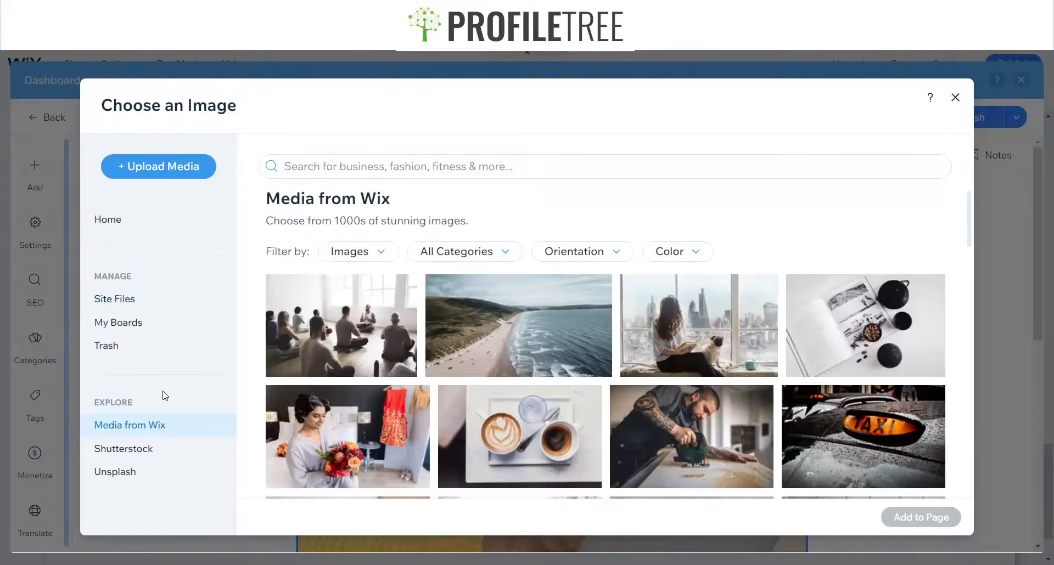
pyautogui.click(474, 174)
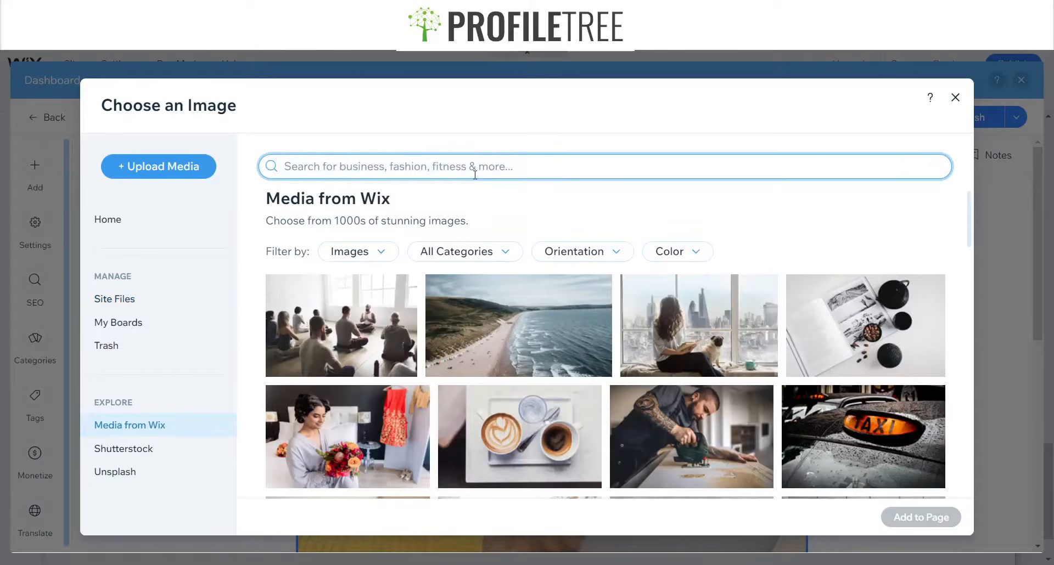
pyautogui.write('Nature')
pyautogui.press('Return')
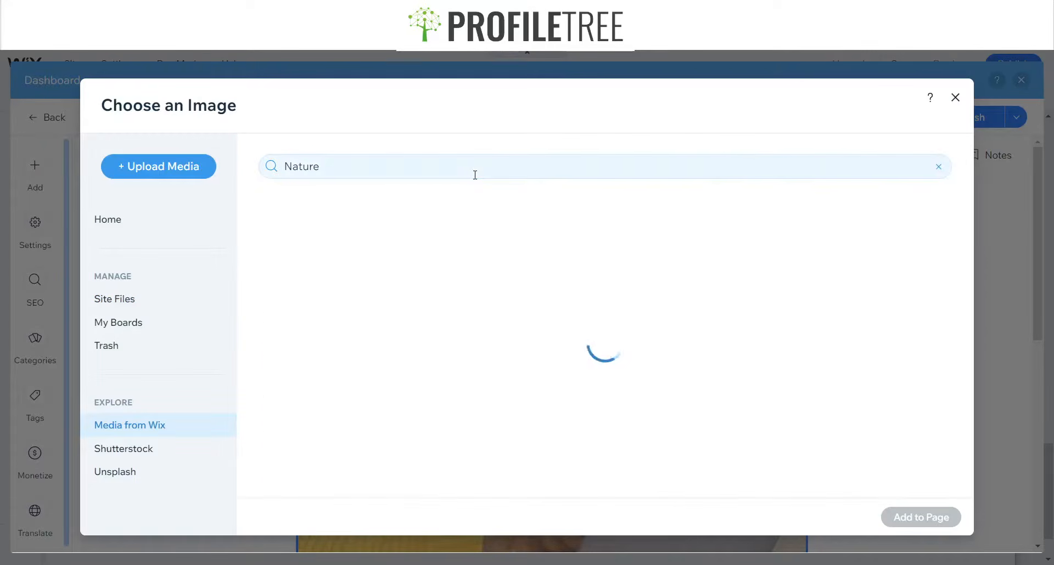
pyautogui.scroll(-5, 518, 302)
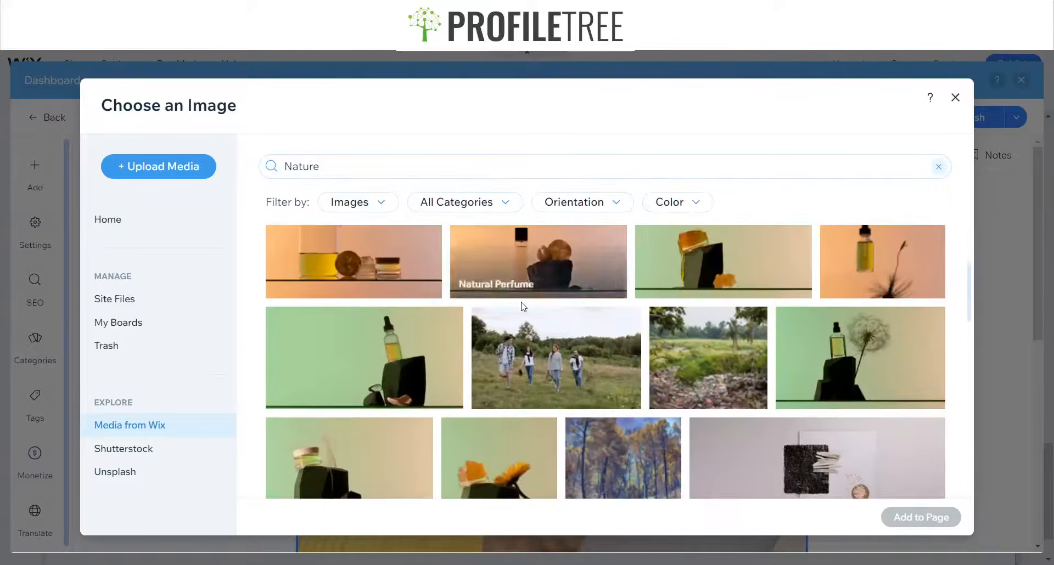
pyautogui.scroll(-8, 705, 321)
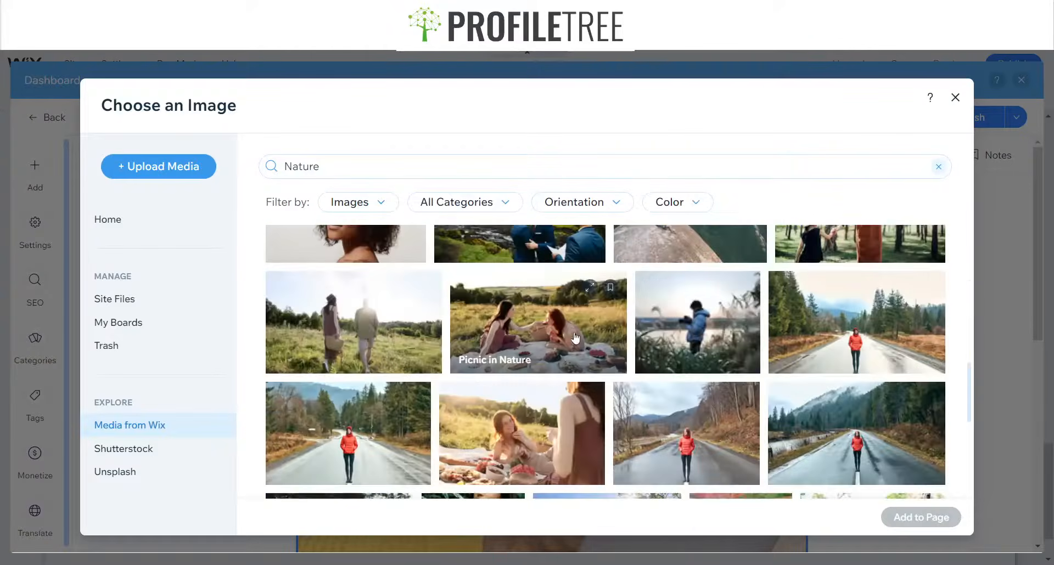
pyautogui.scroll(-1, 728, 353)
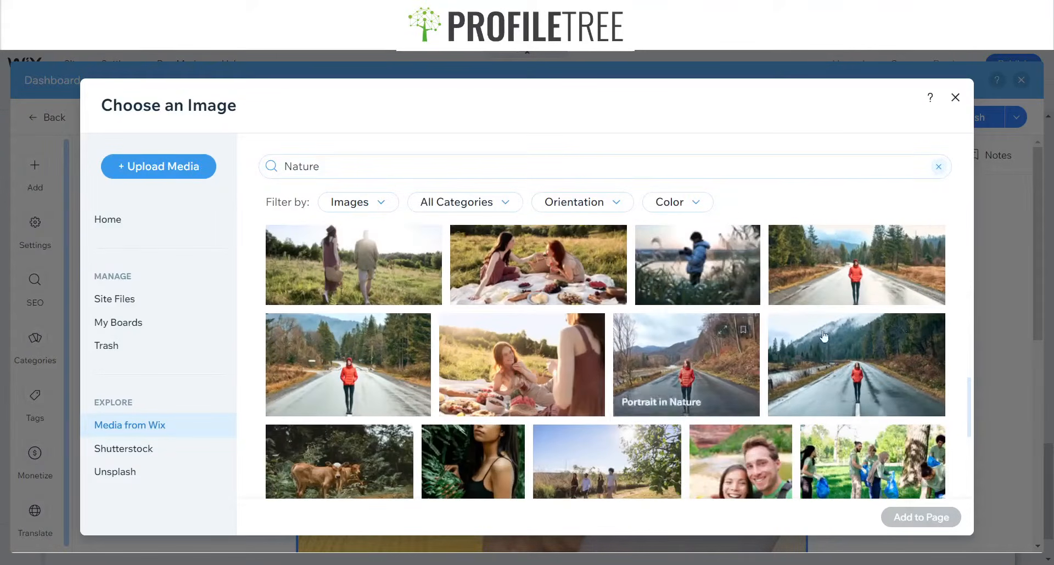
pyautogui.click(886, 398)
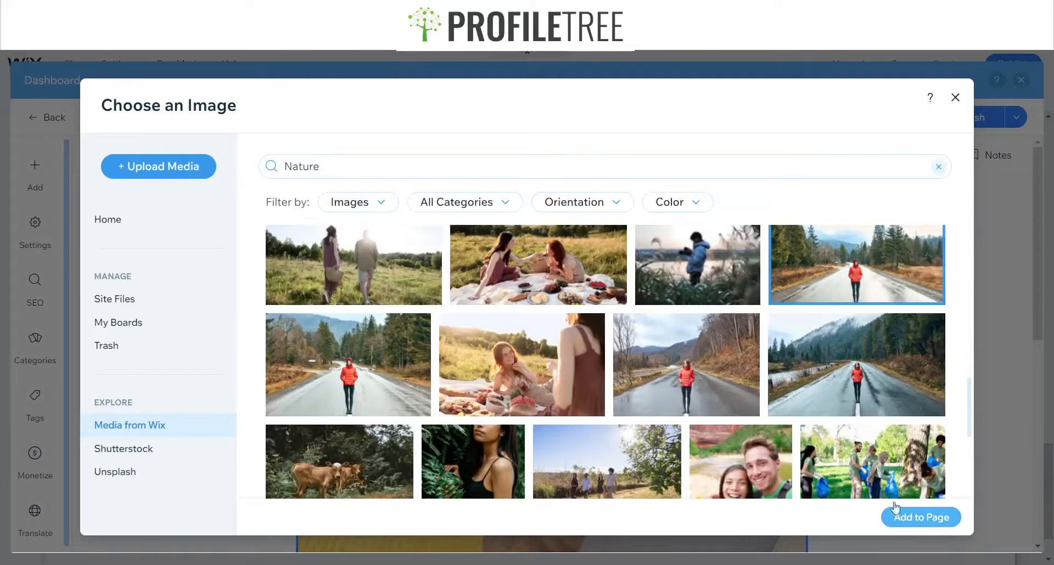
pyautogui.click(900, 513)
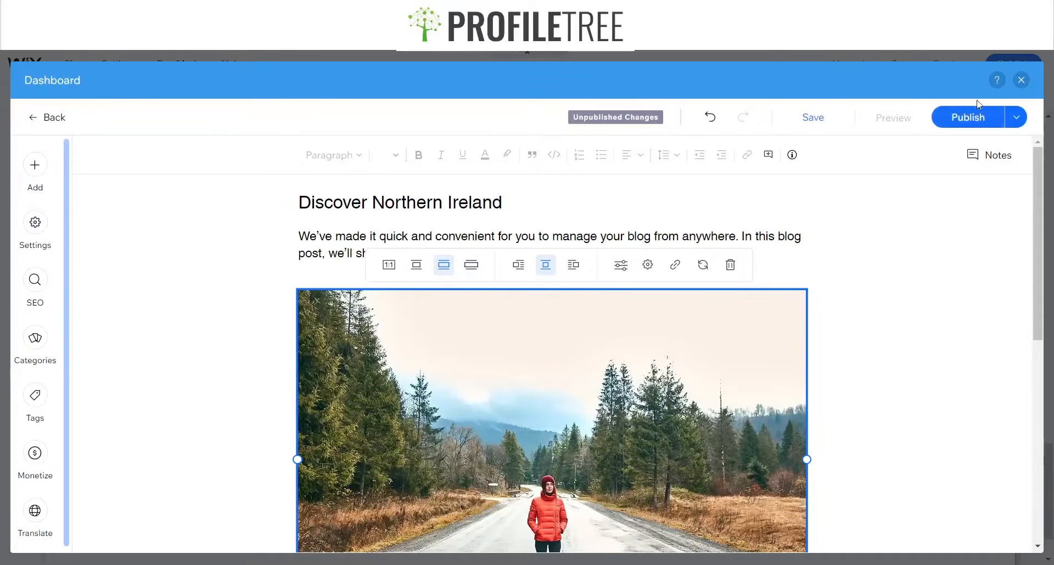
# Publish the edited post and dismiss the setup prompt
pyautogui.click(979, 126)
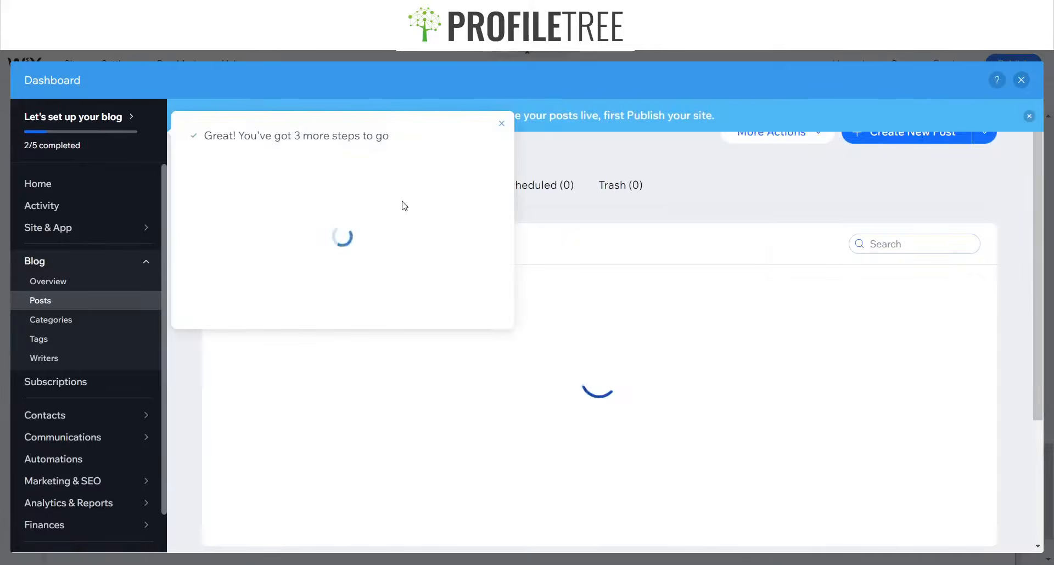
pyautogui.click(501, 123)
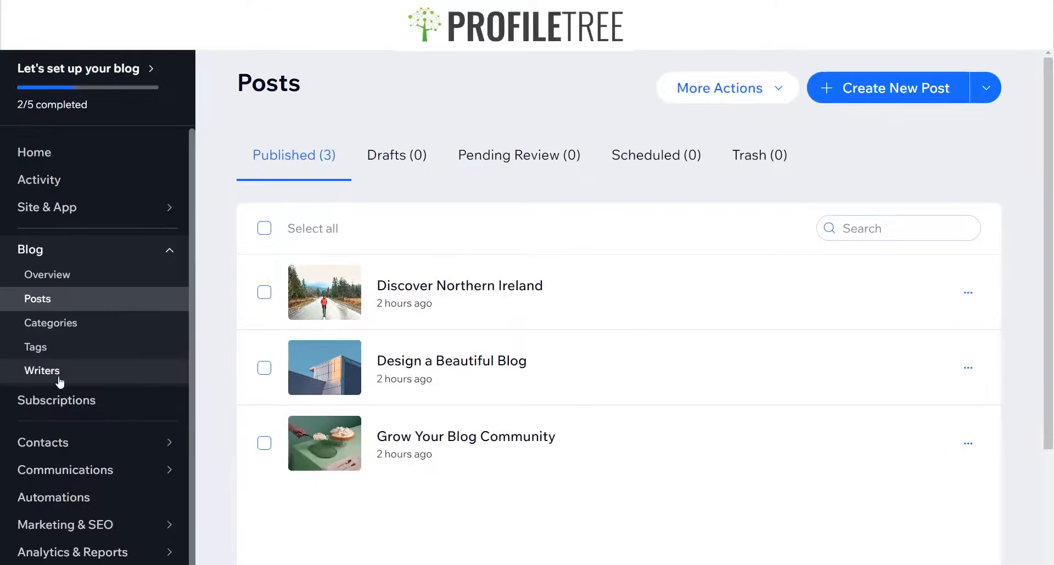
pyautogui.moveTo(50, 261)
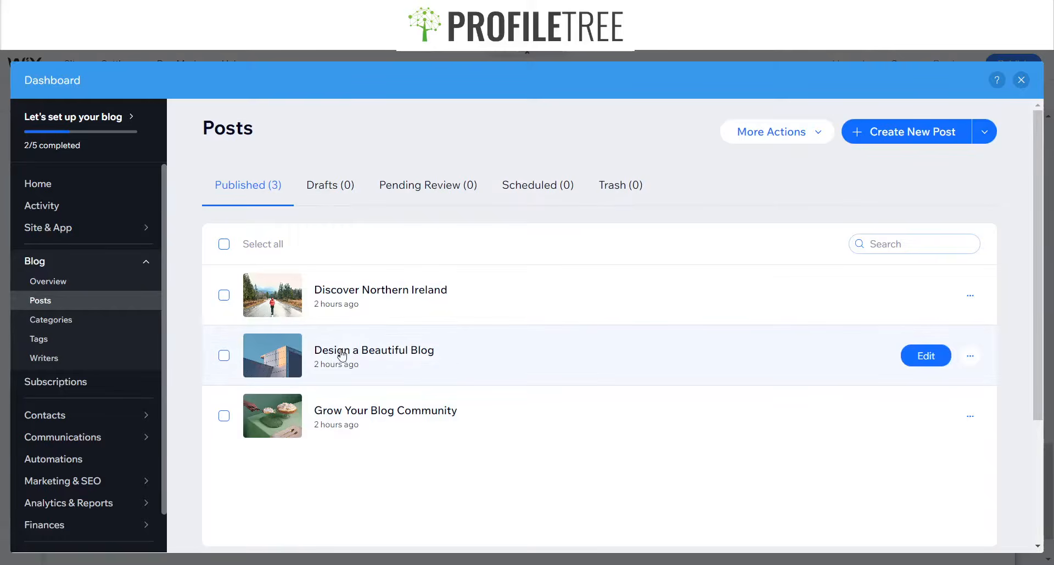
# Create a new blog post titled "Sites to see In Northern Ireland"
pyautogui.click(917, 137)
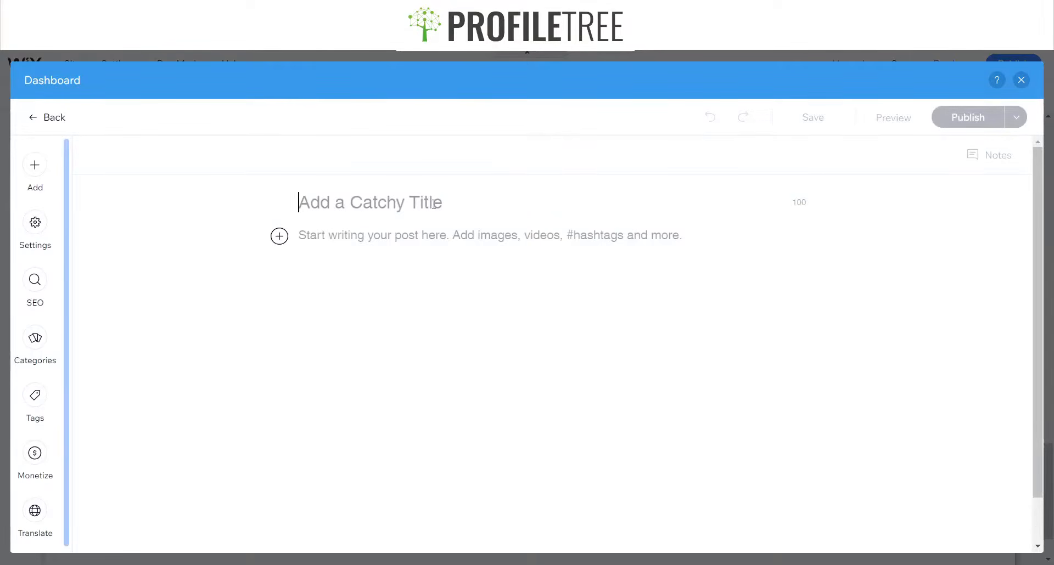
pyautogui.write('Sites to see In')
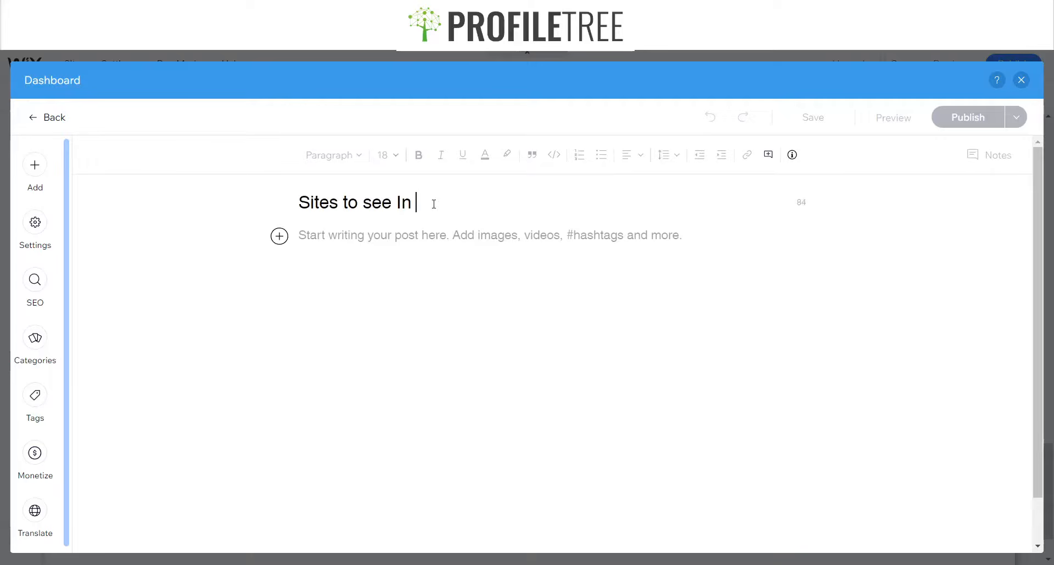
pyautogui.write(' Not')
pyautogui.write('thern Ireasn')
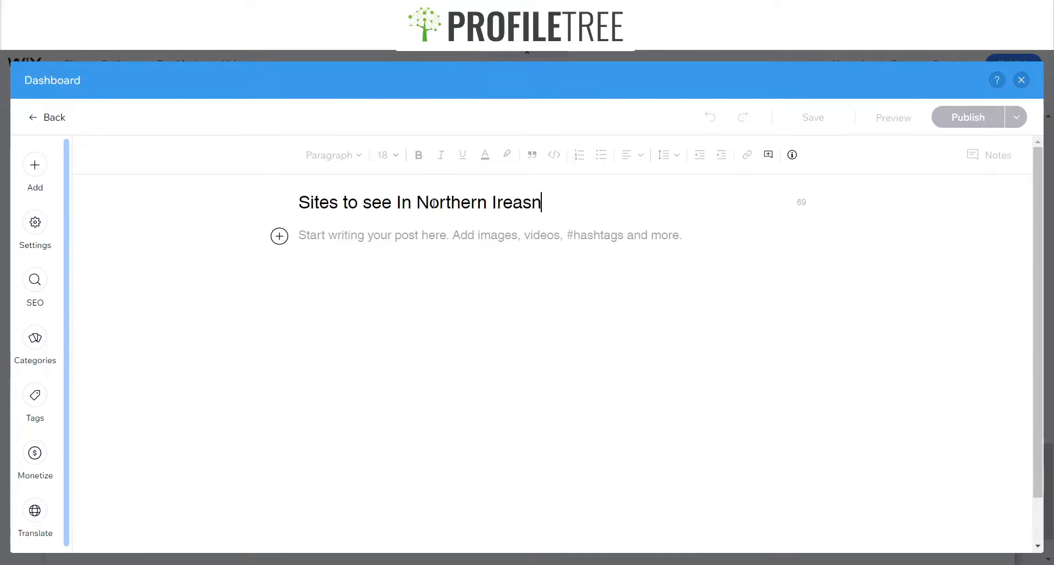
pyautogui.press('BackSpace')
pyautogui.press('BackSpace')
pyautogui.write('lan')
pyautogui.click(371, 246)
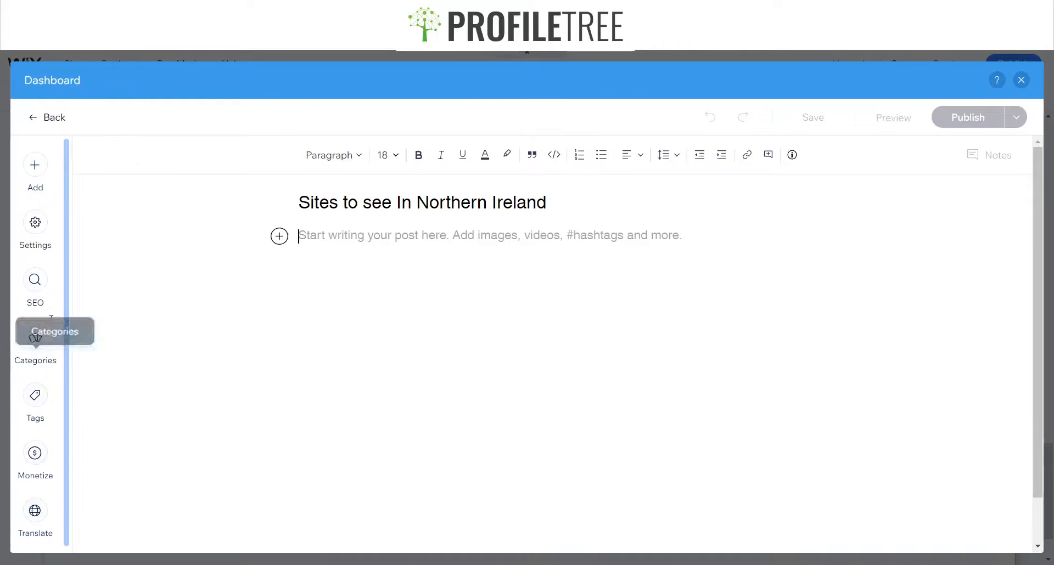
# Insert a Wix media photo of a rocky mountain path, found by searching "Ireland", into the new post
pyautogui.click(35, 165)
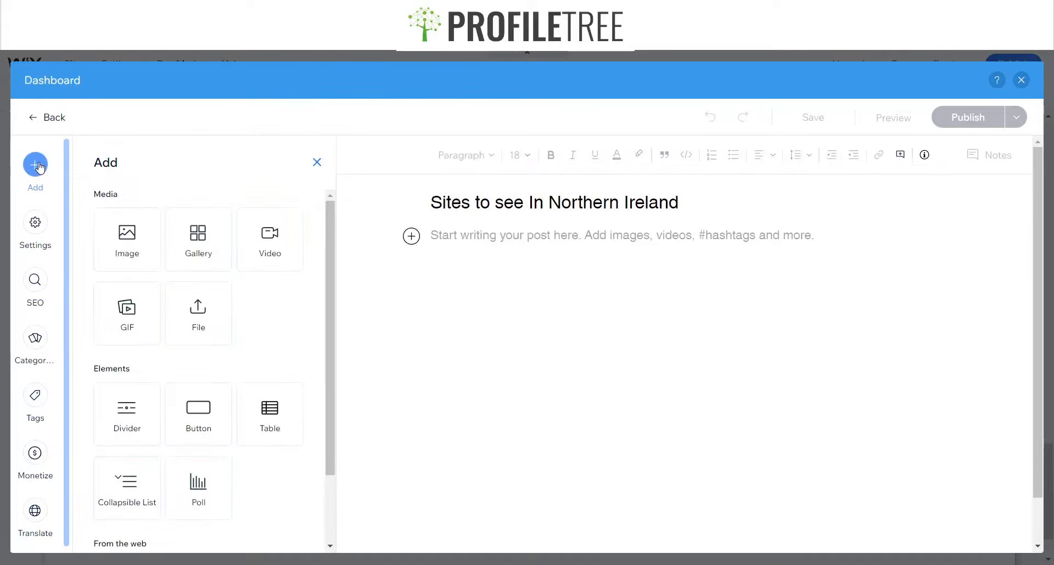
pyautogui.click(123, 244)
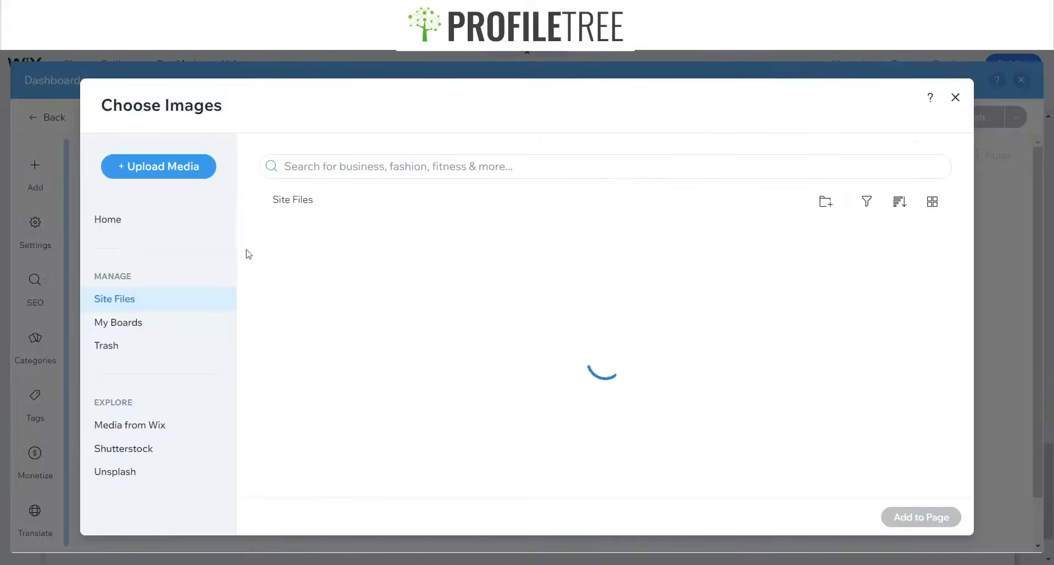
pyautogui.click(125, 424)
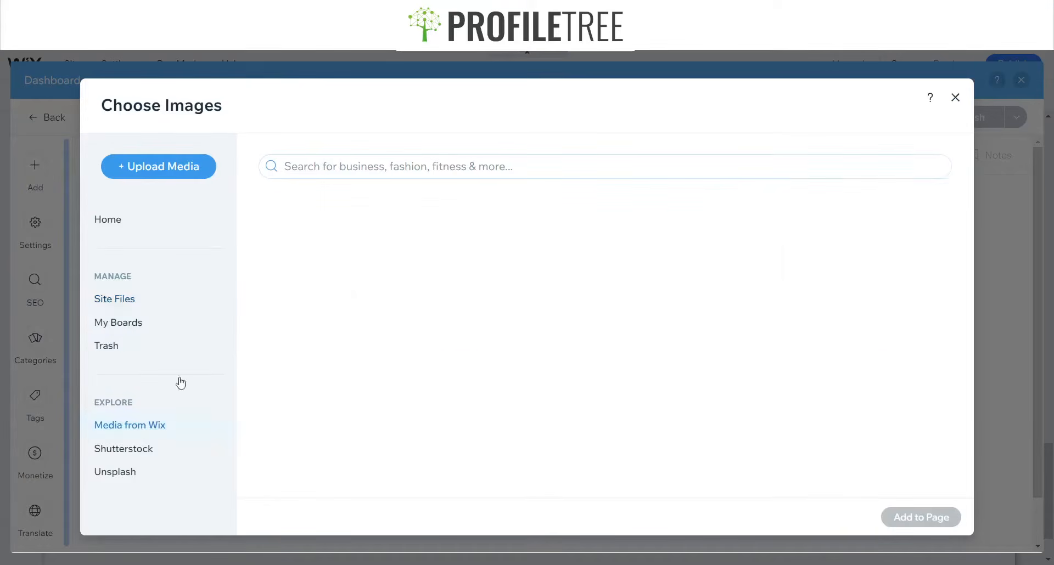
pyautogui.write('Irela')
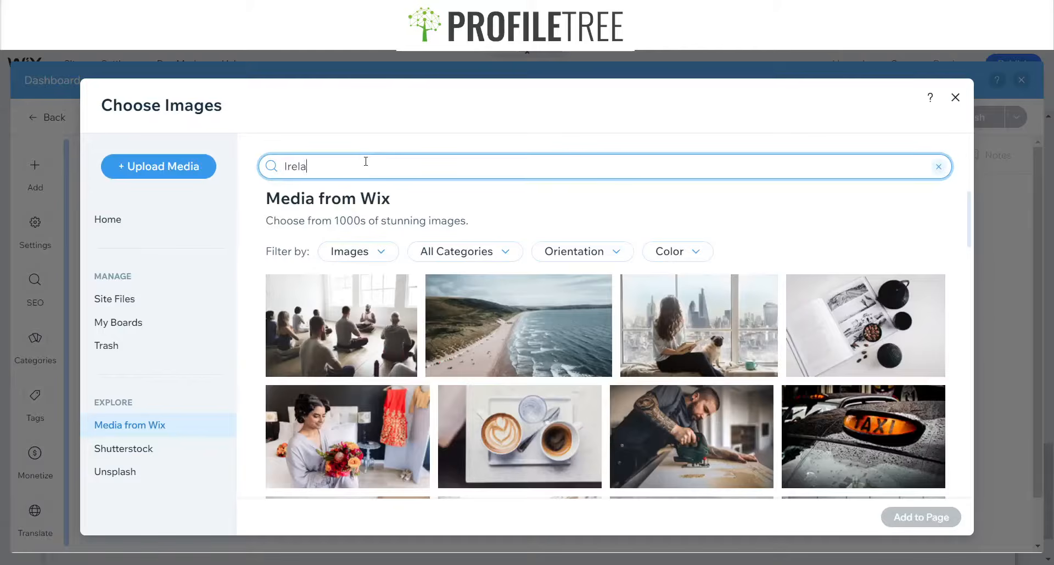
pyautogui.write('nd')
pyautogui.press('Return')
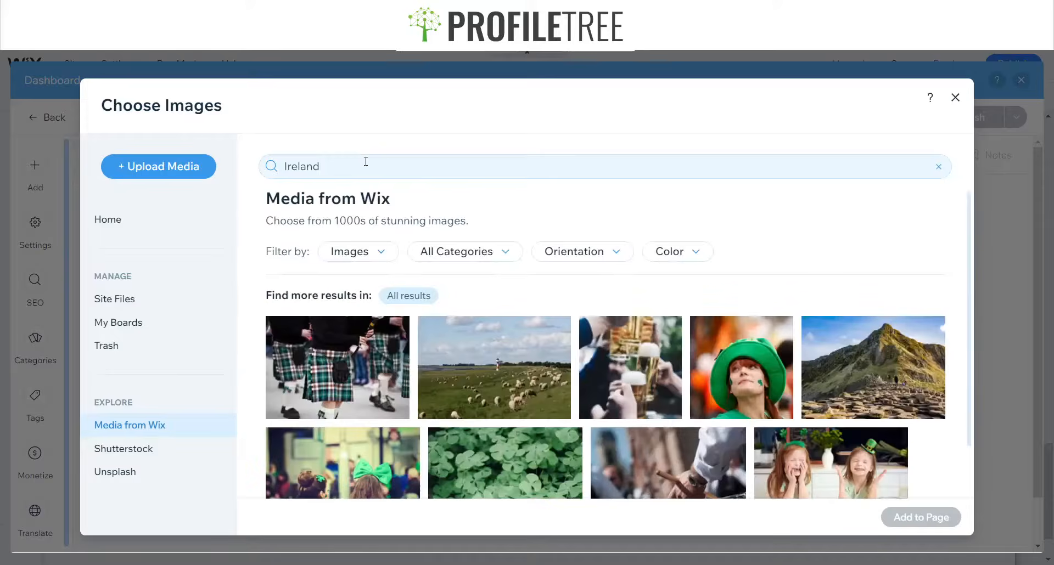
pyautogui.click(841, 404)
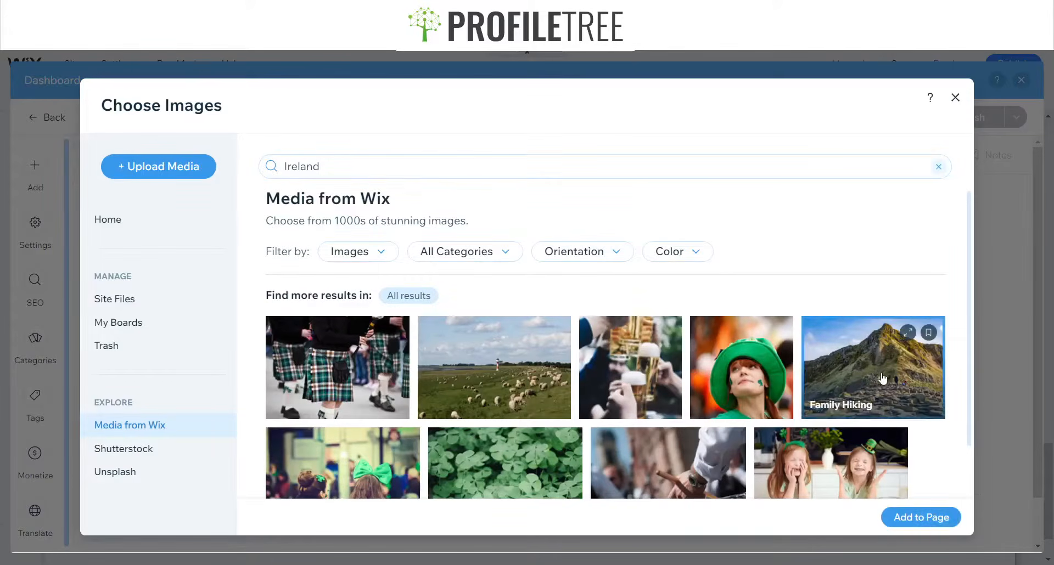
pyautogui.click(899, 518)
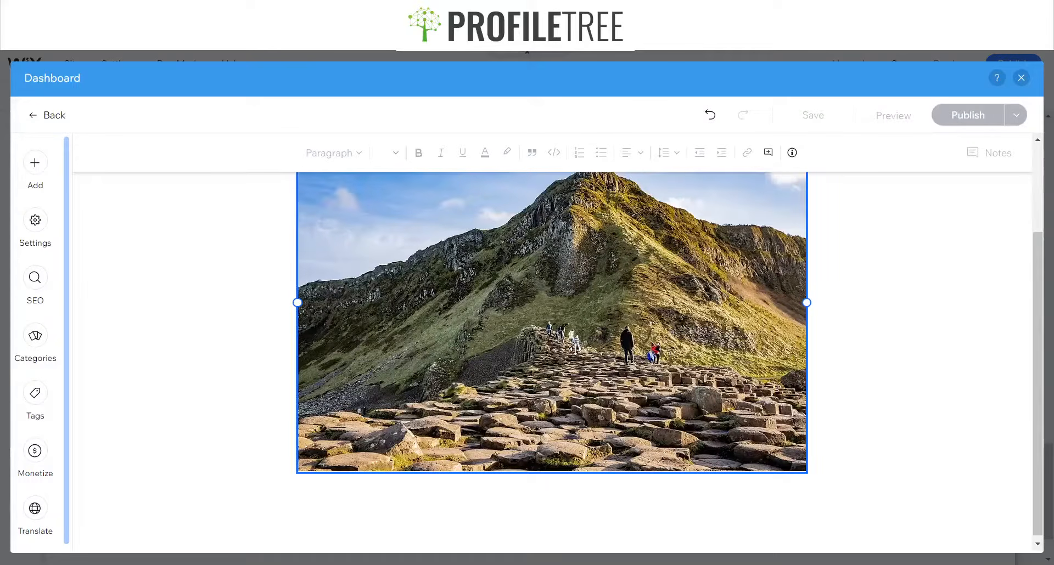
# Examine the post's SEO settings, including URL slug, title tag and meta description, and the categories panel
pyautogui.scroll(3, 499, 348)
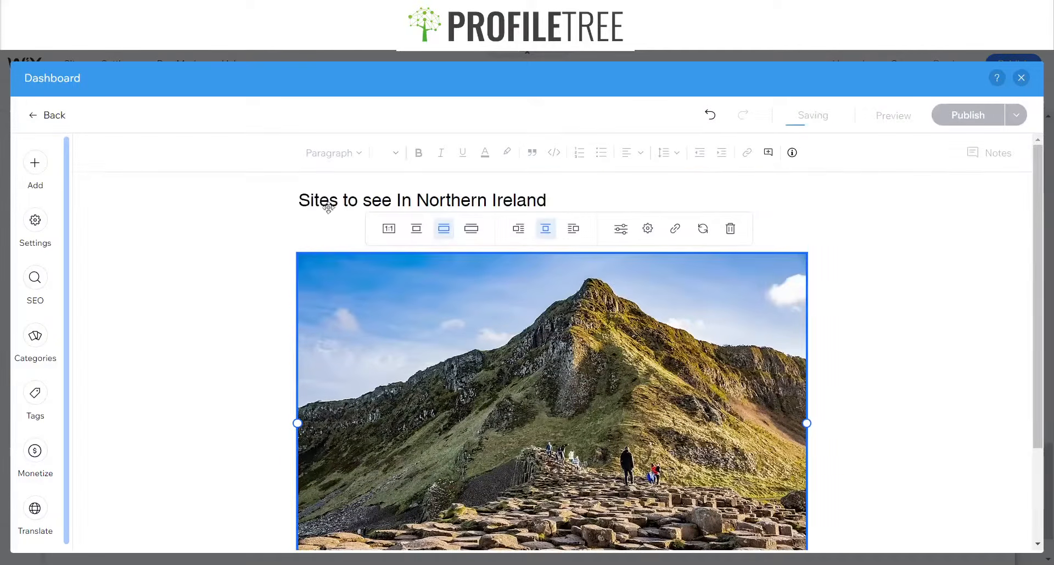
pyautogui.click(332, 235)
pyautogui.scroll(-2, 379, 323)
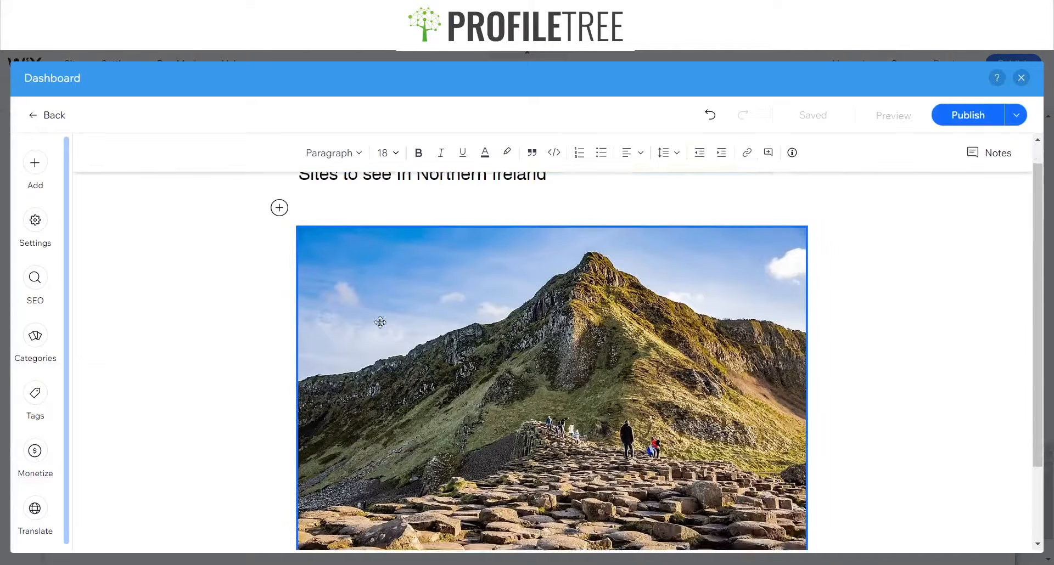
pyautogui.click(356, 494)
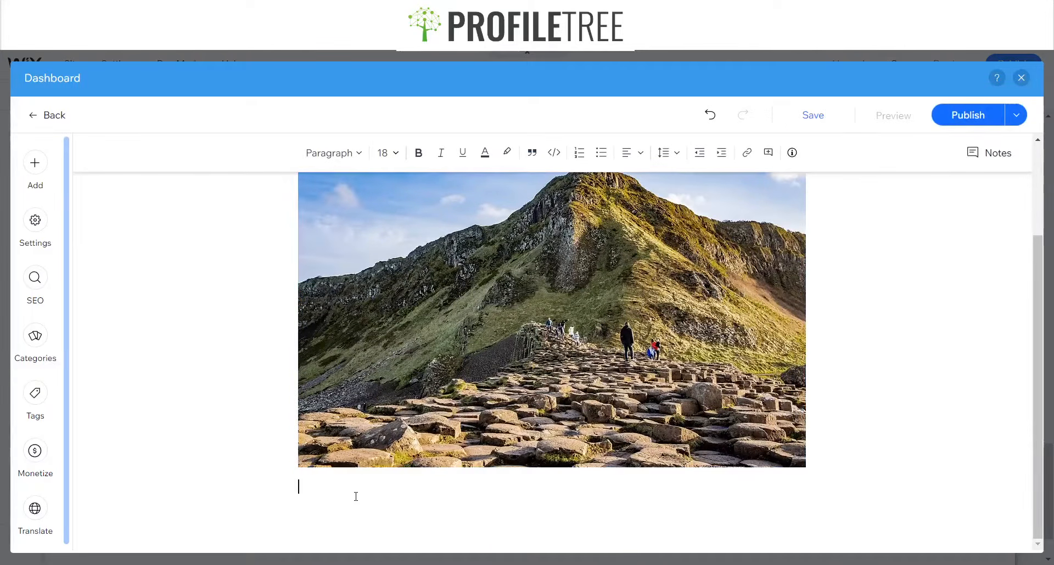
pyautogui.click(35, 278)
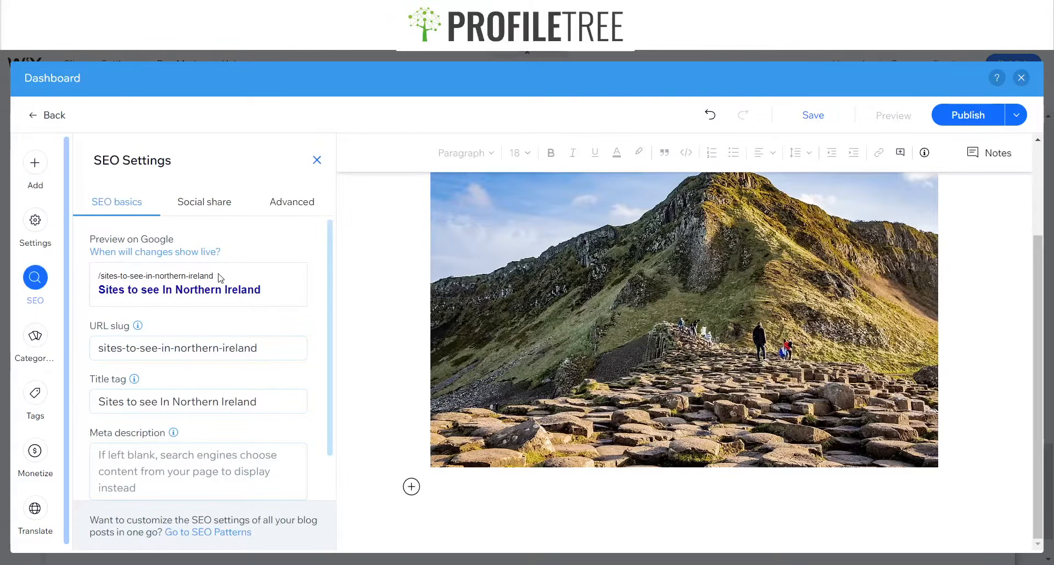
pyautogui.moveTo(214, 277); pyautogui.dragTo(100, 277)
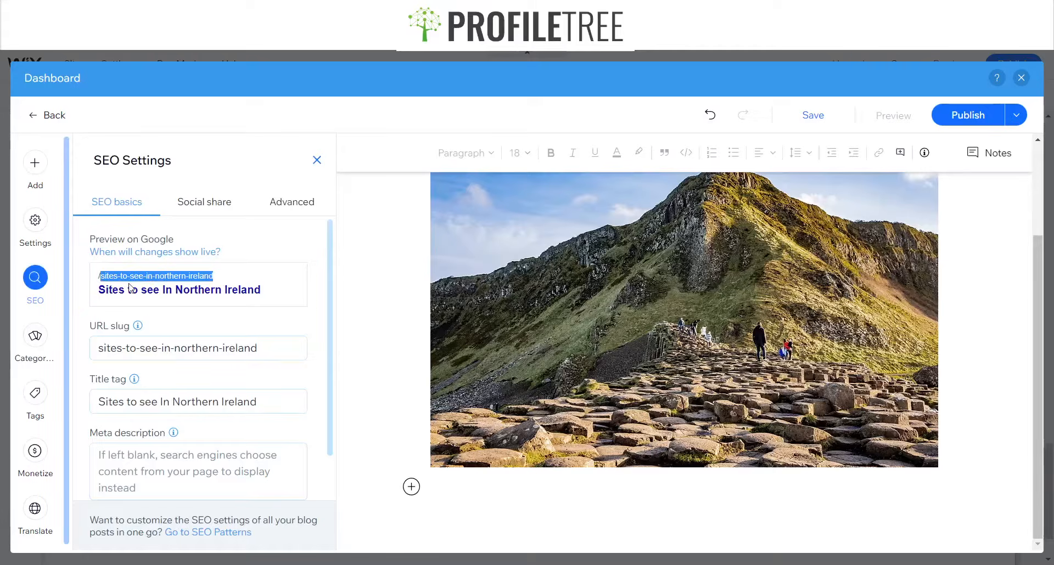
pyautogui.click(226, 283)
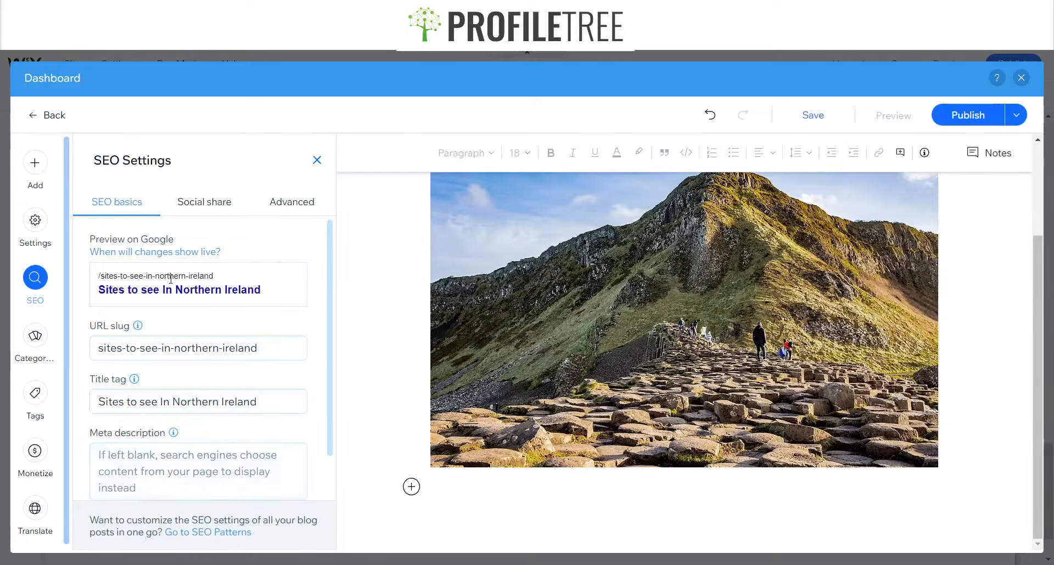
pyautogui.scroll(-1, 186, 328)
pyautogui.click(140, 409)
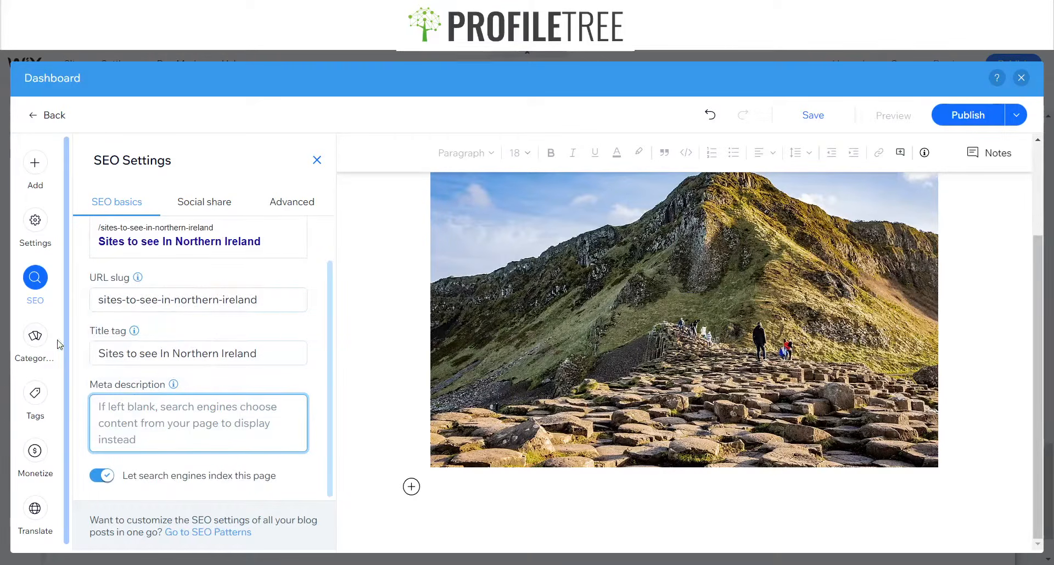
pyautogui.click(33, 337)
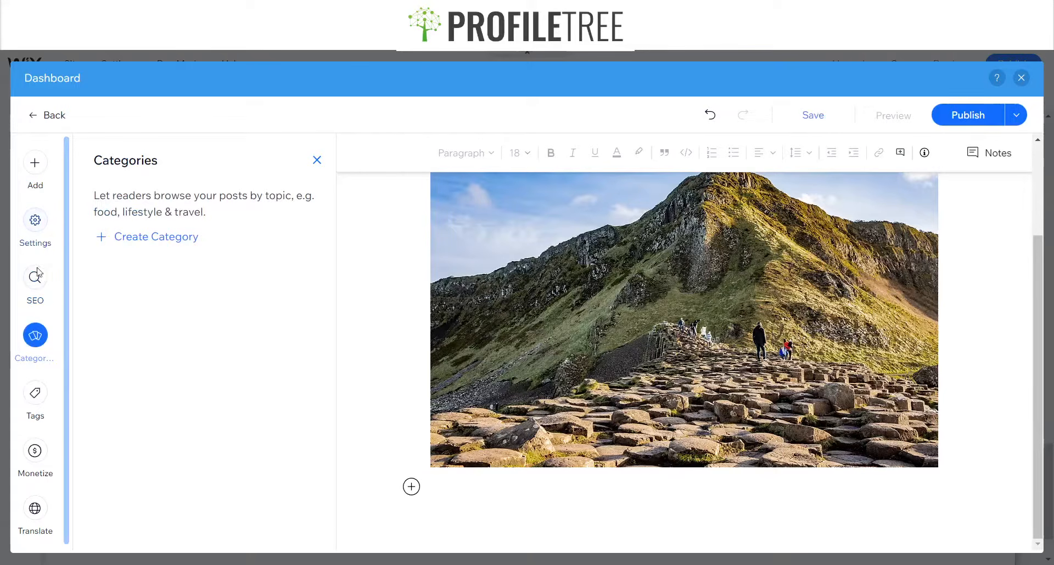
# Add a new writer for the post with the author's first name and the title "Nature Blogger"
pyautogui.click(38, 224)
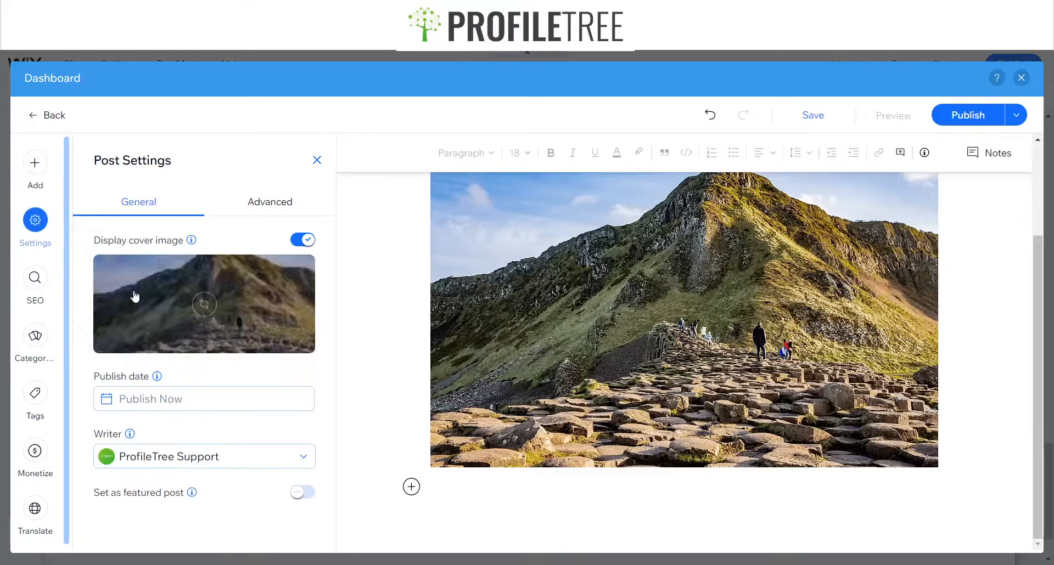
pyautogui.click(228, 466)
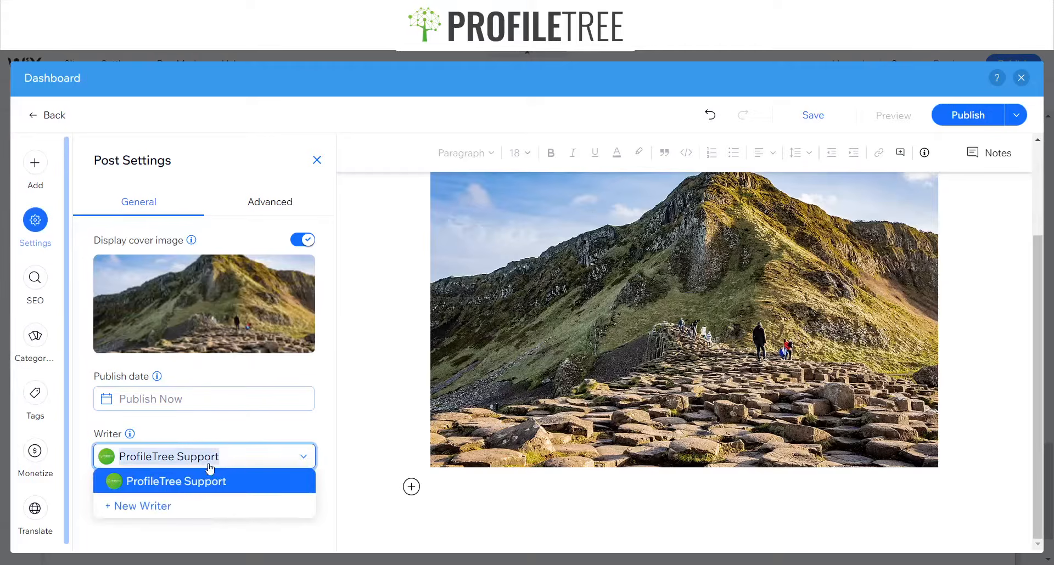
pyautogui.click(130, 508)
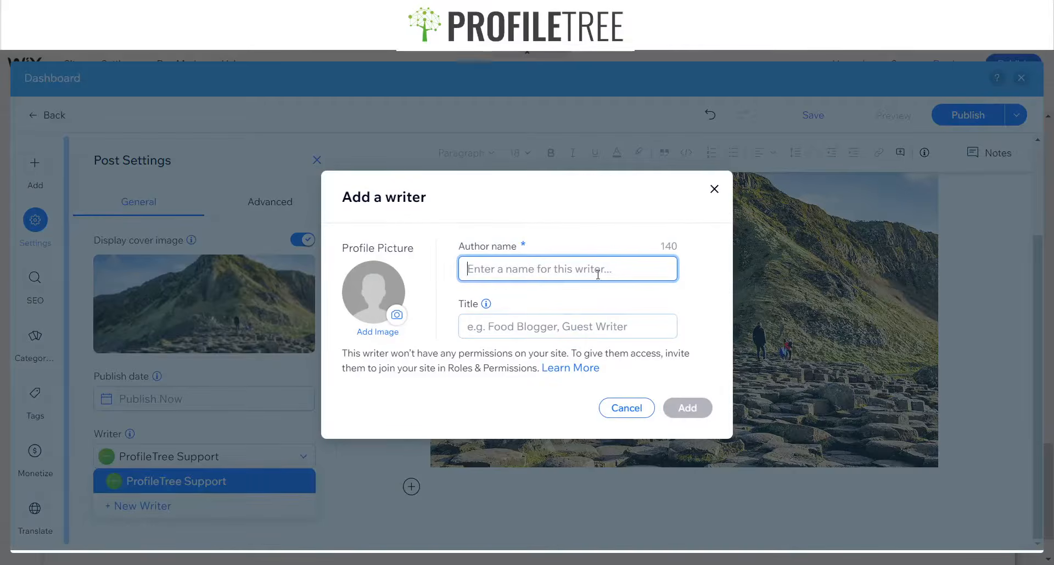
pyautogui.write('Michael')
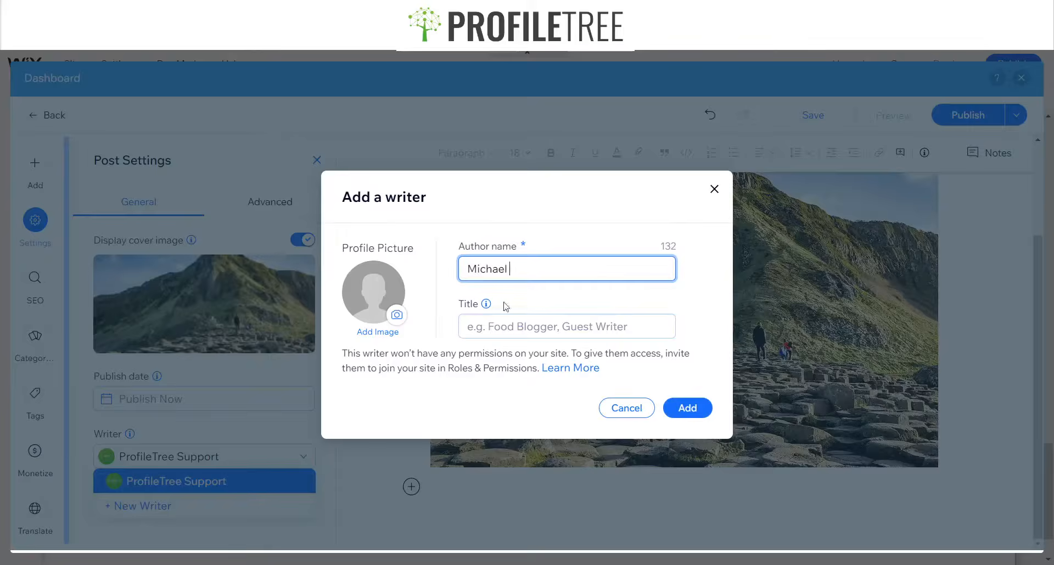
pyautogui.click(480, 316)
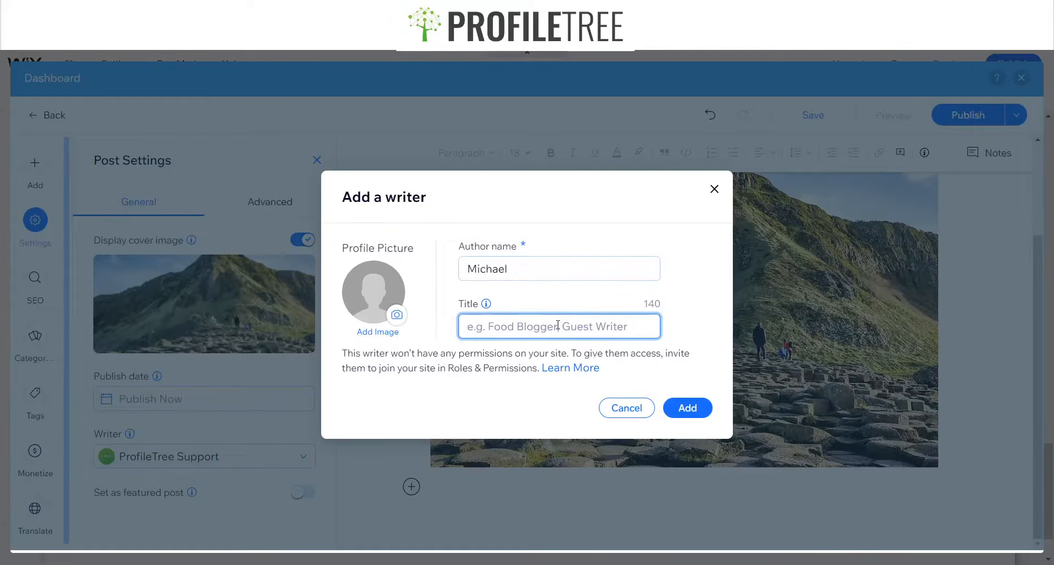
pyautogui.write('Nature')
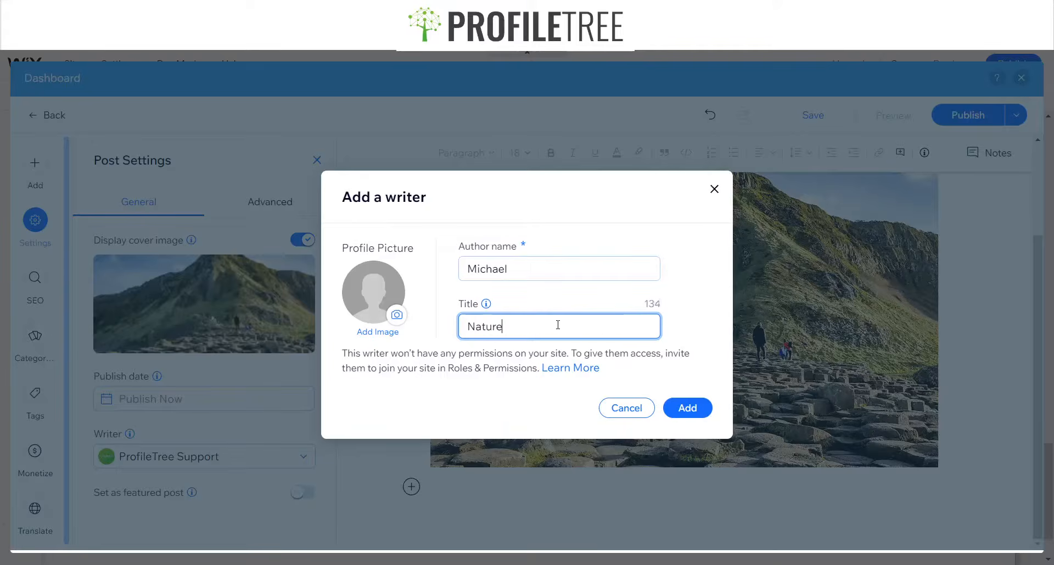
pyautogui.write(' Blogger')
pyautogui.click(686, 410)
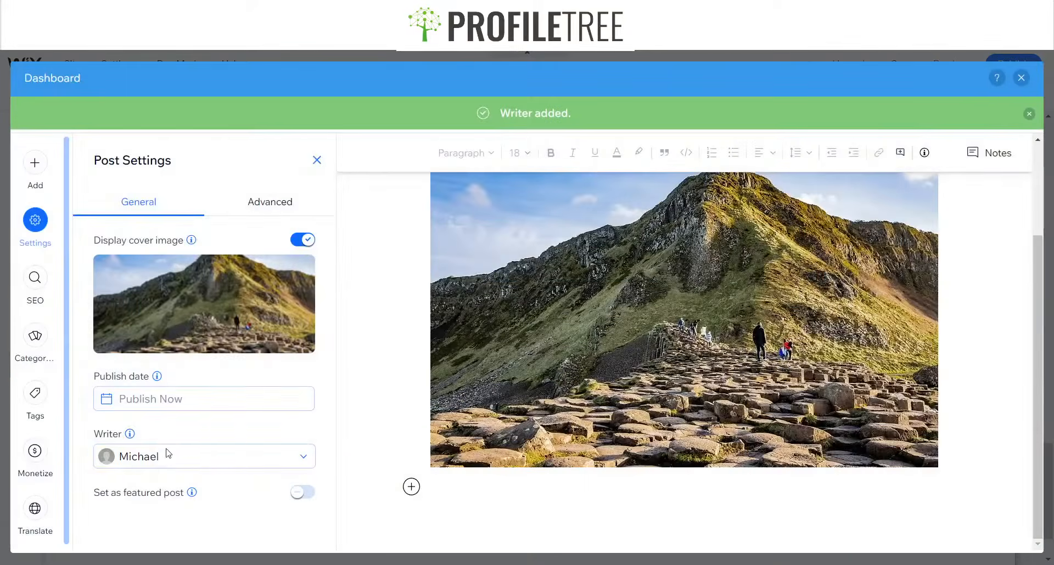
# Set the post as a featured post, publish it and close the confirmation dialog
pyautogui.click(291, 493)
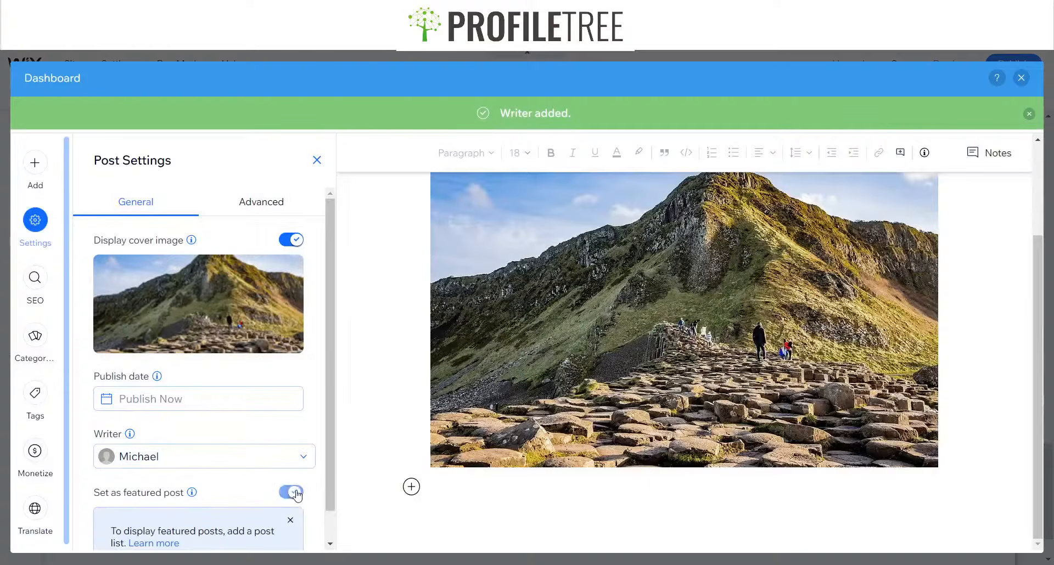
pyautogui.scroll(-1, 86, 451)
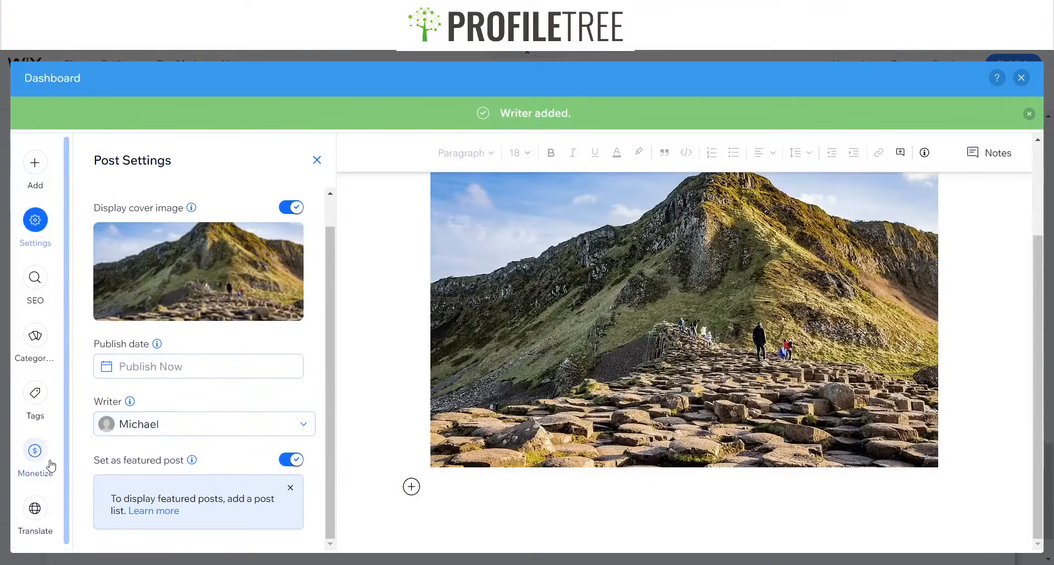
pyautogui.click(38, 449)
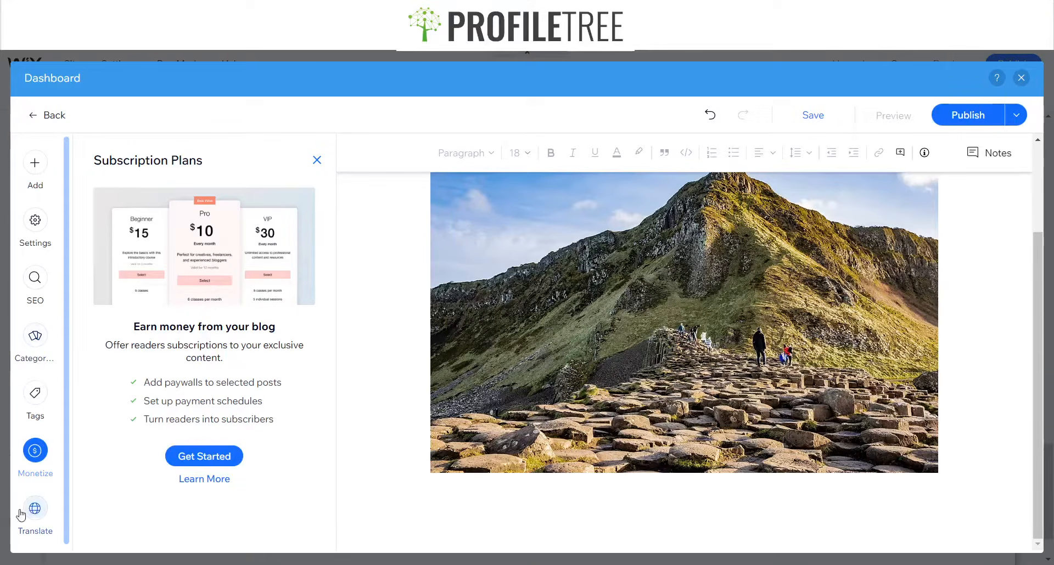
pyautogui.scroll(2, 679, 416)
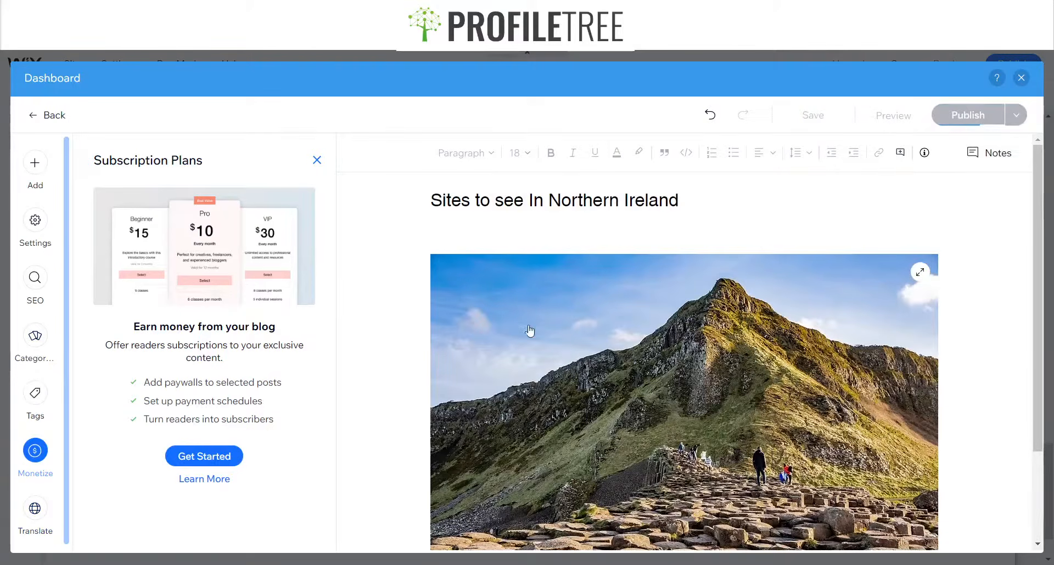
pyautogui.scroll(-2, 549, 428)
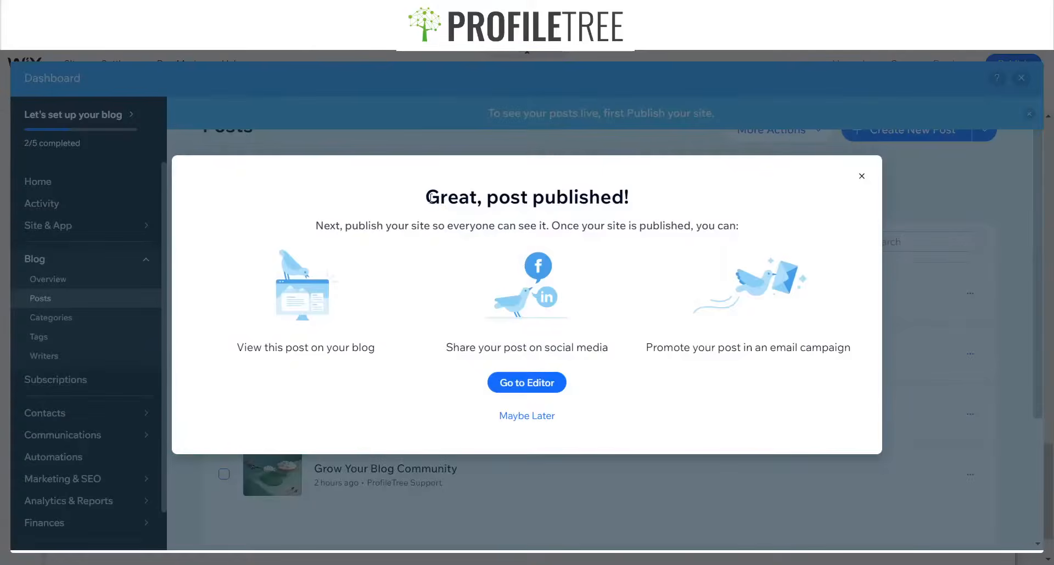
pyautogui.moveTo(418, 197); pyautogui.dragTo(707, 204)
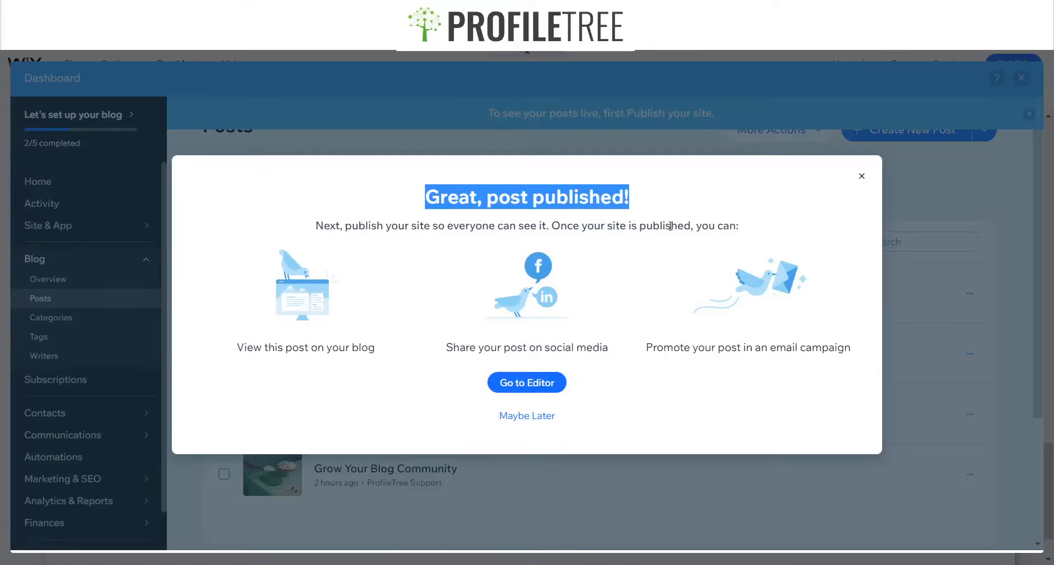
pyautogui.click(596, 416)
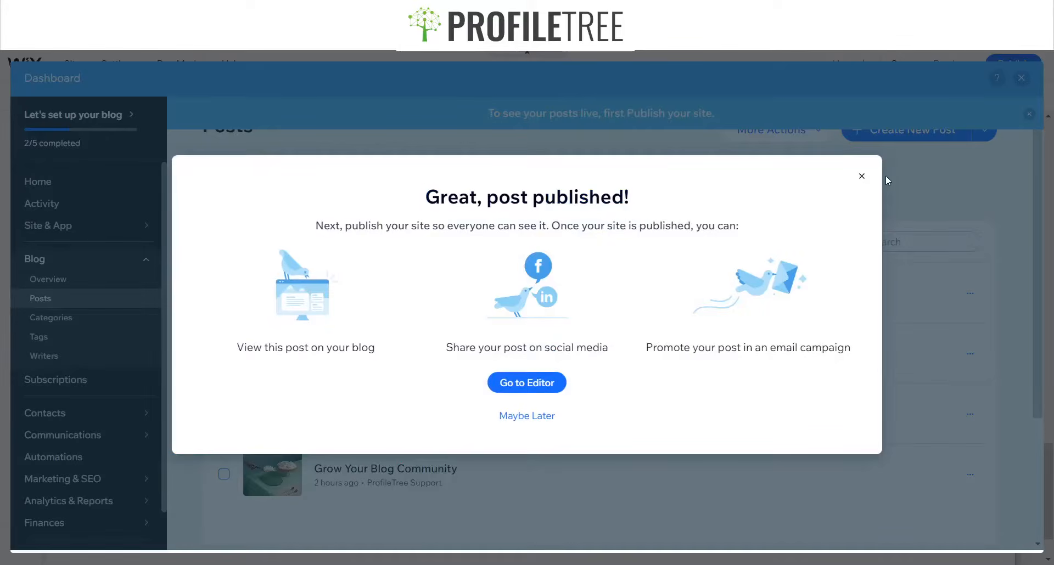
pyautogui.click(863, 176)
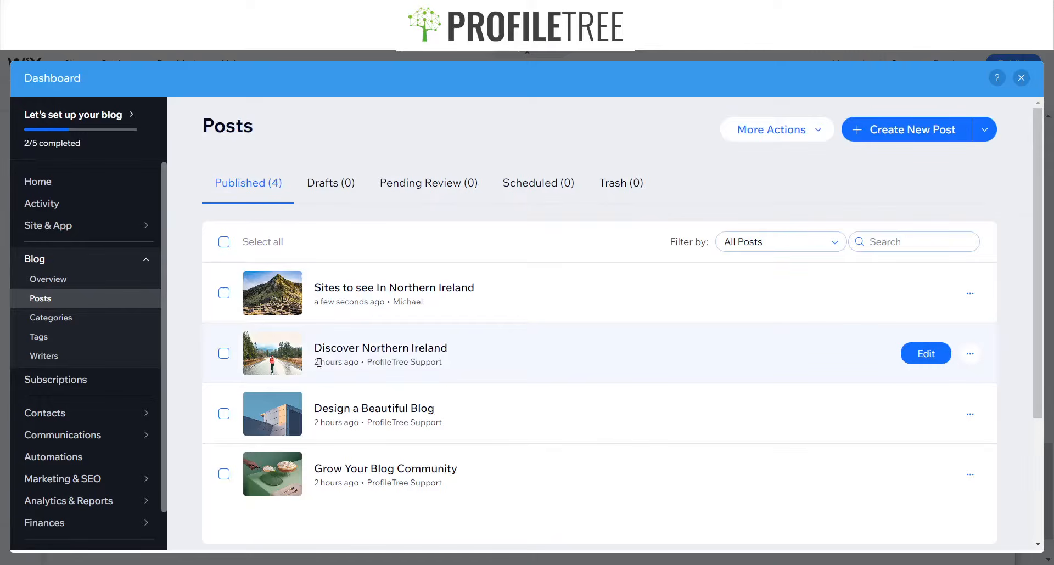
# Open the 'Sites to see In Northern Ireland' post in the editor and select its photo
pyautogui.moveTo(314, 302); pyautogui.dragTo(370, 301)
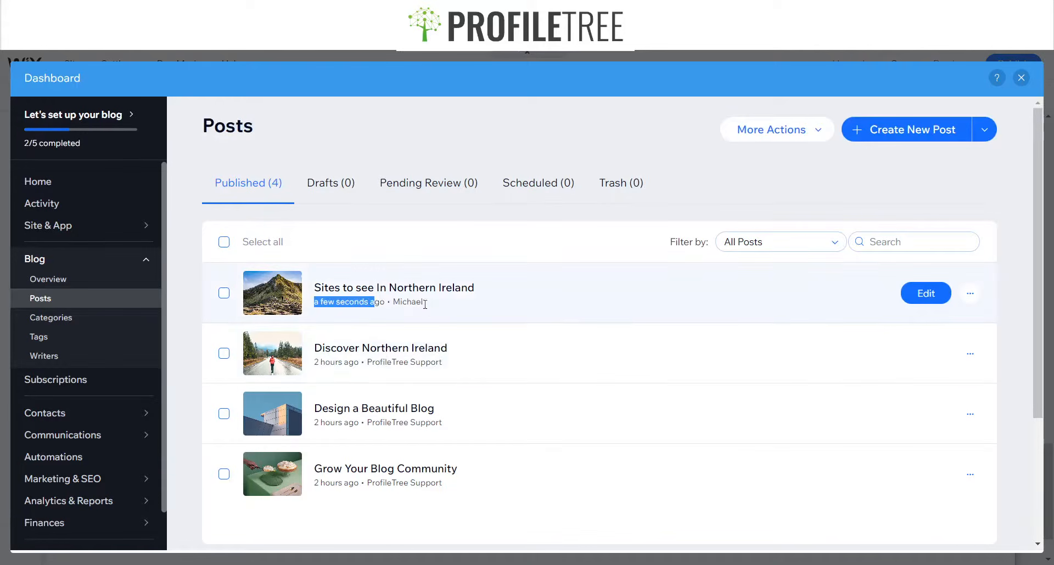
pyautogui.doubleClick(408, 302)
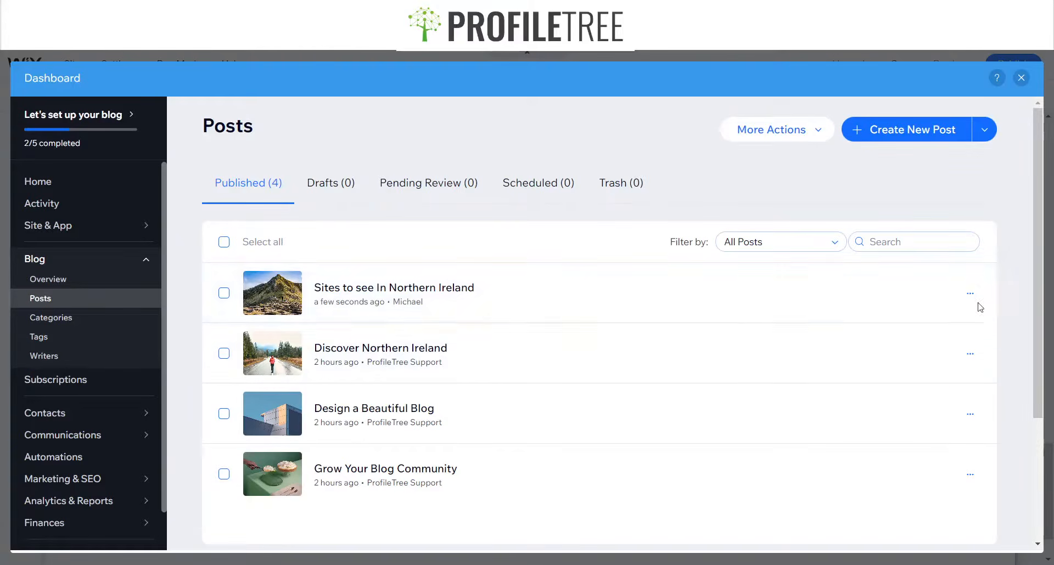
pyautogui.click(919, 297)
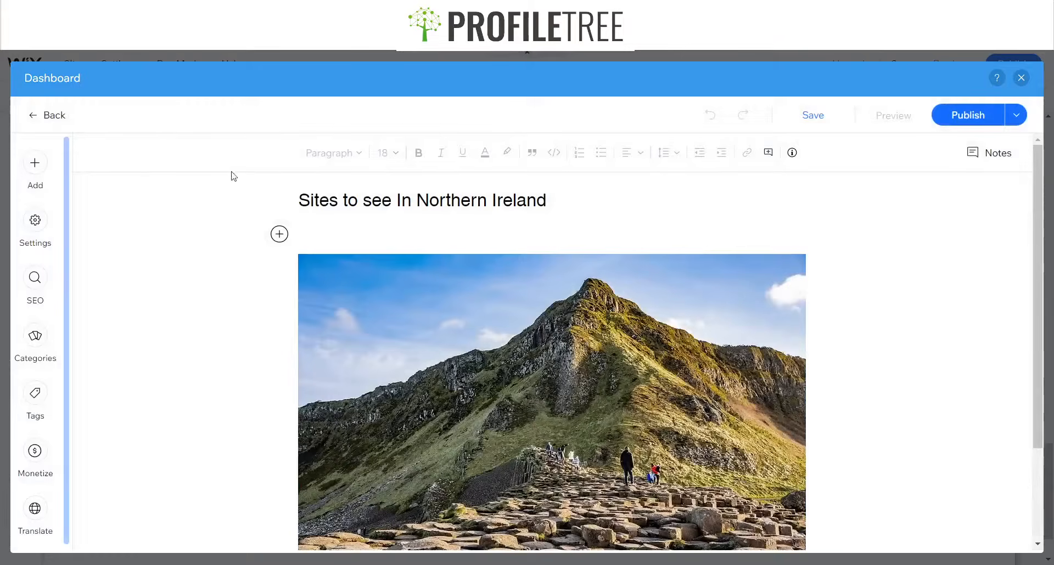
pyautogui.scroll(-2, 394, 388)
pyautogui.scroll(-1, 395, 388)
pyautogui.click(406, 395)
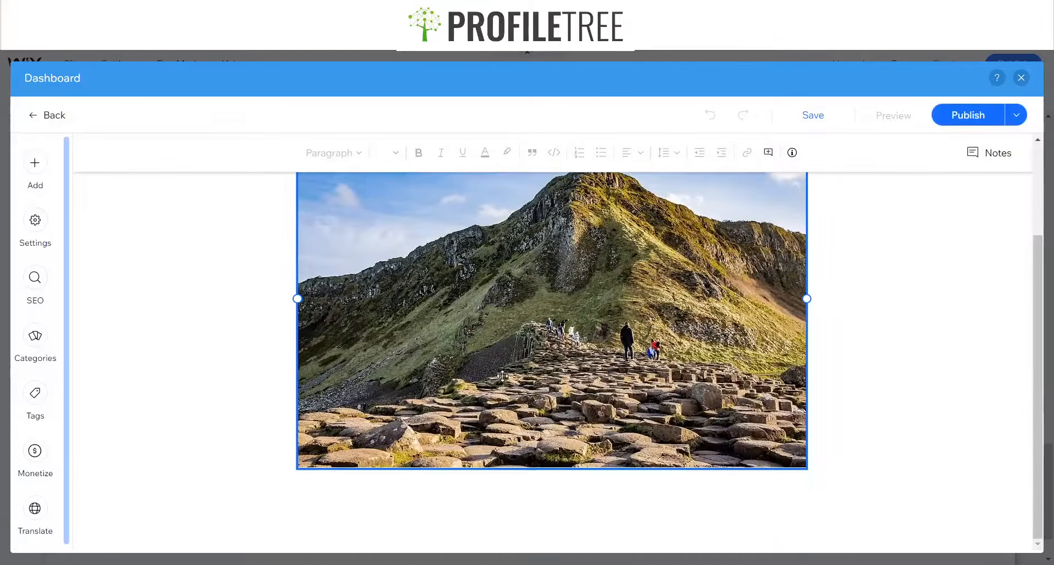
pyautogui.click(35, 163)
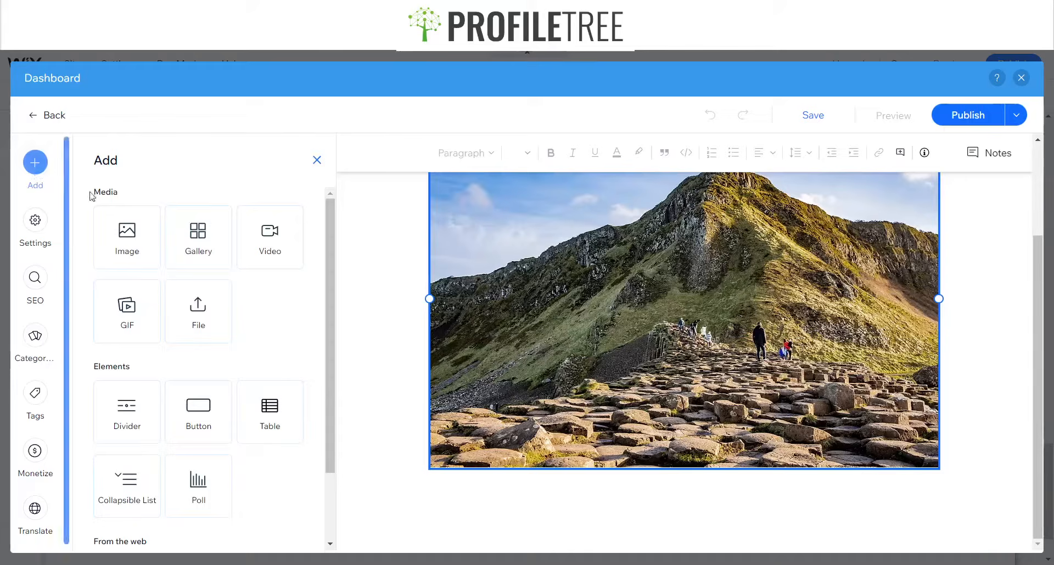
pyautogui.click(280, 261)
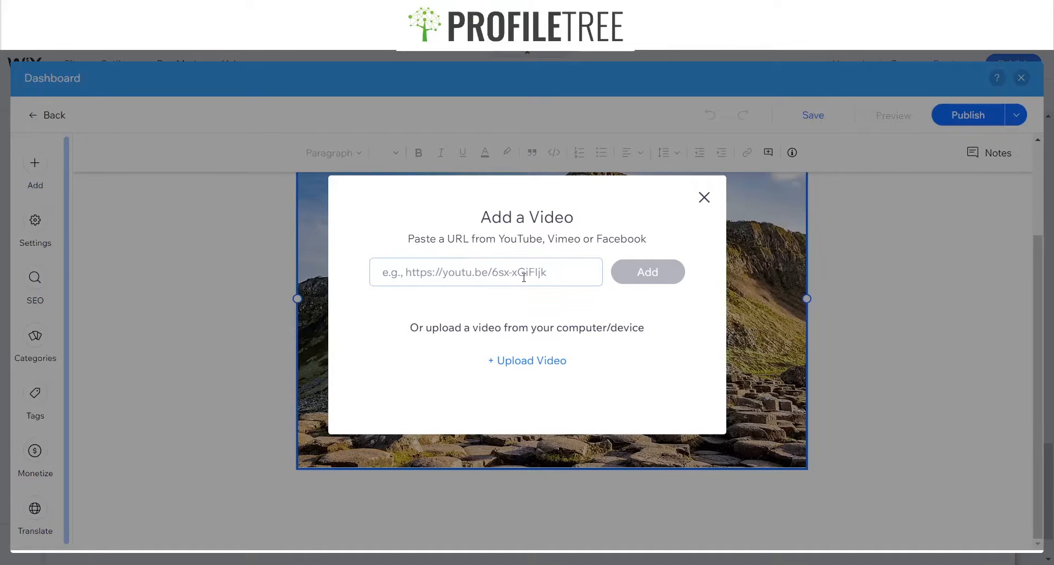
pyautogui.click(704, 197)
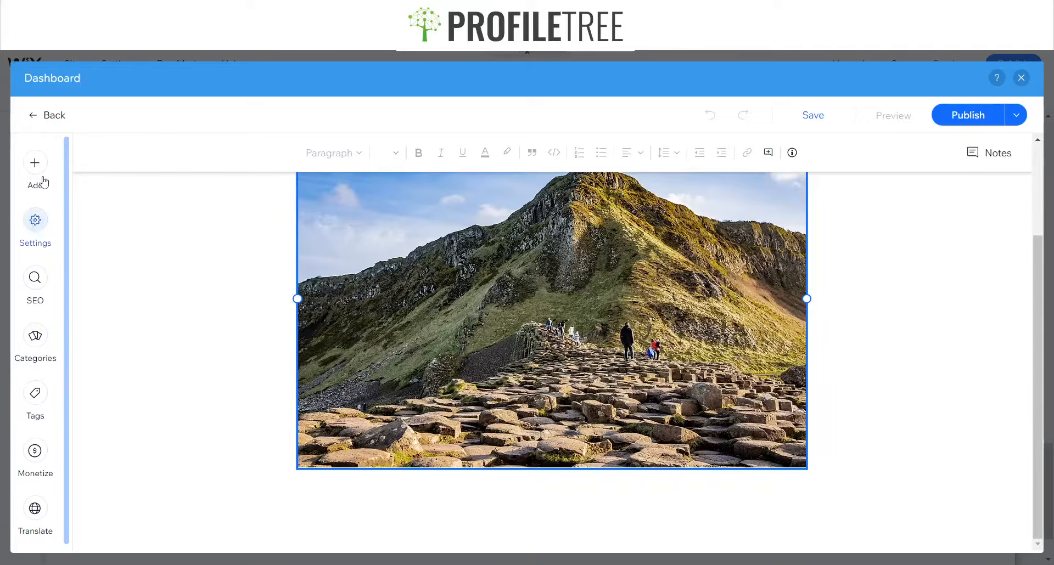
# Browse the elements available to add to the post, then publish the post again
pyautogui.click(36, 161)
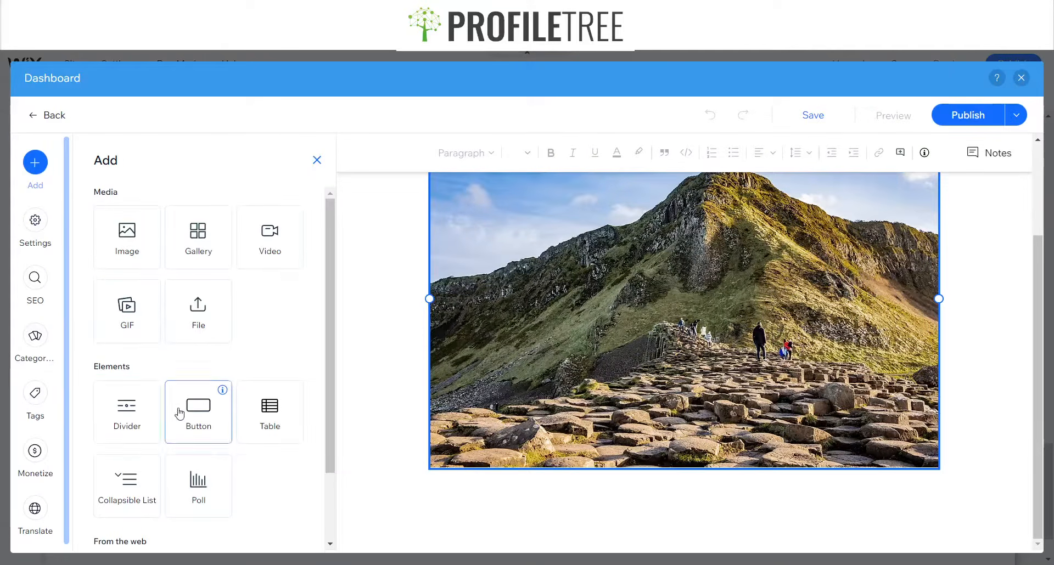
pyautogui.scroll(-2, 141, 430)
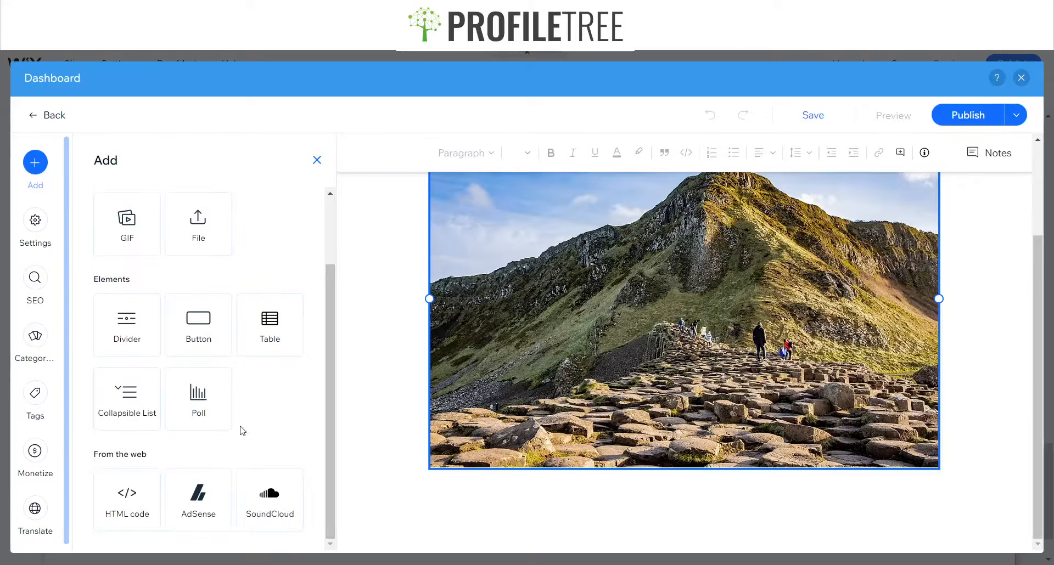
pyautogui.scroll(2, 242, 425)
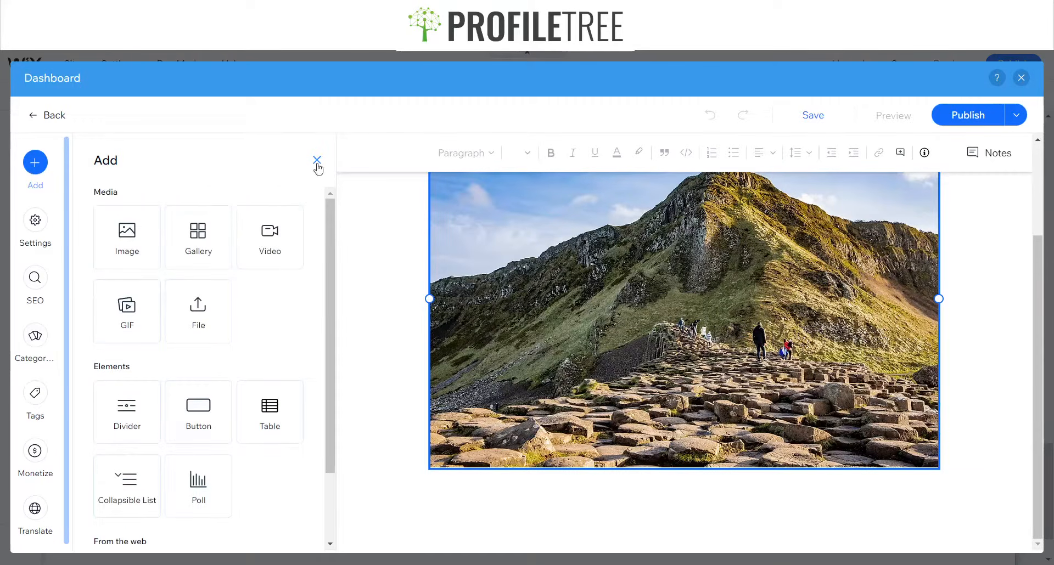
pyautogui.click(970, 122)
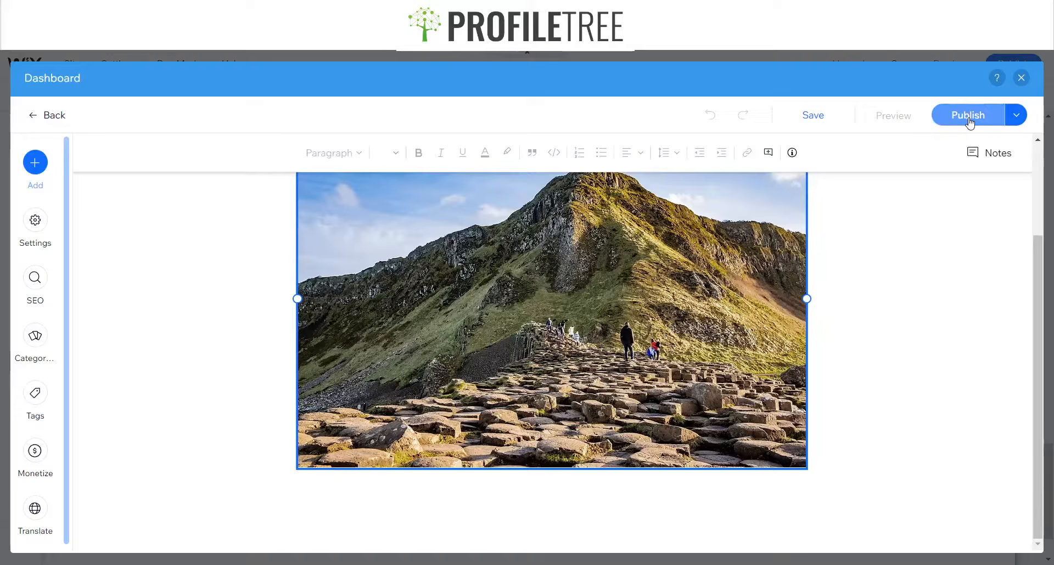
pyautogui.click(969, 116)
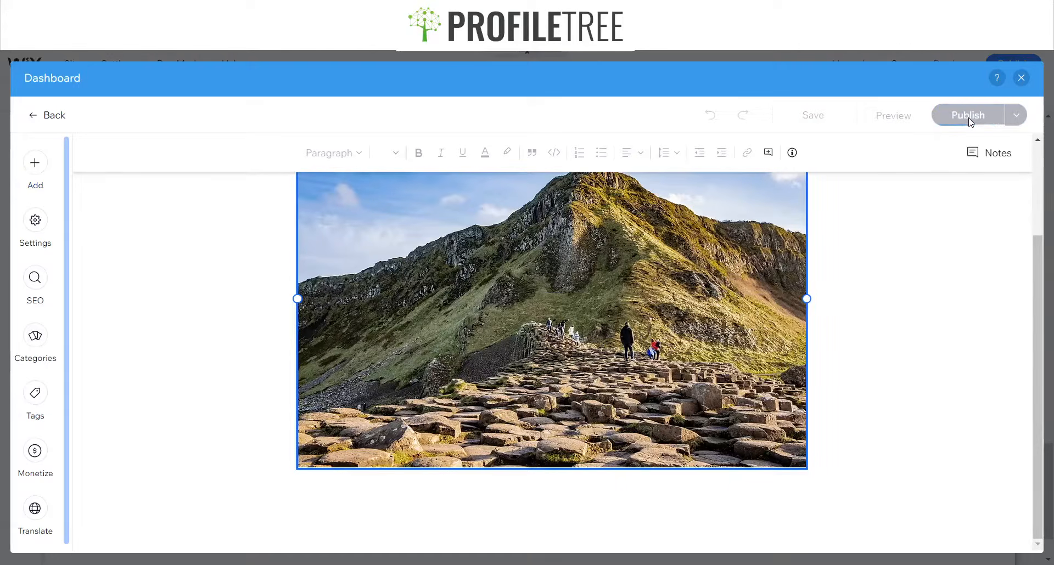
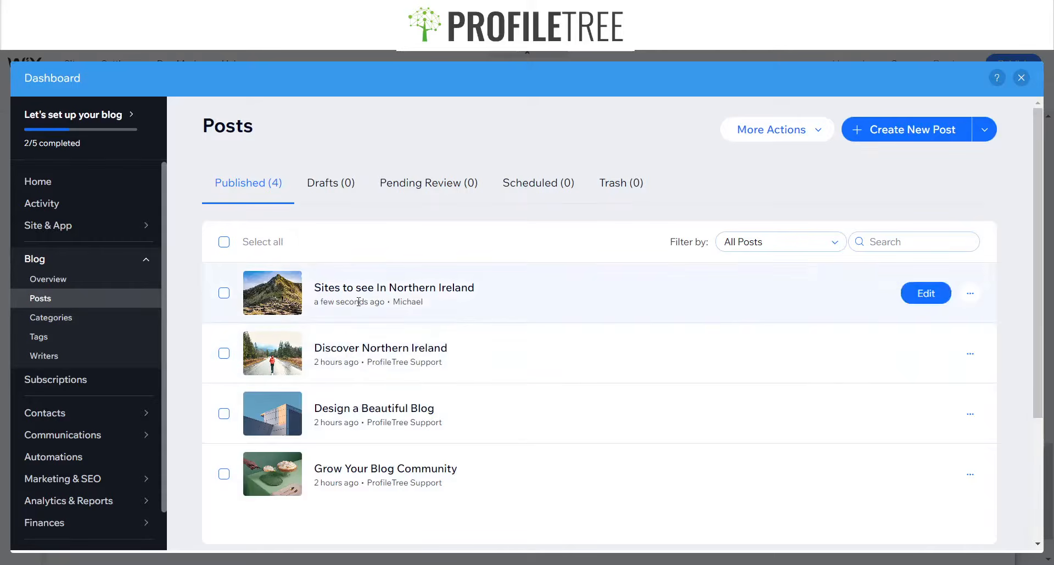
# Create a new blog category titled "Northern Ireland" and save it
pyautogui.click(70, 323)
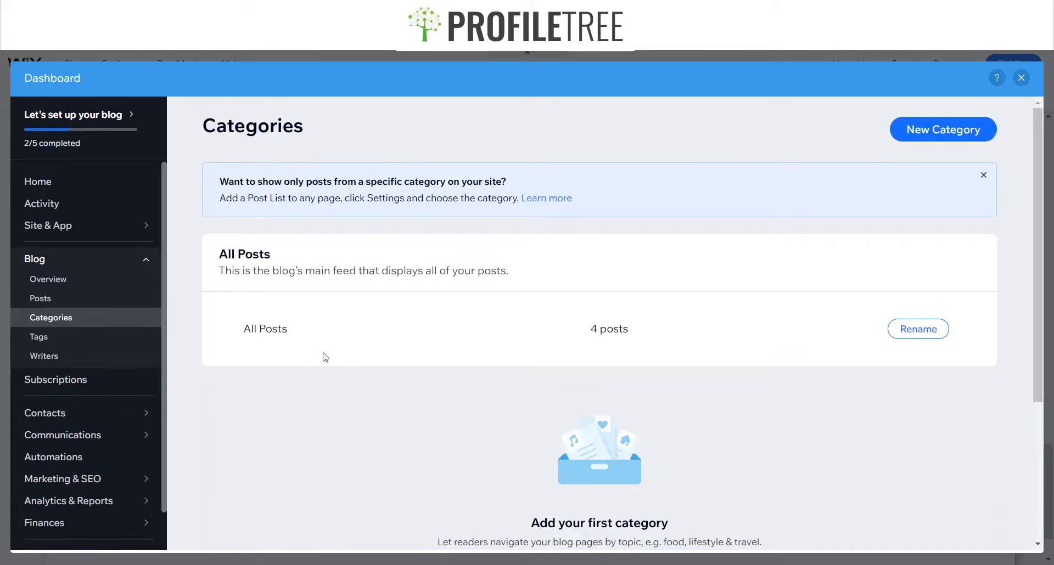
pyautogui.moveTo(243, 334); pyautogui.dragTo(678, 331)
pyautogui.click(677, 332)
pyautogui.click(936, 140)
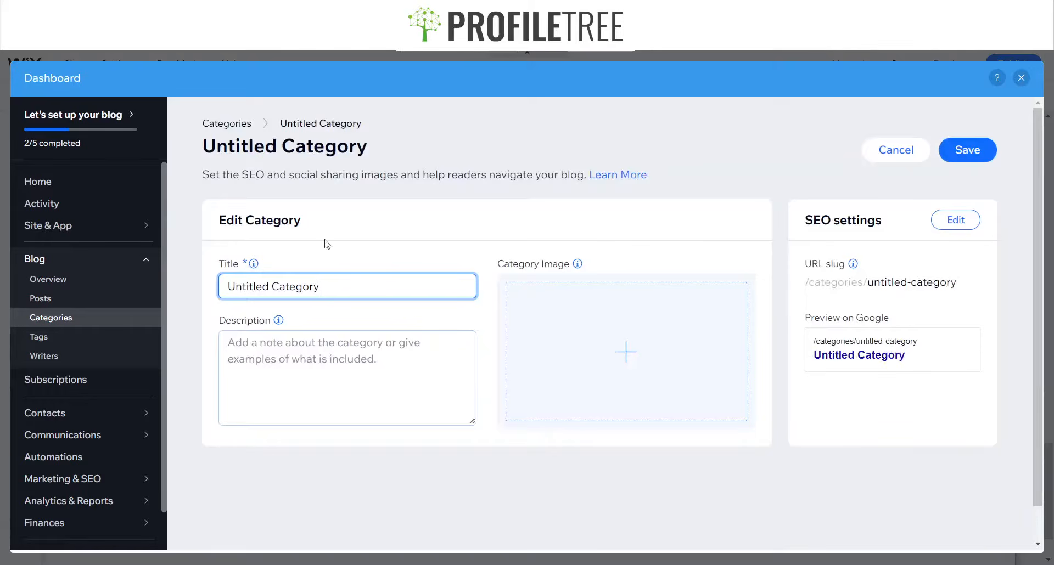
pyautogui.moveTo(335, 288); pyautogui.dragTo(201, 278)
pyautogui.write('Nor')
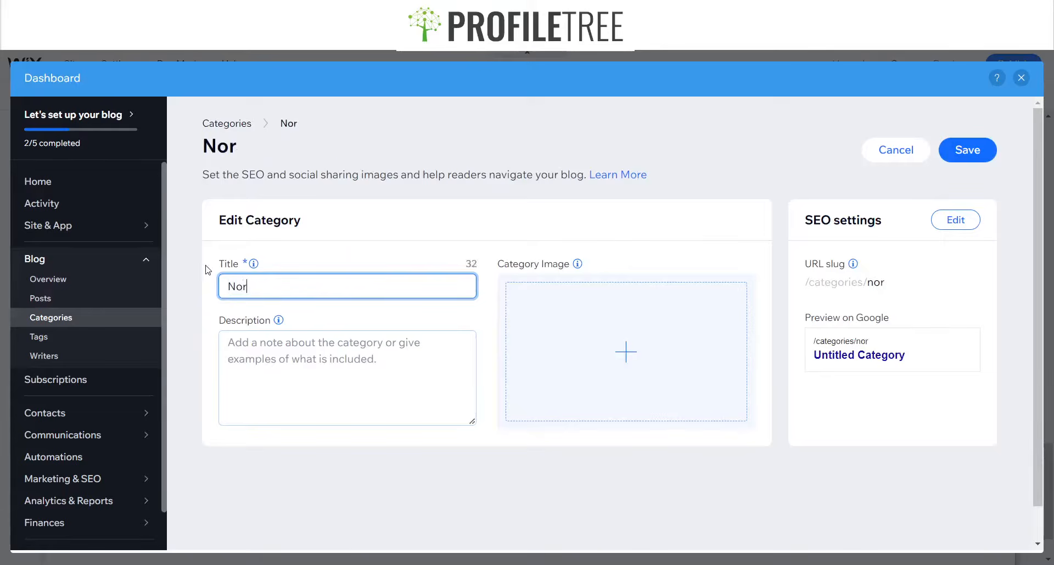
pyautogui.write('thern Ireland')
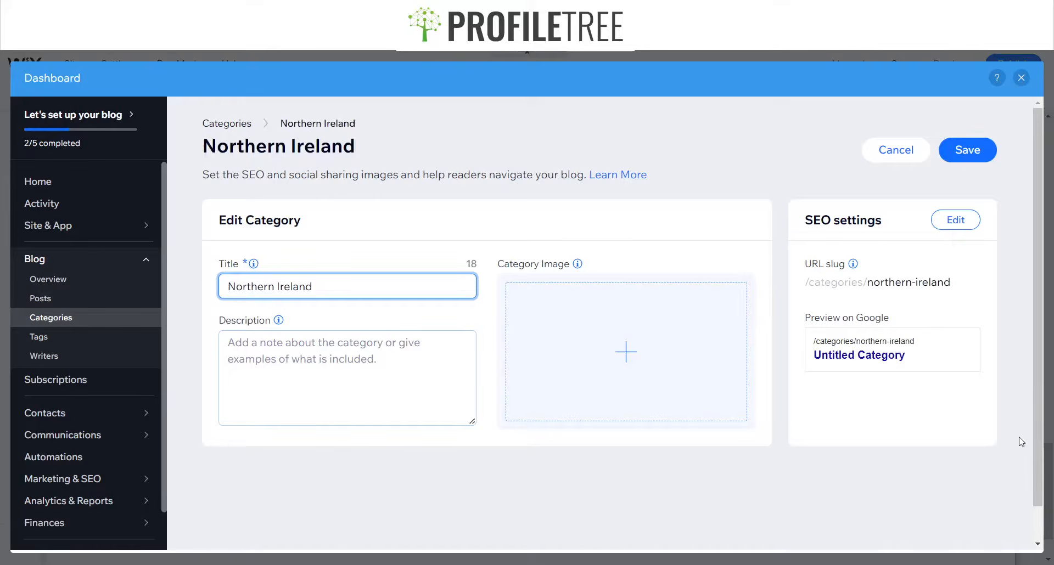
pyautogui.moveTo(933, 341); pyautogui.dragTo(847, 340)
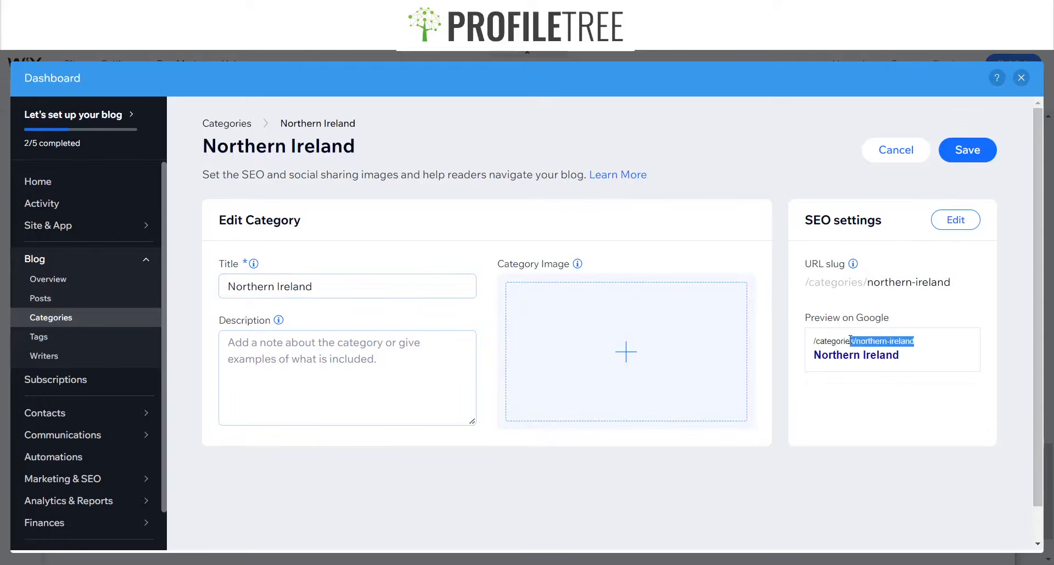
pyautogui.click(940, 346)
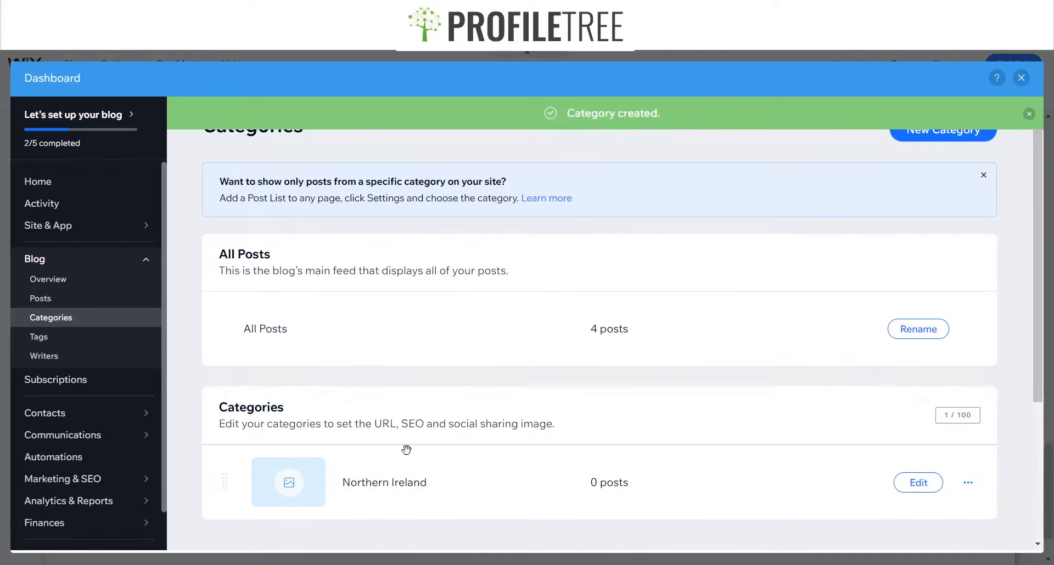
# Add the posts "Sites to see In Northern Ireland" and "Discover Northern Ireland" to the Northern Ireland category
pyautogui.click(43, 301)
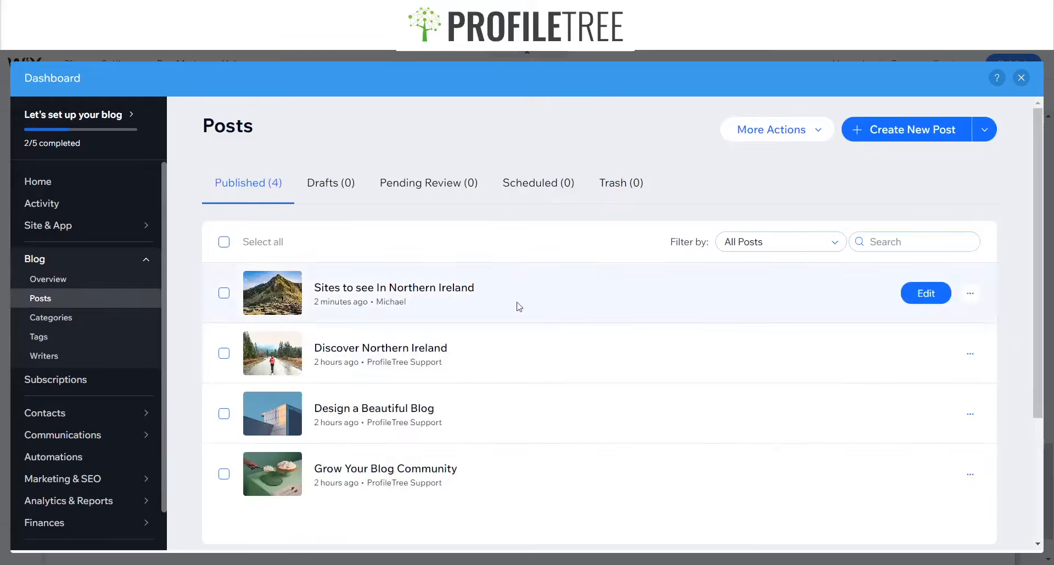
pyautogui.click(224, 293)
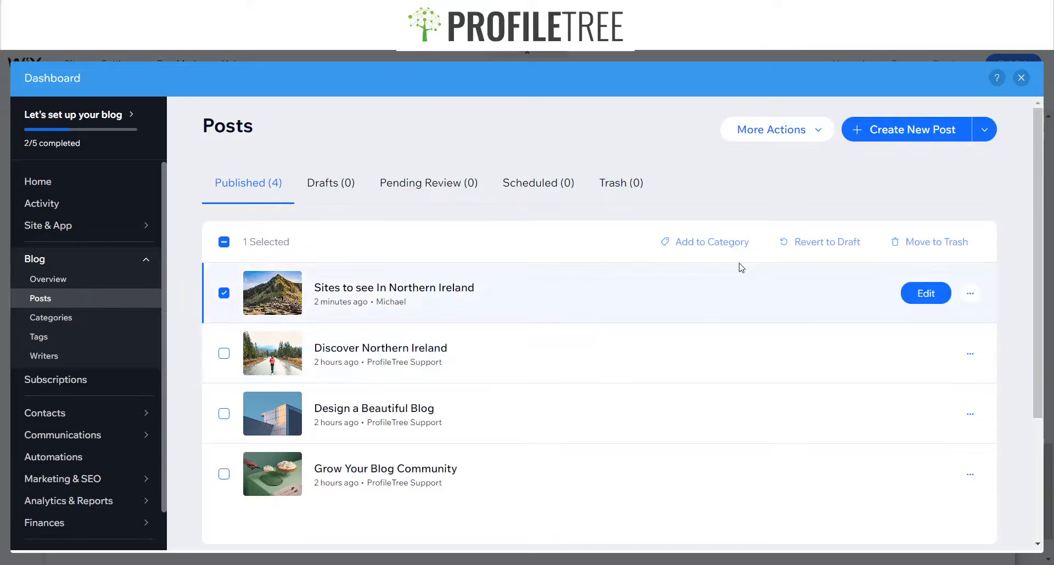
pyautogui.click(224, 353)
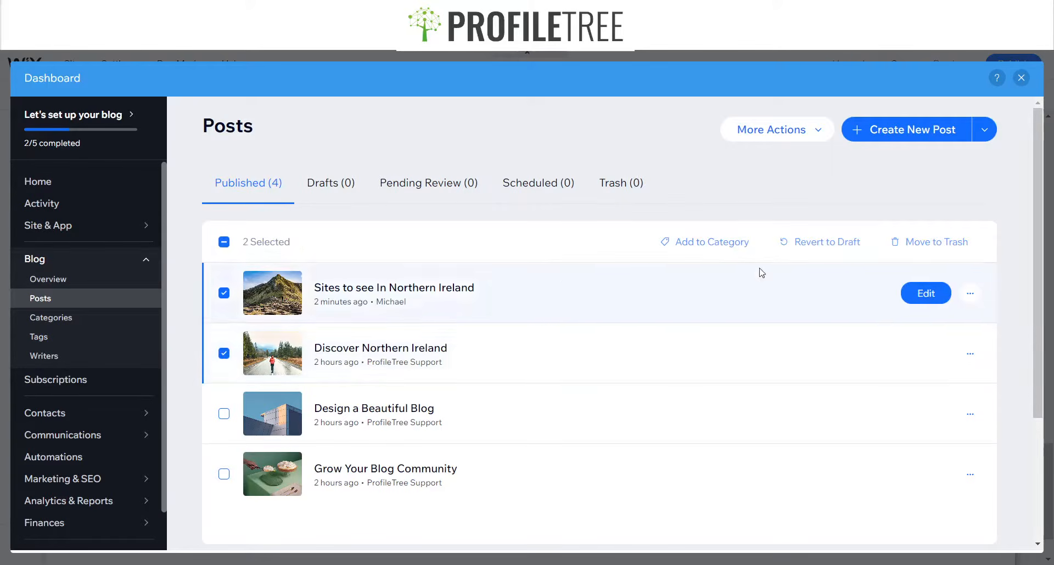
pyautogui.click(718, 242)
pyautogui.click(670, 301)
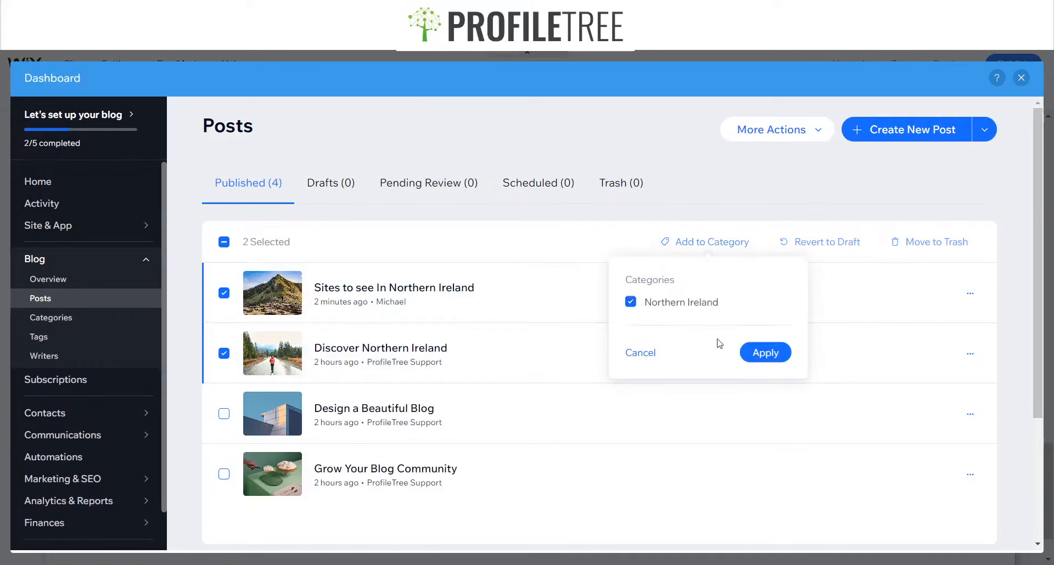
pyautogui.click(764, 353)
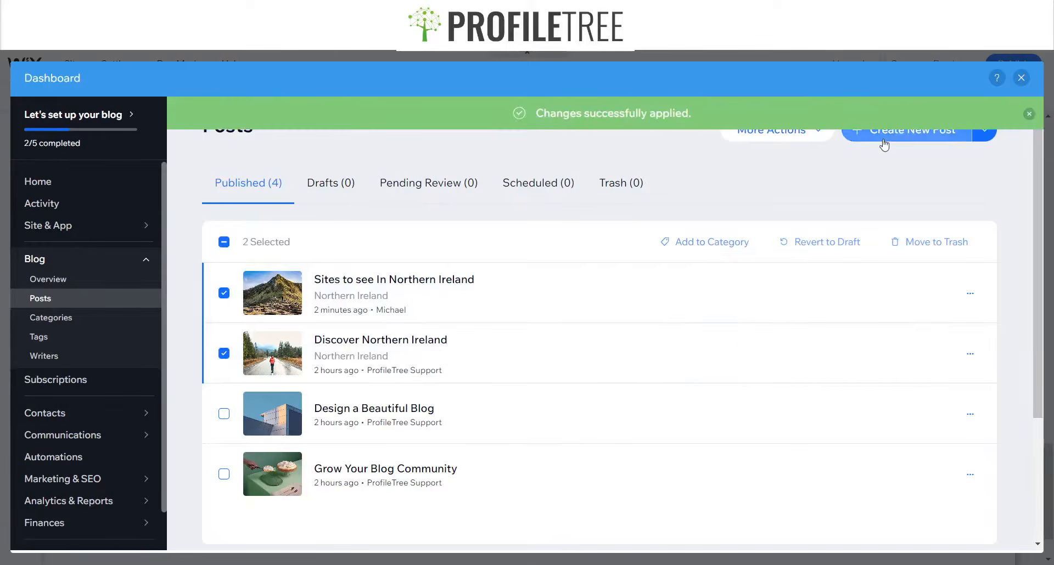
# Preview the site to check the blog post list, then return to the editor
pyautogui.click(1021, 78)
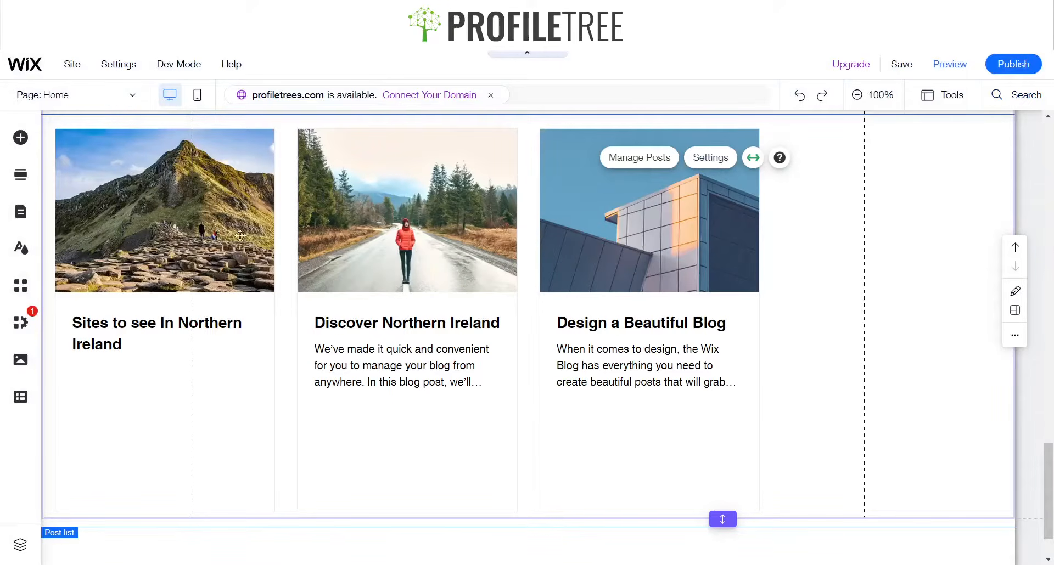
pyautogui.click(955, 73)
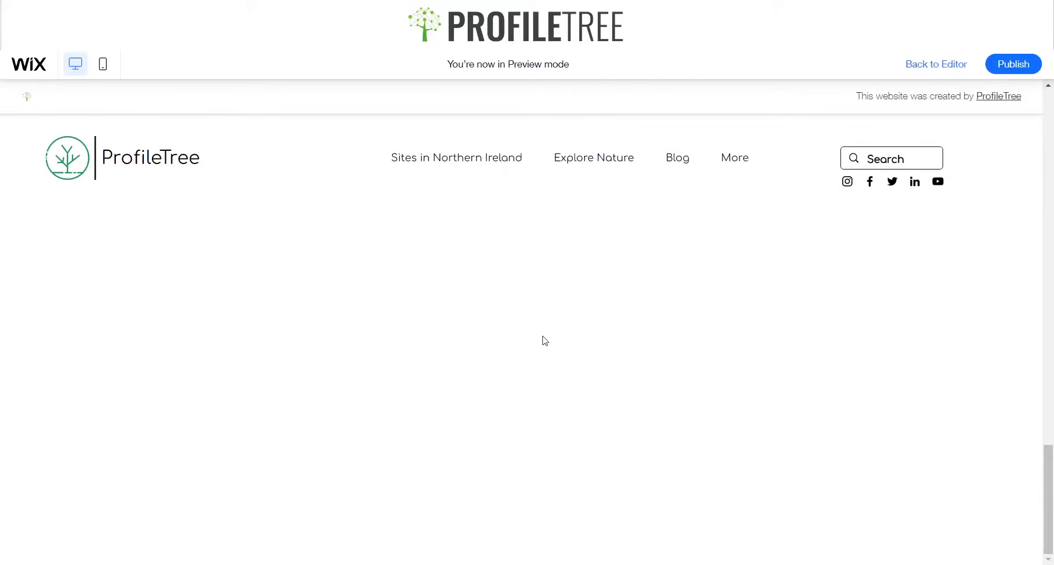
pyautogui.scroll(5, 479, 348)
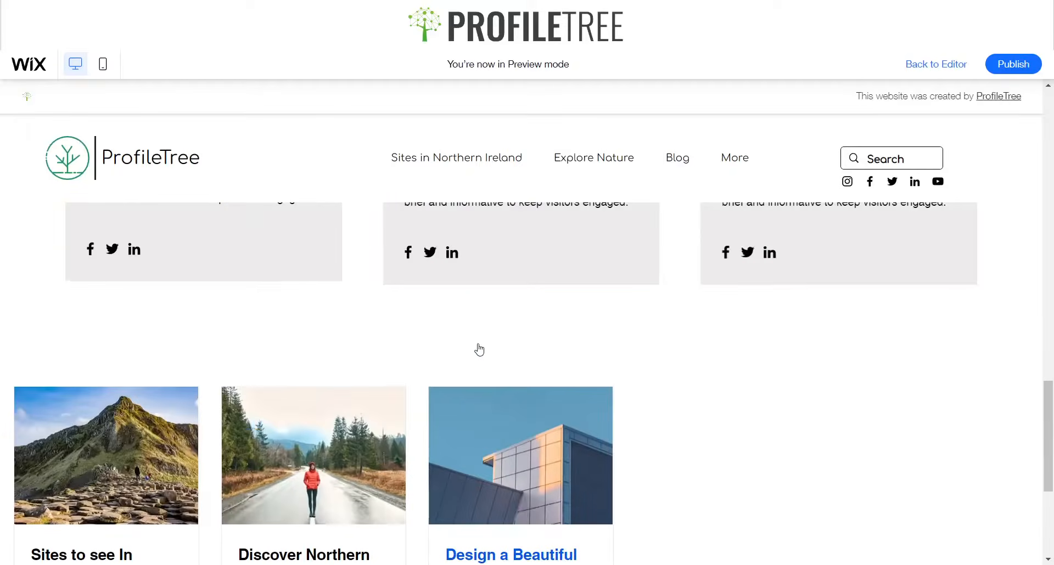
pyautogui.click(932, 76)
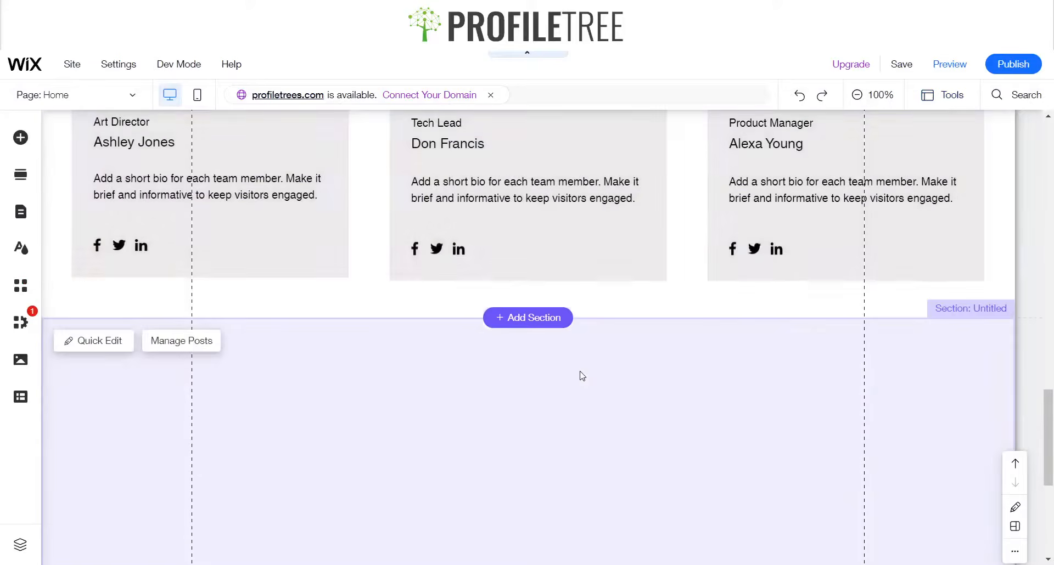
# Set the homepage post list's stretch margins to 30 px
pyautogui.scroll(-4, 580, 375)
pyautogui.scroll(-1, 580, 373)
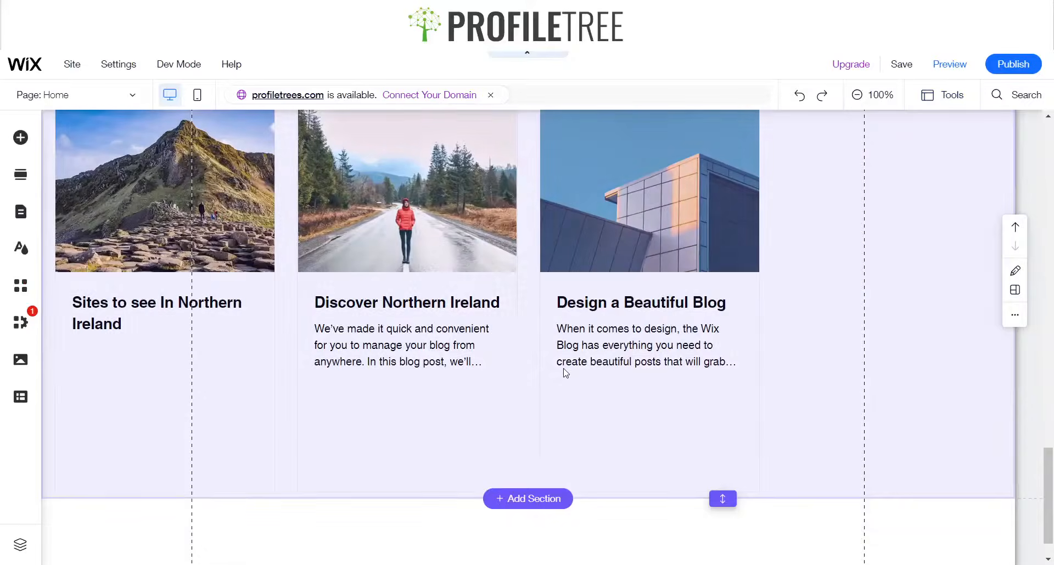
pyautogui.click(564, 369)
pyautogui.scroll(2, 785, 278)
pyautogui.click(514, 239)
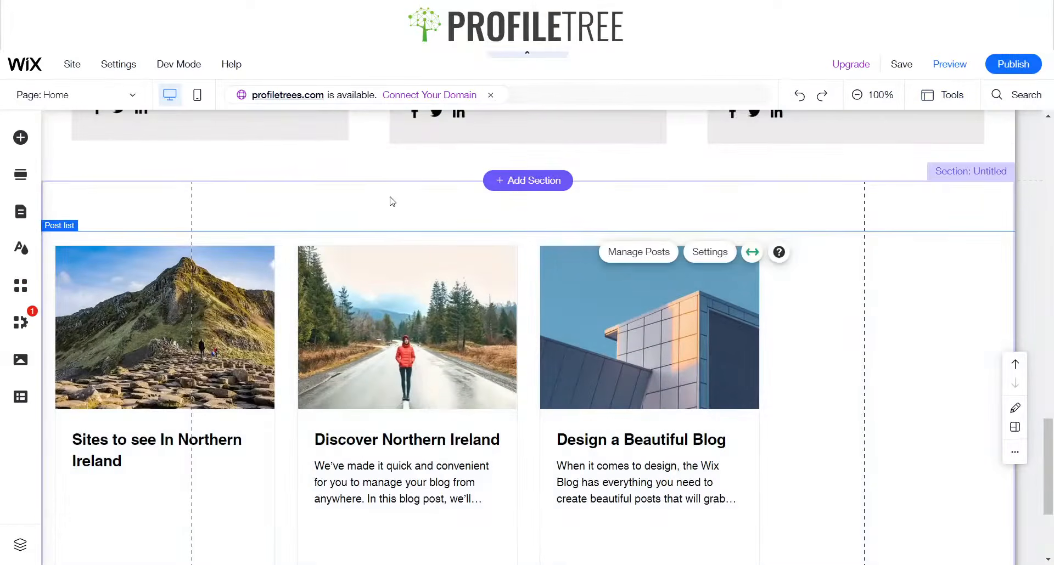
pyautogui.click(751, 254)
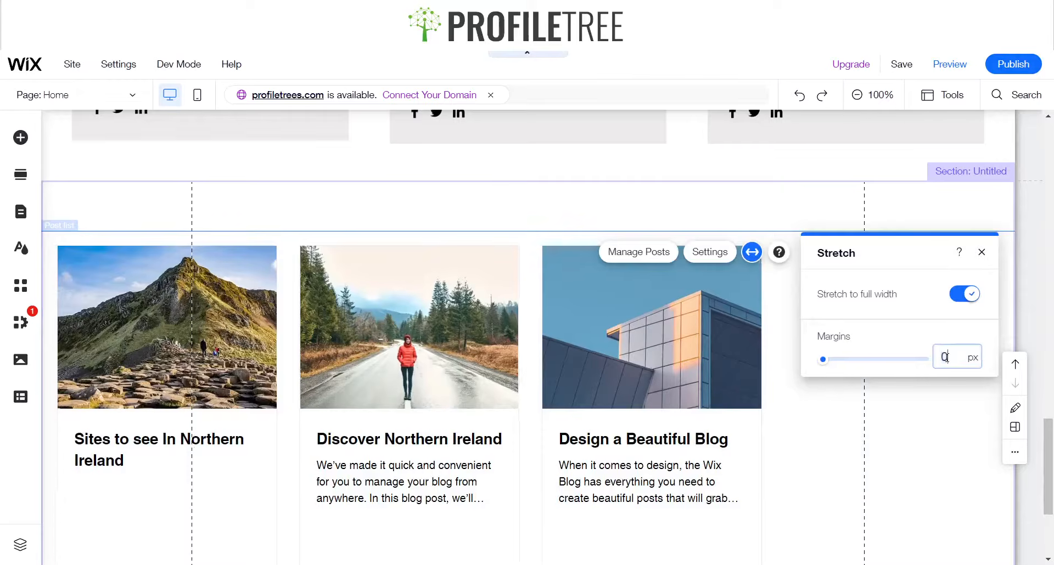
pyautogui.click(946, 360)
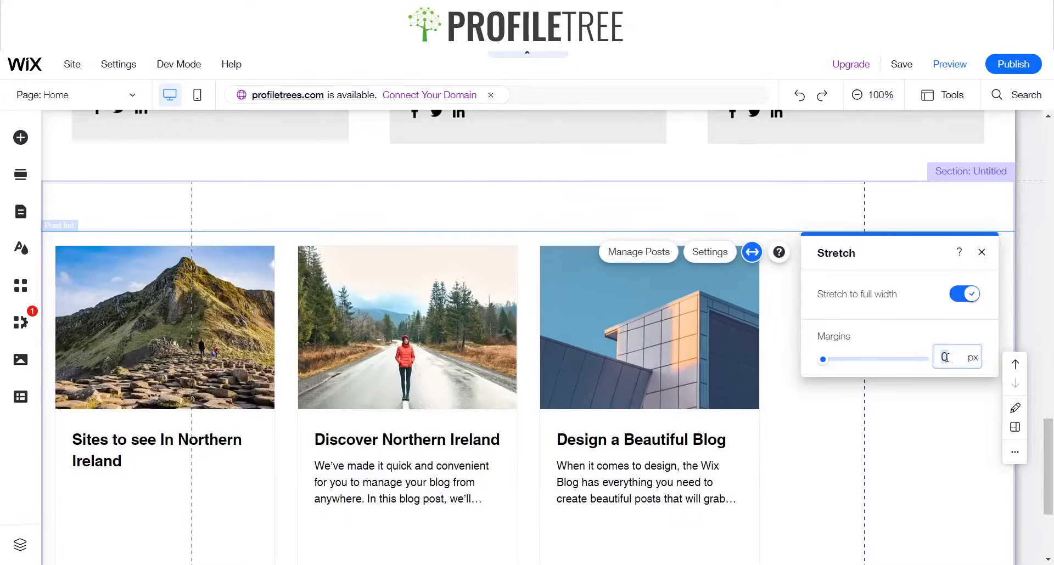
pyautogui.write('30')
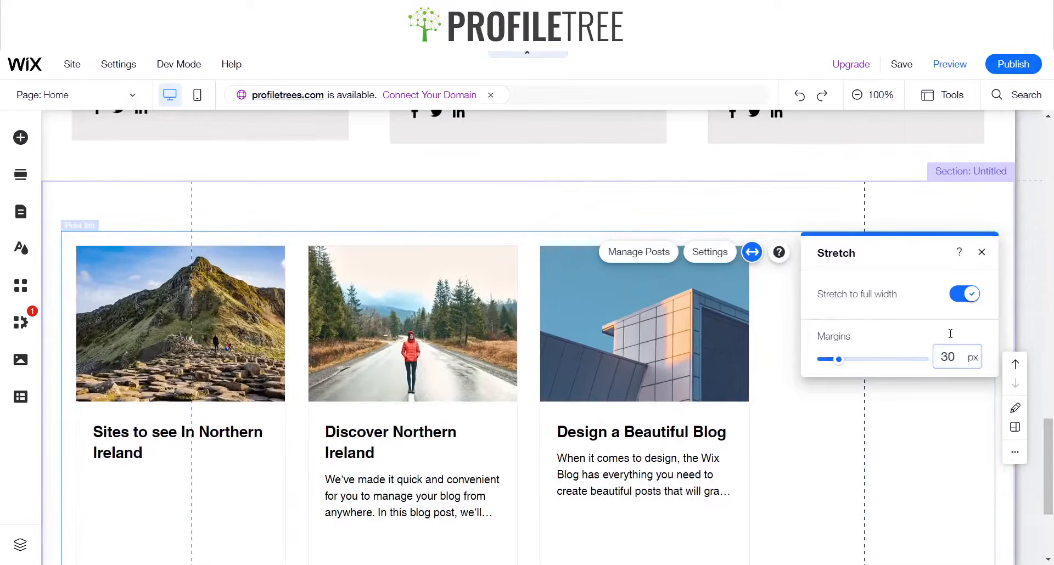
pyautogui.click(981, 252)
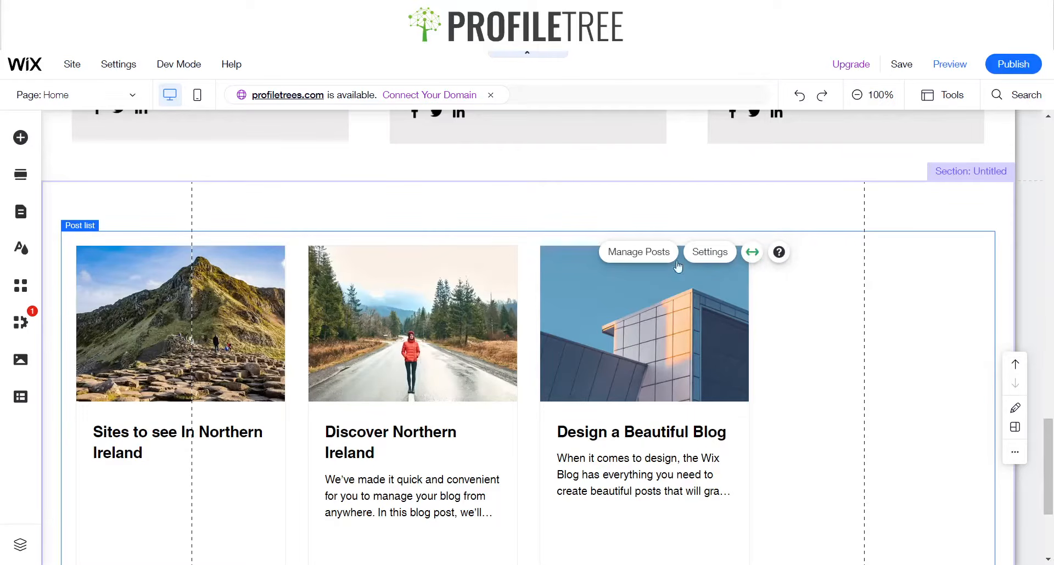
# Filter the post list to show only the Northern Ireland category
pyautogui.click(710, 253)
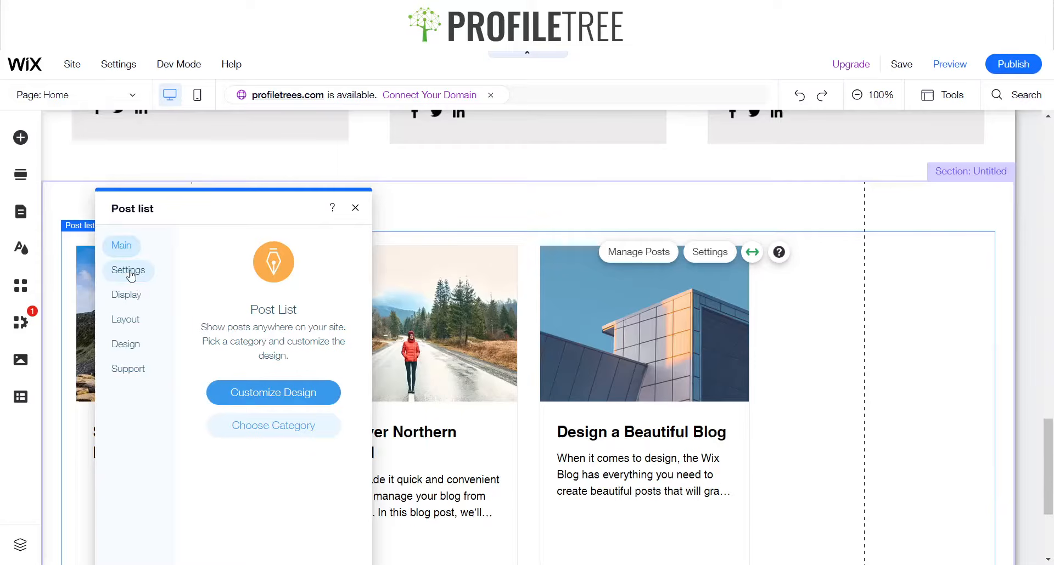
pyautogui.click(129, 272)
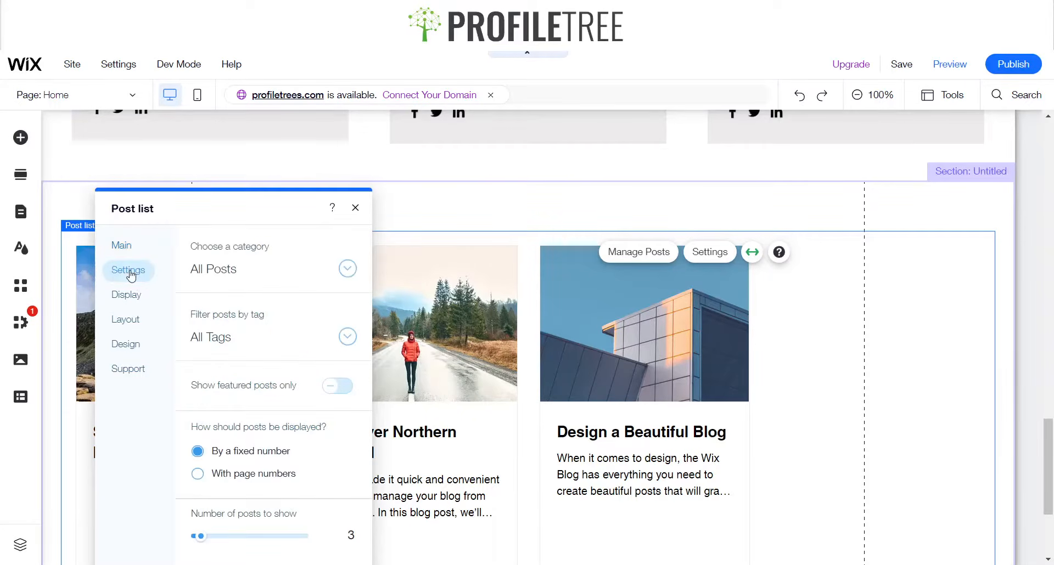
pyautogui.click(301, 270)
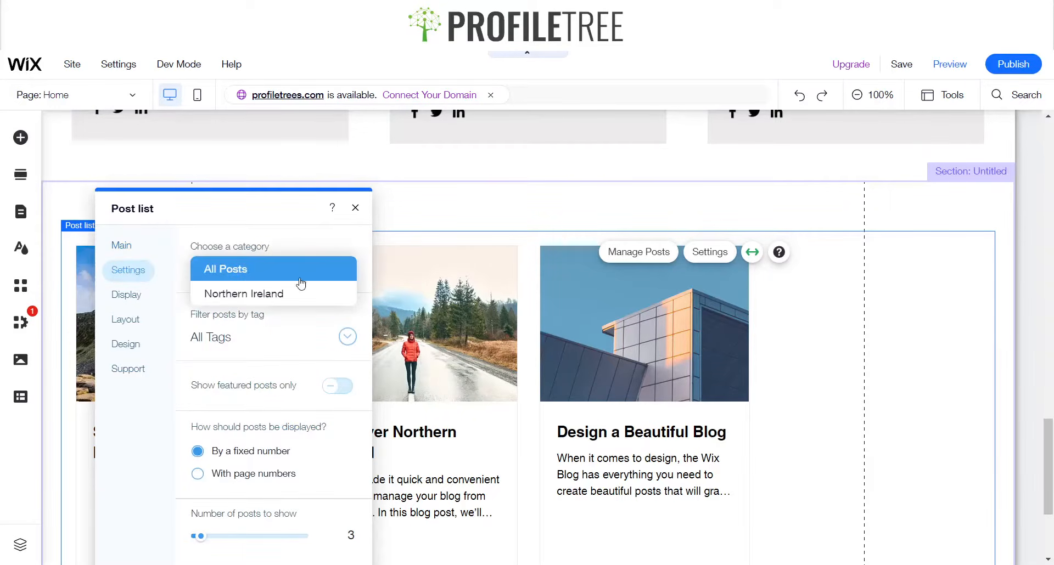
pyautogui.click(264, 296)
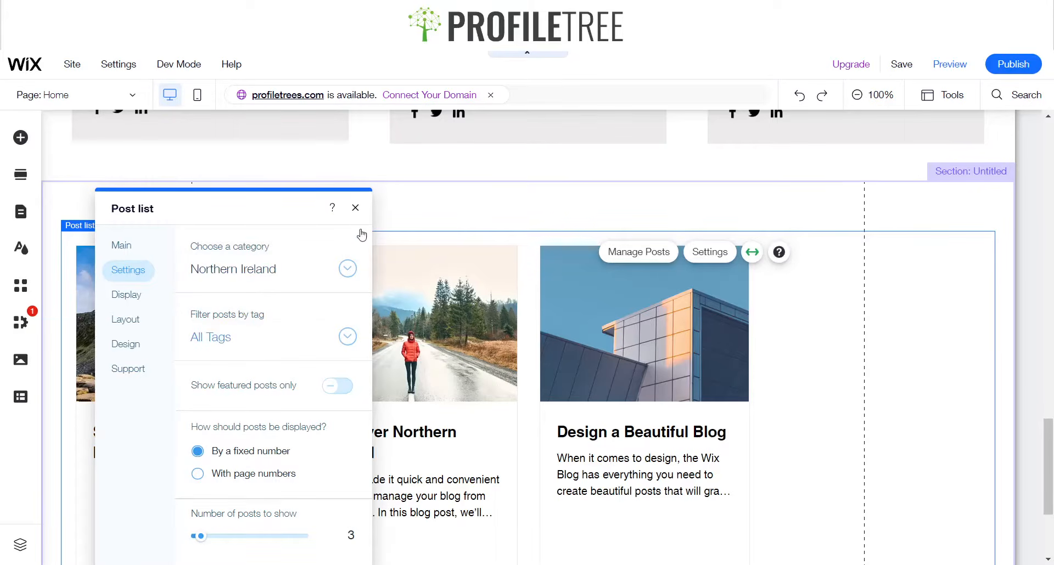
pyautogui.click(355, 207)
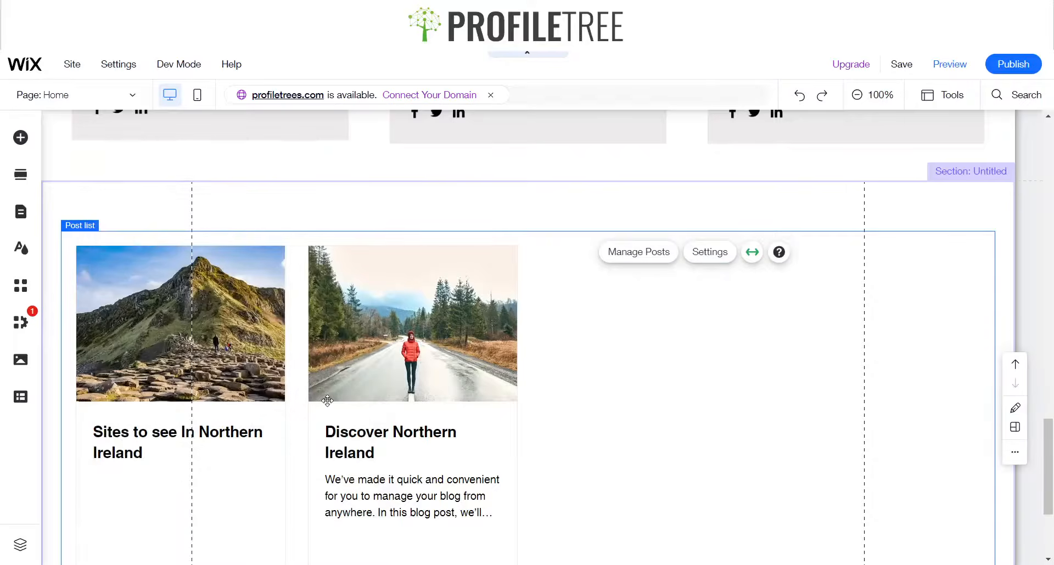
# Set the post list to show 4 posts from the All Posts category
pyautogui.click(708, 256)
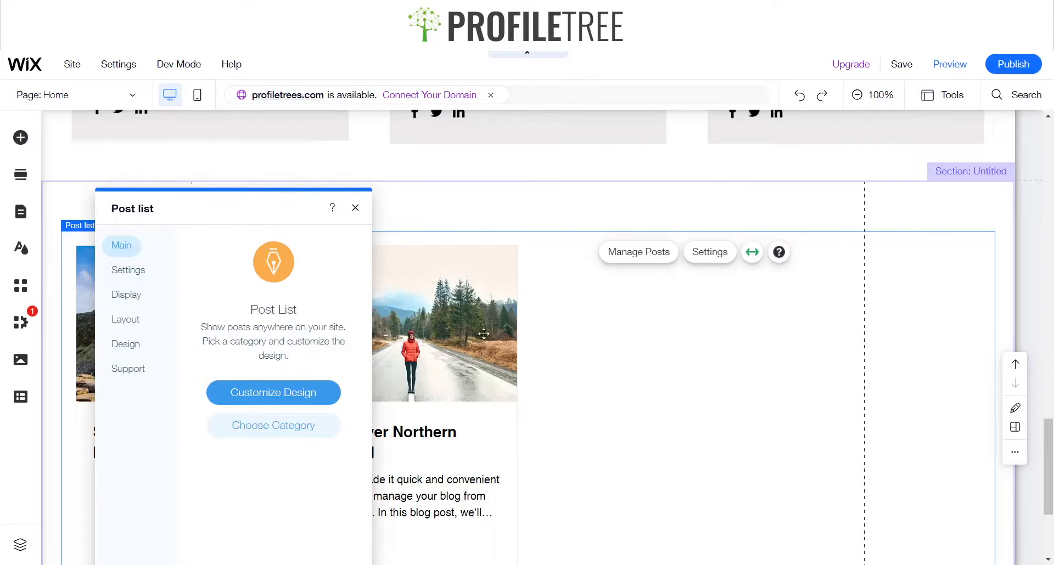
pyautogui.click(119, 280)
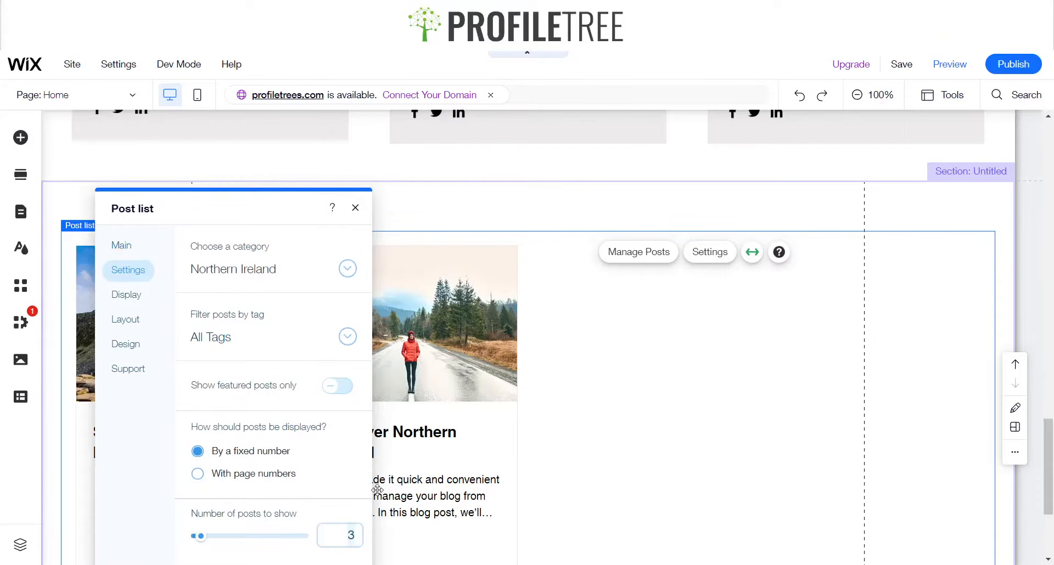
pyautogui.press('BackSpace')
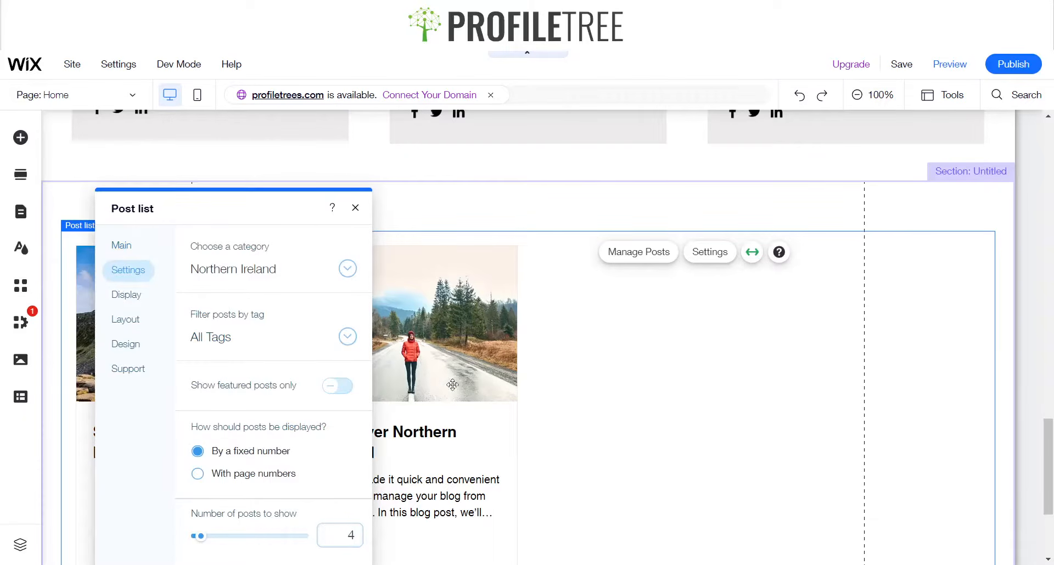
pyautogui.click(348, 268)
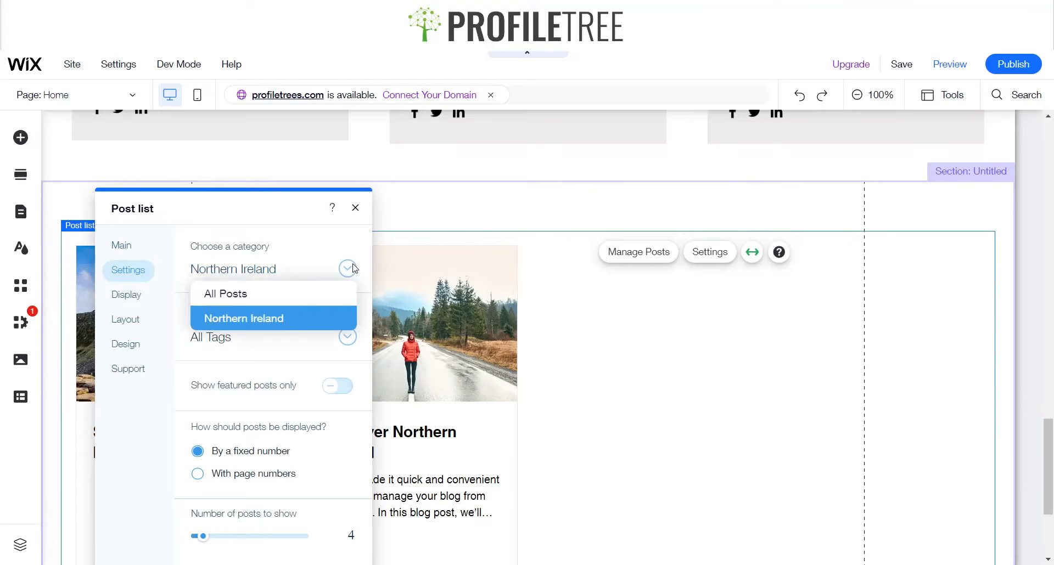
pyautogui.click(279, 296)
pyautogui.click(355, 209)
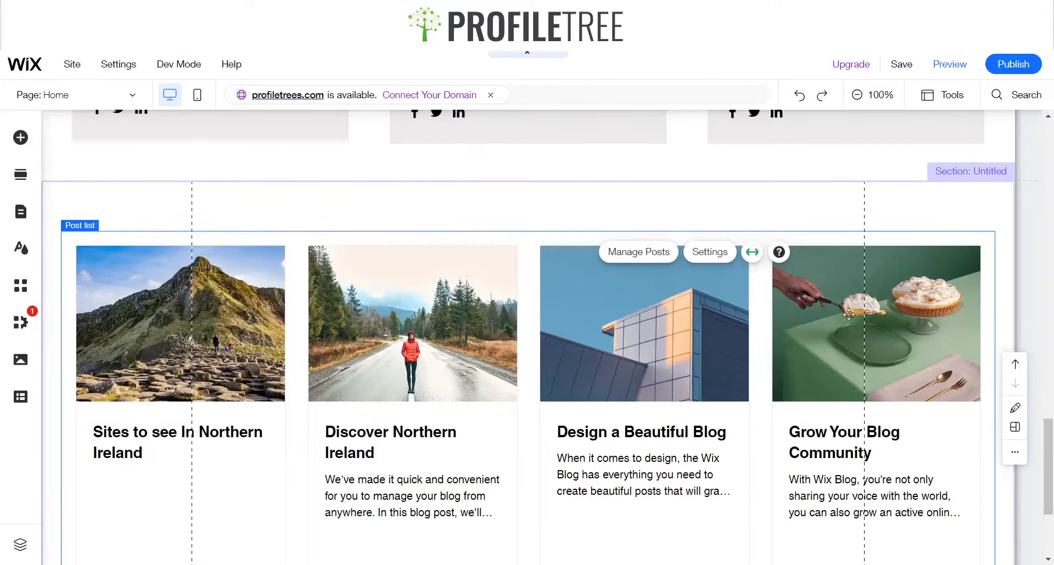
# Move the post list slightly upward within its section
pyautogui.click(604, 211)
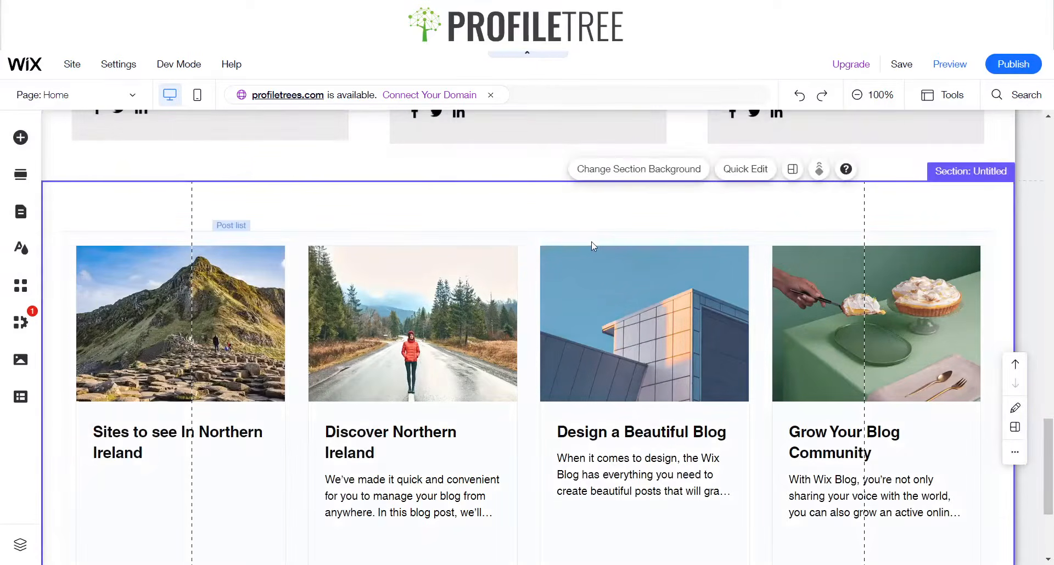
pyautogui.click(532, 250)
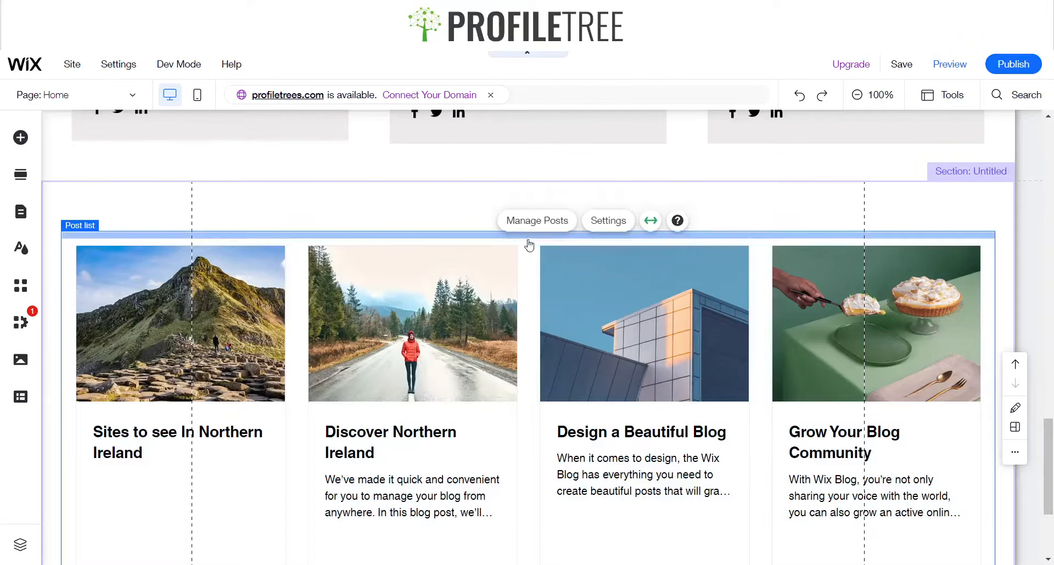
pyautogui.hotkey('ctrl', 'z')
pyautogui.moveTo(527, 252); pyautogui.dragTo(528, 244)
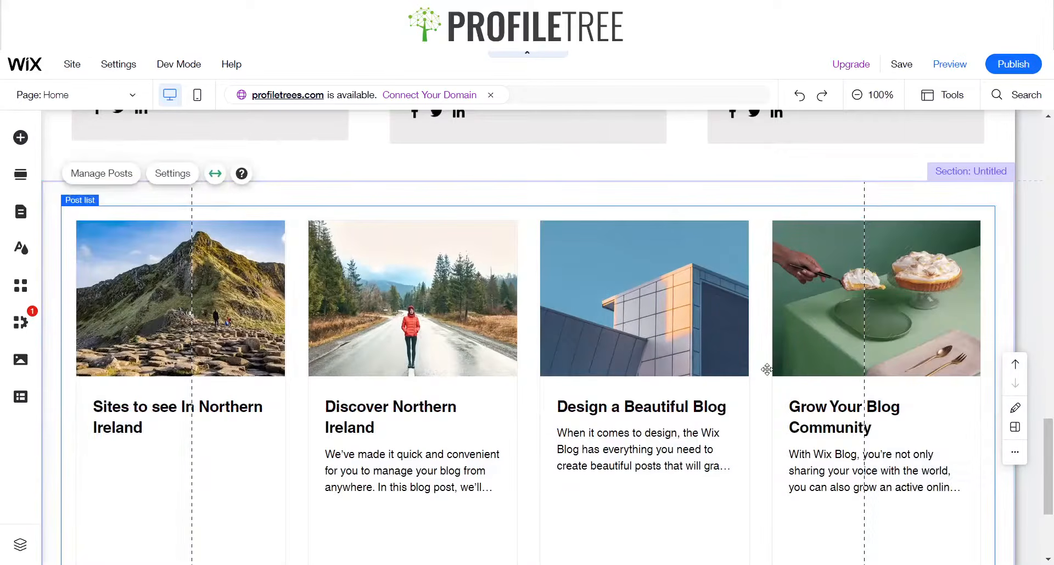
pyautogui.scroll(-3, 766, 369)
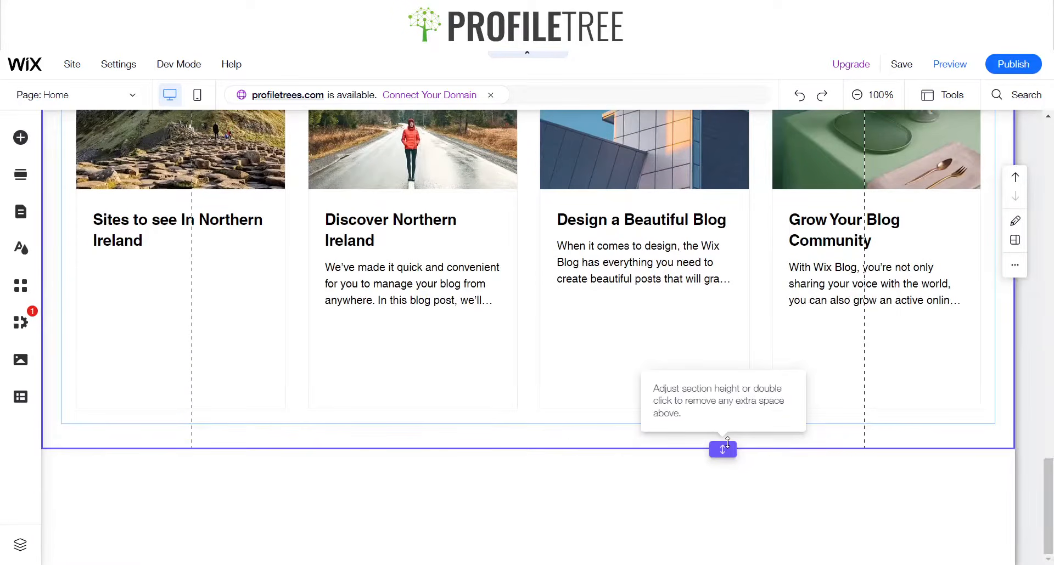
# Remove the extra space in the post list section and preview the homepage
pyautogui.doubleClick(727, 442)
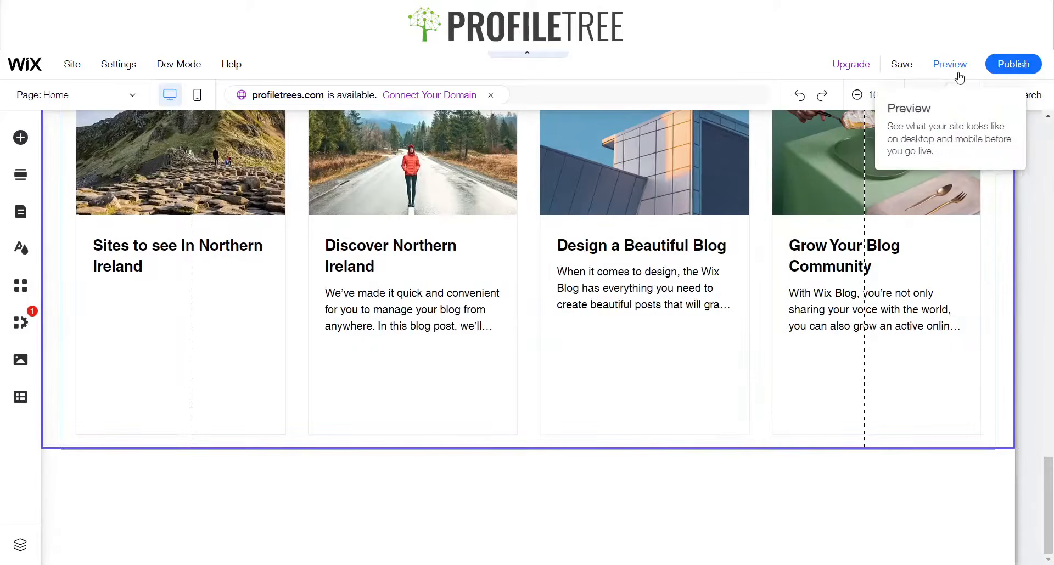
pyautogui.click(960, 76)
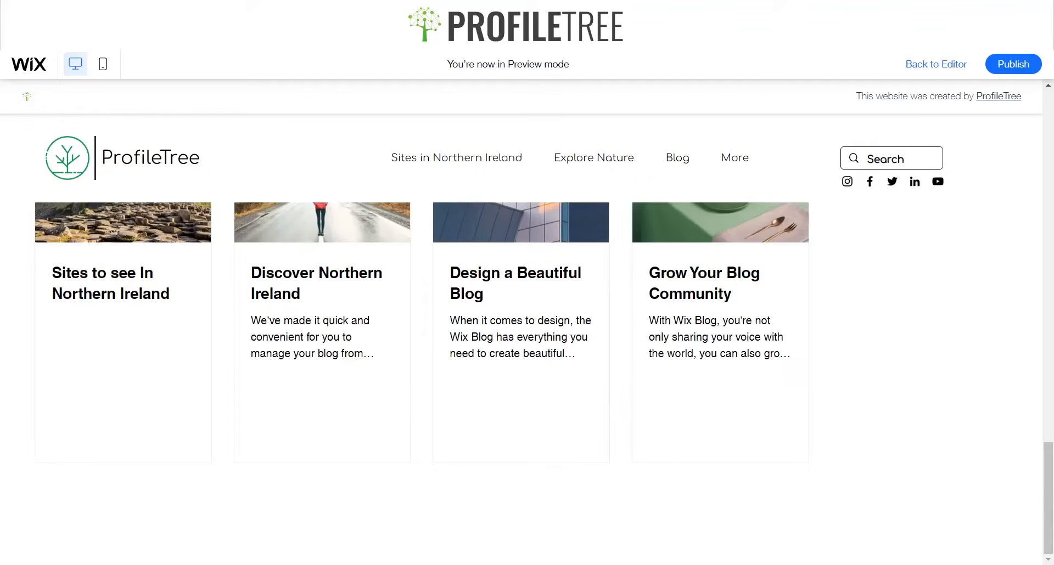
pyautogui.scroll(3, 971, 384)
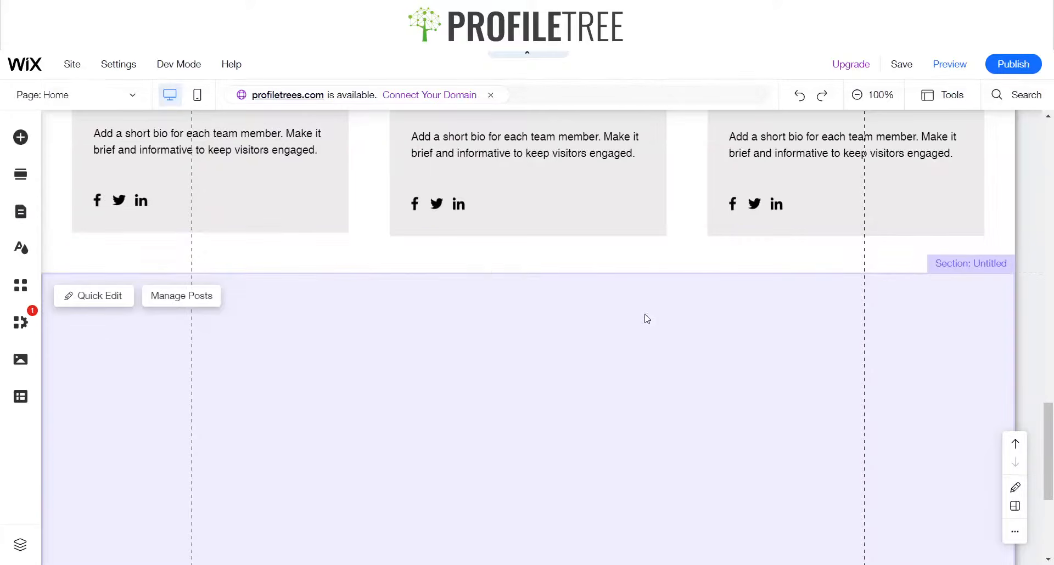
pyautogui.scroll(-2, 788, 349)
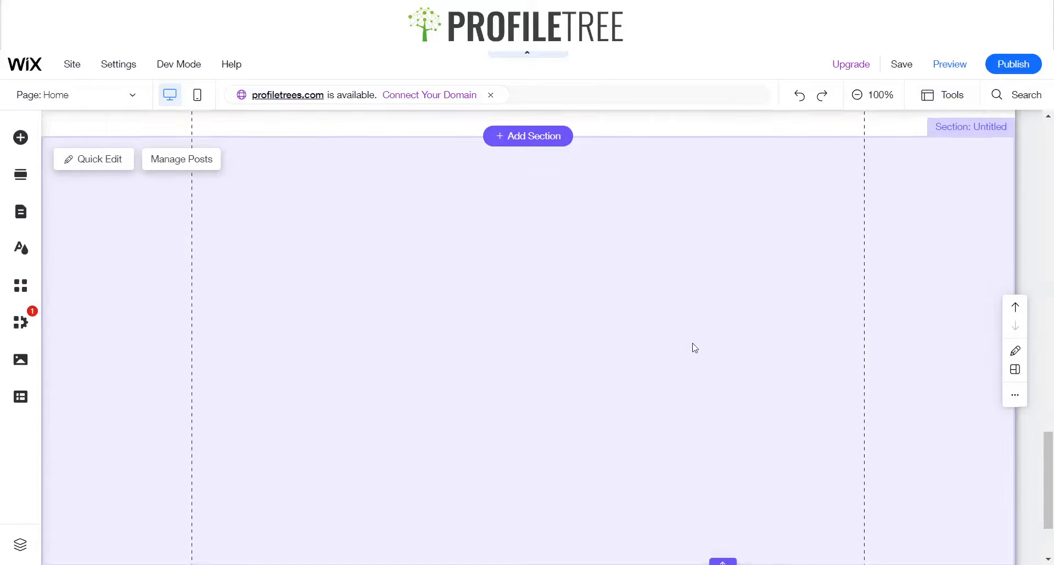
# Set the post list's stretch margins to 80 px and close the Stretch panel
pyautogui.click(494, 274)
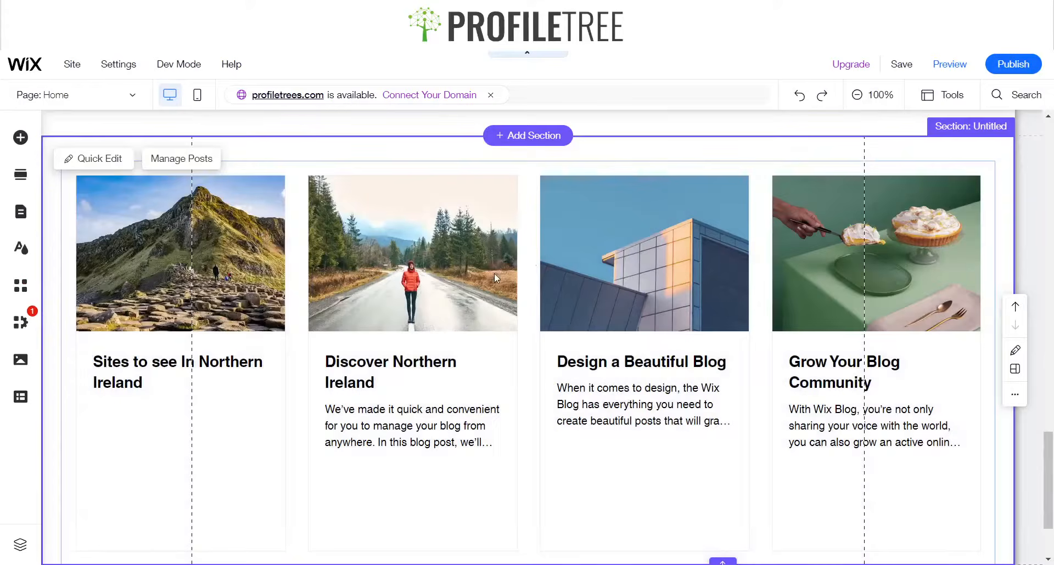
pyautogui.click(305, 228)
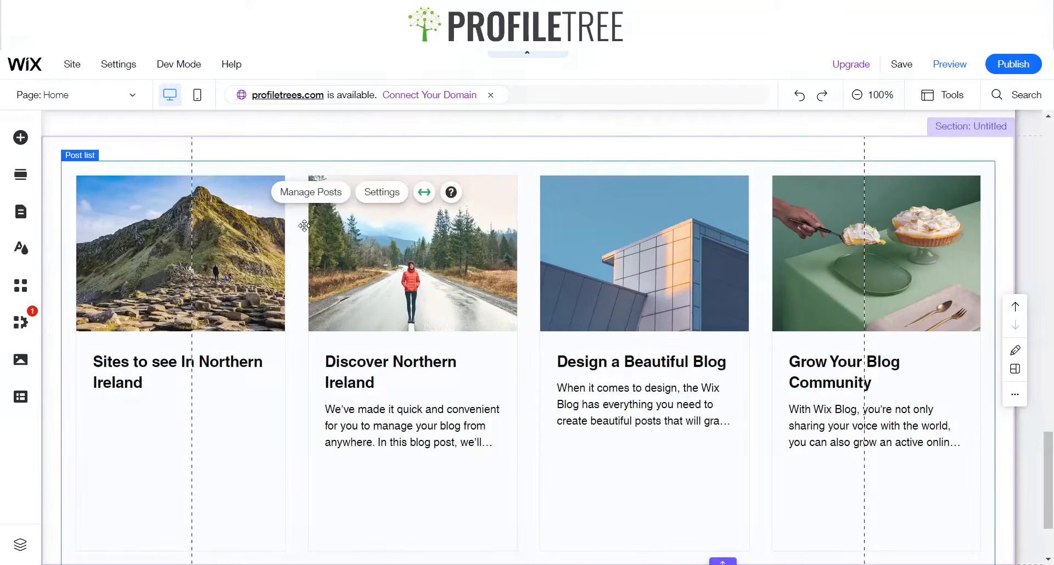
pyautogui.click(423, 193)
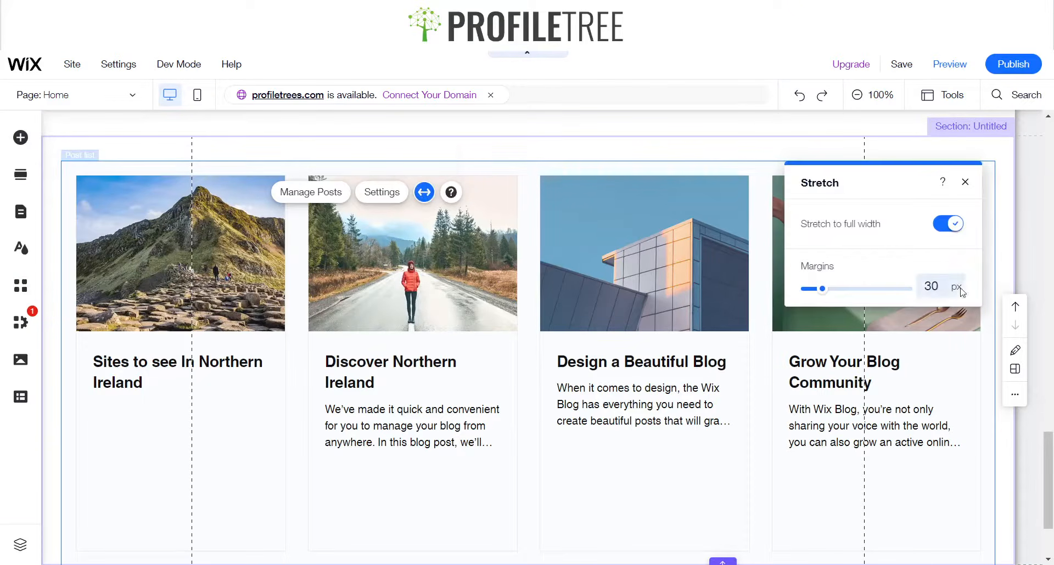
pyautogui.click(934, 287)
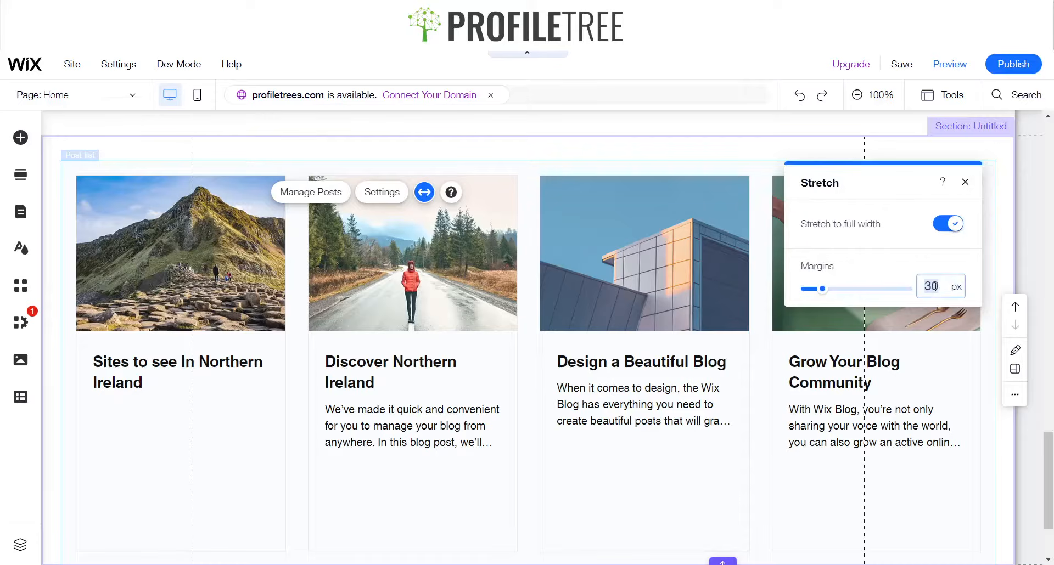
pyautogui.write('50')
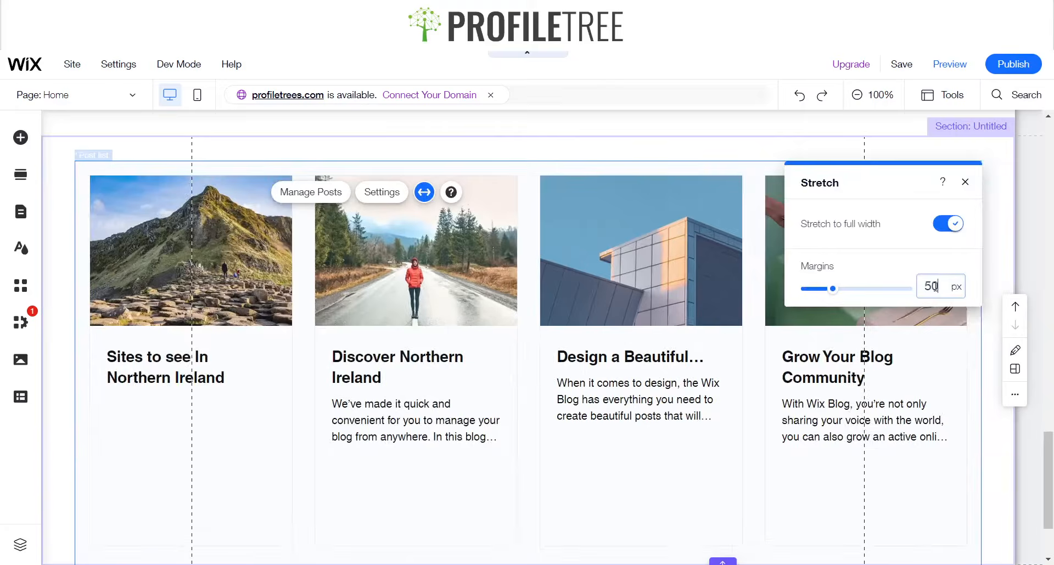
pyautogui.press('BackSpace')
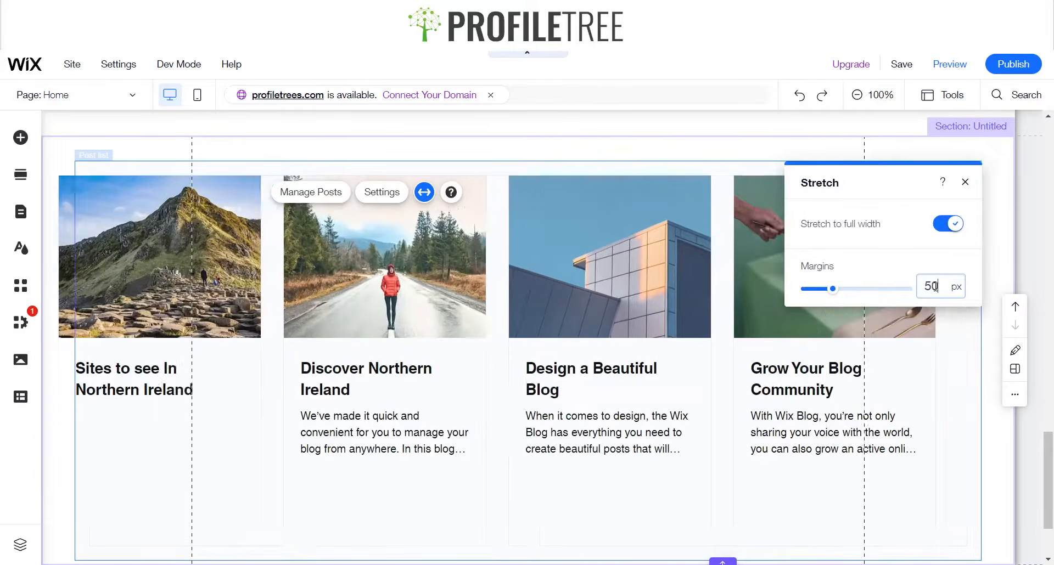
pyautogui.write('0')
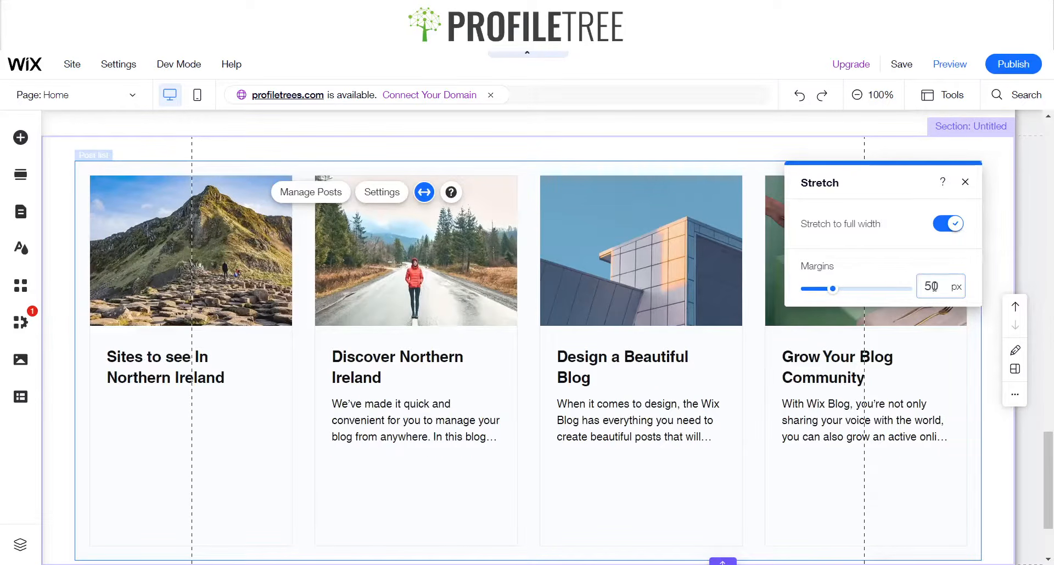
pyautogui.press('BackSpace')
pyautogui.press('BackSpace')
pyautogui.write('8')
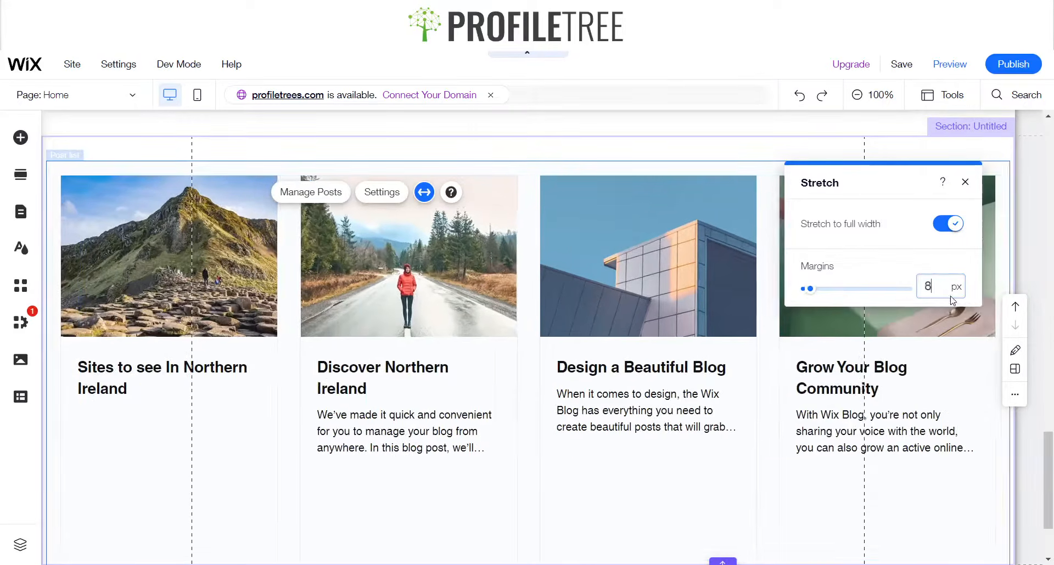
pyautogui.write('0')
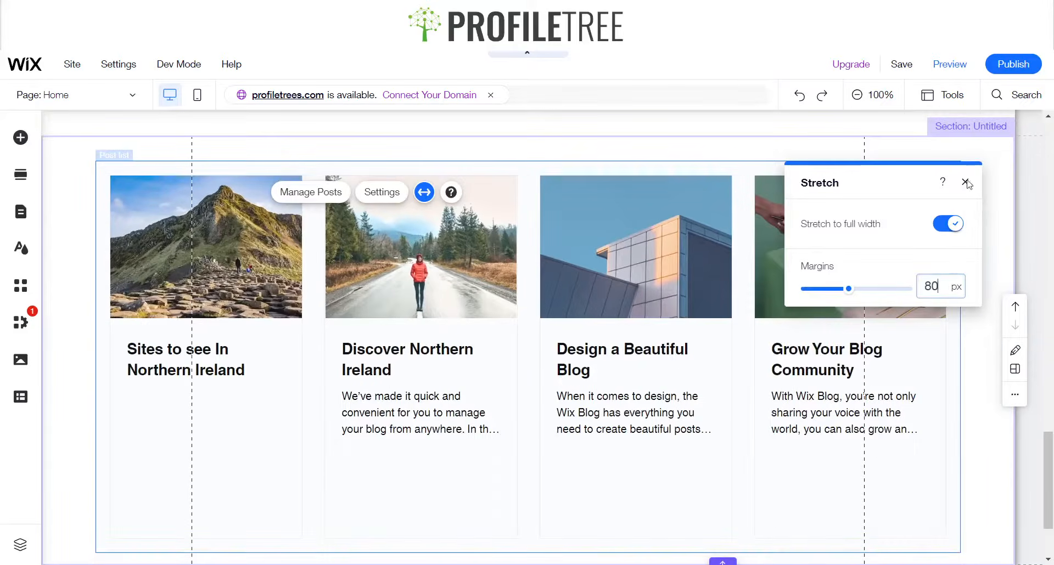
pyautogui.click(965, 181)
# Preview the site and scroll through the homepage to check the post list layout
pyautogui.click(949, 64)
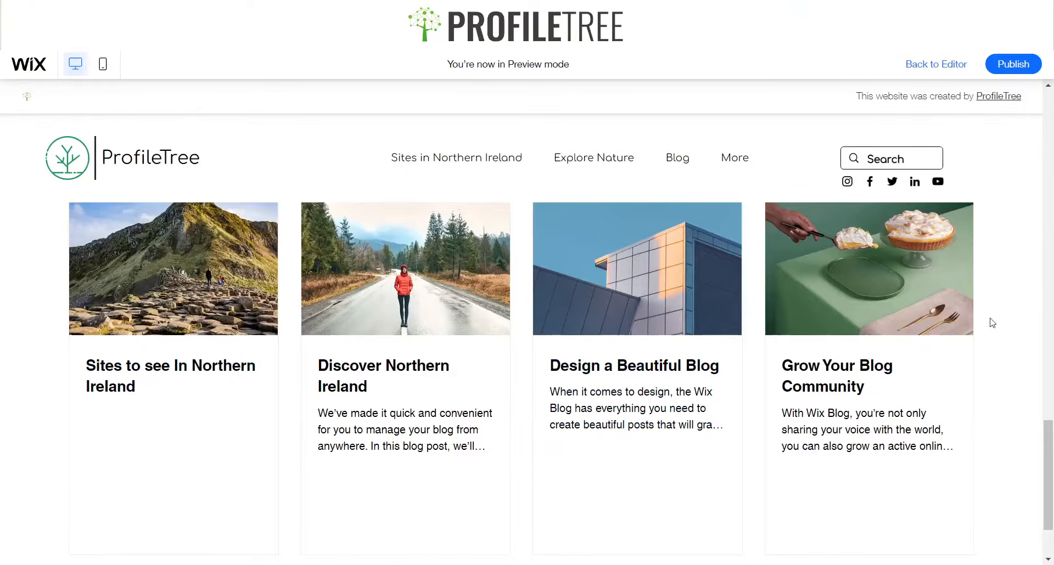
pyautogui.scroll(6, 626, 353)
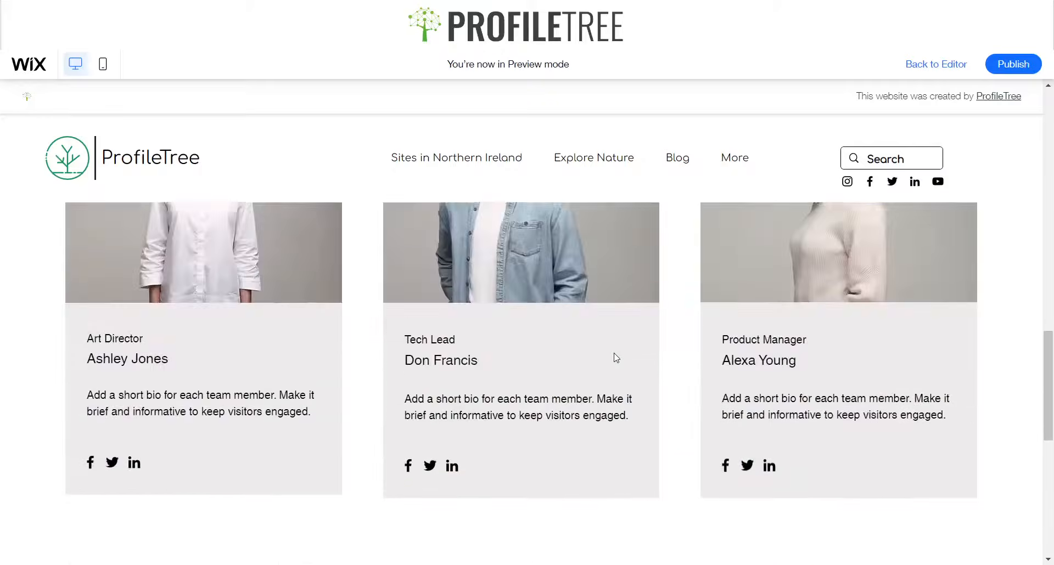
pyautogui.scroll(-3, 614, 358)
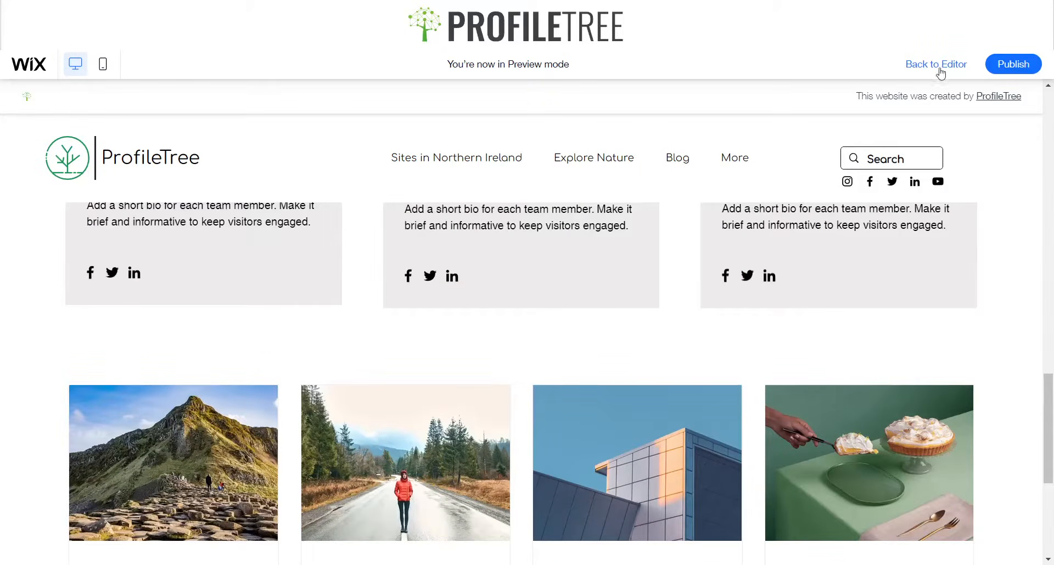
pyautogui.scroll(10, 969, 390)
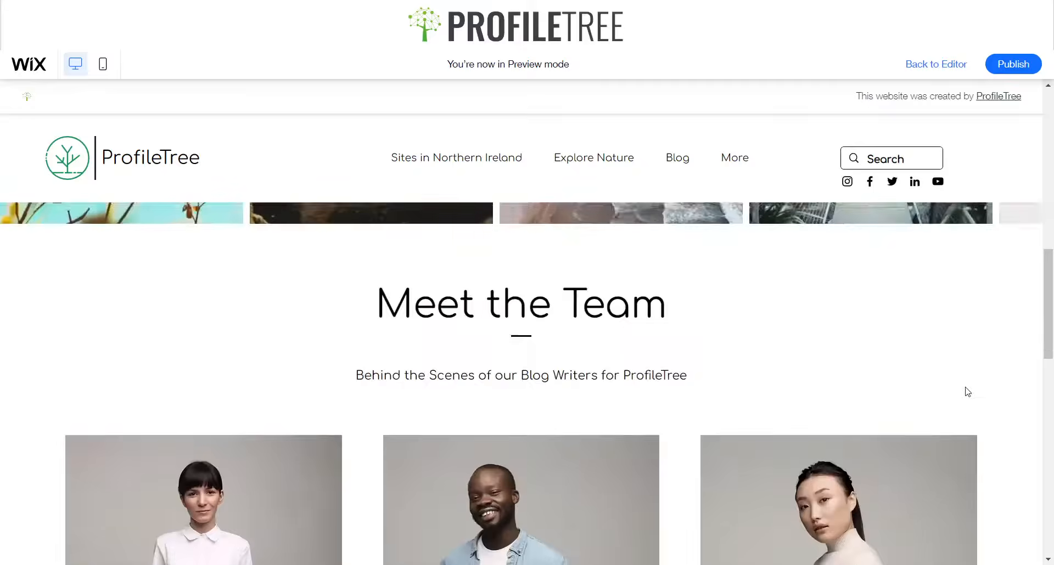
pyautogui.scroll(-6, 961, 384)
pyautogui.scroll(-8, 956, 380)
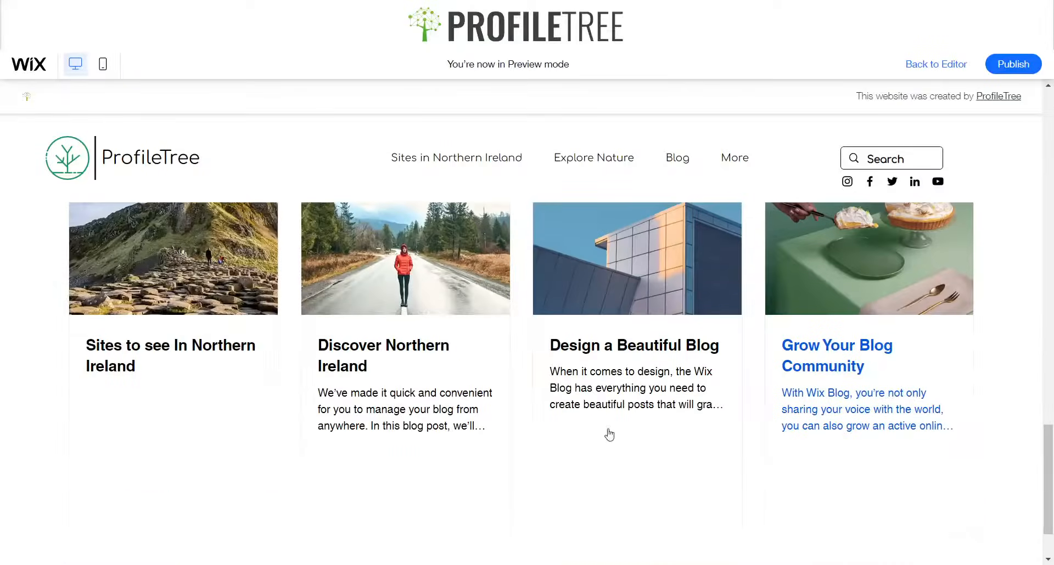
pyautogui.scroll(8, 433, 412)
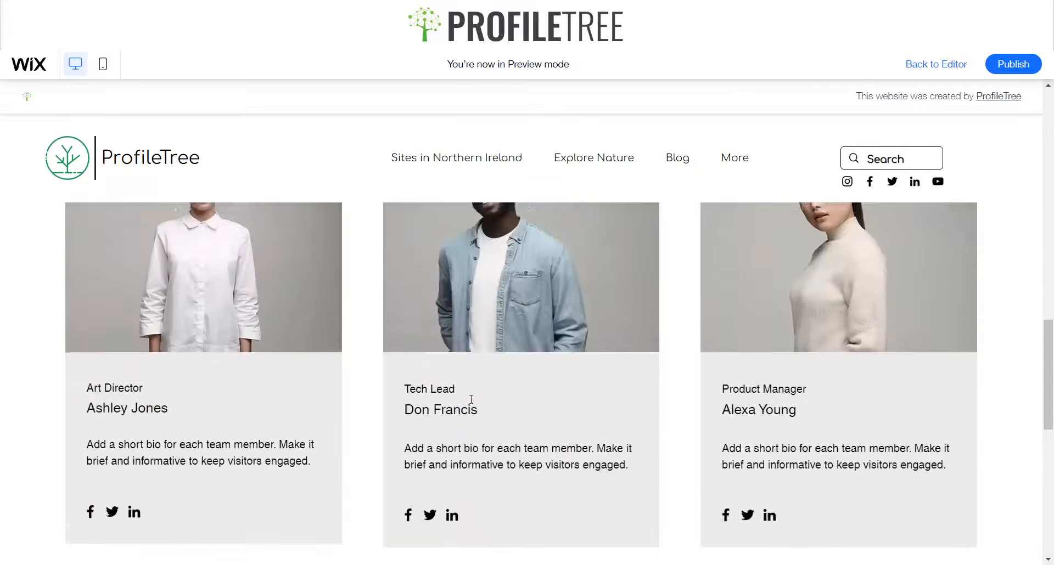
pyautogui.scroll(8, 467, 401)
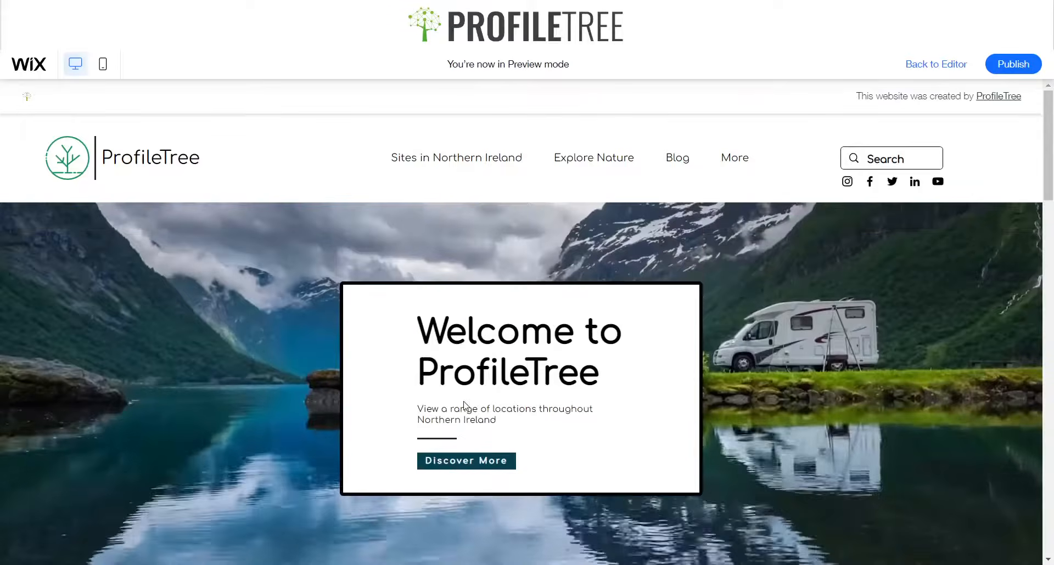
pyautogui.scroll(-4, 384, 329)
pyautogui.scroll(-8, 405, 339)
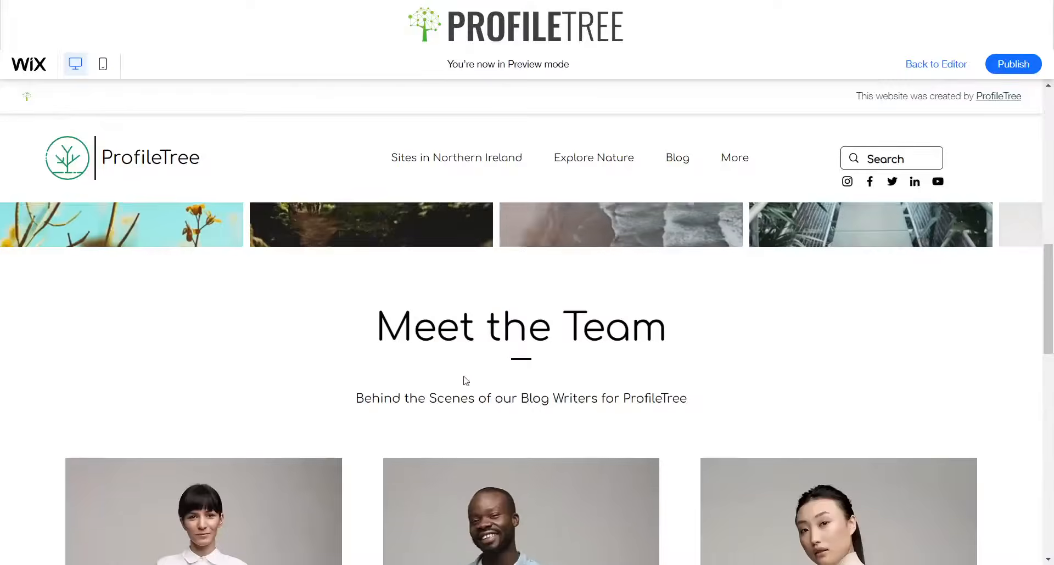
pyautogui.scroll(-5, 439, 380)
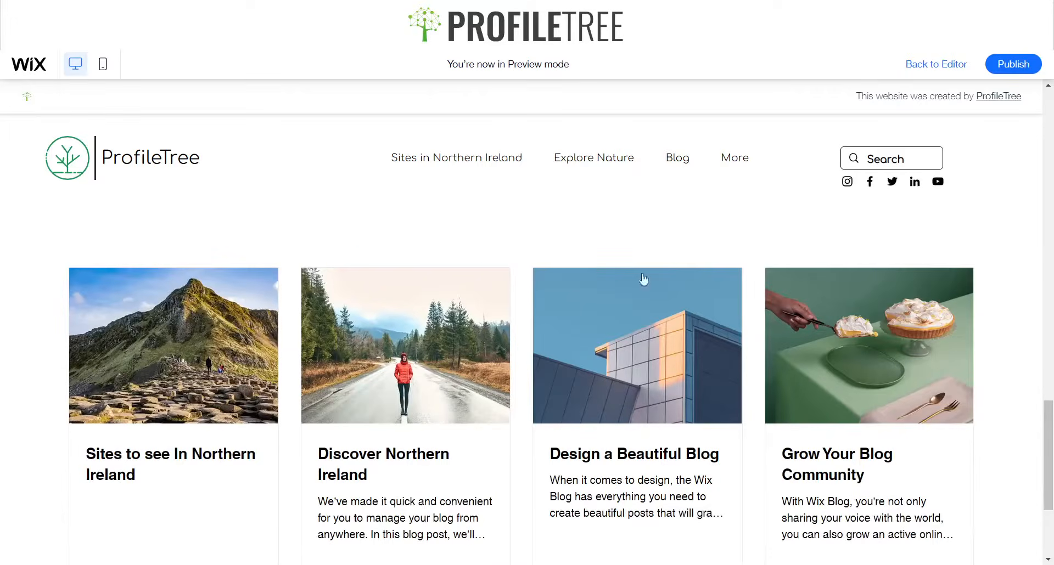
pyautogui.scroll(4, 643, 279)
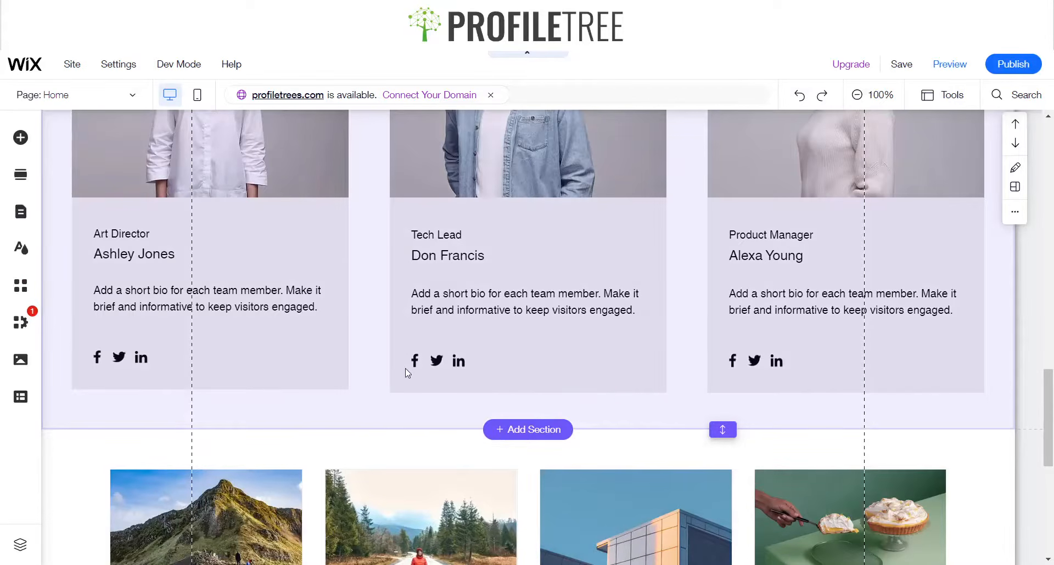
# Extend the post list section's height downward to about 761 px
pyautogui.scroll(-3, 640, 384)
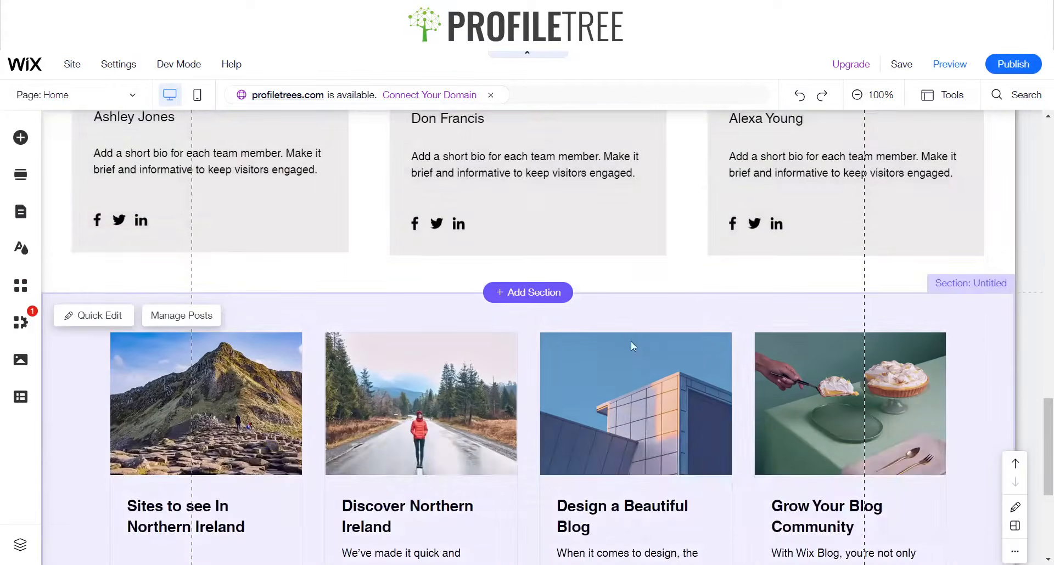
pyautogui.scroll(-5, 630, 346)
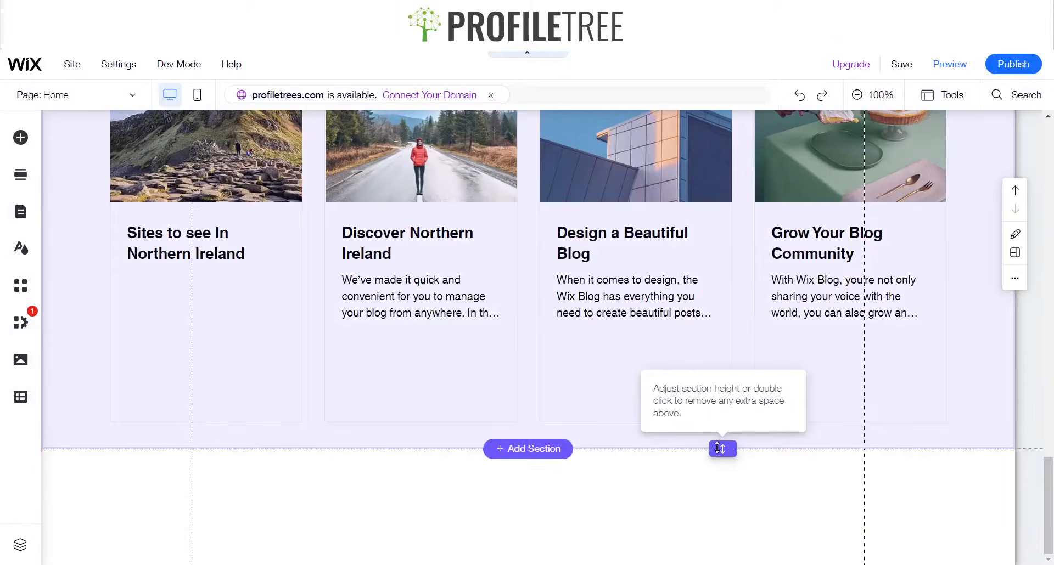
pyautogui.moveTo(723, 451); pyautogui.dragTo(719, 555)
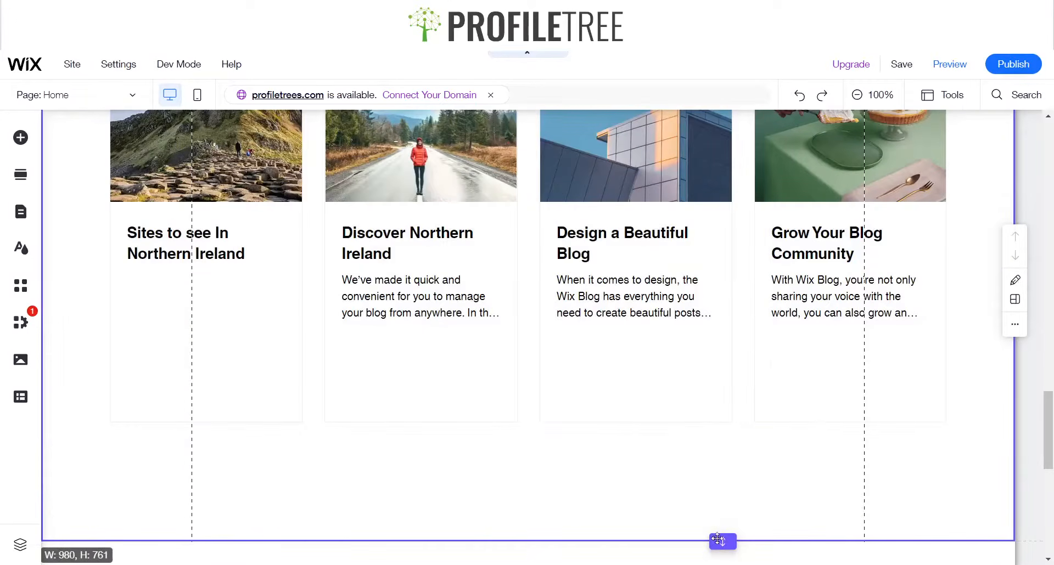
# Move the post list down about 100 px within its section
pyautogui.click(662, 380)
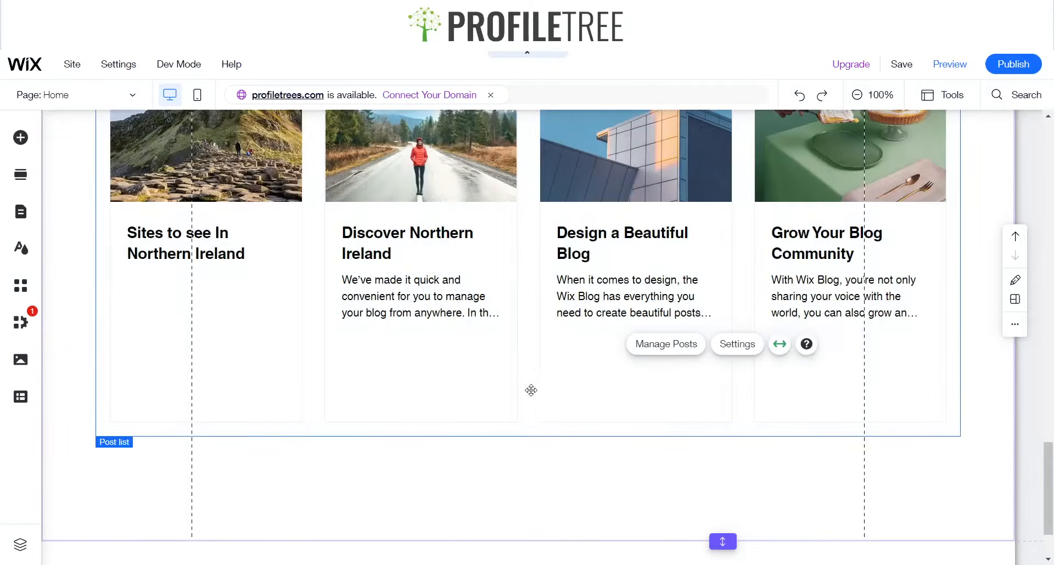
pyautogui.moveTo(531, 385); pyautogui.dragTo(528, 487)
# Copy the Meet the Team heading, divider and subtitle and paste them into the post list section
pyautogui.scroll(15, 501, 382)
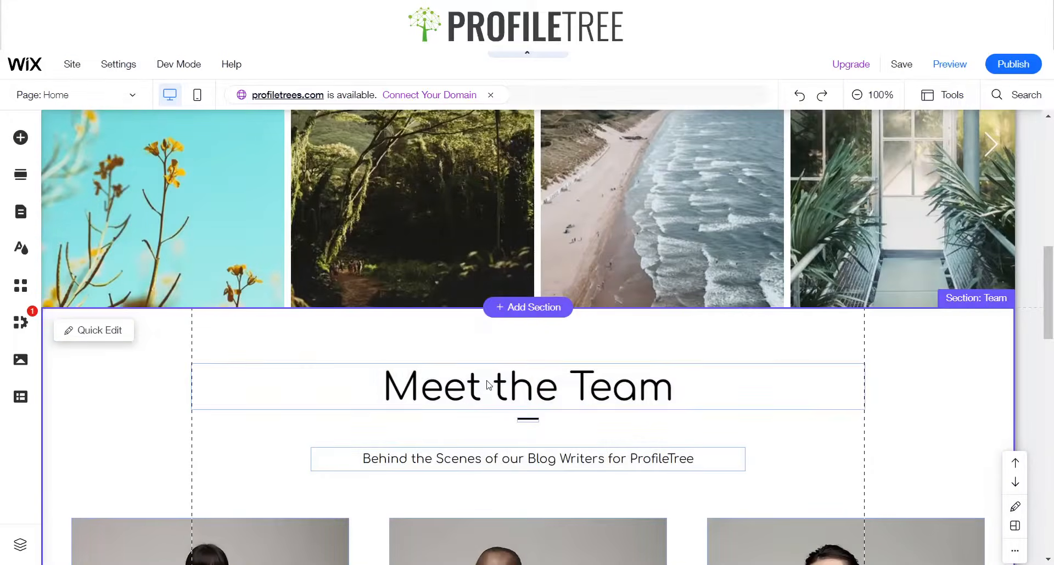
pyautogui.click(487, 381)
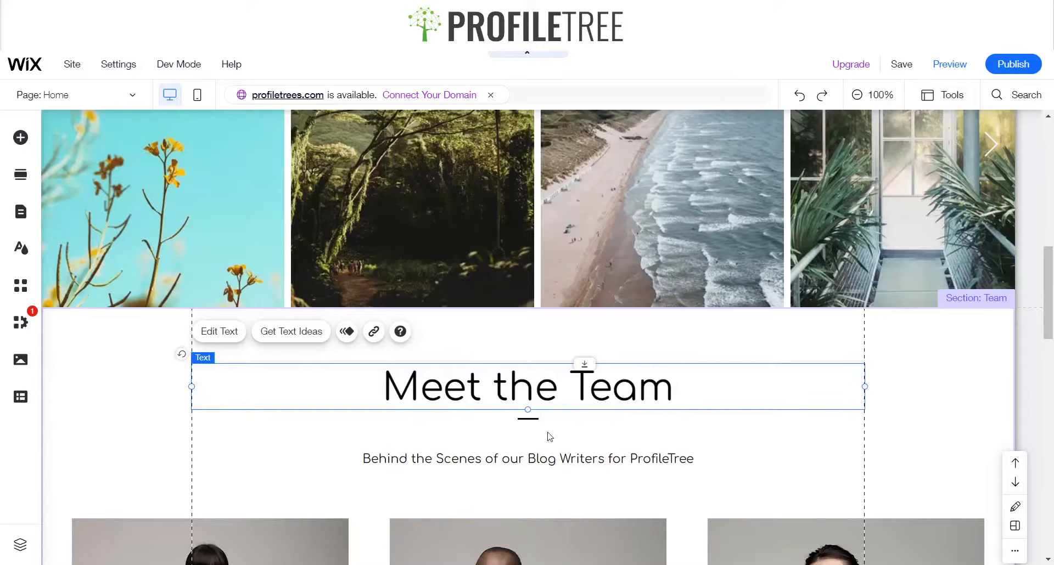
pyautogui.keyDown('shift'); pyautogui.click(528, 419); pyautogui.keyUp('shift')
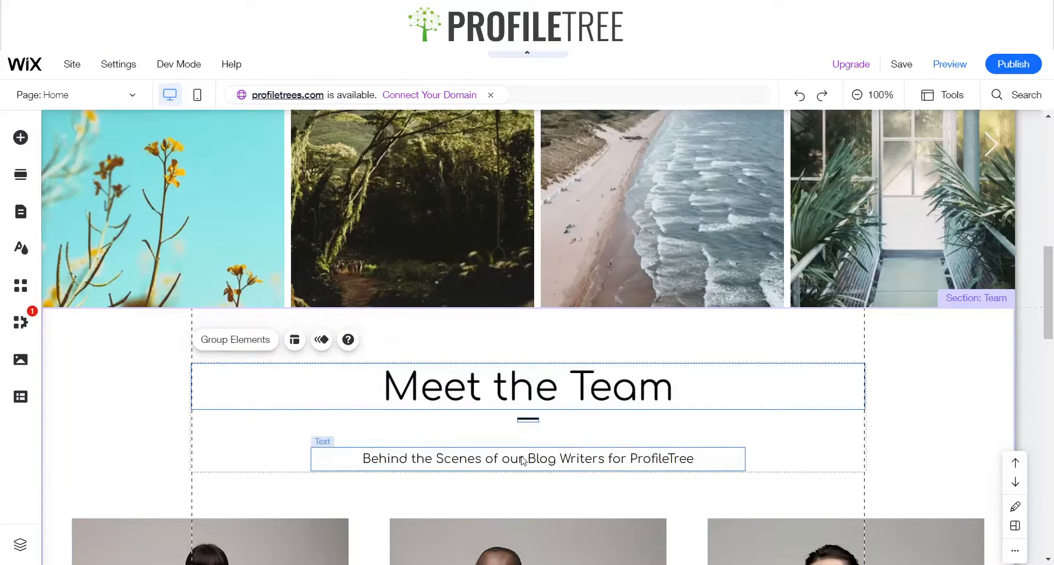
pyautogui.scroll(-7, 465, 431)
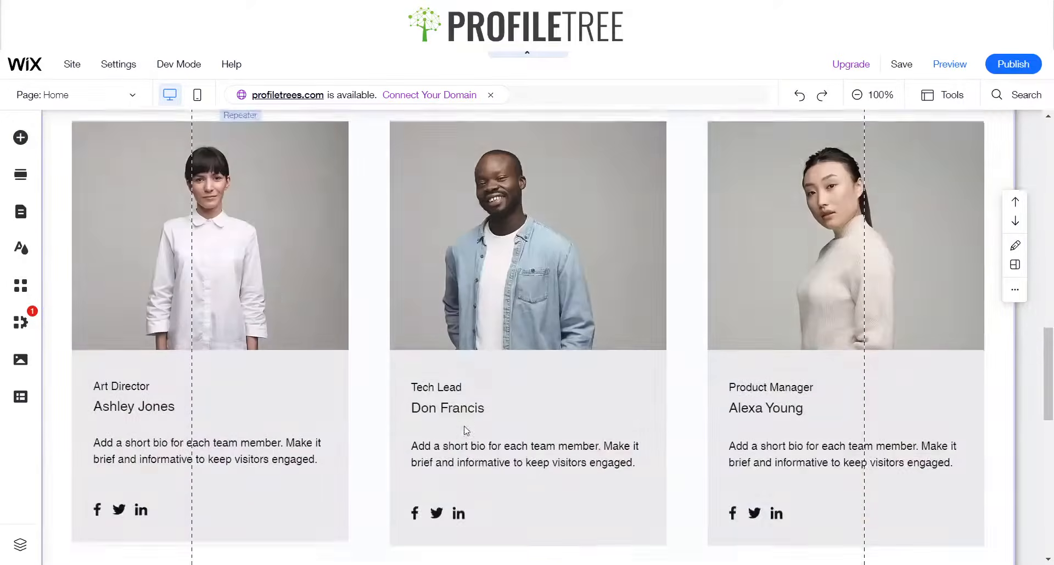
pyautogui.scroll(-5, 466, 431)
pyautogui.click(451, 358)
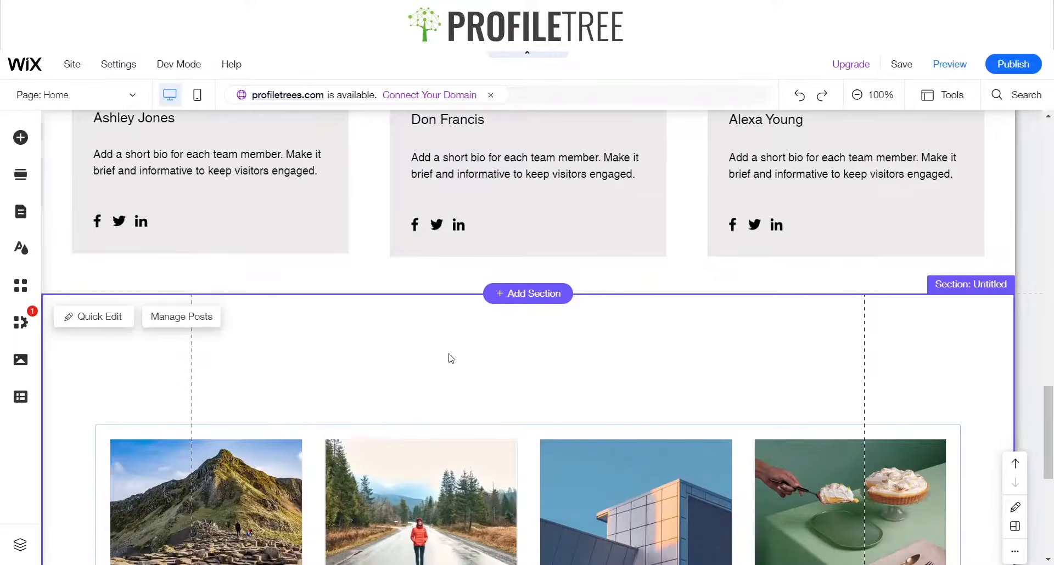
pyautogui.hotkey('ctrl', 'v')
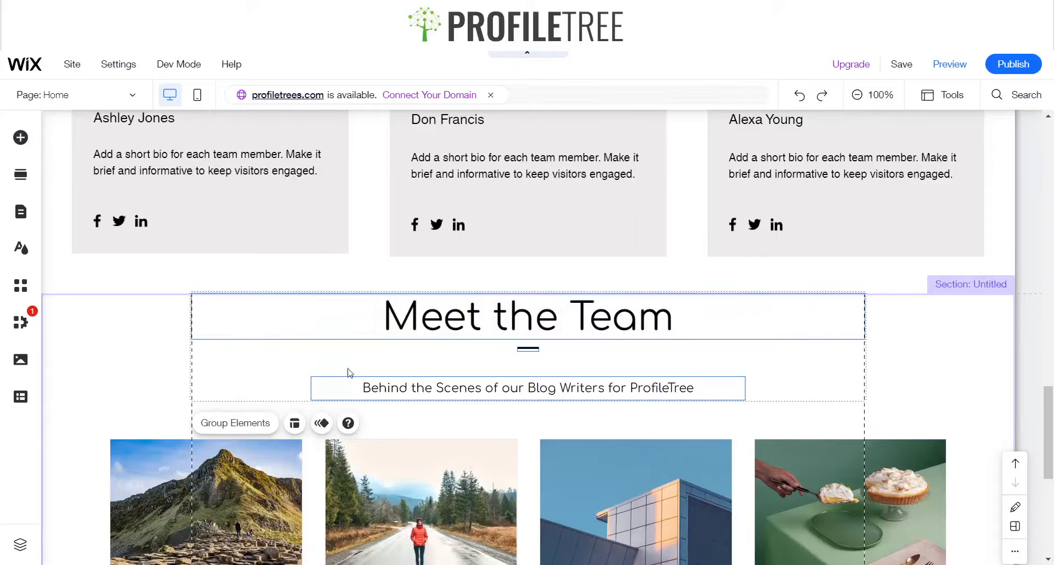
# Change the pasted heading's text to Blogs
pyautogui.click(136, 348)
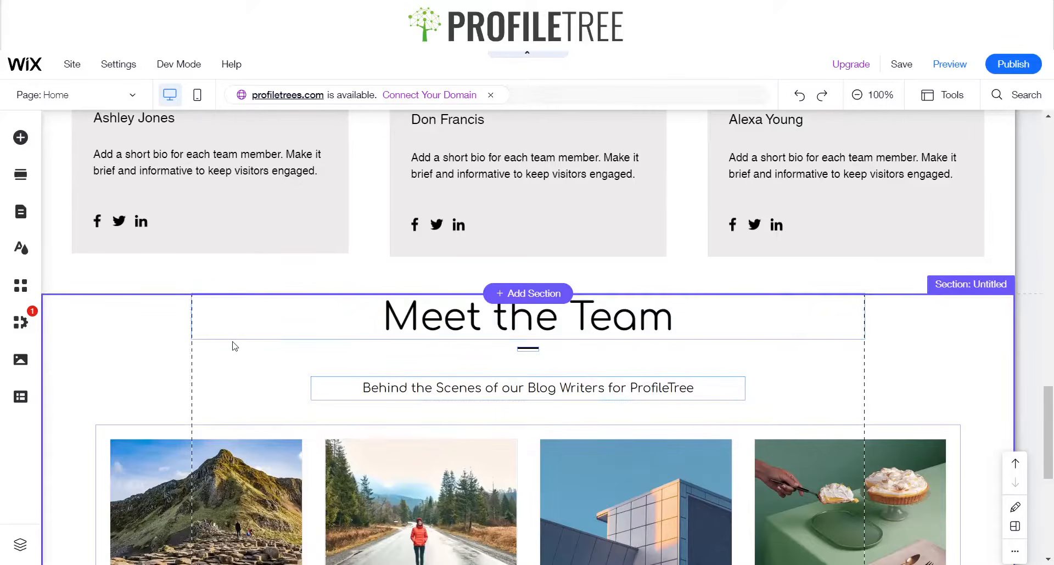
pyautogui.click(324, 334)
pyautogui.click(219, 371)
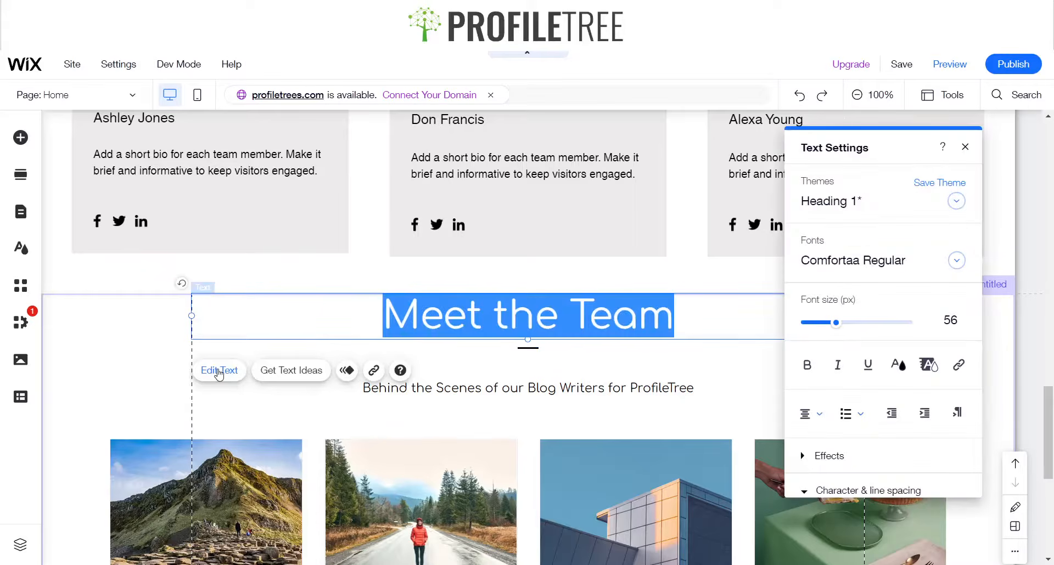
pyautogui.write('Blogs')
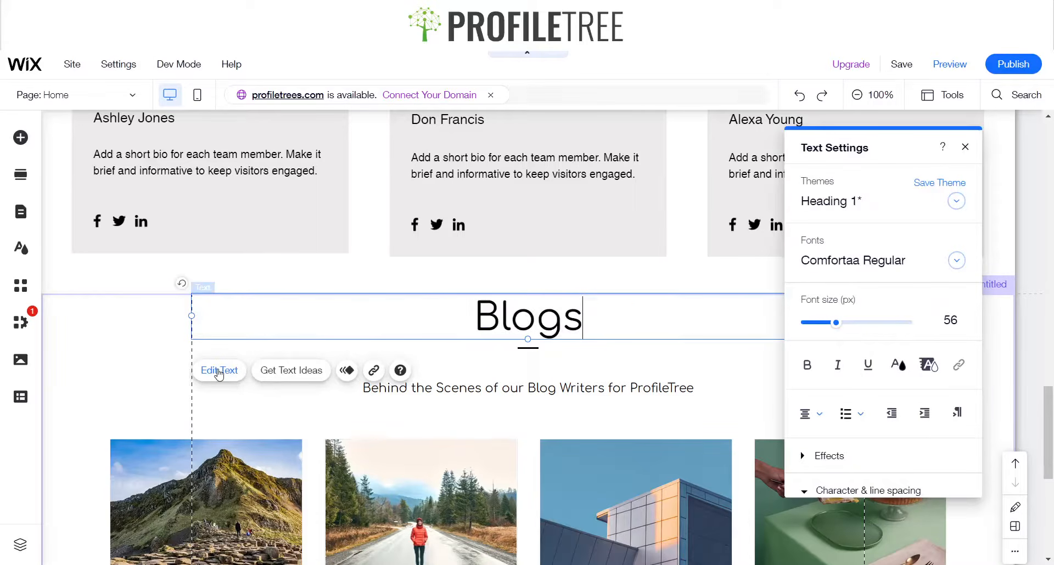
# Replace the subtitle text with The latest for Northern Ireland
pyautogui.click(501, 390)
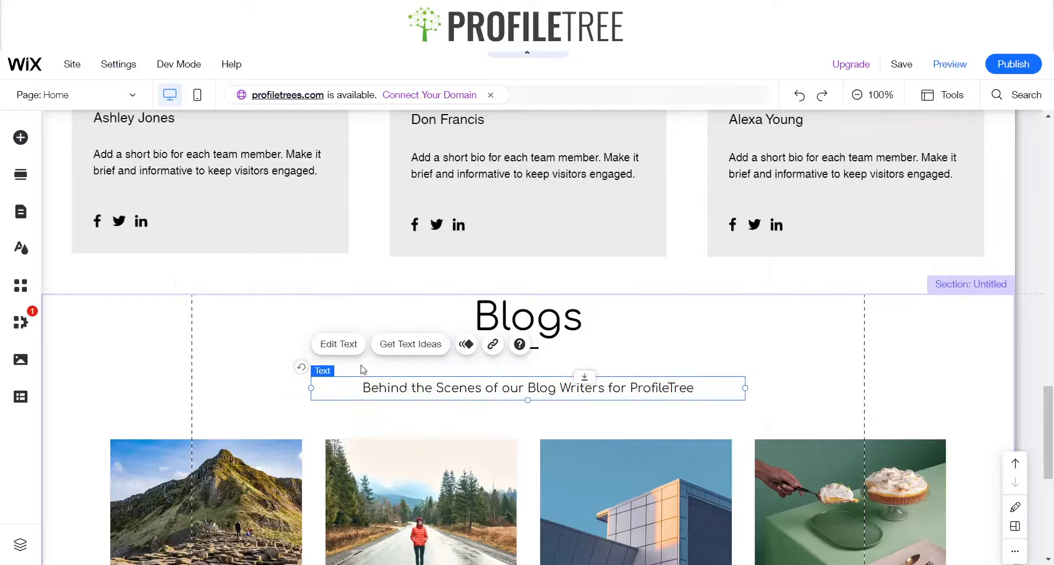
pyautogui.click(339, 344)
pyautogui.write('Check')
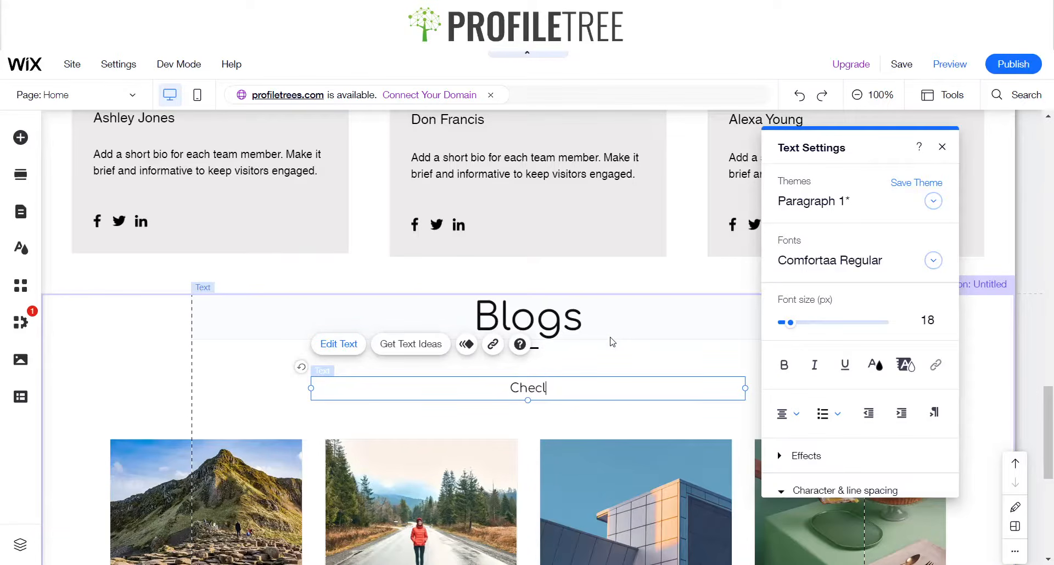
pyautogui.press('BackSpace')
pyautogui.write('k out whats')
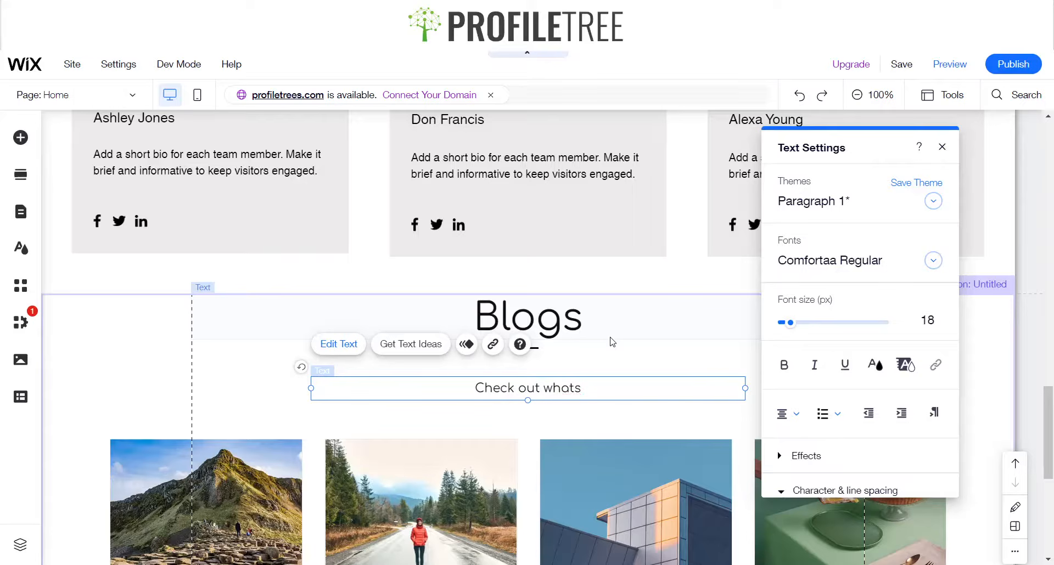
pyautogui.press('BackSpace')
pyautogui.write("'s")
pyautogui.press('BackSpace')
pyautogui.press('BackSpace')
pyautogui.press('BackSpace')
pyautogui.press('BackSpace')
pyautogui.press('BackSpace')
pyautogui.press('BackSpace')
pyautogui.press('BackSpace')
pyautogui.press('BackSpace')
pyautogui.press('BackSpace')
pyautogui.press('BackSpace')
pyautogui.press('BackSpace')
pyautogui.press('BackSpace')
pyautogui.press('BackSpace')
pyautogui.press('BackSpace')
pyautogui.press('BackSpace')
pyautogui.press('BackSpace')
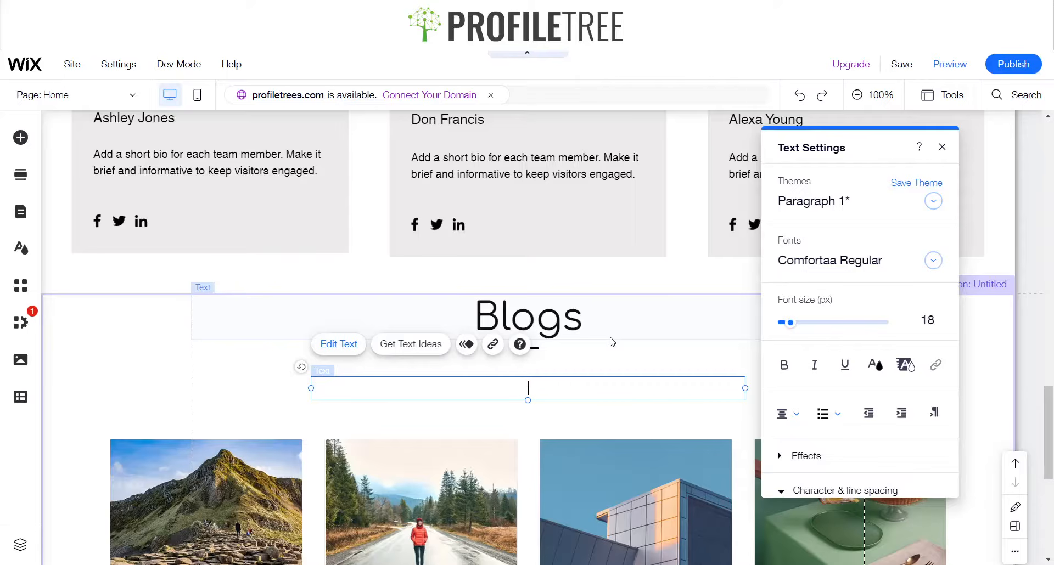
pyautogui.write('The lastest for Northe')
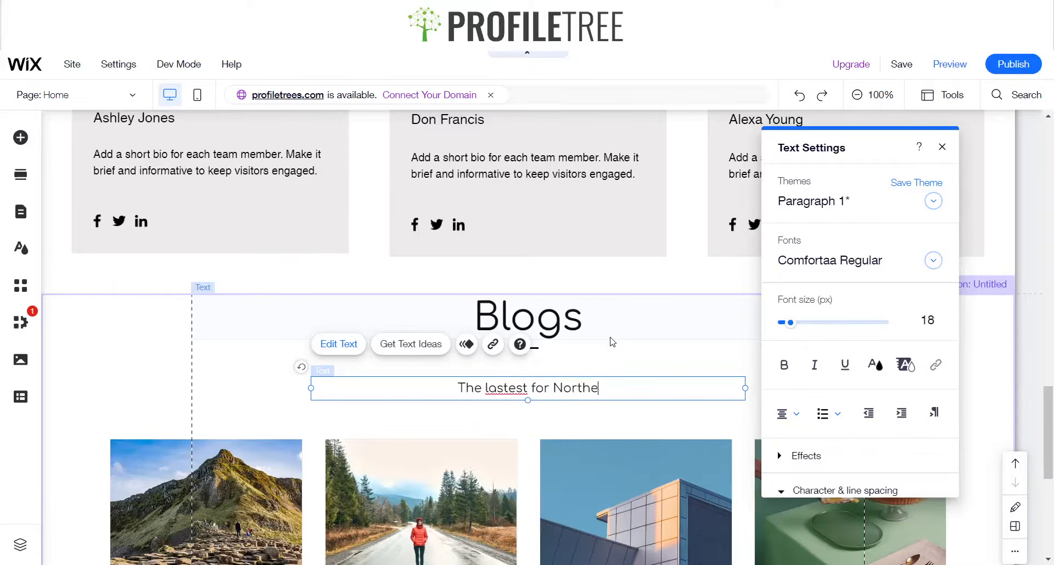
pyautogui.write('rn Irelnd')
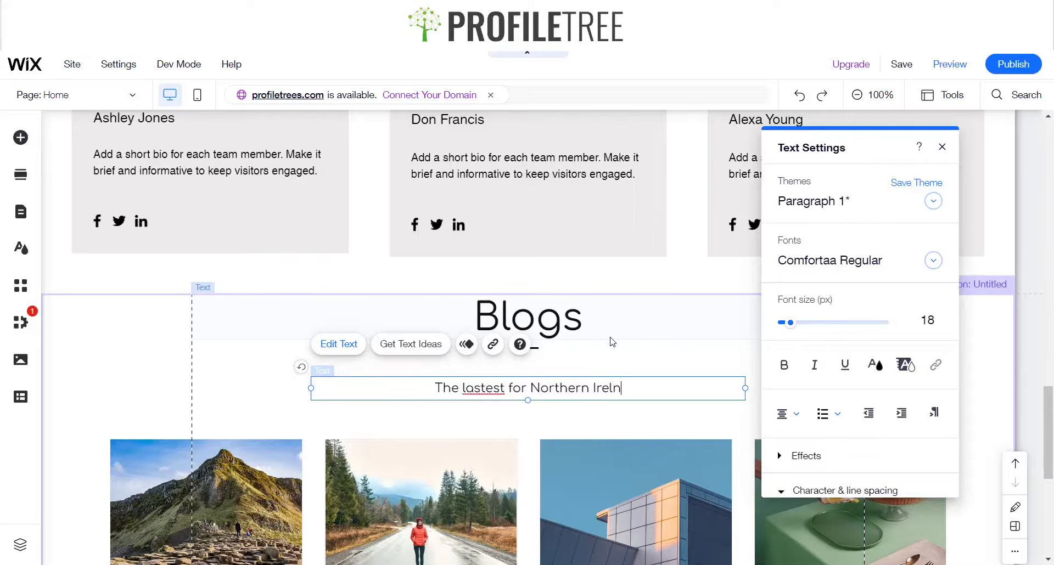
pyautogui.press('BackSpace')
pyautogui.press('BackSpace')
pyautogui.press('BackSpace')
pyautogui.write('and')
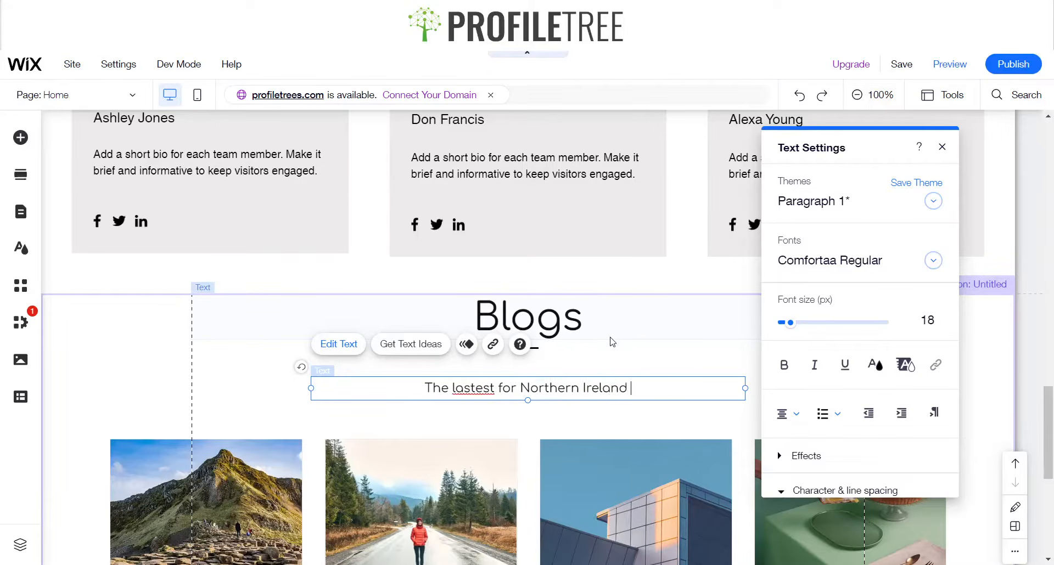
pyautogui.doubleClick(483, 388)
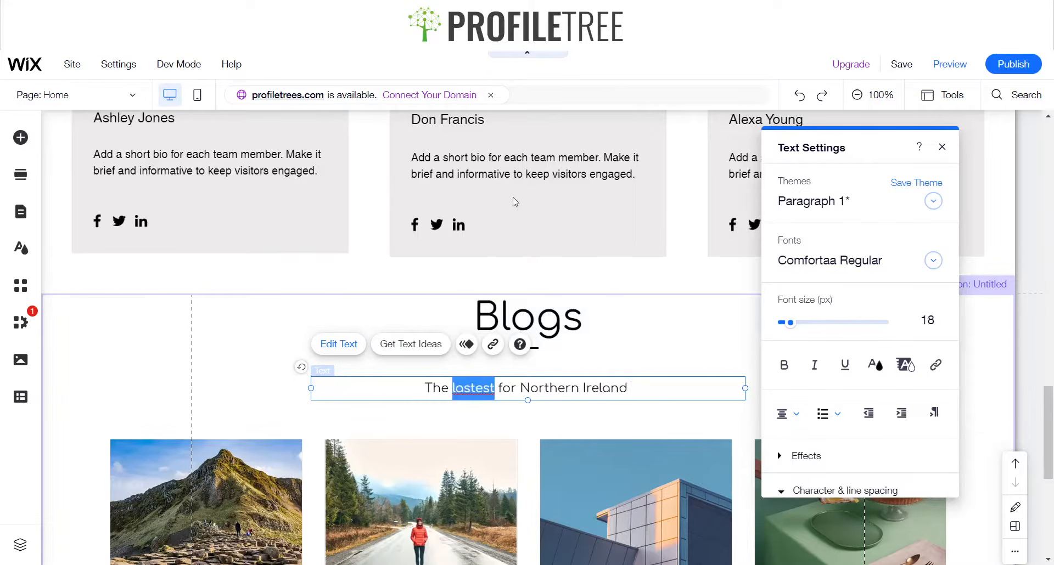
pyautogui.write('latest')
pyautogui.click(296, 396)
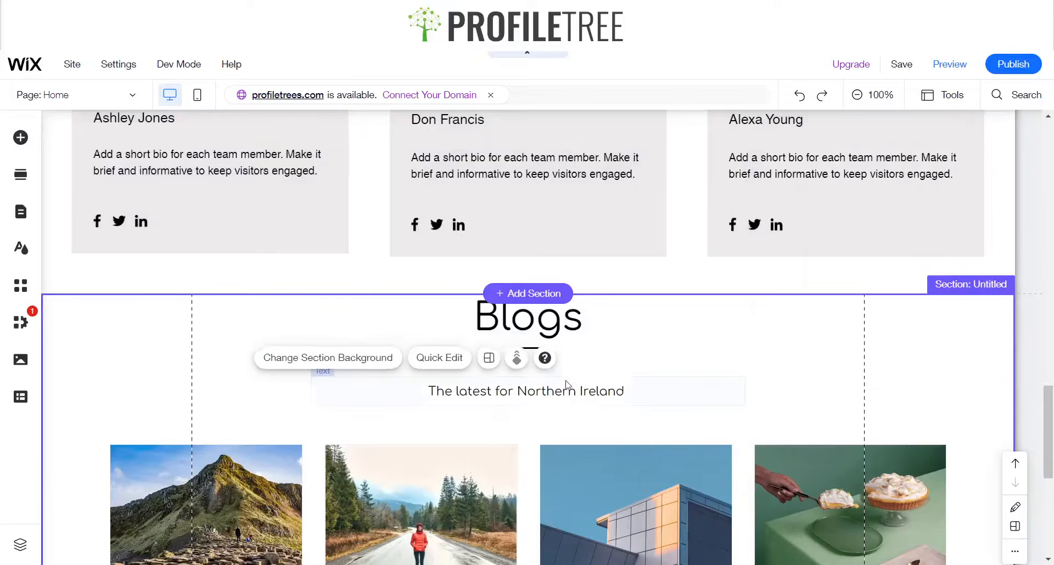
# Preview the site and scroll through the homepage to check the Blogs section
pyautogui.click(577, 393)
pyautogui.click(653, 330)
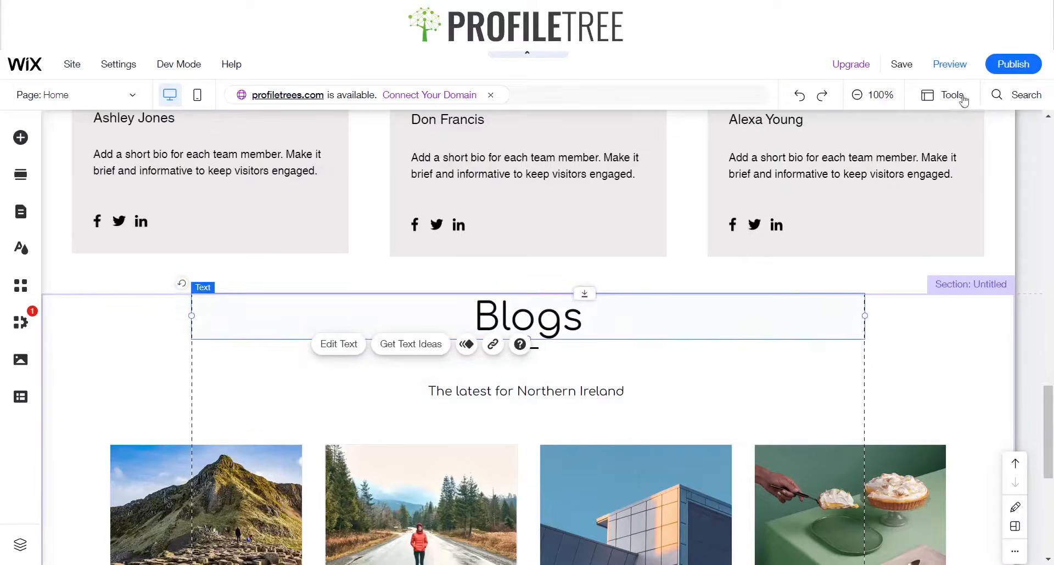
pyautogui.click(949, 80)
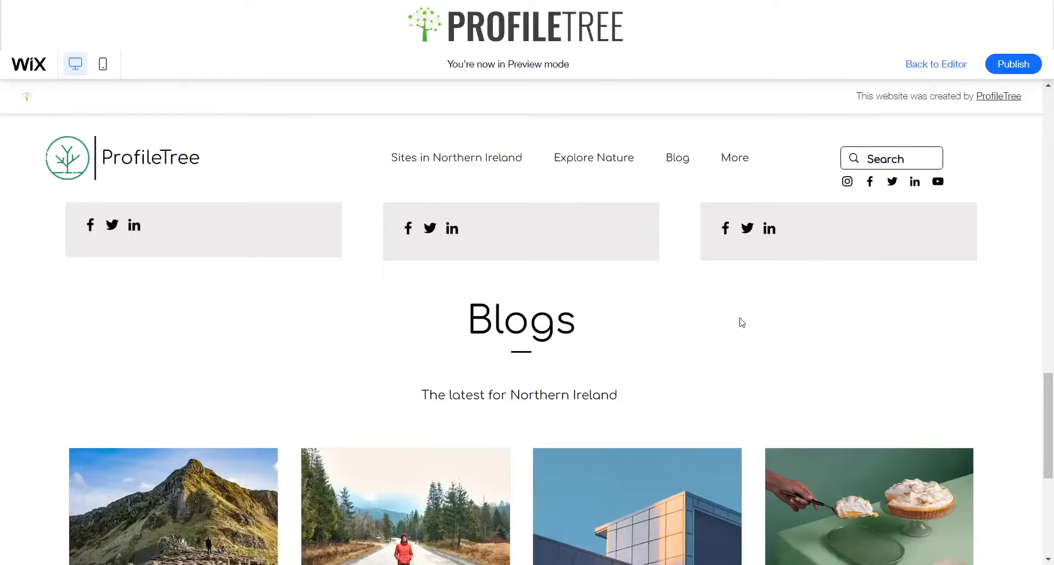
pyautogui.scroll(10, 741, 313)
pyautogui.scroll(-15, 716, 303)
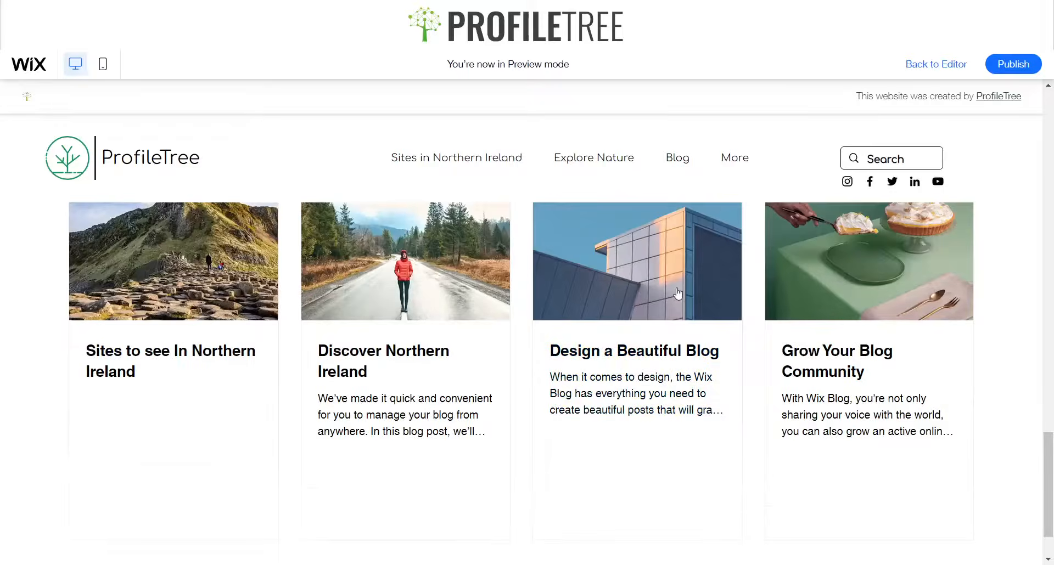
pyautogui.scroll(15, 637, 291)
pyautogui.scroll(2, 510, 206)
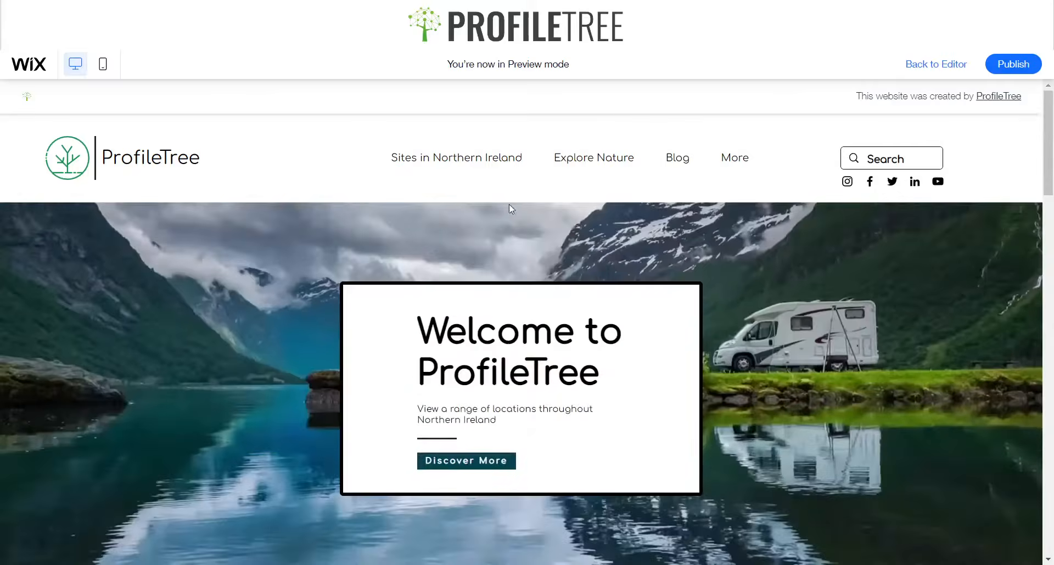
pyautogui.scroll(-12, 934, 233)
pyautogui.scroll(-5, 603, 265)
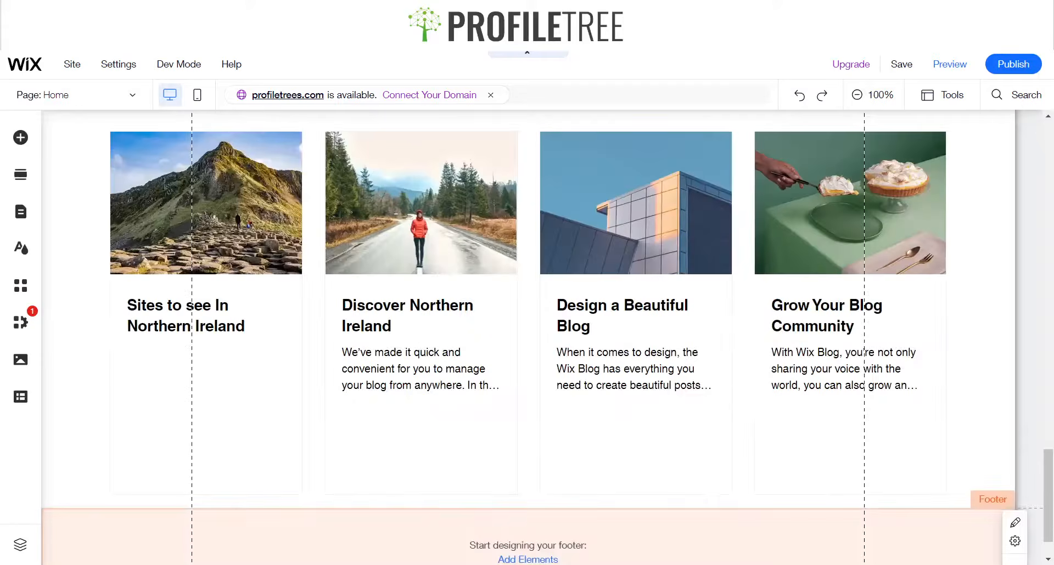
# Search the Wix media for Nature and set the Camping in Nature image as the Blogs section background
pyautogui.scroll(-1, 528, 448)
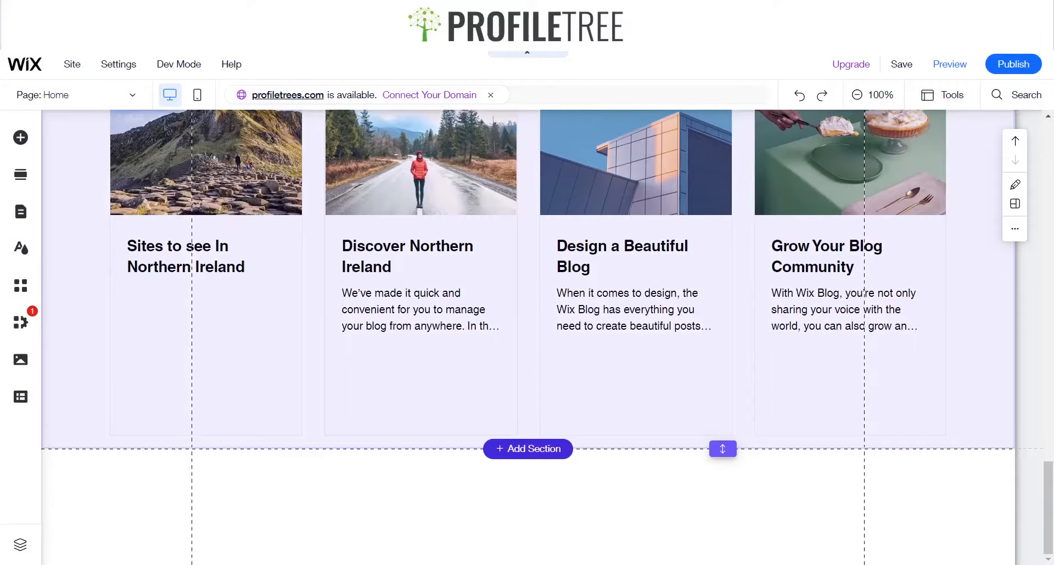
pyautogui.scroll(6, 528, 449)
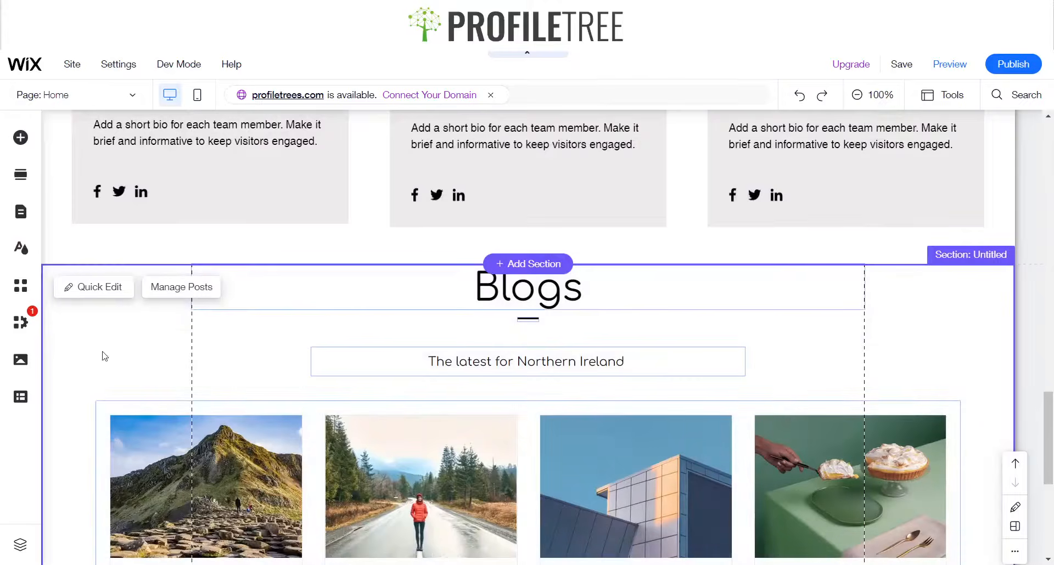
pyautogui.click(151, 327)
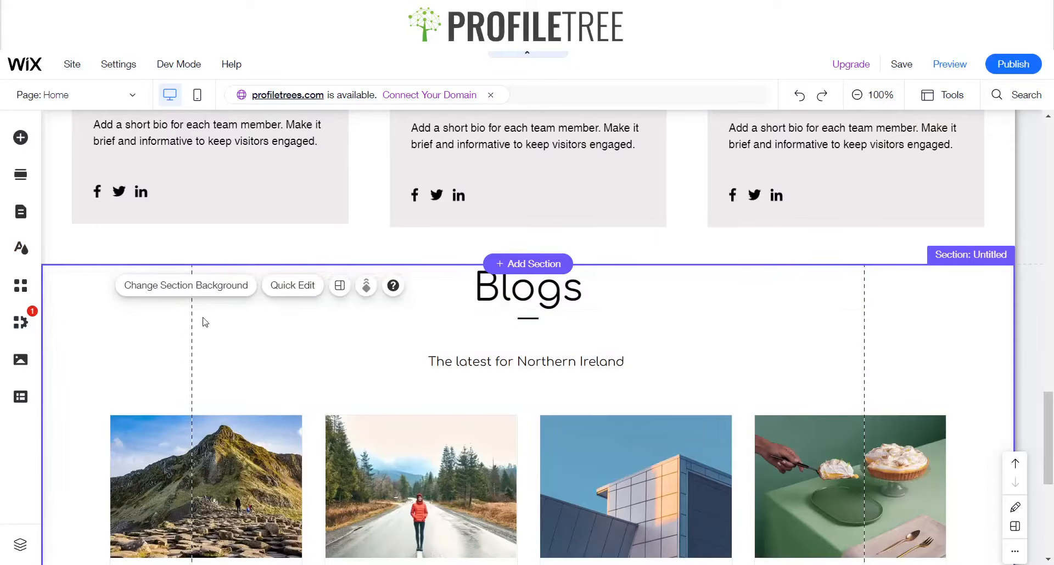
pyautogui.click(227, 291)
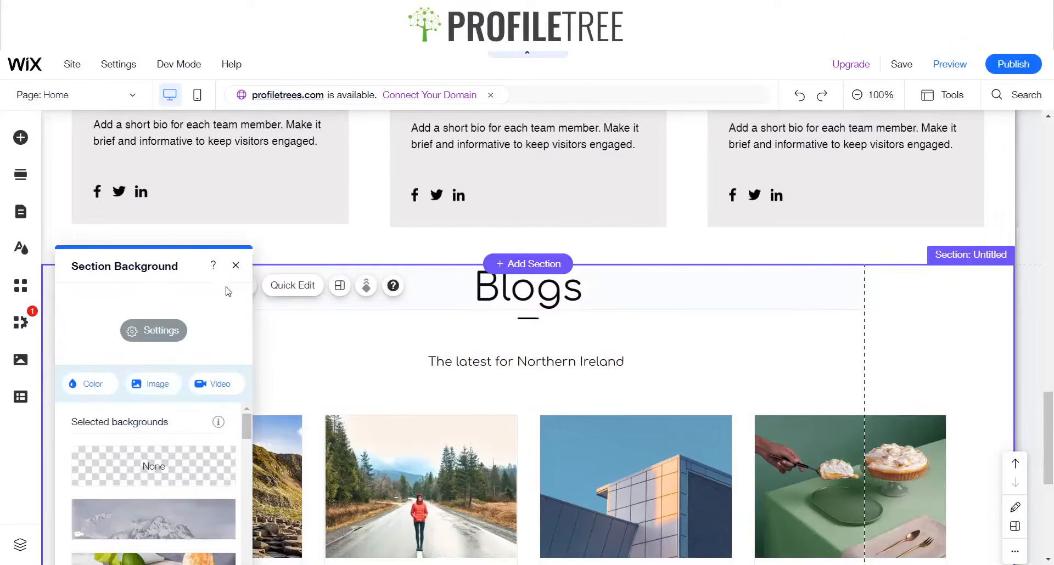
pyautogui.click(155, 389)
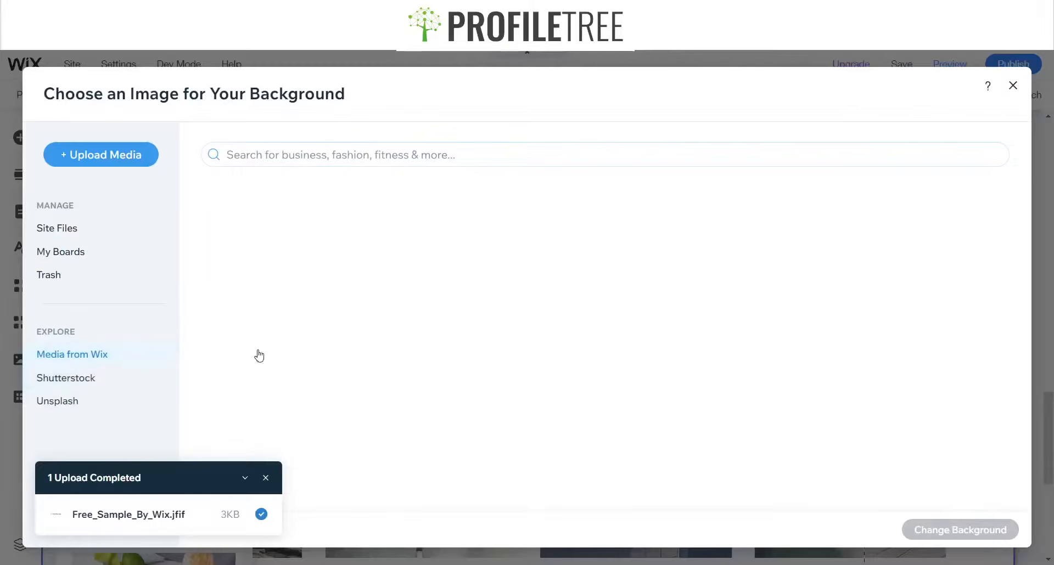
pyautogui.click(357, 154)
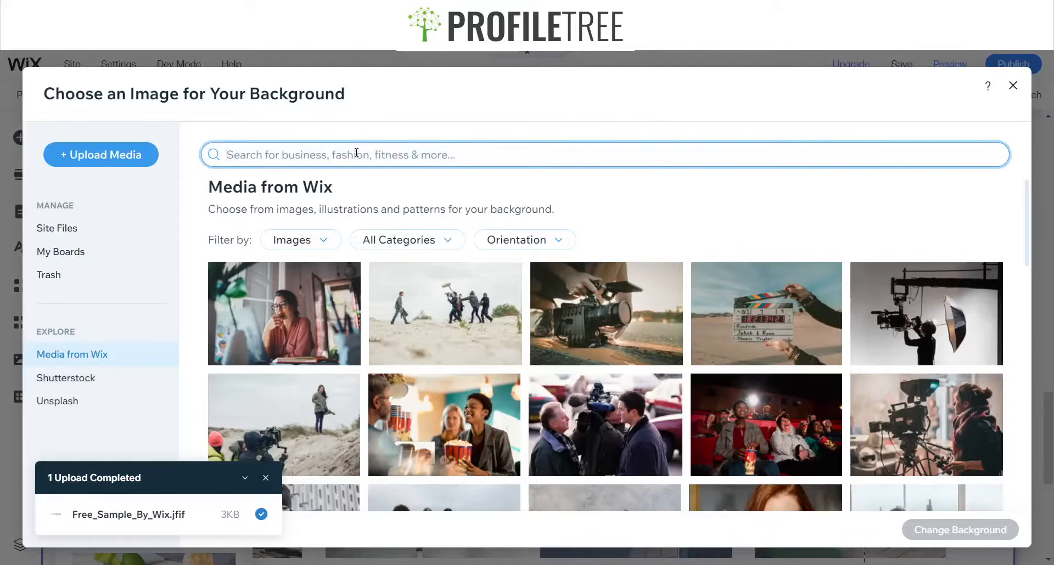
pyautogui.write('Nature')
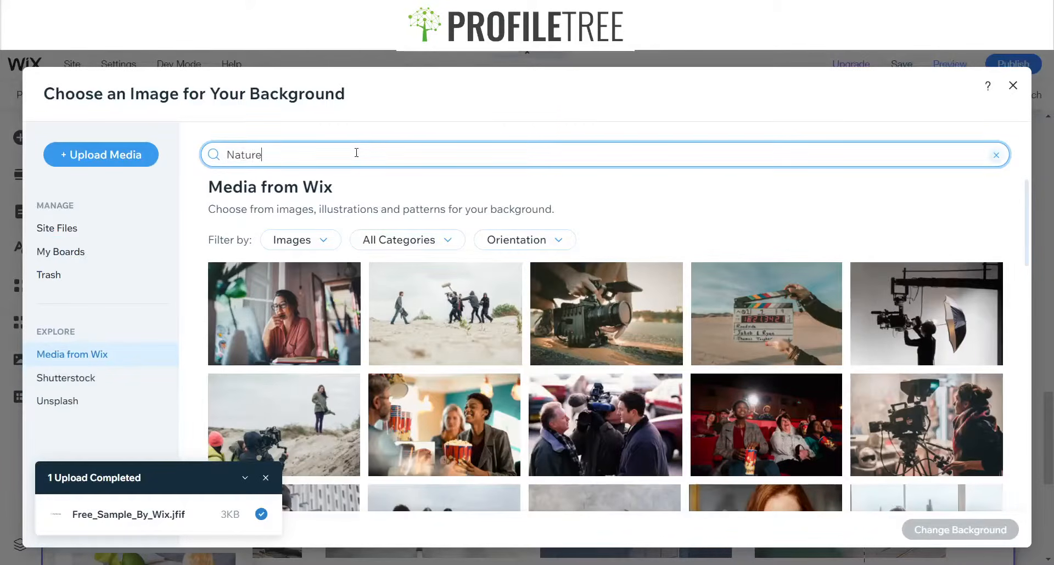
pyautogui.press('Return')
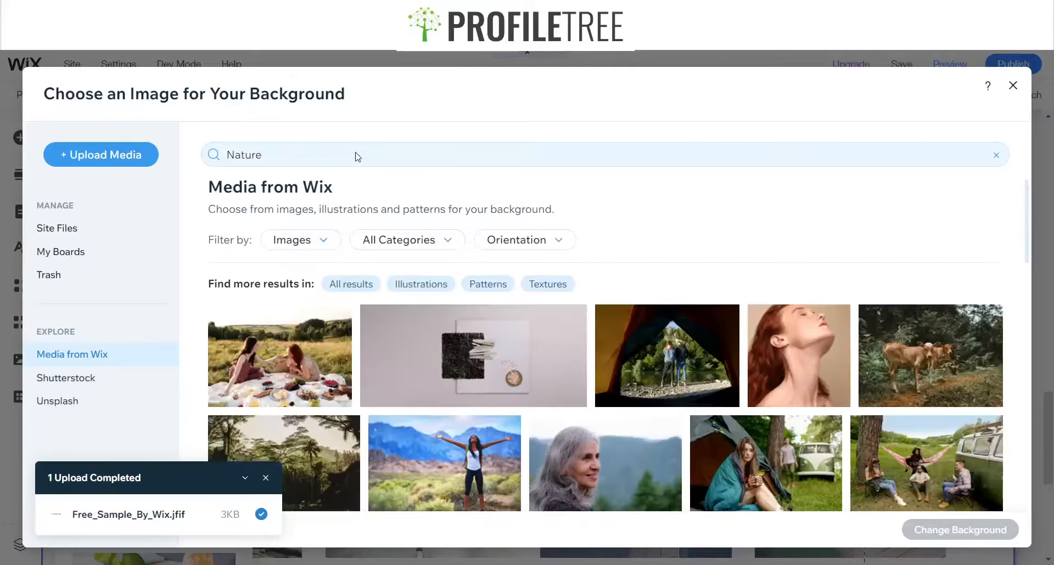
pyautogui.click(927, 529)
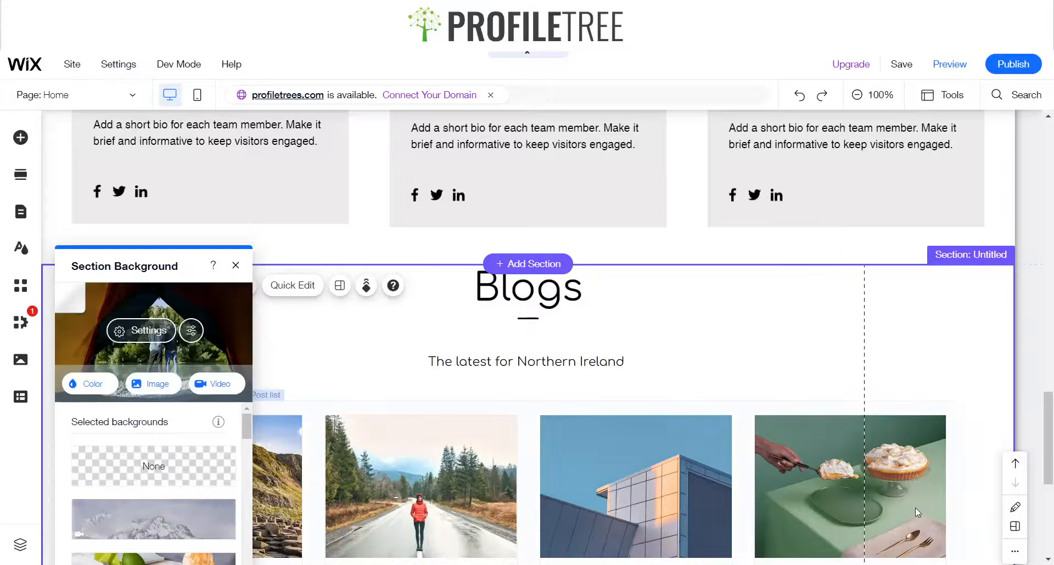
pyautogui.click(244, 265)
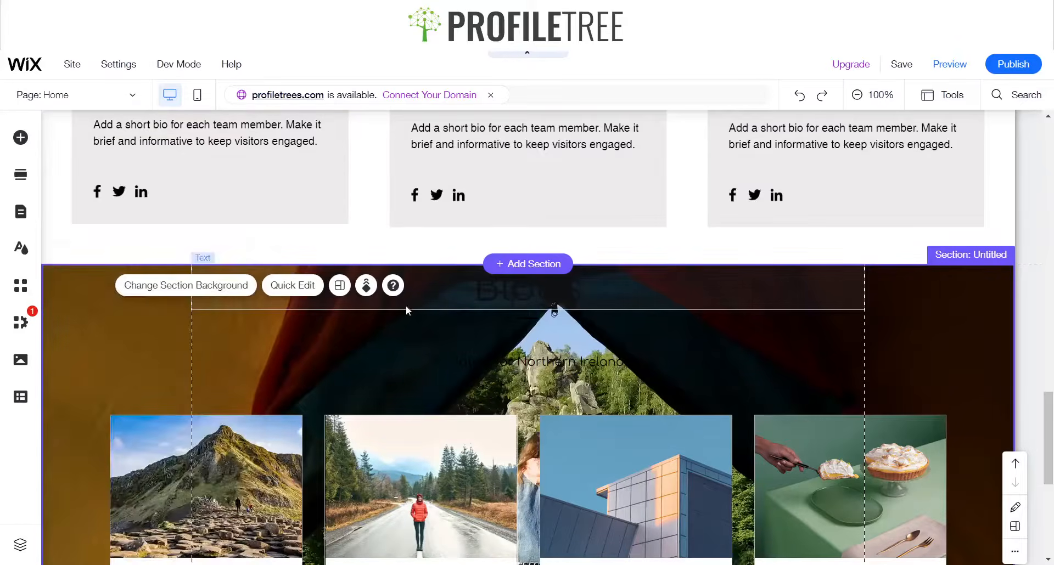
# Change the Blogs heading's text colour to white
pyautogui.click(520, 291)
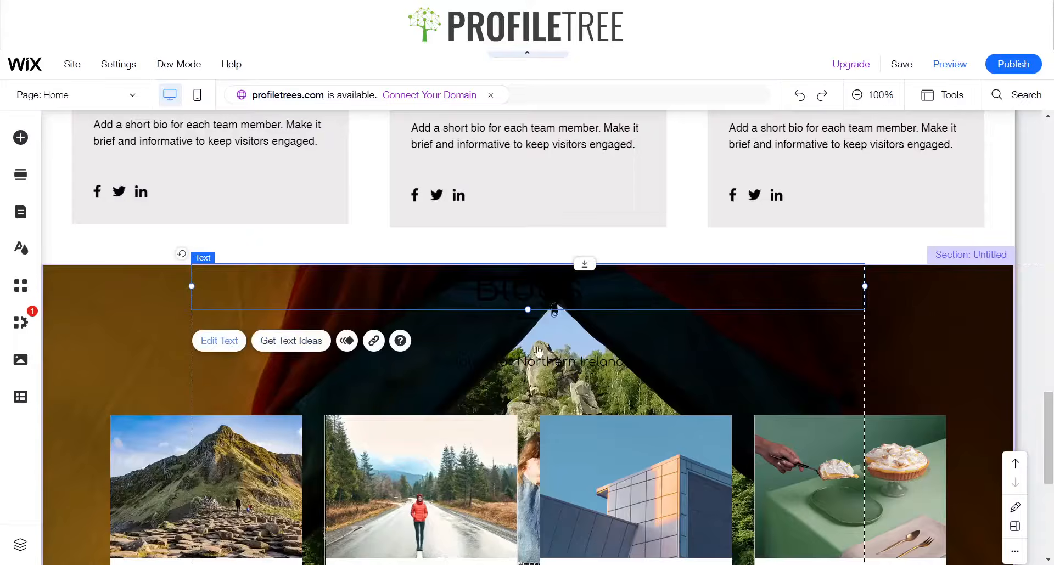
pyautogui.click(219, 341)
pyautogui.click(898, 368)
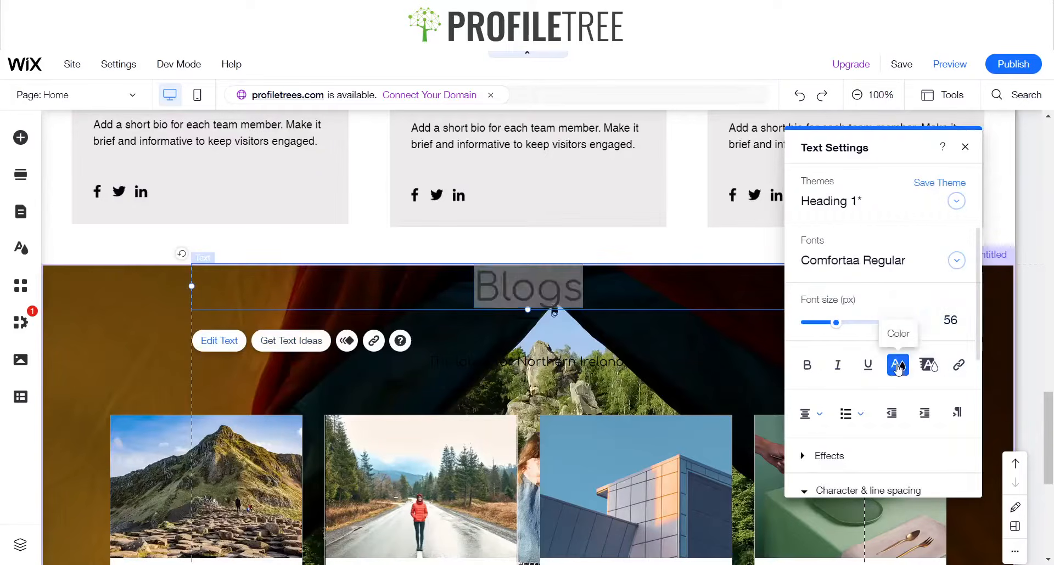
pyautogui.click(823, 380)
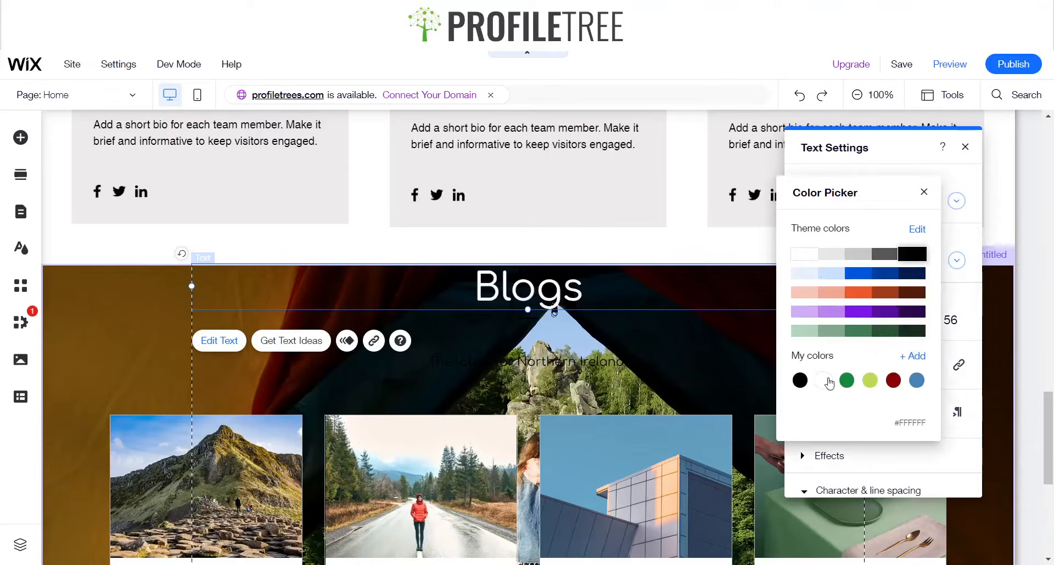
pyautogui.click(925, 193)
# Customize the divider line under the heading and set its line colour to white
pyautogui.click(525, 315)
pyautogui.click(527, 320)
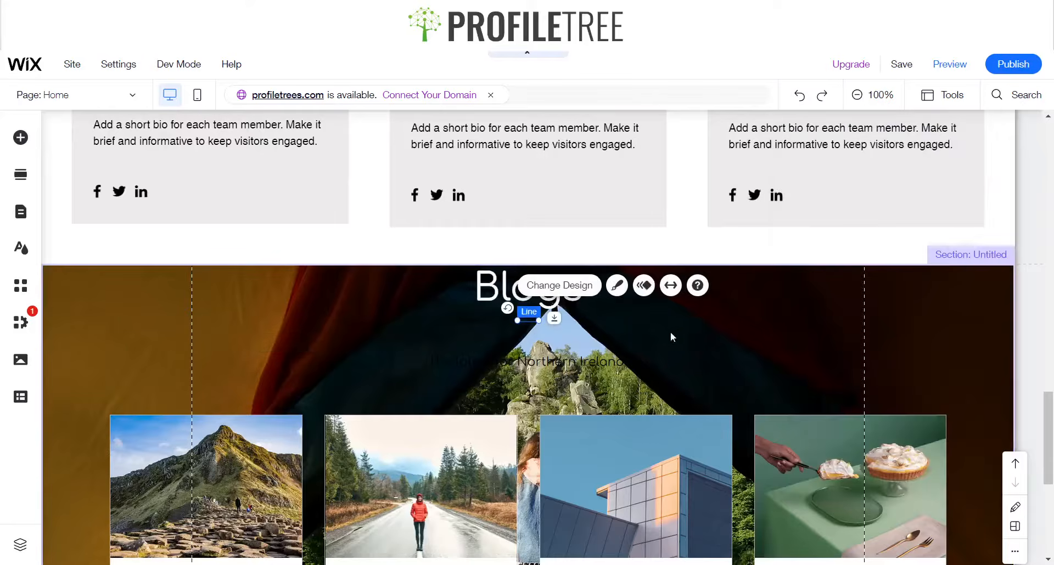
pyautogui.click(617, 285)
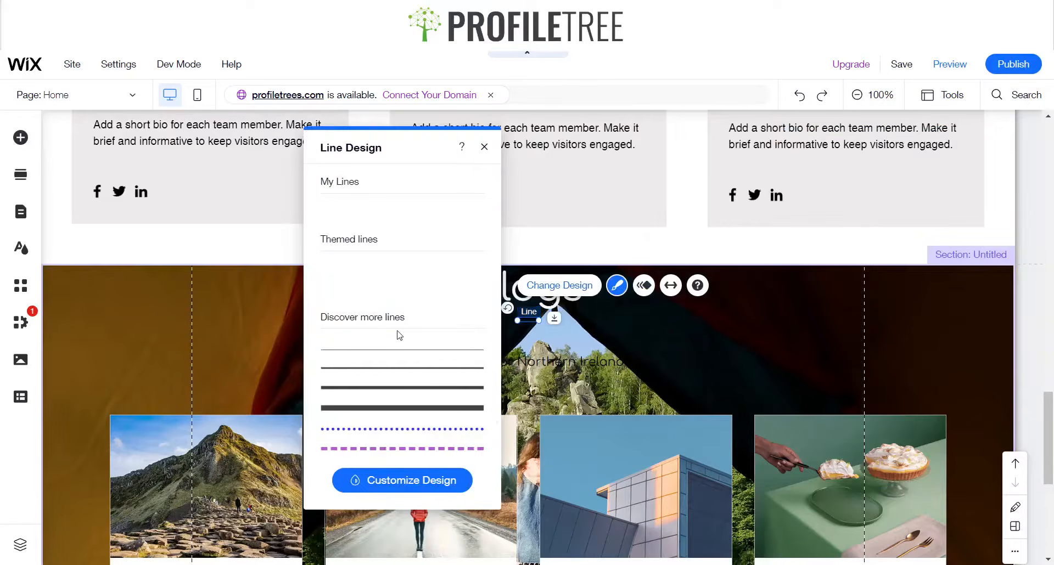
pyautogui.click(409, 481)
pyautogui.click(473, 283)
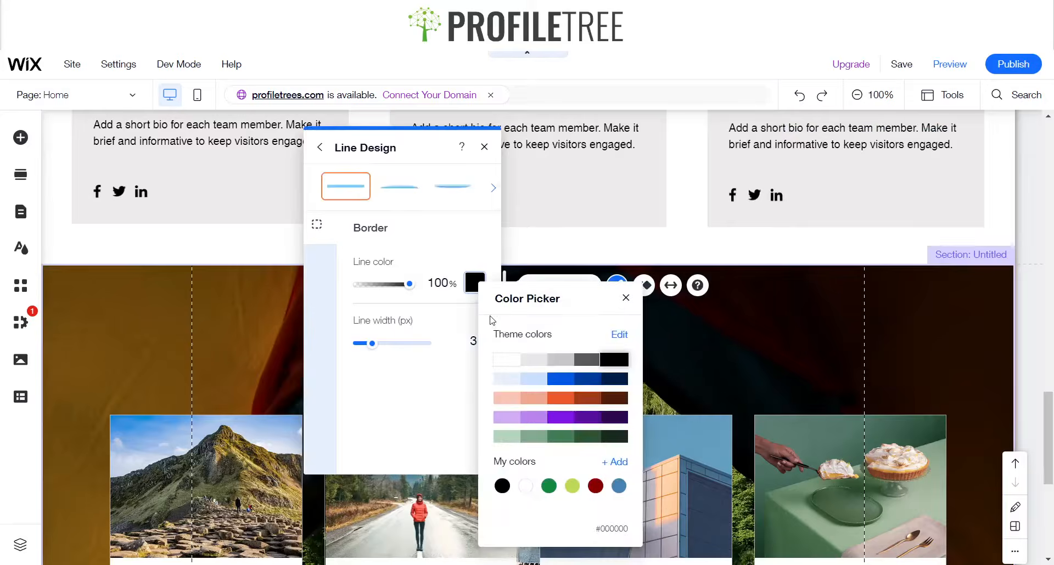
pyautogui.click(505, 359)
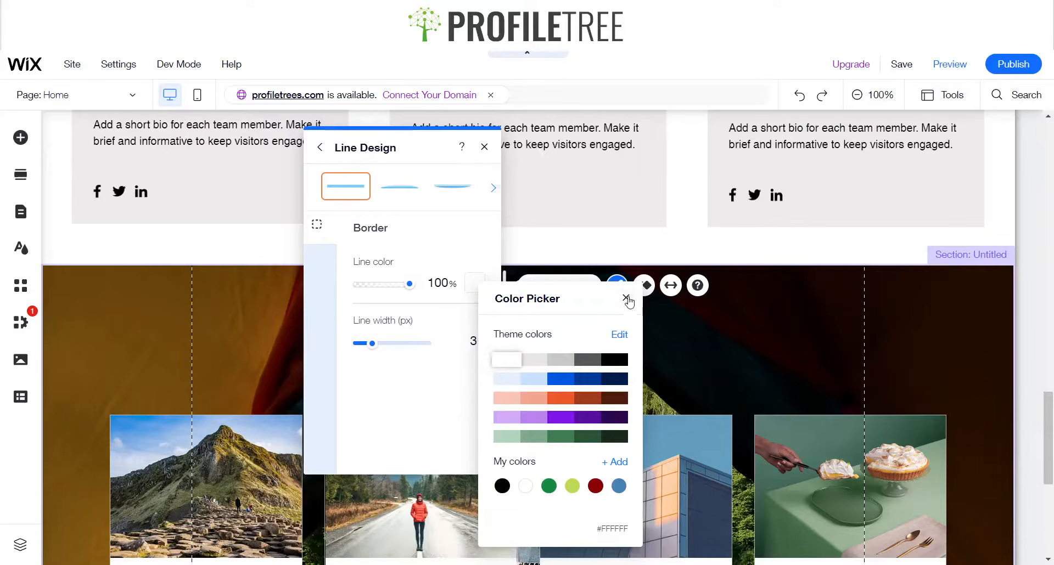
pyautogui.click(625, 298)
pyautogui.click(484, 147)
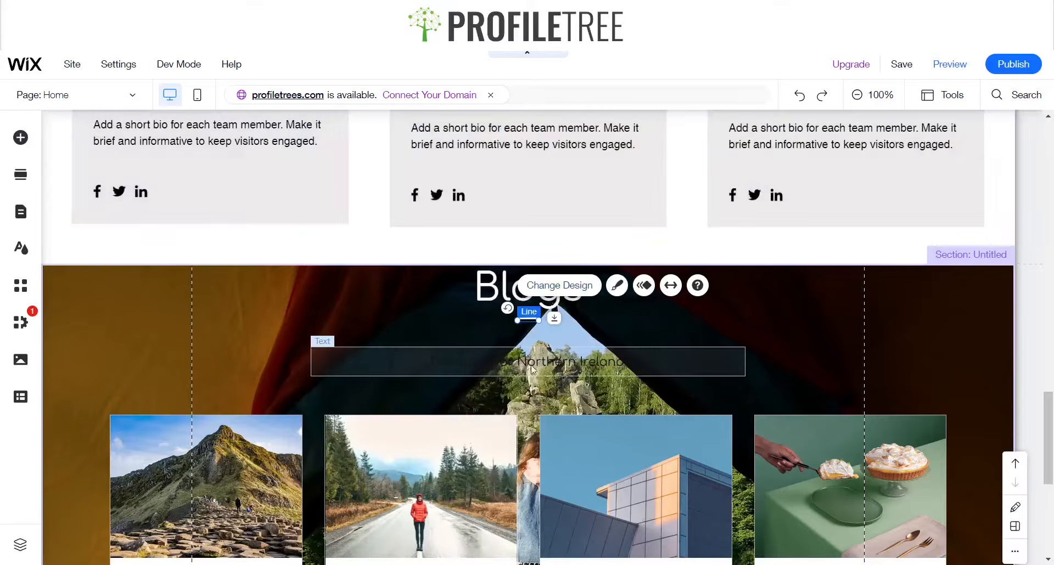
# Change the subtitle text colour to white
pyautogui.click(565, 375)
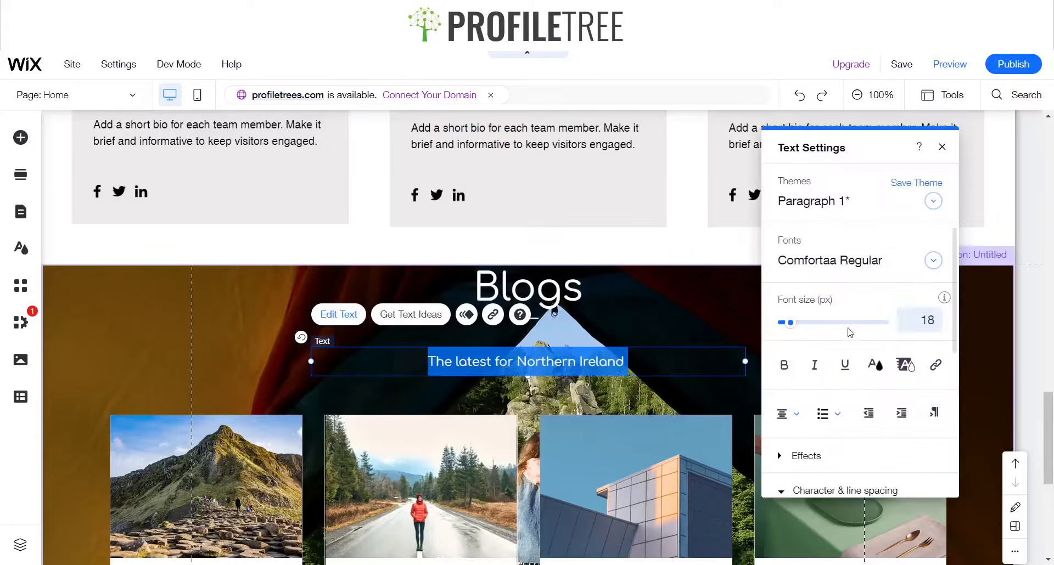
pyautogui.click(879, 364)
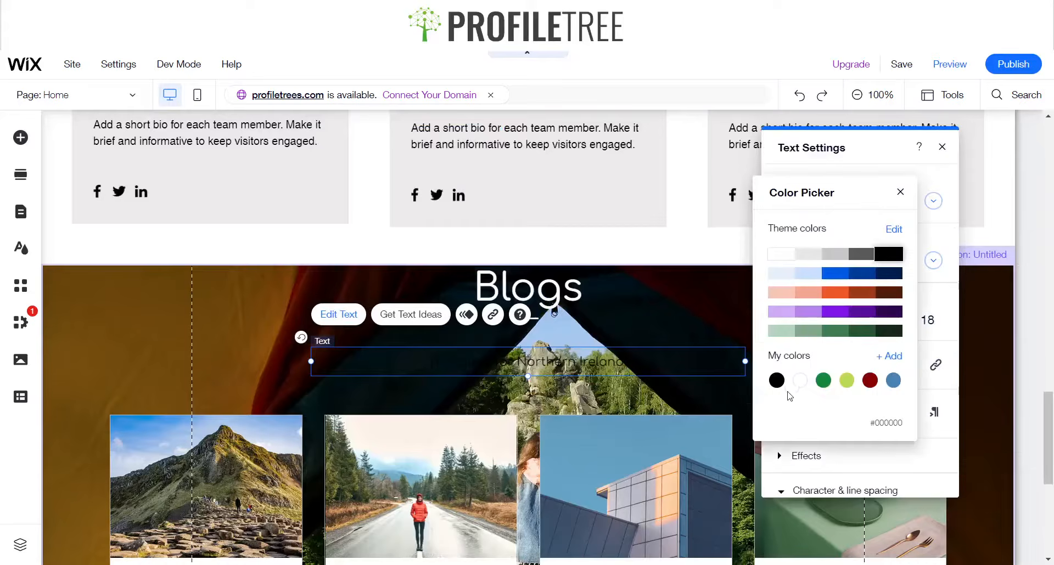
pyautogui.click(806, 380)
pyautogui.click(903, 192)
# Move the divider line and the Blogs heading down closer to the subtitle
pyautogui.click(535, 324)
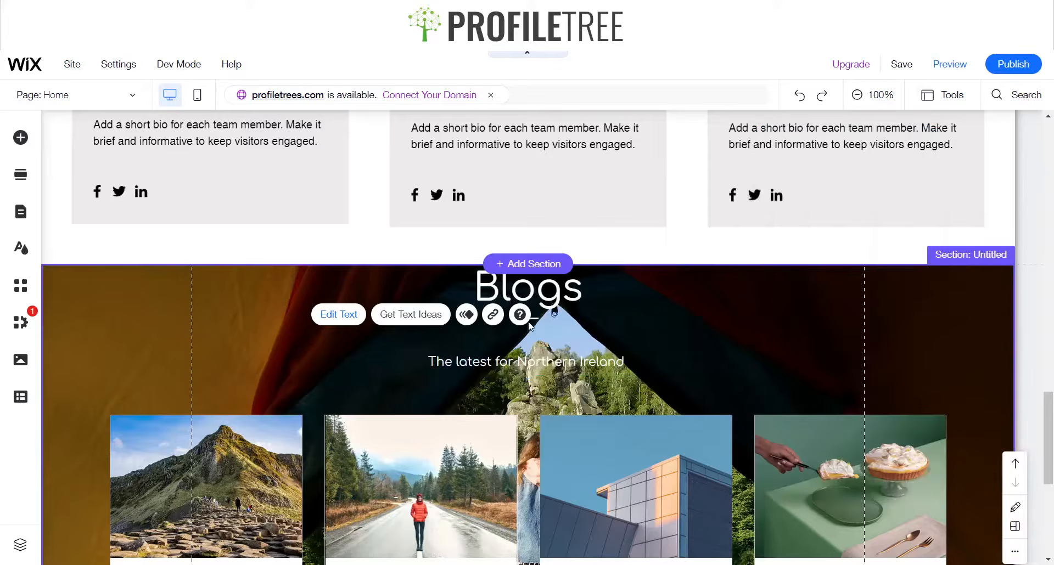
pyautogui.click(534, 318)
pyautogui.moveTo(534, 319); pyautogui.dragTo(533, 334)
pyautogui.click(519, 290)
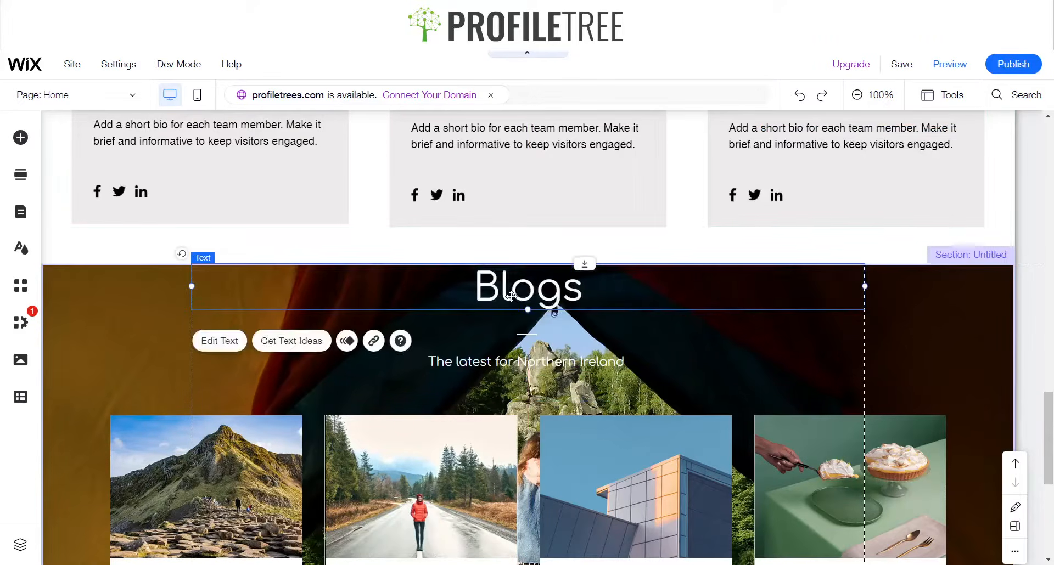
pyautogui.moveTo(519, 291); pyautogui.dragTo(531, 336)
pyautogui.click(520, 336)
pyautogui.click(532, 364)
pyautogui.click(426, 324)
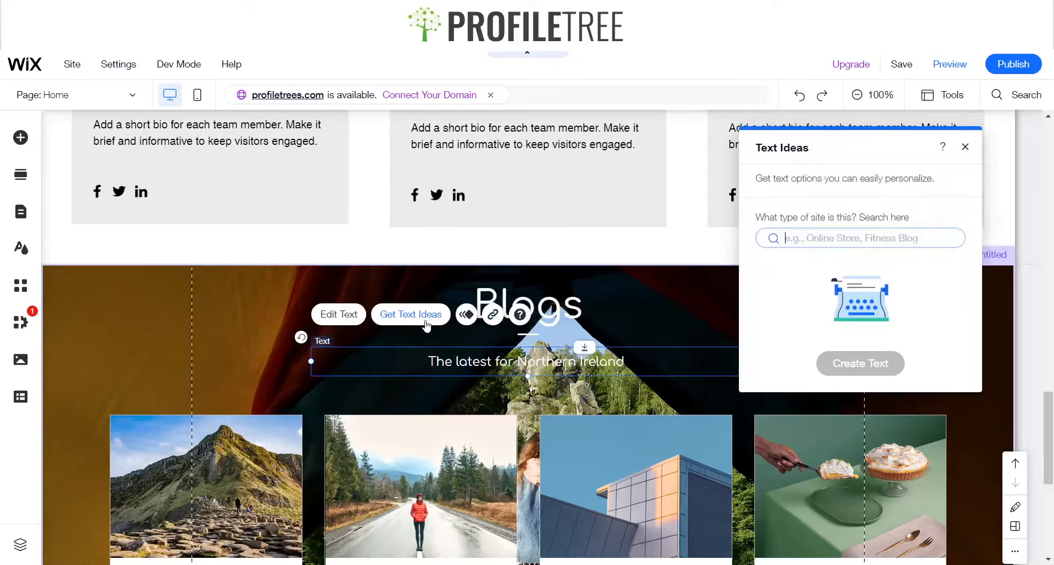
pyautogui.click(965, 147)
pyautogui.click(147, 346)
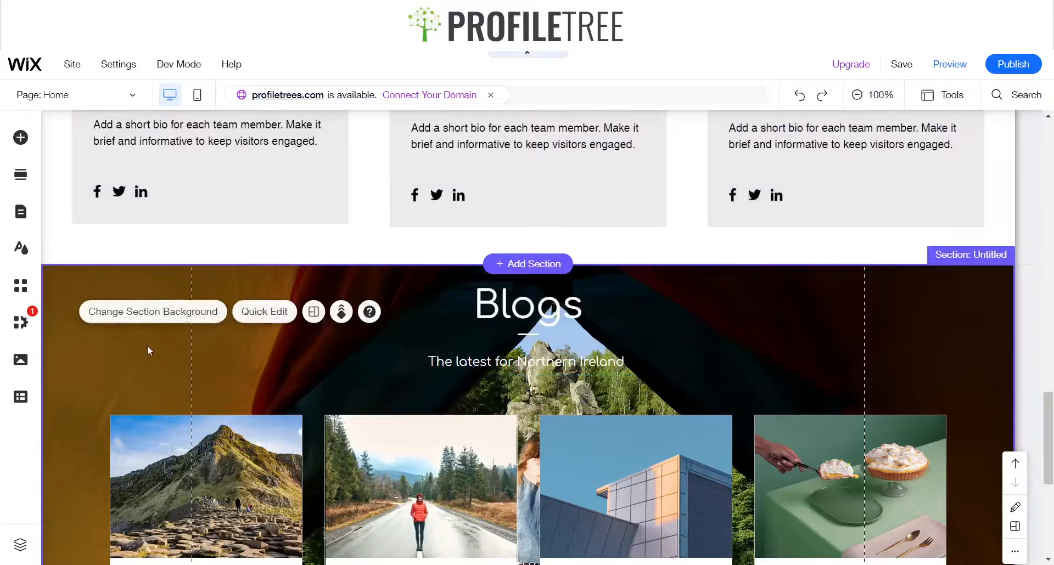
# Move the post list up slightly so it sits just below the subtitle
pyautogui.scroll(-3, 630, 491)
pyautogui.scroll(-3, 549, 422)
pyautogui.scroll(5, 549, 421)
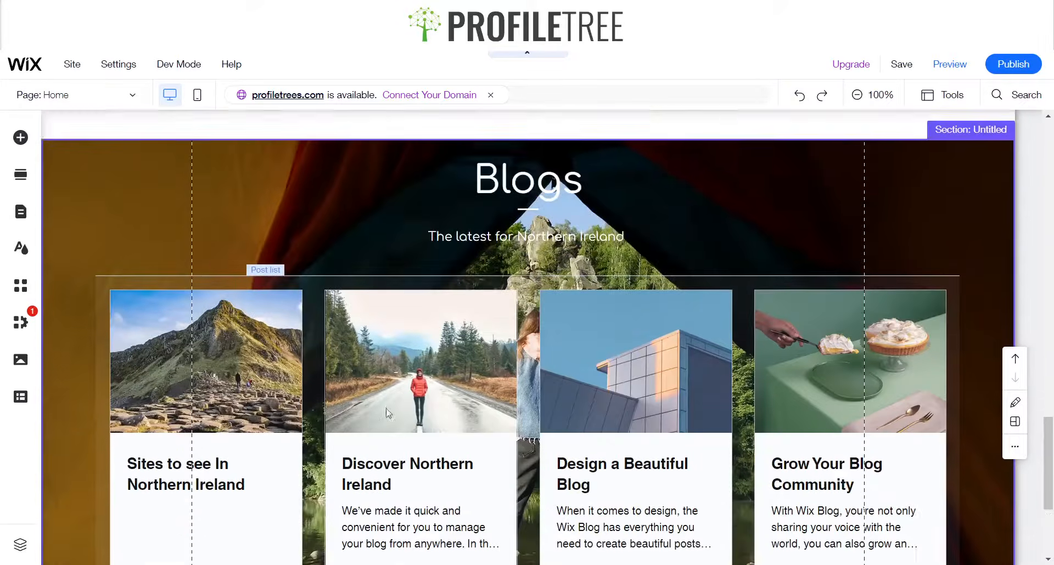
pyautogui.click(653, 380)
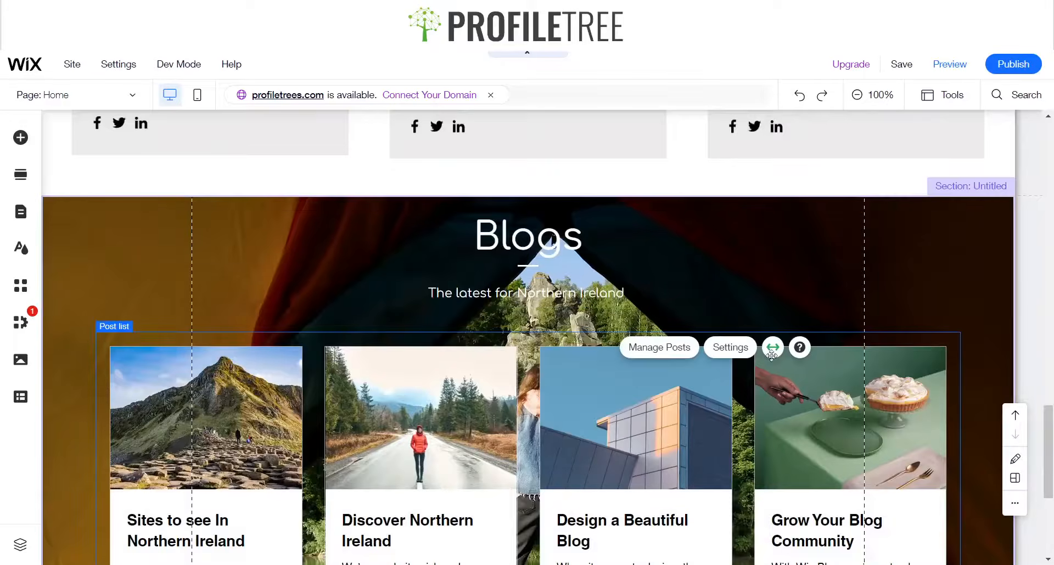
pyautogui.moveTo(750, 388); pyautogui.dragTo(748, 362)
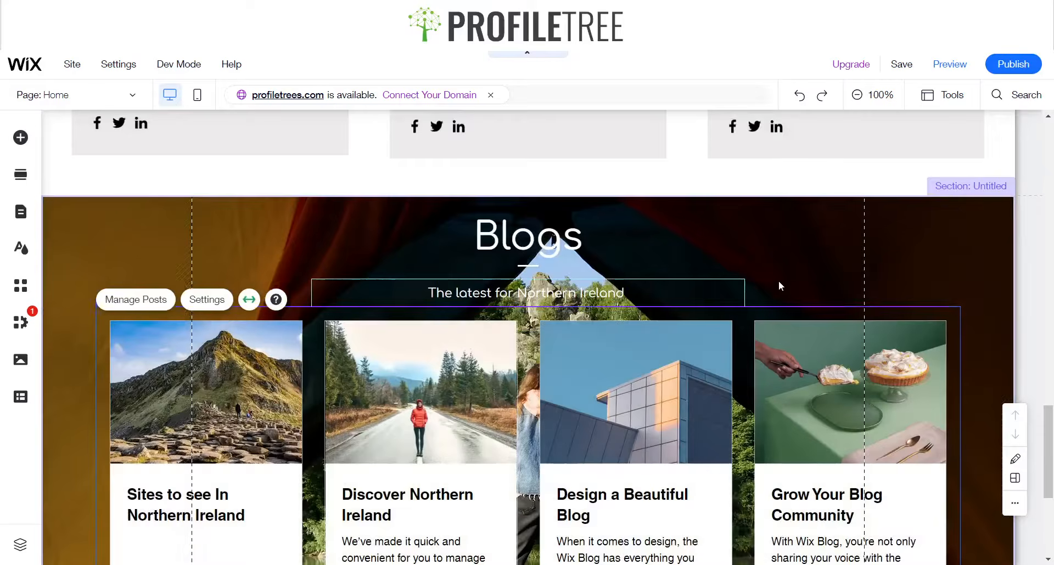
# Open the Blogs section background's image settings and set the colour behind the image to black at 100%
pyautogui.scroll(-5, 725, 386)
pyautogui.scroll(3, 330, 384)
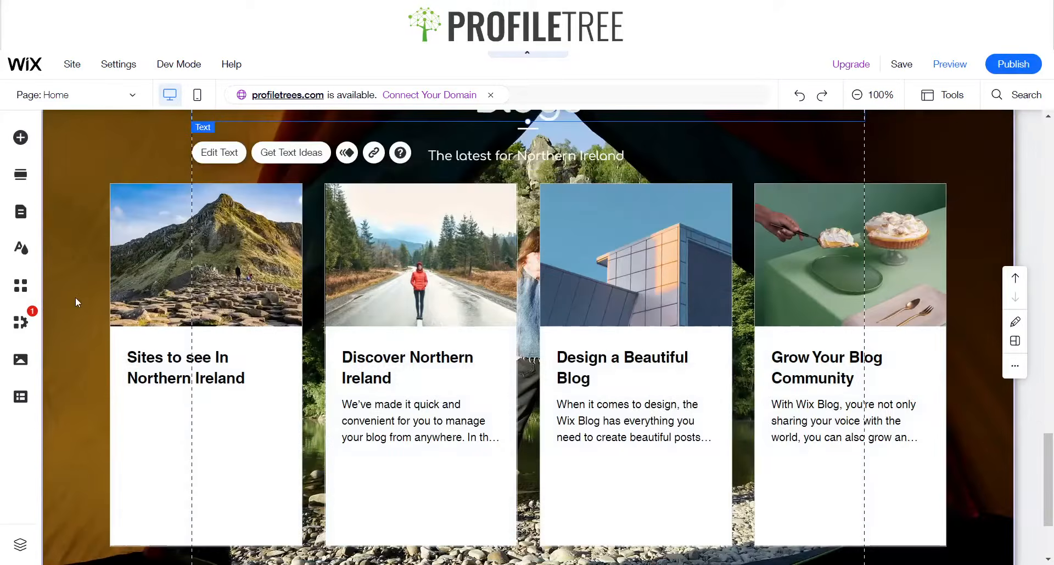
pyautogui.click(78, 298)
pyautogui.rightClick(78, 298)
pyautogui.click(65, 311)
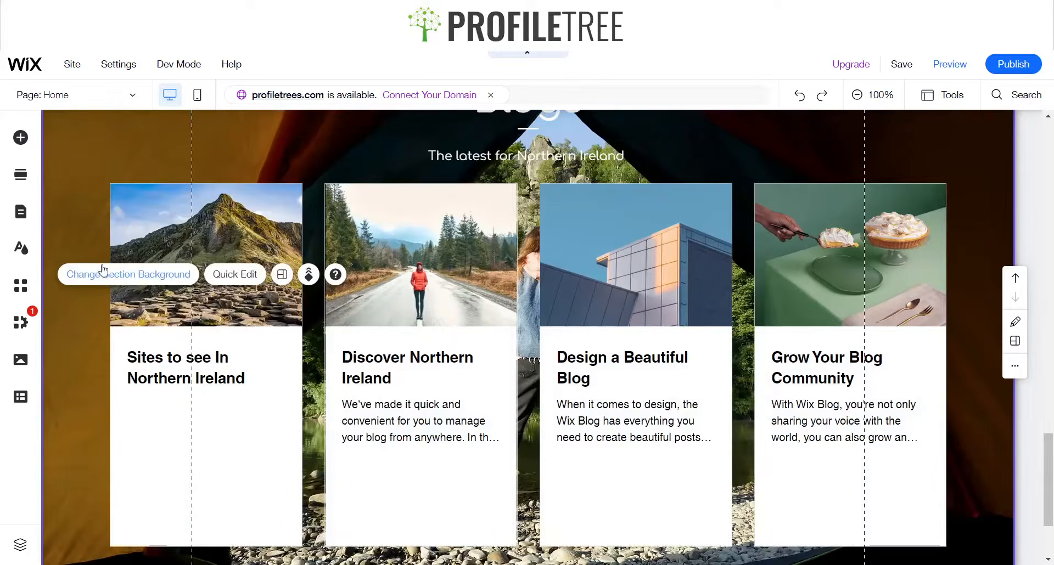
pyautogui.click(101, 274)
pyautogui.click(141, 310)
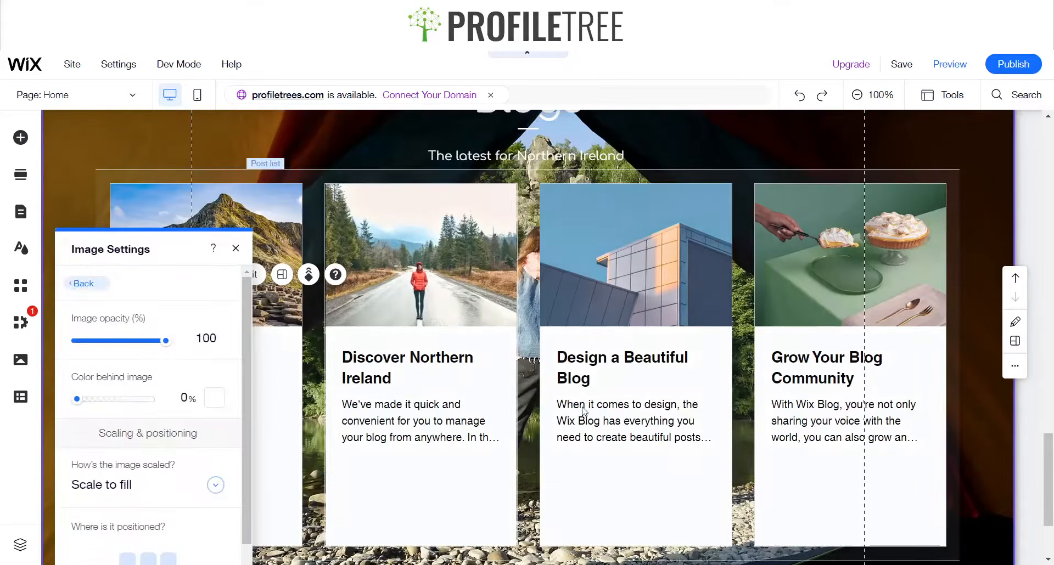
pyautogui.moveTo(154, 262); pyautogui.dragTo(624, 190)
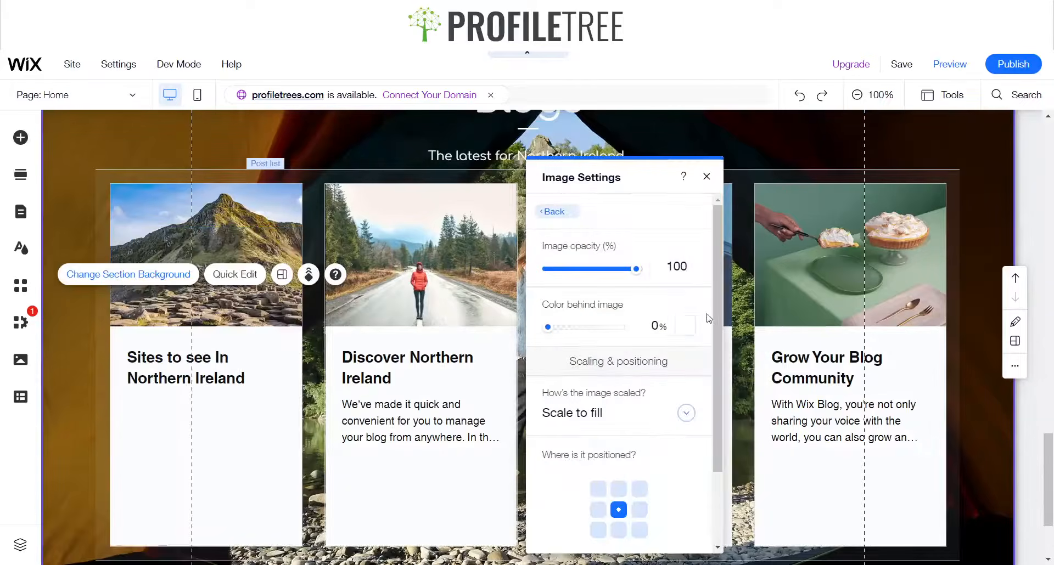
pyautogui.click(685, 326)
pyautogui.click(836, 379)
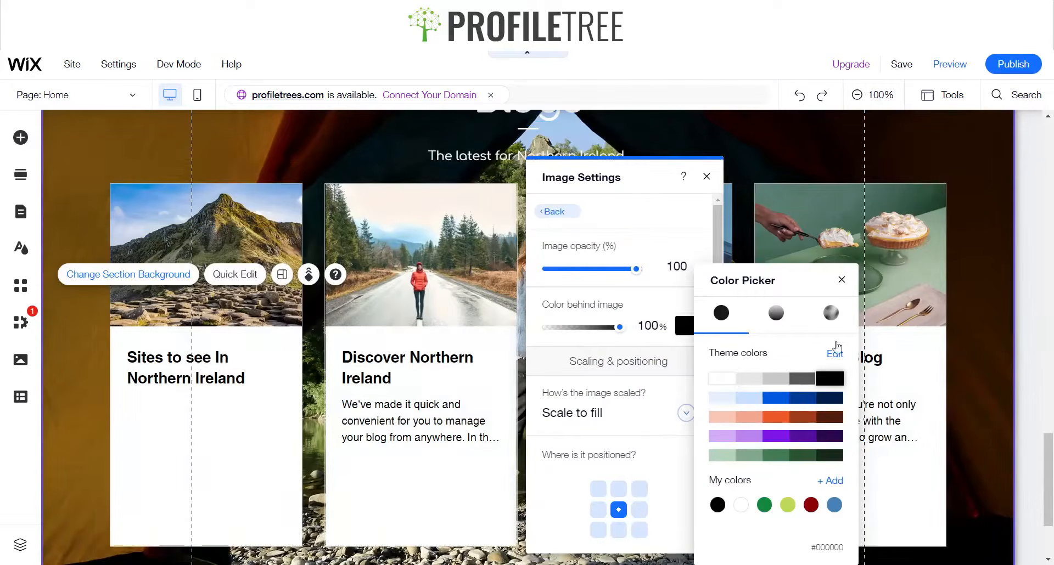
pyautogui.click(841, 280)
# Set the background image opacity to 43%
pyautogui.moveTo(636, 269); pyautogui.dragTo(585, 277)
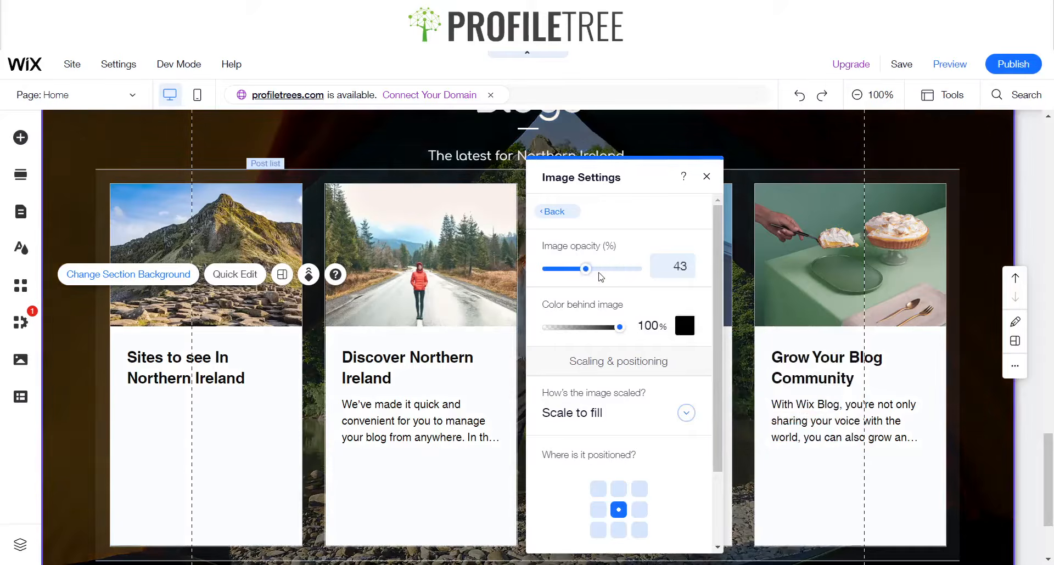
pyautogui.click(600, 276)
pyautogui.click(706, 176)
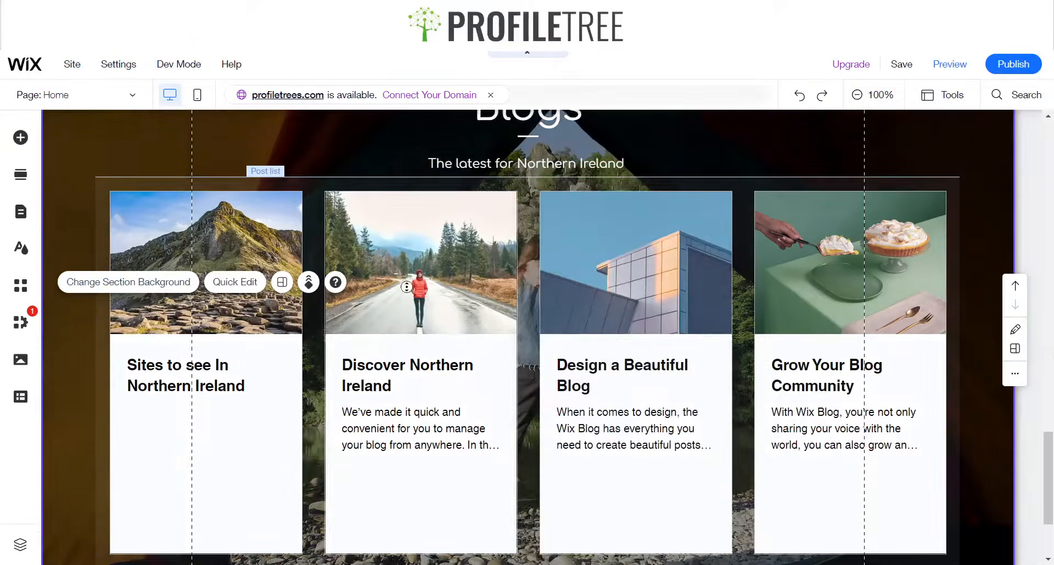
# Apply the 3D scroll effect to the Blogs section background
pyautogui.scroll(3, 406, 286)
pyautogui.scroll(-1, 406, 287)
pyautogui.rightClick(90, 237)
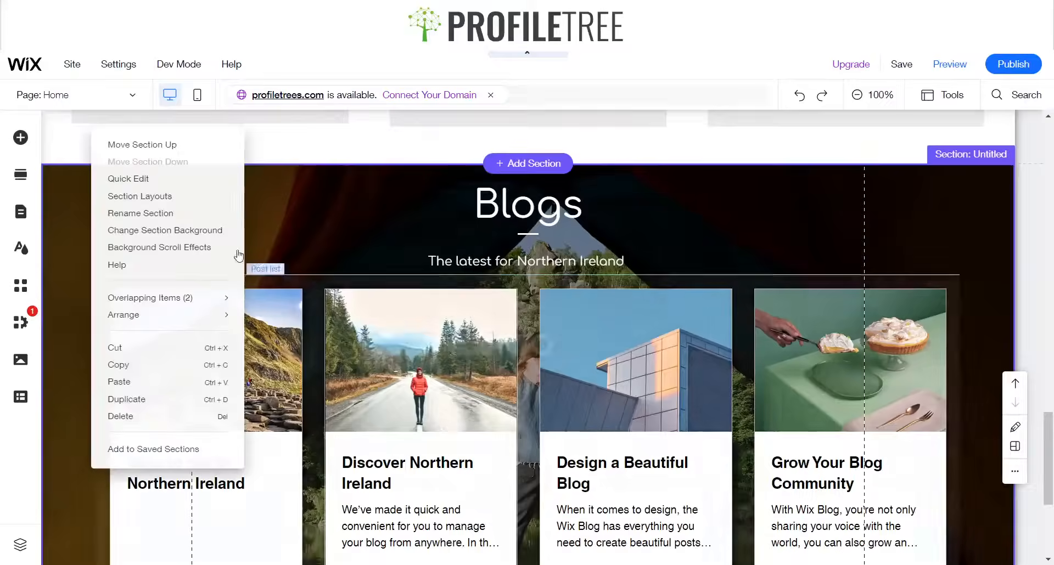
pyautogui.click(320, 232)
pyautogui.moveTo(102, 233); pyautogui.dragTo(259, 222)
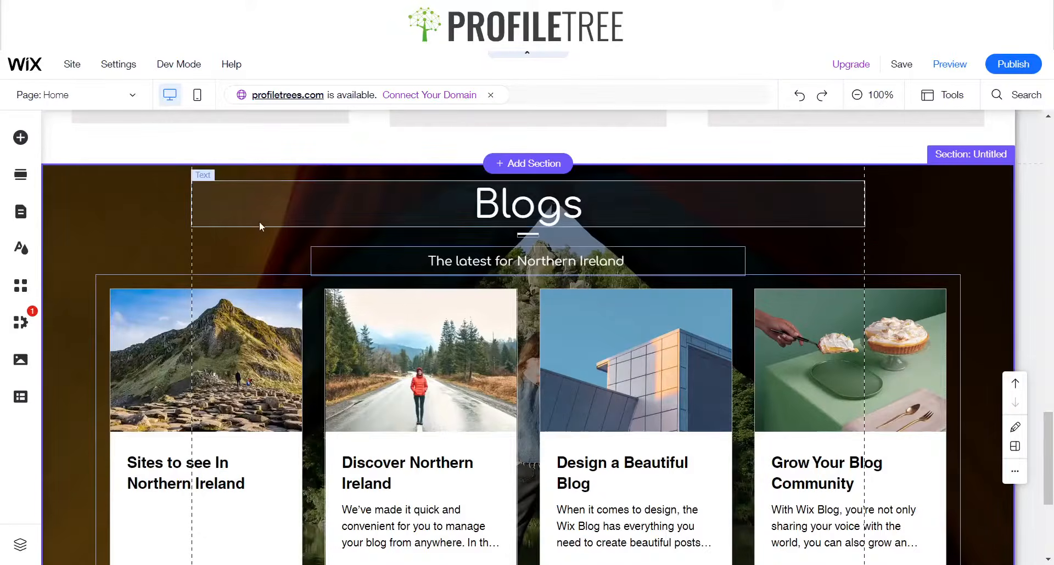
pyautogui.click(120, 220)
pyautogui.click(338, 182)
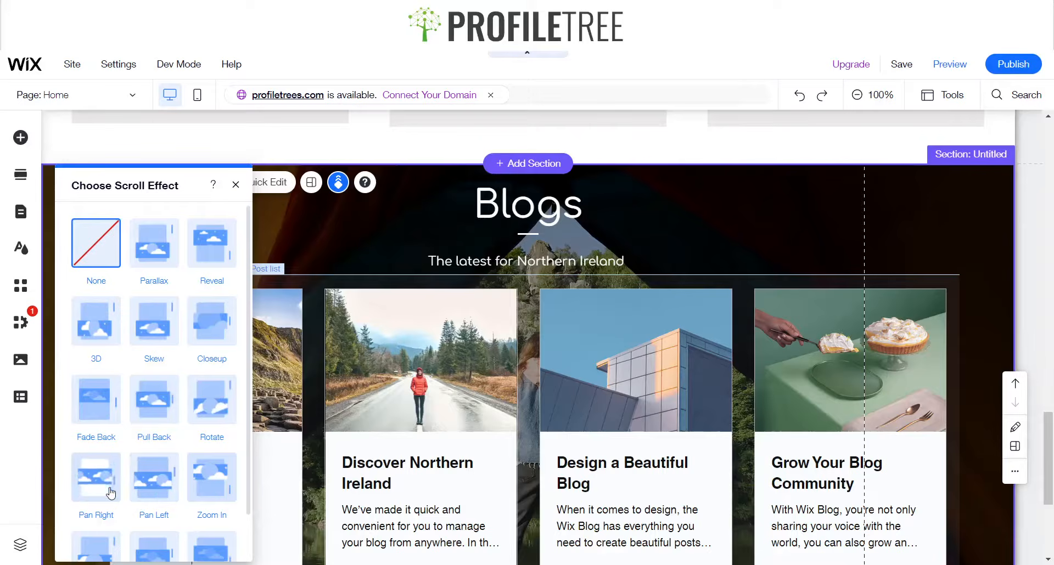
pyautogui.click(98, 325)
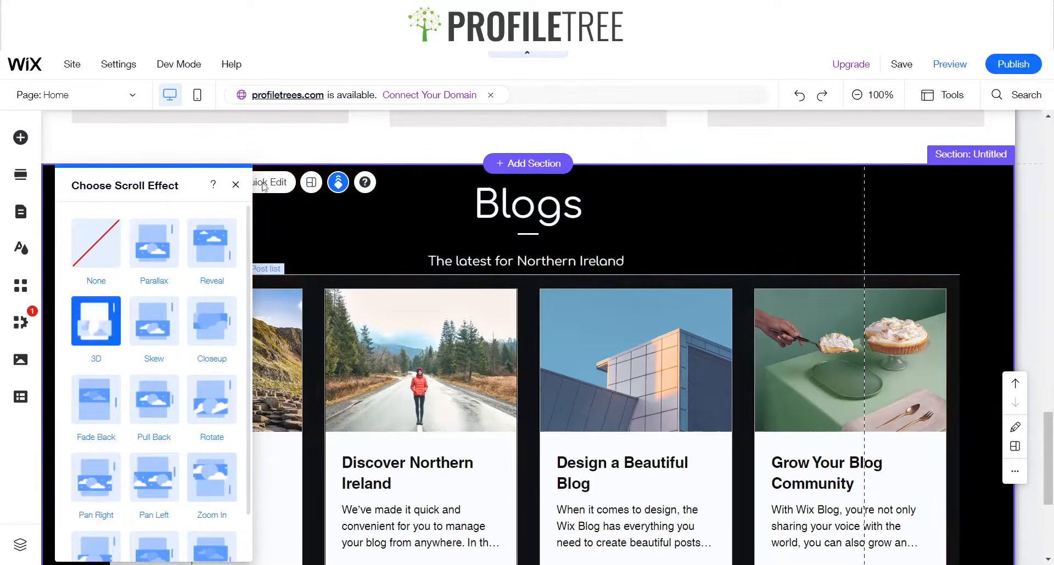
pyautogui.click(236, 184)
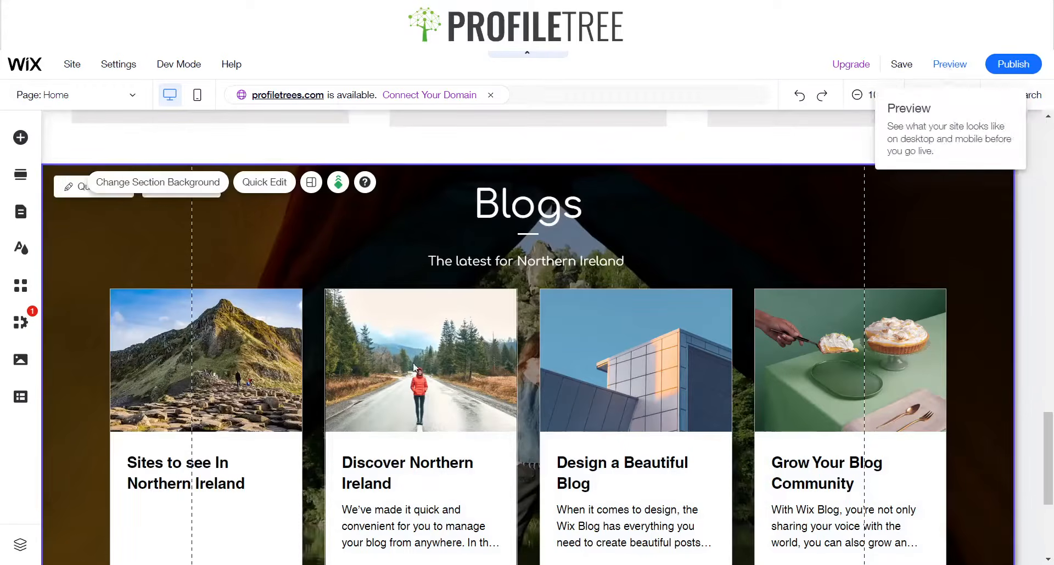
# Preview the site and scroll to the Blogs section to check the background
pyautogui.click(950, 64)
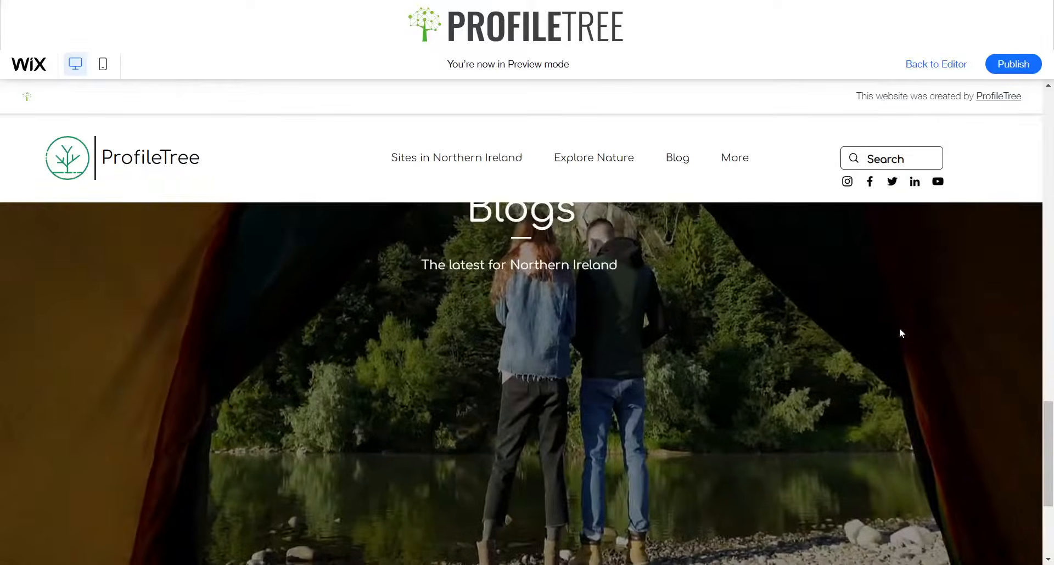
pyautogui.scroll(-5, 898, 326)
pyautogui.scroll(10, 898, 328)
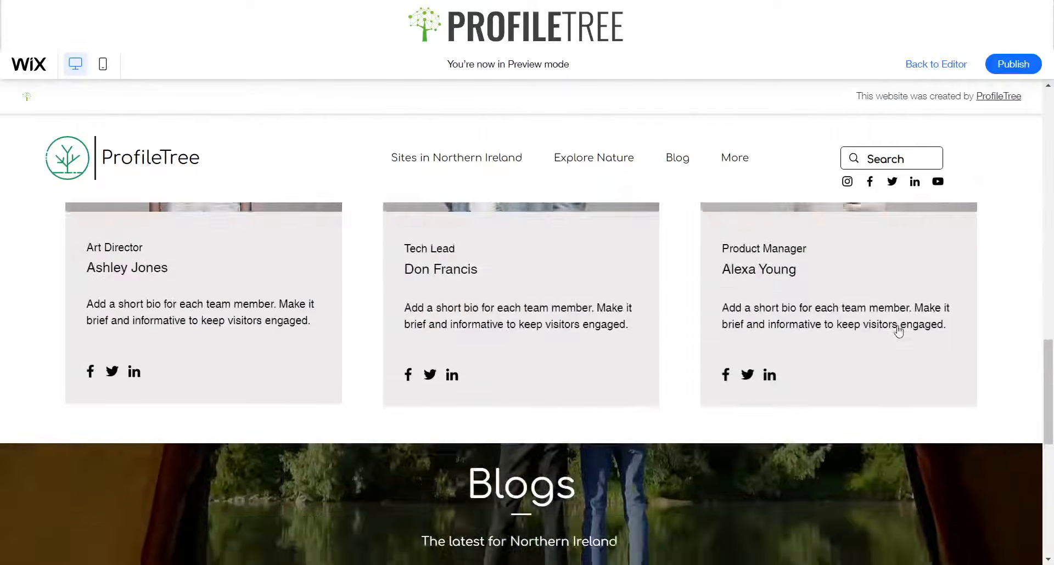
pyautogui.scroll(-4, 897, 329)
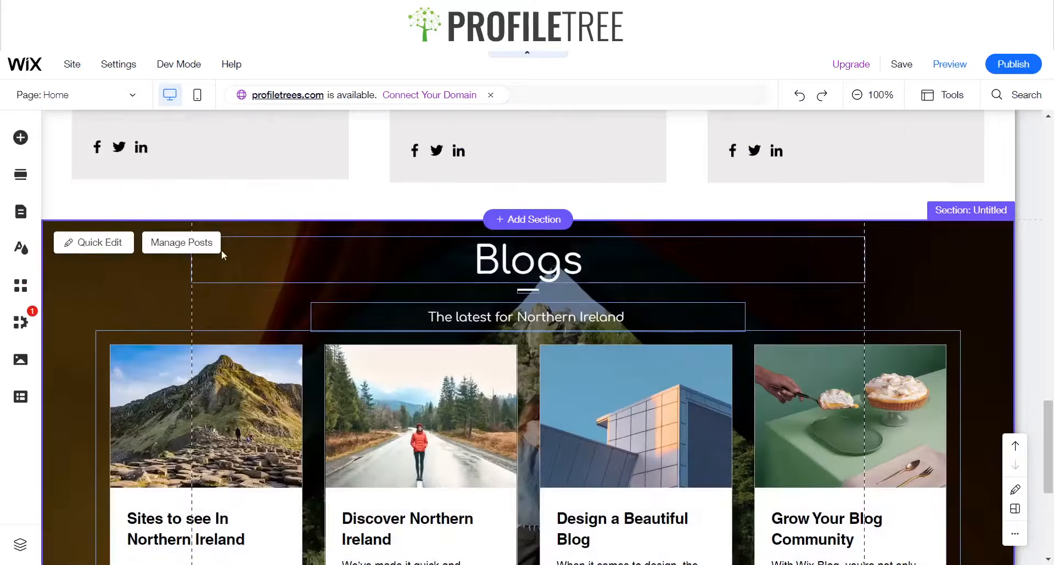
# Change the Blogs section's scroll effect to Parallax
pyautogui.click(150, 272)
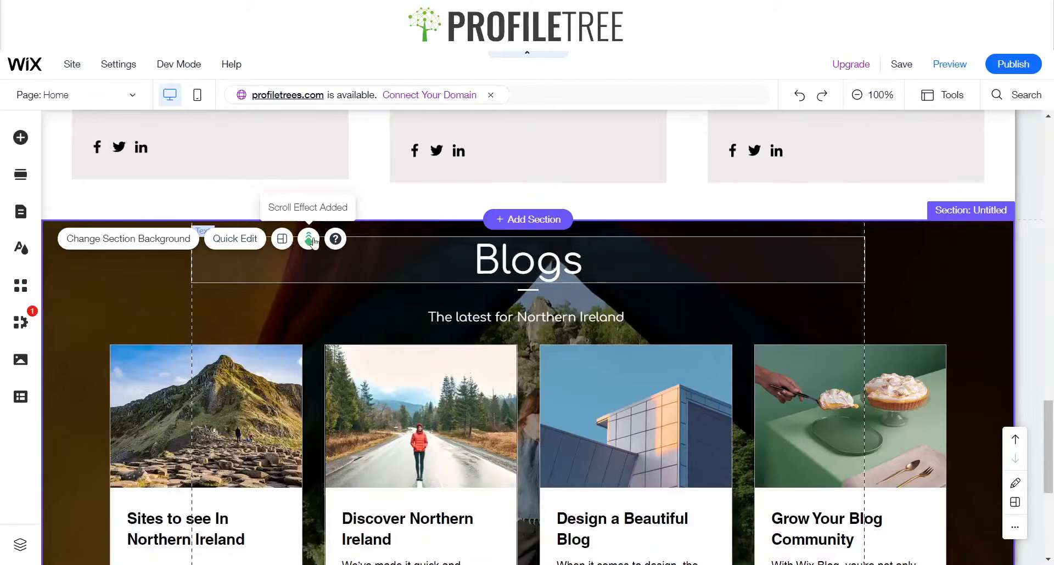
pyautogui.click(310, 240)
pyautogui.click(155, 263)
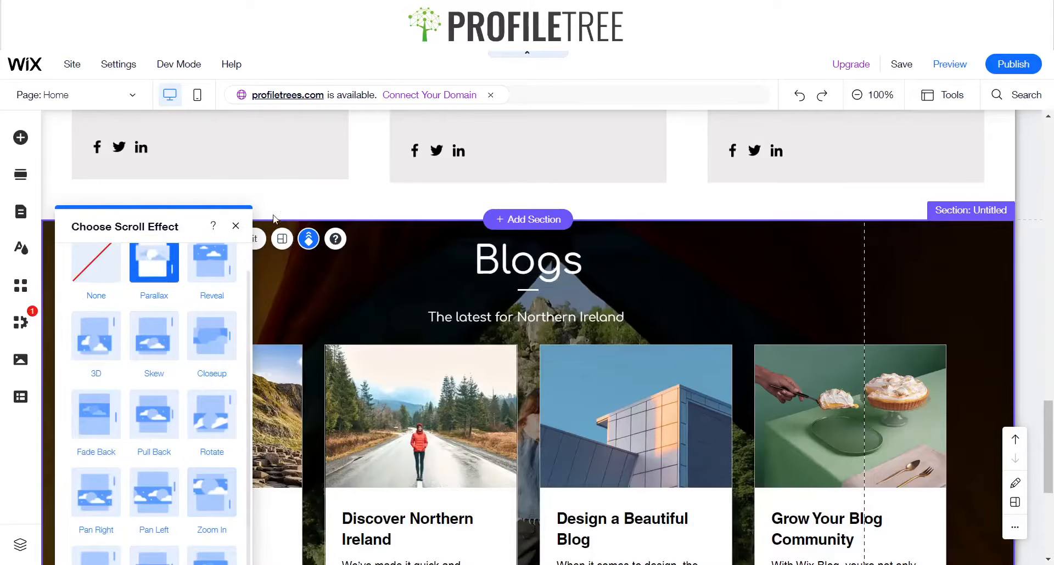
pyautogui.click(235, 227)
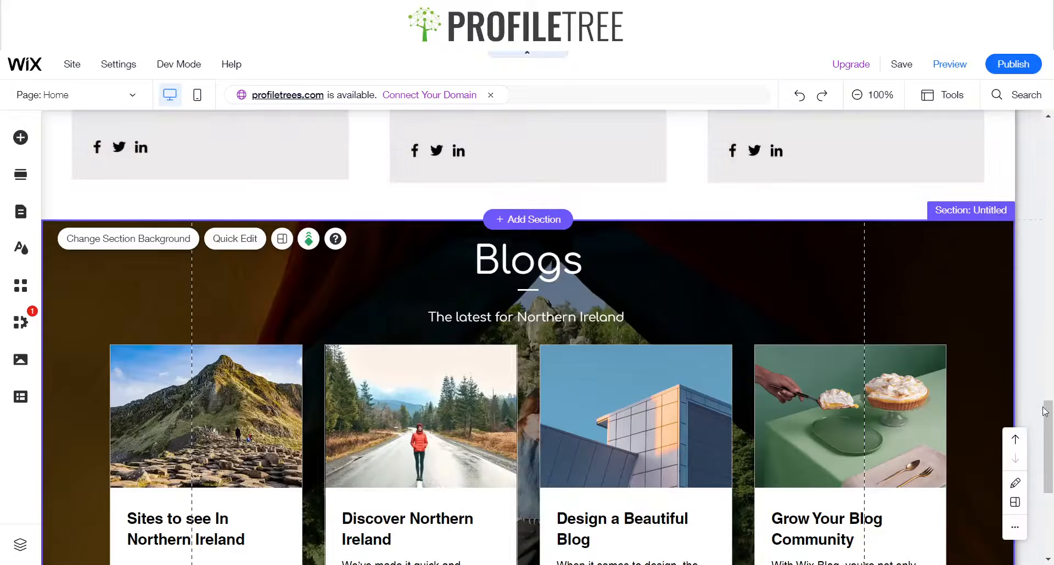
# Widen the header's horizontal menu leftwards so all menu items fit on one line
pyautogui.moveTo(1047, 412); pyautogui.dragTo(1047, 154)
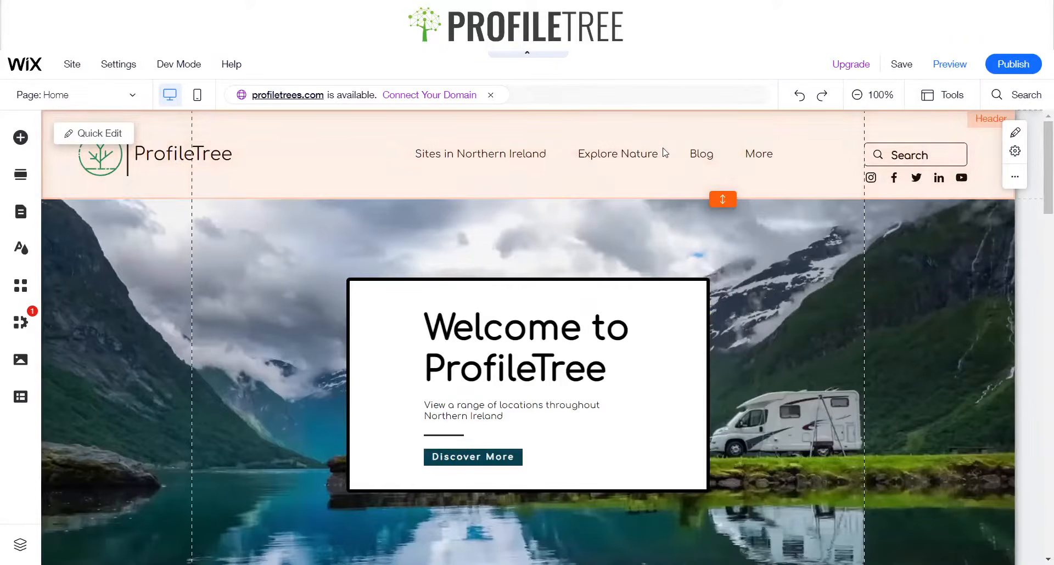
pyautogui.click(441, 153)
pyautogui.click(444, 152)
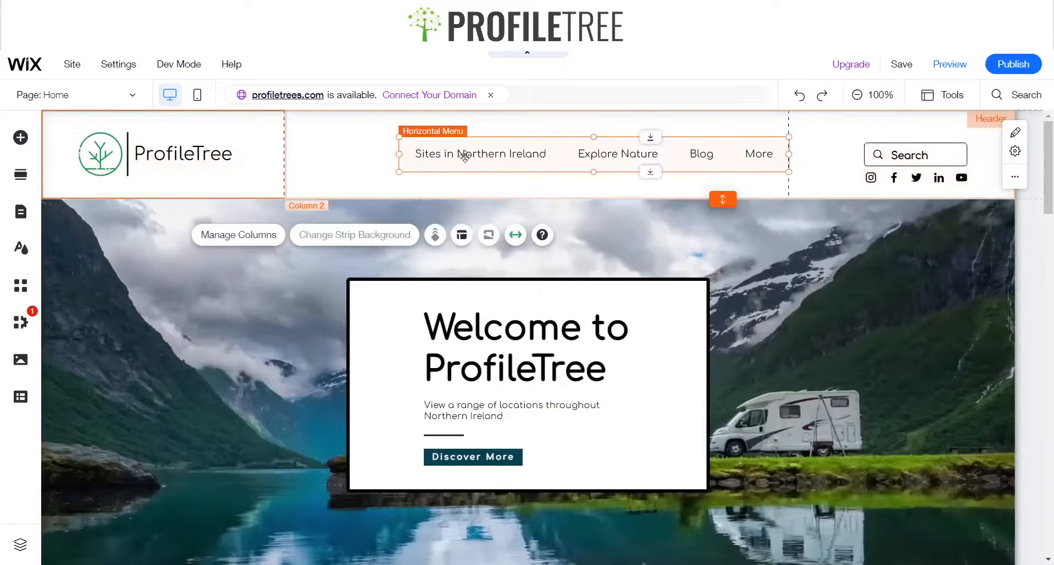
pyautogui.moveTo(399, 154); pyautogui.dragTo(292, 154)
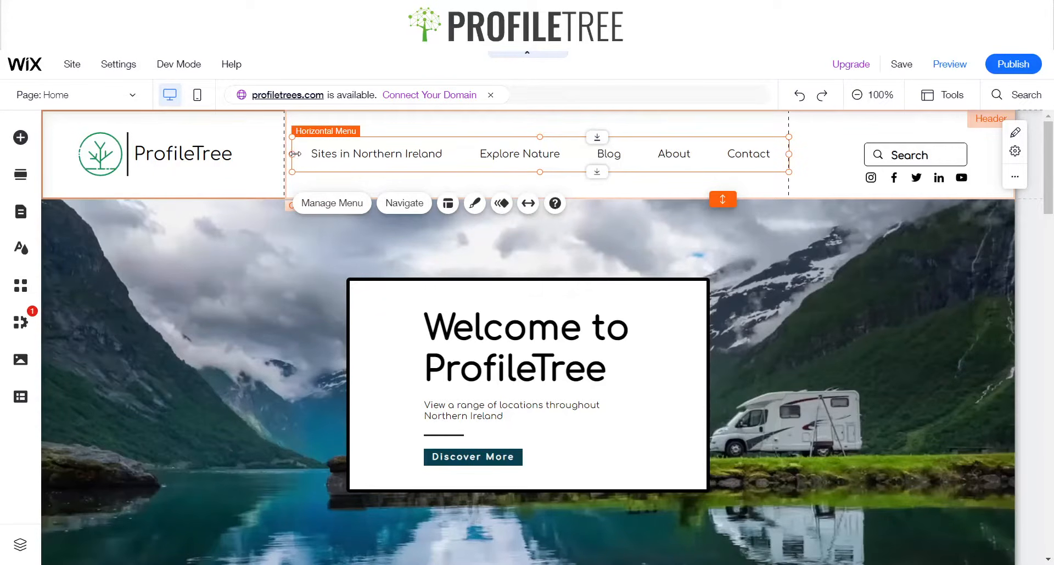
# Try narrowing the horizontal menu and undo the resize
pyautogui.moveTo(414, 152); pyautogui.dragTo(552, 153)
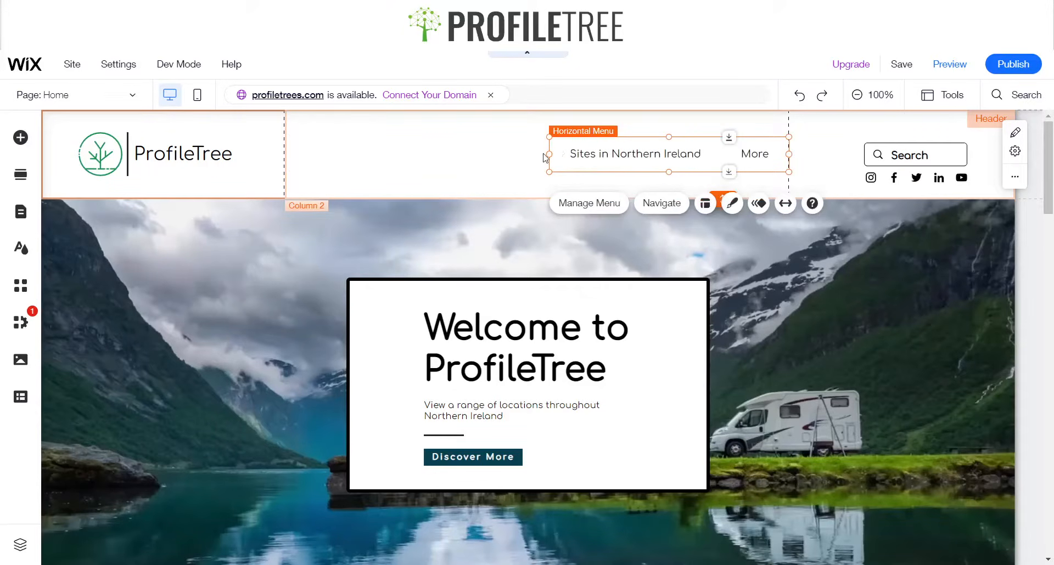
pyautogui.hotkey('ctrl', 'z')
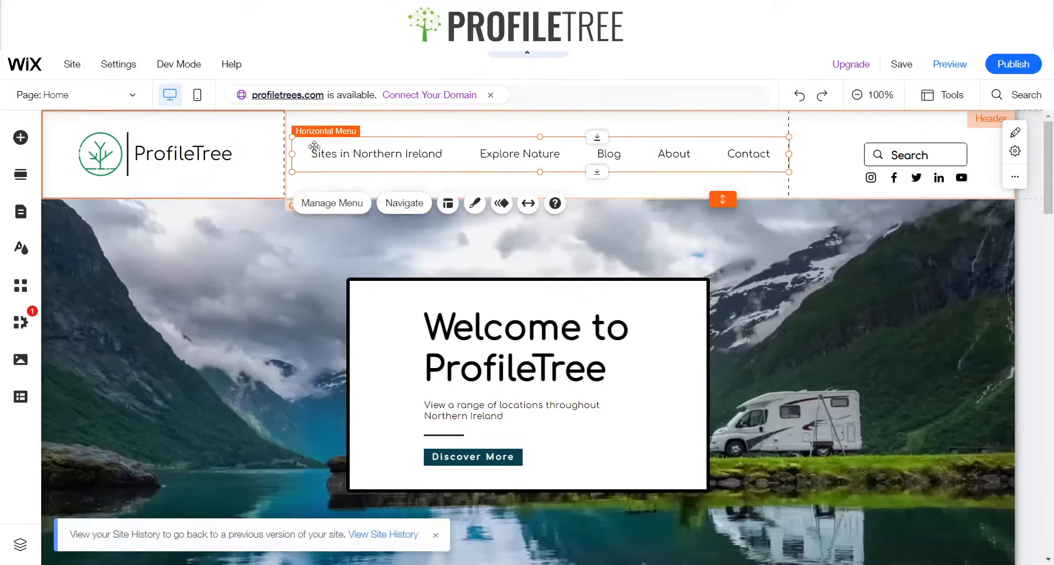
# Preview the header and return to the editor, scrolling down the homepage
pyautogui.click(949, 65)
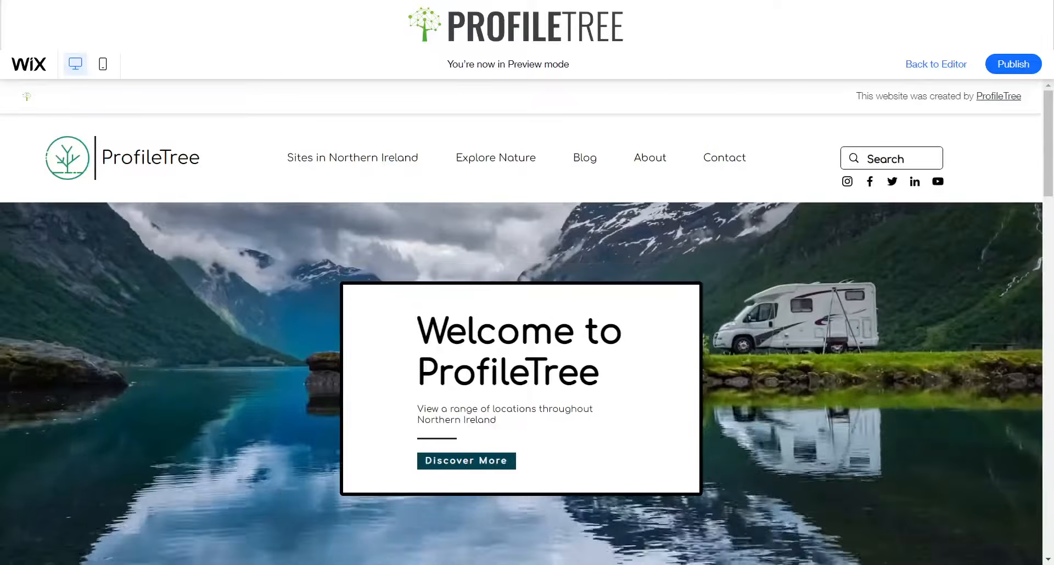
pyautogui.scroll(-5, 521, 384)
pyautogui.click(936, 64)
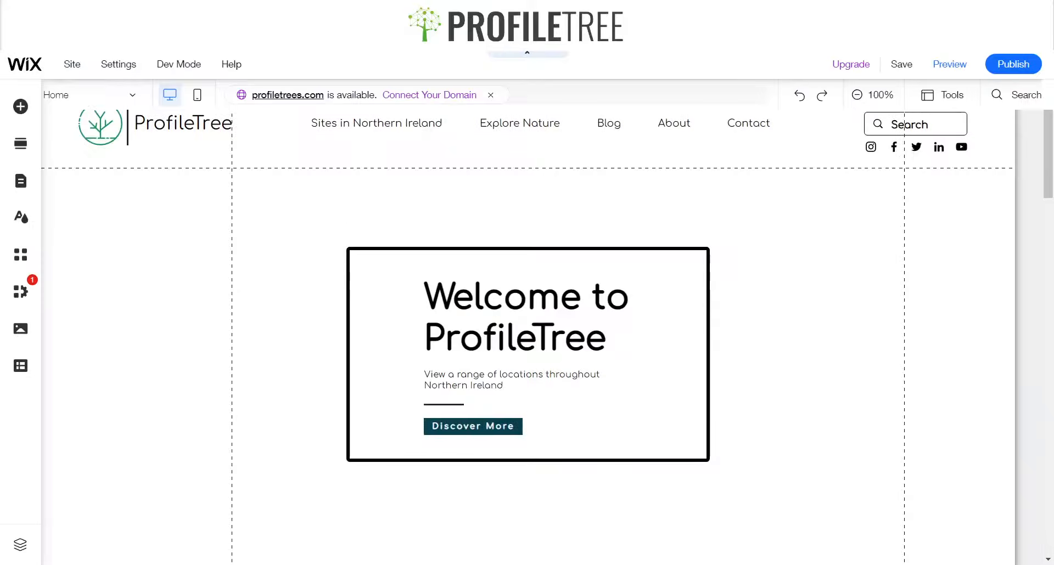
pyautogui.scroll(-1, 528, 330)
pyautogui.scroll(-20, 528, 329)
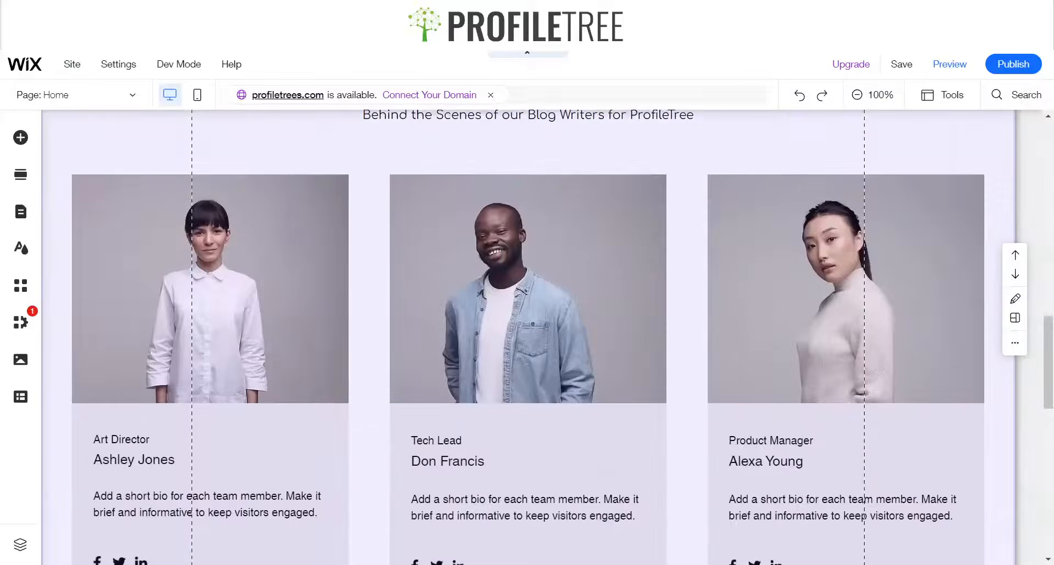
# Try removing the extra space above the footer and resizing it, then undo both changes
pyautogui.scroll(20, 528, 329)
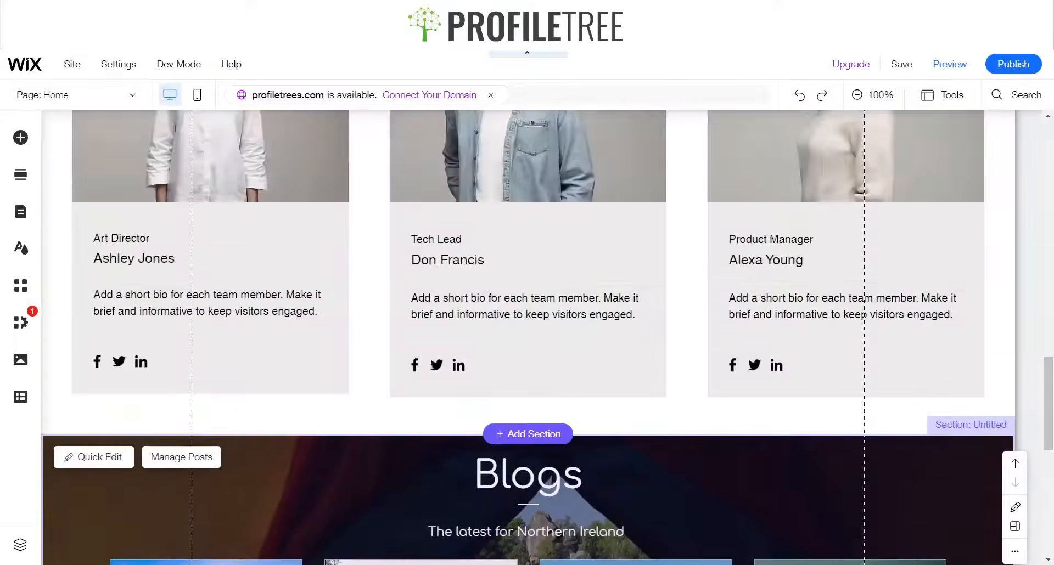
pyautogui.scroll(-20, 528, 330)
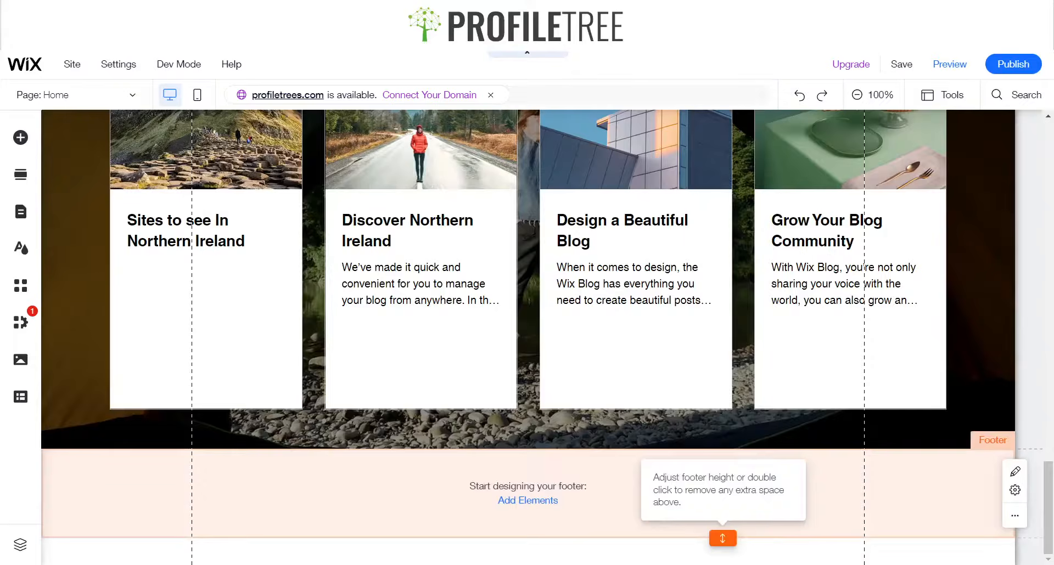
pyautogui.doubleClick(723, 538)
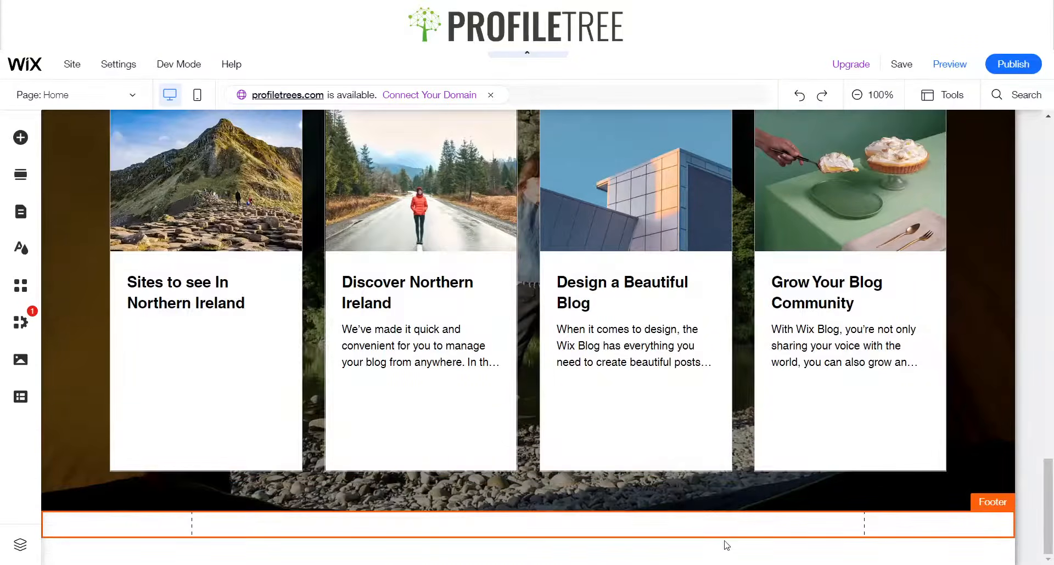
pyautogui.moveTo(722, 536); pyautogui.dragTo(722, 550)
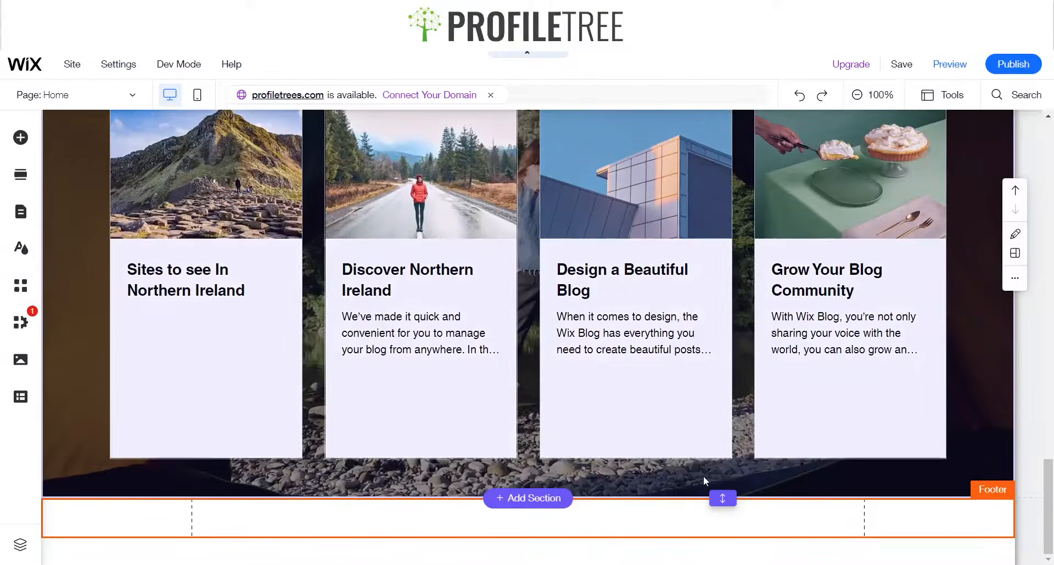
pyautogui.hotkey('ctrl', 'z')
pyautogui.hotkey('ctrl', 'z')
# Enlarge the footer and set its height to 300 px
pyautogui.scroll(-1, 693, 457)
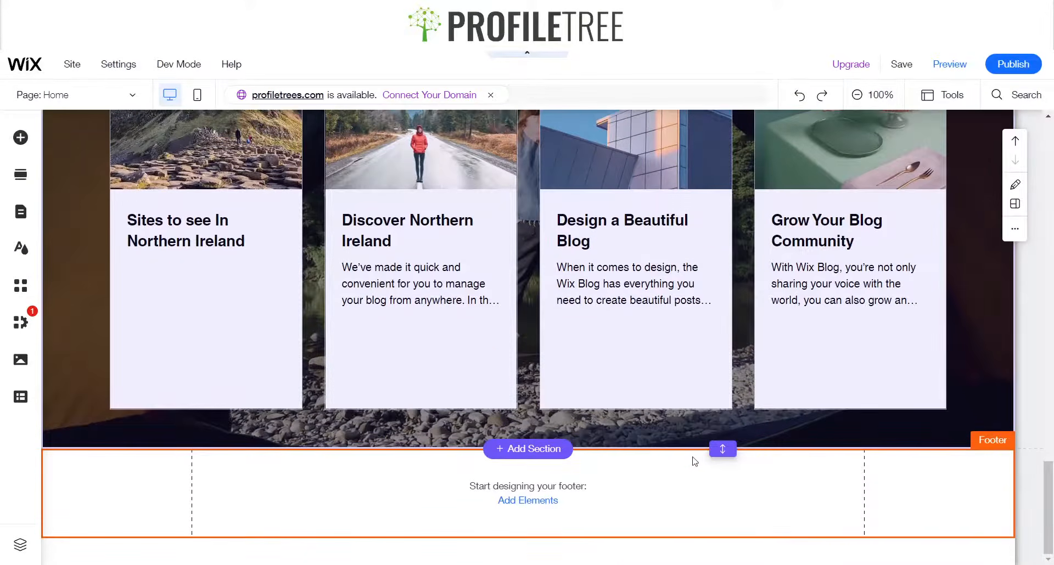
pyautogui.moveTo(723, 539); pyautogui.dragTo(724, 506)
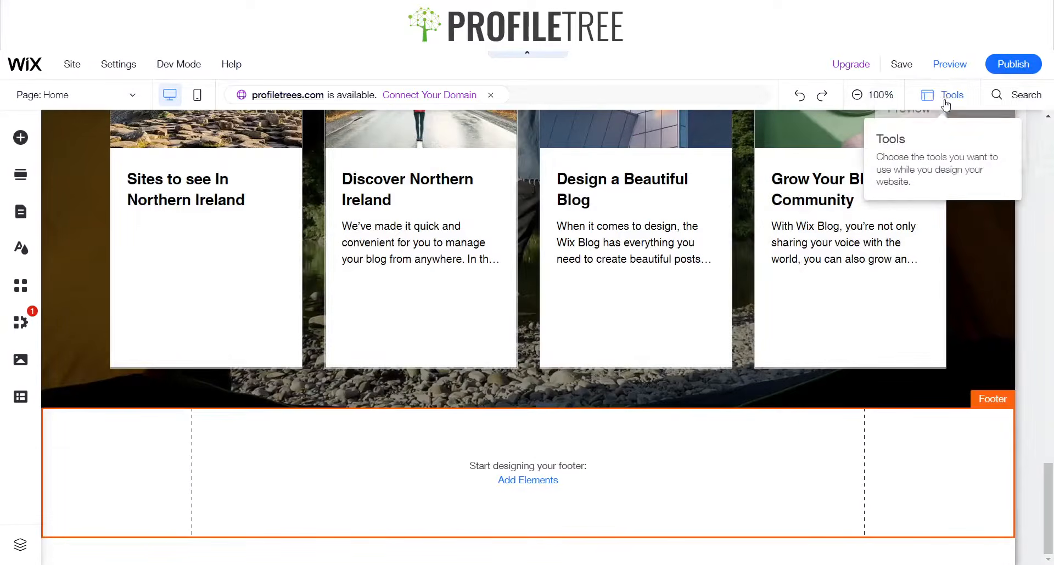
pyautogui.click(945, 98)
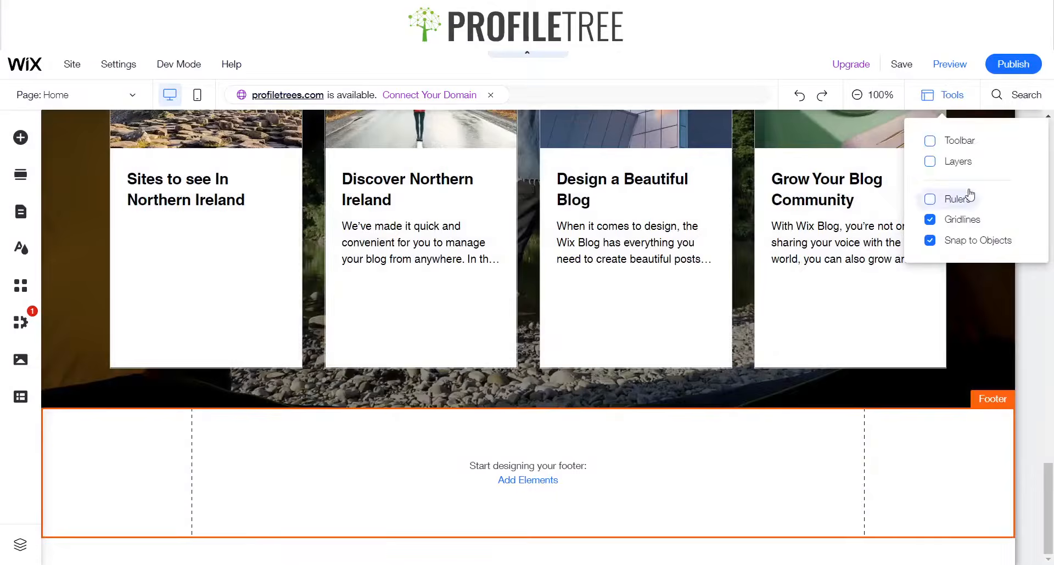
pyautogui.click(958, 141)
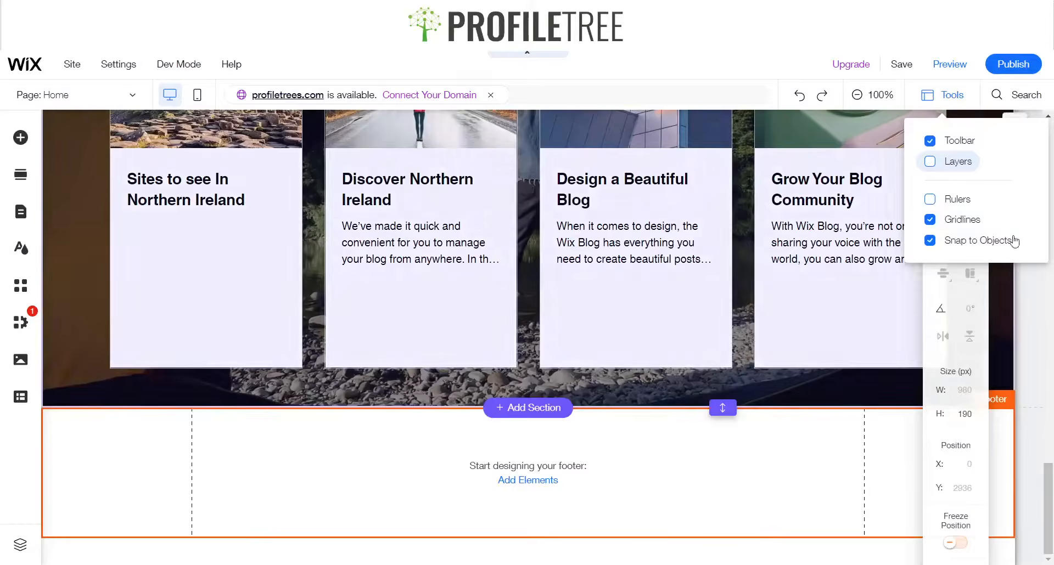
pyautogui.click(955, 415)
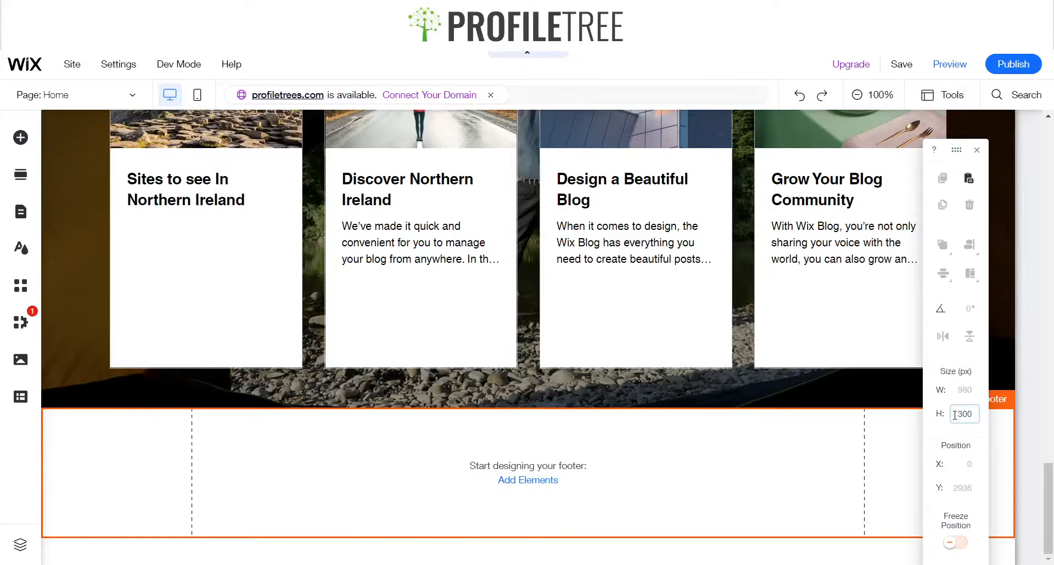
pyautogui.press('Return')
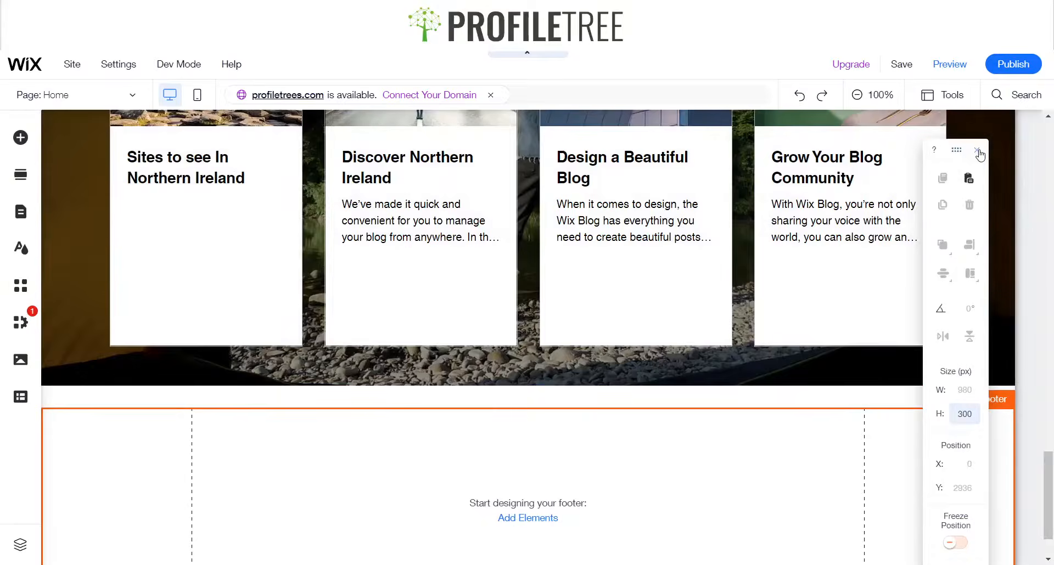
pyautogui.click(978, 152)
# Add a dark classic strip into the footer
pyautogui.scroll(-1, 604, 472)
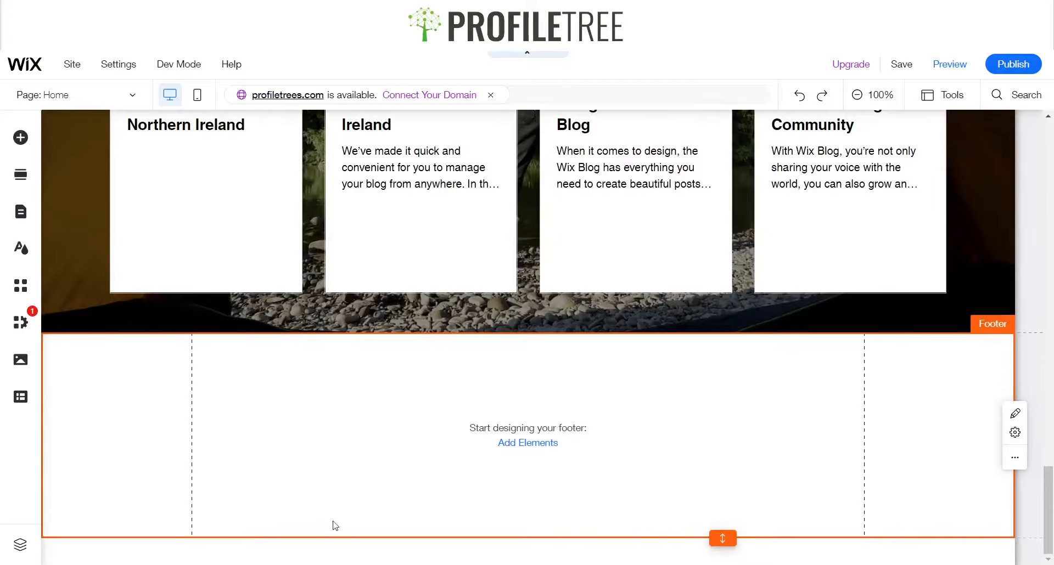
pyautogui.click(20, 138)
pyautogui.click(67, 165)
pyautogui.click(79, 216)
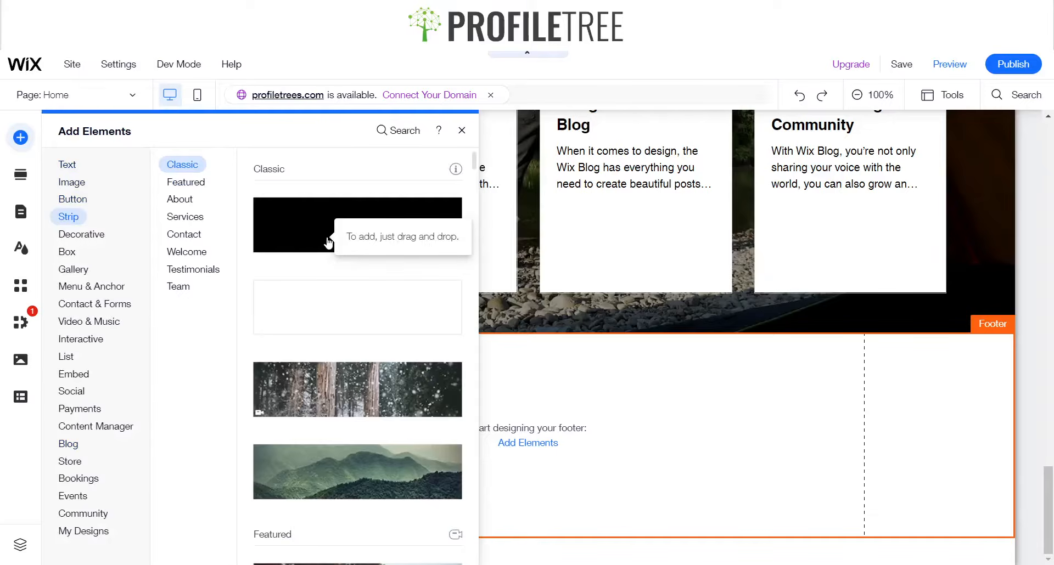
pyautogui.moveTo(328, 243); pyautogui.dragTo(609, 455)
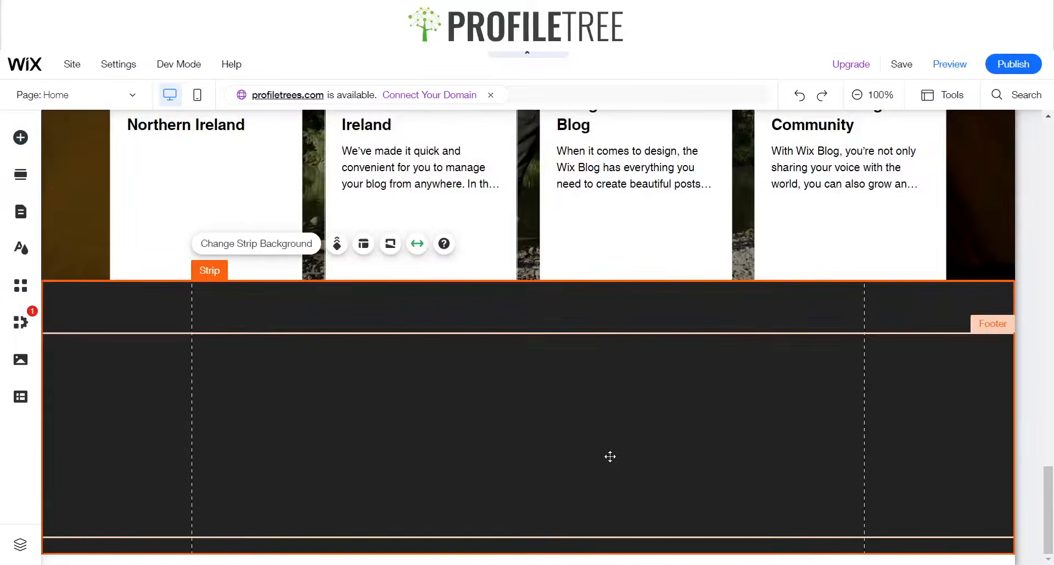
# Adjust the strip's position inside the footer below the Blogs section
pyautogui.scroll(-2, 576, 389)
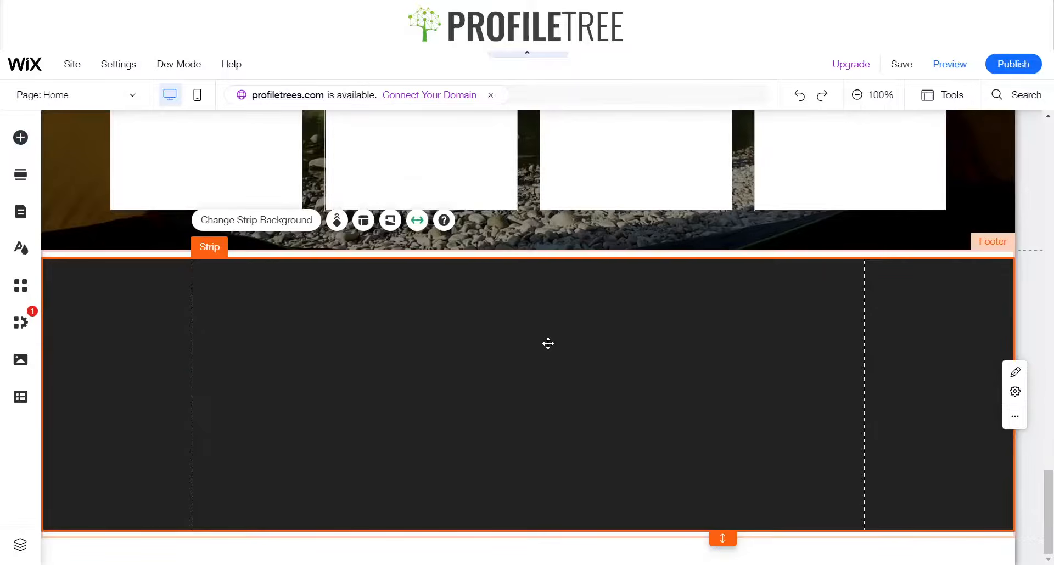
pyautogui.moveTo(554, 362)
pyautogui.mouseDown()
pyautogui.moveTo(550, 382)
pyautogui.moveTo(515, 355)
pyautogui.moveTo(515, 372)
pyautogui.mouseUp()
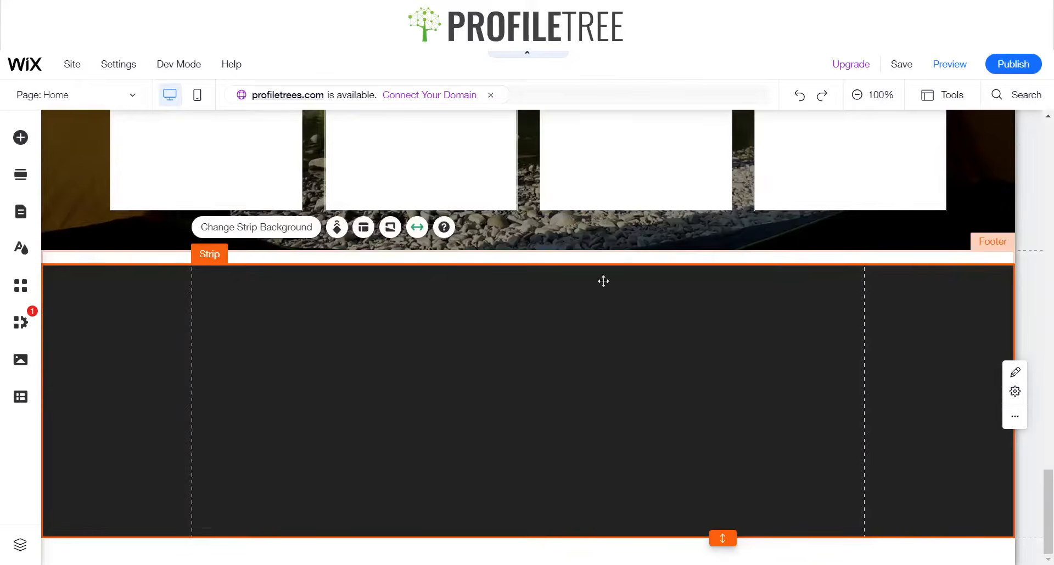
pyautogui.moveTo(566, 266); pyautogui.dragTo(565, 278)
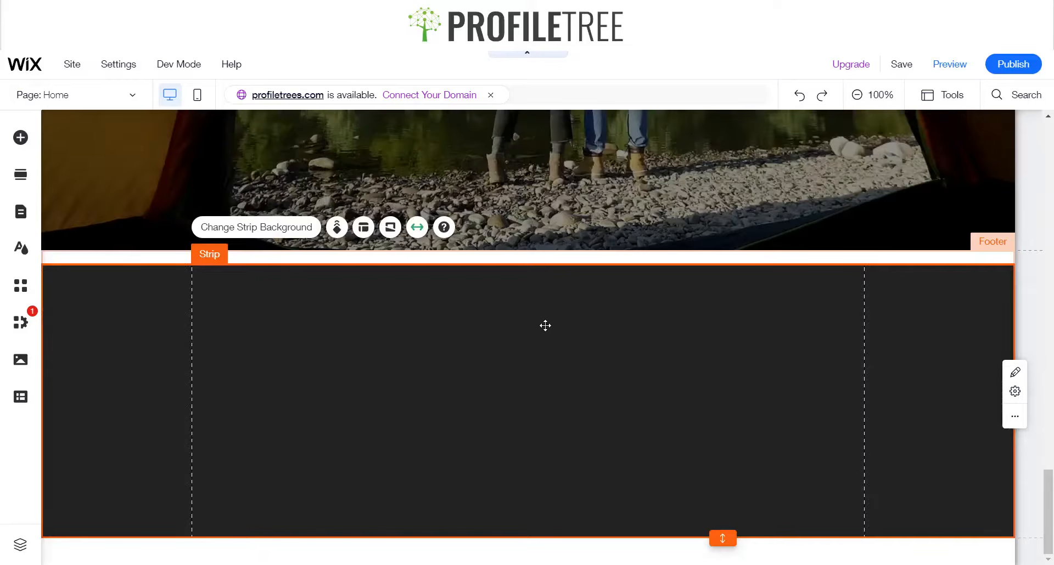
pyautogui.scroll(10, 545, 326)
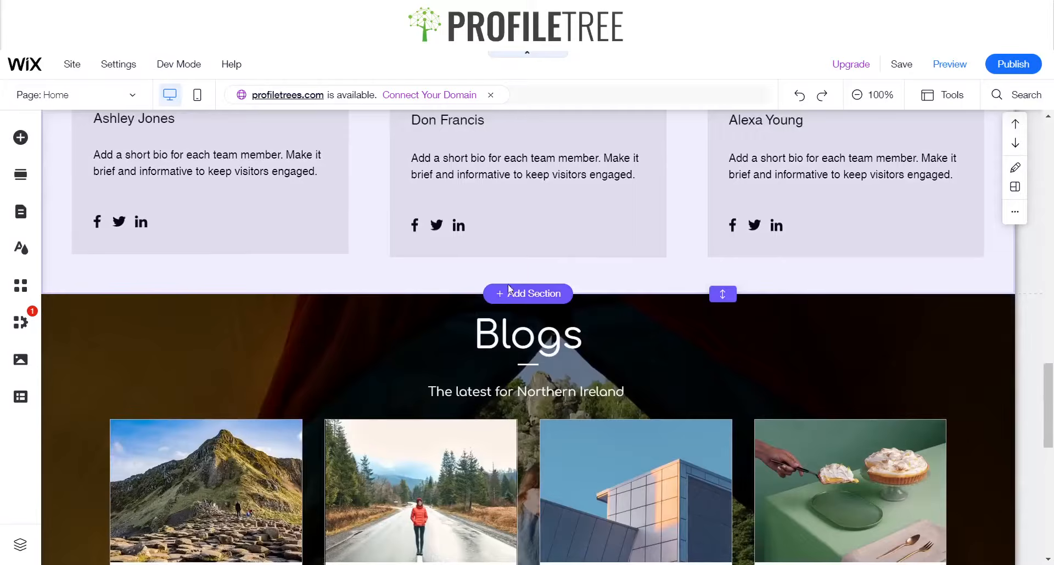
pyautogui.scroll(-10, 622, 347)
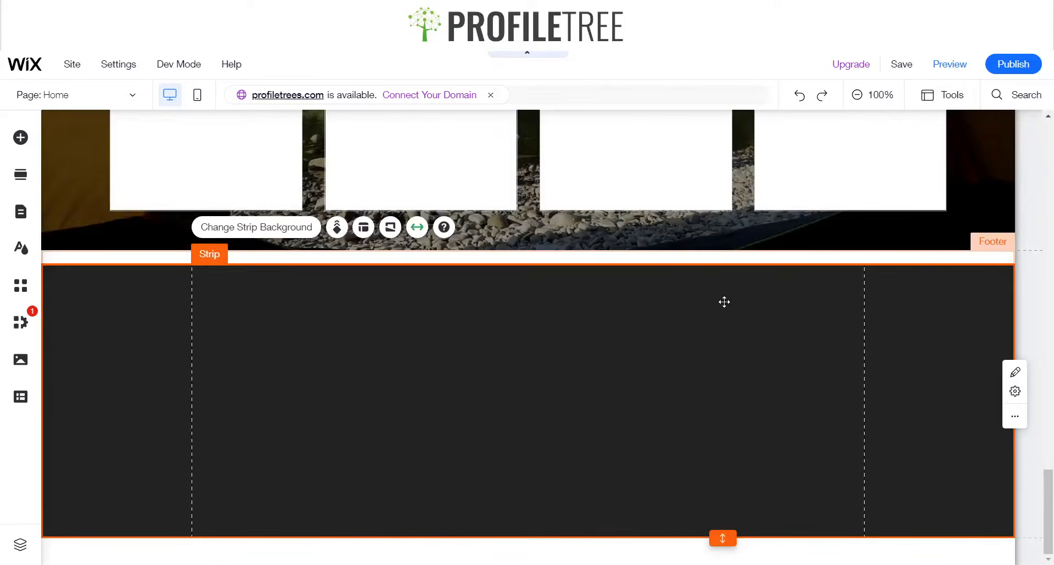
pyautogui.click(680, 244)
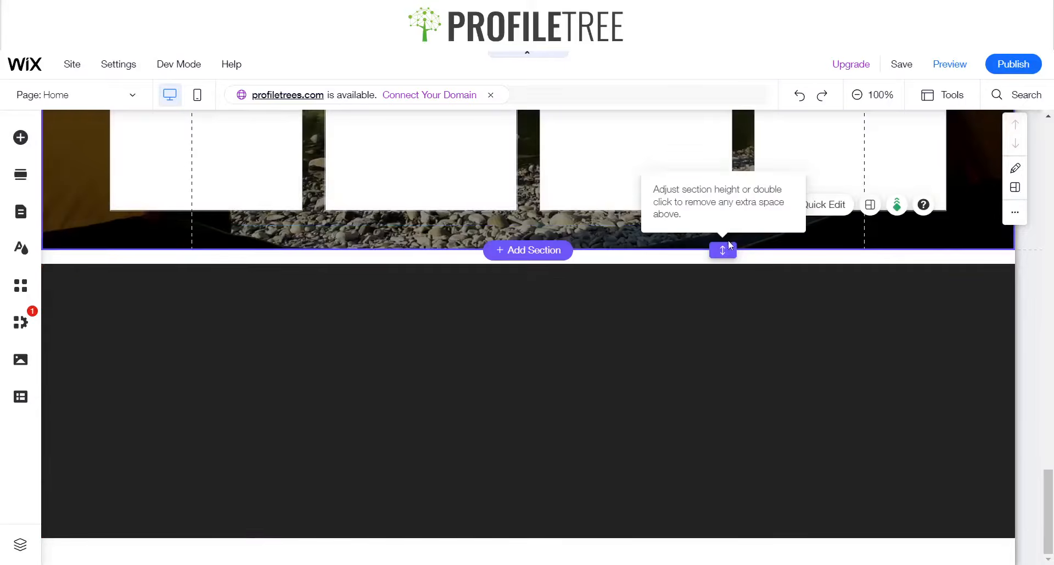
pyautogui.moveTo(727, 241); pyautogui.dragTo(707, 245)
pyautogui.click(674, 276)
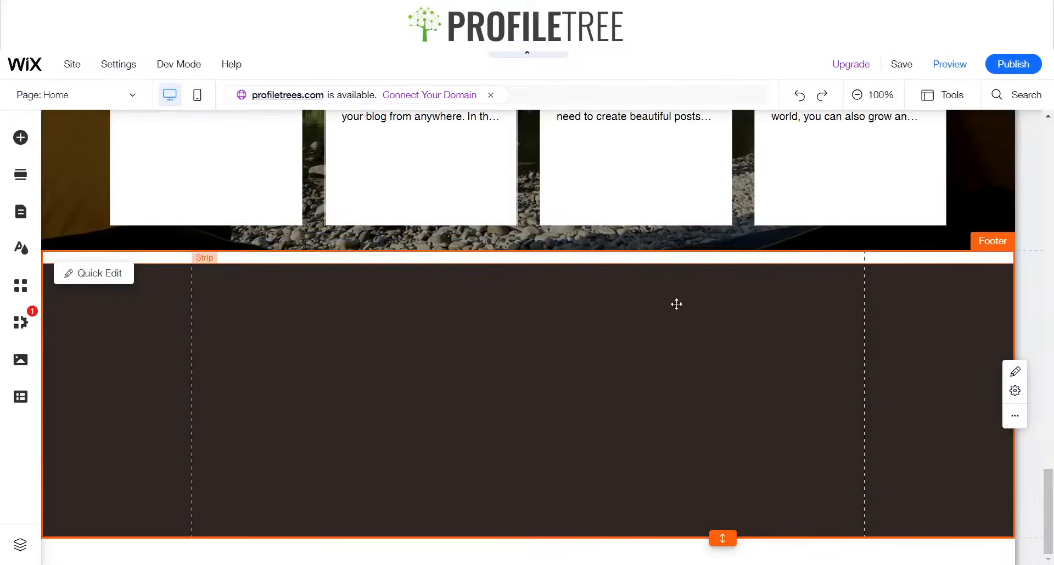
pyautogui.moveTo(595, 270); pyautogui.dragTo(593, 294)
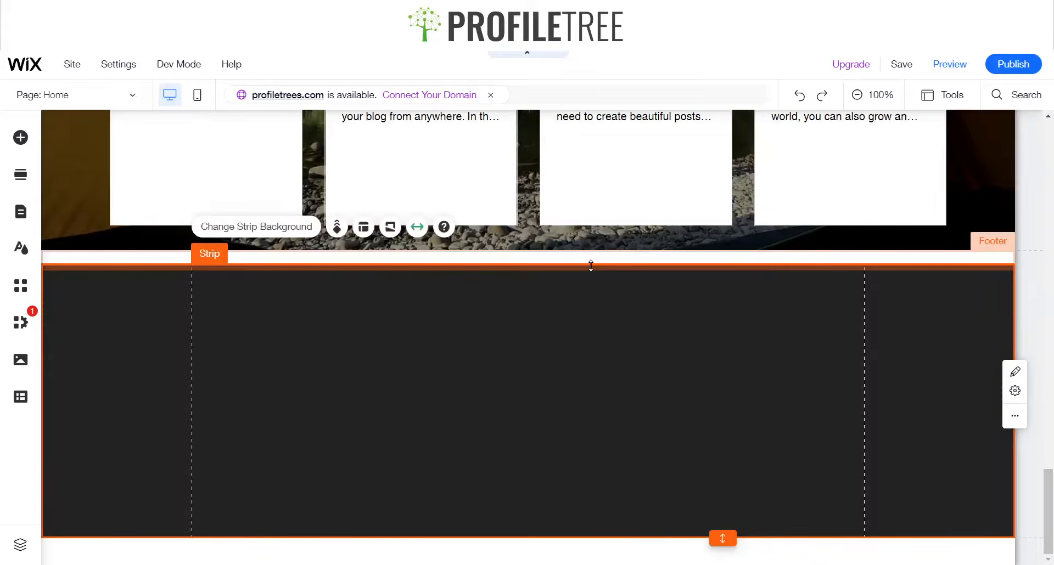
# Reduce the strip's height in its size settings and move it back into place in the footer
pyautogui.click(948, 102)
pyautogui.click(960, 140)
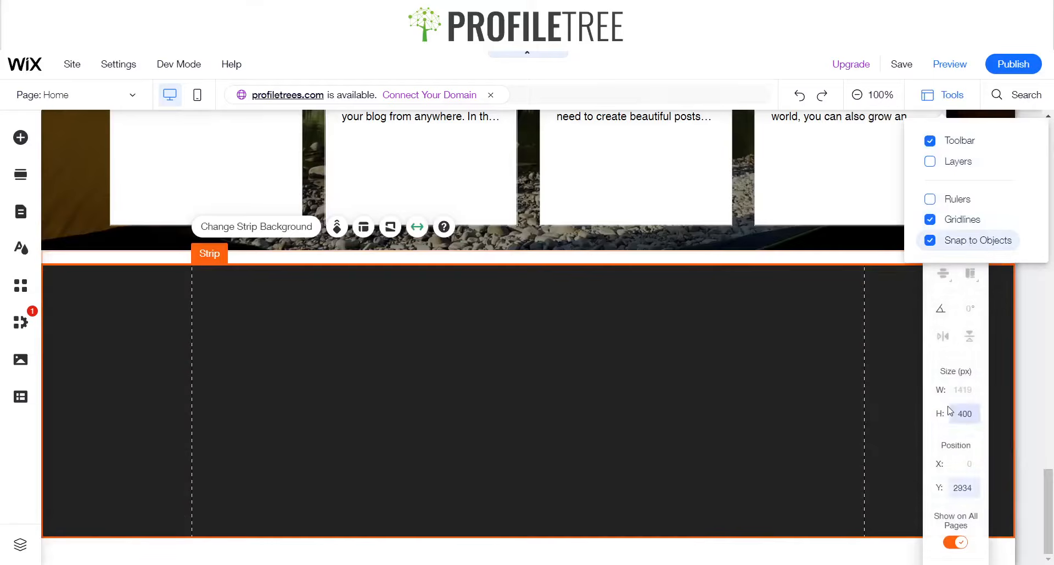
pyautogui.click(959, 414)
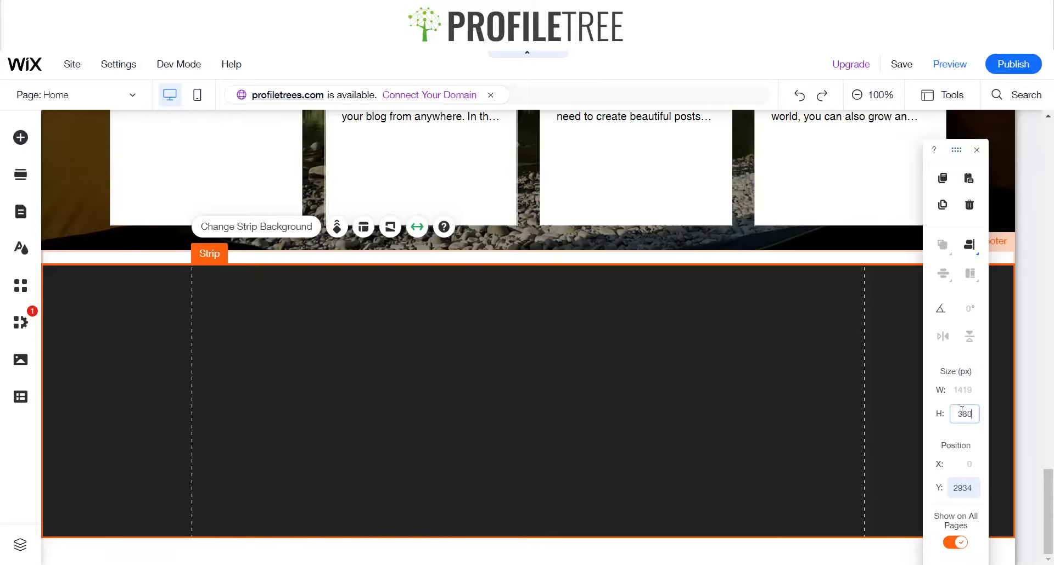
pyautogui.press('Return')
pyautogui.click(977, 151)
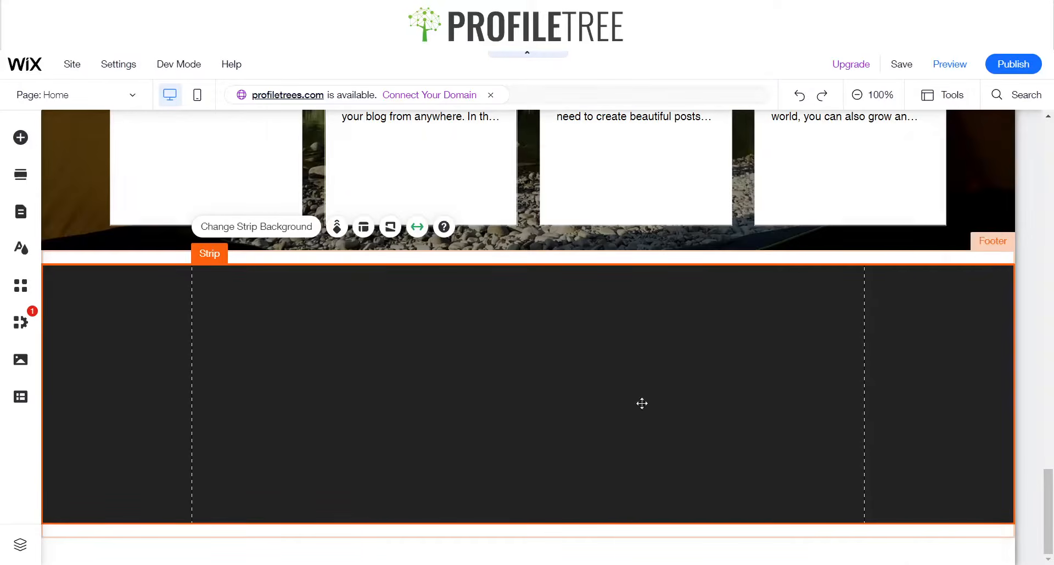
pyautogui.moveTo(617, 388); pyautogui.dragTo(617, 399)
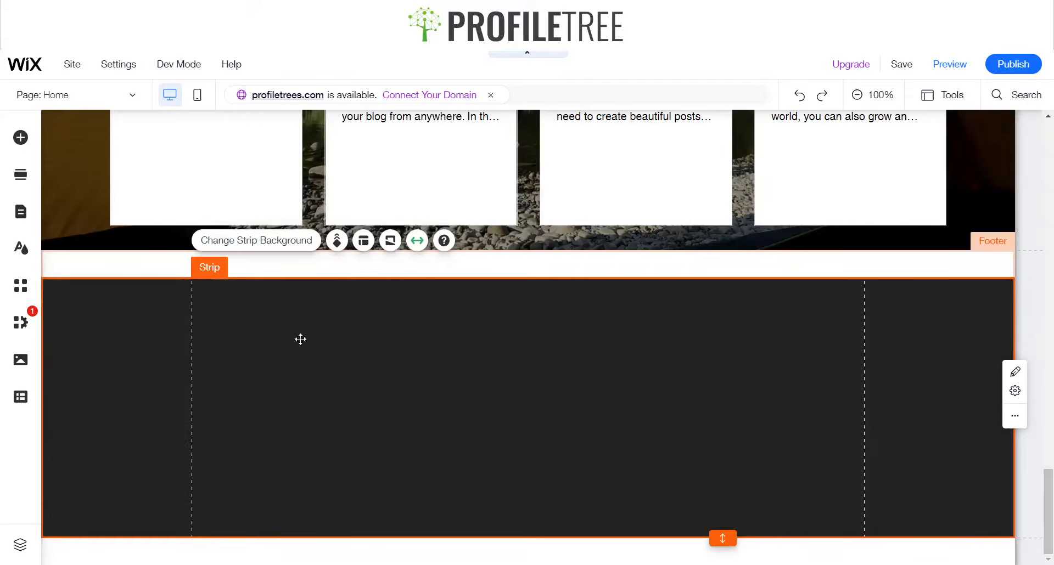
# Add a second column to the footer strip's layout
pyautogui.click(363, 240)
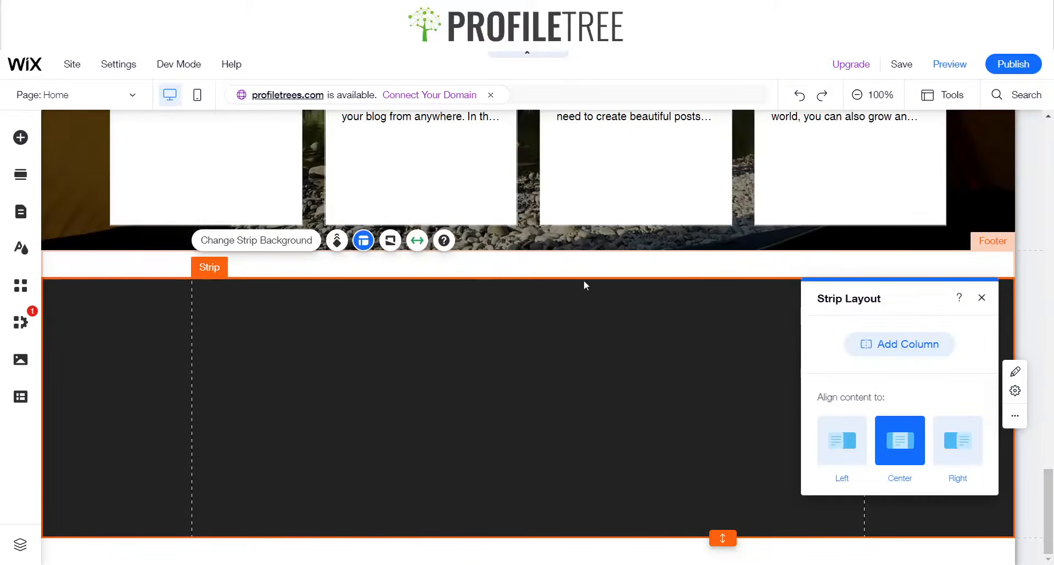
pyautogui.click(900, 346)
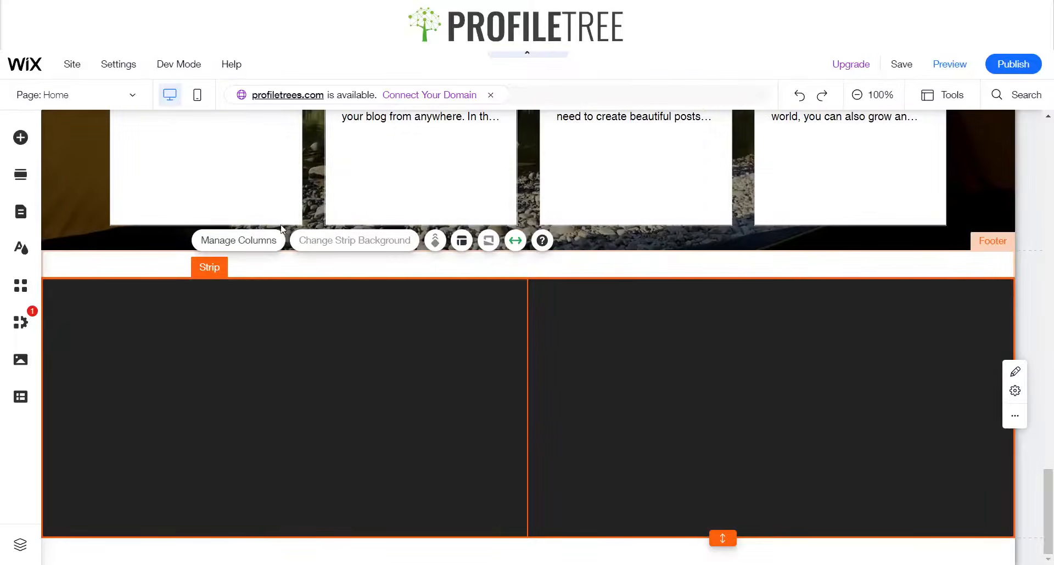
pyautogui.click(280, 341)
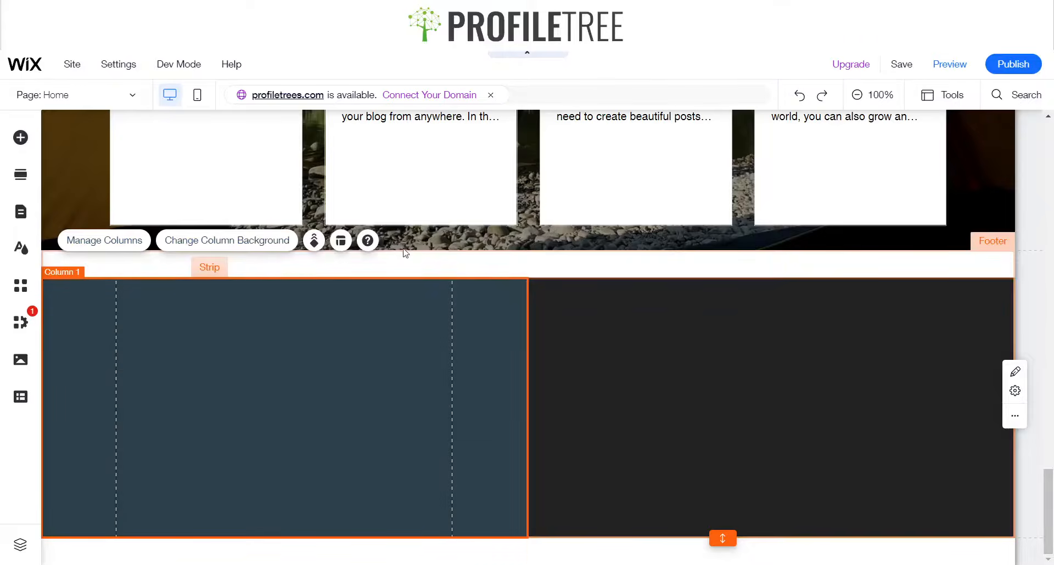
pyautogui.click(85, 244)
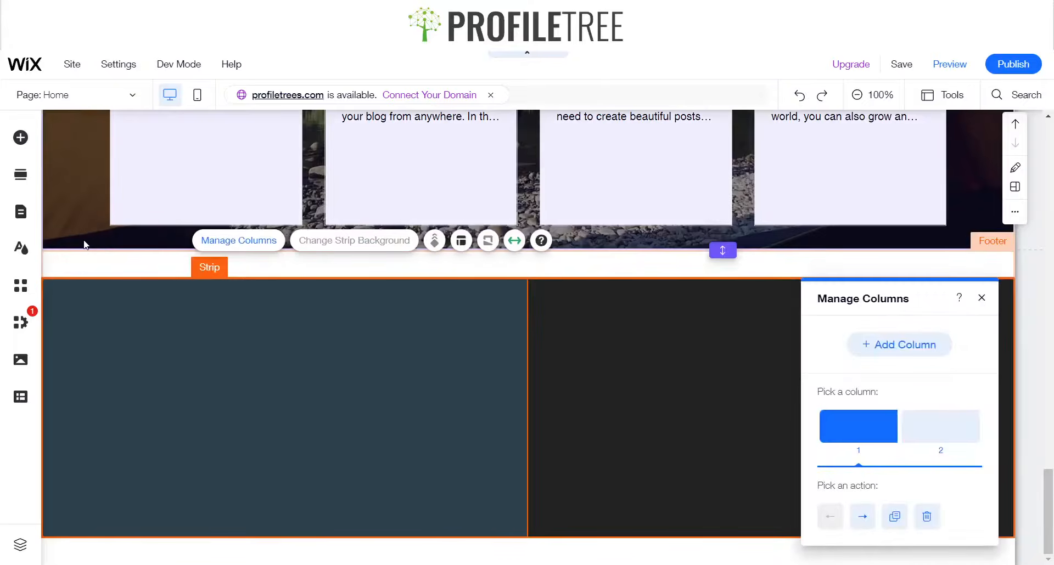
# Set the strip's column proportions to 25-75 and select the narrow first column
pyautogui.click(462, 241)
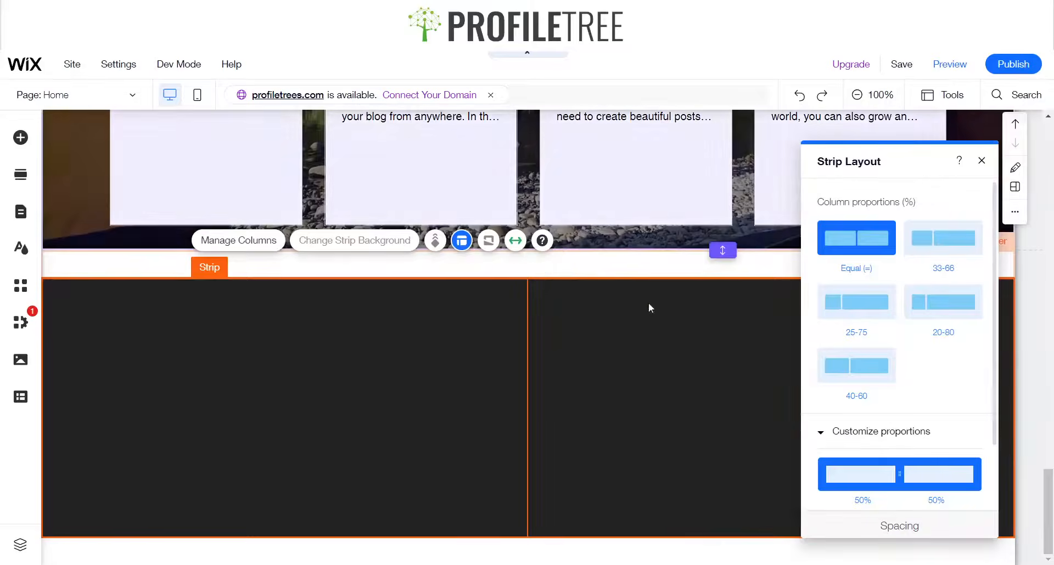
pyautogui.click(871, 319)
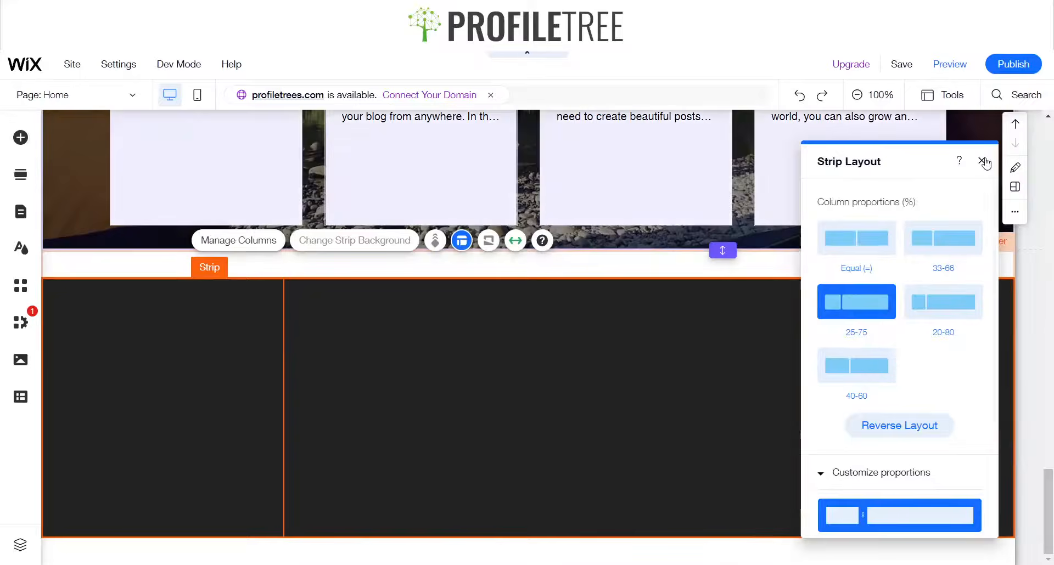
pyautogui.click(982, 160)
pyautogui.click(163, 343)
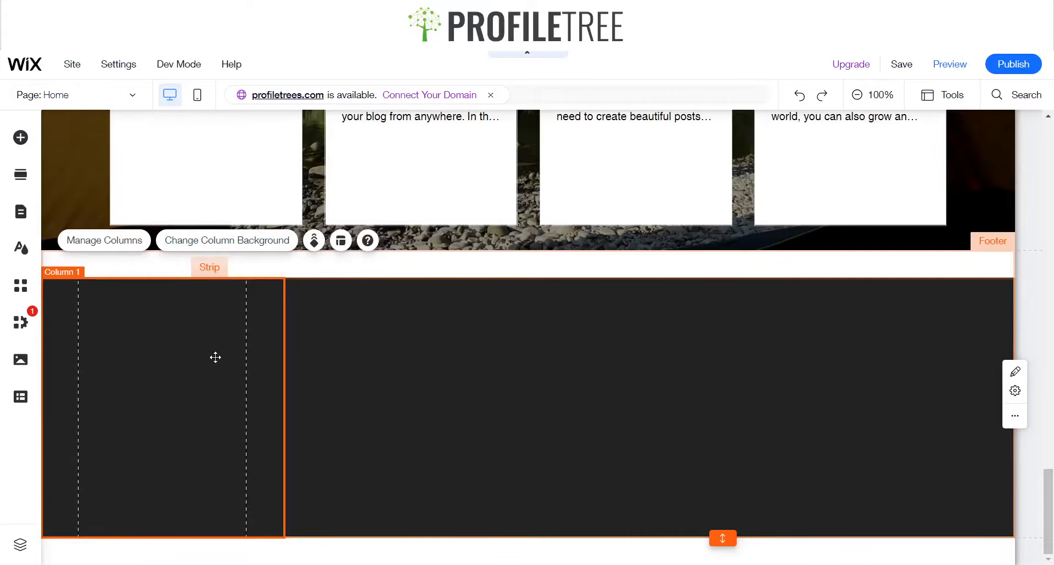
# Copy the logo group from the header and paste it into the footer strip
pyautogui.scroll(20, 277, 368)
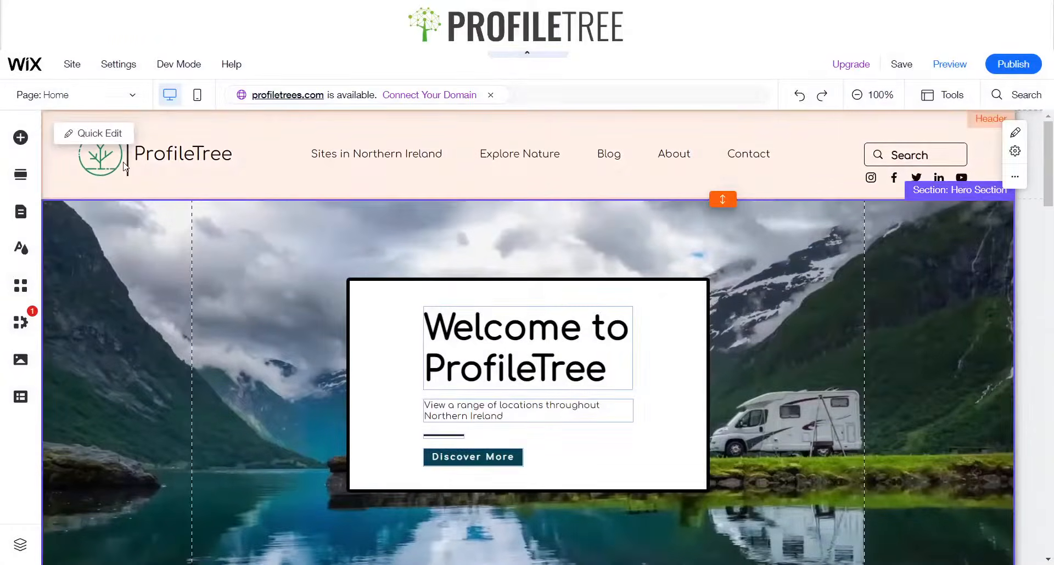
pyautogui.click(126, 168)
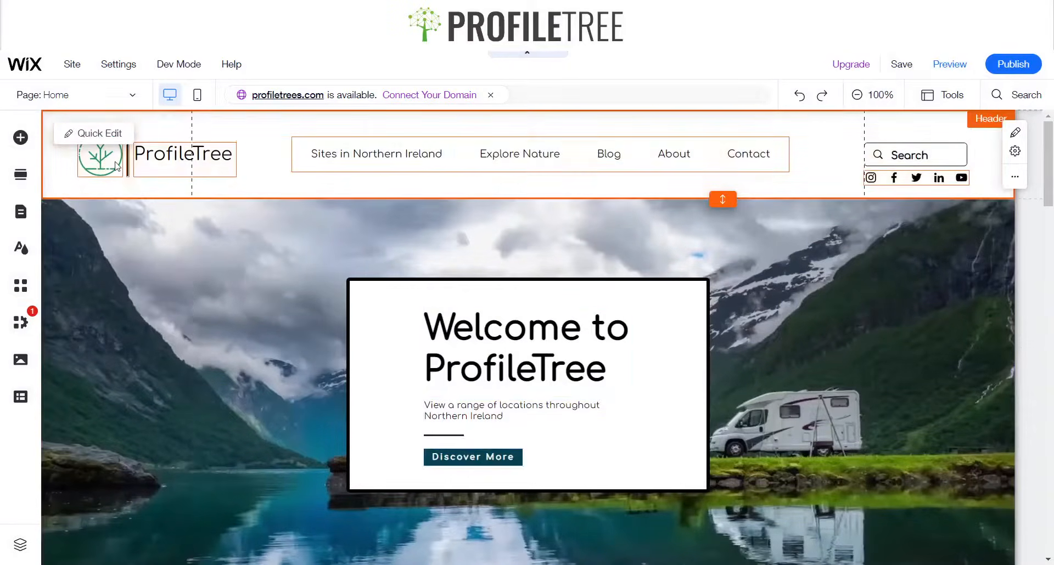
pyautogui.click(120, 163)
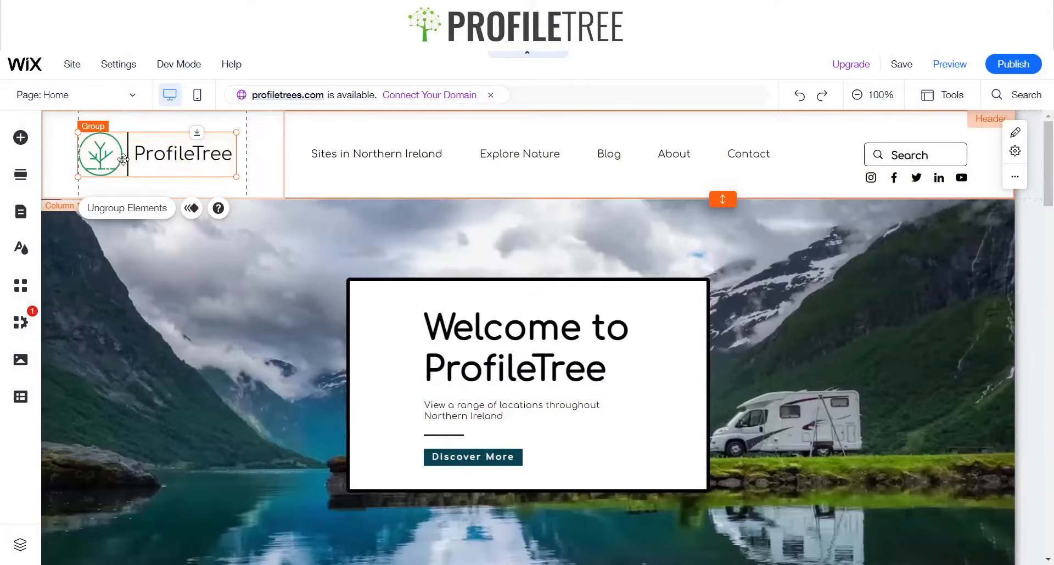
pyautogui.scroll(-15, 160, 245)
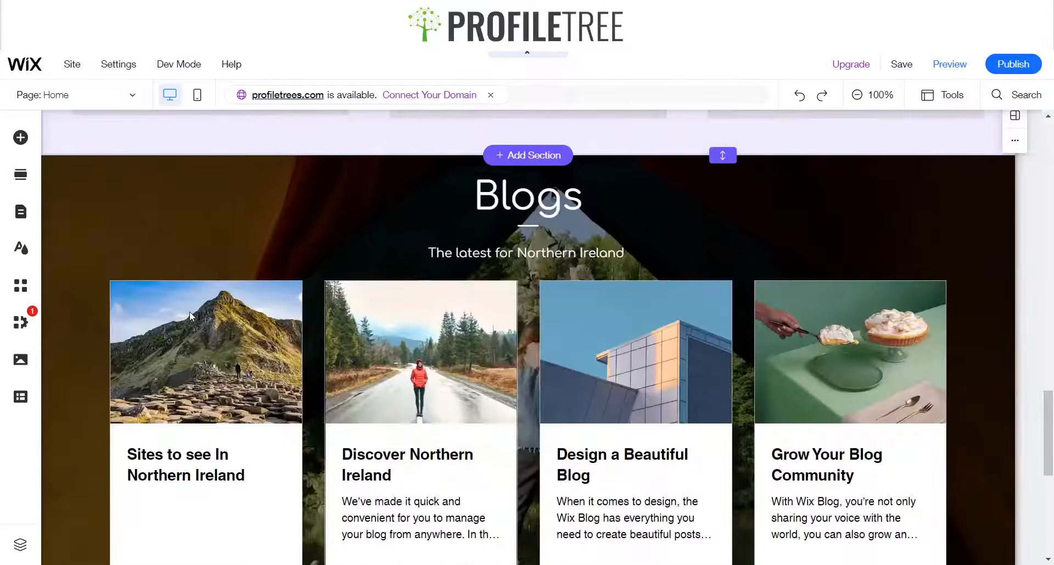
pyautogui.scroll(-8, 190, 311)
pyautogui.click(152, 363)
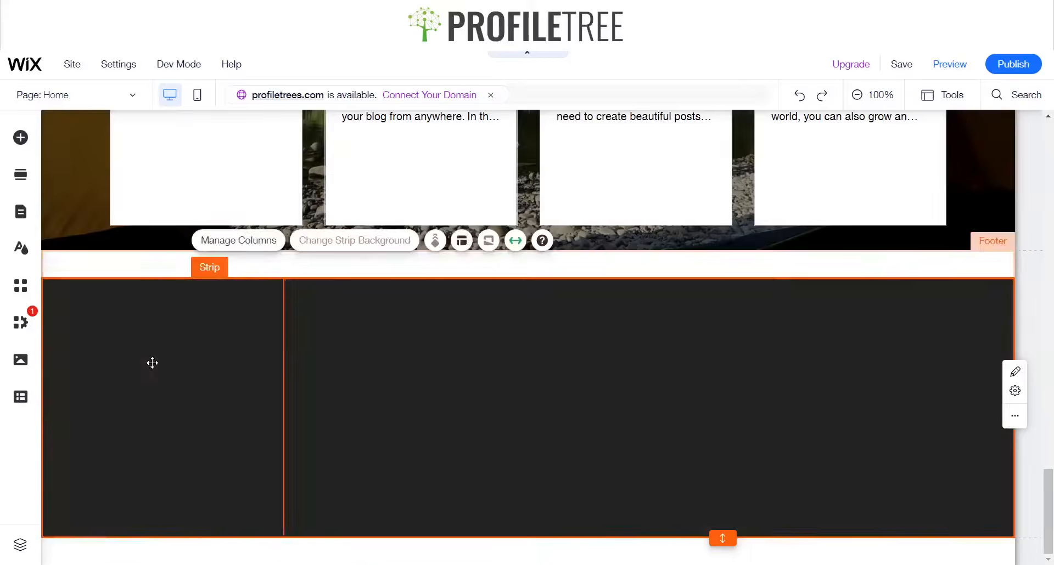
pyautogui.click(158, 371)
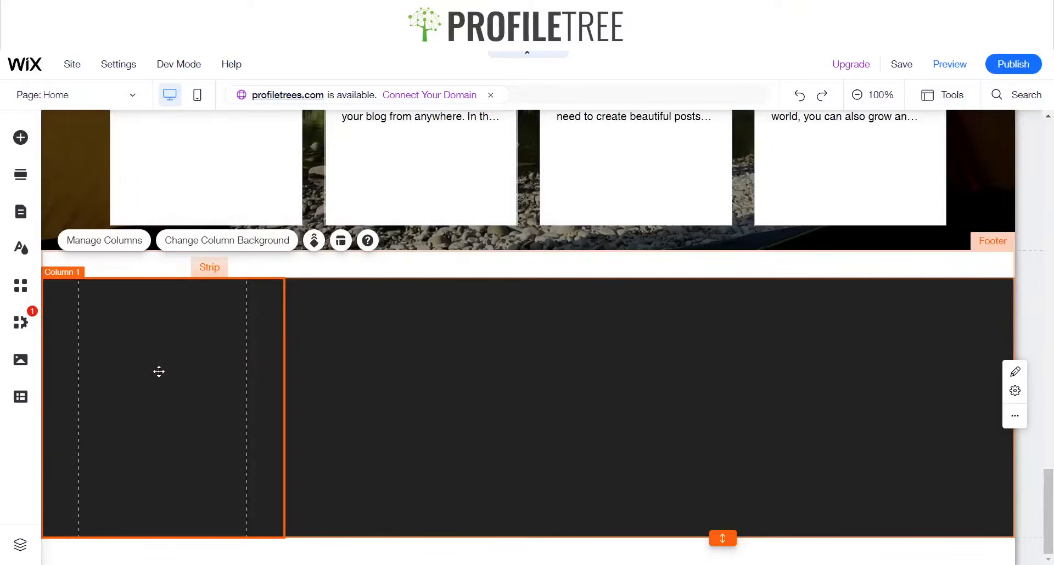
pyautogui.hotkey('ctrl', 'v')
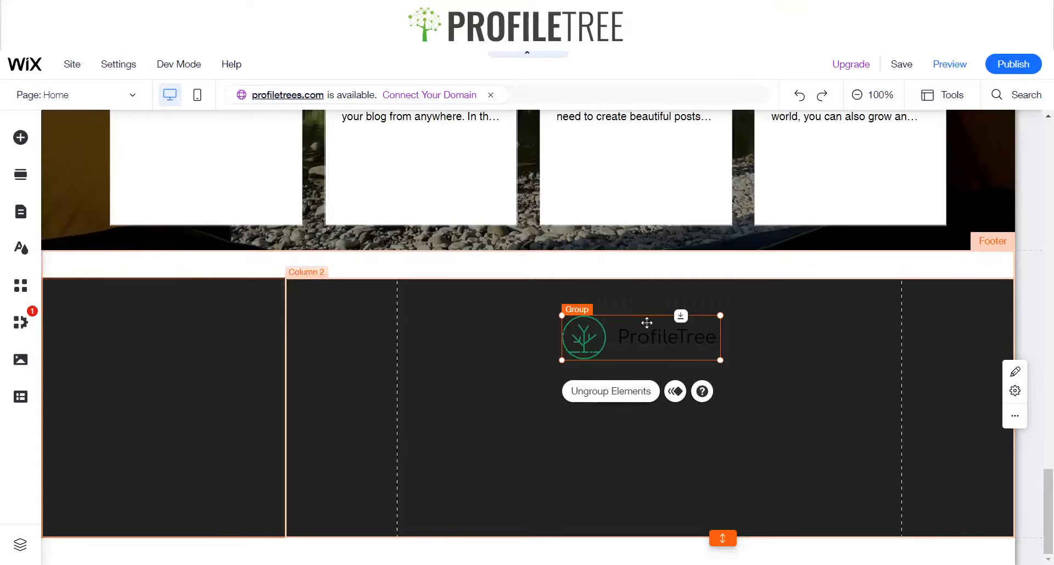
# Move the pasted logo group into the strip's narrow first column
pyautogui.click(555, 331)
pyautogui.click(621, 331)
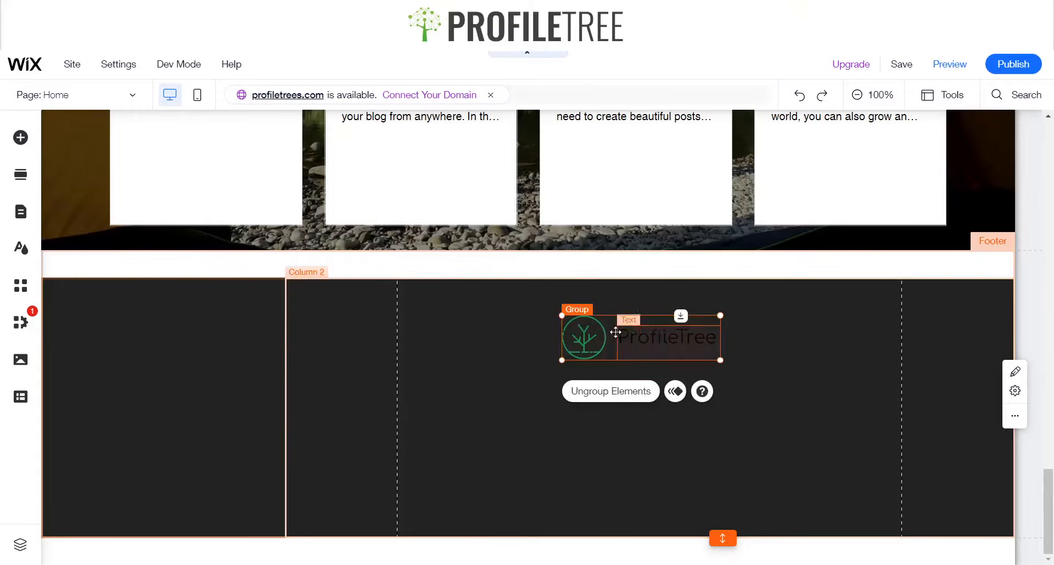
pyautogui.click(609, 332)
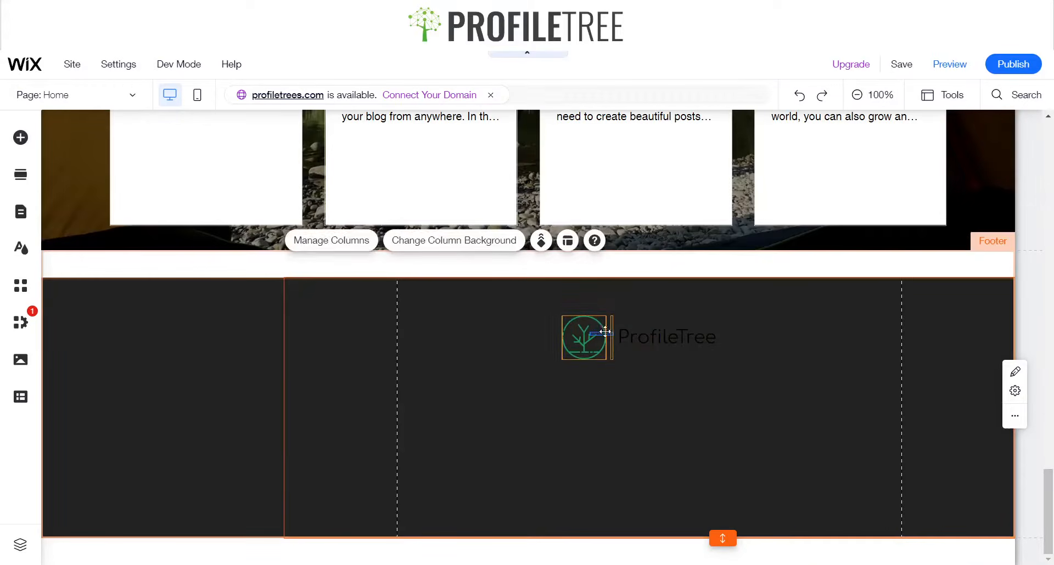
pyautogui.click(641, 347)
pyautogui.click(646, 319)
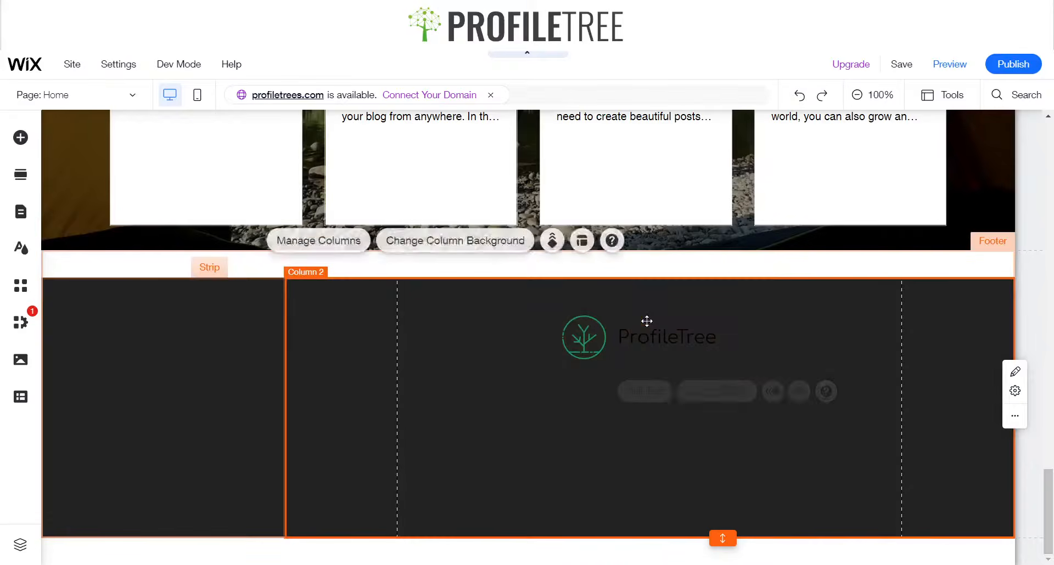
pyautogui.click(625, 328)
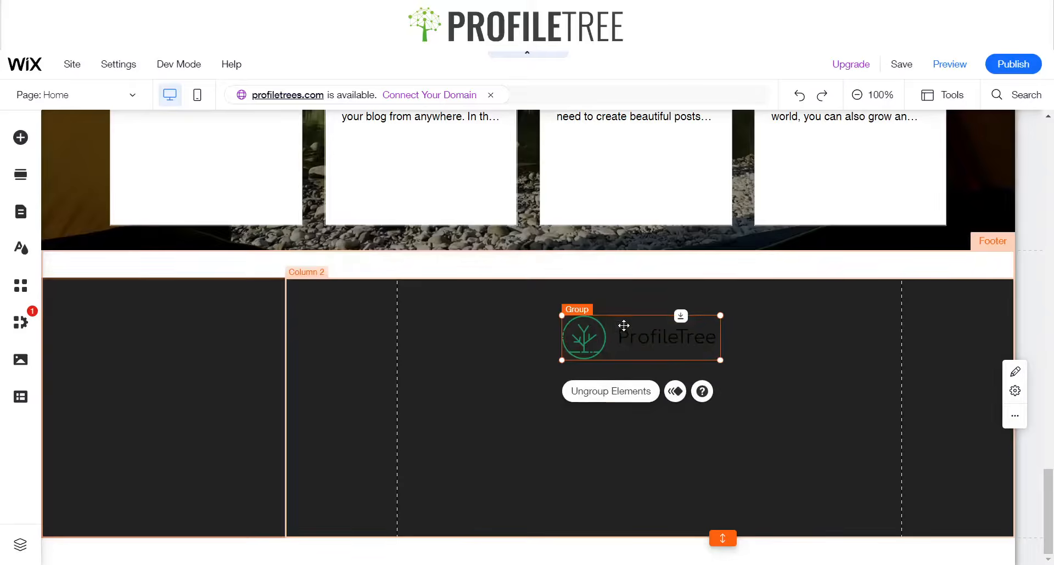
pyautogui.click(615, 327)
pyautogui.click(625, 319)
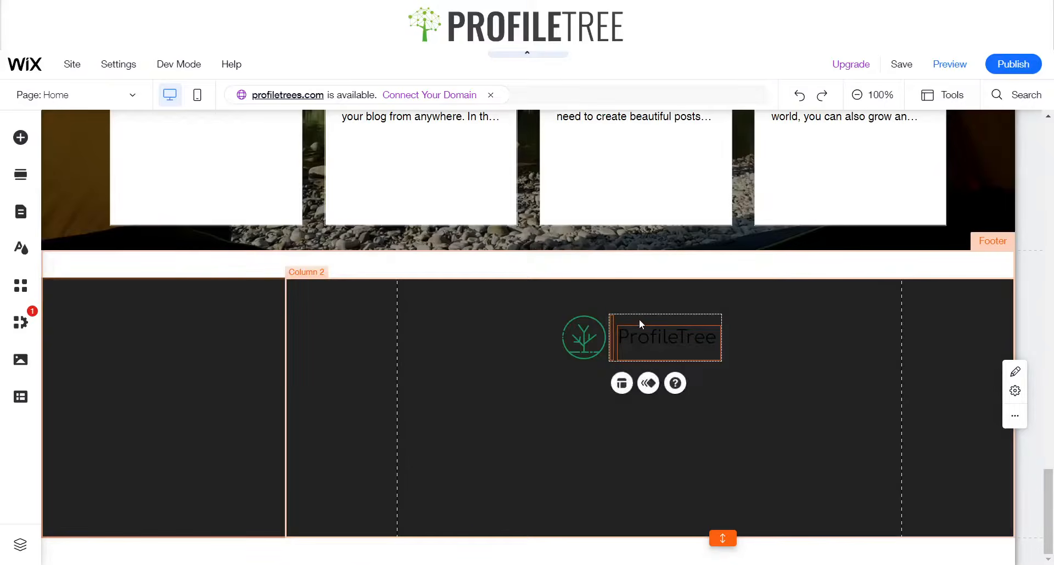
pyautogui.click(639, 319)
pyautogui.click(640, 339)
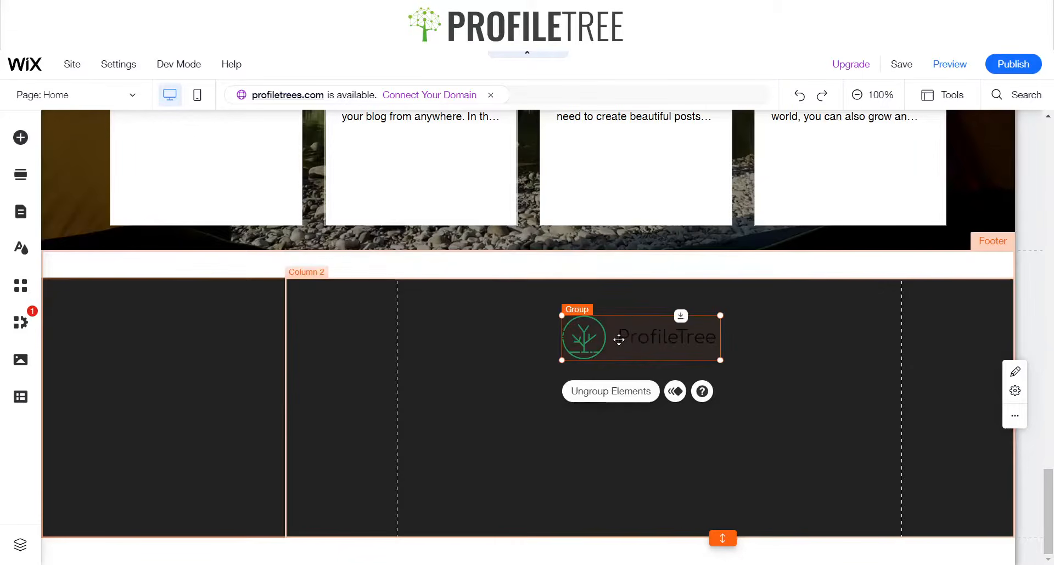
pyautogui.moveTo(618, 340); pyautogui.dragTo(160, 397)
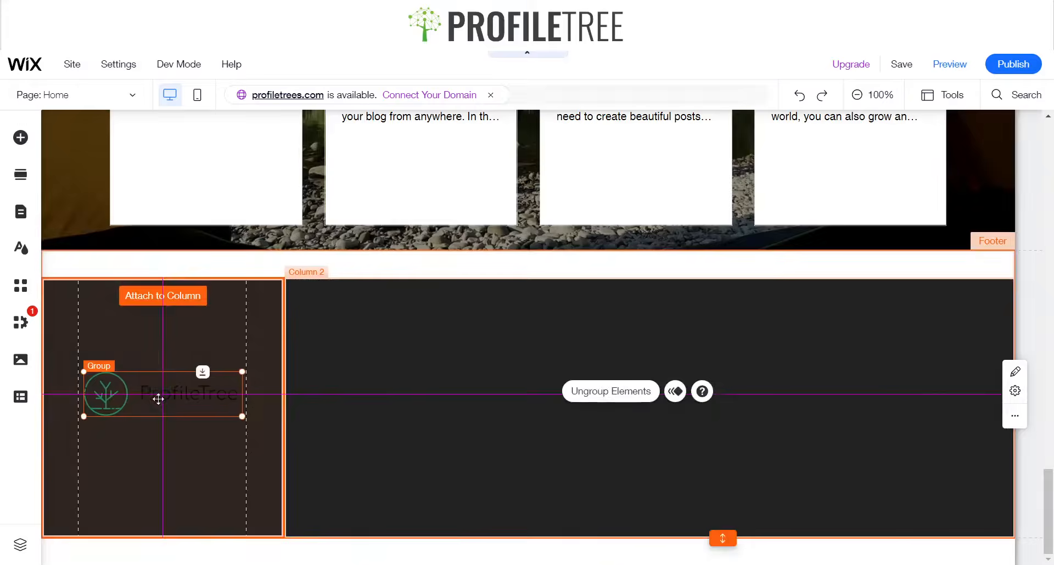
# Set the first column's background colour to white
pyautogui.click(189, 304)
pyautogui.click(192, 243)
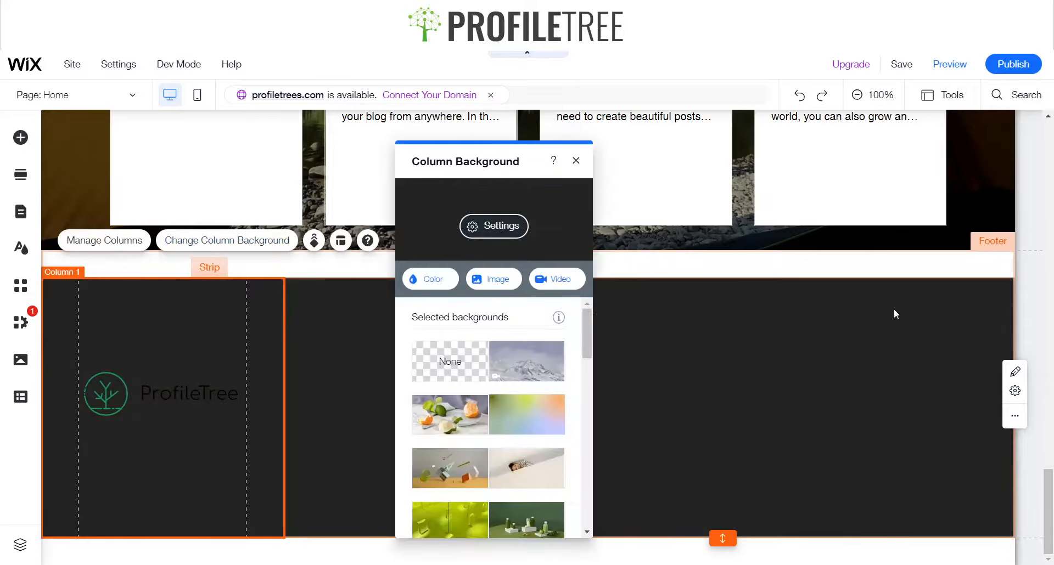
pyautogui.click(433, 281)
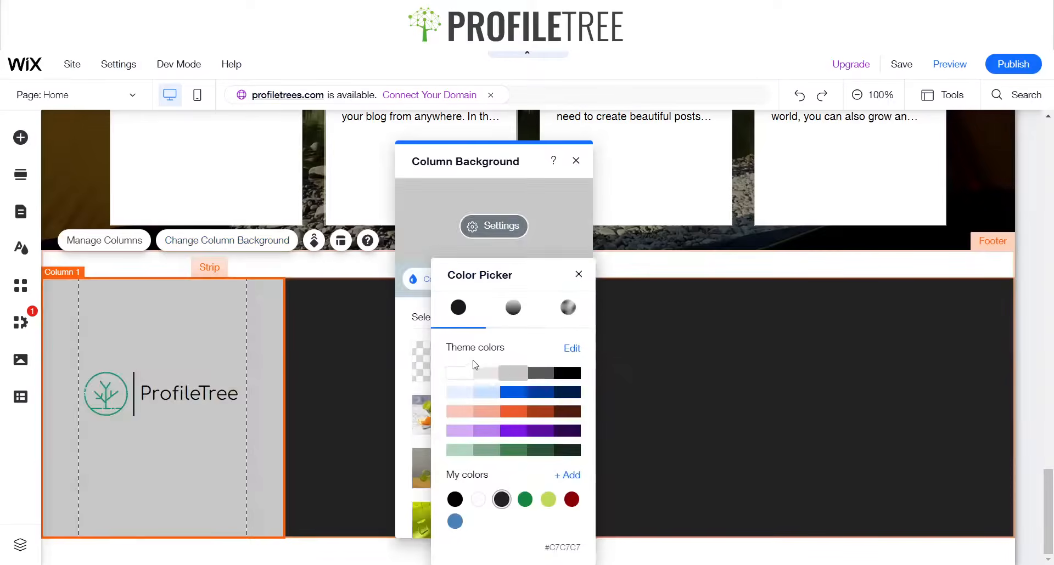
pyautogui.click(576, 202)
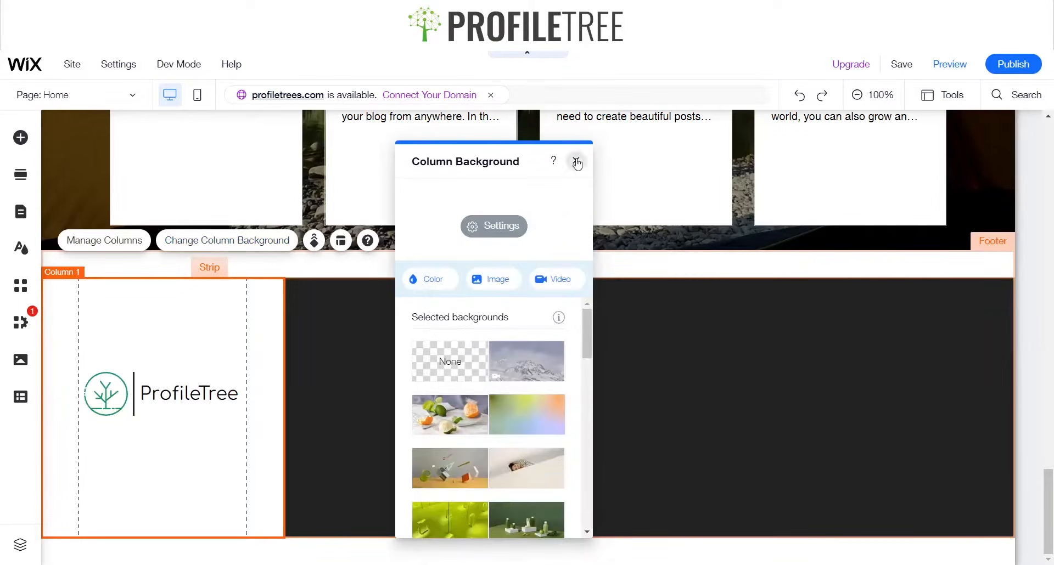
pyautogui.click(576, 161)
# Set the second column's background to green #15883E at 100% opacity
pyautogui.click(421, 282)
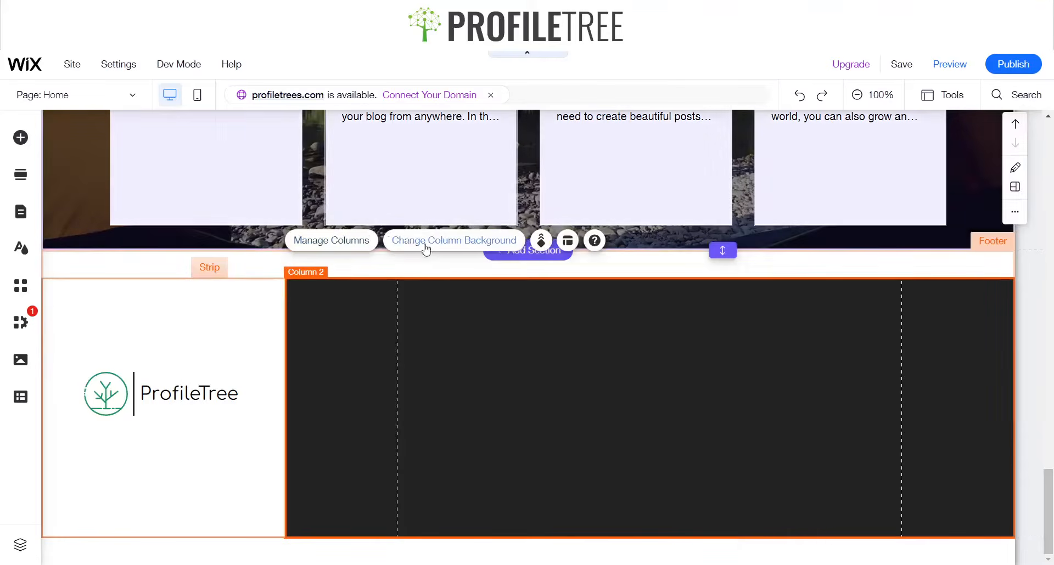
pyautogui.click(436, 242)
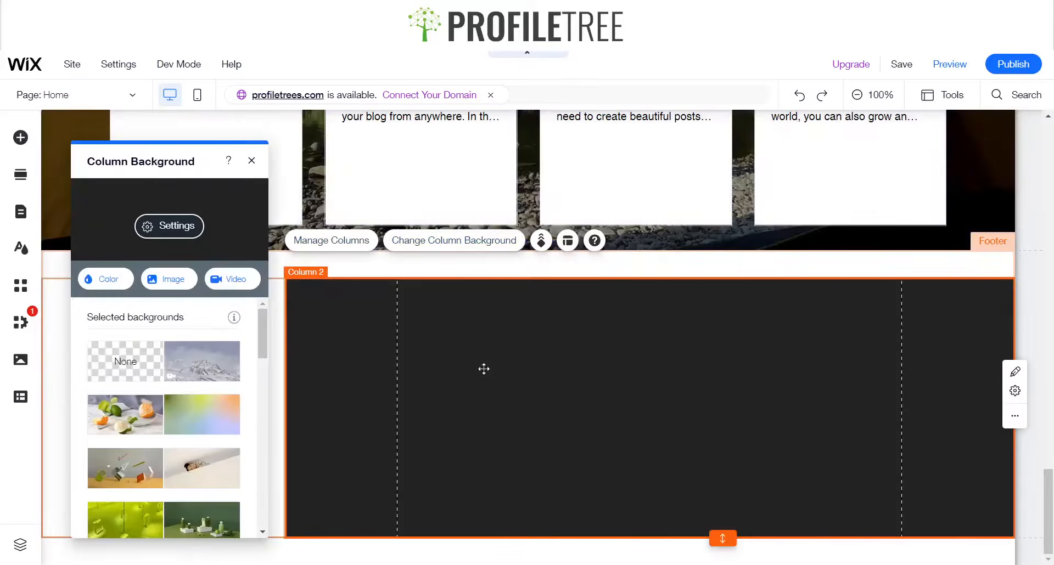
pyautogui.click(110, 278)
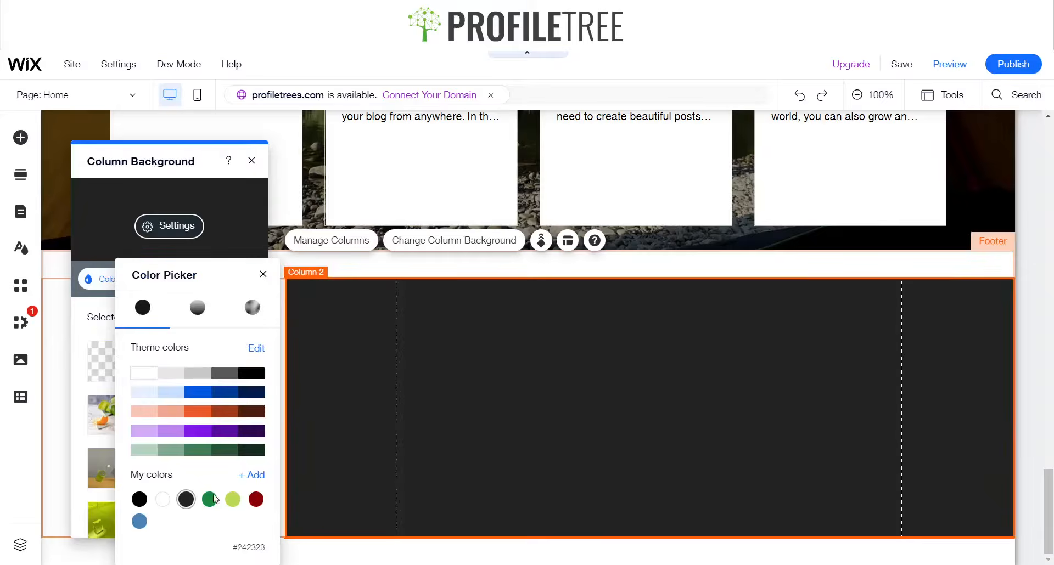
pyautogui.click(213, 502)
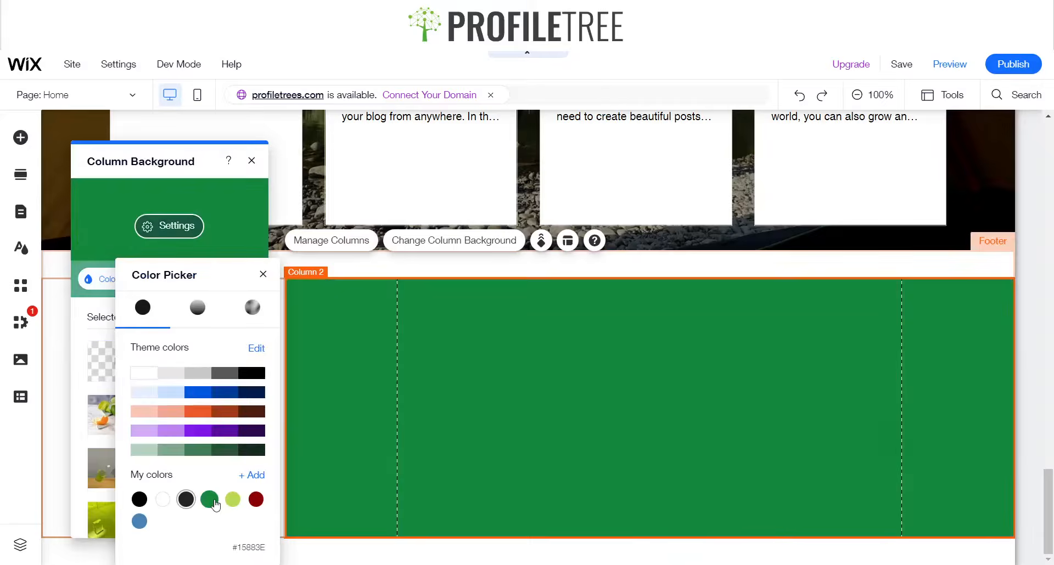
pyautogui.click(245, 249)
pyautogui.click(175, 226)
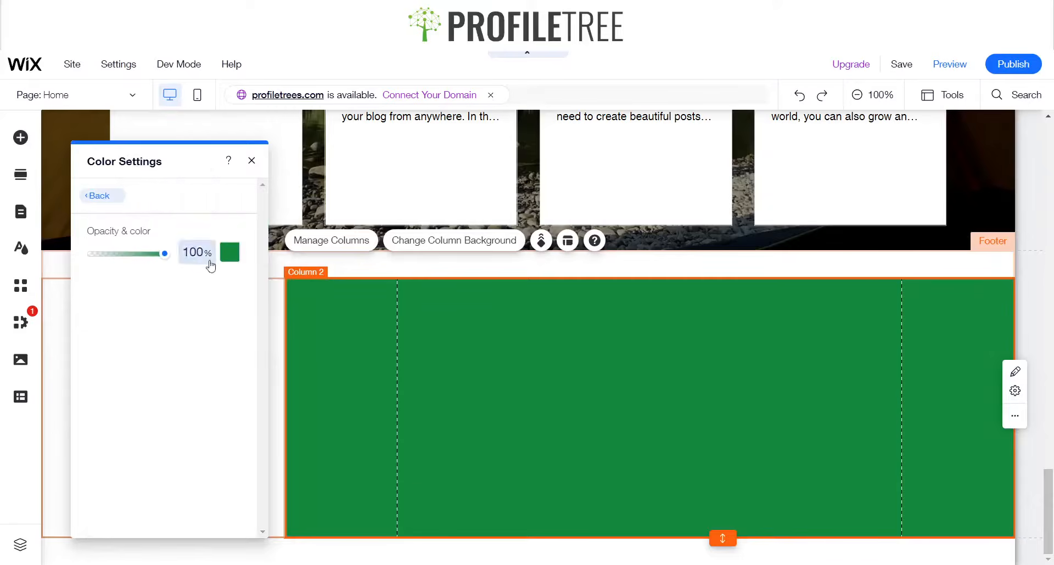
pyautogui.moveTo(165, 255); pyautogui.dragTo(226, 256)
pyautogui.click(229, 253)
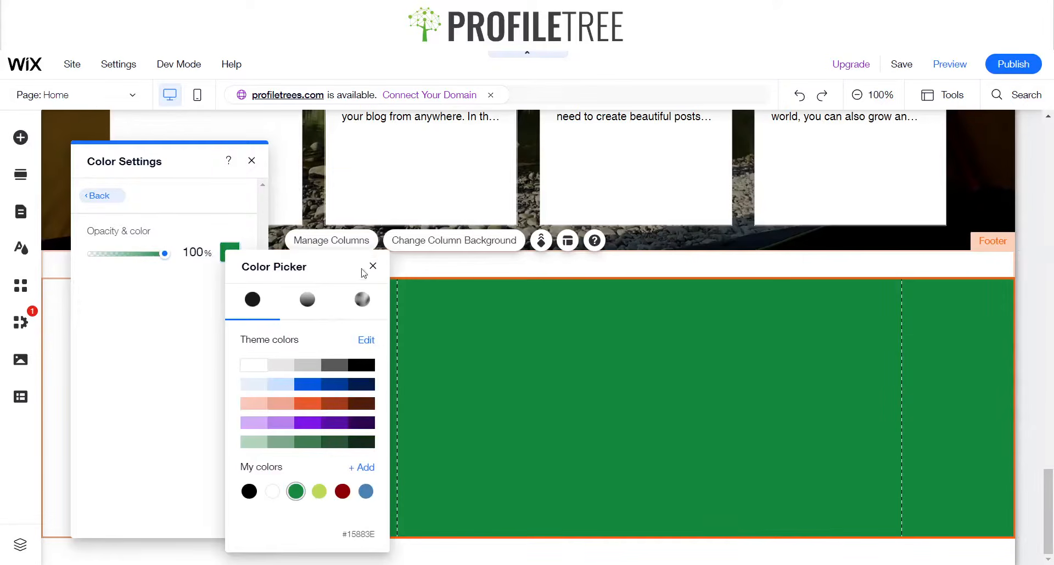
pyautogui.click(464, 304)
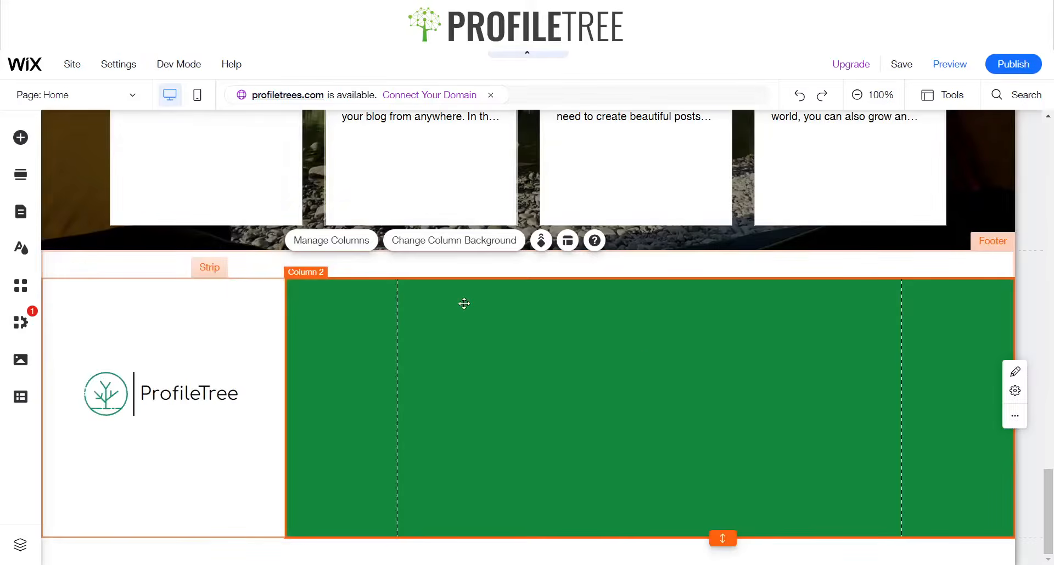
# Make the header section slightly taller
pyautogui.scroll(10, 823, 353)
pyautogui.scroll(10, 788, 363)
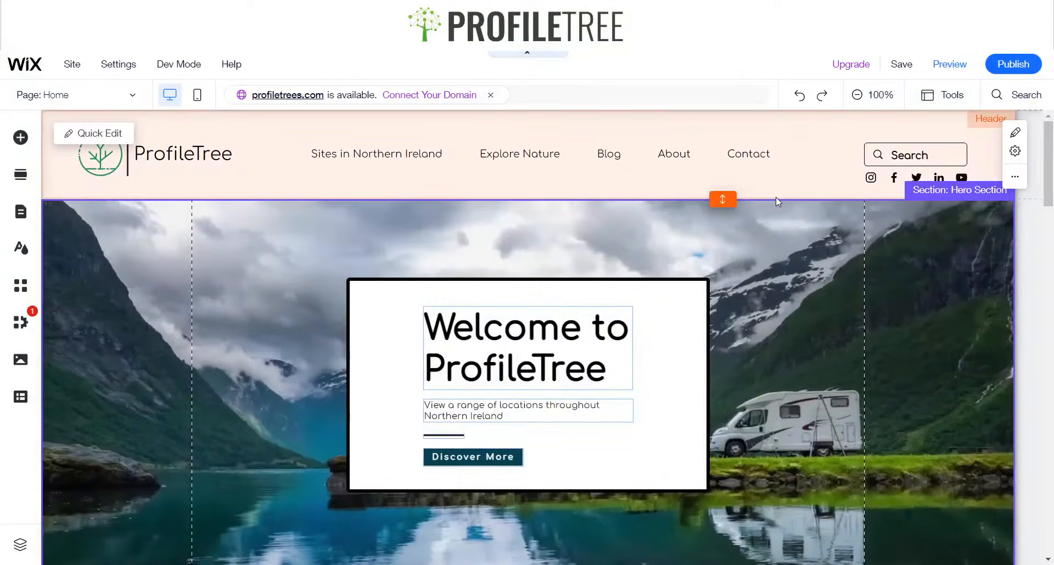
pyautogui.moveTo(722, 203); pyautogui.dragTo(722, 215)
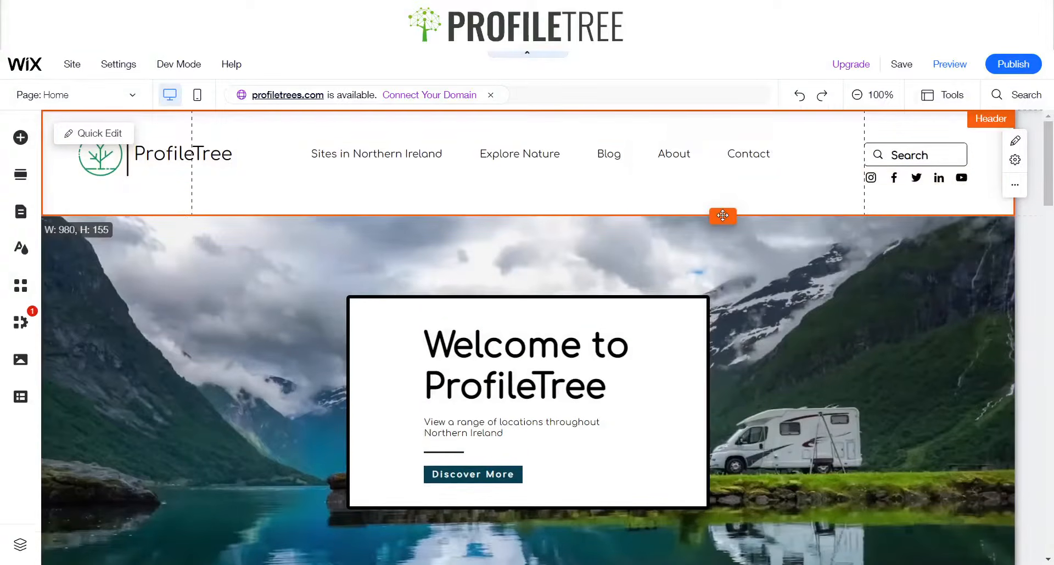
# Add a thin horizontal line from the decorative elements into the header
pyautogui.click(20, 138)
pyautogui.click(71, 198)
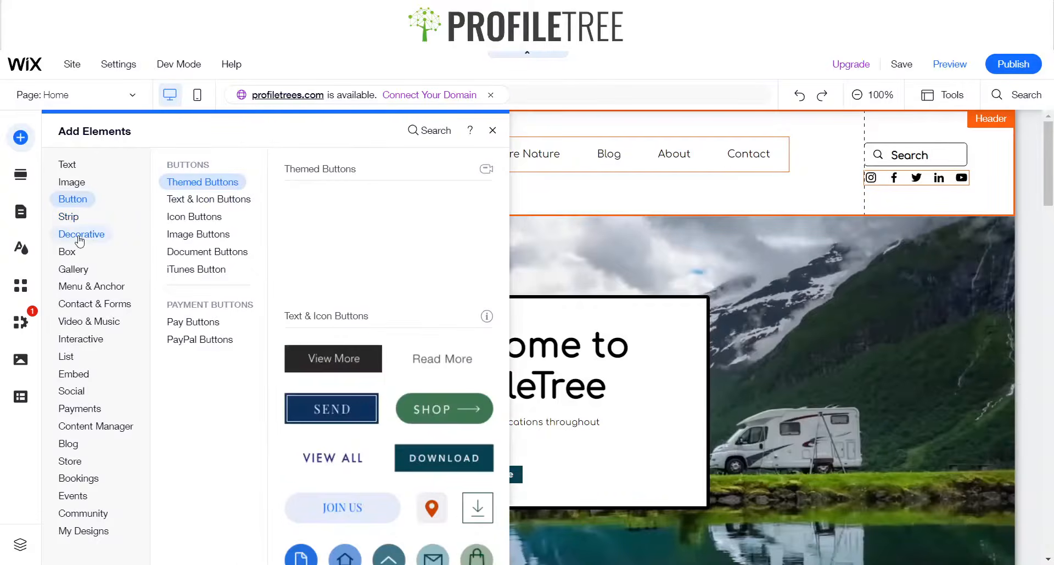
pyautogui.click(89, 239)
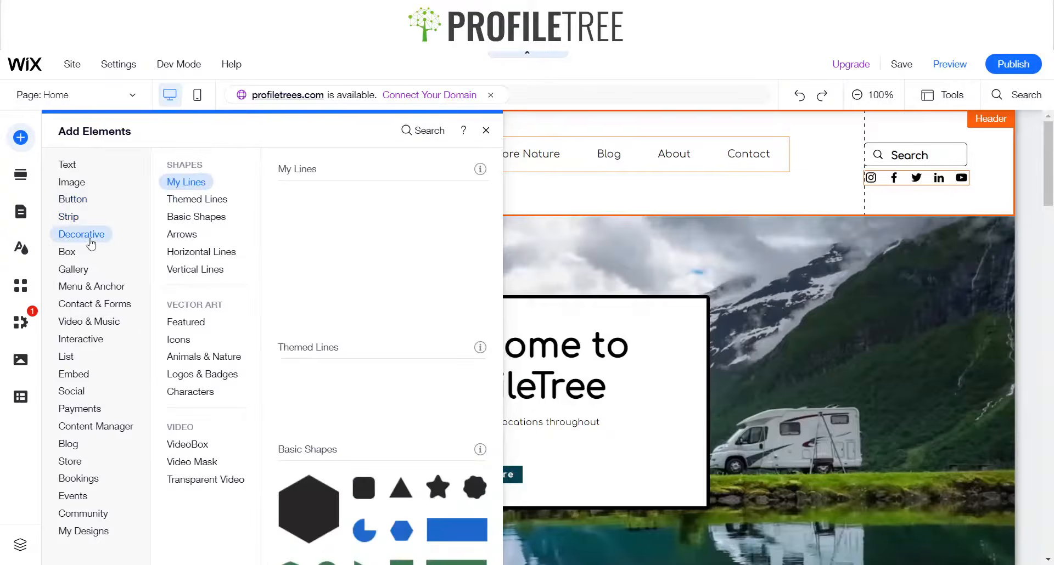
pyautogui.click(211, 251)
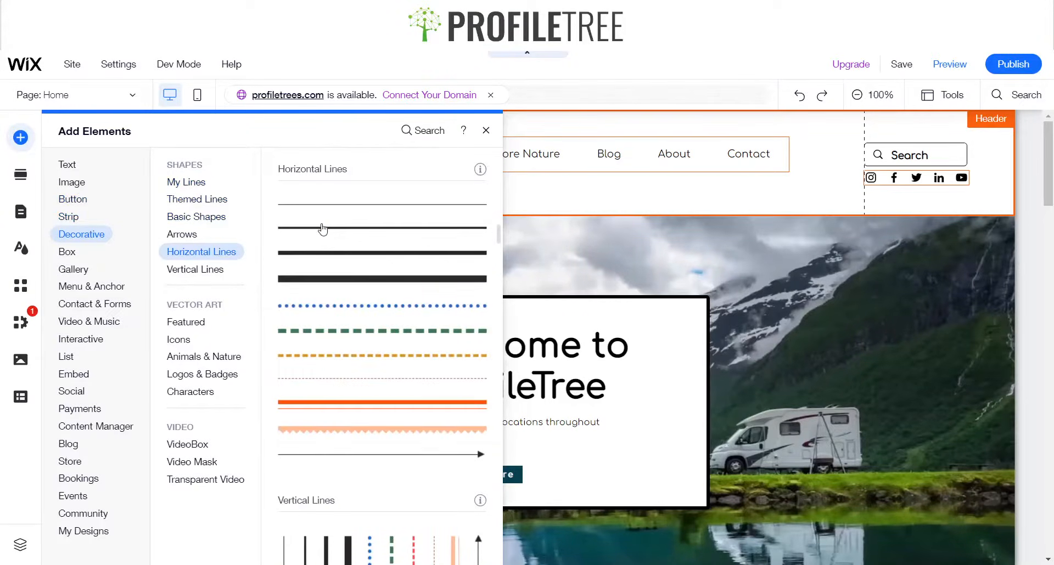
pyautogui.moveTo(322, 229); pyautogui.dragTo(409, 164)
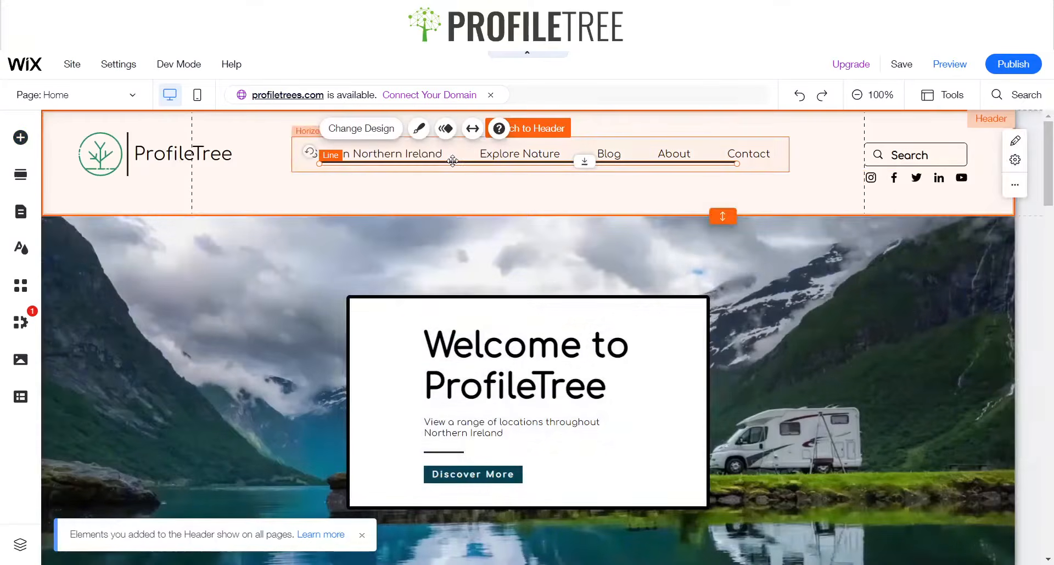
# Move the line to the header's bottom edge and stretch it across the header's full width
pyautogui.click(452, 161)
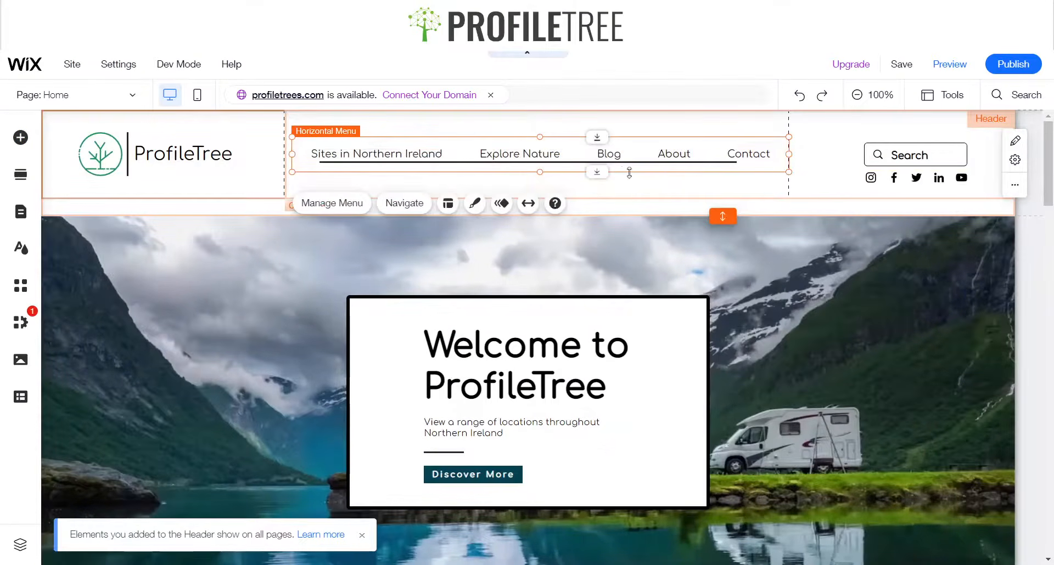
pyautogui.click(677, 163)
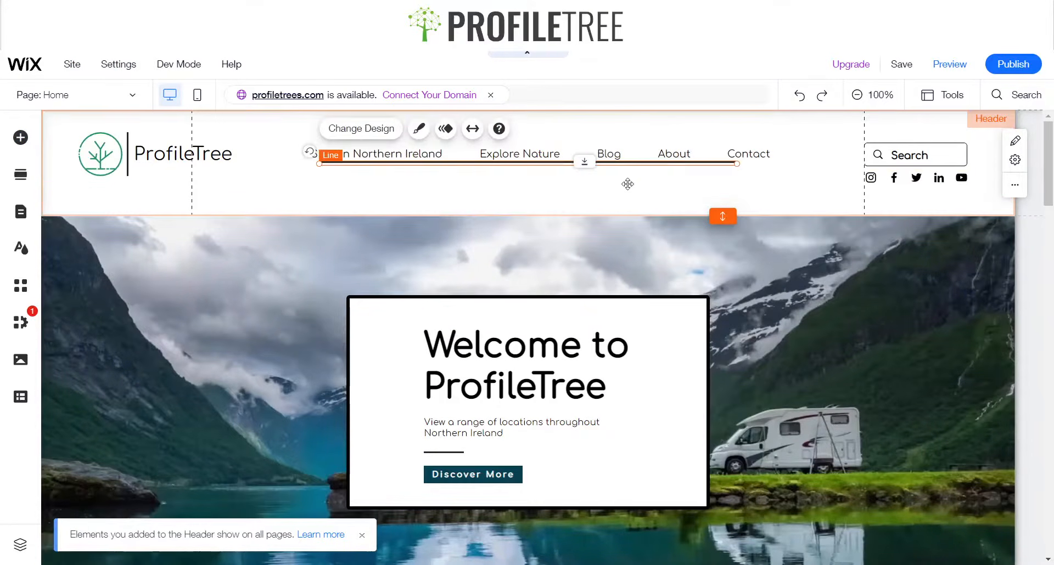
pyautogui.moveTo(627, 184); pyautogui.dragTo(414, 206)
pyautogui.moveTo(478, 204); pyautogui.dragTo(986, 203)
pyautogui.click(636, 203)
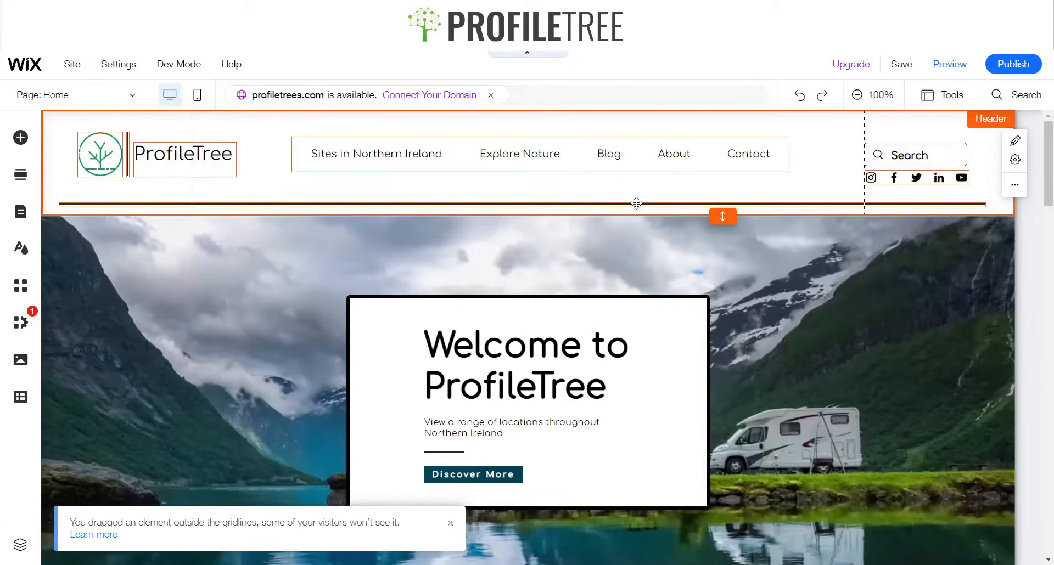
pyautogui.click(560, 205)
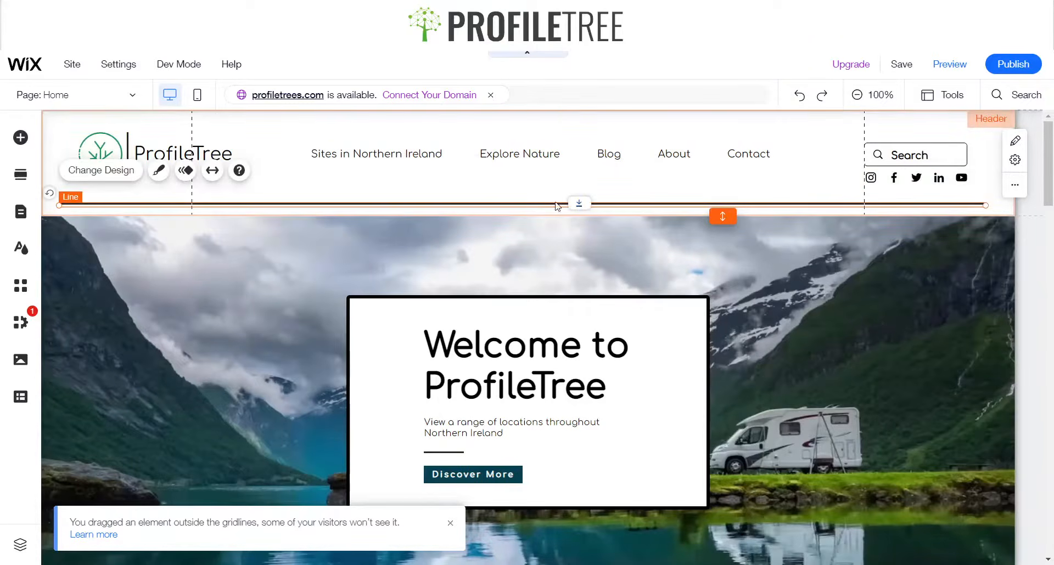
pyautogui.moveTo(552, 204)
pyautogui.mouseDown()
pyautogui.moveTo(593, 202)
pyautogui.moveTo(538, 200)
pyautogui.moveTo(556, 201)
pyautogui.mouseUp()
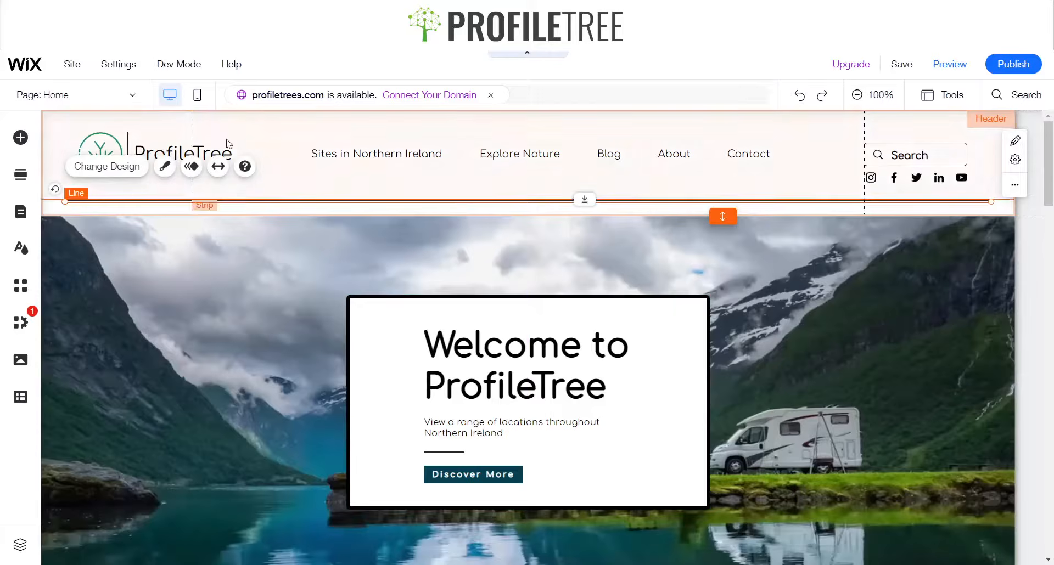
# Change the header divider line's colour to green
pyautogui.click(164, 166)
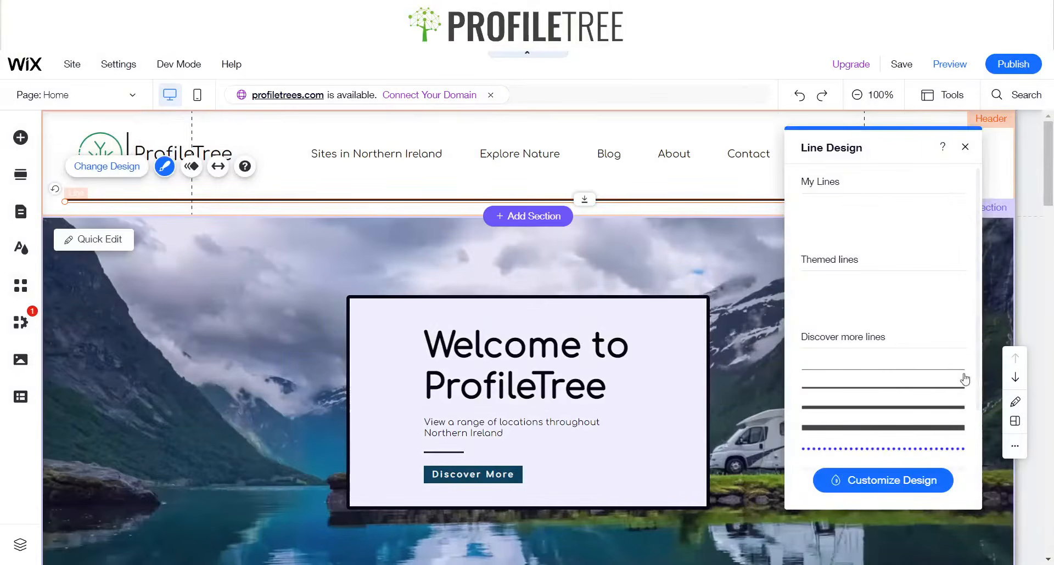
pyautogui.click(875, 494)
pyautogui.click(955, 283)
pyautogui.click(944, 490)
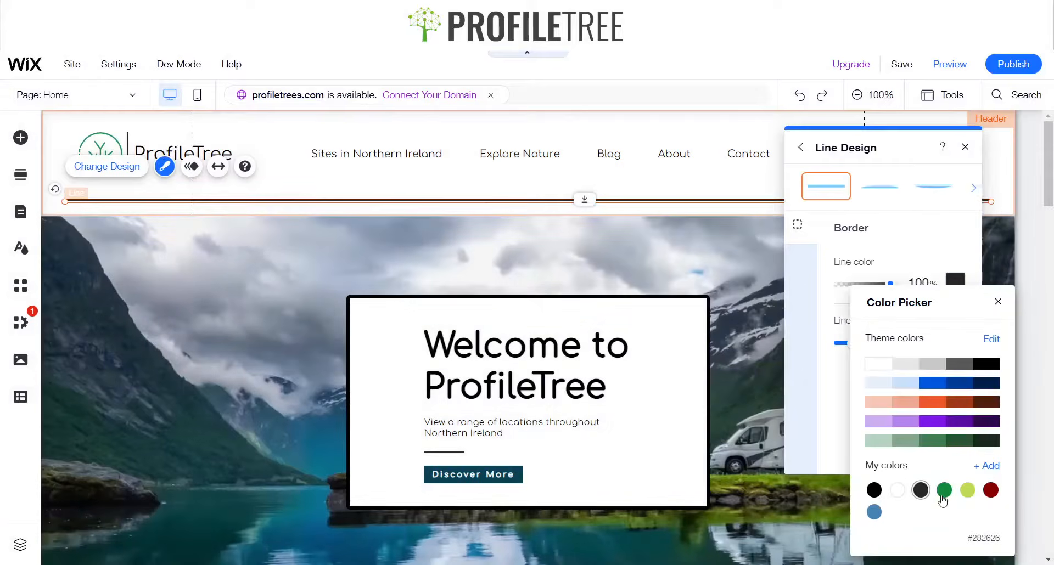
pyautogui.click(991, 269)
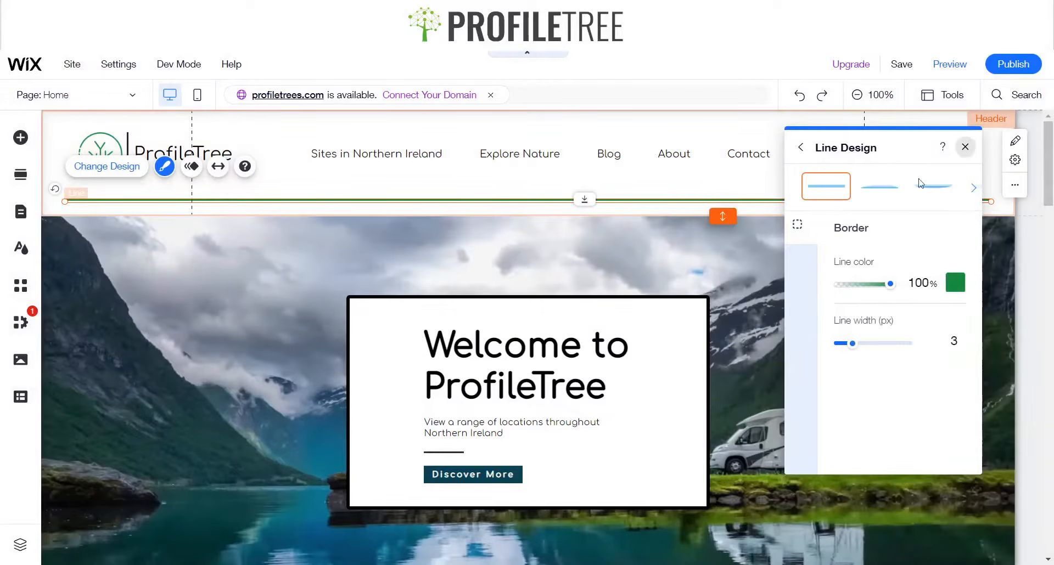
pyautogui.scroll(-20, 233, 213)
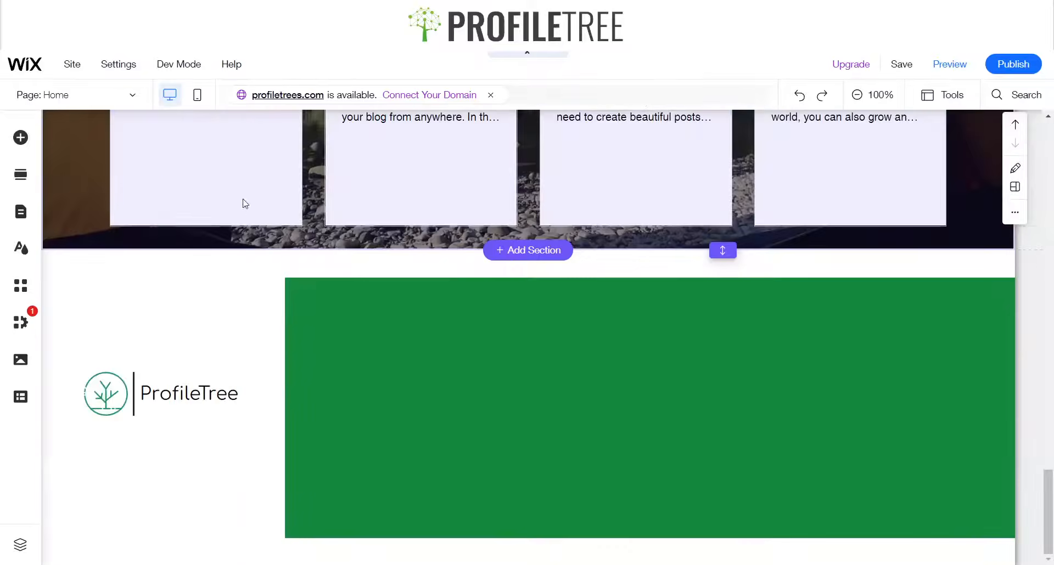
pyautogui.click(561, 349)
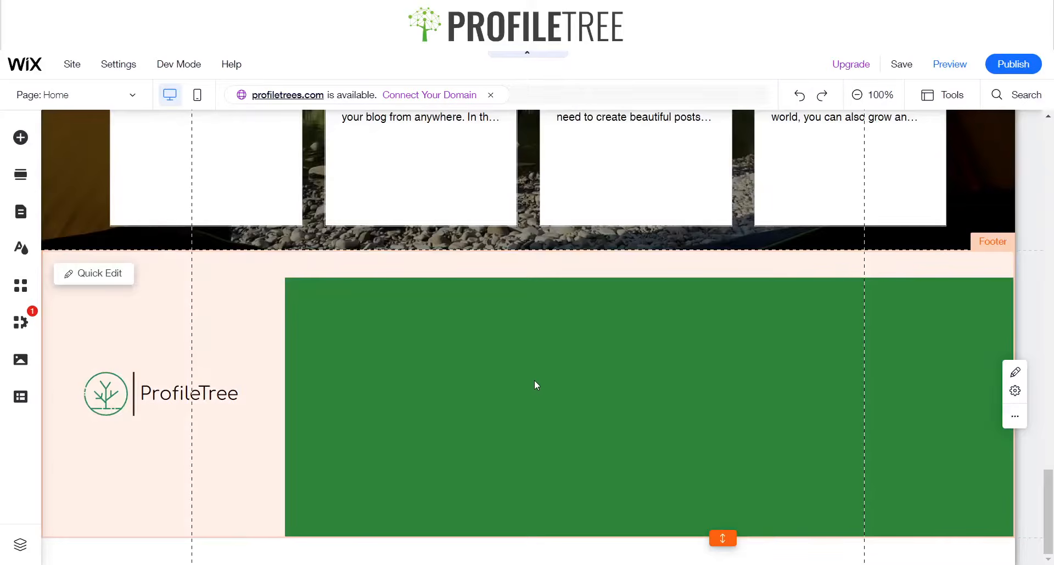
pyautogui.click(454, 378)
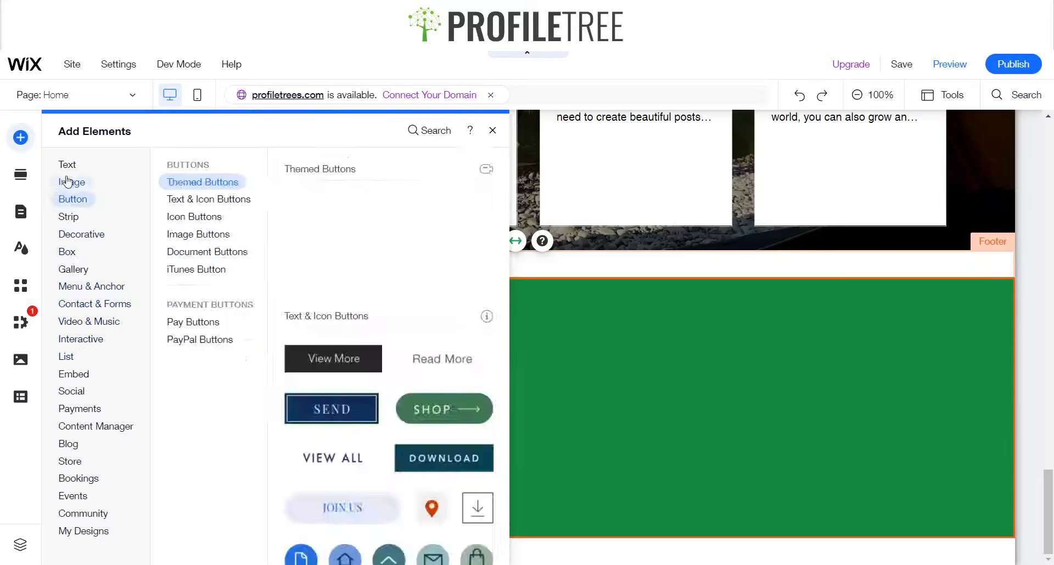
pyautogui.moveTo(68, 167)
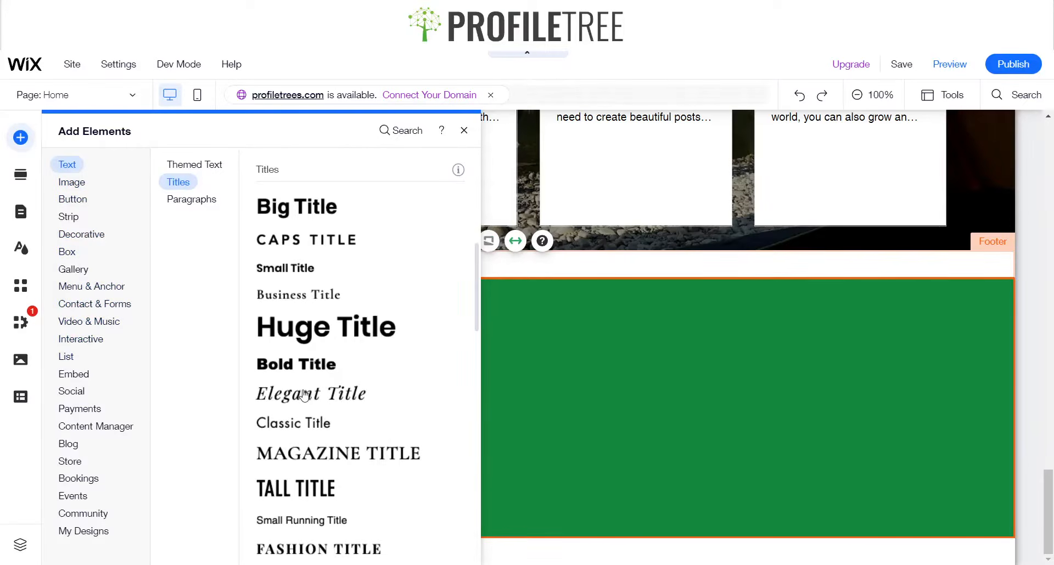
pyautogui.scroll(-4, 302, 456)
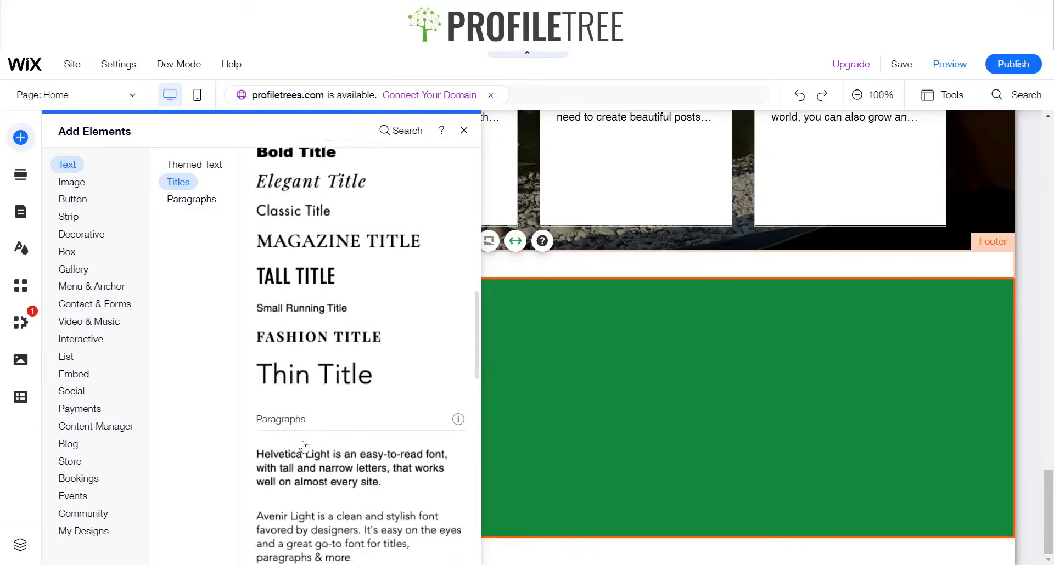
pyautogui.click(303, 470)
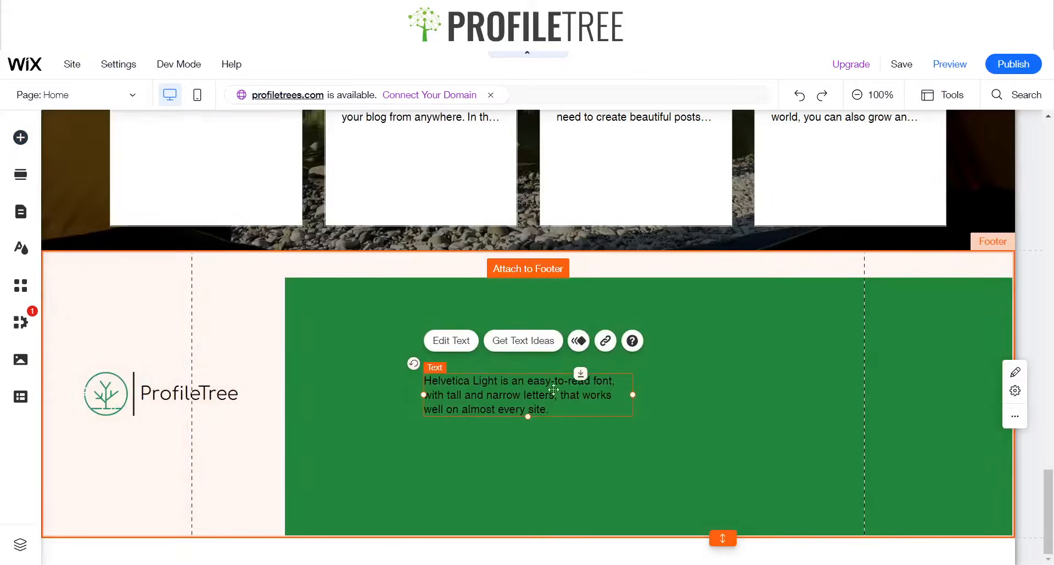
pyautogui.moveTo(518, 397); pyautogui.dragTo(504, 348)
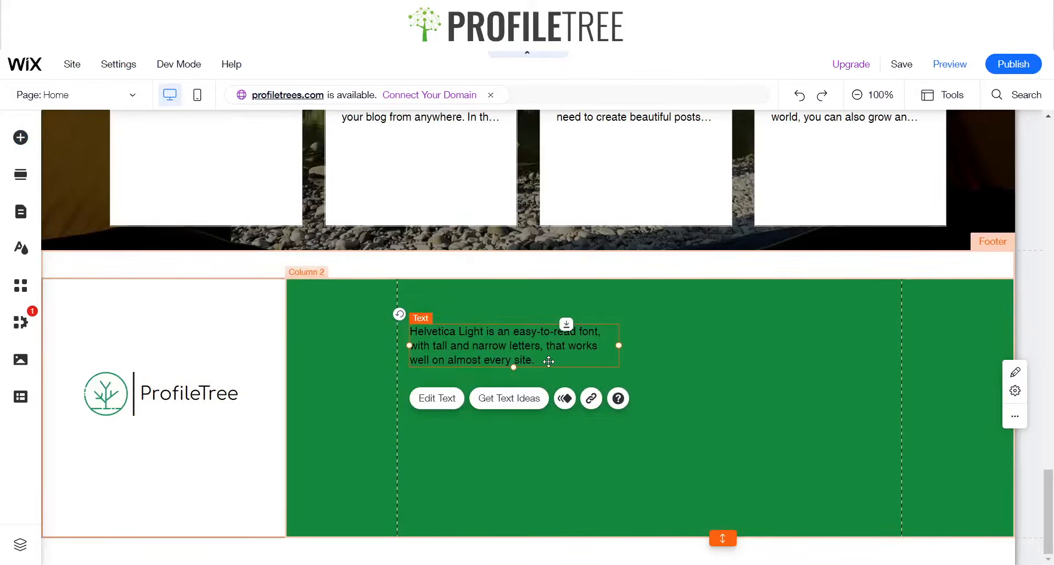
pyautogui.press('Delete')
# Add a third column to the footer strip
pyautogui.click(481, 444)
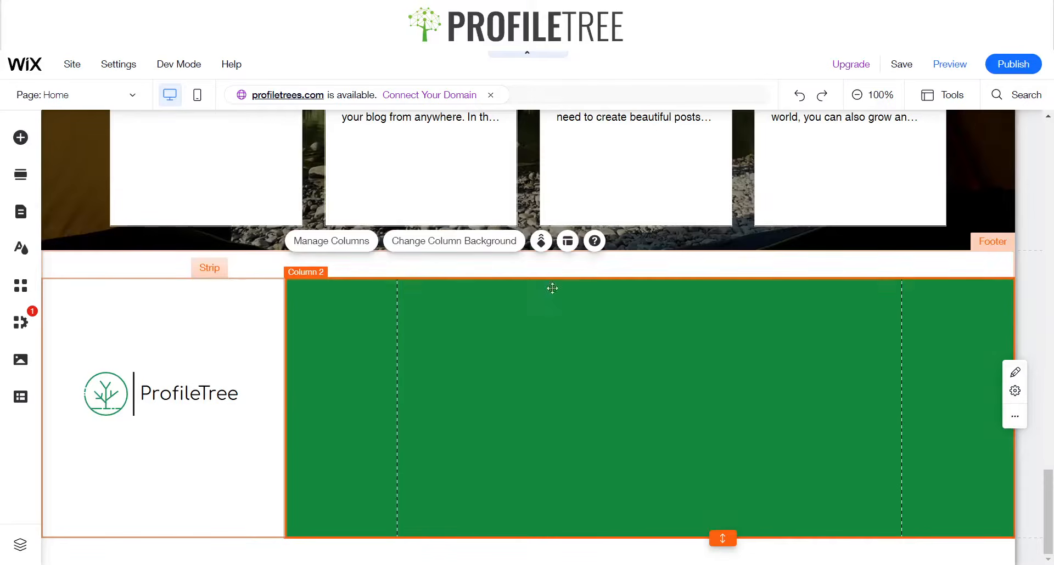
pyautogui.click(570, 248)
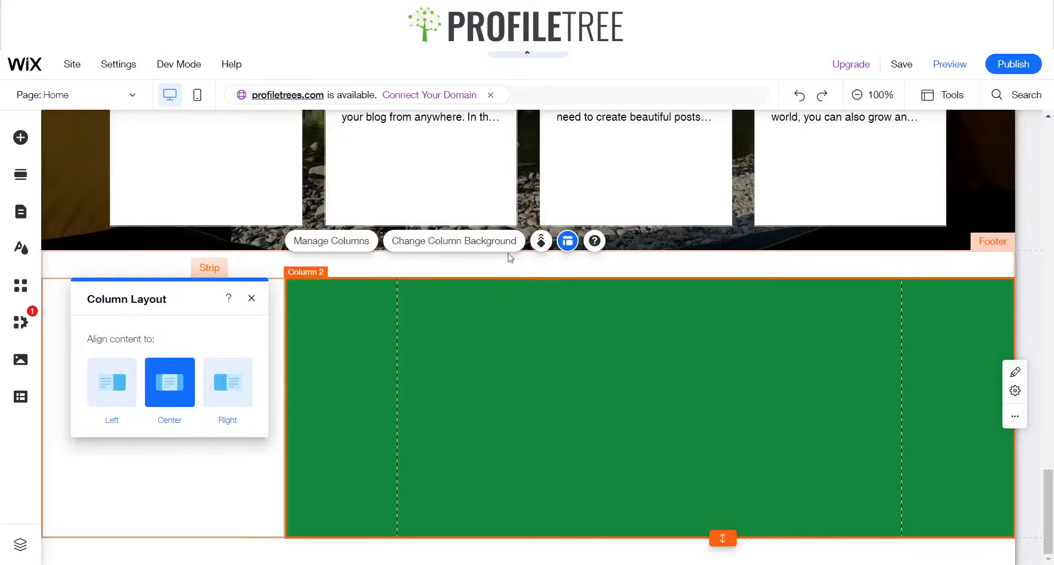
pyautogui.click(251, 298)
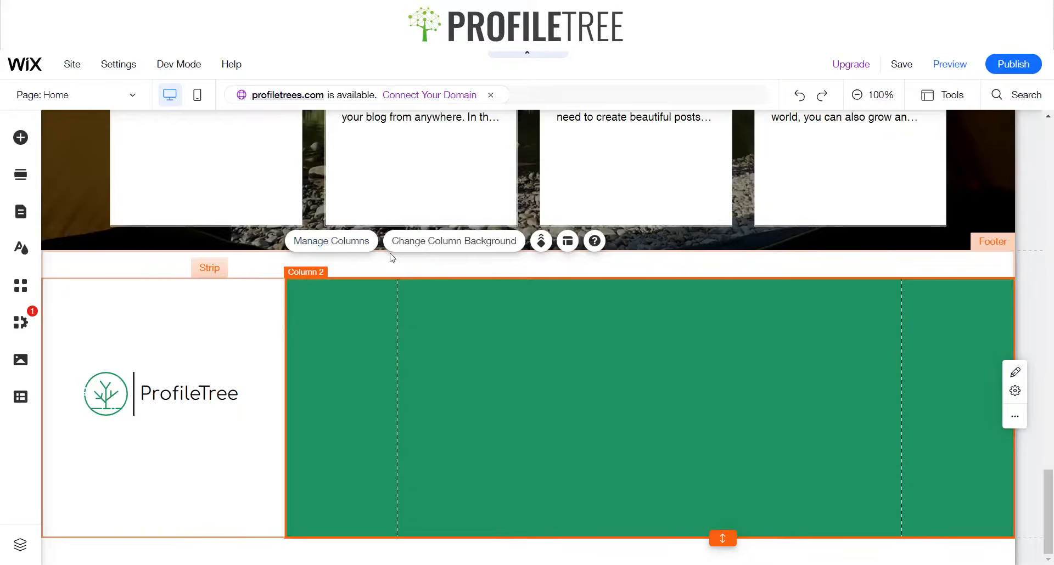
pyautogui.click(348, 240)
pyautogui.click(931, 352)
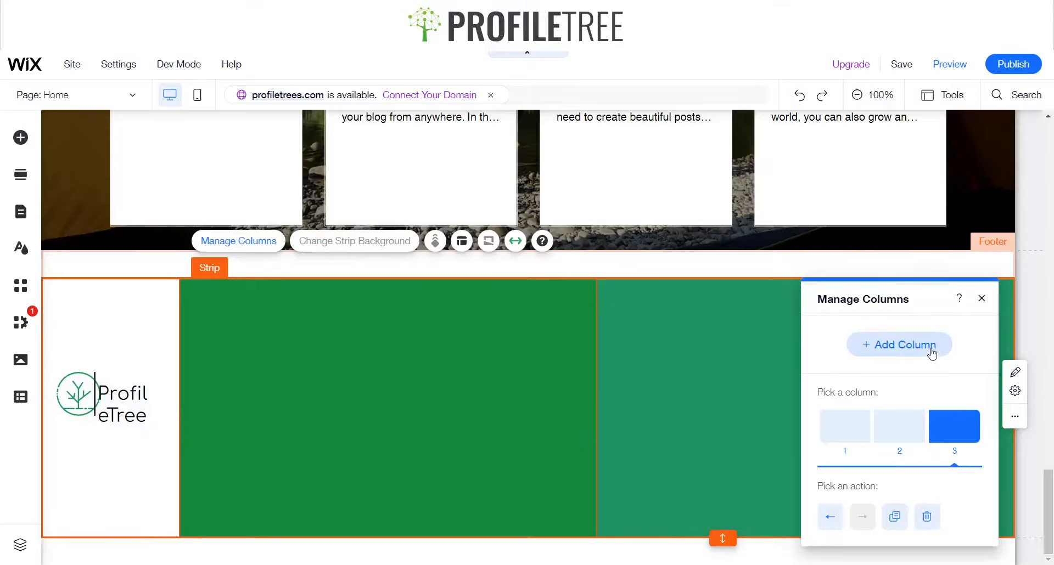
pyautogui.click(981, 300)
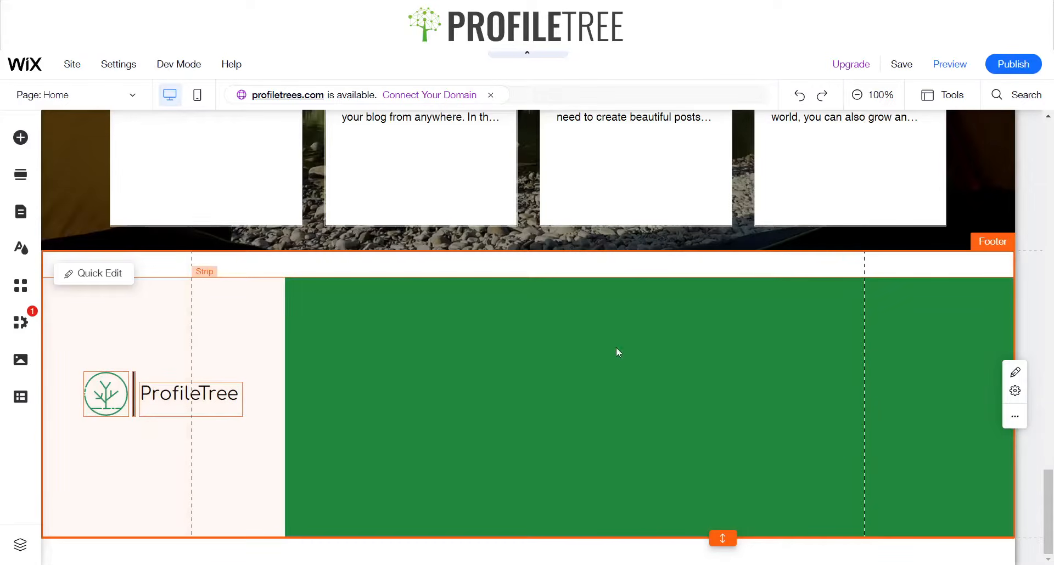
# Delete the logo group from the footer's first column
pyautogui.click(604, 336)
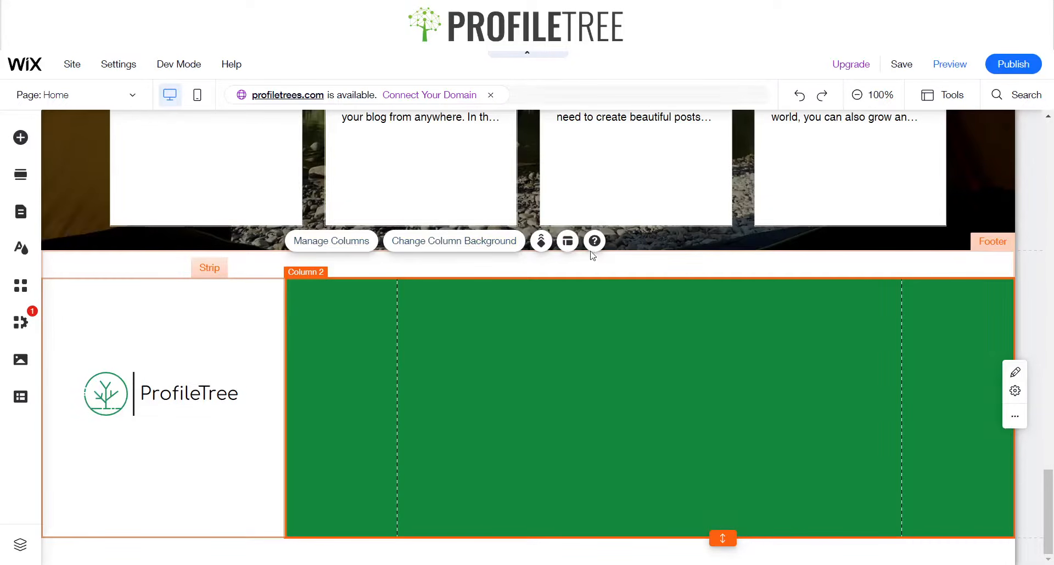
pyautogui.click(223, 387)
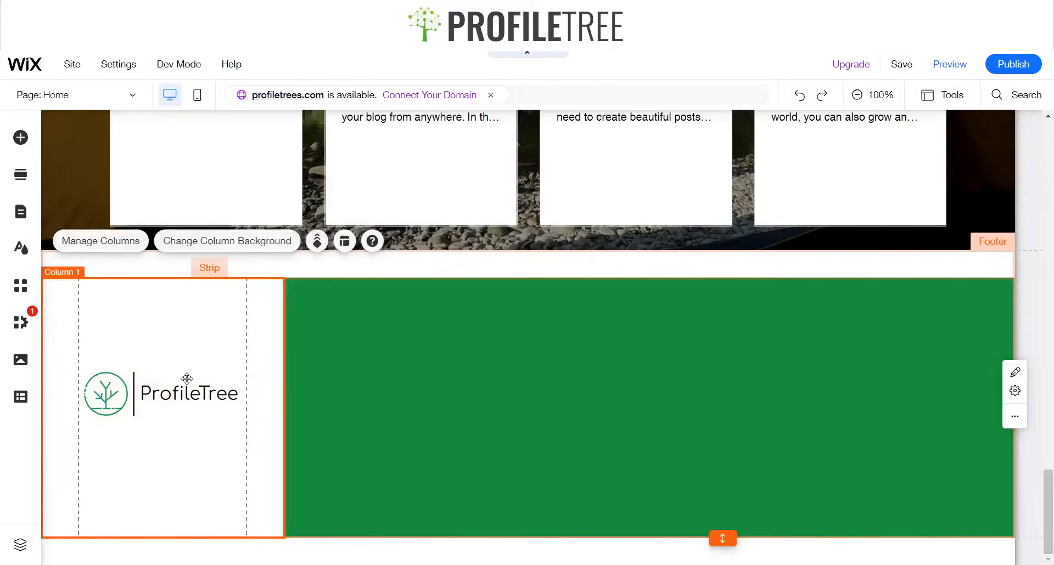
pyautogui.click(155, 387)
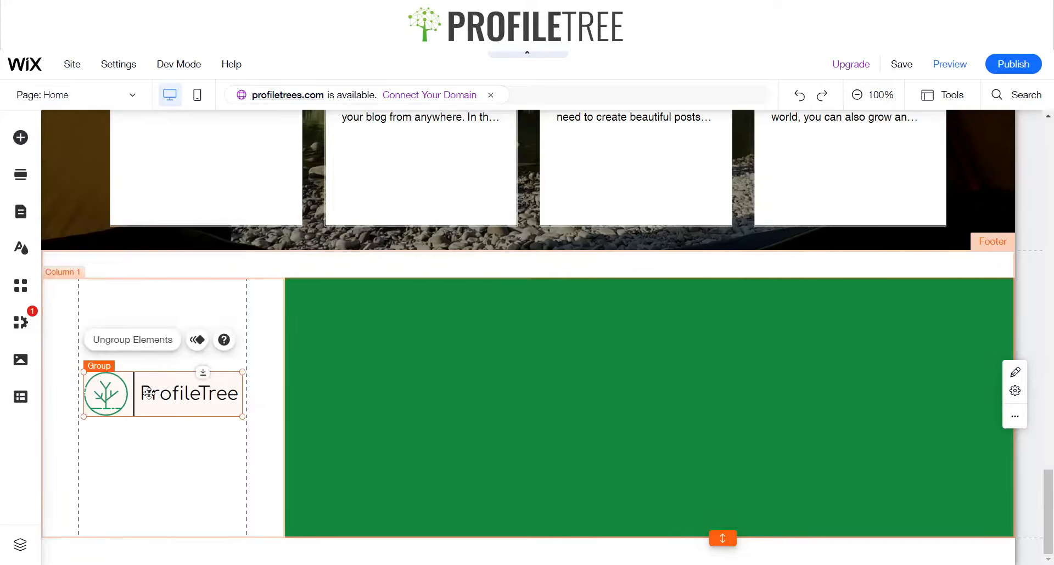
pyautogui.press('Delete')
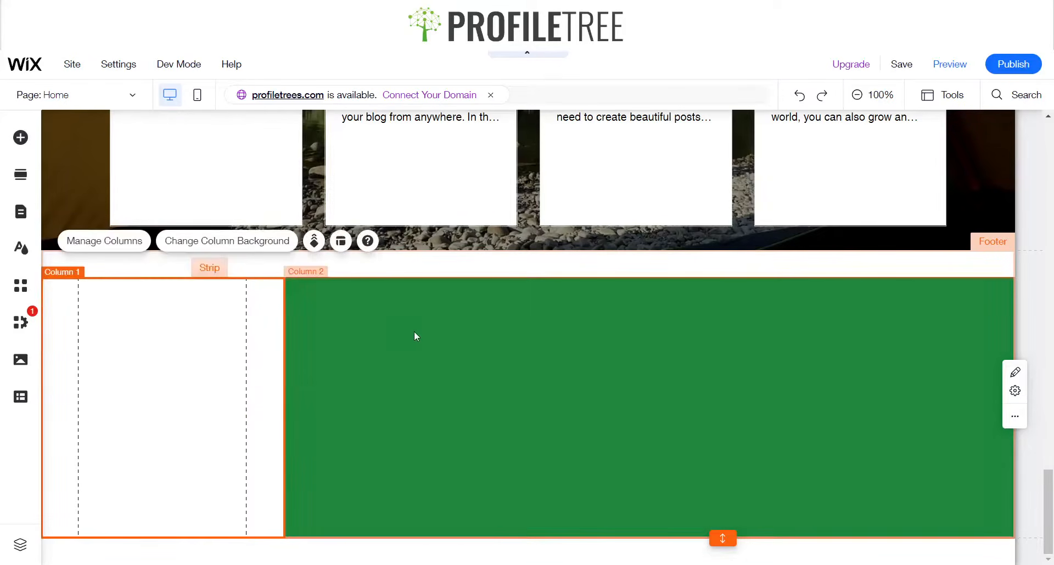
# Add a third column to the footer strip and widen the first column slightly
pyautogui.click(414, 331)
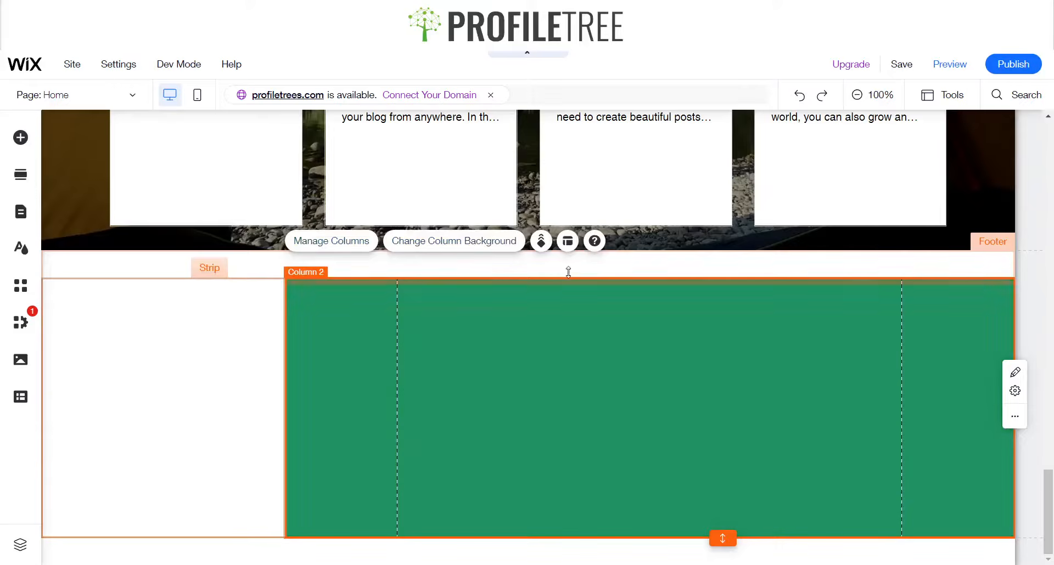
pyautogui.click(349, 245)
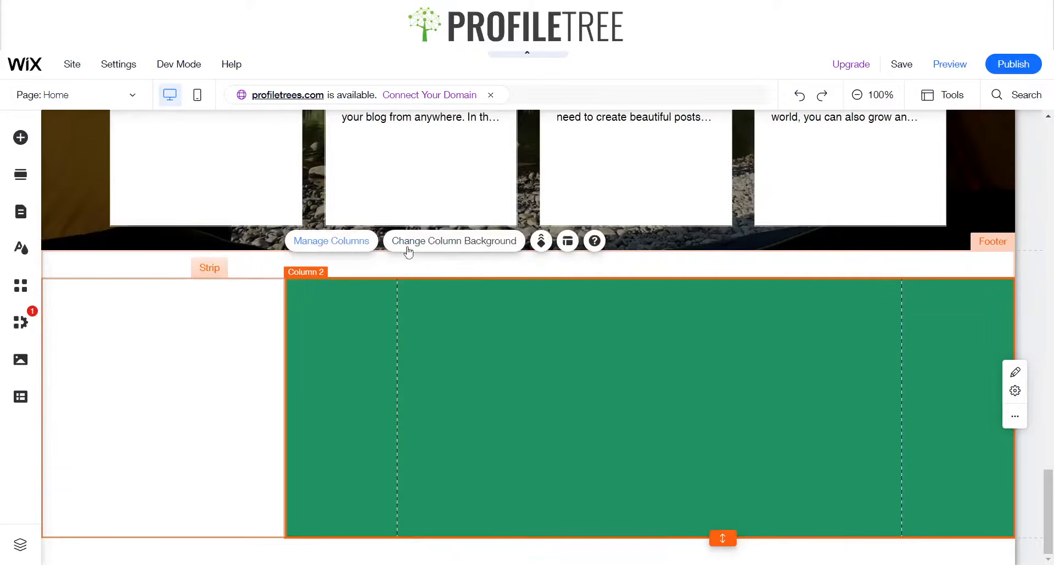
pyautogui.click(899, 354)
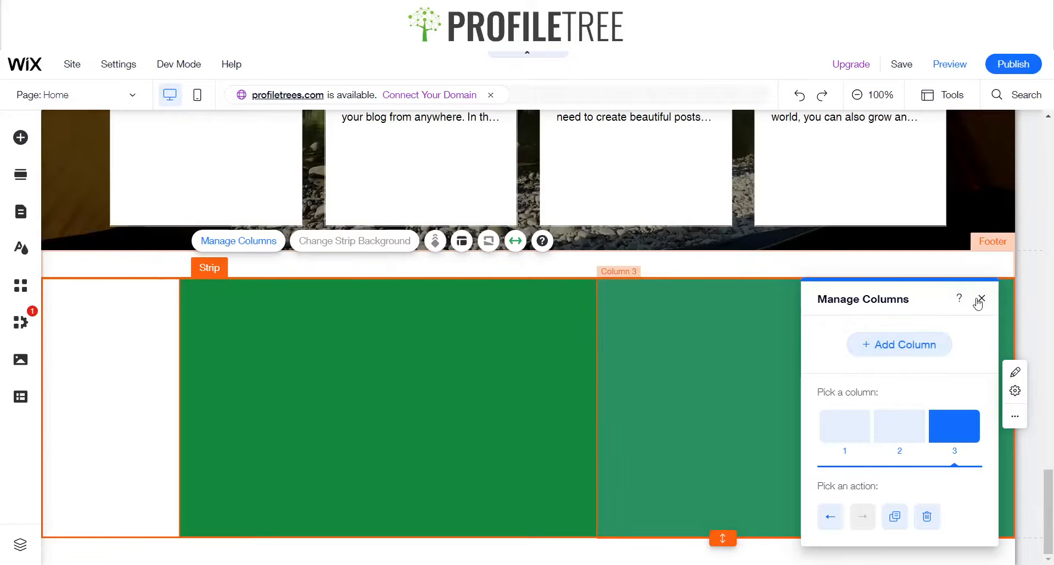
pyautogui.click(462, 241)
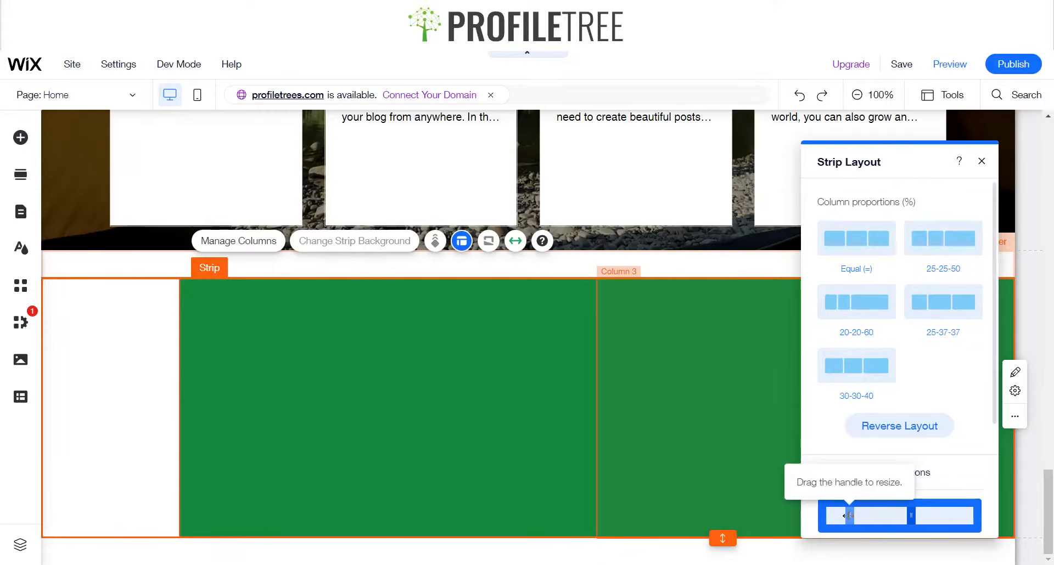
pyautogui.moveTo(848, 516); pyautogui.dragTo(854, 516)
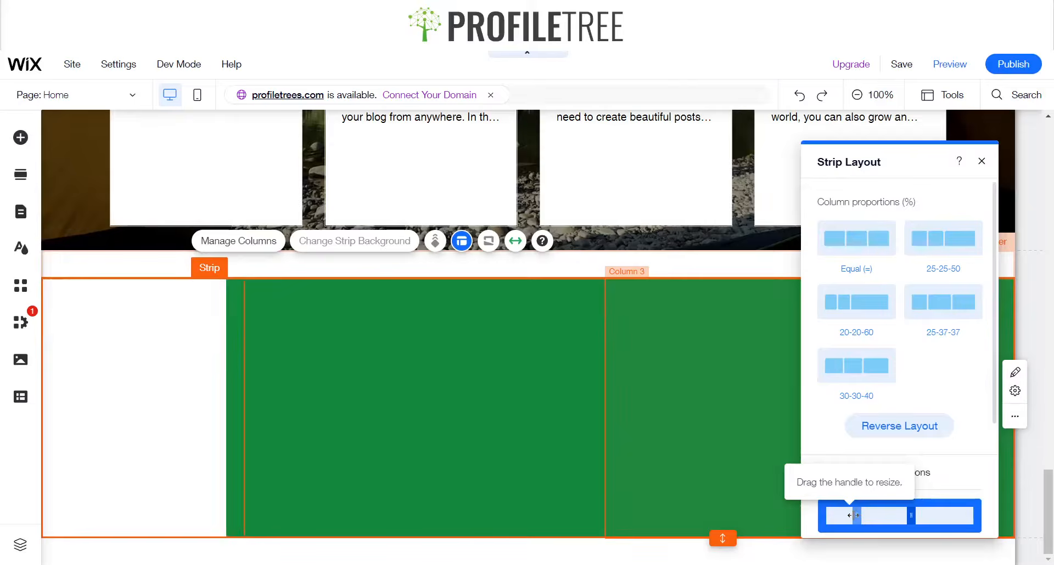
pyautogui.click(982, 161)
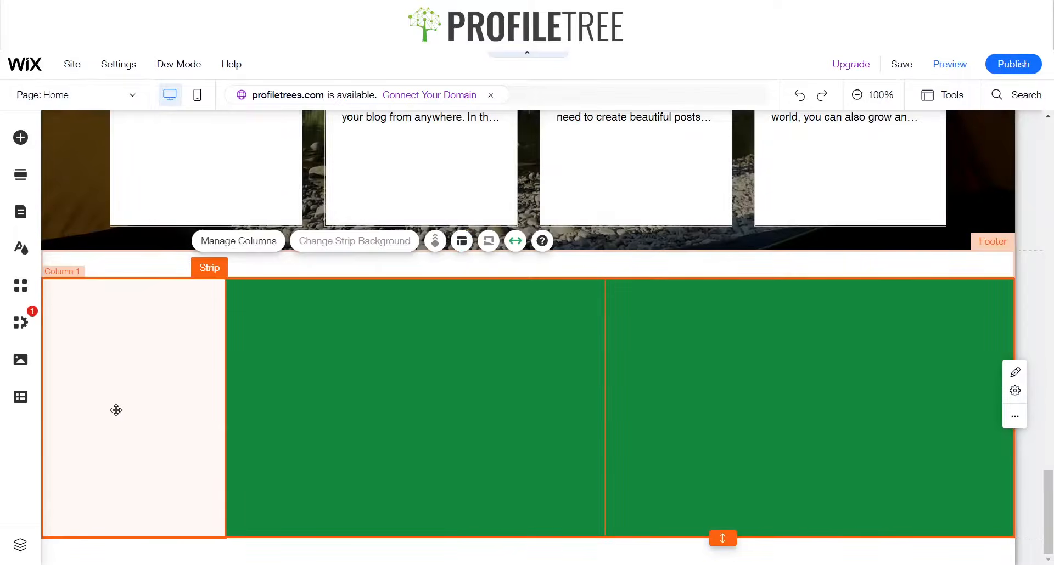
# Copy the logo group from the header
pyautogui.click(115, 410)
pyautogui.click(312, 363)
pyautogui.scroll(10, 208, 319)
pyautogui.scroll(10, 208, 319)
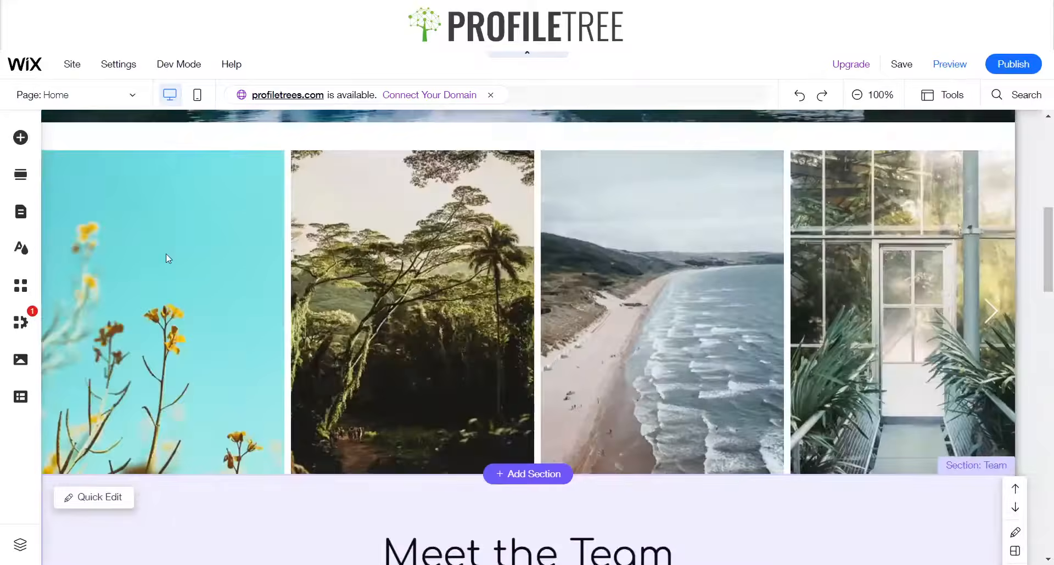
pyautogui.click(132, 156)
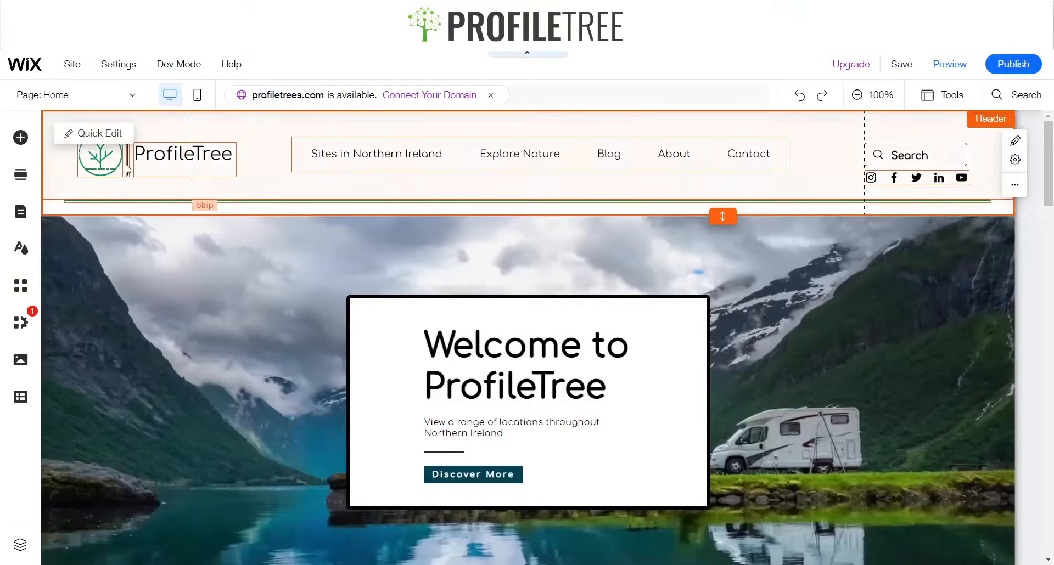
pyautogui.click(153, 138)
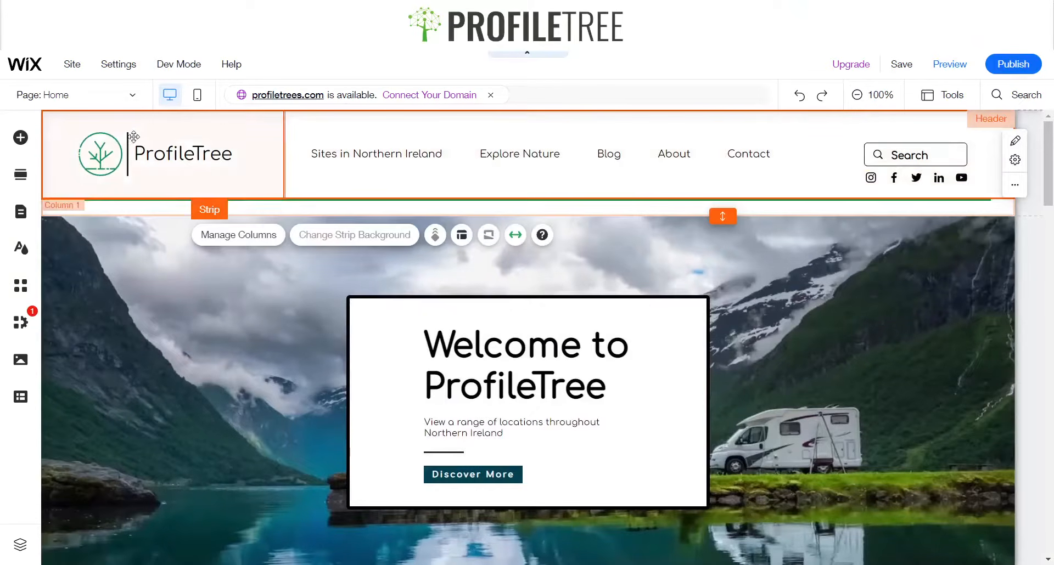
pyautogui.click(128, 150)
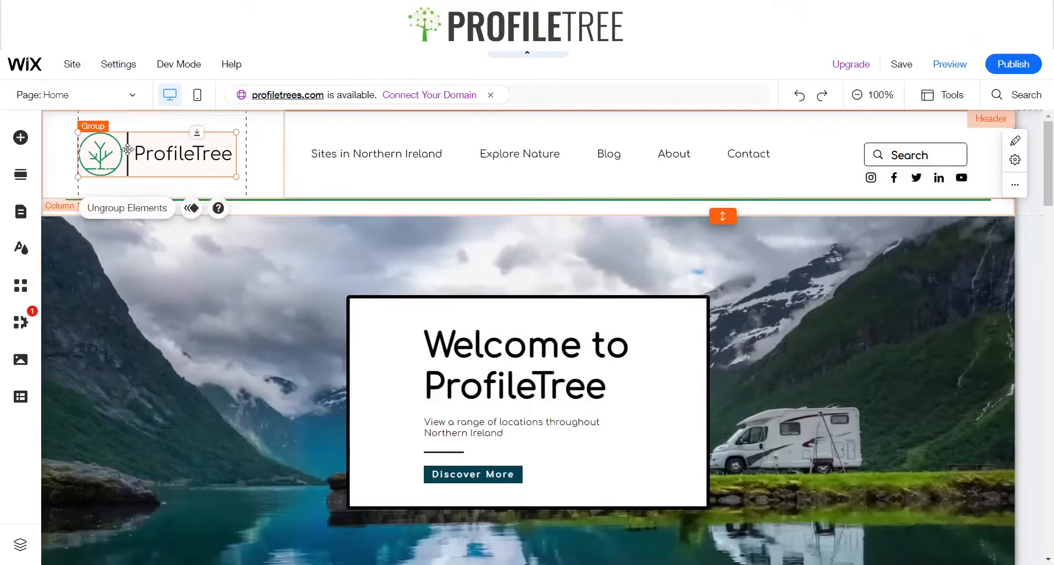
# Paste the logo group into the footer and move it into the first column
pyautogui.scroll(-20, 137, 245)
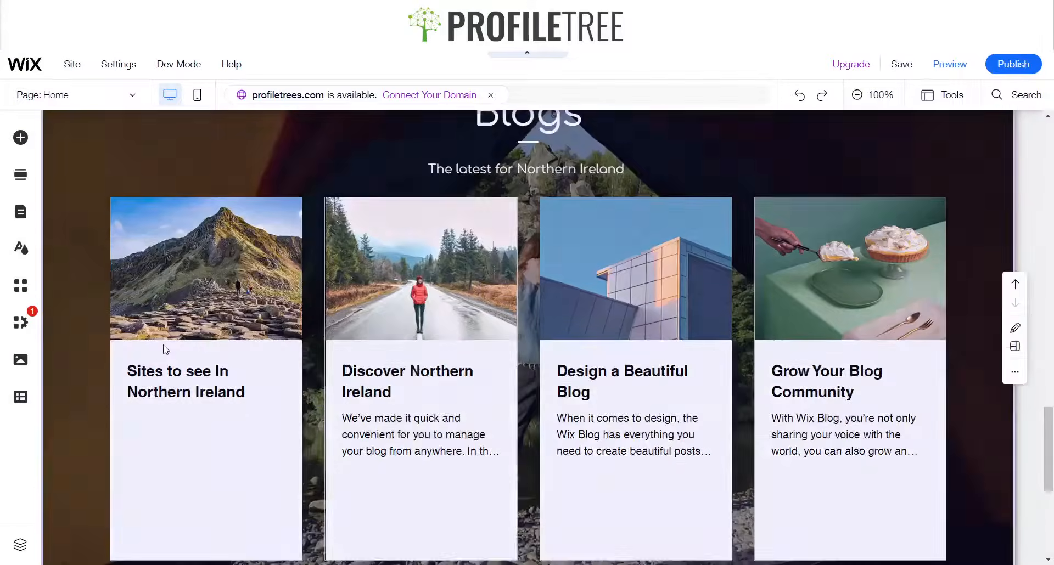
pyautogui.scroll(-5, 165, 349)
pyautogui.click(130, 387)
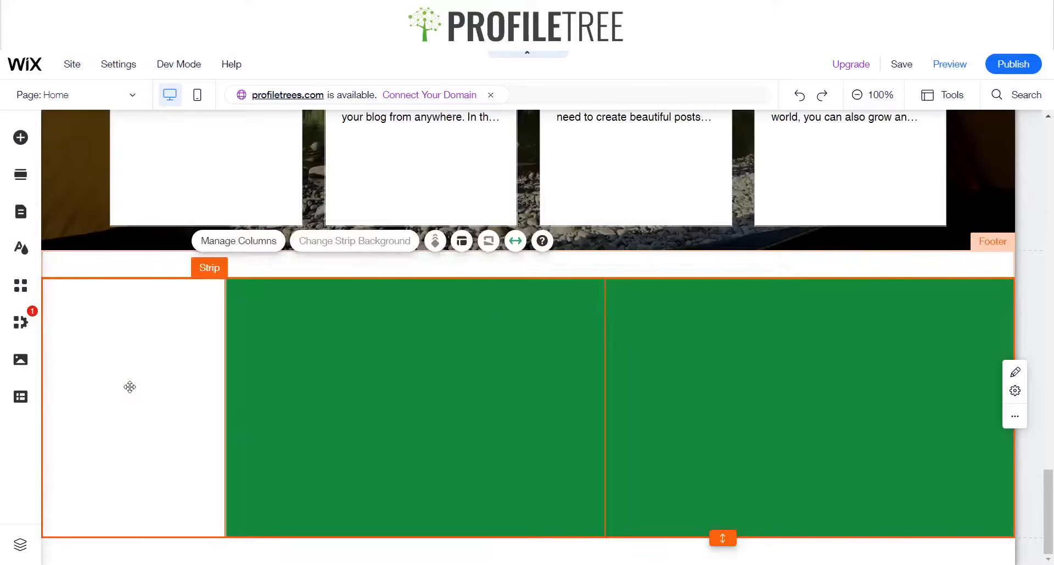
pyautogui.hotkey('ctrl', 'v')
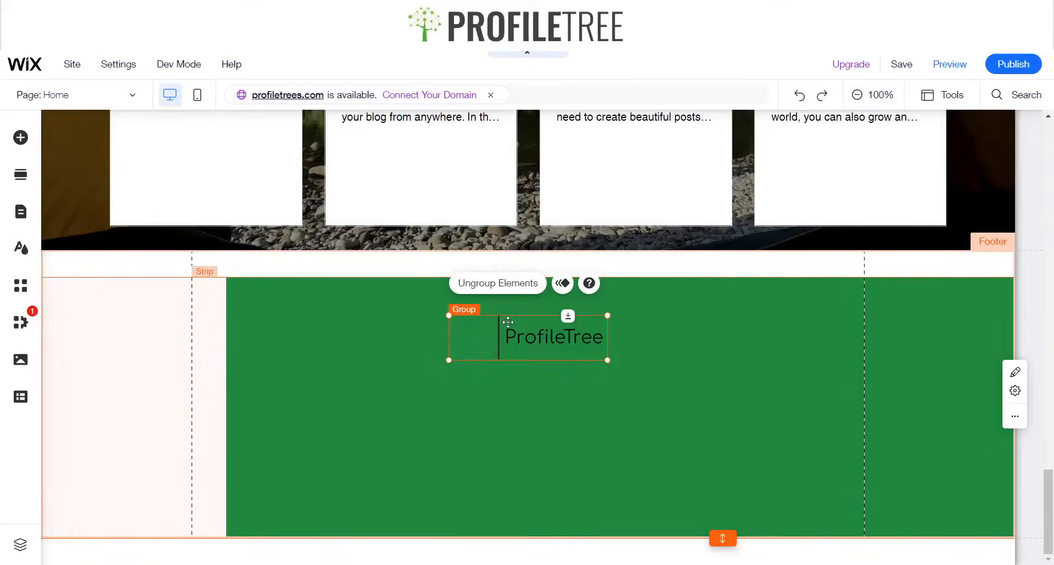
pyautogui.moveTo(435, 322); pyautogui.dragTo(273, 362)
pyautogui.click(505, 322)
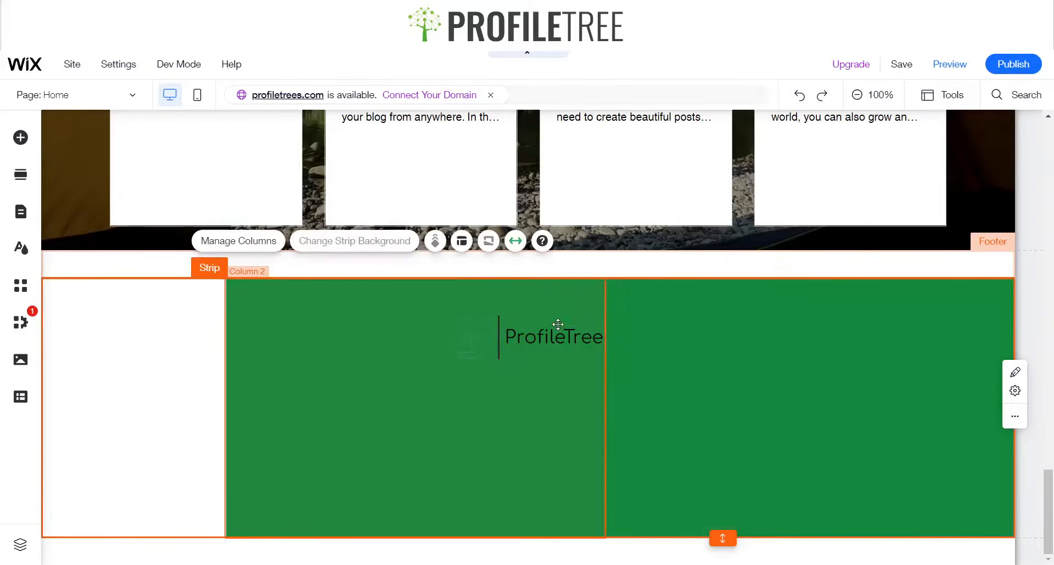
pyautogui.click(557, 325)
pyautogui.click(508, 335)
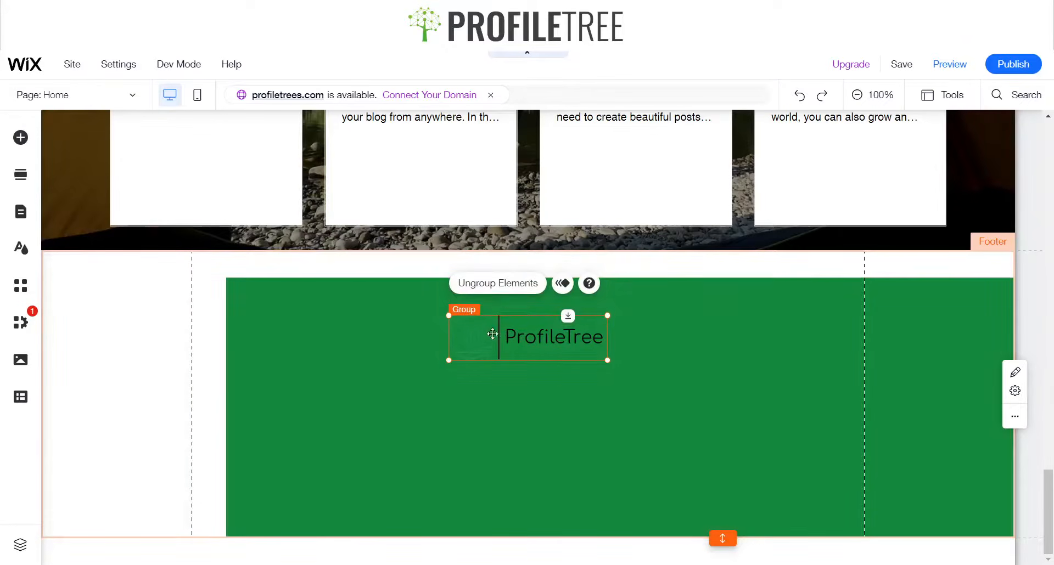
pyautogui.click(492, 334)
pyautogui.click(546, 323)
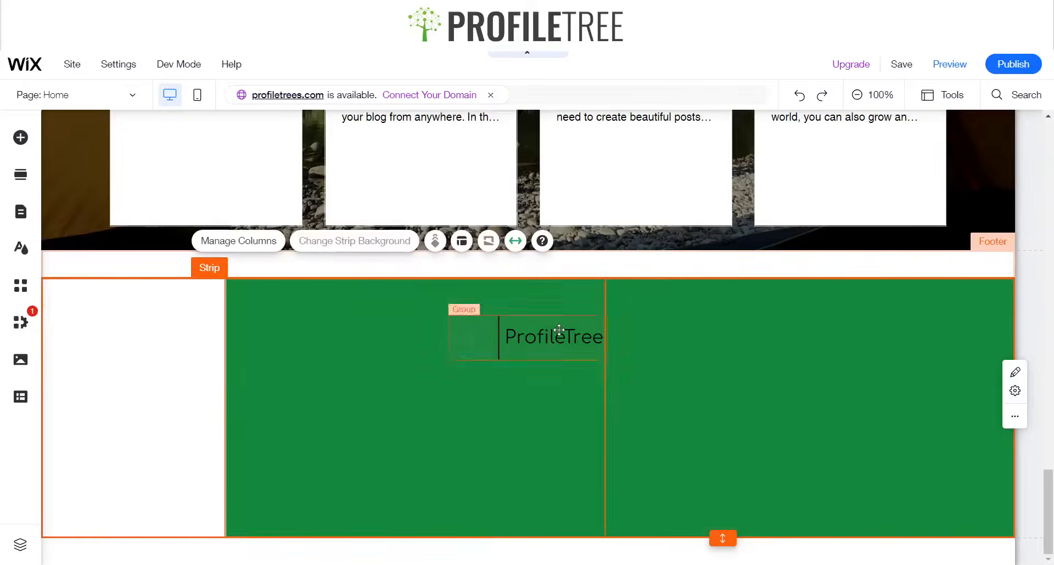
pyautogui.click(559, 329)
pyautogui.moveTo(559, 329); pyautogui.dragTo(164, 387)
pyautogui.click(350, 341)
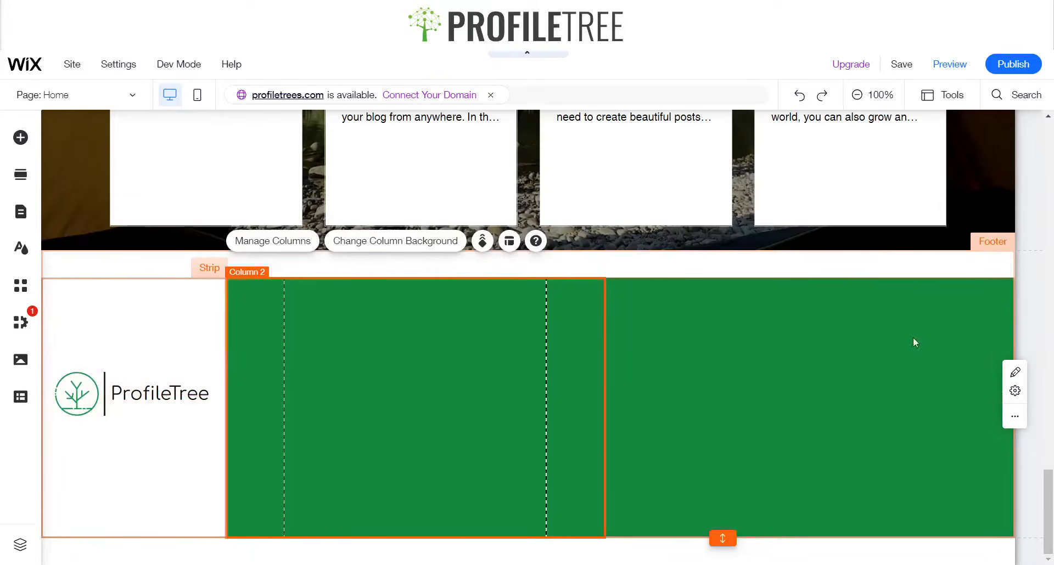
pyautogui.click(798, 430)
pyautogui.click(318, 450)
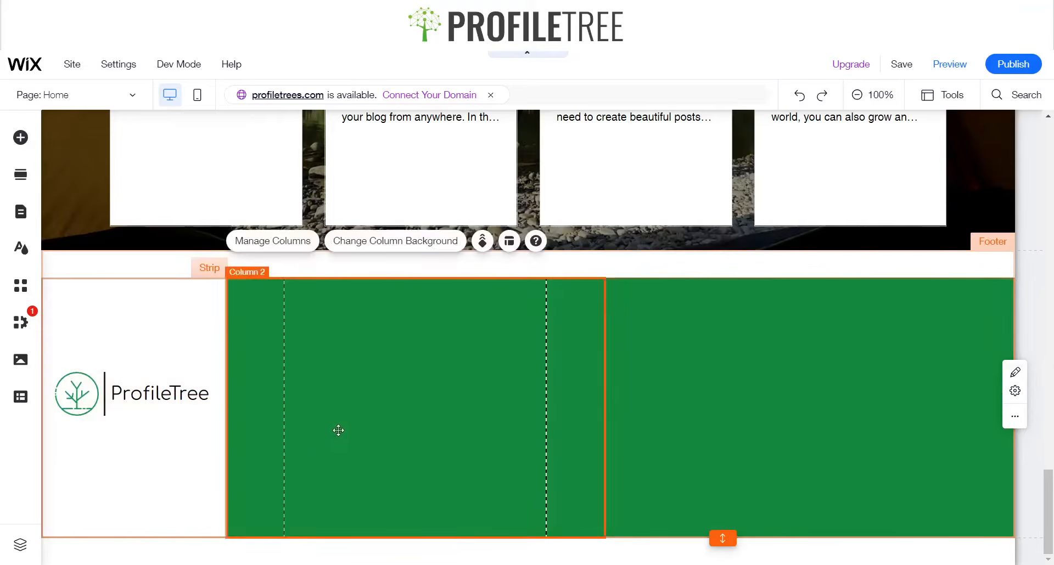